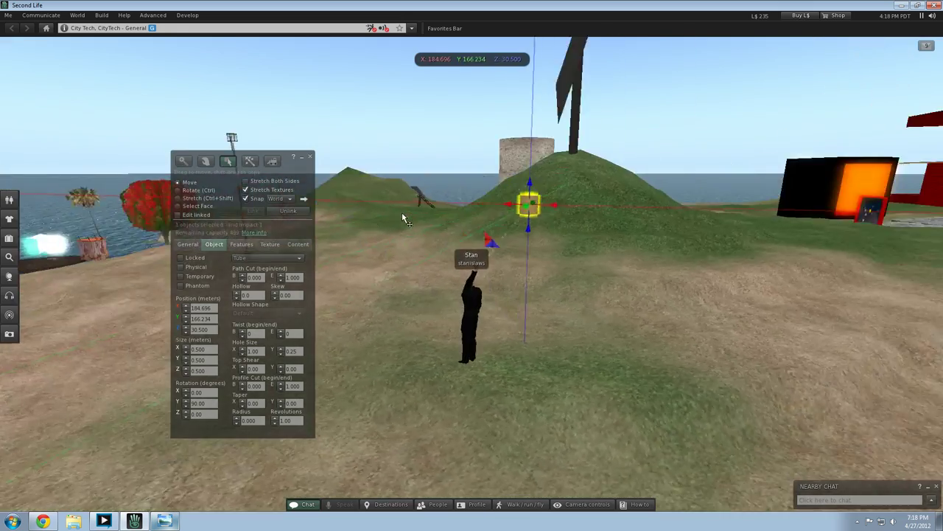
Step: Fly the avatar around the selected tube to examine it and its surroundings from several sides
key(Page_Up)
key(Left)
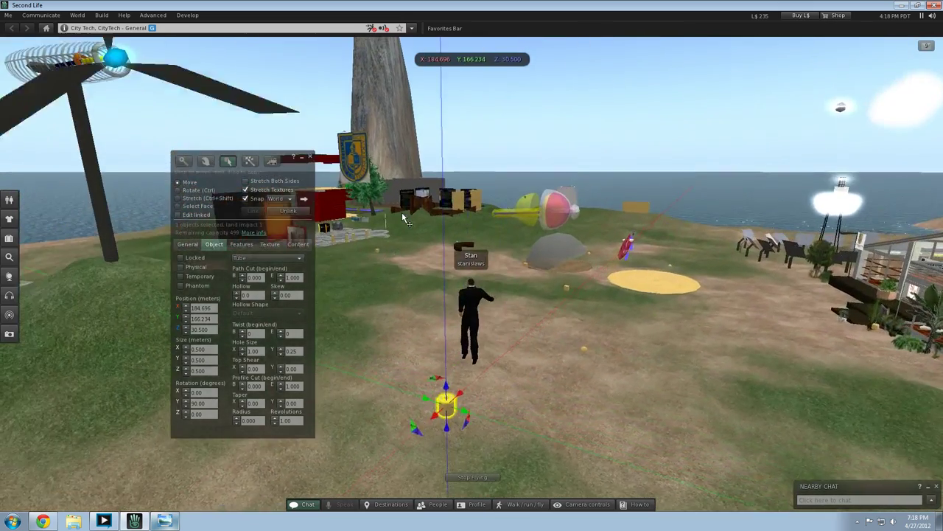
key(Page_Down)
key(Page_Down)
key(Left)
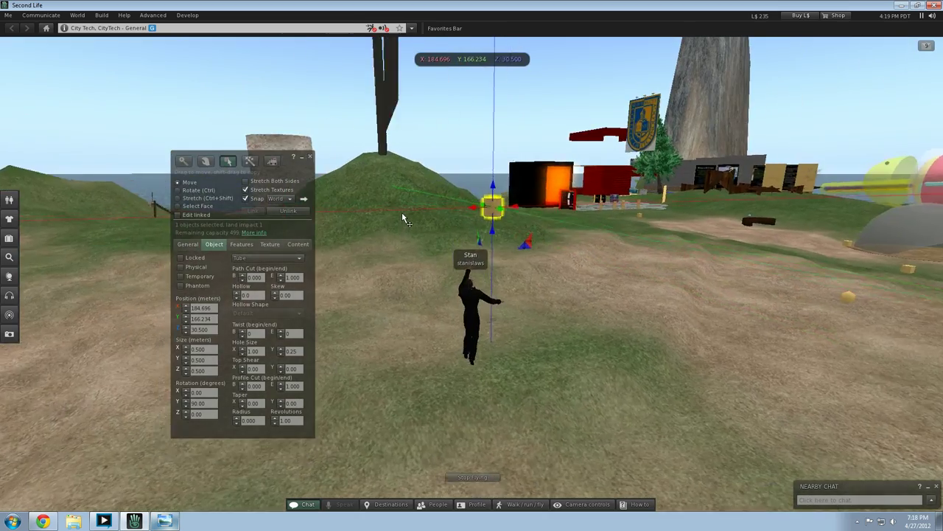
key(Left)
key(Right)
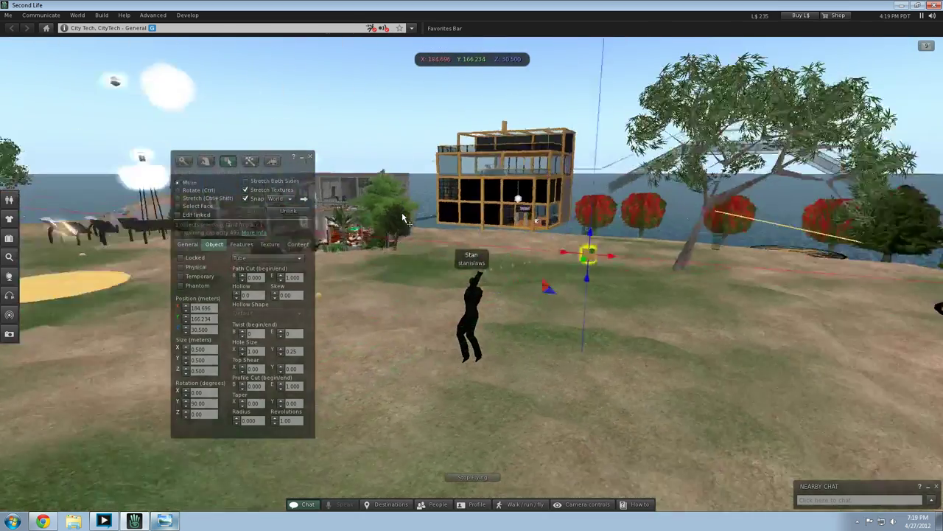
key(Right)
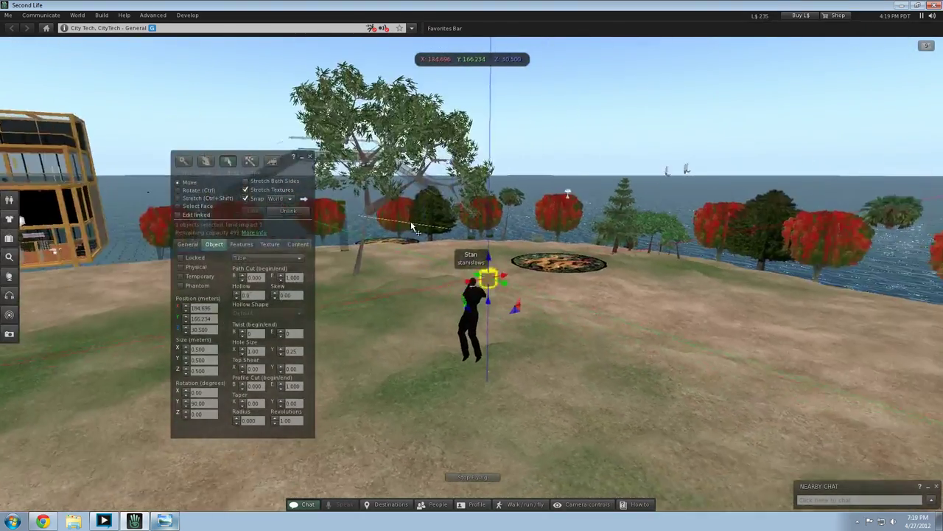
key(Right)
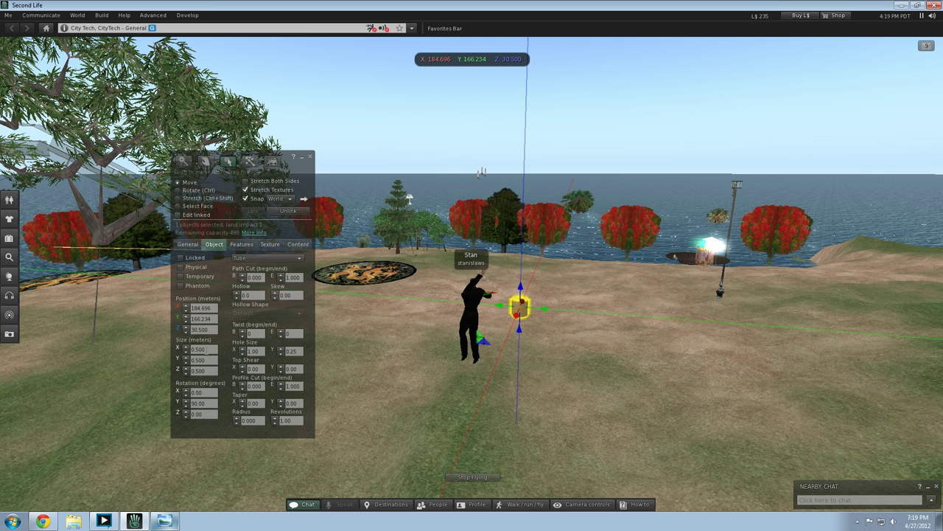
Step: Set the tube's X, Y and Z size to 6 m and deselect it
click(202, 349)
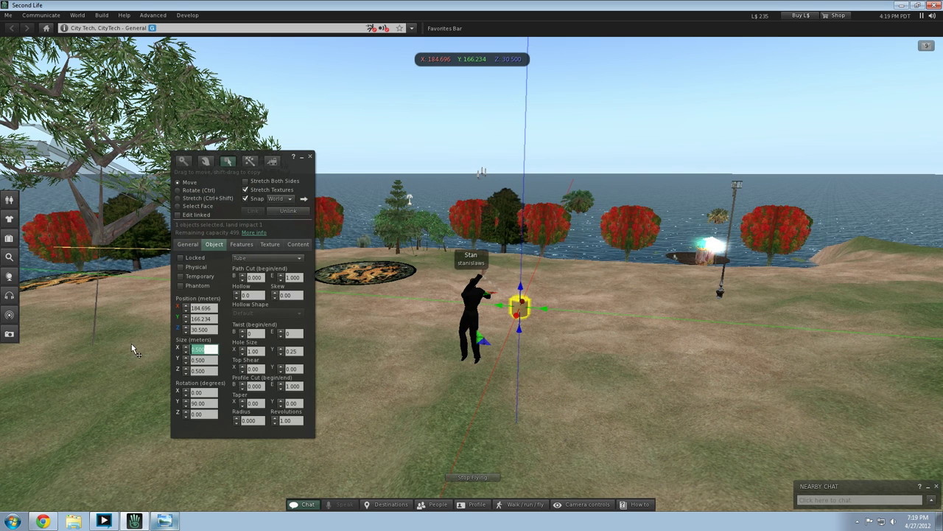
key(Tab)
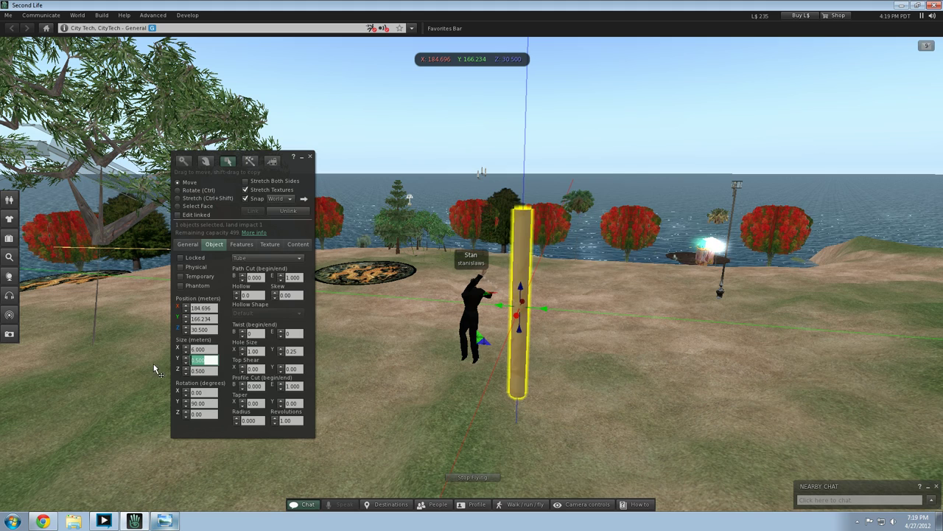
key(Tab)
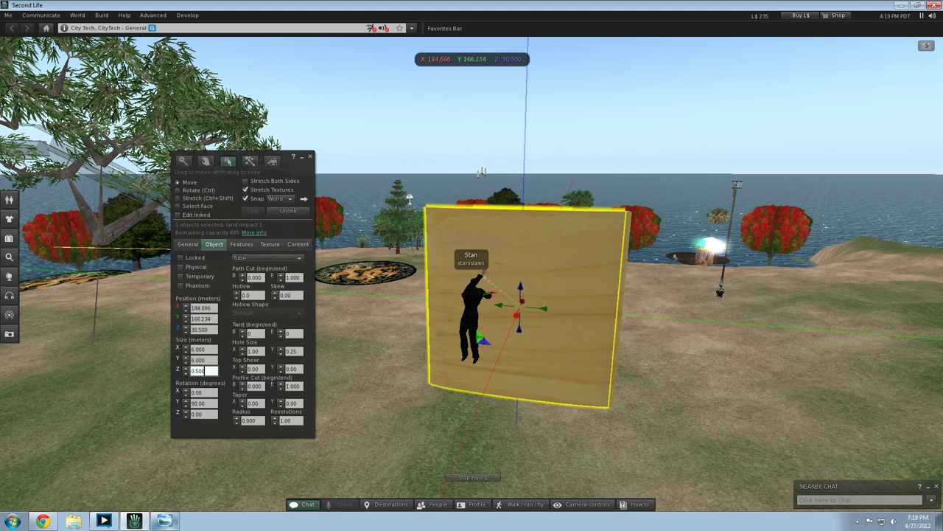
text(6)
key(Tab)
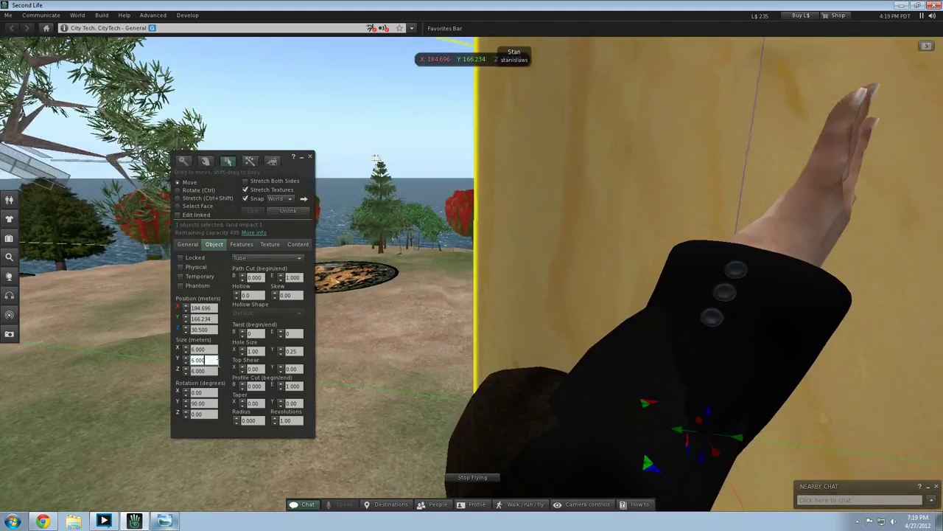
click(396, 340)
Step: Select the large tube and reduce its X, Y and Z size to 1 m each
scroll(402, 340, down, 5)
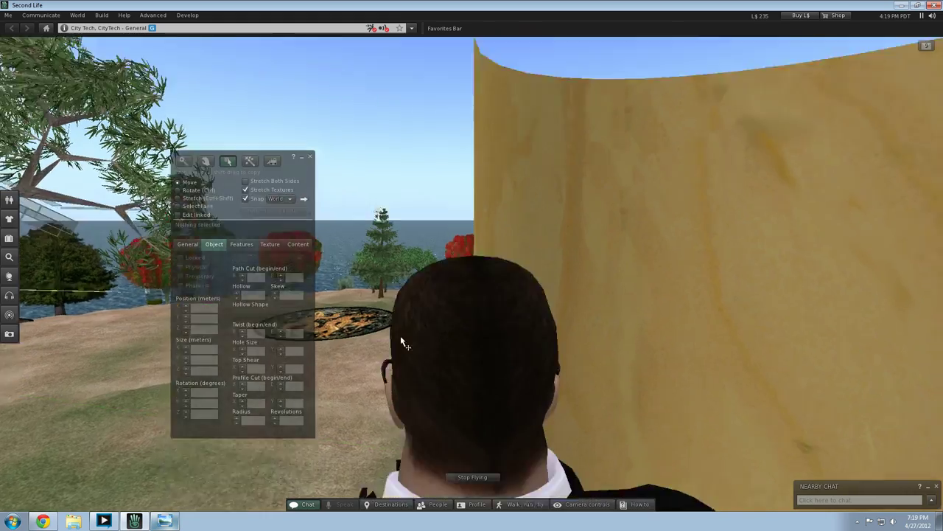
scroll(390, 348, up, 5)
scroll(388, 361, down, 5)
key(Left)
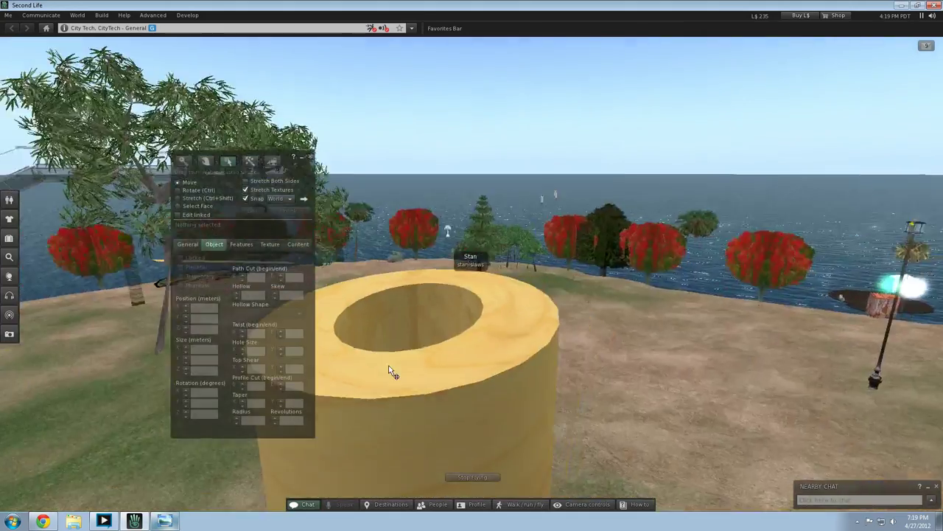
key(Left)
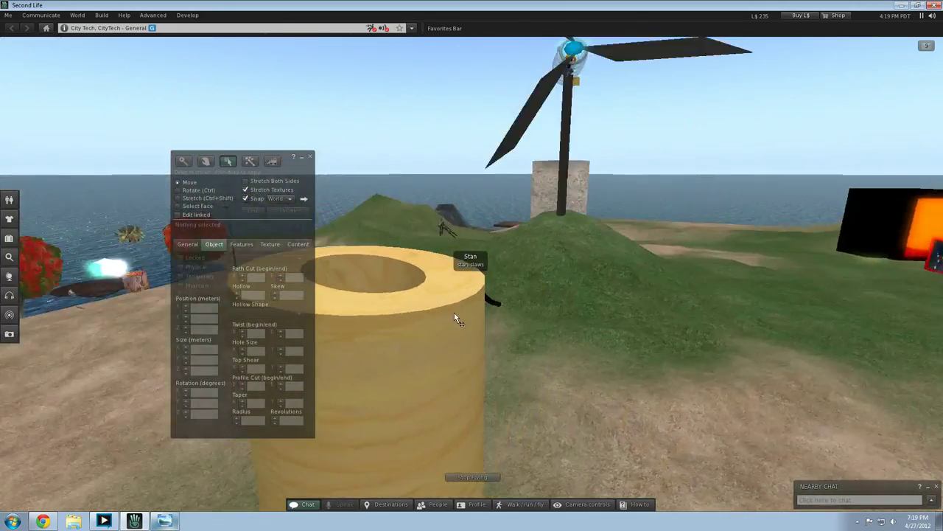
click(453, 304)
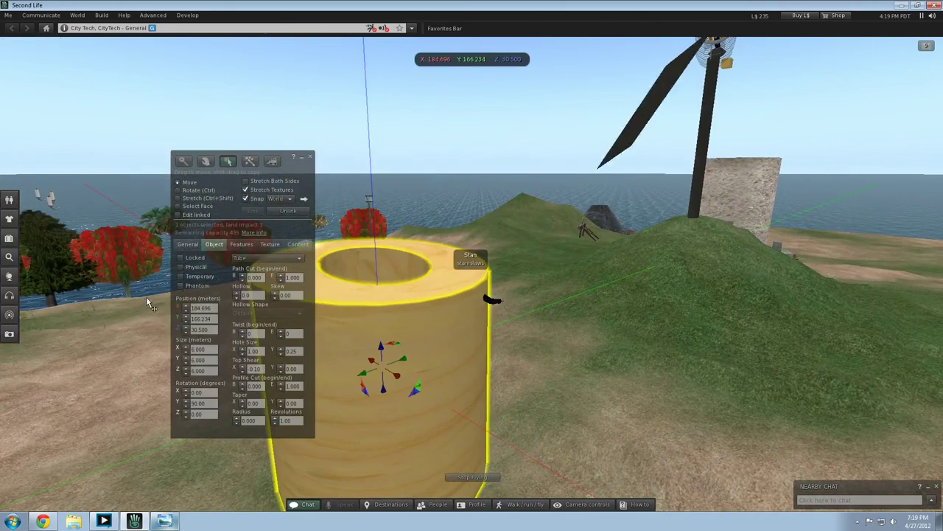
drag(209, 371, 214, 350)
text(111)
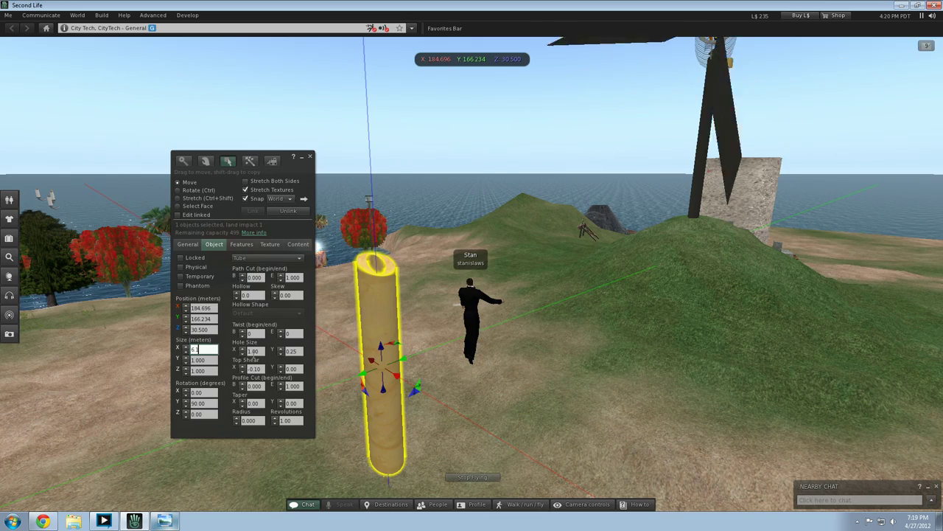
click(534, 342)
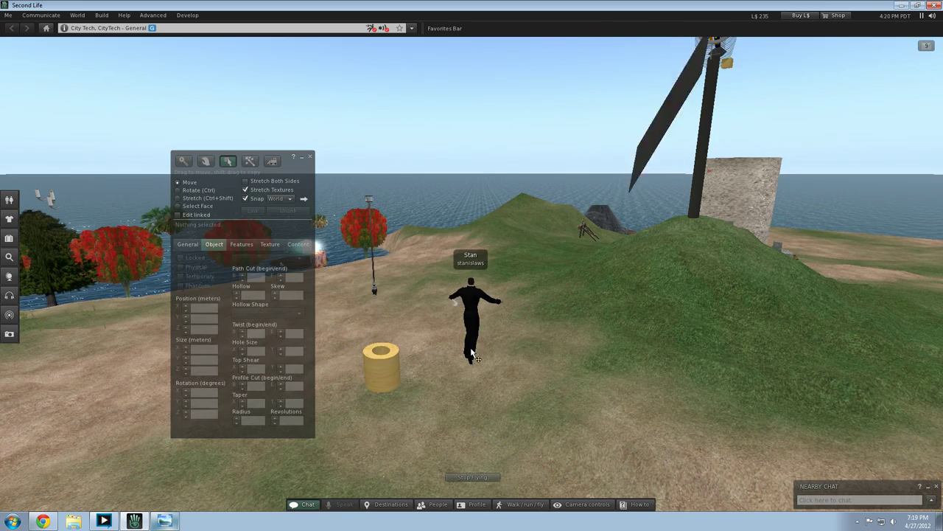
Step: Select the small tube and widen it into a ring by setting its Y and Z size to 6 m
click(393, 364)
key(Left)
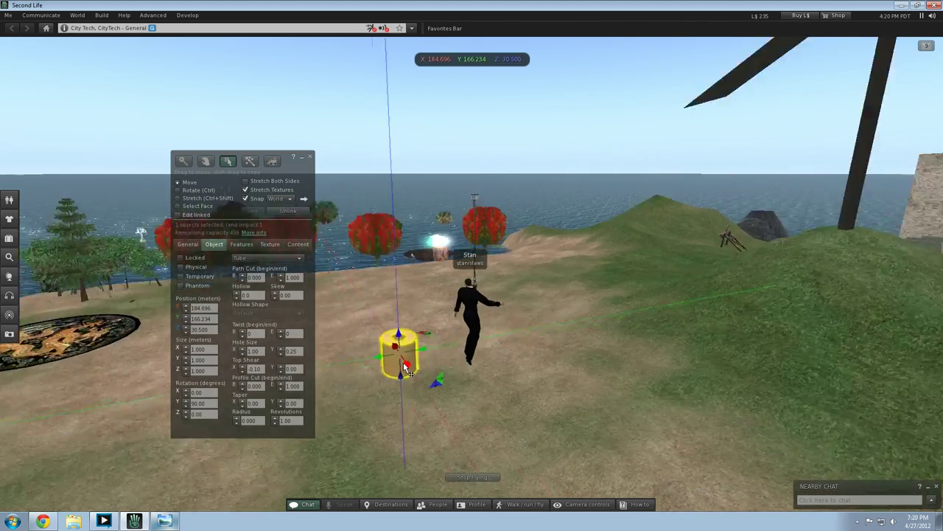
key(Left)
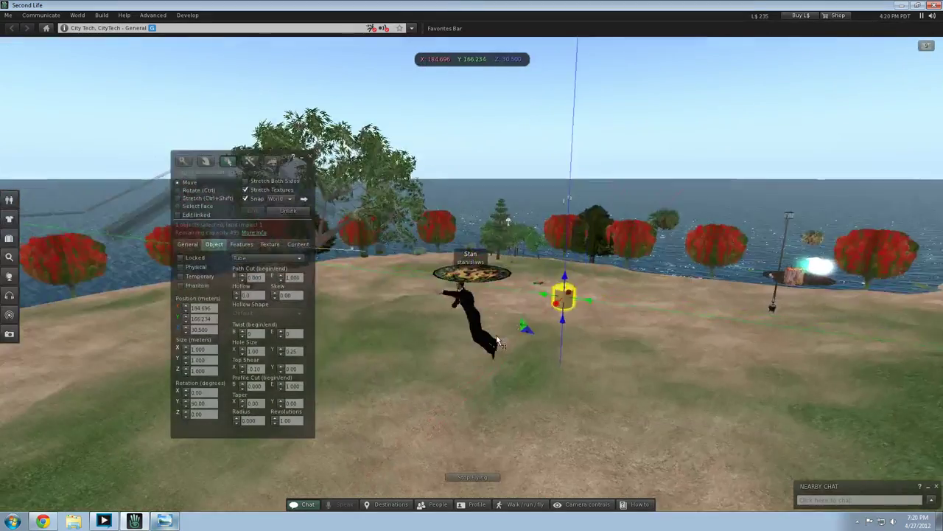
key(Left)
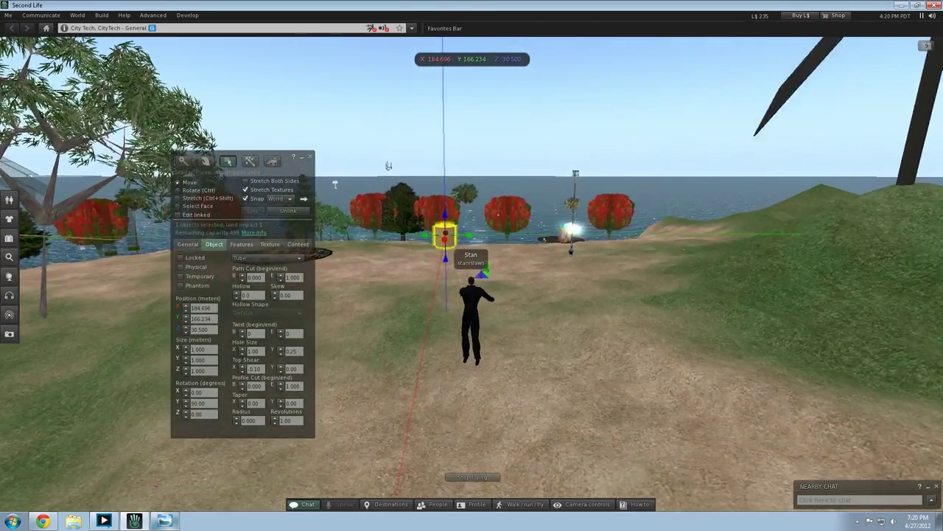
click(175, 358)
text(6)
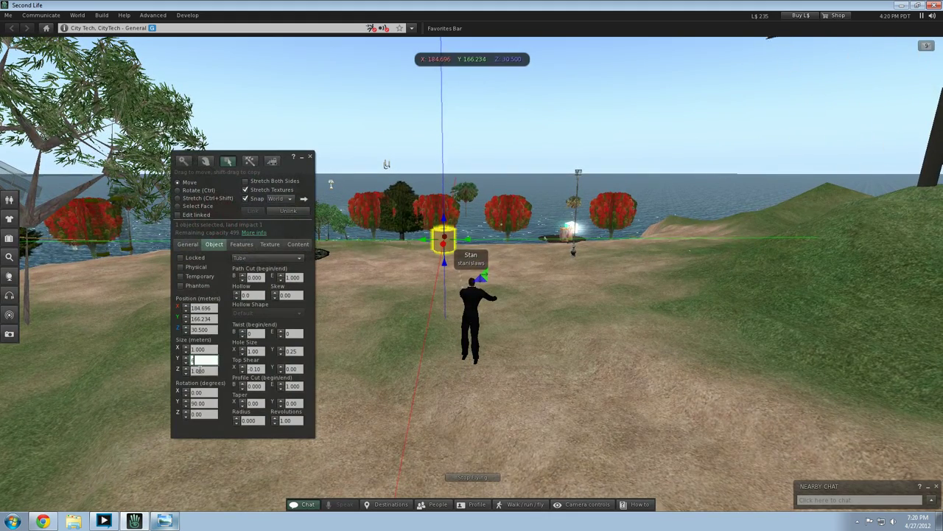
key(Tab)
drag(205, 370, 173, 374)
text(6)
key(Tab)
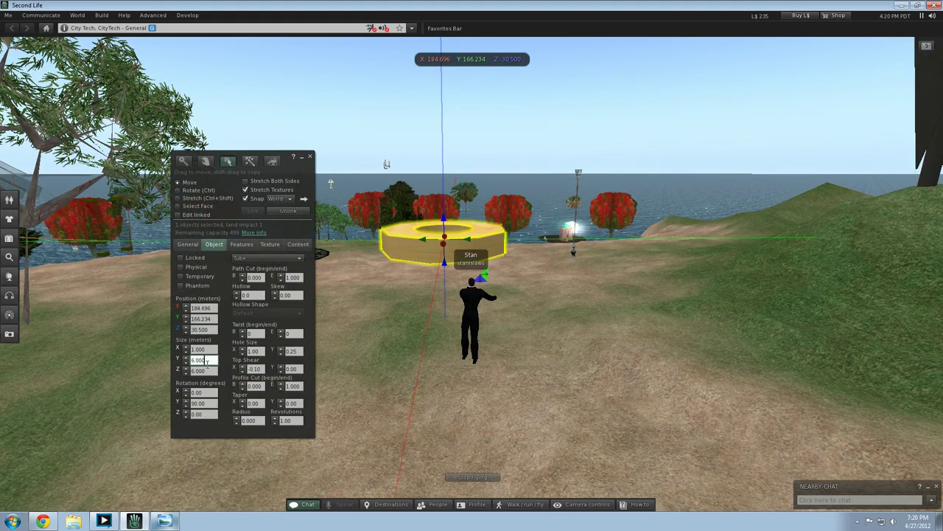
key(Escape)
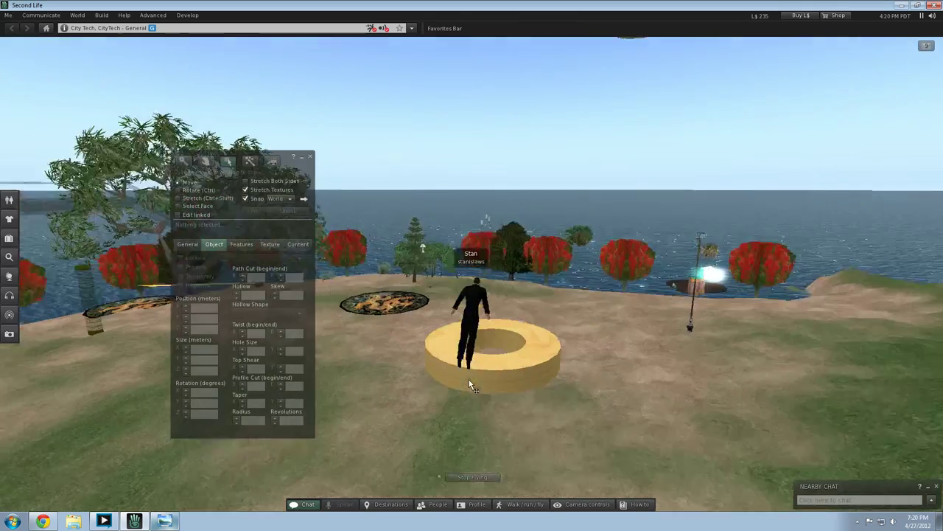
Step: Thin the ring's wall by lowering its Y hole size to 0.05
click(431, 390)
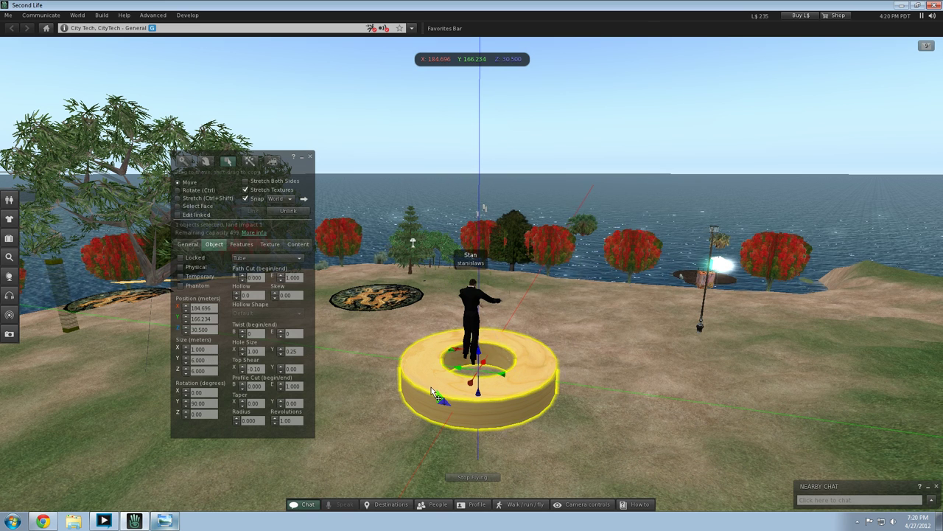
key(Right)
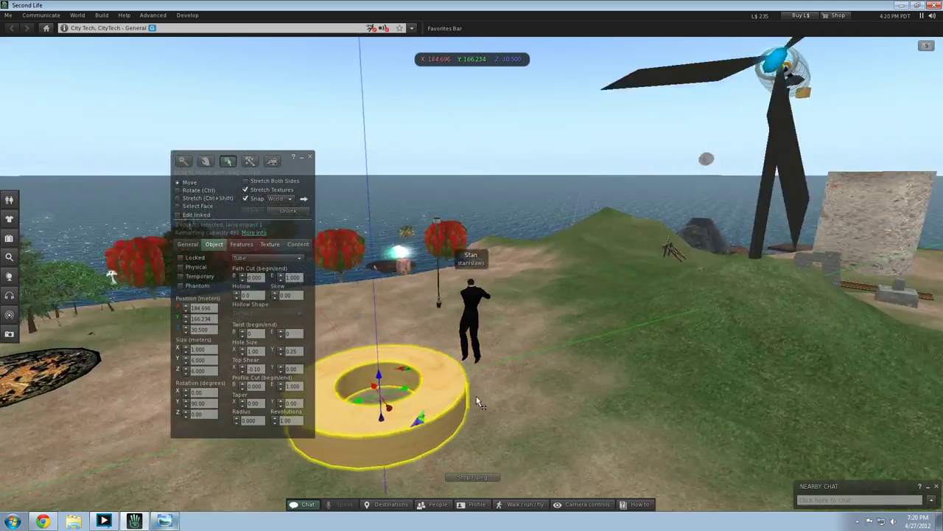
key(Left)
alt+drag(476, 402, 479, 401)
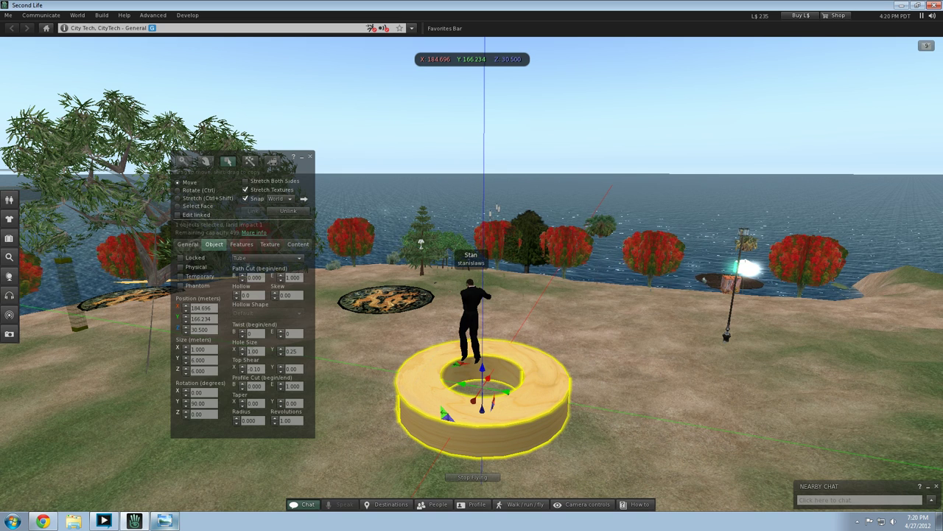
click(253, 351)
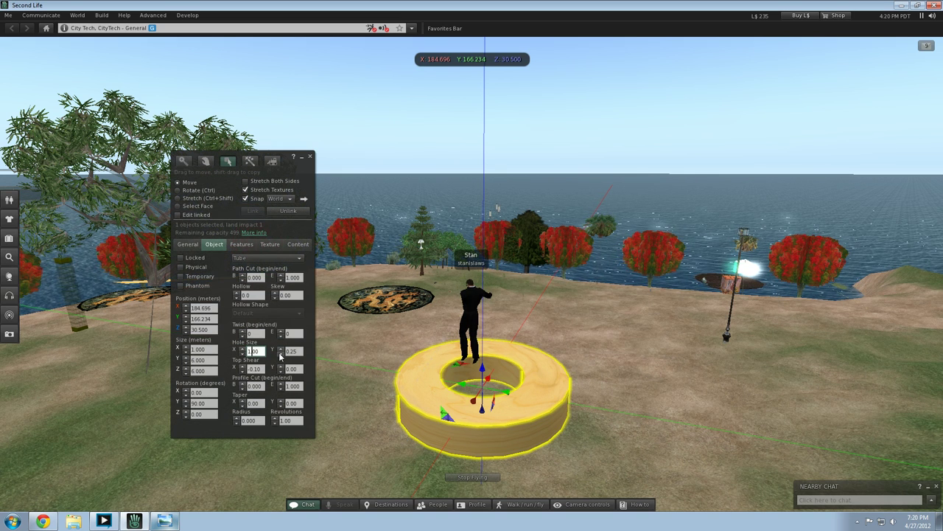
click(280, 353)
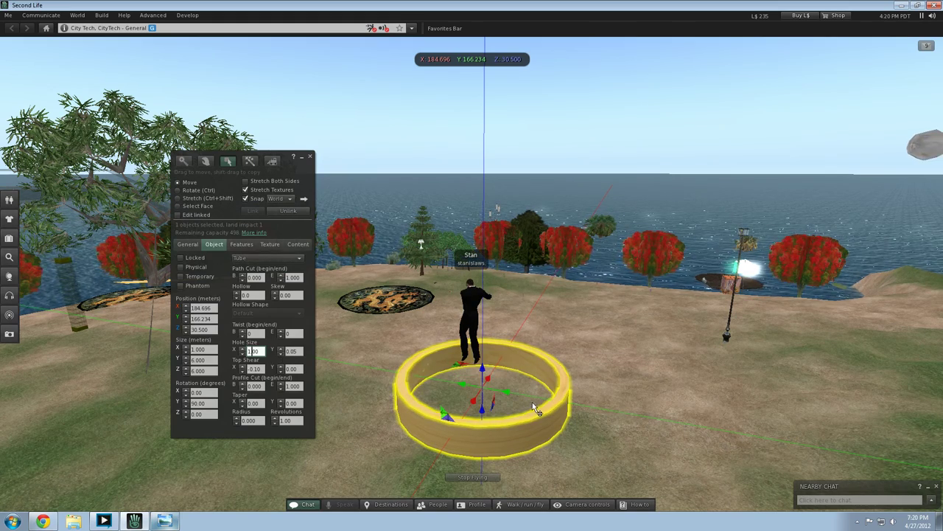
click(575, 340)
click(521, 359)
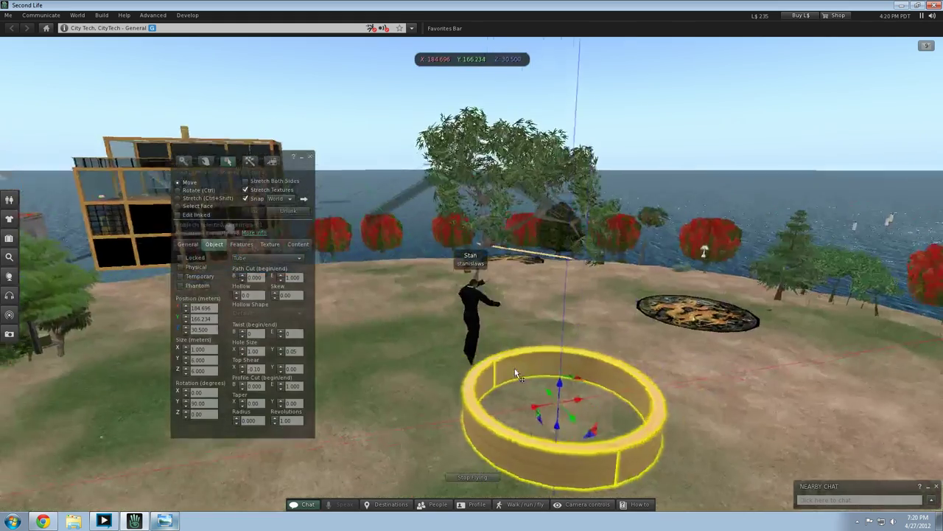
Step: Set the thin ring's Y and Z size to 3 m and deselect it
key(Right)
key(Up)
key(Left)
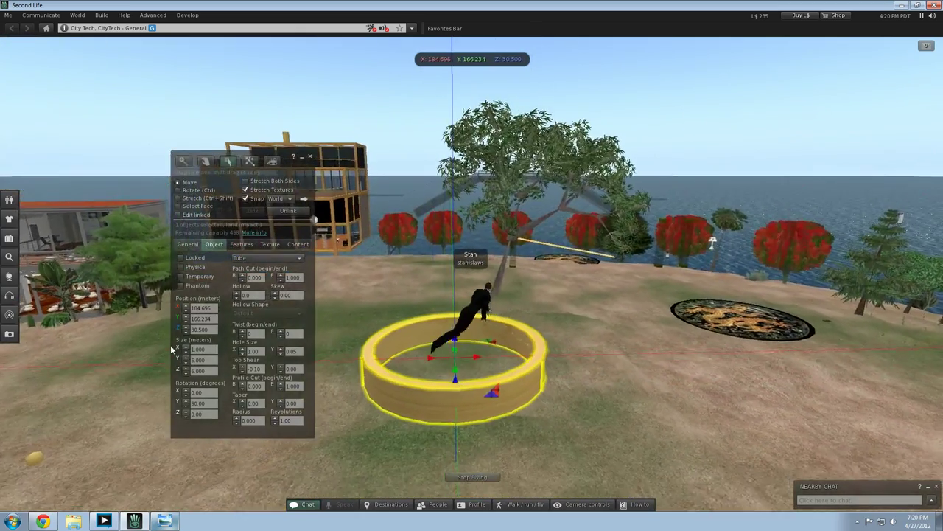
click(200, 359)
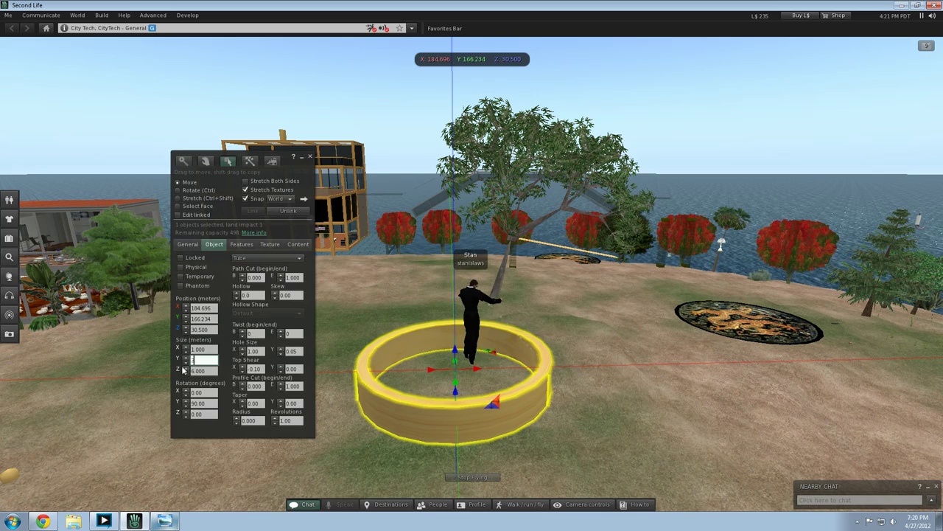
text(3)
key(Tab)
key(Return)
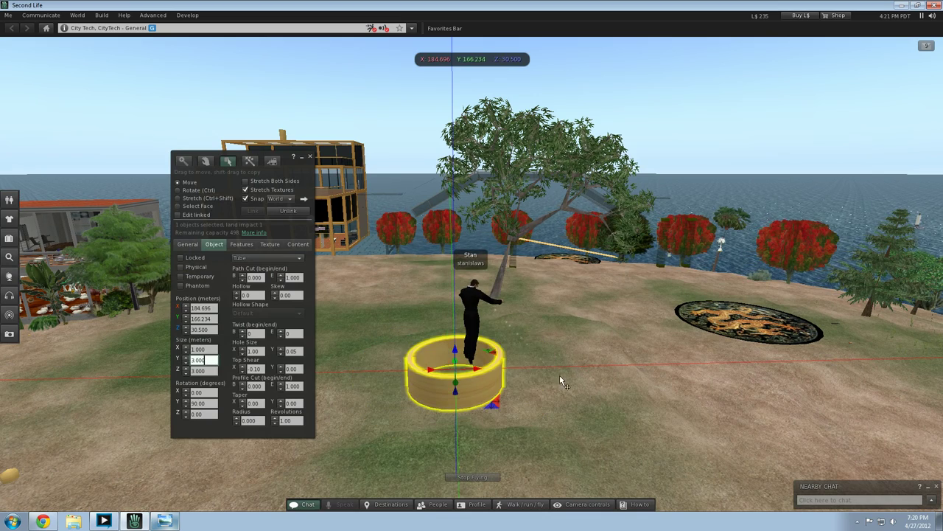
click(565, 377)
Step: Set the thin ring's Y and Z size to 2 m and deselect it
key(Left)
key(Left)
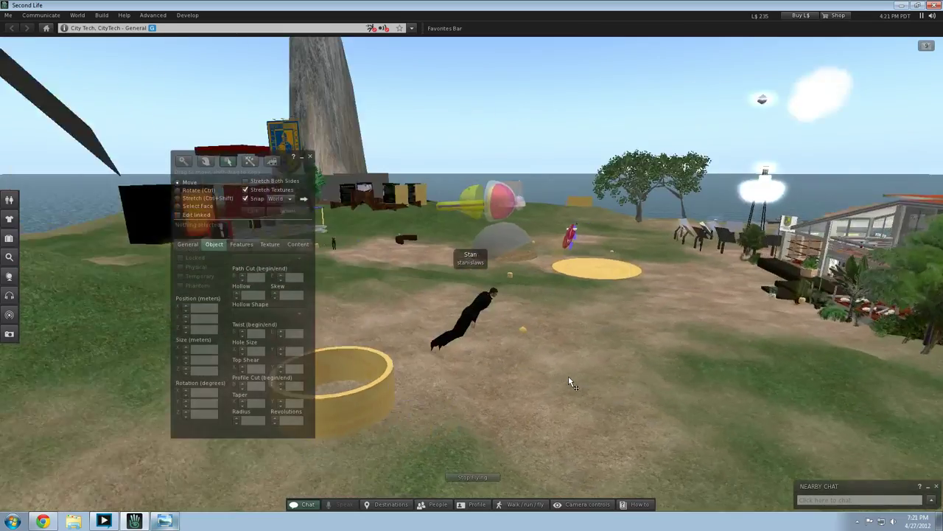
key(Up)
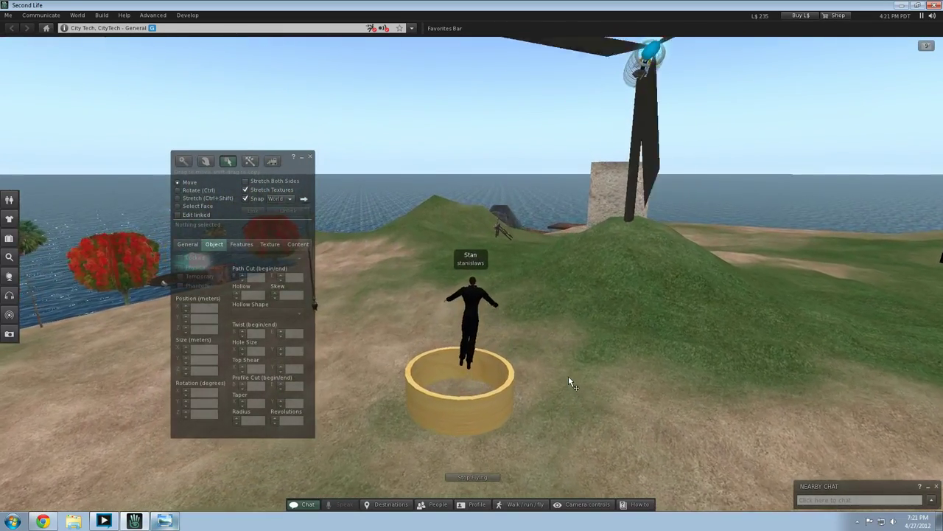
key(Page_Down)
key(Left)
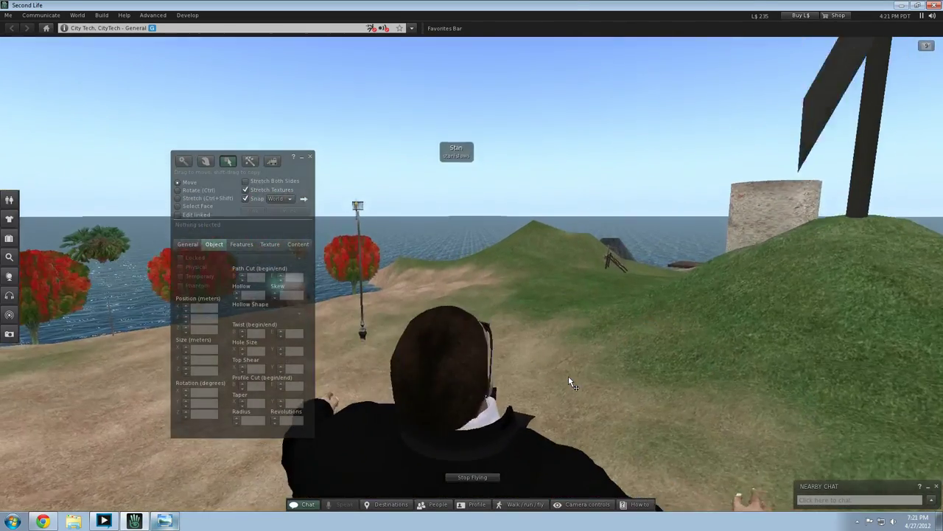
key(Page_Up)
click(461, 357)
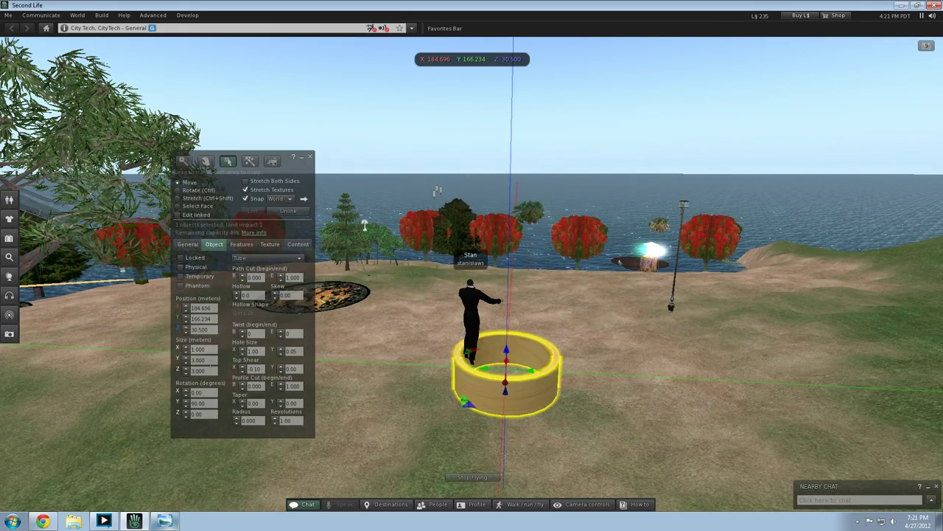
click(204, 360)
key(Tab)
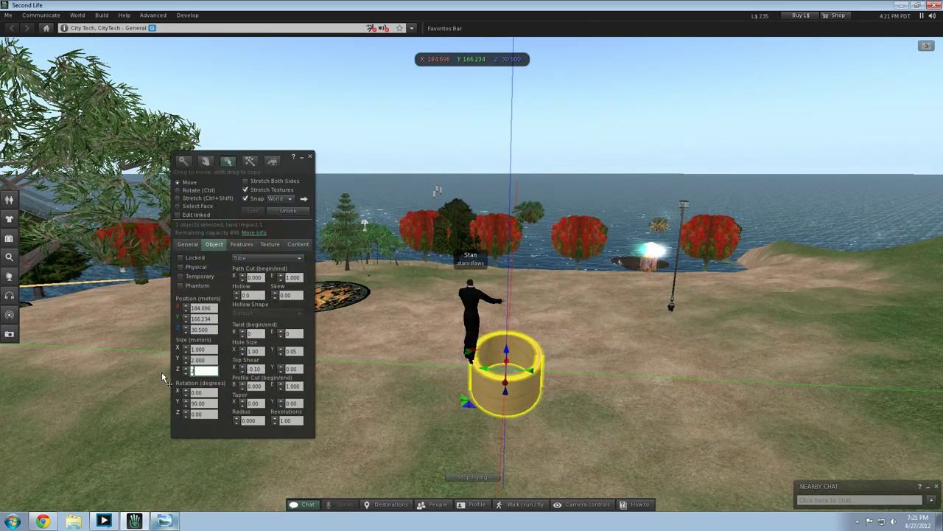
click(497, 387)
click(633, 402)
Step: Fly around, above and below the ring to examine its size and opening relative to the avatar
key(Right)
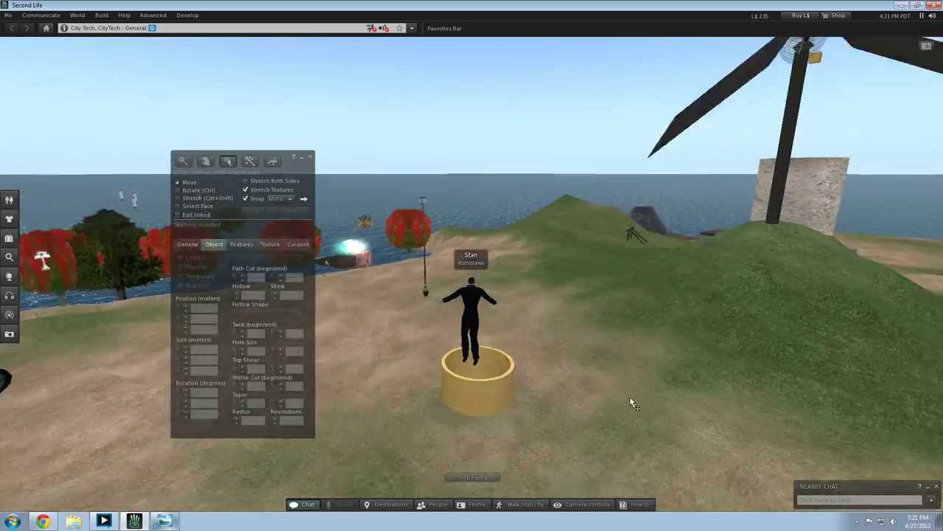
key(Down)
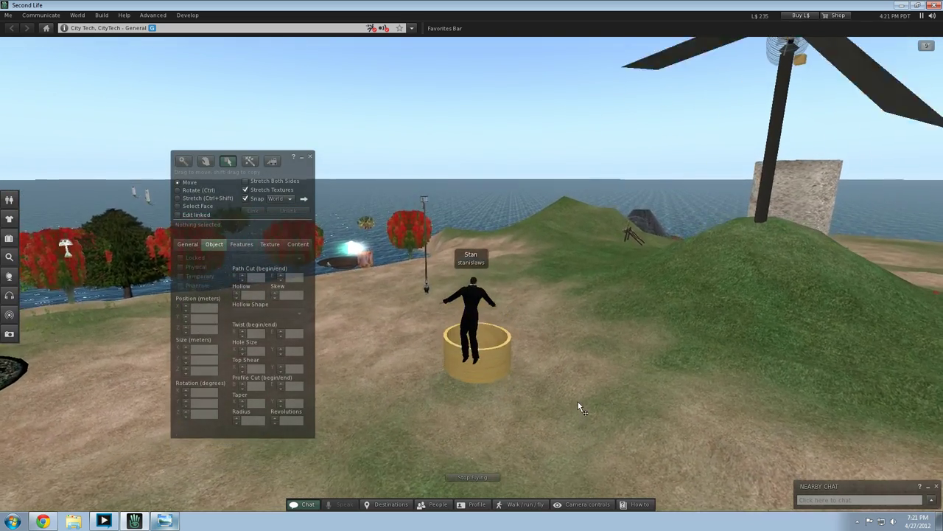
key(Up)
key(Page_Down)
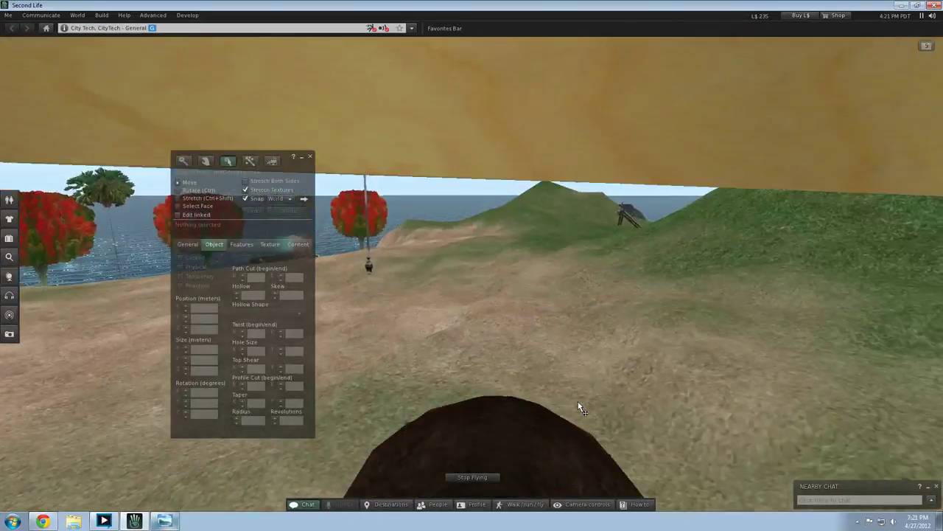
key(Page_Up)
key(Page_Down)
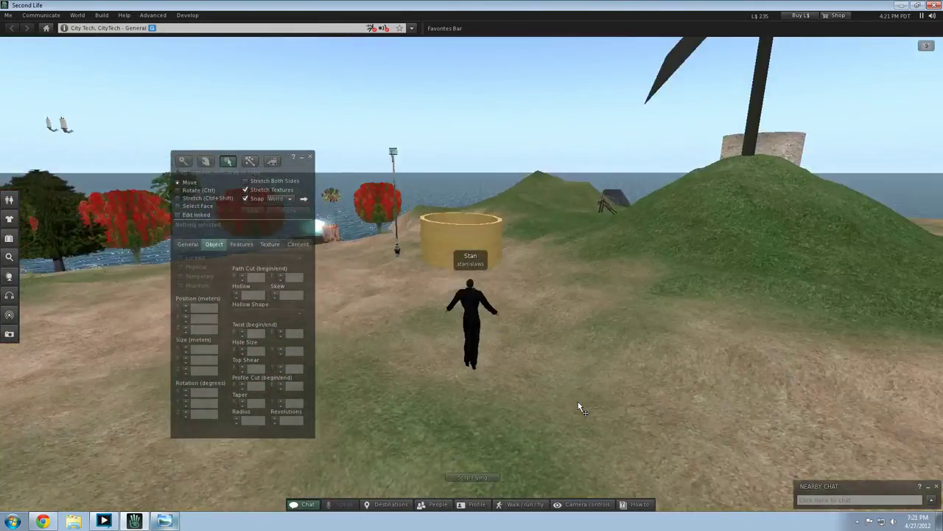
key(Up)
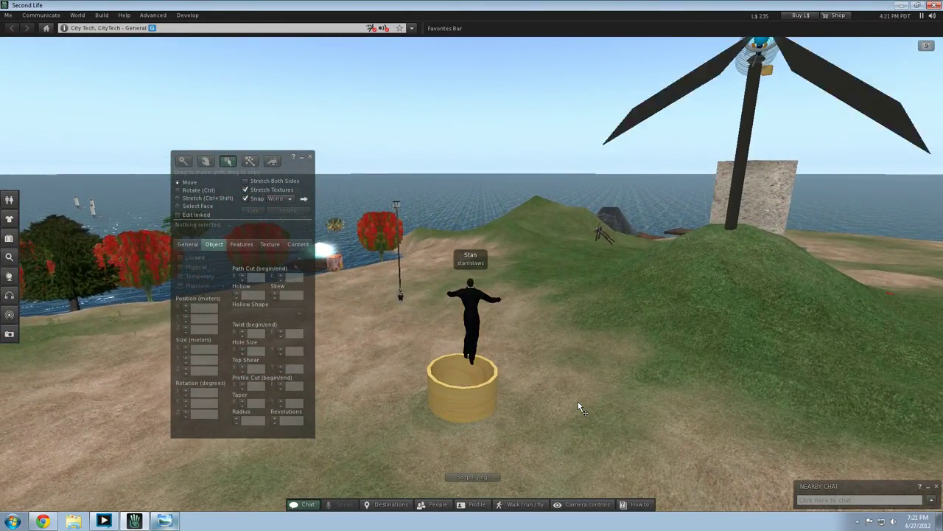
key(Page_Up)
key(Page_Down)
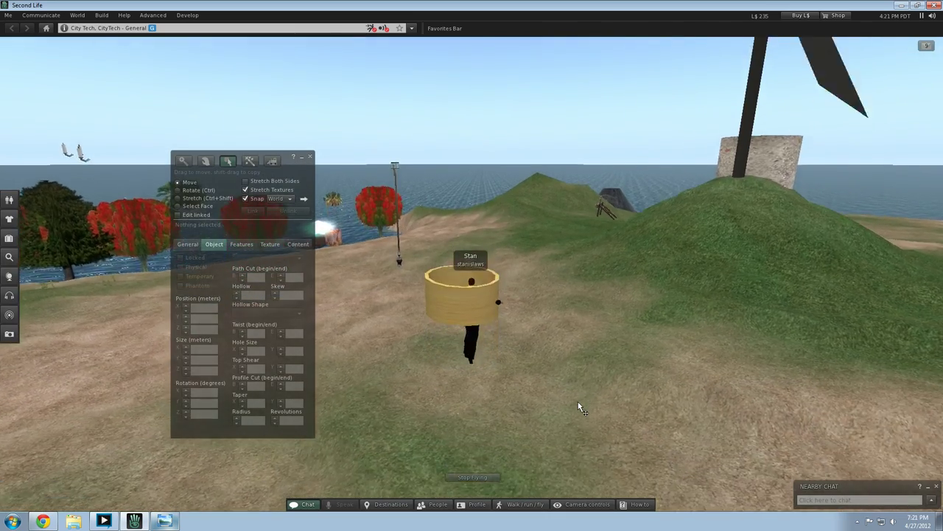
key(Page_Up)
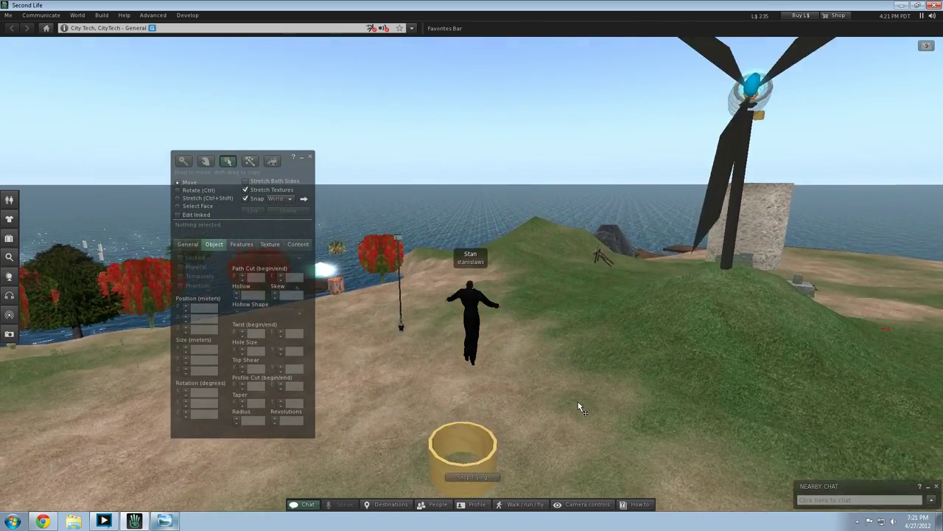
key(Down)
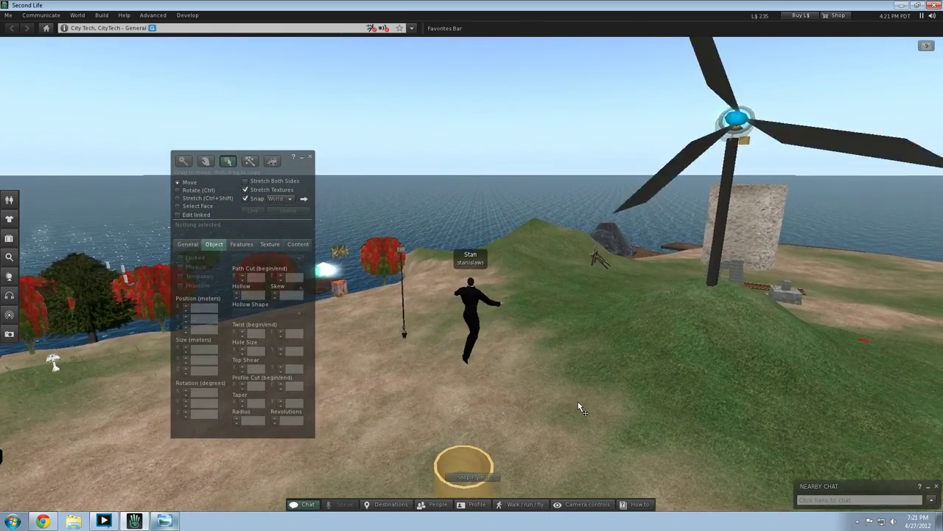
key(Page_Down)
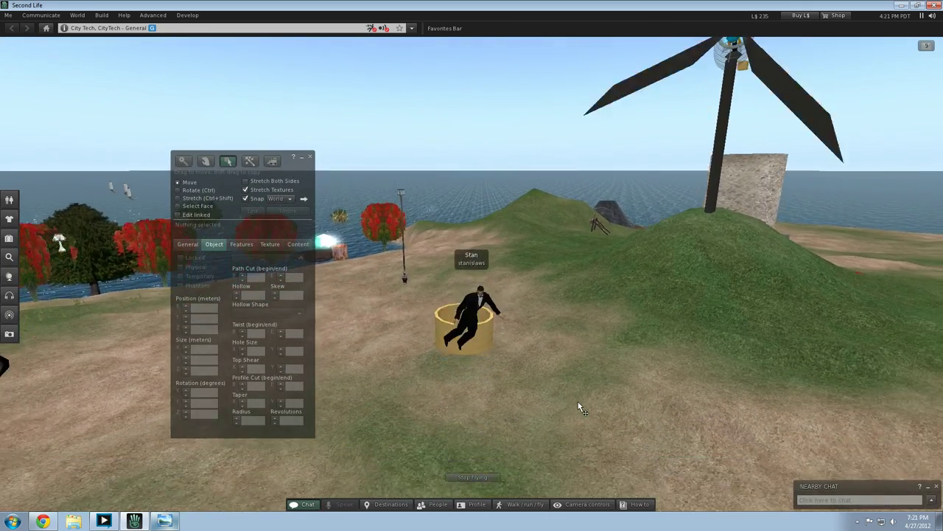
key(Left)
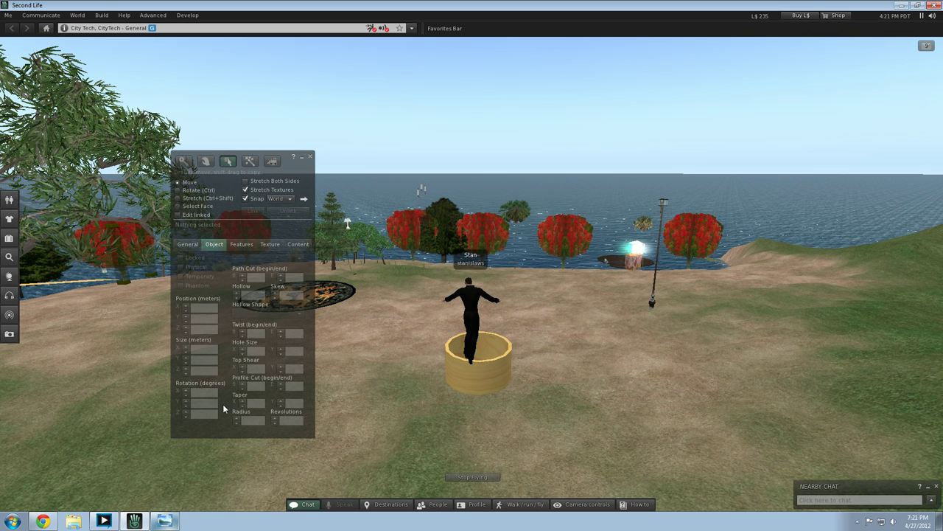
Step: Select the ring, view the hydrafrack reference picture in Windows Photo Viewer, and return to Second Life
click(480, 368)
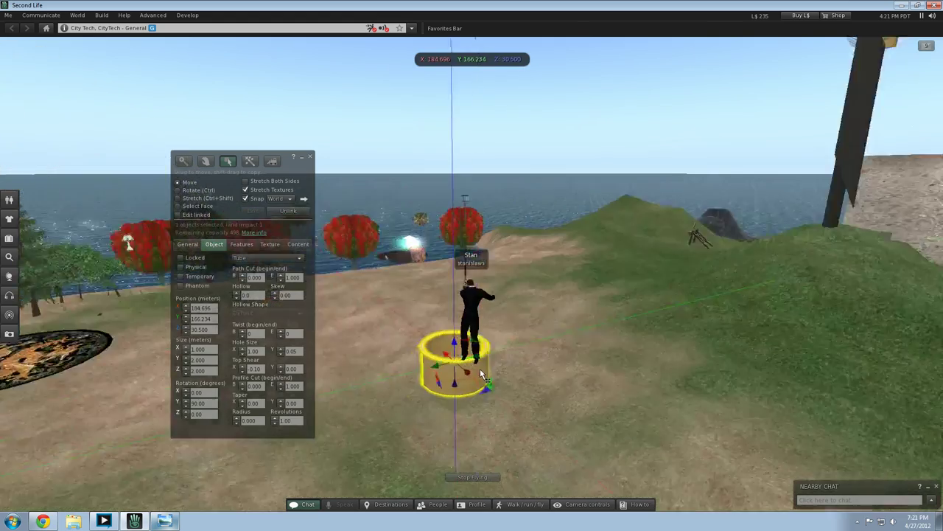
key(Right)
key(Left)
key(Page_Up)
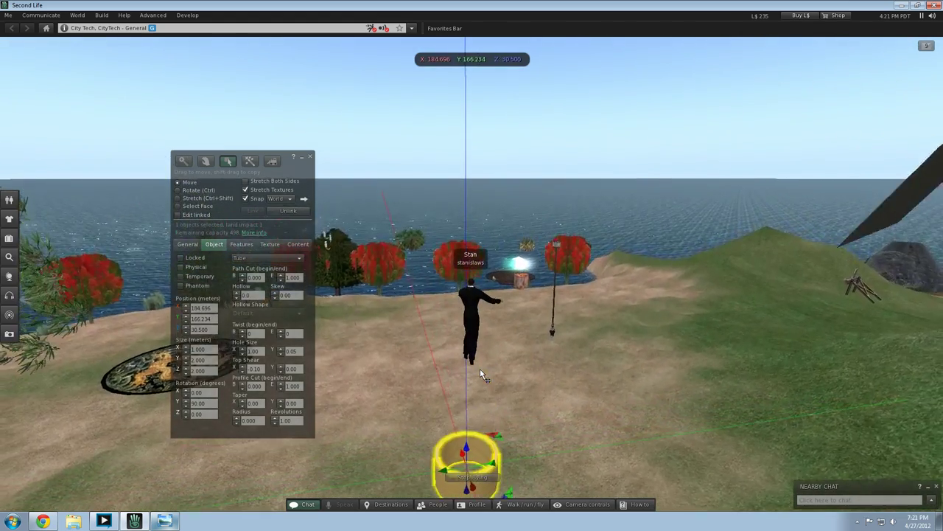
key(Down)
key(Left)
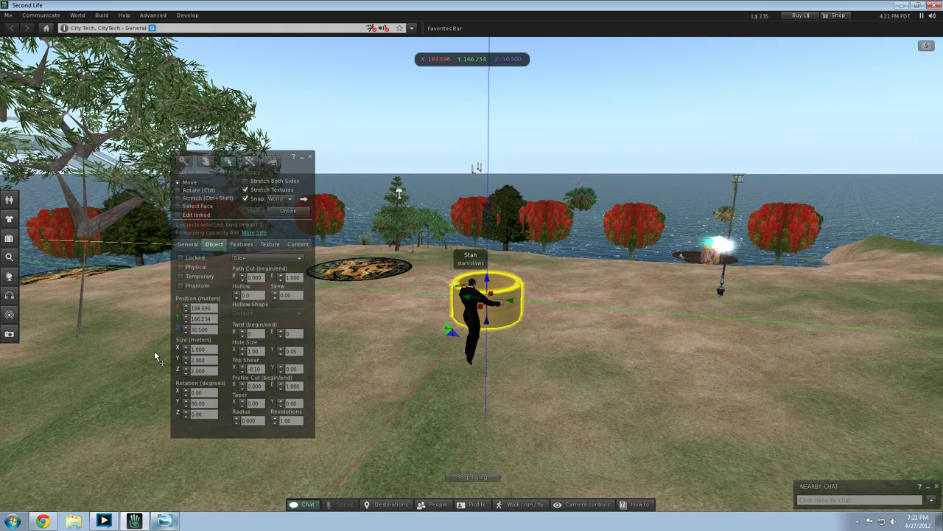
click(204, 350)
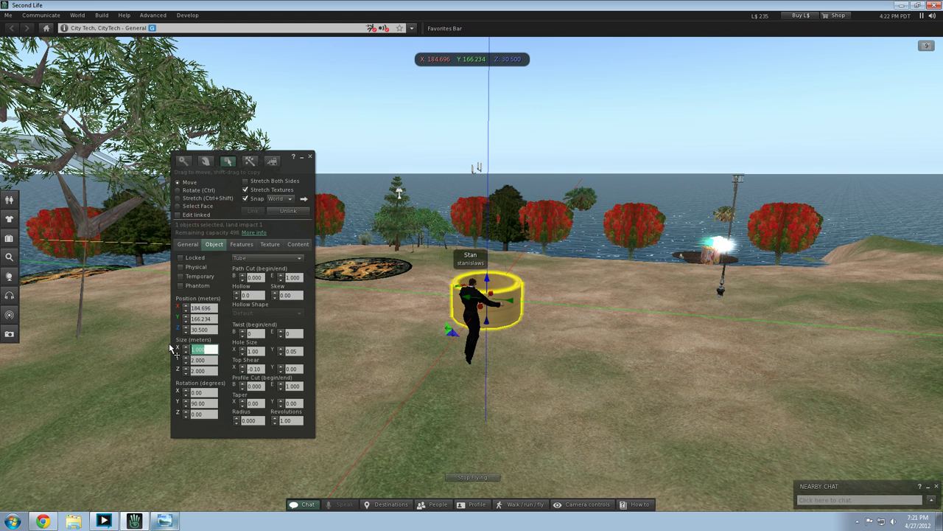
click(164, 521)
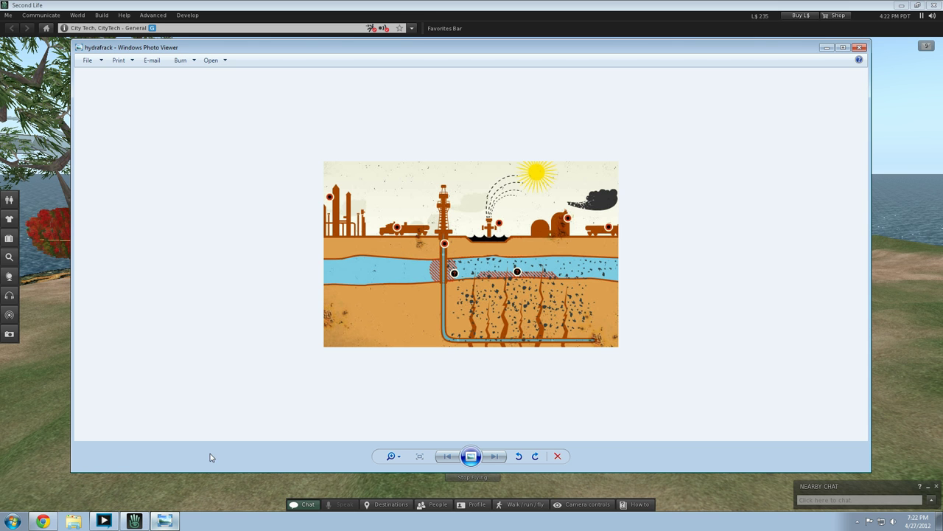
click(21, 402)
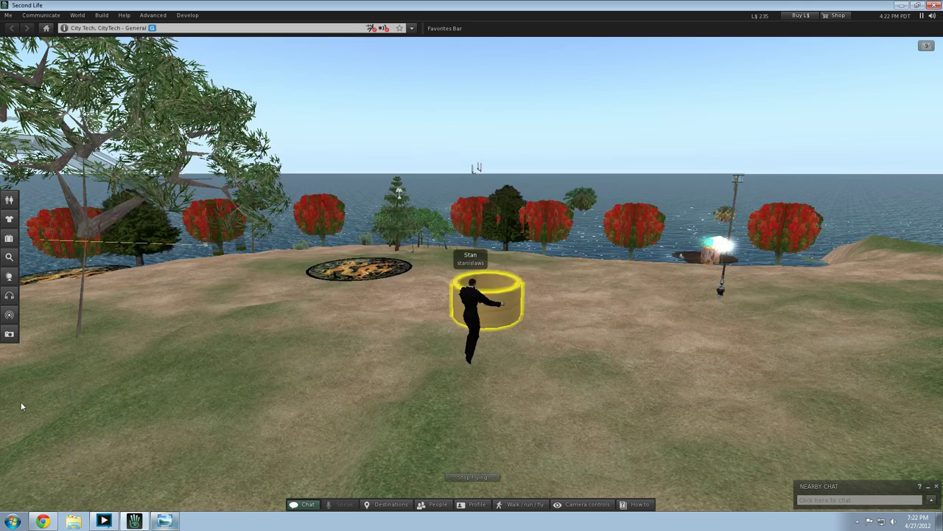
Step: Raise the ring to a Z position of about 34.8 m and stretch it into a pipe with an X size of 10 m
click(503, 305)
drag(487, 284, 487, 133)
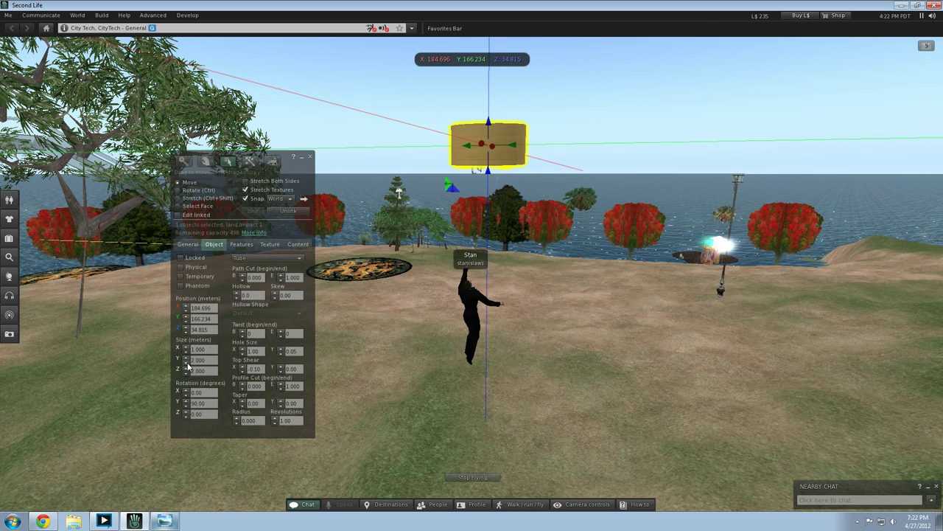
click(207, 349)
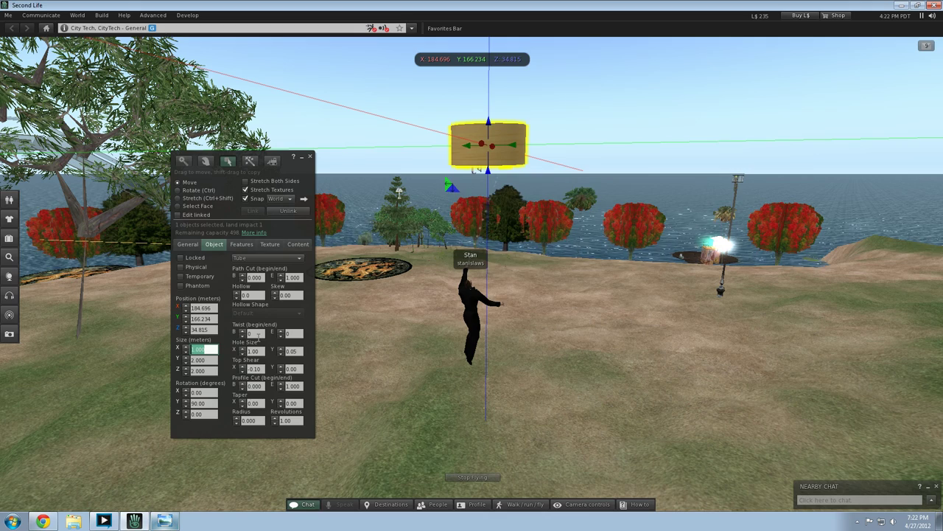
text(10)
key(Return)
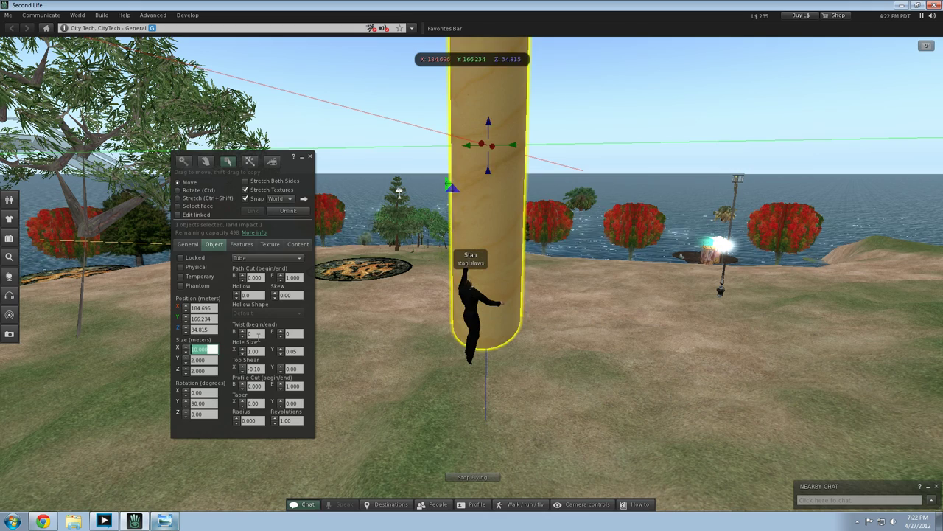
Step: Examine the tall pipe from its upper end and shorten it to an X size of 1 m
click(374, 233)
key(Page_Up)
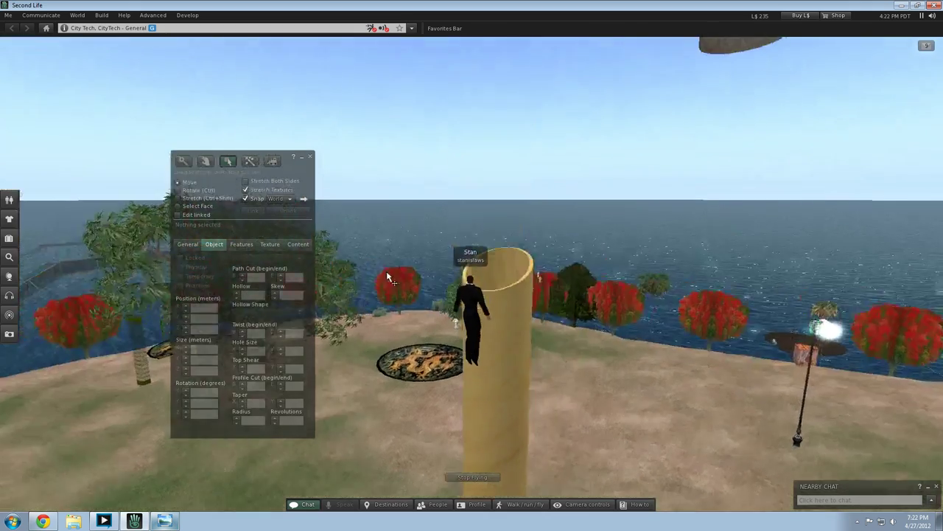
click(489, 317)
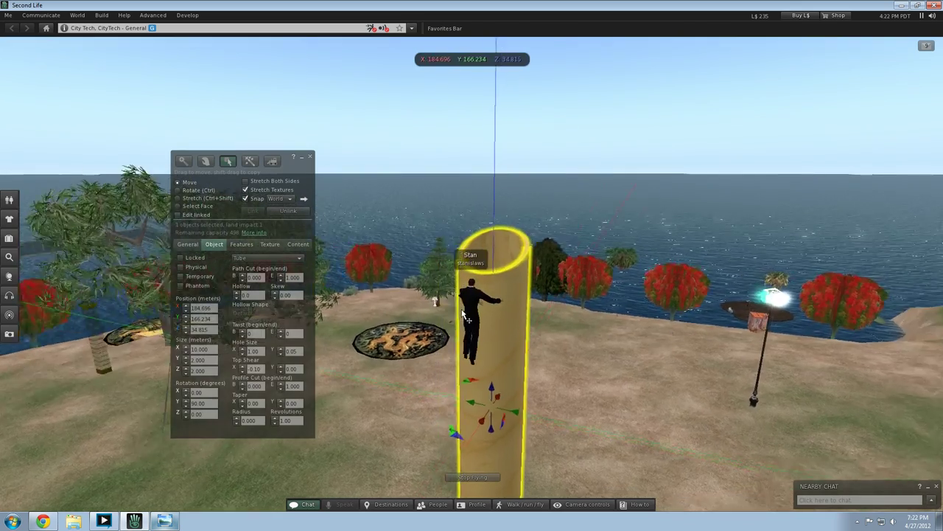
key(Right)
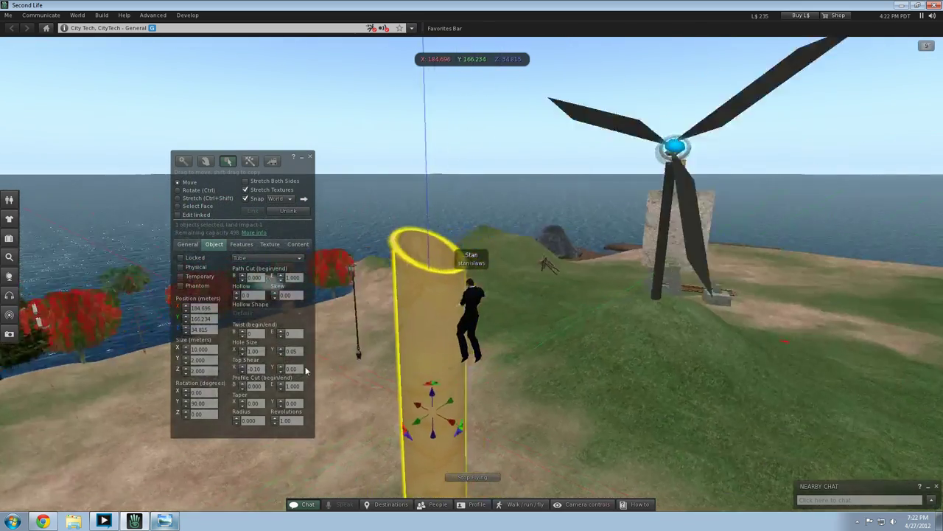
key(Left)
key(Left)
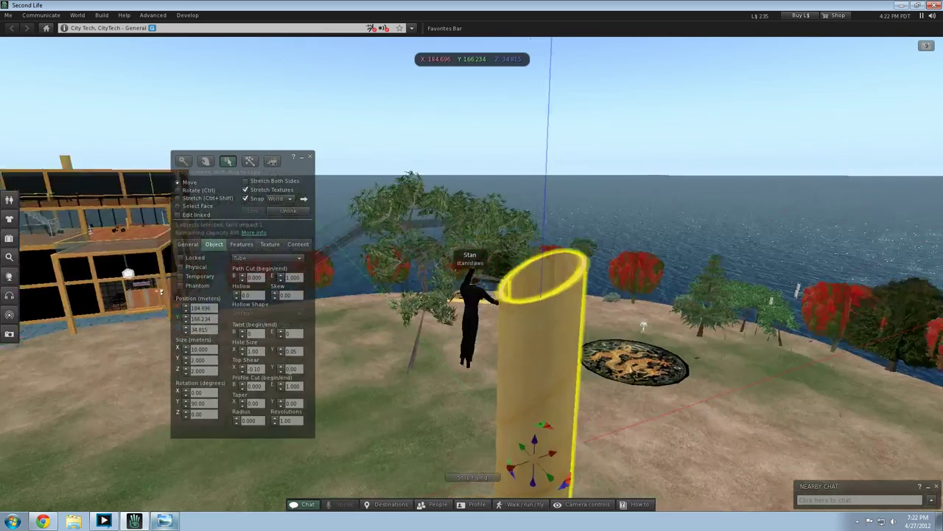
click(195, 349)
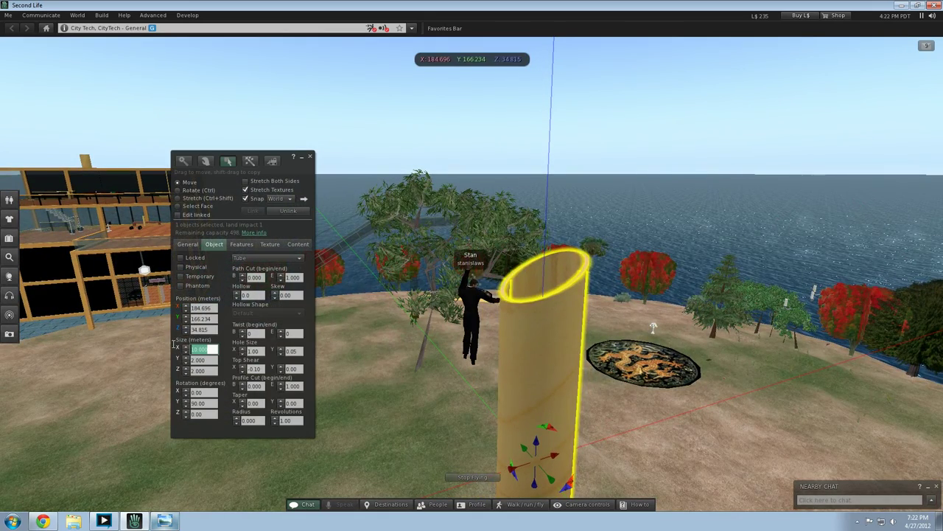
text(1)
key(Return)
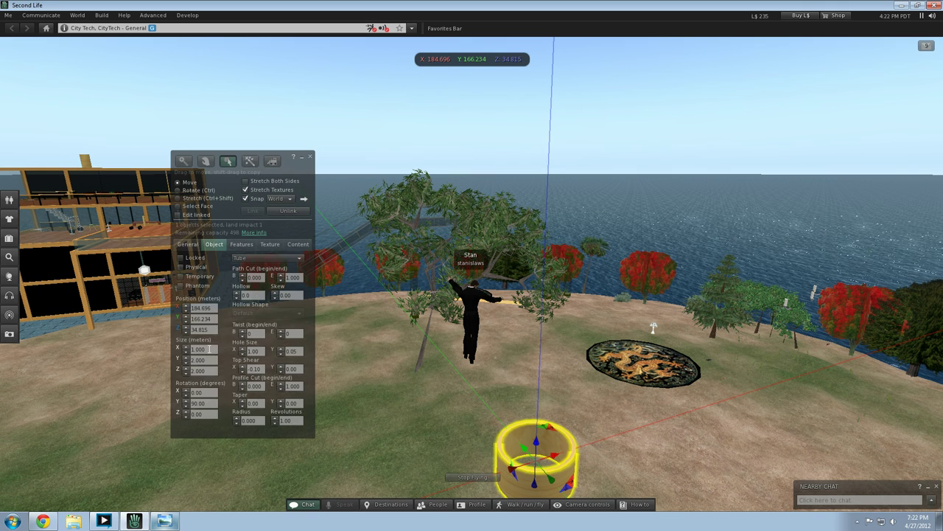
Step: Lengthen the raised ring into a pipe with an X size of 5 m and deselect it
click(208, 349)
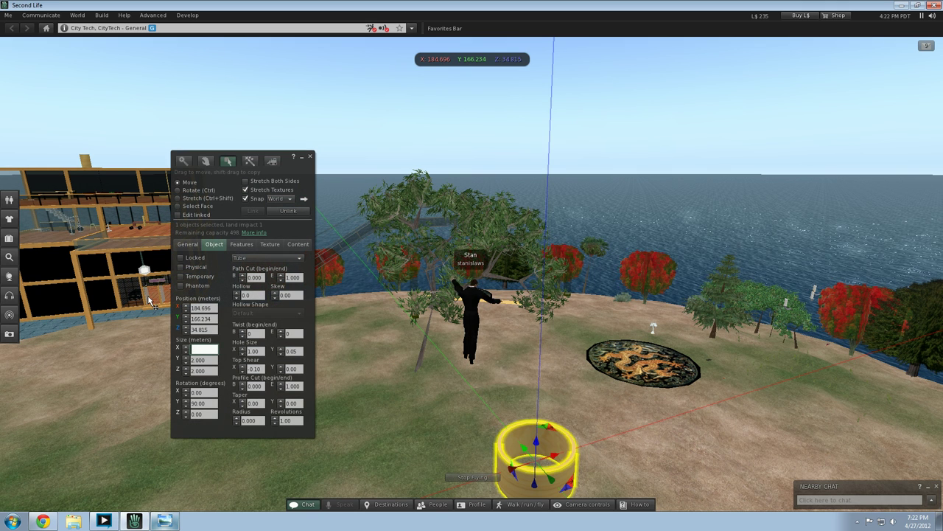
text(5)
key(Return)
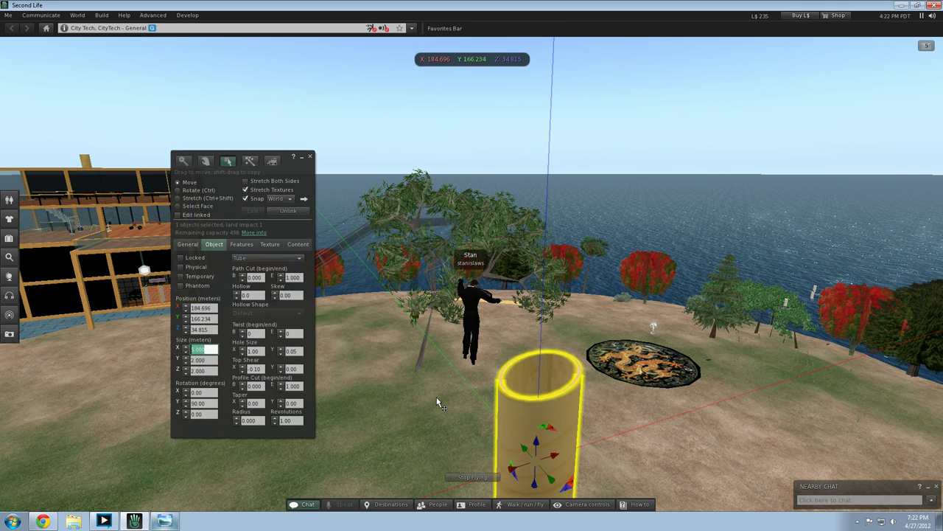
click(436, 399)
Step: Select the pipe from lower down and change its X top shear to -0.15
key(Down)
key(Page_Down)
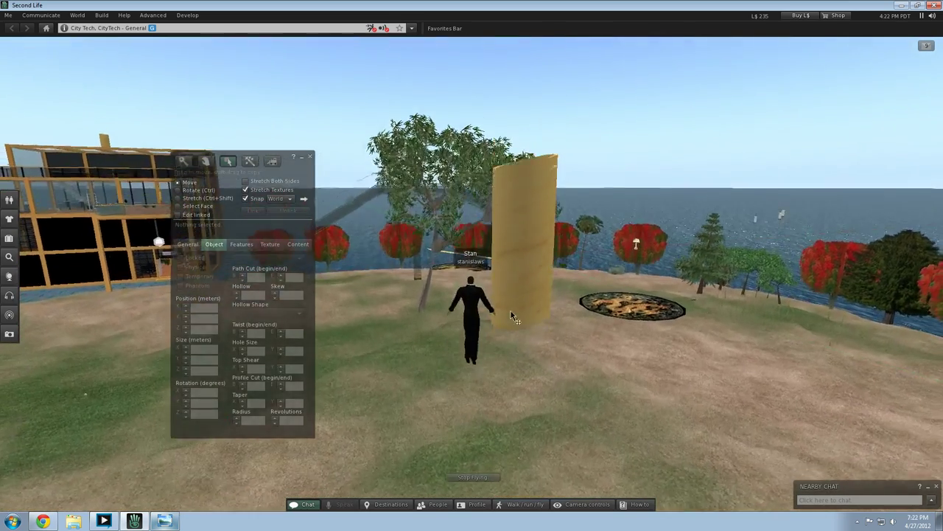
click(506, 309)
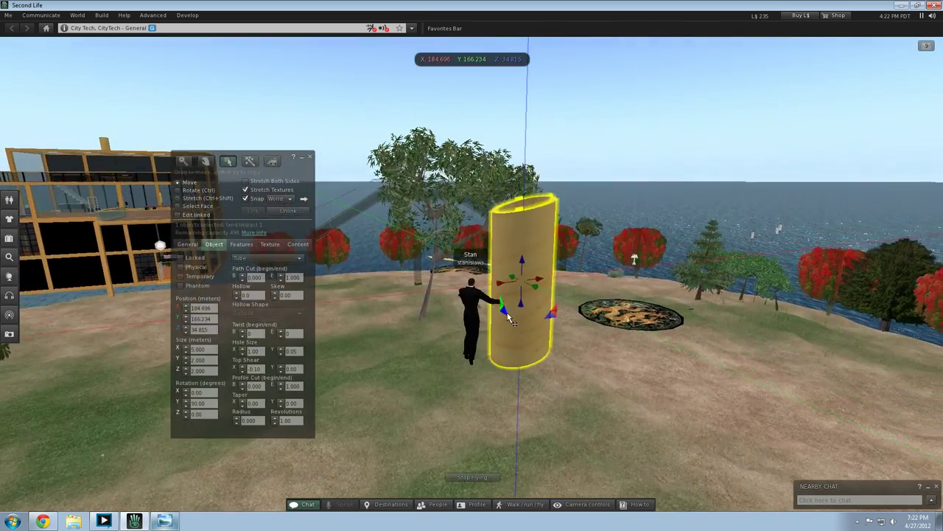
click(236, 371)
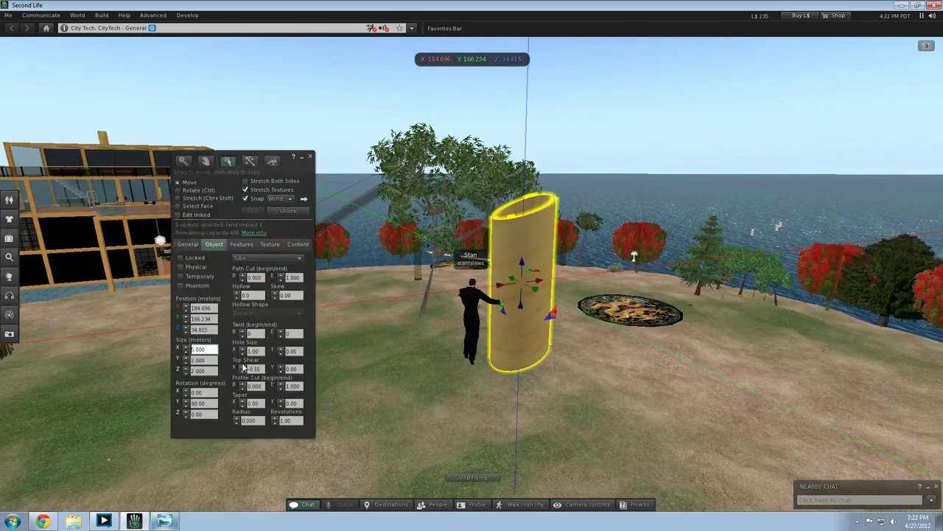
Step: Reset the pipe's X top shear to 0.00
click(242, 367)
click(242, 367)
click(242, 367)
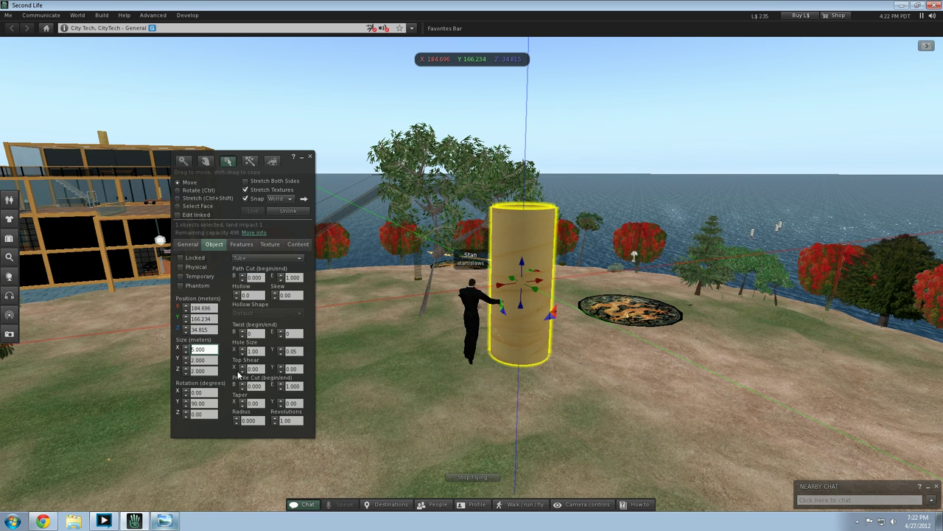
click(239, 368)
click(239, 364)
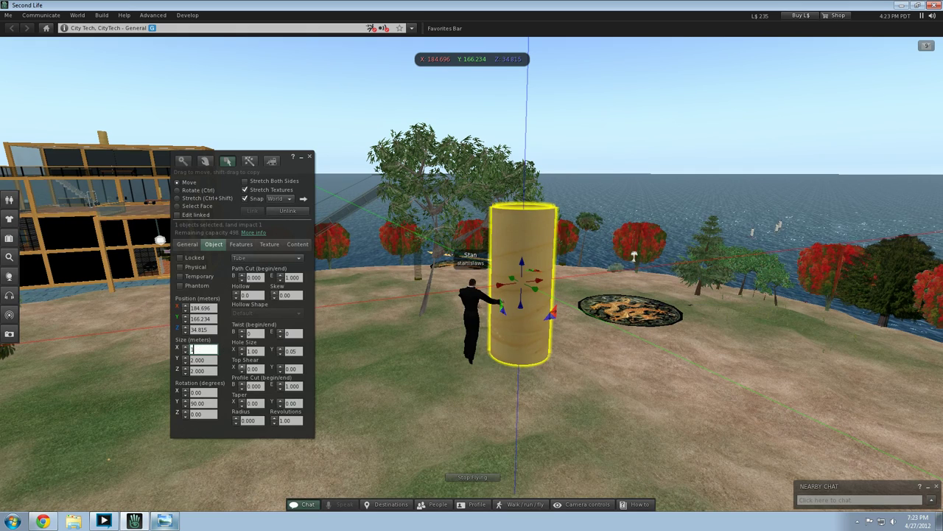
Step: Lengthen the pipe to an X size of 10 m and deselect it
text(10)
key(Return)
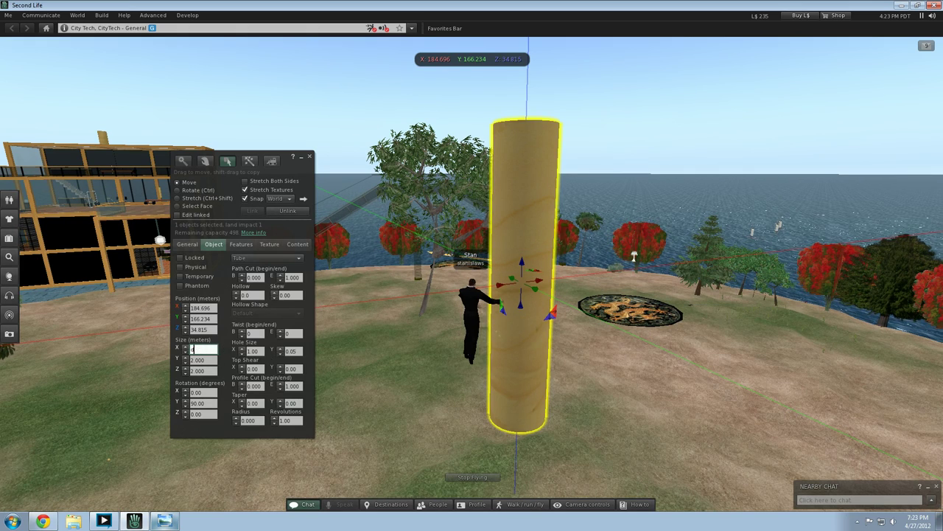
click(398, 393)
key(Right)
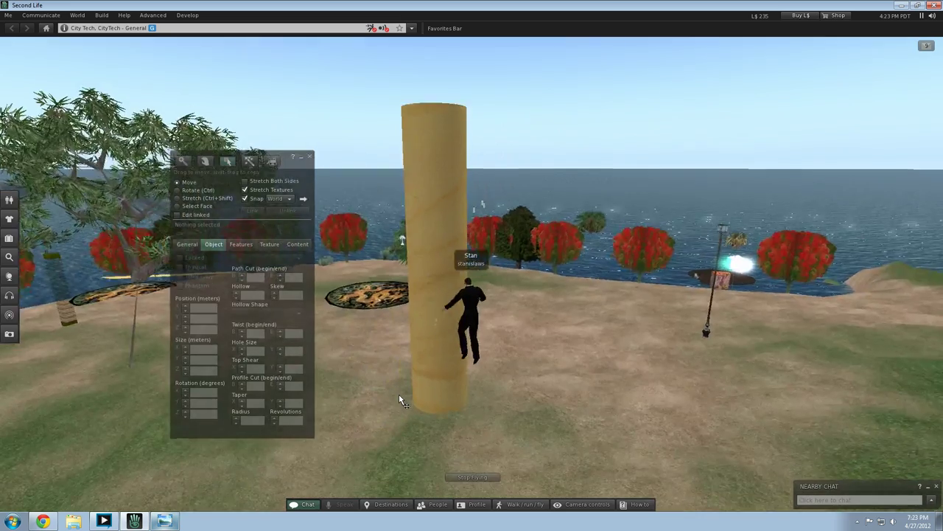
key(Page_Down)
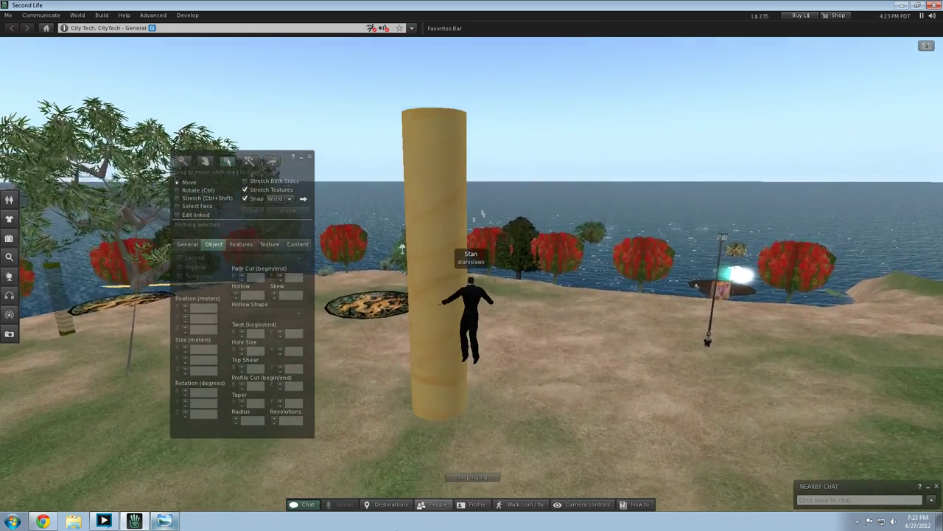
Step: Check the well in the hydrafrack picture in Windows Photo Viewer, and lengthen the pipe in Second Life to an X size of 20 m
click(177, 522)
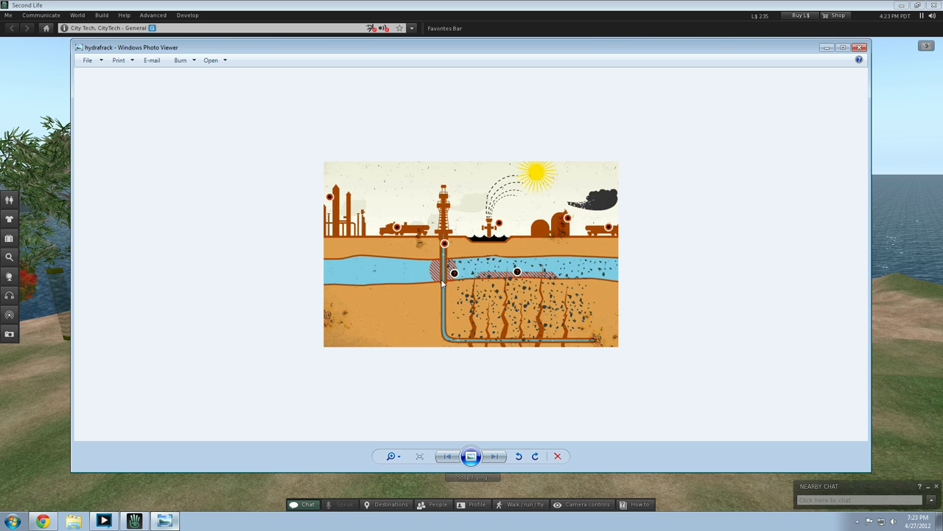
click(62, 302)
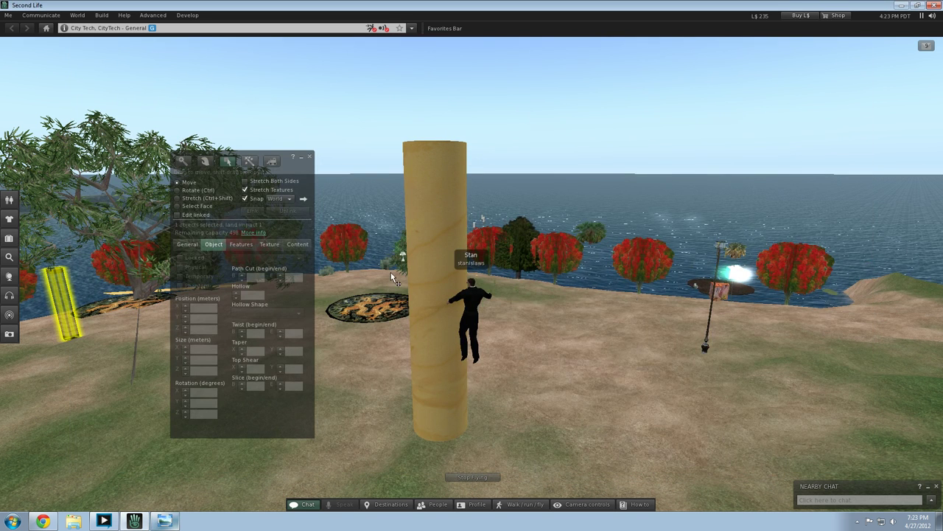
click(421, 276)
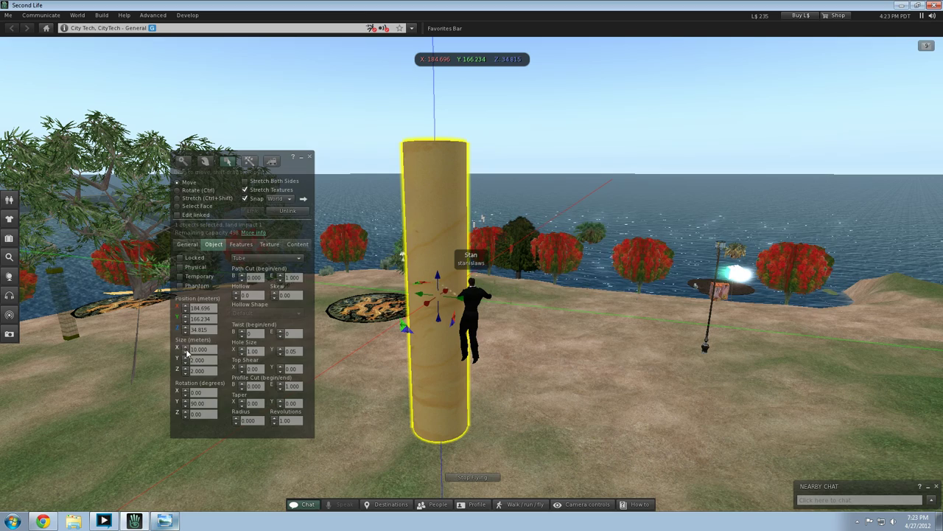
drag(212, 348, 182, 339)
text(20)
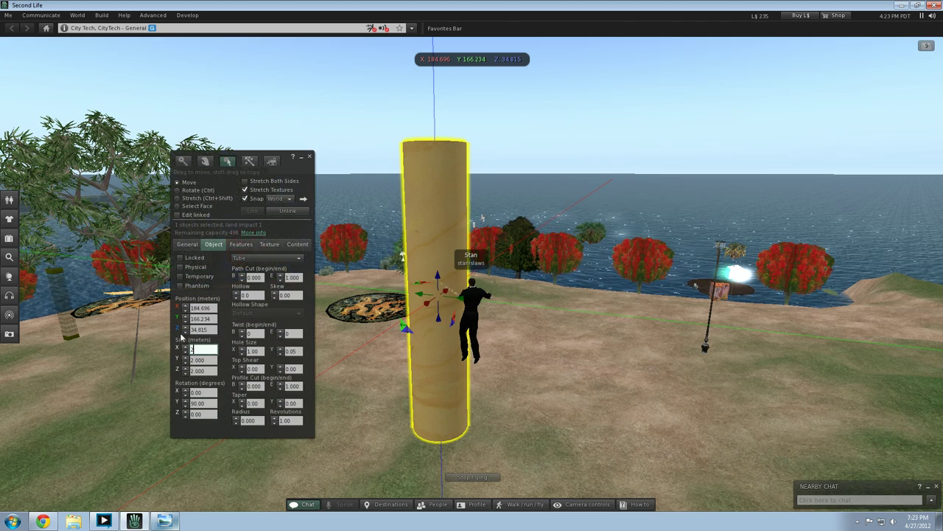
key(Return)
click(365, 329)
key(Page_Down)
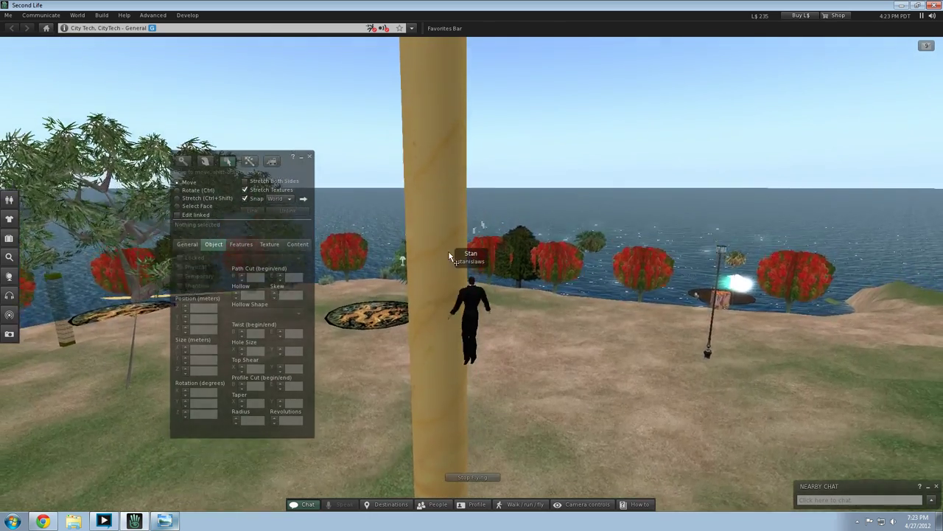
Step: Raise the long pipe to a Z position of about 42.4 m and deselect it
click(441, 382)
drag(441, 382, 400, 155)
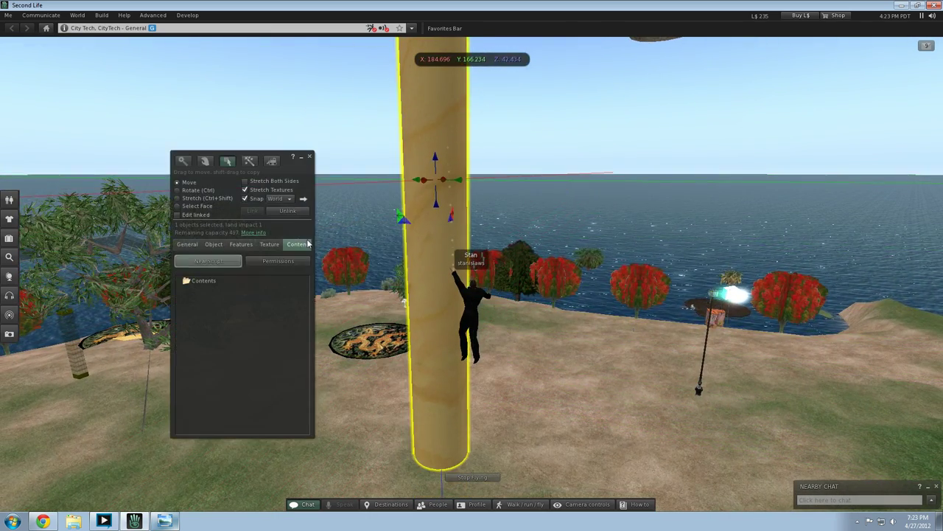
click(369, 238)
key(Down)
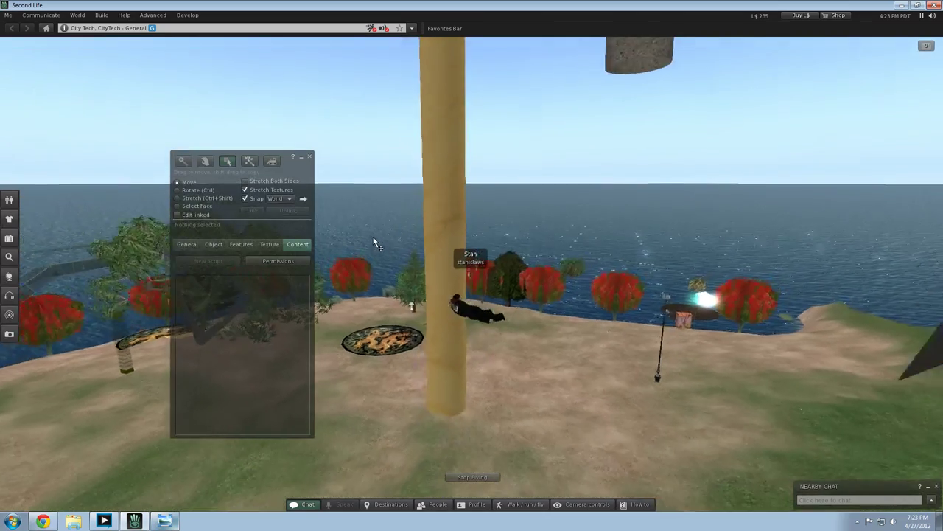
key(Right)
key(Left)
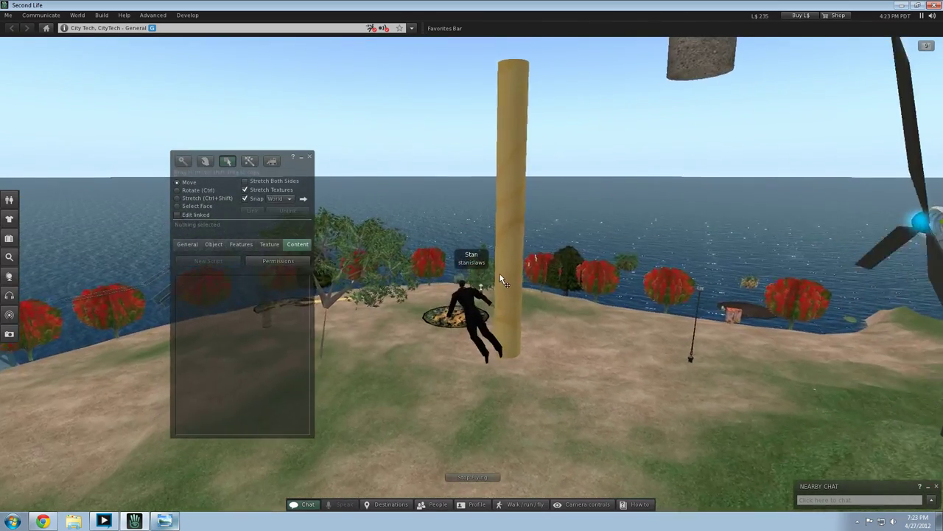
Step: Select the pipe and move it along the Y axis to a position of about 169.9 m
click(500, 273)
key(Right)
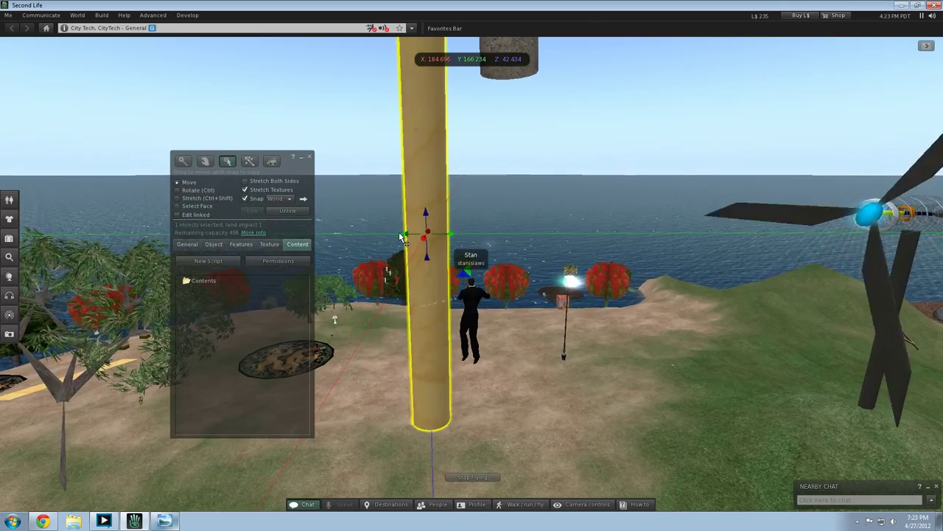
drag(399, 233, 397, 237)
Step: Move the pipe along the X axis toward the bookstore, to an X position of about 156.7 m
key(Left)
key(Left)
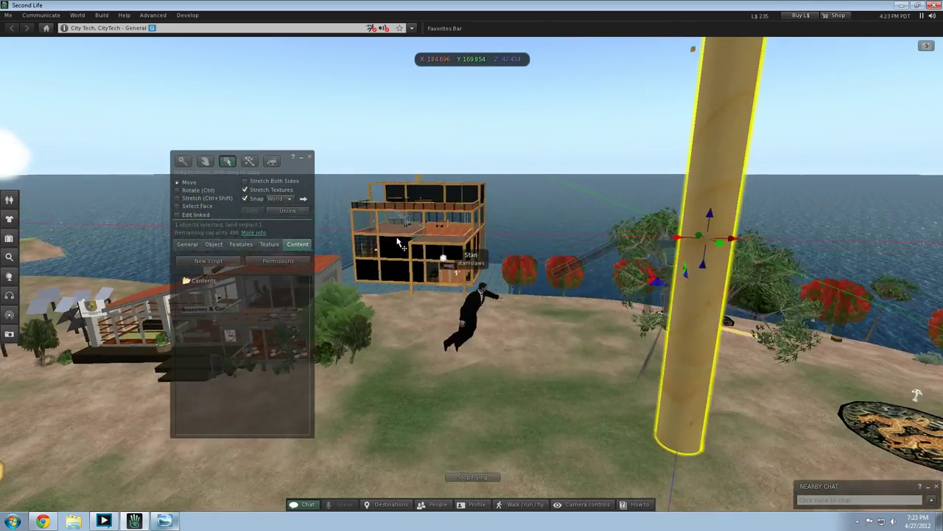
key(Right)
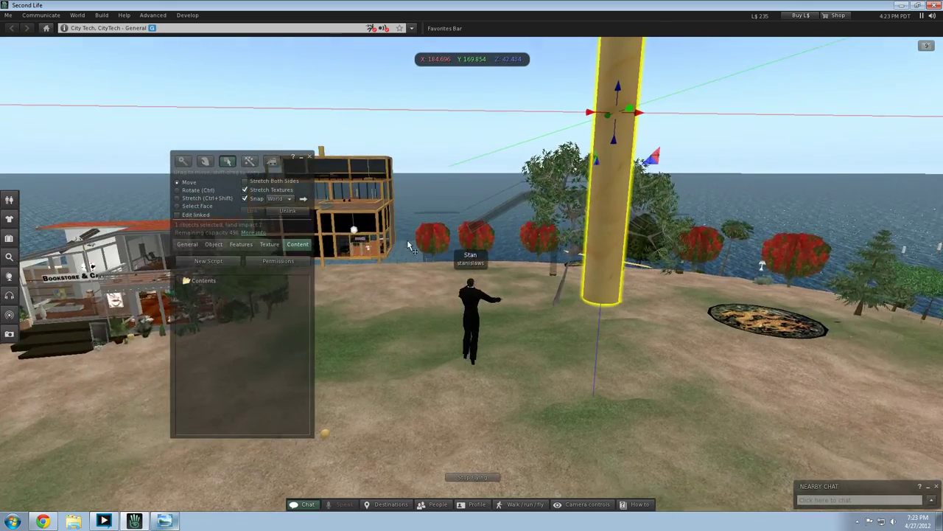
key(Left)
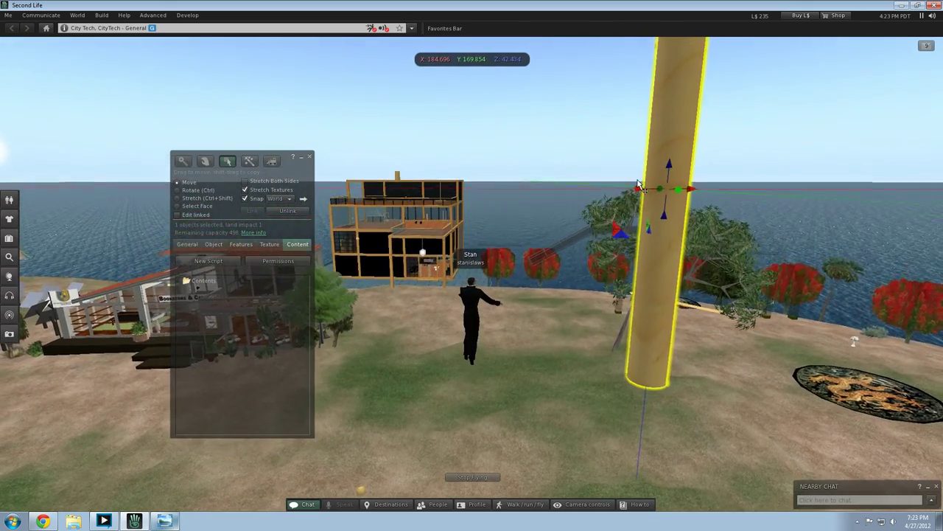
drag(623, 193, 138, 185)
Step: Raise the pipe near the bookstore to a Z position of about 45.6 m and deselect it
key(Left)
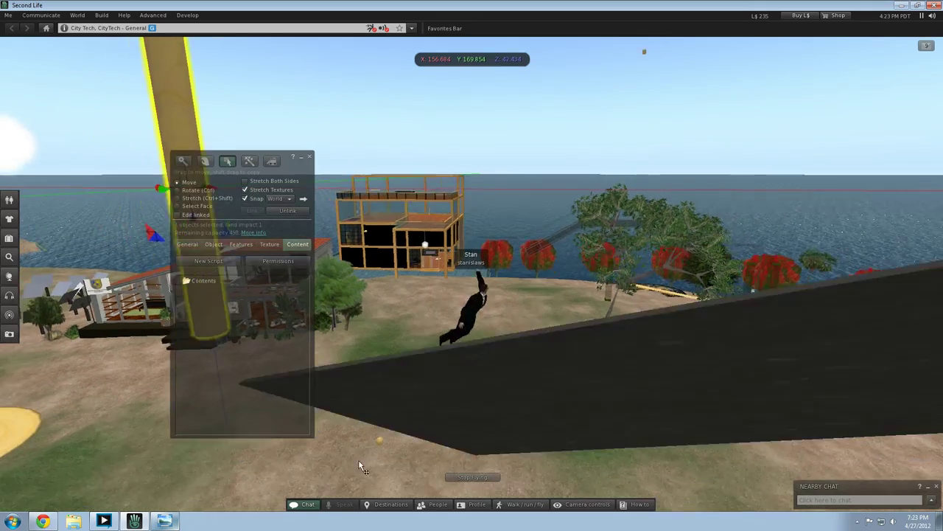
key(Left)
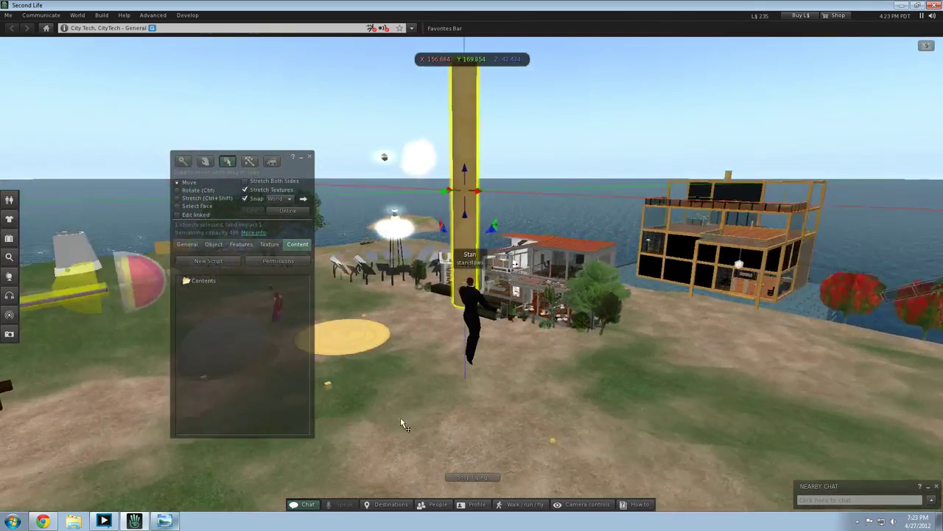
key(Right)
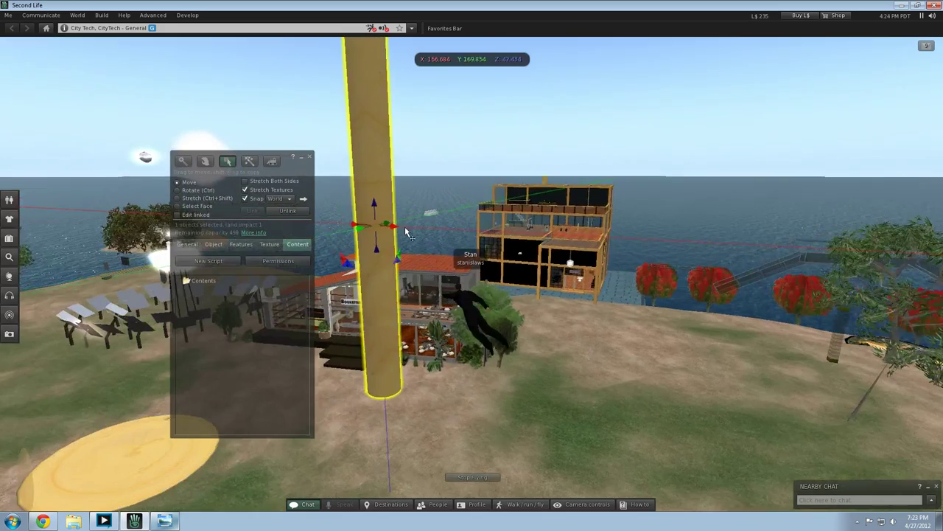
drag(364, 208, 349, 144)
click(713, 355)
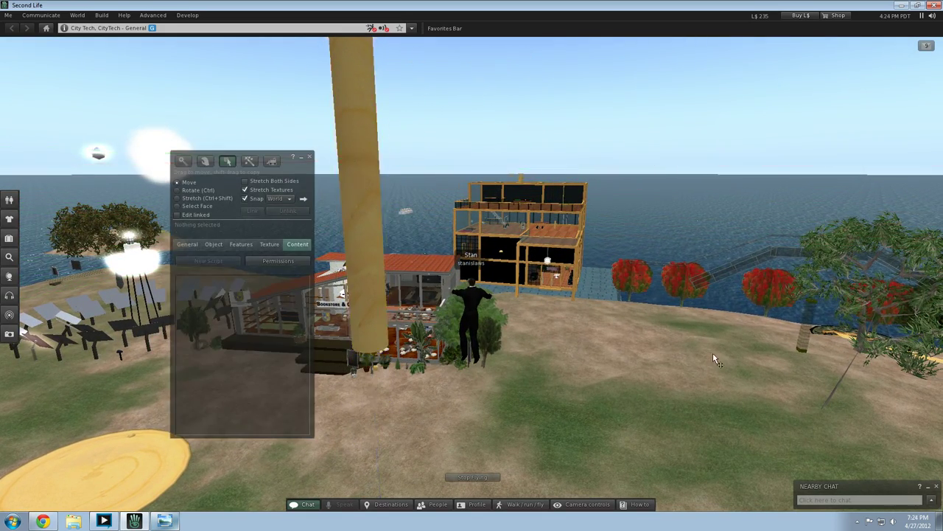
Step: Lower the pipe to a Z position of about 45.1 m and shift it horizontally to about X 156.9 m, Y 171.6 m
key(Right)
key(Left)
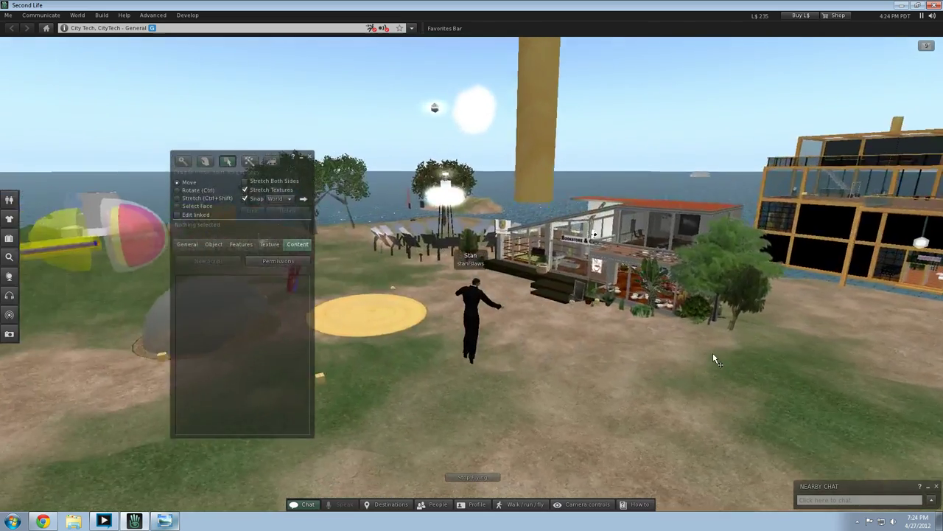
key(Right)
click(430, 190)
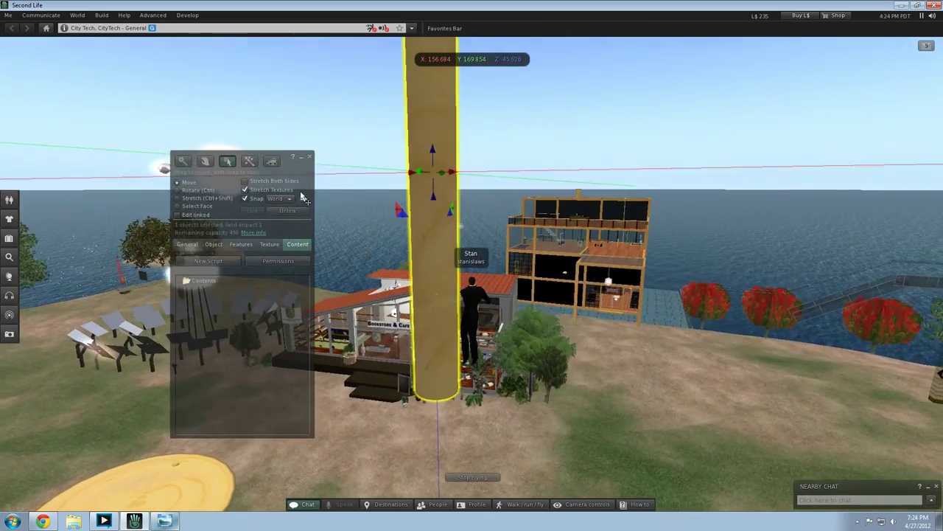
drag(433, 176, 433, 198)
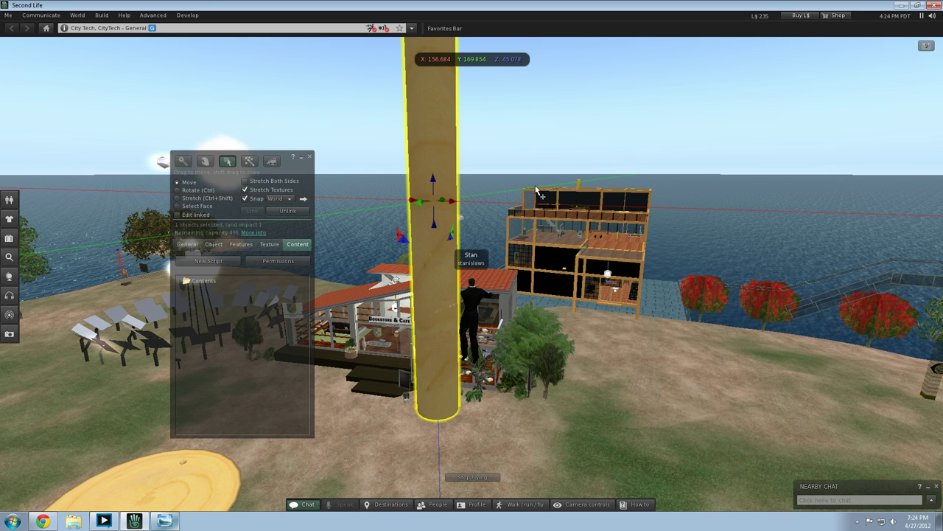
drag(454, 209, 434, 175)
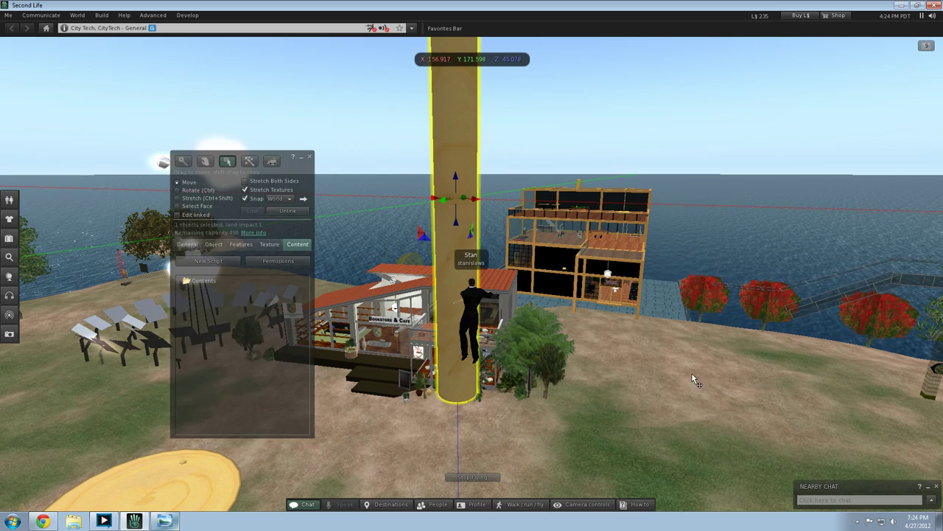
click(516, 353)
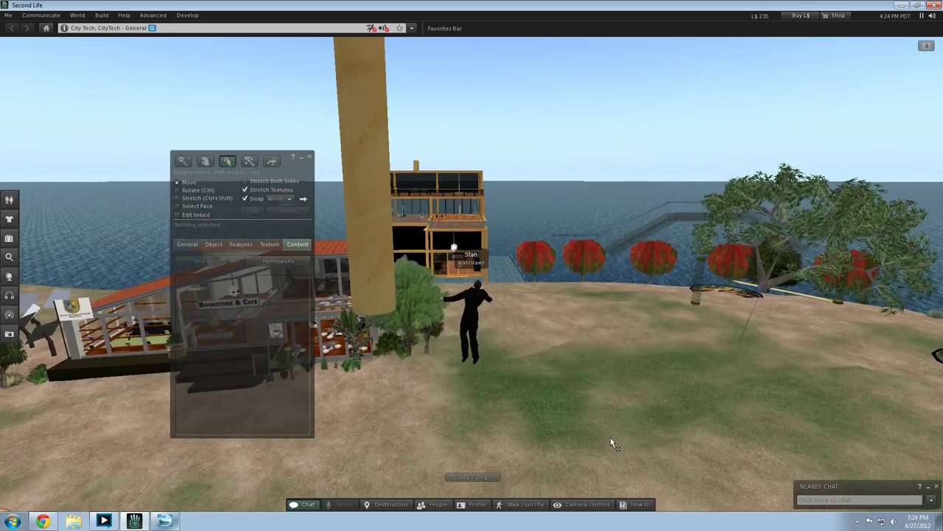
Step: Examine the repositioned pipe from its open upper end down to its lower end
key(Page_Up)
key(Left)
key(Up)
key(Right)
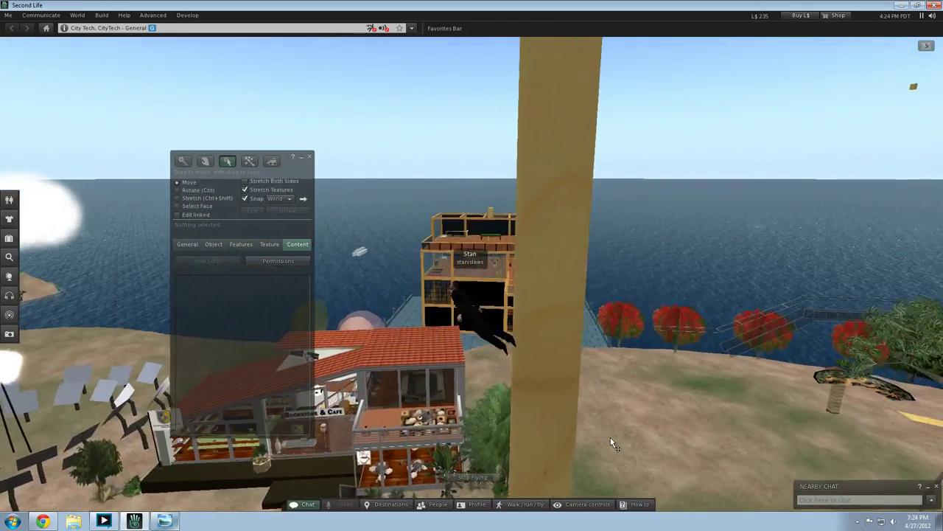
key(Right)
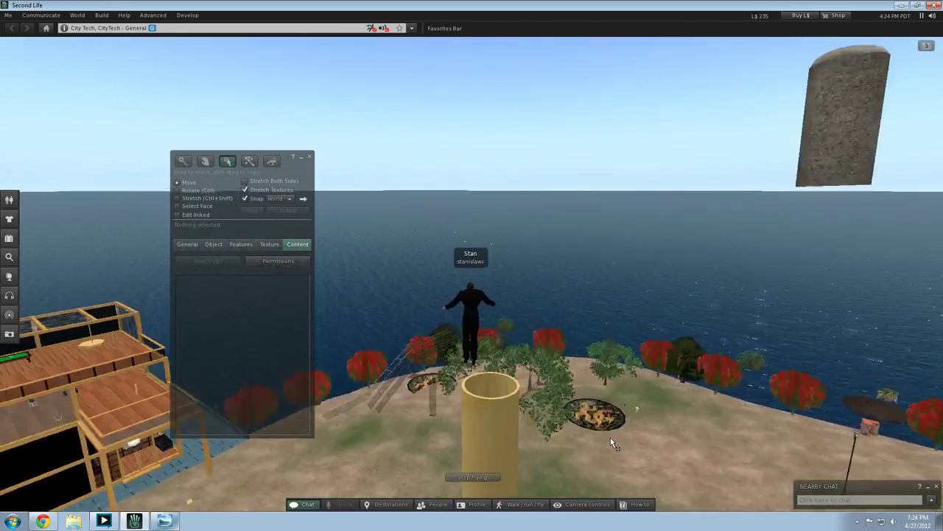
key(Left)
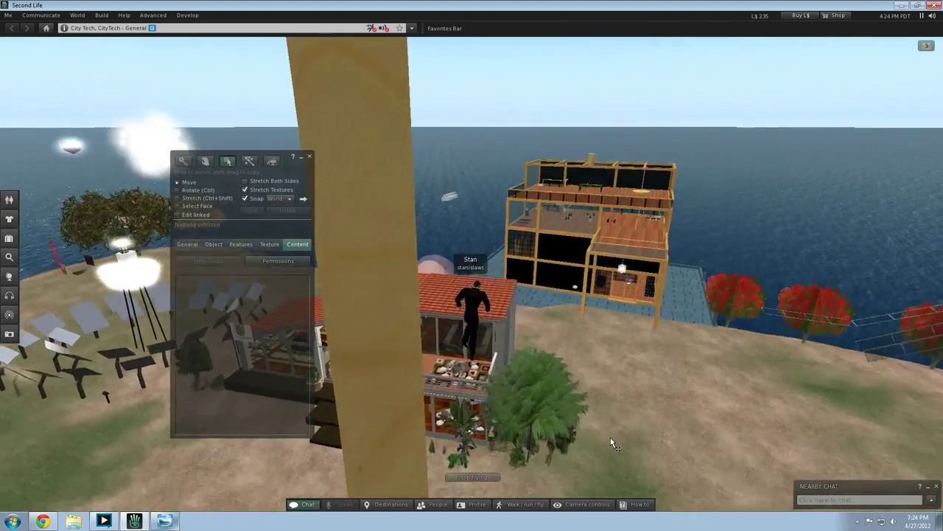
key(Page_Down)
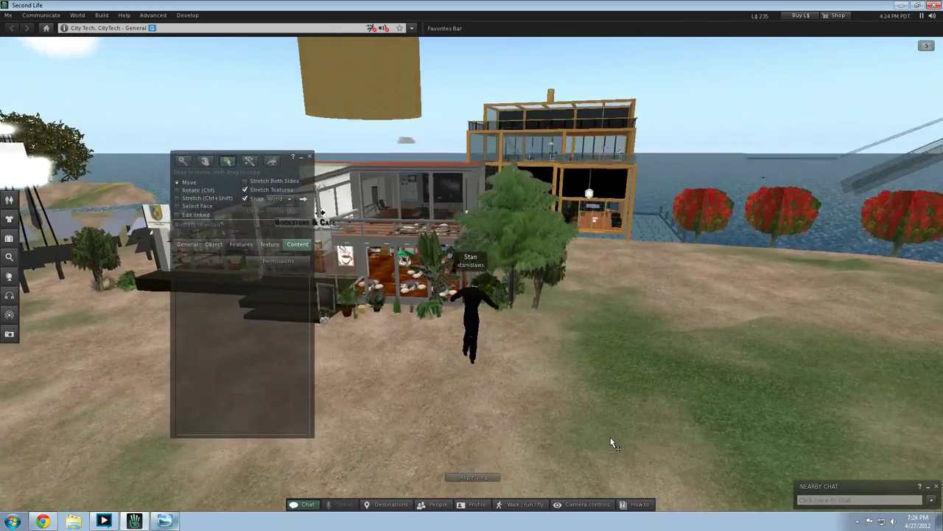
key(Down)
key(Right)
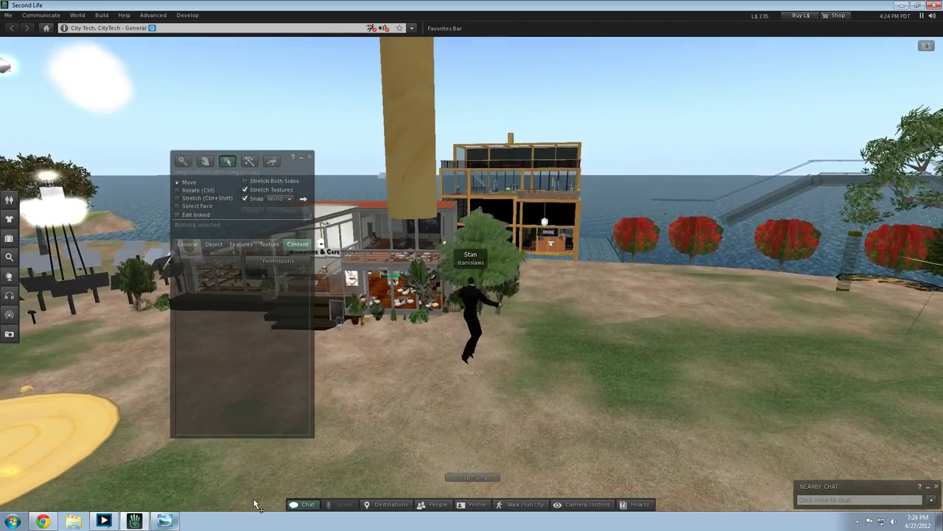
Step: Consult the hydrafrack reference picture, create a torus on the open ground near the avatar and raise it to a Z position of about 31.9 m
click(164, 521)
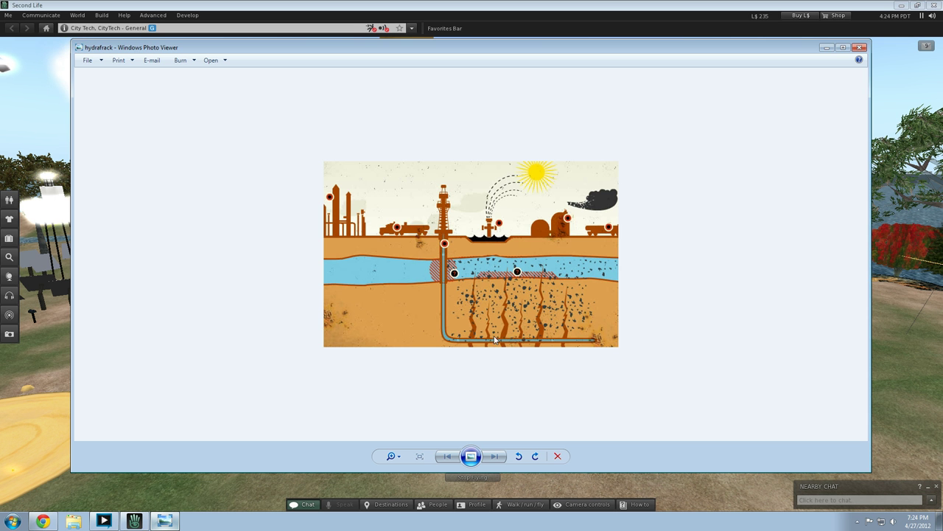
click(875, 332)
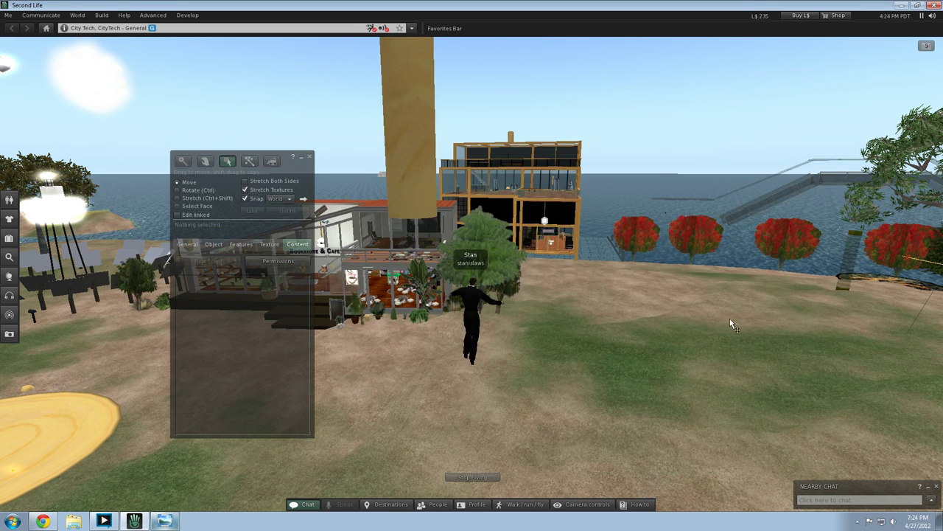
click(216, 245)
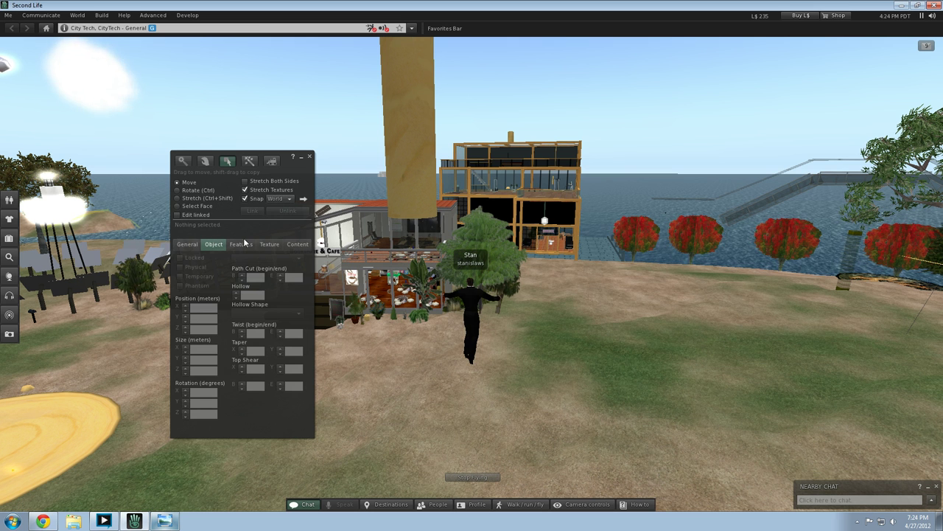
click(249, 162)
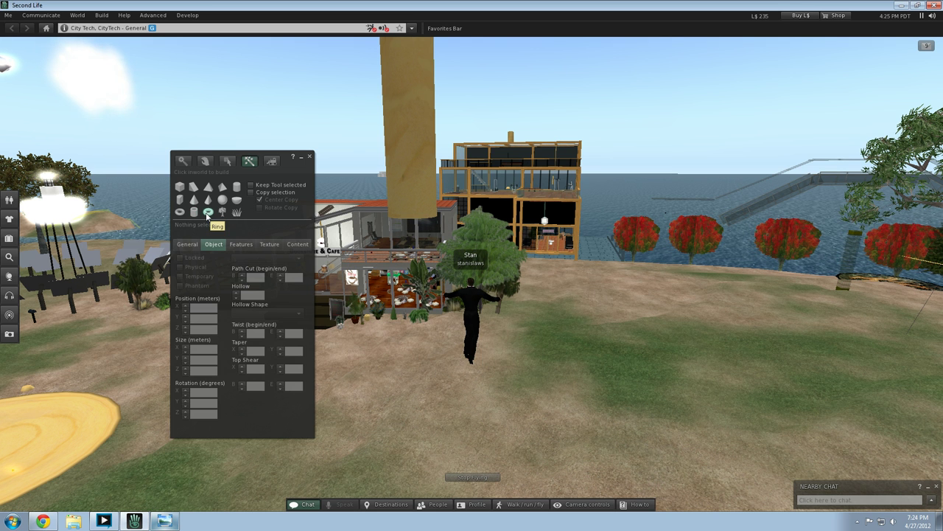
click(208, 213)
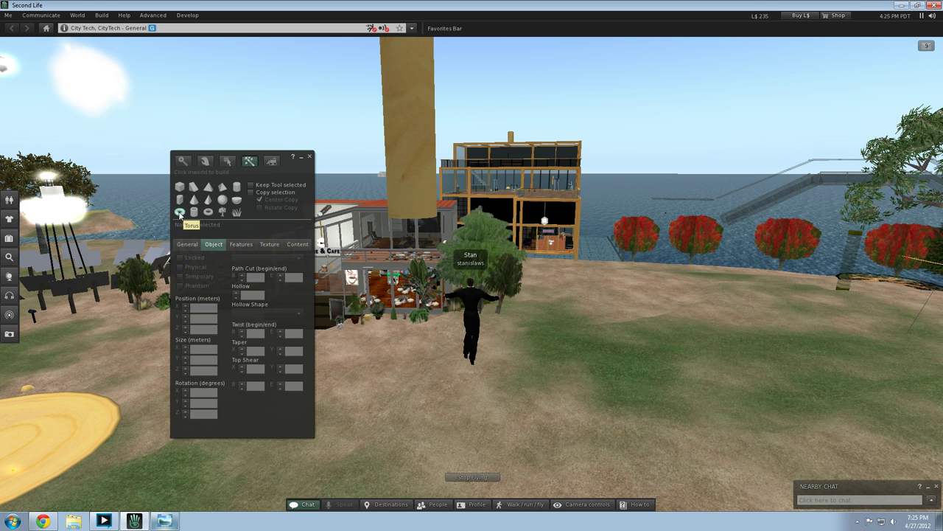
click(180, 212)
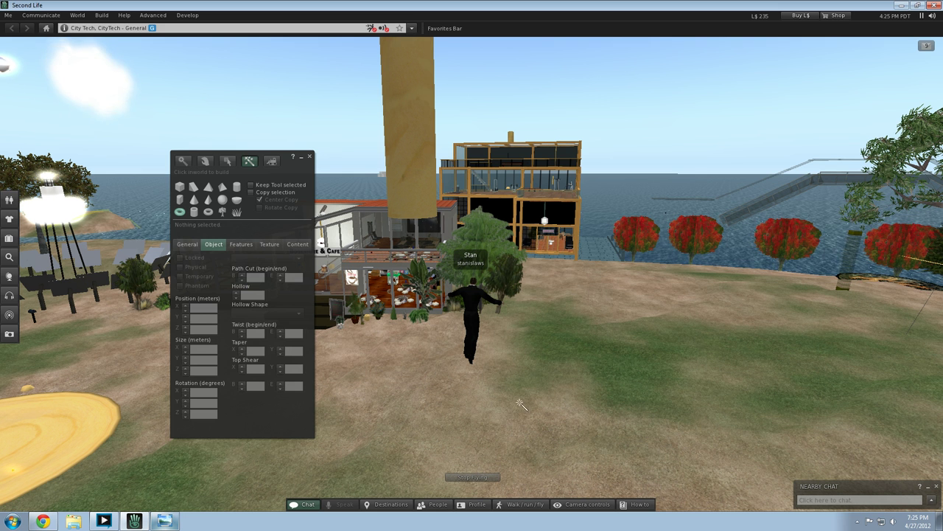
click(553, 409)
drag(553, 391, 558, 264)
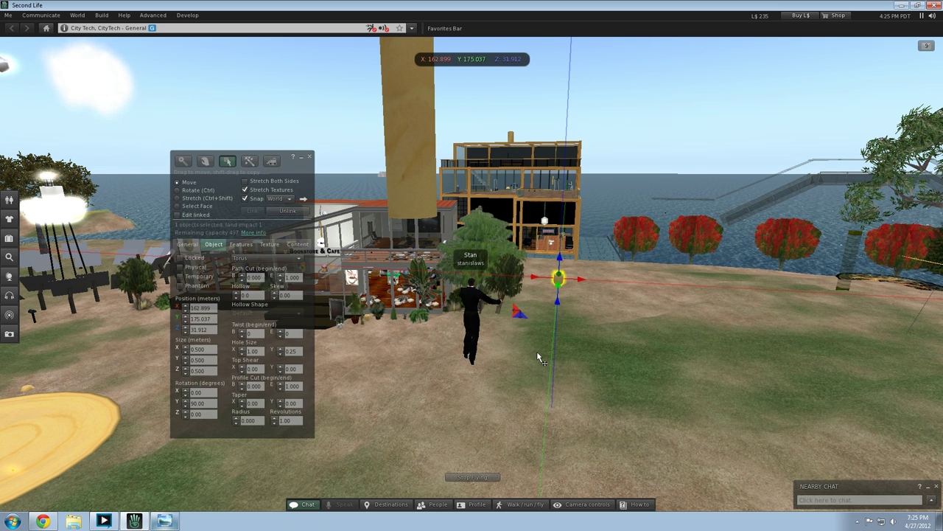
Step: Raise the new torus further, to a Z position of about 34.1 m
click(537, 349)
key(Right)
key(Left)
key(Up)
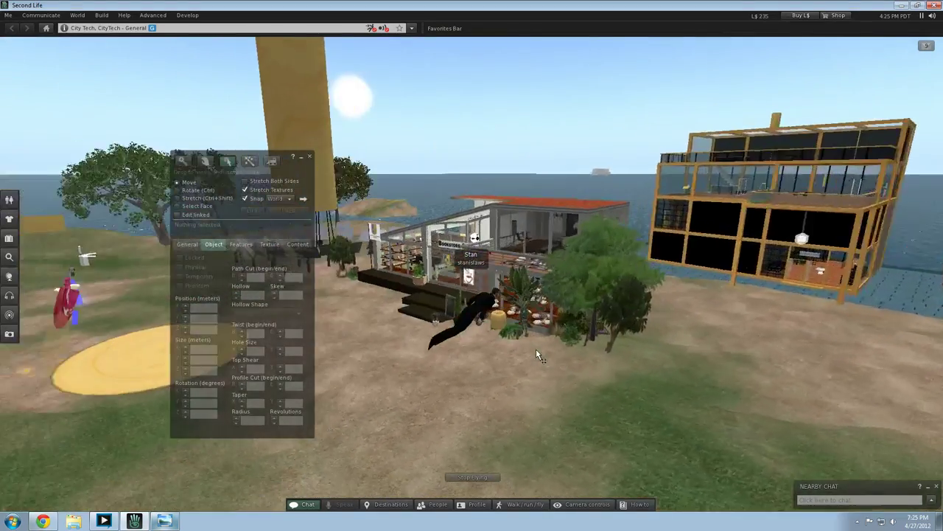
key(Left)
key(Up)
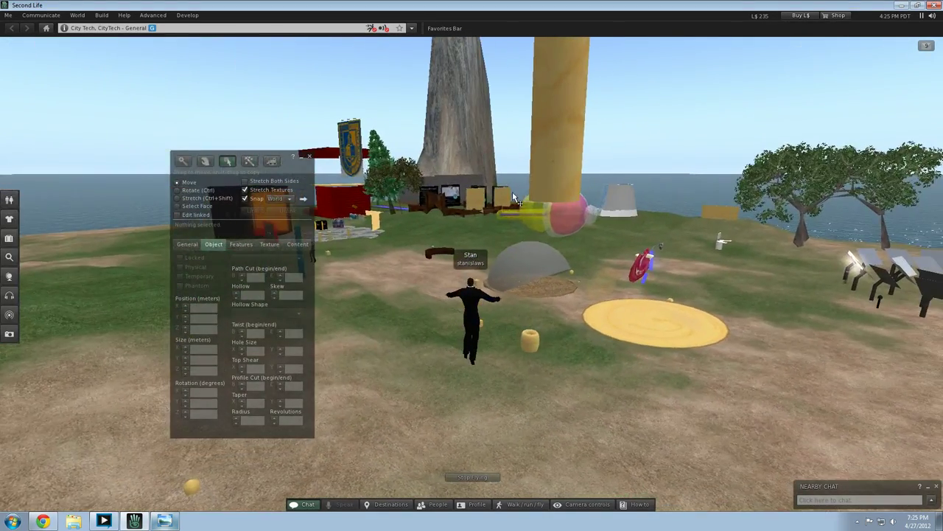
key(Right)
click(509, 323)
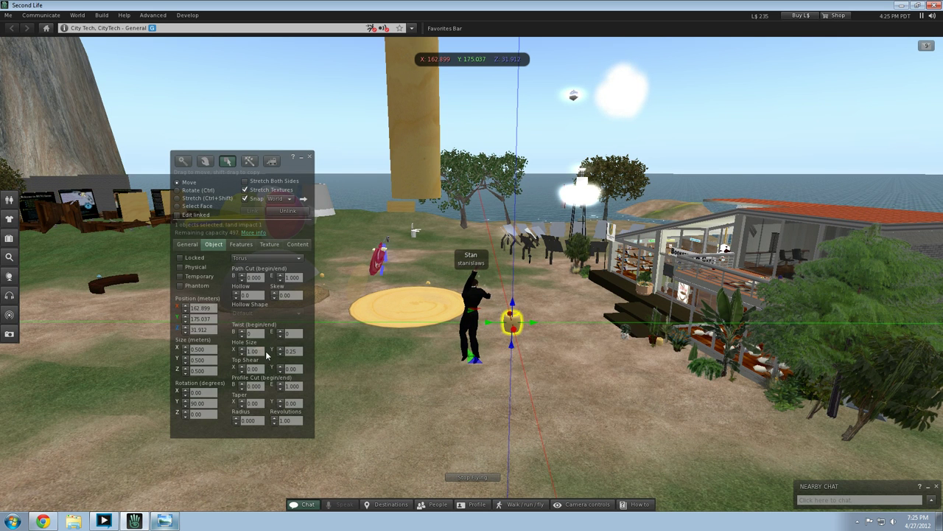
drag(512, 309, 514, 239)
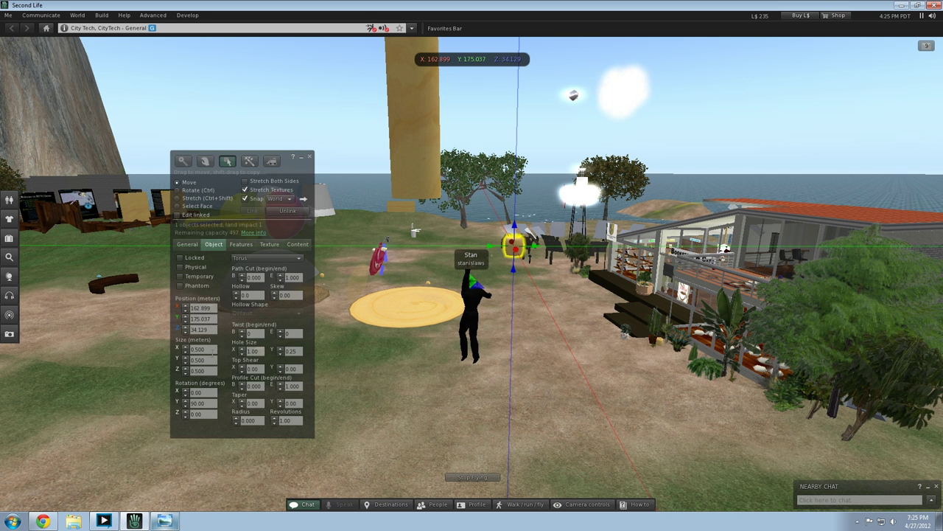
Step: Set the torus's Y and Z sizes to 1 m and deselect it
click(204, 360)
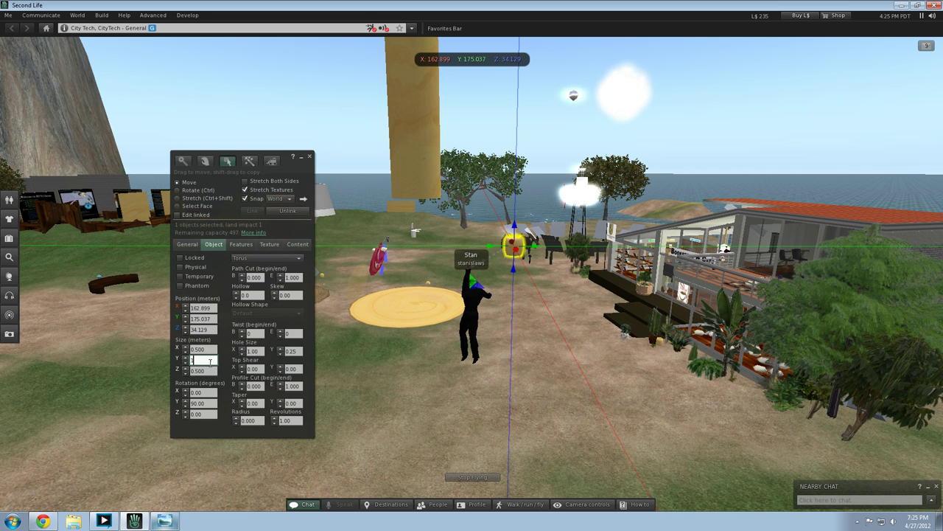
text(1)
key(Tab)
text(1)
click(206, 360)
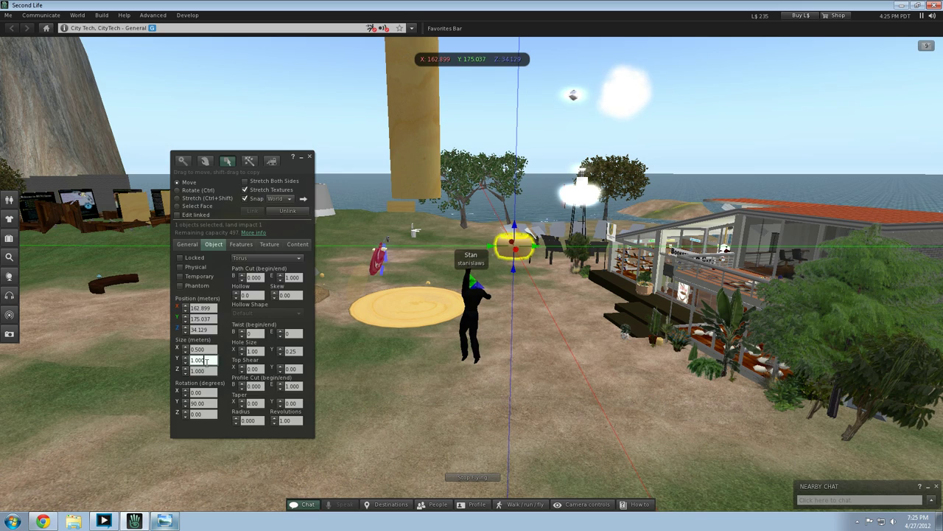
click(446, 354)
Step: Check the tall pipe's dimensions and set the torus's Y and Z sizes to 2 m to match
key(Left)
key(Up)
key(Left)
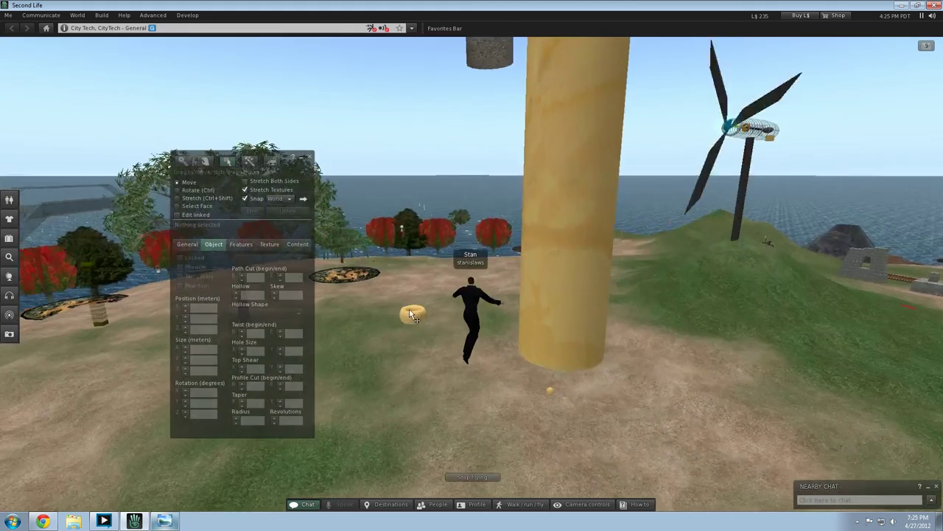
click(600, 325)
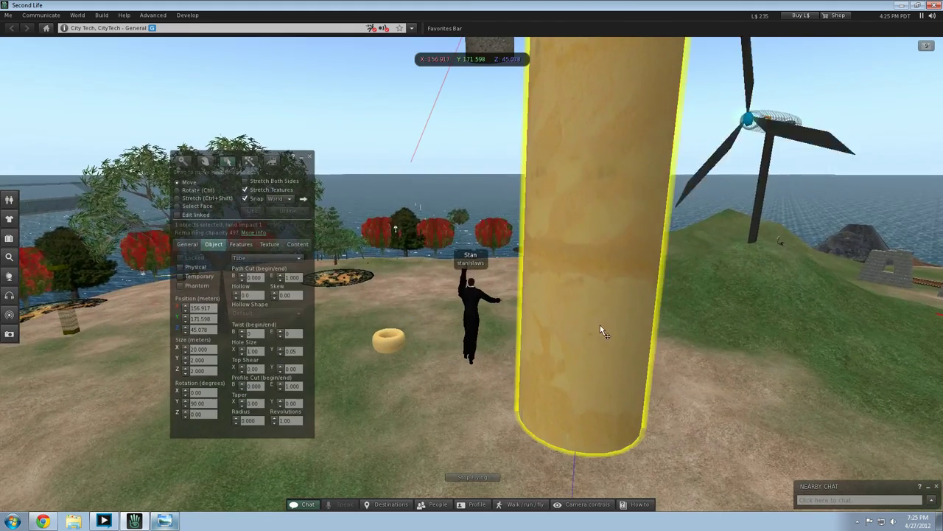
click(380, 337)
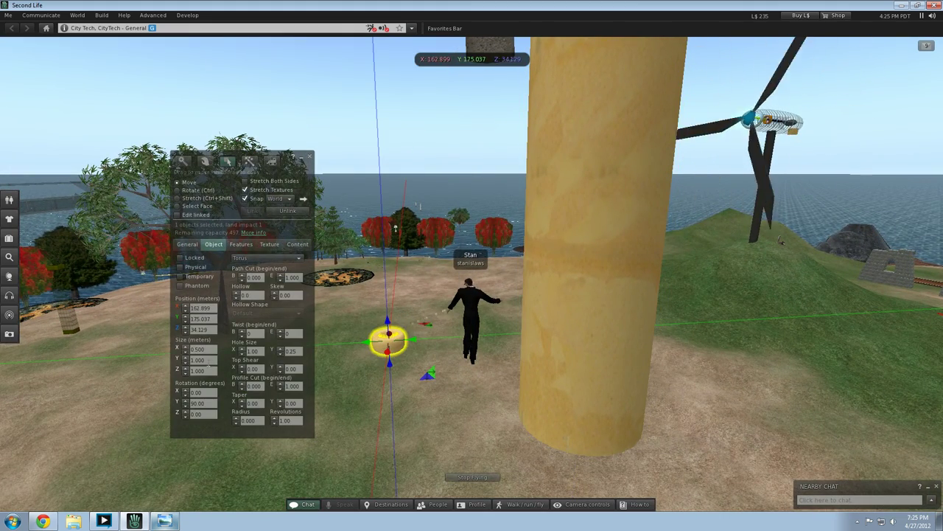
drag(208, 360, 172, 363)
text(2)
key(Tab)
text(2)
click(352, 448)
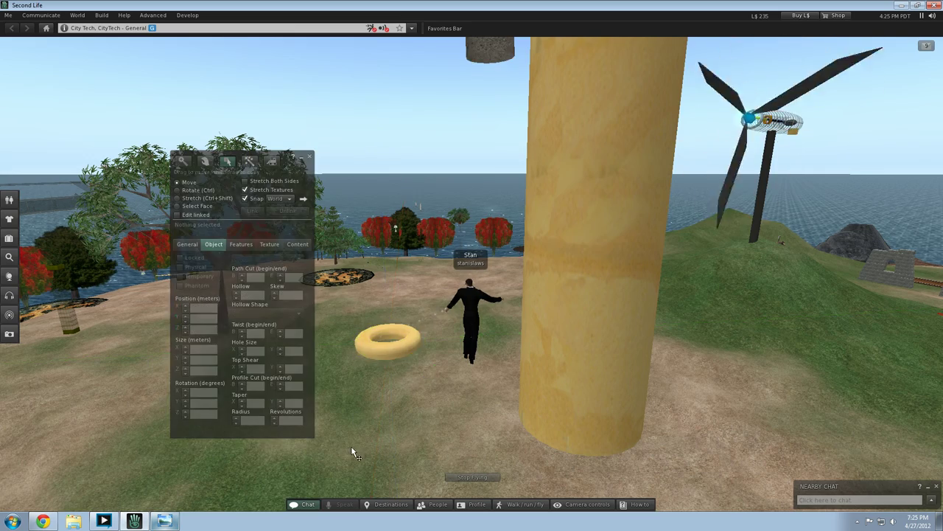
Step: Try enlarging the torus to 6 m in both Y and Z
key(Left)
key(Left)
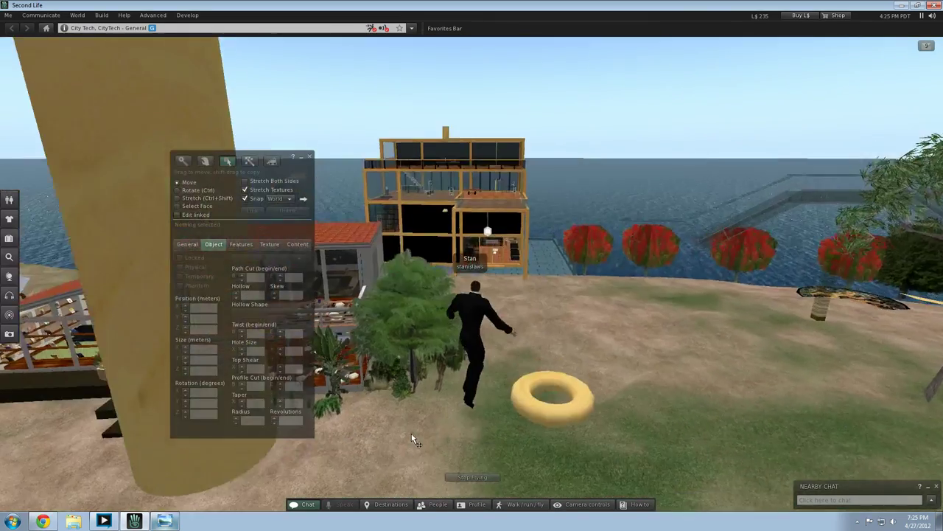
key(Down)
key(Left)
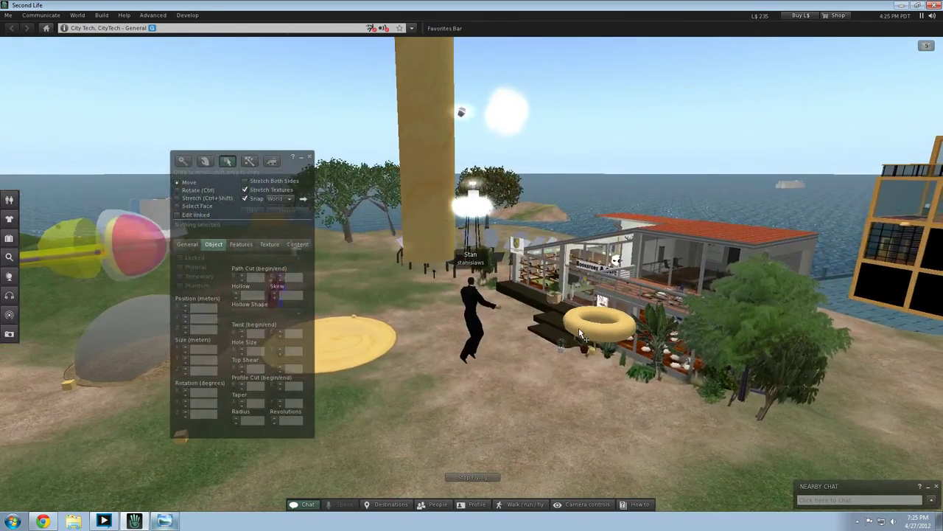
click(578, 338)
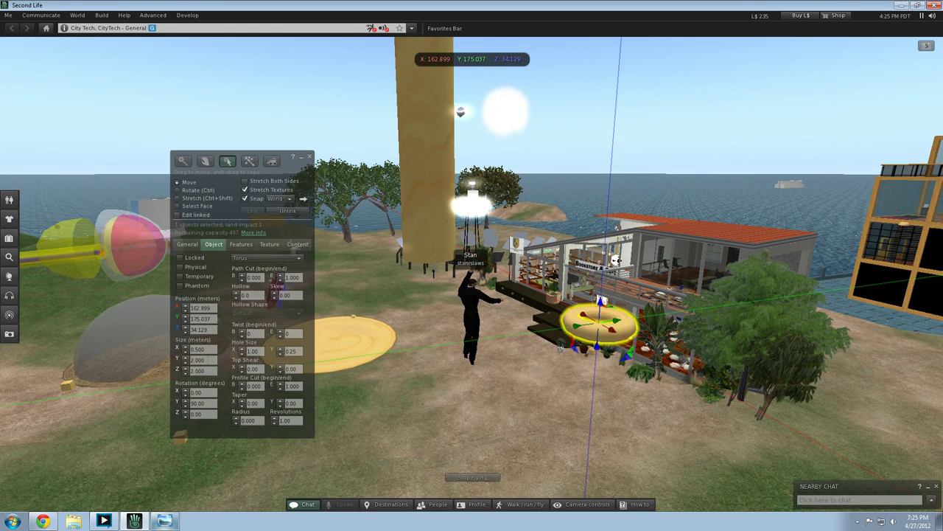
click(203, 360)
text(6)
key(Tab)
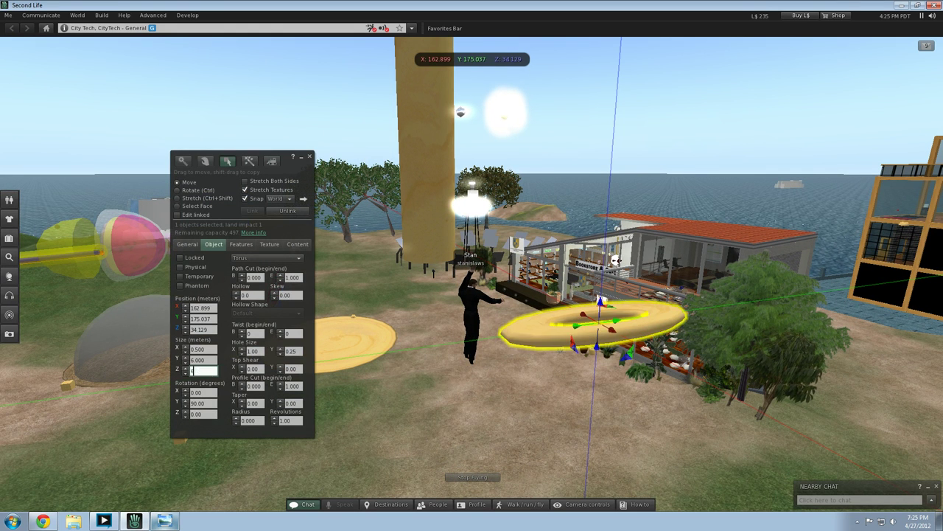
text(6)
key(Return)
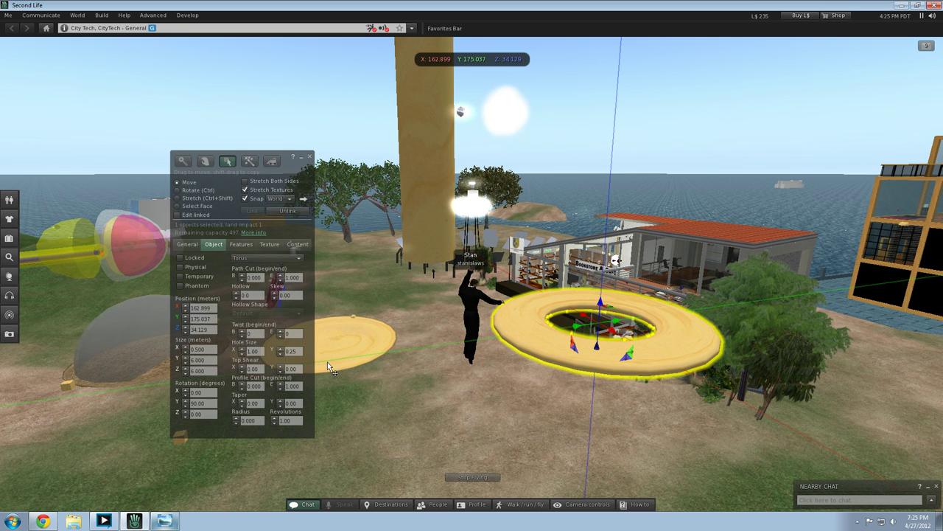
Step: Return the torus's Y and Z sizes to 2 m and deselect it
click(203, 360)
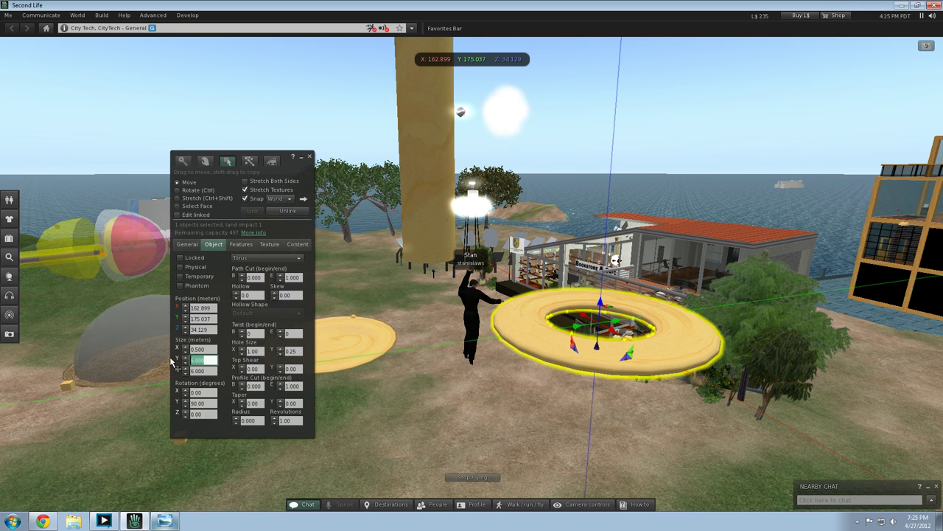
text(2)
key(Tab)
text(2)
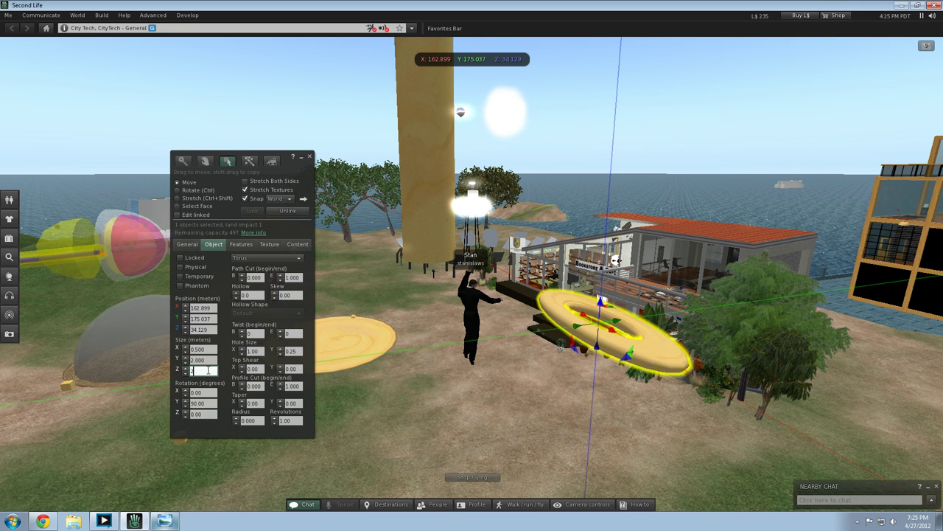
key(Return)
click(552, 422)
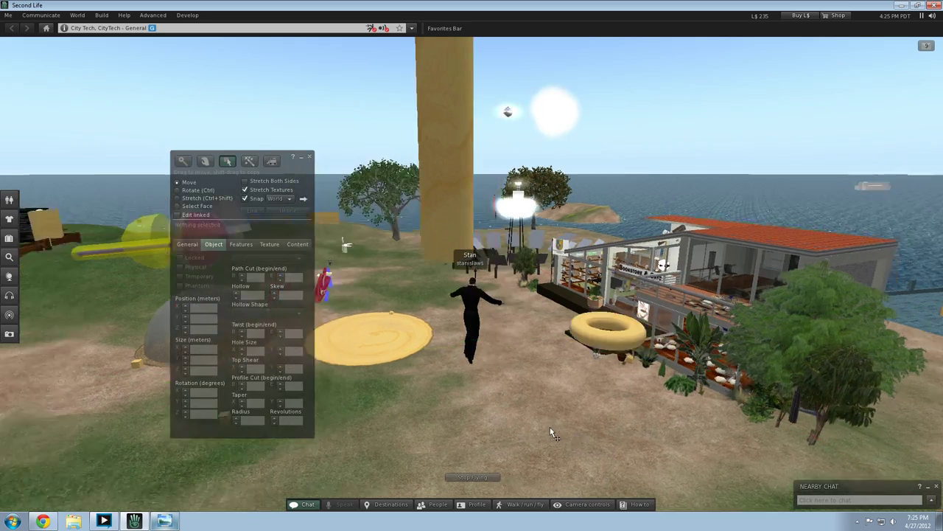
Step: Examine the torus from several sides and heights relative to the tall pipe, selecting it to show its object parameters
key(Left)
key(Down)
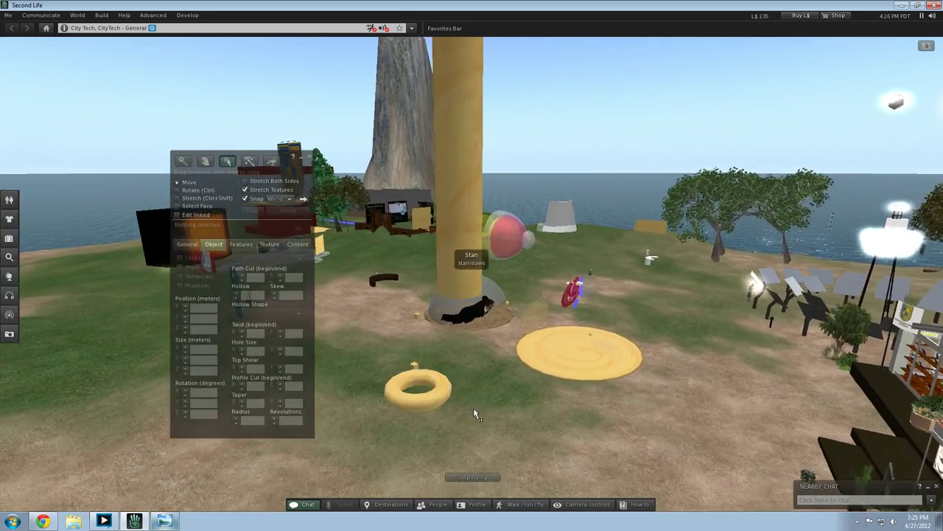
key(Down)
key(Up)
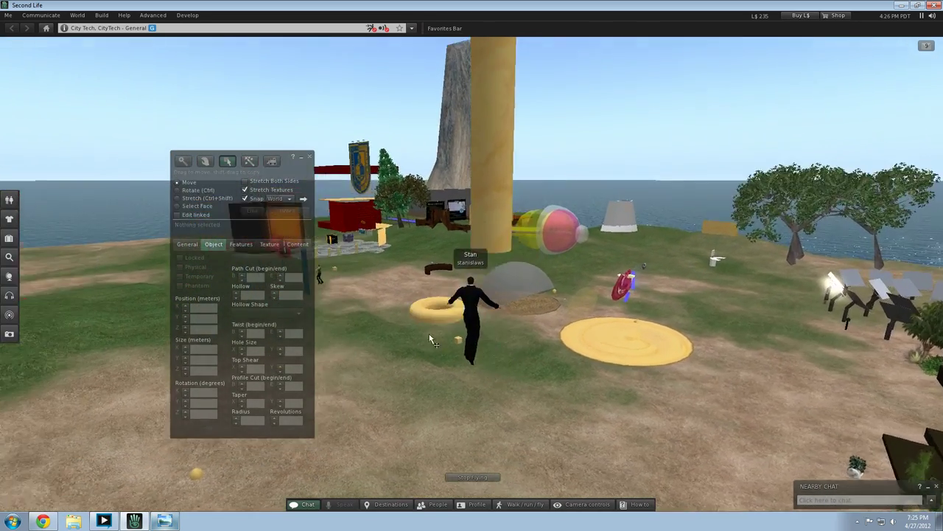
key(Right)
key(Page_Down)
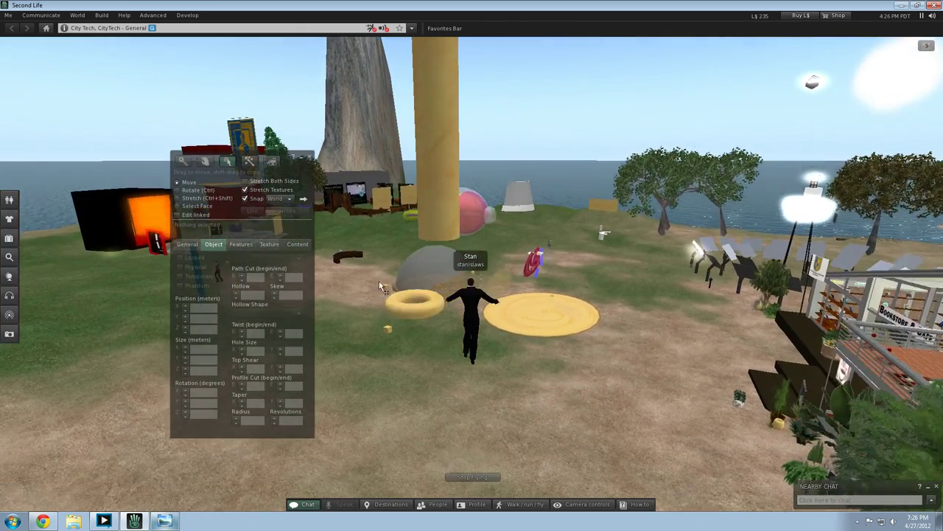
click(404, 259)
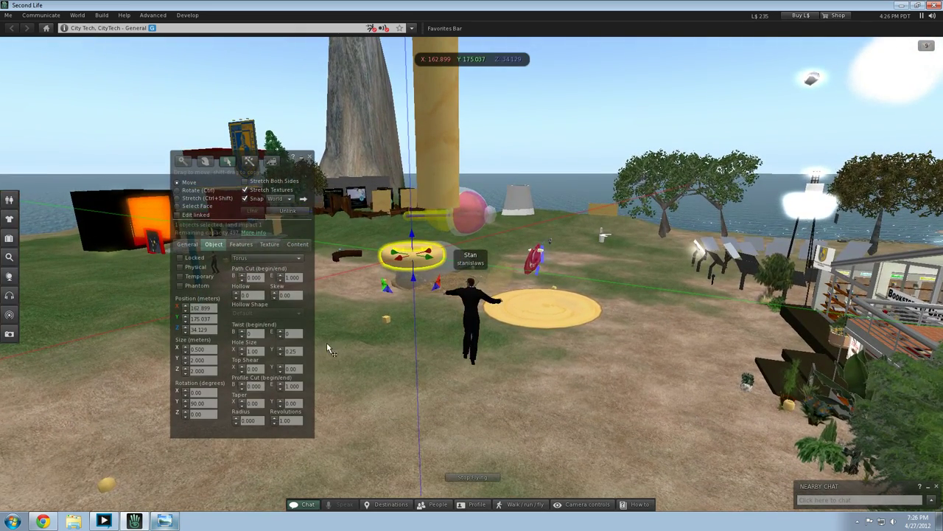
key(Left)
key(Page_Up)
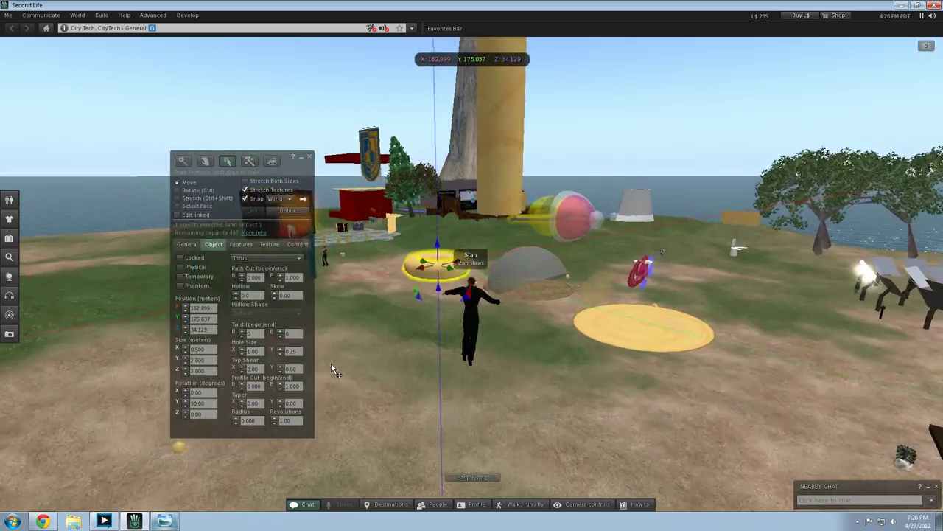
key(Right)
key(Left)
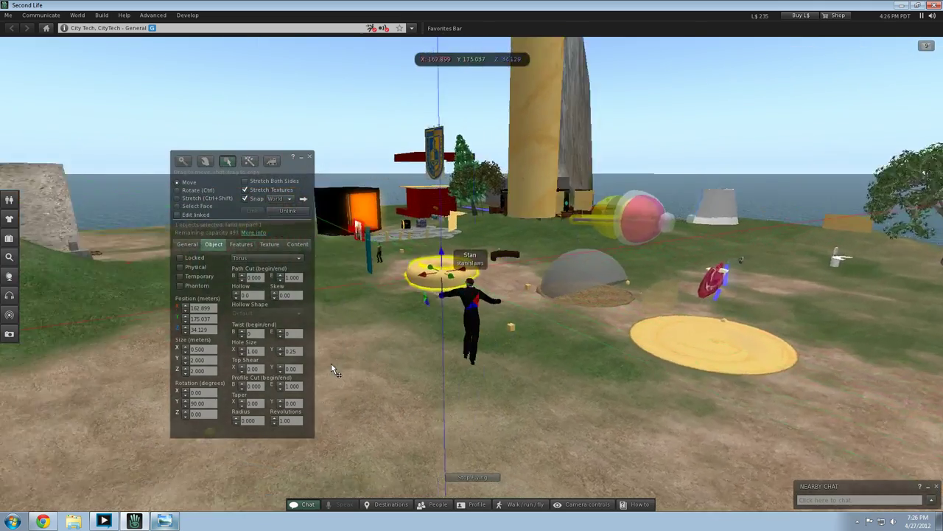
key(Left)
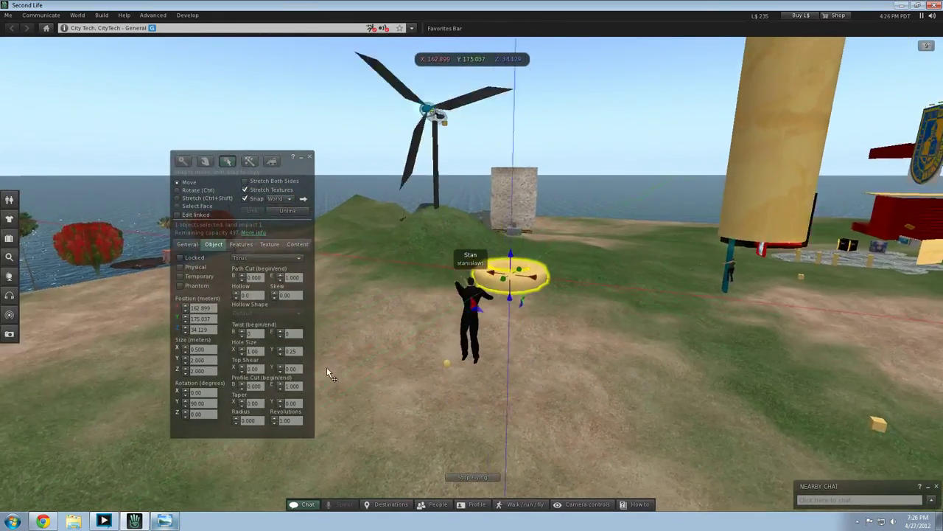
key(Left)
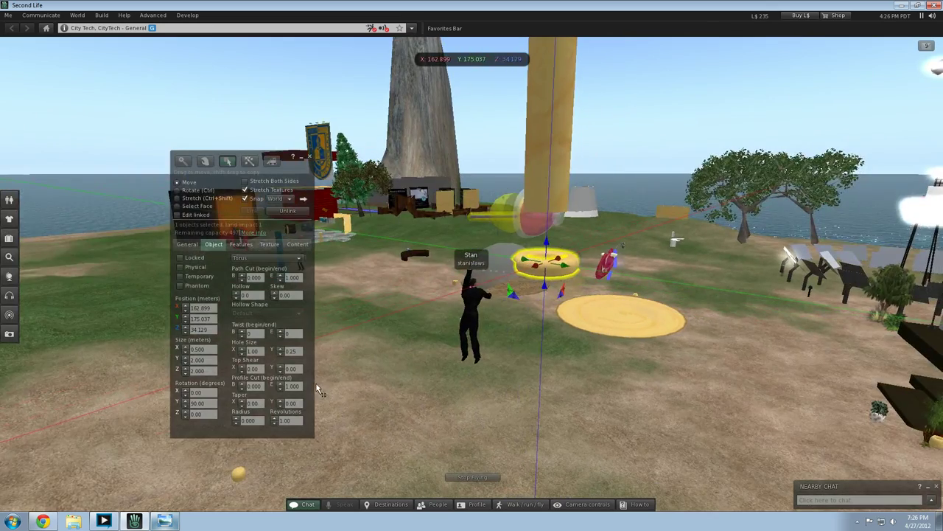
key(Left)
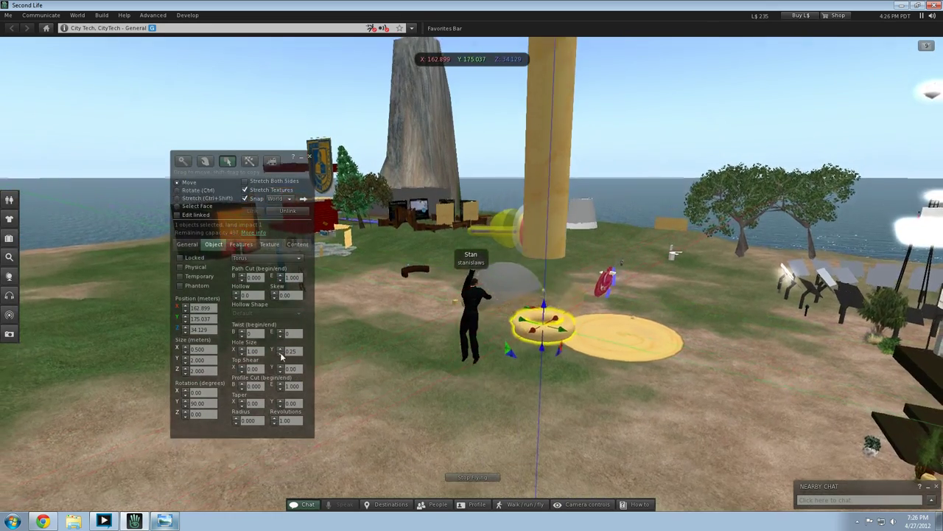
key(Left)
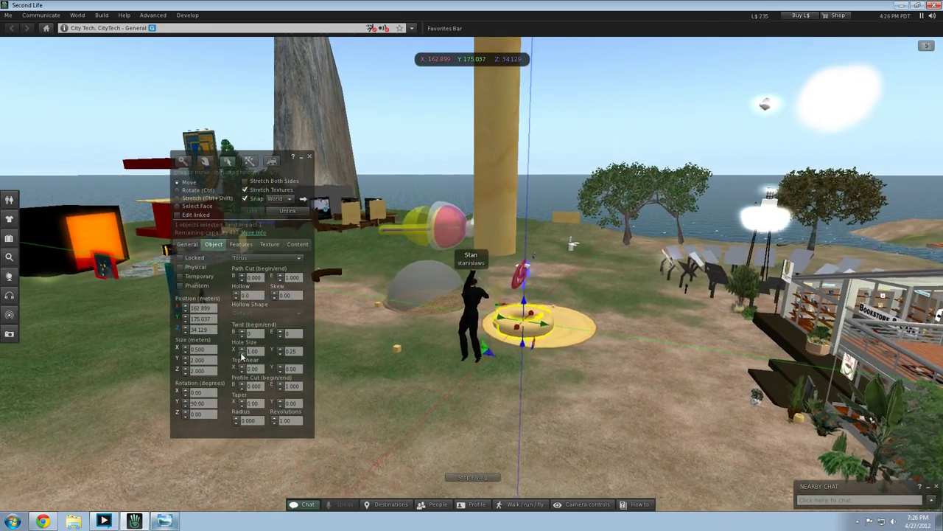
Step: Set the torus's path cut end to 0.250 to leave a quarter bend and deselect it
key(Left)
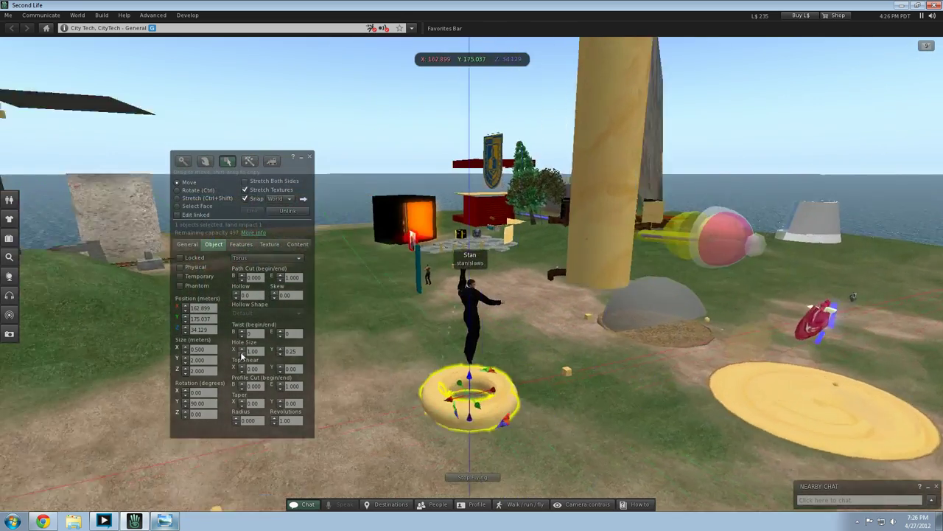
key(Right)
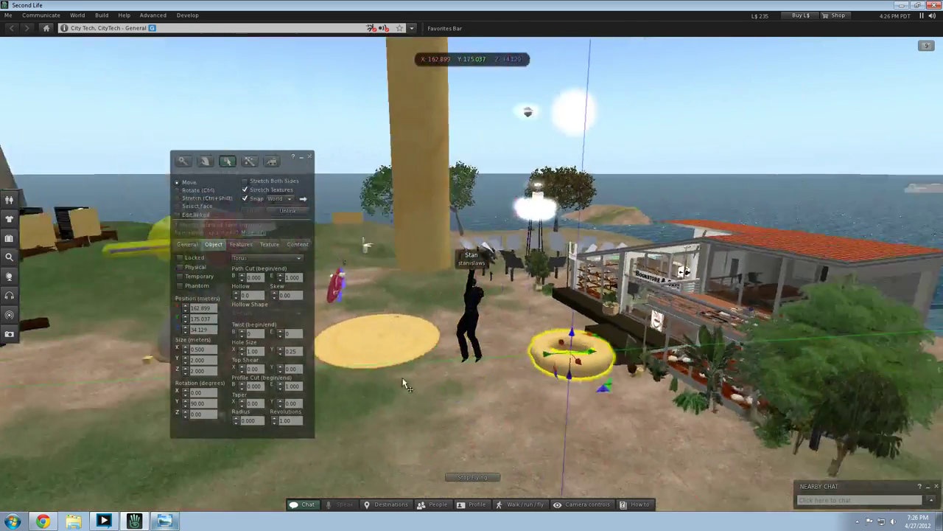
key(Right)
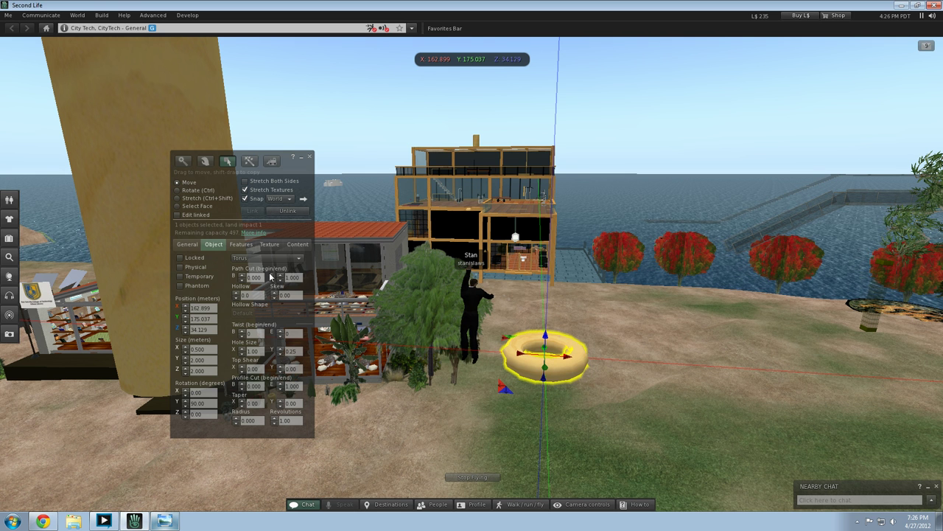
click(280, 280)
click(280, 280)
click(280, 280)
click(280, 280)
click(281, 280)
click(280, 280)
click(280, 280)
click(280, 280)
click(280, 280)
click(280, 280)
click(280, 281)
click(281, 280)
click(454, 375)
Step: Examine the quarter-cut torus from several sides relative to the tall pipe, including its object parameters
key(Right)
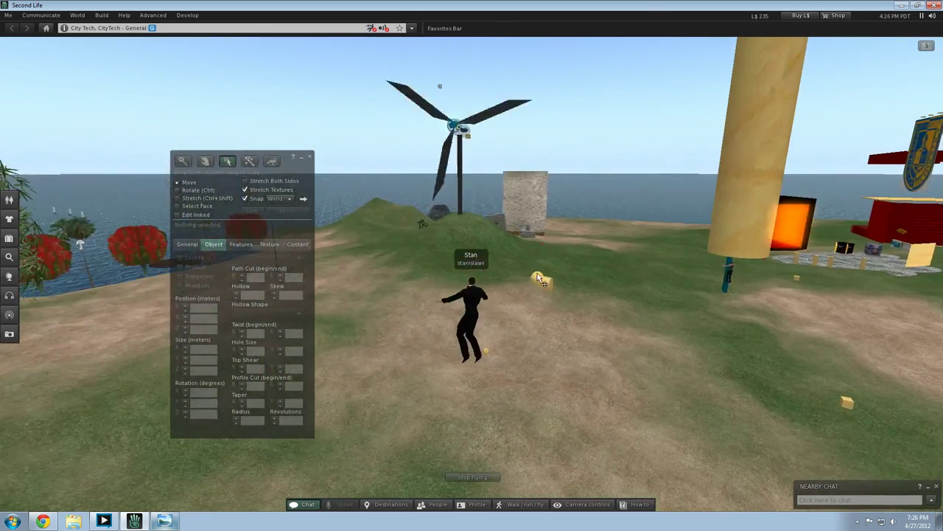
click(538, 274)
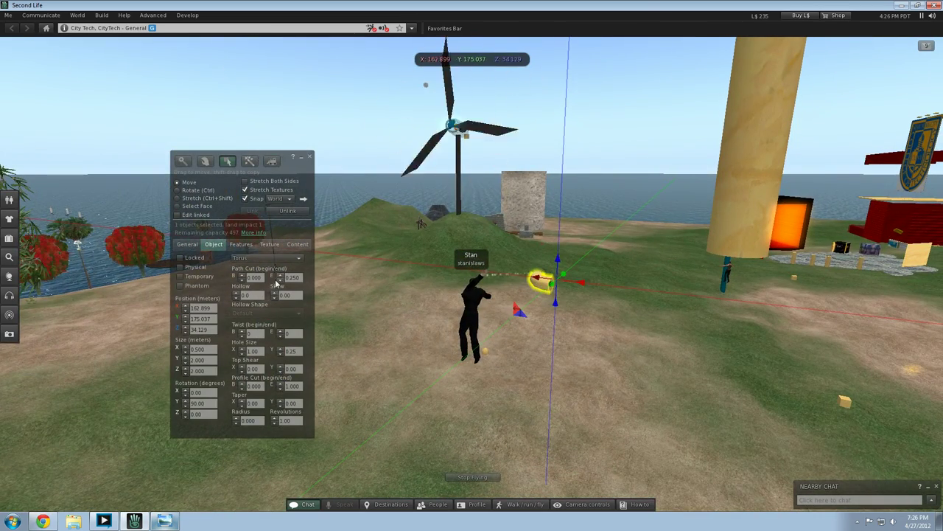
click(200, 359)
click(499, 318)
key(Right)
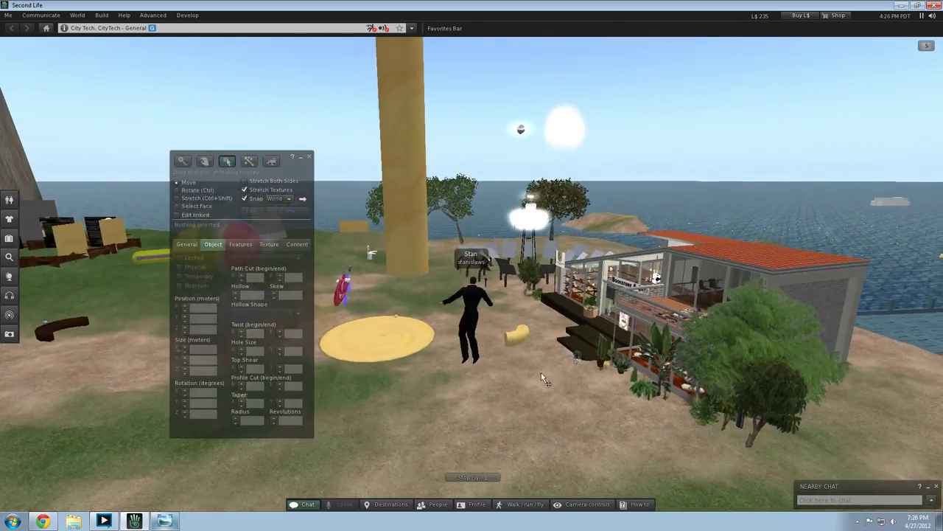
click(520, 354)
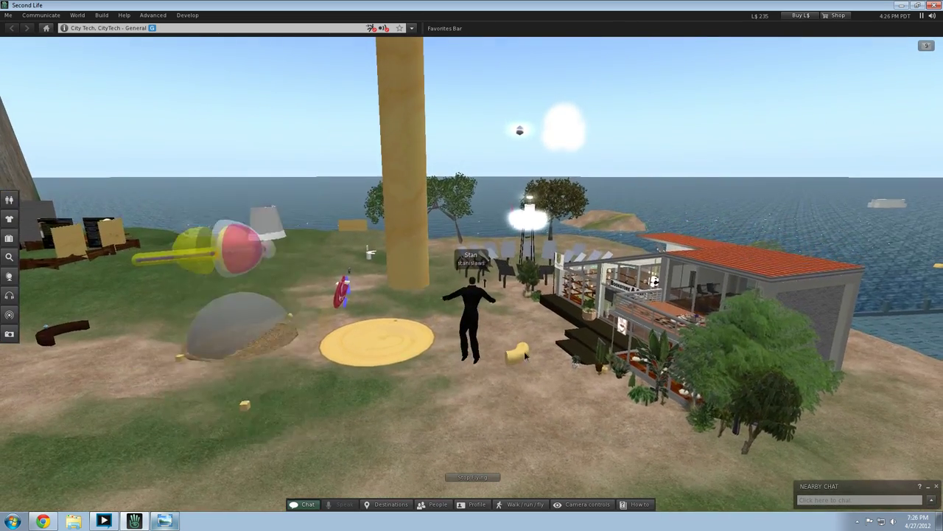
click(434, 395)
key(Left)
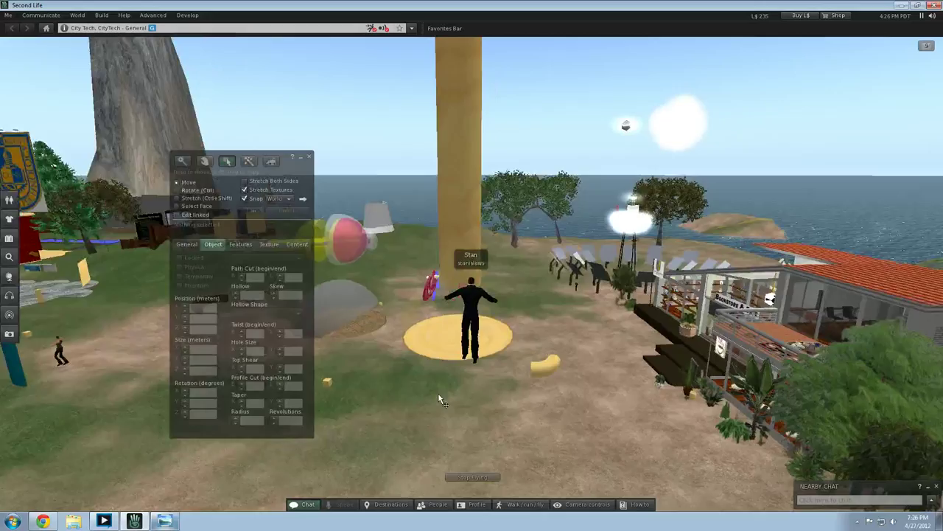
key(Right)
key(Page_Down)
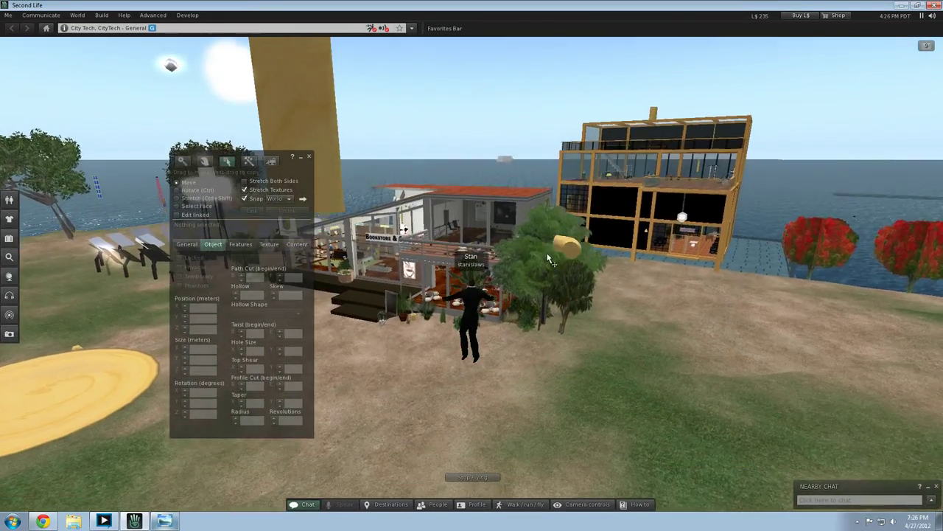
Step: Set the cut torus's X size to 2 m and deselect it
click(567, 236)
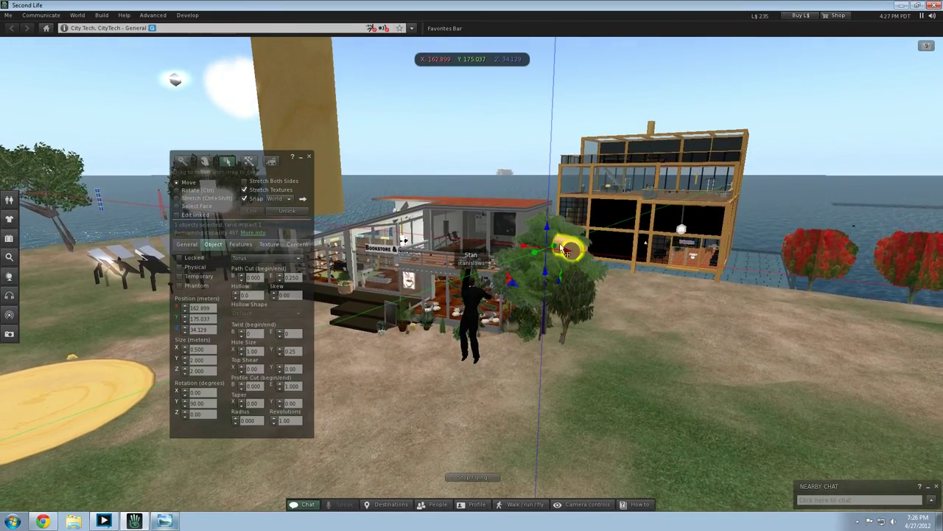
click(211, 350)
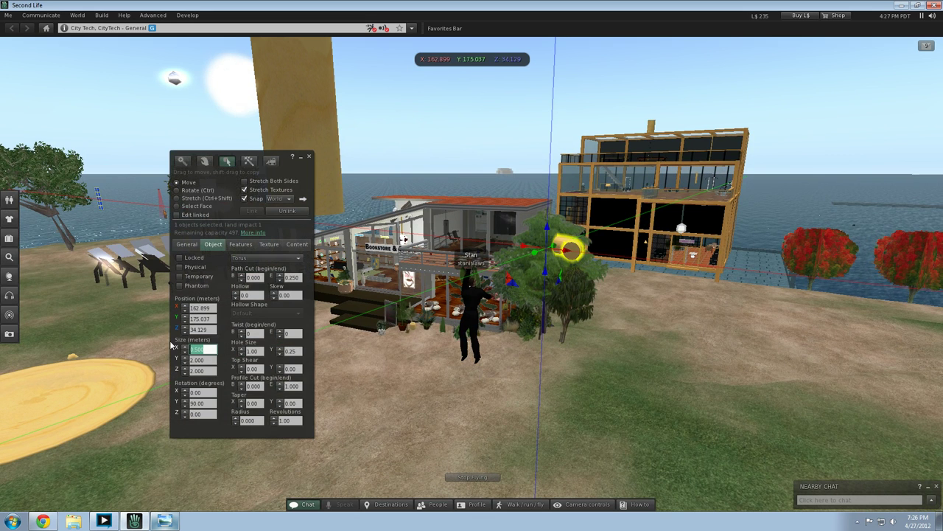
text(2)
key(Return)
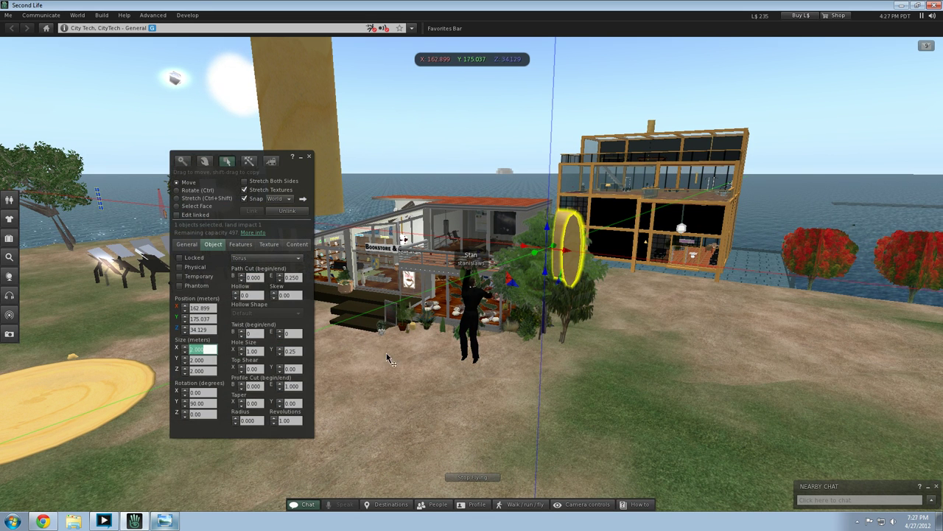
click(320, 355)
click(202, 353)
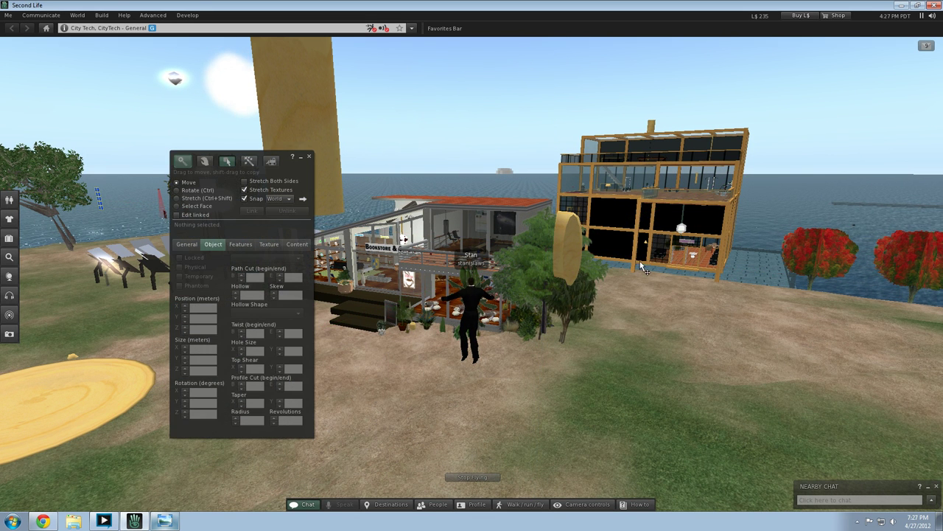
Step: Try hollowing the cut torus to 95 and deselect it
click(578, 260)
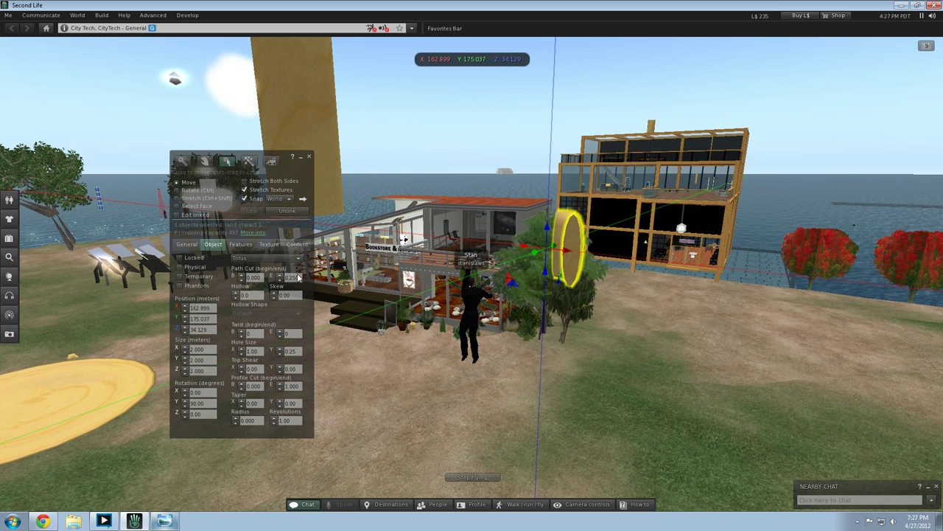
click(236, 294)
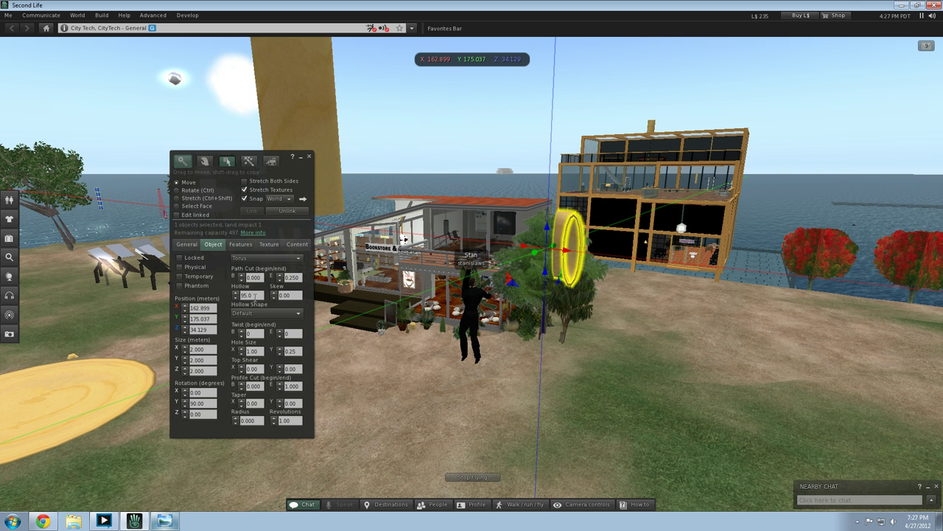
click(252, 295)
click(414, 295)
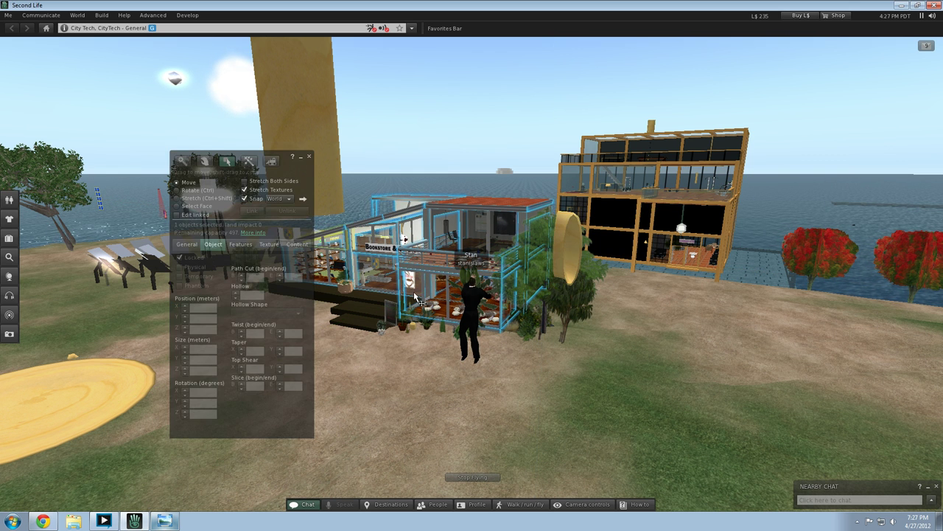
click(573, 255)
click(473, 313)
Step: Examine the hollowed torus and the tall pipe from above and from other sides to compare their walls
key(Left)
key(Left)
key(Up)
key(Left)
key(Left)
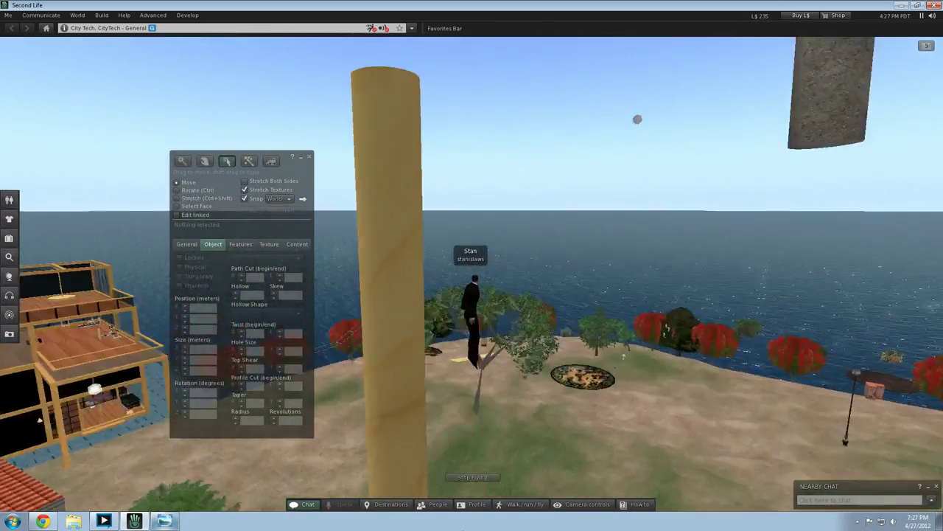
key(Left)
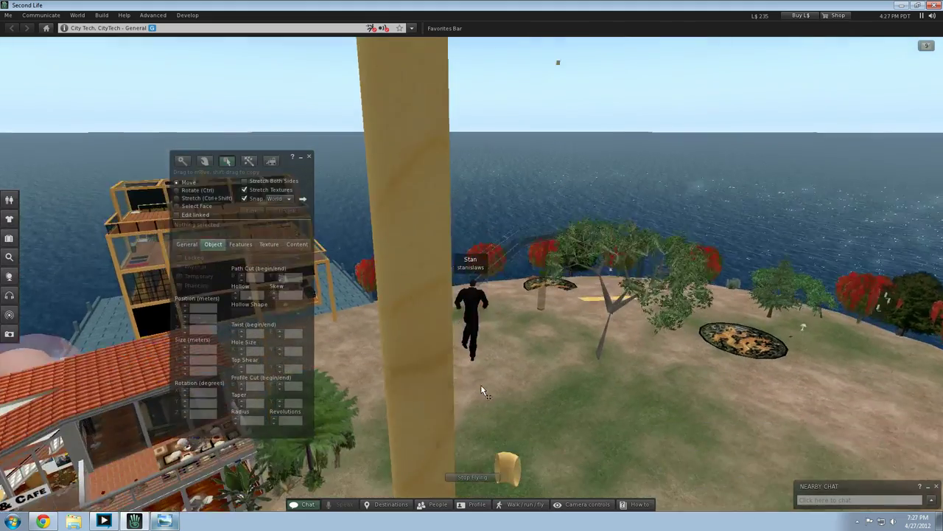
key(Left)
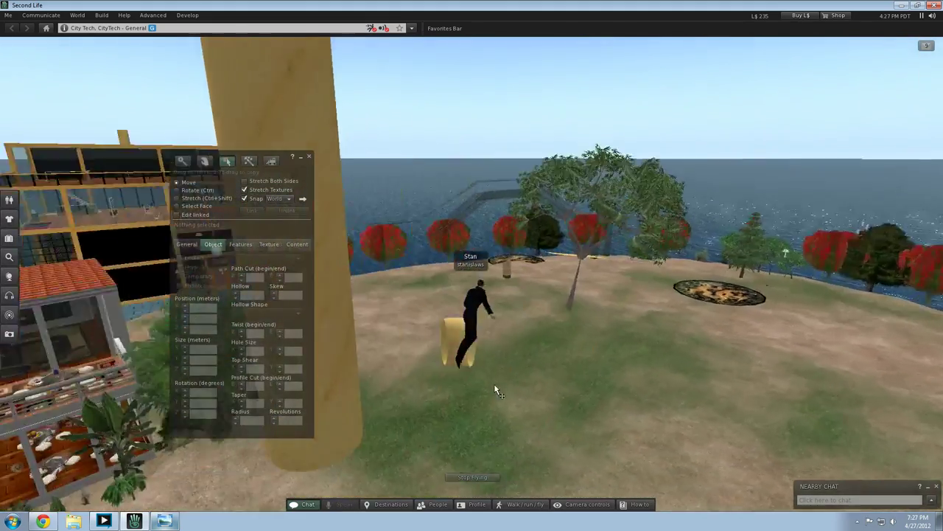
key(Left)
Step: Set the cut torus's hollow to 90 and deselect it
click(578, 235)
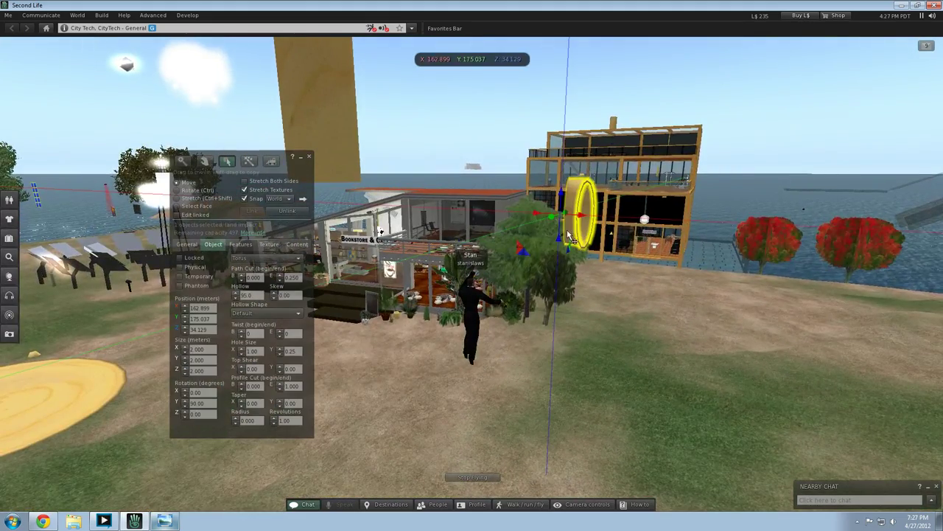
drag(258, 296, 205, 286)
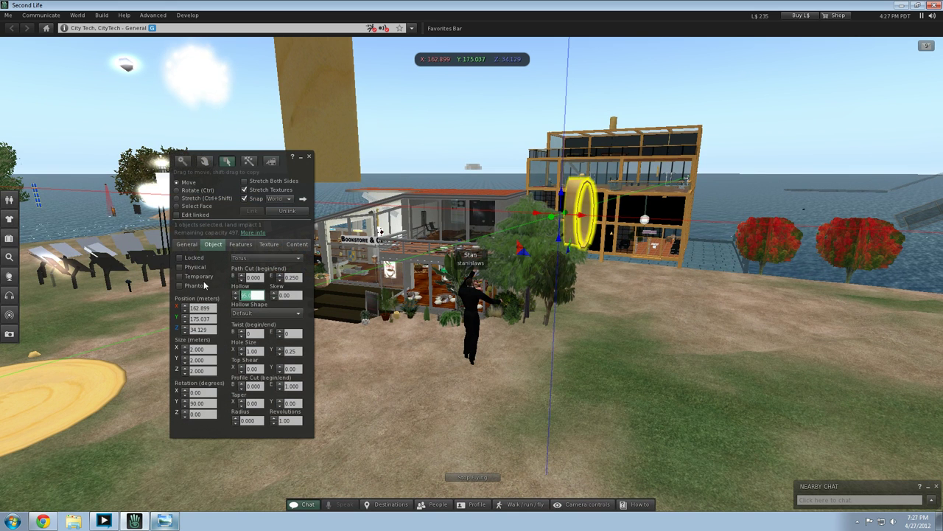
text(90)
key(Return)
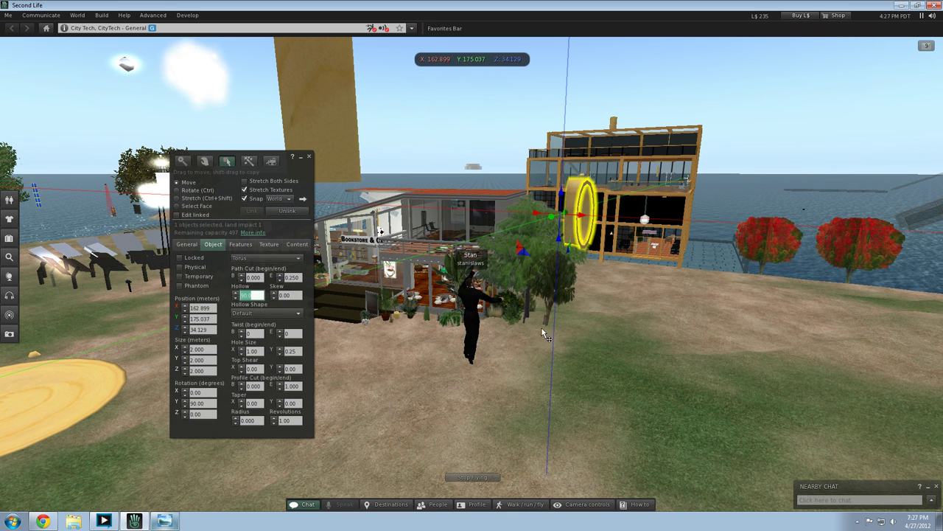
click(543, 329)
Step: Select the hollowed torus, try its X top shear and return that value to 0
click(594, 234)
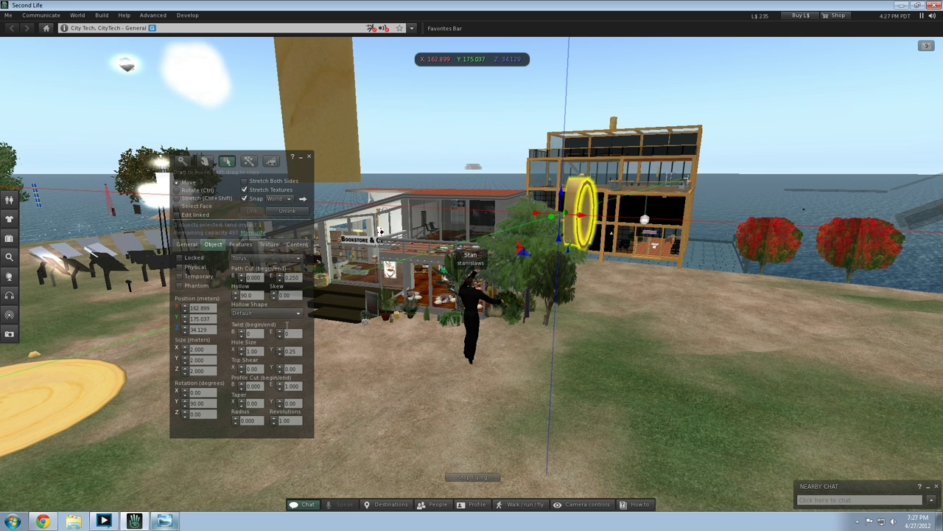
click(262, 295)
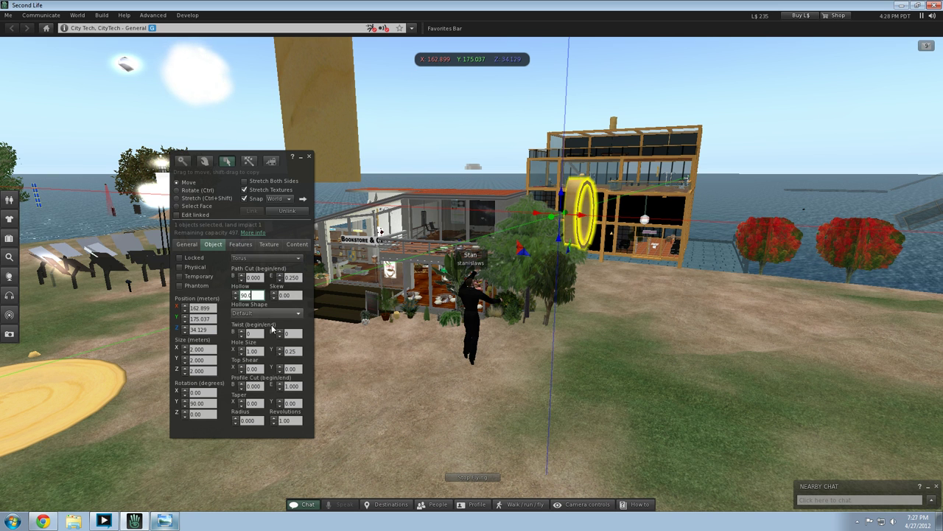
click(242, 371)
drag(270, 372, 225, 371)
text(0)
Step: Try negative and positive X tapers on the torus, ending at 0.50
click(251, 400)
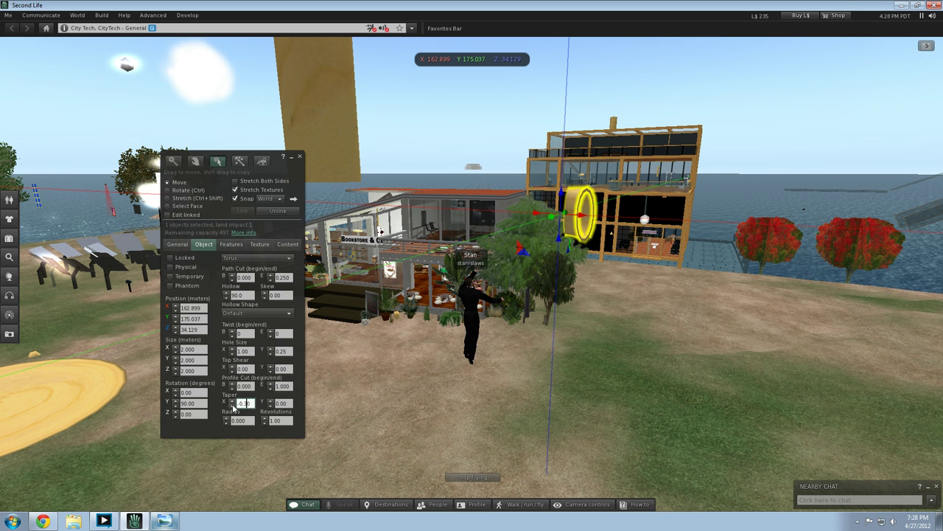
click(233, 405)
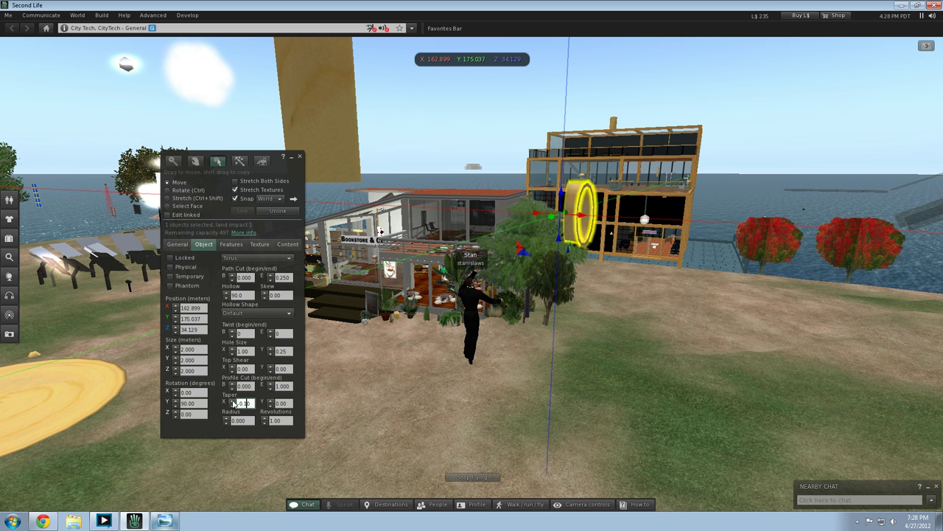
click(233, 402)
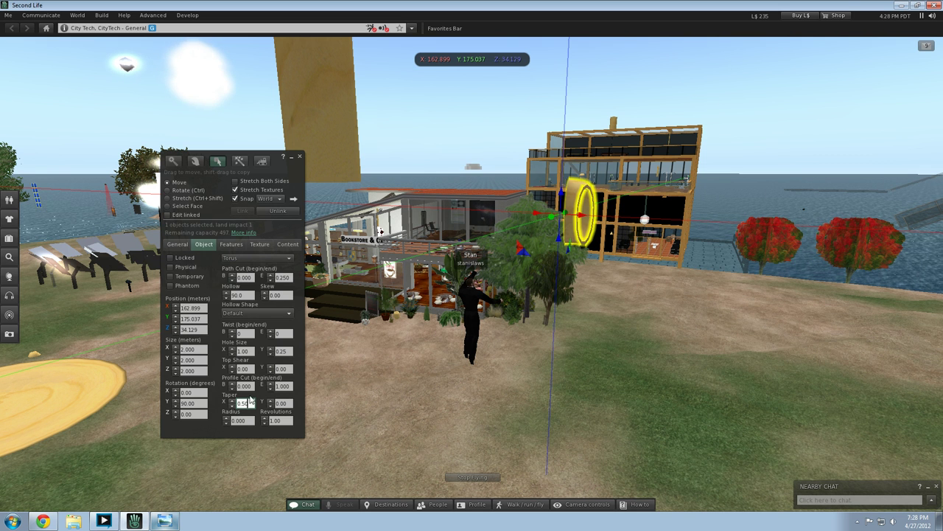
key(Return)
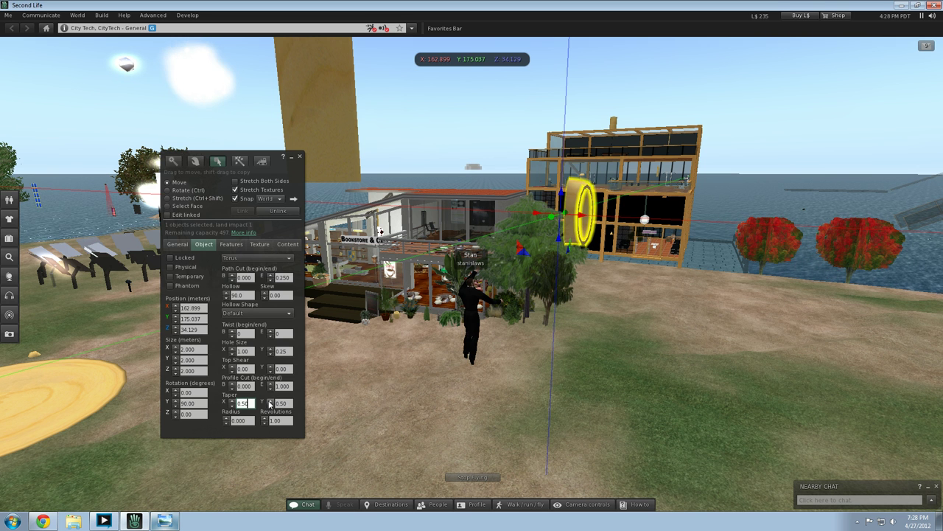
Step: Try several Y taper values on the torus and return the Y taper to 0.00
key(Return)
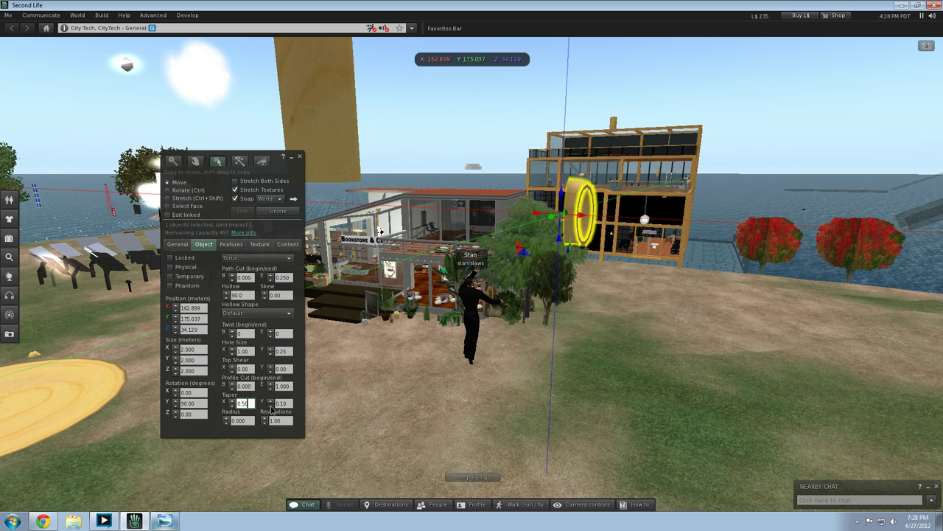
click(271, 400)
click(271, 400)
click(271, 400)
click(271, 400)
click(270, 406)
click(271, 405)
click(271, 406)
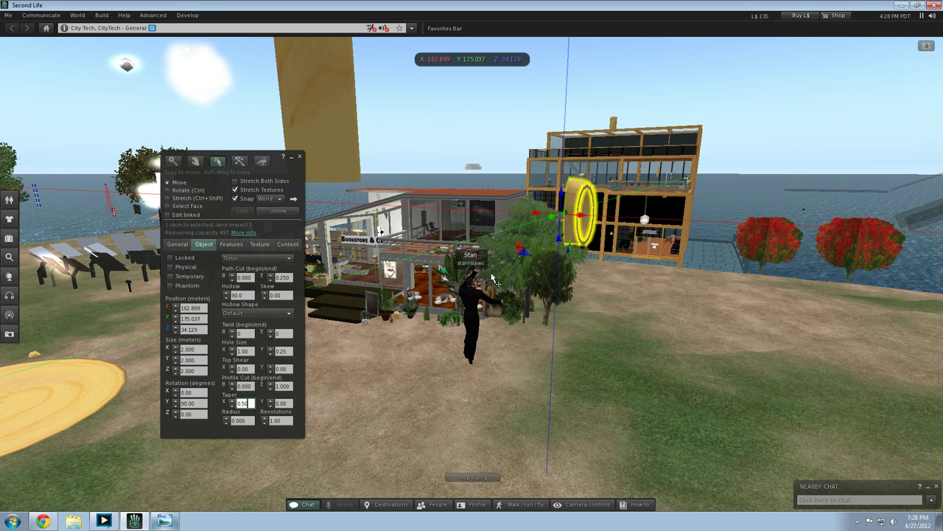
Step: Try an X taper of 0.70 on the torus and deselect it
click(230, 400)
click(230, 400)
click(230, 400)
click(230, 400)
click(230, 406)
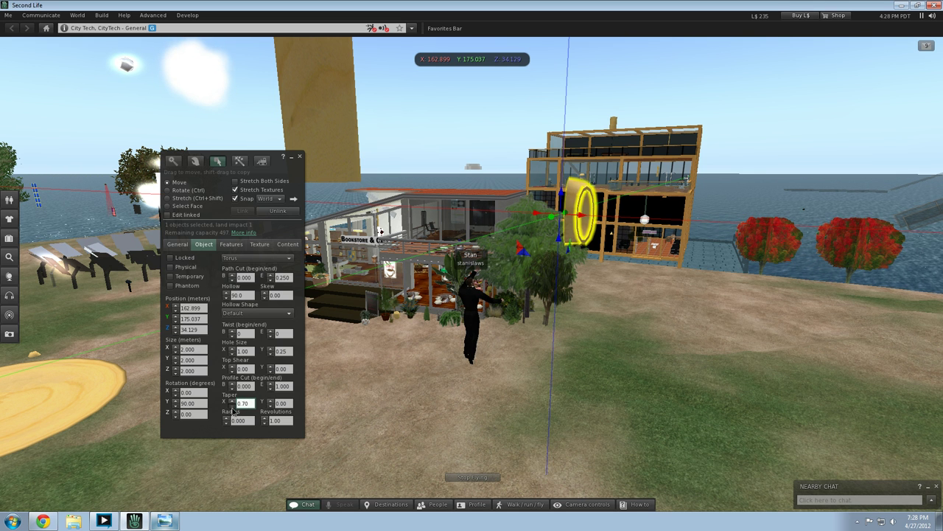
click(443, 406)
Step: Reselect the hollowed torus and return its X taper to 0.00
key(Right)
key(Up)
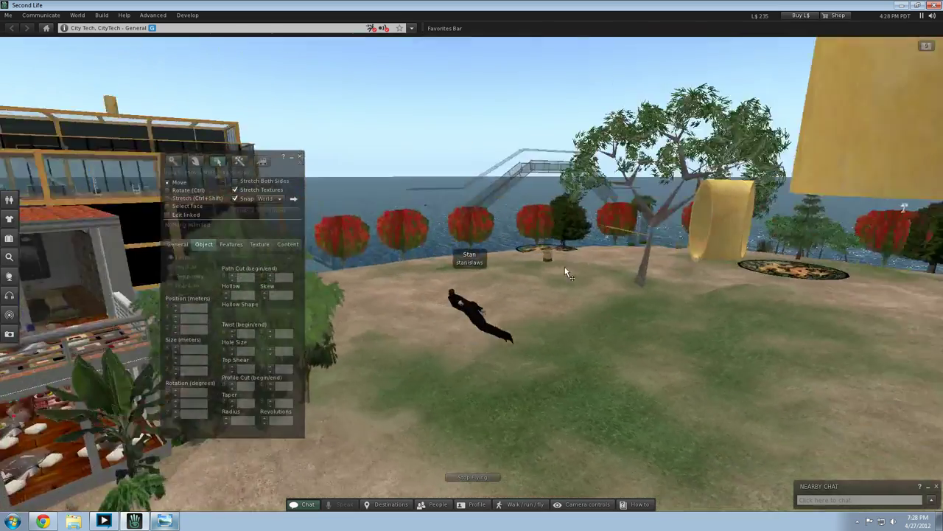
key(Right)
key(Up)
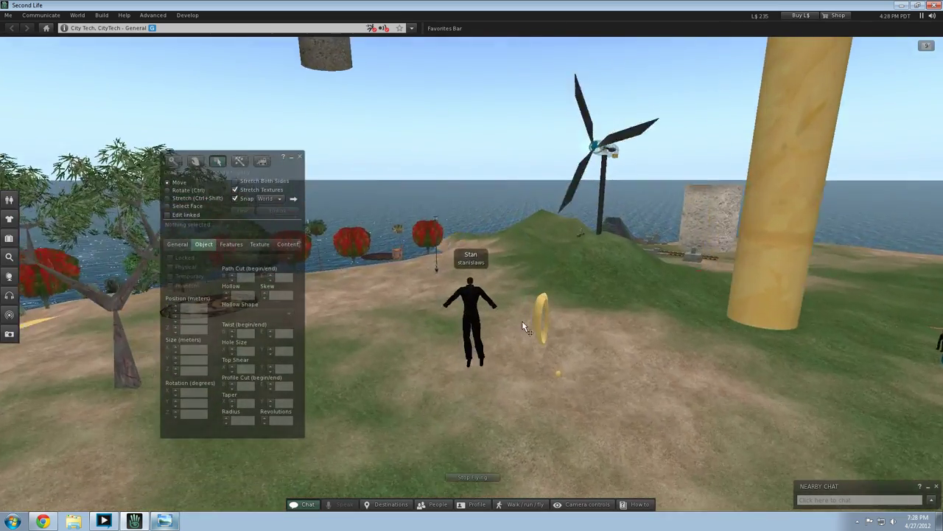
key(Left)
key(Left)
click(623, 241)
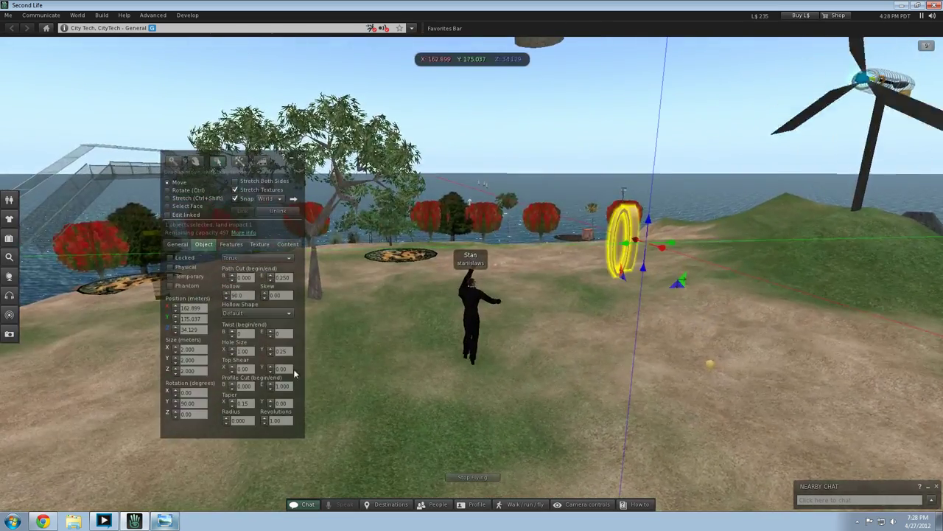
click(243, 386)
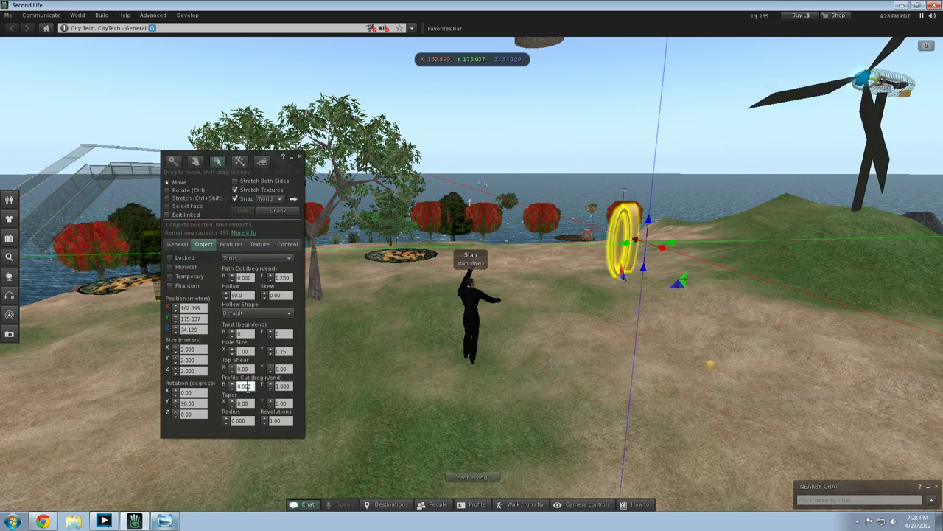
Step: Set the torus's Y hole size to 0.50 and reselect it after checking its shape from several sides
click(246, 421)
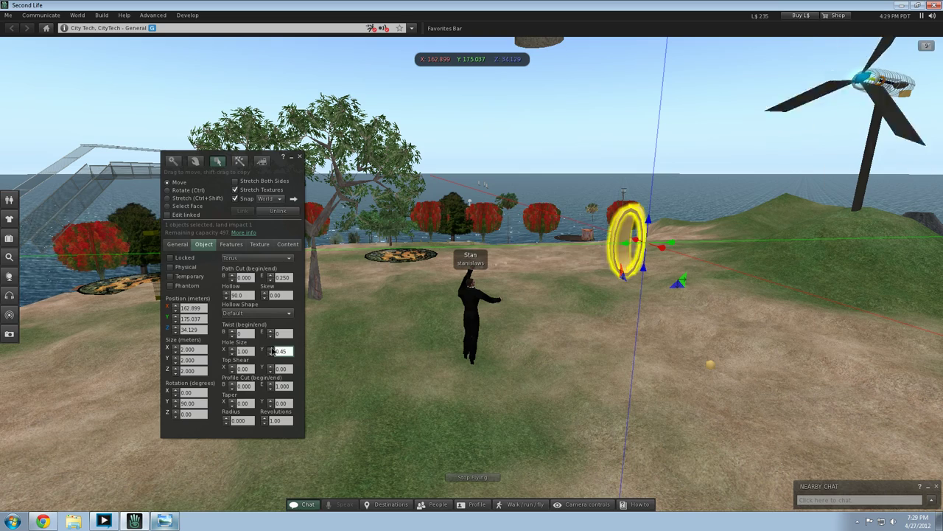
click(334, 348)
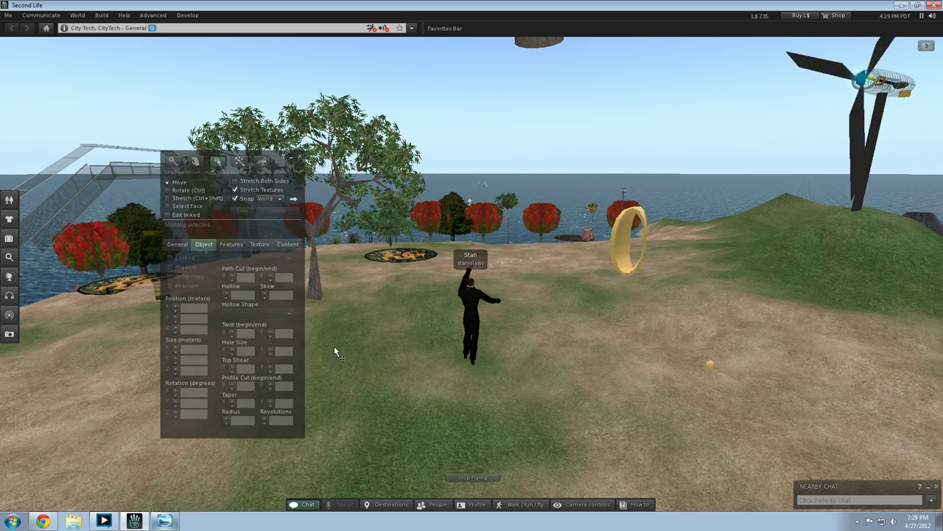
key(Right)
key(Left)
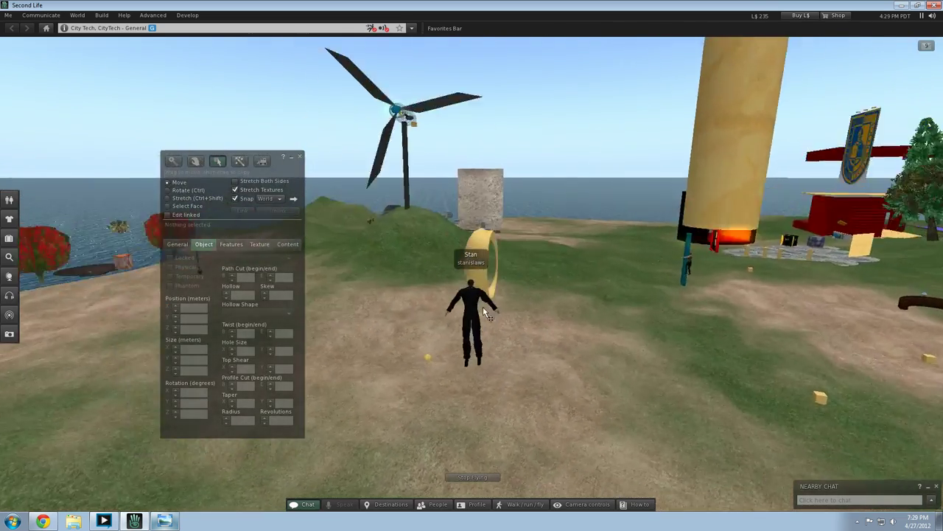
key(Left)
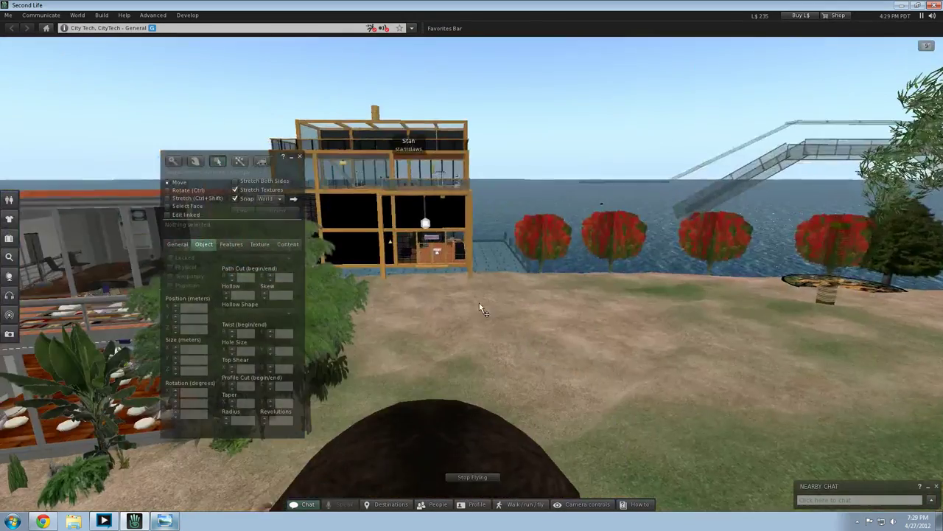
key(Down)
key(Left)
click(482, 313)
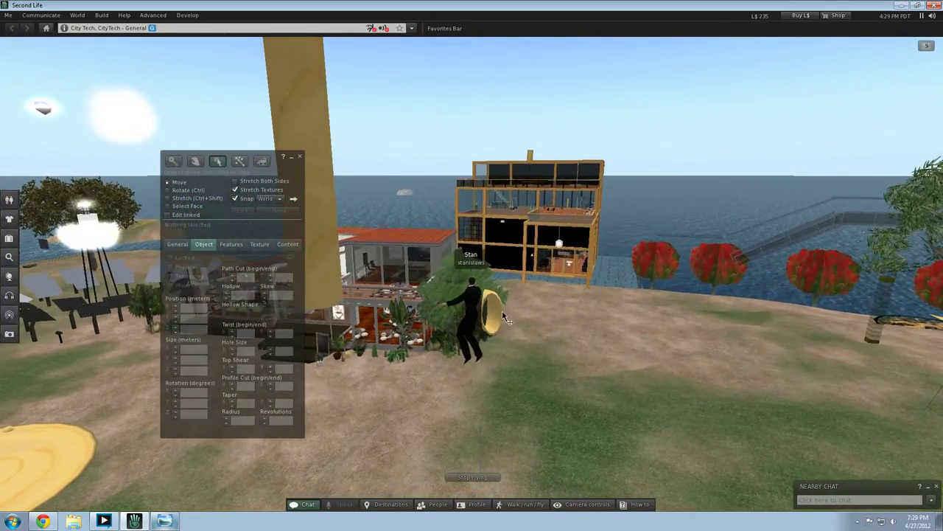
Step: Set the torus's Y top shear to -0.05 and deselect it to check the shape
key(Page_Down)
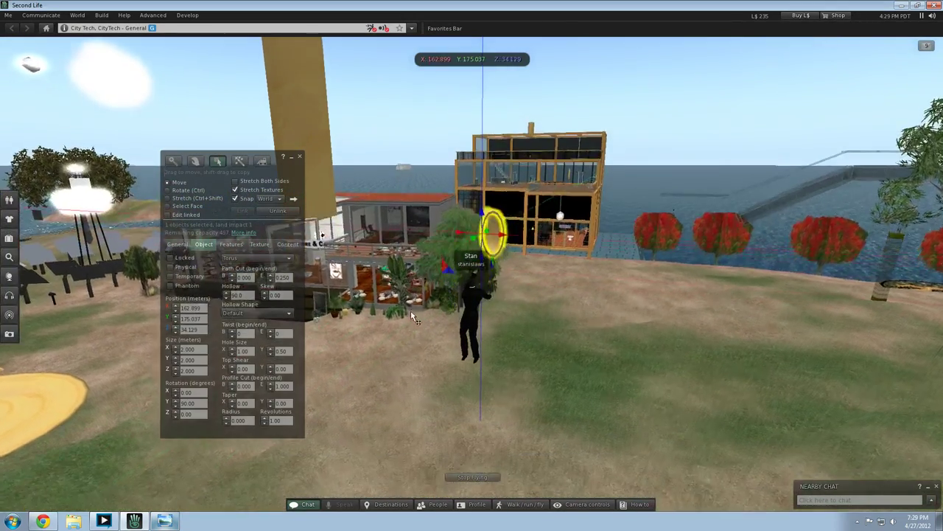
key(Up)
key(Up)
key(Right)
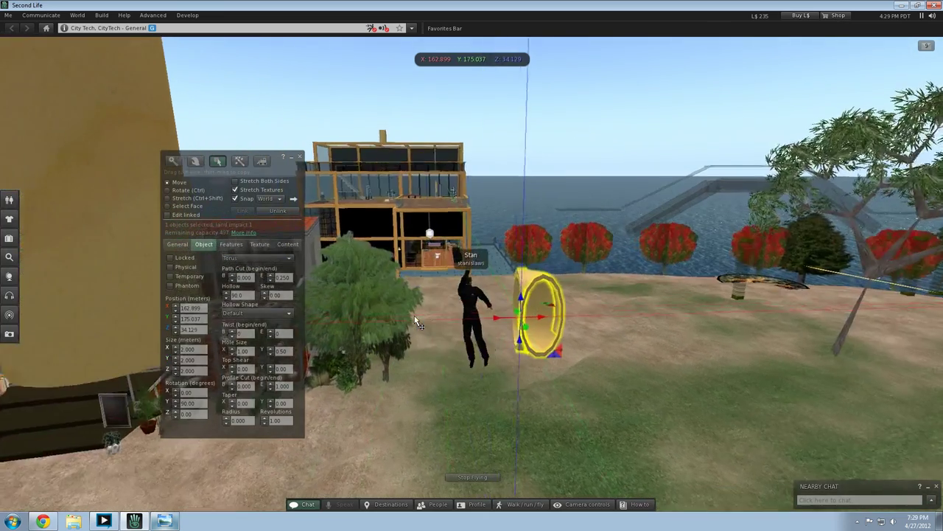
key(Down)
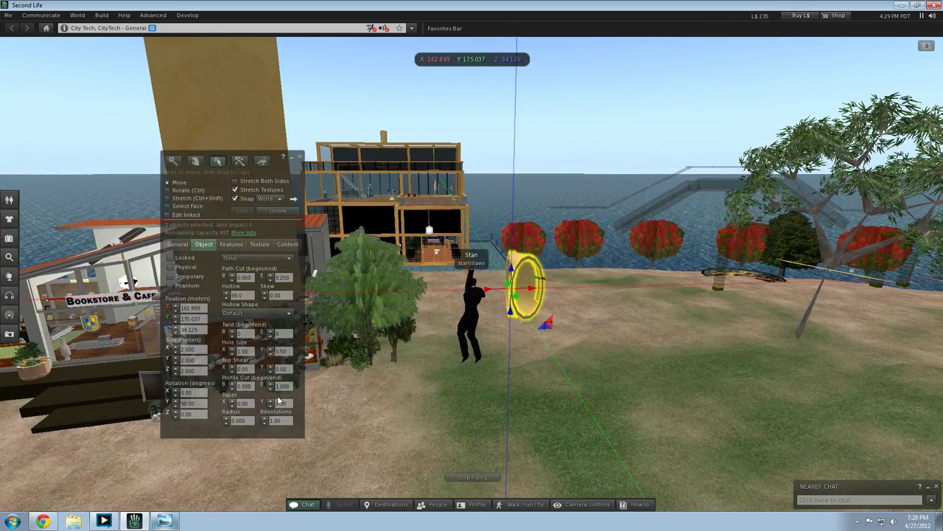
click(273, 369)
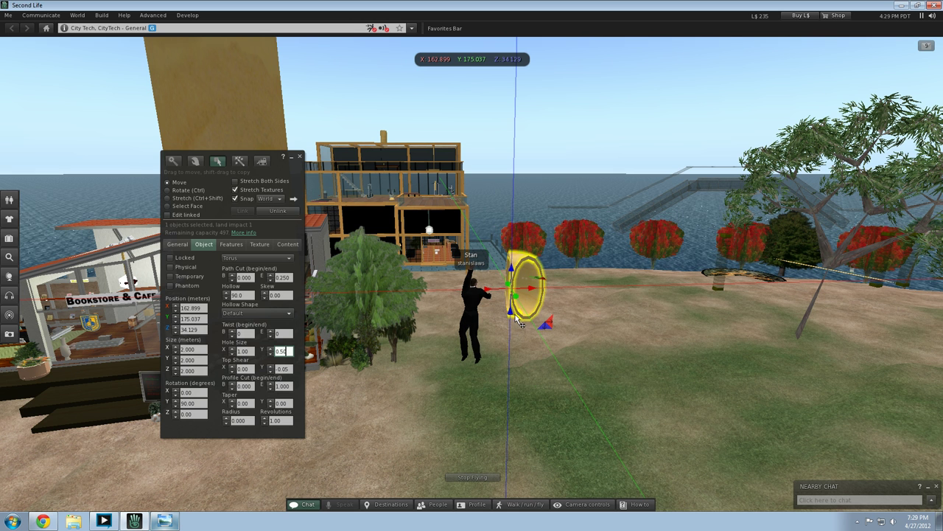
click(523, 292)
click(475, 336)
key(Left)
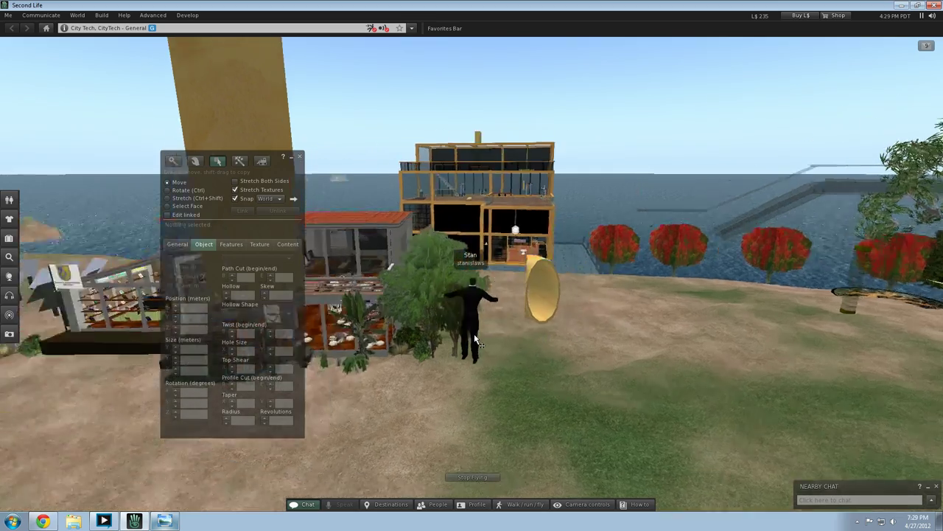
key(Page_Down)
key(Right)
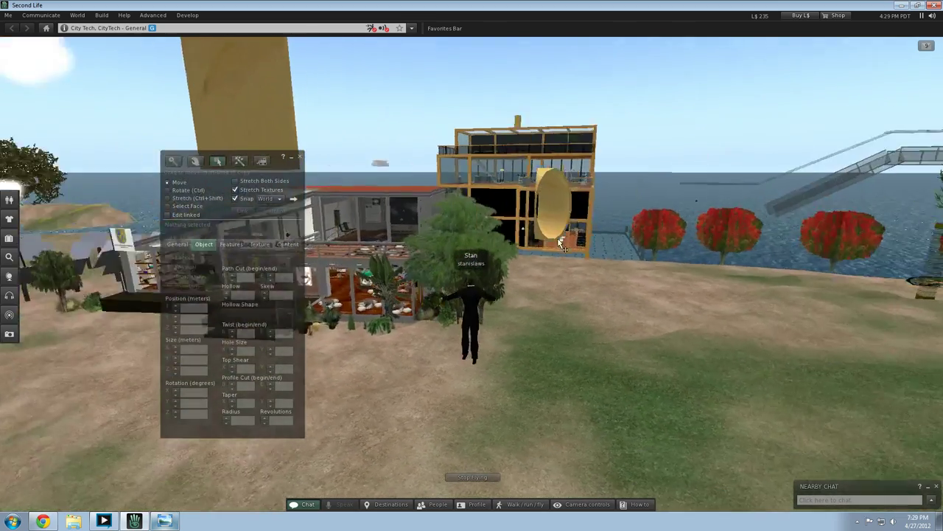
Step: Select the torus and move it horizontally towards the lower end of the vertical tube, to about X 158.273, Y 167.735
click(553, 228)
key(Left)
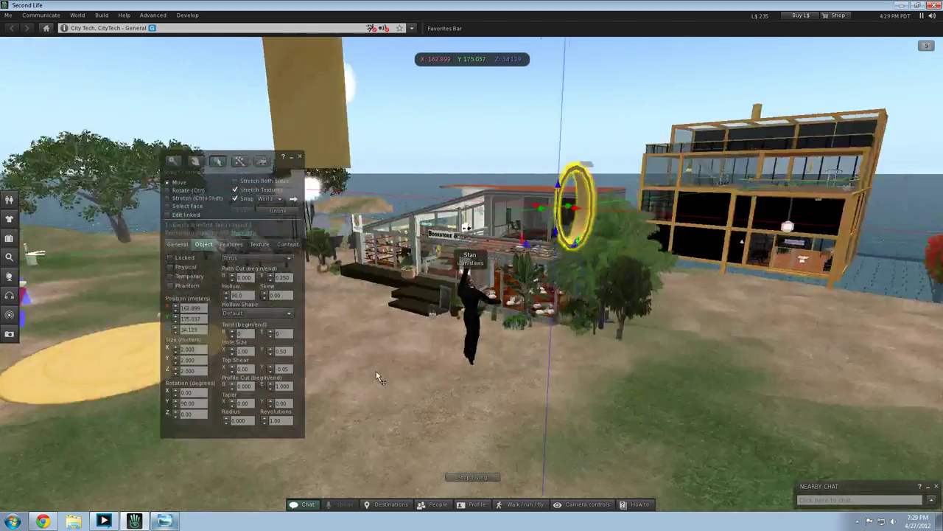
key(Left)
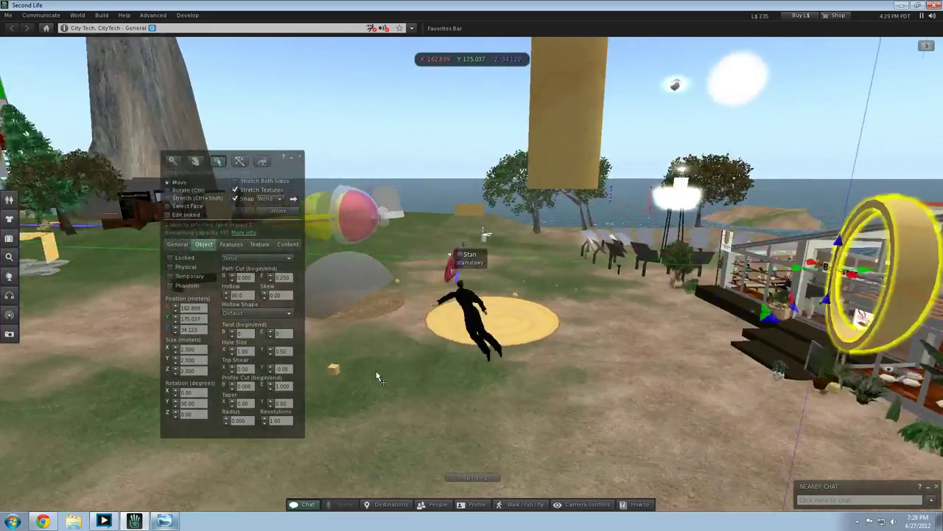
key(Right)
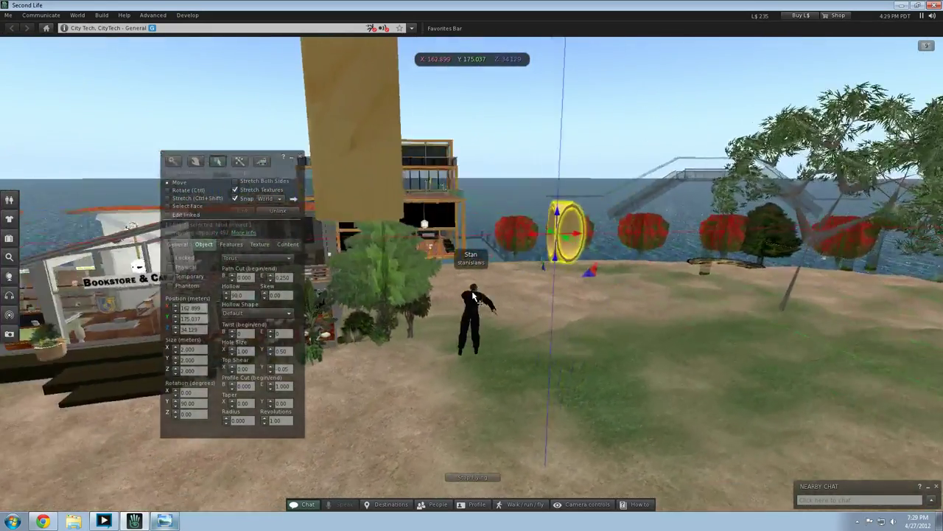
key(Left)
key(Right)
drag(562, 247, 314, 300)
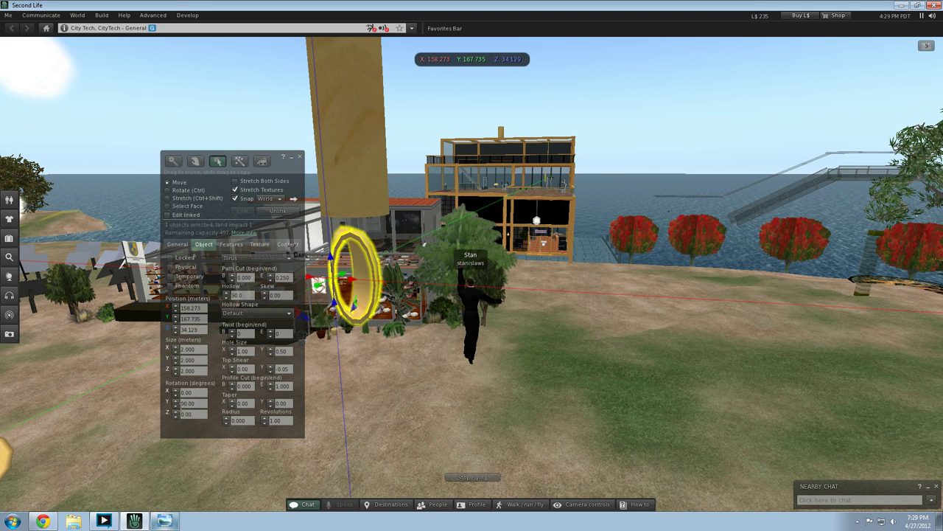
Step: Set the torus's rotation to 0 degrees on Y and 90 degrees on X, and deselect it
click(201, 404)
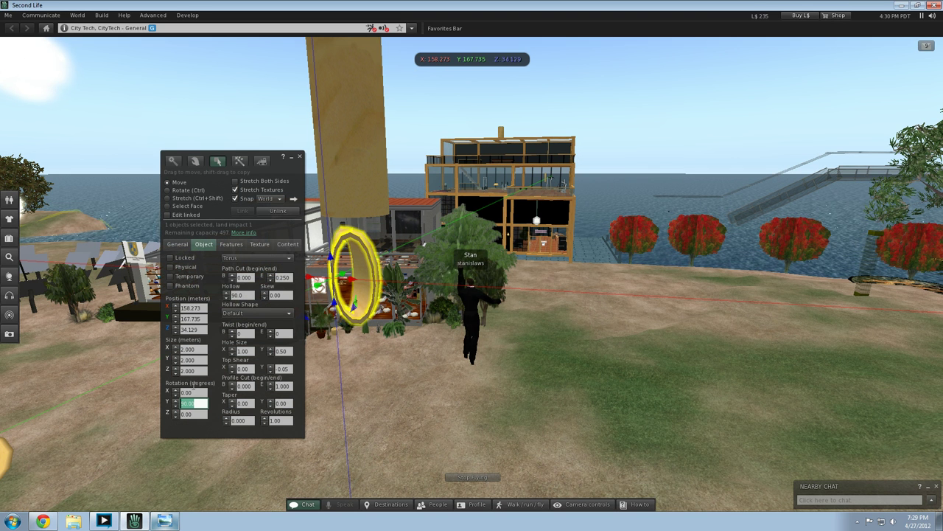
text(0)
click(201, 417)
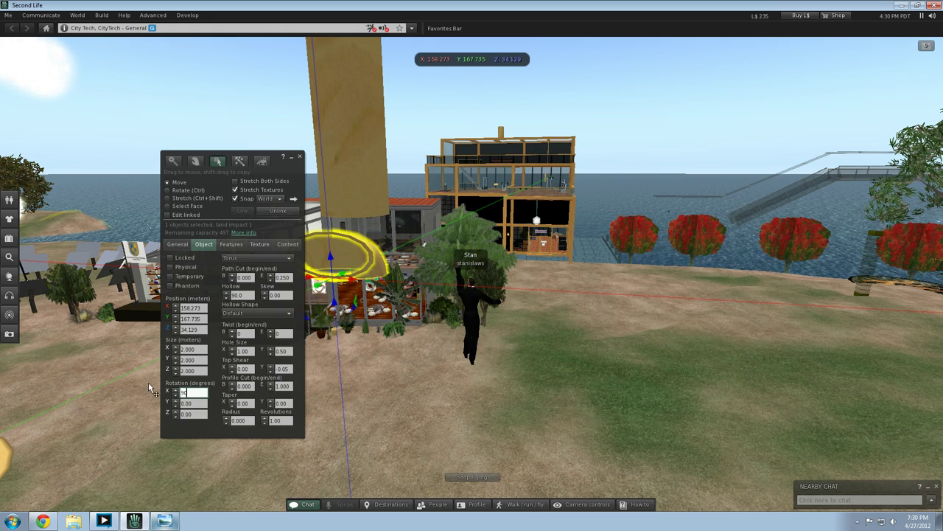
key(Return)
click(445, 385)
key(Left)
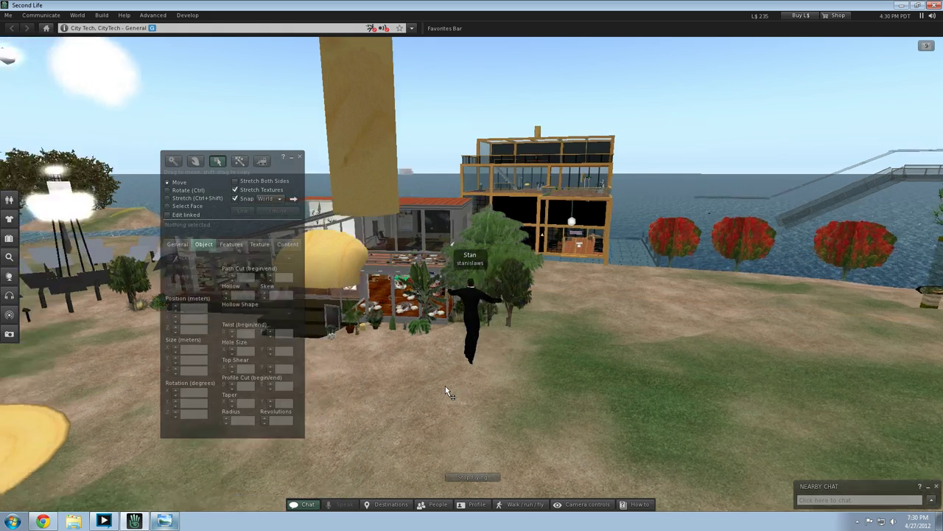
Step: Reselect the torus, set its rotation to 180 degrees on X and 90 degrees on Z, and deselect it
click(371, 232)
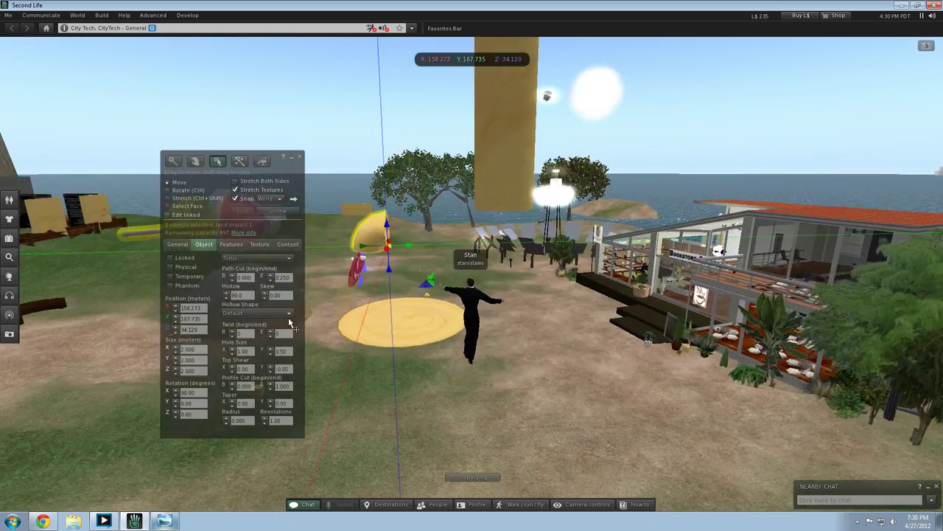
click(206, 392)
text(180)
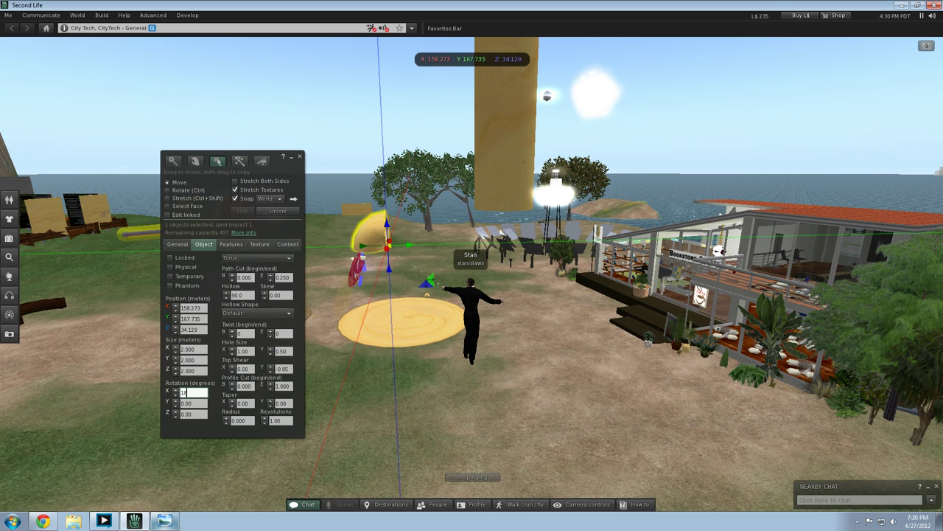
key(Return)
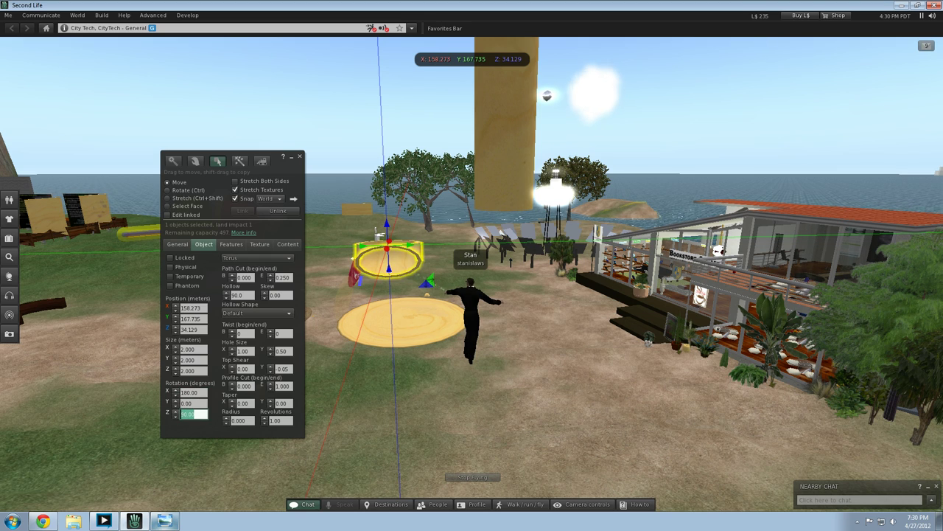
click(495, 381)
key(Left)
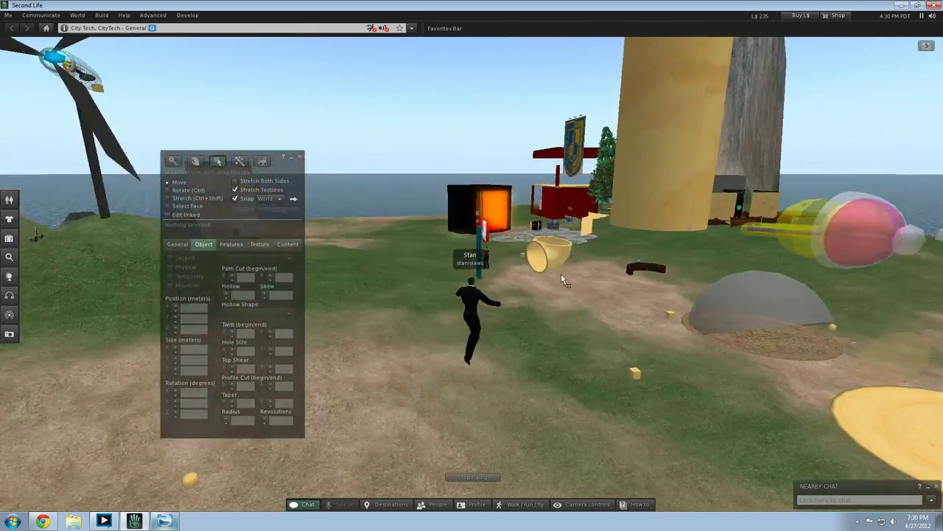
Step: Move the rotated torus closer beneath the vertical tube, to about X 157.389, Y 171.607
click(576, 267)
key(Right)
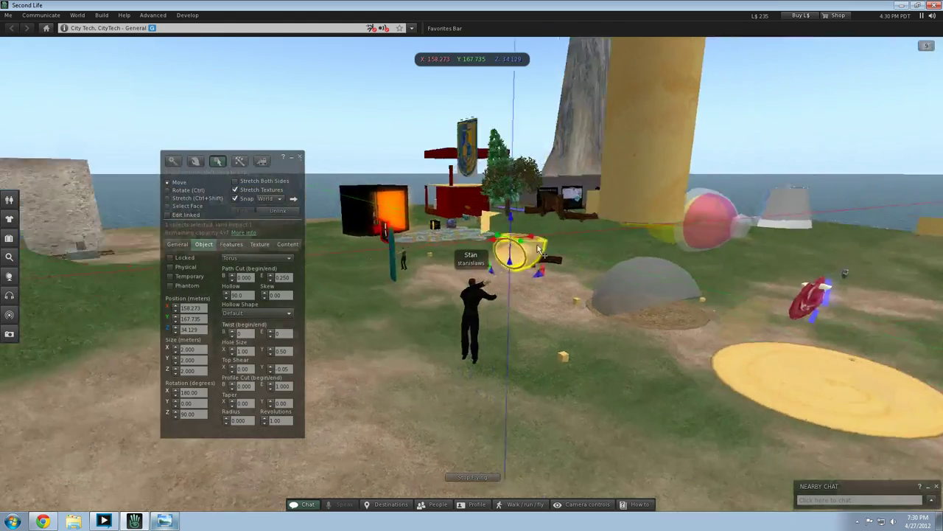
drag(469, 244, 579, 288)
key(Right)
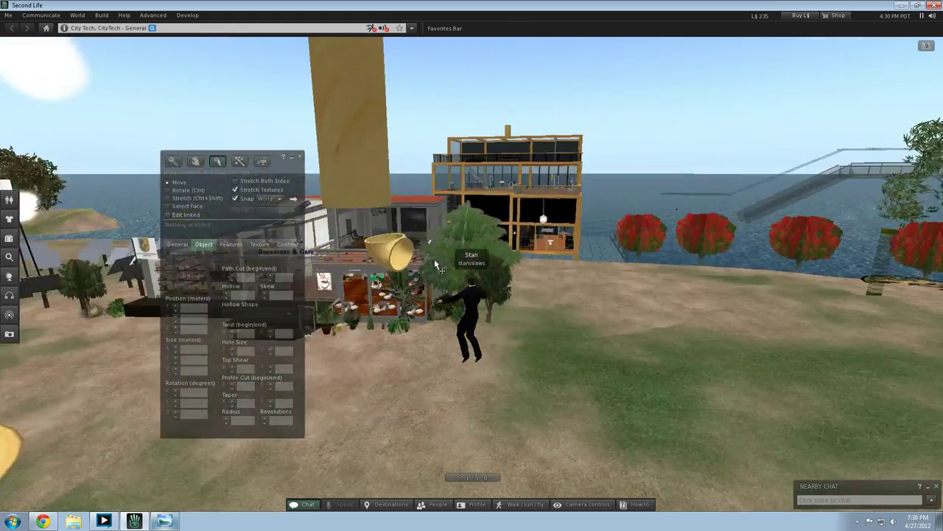
key(Right)
click(380, 254)
drag(352, 249, 321, 244)
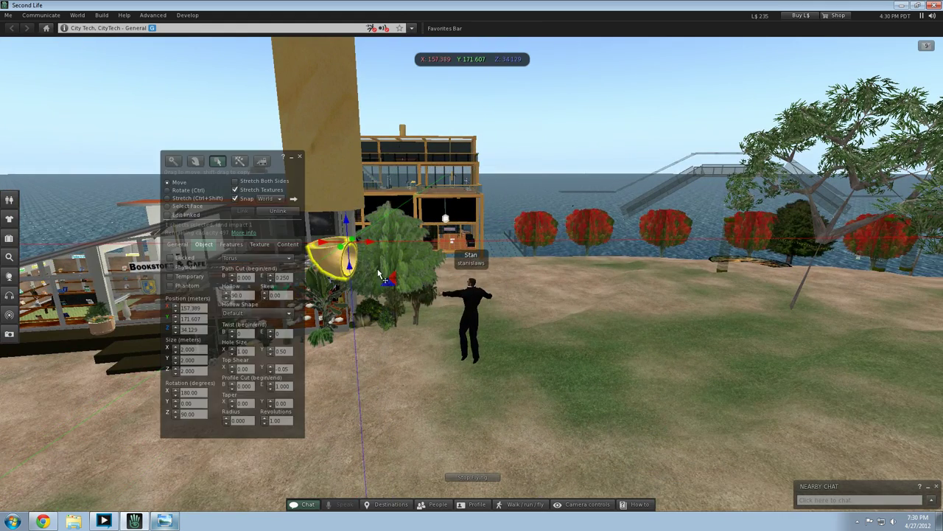
Step: Enlarge the torus to 3.000 m in Y and Z size and deselect it to compare with the tube
click(394, 301)
click(340, 268)
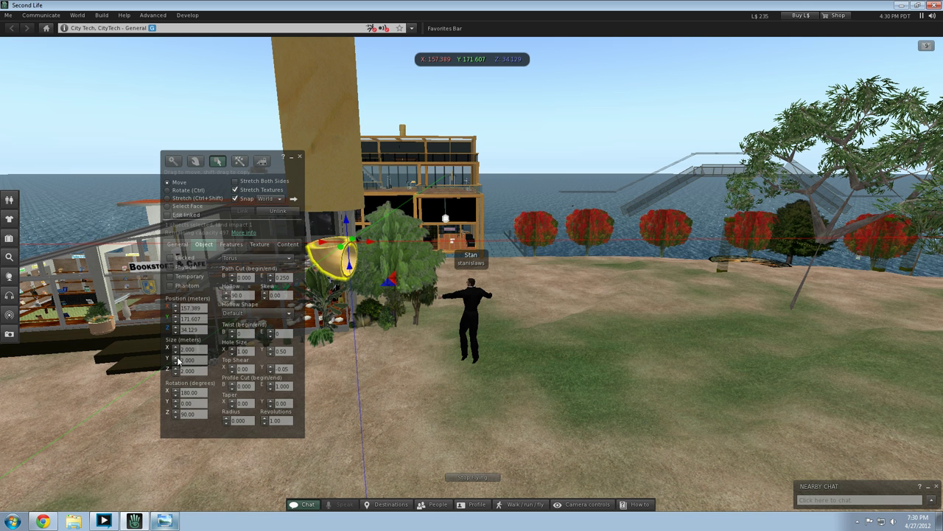
drag(197, 361, 111, 345)
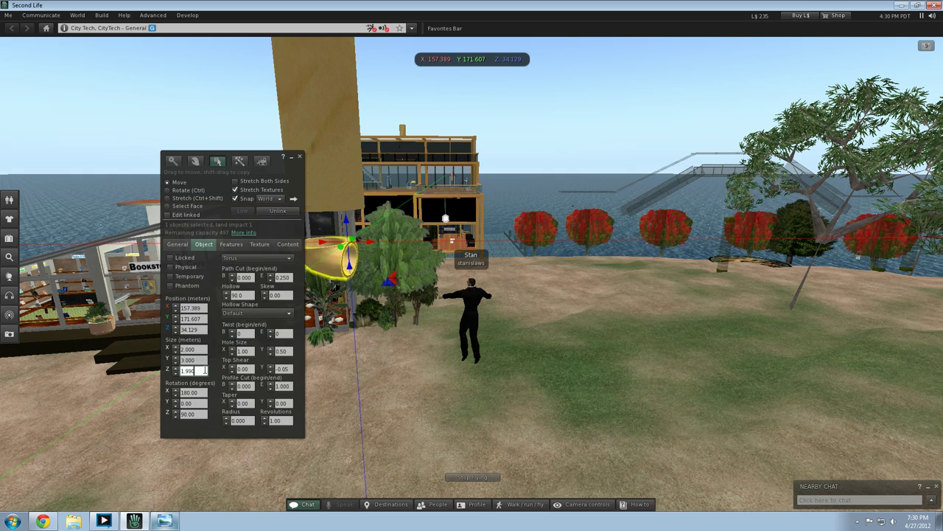
click(345, 400)
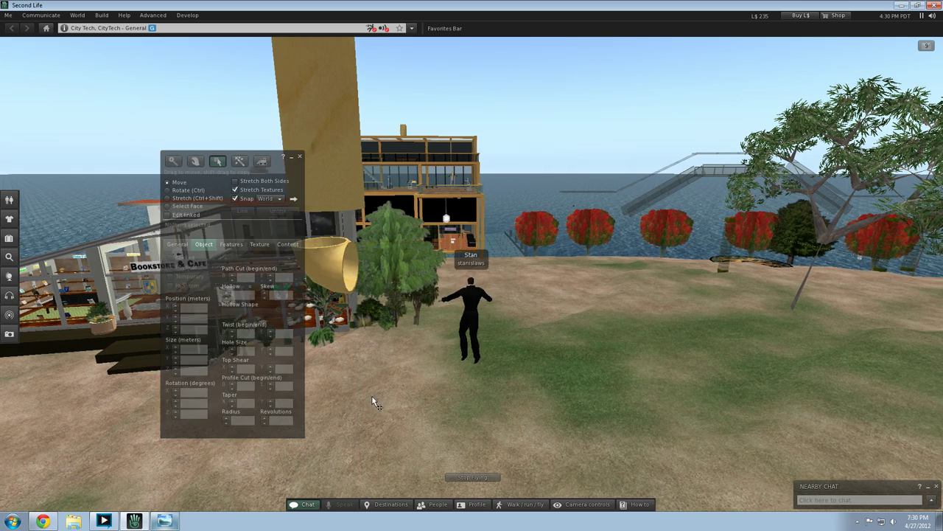
key(Left)
key(Left)
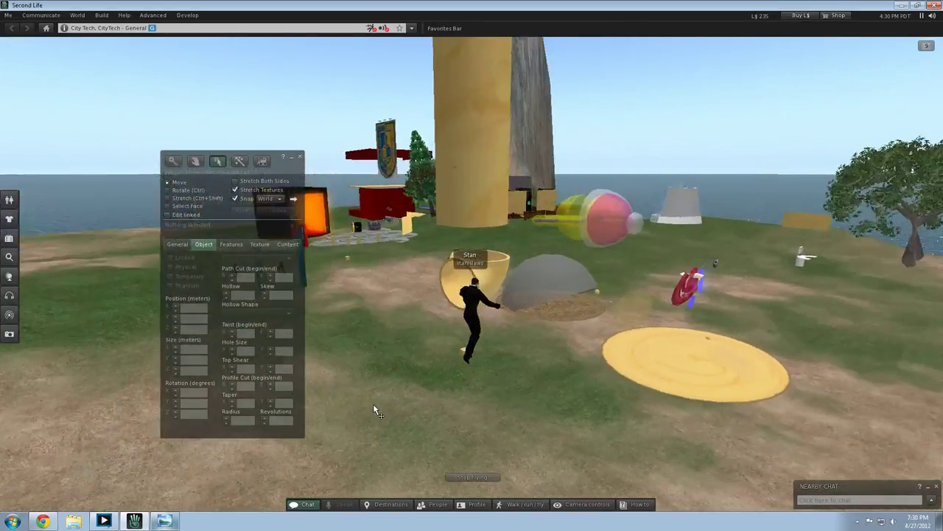
Step: Set the torus's Y and Z size to 4.000 m and deselect it
click(509, 272)
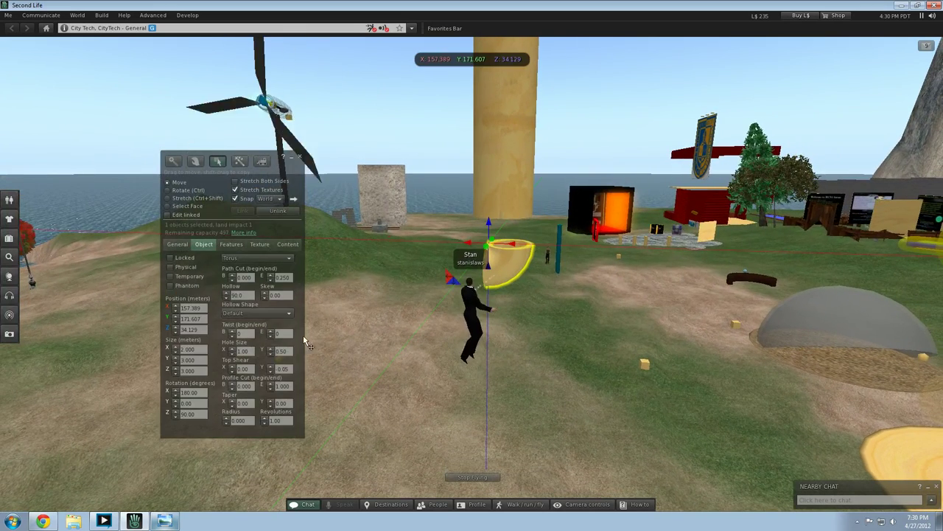
drag(202, 361, 160, 360)
text(4)
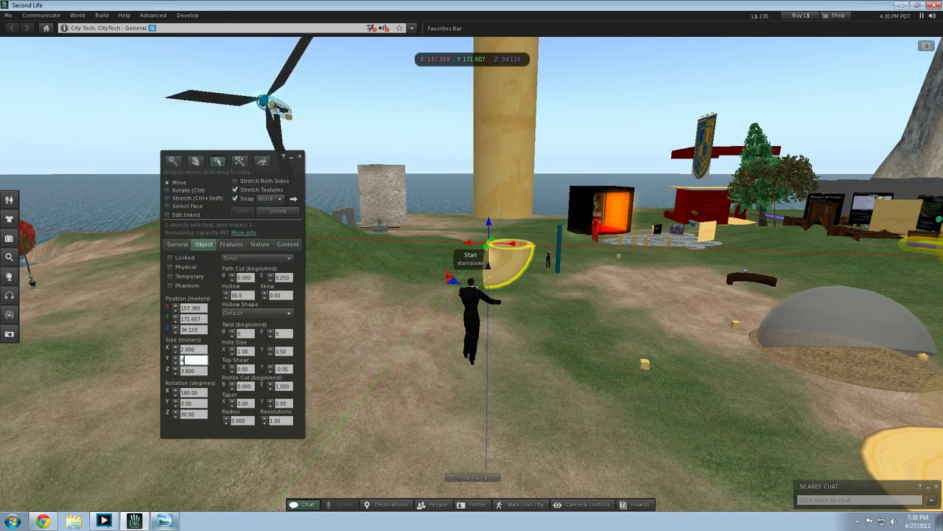
key(Tab)
text(4)
key(Return)
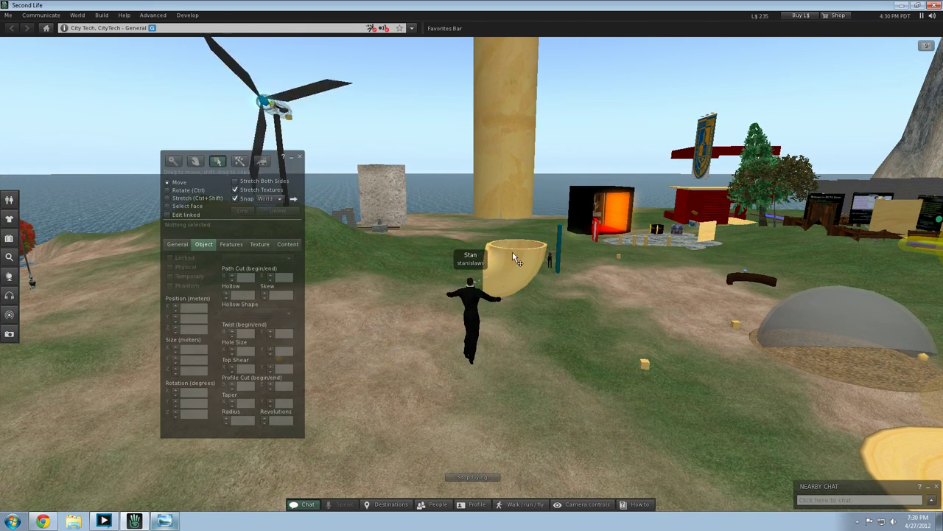
Step: Move the enlarged torus along the X axis to about X 157.975, beneath the vertical tube, and deselect it
key(Right)
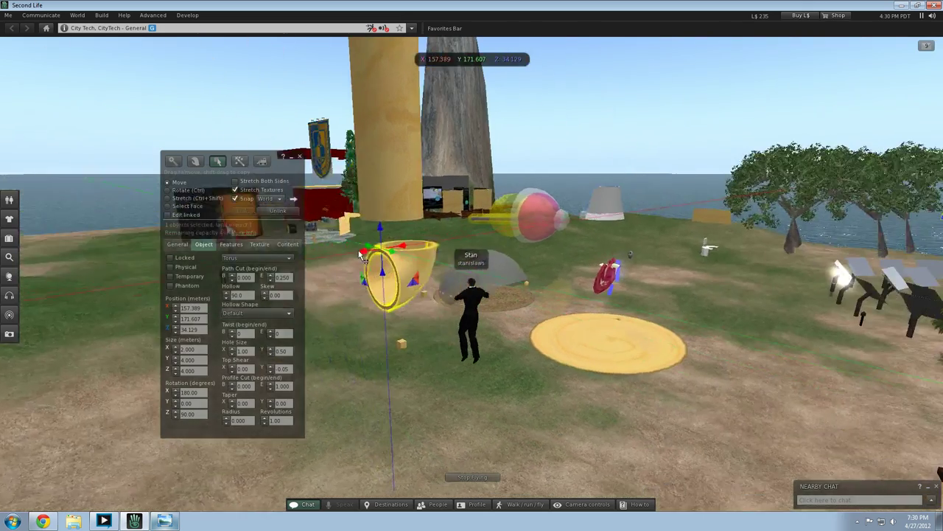
mouse_move(348, 257)
mouse_down()
mouse_move(322, 263)
mouse_move(334, 261)
mouse_up()
click(567, 350)
Step: Raise the torus to about Z 35.087 so its upper opening meets the tube's lower end, and deselect it
key(Left)
key(Left)
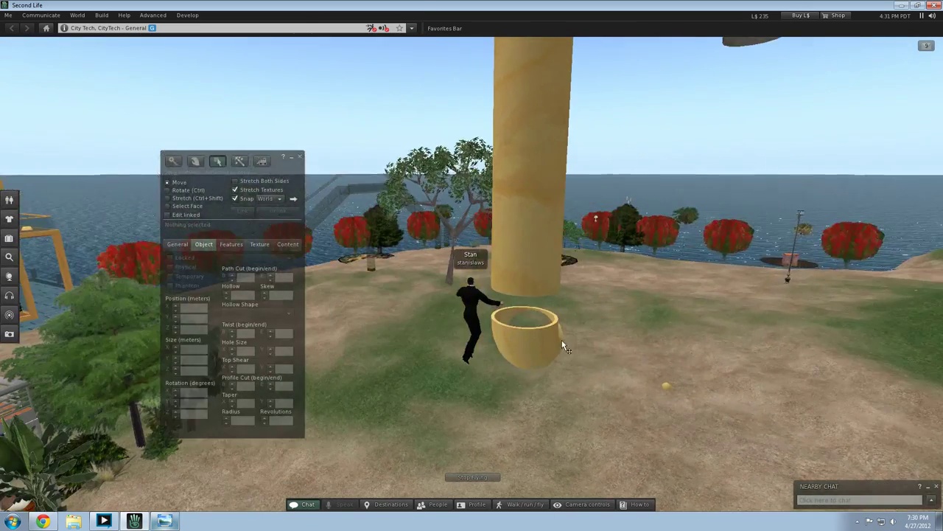
click(549, 336)
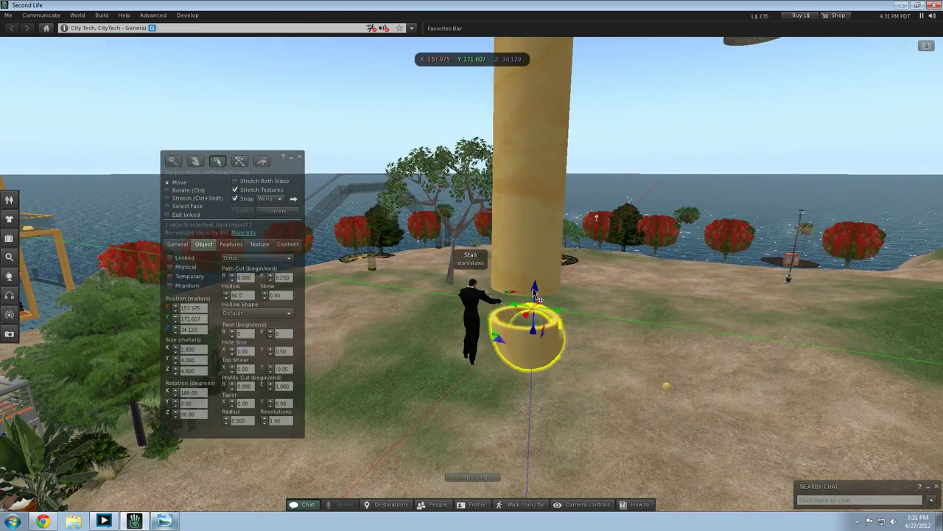
drag(537, 296, 536, 288)
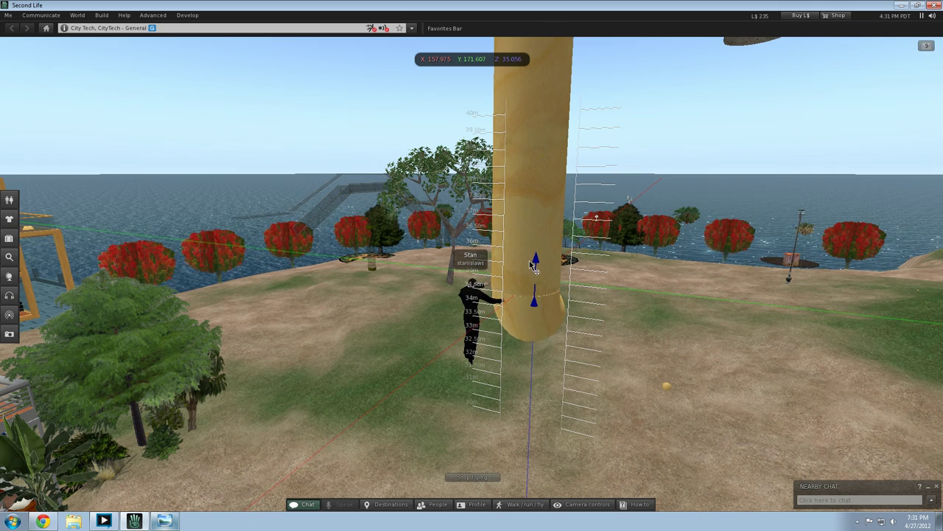
drag(529, 261, 529, 260)
click(651, 329)
Step: Nudge the torus along the X axis to about X 157.932 to line it up with the tube, and deselect it
key(Up)
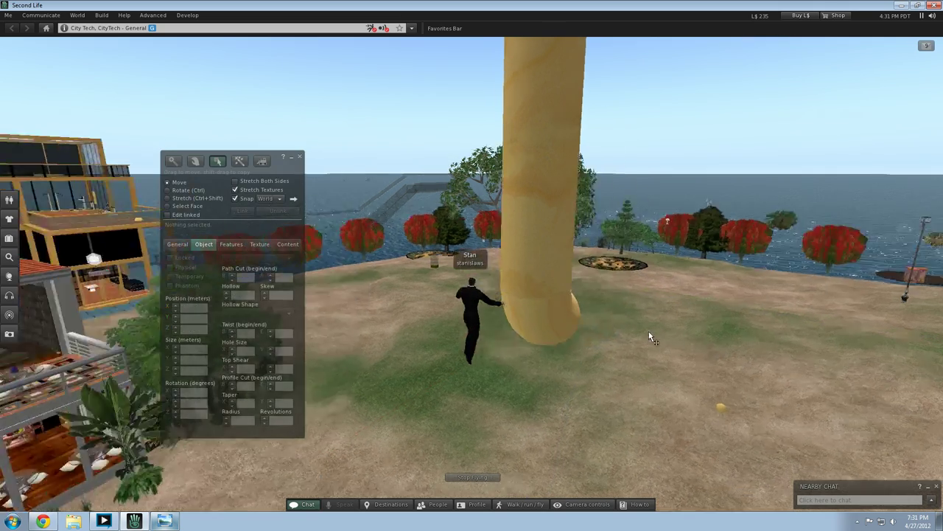
key(Right)
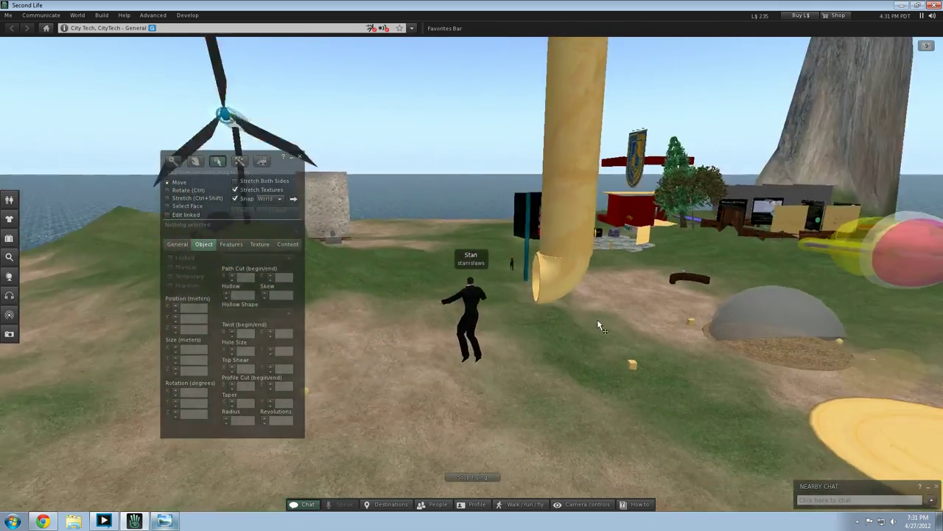
click(567, 299)
key(Escape)
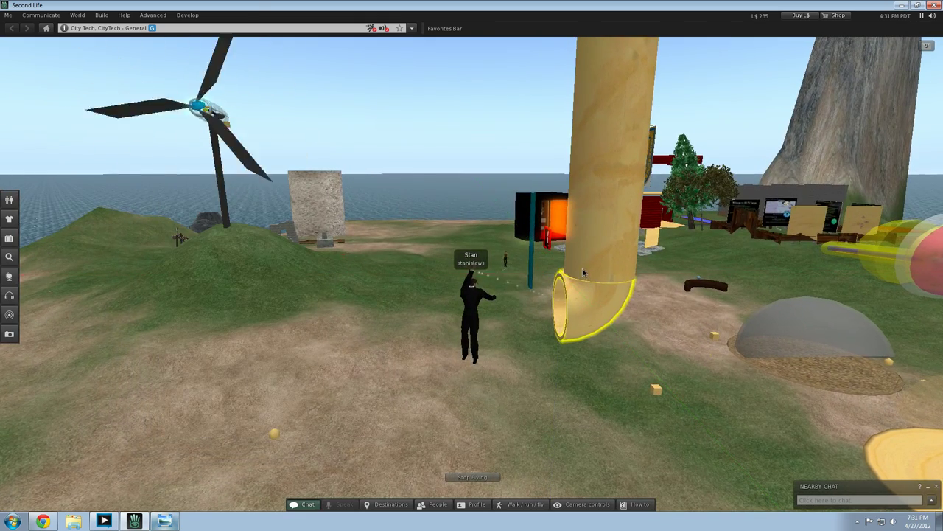
click(587, 299)
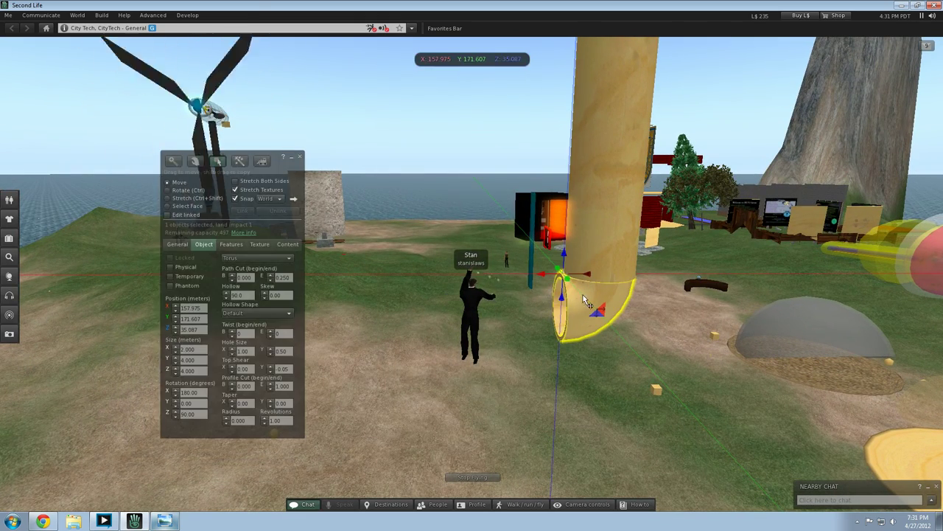
drag(587, 273, 589, 273)
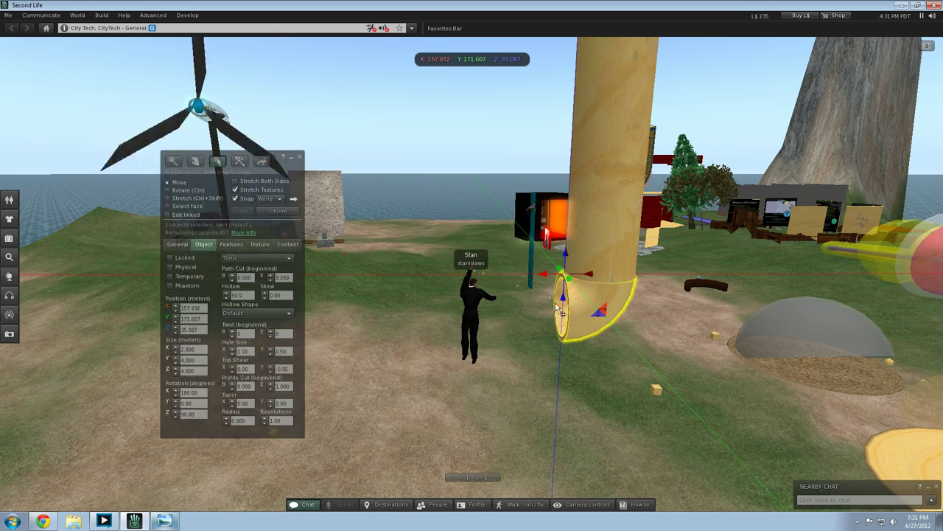
click(510, 349)
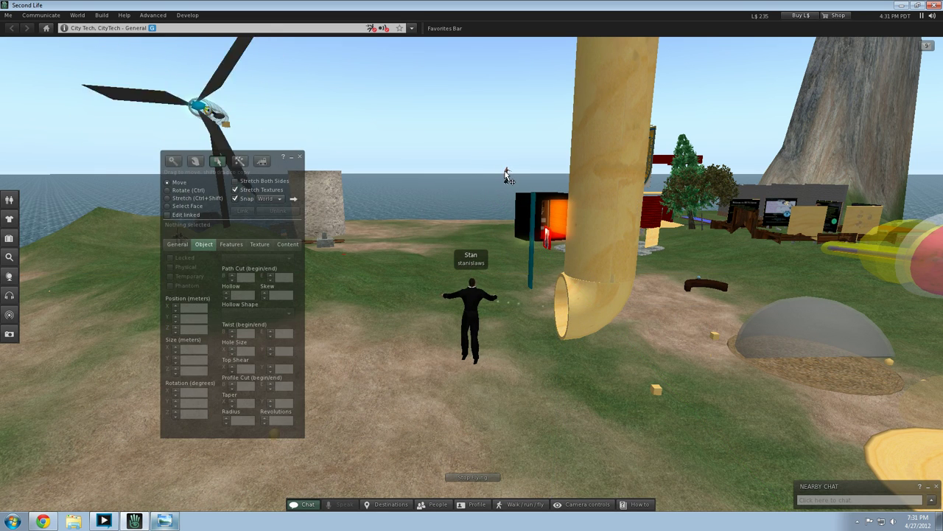
Step: Shift the torus slightly along the Y axis to about Y 171.593 to align it under the tube
key(Right)
key(Right)
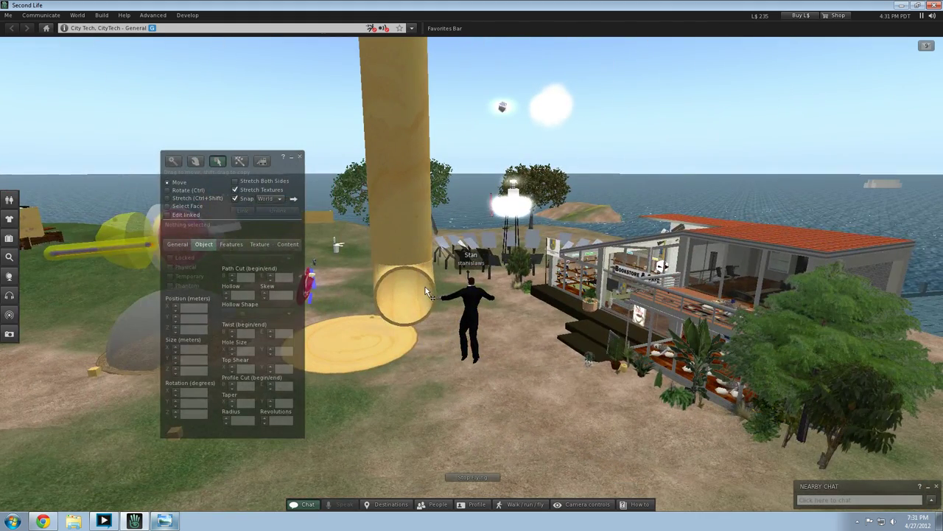
click(425, 292)
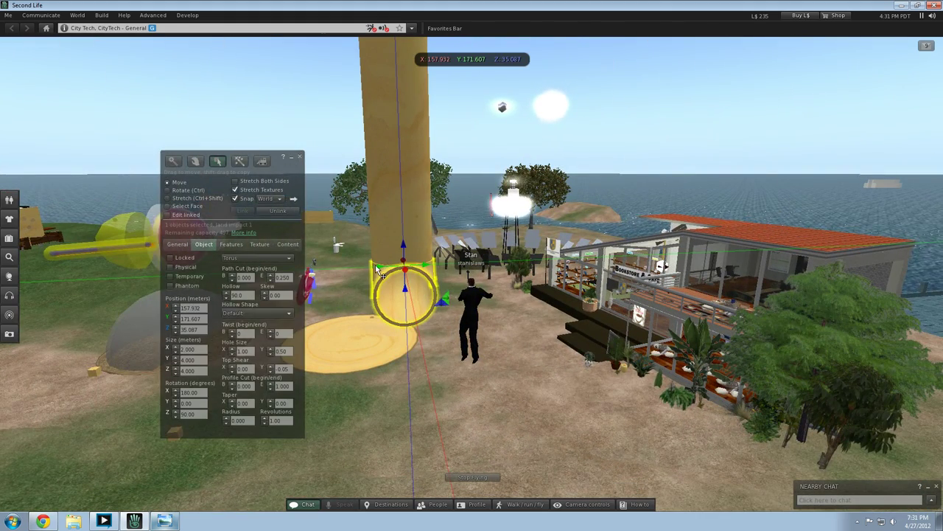
drag(378, 268, 380, 269)
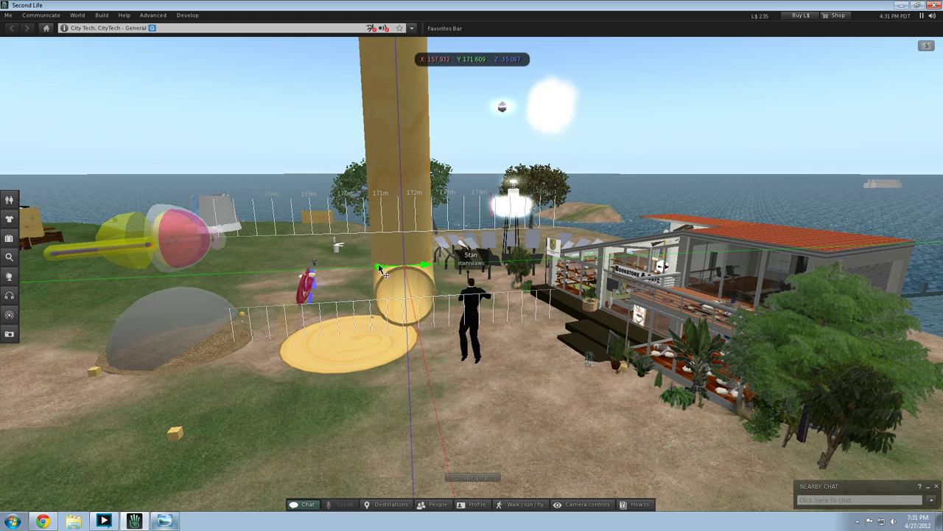
drag(378, 266, 378, 267)
click(382, 367)
Step: Inspect the joint between the torus bend and the tube from several sides, and view the tube's upper opening from above
key(Left)
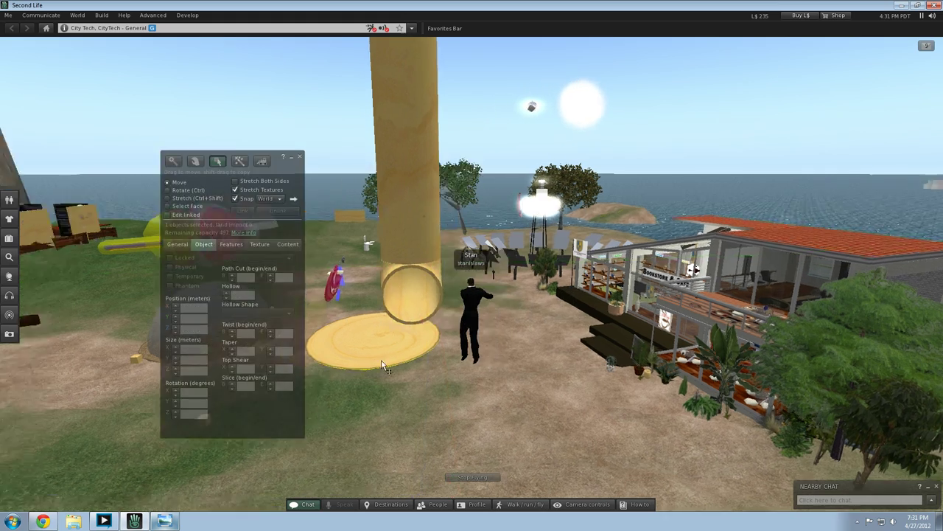
key(Left)
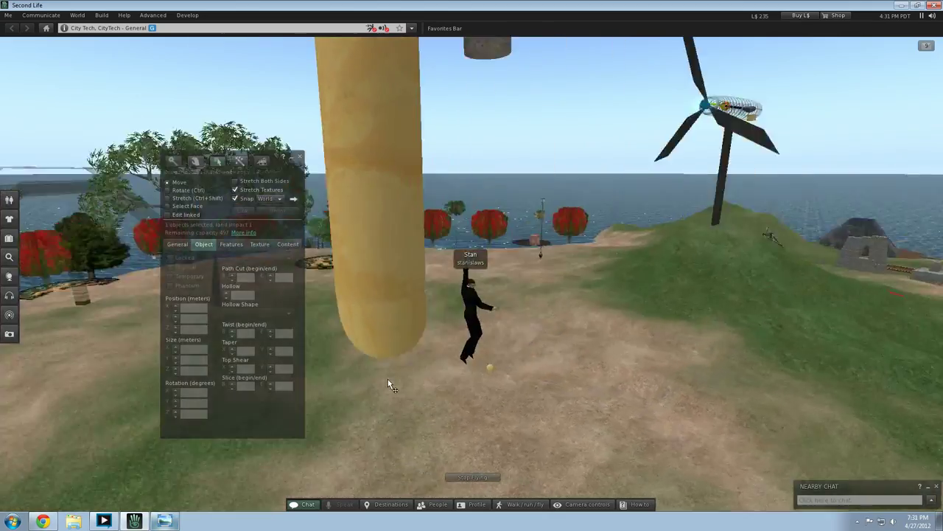
key(Left)
key(Right)
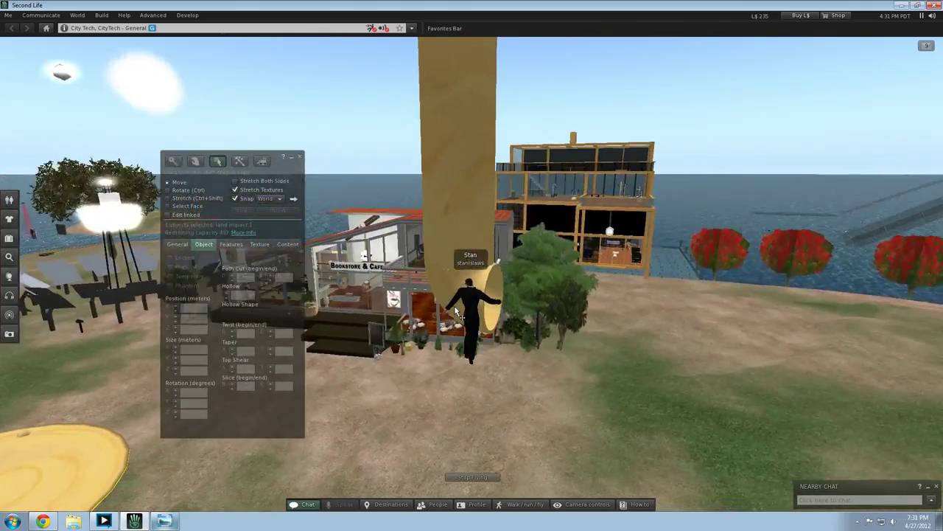
key(Left)
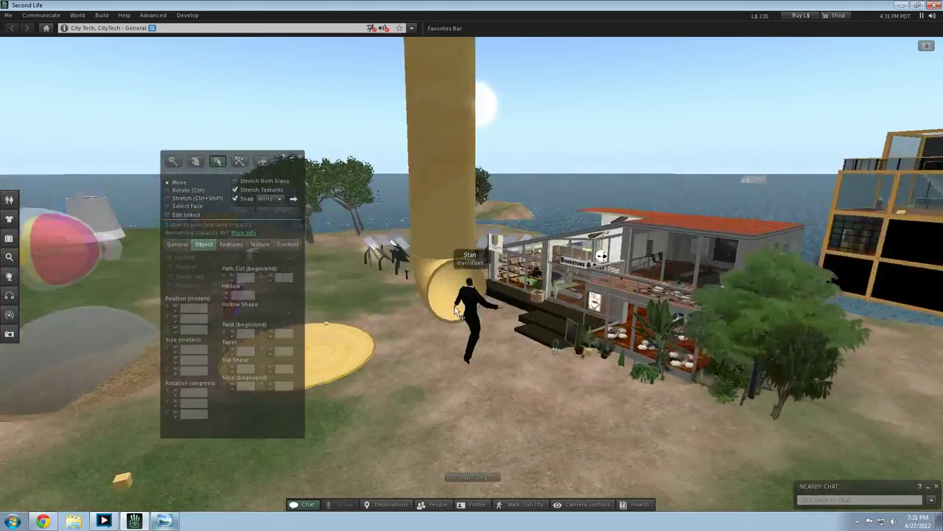
key(Right)
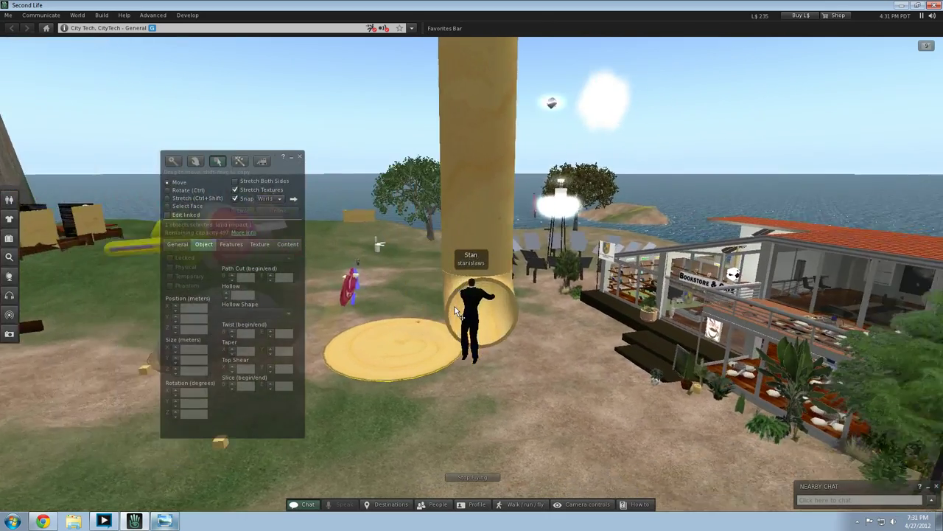
key(Page_Up)
key(Page_Up)
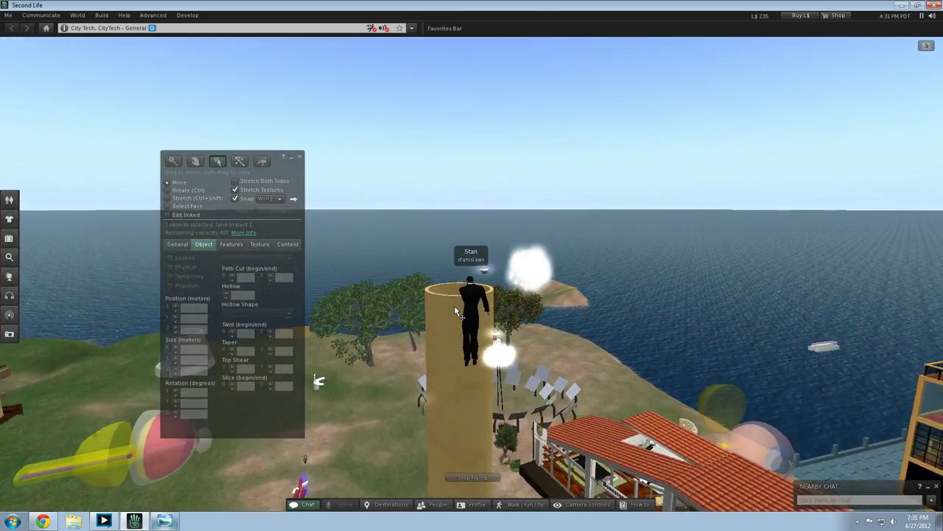
key(Left)
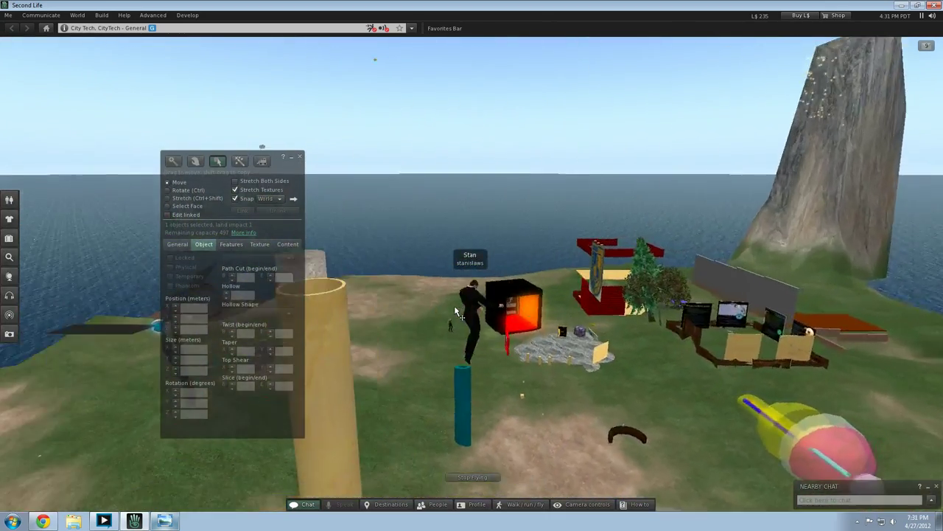
key(Page_Down)
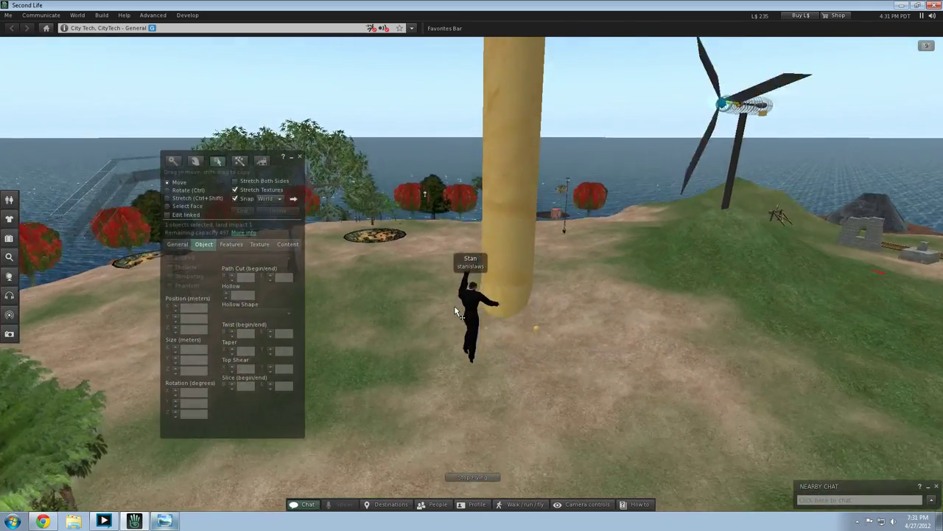
key(Right)
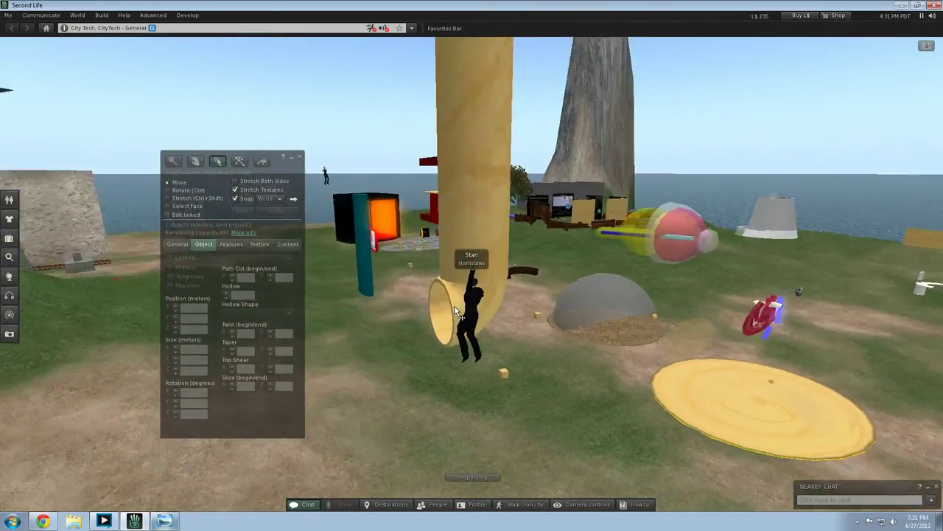
key(Left)
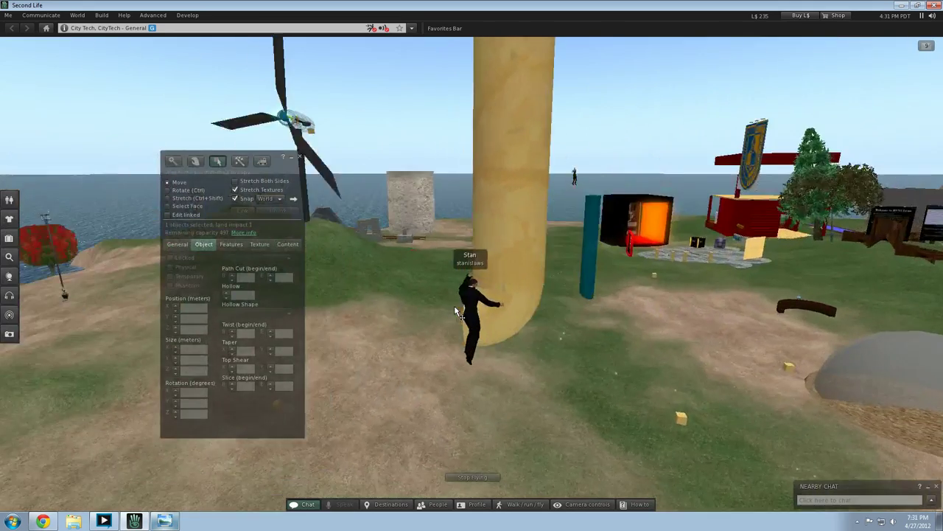
key(Page_Up)
key(Right)
key(Page_Down)
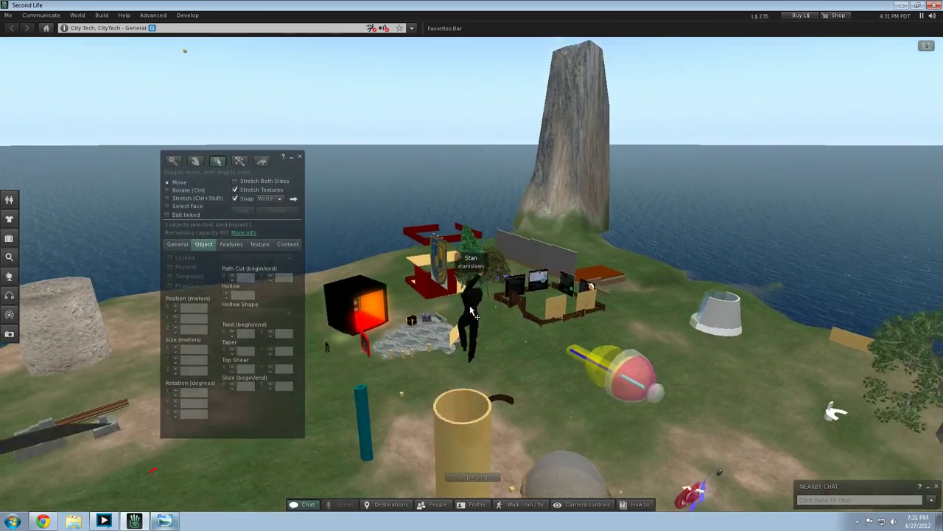
key(Left)
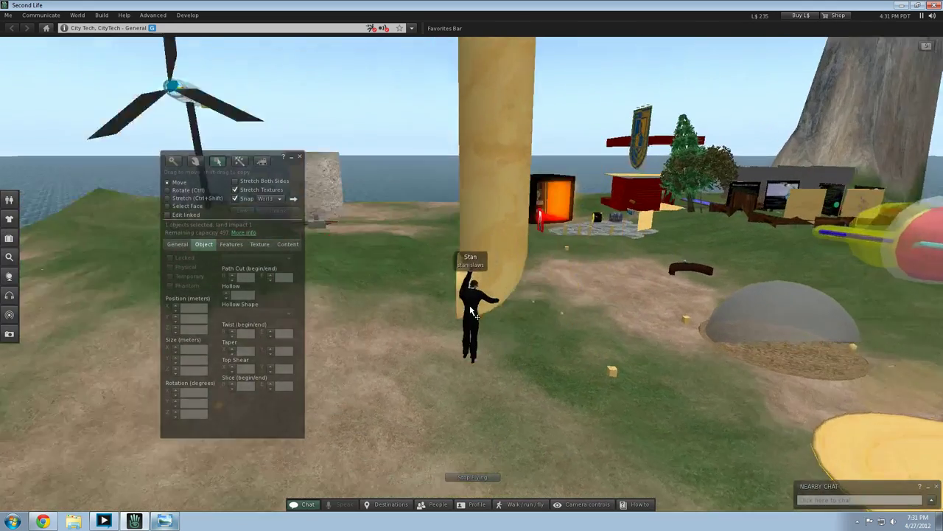
click(517, 264)
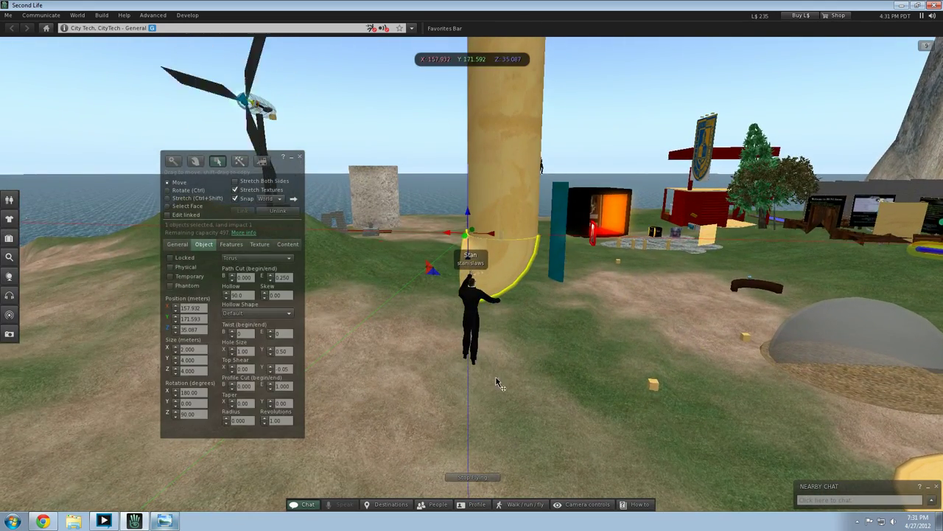
click(491, 380)
Step: Fine-tune the torus's sideways alignment with the tube at about Y 171.593 and deselect it
key(Left)
key(Left)
key(Right)
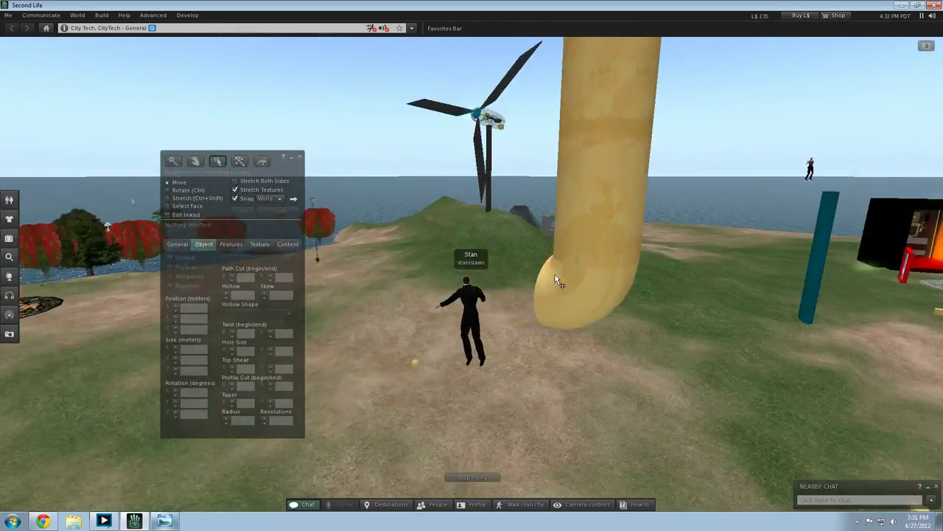
key(Right)
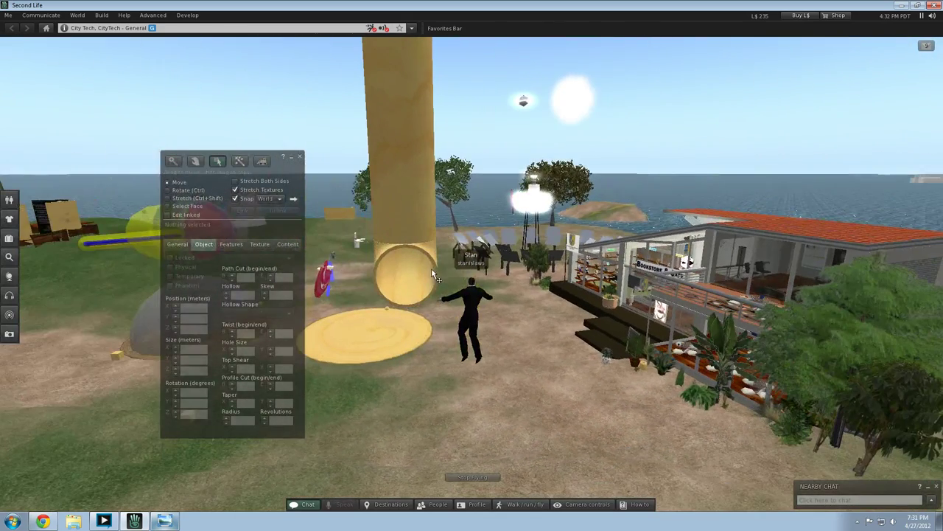
click(434, 274)
drag(424, 252, 425, 253)
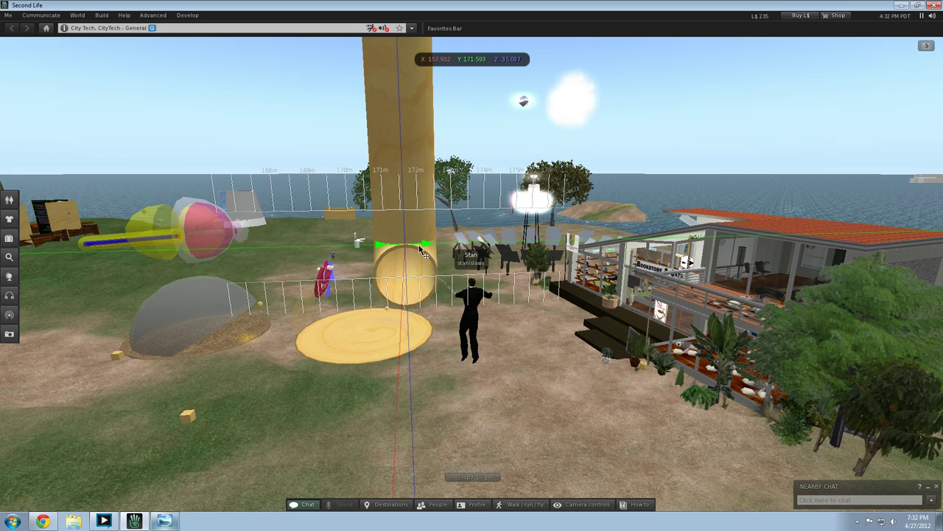
drag(420, 246, 421, 247)
click(725, 359)
Step: Examine how the realigned torus bend meets the tube from different sides
key(Up)
key(Left)
key(Left)
click(415, 301)
click(450, 376)
key(Left)
key(Right)
key(Left)
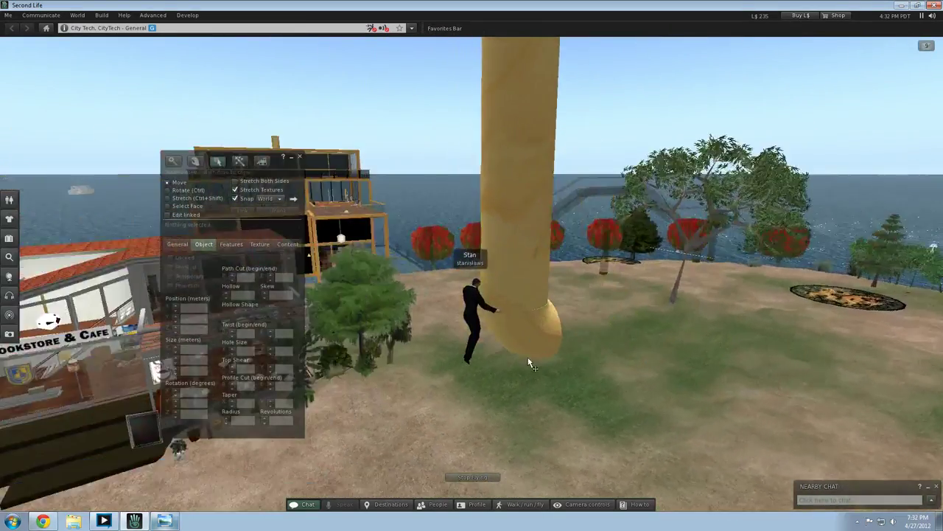
Step: Link the torus bend and the vertical tube into a single object and deselect it
key(Left)
click(554, 369)
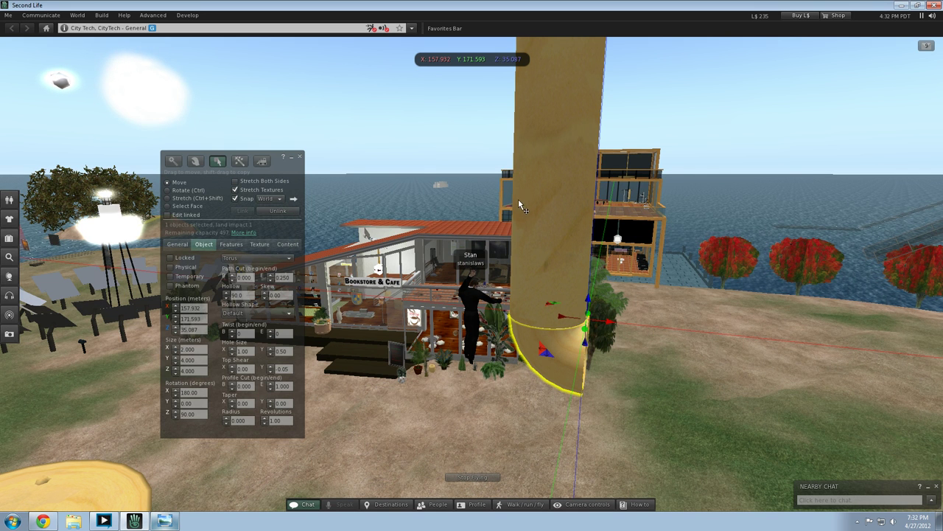
shift+click(552, 197)
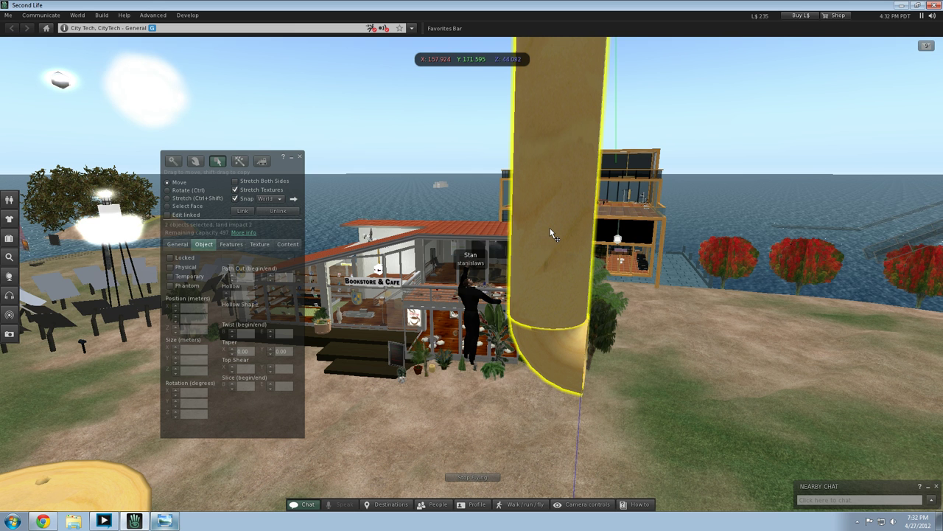
key(ctrl)
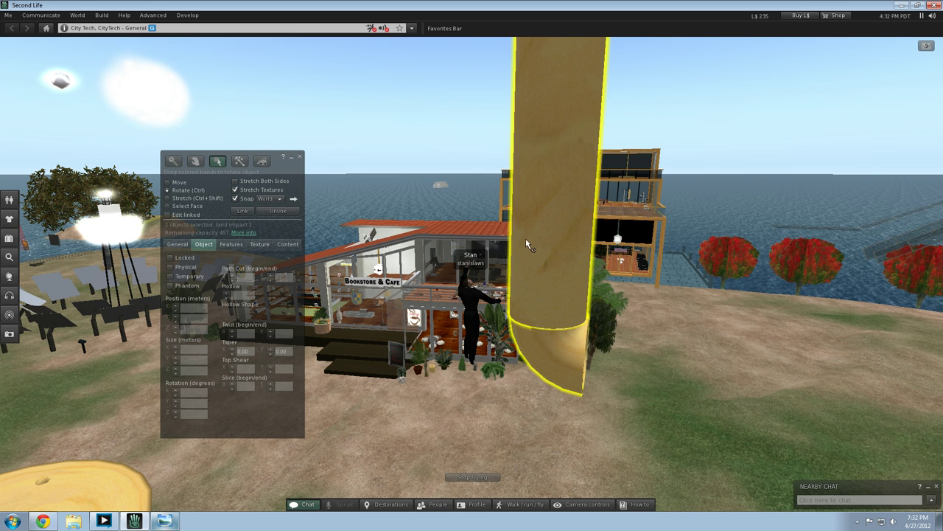
key(ctrl+l)
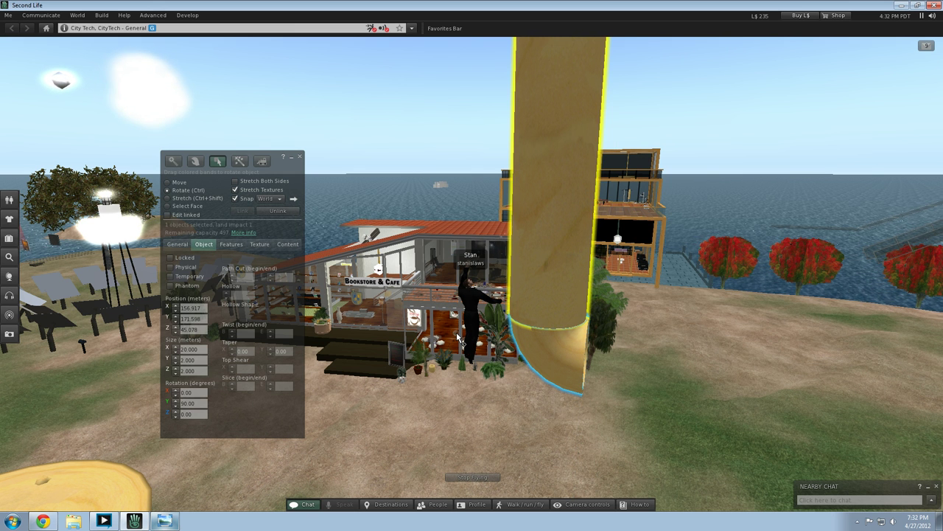
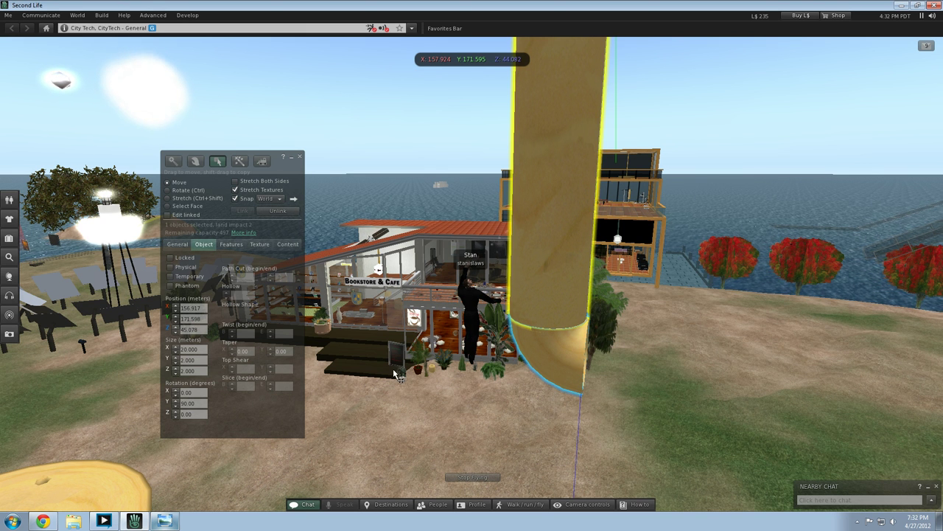
click(476, 405)
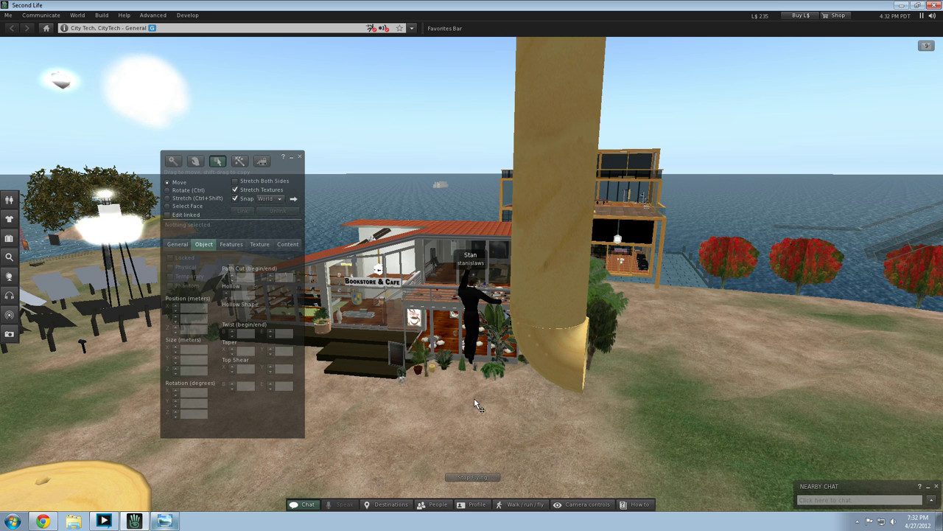
Step: Move the linked pipe along the X axis to about X 155.345 and deselect it
click(555, 355)
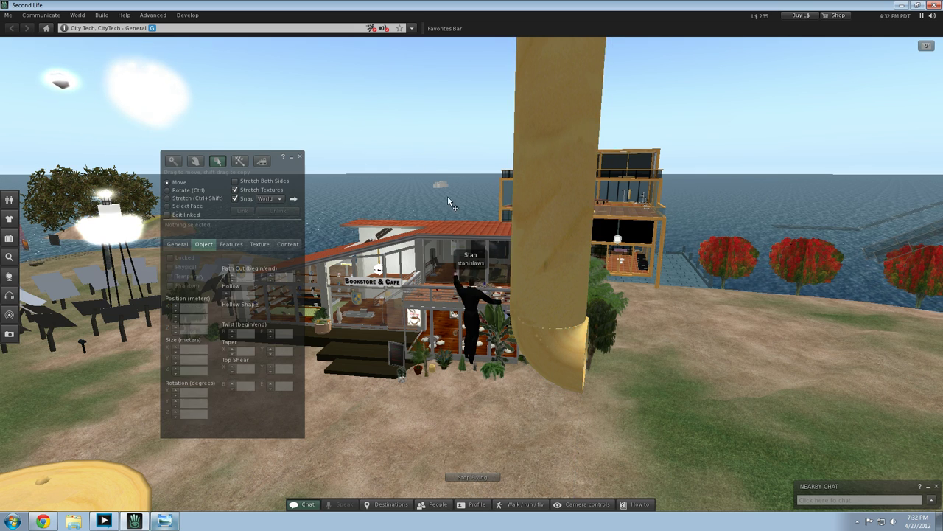
key(Page_Up)
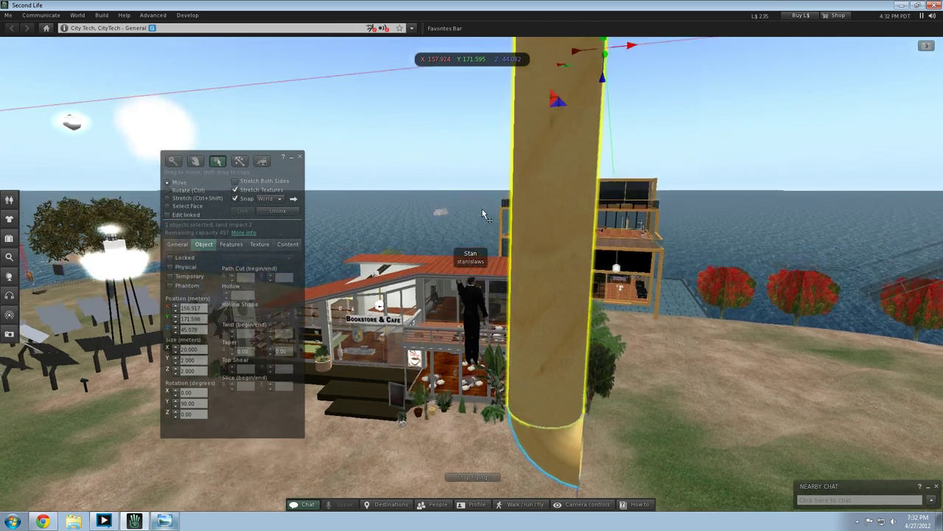
key(Down)
drag(582, 243, 540, 244)
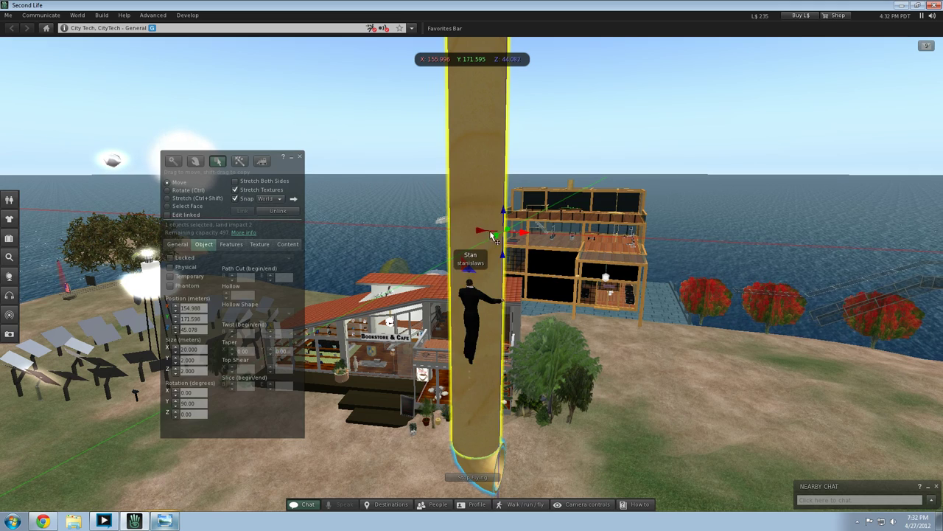
drag(479, 233, 465, 233)
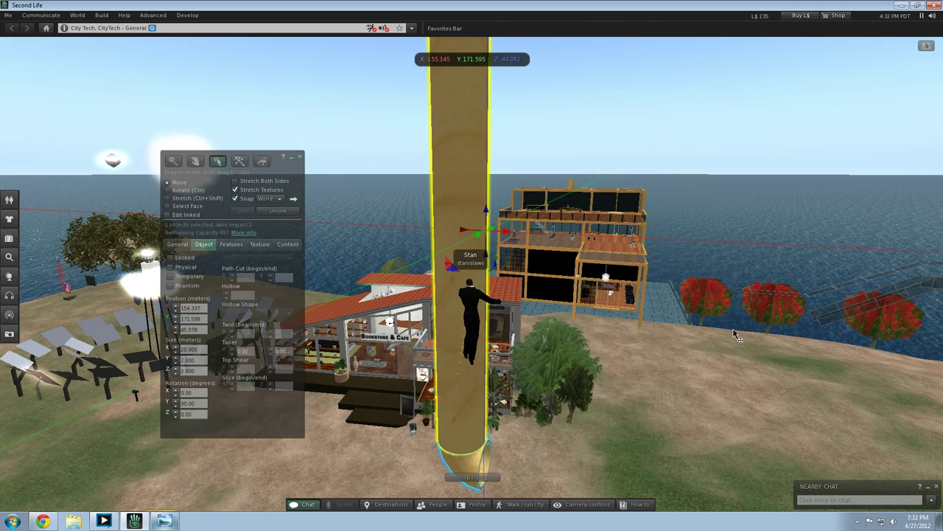
click(729, 325)
Step: Examine the moved pipe, its lower bend and the bend's open end from several sides and distances
key(Right)
key(Page_Down)
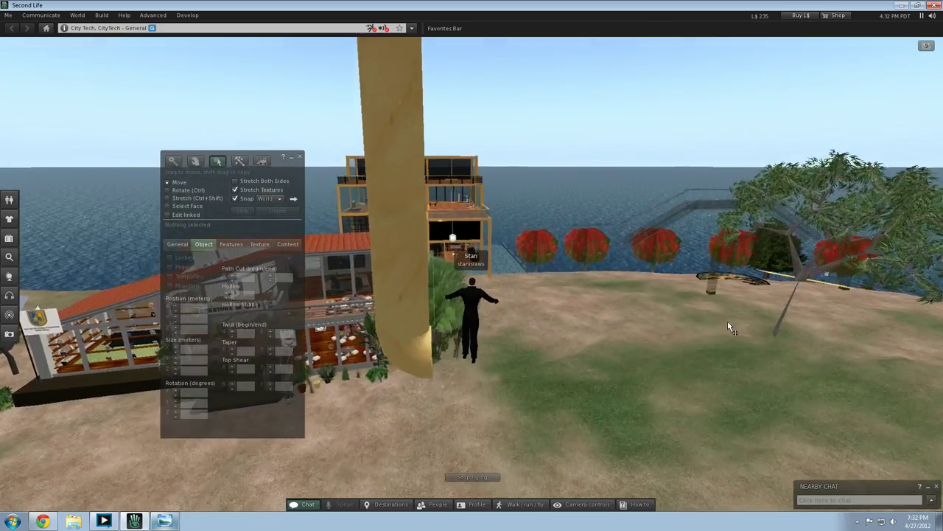
key(Left)
key(Left)
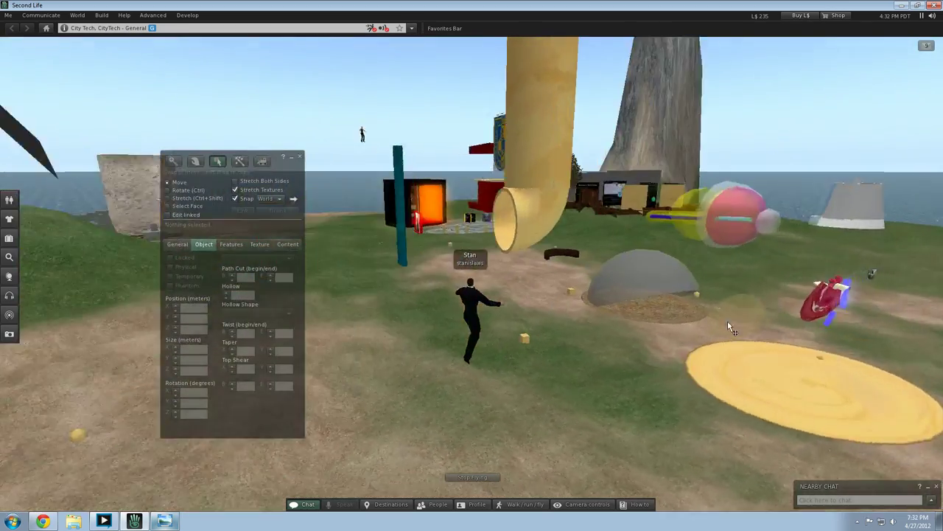
key(Page_Up)
key(Right)
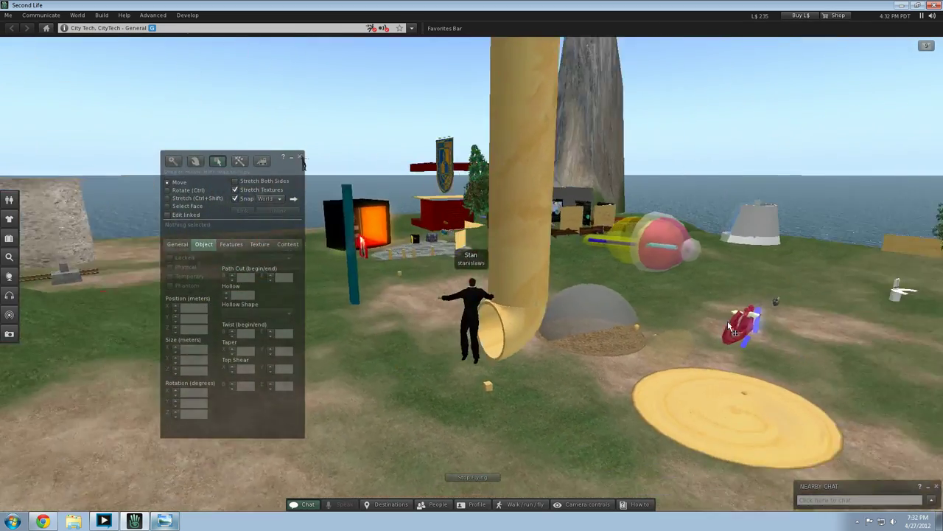
key(Left)
key(Page_Down)
key(Right)
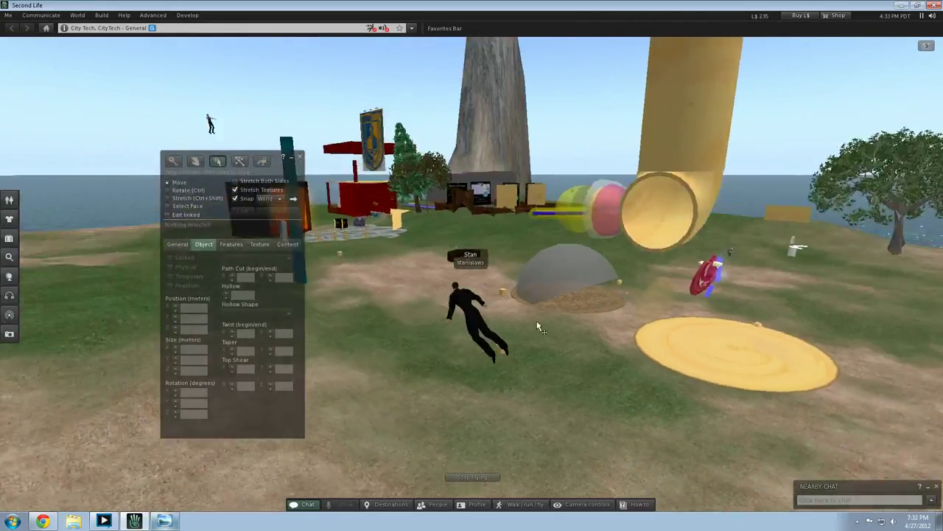
key(Left)
key(Page_Down)
key(Right)
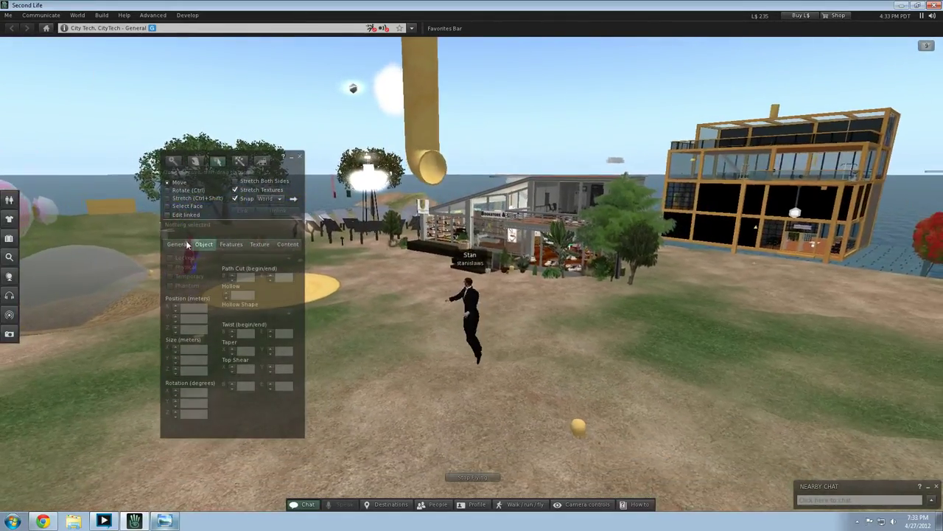
Step: Create a new tube on the ground near the bent pipe and check the existing pipe's dimensions
click(240, 162)
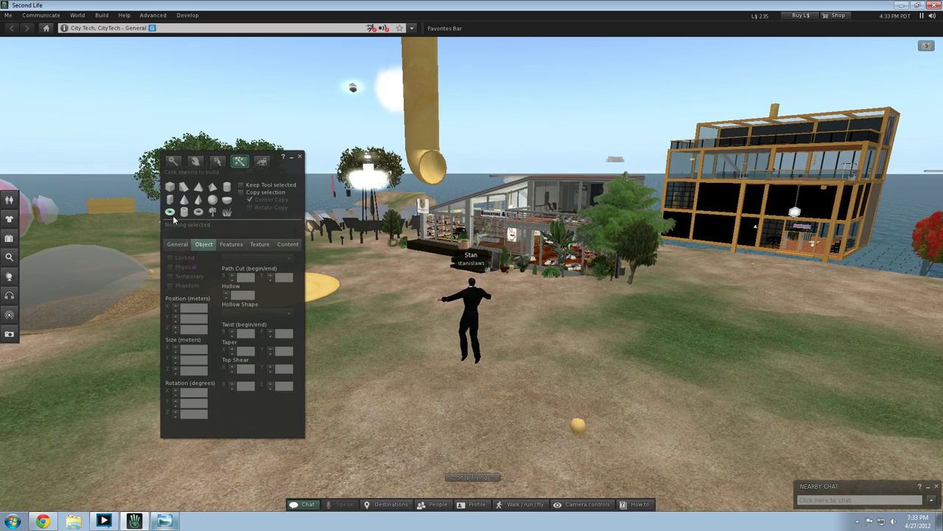
click(514, 369)
drag(515, 353, 437, 254)
click(427, 103)
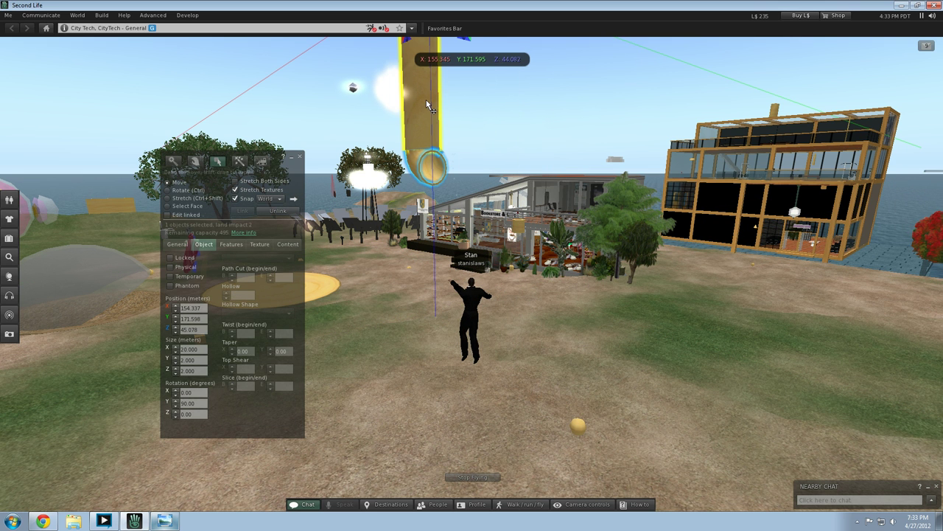
Step: Set the new tube's size to 20 m in X and 2 m in Y and Z, matching the vertical pipe
click(519, 227)
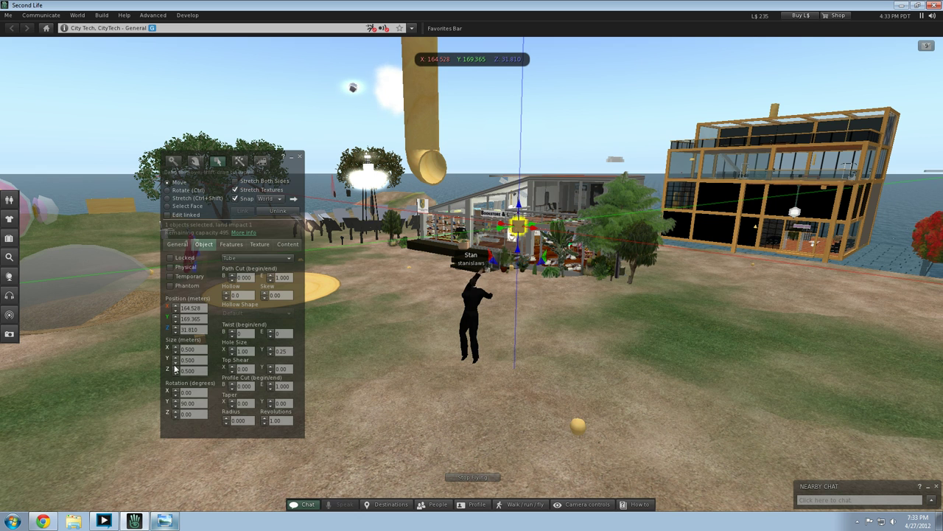
click(192, 359)
click(185, 371)
text(2)
click(190, 349)
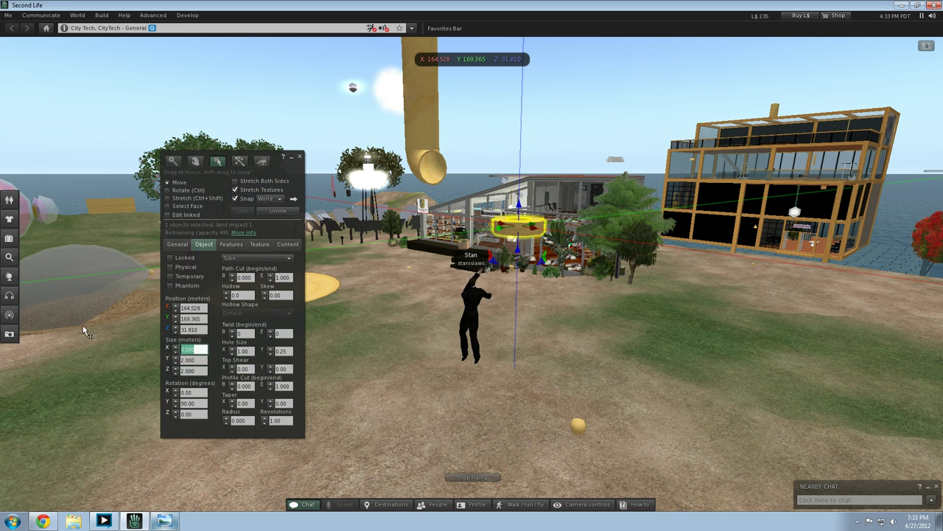
click(435, 144)
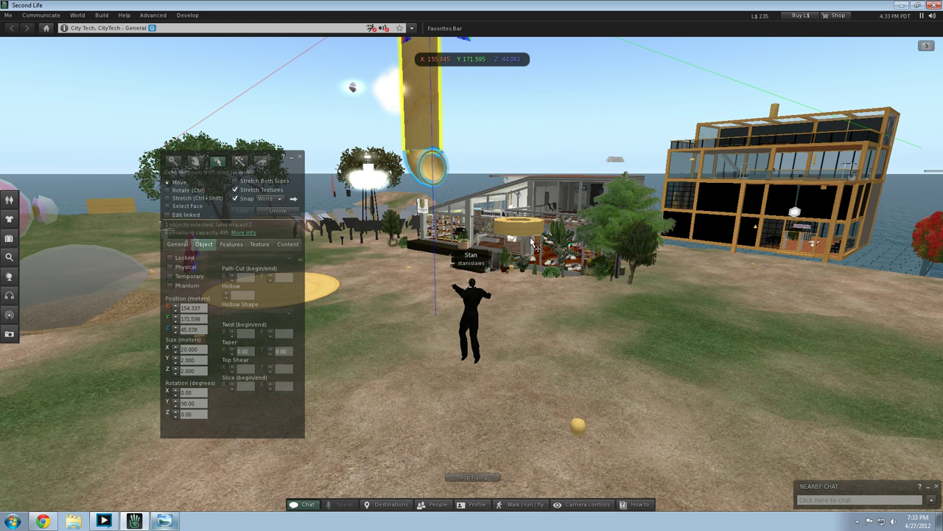
click(523, 224)
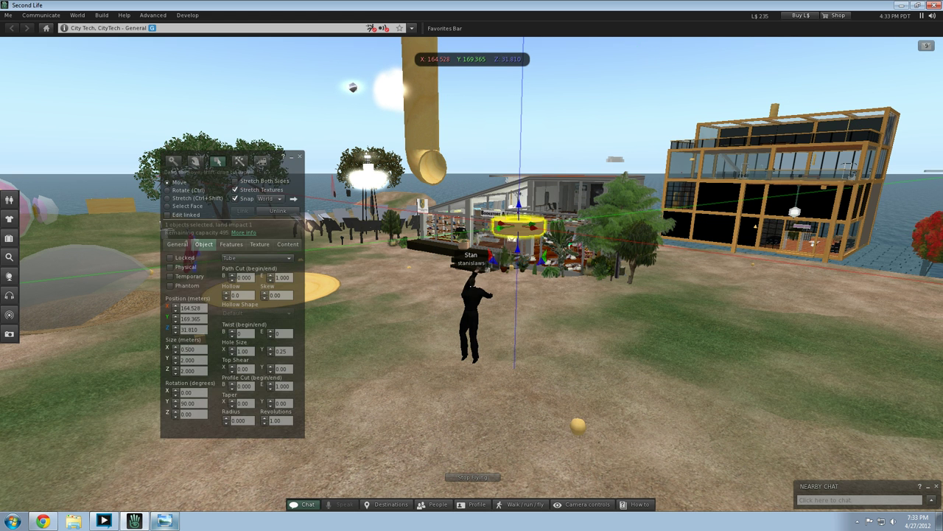
click(194, 349)
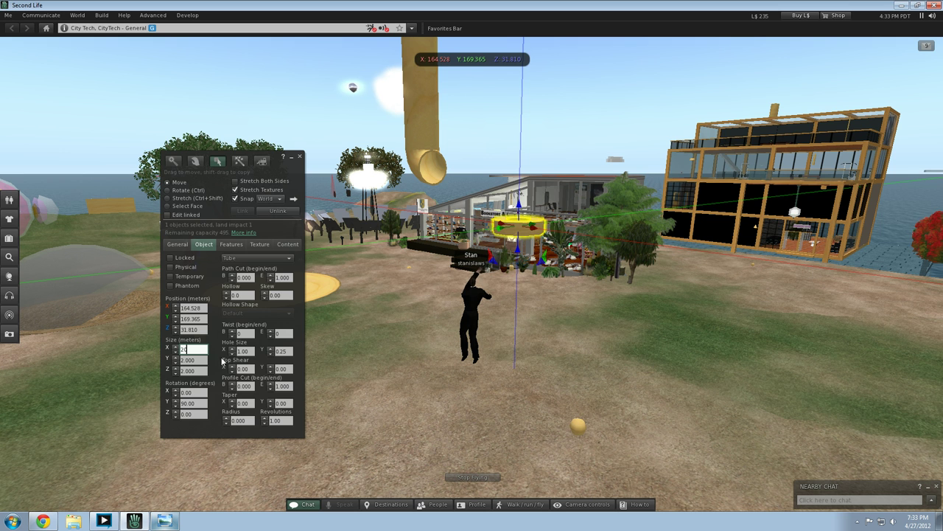
click(198, 359)
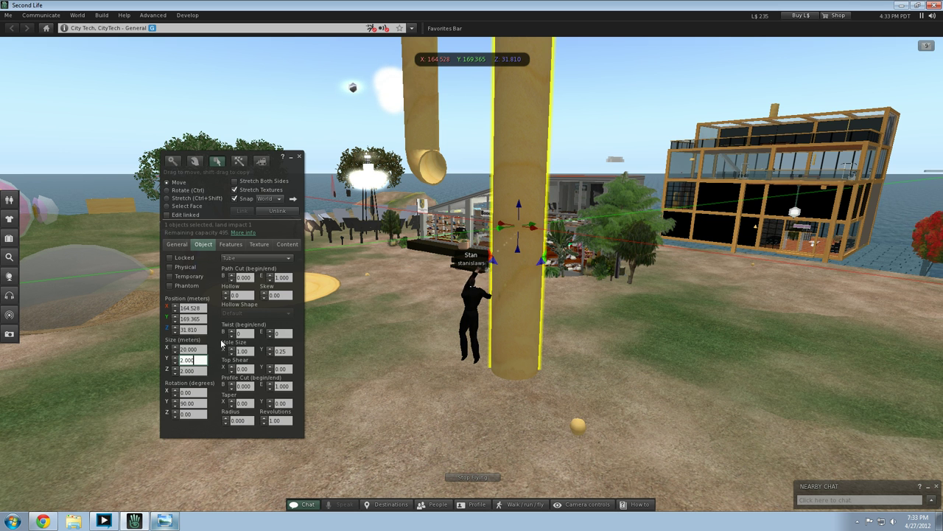
click(381, 359)
Step: Thin the new tube's wall by setting its Y hole size to 0.05
key(Right)
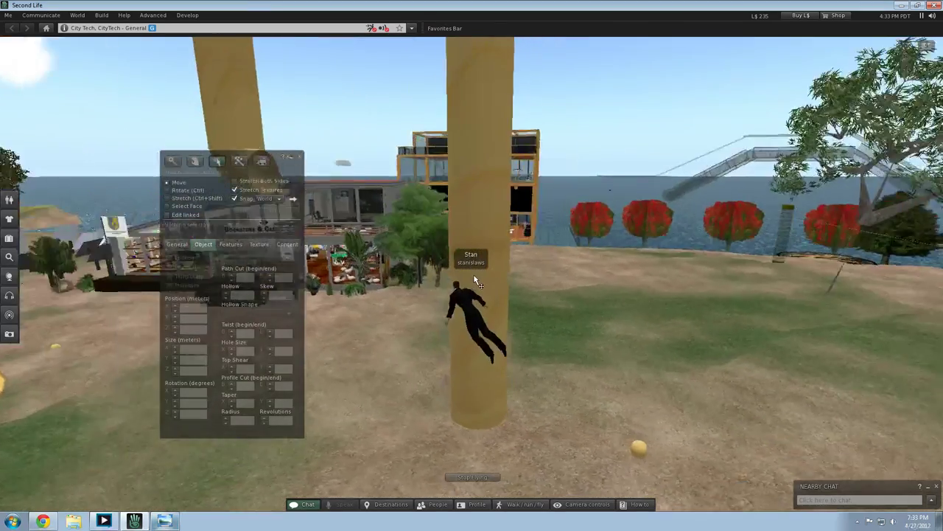
key(Page_Up)
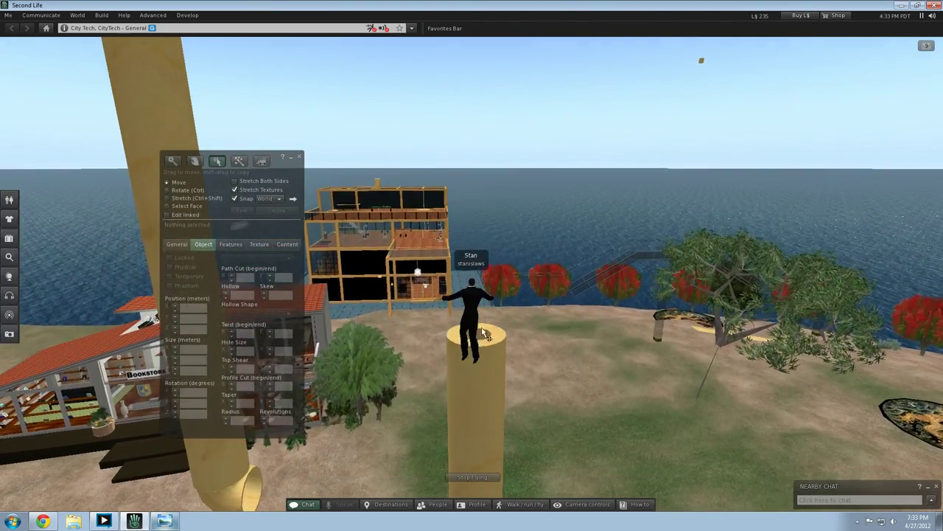
click(485, 334)
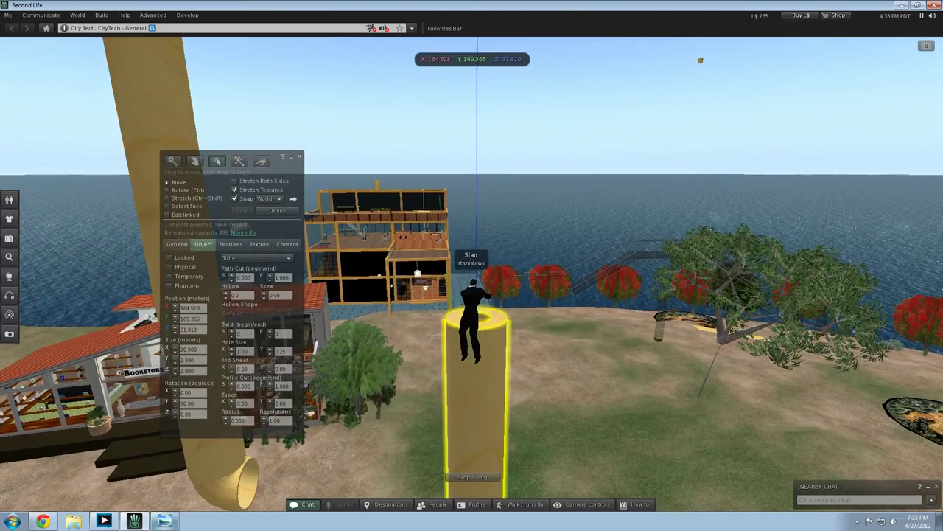
click(270, 355)
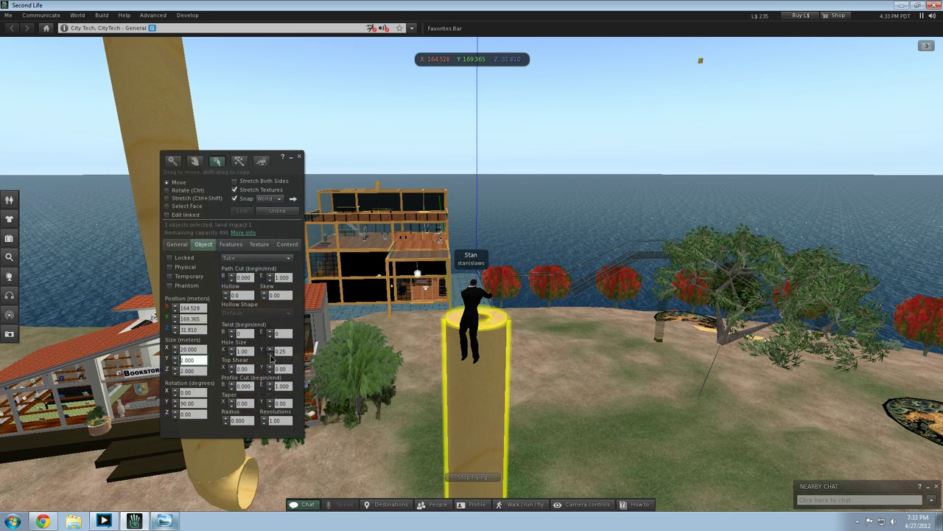
click(367, 370)
click(506, 421)
key(Page_Down)
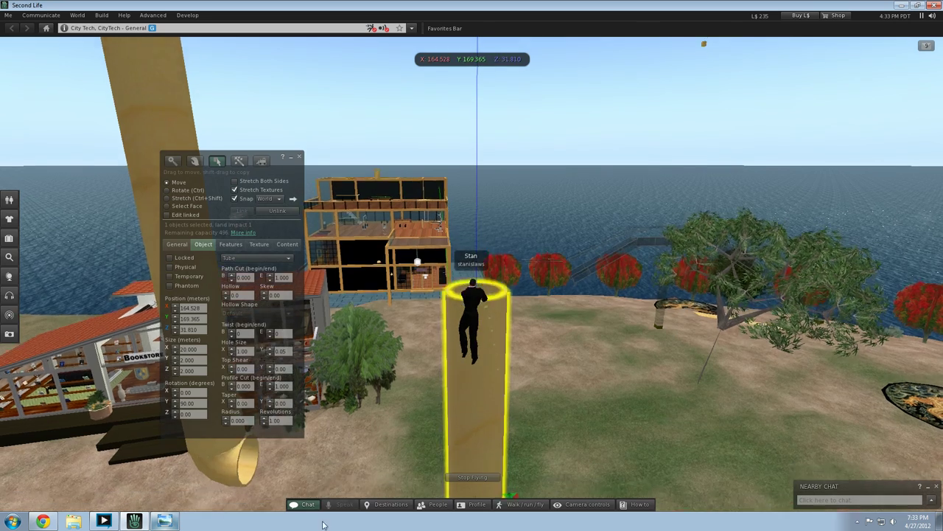
Step: Consult the hydrafrack reference picture in Windows Photo Viewer for the pipe's horizontal run, and return to Second Life
click(167, 522)
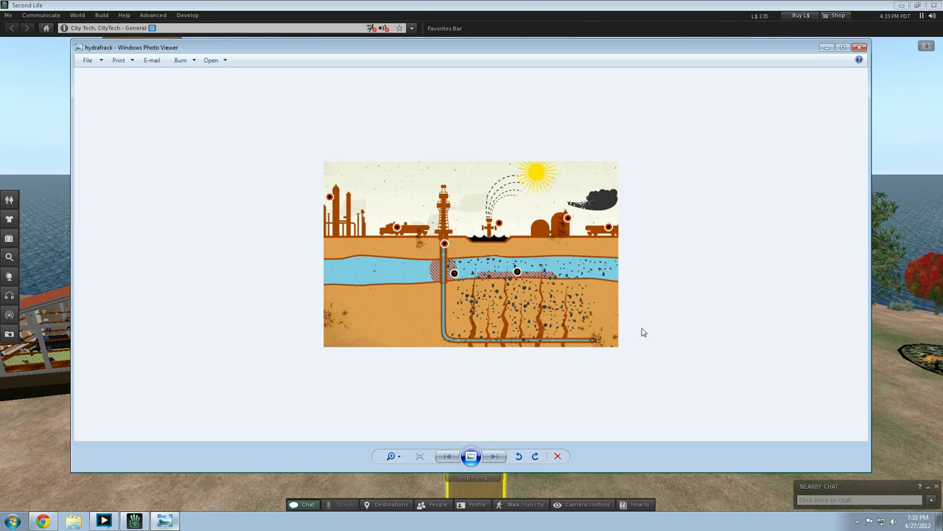
click(922, 325)
click(385, 351)
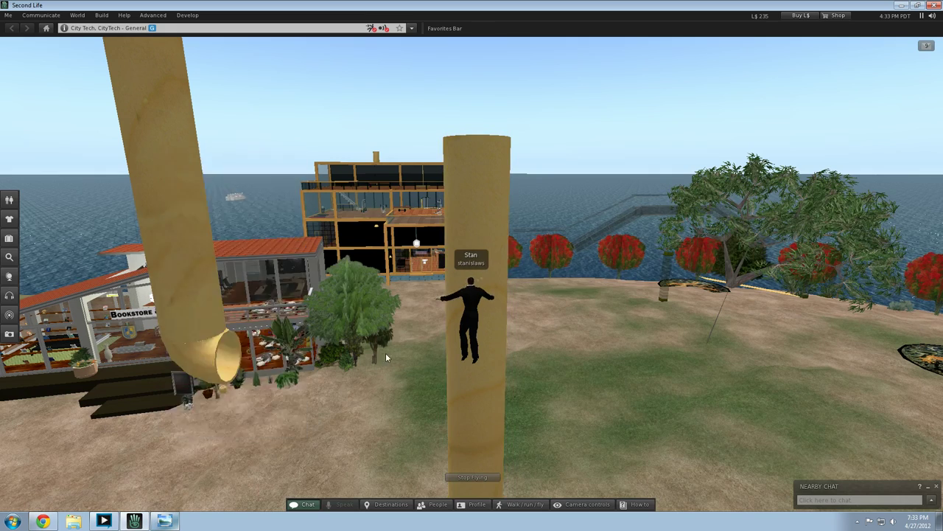
Step: Lay the new tube horizontally by setting its Y rotation to 0 degrees, and deselect it
click(463, 416)
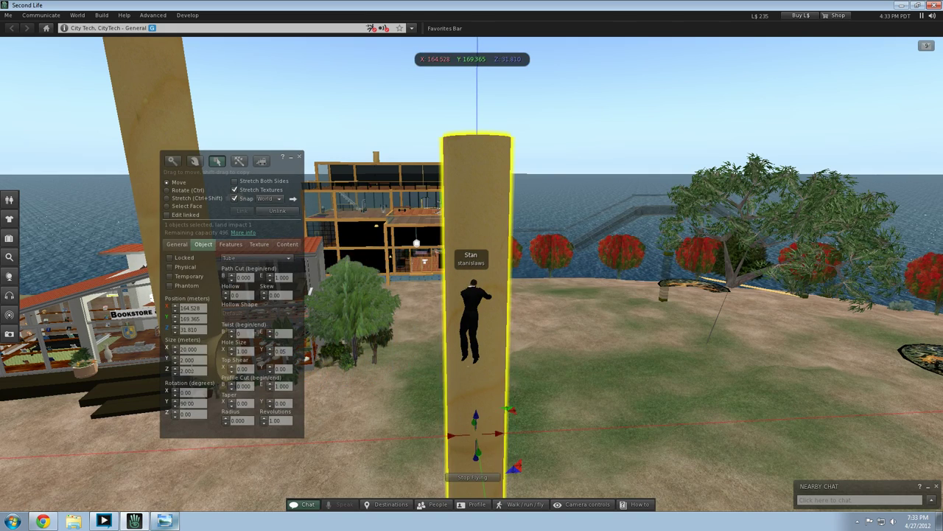
key(Left)
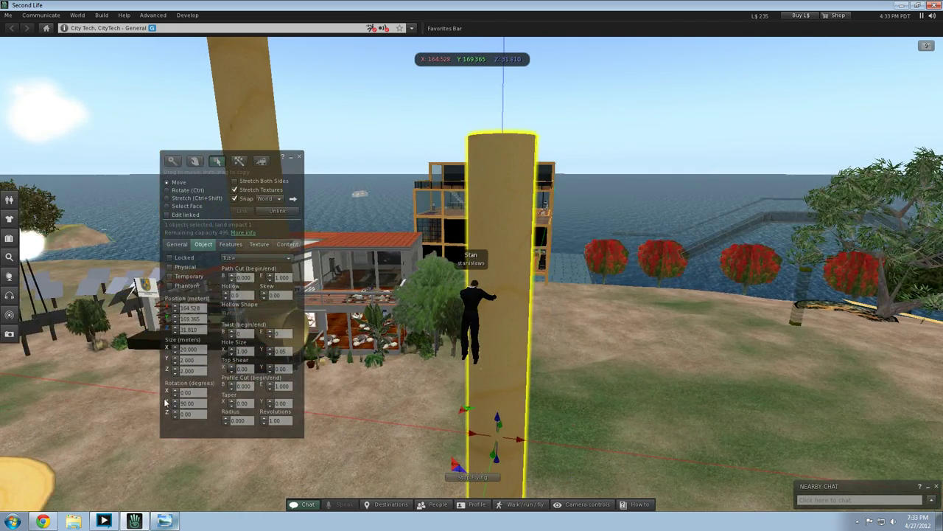
click(188, 404)
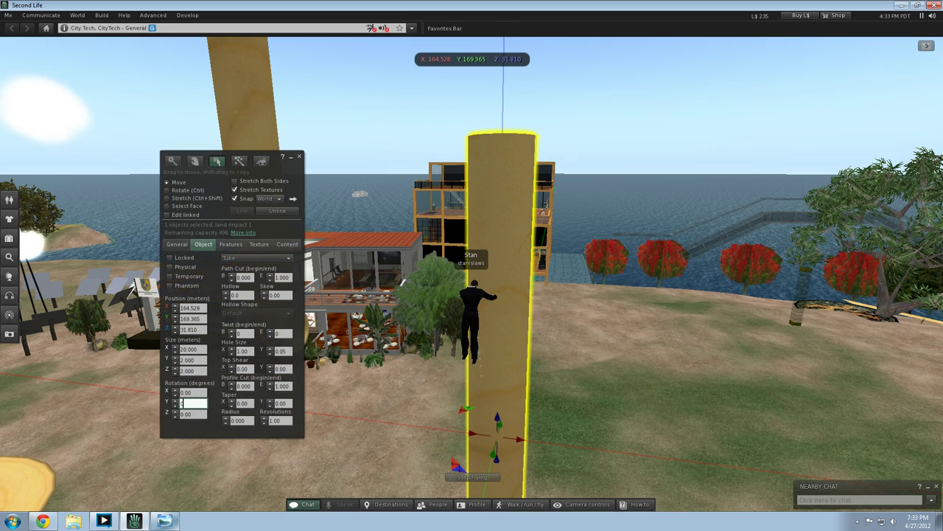
text(0)
key(Return)
click(706, 420)
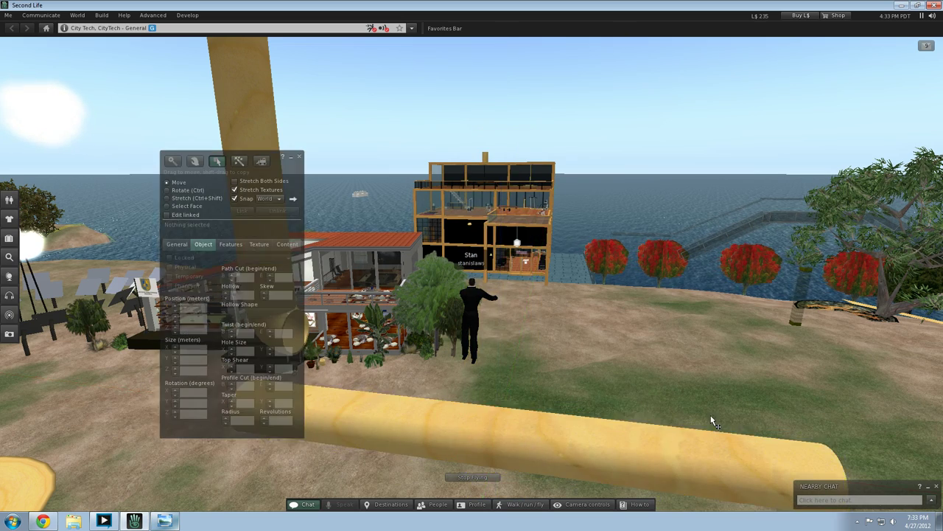
key(Left)
key(Down)
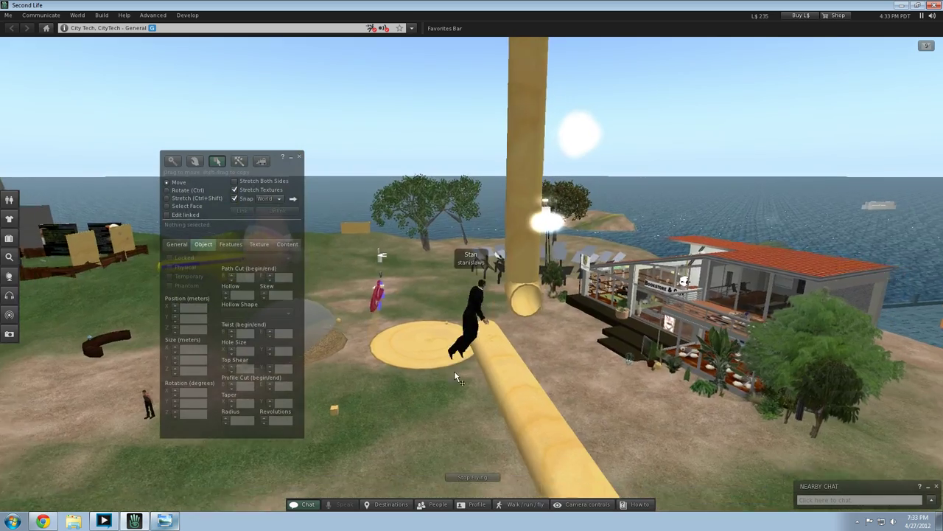
Step: Raise the horizontal tube to a height of about 33.73 m, toward the level of the vertical pipe's bend
key(Right)
key(Page_Down)
key(Left)
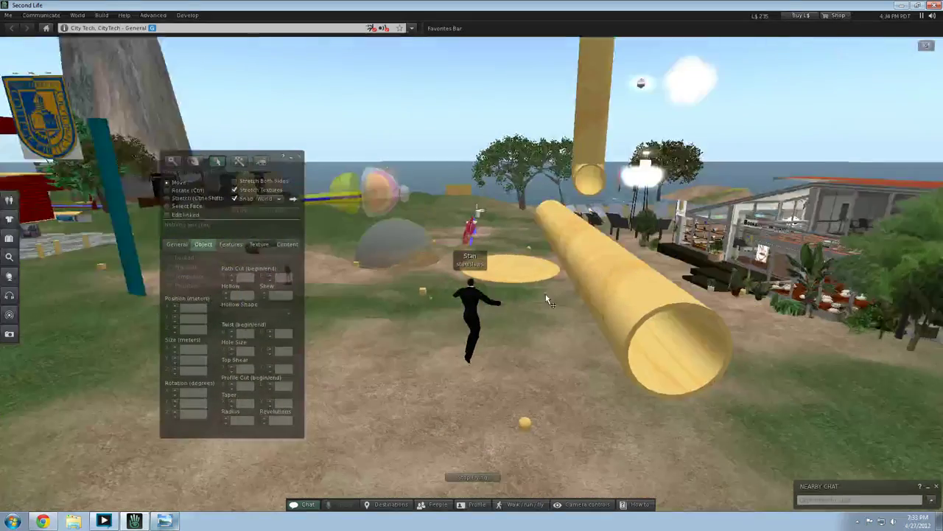
key(Left)
key(Page_Down)
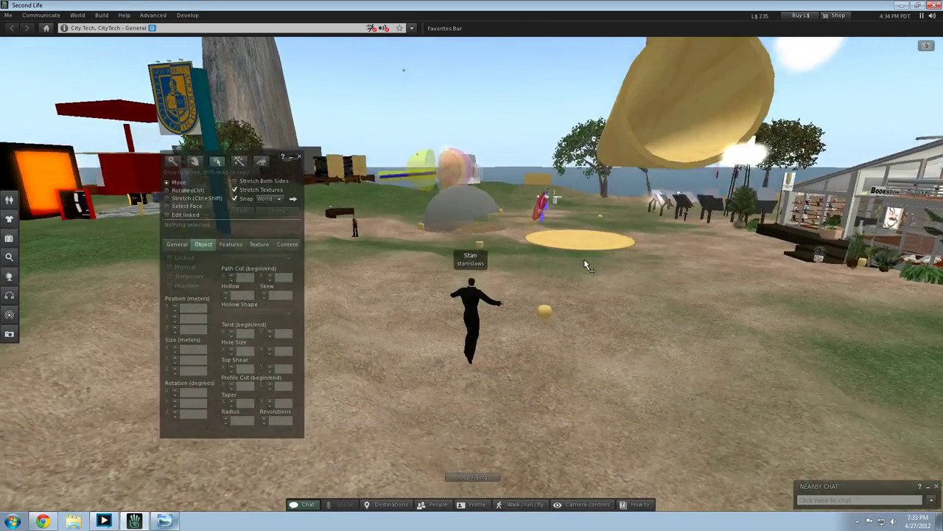
key(Right)
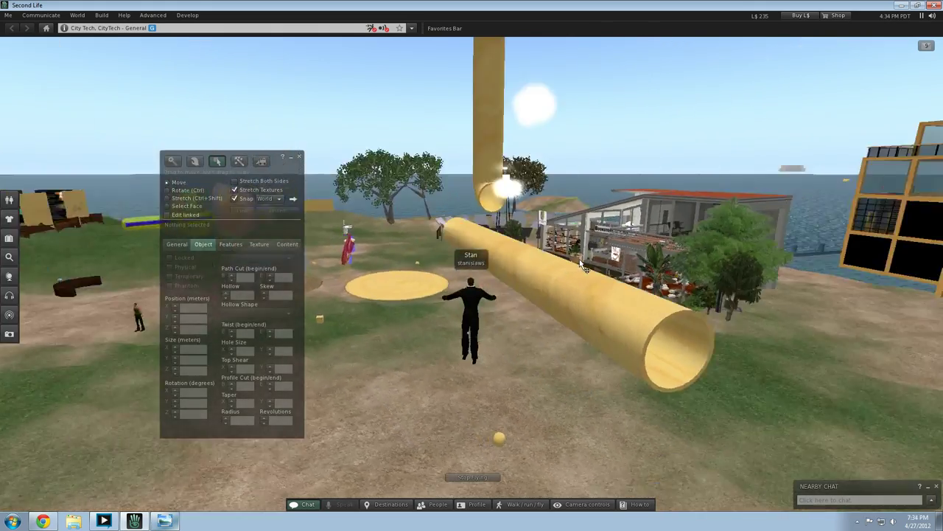
key(Left)
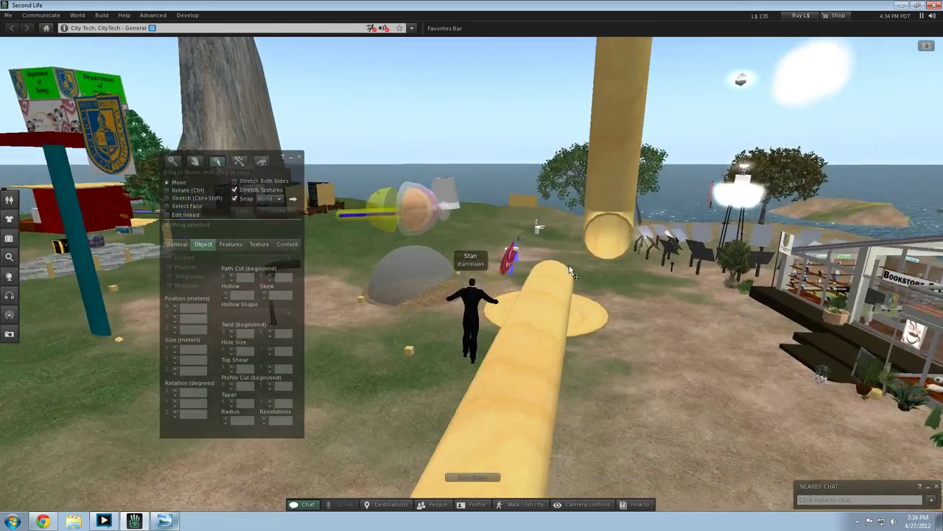
key(Page_Down)
key(Page_Up)
click(536, 390)
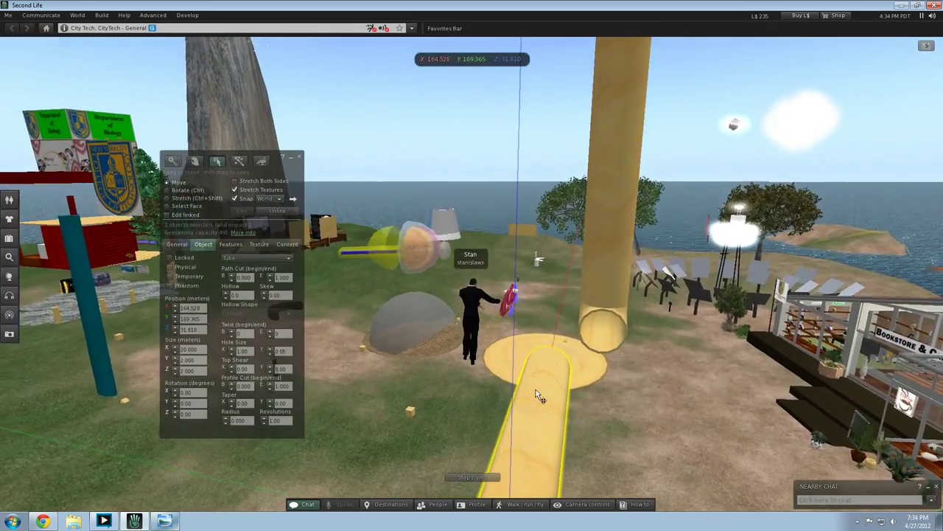
key(Right)
drag(451, 432, 459, 379)
Step: Align the horizontal tube with the bend's open end at about X 165.445, Y 171.634 and Z 34.108, and deselect it
key(Right)
key(Left)
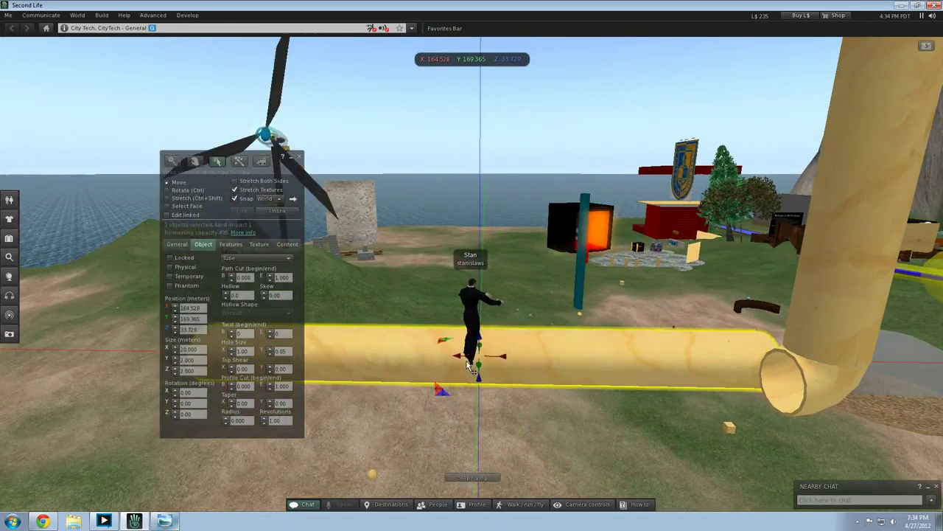
mouse_move(454, 357)
mouse_down()
mouse_move(434, 359)
mouse_move(460, 404)
mouse_move(452, 362)
mouse_up()
drag(451, 395, 448, 390)
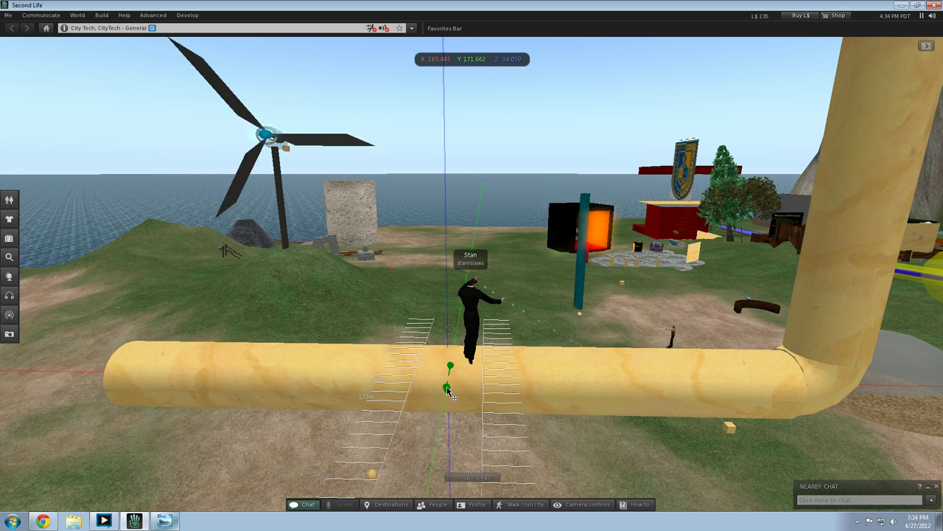
drag(448, 391, 447, 362)
click(519, 432)
Step: Nudge the horizontal tube along the X axis to about 165.356 so it meets the bend, and deselect it
key(Page_Down)
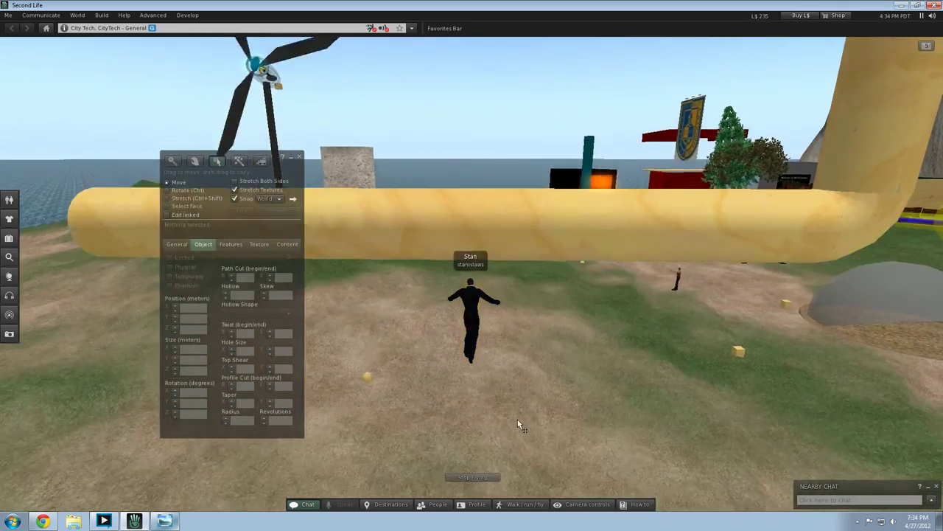
key(Up)
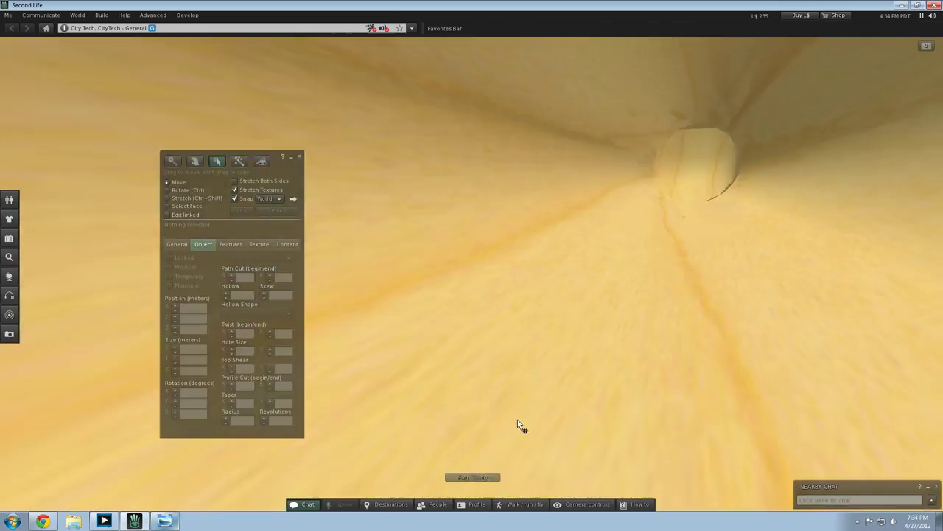
key(Right)
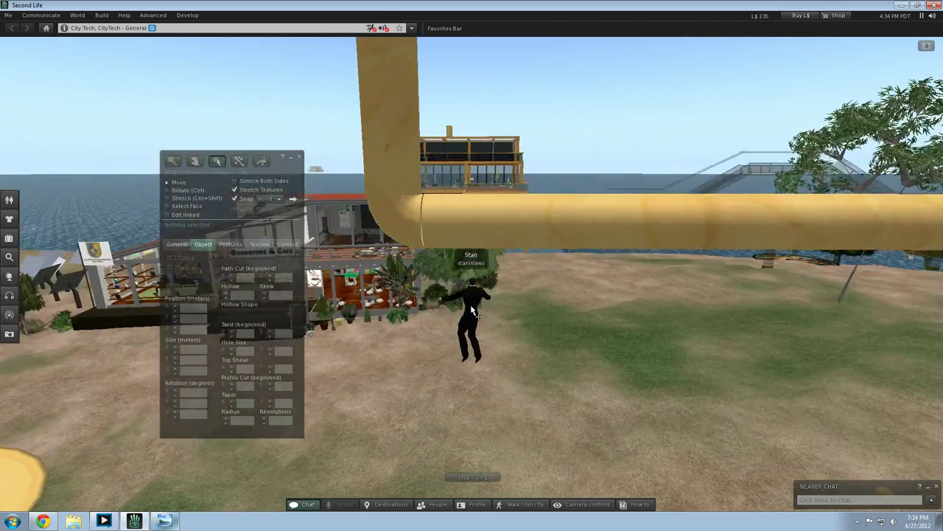
click(488, 235)
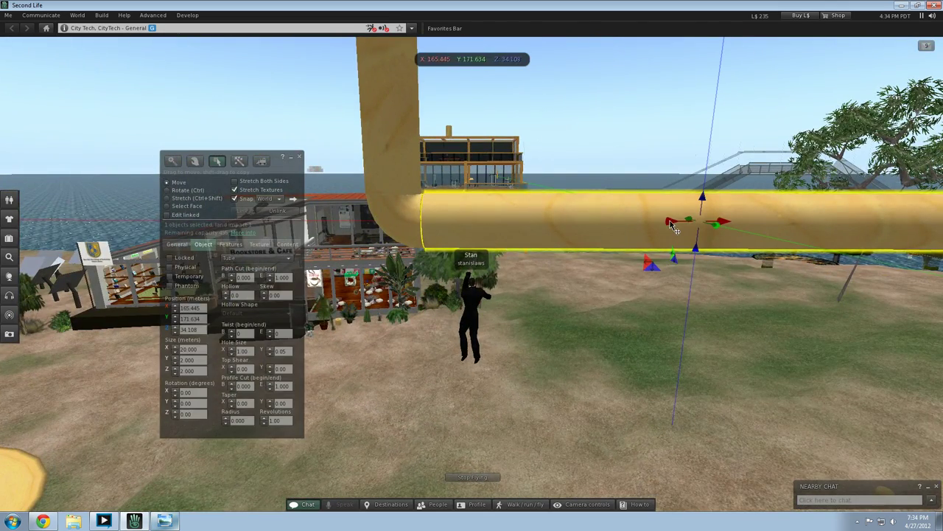
drag(672, 226, 673, 227)
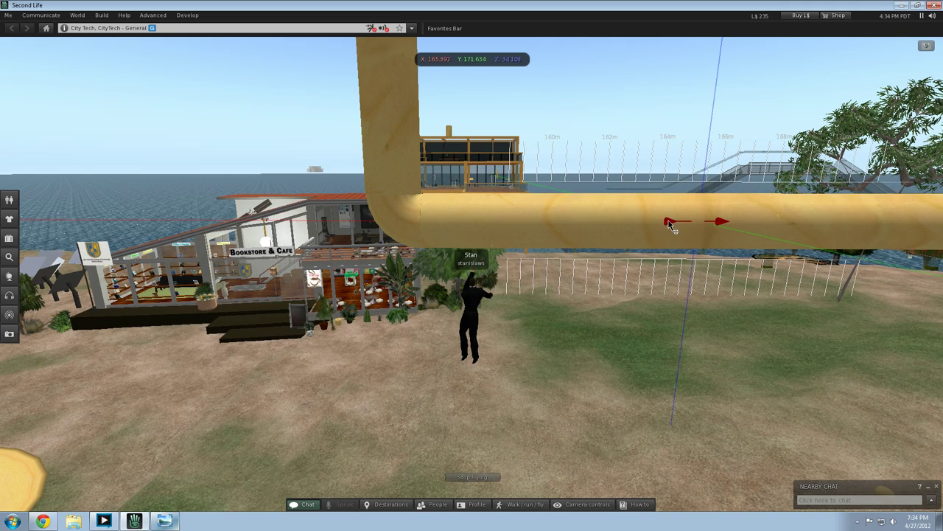
drag(667, 221, 667, 222)
click(641, 334)
Step: Lower the horizontal tube slightly to a Z position of about 34.020, and deselect it
key(Right)
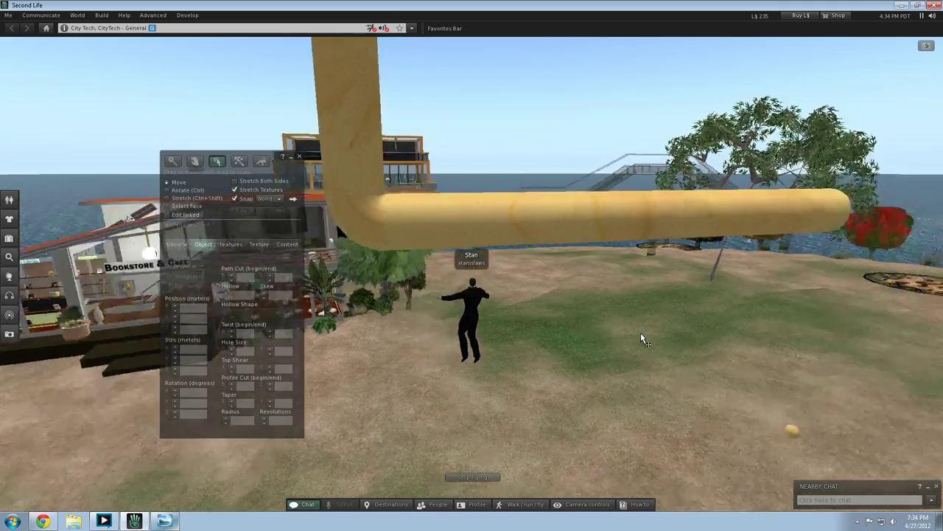
key(Left)
click(601, 236)
click(589, 224)
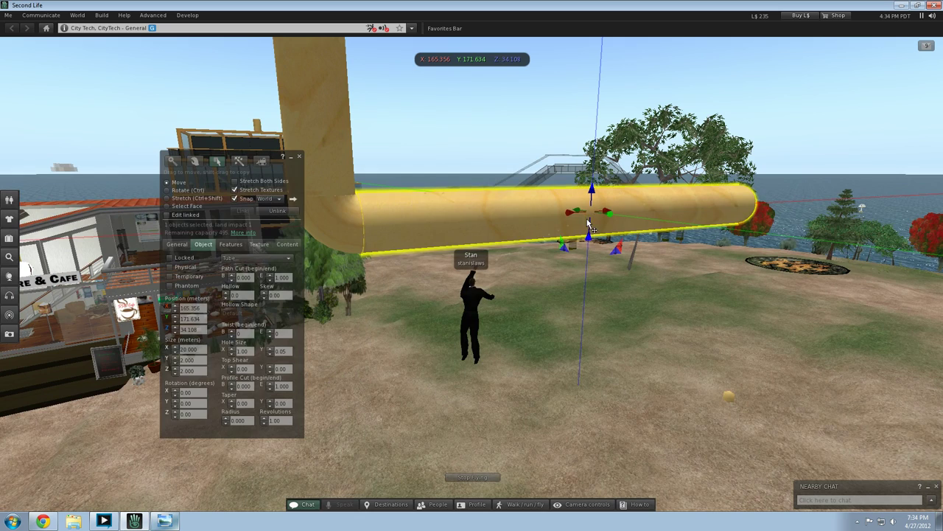
drag(593, 242, 588, 240)
click(511, 230)
click(496, 340)
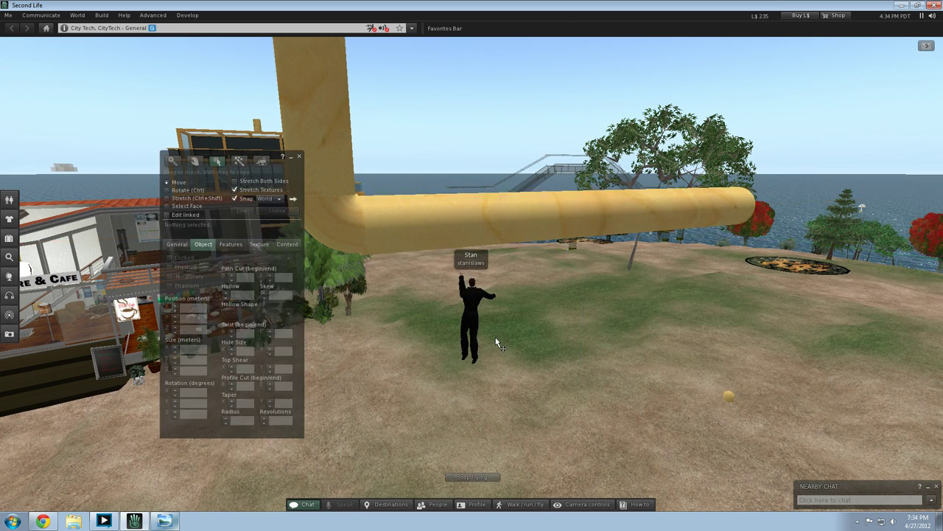
Step: Raise the horizontal tube to a Z position of about 34.095 to line up with the bend, and deselect it
key(Left)
click(491, 214)
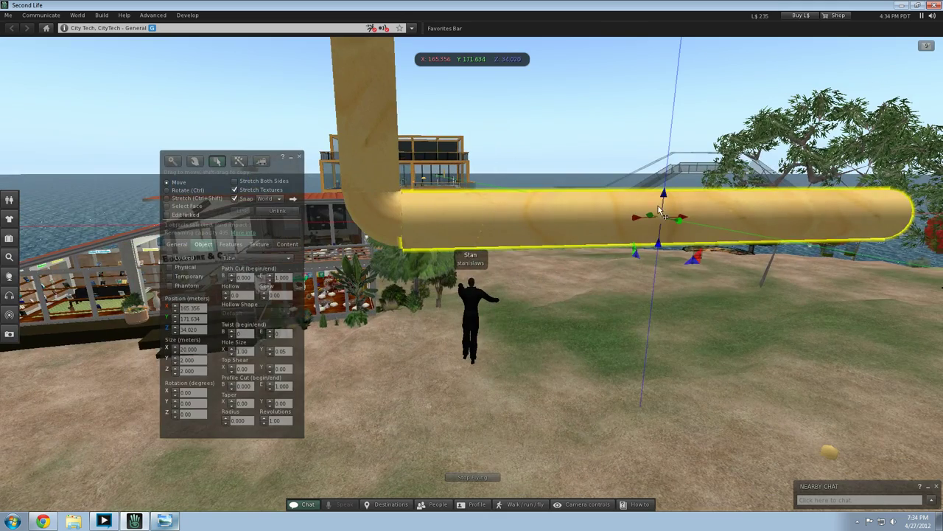
drag(665, 205, 664, 195)
click(570, 305)
Step: Link the horizontal tube with the assembly of the bend and vertical pipe, and deselect the linked object
key(Left)
key(Left)
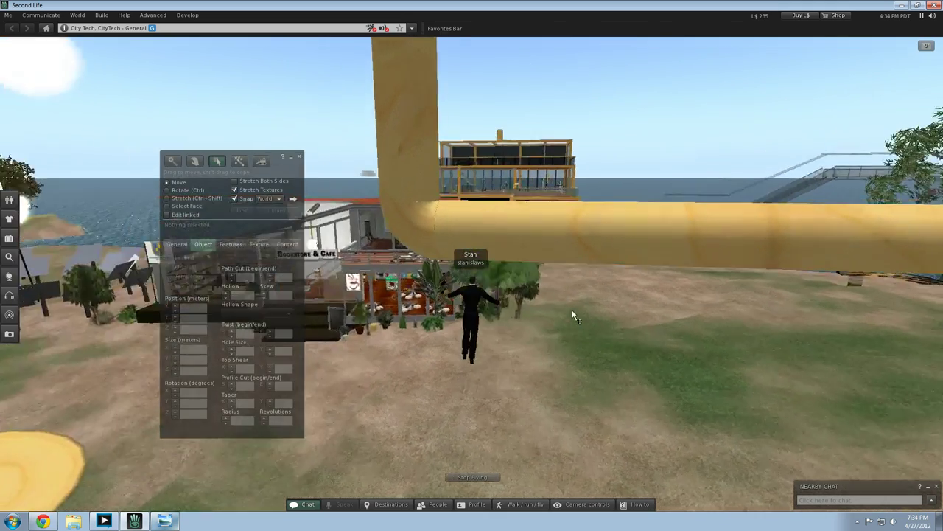
key(Left)
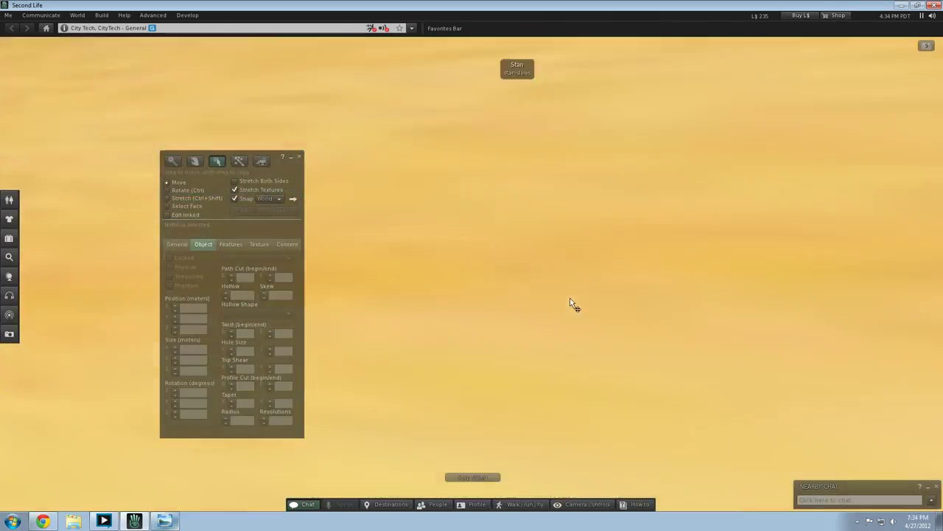
key(Left)
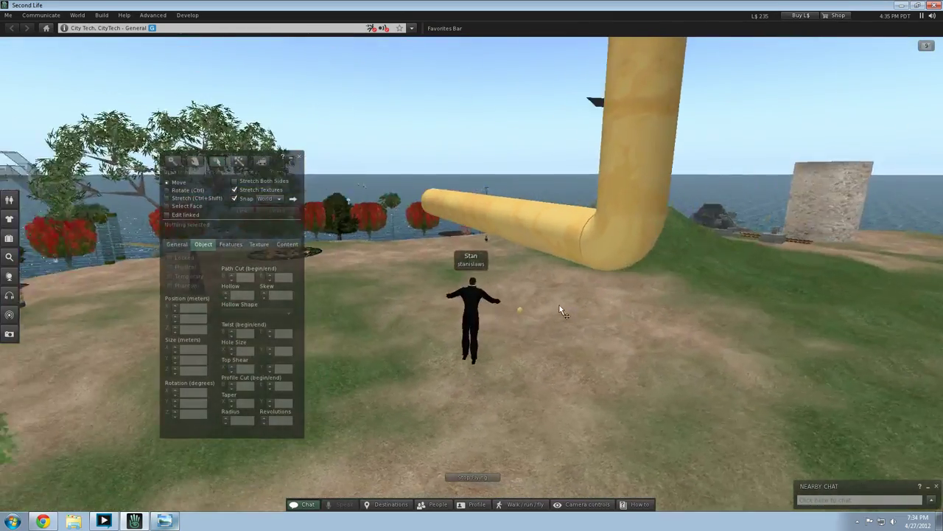
key(Left)
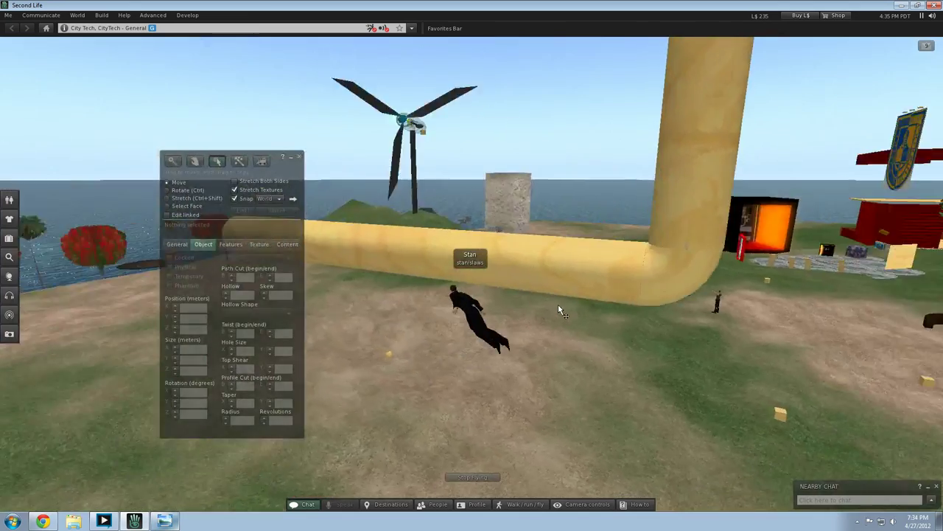
key(Left)
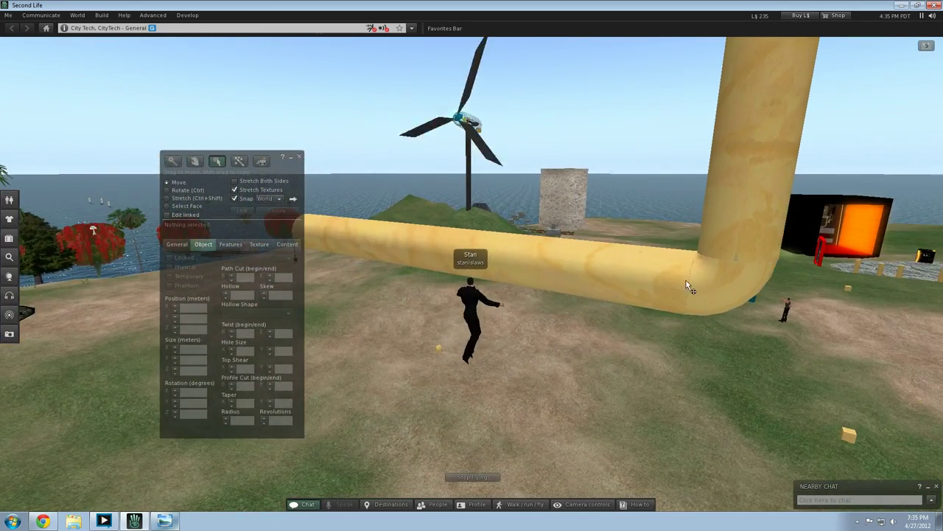
click(697, 293)
shift+click(657, 294)
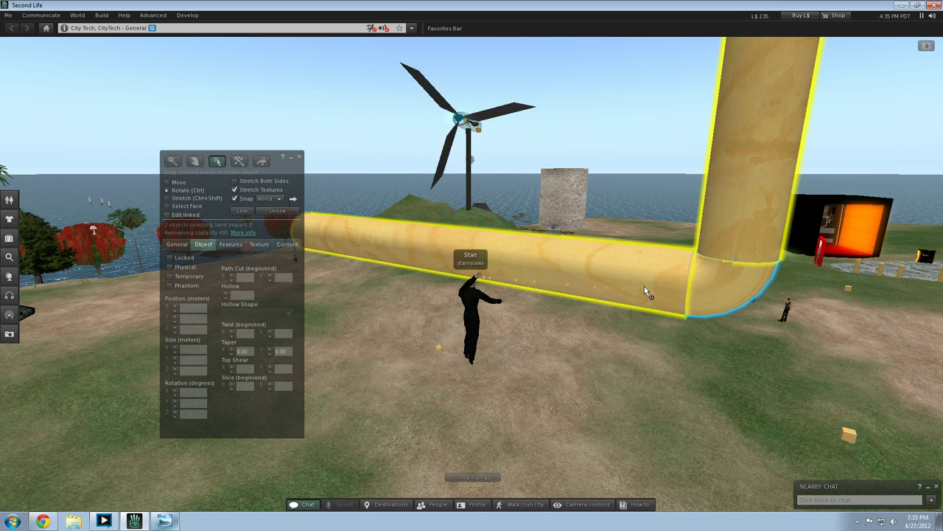
click(644, 286)
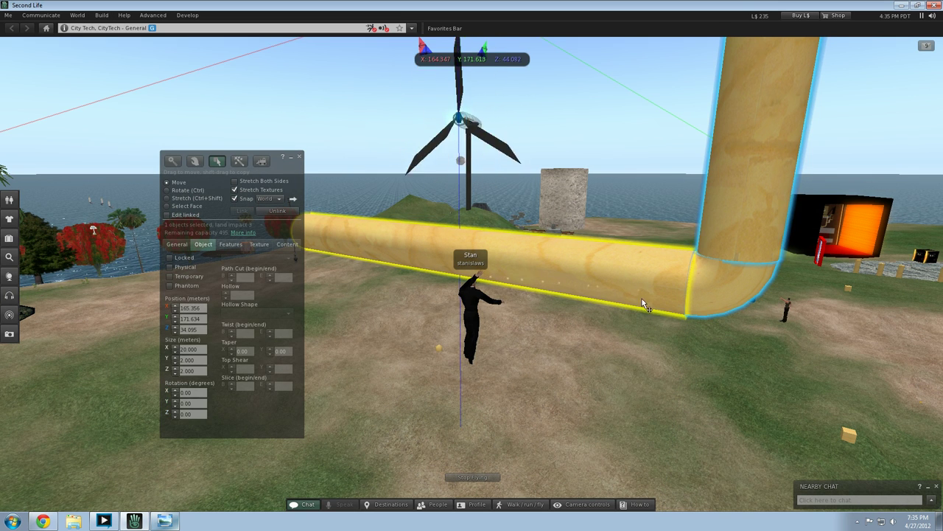
click(591, 381)
Step: Examine the linked pipe from several sides, compare it with the hydrafrack picture in Windows Photo Viewer, and return to Second Life
key(Right)
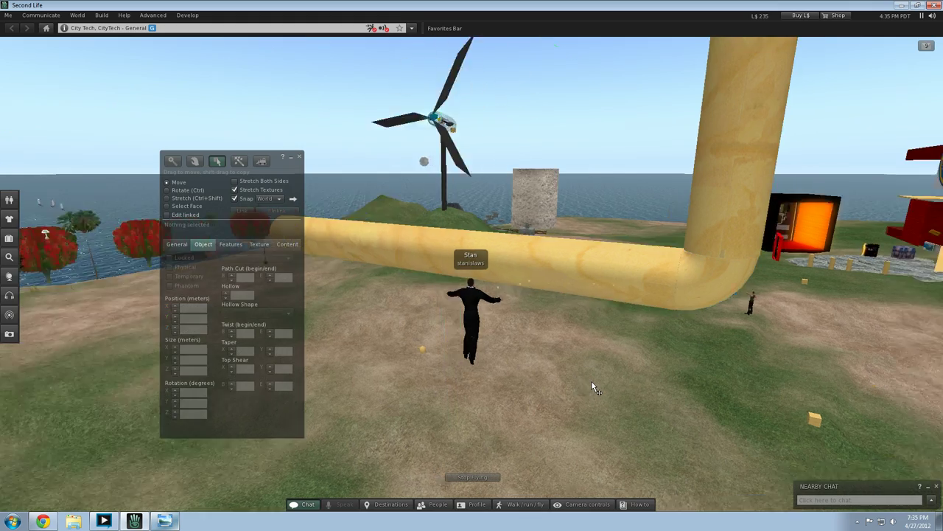
key(Page_Up)
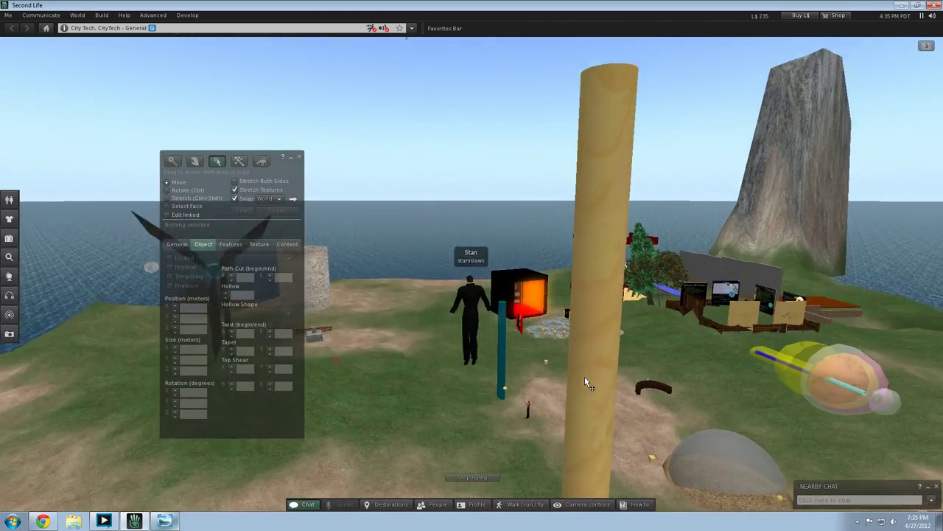
key(Page_Down)
key(Left)
key(Up)
key(Right)
key(Right)
key(Down)
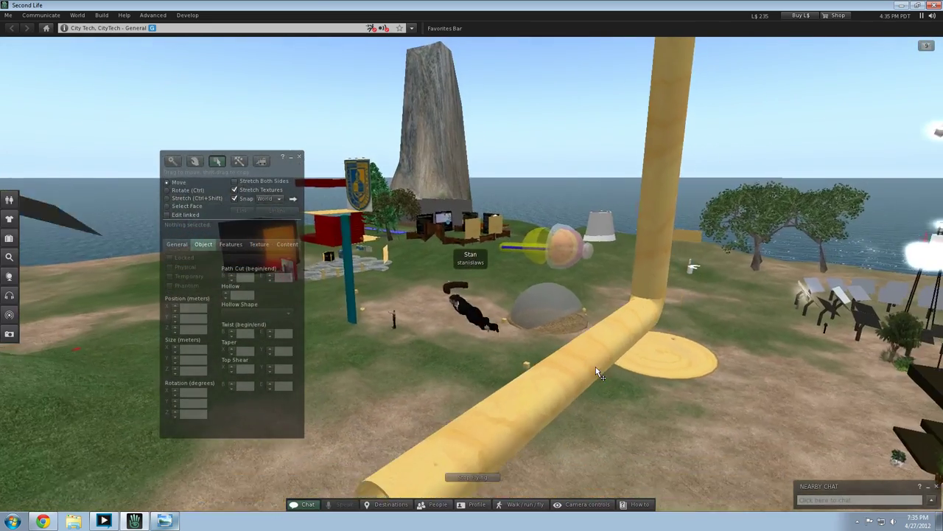
key(Right)
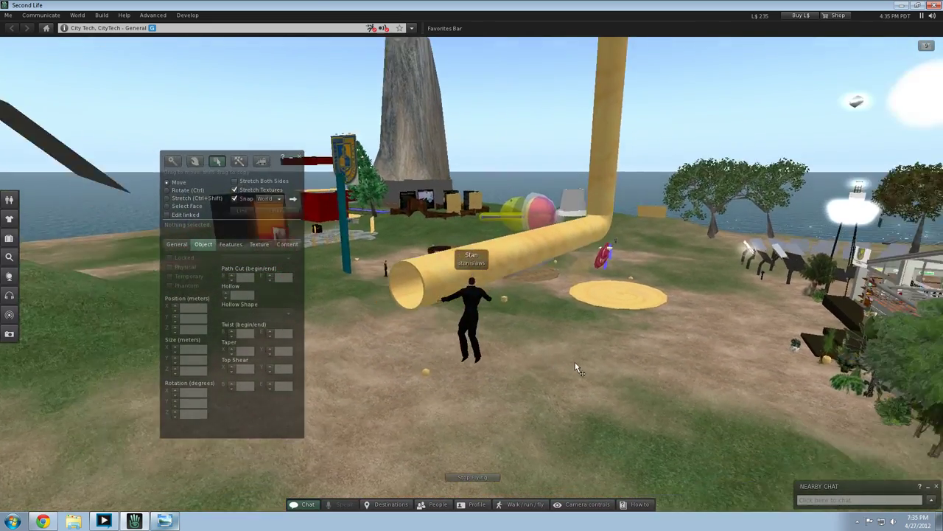
click(165, 521)
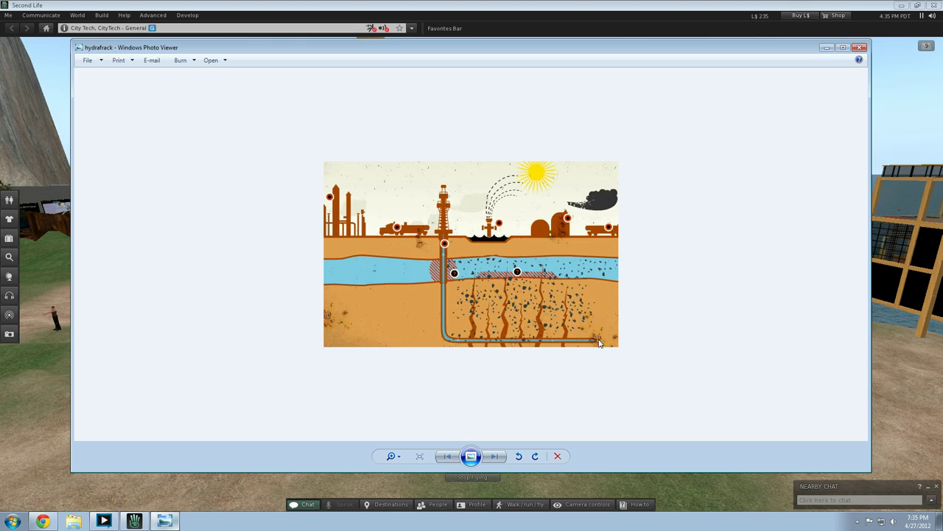
click(62, 347)
Step: Inspect the whole L-shaped pipe from its side, from farther back and from above
key(Left)
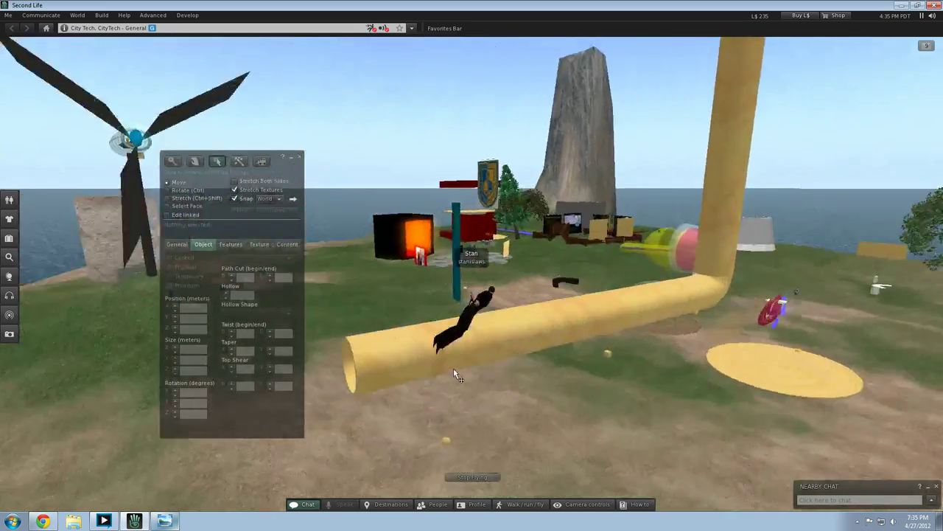
key(Page_Down)
key(Down)
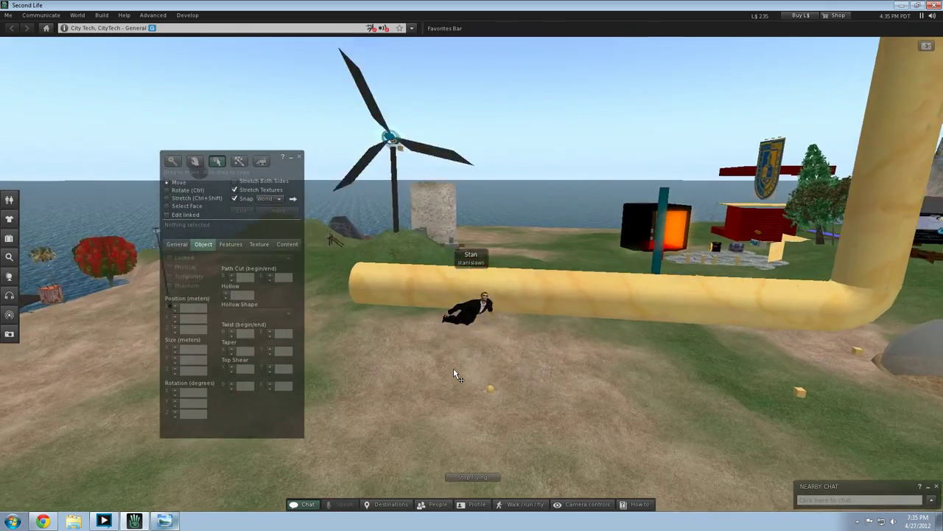
key(Page_Up)
key(Down)
key(Page_Down)
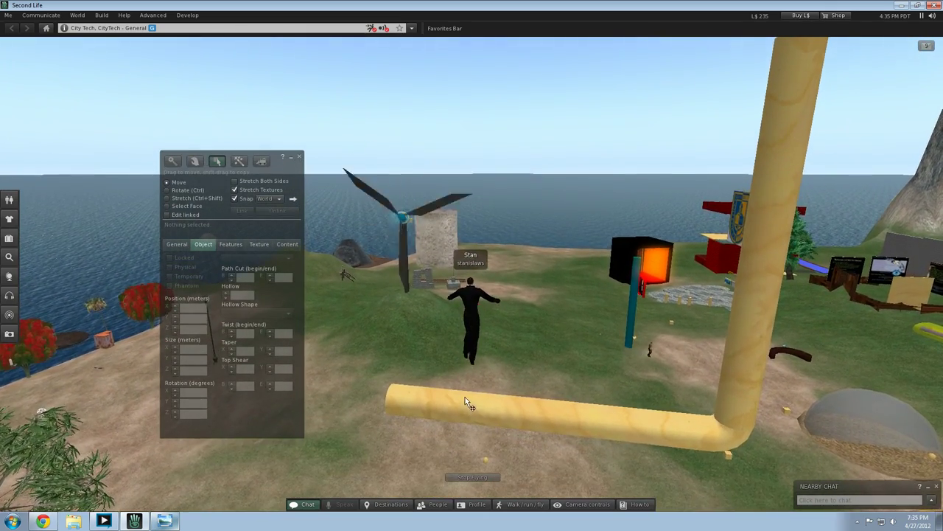
key(Page_Down)
key(Page_Up)
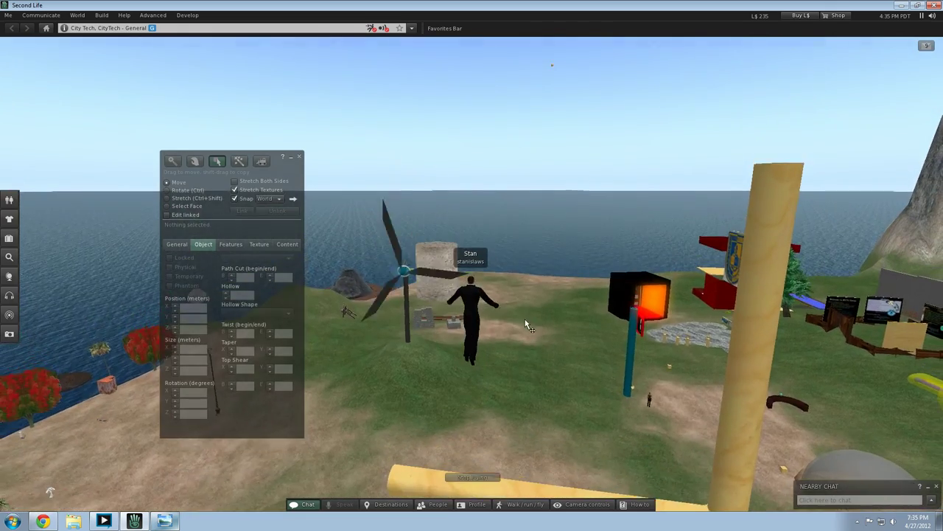
Step: Create a sphere on the open ground beyond the free end of the horizontal tube
key(Page_Down)
key(Left)
key(Page_Down)
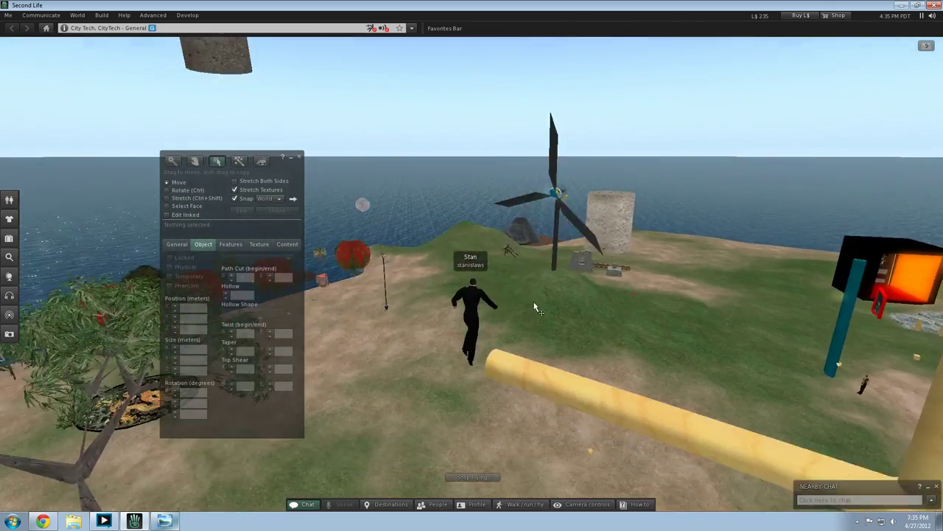
key(Right)
key(Up)
key(Left)
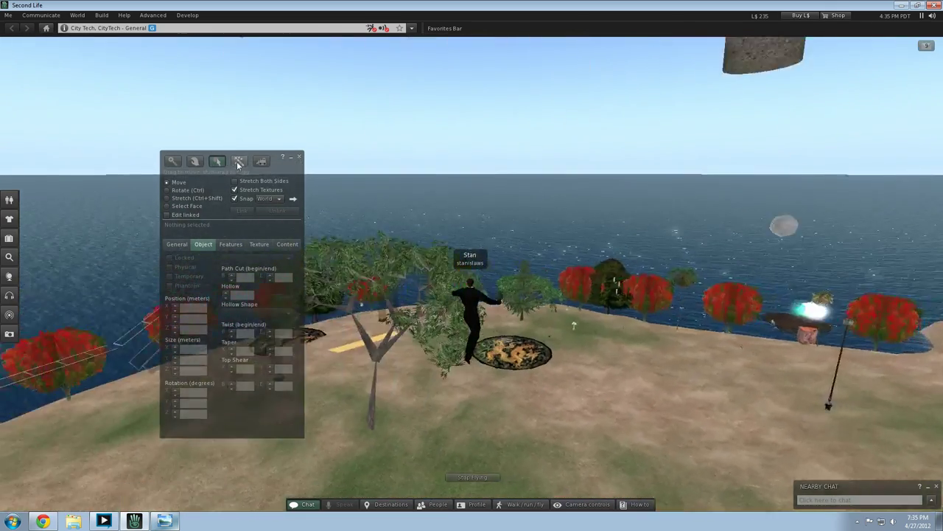
click(238, 161)
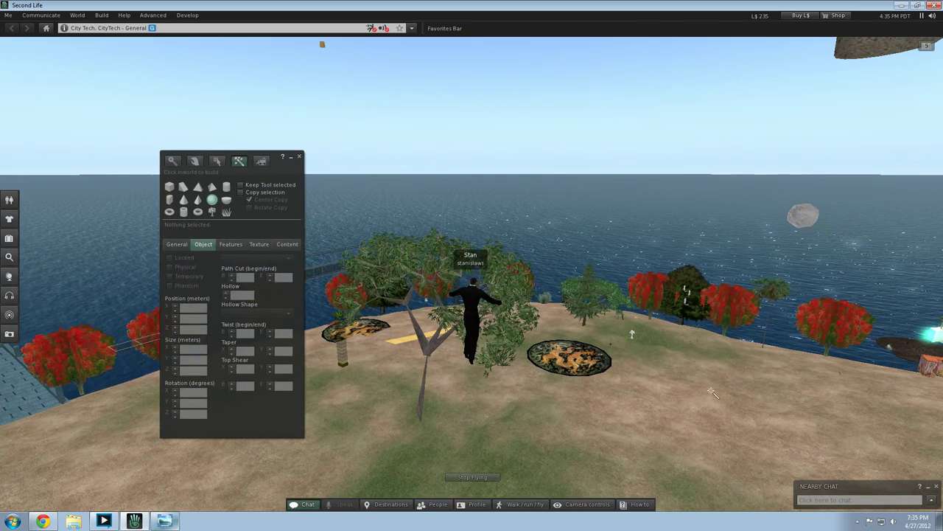
click(595, 469)
key(Right)
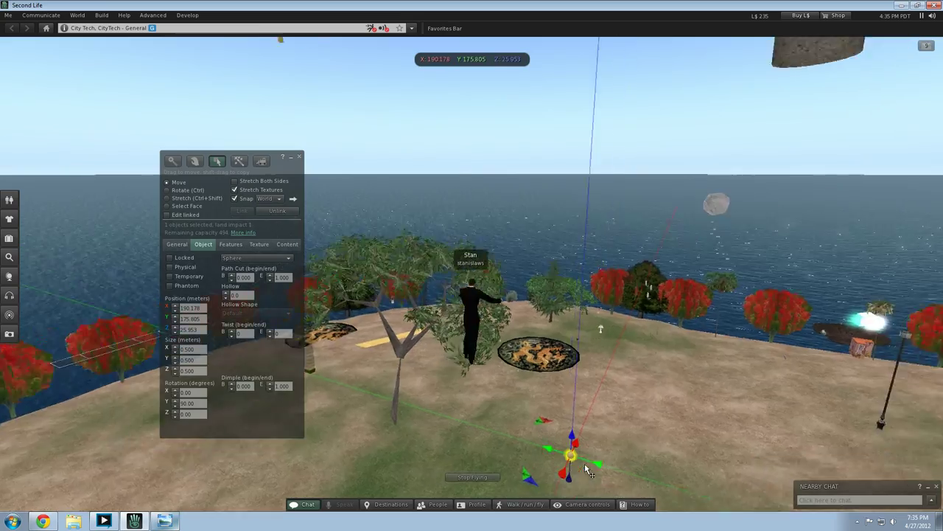
Step: Move the new sphere closer to the open end of the horizontal tube and deselect it
key(Left)
key(Up)
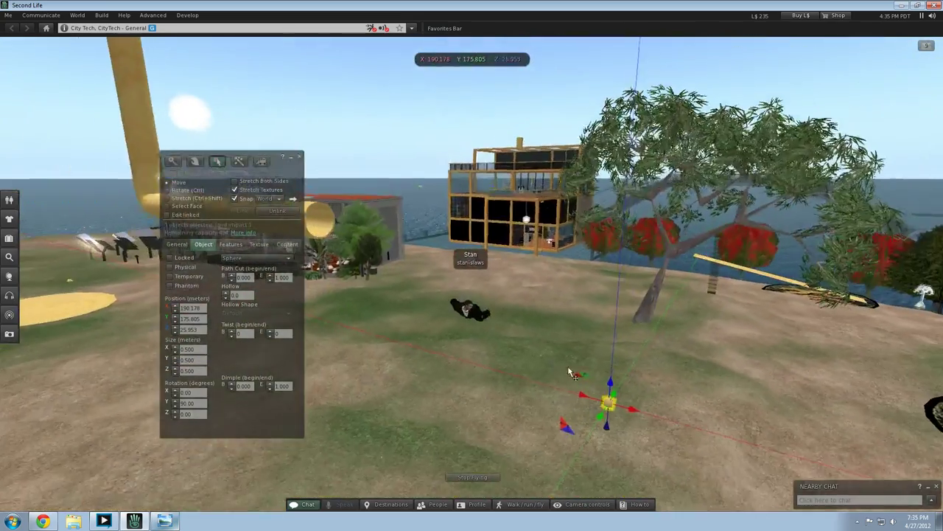
drag(596, 368, 402, 219)
click(503, 290)
key(Left)
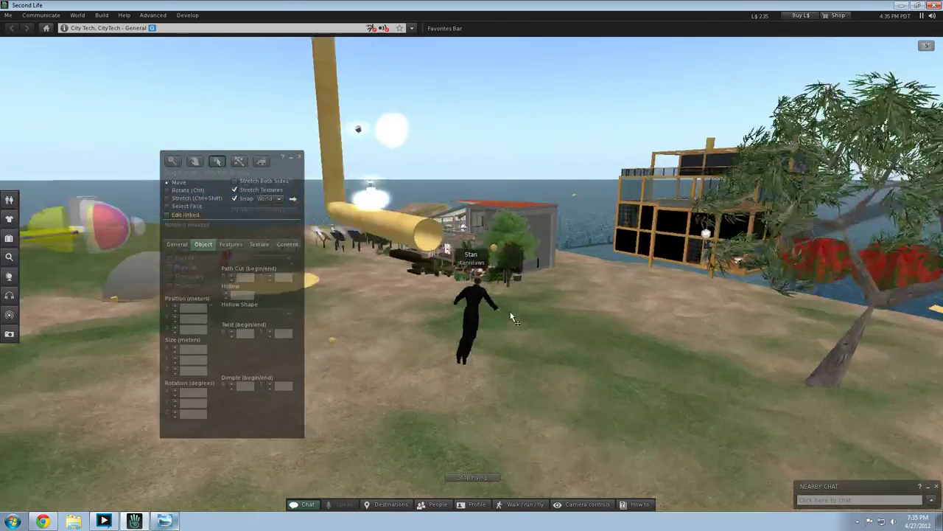
Step: Place the small sphere at the tube's open end, at about X 176.028, Y 171.226, Z 33.768
key(Up)
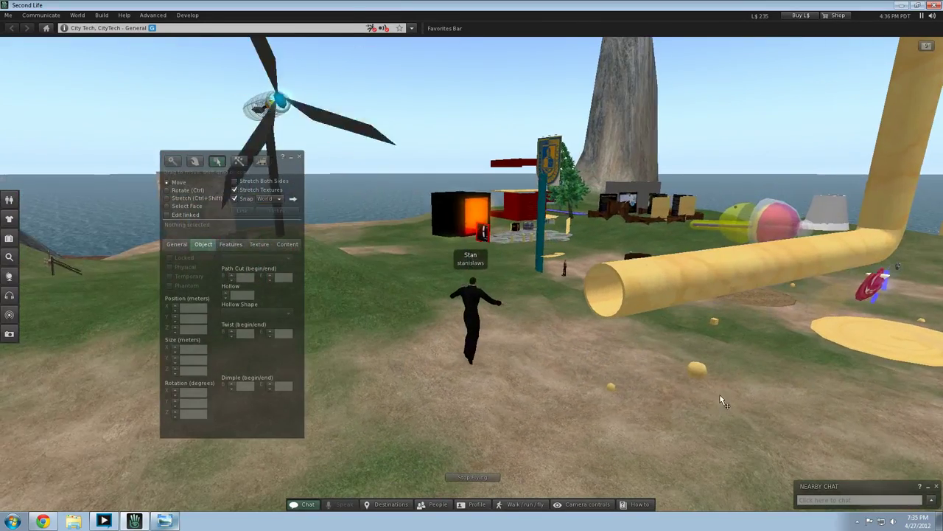
click(680, 367)
drag(677, 364, 577, 276)
click(582, 322)
click(580, 318)
click(576, 274)
click(589, 296)
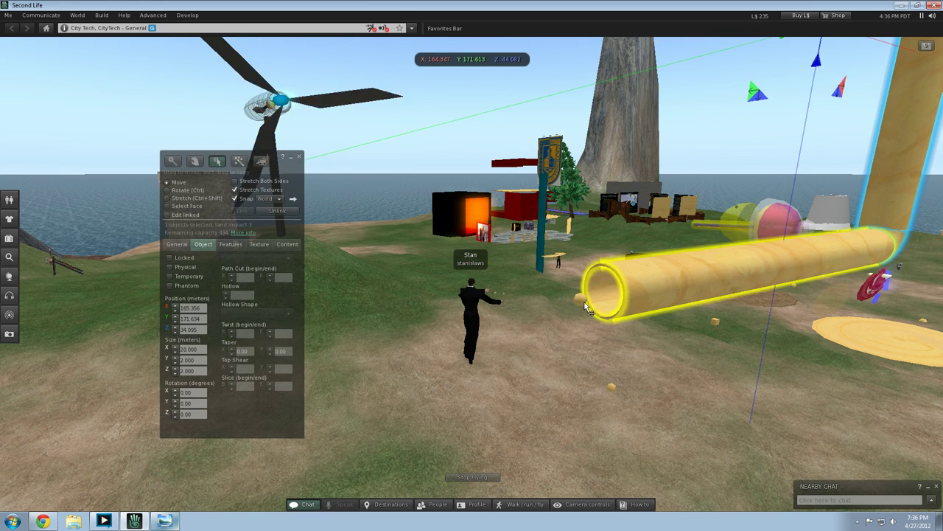
Step: Set the sphere's X, Y and Z sizes to 2 m each and deselect it
click(581, 299)
click(204, 359)
text(2)
key(Return)
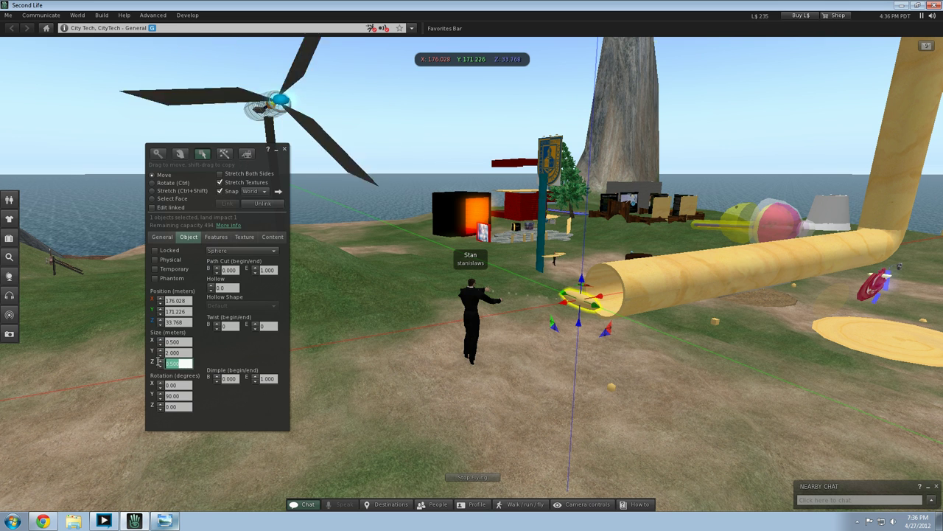
click(373, 400)
click(579, 299)
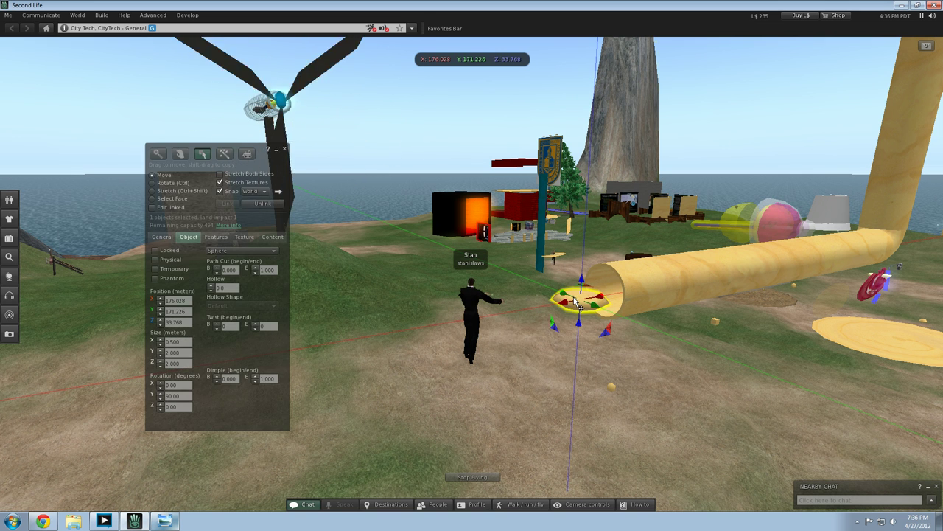
click(546, 392)
key(Left)
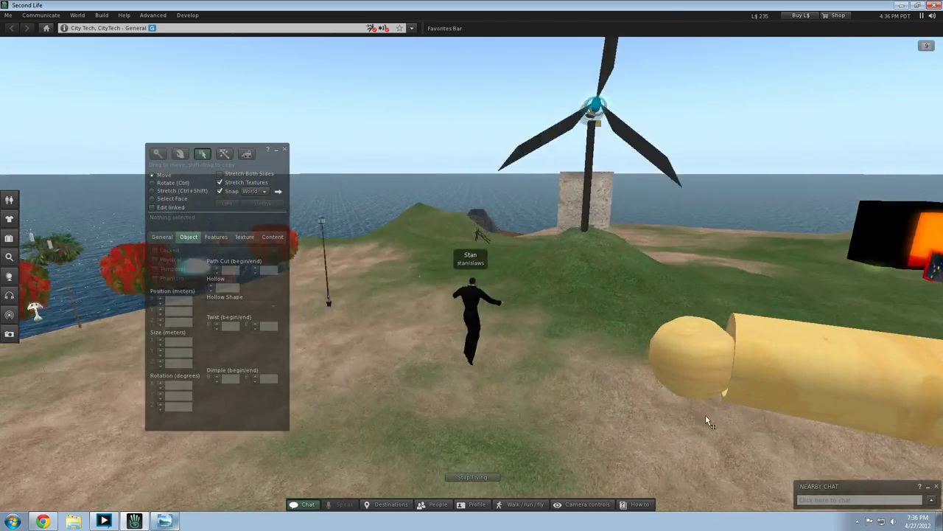
Step: Shift the sphere in line with the tube's open end, to about Y 171.603 and Z 34.243, and deselect it
click(700, 395)
drag(698, 343, 696, 333)
key(Left)
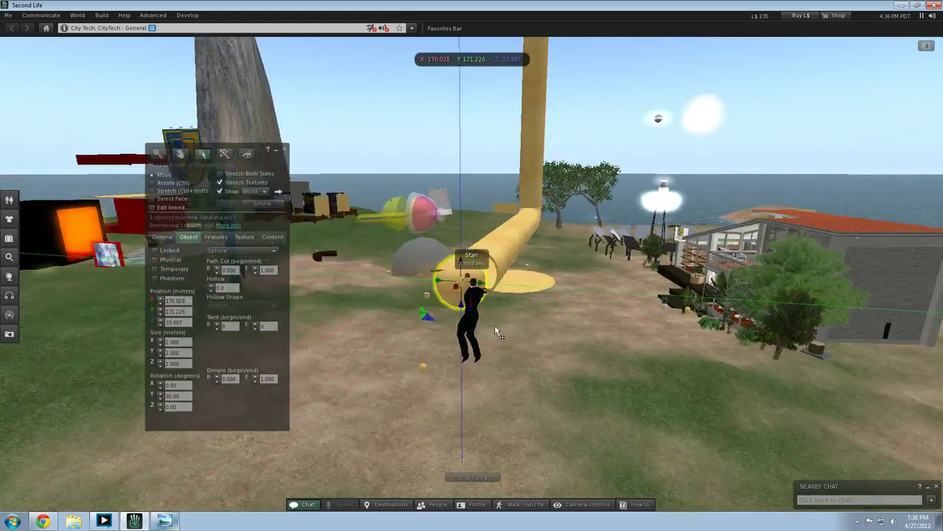
key(Right)
drag(422, 290, 407, 257)
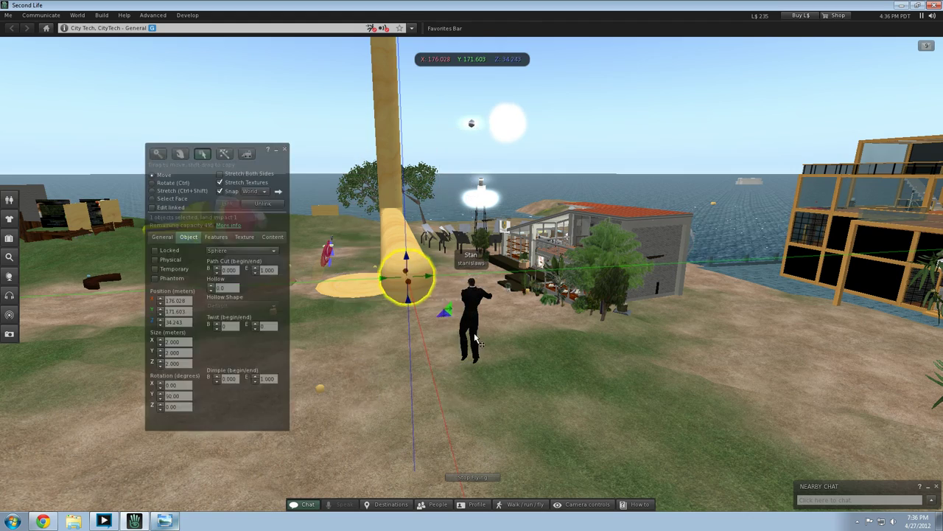
click(475, 334)
Step: Set the hollow of the sphere at the tube's end to 90
key(Left)
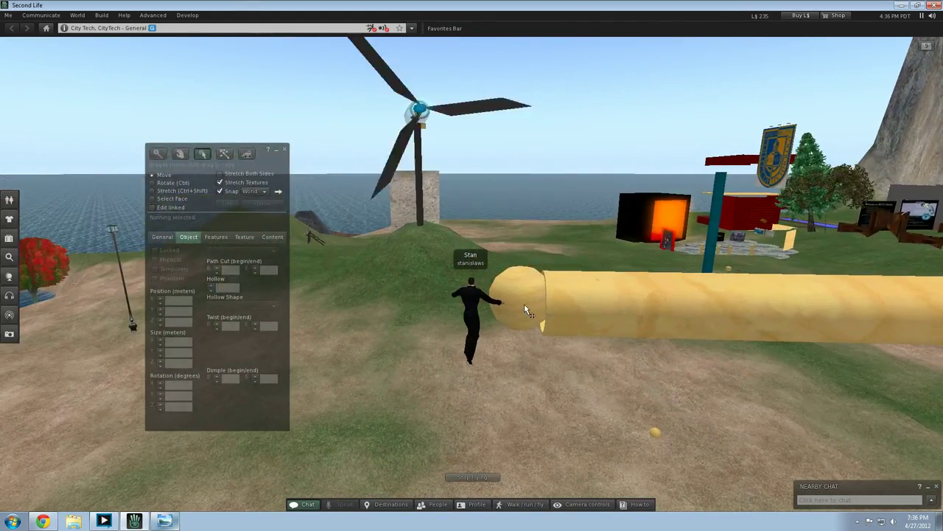
click(519, 301)
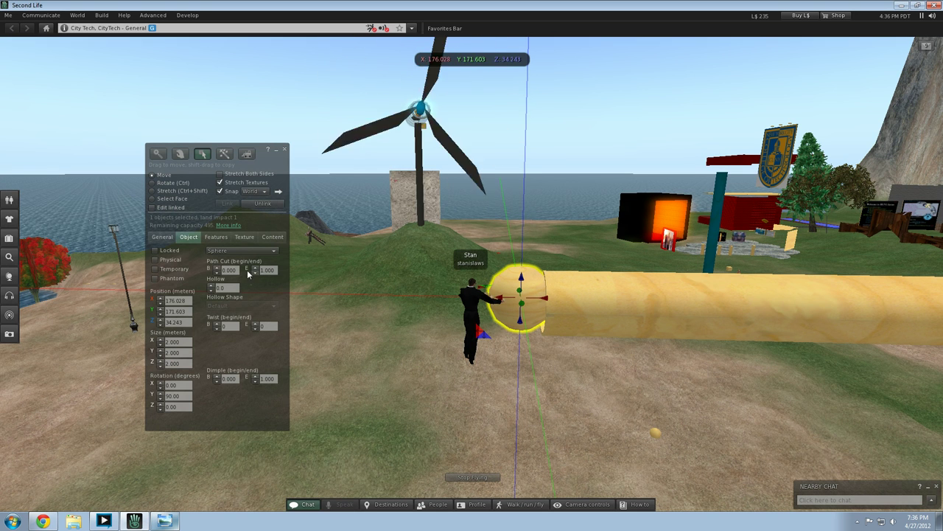
click(212, 285)
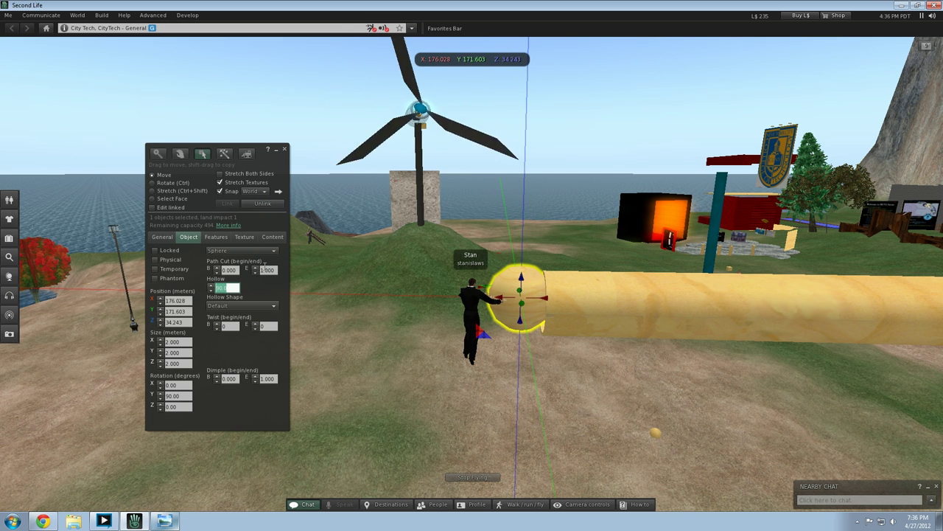
Step: Cut the hollow sphere to a hemisphere by setting its path cut end to 0.5, and deselect it
click(254, 272)
click(255, 272)
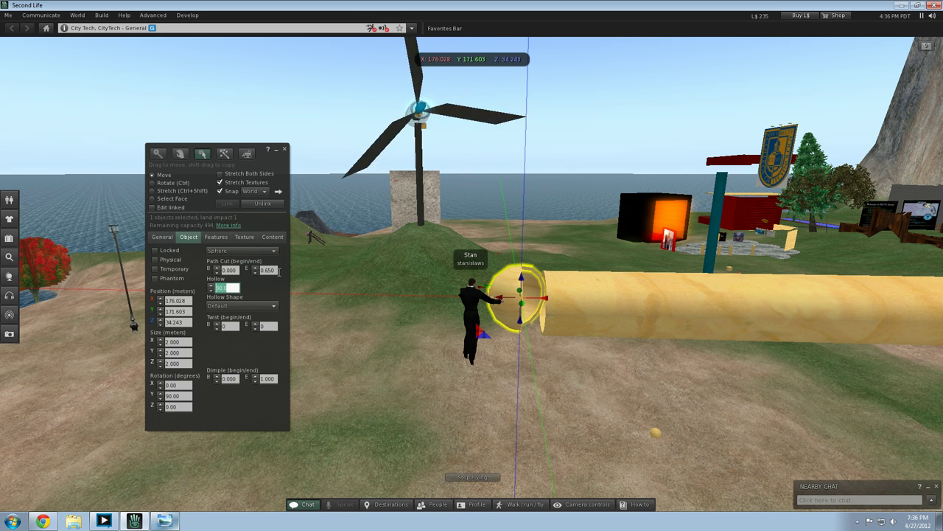
text(1)
key(Return)
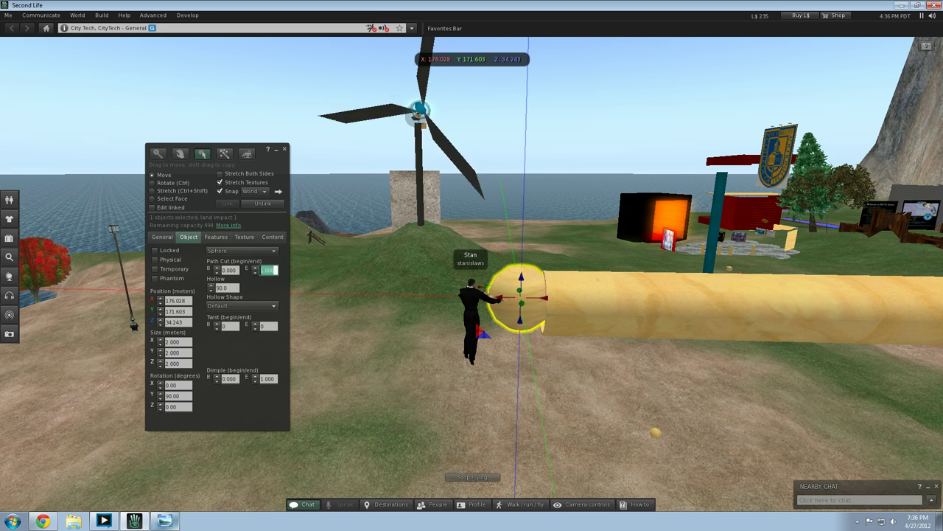
key(BackSpace)
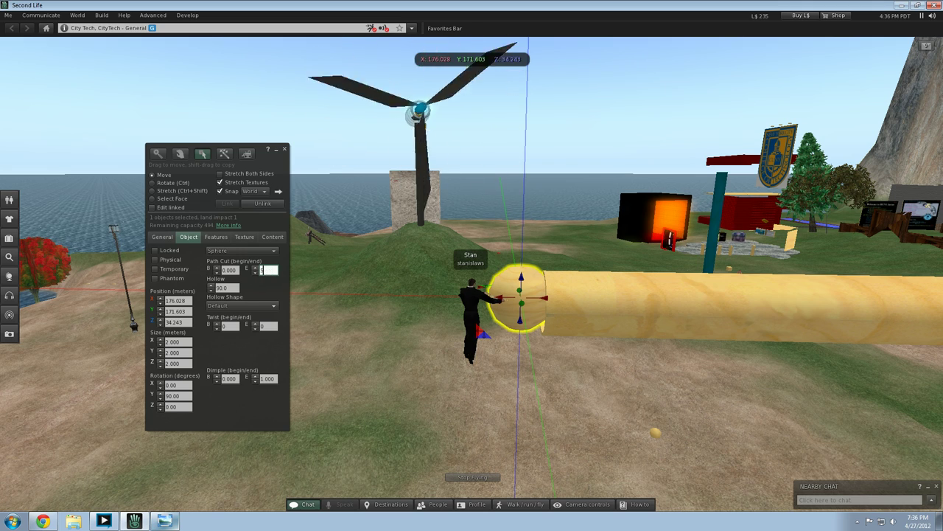
key(Return)
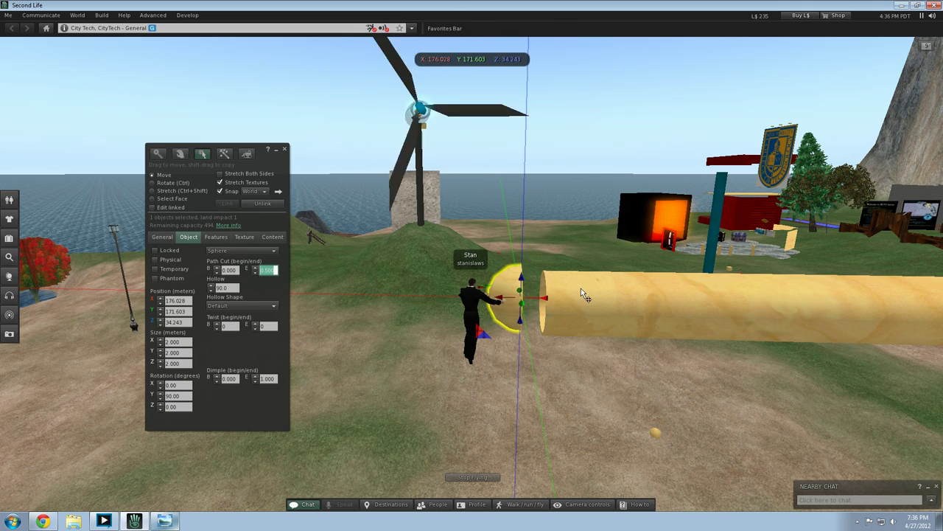
click(540, 369)
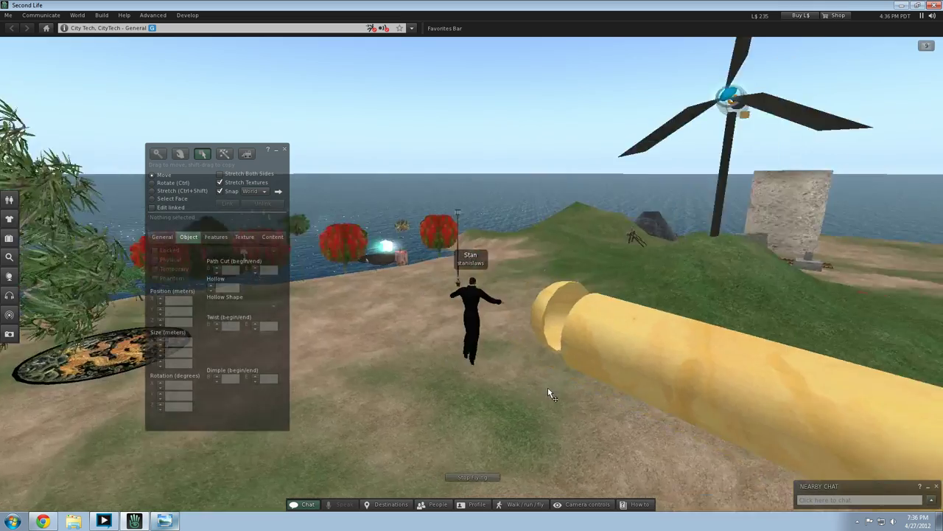
Step: Move the hollow hemisphere against the tube's open end as a cap, at about X 175.372 and Z 34.124
key(Right)
key(Up)
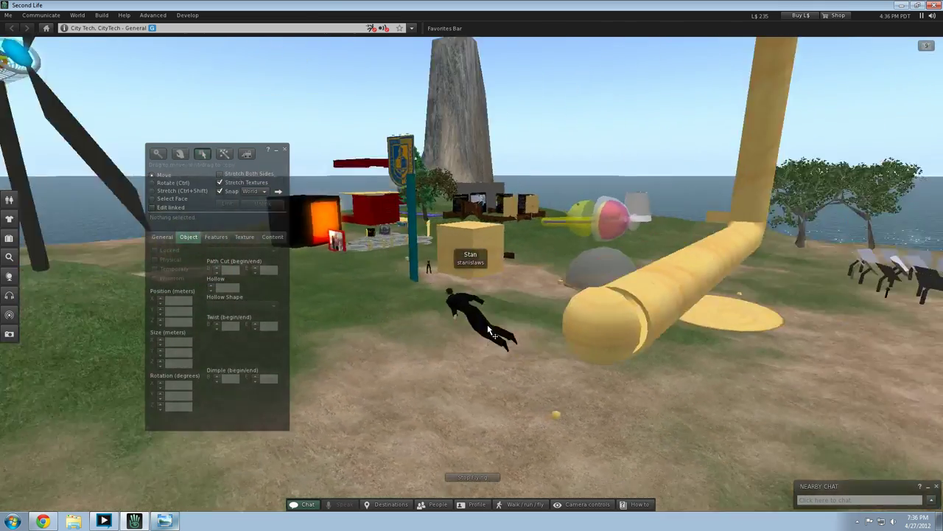
click(573, 302)
drag(572, 315, 565, 313)
click(567, 361)
key(Right)
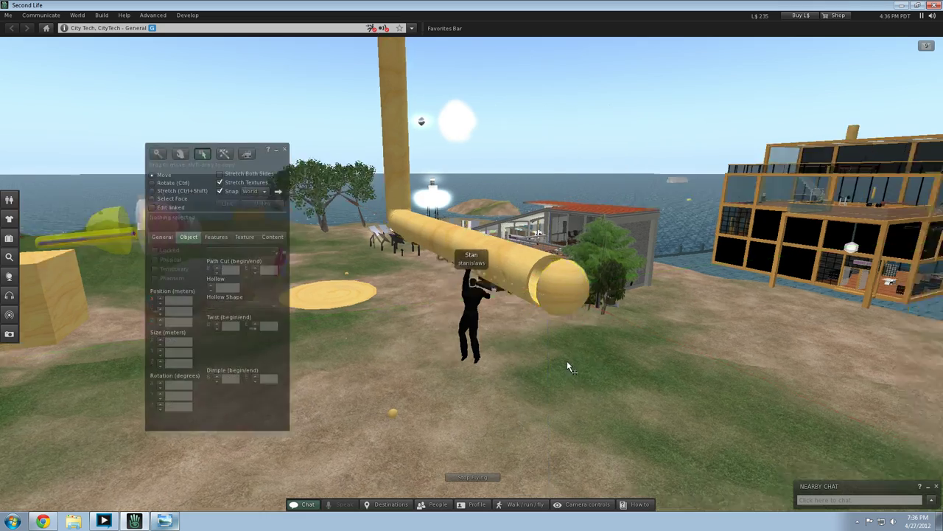
click(406, 301)
drag(407, 300, 365, 294)
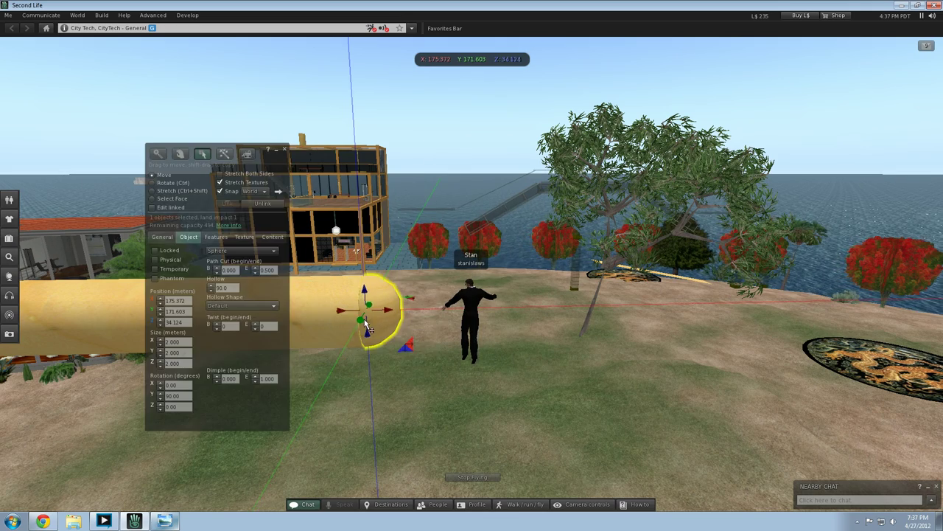
key(Left)
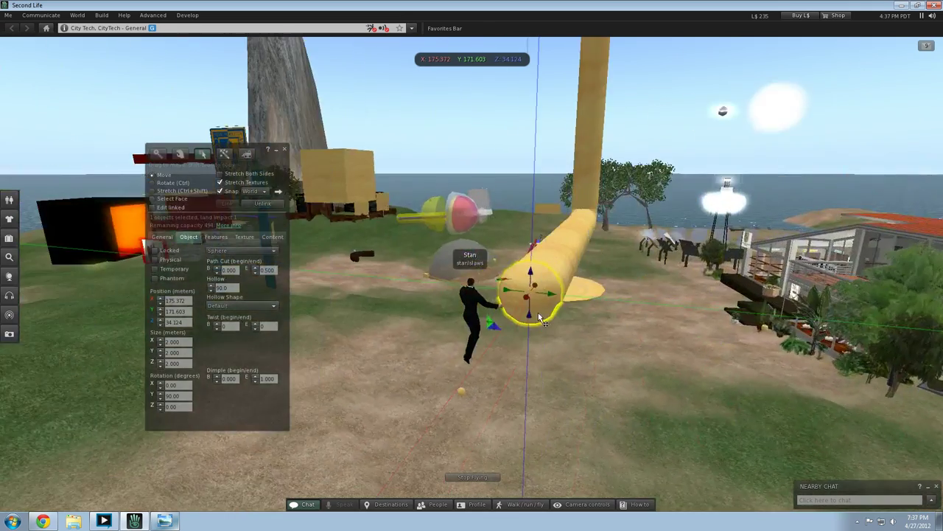
Step: Nudge the hemispherical cap sideways to line it up with the end of the tube, and deselect it
alt+drag(539, 319, 546, 354)
key(Delete)
click(562, 341)
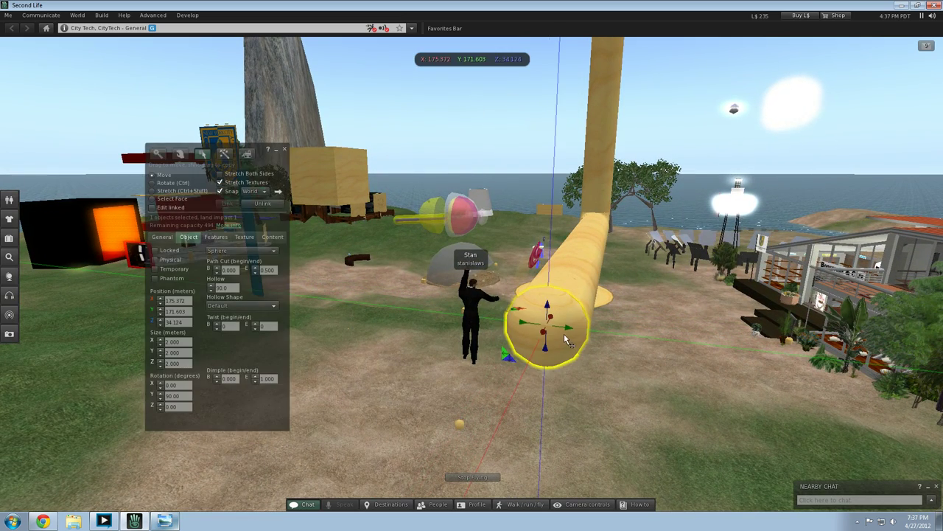
drag(574, 334, 570, 330)
click(692, 392)
key(Left)
key(Left)
key(Right)
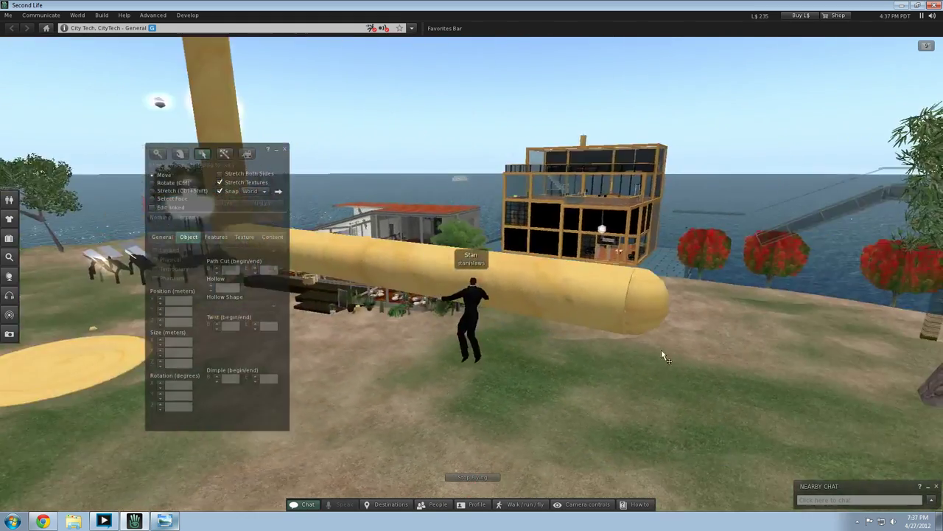
click(633, 322)
drag(626, 308, 625, 309)
click(644, 379)
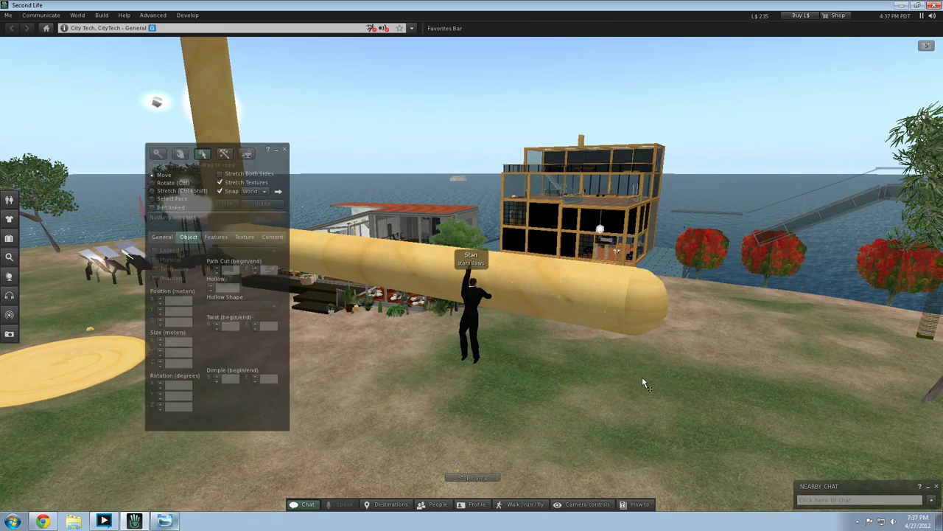
Step: Fine-tune the cap's Y position to about 171.639 so that it is centred on the tube, and deselect it
key(Left)
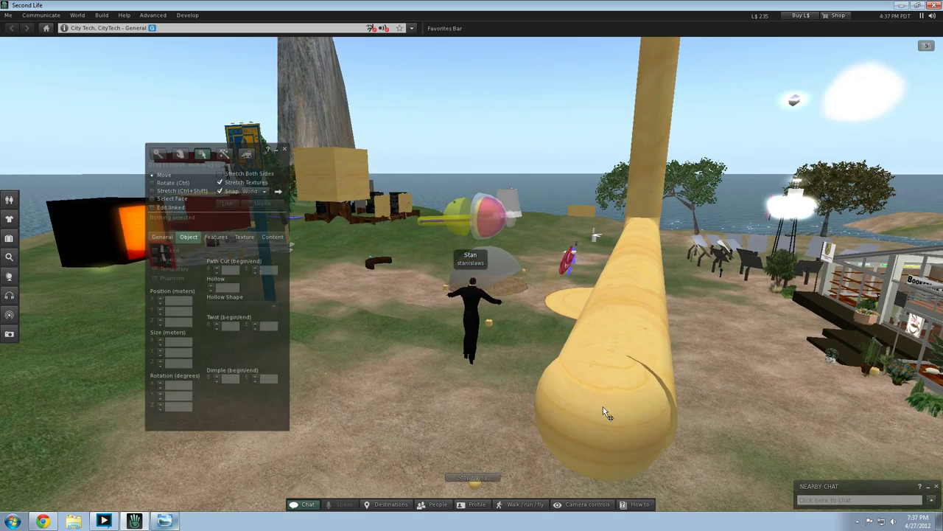
click(606, 409)
drag(622, 415, 623, 417)
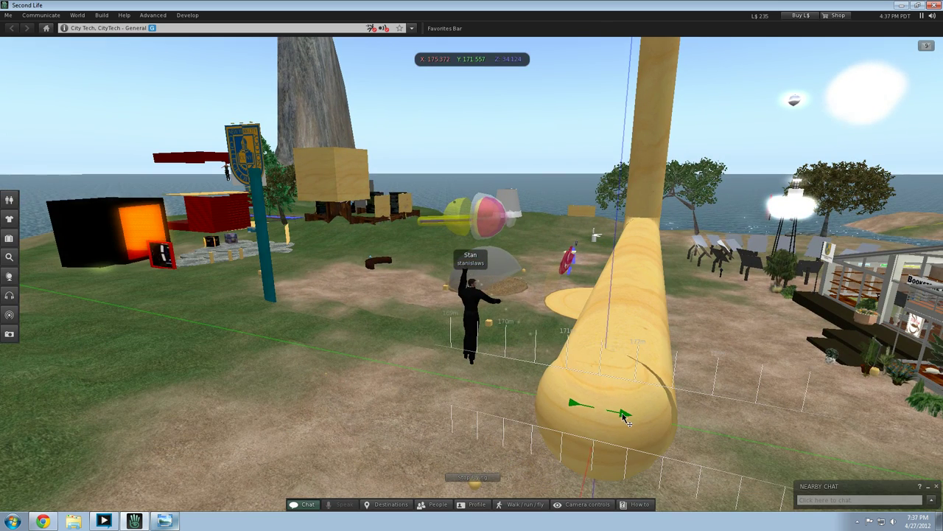
drag(628, 413, 627, 414)
click(802, 432)
key(Right)
key(Left)
key(Left)
Step: Lower the cap slightly to a Z position of about 34.104, deselect it, and check the joint from the side
click(675, 383)
drag(669, 395, 671, 398)
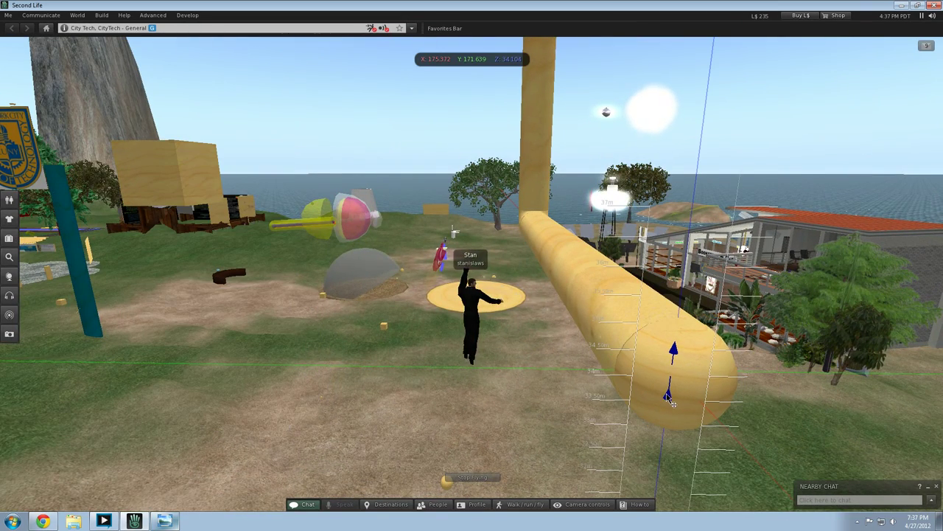
drag(666, 394, 666, 395)
click(451, 391)
key(Right)
key(Left)
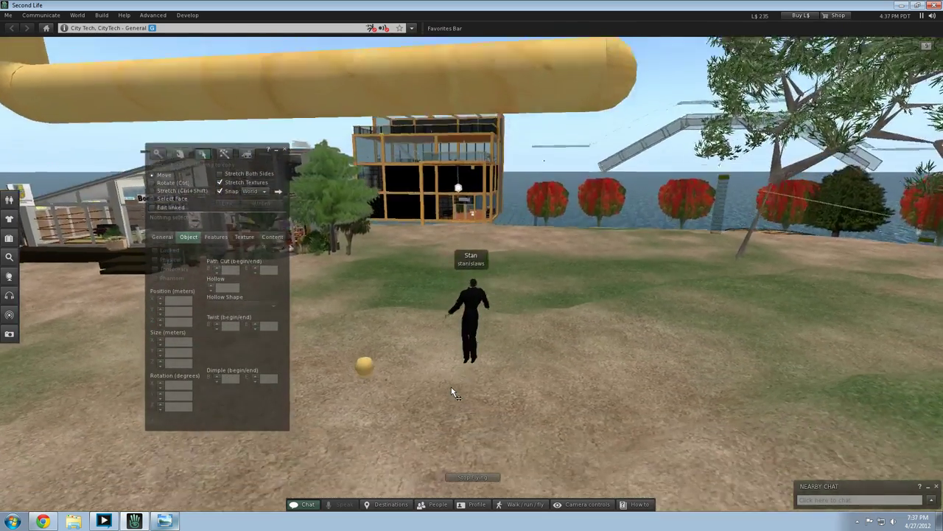
key(Page_Up)
key(Left)
Step: Link the hemispherical cap with the L-shaped pipe assembly and deselect the linked object
click(643, 313)
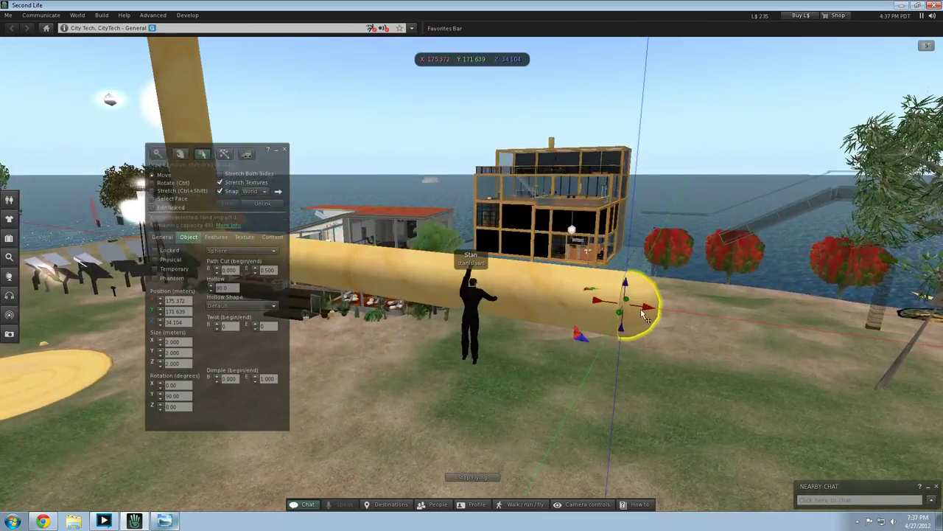
shift+click(558, 303)
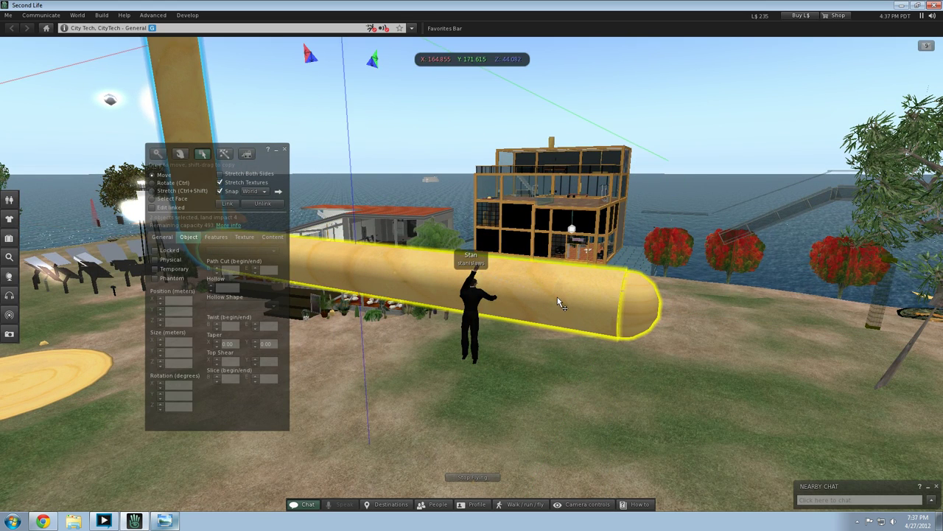
key(ctrl+l)
click(526, 379)
key(Left)
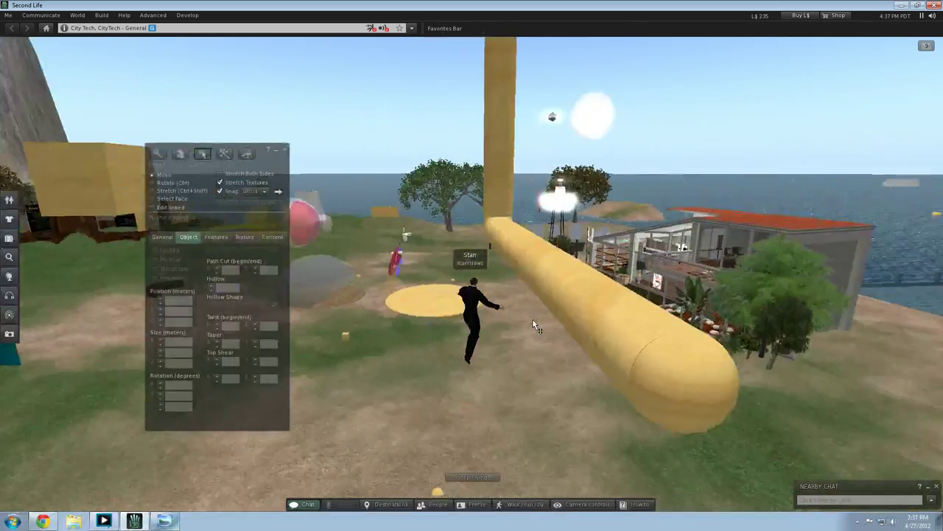
Step: Open the texture picker for the linked pipe assembly and browse the Library's Buildings and Dirt, Sand, Ground textures
key(Left)
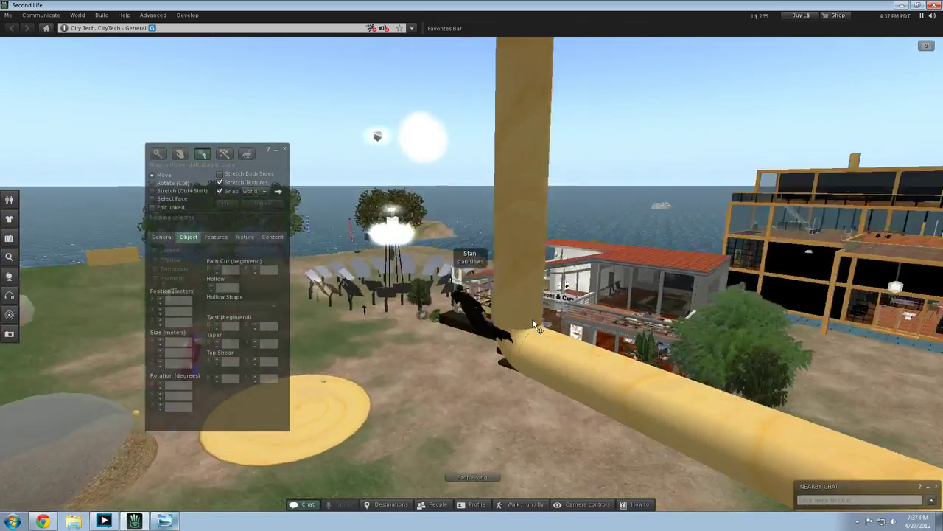
key(Left)
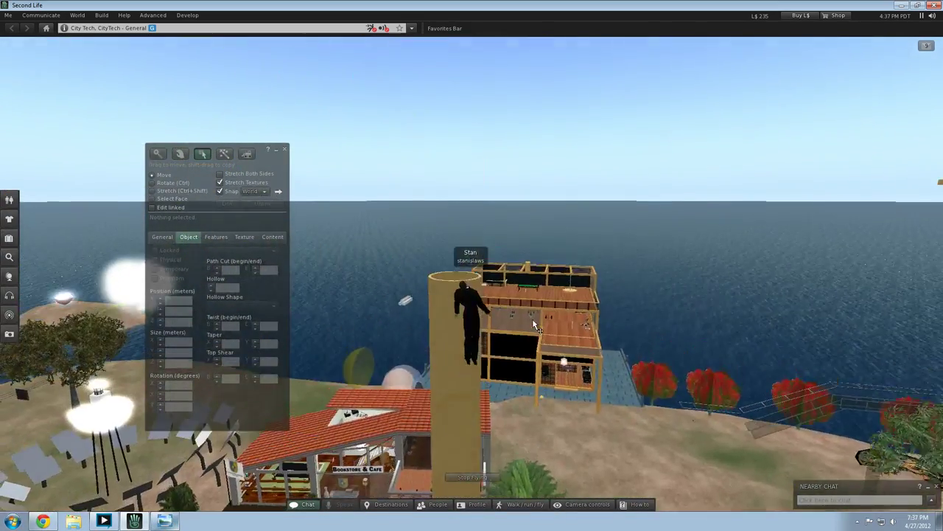
key(Left)
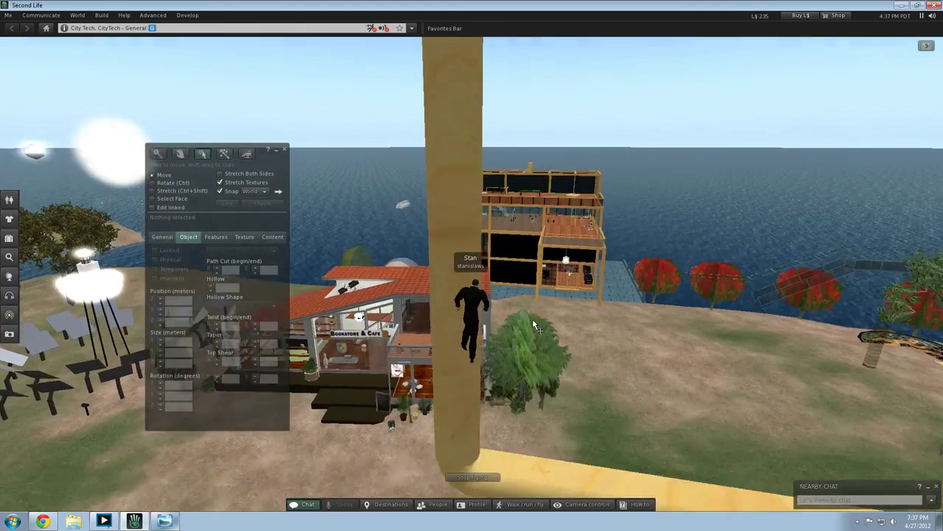
key(Left)
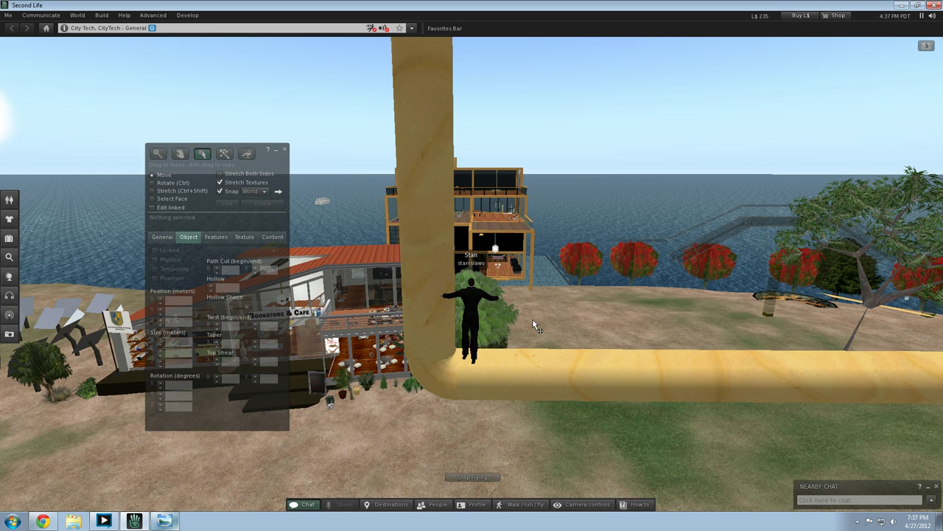
click(505, 379)
click(244, 237)
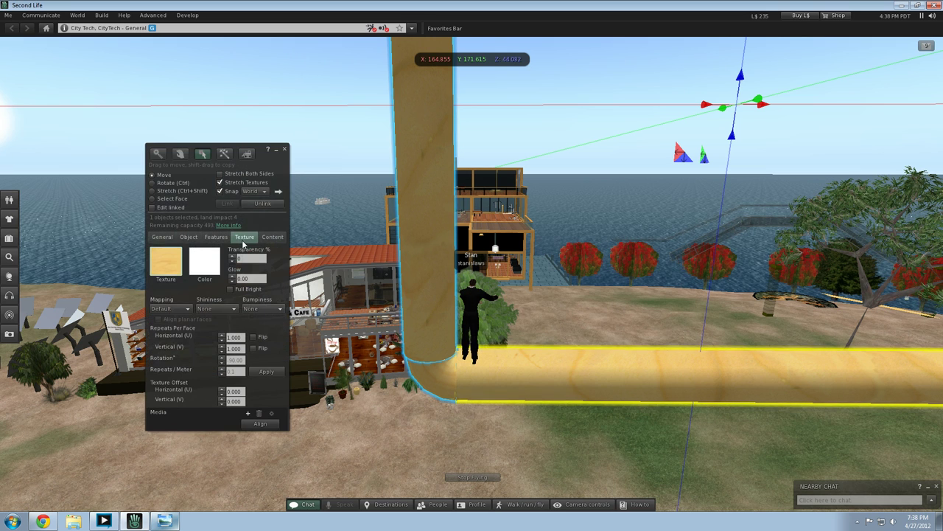
click(158, 264)
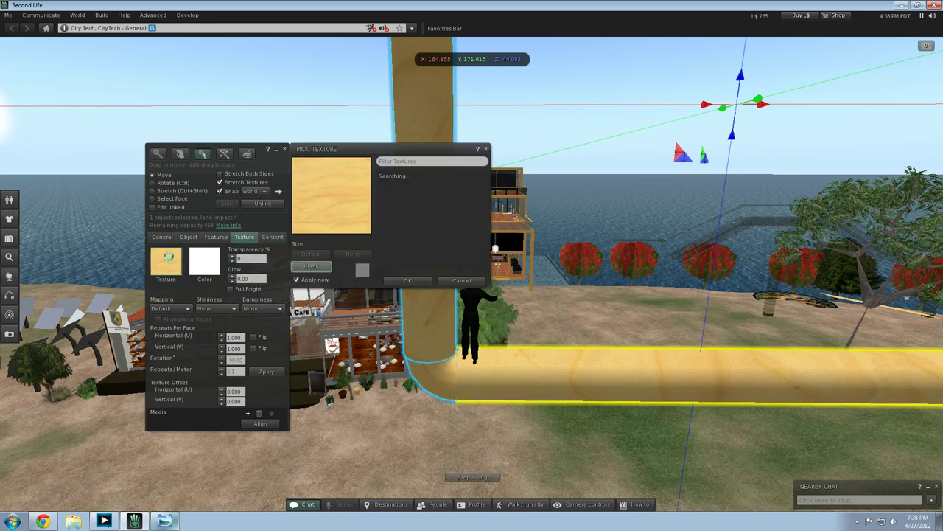
click(378, 195)
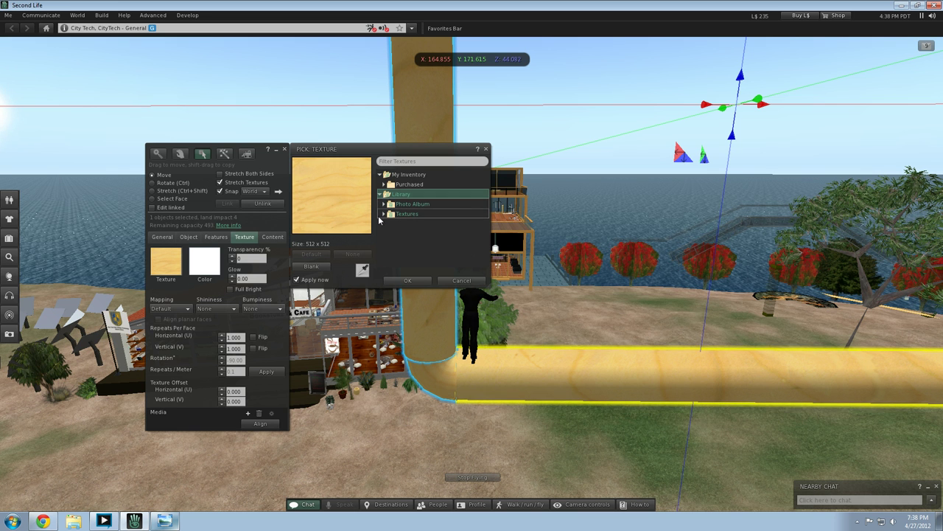
click(381, 215)
scroll(384, 217, down, 5)
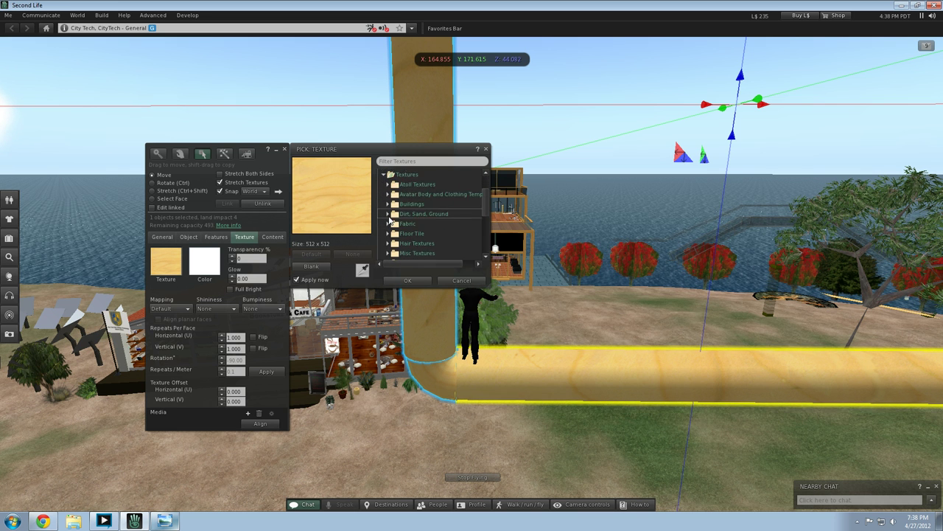
scroll(424, 229, up, 1)
scroll(409, 228, up, 1)
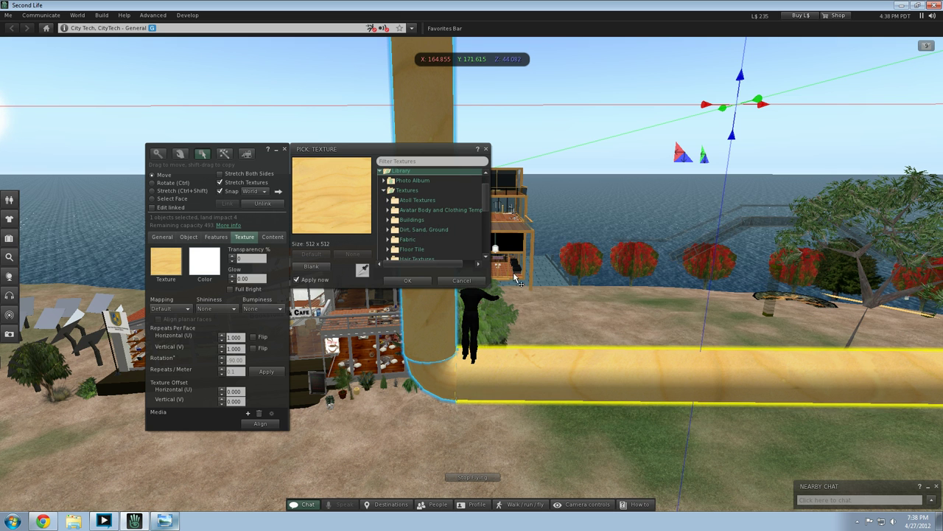
scroll(424, 229, down, 1)
double_click(423, 214)
scroll(422, 217, down, 3)
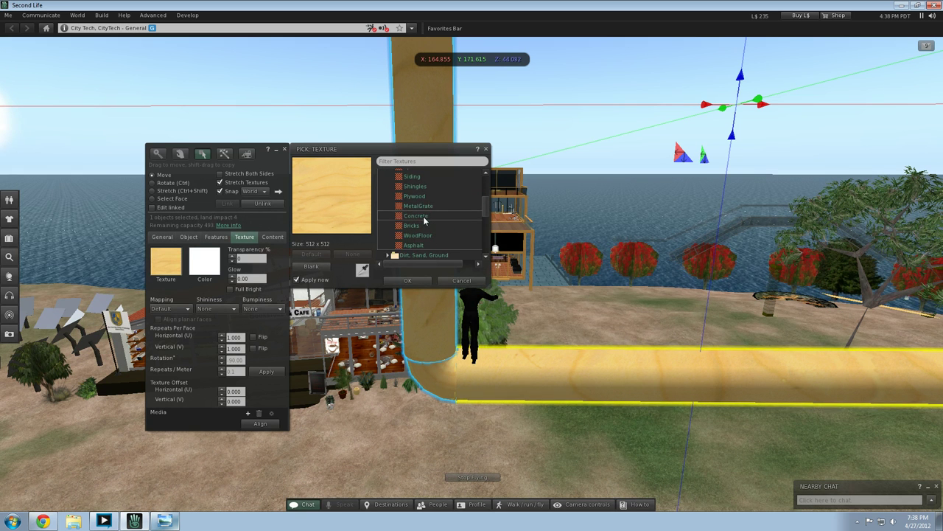
scroll(424, 220, up, 2)
double_click(414, 190)
double_click(416, 199)
scroll(422, 217, down, 2)
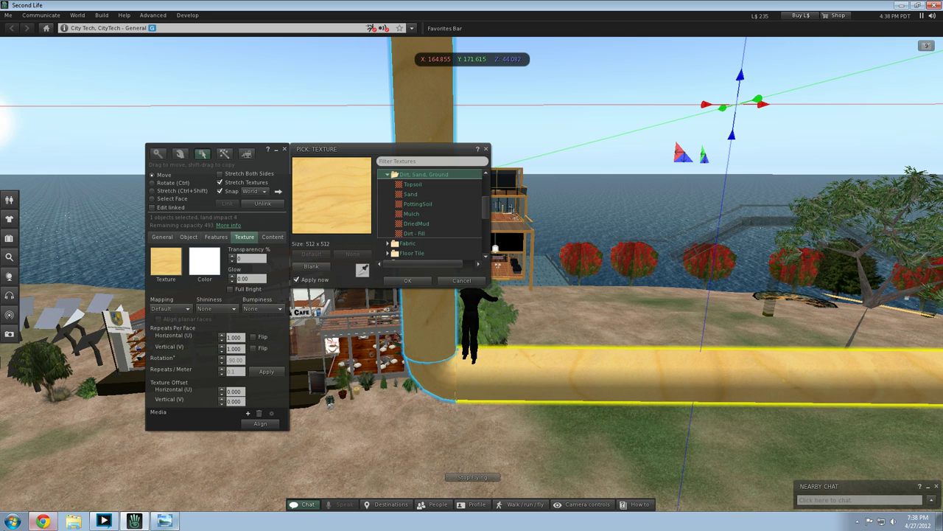
Step: Switch to Windows Photo Viewer, examine the well pipe in the hydrafrack picture, and return to Second Life
click(40, 520)
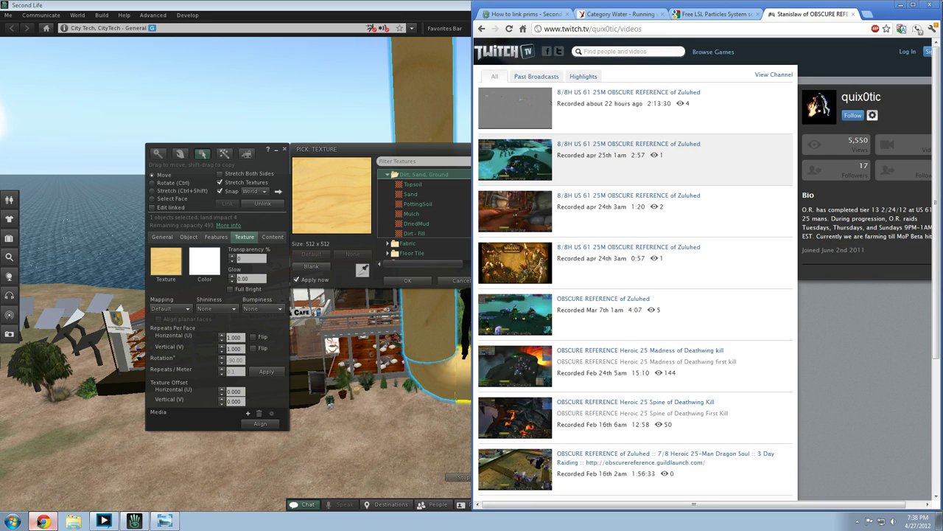
click(41, 521)
click(163, 522)
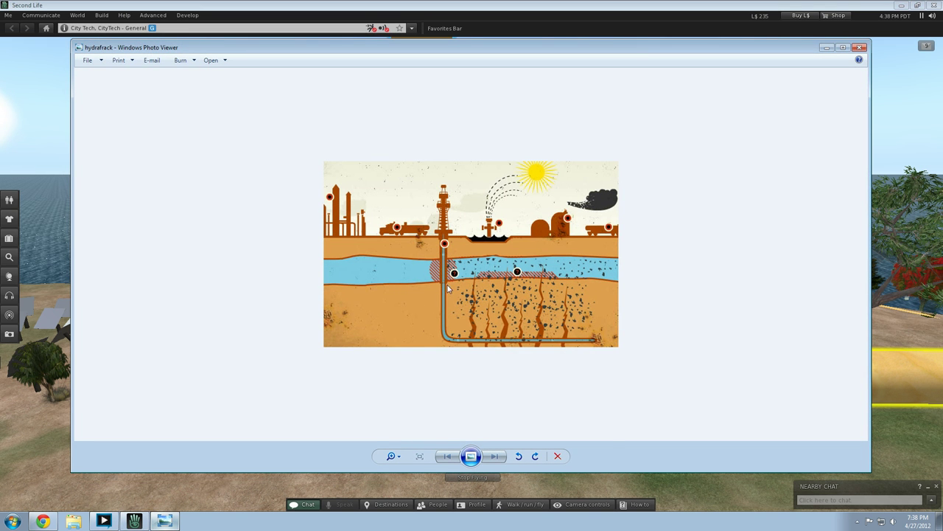
click(63, 410)
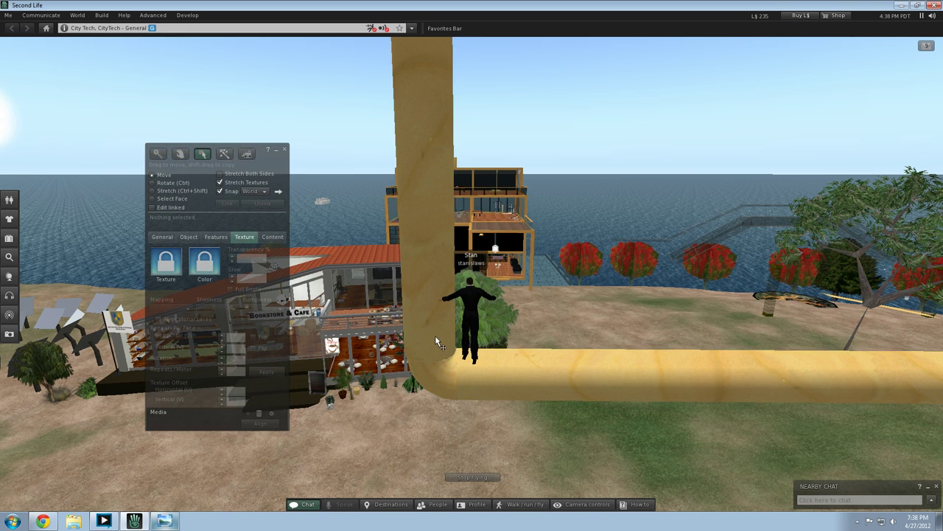
Step: Apply the Sand texture from the Library's Dirt, Sand, Ground folder to the whole linked pipe assembly and deselect it
click(424, 341)
click(165, 263)
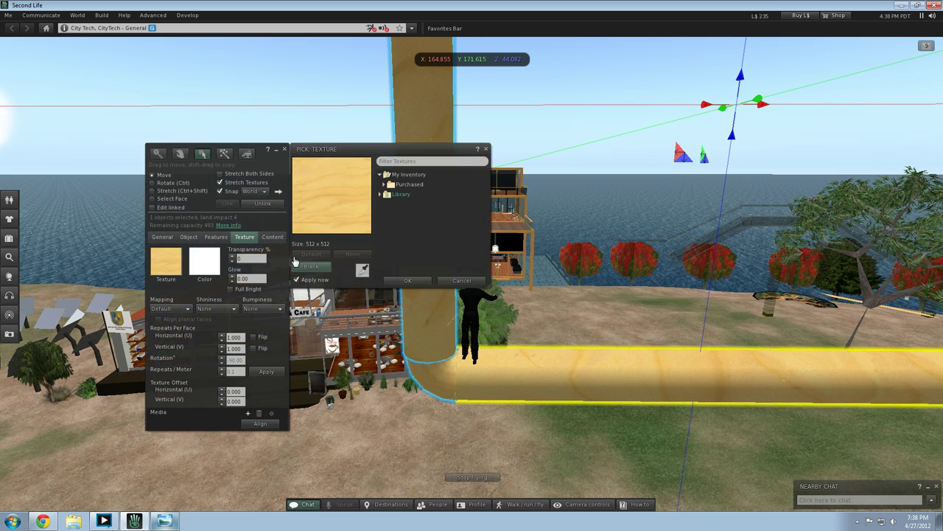
double_click(415, 214)
double_click(417, 229)
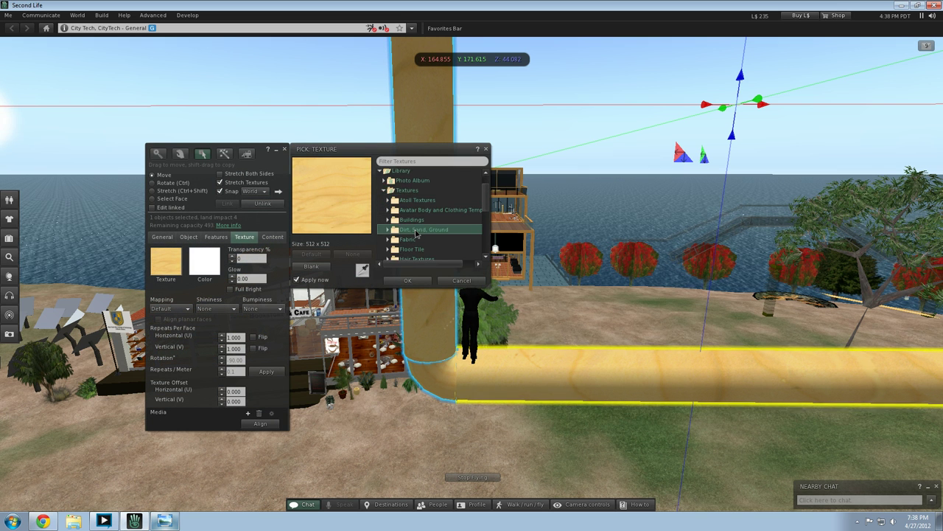
click(410, 211)
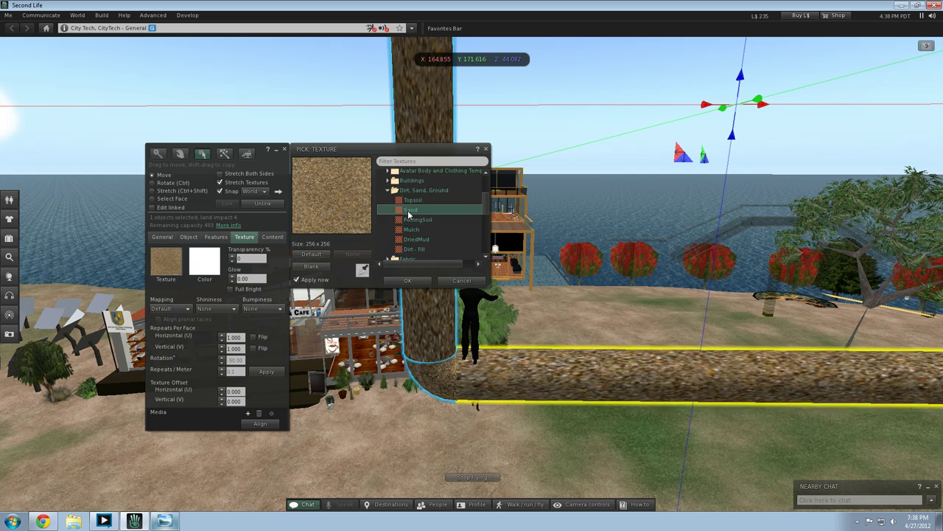
click(696, 296)
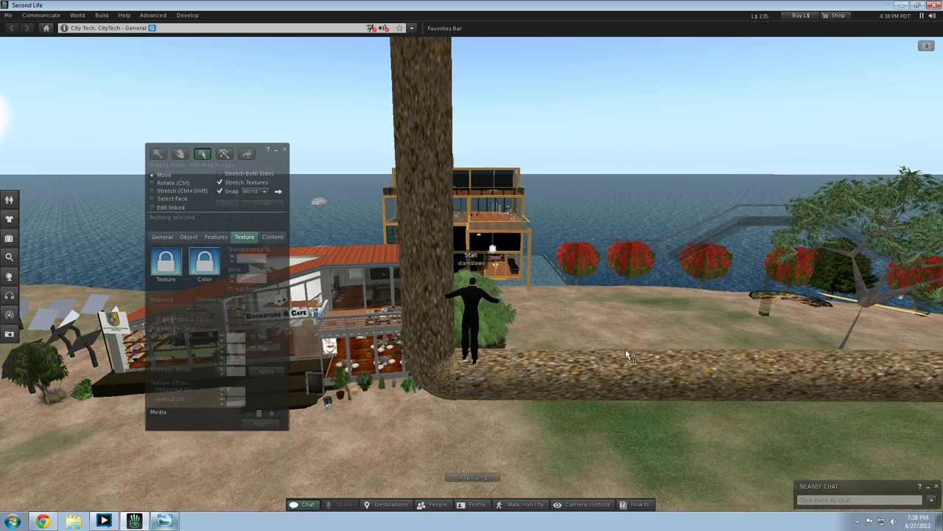
Step: Select the linked pipe assembly again and set its horizontal (U) texture repeats per face to 10
key(Right)
key(Left)
click(572, 378)
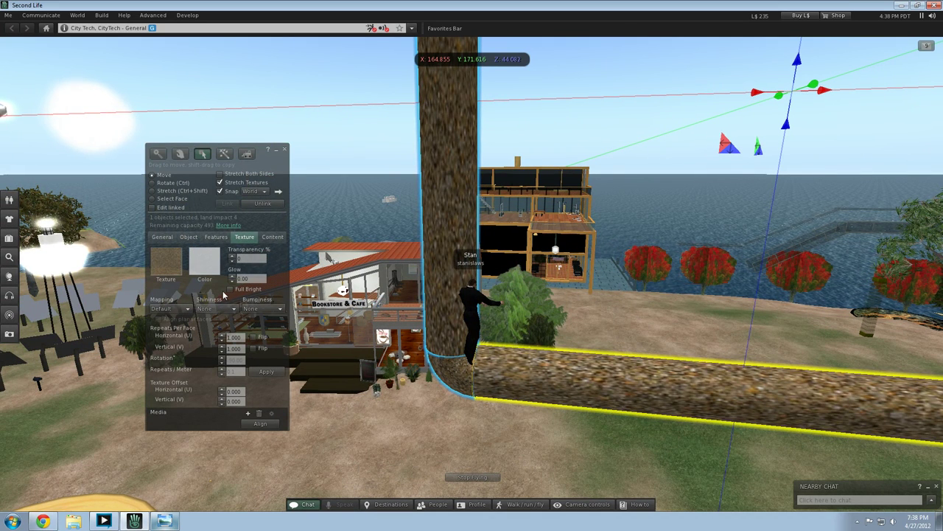
click(169, 261)
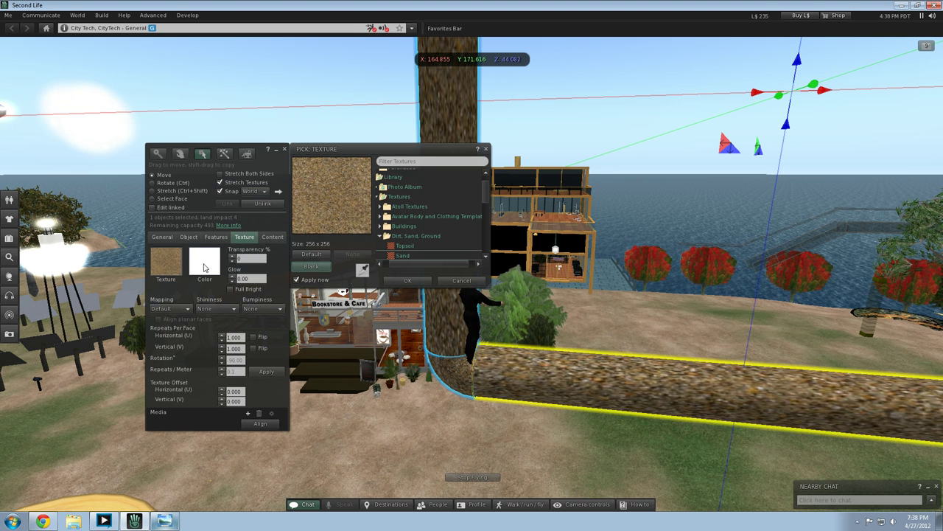
click(457, 280)
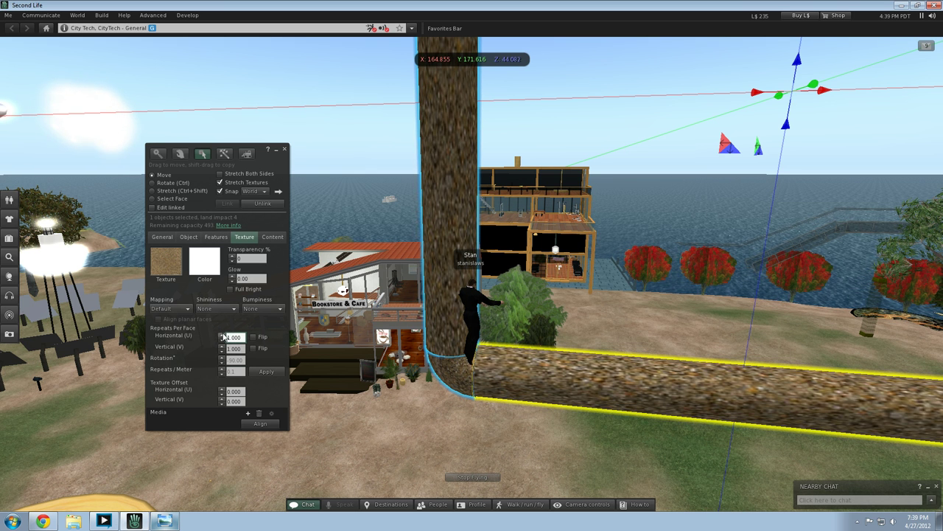
click(223, 335)
drag(223, 336, 223, 337)
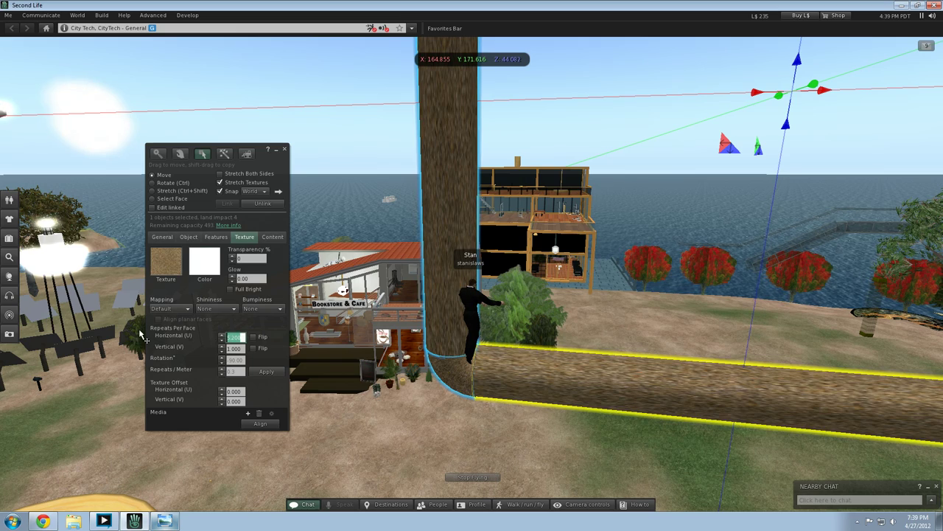
key(Return)
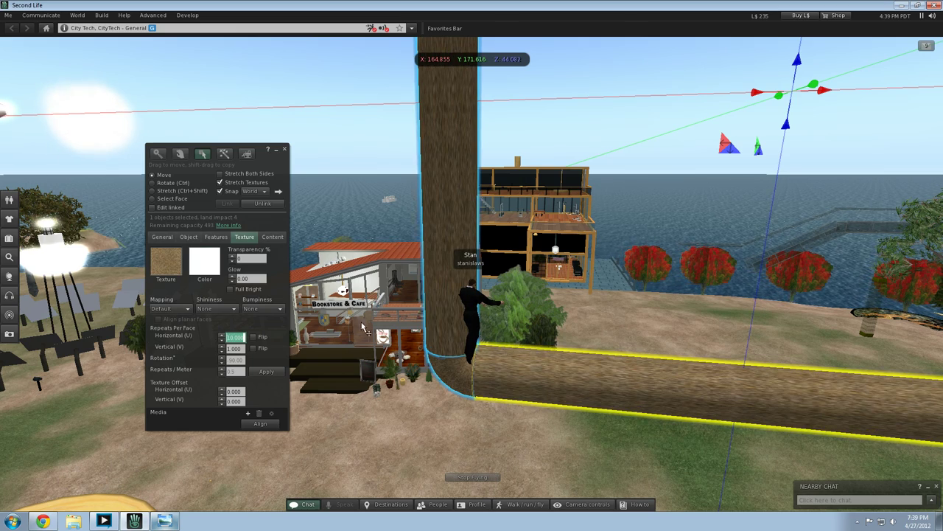
click(501, 346)
click(514, 383)
key(Left)
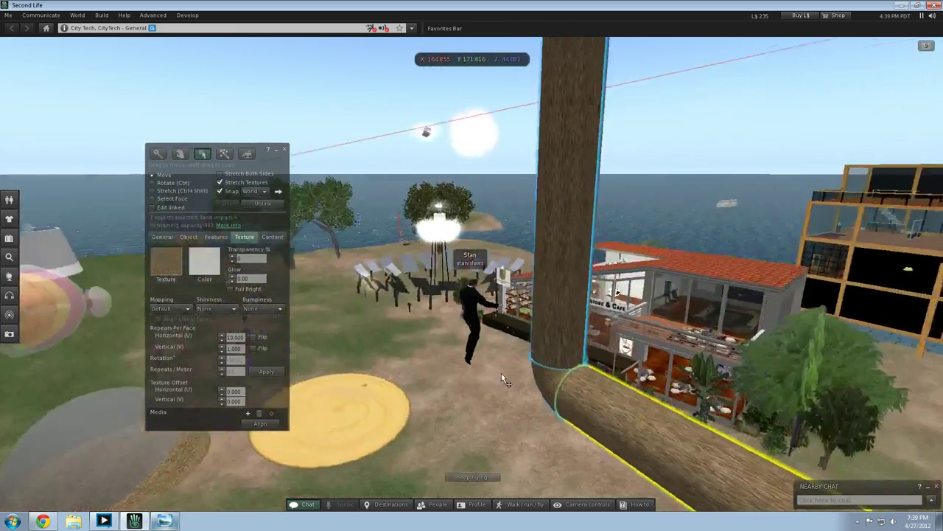
Step: Set the horizontal texture repeats per face of the linked pipe object to 5
key(Right)
key(Right)
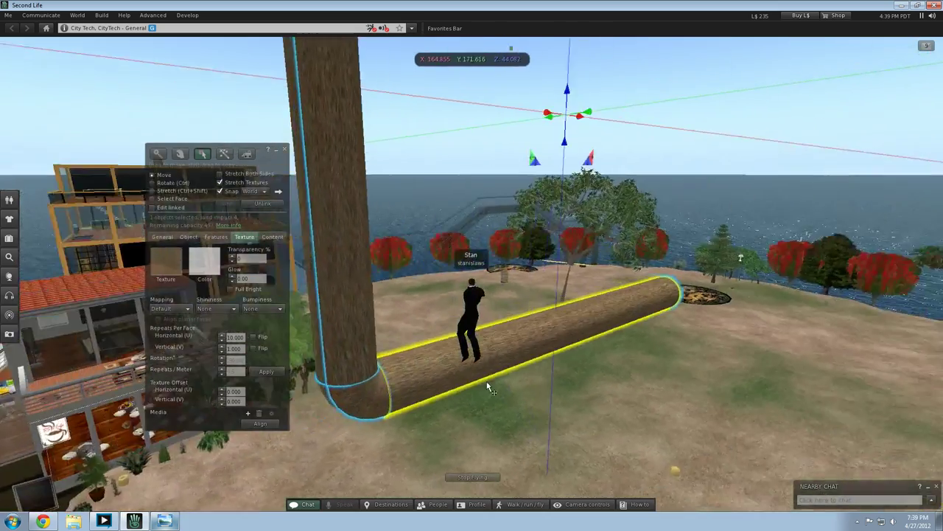
key(Left)
alt+drag(487, 396, 107, 324)
key(Left)
key(Left)
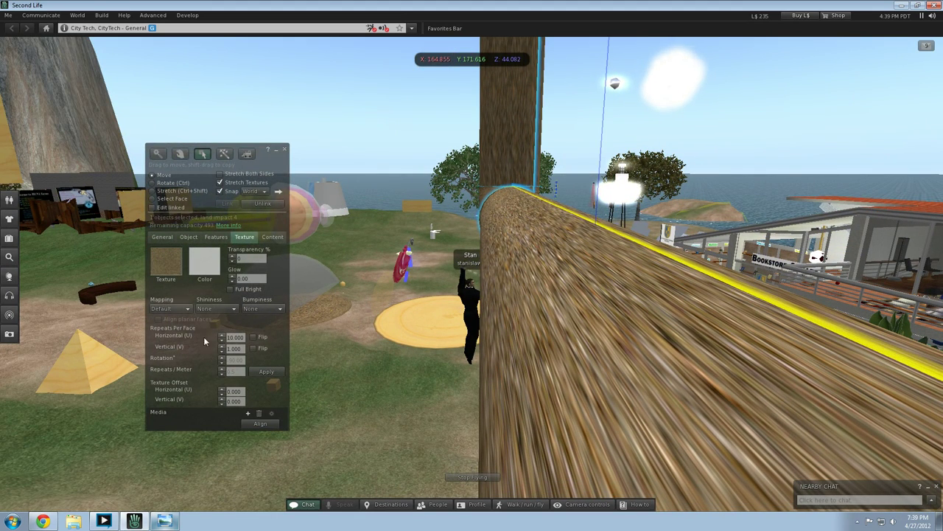
drag(245, 336, 103, 320)
text(5)
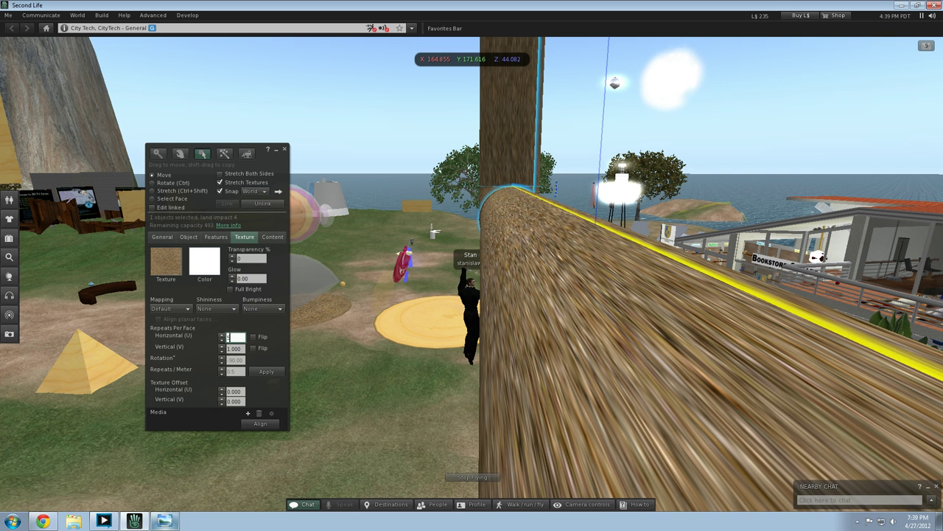
key(Return)
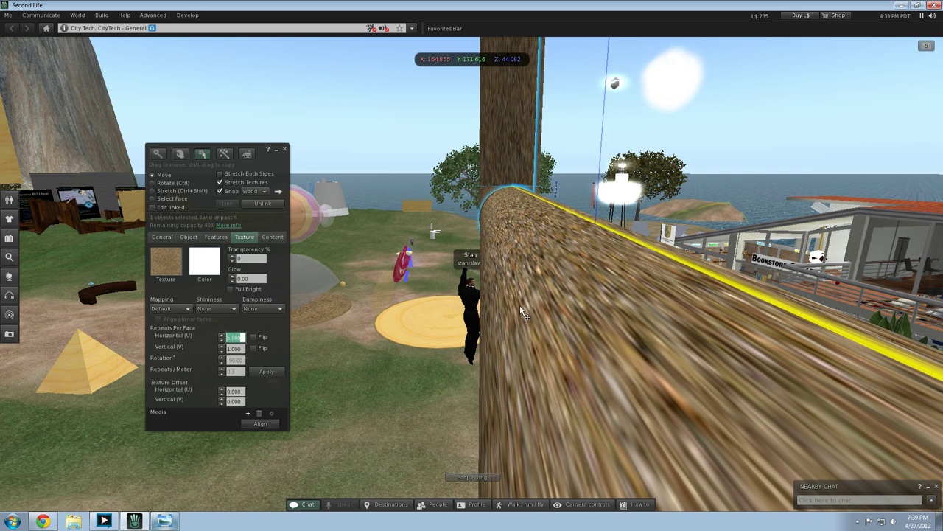
click(521, 310)
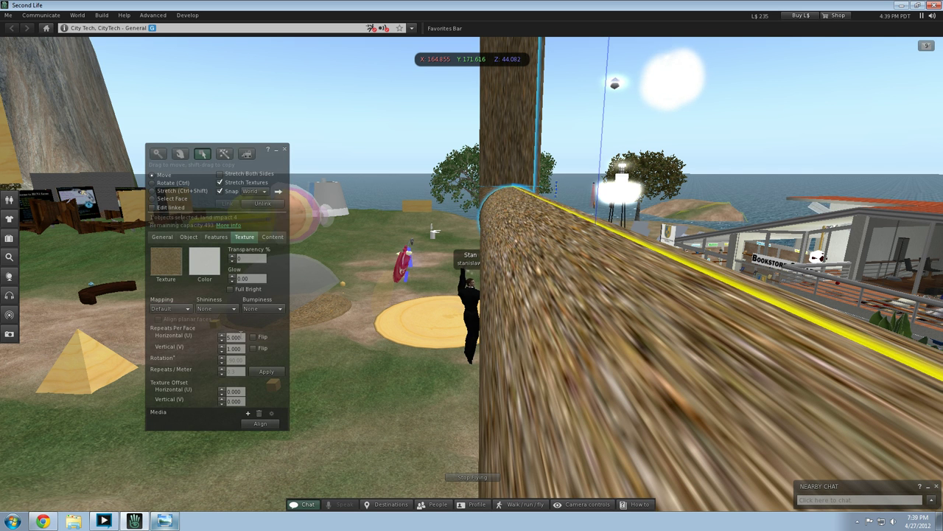
Step: Reduce the pipe texture's horizontal repeats per face to 2.5
click(212, 335)
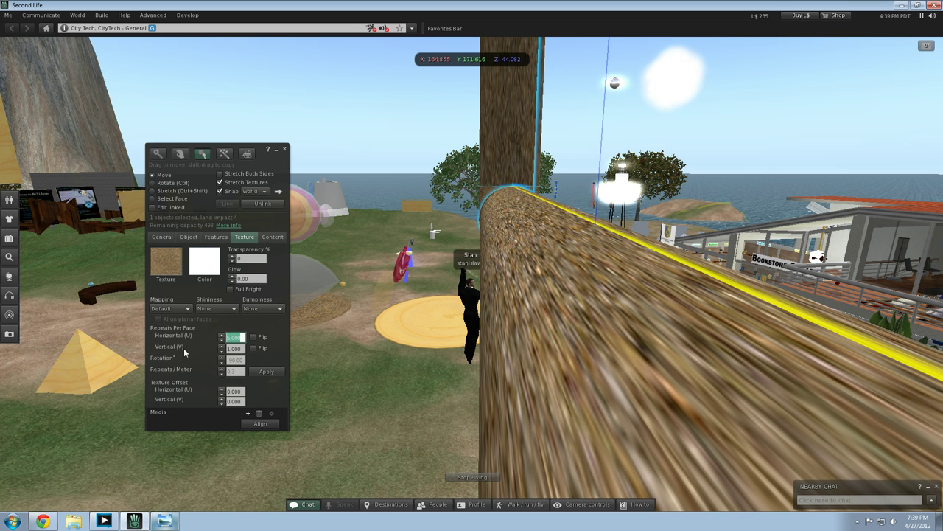
text(2)
key(Return)
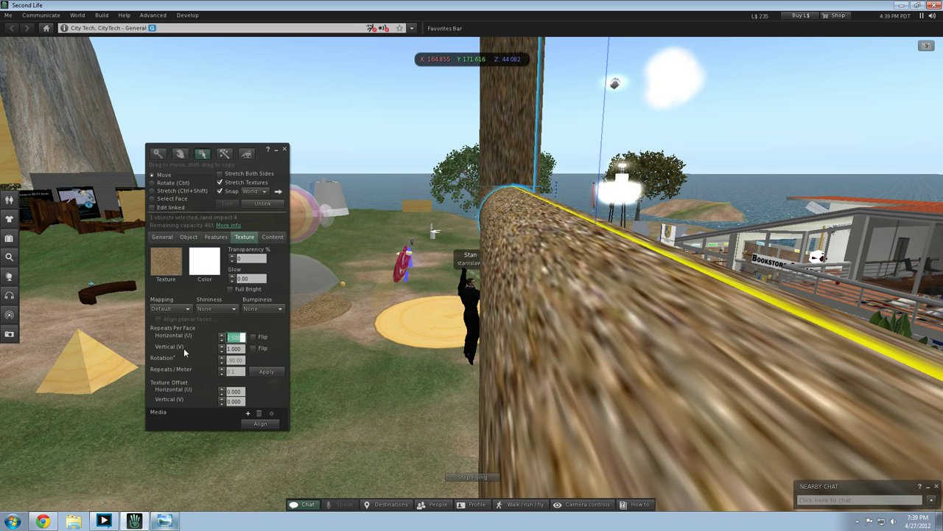
click(606, 283)
Step: Give the linked pipe object gravel bumpiness and apply 0.1 texture repeats per meter
key(Right)
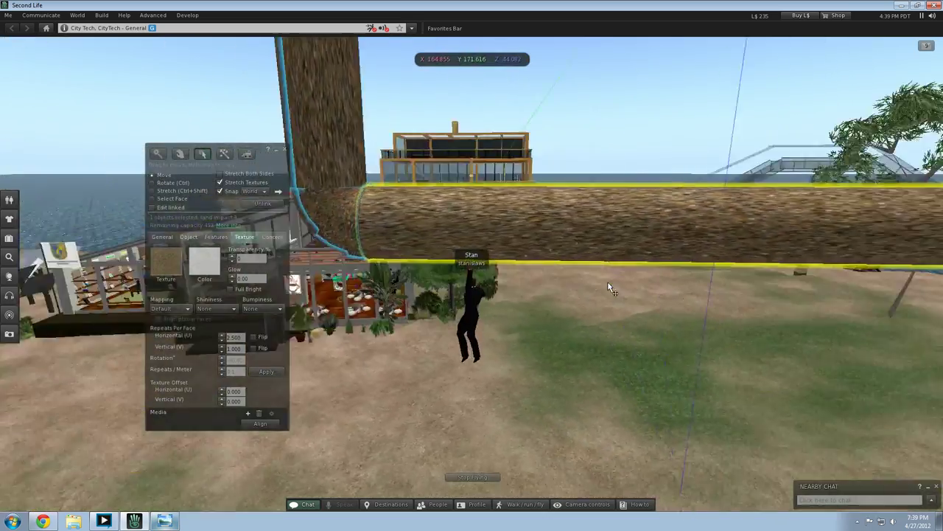
alt+drag(608, 288, 610, 290)
key(Left)
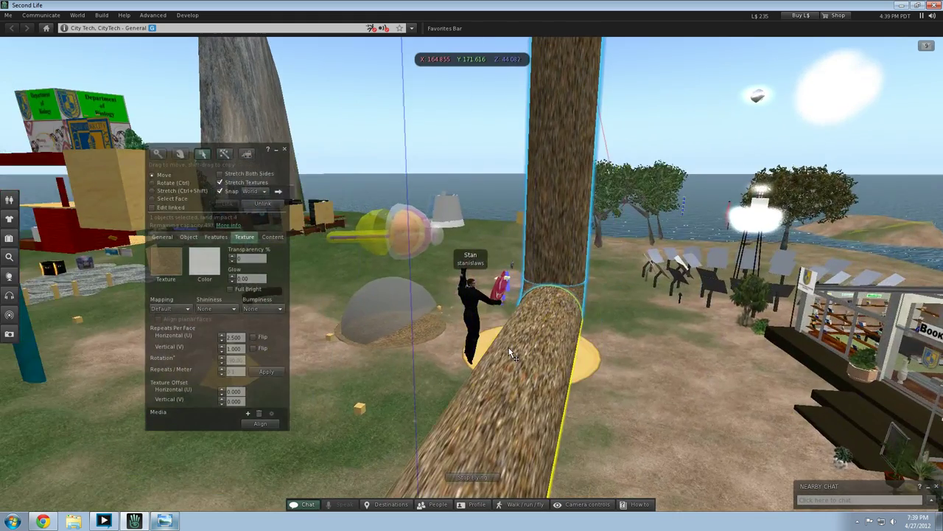
alt+drag(514, 354, 227, 308)
key(Left)
key(Right)
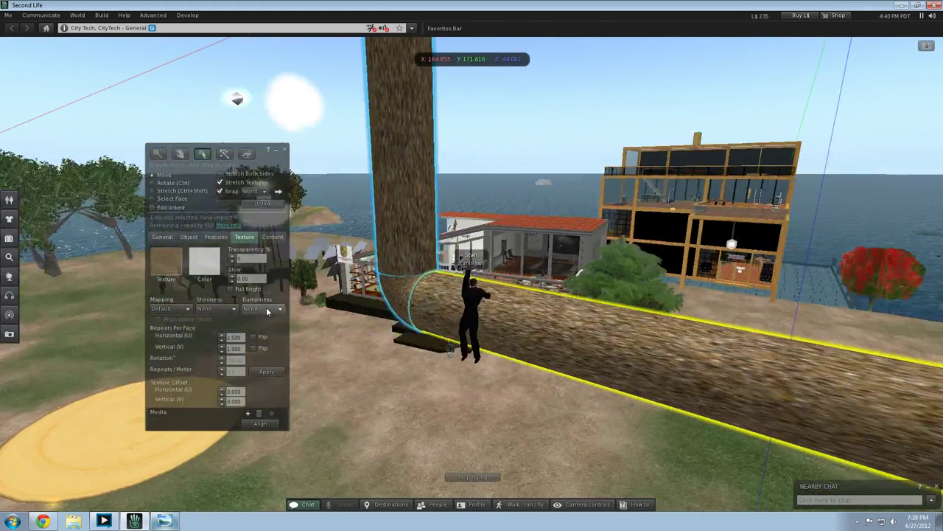
click(268, 310)
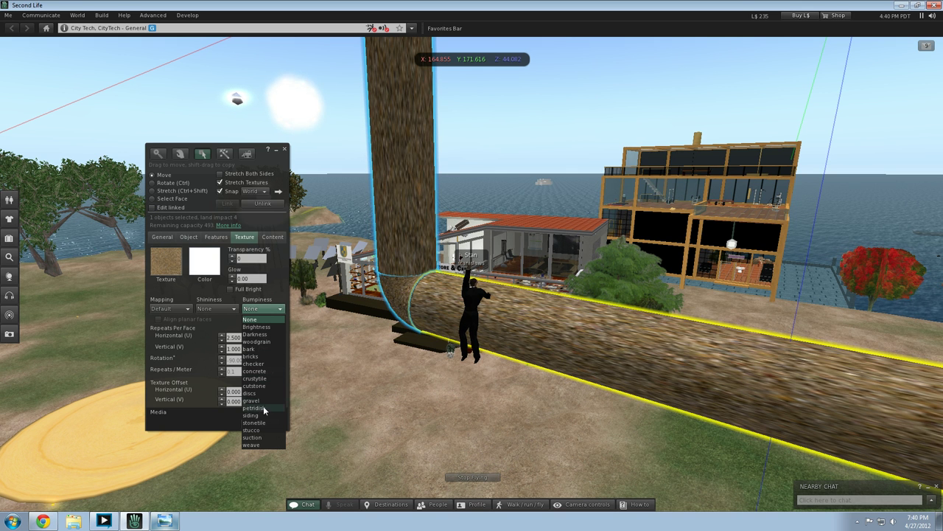
click(258, 400)
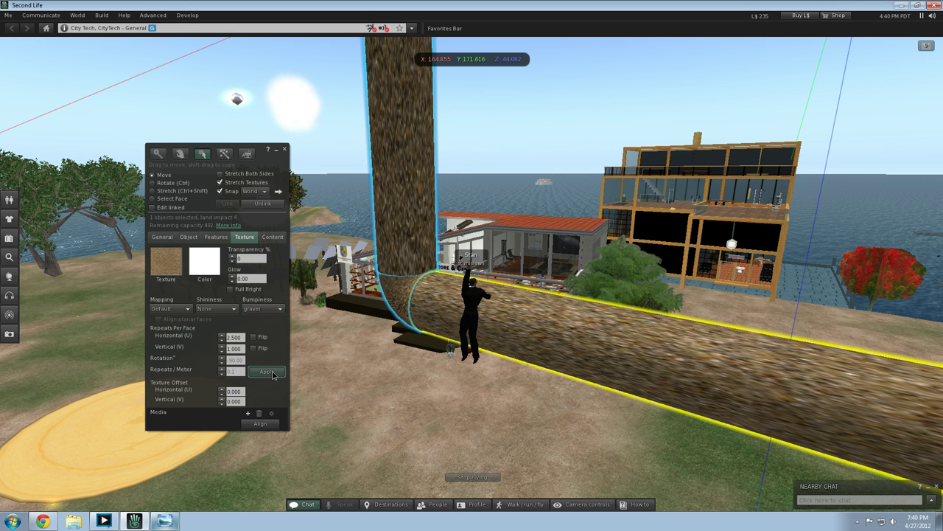
click(266, 372)
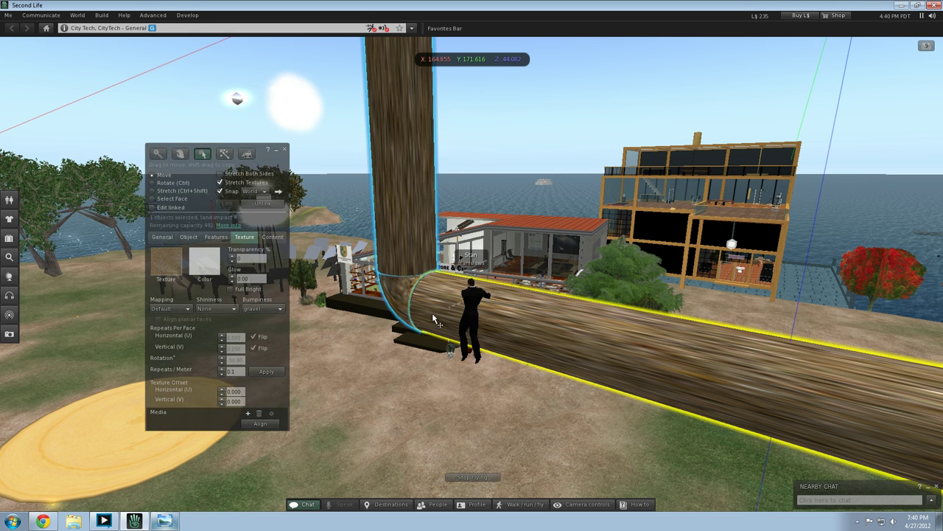
Step: Deselect the pipe and examine its texture from several sides and heights
click(354, 350)
key(Page_Up)
key(Left)
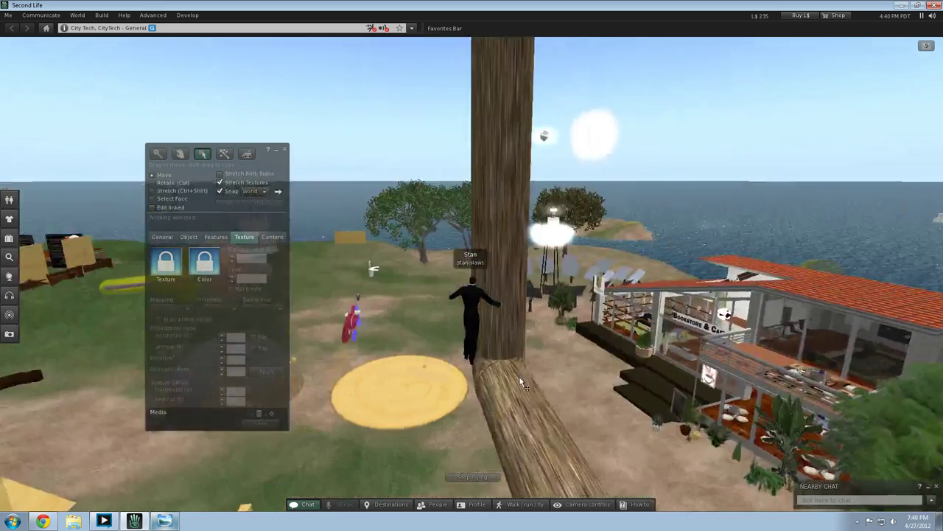
key(Page_Down)
key(Left)
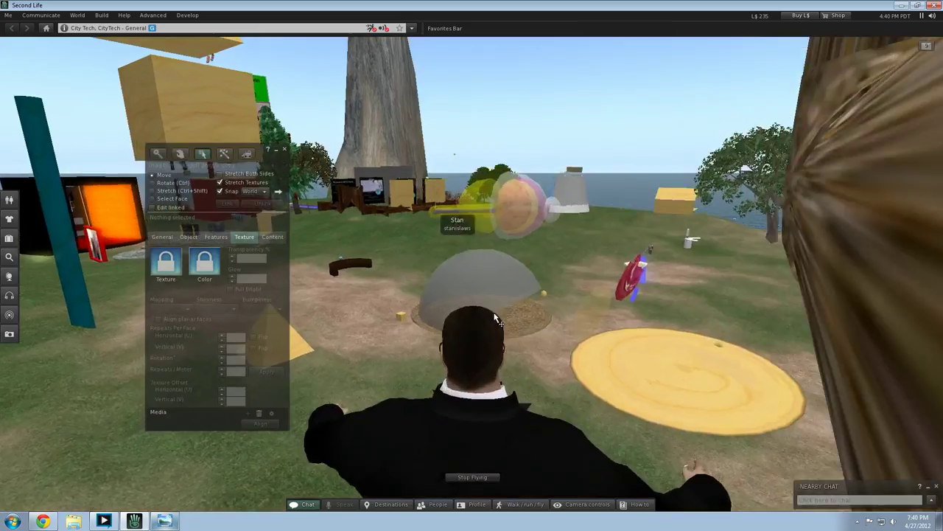
key(Right)
key(Right)
key(Right)
key(Right)
key(Right)
Step: Reselect the pipe, enter 0.1 repeats per meter and set its vertical texture repeats to 2.5
click(497, 283)
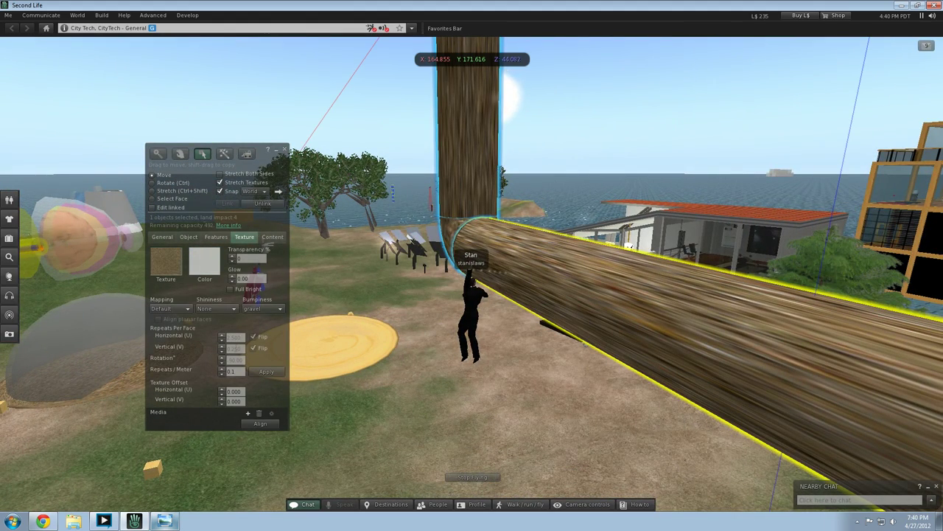
click(221, 370)
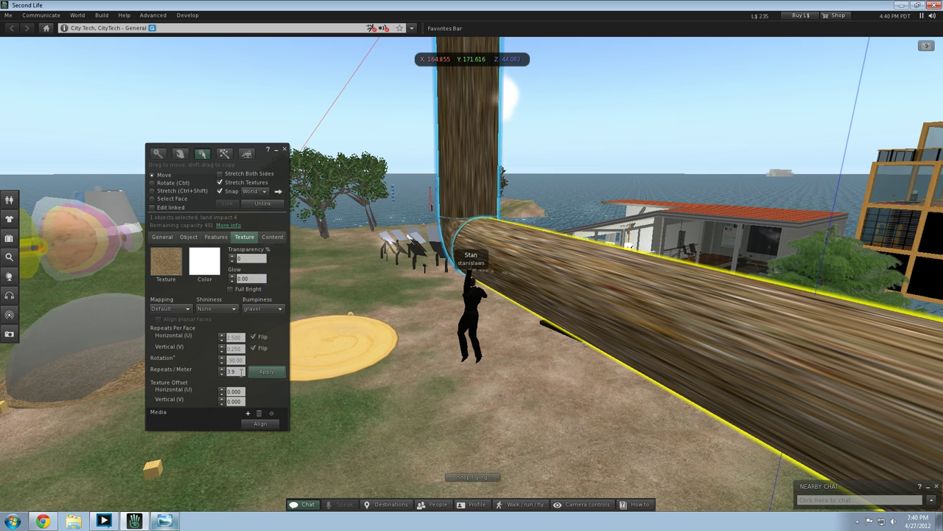
text(.1)
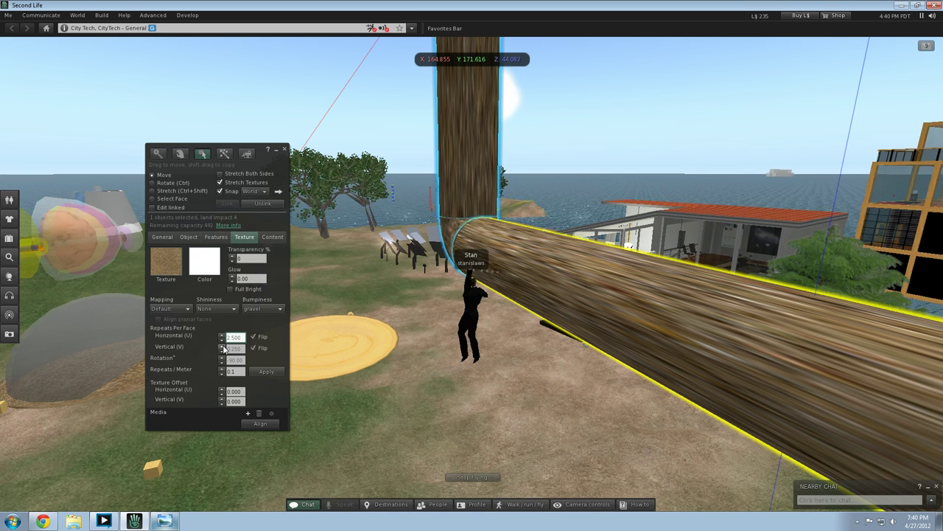
click(222, 349)
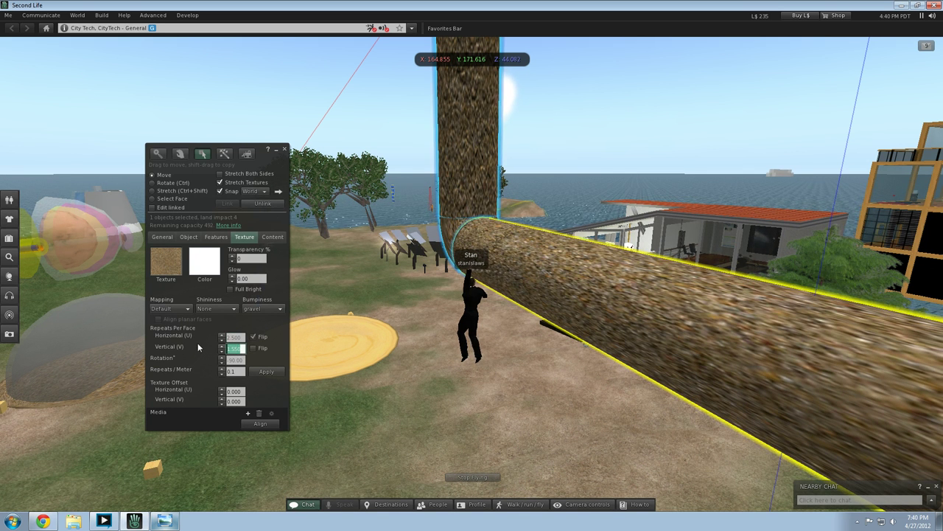
text(2.5)
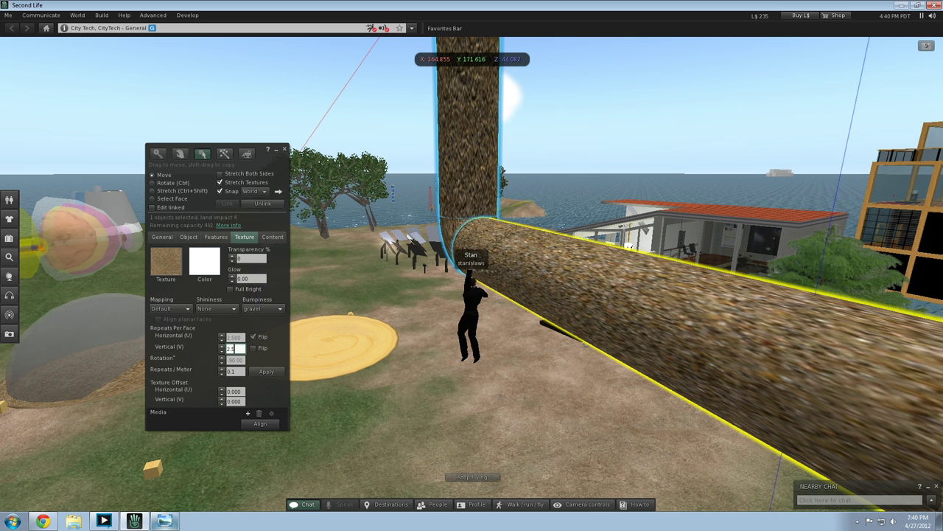
key(Return)
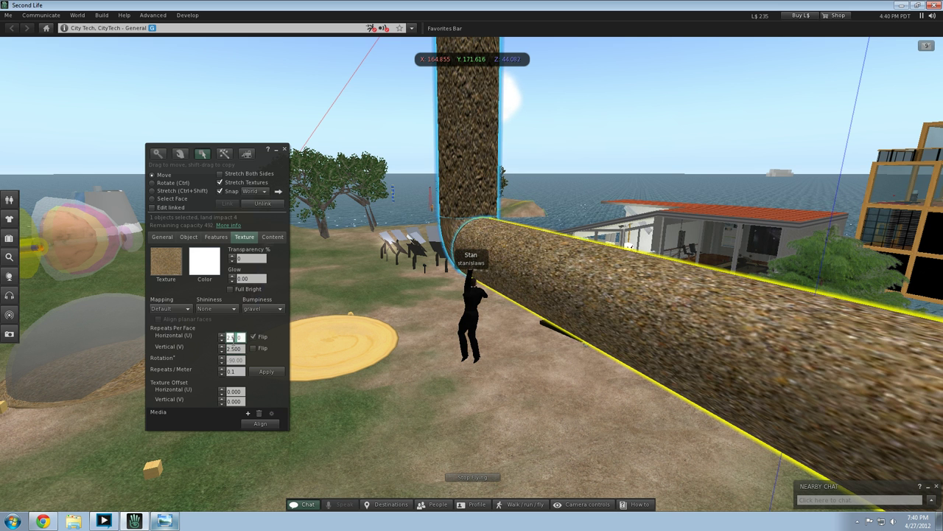
Step: Set both the horizontal and vertical texture repeats per face of the pipe to 5
click(440, 382)
key(Left)
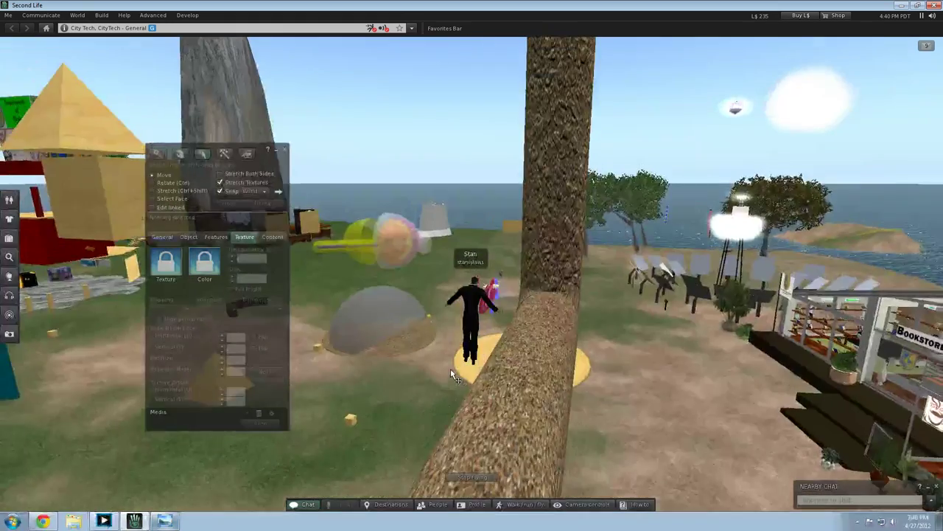
key(Right)
click(475, 372)
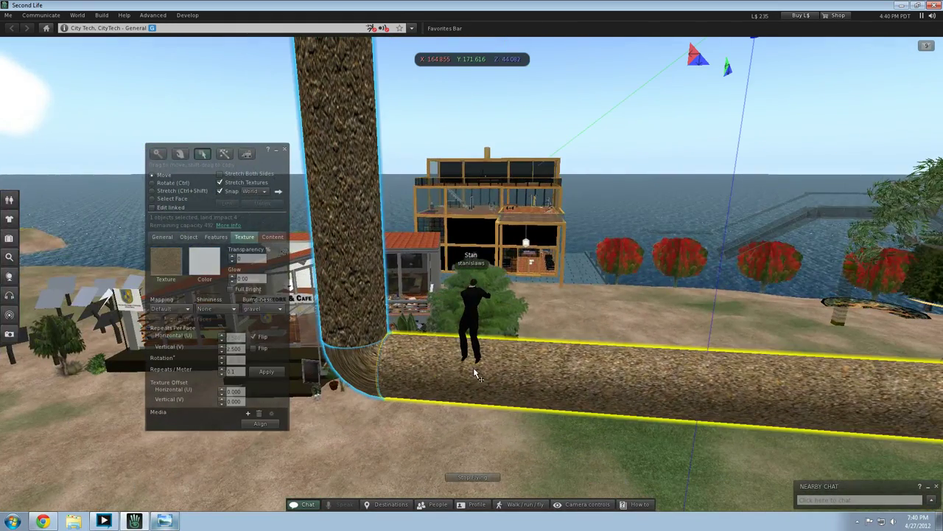
click(234, 336)
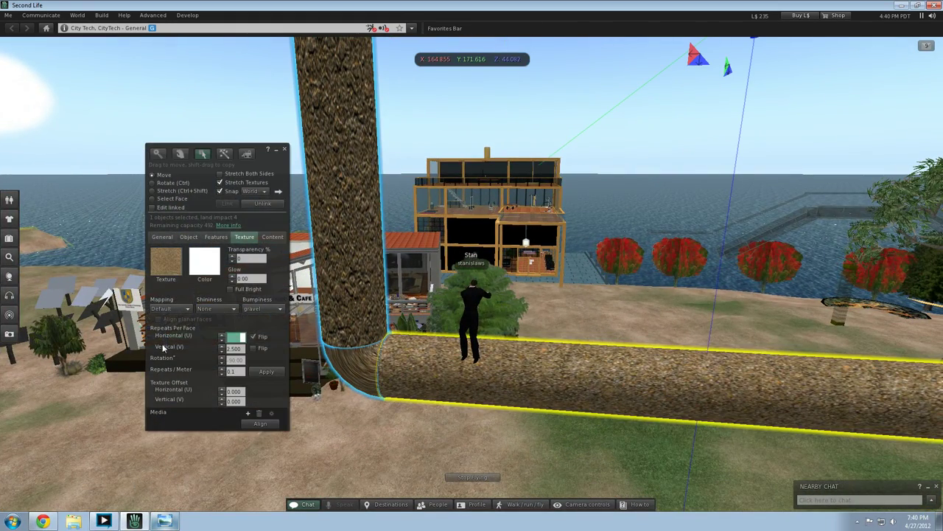
text(5)
click(240, 348)
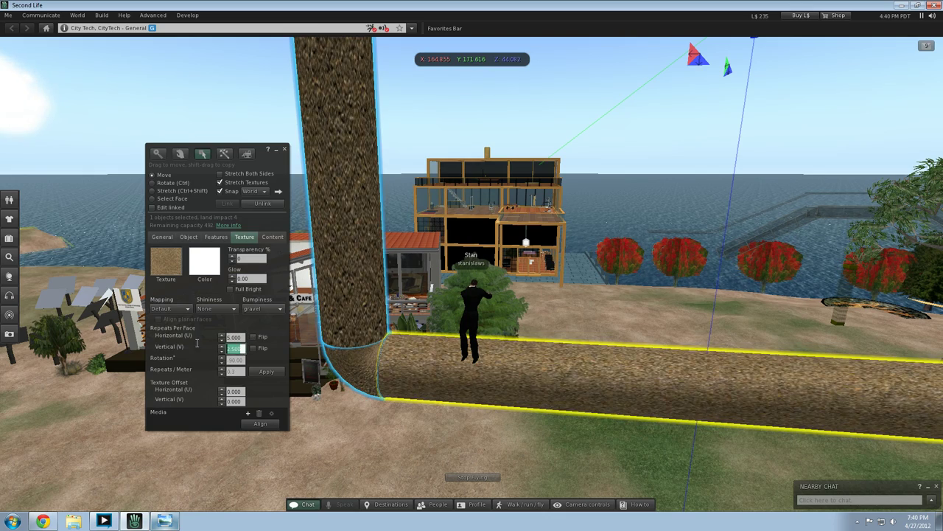
click(416, 406)
click(422, 395)
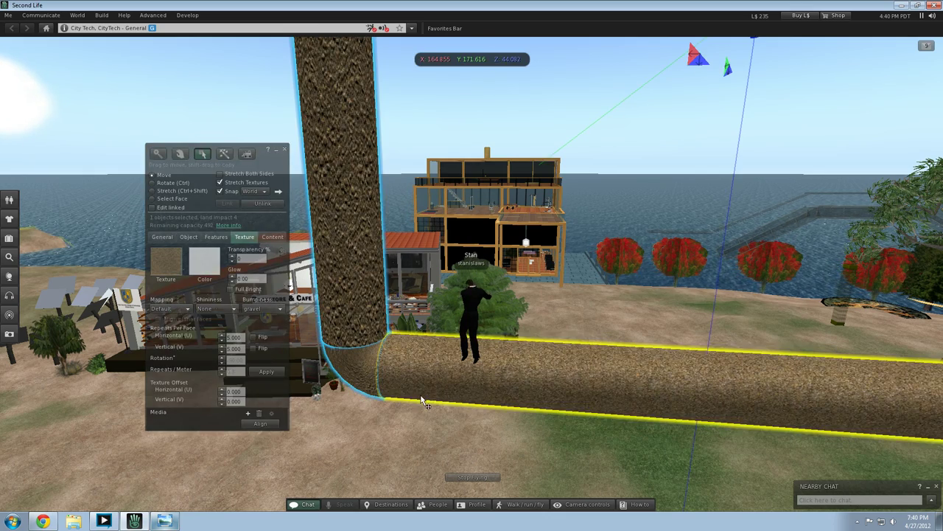
Step: Set the pipe texture's horizontal repeats per face to 10 and deselect the pipe
key(Left)
key(Left)
key(Page_Down)
key(Right)
key(Page_Up)
alt+drag(424, 404, 382, 340)
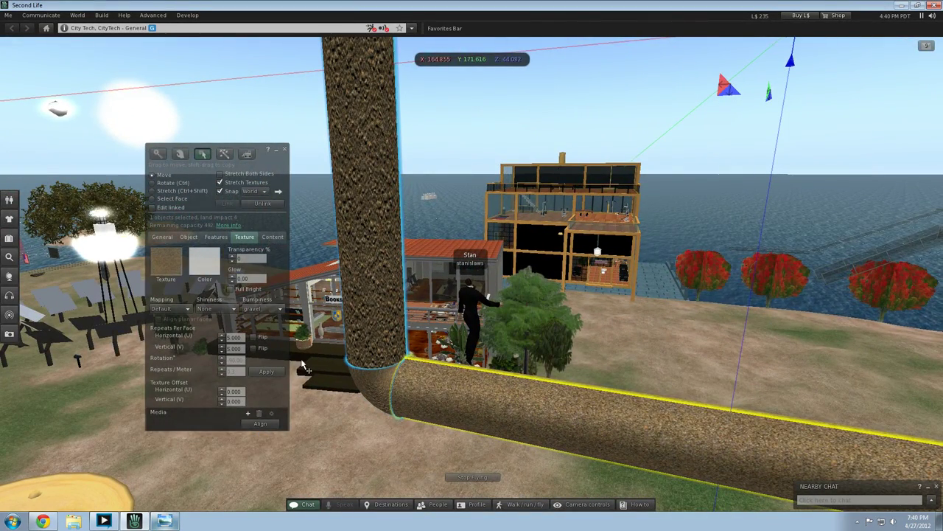
click(237, 337)
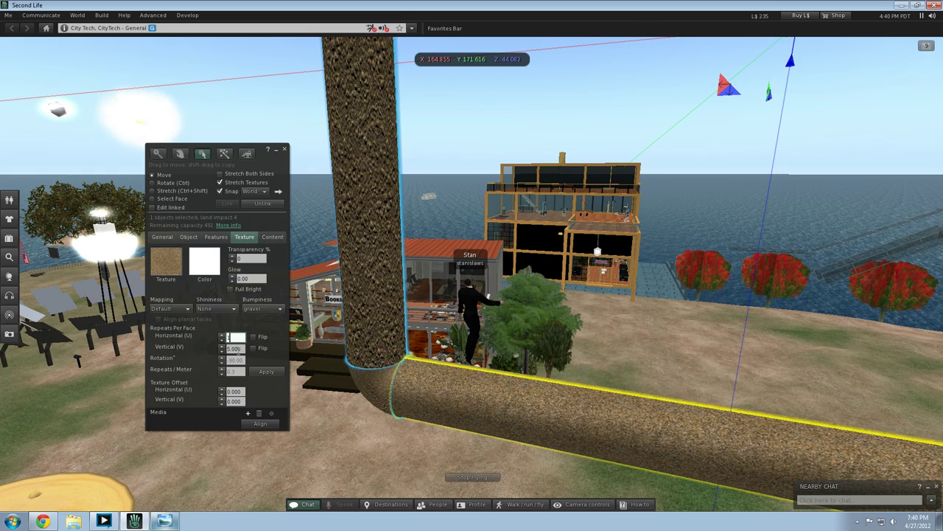
text(10)
key(Tab)
click(371, 426)
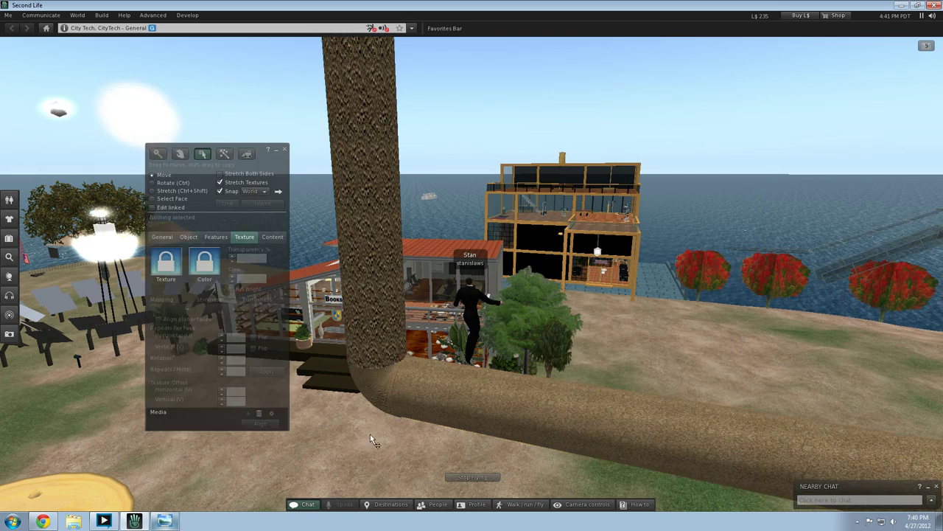
Step: Fly around the vertical and horizontal pipe sections to examine the gravel texture, elbow joint and open end
key(Left)
key(Page_Down)
key(Left)
key(Right)
key(Right)
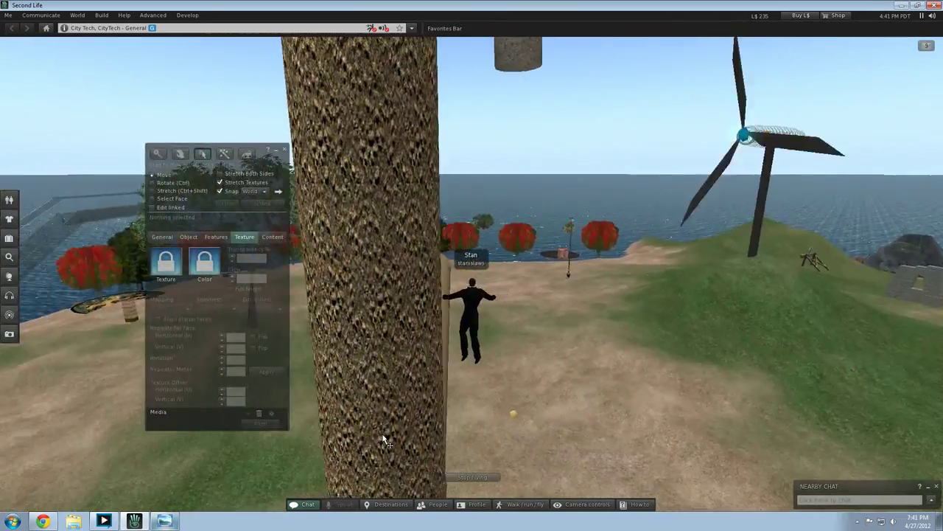
key(Left)
key(Page_Up)
key(Right)
key(Right)
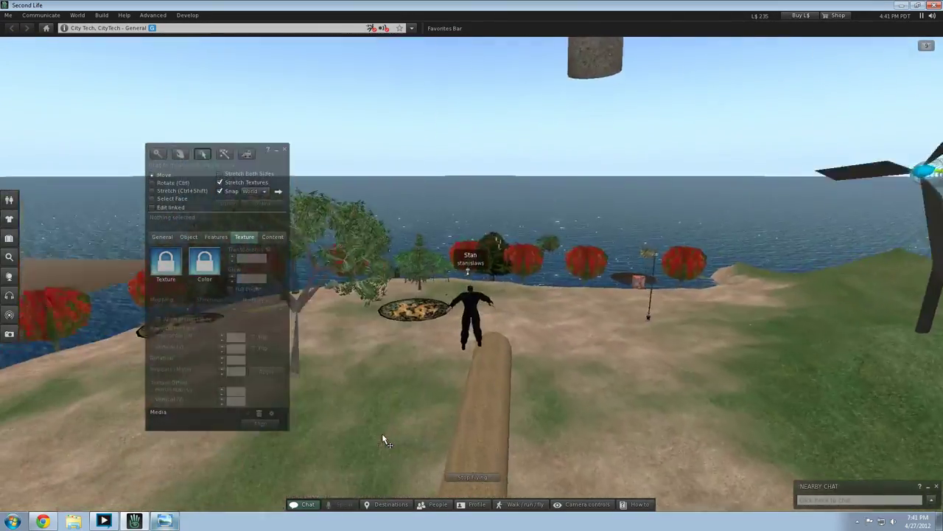
key(Right)
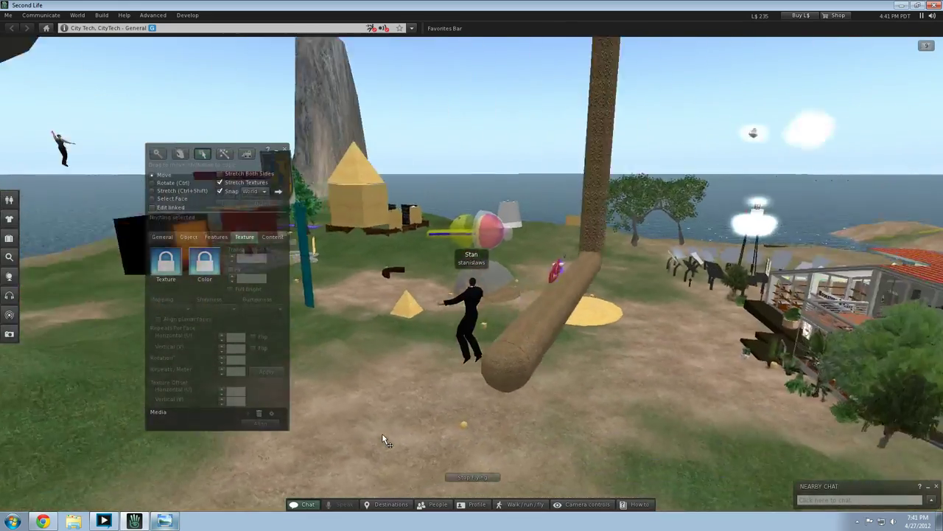
key(Left)
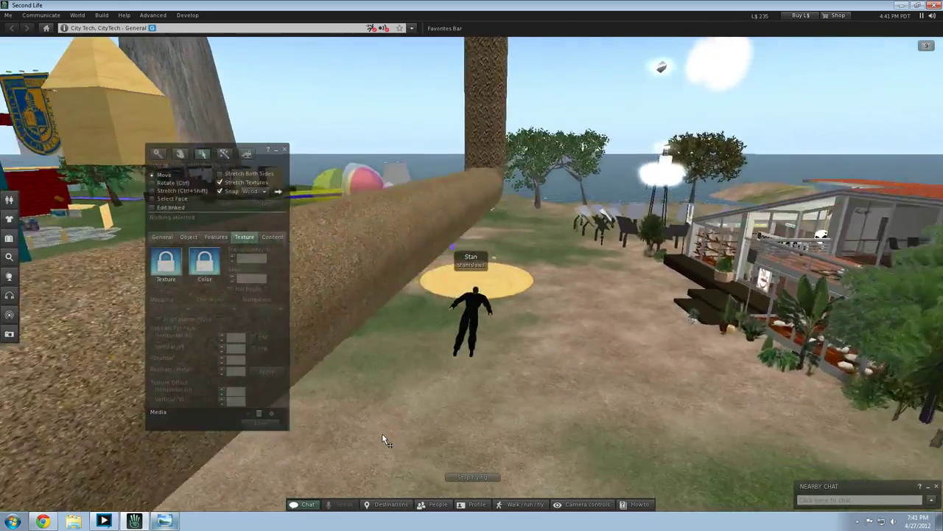
key(Right)
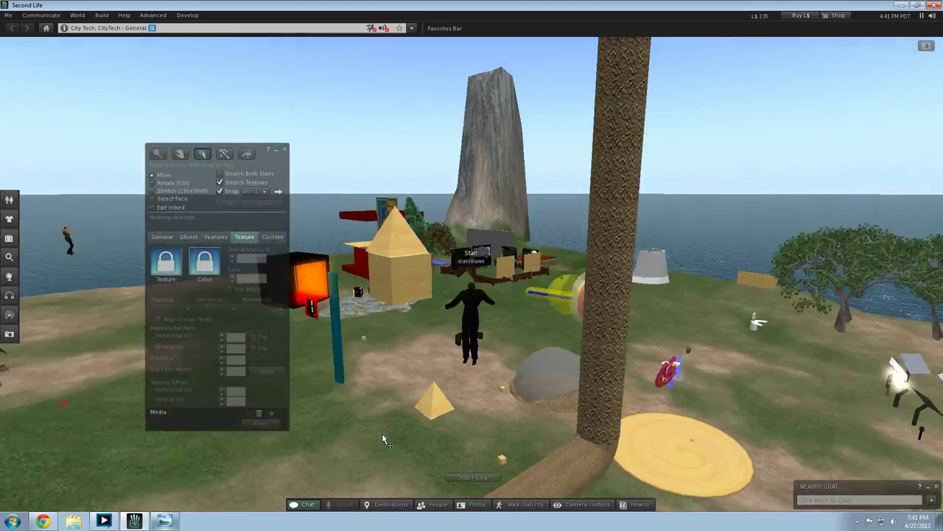
Step: Switch to Windows Photo Viewer to consult the hydrafrack reference diagram
click(165, 522)
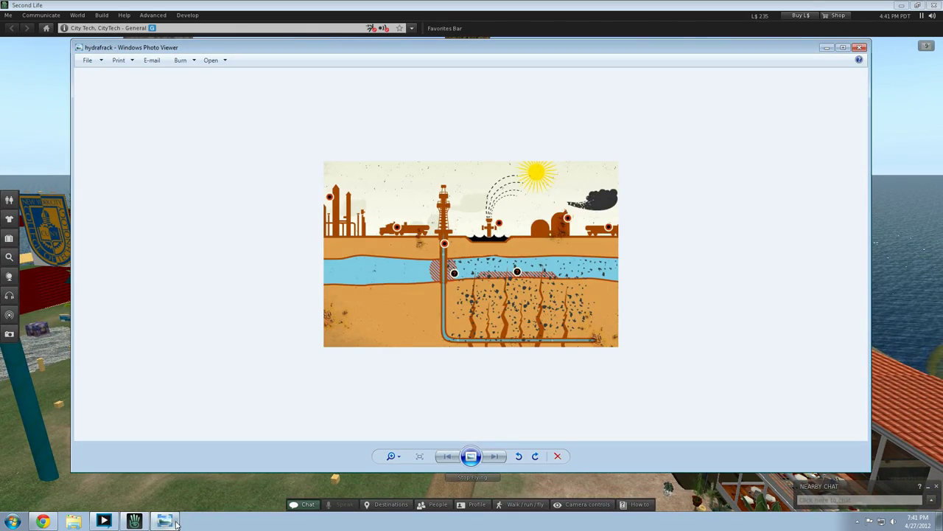
Step: Switch back to Second Life and fly around the pipe to examine its vertical section, elbow and horizontal section
click(174, 523)
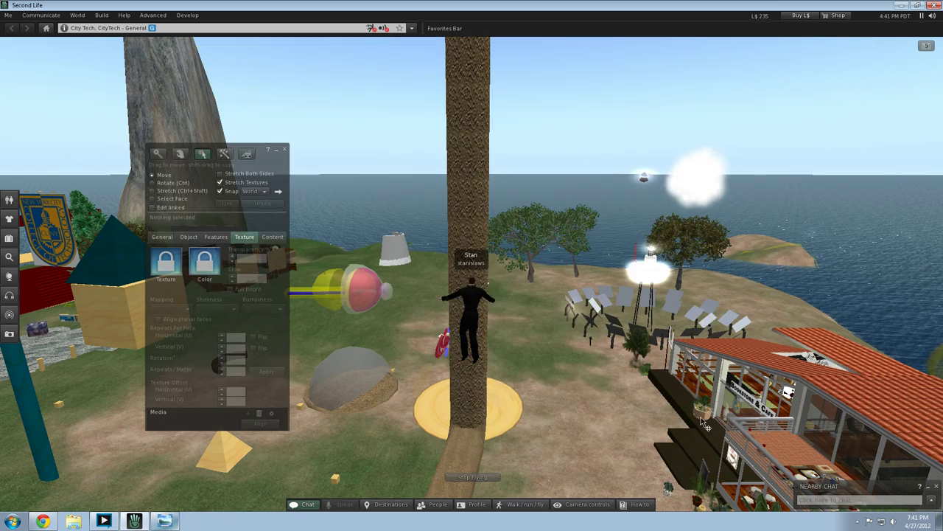
click(571, 413)
key(Left)
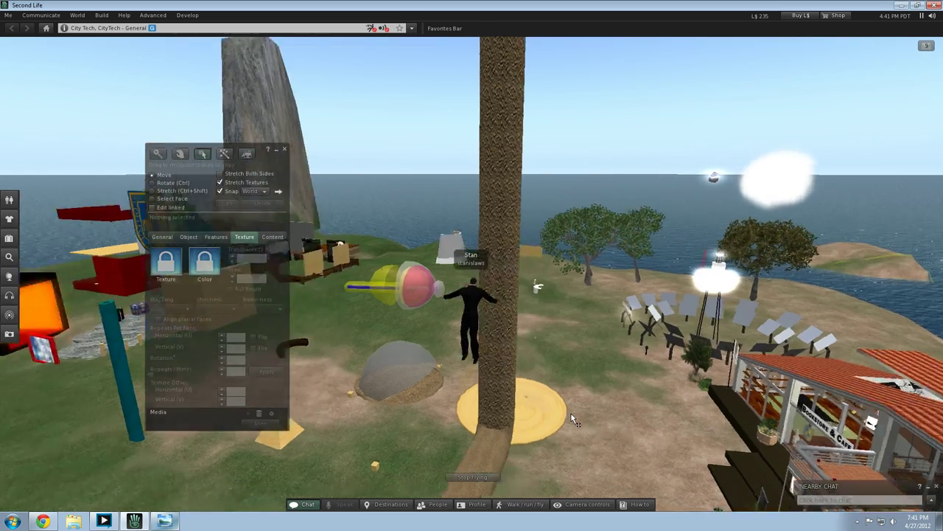
key(Right)
key(Left)
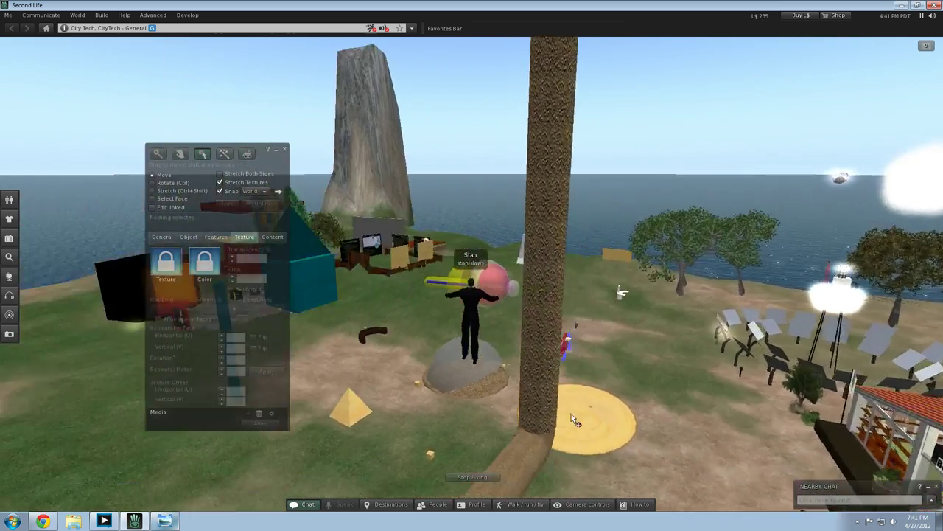
key(Page_Down)
key(Left)
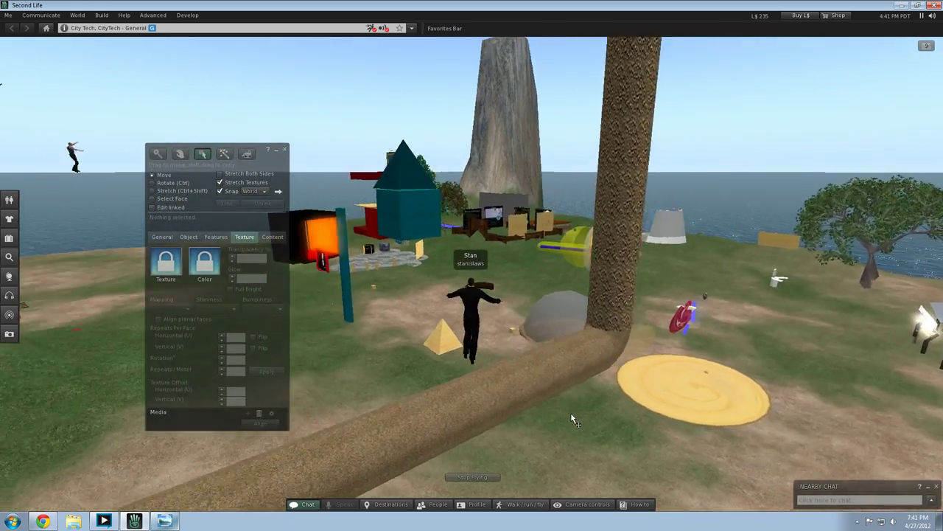
key(Left)
key(Right)
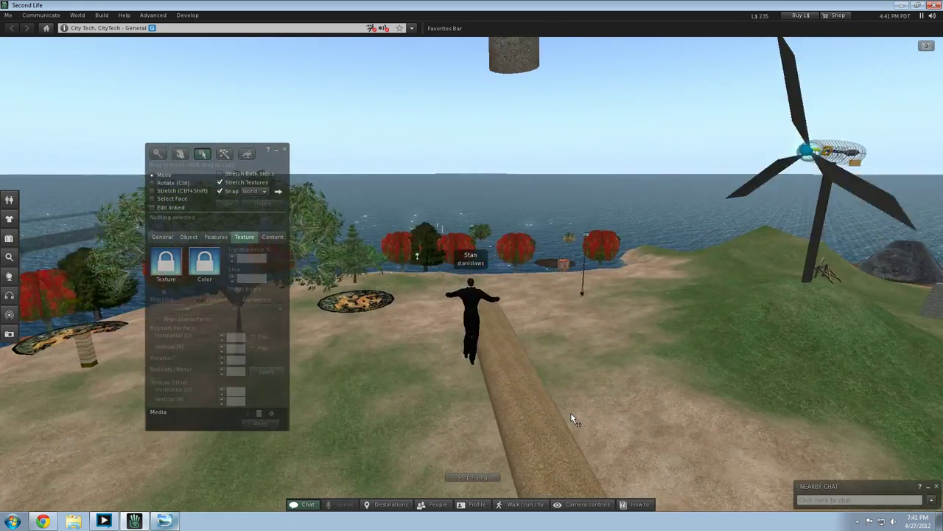
key(Right)
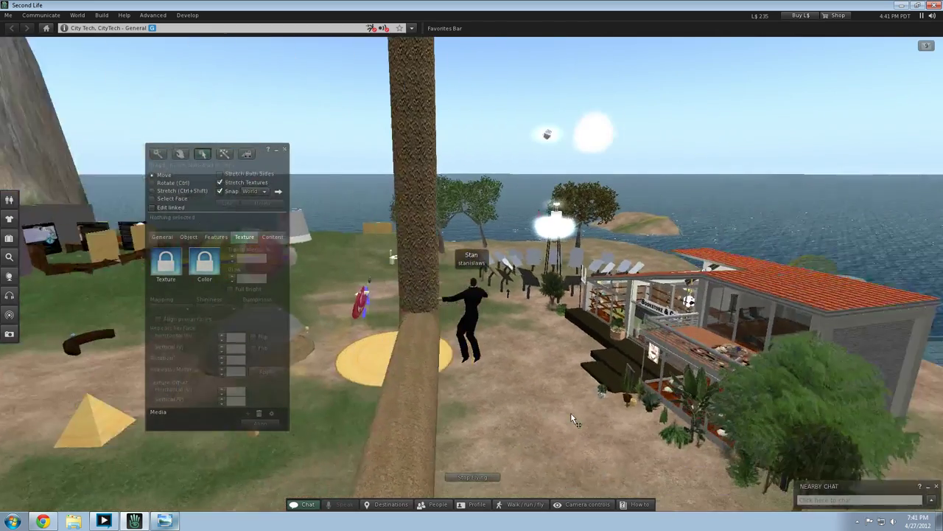
key(Left)
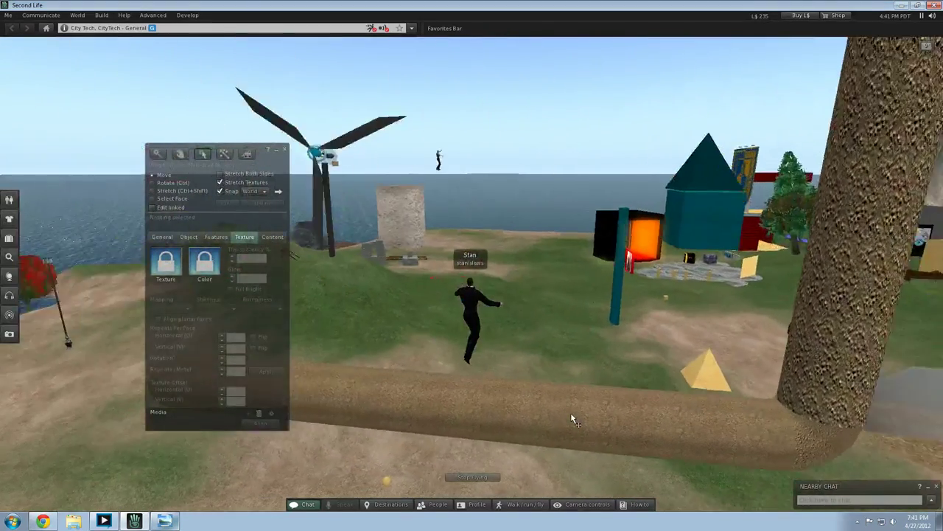
key(Left)
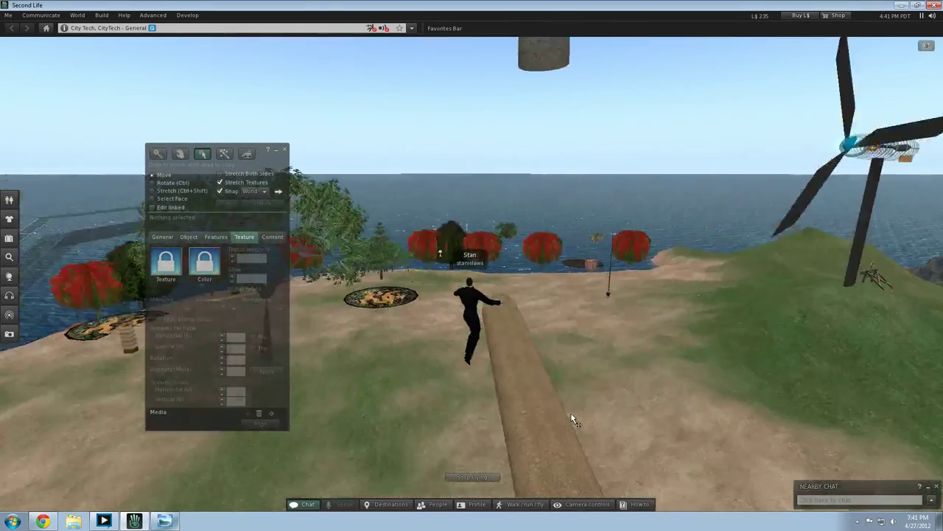
key(Right)
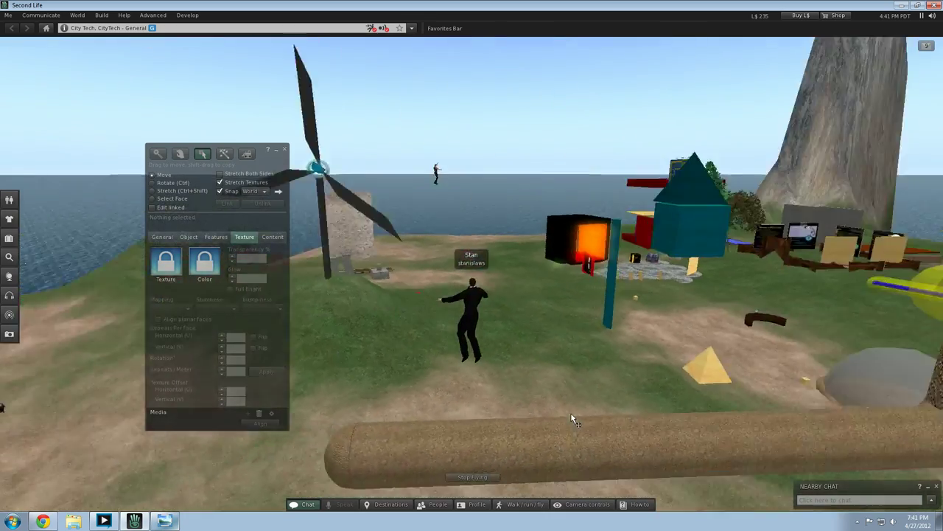
key(Right)
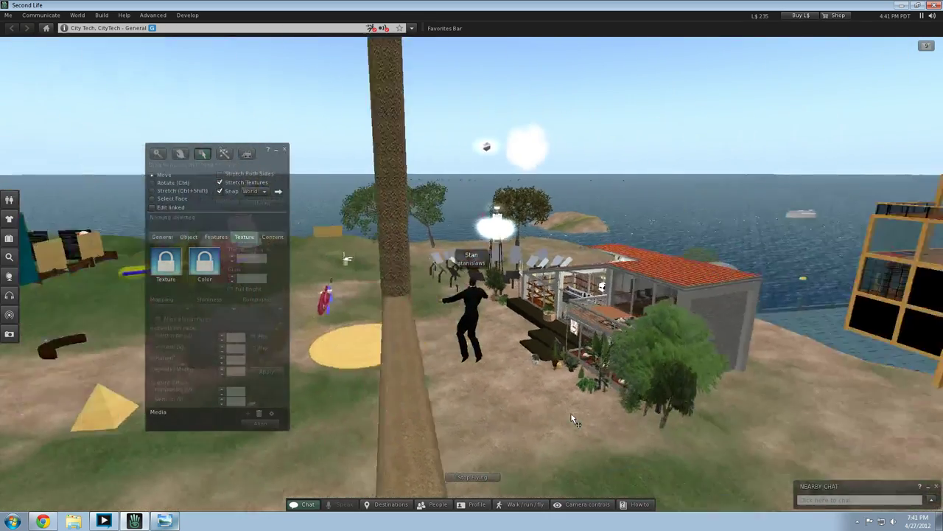
Step: Fly away from the pipe past the shoreline and dive to examine the seabed and water surface around the island
key(Right)
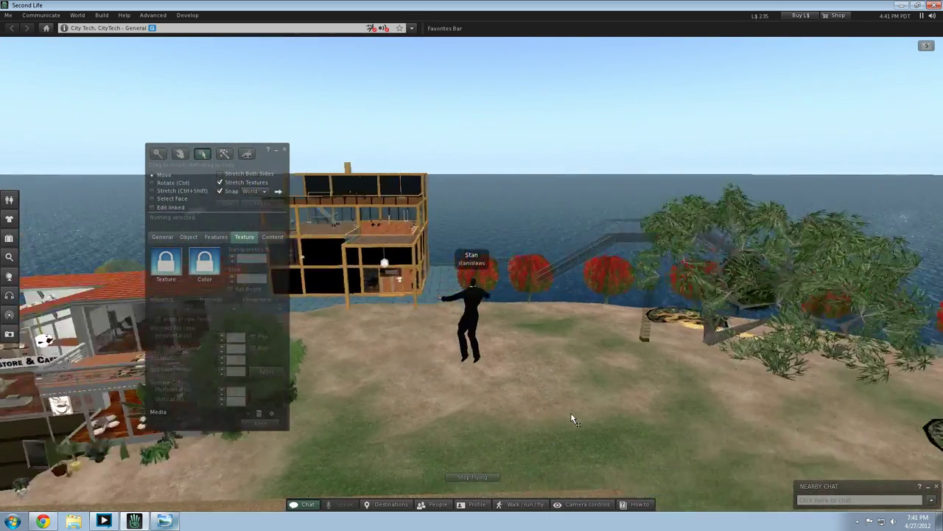
key(Right)
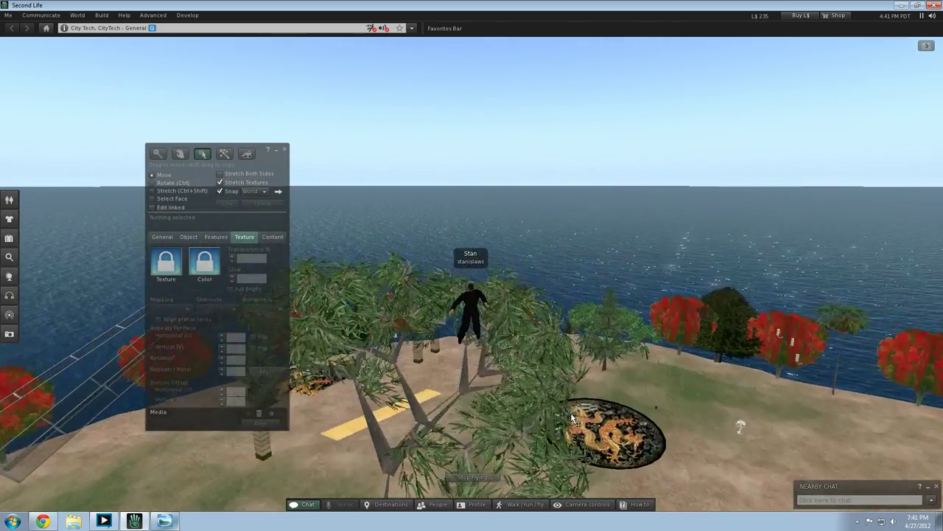
key(Up)
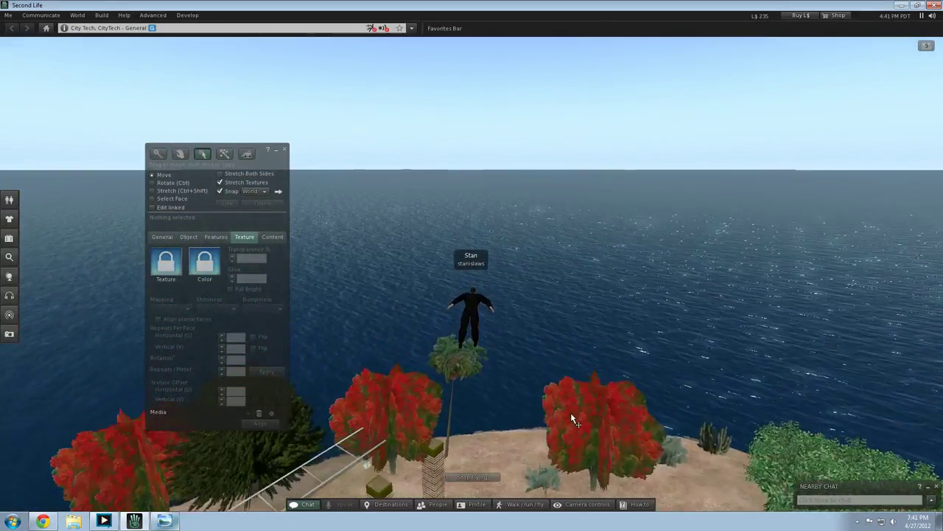
key(Up)
key(Page_Down)
key(Right)
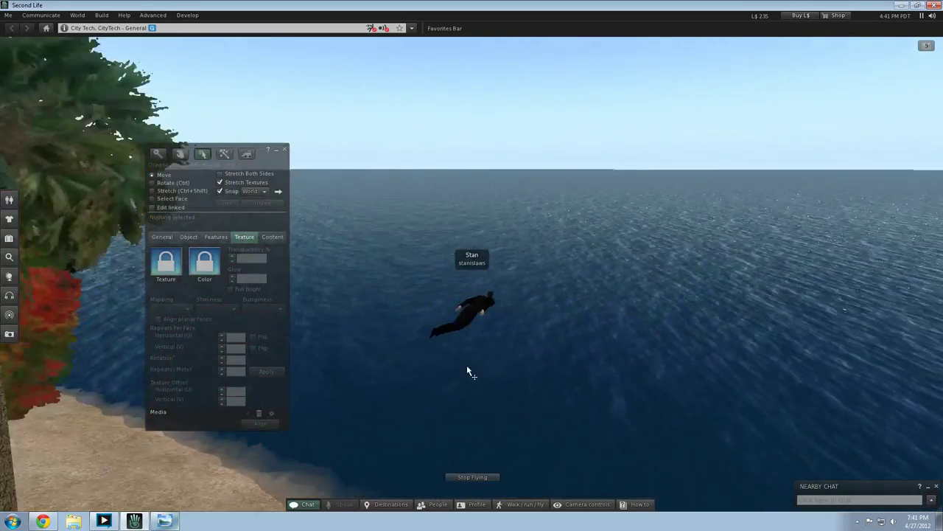
key(Left)
key(Page_Down)
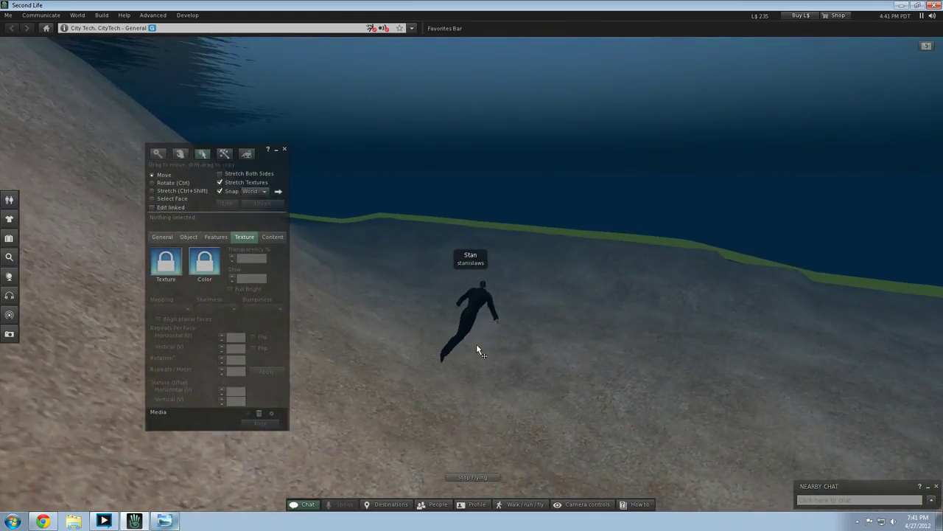
key(Page_Up)
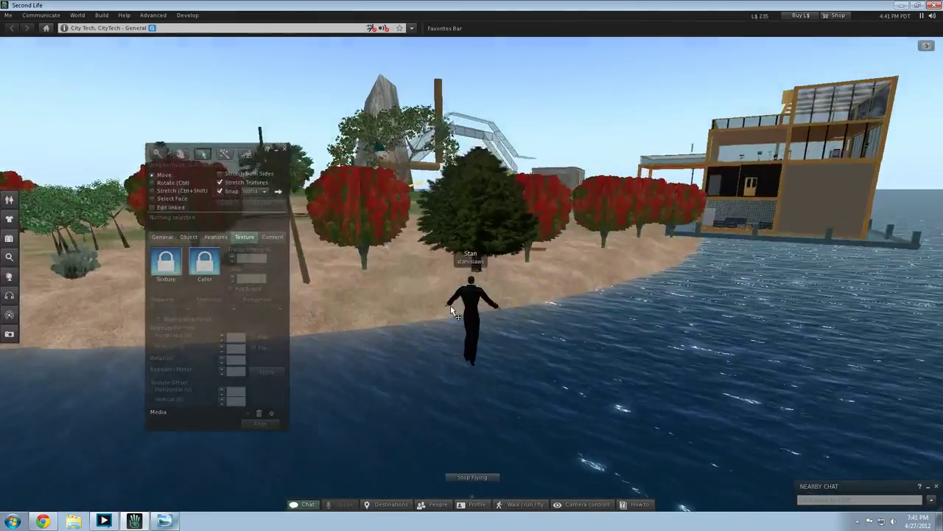
key(Page_Down)
key(Page_Up)
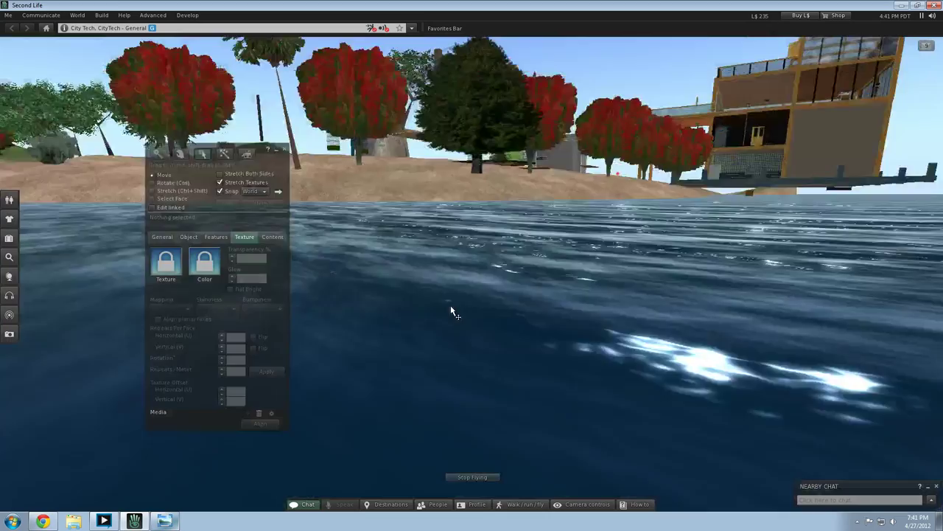
Step: Fly back over the trees to the pipe and view its full L-shape from the side
key(Up)
key(Left)
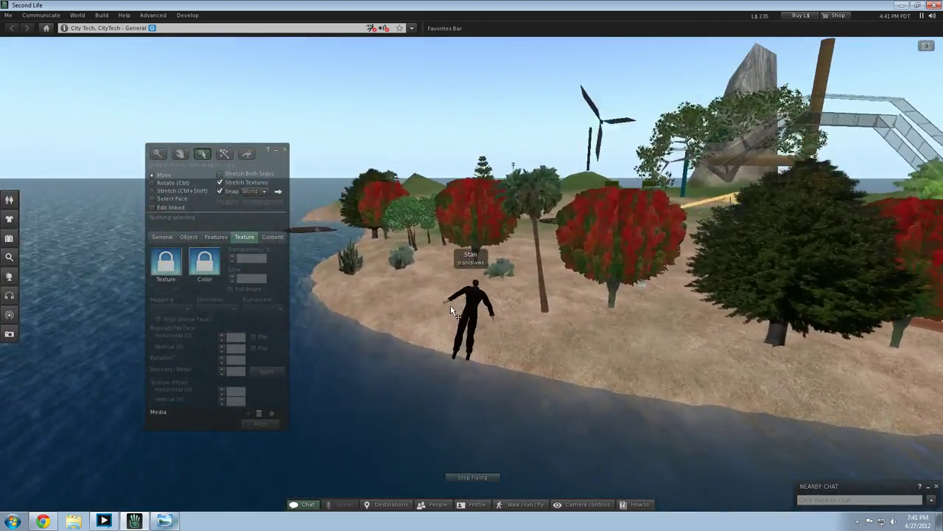
key(Right)
key(Page_Up)
key(Up)
key(Left)
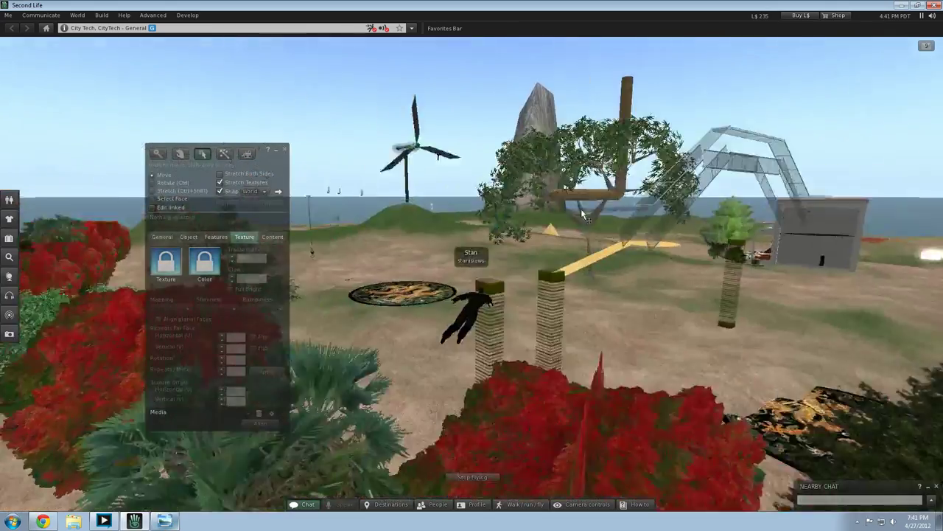
key(Up)
key(Left)
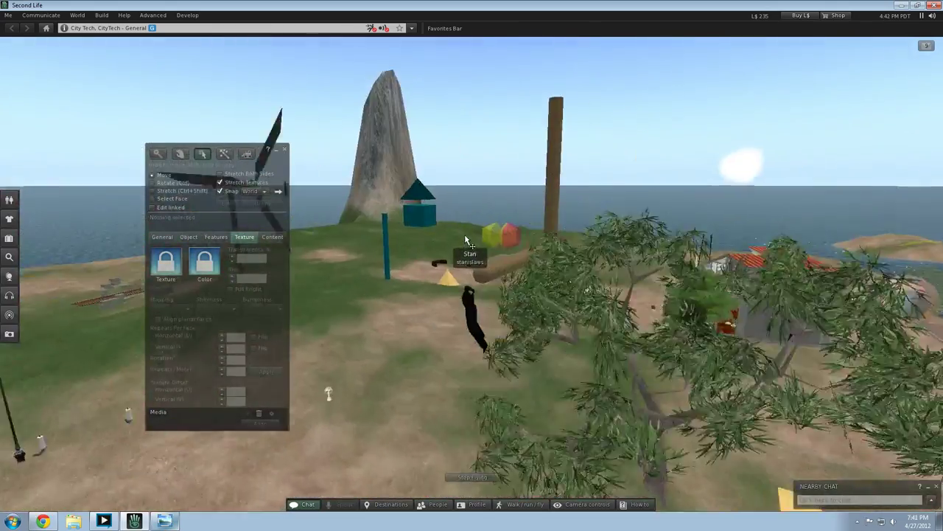
key(Up)
key(Right)
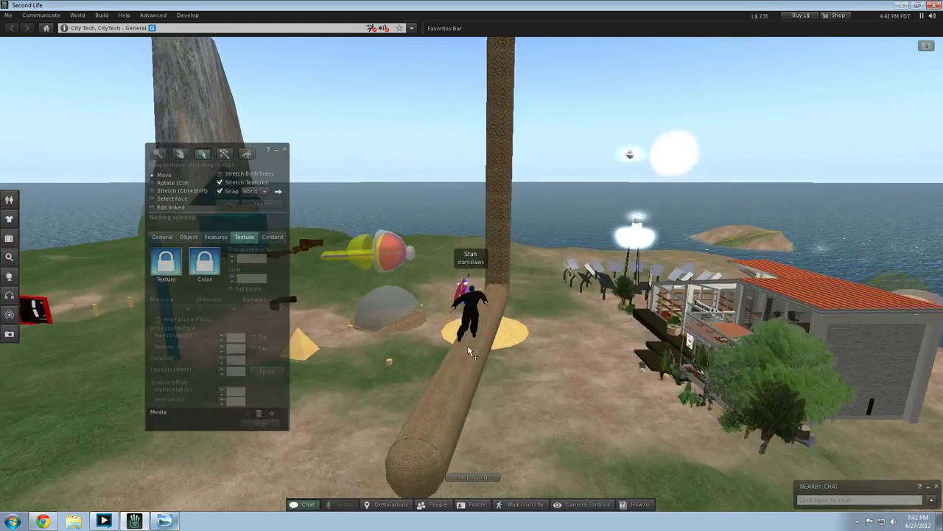
key(Right)
key(Down)
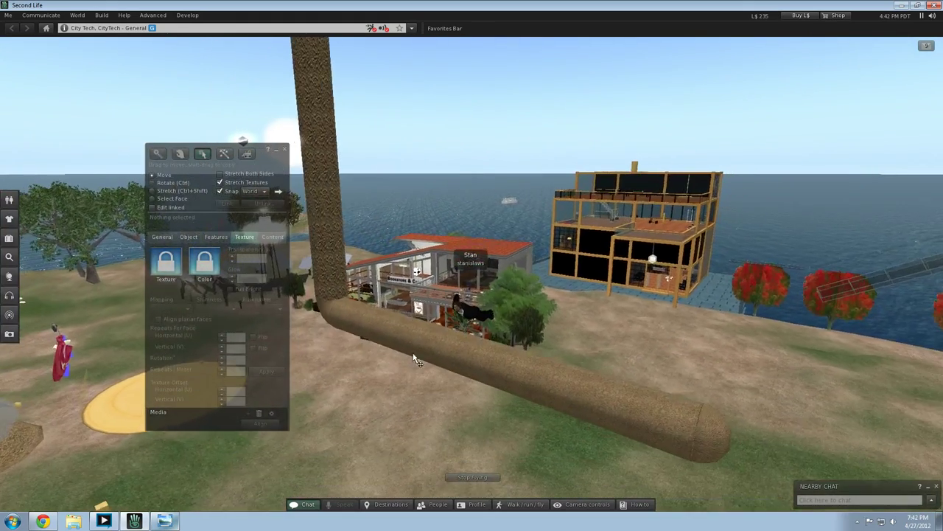
Step: Select the linked pipe, show its general properties and take a copy of it into the inventory
click(413, 350)
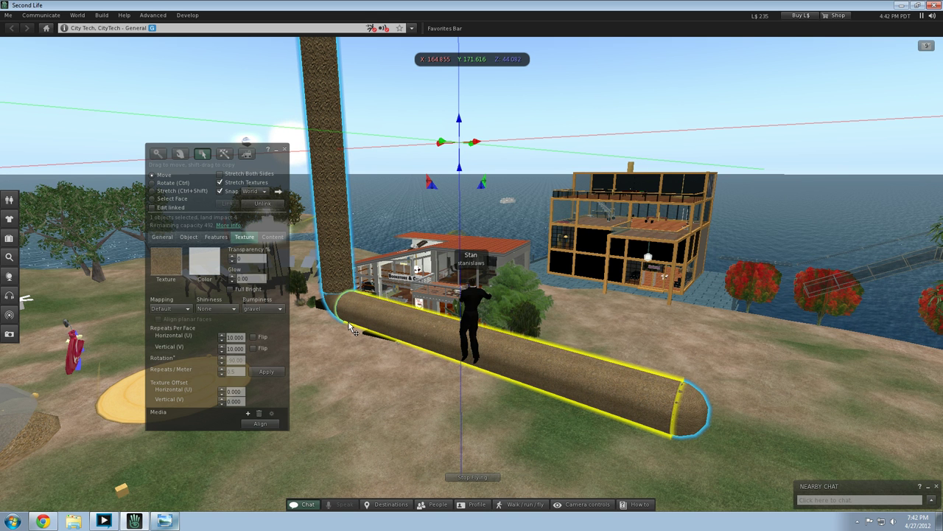
click(163, 238)
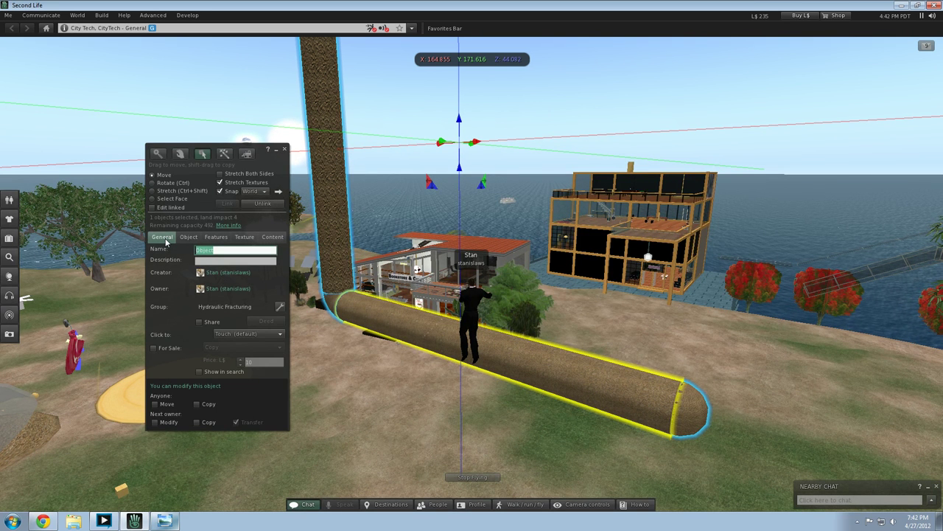
right_click(411, 327)
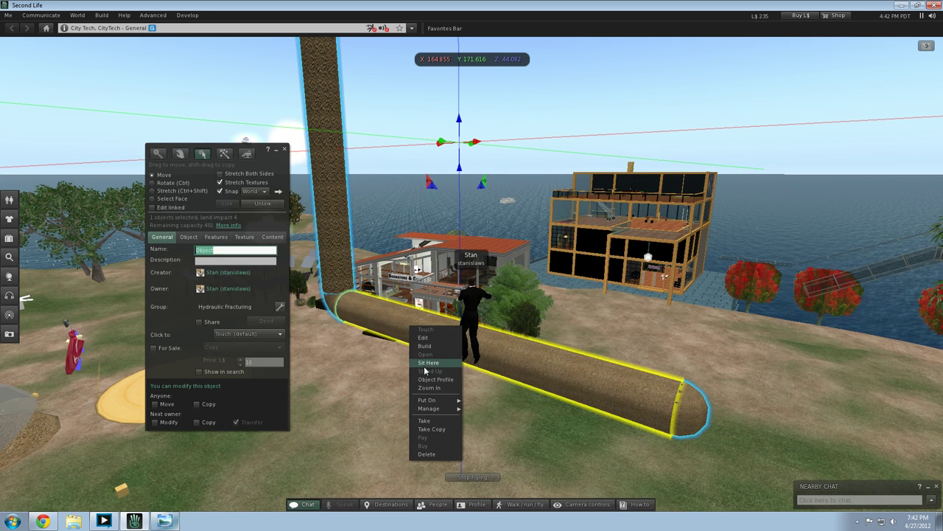
click(436, 430)
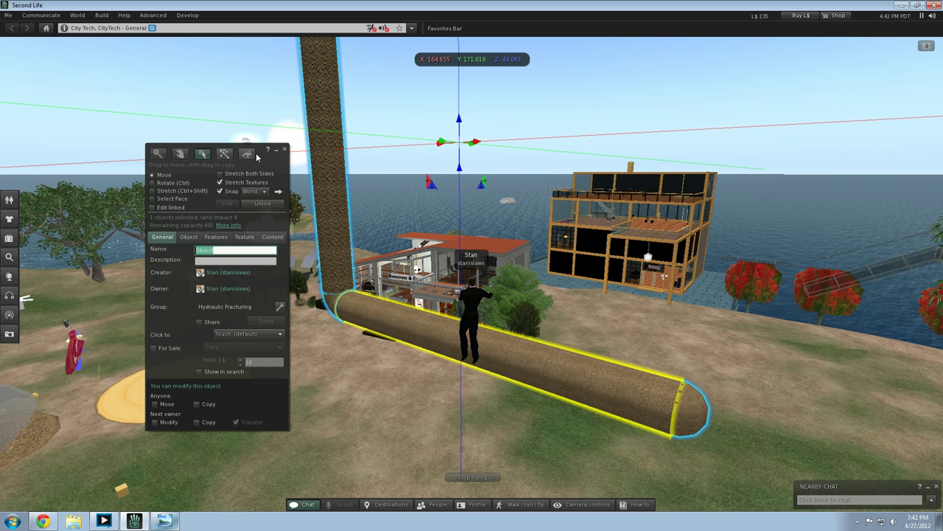
Step: Open the inventory and delete the pipe copy named Object from the Objects folder
click(9, 238)
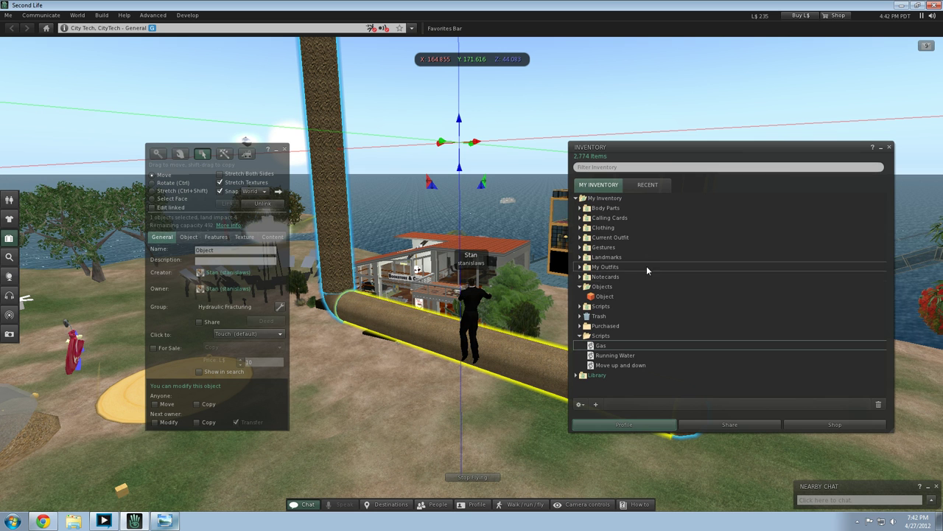
double_click(604, 291)
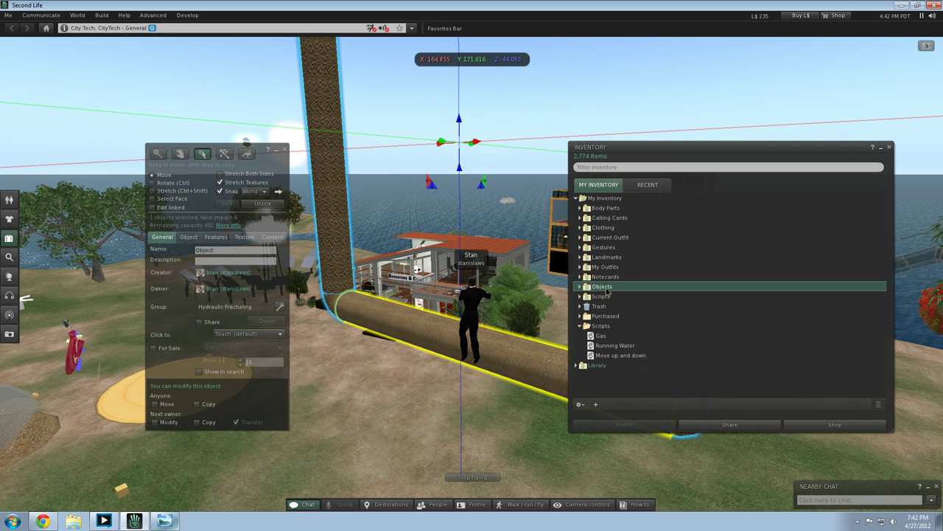
double_click(606, 288)
click(604, 296)
right_click(605, 297)
click(604, 297)
right_click(611, 296)
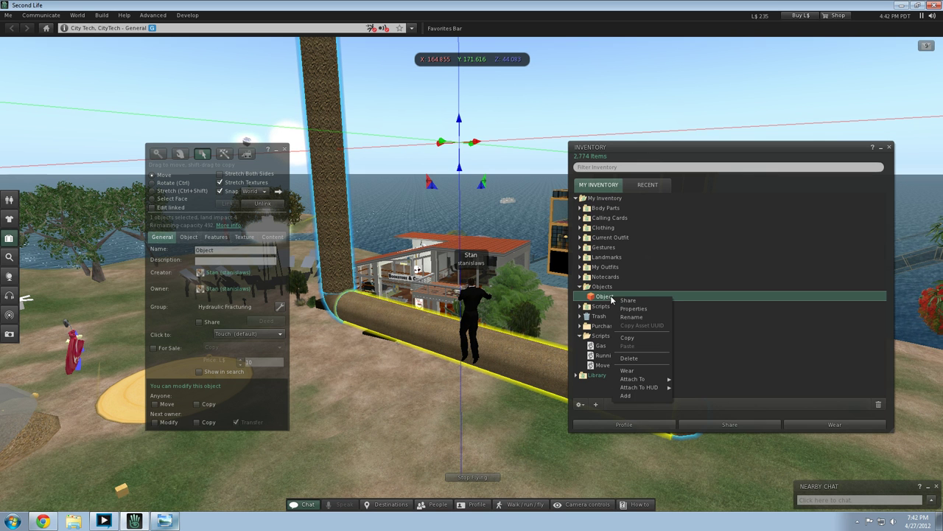
click(629, 359)
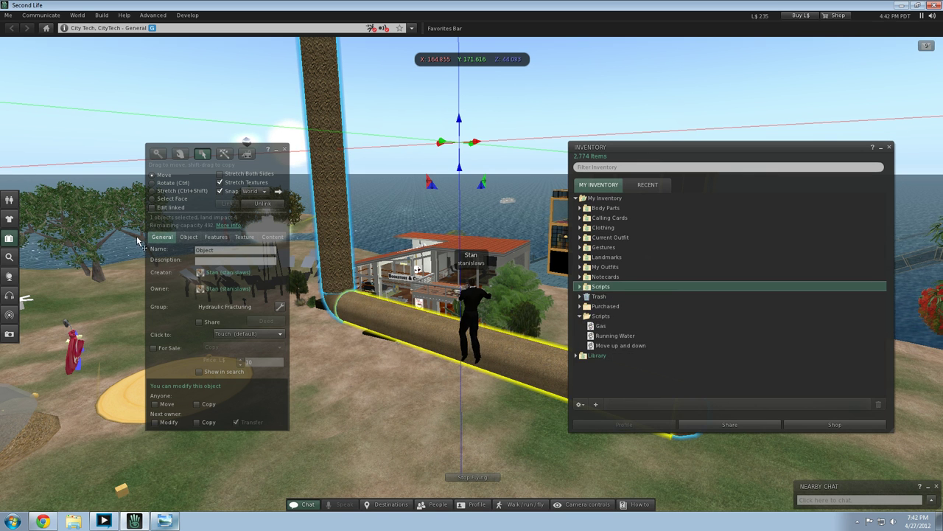
Step: Name the pipe HF Pipe and share it with the Hydraulic Fracturing group
click(157, 237)
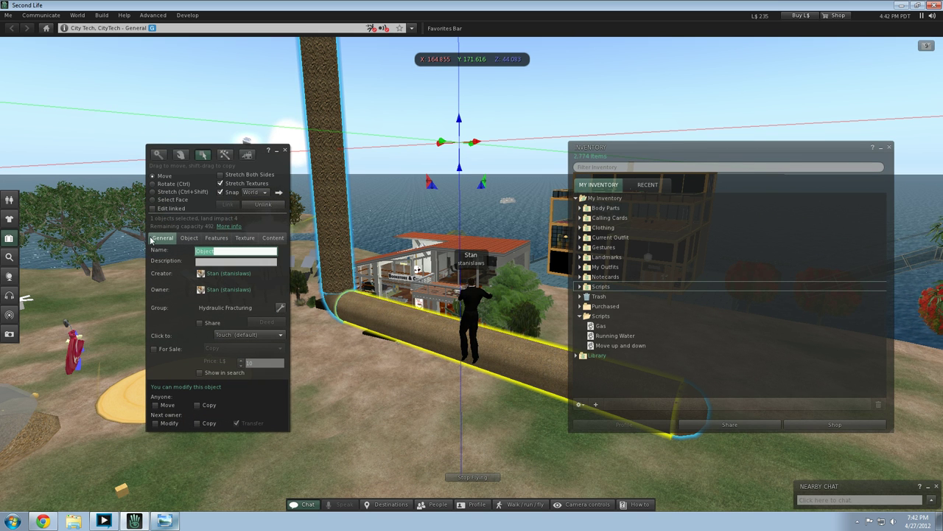
text(HG)
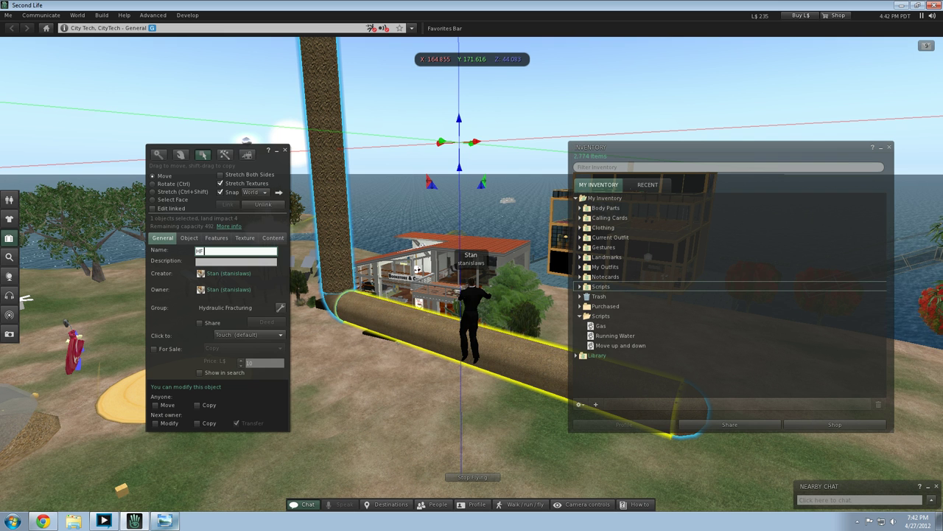
text( Pipe)
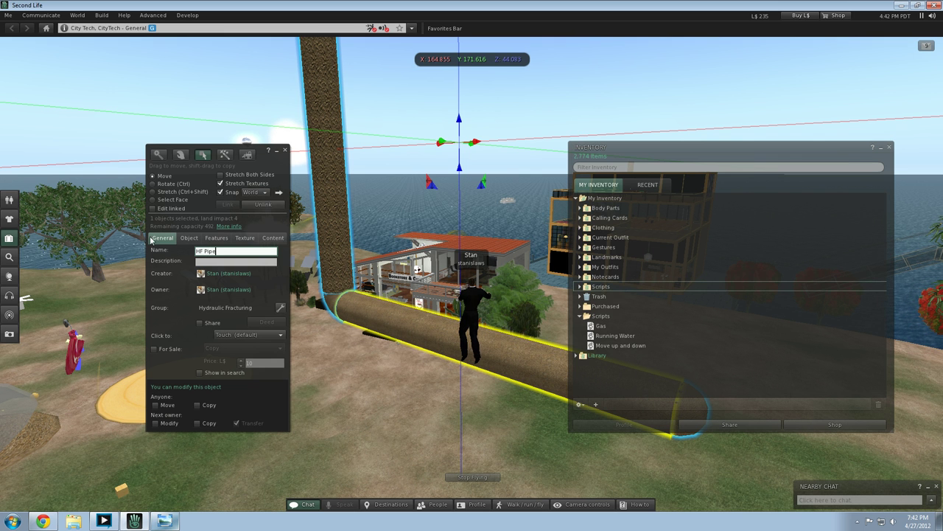
click(199, 323)
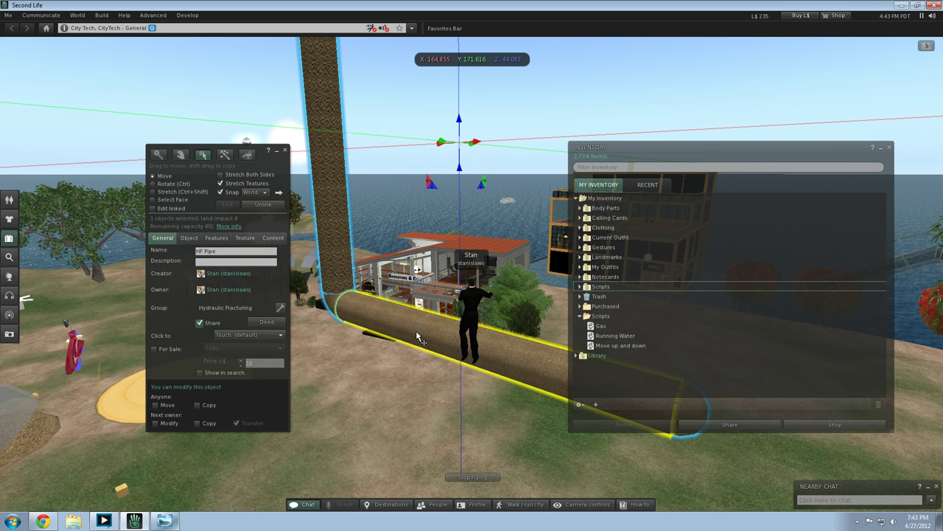
Step: Take a copy of the HF Pipe into the inventory and select it in the Objects folder
right_click(355, 319)
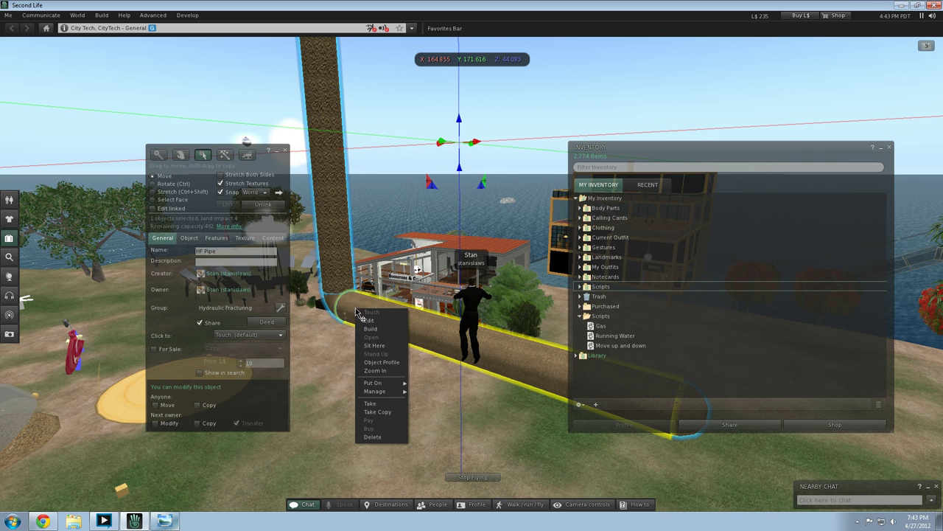
click(378, 413)
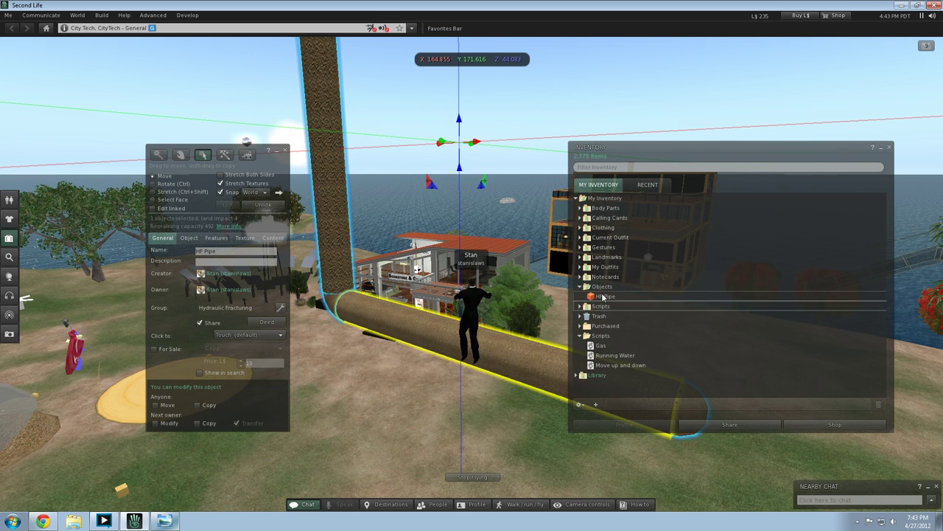
click(603, 296)
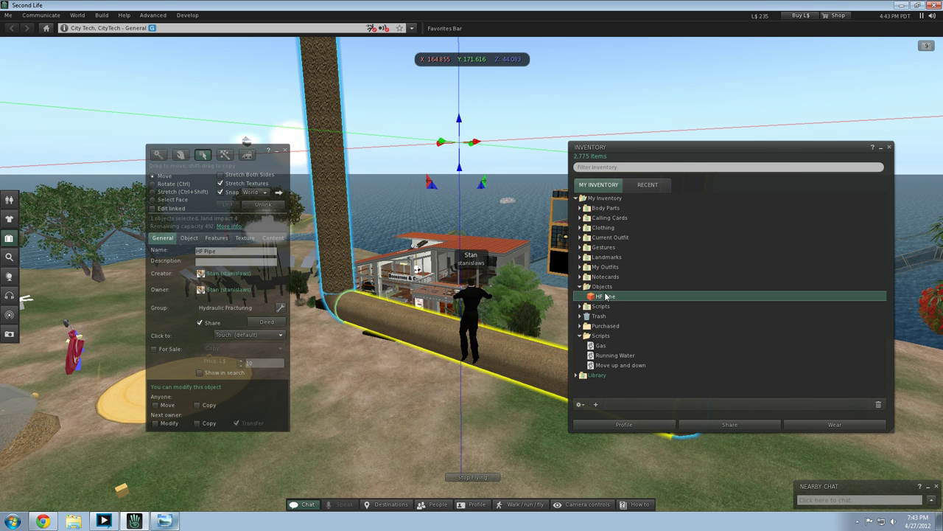
Step: Place a second HF Pipe from the inventory on the ground near the original and raise it to Z 44
click(524, 299)
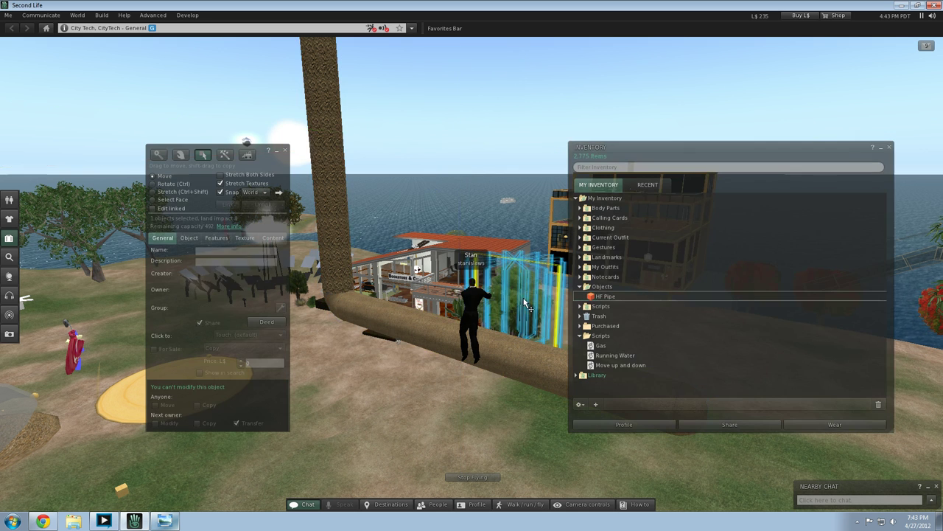
click(537, 406)
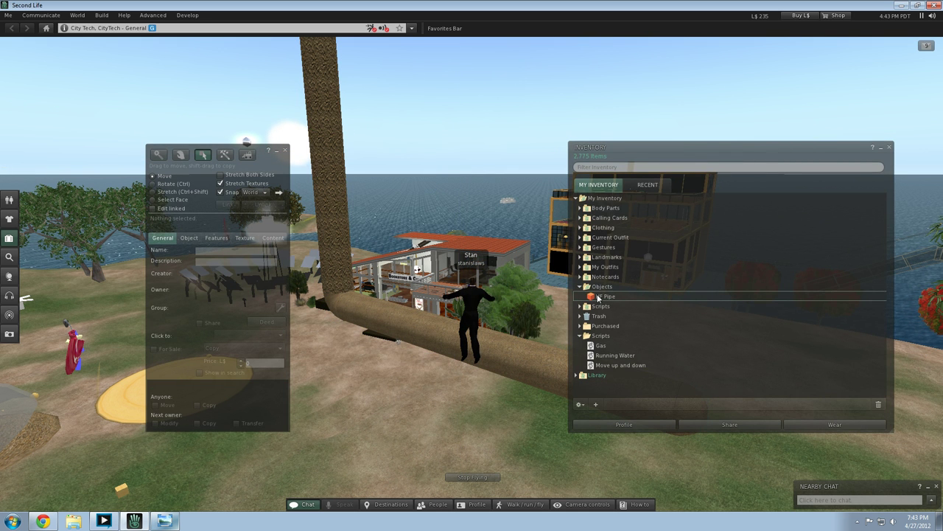
click(442, 346)
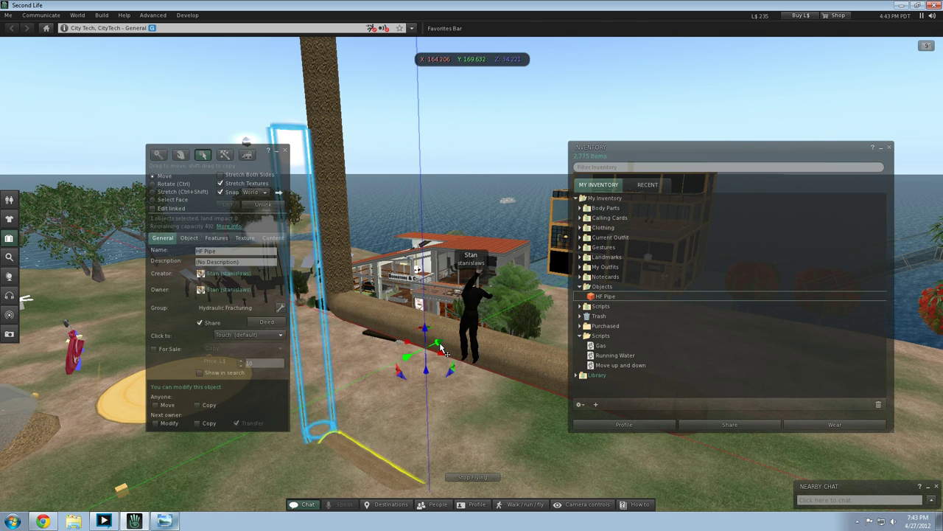
drag(429, 339, 382, 126)
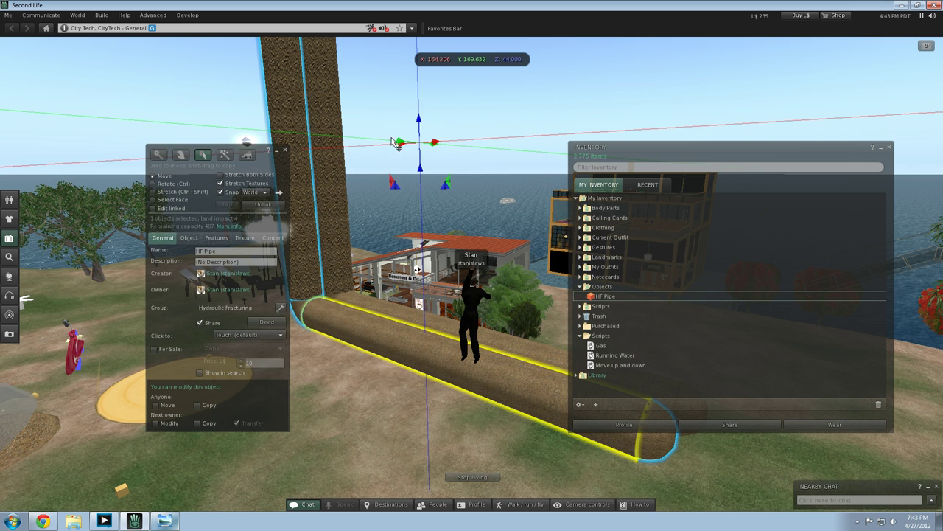
Step: Shift the second pipe along the Y axis to about 168.27, clear of the original pipe
click(393, 139)
click(302, 179)
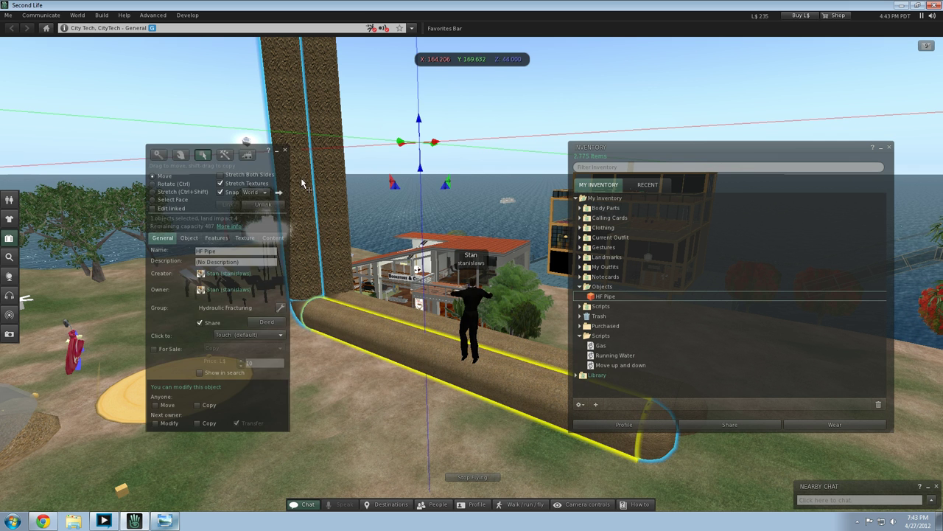
shift+drag(402, 142, 384, 157)
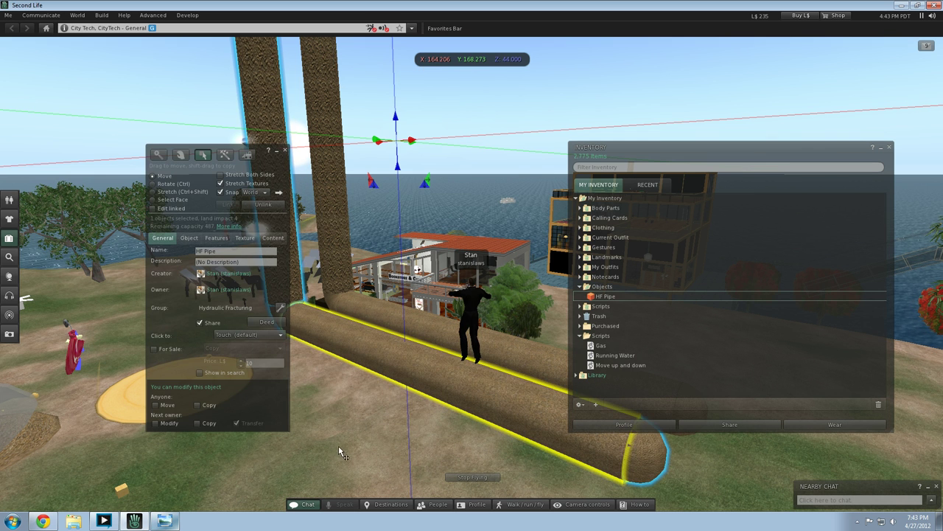
Step: Set the second pipe's Y and Z sizes to 1.9 m each
click(186, 239)
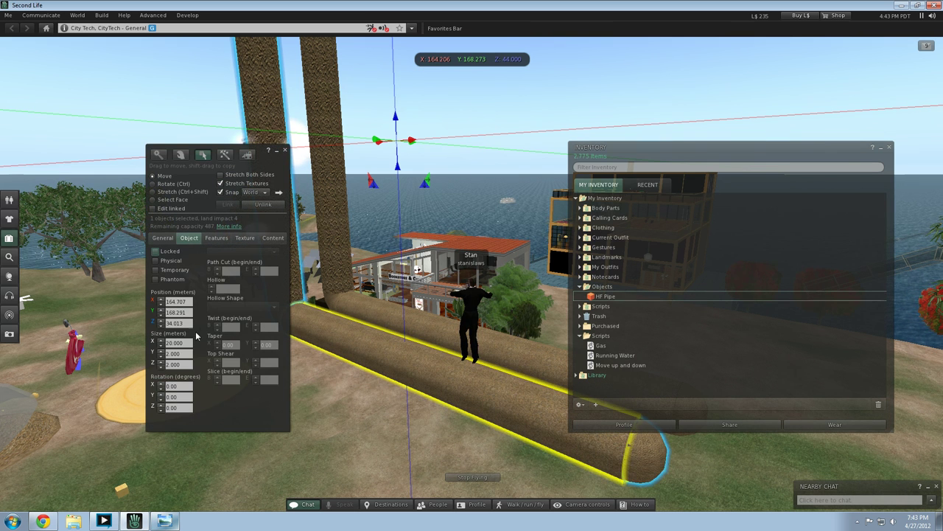
click(190, 353)
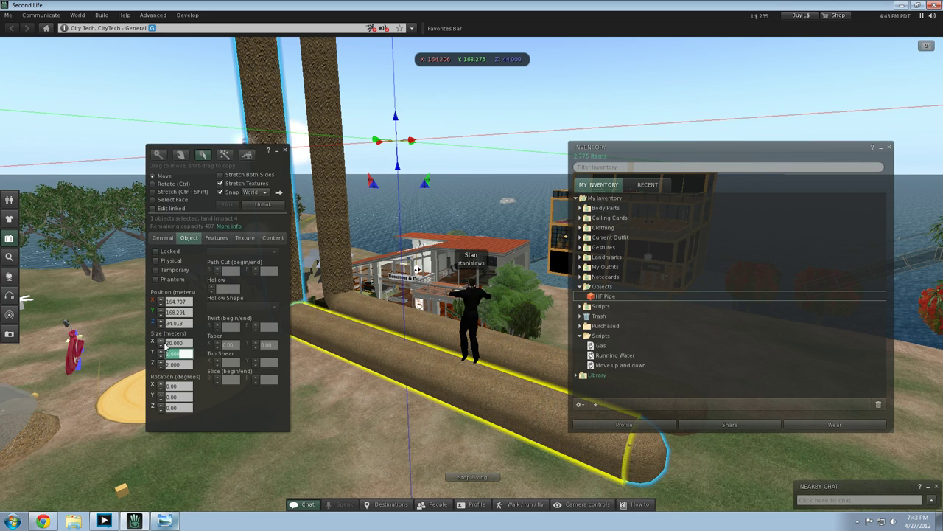
text(1)
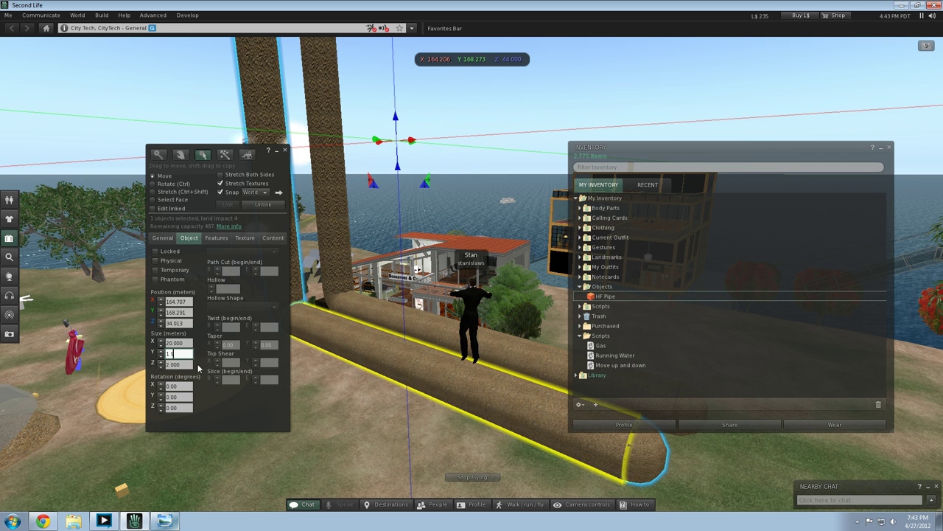
text(.9)
key(Tab)
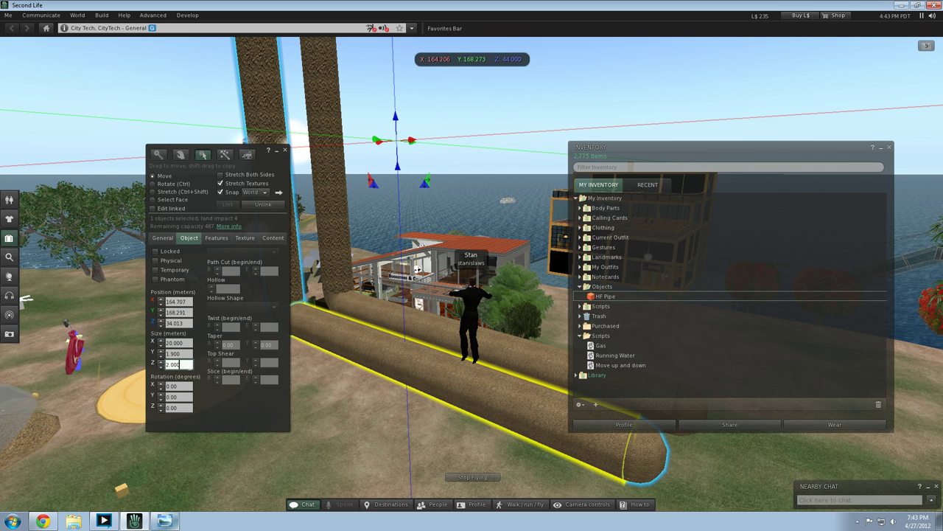
text(1.9)
key(Return)
Step: Select the slimmer second pipe and examine both pipes together from several angles
click(390, 432)
key(Left)
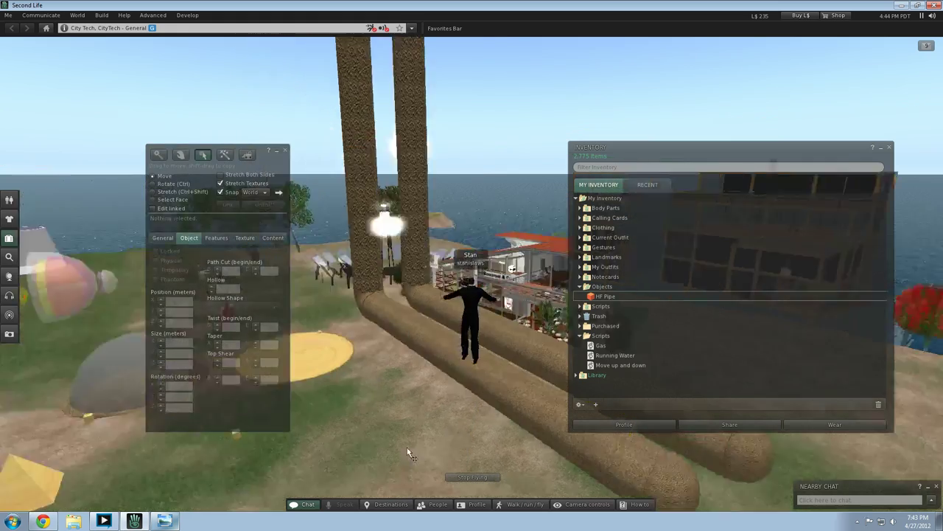
key(Right)
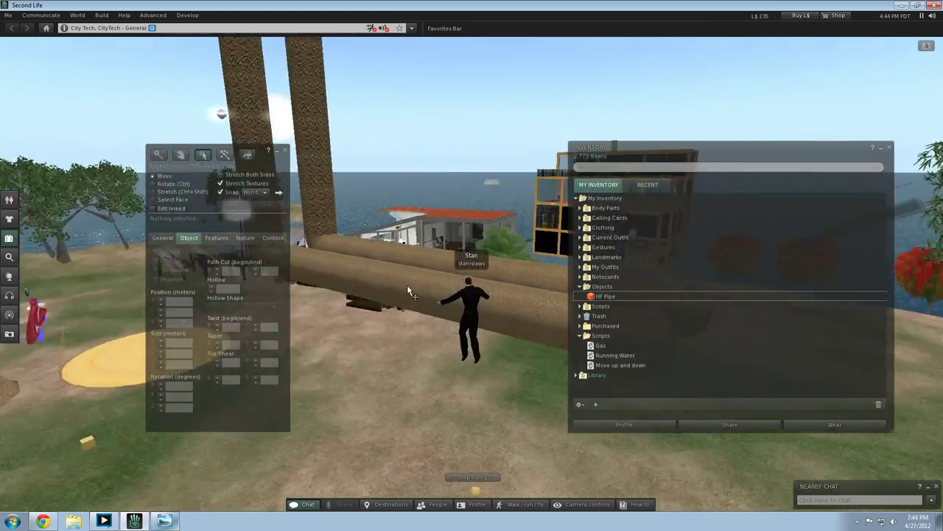
key(Left)
click(363, 279)
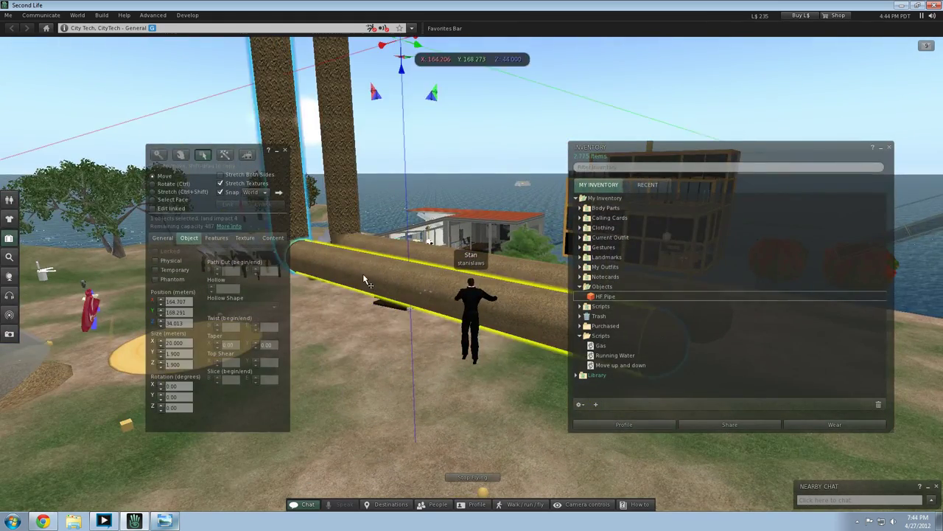
key(Left)
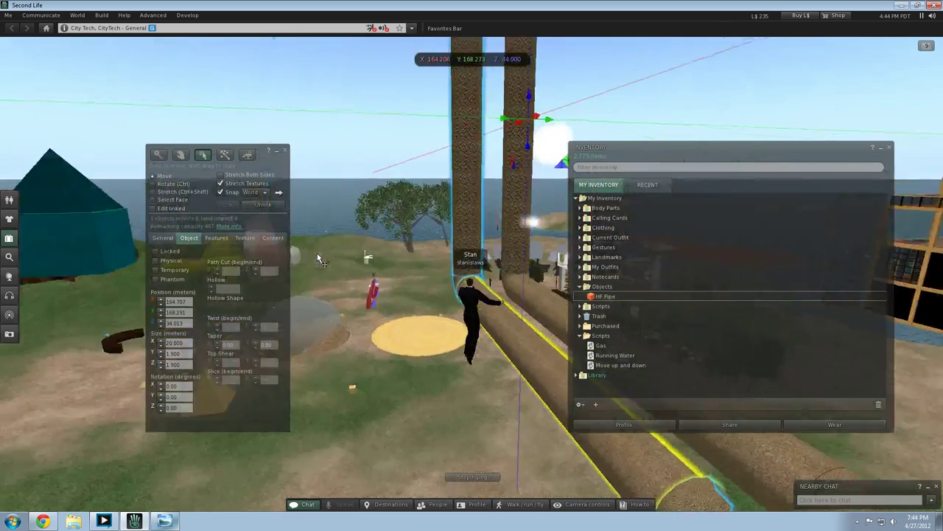
key(Right)
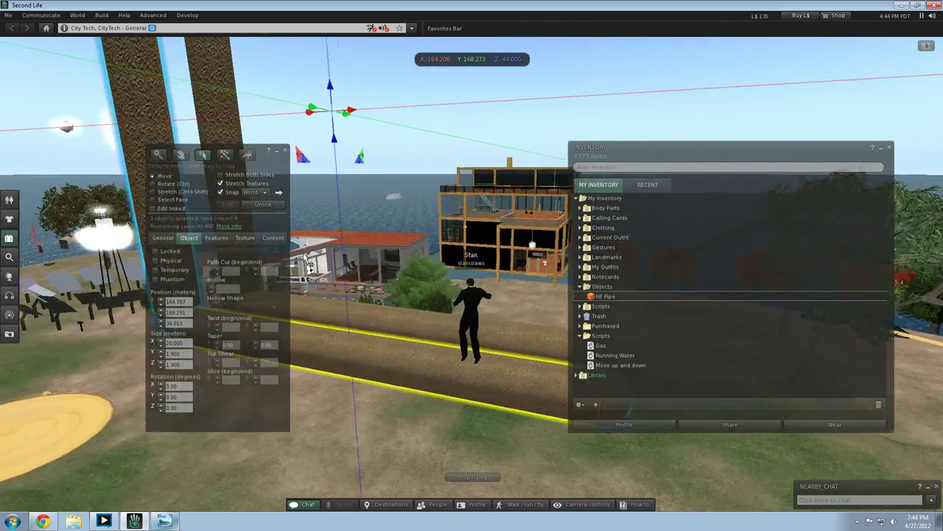
key(Left)
Step: Open the texture picker for the second pipe and expand the library's Waterfalls texture folder
click(164, 241)
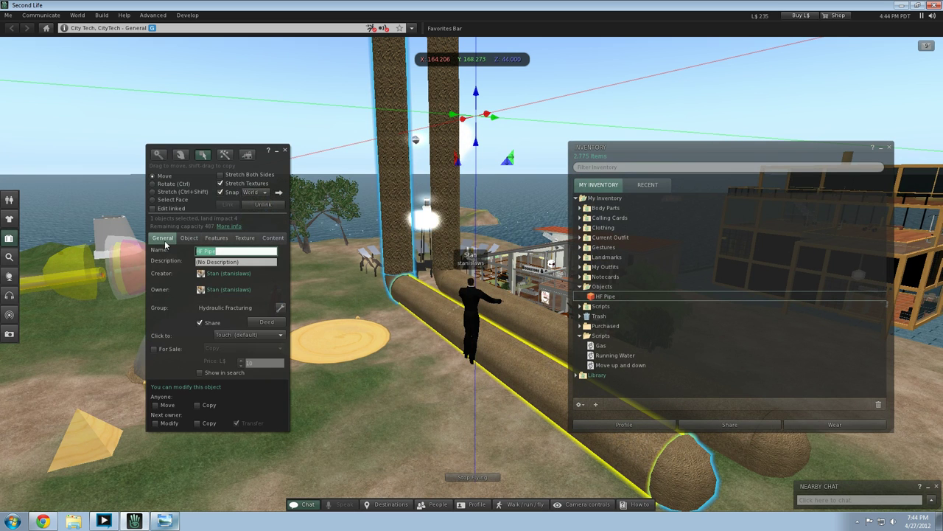
click(216, 238)
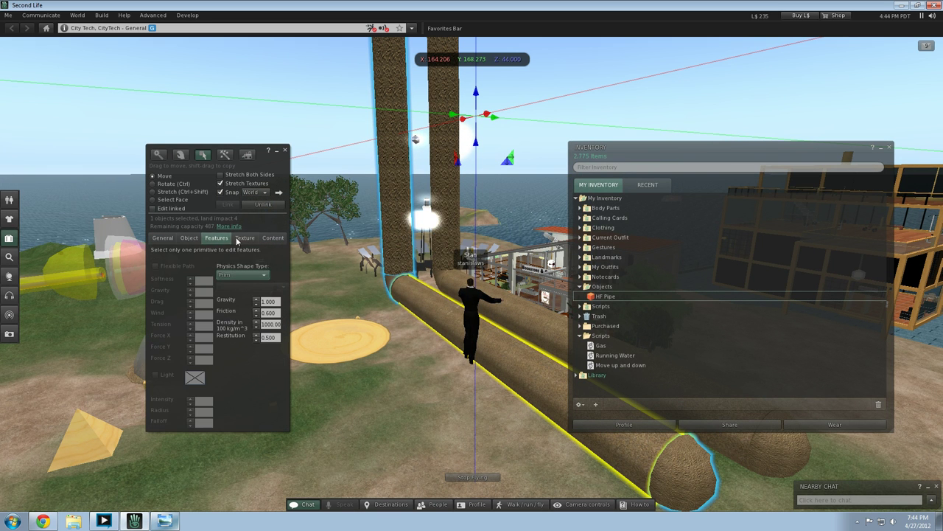
click(236, 240)
click(171, 267)
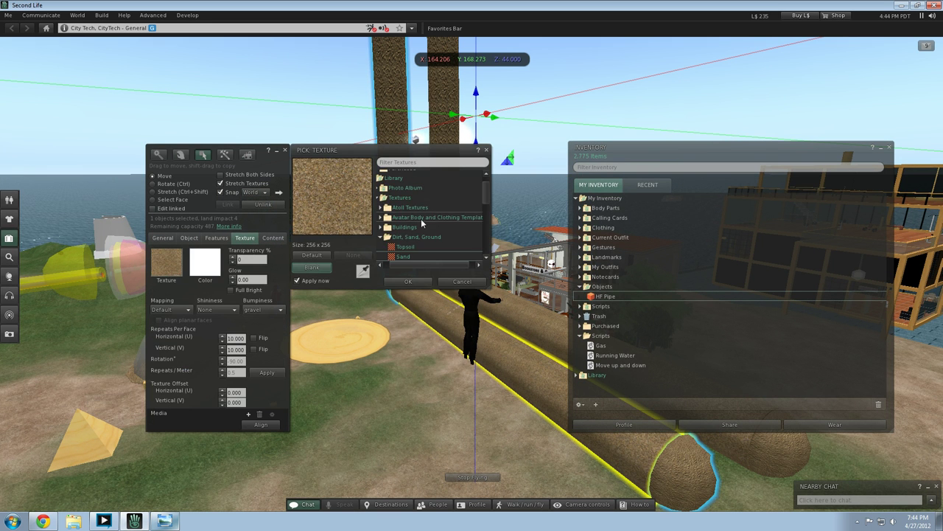
scroll(417, 217, down, 5)
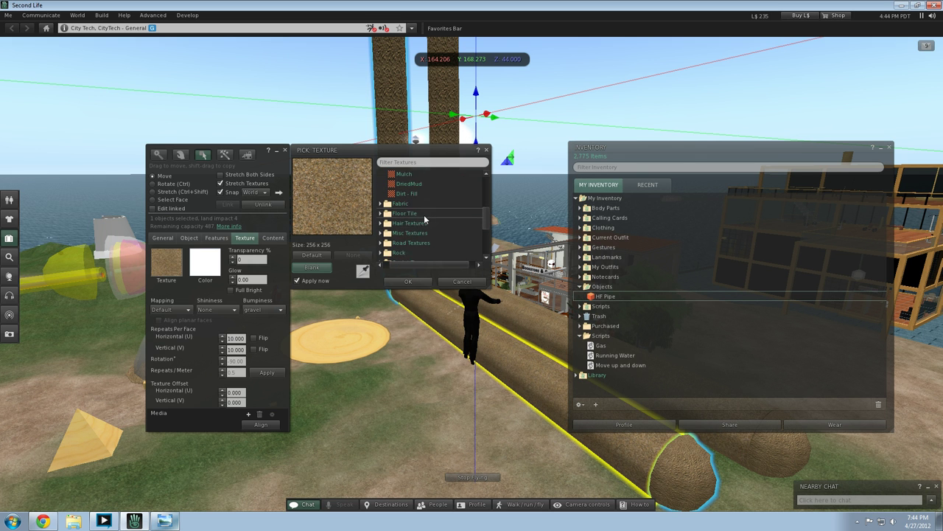
scroll(424, 217, down, 3)
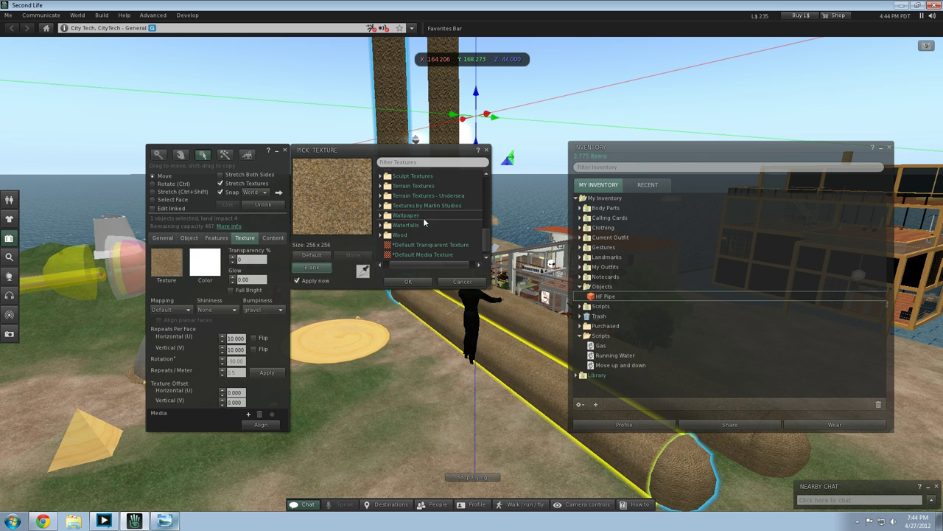
double_click(416, 224)
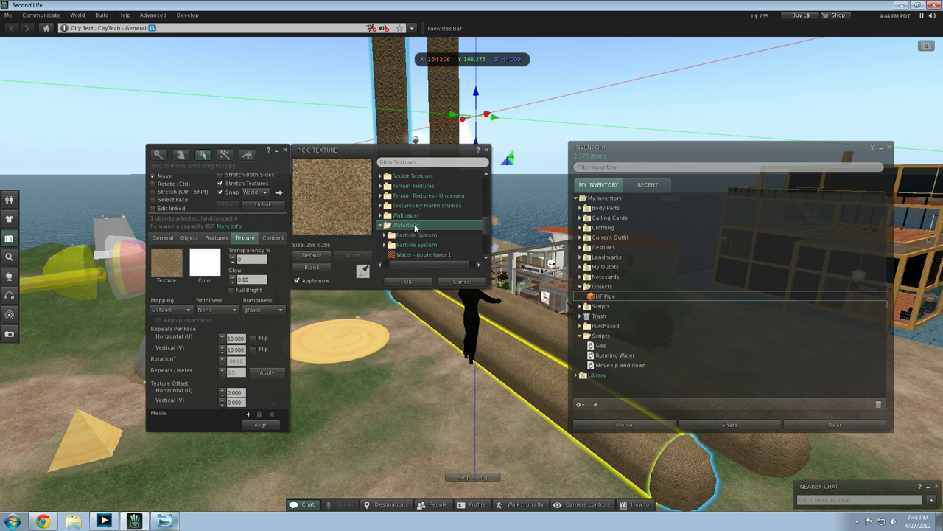
Step: Preview several waterfall and water textures on the second pipe and apply Water - ripple layer 1
scroll(415, 229, down, 3)
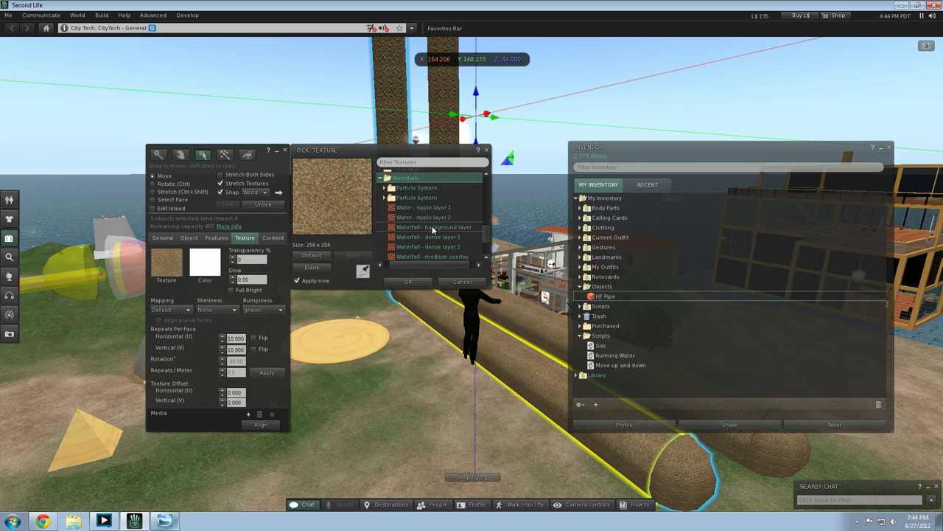
scroll(432, 228, down, 3)
scroll(427, 227, down, 1)
click(422, 227)
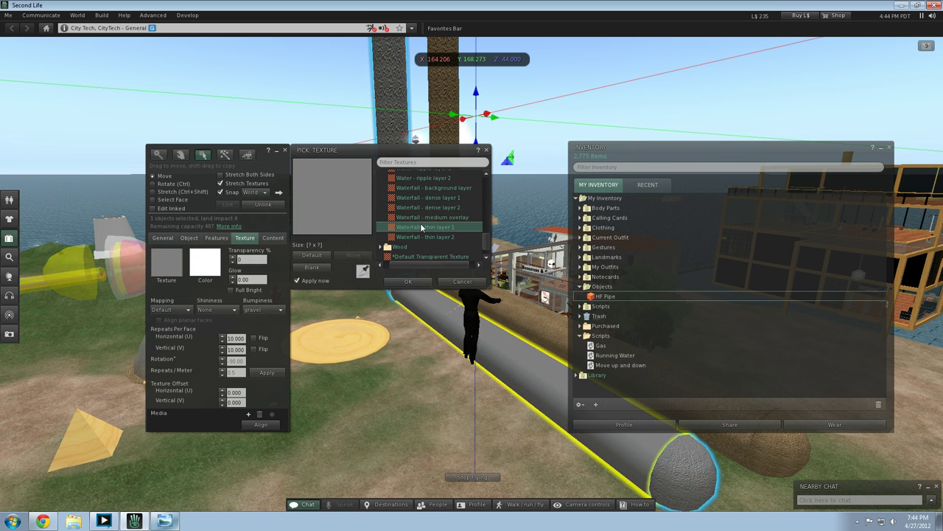
click(419, 208)
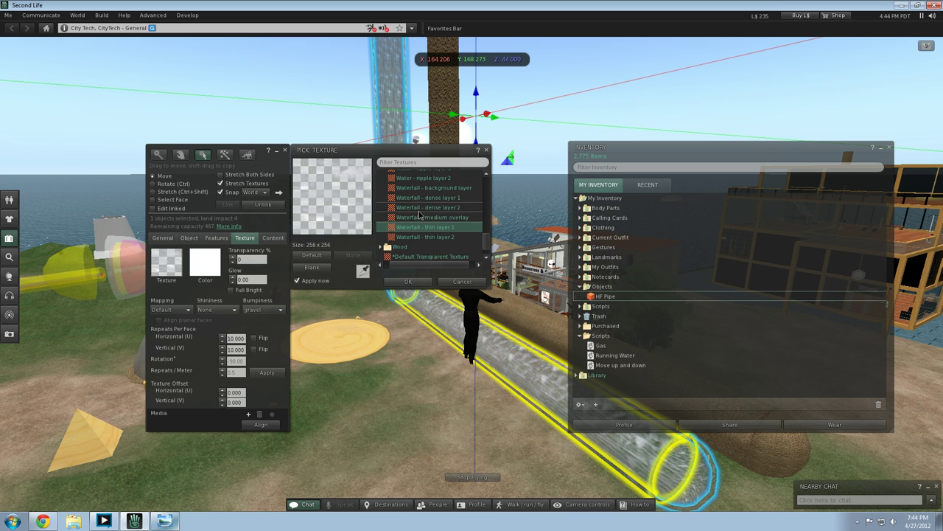
scroll(417, 213, up, 2)
click(415, 211)
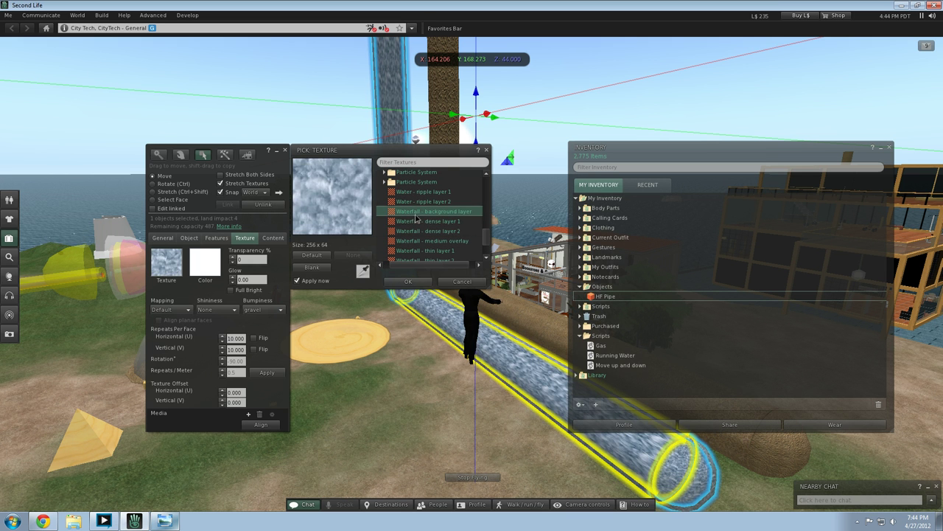
click(418, 201)
click(417, 192)
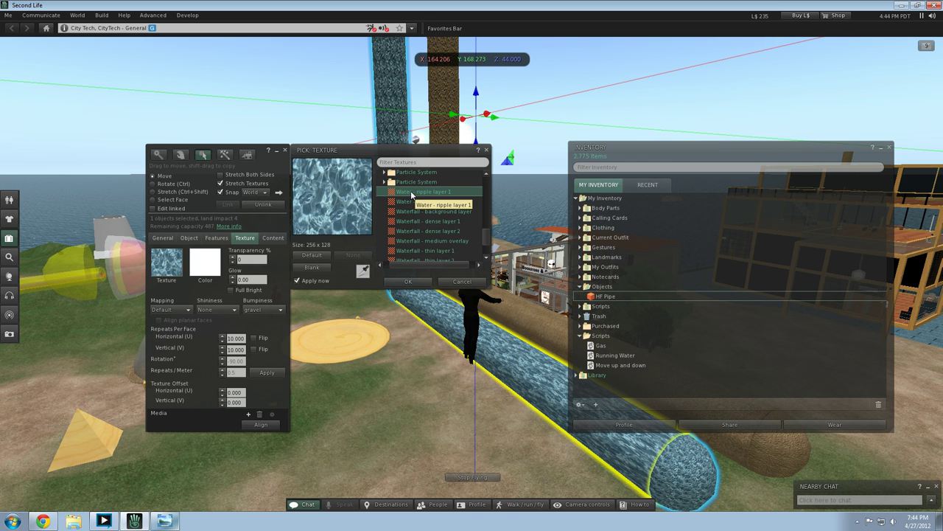
click(408, 282)
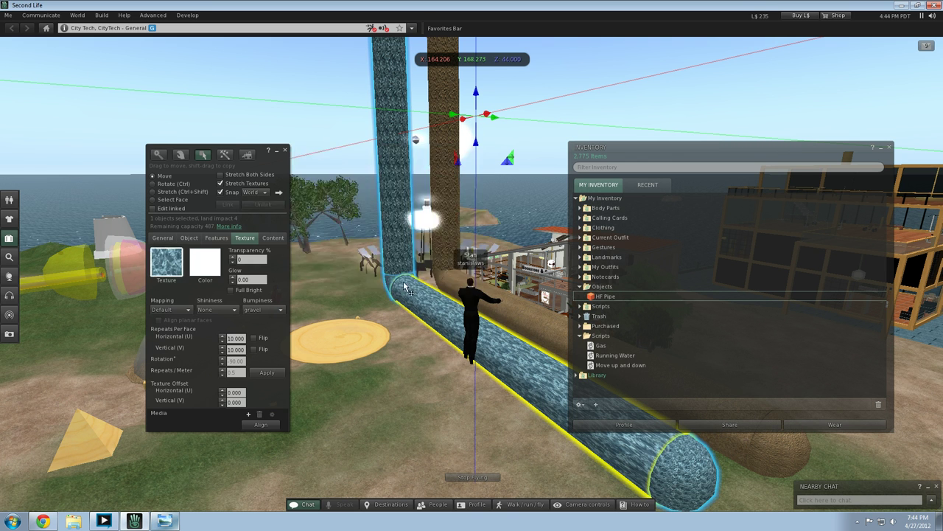
Step: Set the water pipe's horizontal and vertical texture repeats per face to 5 each
click(357, 395)
key(Left)
key(Up)
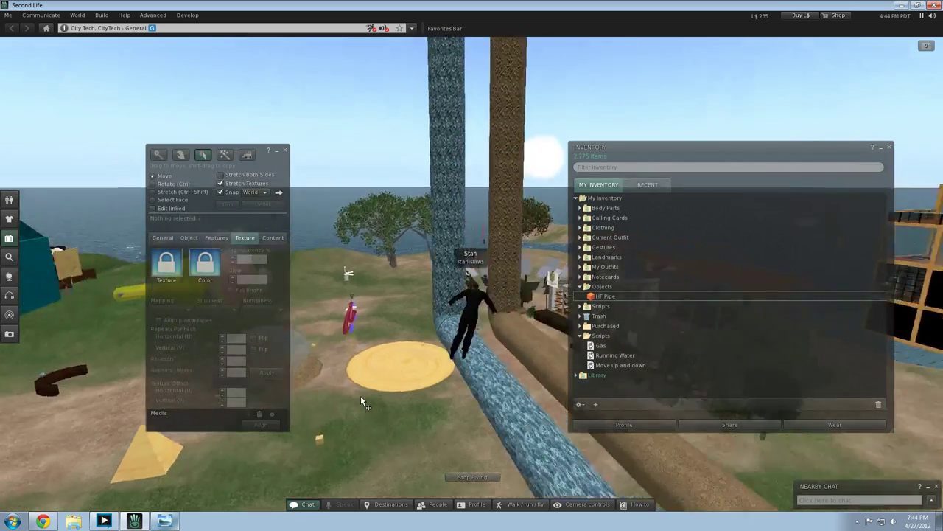
key(Page_Down)
key(Right)
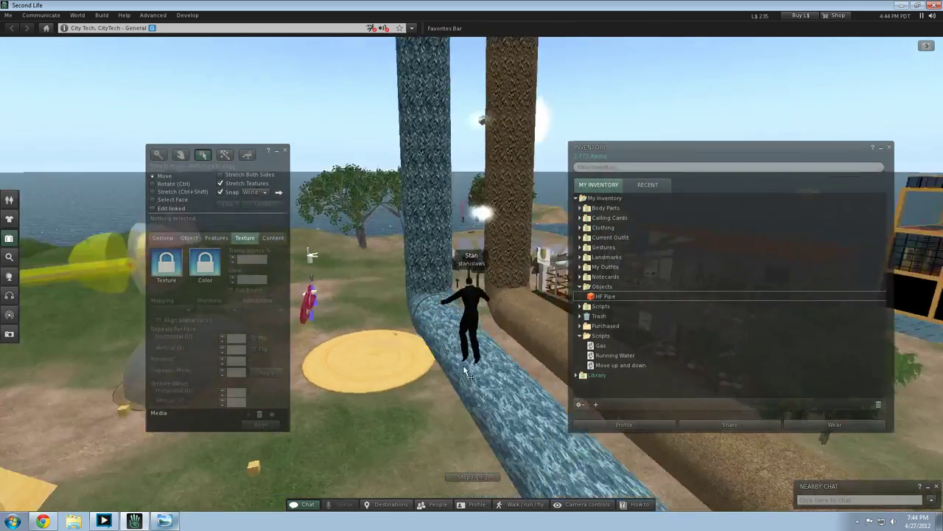
click(462, 355)
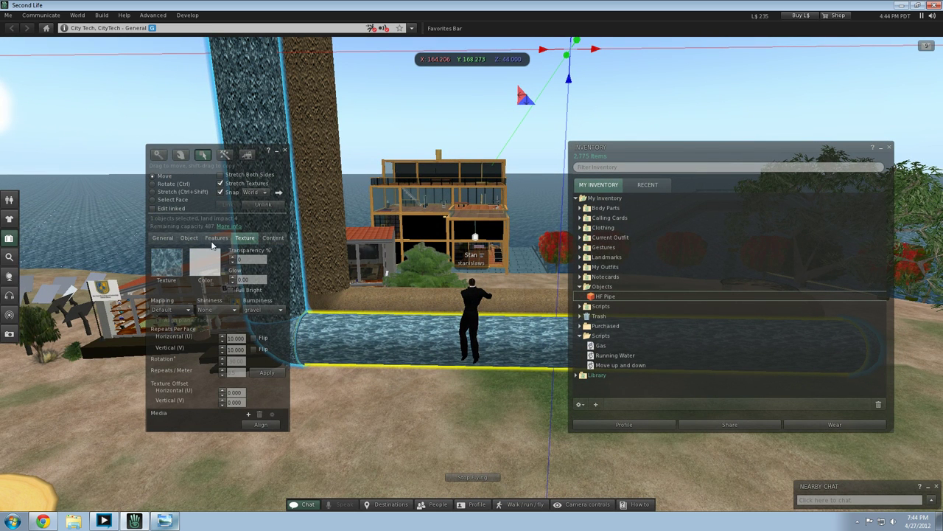
click(231, 338)
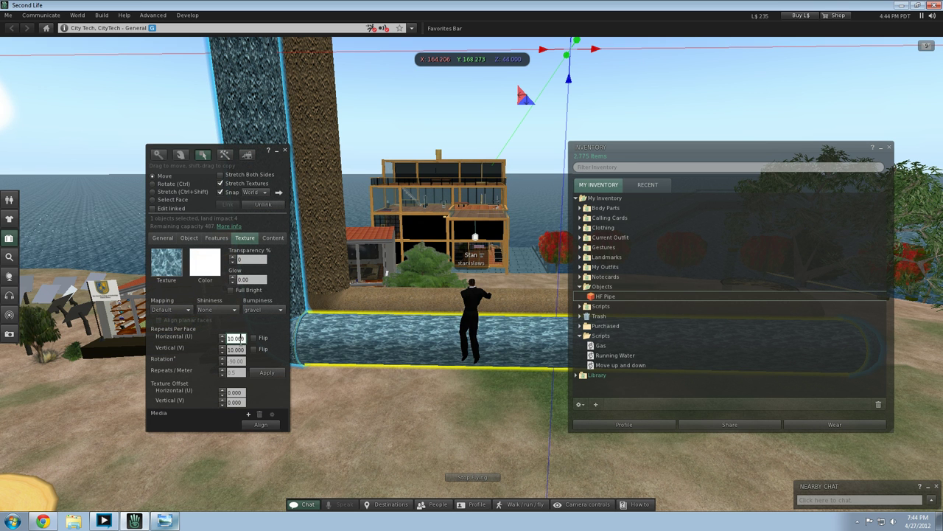
drag(244, 338, 224, 339)
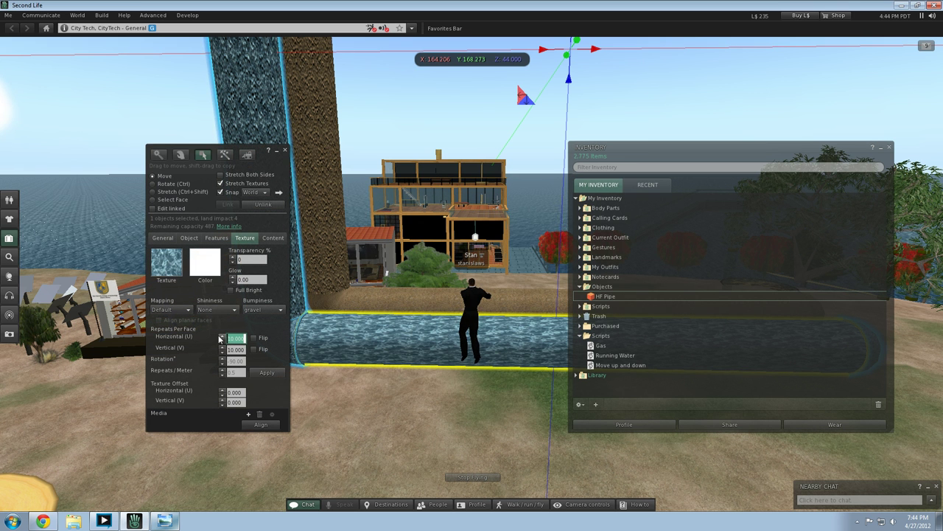
text(10)
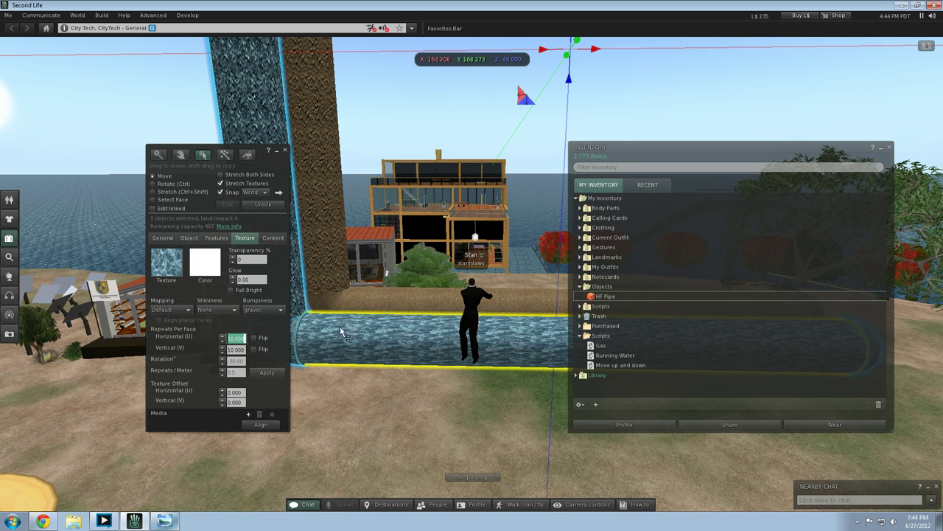
text(5)
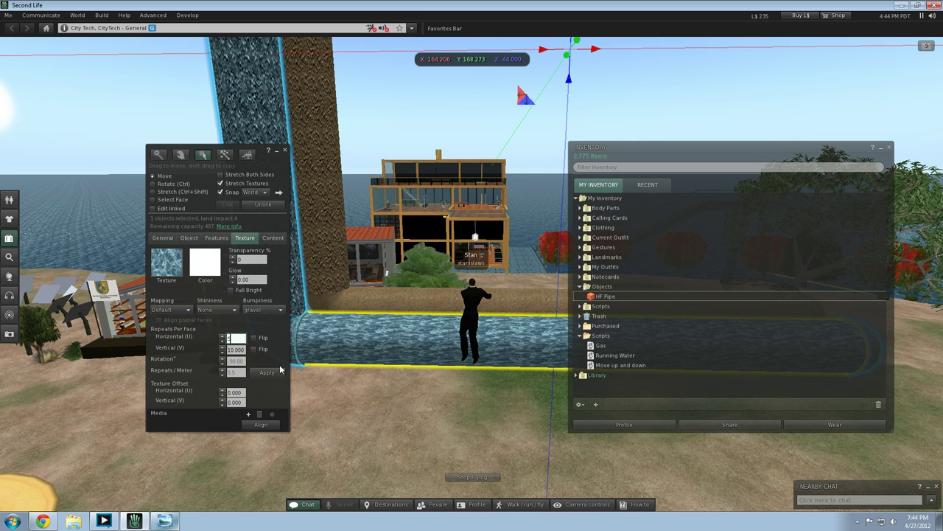
click(235, 350)
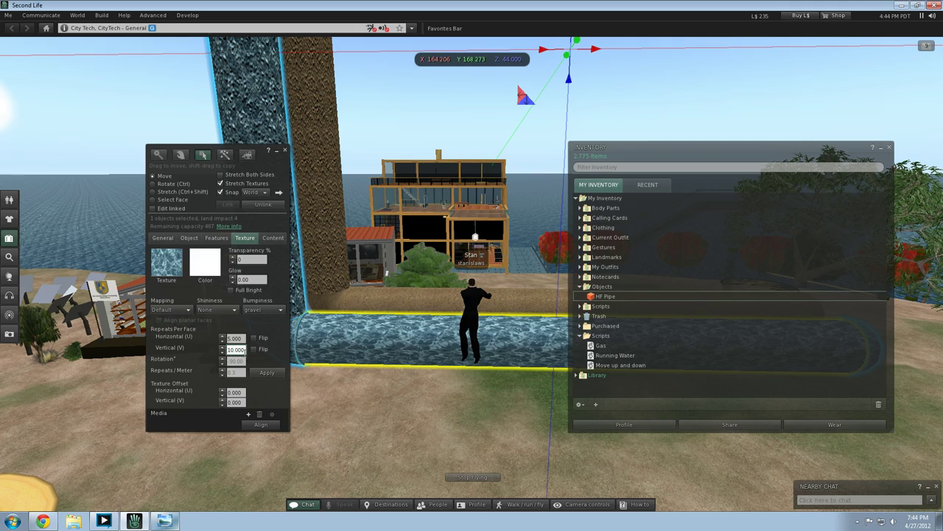
click(361, 417)
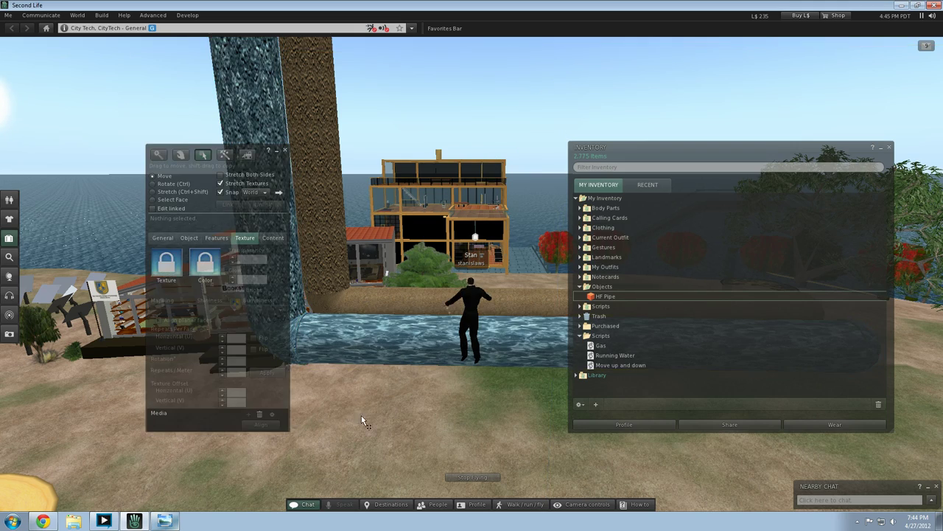
Step: Set the water pipe's texture transparency to 30%
click(384, 347)
key(Left)
alt+drag(384, 352, 446, 397)
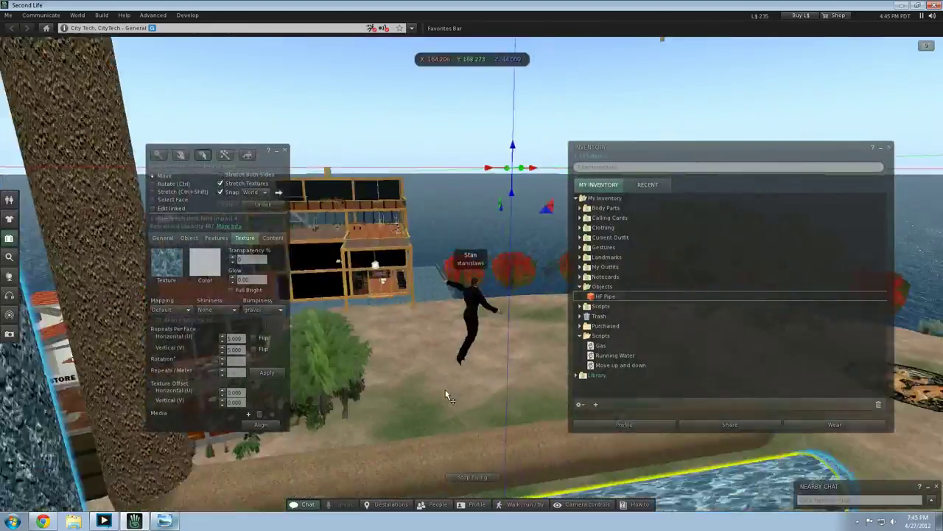
key(Left)
click(172, 237)
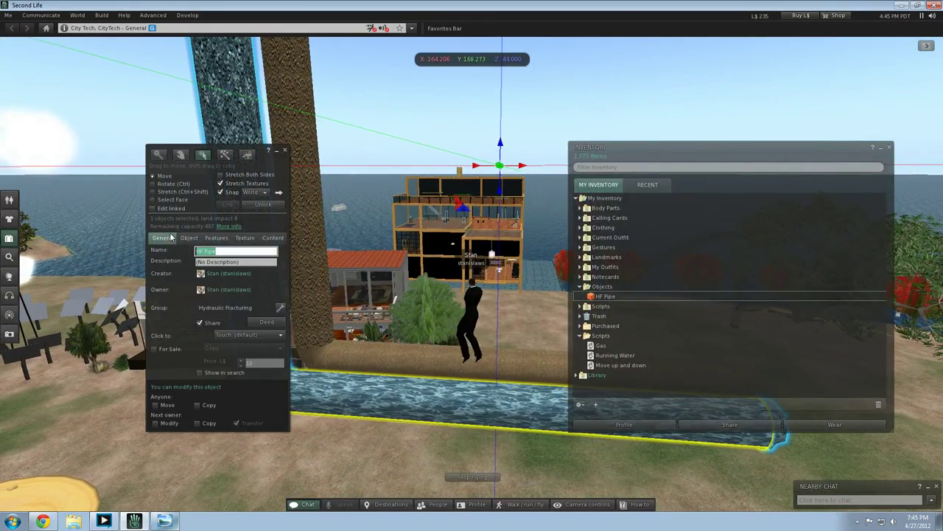
click(189, 238)
click(206, 243)
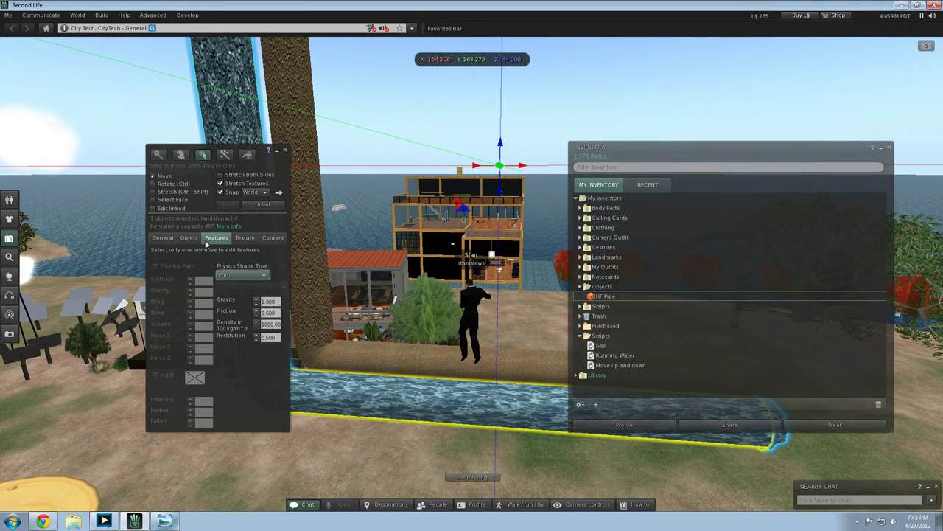
click(244, 237)
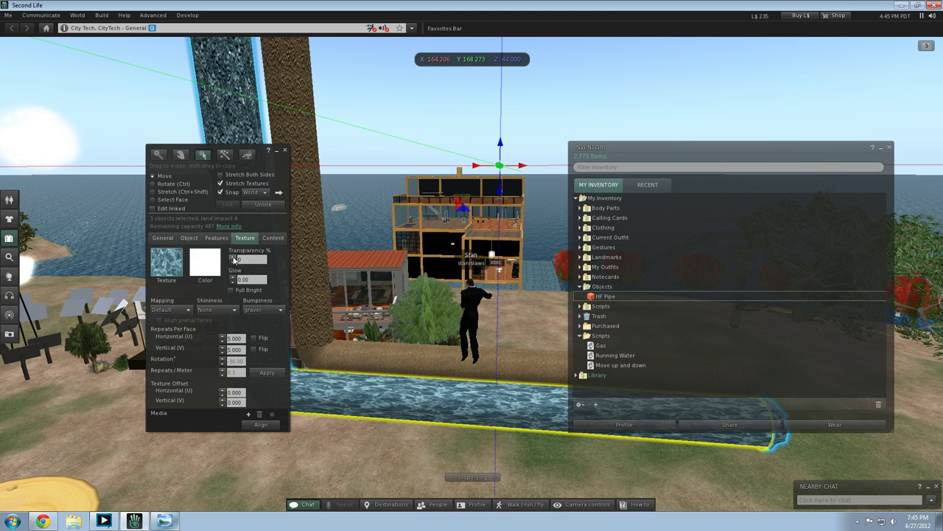
click(245, 258)
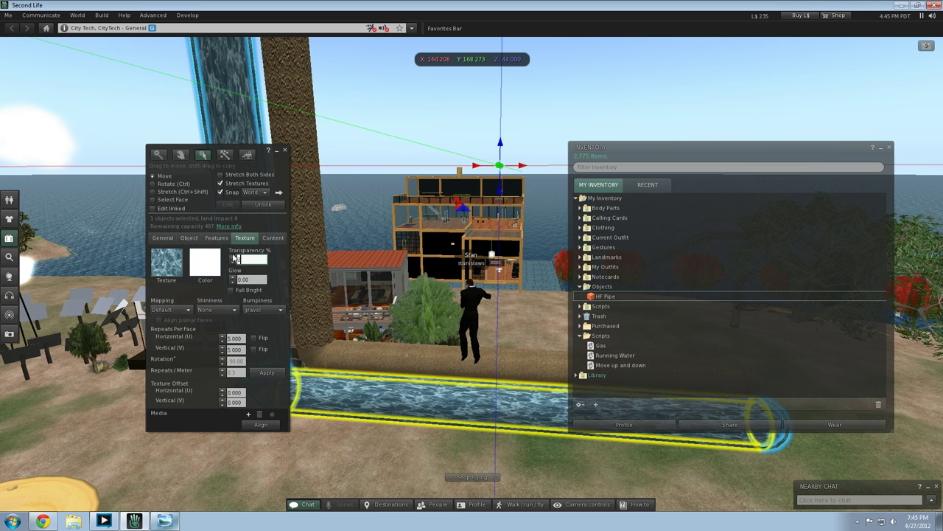
click(233, 257)
drag(245, 259, 193, 261)
text(30)
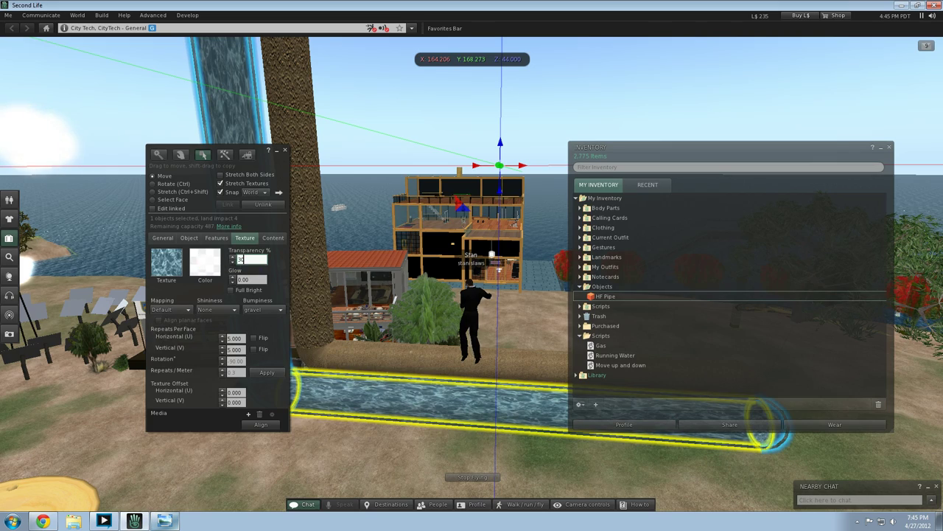
Step: View the water pipe from another angle and raise its transparency to 50%
click(357, 488)
key(Left)
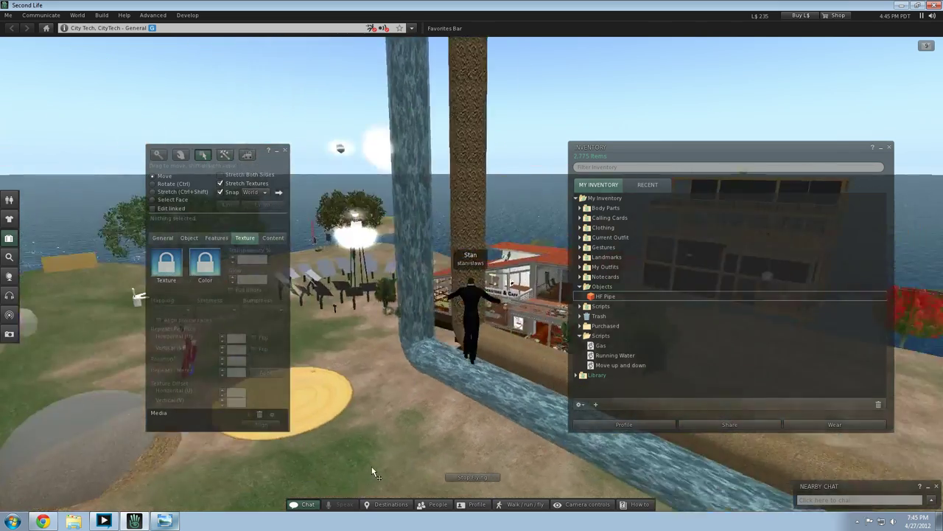
key(Up)
key(Right)
click(414, 261)
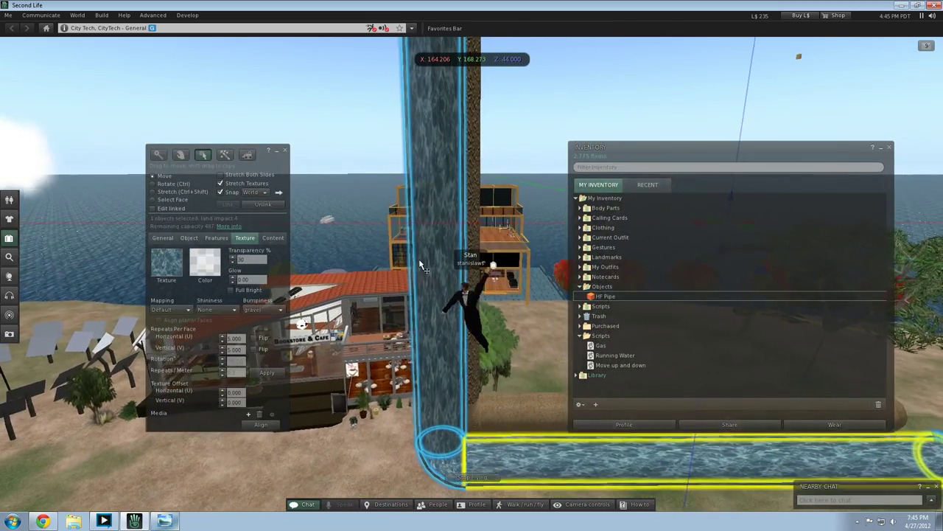
key(Return)
text(50)
key(Return)
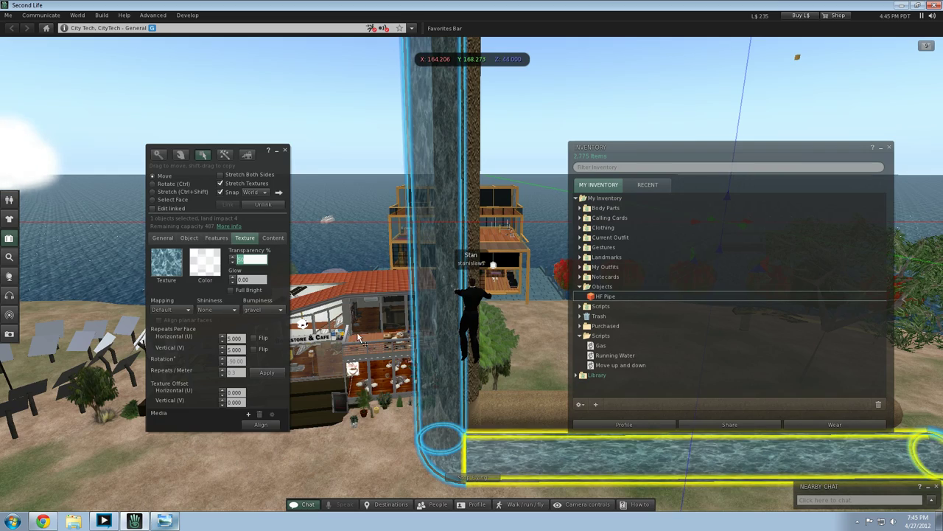
Step: Reselect the water pipe and set its transparency to 40%
click(358, 339)
key(Left)
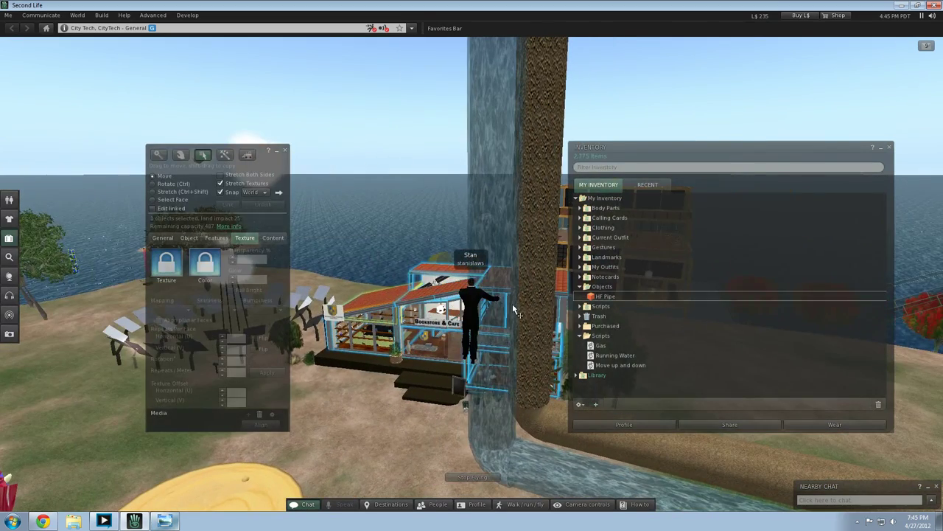
click(500, 308)
click(245, 259)
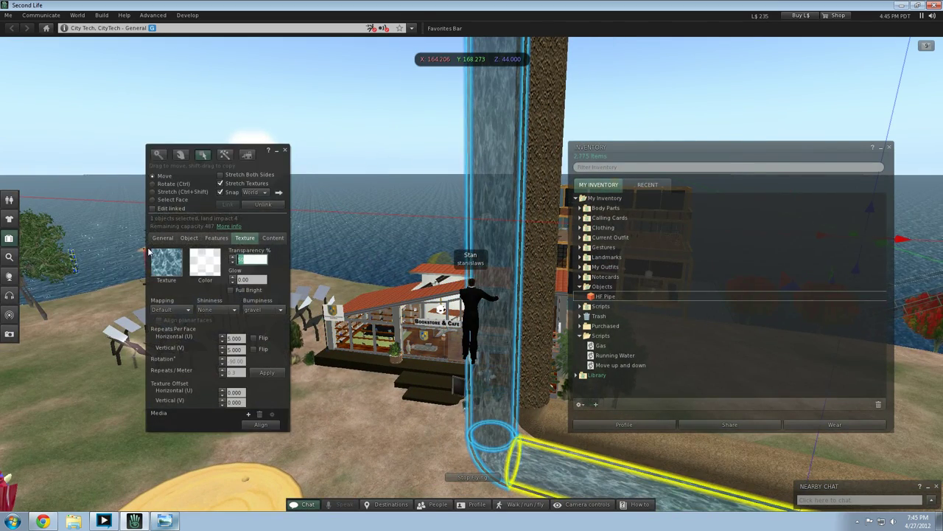
key(Return)
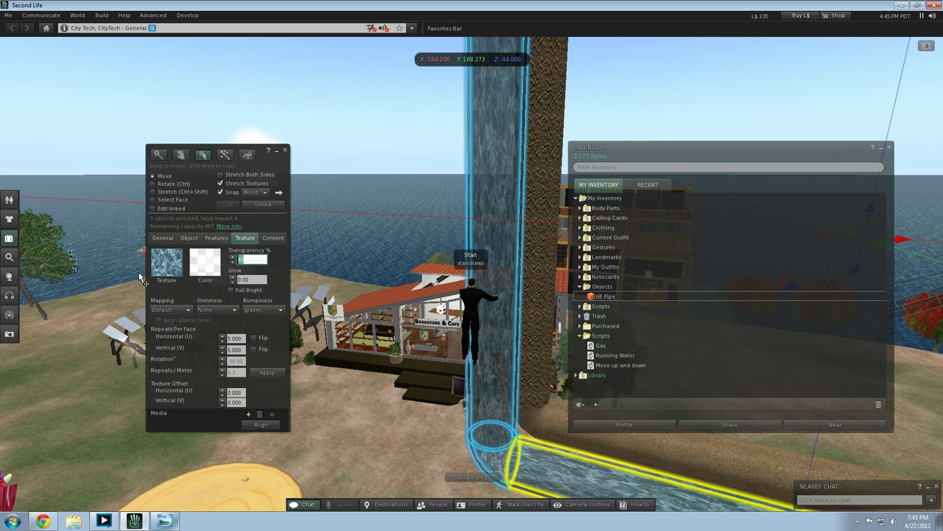
Step: Set the water pipe's bumpiness to None and deselect the pipe
click(251, 311)
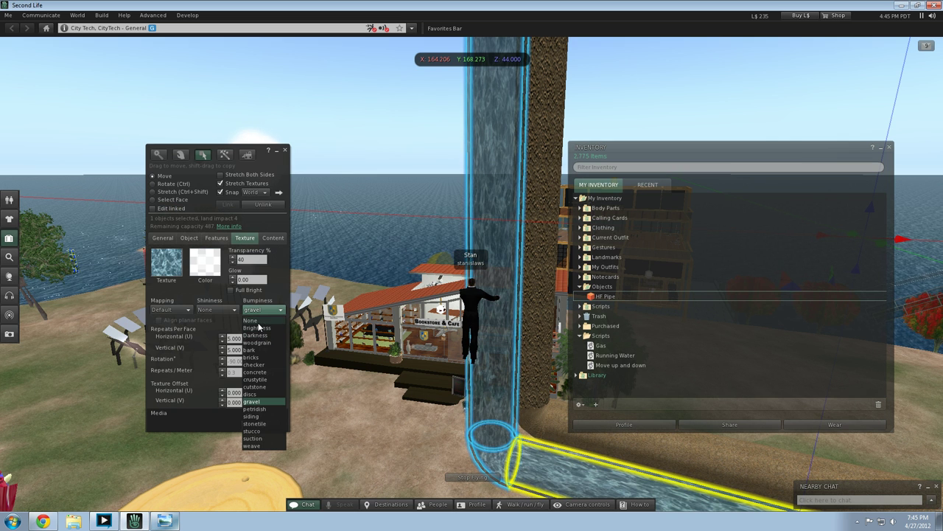
click(257, 321)
click(367, 366)
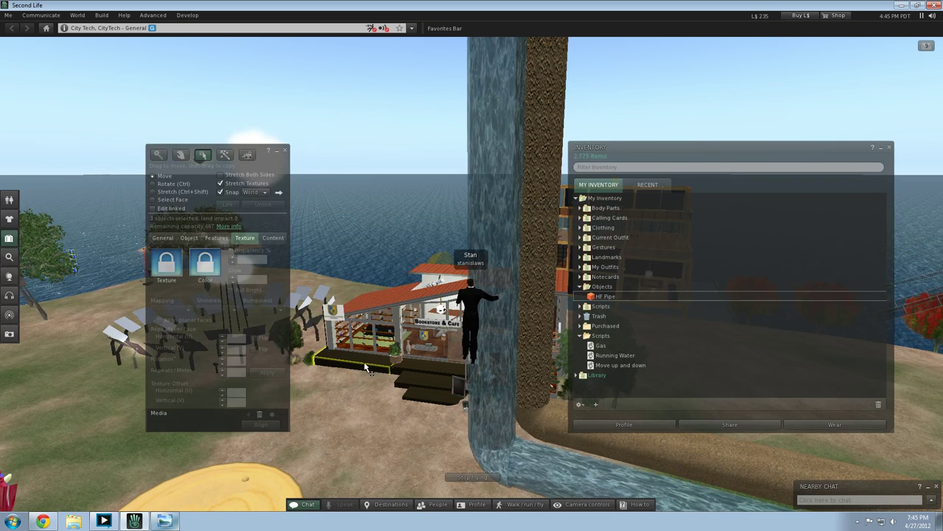
Step: Select the water pipe again and make it phantom
click(496, 461)
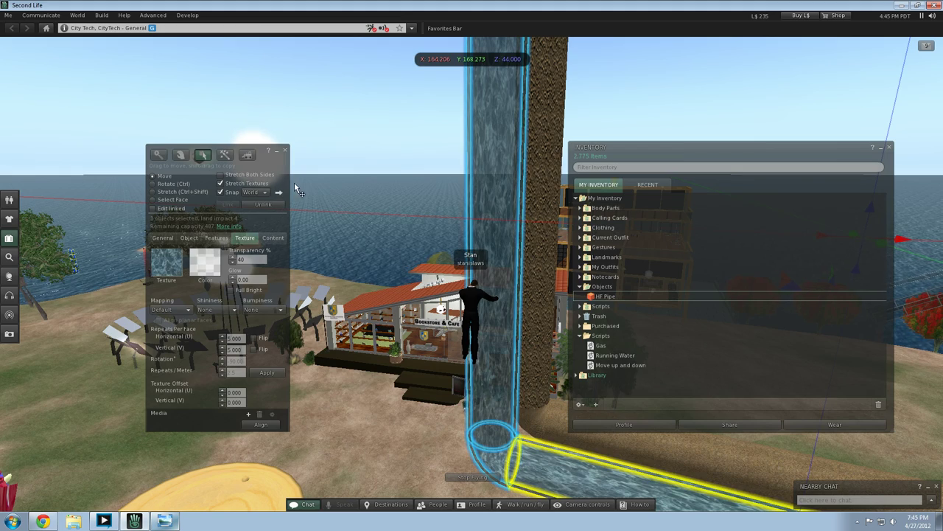
key(Right)
key(Up)
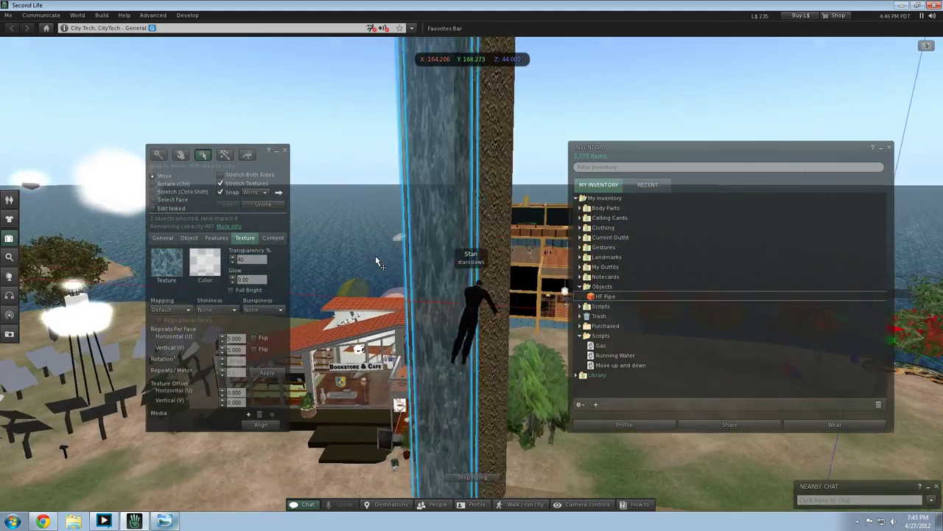
click(163, 238)
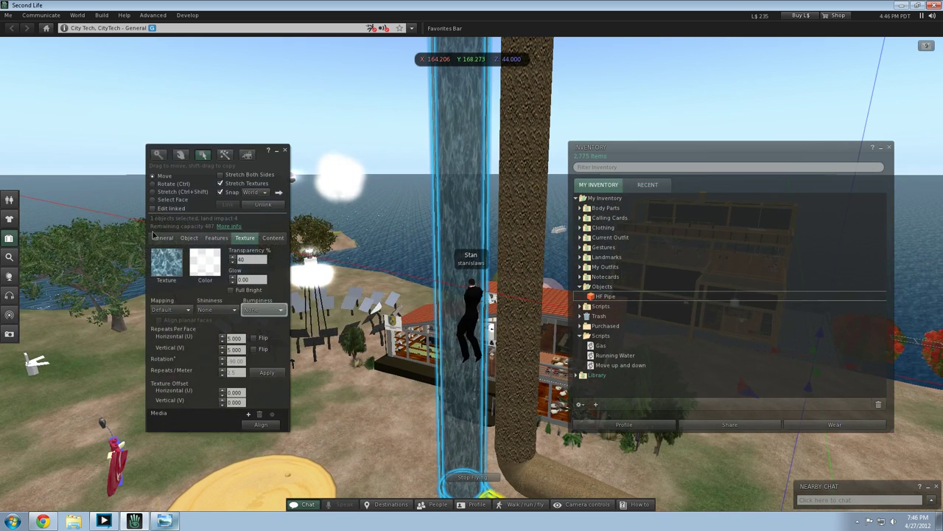
click(190, 238)
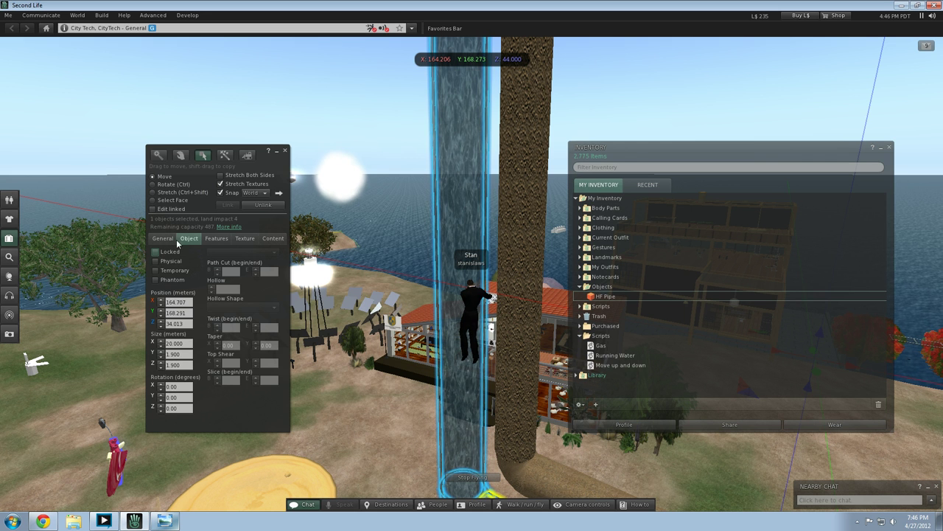
click(166, 281)
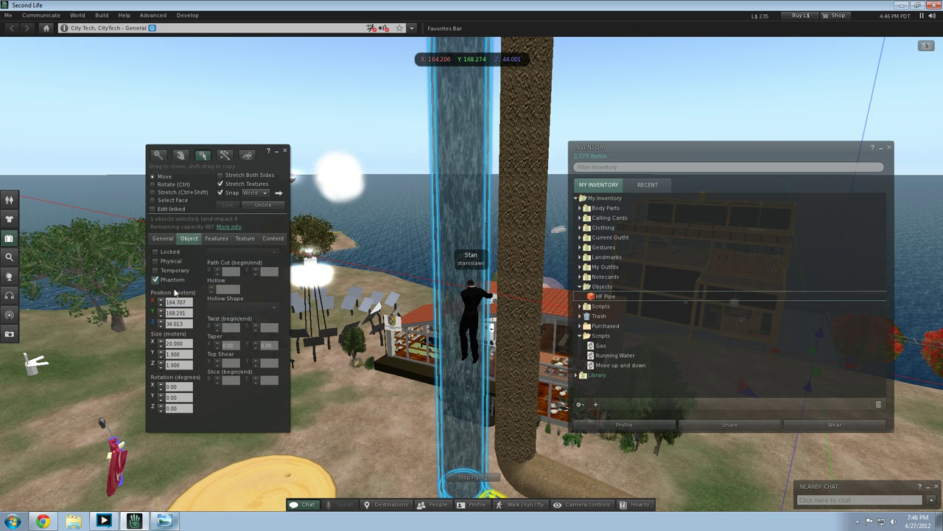
Step: Deselect the water pipe and examine it beside the brown pipe from several angles
click(312, 301)
key(Up)
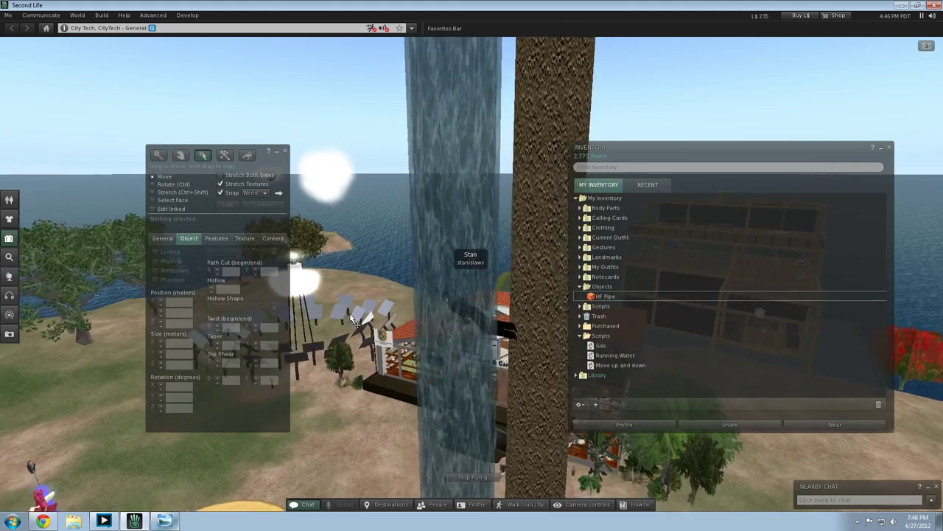
key(Right)
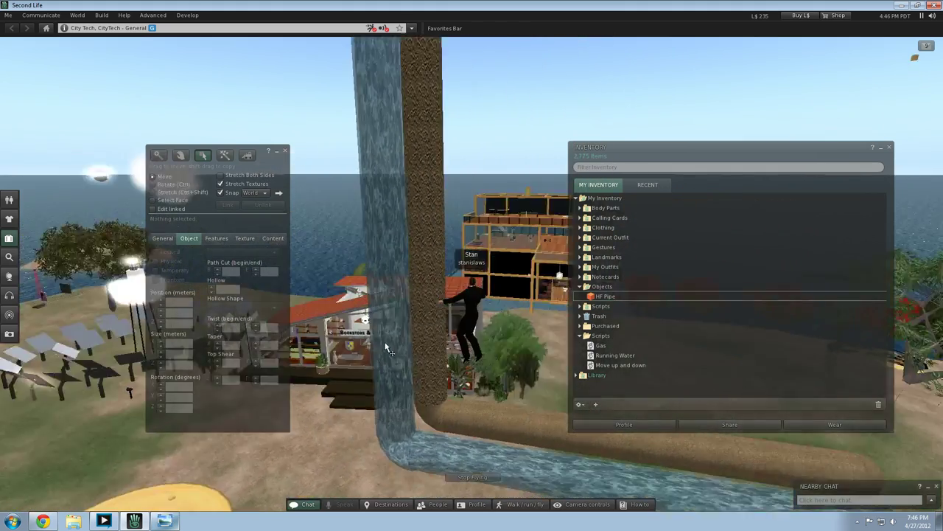
key(Up)
key(Left)
key(Left)
key(Down)
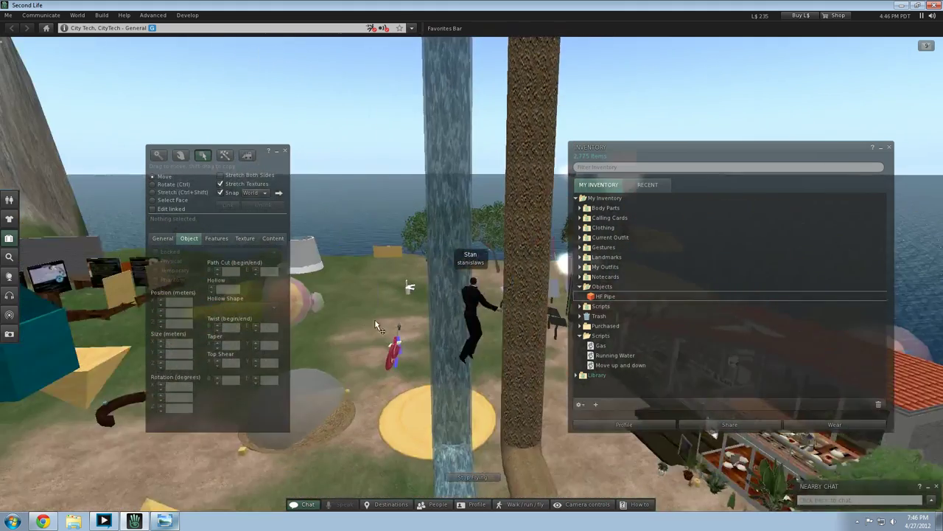
key(Right)
key(Right)
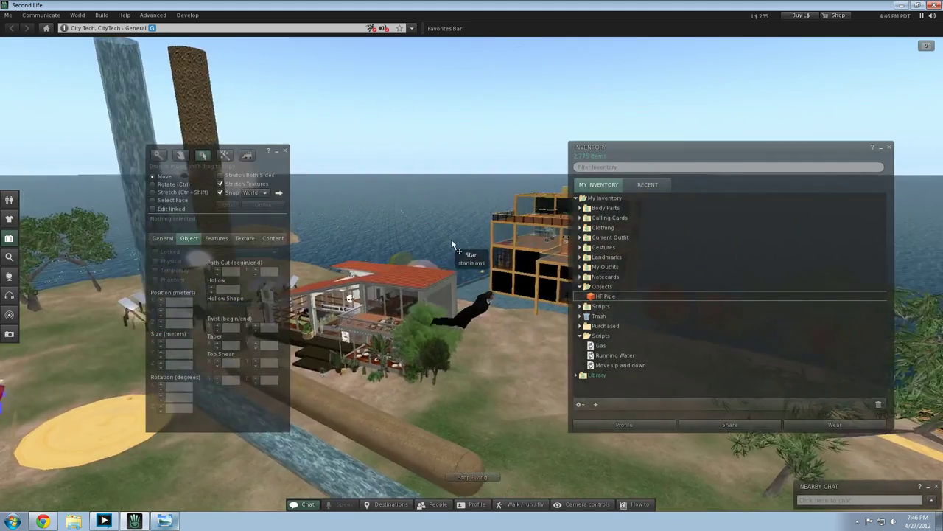
key(Left)
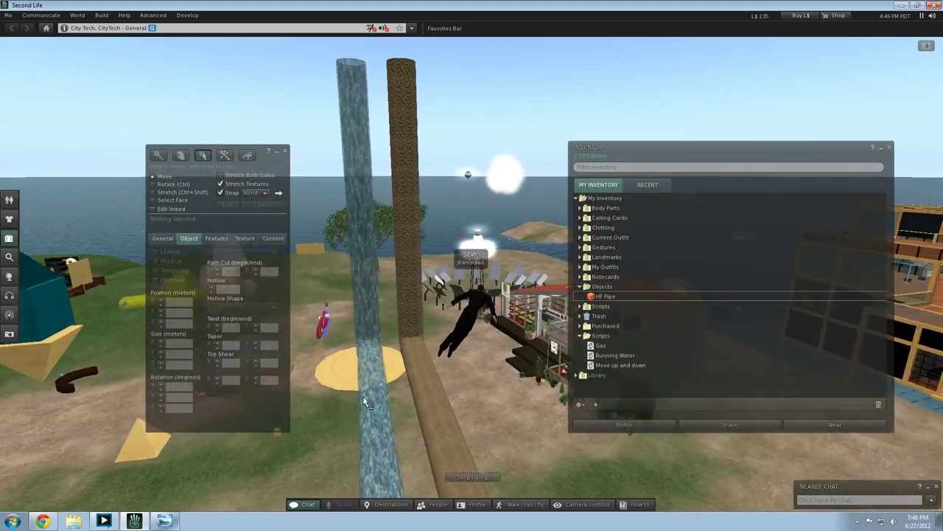
Step: Move the phantom water pipe along the Y axis into the brown pipe, deselect it and check the fit
click(395, 267)
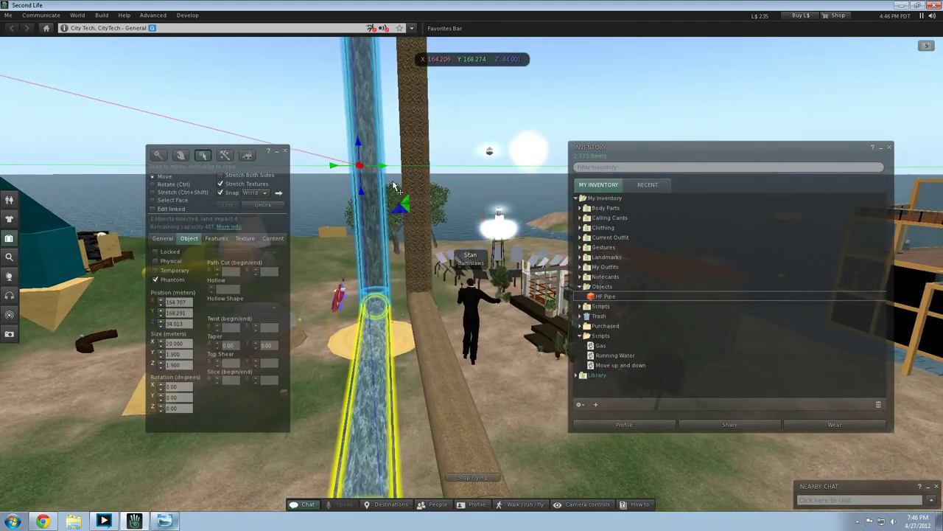
drag(390, 168, 470, 191)
click(466, 203)
key(Right)
key(Down)
key(Page_Down)
key(Left)
key(Page_Up)
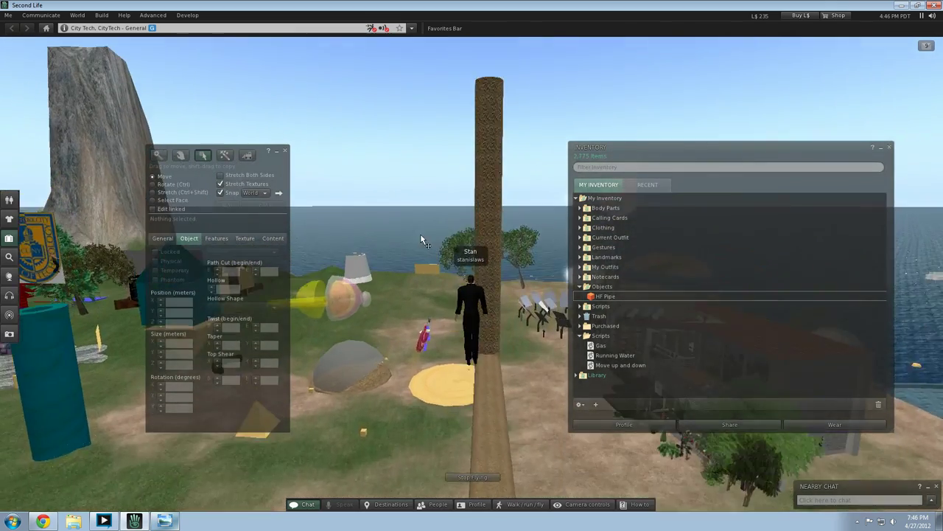
Step: Move the water pipe along the X axis to about 160.99 m and deselect it
key(Left)
key(Up)
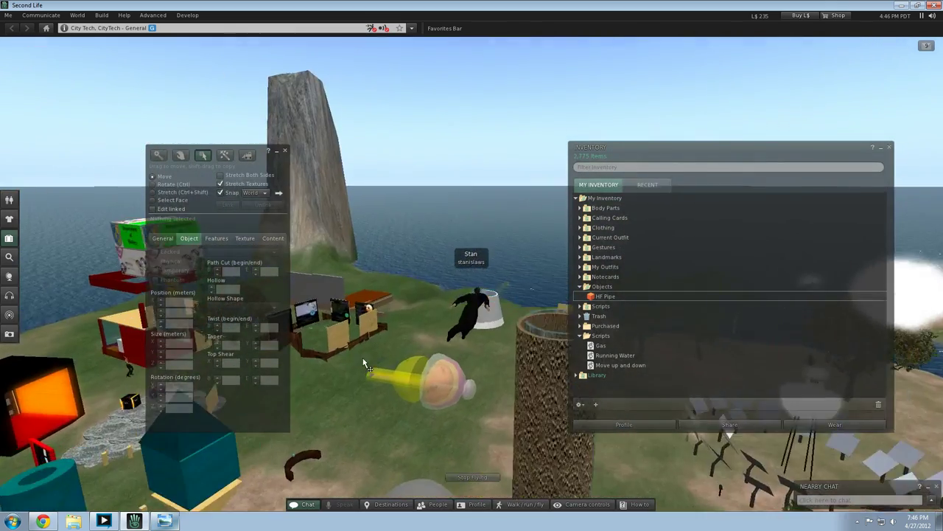
key(Left)
key(Left)
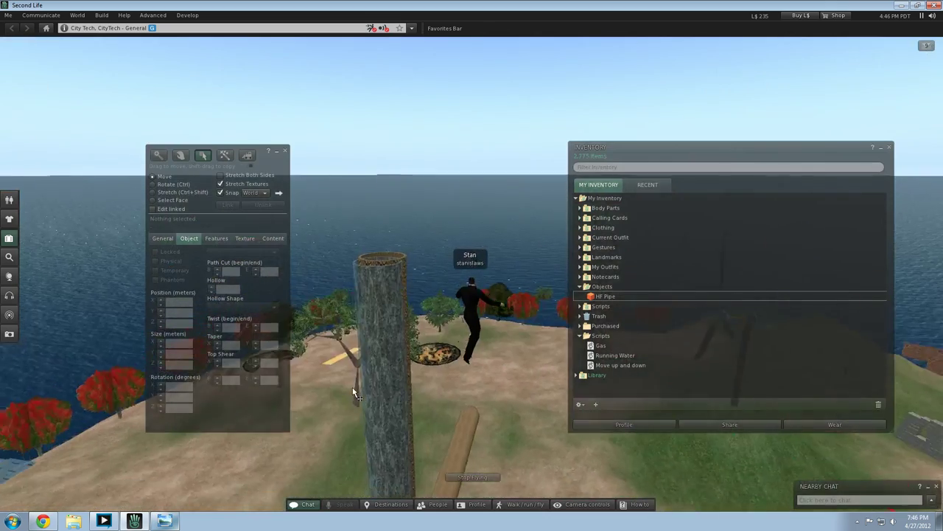
key(Up)
key(Left)
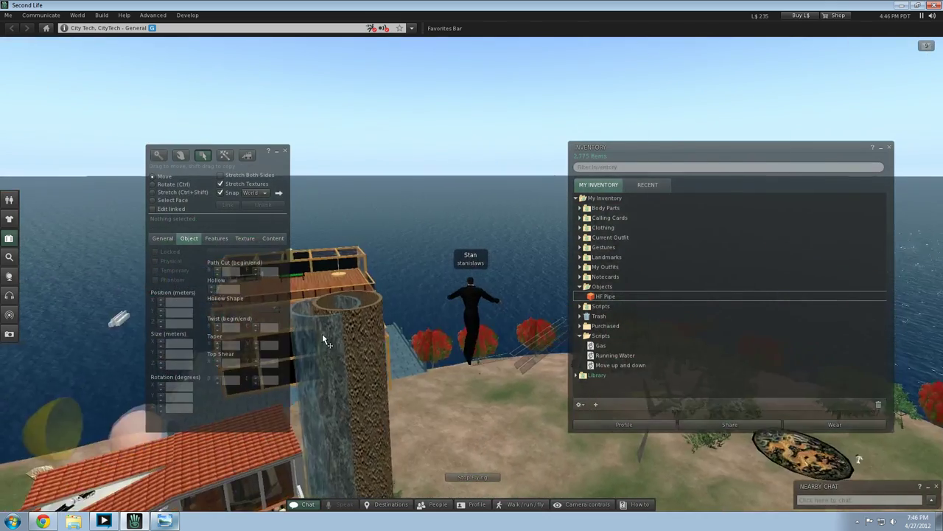
click(319, 327)
key(Left)
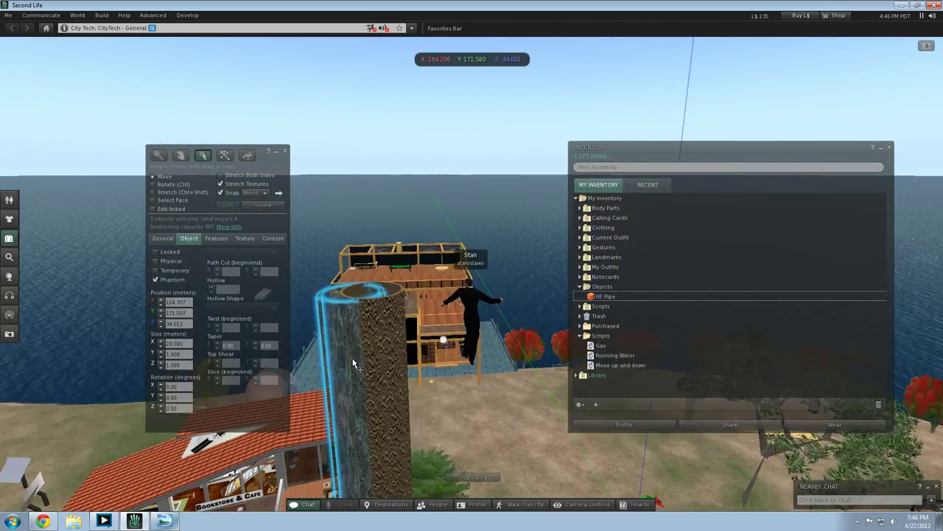
key(Page_Down)
key(Down)
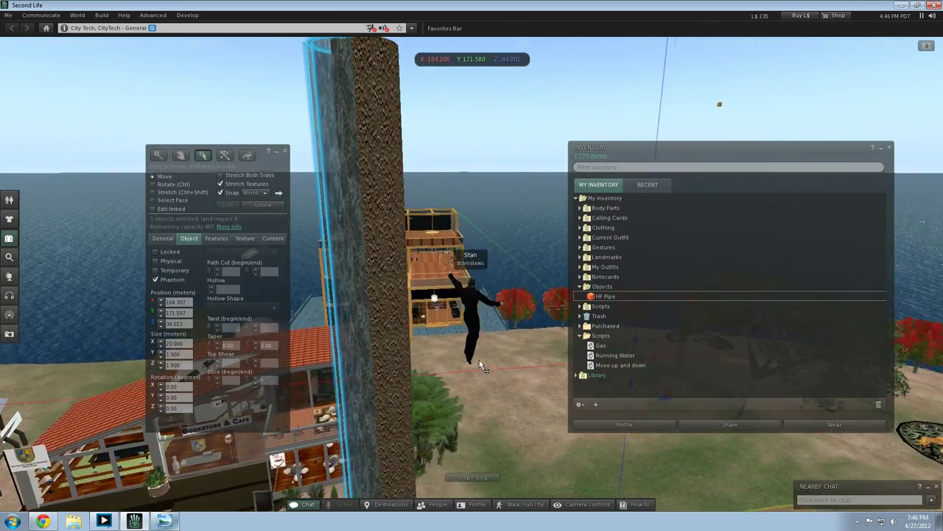
key(Right)
drag(528, 315, 462, 319)
click(483, 399)
Step: Select the linked water pipe again and try to edit its hollow value
key(Left)
key(Left)
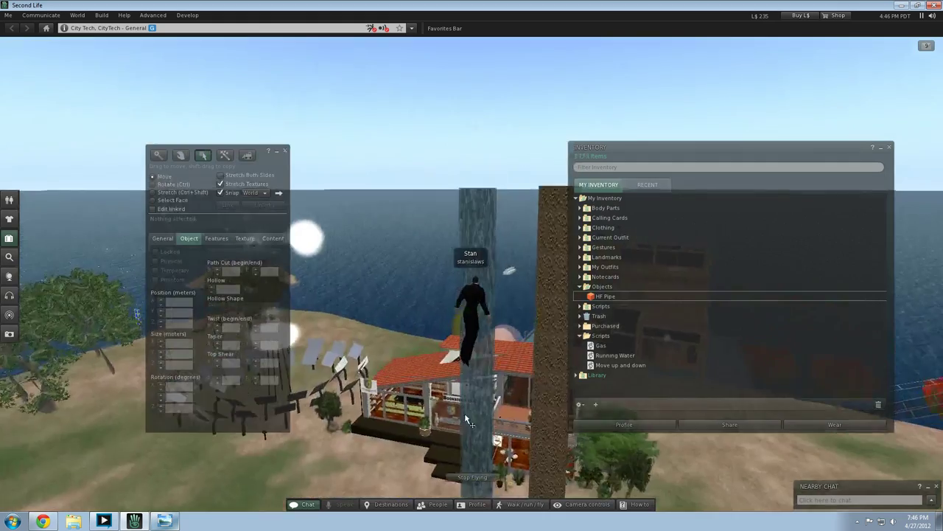
key(Right)
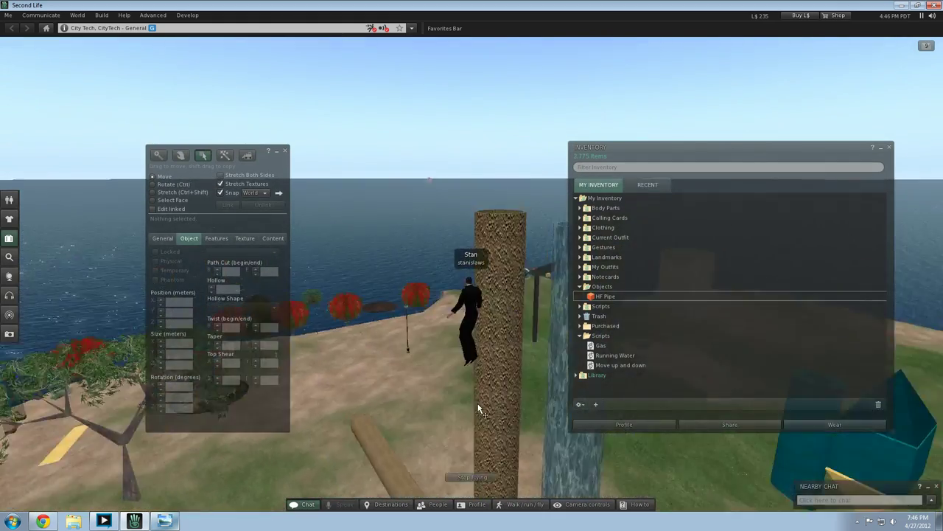
click(463, 400)
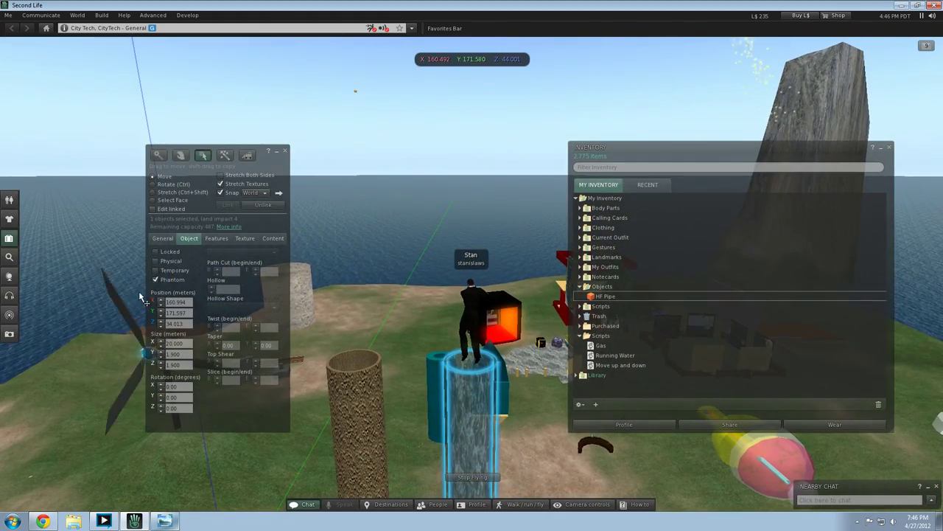
click(224, 292)
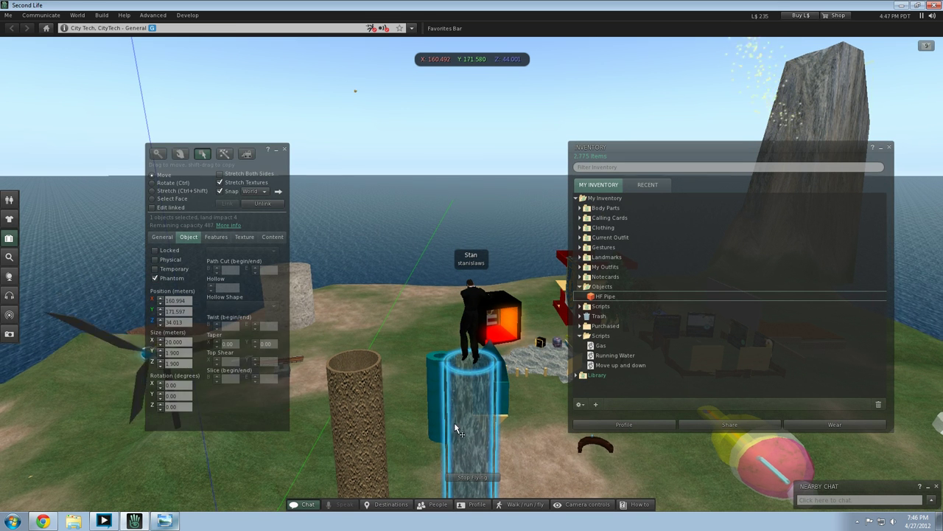
Step: Move the water pipe along the Y axis to about 167.03 m, clear of the brown pipe, and deselect it
key(Up)
key(Left)
key(Left)
key(Up)
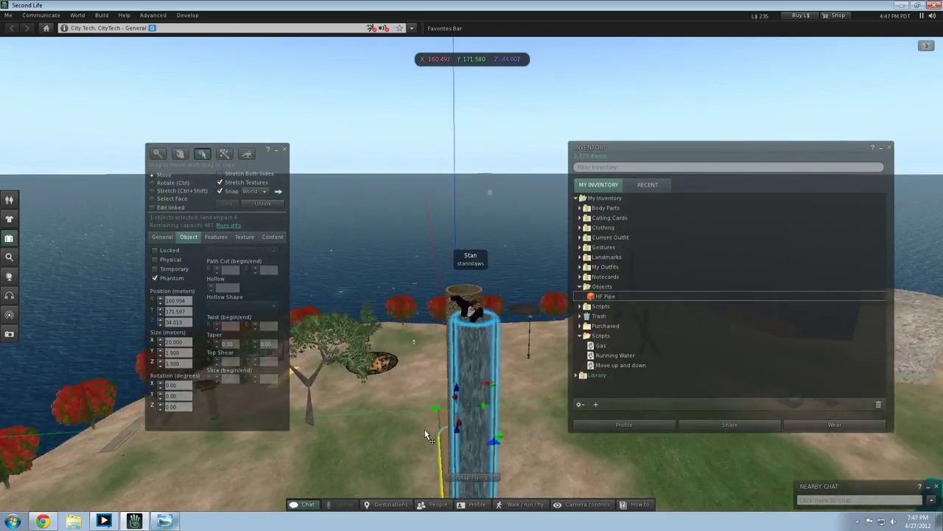
key(Up)
key(Right)
key(Left)
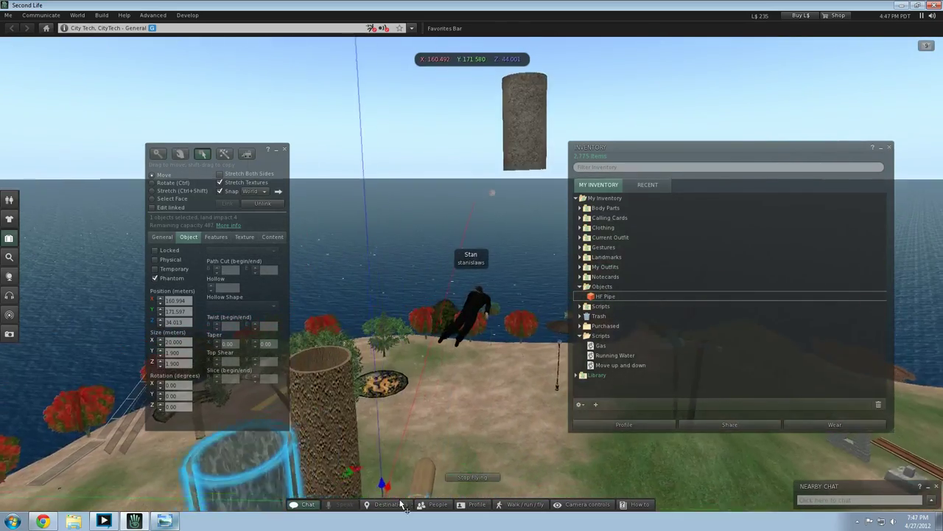
drag(421, 430, 495, 433)
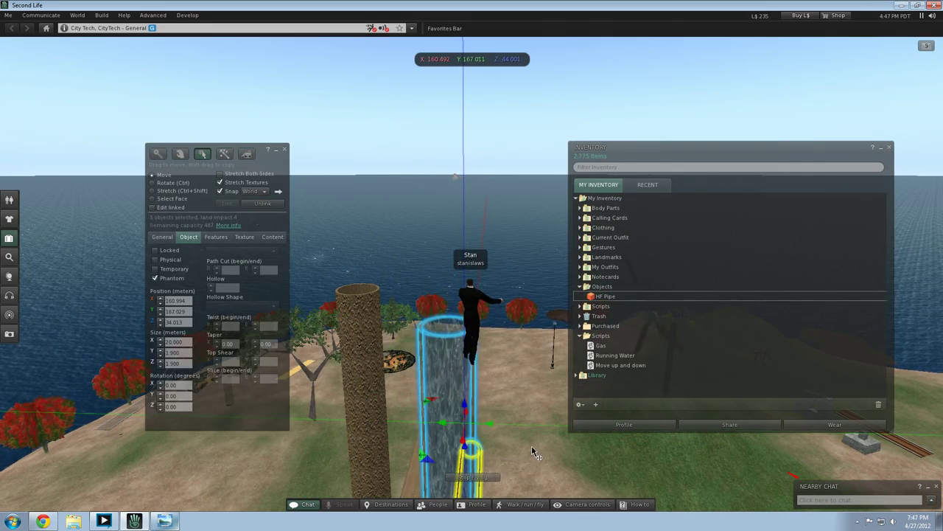
click(531, 446)
Step: Examine the water pipe and the brown pipe from several angles, including their horizontal sections near the ground
key(Up)
key(Right)
key(Left)
key(Left)
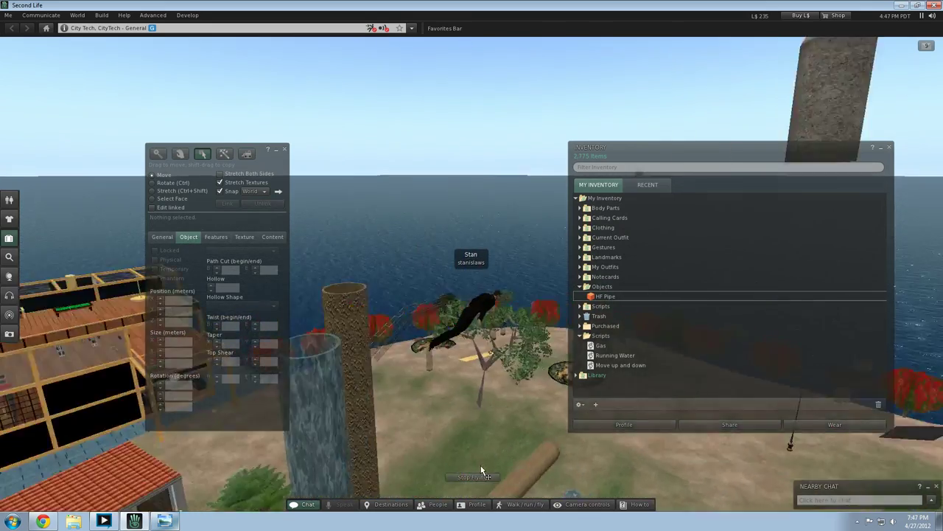
key(Page_Down)
key(Right)
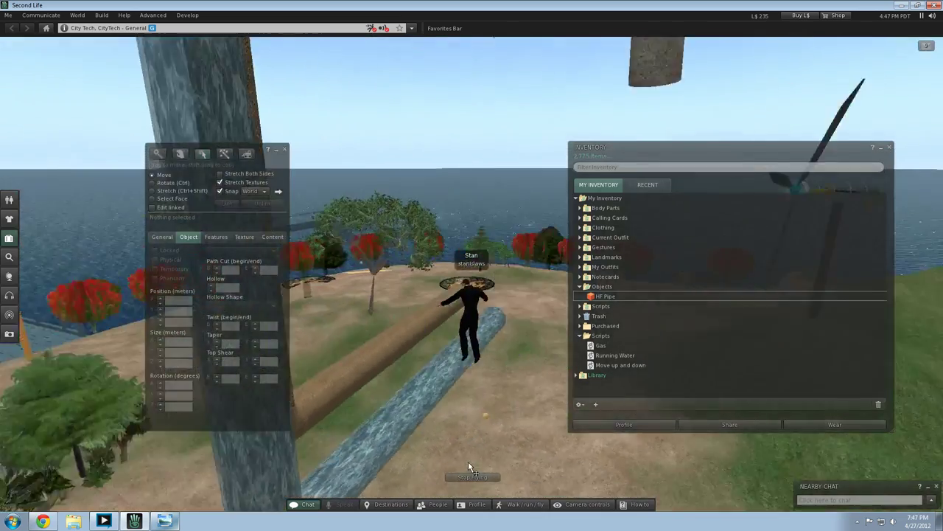
key(Left)
key(Up)
key(Down)
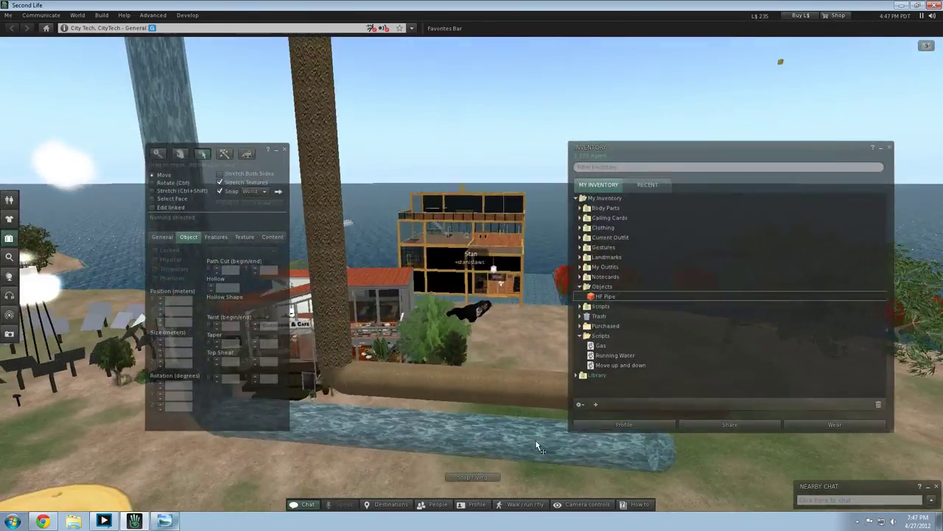
key(Right)
key(Left)
Step: Unlink the water pipe into its separate parts and change the hollow value of its hemispherical end cap
click(486, 391)
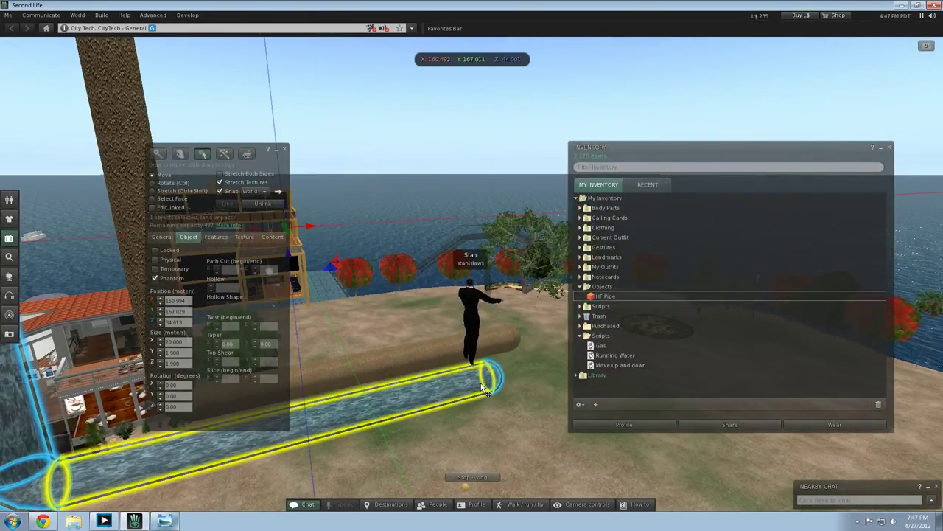
click(262, 204)
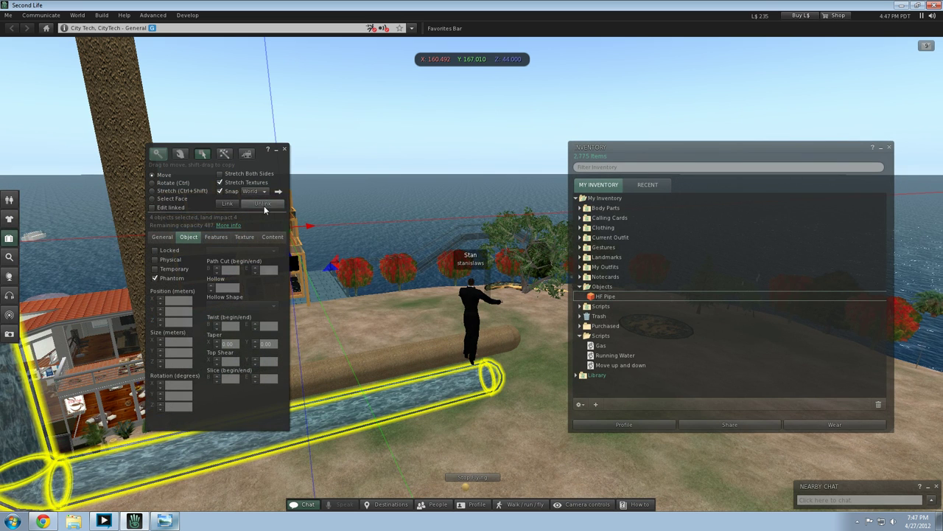
click(503, 438)
click(486, 377)
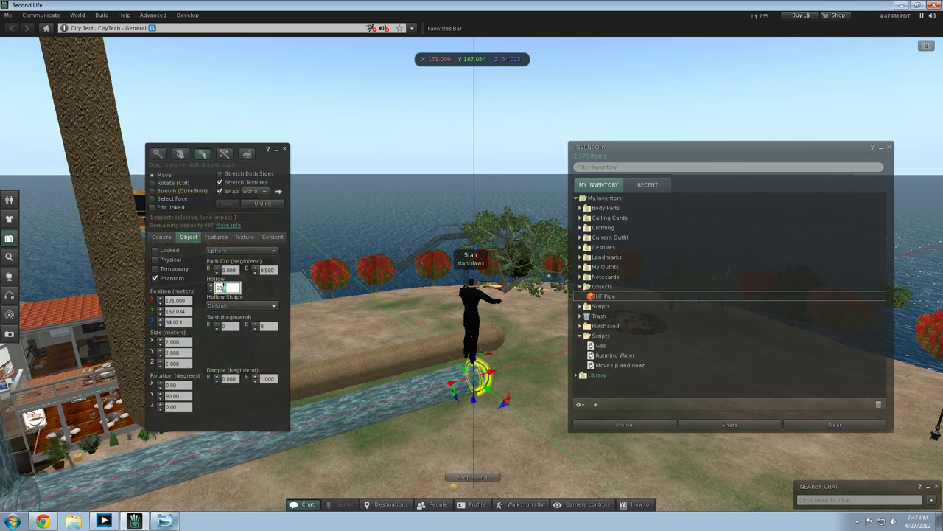
click(496, 452)
Step: Set the horizontal water tube's hole size to X 1.00 and Y 0.50, and deselect it
click(376, 403)
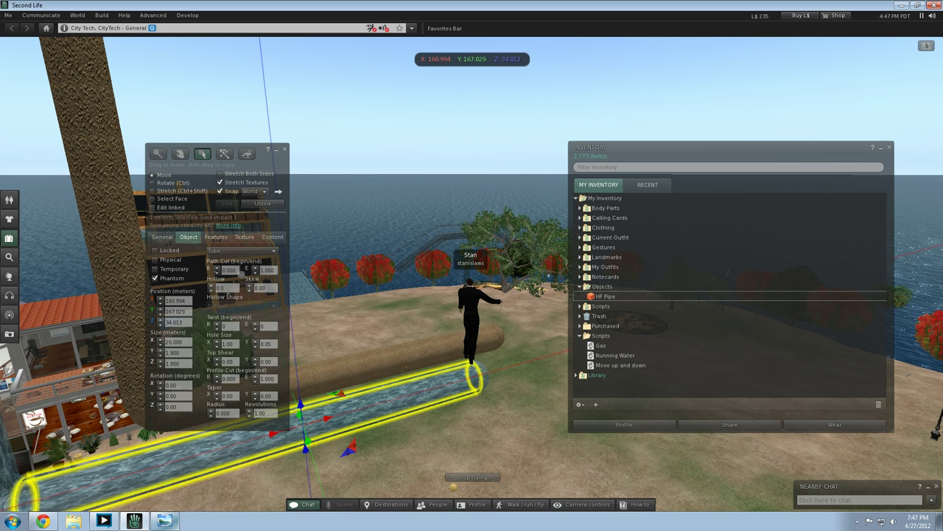
click(407, 460)
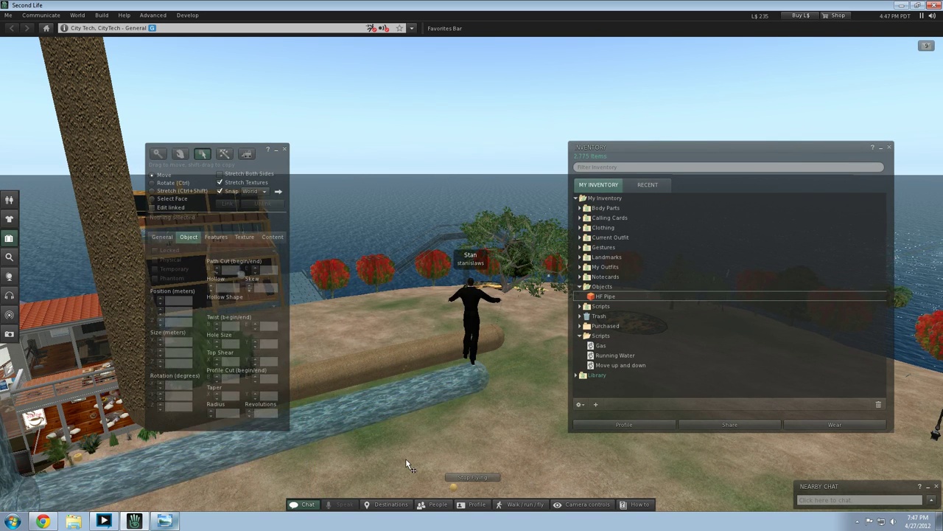
key(Left)
click(384, 406)
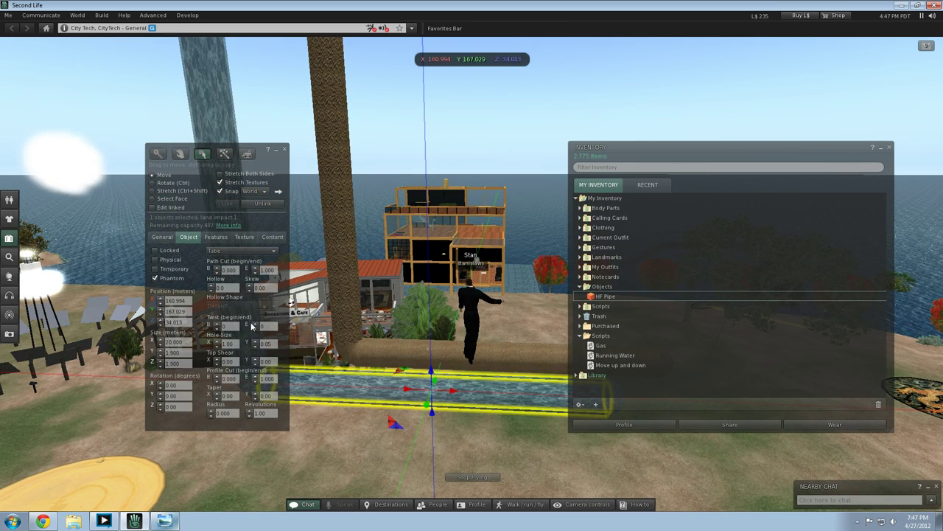
click(217, 346)
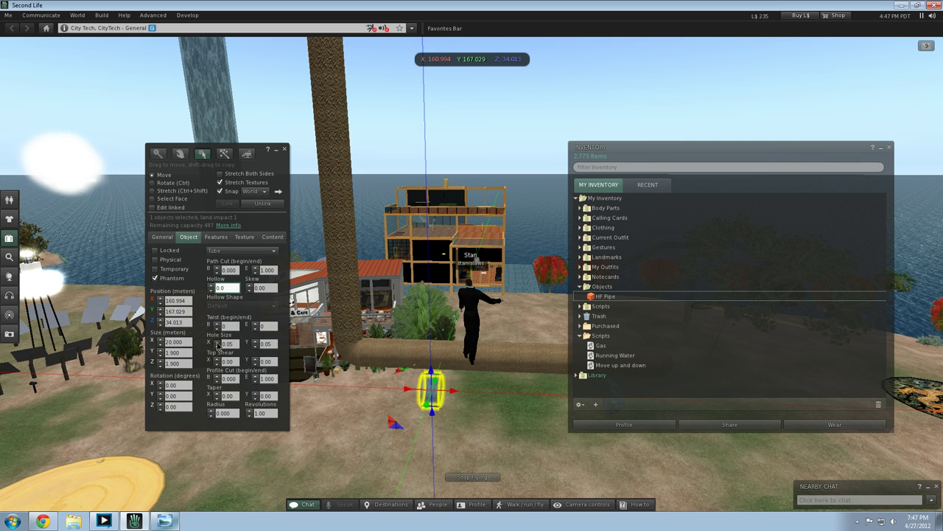
click(216, 343)
click(269, 343)
click(254, 341)
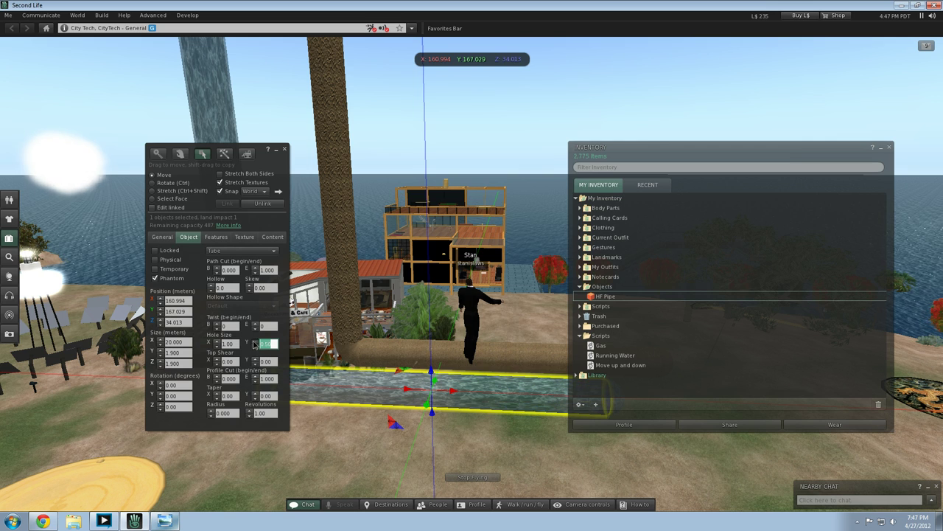
click(363, 422)
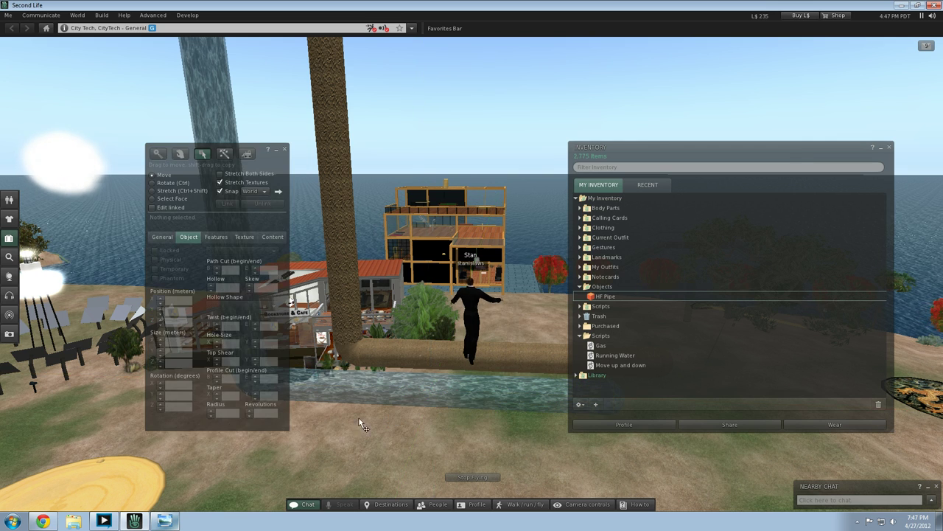
Step: Select the vertical water tube and set its Y hole size to 0.50
key(Left)
click(375, 287)
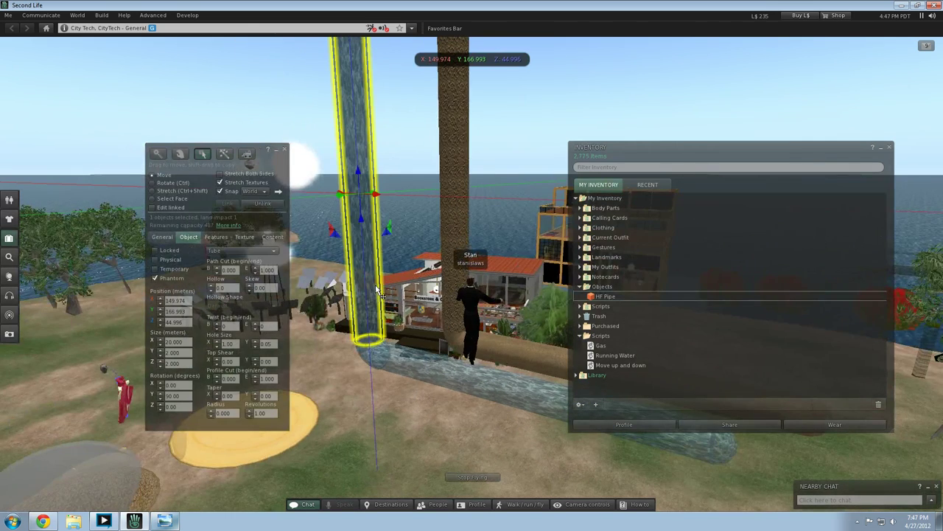
click(256, 345)
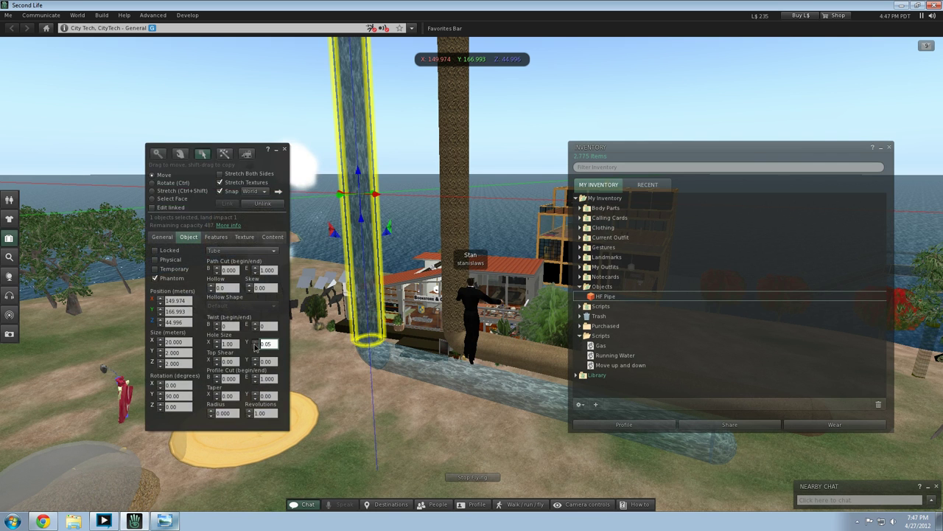
Step: Set the hollow of the torus elbow joining the two water tubes to 0 and deselect it
click(372, 361)
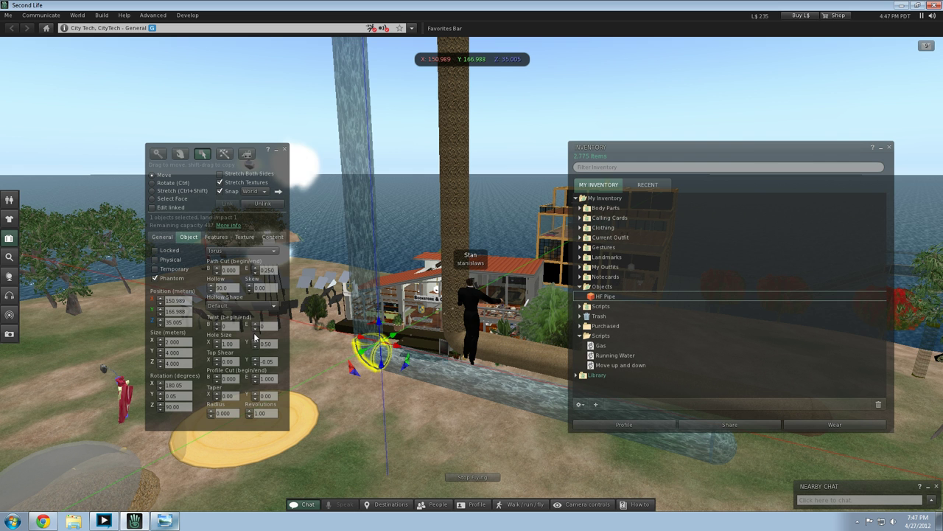
click(211, 293)
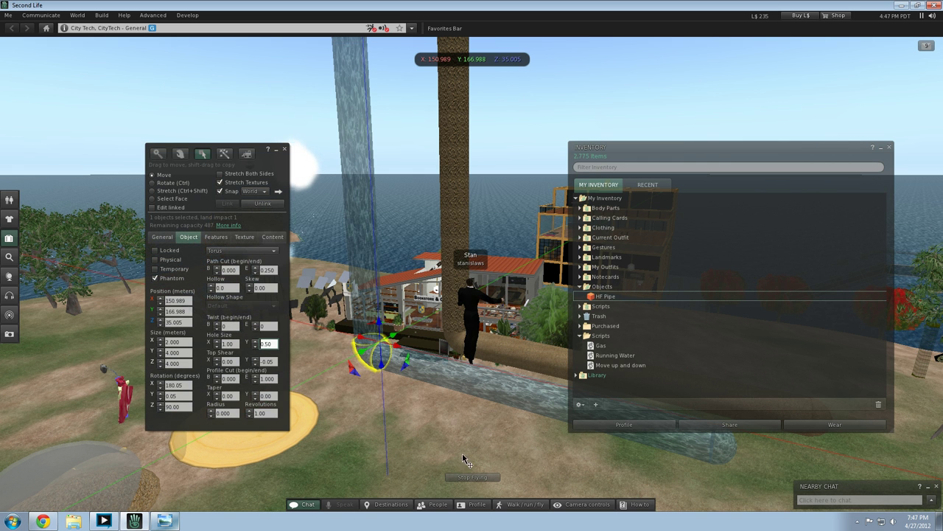
click(463, 459)
Step: Check the horizontal tube, the vertical tube and the elbow of the water pipe one after another
click(413, 374)
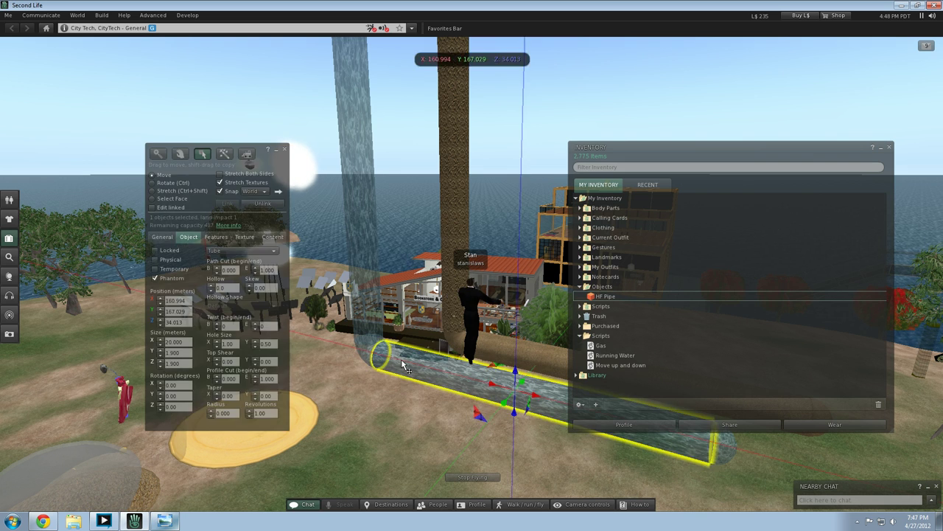
click(362, 320)
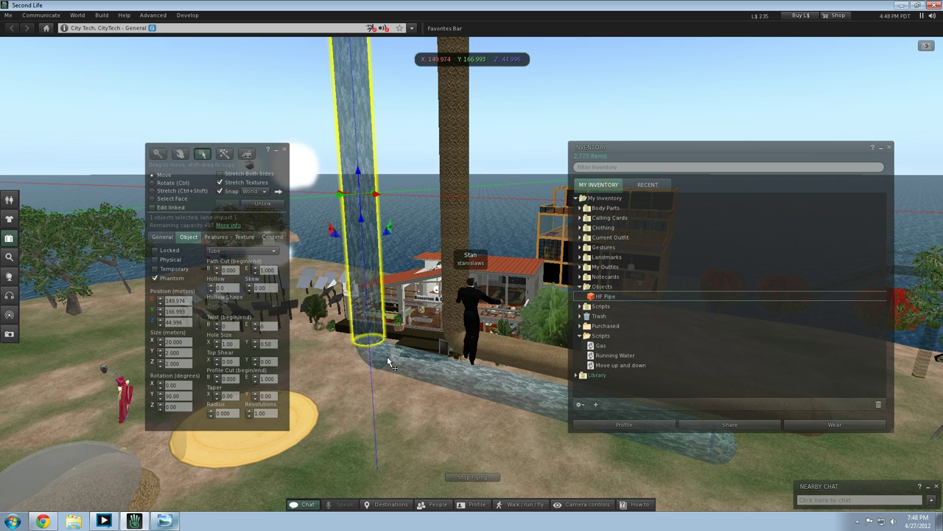
click(385, 354)
Step: Select the horizontal tube, end cap, elbow and vertical tube of the water pipe together and link them into one object
key(Right)
alt+drag(425, 398, 543, 382)
shift+click(539, 376)
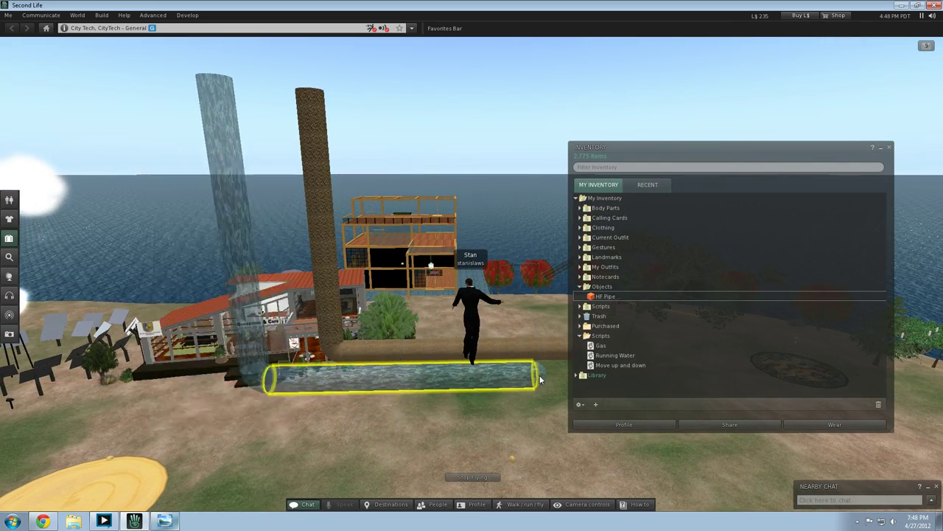
key(shift+Left)
shift+click(312, 382)
shift+click(313, 359)
key(Right)
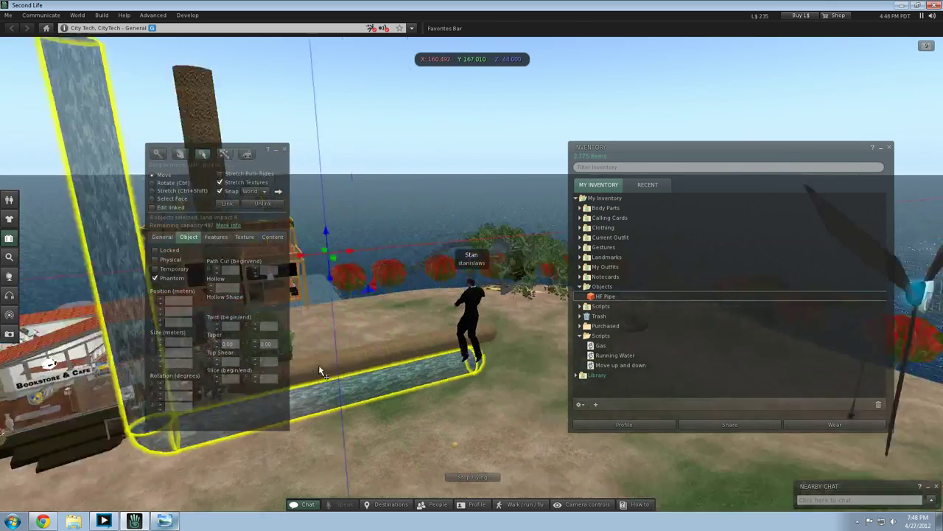
key(Left)
key(ctrl)
key(ctrl+l)
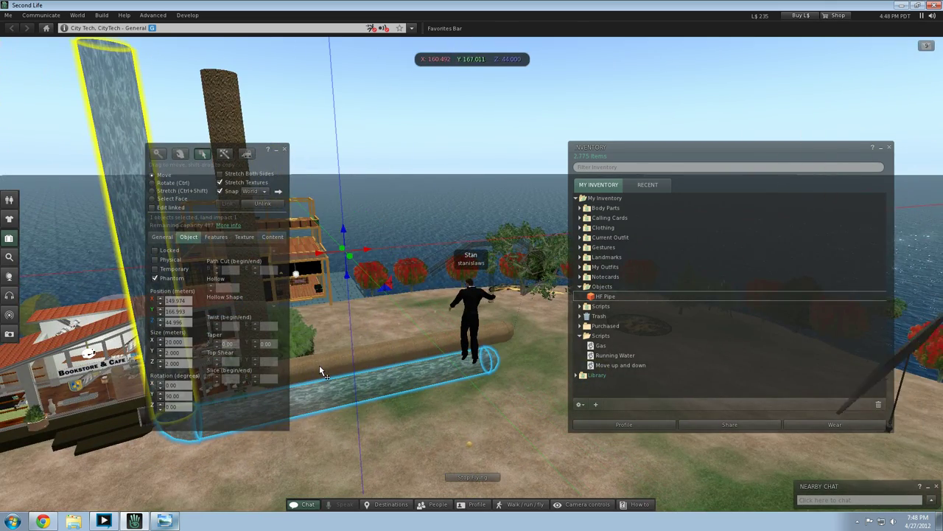
Step: Name the linked water pipe object "HF Pipe Water"
alt+drag(319, 365, 321, 366)
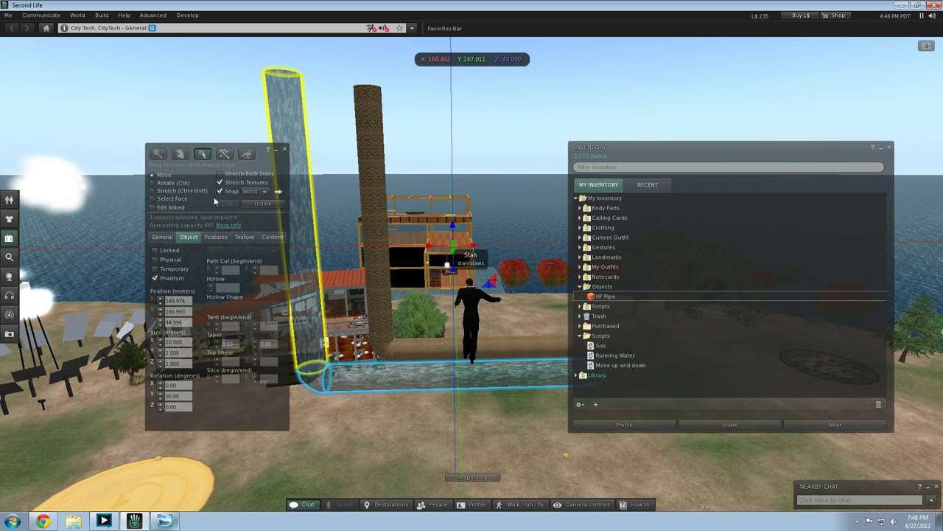
click(163, 237)
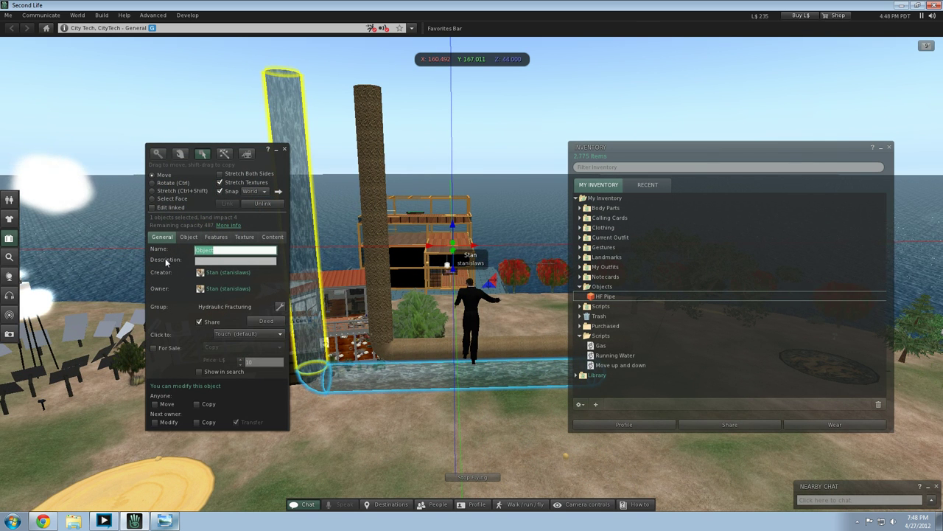
text(HF P)
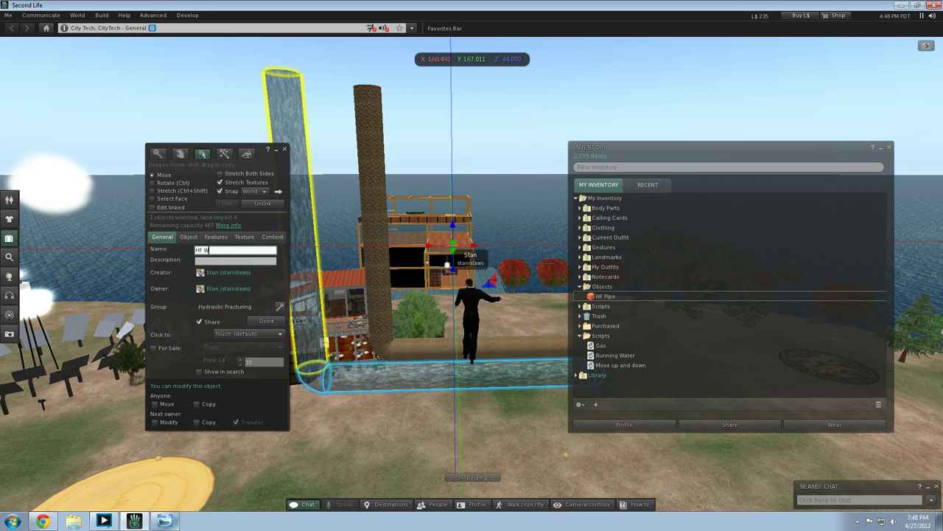
text(ipe Water)
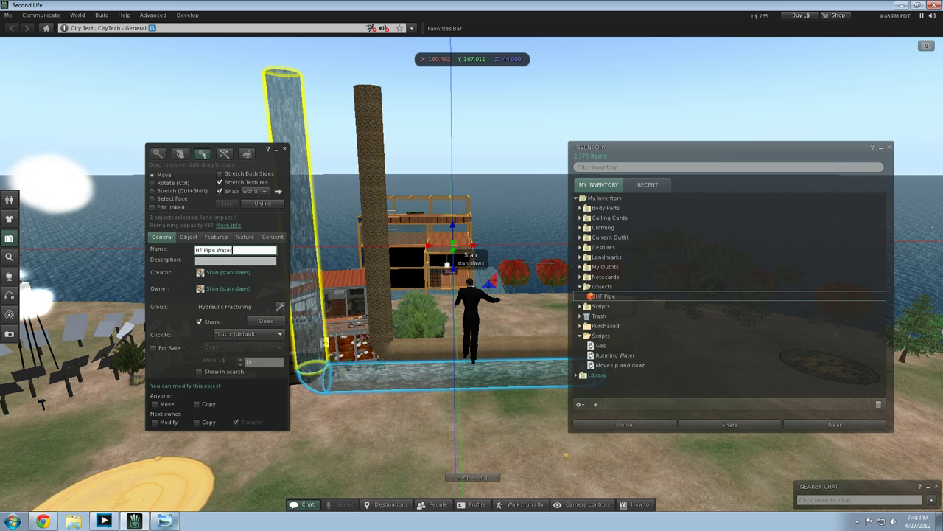
key(Return)
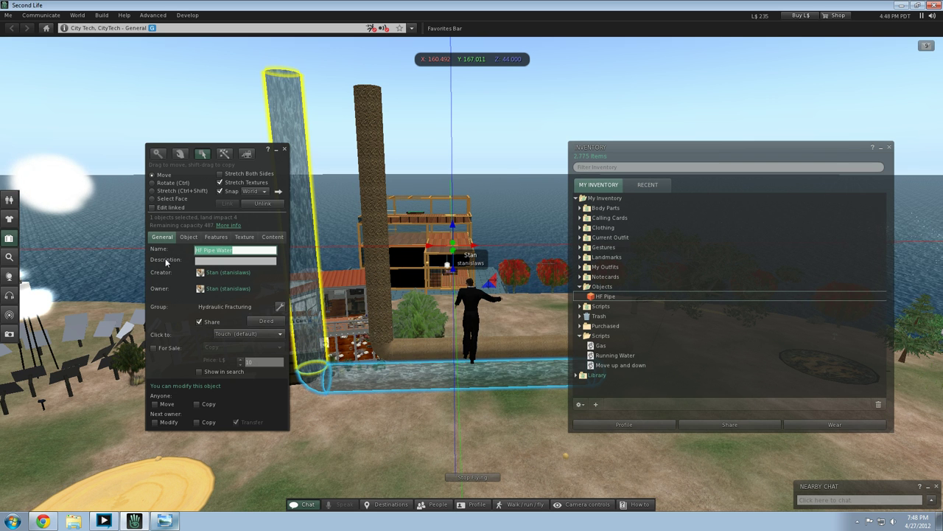
Step: Examine from several sides how the water pipe stands relative to the brown pipe, and deselect it
click(428, 387)
key(Right)
key(Left)
key(Up)
key(Left)
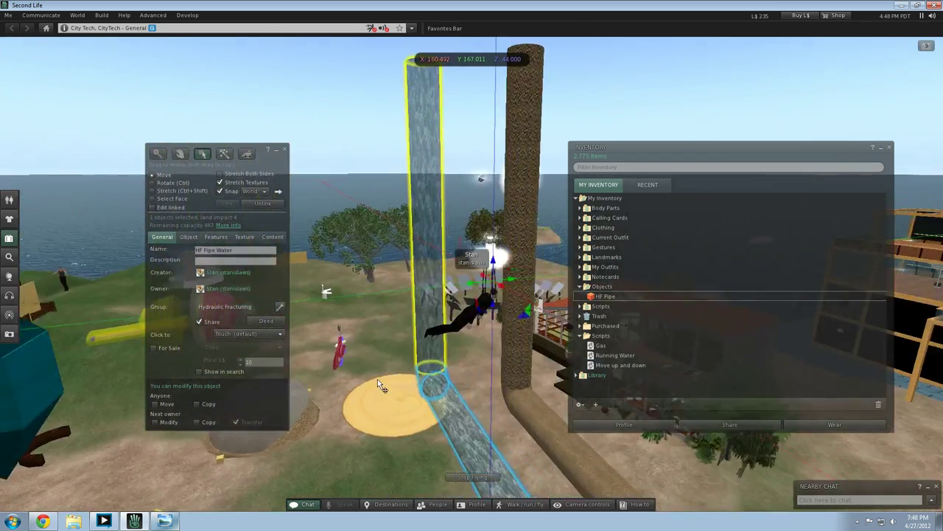
key(Right)
key(Left)
key(Right)
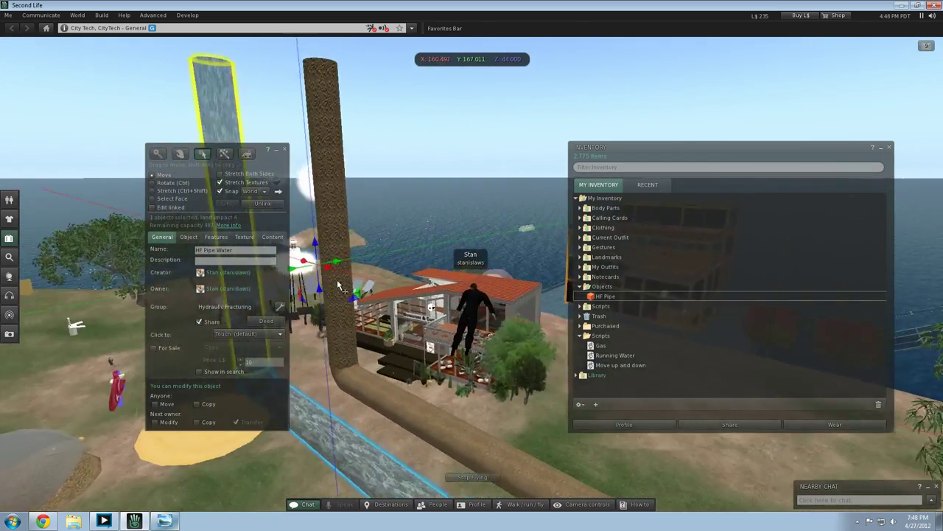
key(Left)
key(Right)
key(Left)
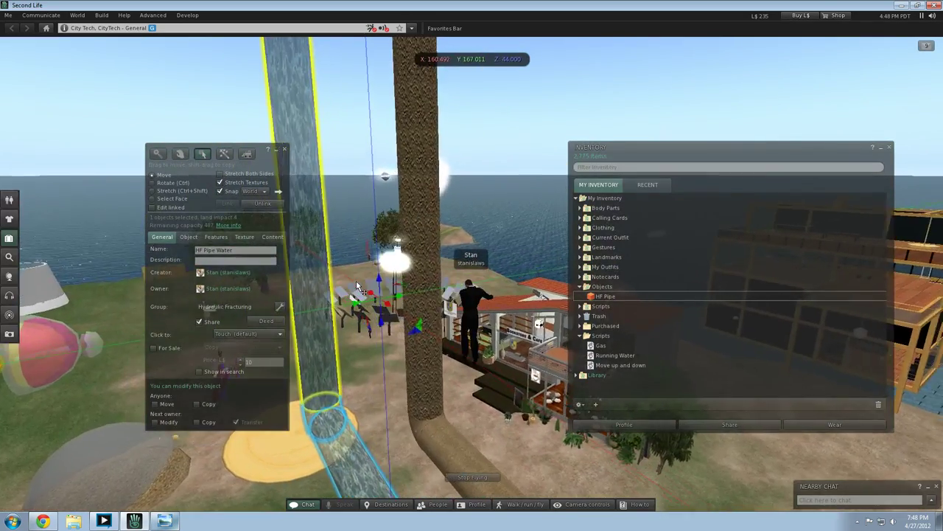
key(Left)
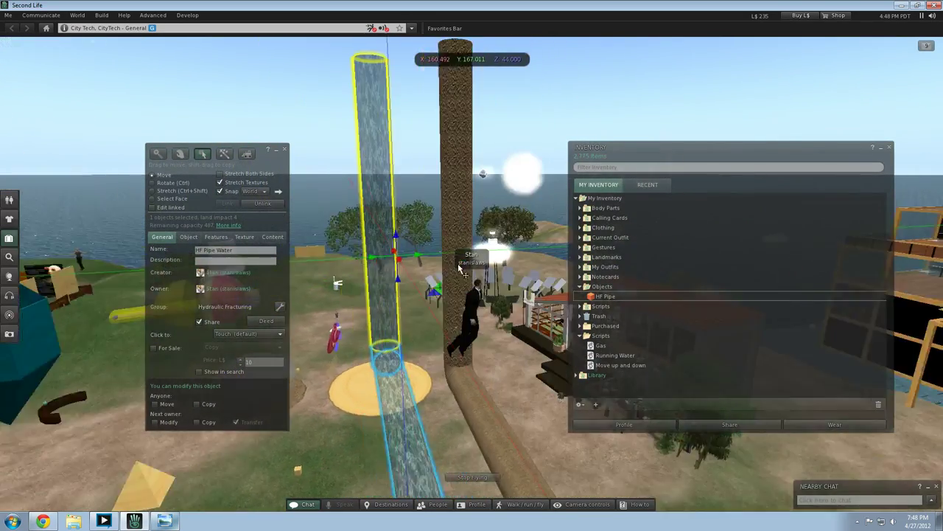
key(Left)
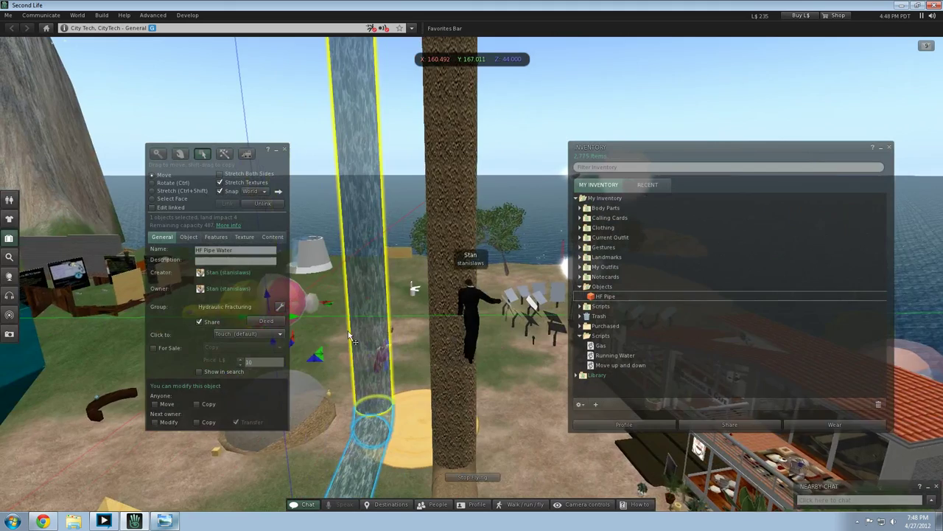
key(Left)
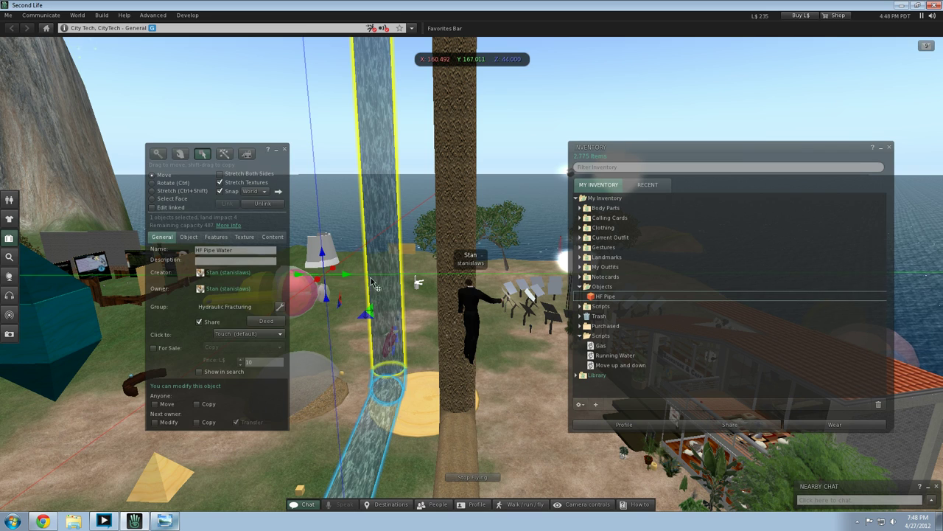
click(382, 321)
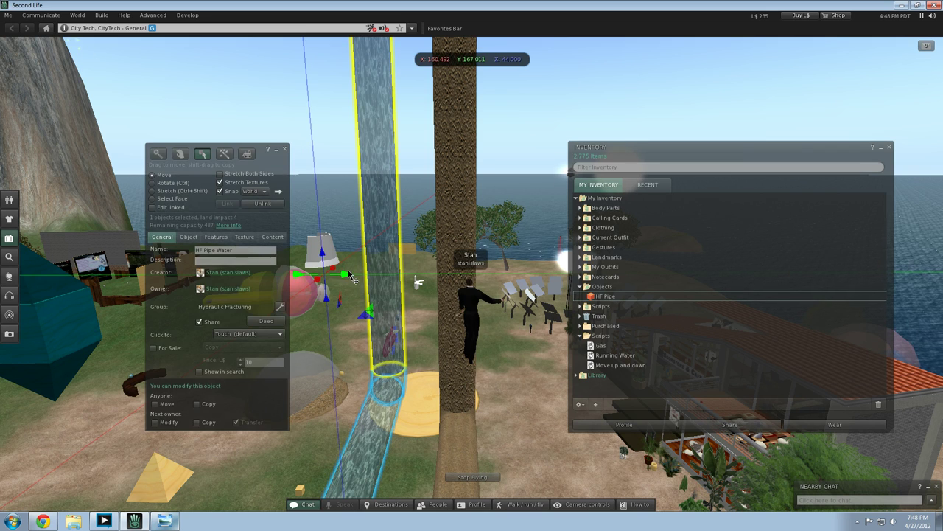
click(361, 378)
key(Left)
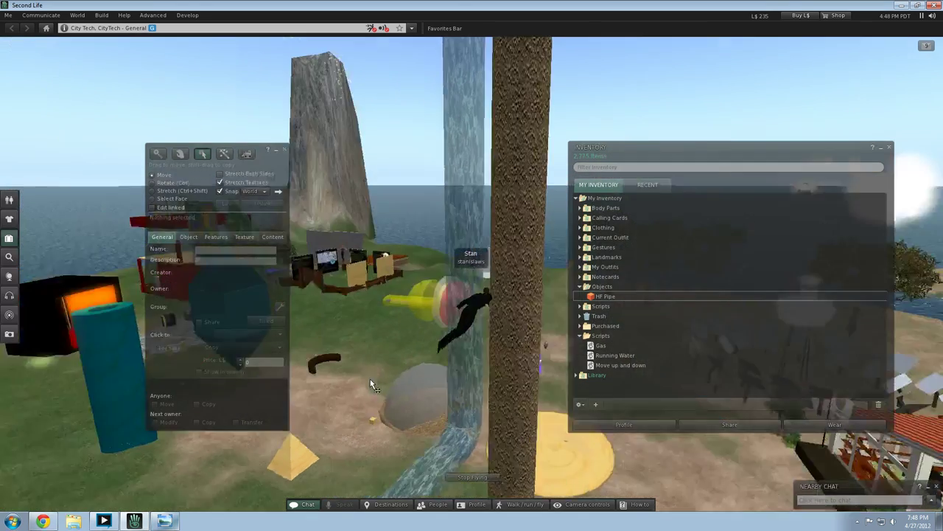
key(Left)
key(Right)
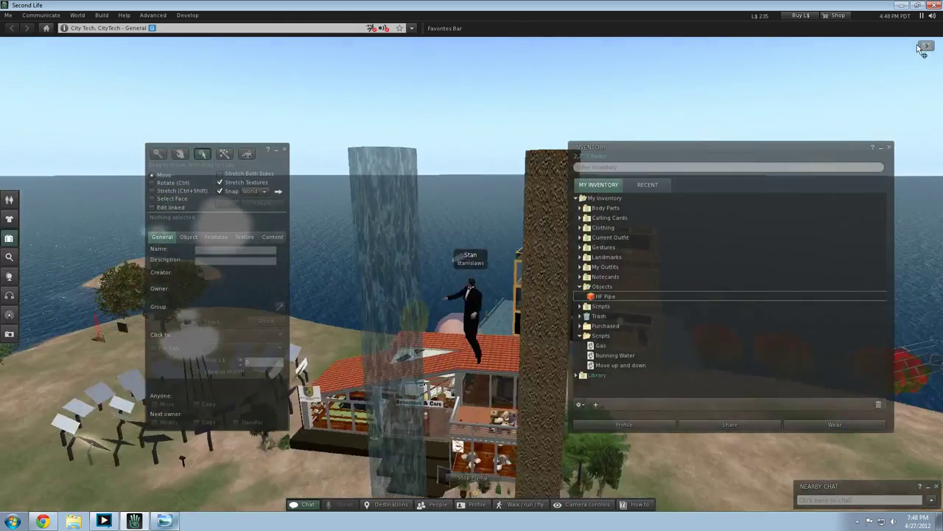
Step: Close the inventory and move the water pipe along the X axis to about X 165.53
click(887, 149)
click(889, 148)
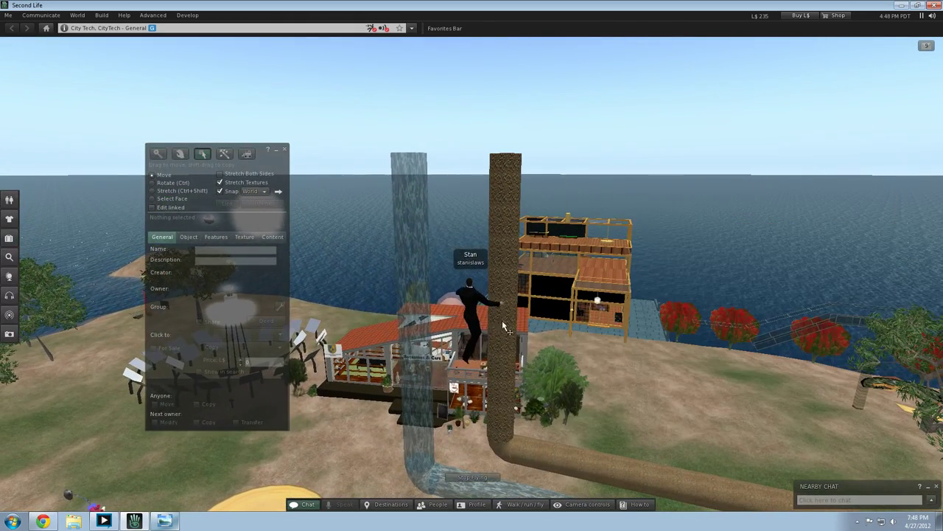
click(432, 325)
drag(618, 369, 726, 373)
Step: Move the water pipe along the Y axis into the brown pipe, to about Y 171.62
key(Right)
key(Up)
key(Left)
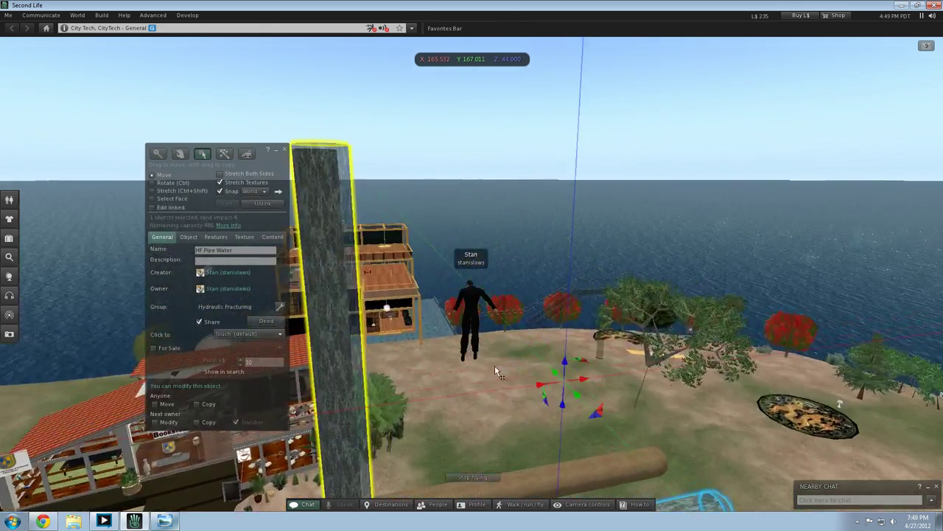
key(Left)
key(Down)
key(Left)
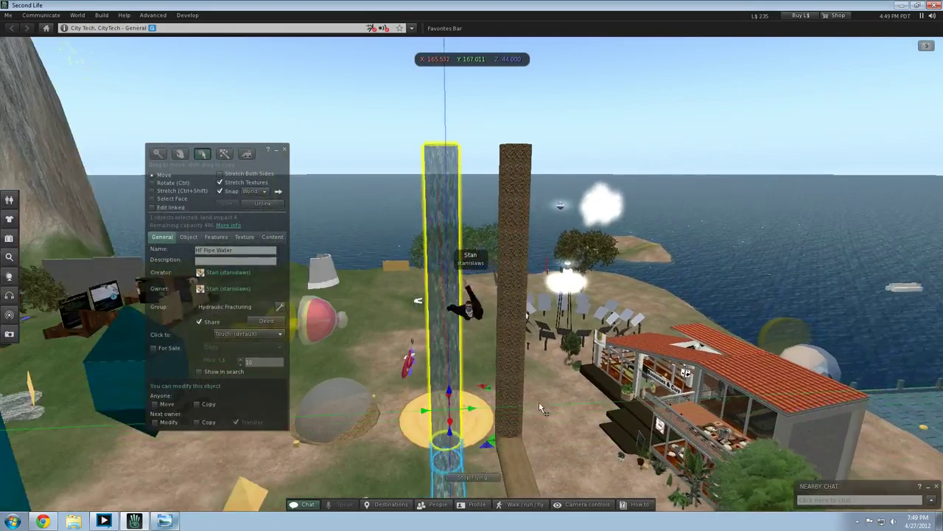
key(Down)
drag(497, 354, 584, 356)
Step: Move the water pipe back along the X axis to about X 164.84, in line with the brown pipe
key(Up)
key(Right)
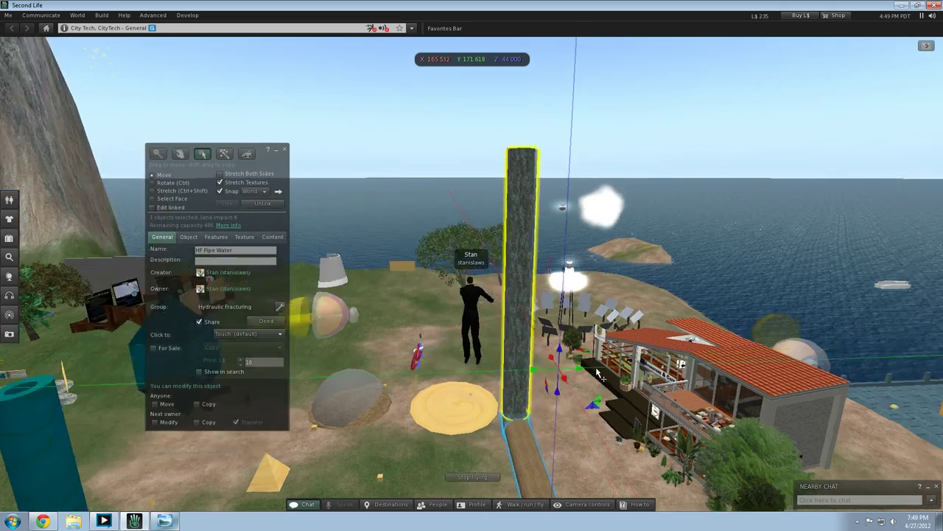
key(Left)
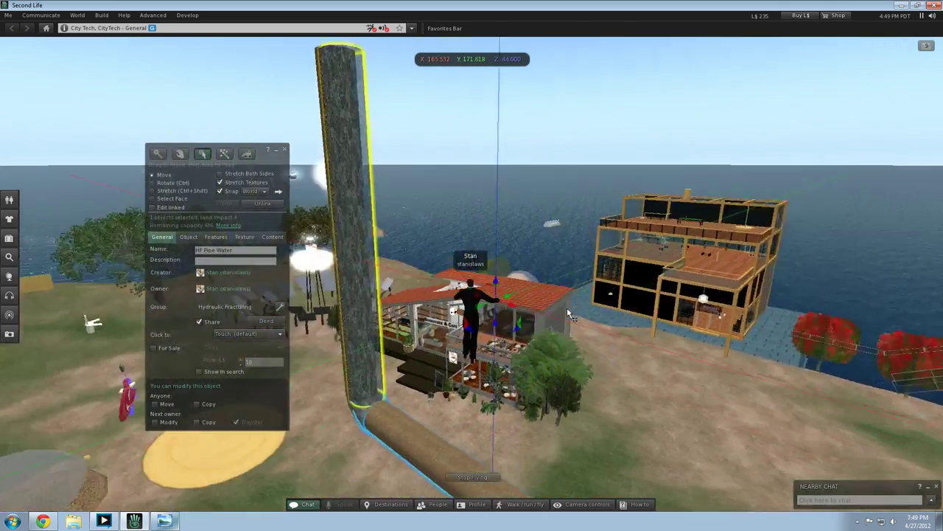
key(Right)
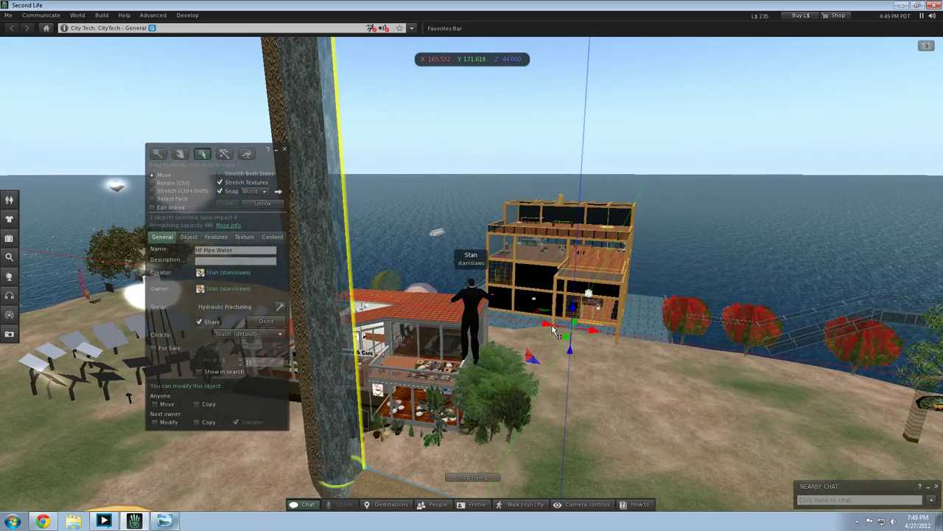
drag(555, 329, 532, 330)
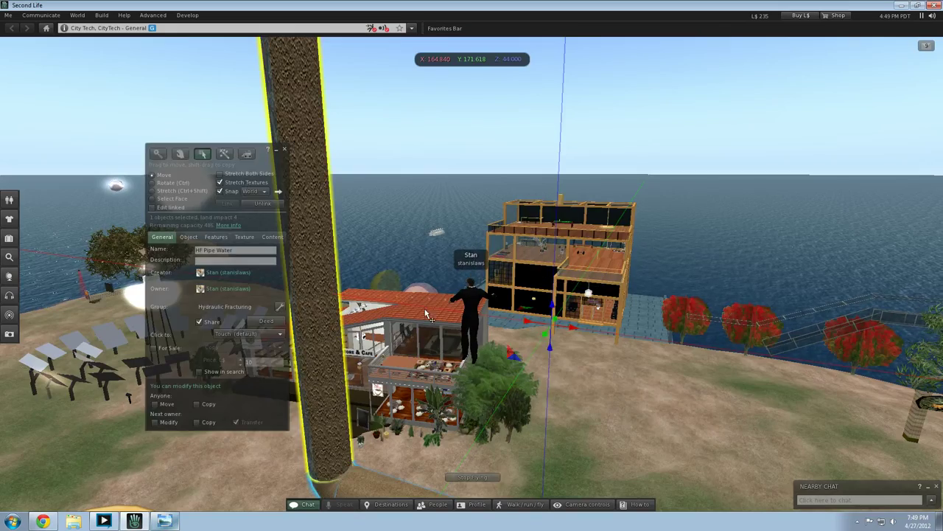
Step: Check the pipes' upper opening from above and nudge the water pipe along the X axis to about X 164.81
click(422, 291)
key(Left)
key(Page_Up)
key(Right)
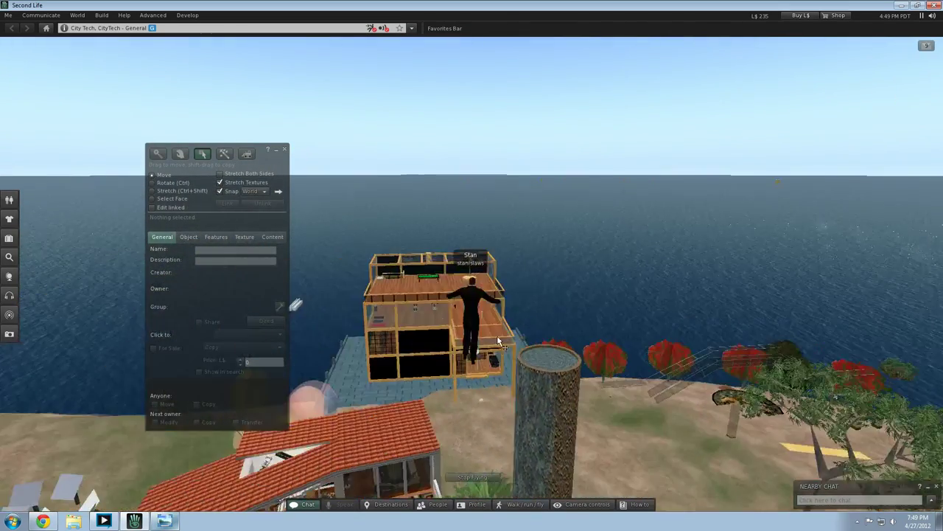
click(568, 368)
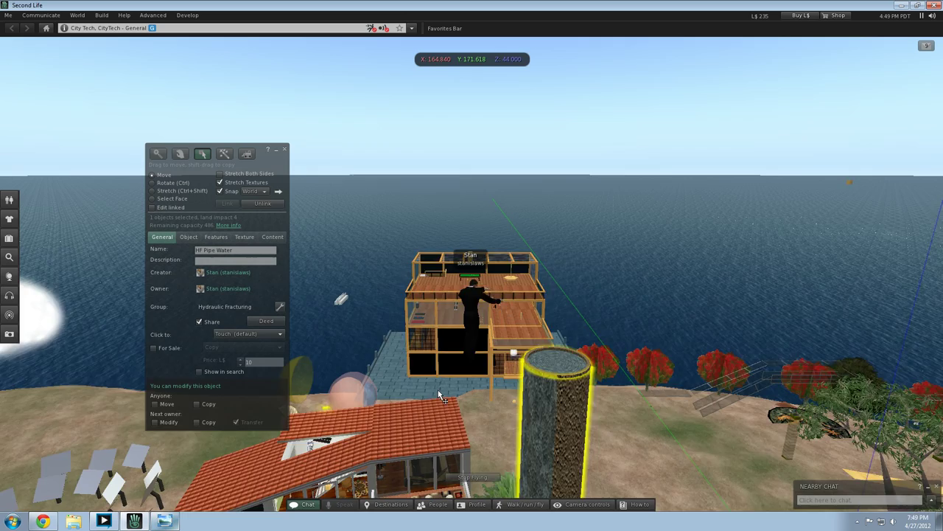
key(Down)
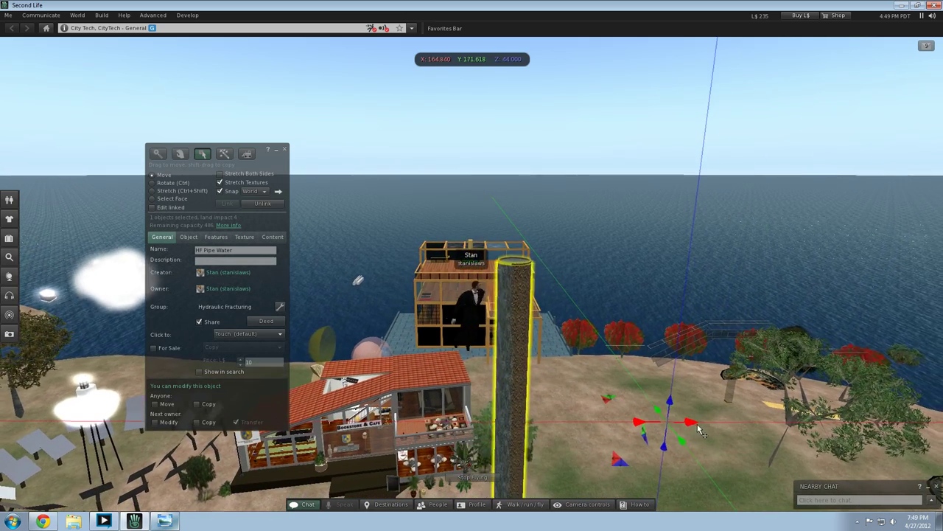
drag(699, 428, 691, 427)
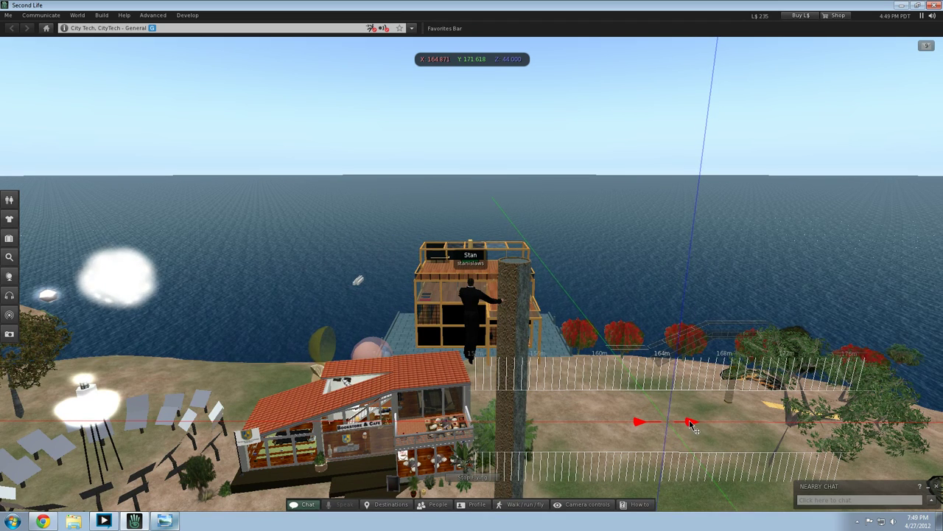
drag(691, 426, 691, 426)
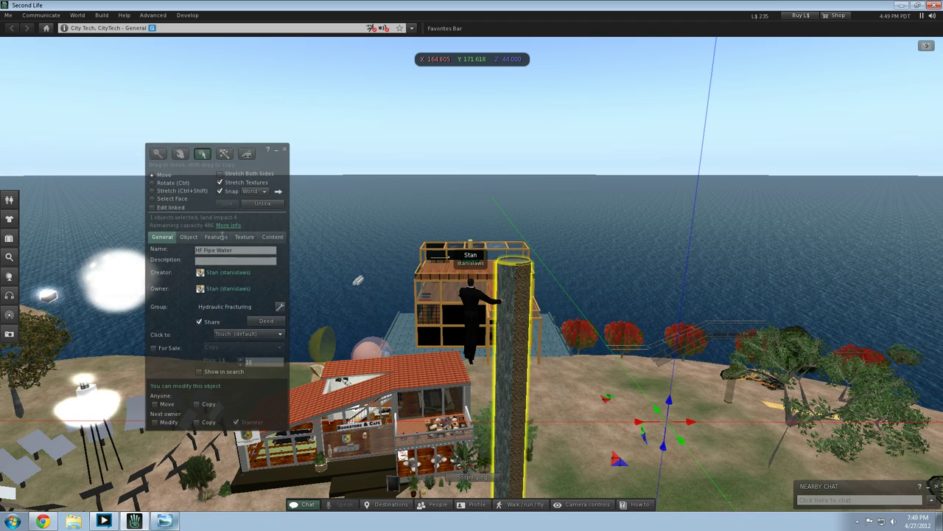
Step: Set the water pipe's Y and Z size to 1.900 m and nudge it along the X axis to about X 164.9
click(188, 238)
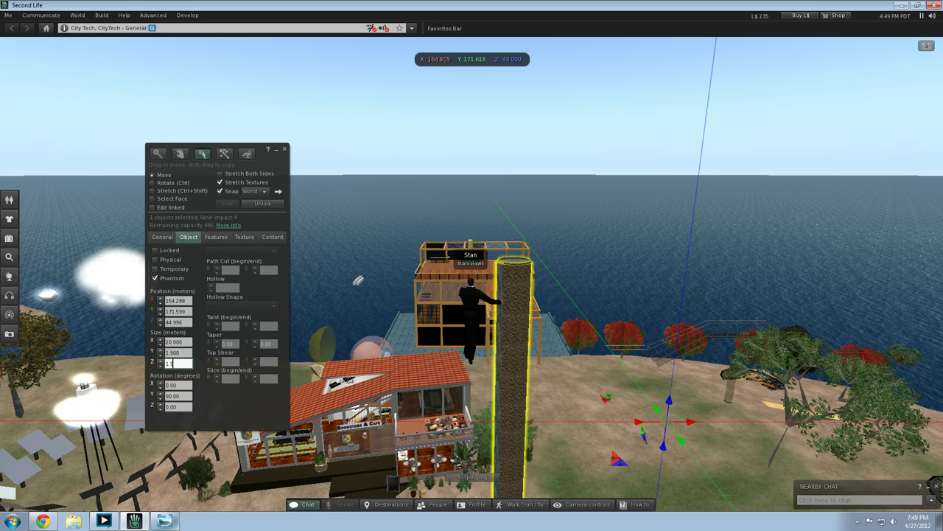
click(517, 276)
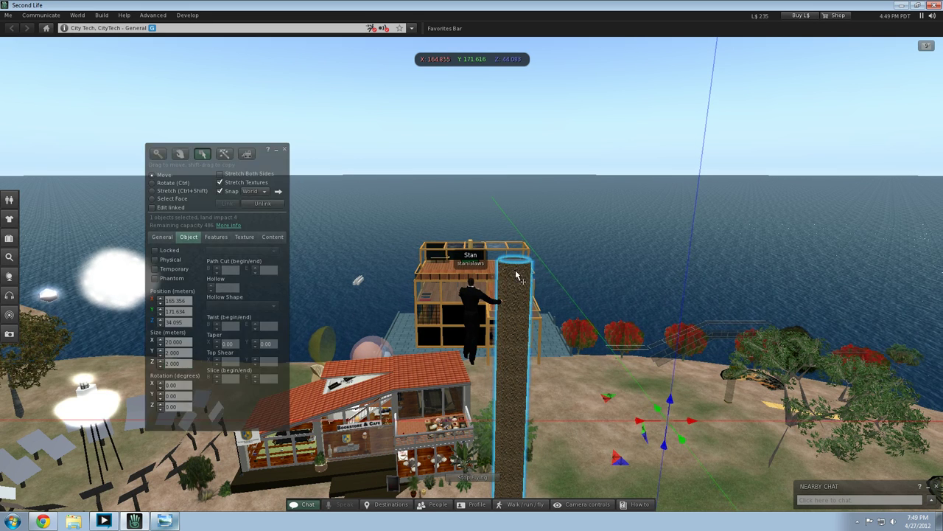
click(518, 269)
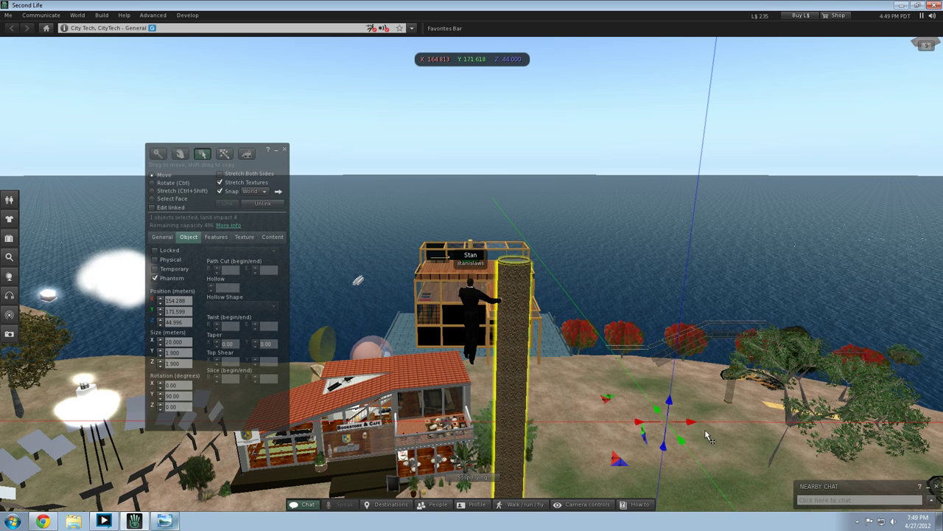
drag(690, 426, 691, 428)
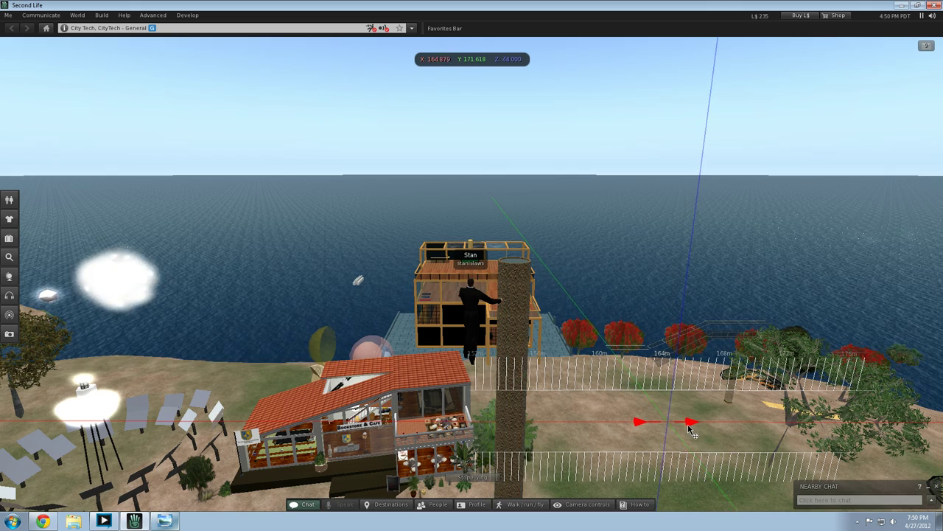
drag(689, 426, 689, 426)
Step: Deselect the water pipe and inspect the nested pipes from above and along the horizontal section
click(692, 370)
key(Right)
key(Up)
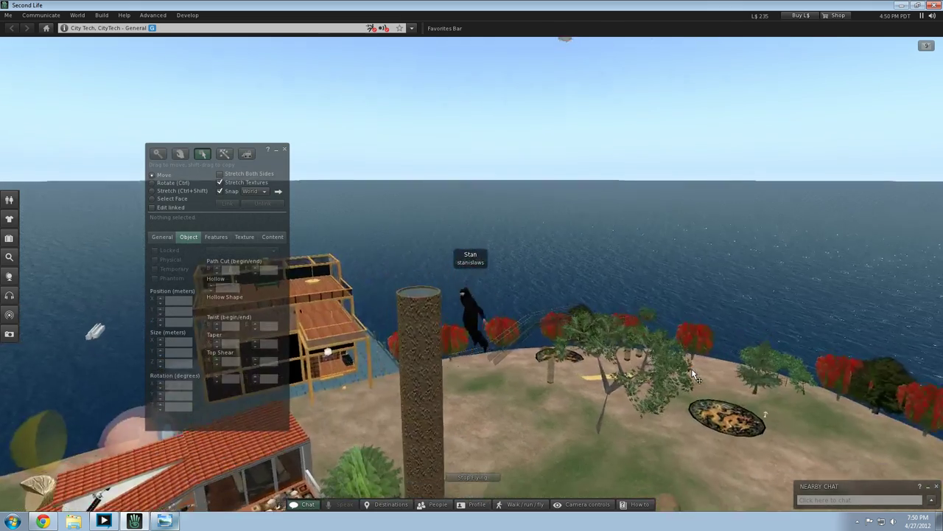
key(Left)
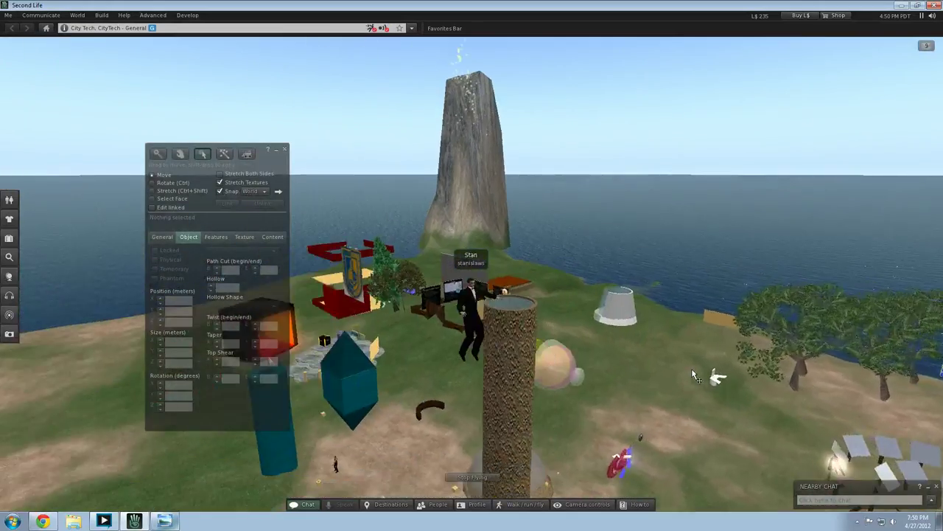
key(Left)
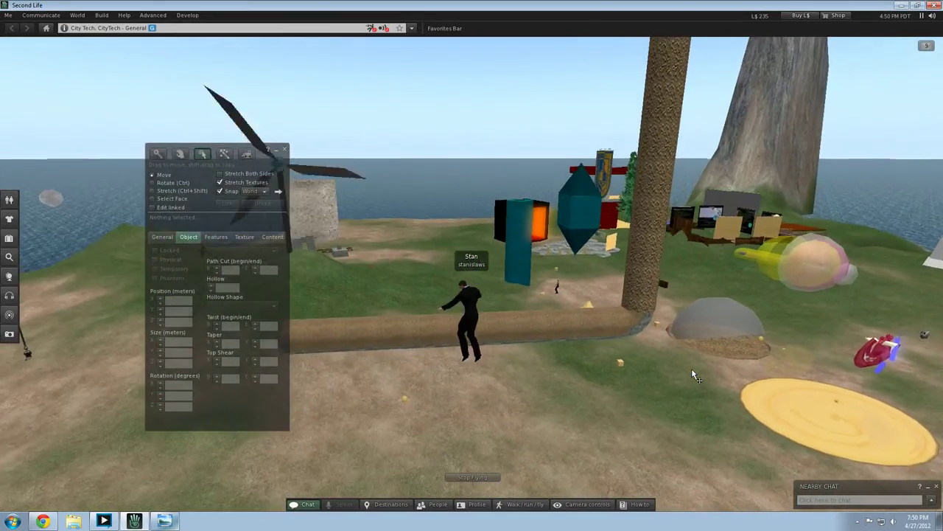
key(Left)
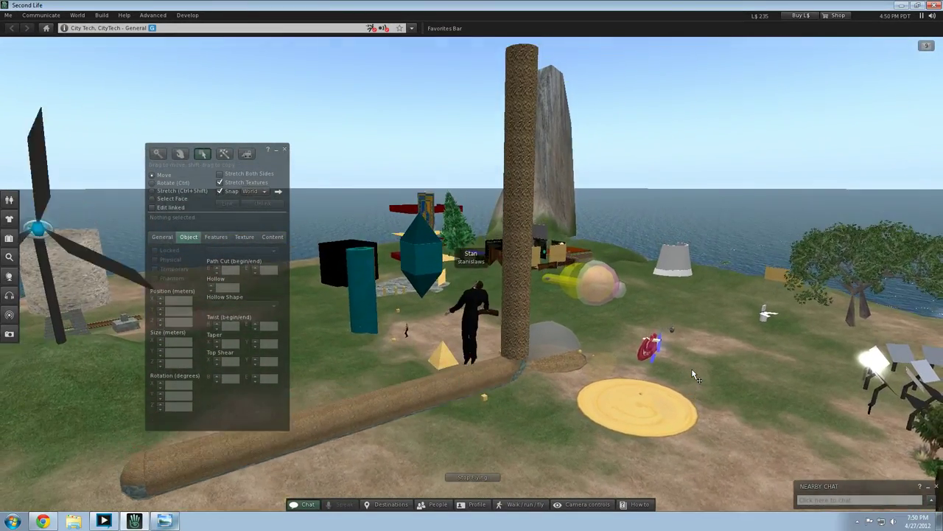
key(Left)
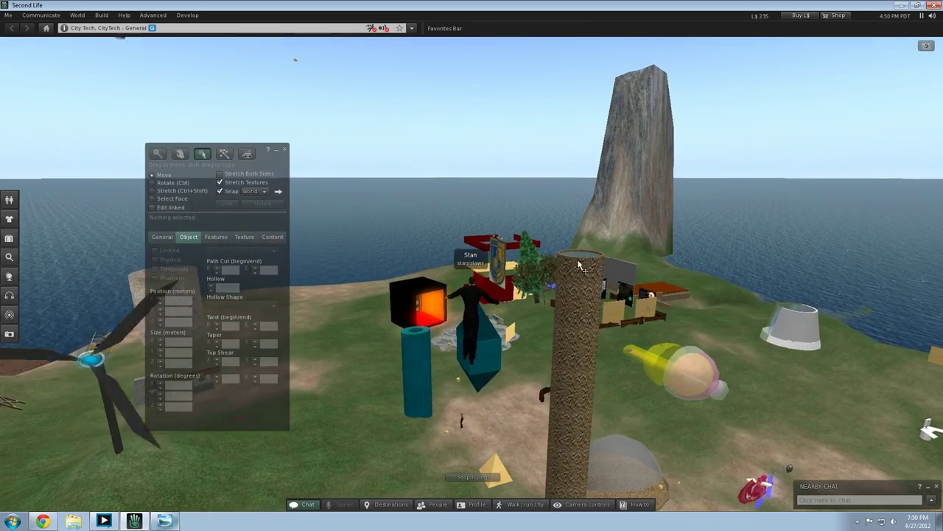
Step: Select the linked water pipe and raise it along the Z axis to about Z 44.1
click(579, 262)
key(Right)
key(Left)
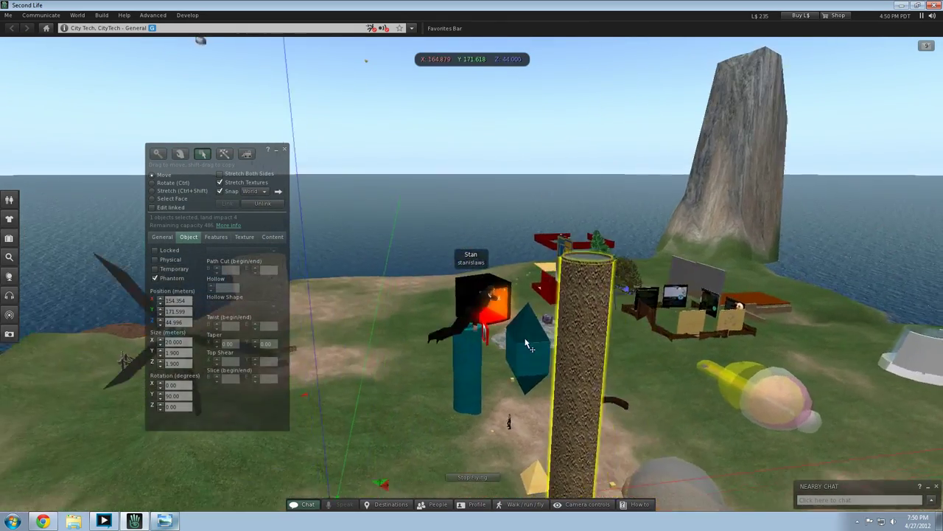
drag(367, 409, 367, 415)
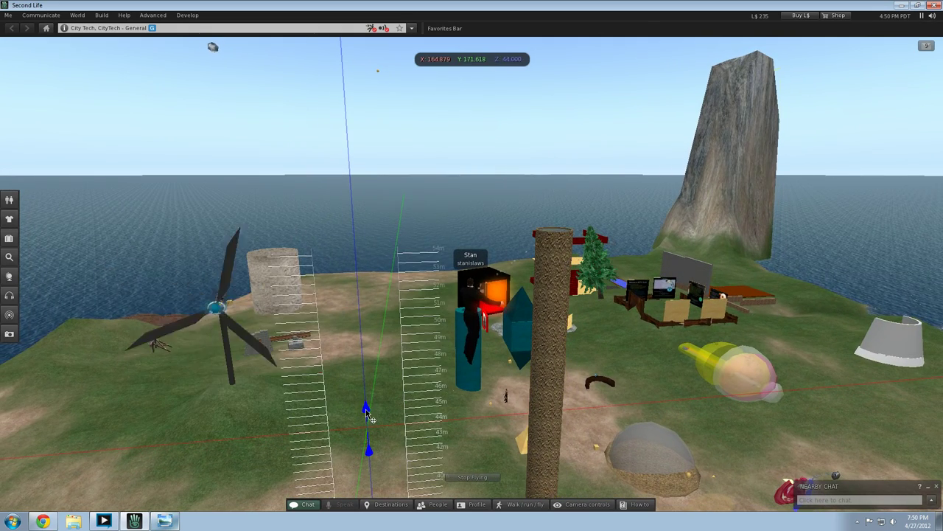
drag(366, 410, 367, 411)
Step: Examine the fit of the nested pipes at the vertical section's upper opening and along its sides, reselecting the water pipe
key(Up)
key(Left)
key(Left)
key(Left)
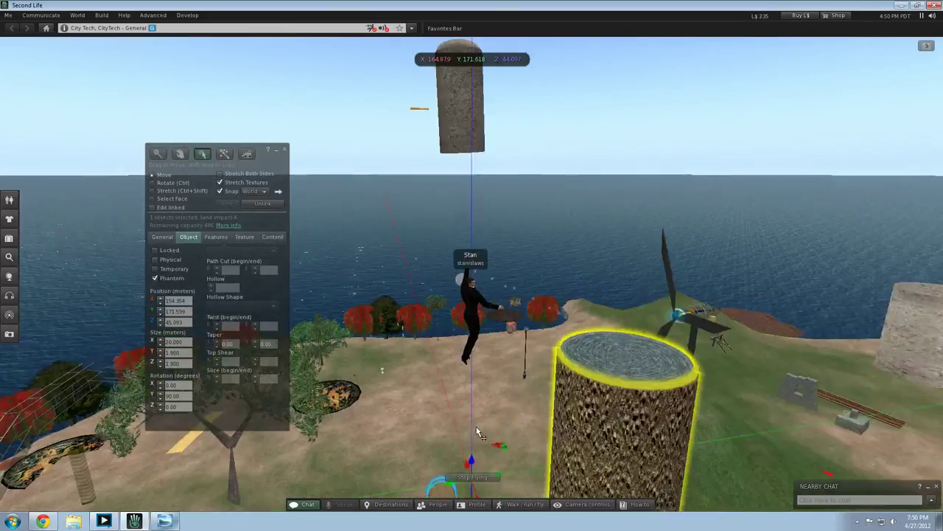
click(678, 319)
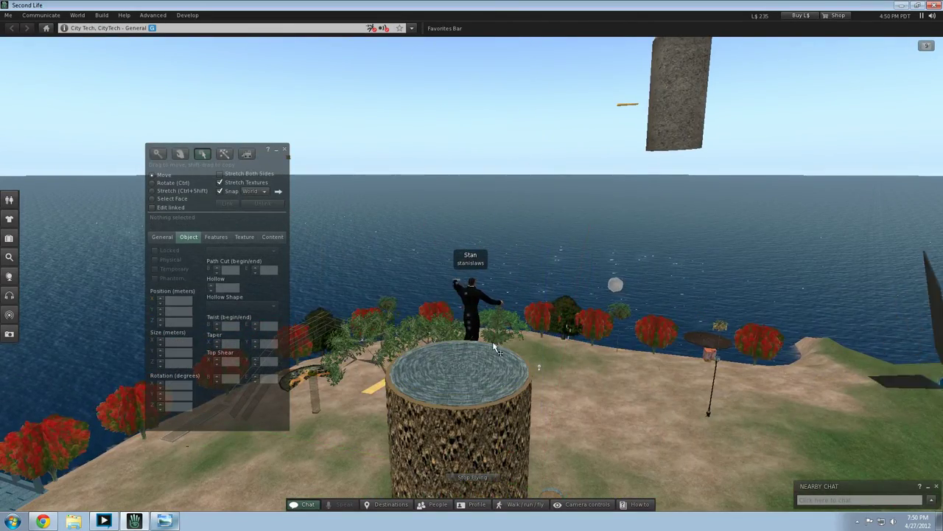
click(458, 376)
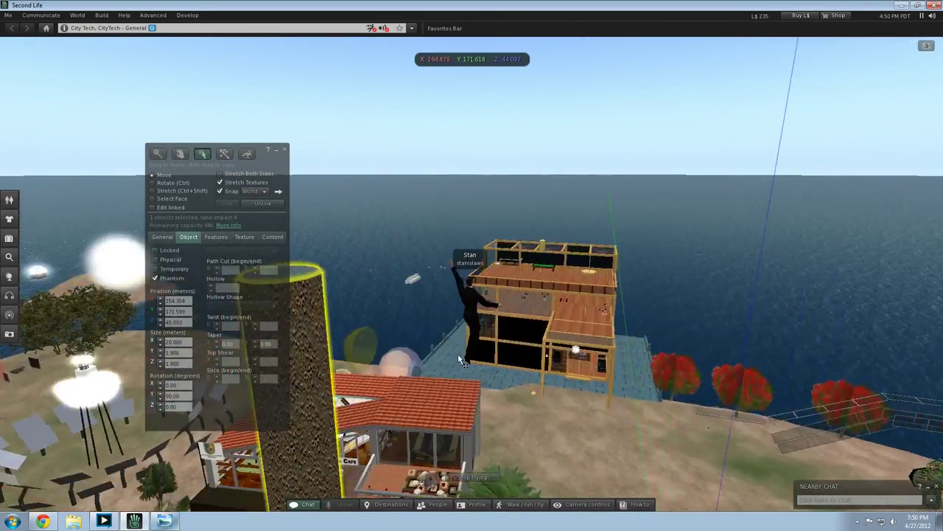
key(Down)
key(Left)
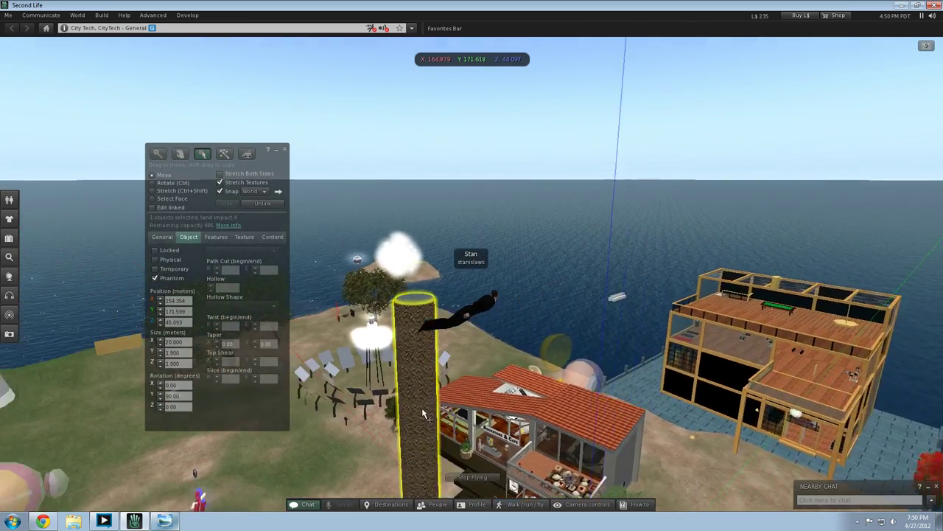
key(Up)
key(Left)
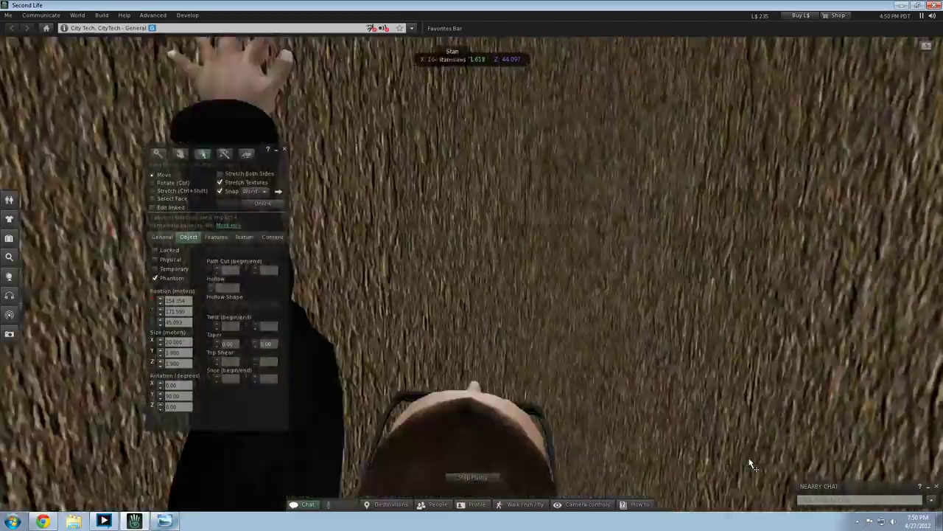
key(Down)
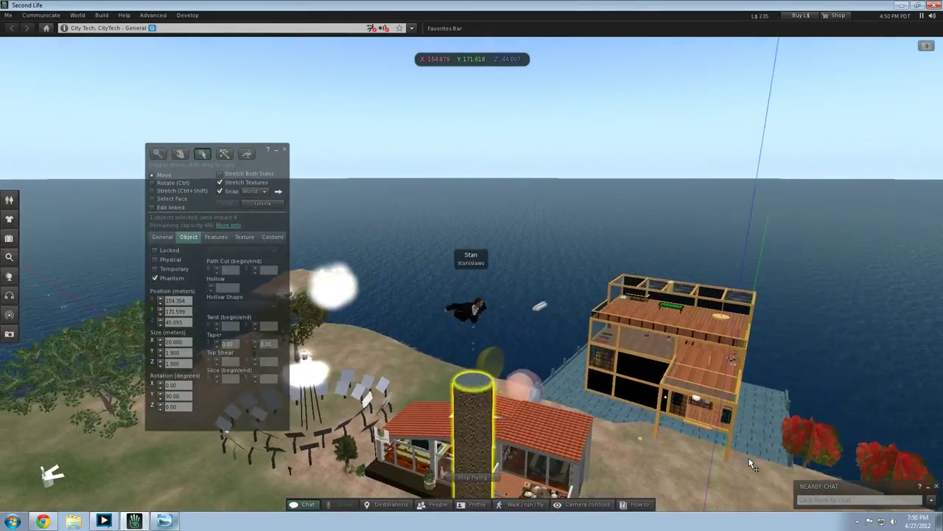
key(Left)
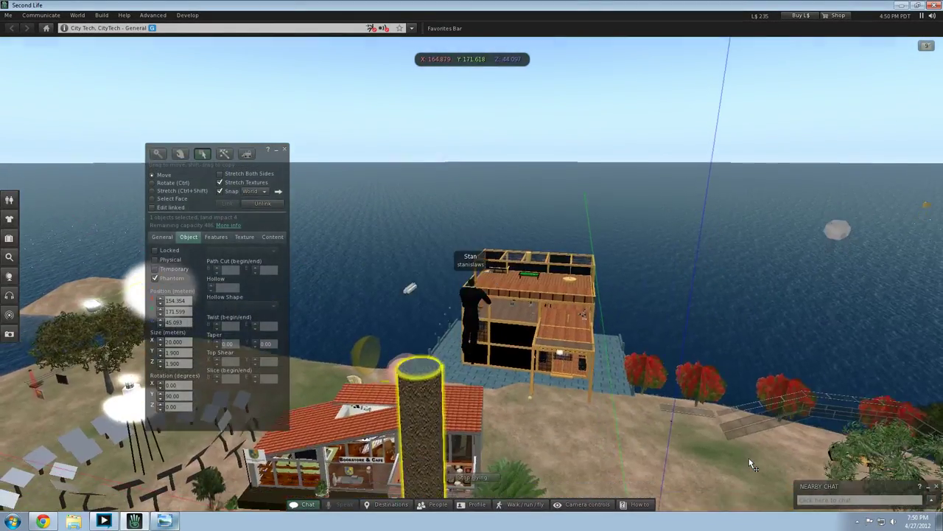
key(Right)
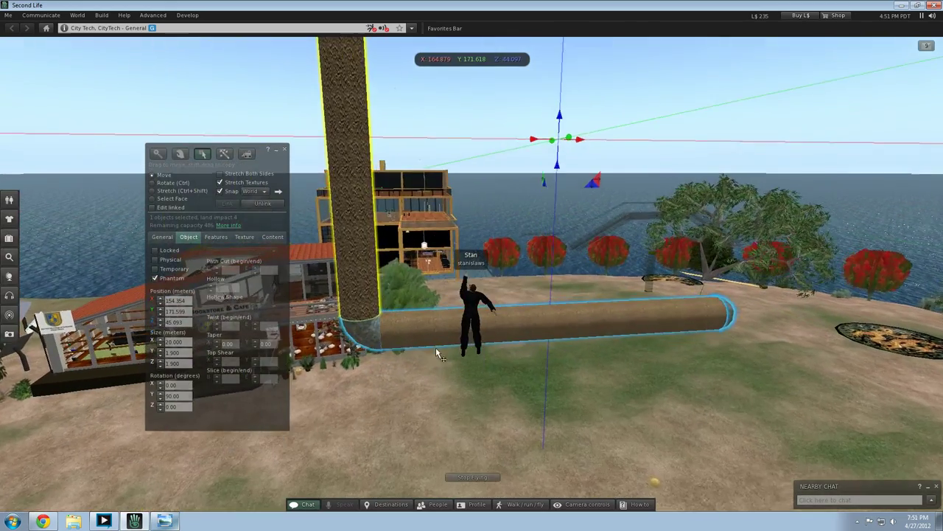
Step: Select the linked brown pipe and compare its layout with the hydrafrack reference picture in Windows Photo Viewer
click(438, 347)
key(Left)
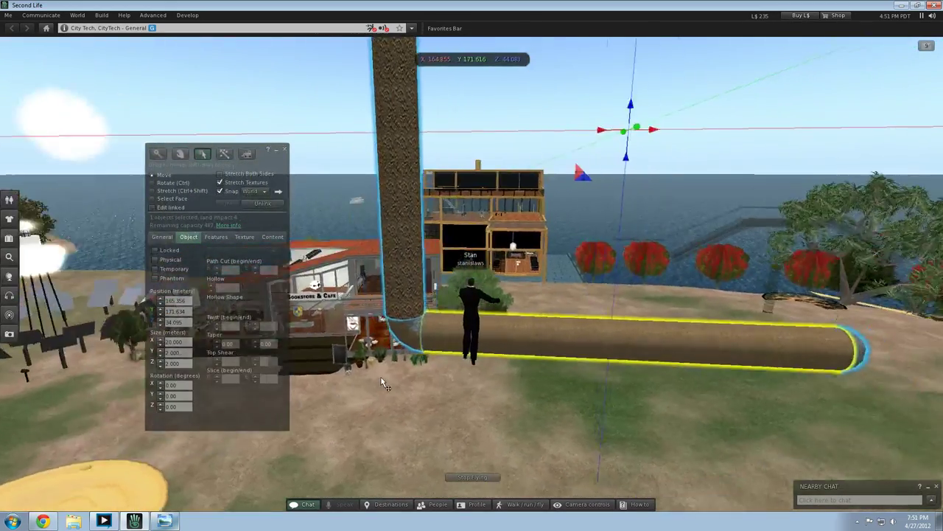
key(Right)
key(Up)
key(Left)
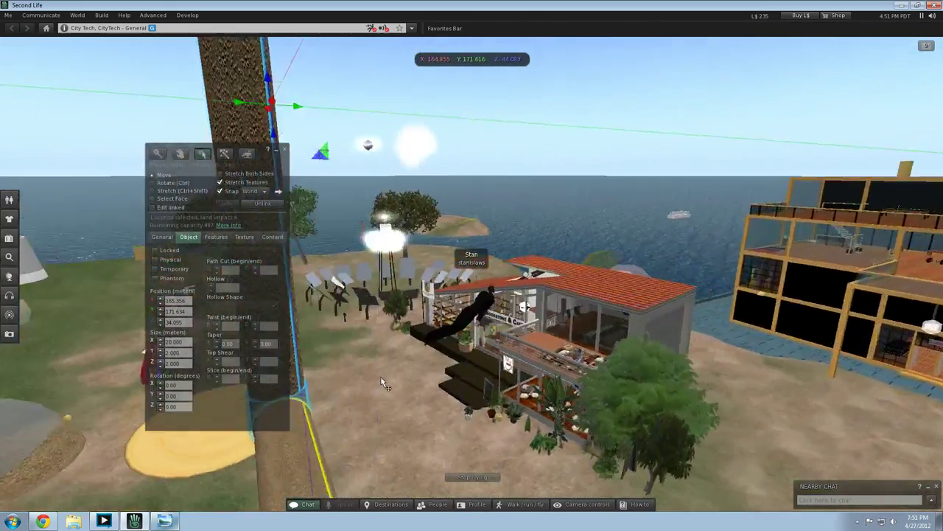
key(Left)
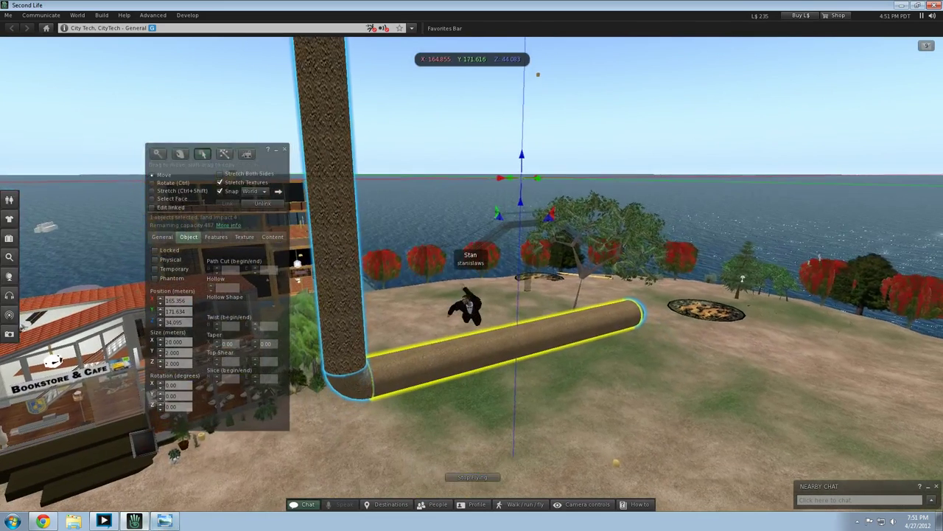
click(164, 520)
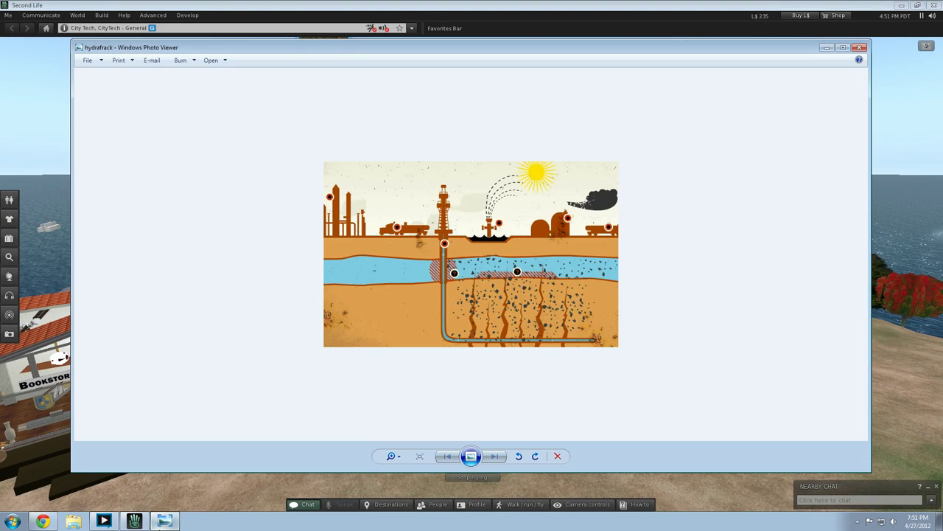
key(alt+Tab)
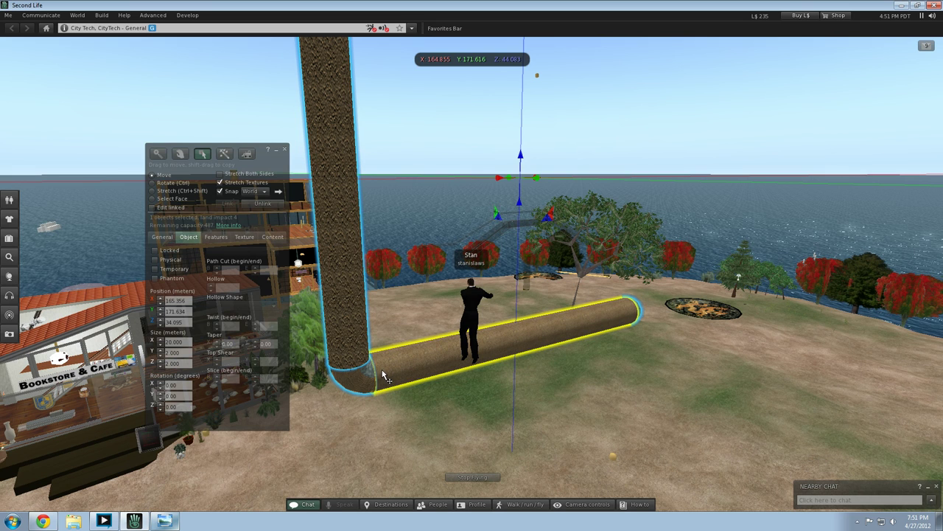
Step: Unlink the brown pipe into its separate parts and deselect them
click(280, 205)
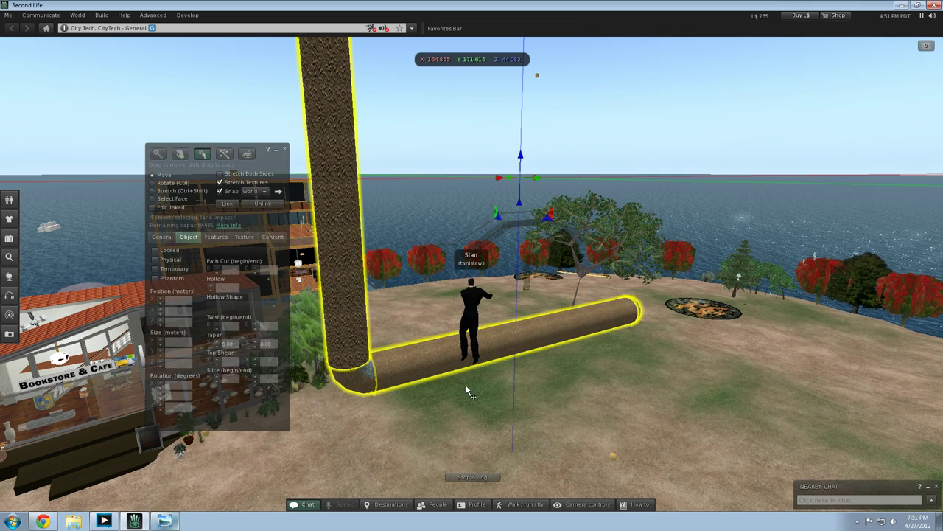
click(617, 369)
key(Right)
key(Left)
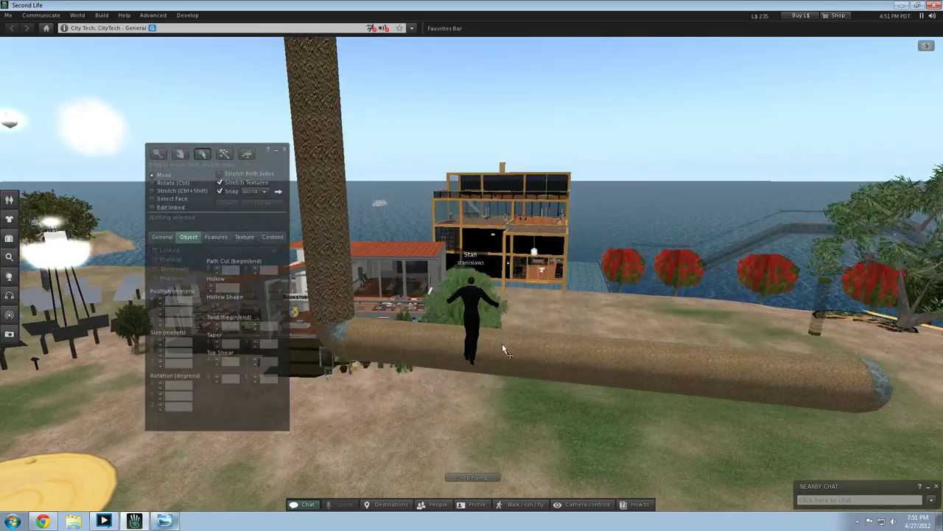
Step: Try a path cut end of 0.250 on the horizontal brown section and check the opening from both sides
click(502, 345)
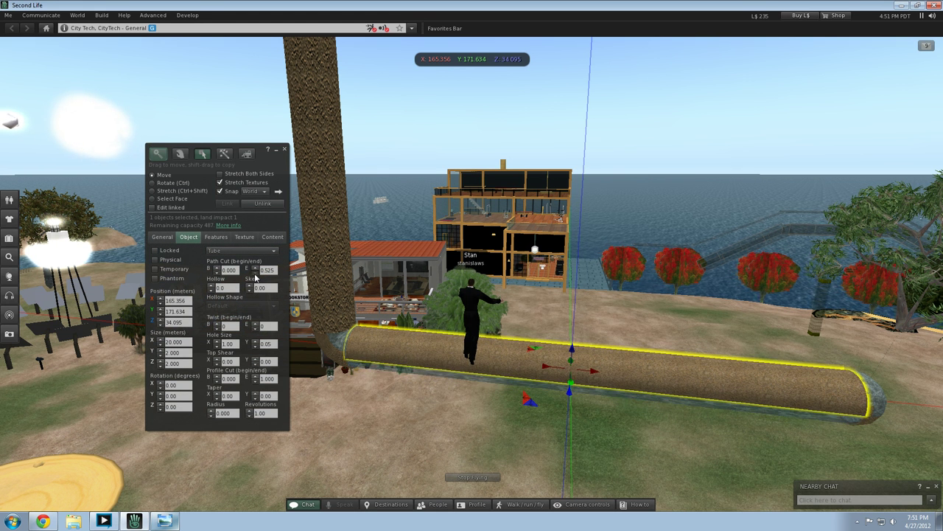
click(254, 272)
click(256, 270)
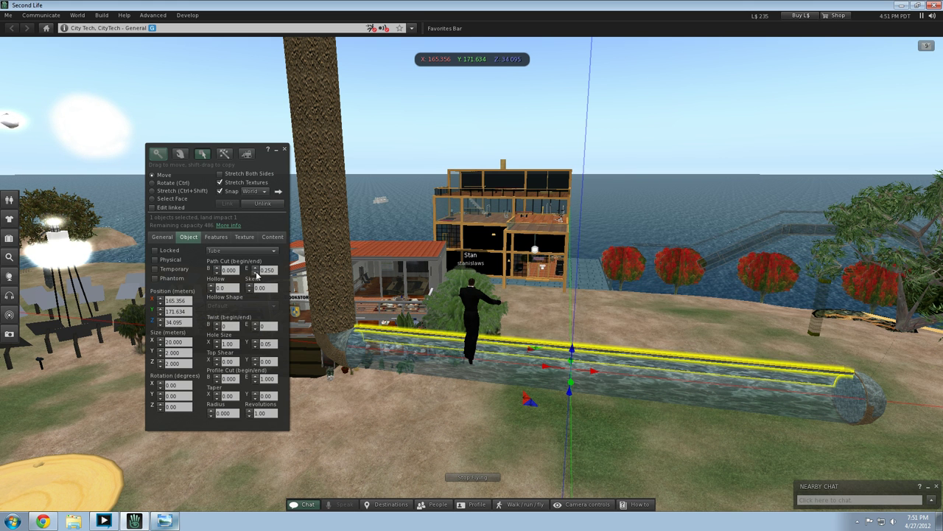
click(470, 274)
key(Right)
click(496, 278)
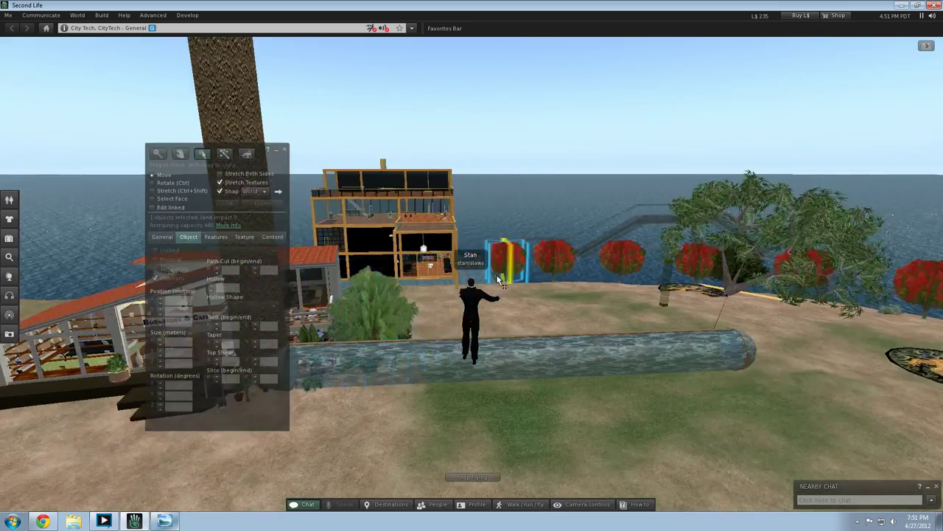
key(Right)
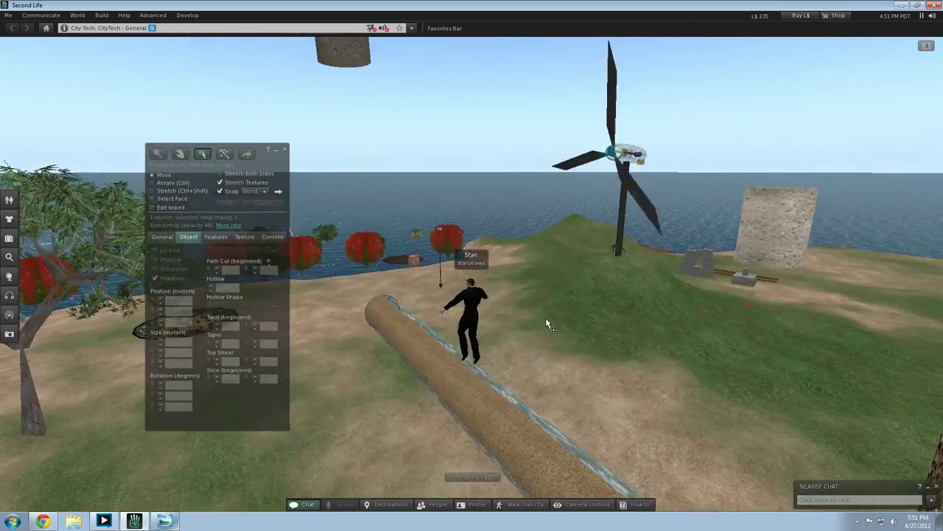
key(Right)
Step: Test a path cut begin of 0.050 on the horizontal brown section, return it to 0.000 and set the end to 0.500
click(513, 226)
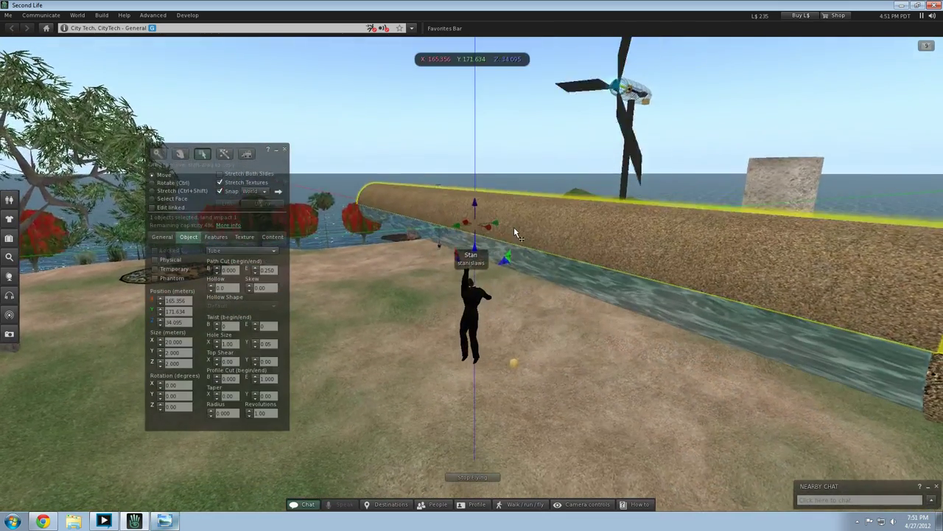
click(216, 275)
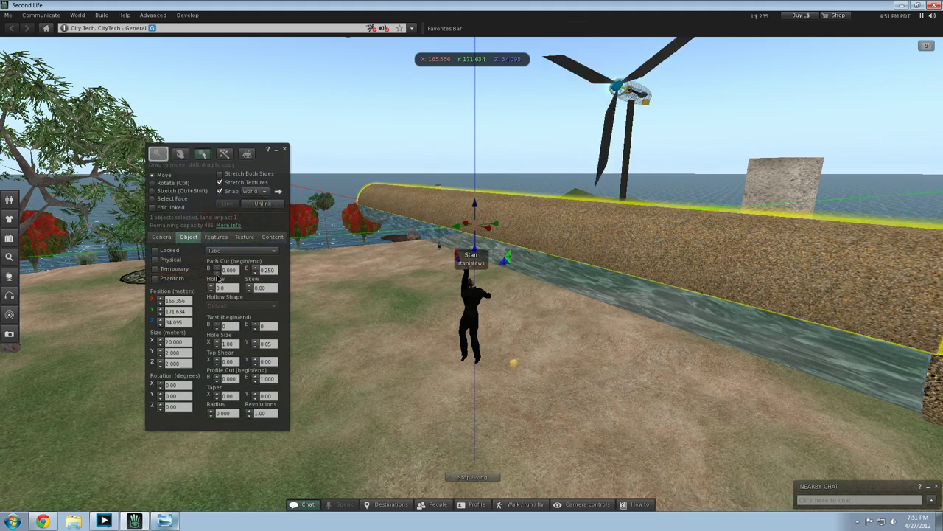
click(216, 268)
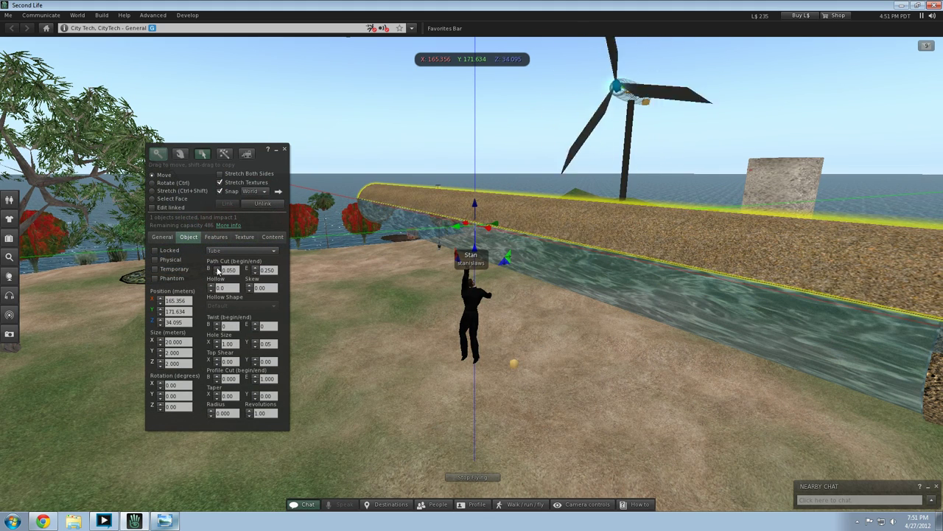
click(216, 268)
click(216, 268)
click(216, 268)
click(217, 272)
click(217, 272)
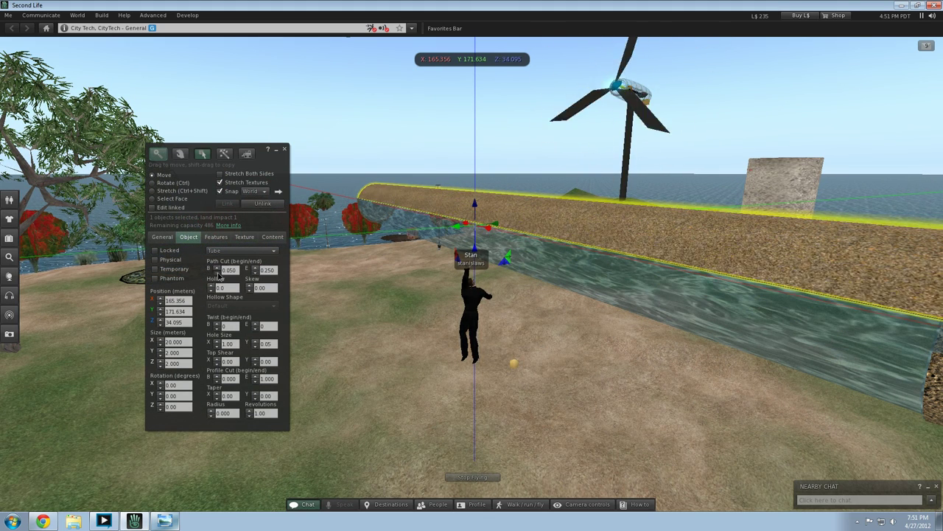
click(217, 272)
click(216, 272)
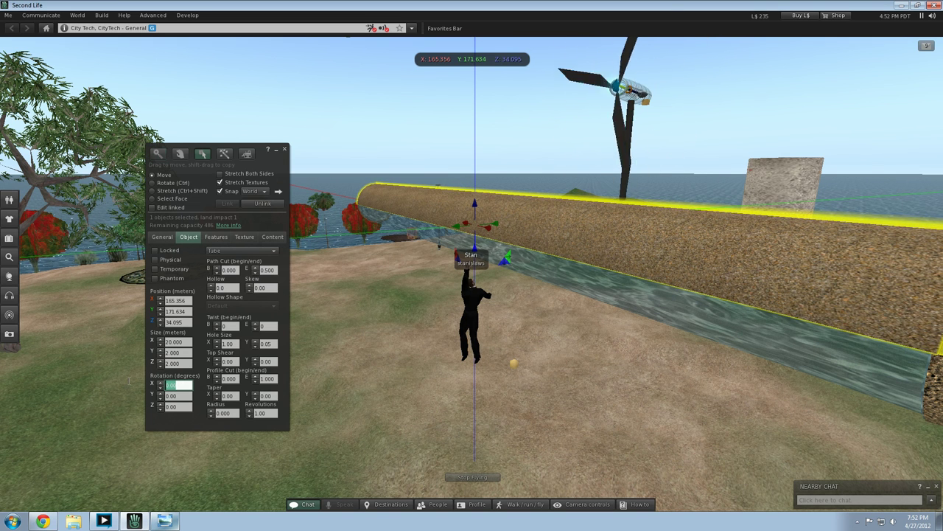
Step: Set the horizontal brown section's X rotation to 270°, trying 90° first, and deselect it
text(90)
key(Return)
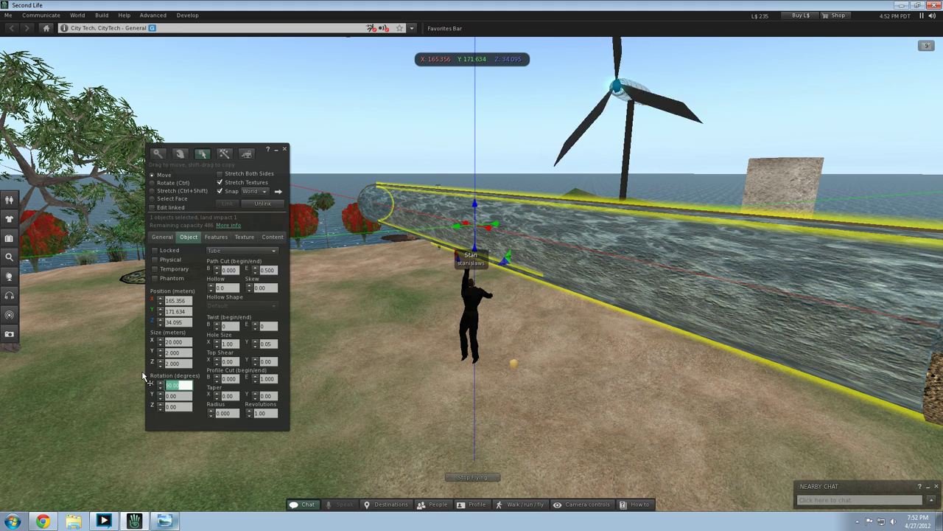
key(Return)
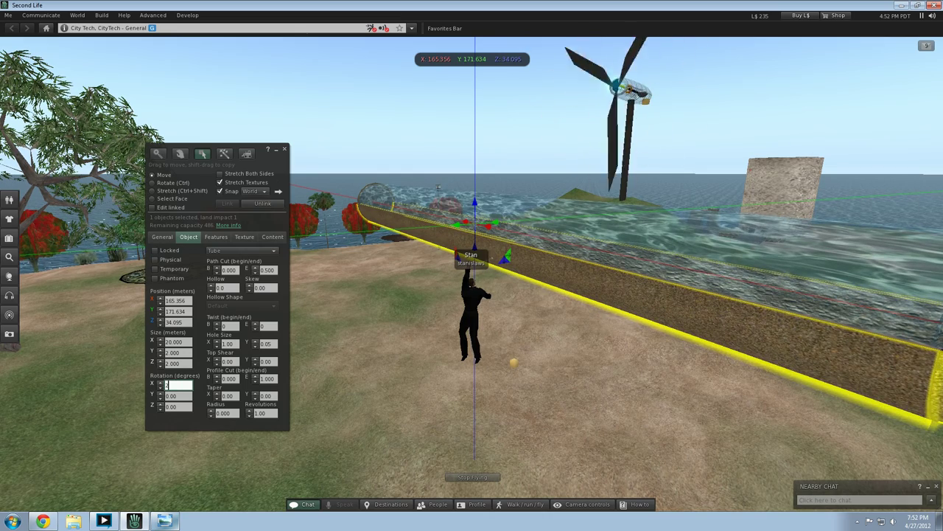
key(Return)
click(356, 357)
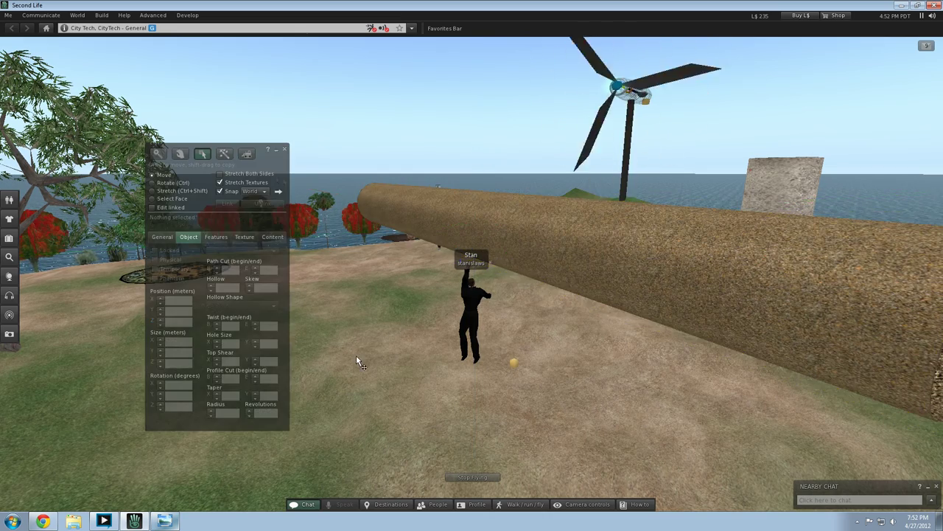
Step: Inspect the half-open horizontal section from both sides to check how the water pipe shows through
key(Right)
key(Left)
key(Up)
key(Left)
key(Left)
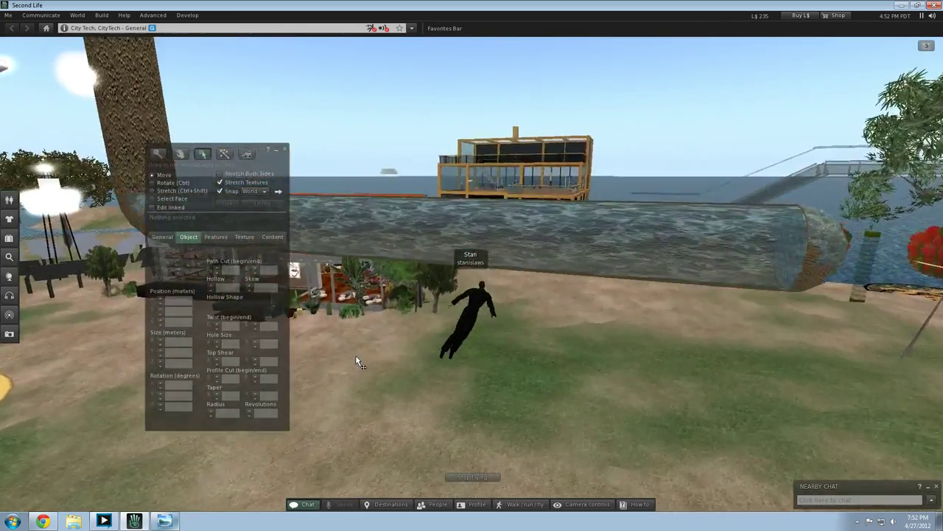
key(Left)
key(Right)
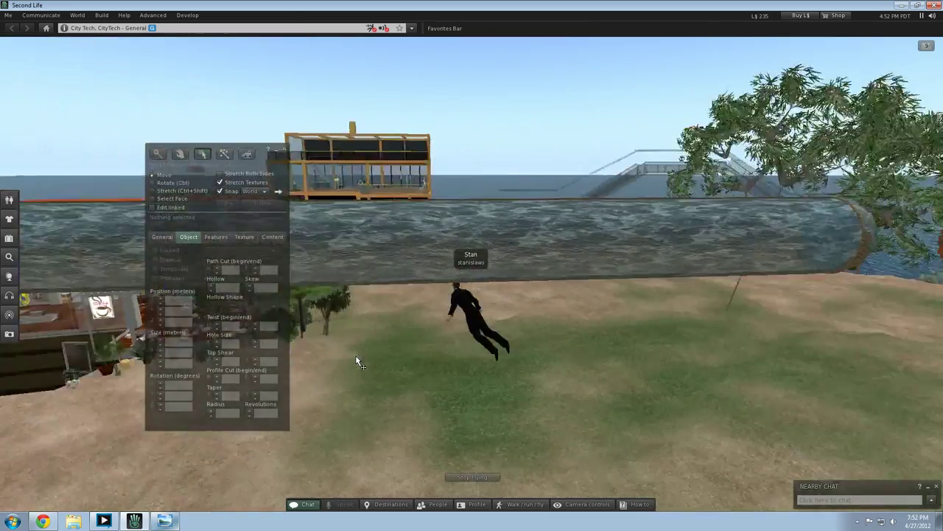
click(613, 205)
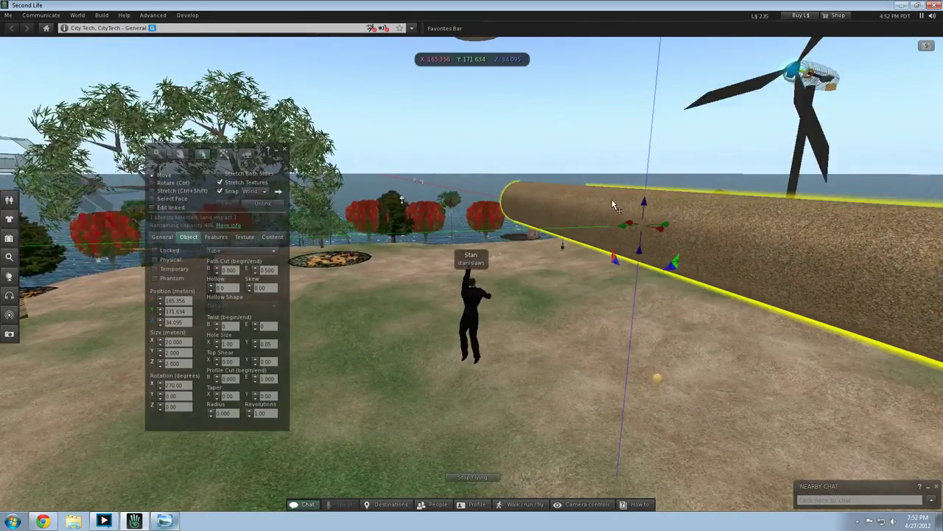
click(524, 307)
key(Right)
key(Right)
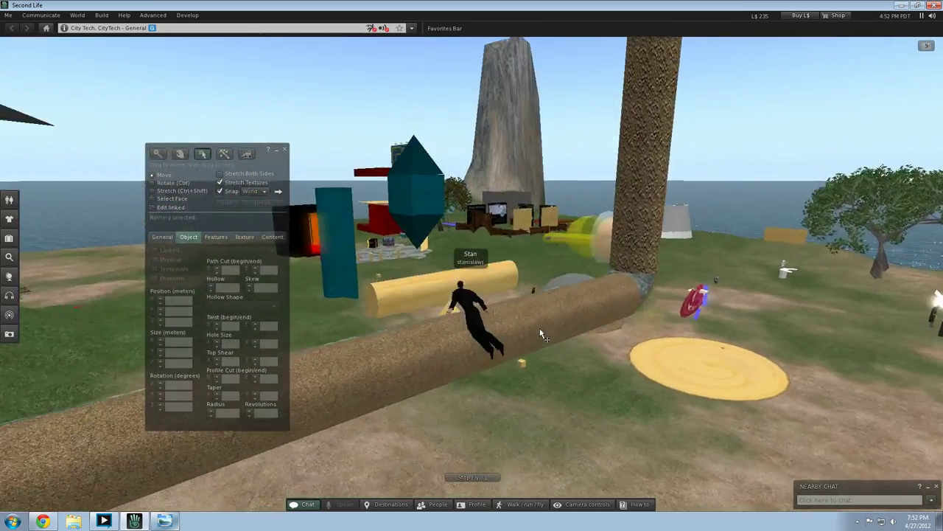
Step: Try shifting the linked water pipe slightly along Y to 171.569 m to centre it in the brown pipe
click(542, 335)
key(Right)
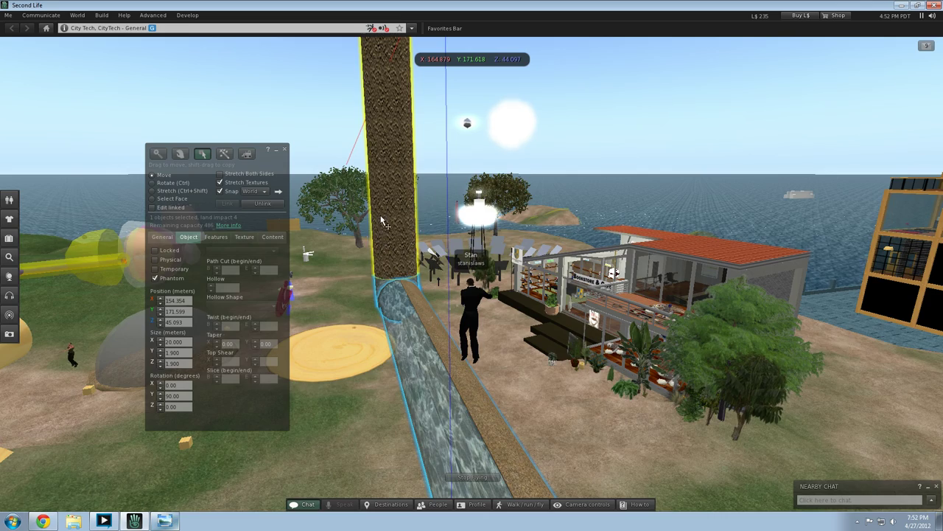
key(Page_Up)
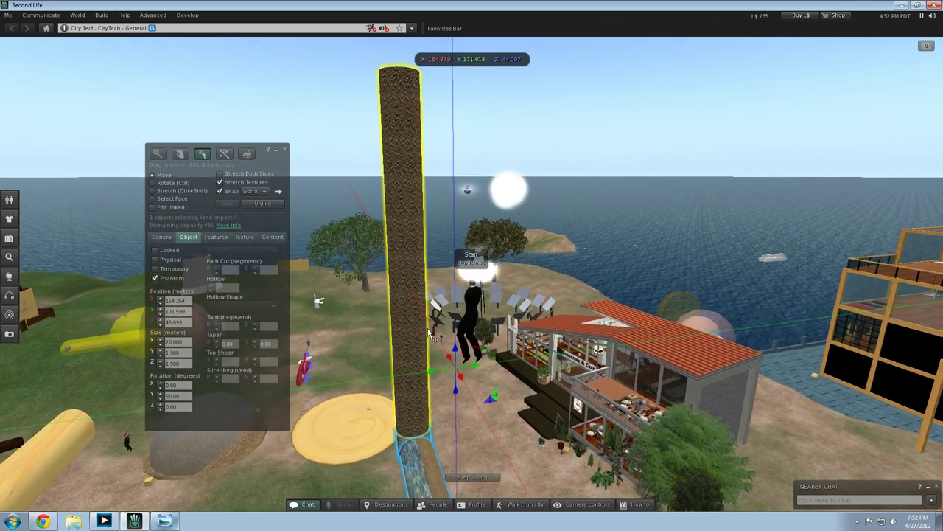
drag(443, 363, 438, 377)
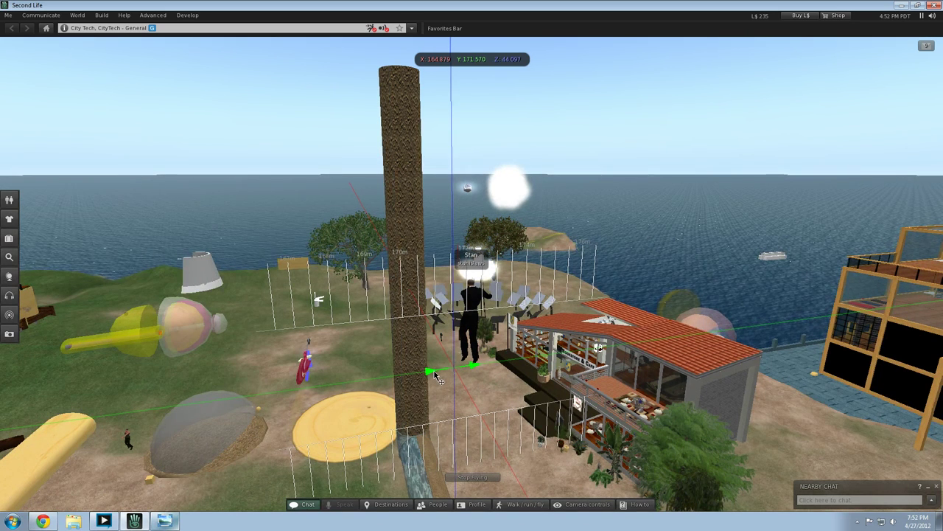
drag(435, 373, 432, 372)
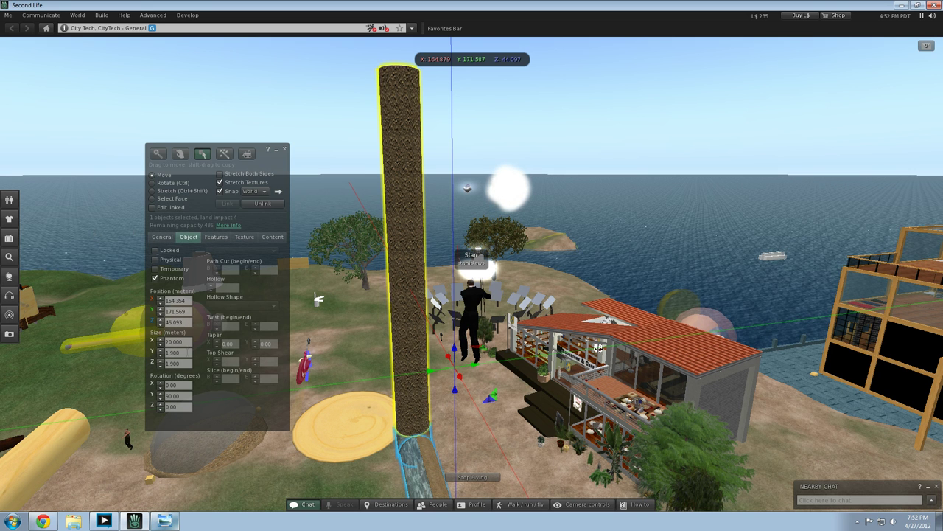
Step: Try a Y and Z size of 1.800 m for the water pipe and nudge it along Y to 171.579 m
drag(187, 353, 176, 353)
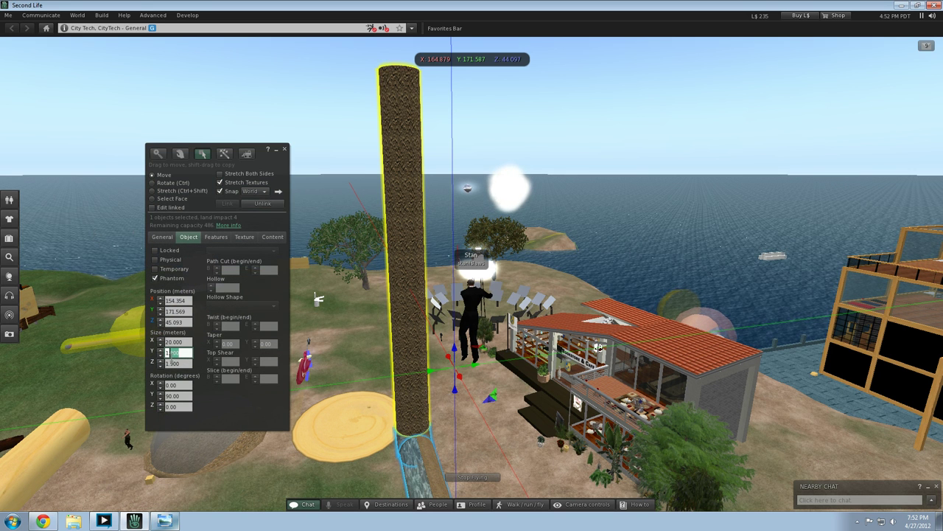
key(Tab)
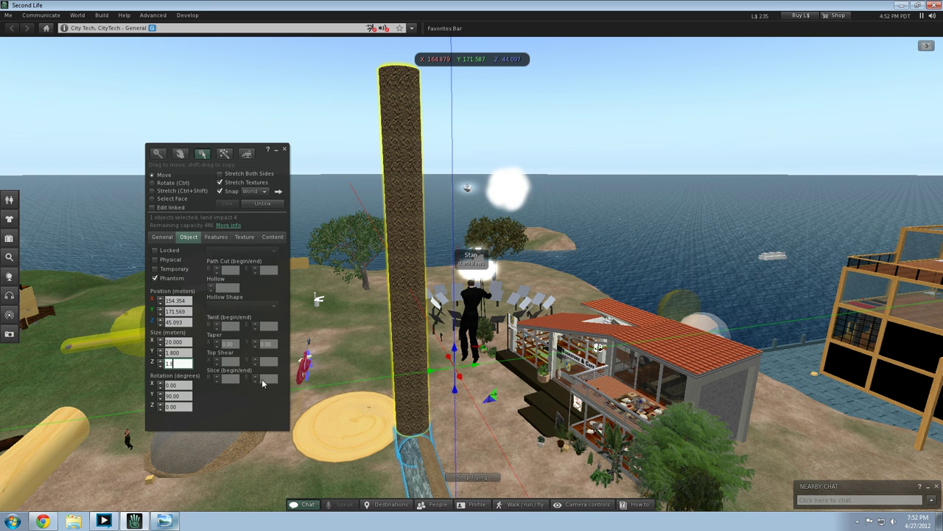
click(341, 402)
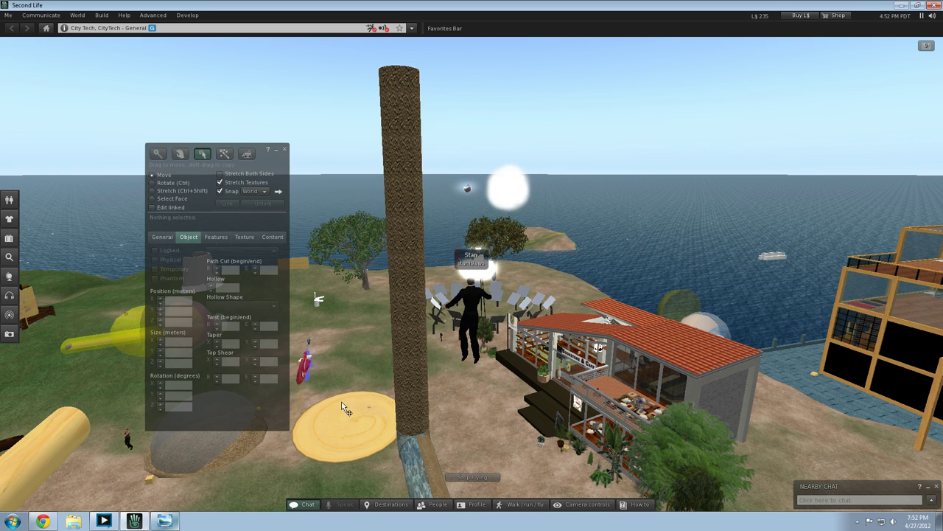
click(407, 458)
drag(478, 373, 476, 370)
click(501, 429)
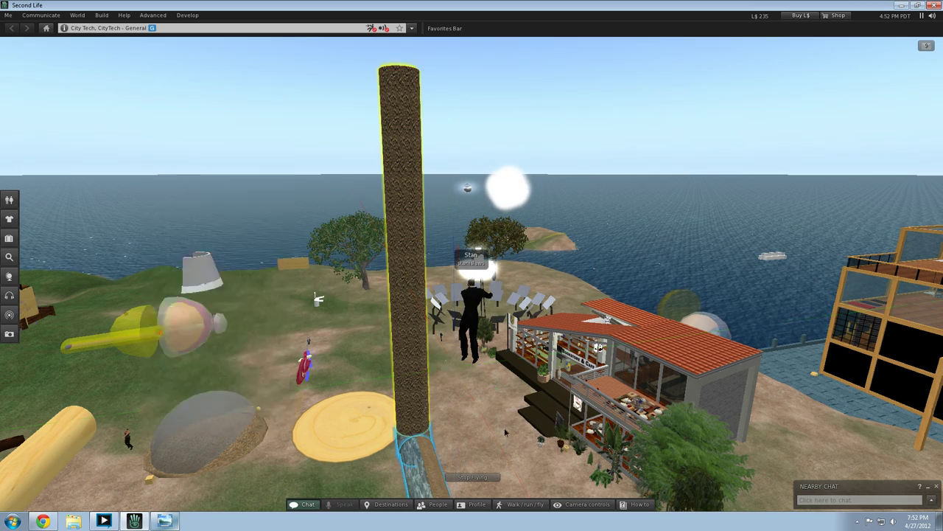
Step: Set the water pipe's Y and Z size to 1.700 m
key(Left)
key(Right)
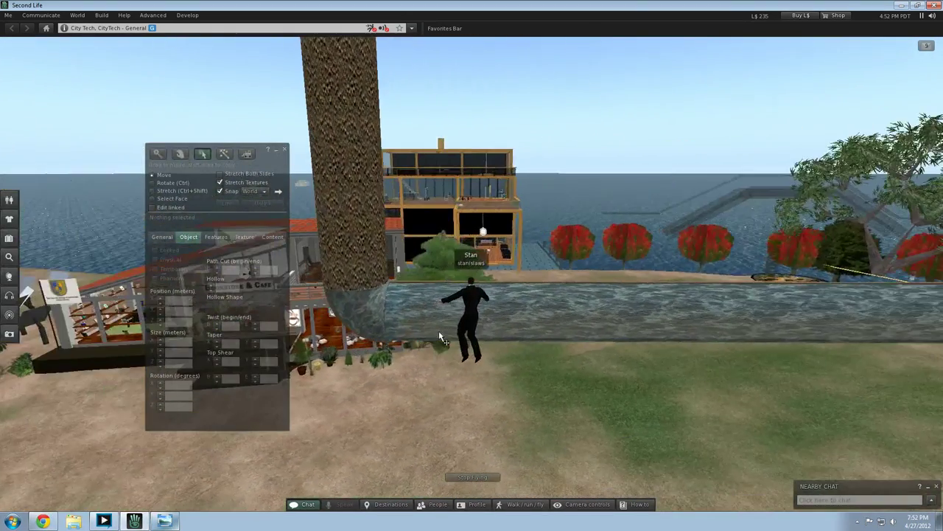
click(426, 317)
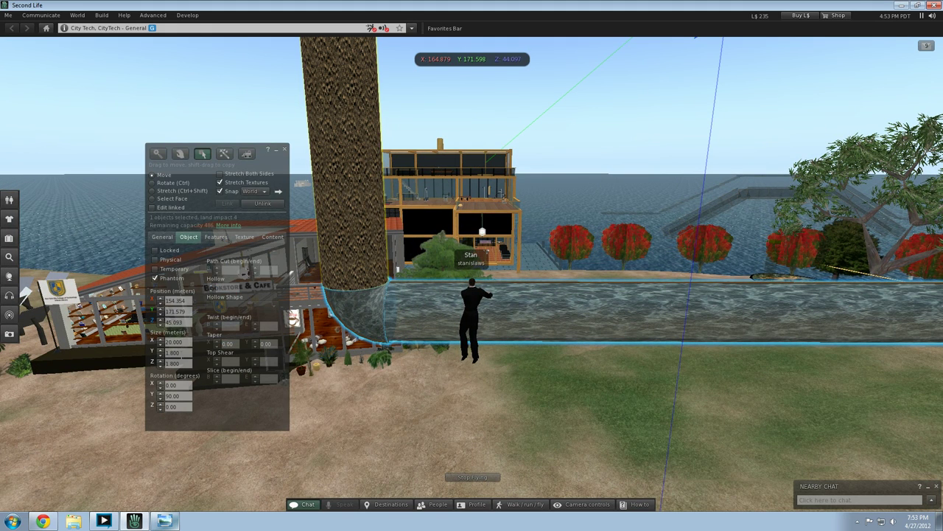
click(169, 353)
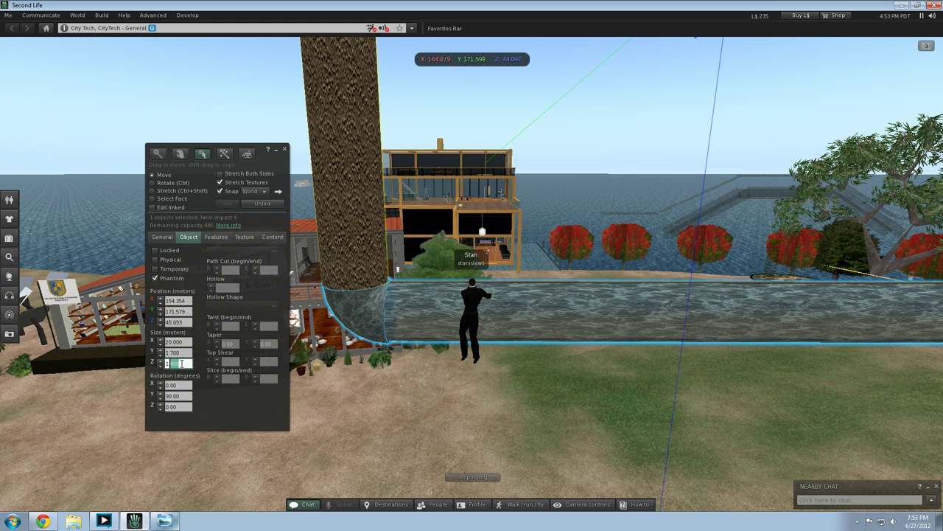
click(419, 316)
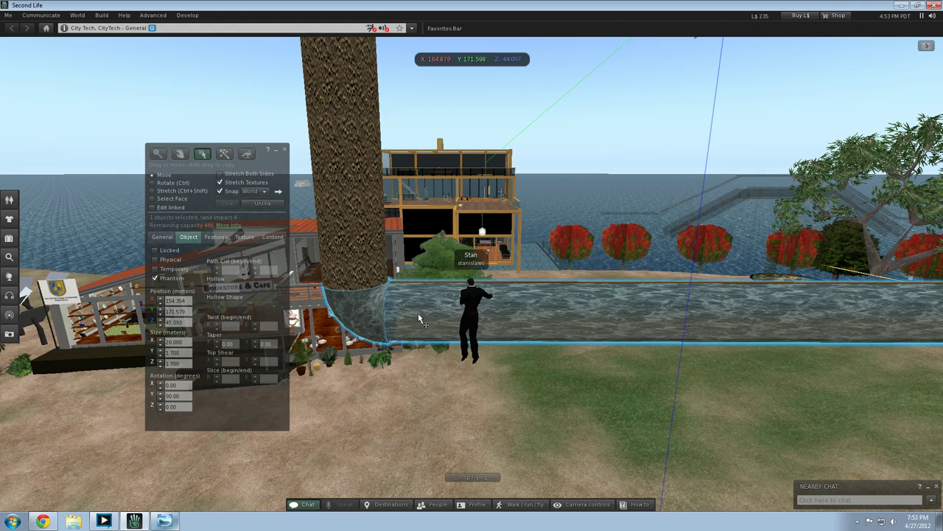
Step: Nudge the water pipe along Y to 171.600 m so it sits centred in the brown pipe, and deselect it
key(Left)
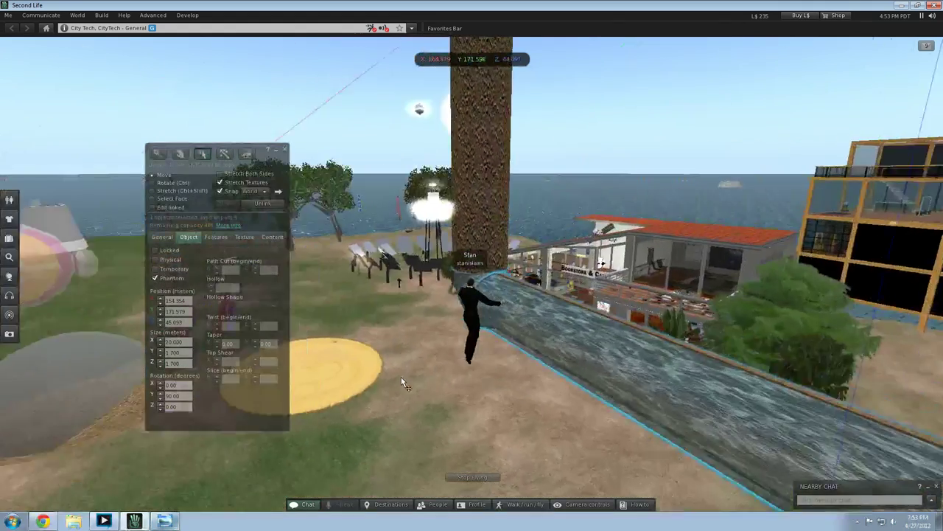
key(Left)
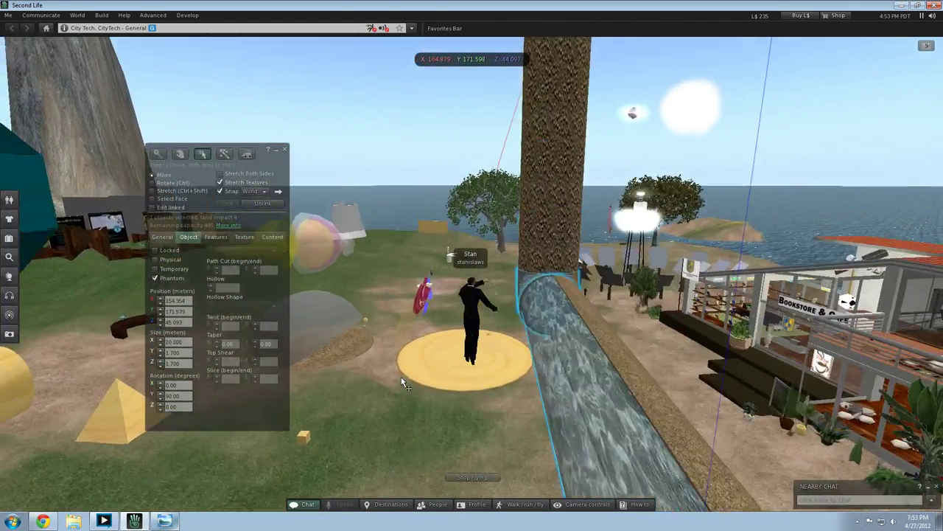
key(Left)
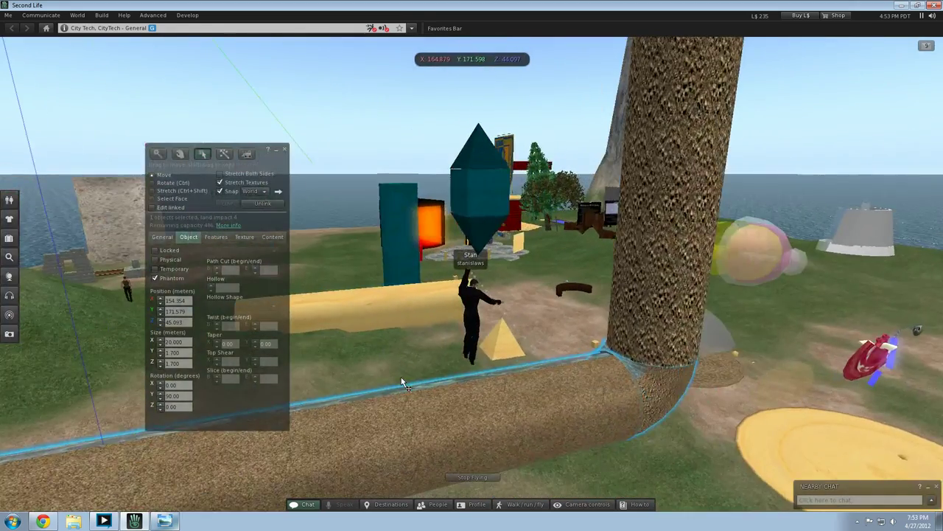
key(Left)
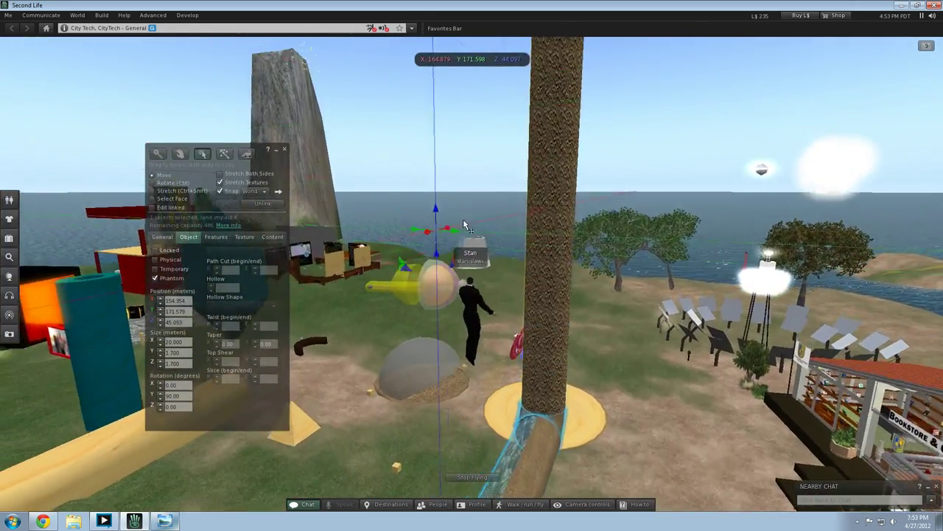
drag(475, 318, 476, 319)
click(423, 382)
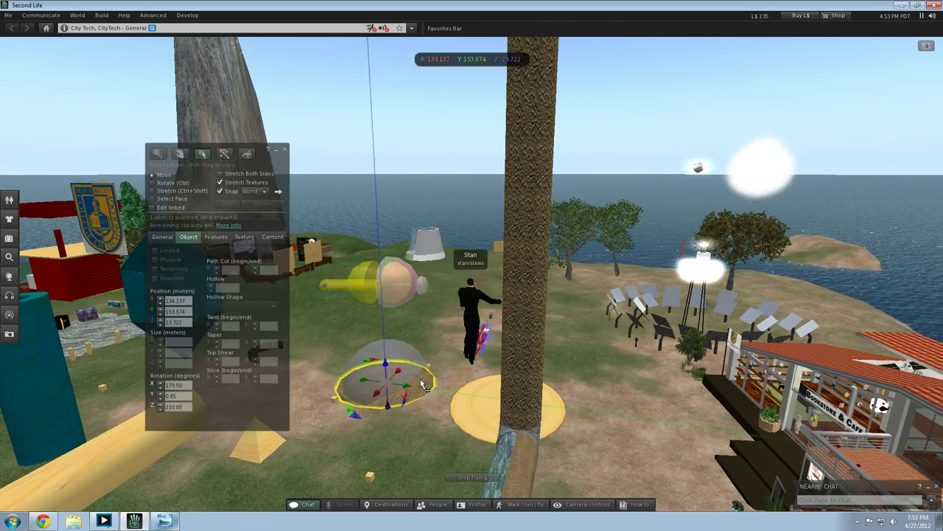
Step: Inspect the horizontal section from above, below and the side to check how the water pipe fits in the brown half
key(Right)
key(Page_Down)
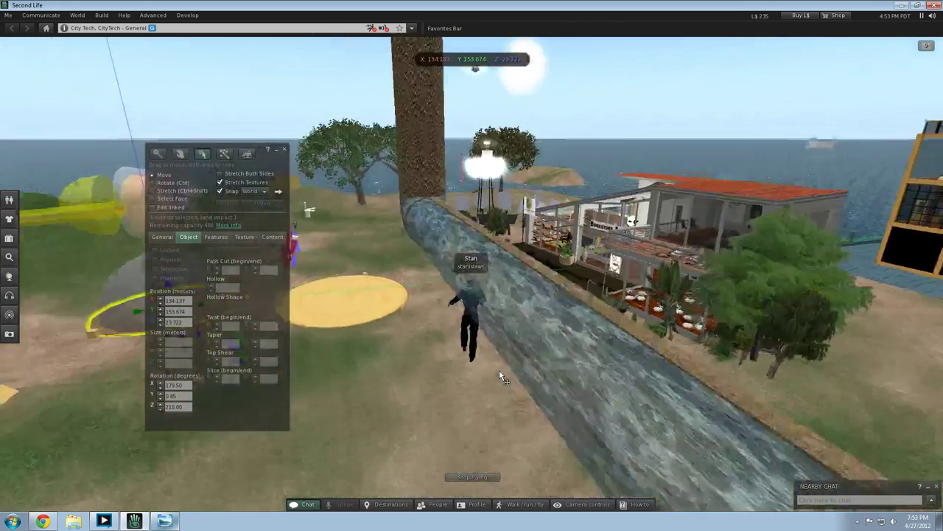
key(Right)
key(Right)
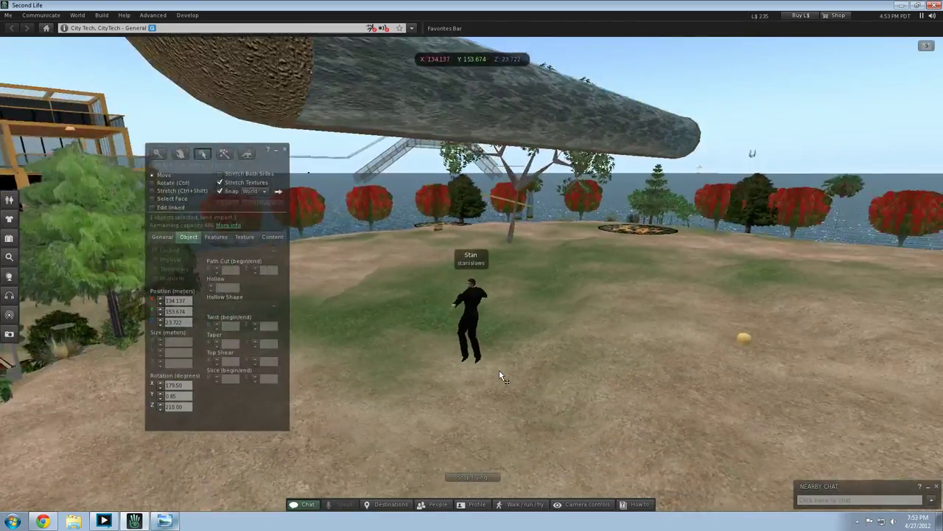
key(Left)
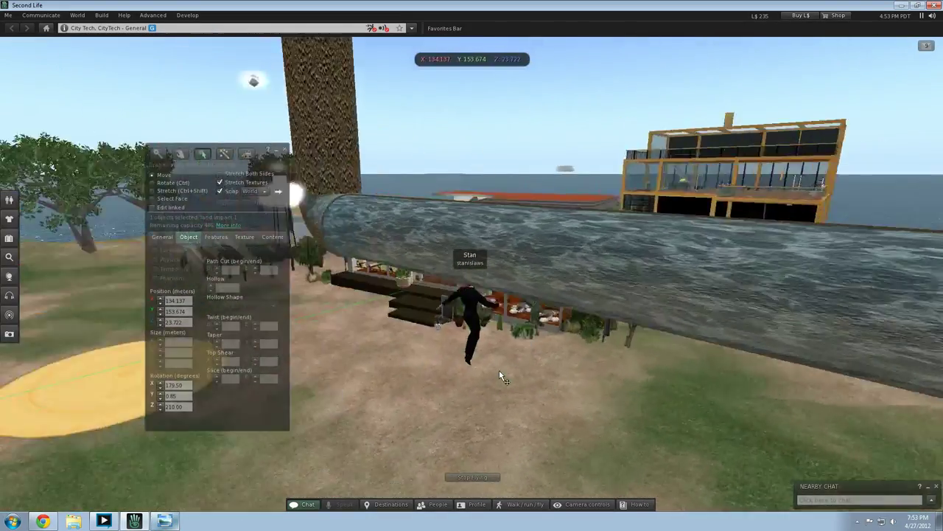
key(Down)
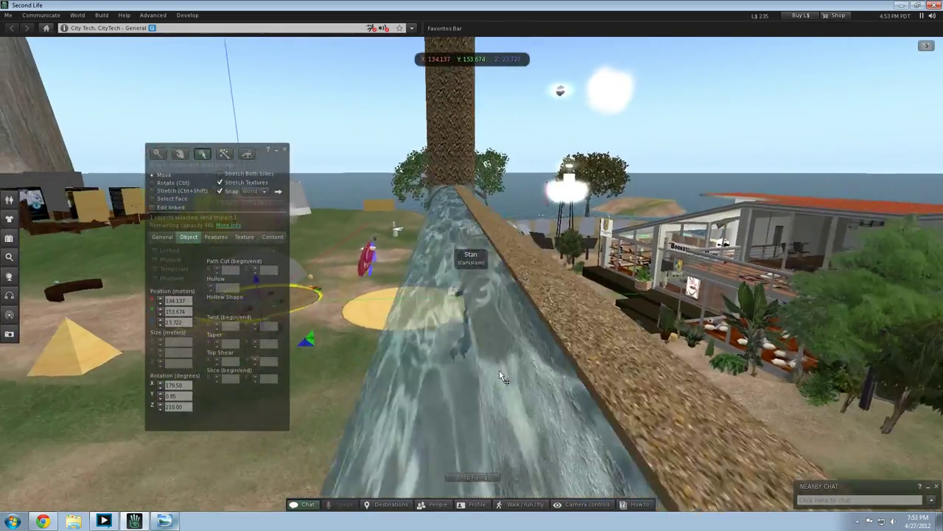
key(Right)
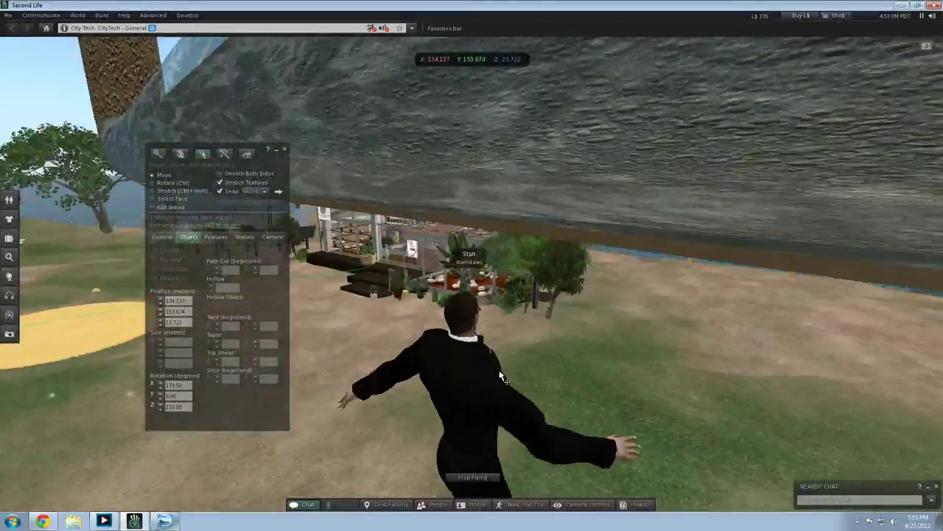
key(Page_Up)
key(Down)
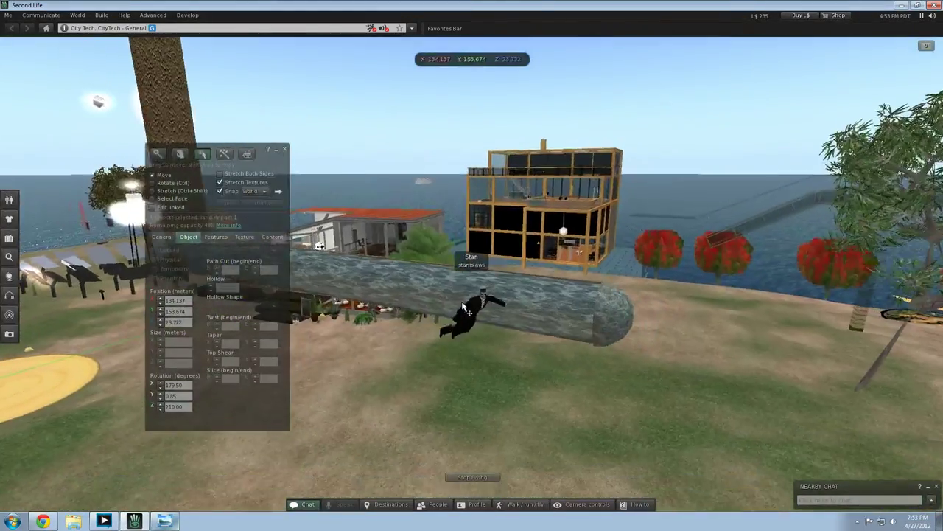
Step: Shift the water pipe along X to 154.307 m to adjust how its far end meets the brown pipe, and deselect it
click(482, 308)
key(Left)
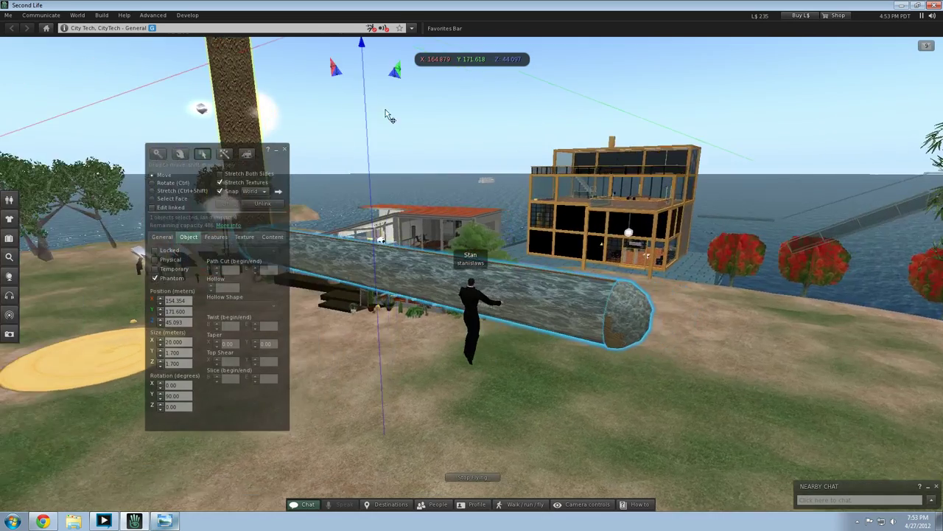
key(Right)
key(Left)
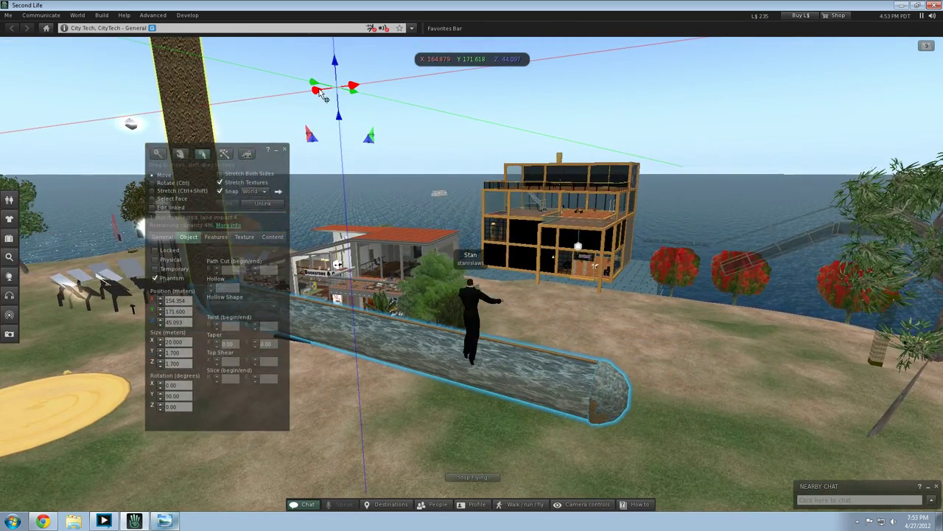
drag(319, 90, 318, 91)
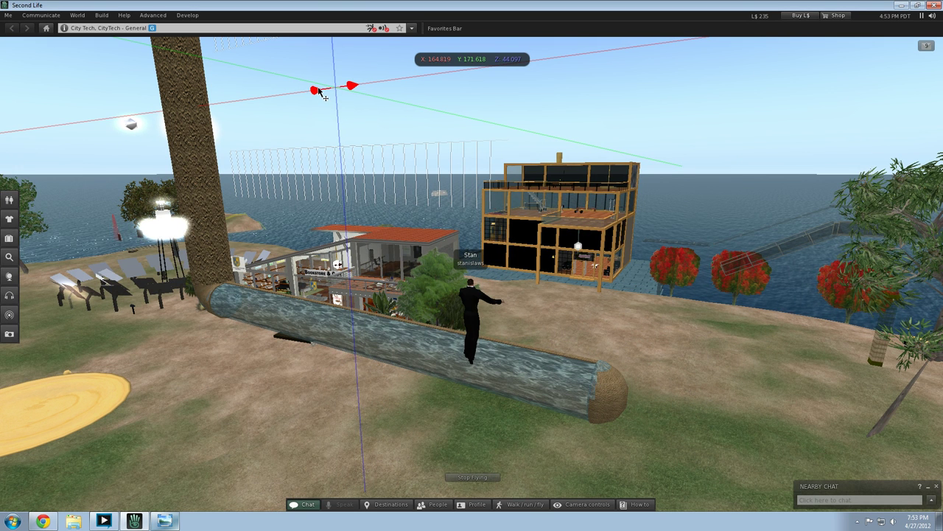
drag(320, 90, 320, 89)
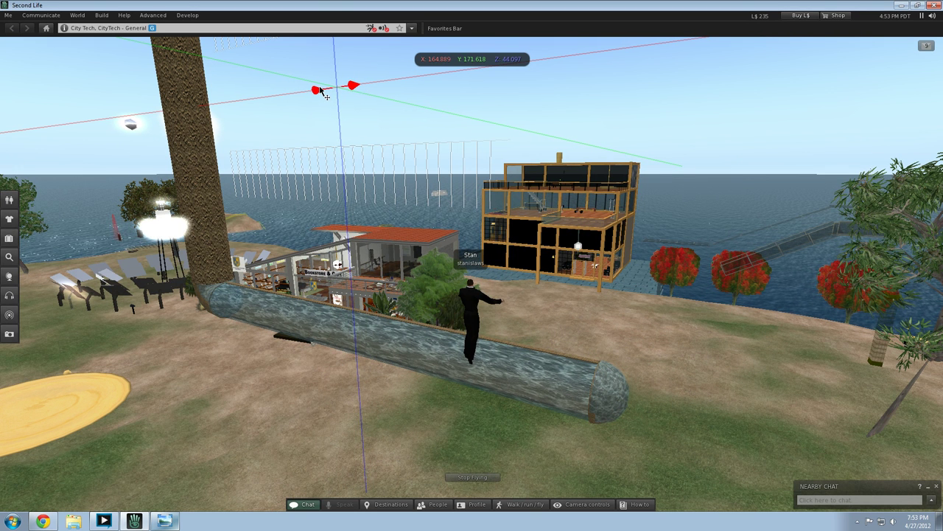
drag(319, 88, 320, 88)
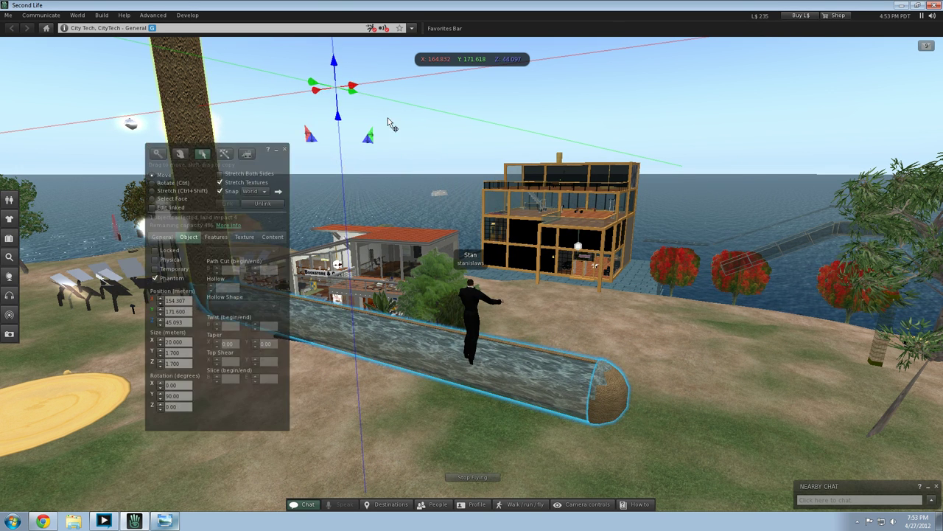
click(589, 141)
Step: Examine the nested pipes from several sides, from the horizontal end round to the uncut vertical section
key(Left)
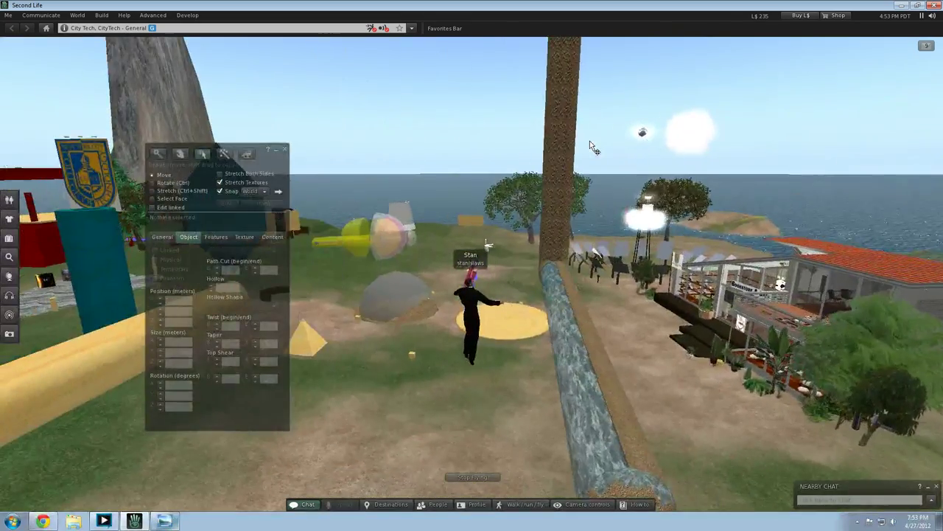
key(Down)
key(Up)
key(Right)
alt+drag(589, 140, 492, 225)
key(Right)
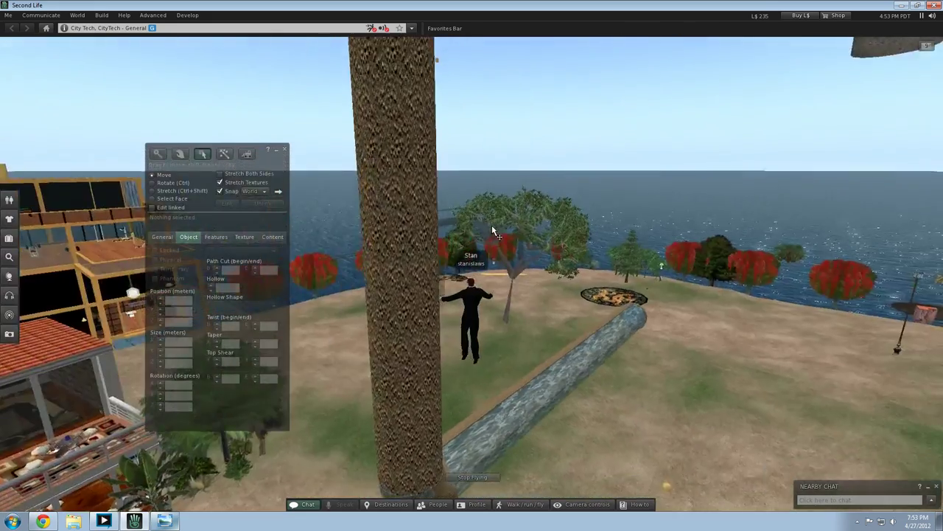
key(Left)
key(Page_Down)
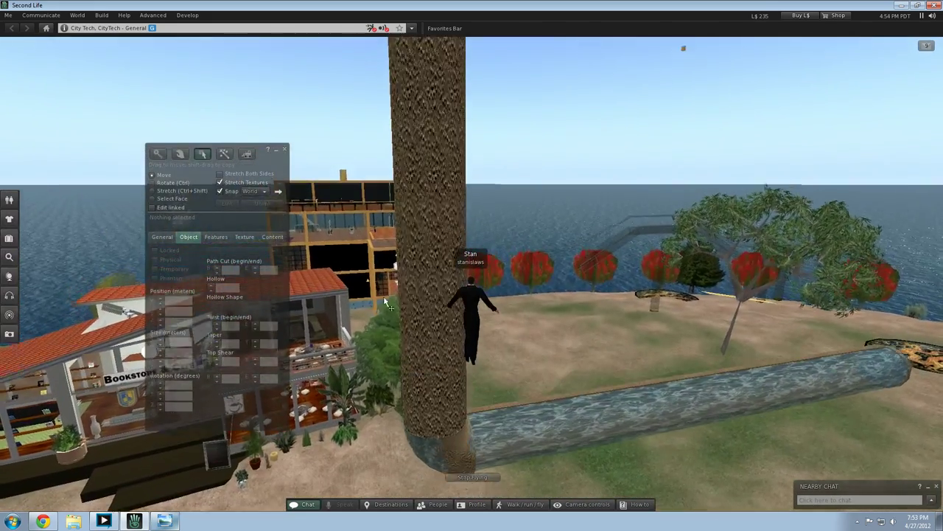
Step: Set the path cut end of the vertical brown section to 0.500 to open it halfway, and deselect it
click(409, 287)
alt+drag(409, 287, 472, 287)
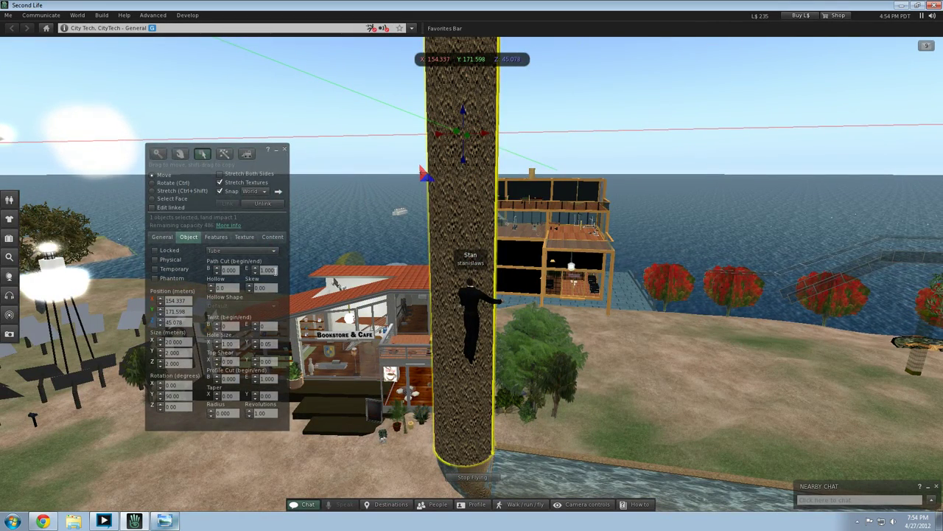
click(265, 270)
text(.5)
key(Return)
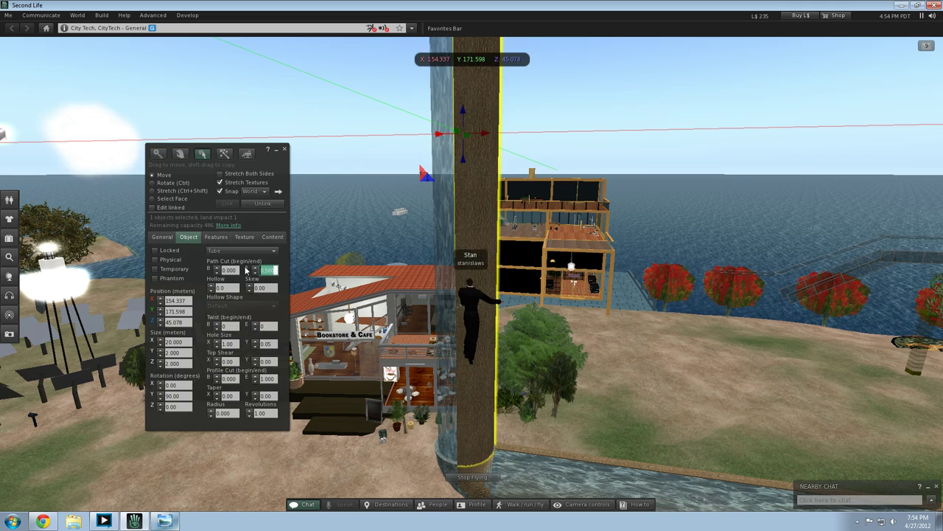
click(297, 269)
Step: Inspect the half-open vertical section from different sides to check how the water pipe shows through
key(Left)
key(Right)
key(Right)
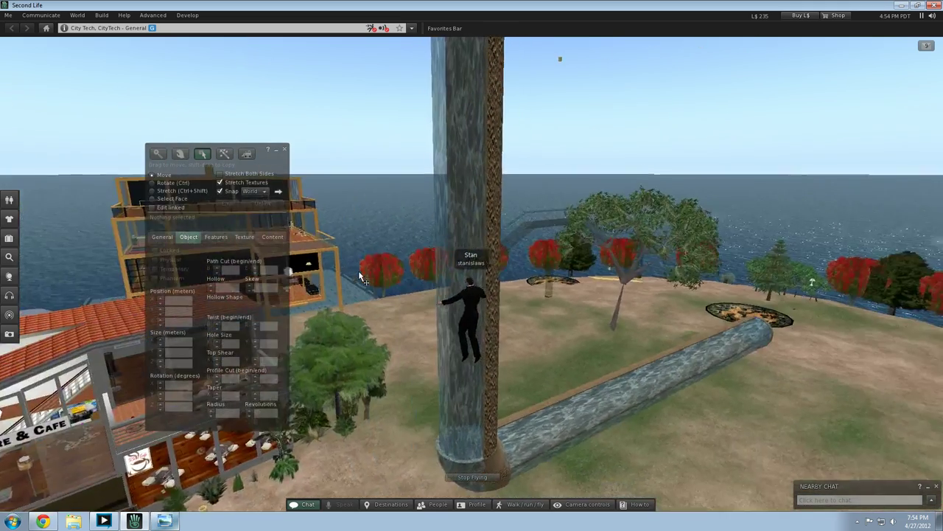
key(Up)
key(Right)
key(Left)
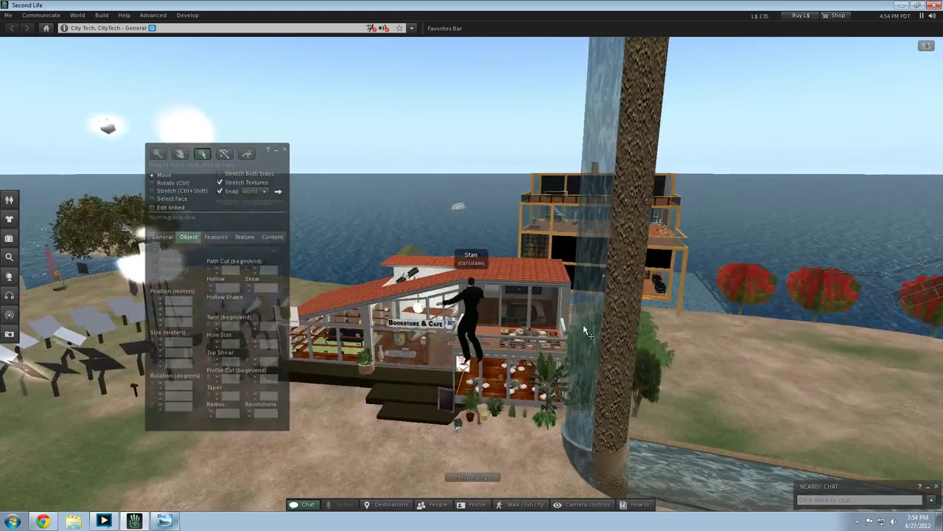
Step: Select the vertical brown section and try a Z rotation of 90 degrees on it
click(616, 354)
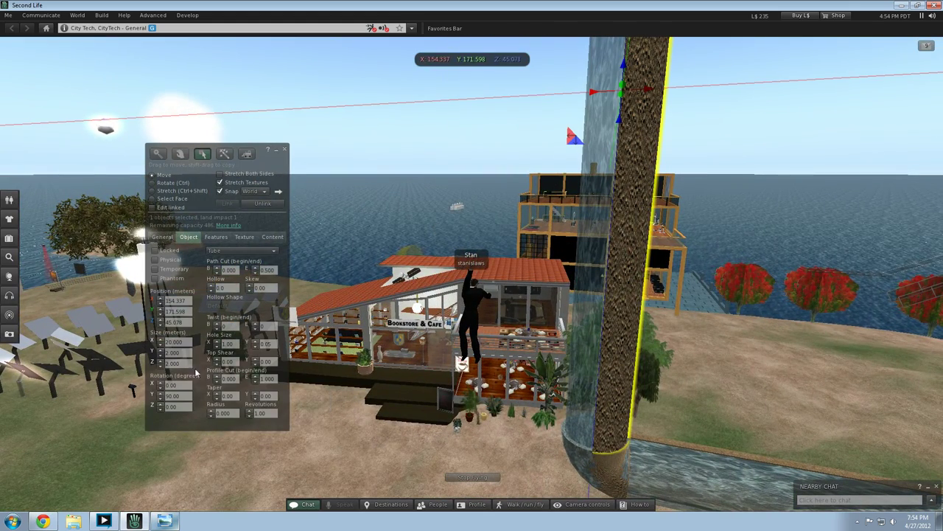
click(174, 385)
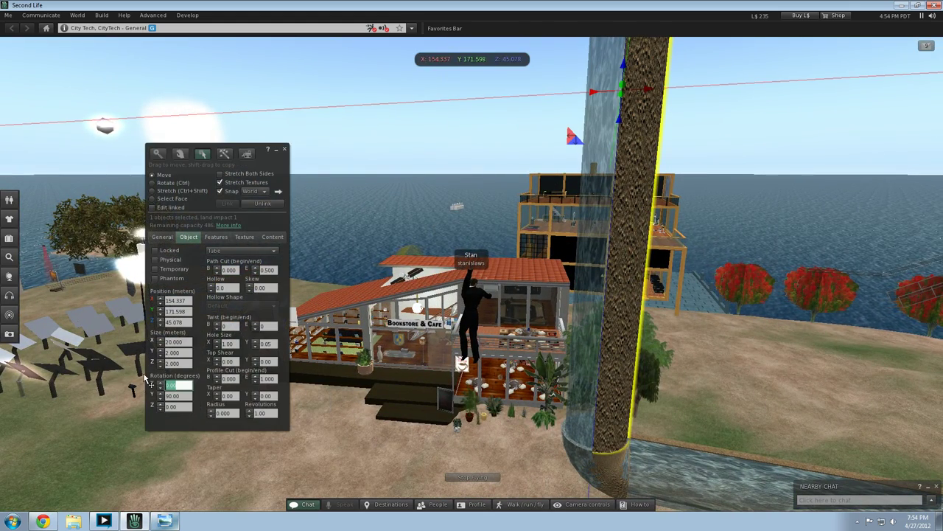
key(Return)
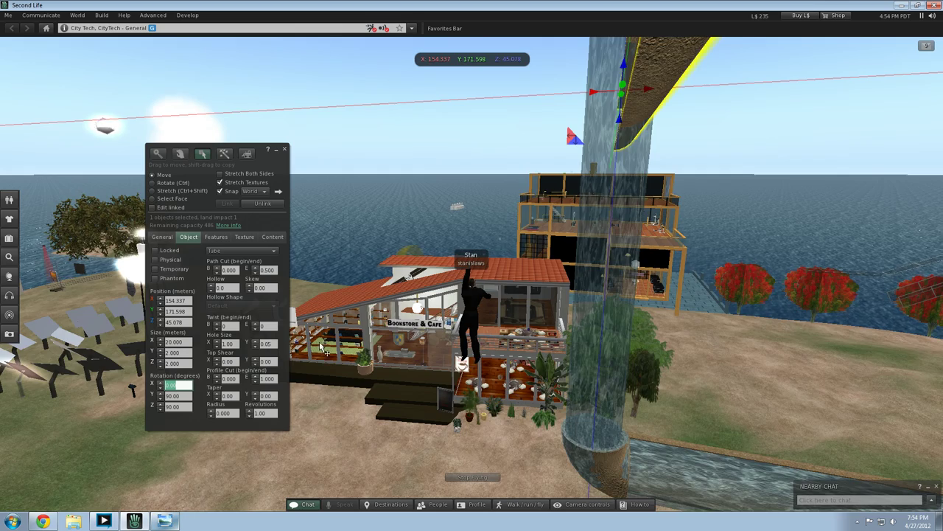
scroll(309, 344, down, 5)
scroll(310, 345, up, 5)
scroll(310, 345, down, 3)
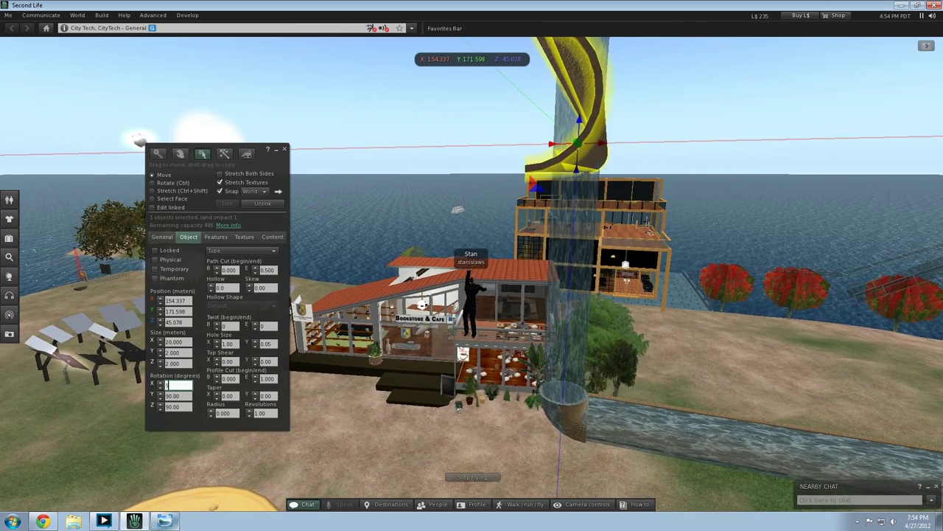
Step: Set the vertical brown section's X rotation to 90 degrees and its Z rotation to 180 degrees
key(Return)
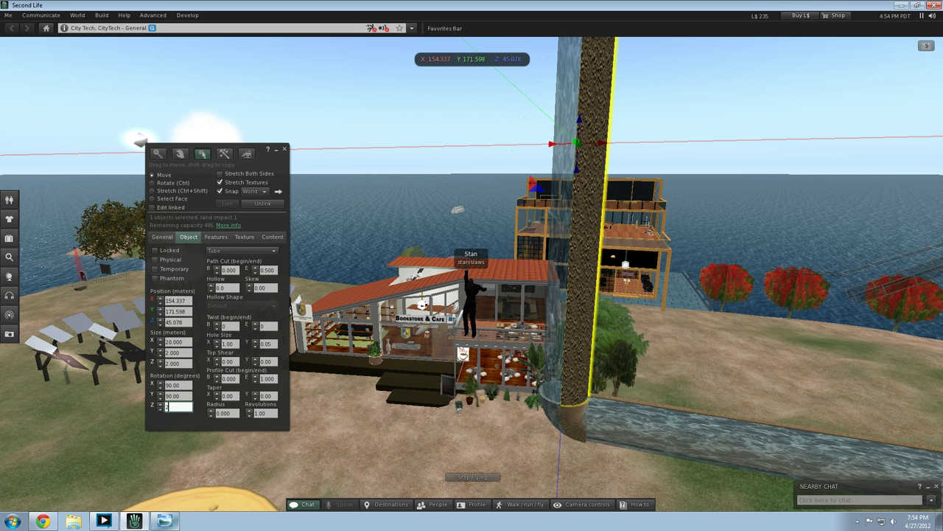
key(Return)
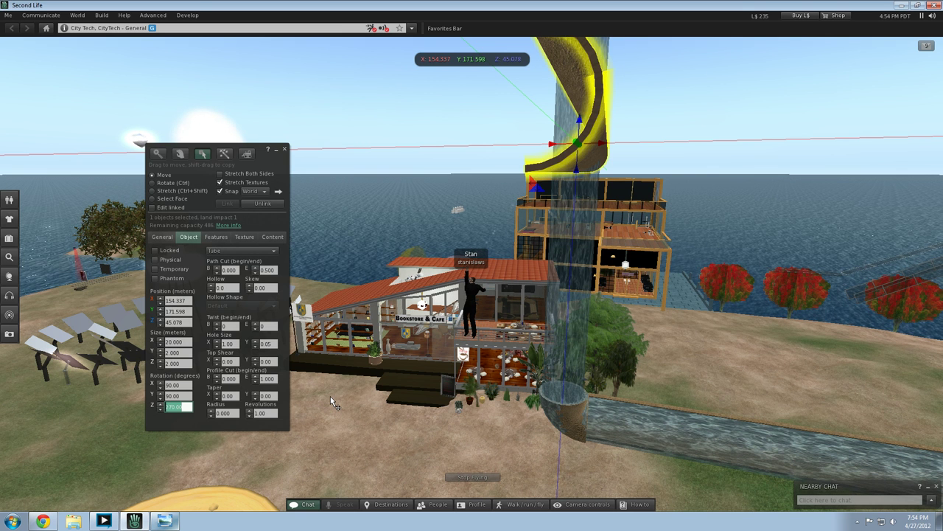
text(180)
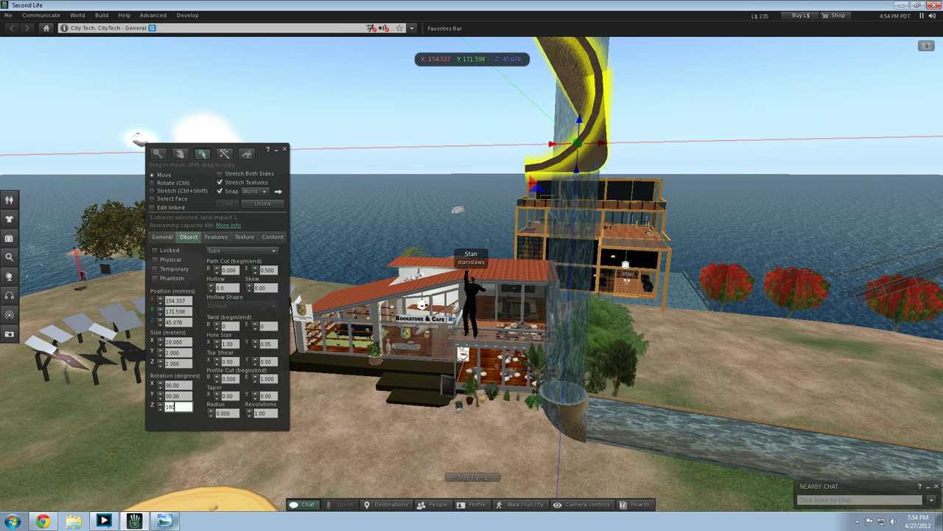
key(Return)
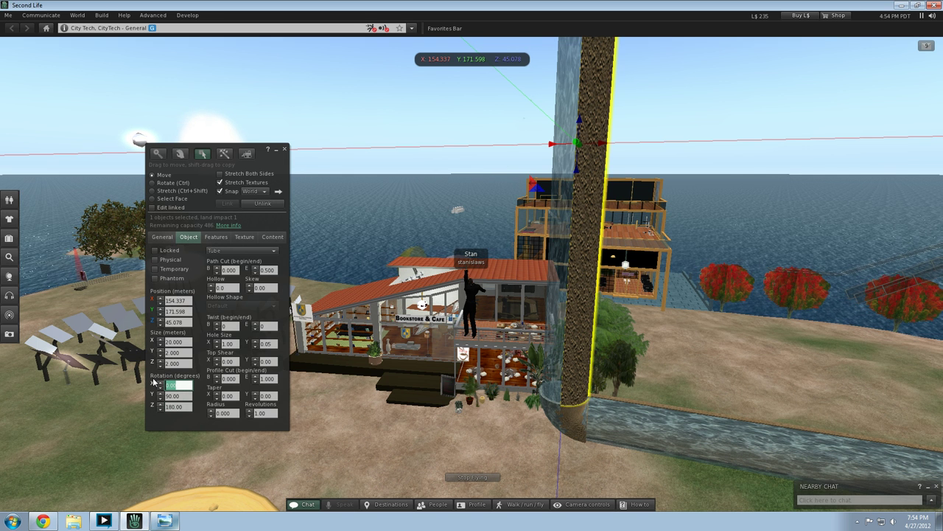
Step: Try another 90-degree X rotation on the vertical brown section, and return its Z rotation to 180 degrees
text(90)
key(Return)
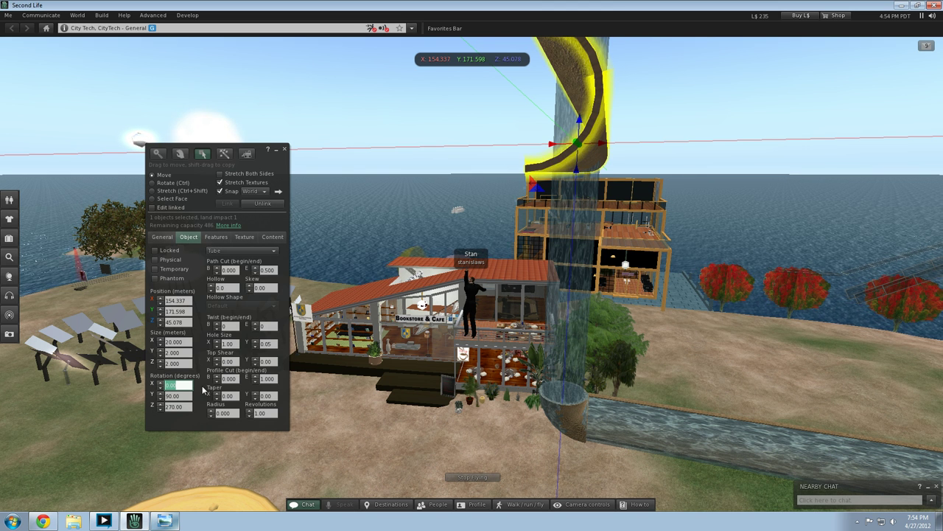
text(180)
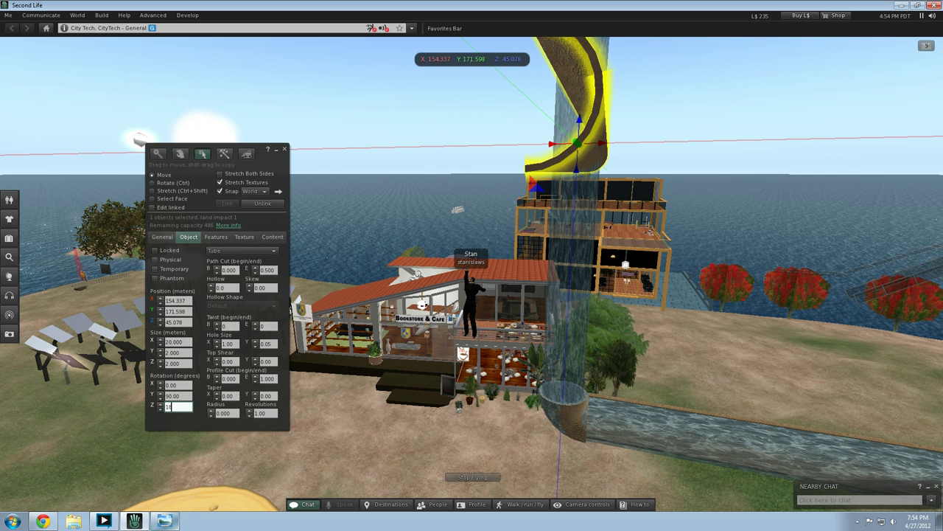
key(Return)
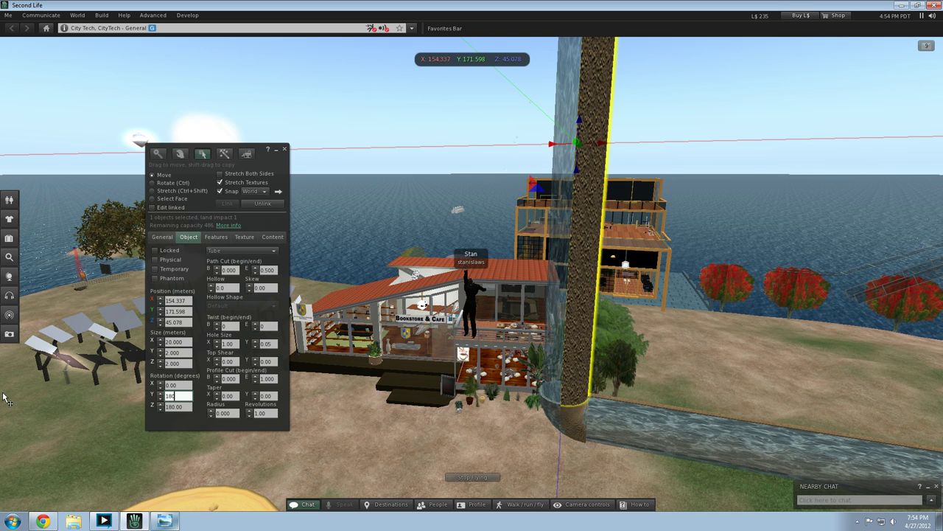
Step: Try a Y rotation of 180 degrees on the vertical brown section, restore it to 90 degrees, and deselect the section
text(180)
key(Return)
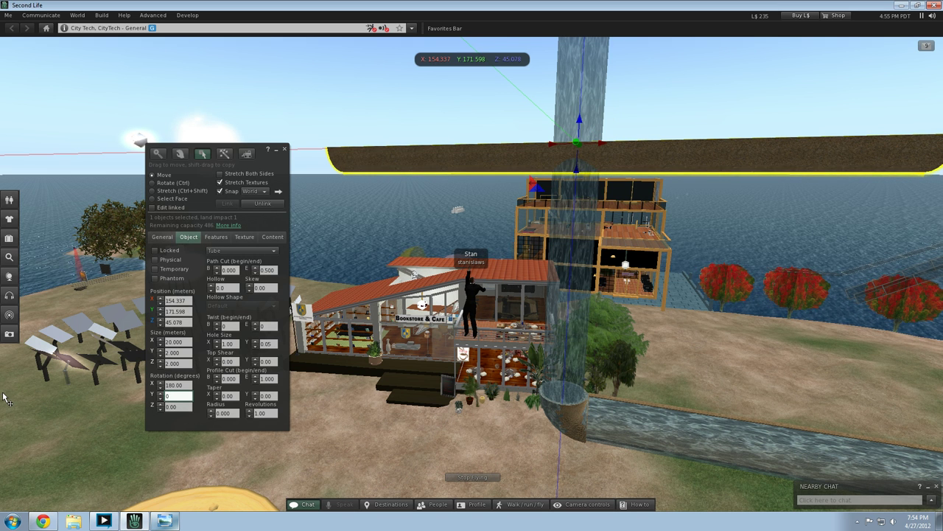
text(90)
key(Return)
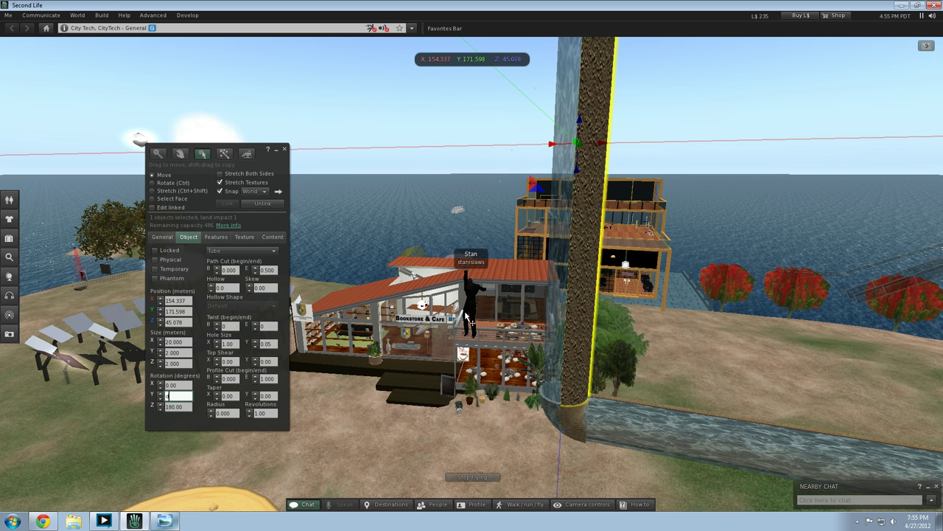
click(429, 314)
Step: Set the vertical brown section's path cut to begin at 0.250 and end at 0.750
click(581, 301)
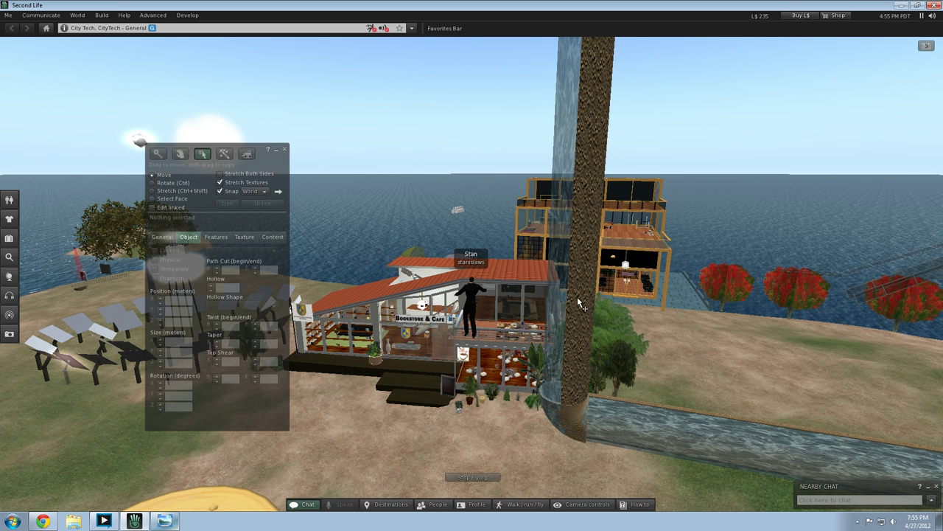
key(Right)
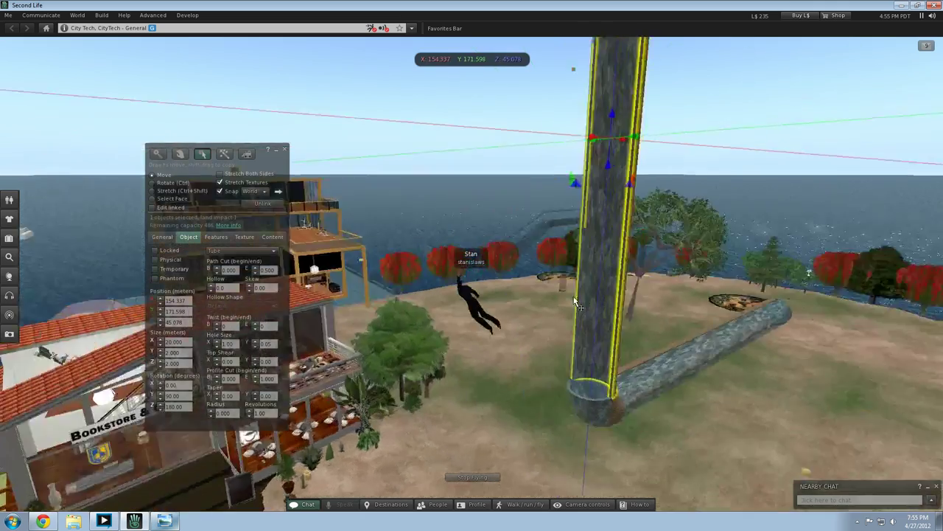
key(Right)
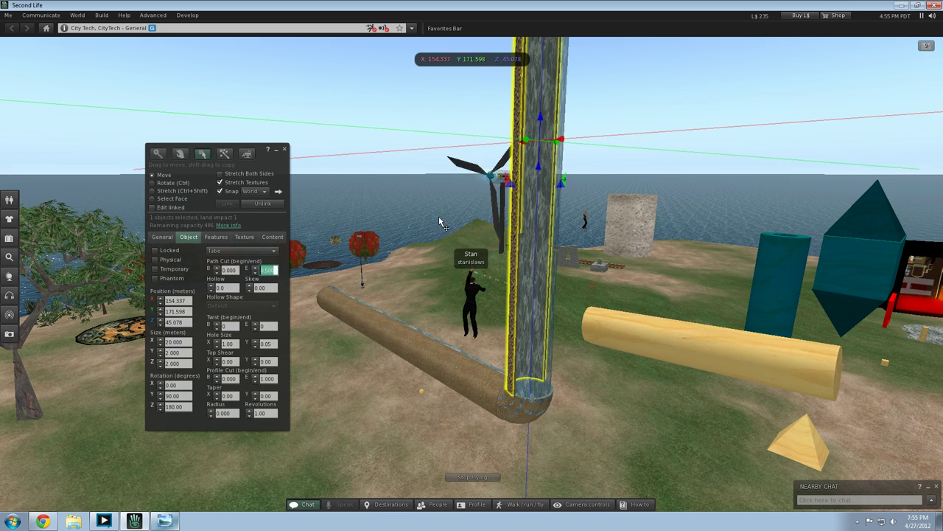
key(BackSpace)
text(0.75)
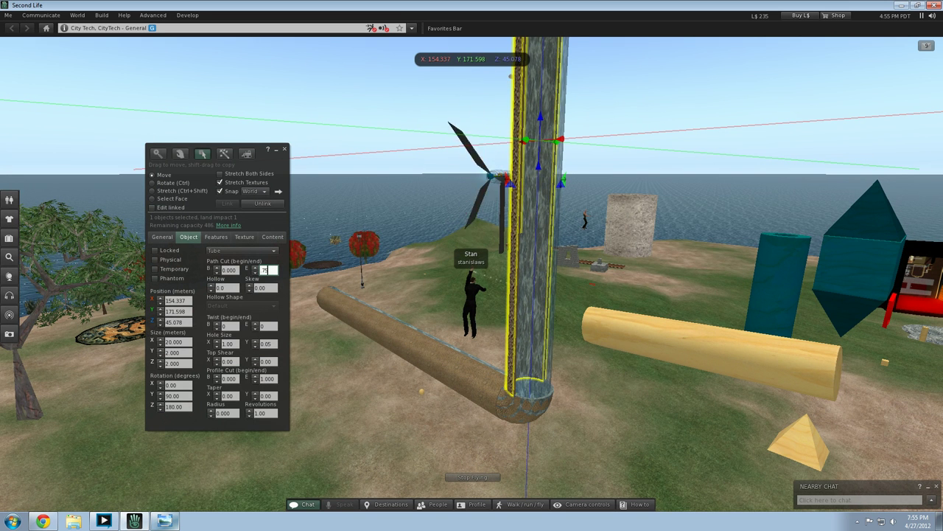
key(Return)
click(235, 271)
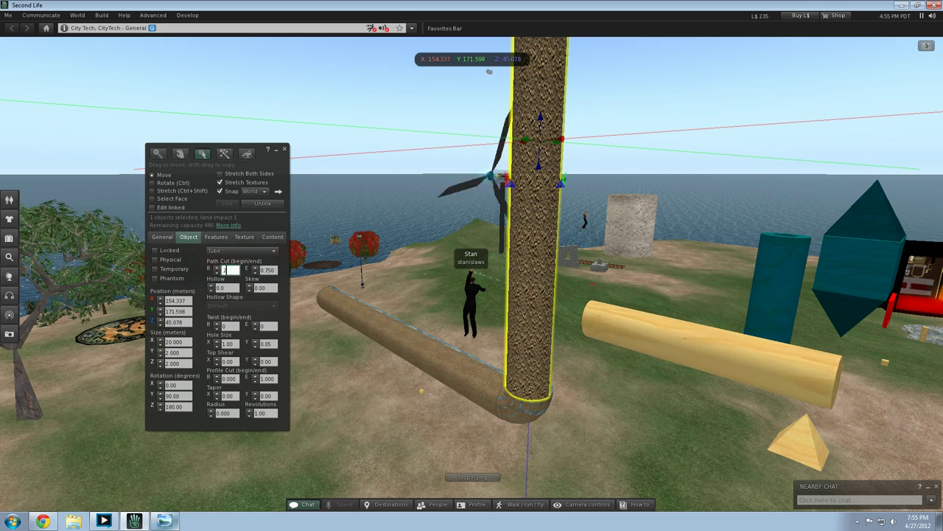
click(395, 252)
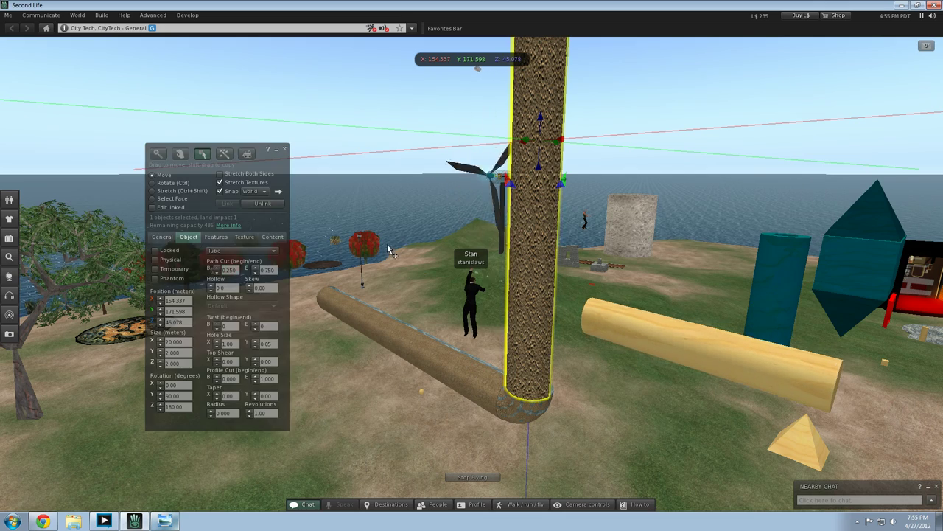
Step: Inspect the recut vertical section from all sides, deselect it, and check how its opening lines up with the horizontal pipe
key(Right)
key(Right)
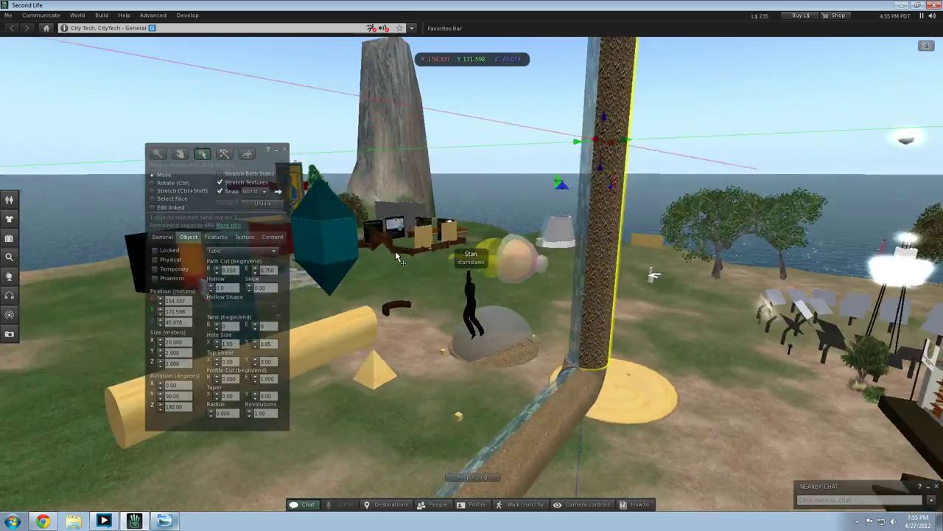
key(Right)
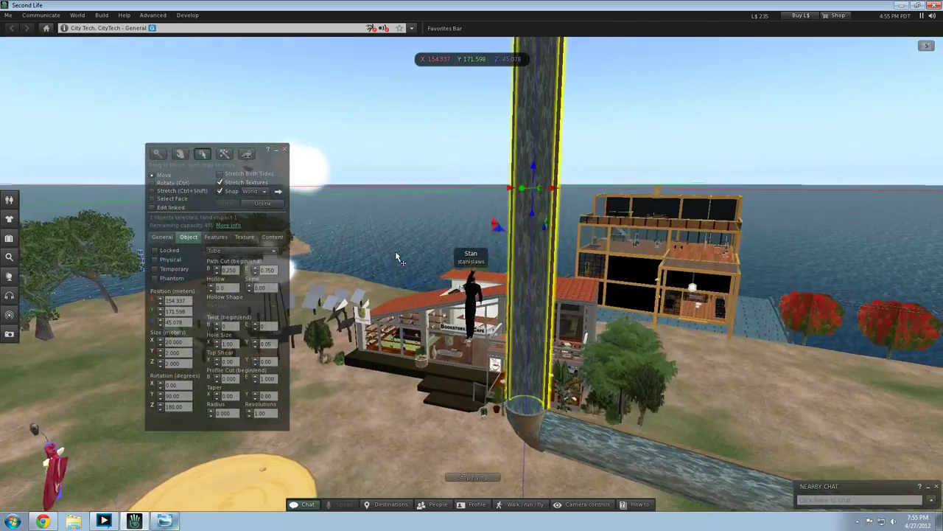
key(Right)
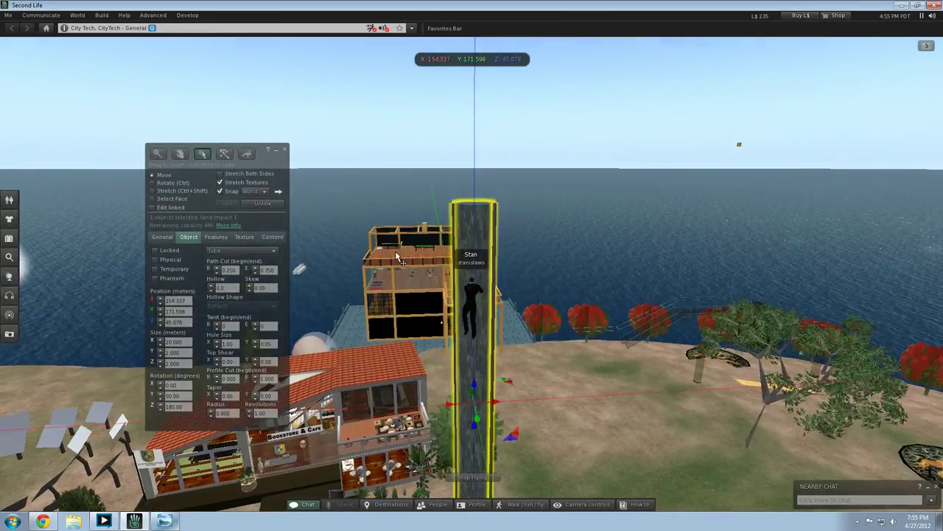
click(568, 334)
key(Right)
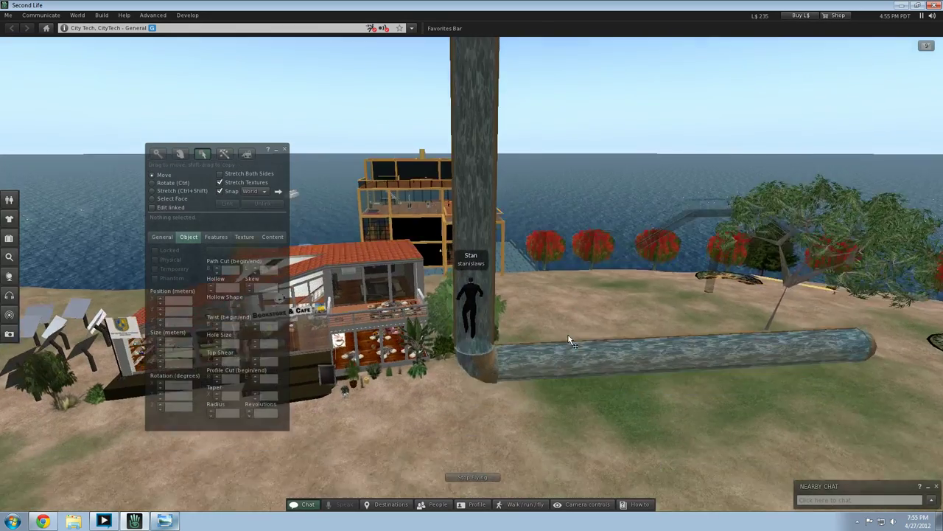
key(Page_Up)
key(Page_Up)
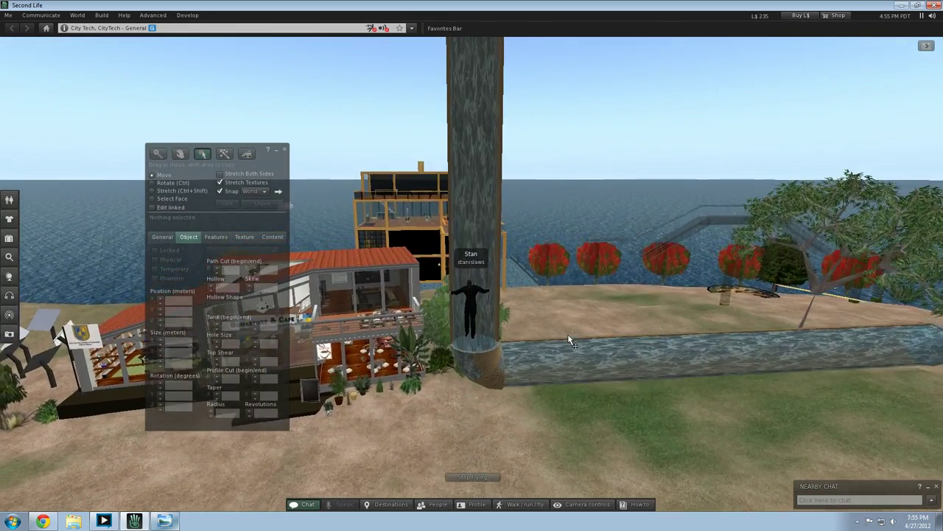
key(Right)
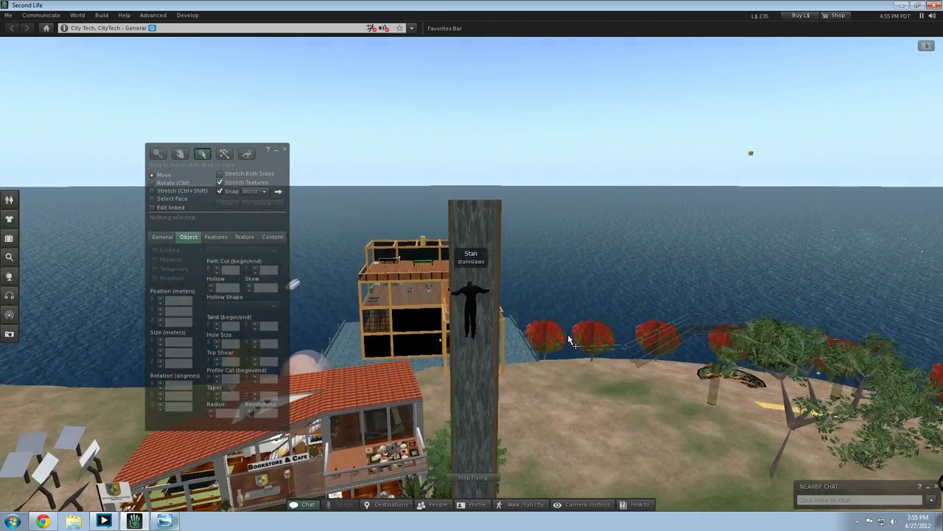
key(Right)
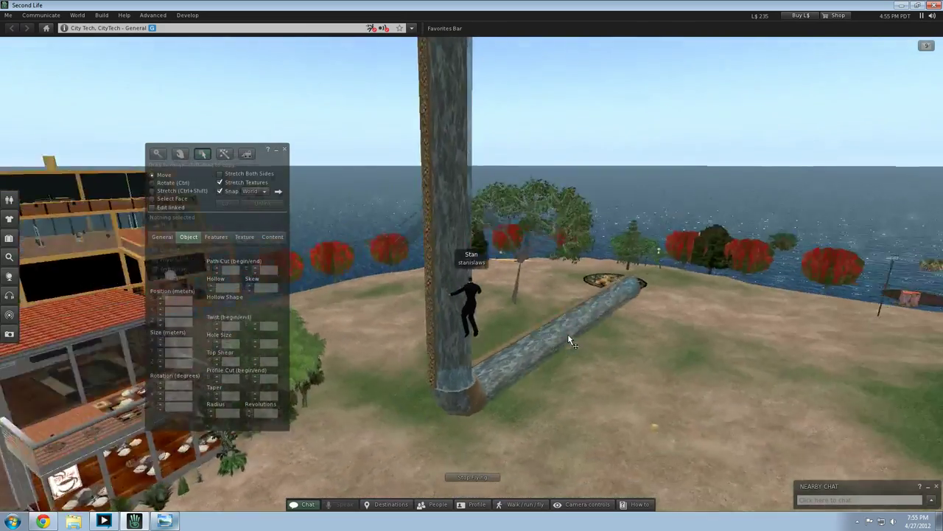
key(Left)
key(Left)
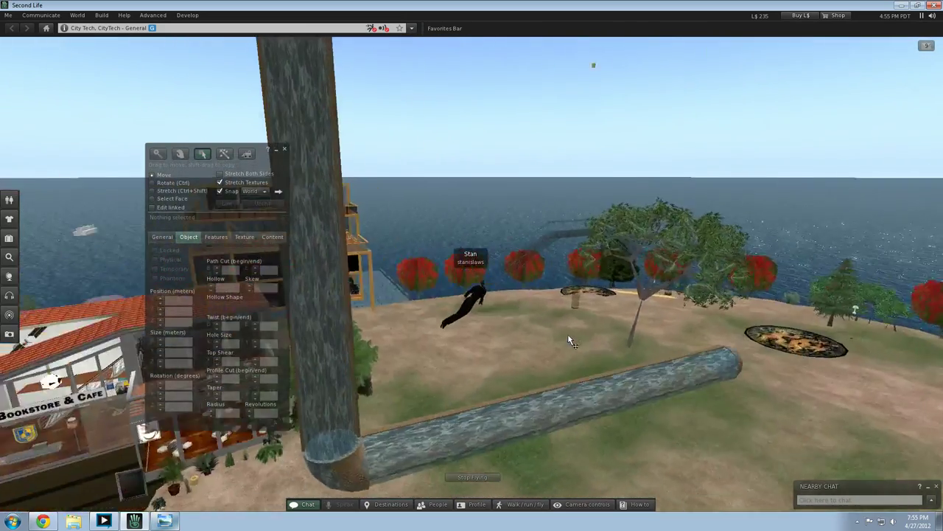
key(Page_Down)
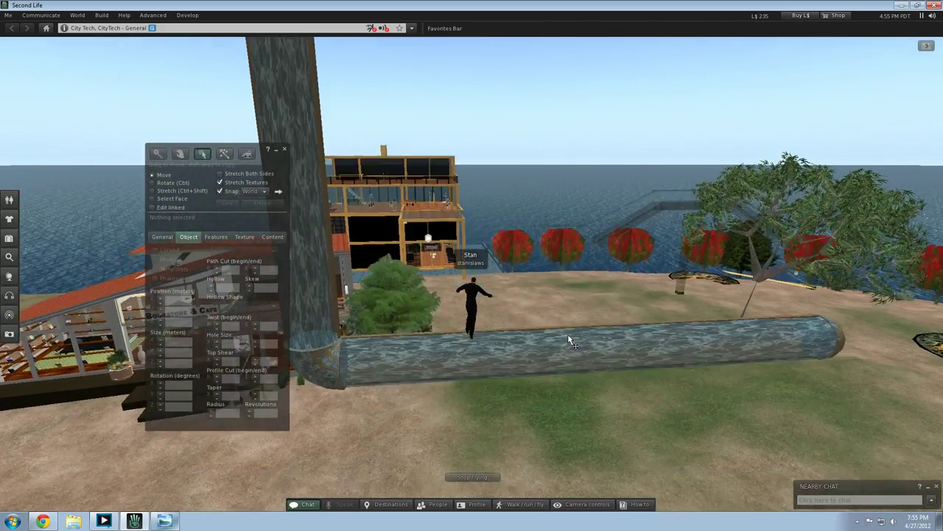
key(Down)
Step: Open the linked HF Pipe Water object for editing and show its contents
click(285, 148)
right_click(509, 295)
click(510, 302)
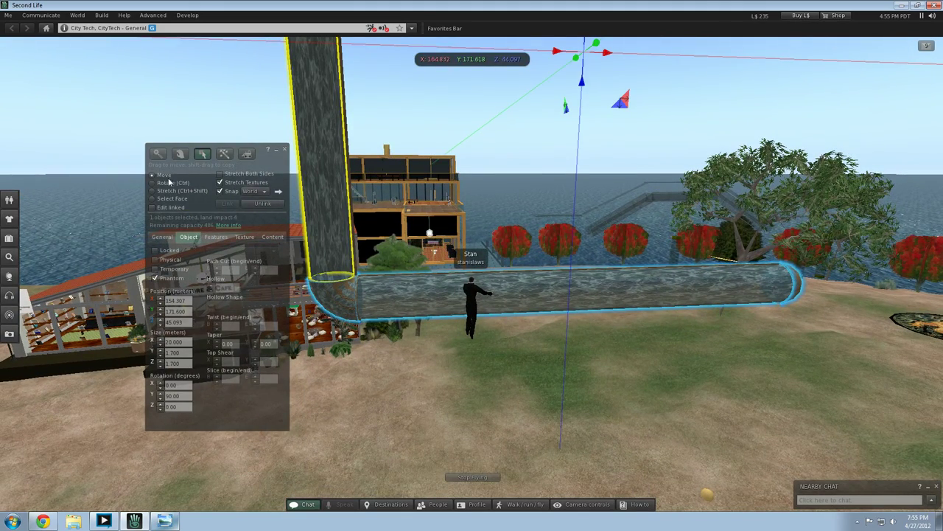
click(163, 236)
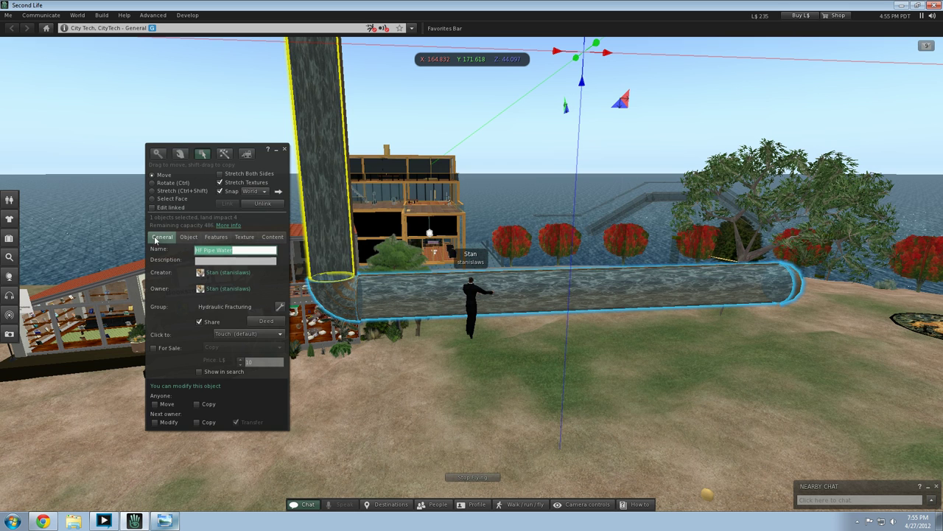
click(188, 236)
click(271, 238)
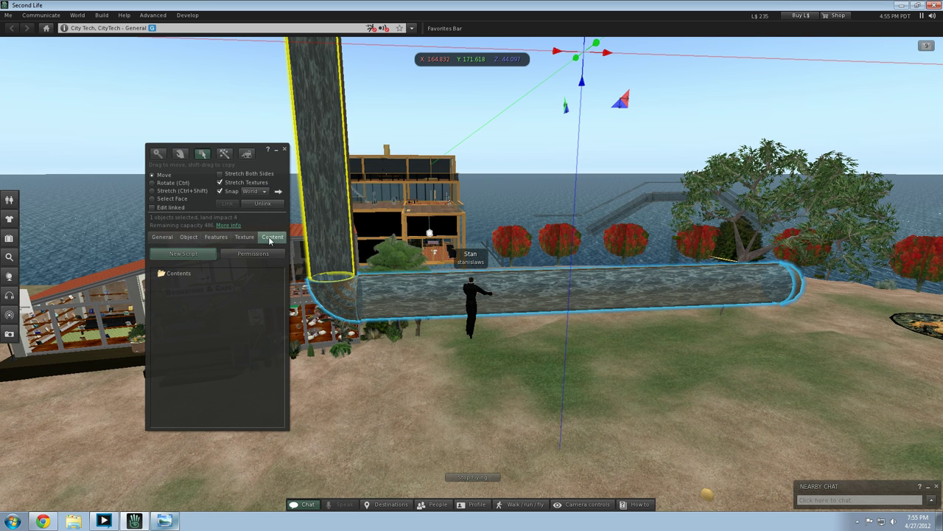
Step: Find the Running Water script in the inventory's Scripts folder, review its code, and close it
click(9, 238)
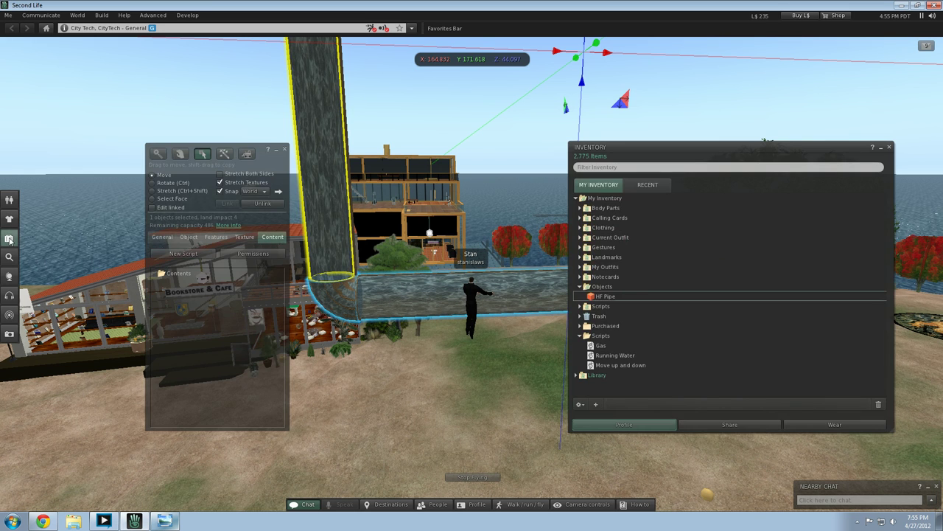
double_click(667, 306)
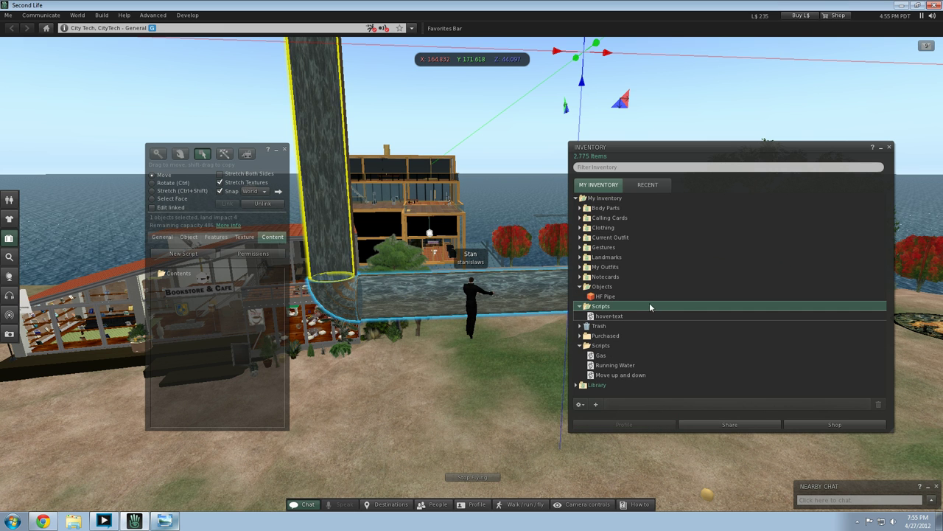
double_click(643, 306)
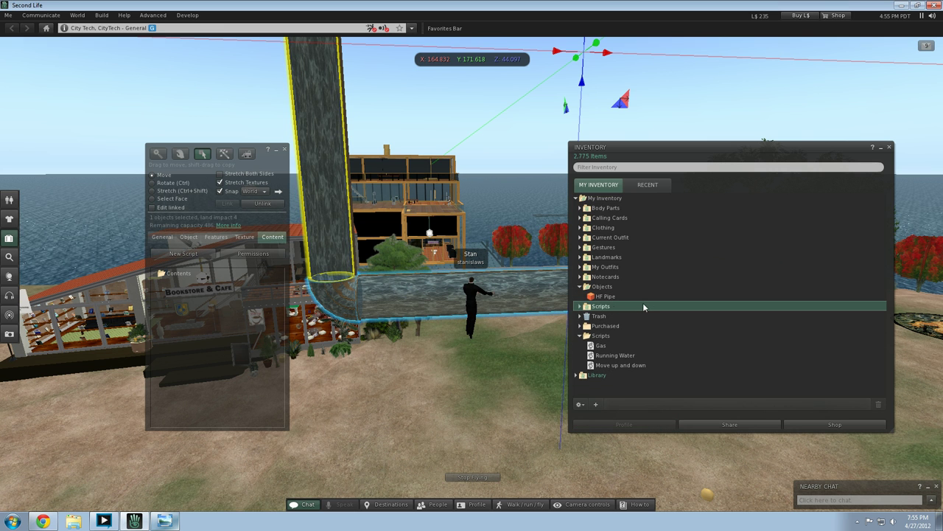
right_click(606, 337)
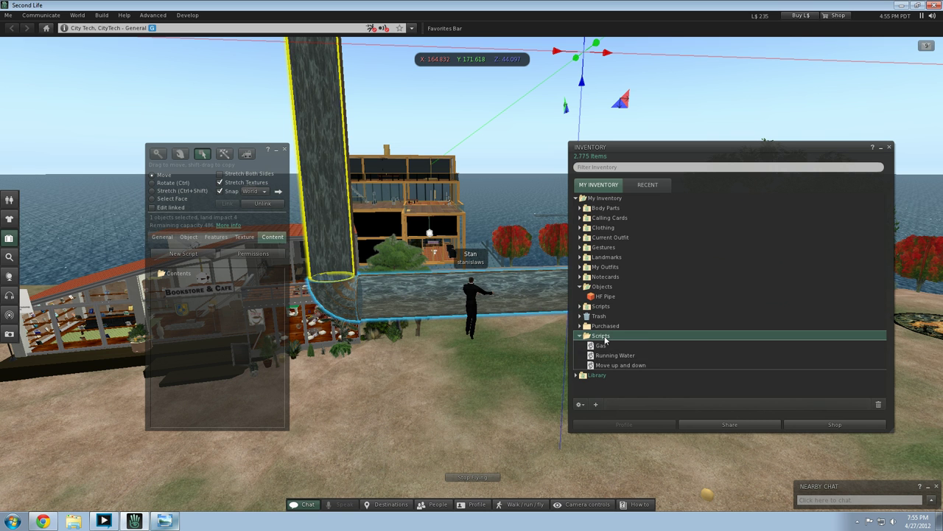
click(590, 358)
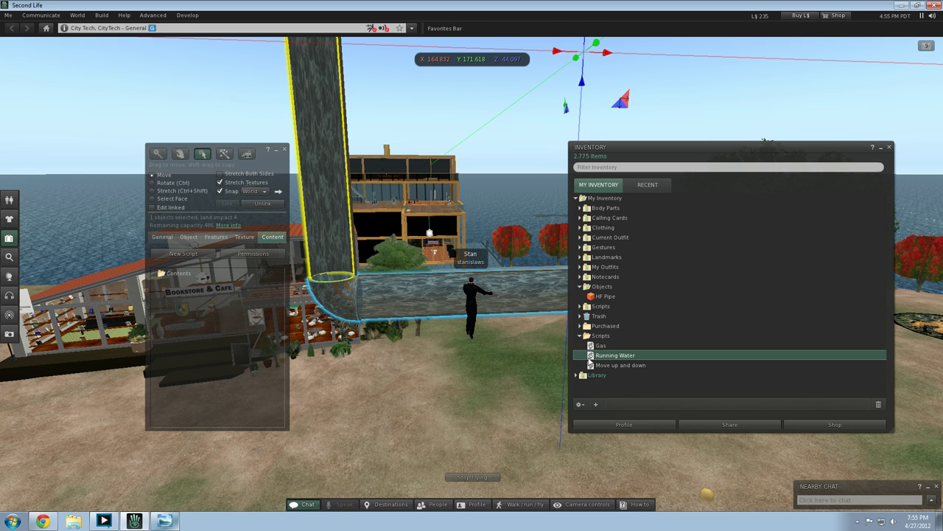
double_click(624, 359)
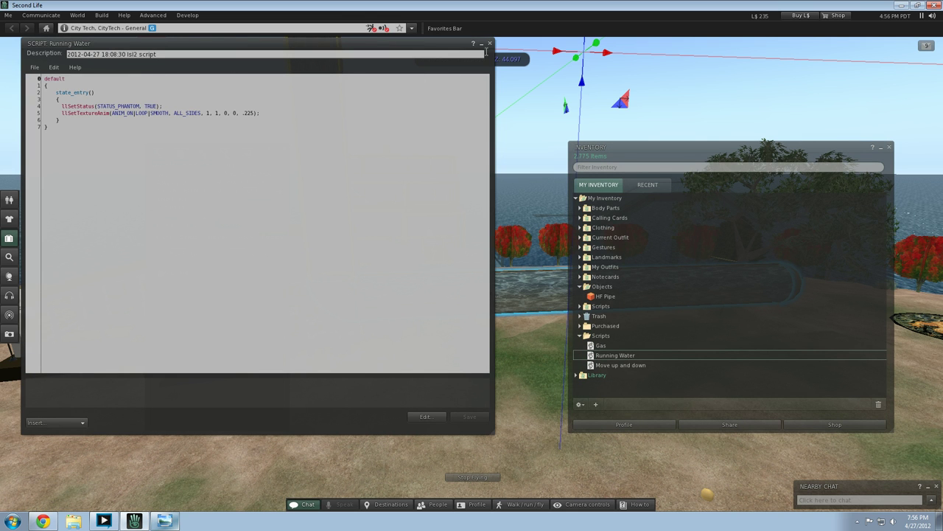
click(490, 44)
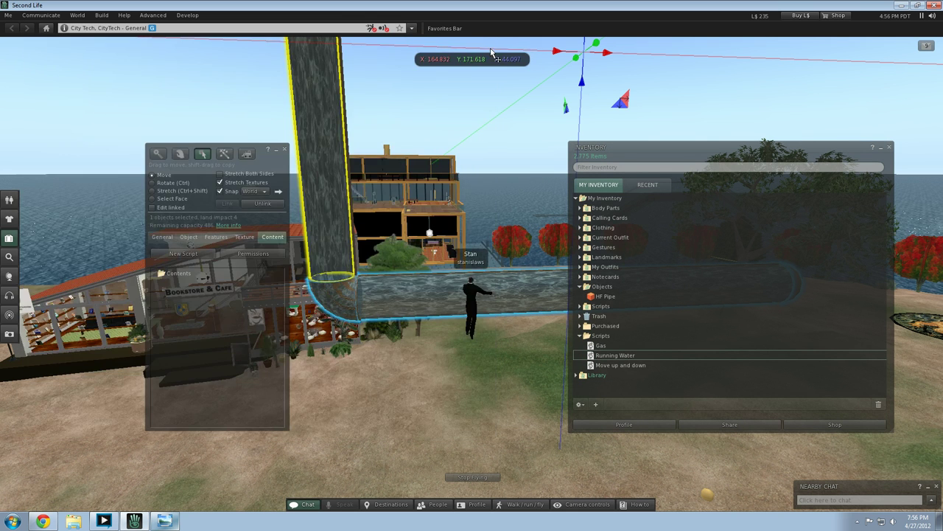
Step: Add the Running Water script to the contents of the linked water pipe and deselect the pipe
drag(600, 357, 363, 324)
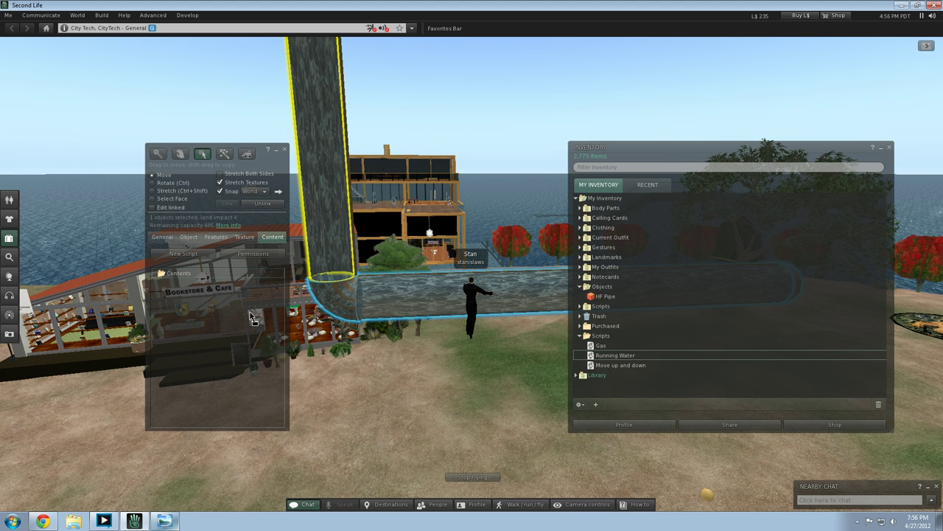
drag(196, 316, 194, 313)
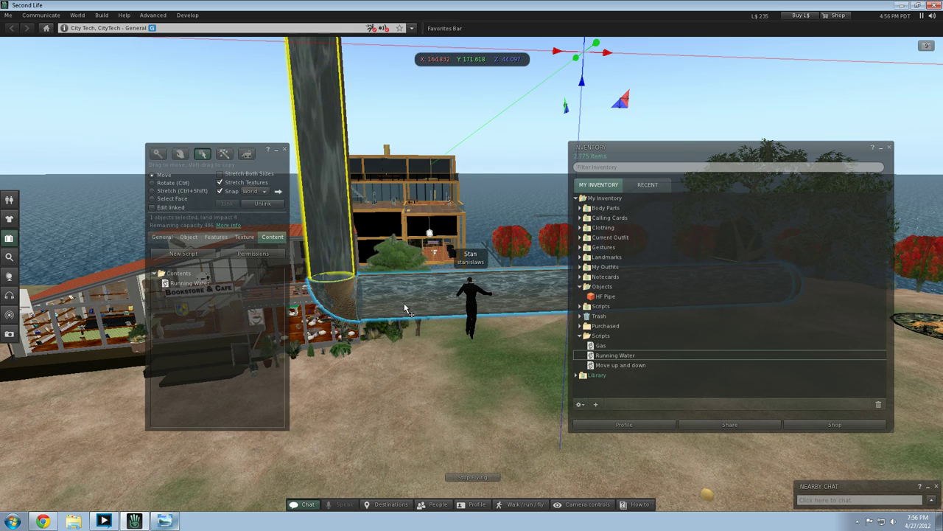
click(393, 371)
Step: Inspect the water texture's movement on the vertical and horizontal pipe sections from several sides
key(Left)
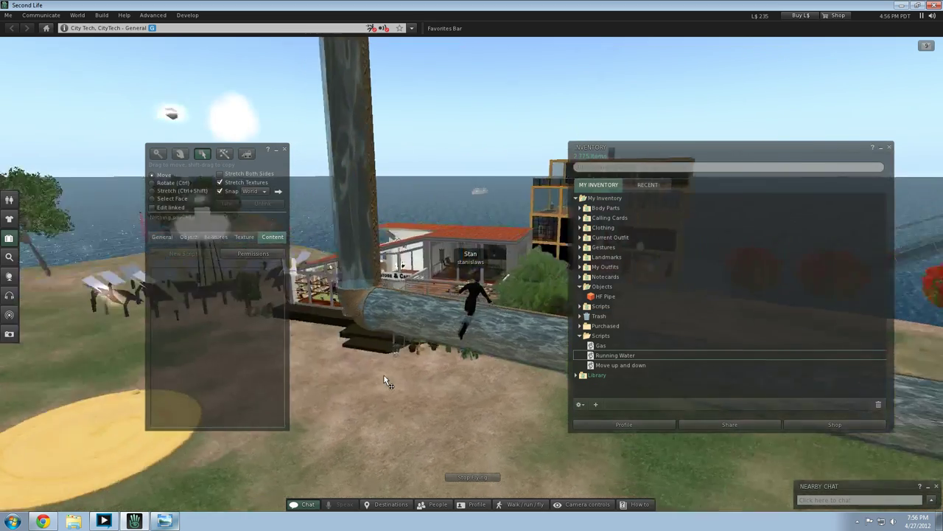
key(Right)
key(Left)
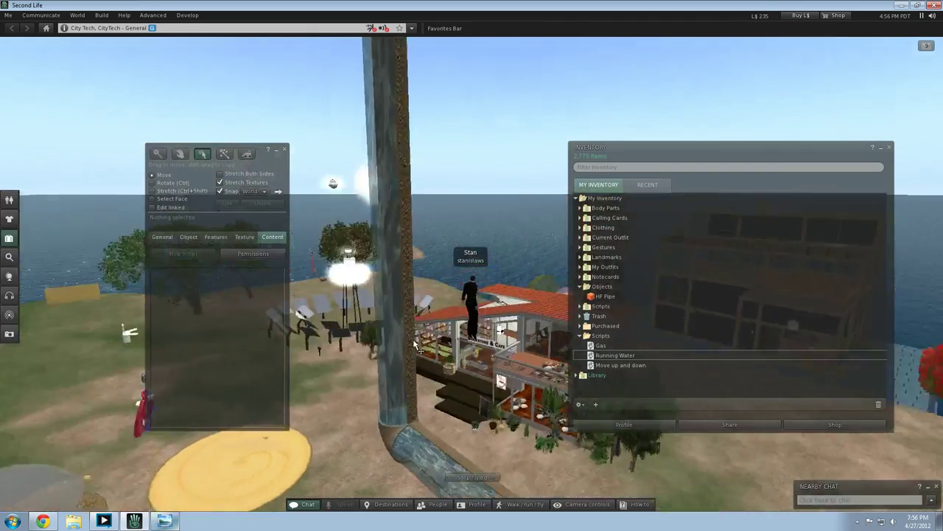
key(Left)
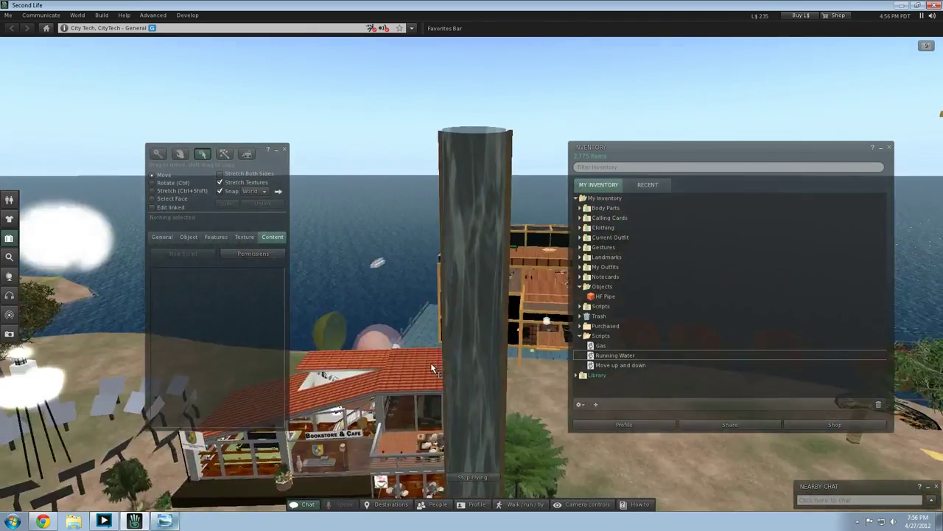
key(Up)
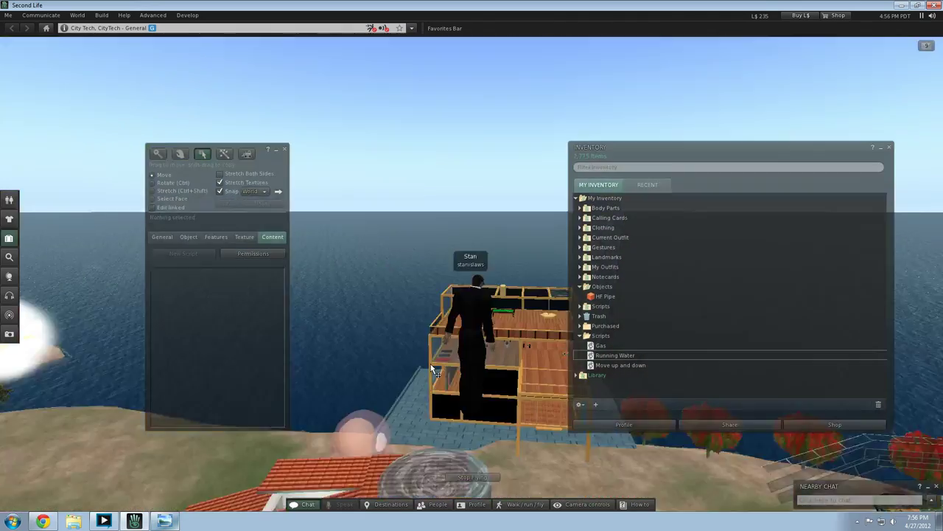
Step: Unlink the sections of the water pipe object and deselect them
click(457, 413)
key(Left)
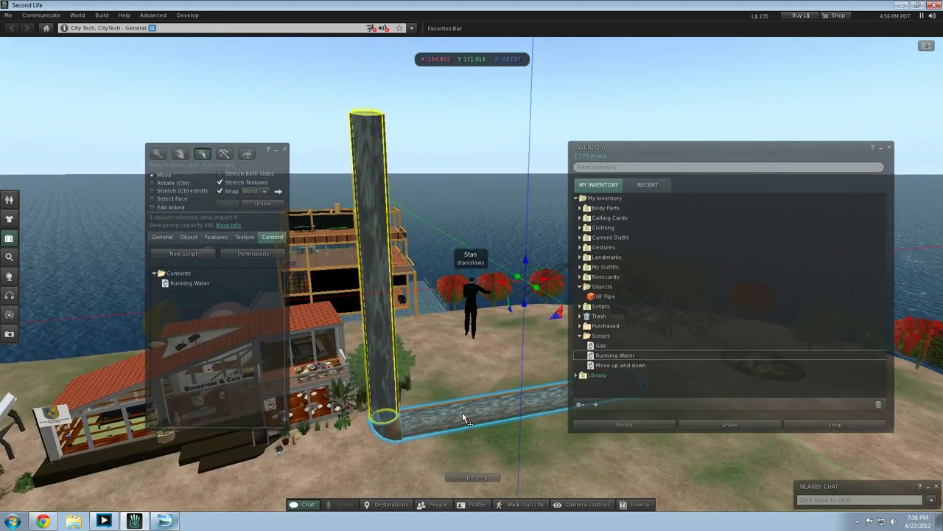
key(Left)
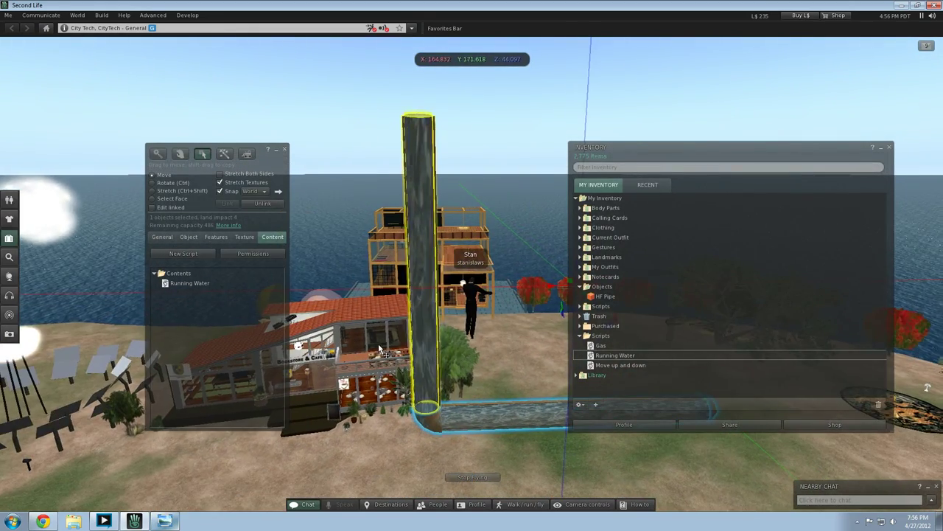
key(Right)
key(Page_Down)
key(Left)
click(264, 204)
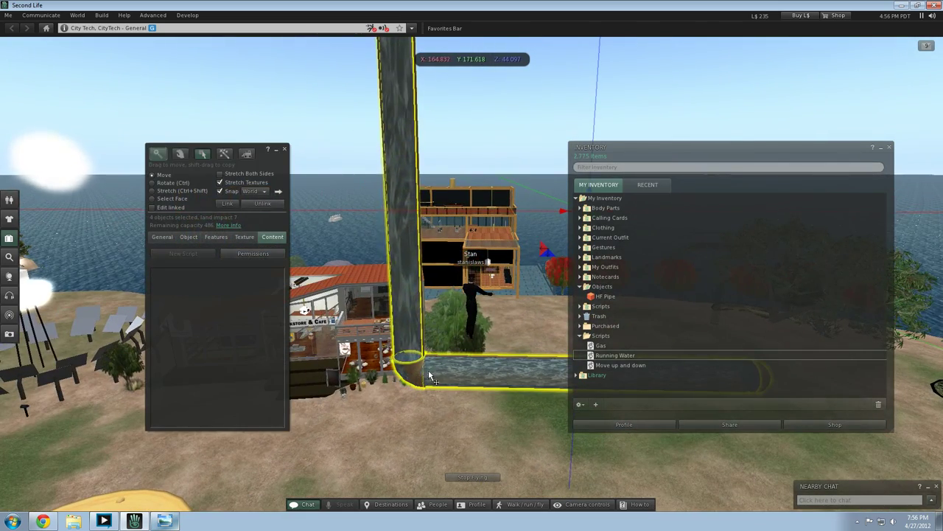
click(456, 413)
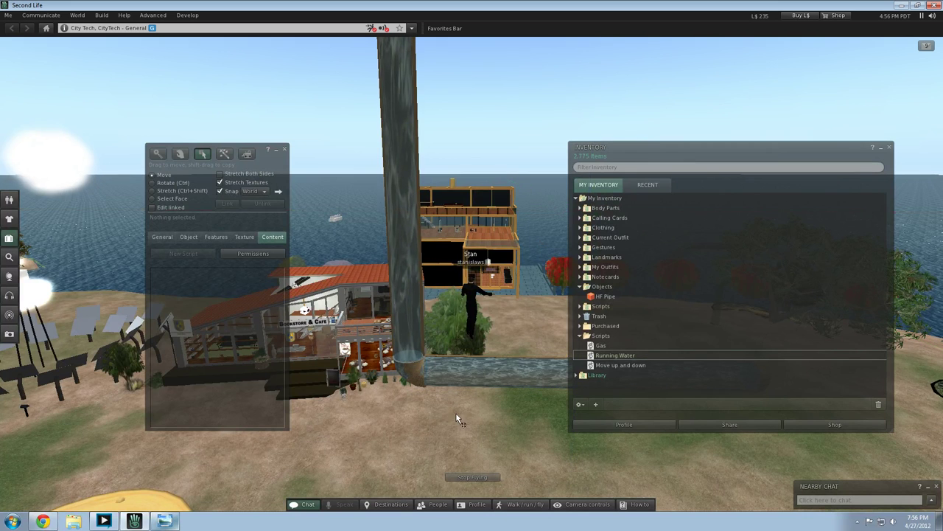
Step: Add the Running Water script to the contents of the horizontal water pipe section and deselect it
click(478, 381)
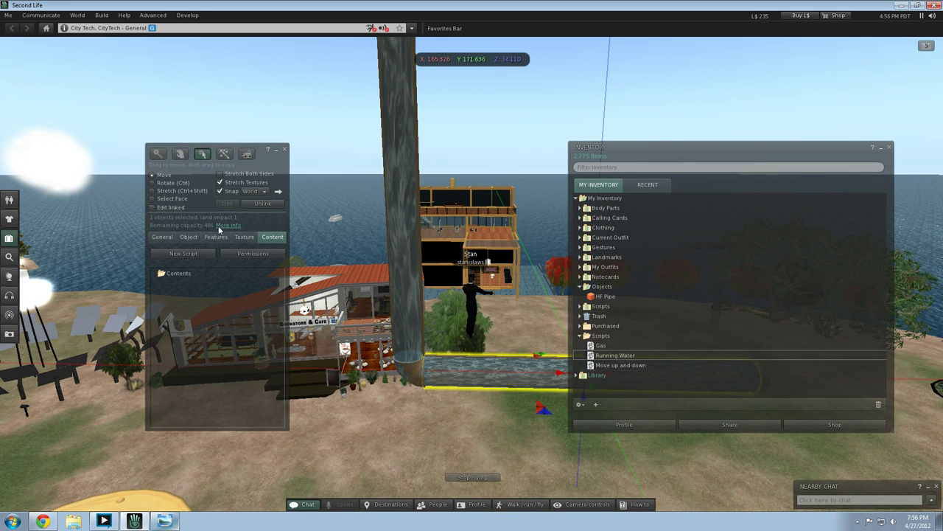
drag(614, 357, 214, 328)
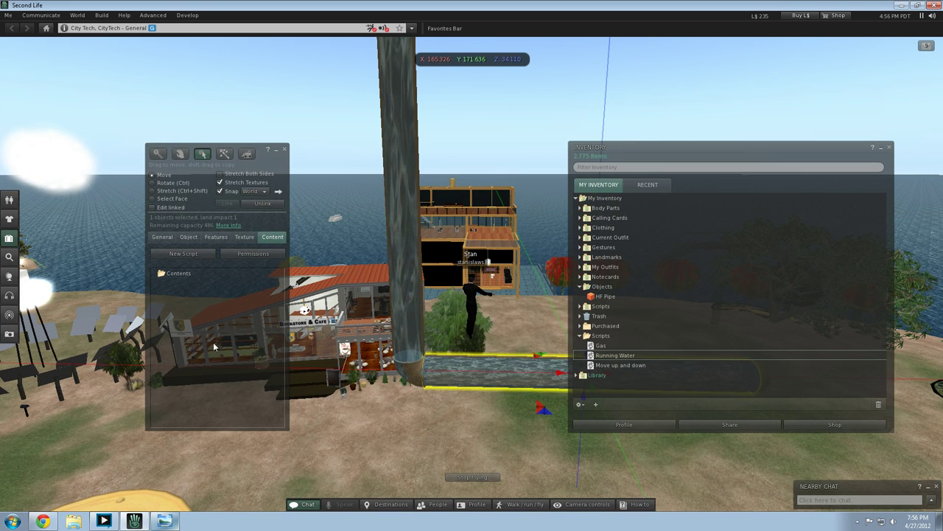
click(348, 430)
click(346, 429)
Step: With the vertical water section selected, try changing the value after ALL_SIDES in the inventory's Running Water script to .5 and save
key(Right)
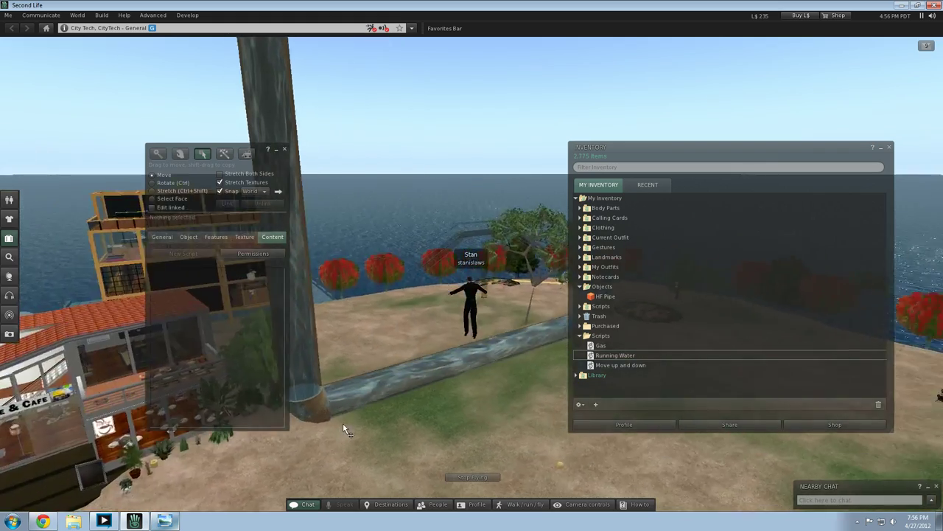
key(Left)
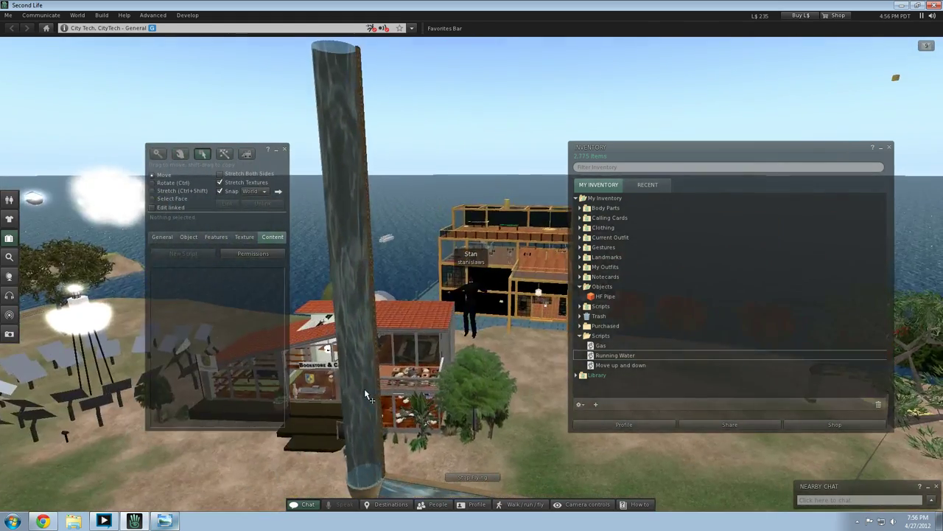
click(358, 390)
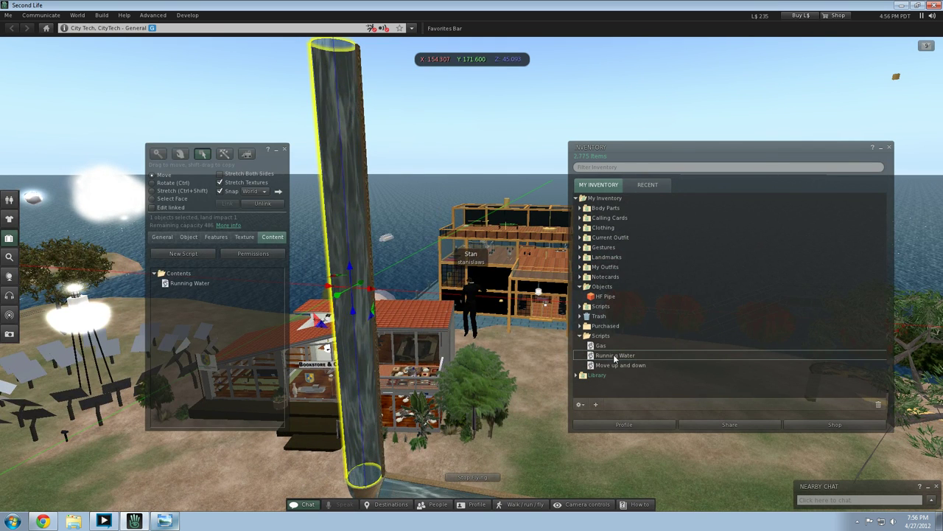
double_click(614, 357)
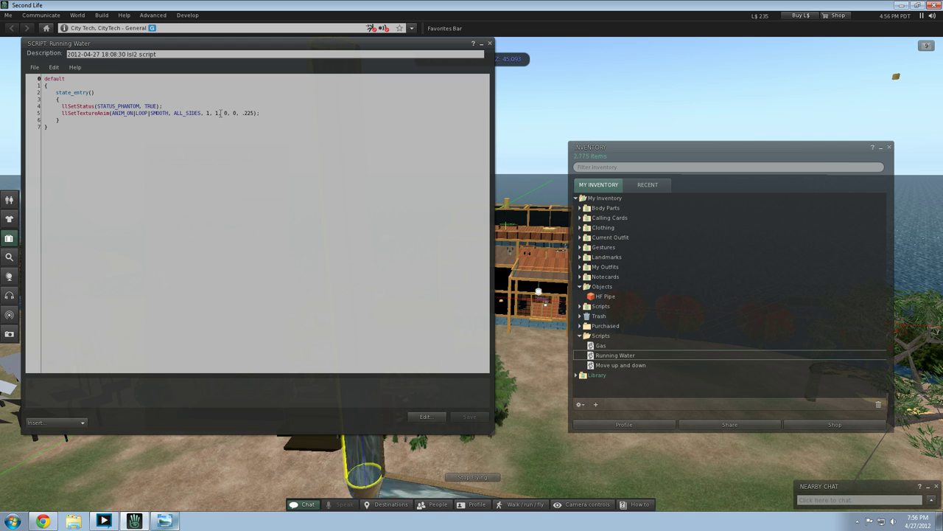
click(208, 113)
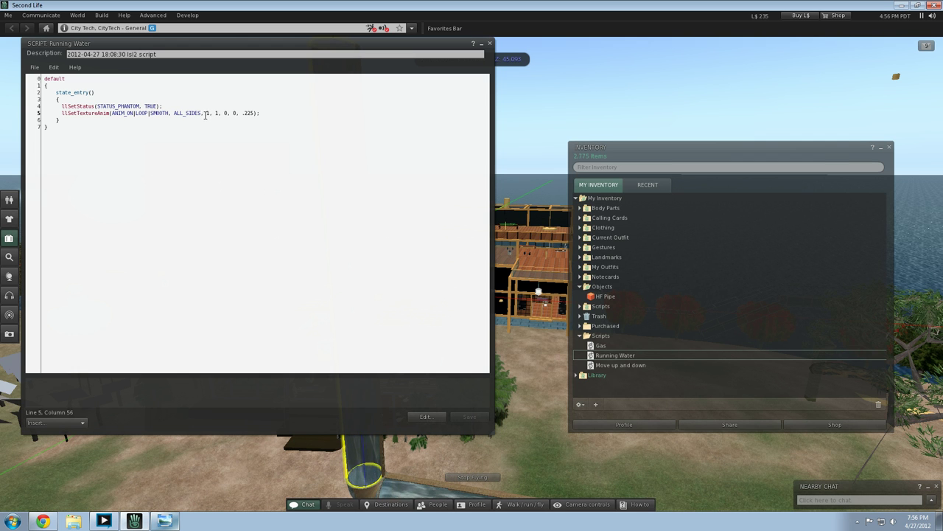
key(BackSpace)
text(.5)
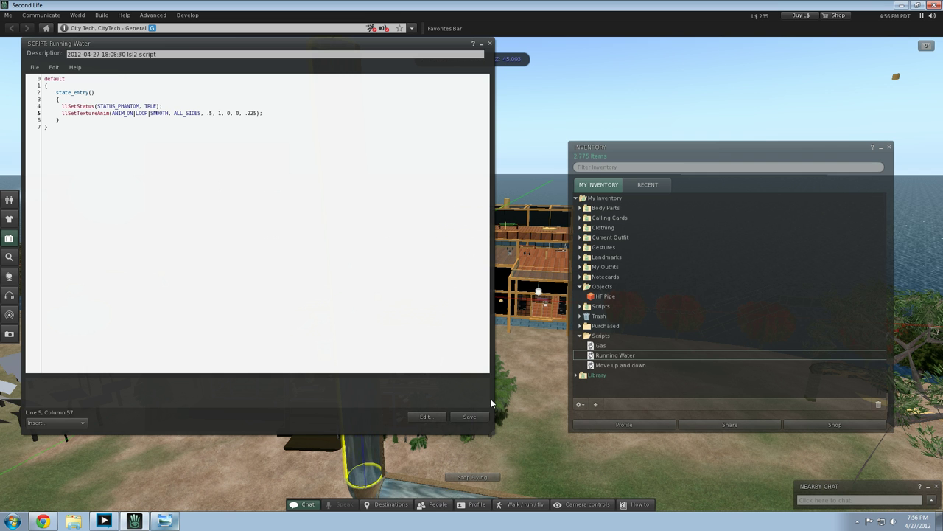
click(478, 417)
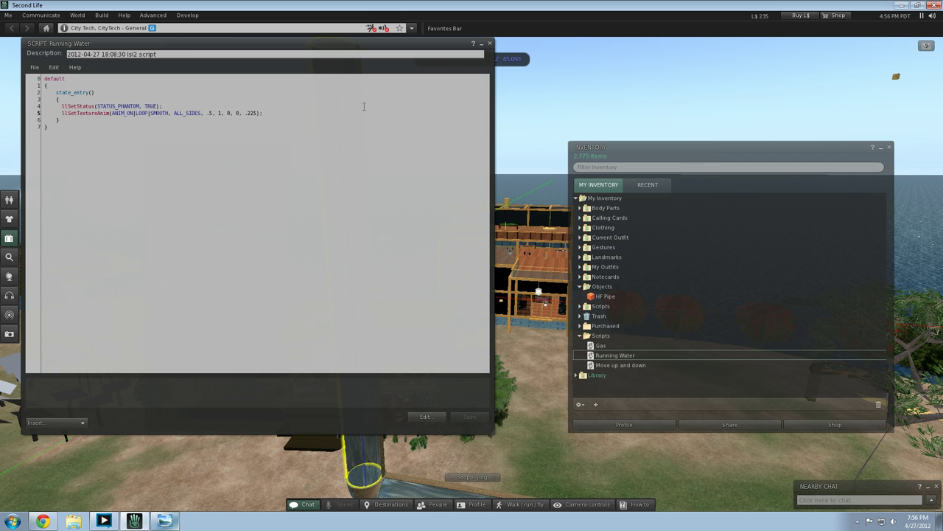
Step: Set the value after ALL_SIDES in the Running Water script's llSetTextureAnim call back to 1 and save the script
drag(331, 49, 547, 60)
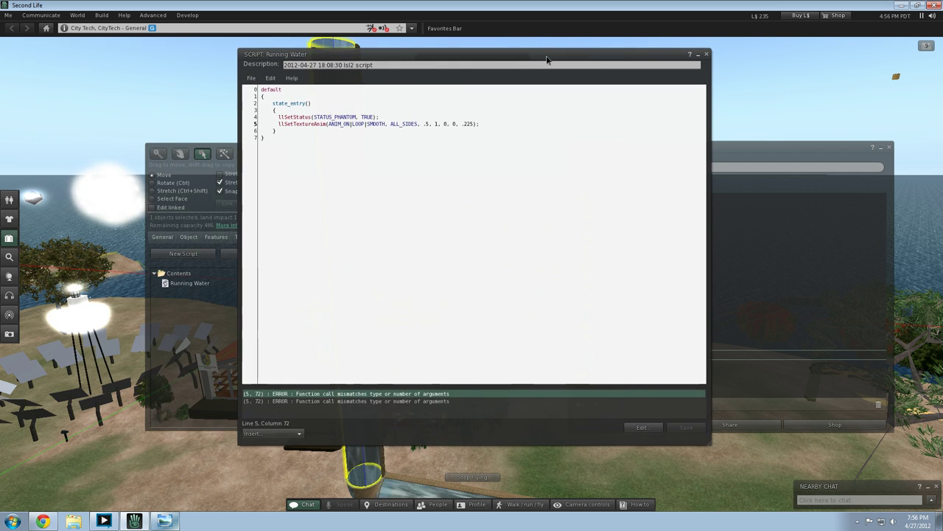
text())
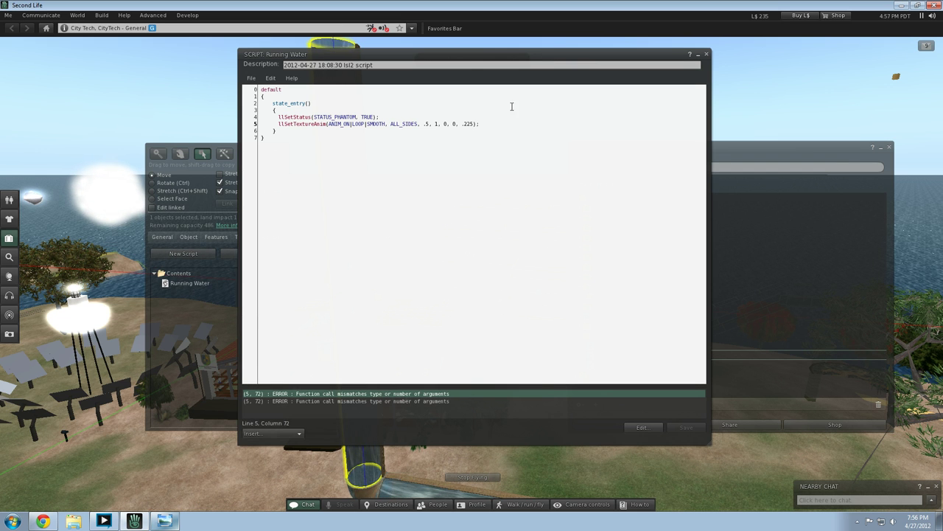
key(BackSpace)
key(BackSpace)
text(1)
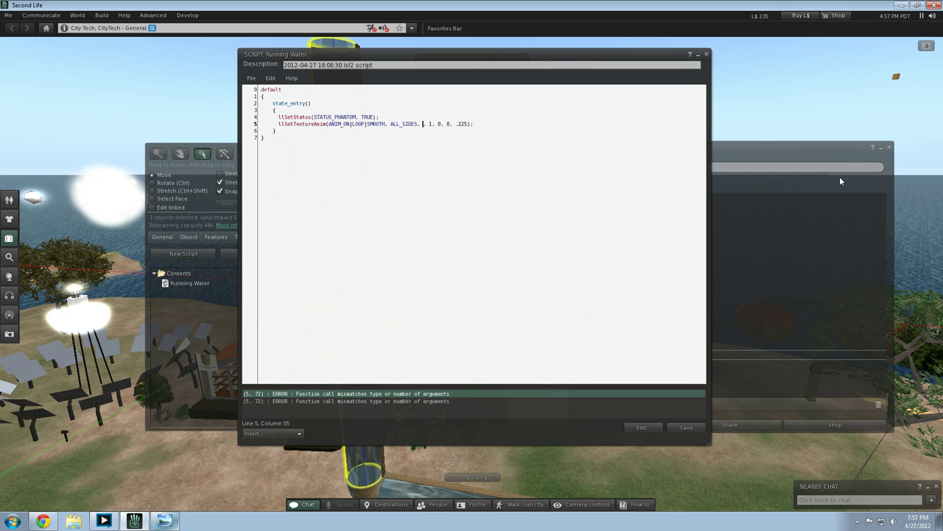
click(691, 429)
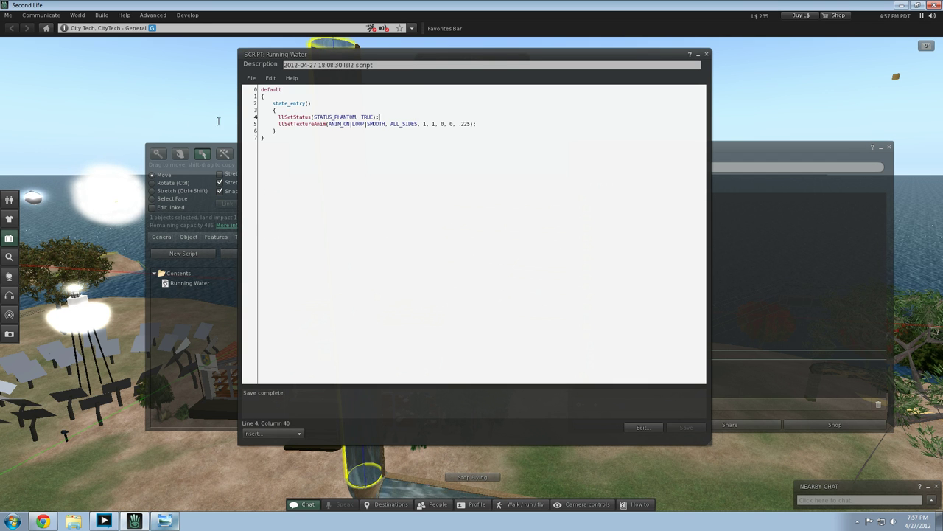
Step: Deselect the vertical section, close the Running Water script, and check the water pipe from higher up
click(156, 110)
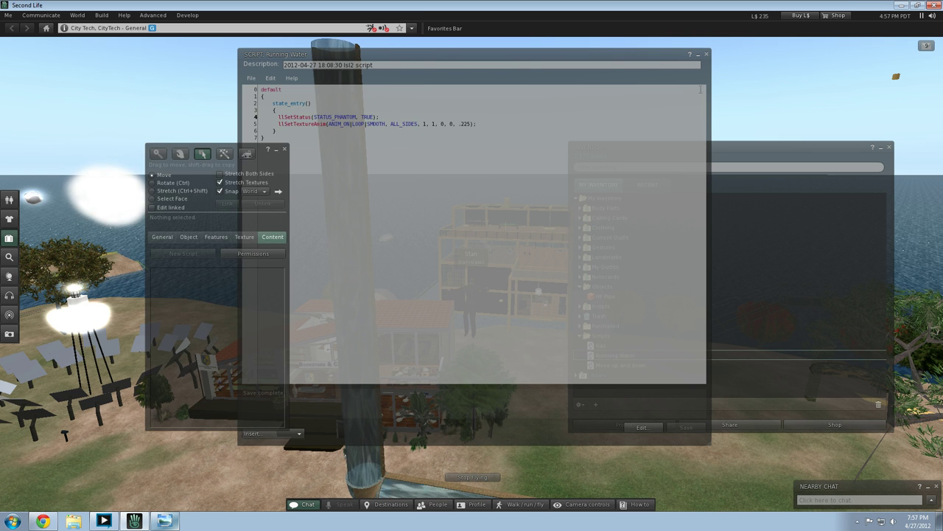
click(502, 119)
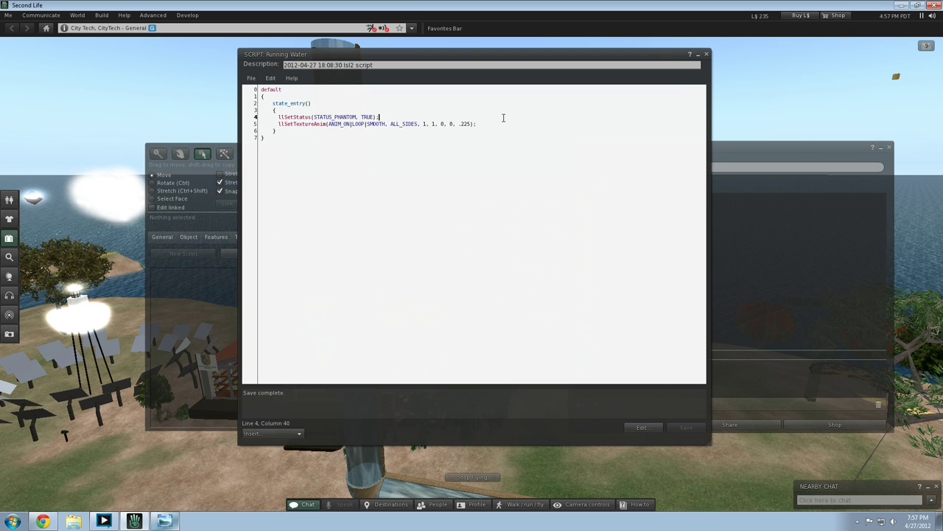
click(706, 55)
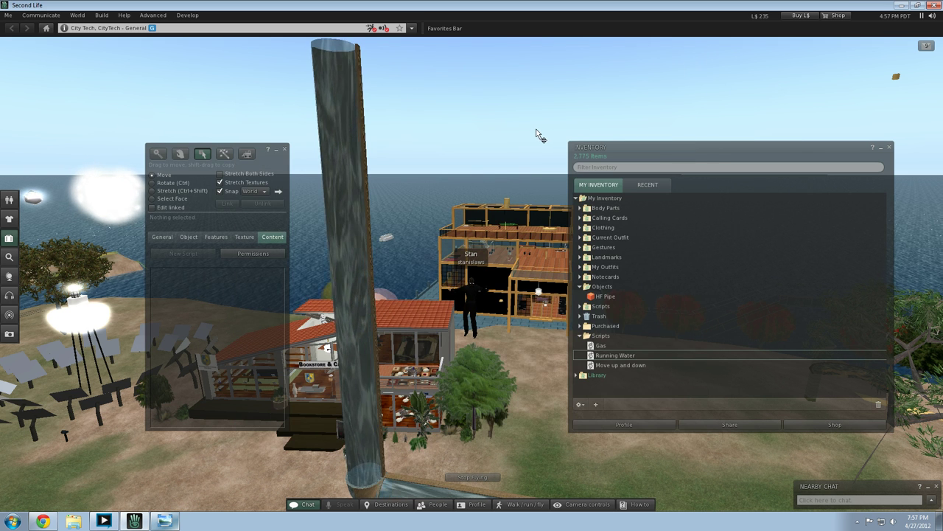
key(Left)
key(Page_Up)
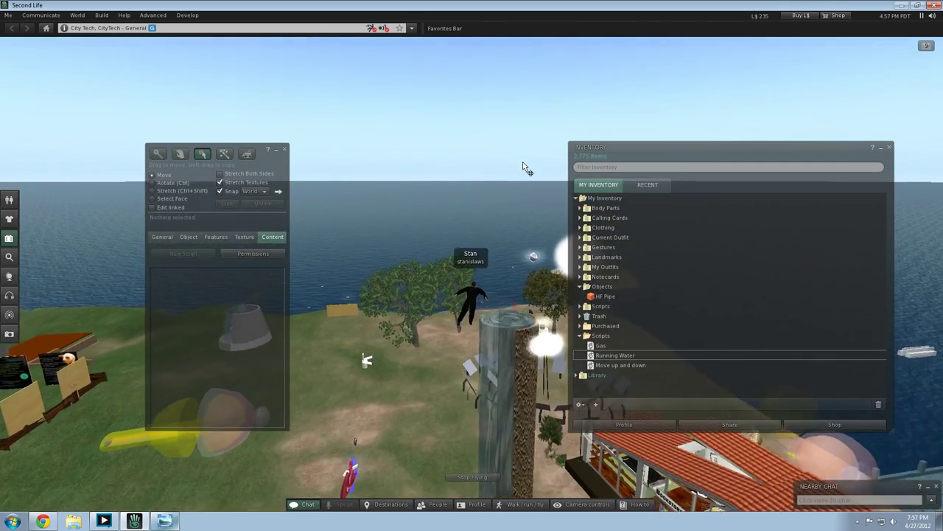
key(Right)
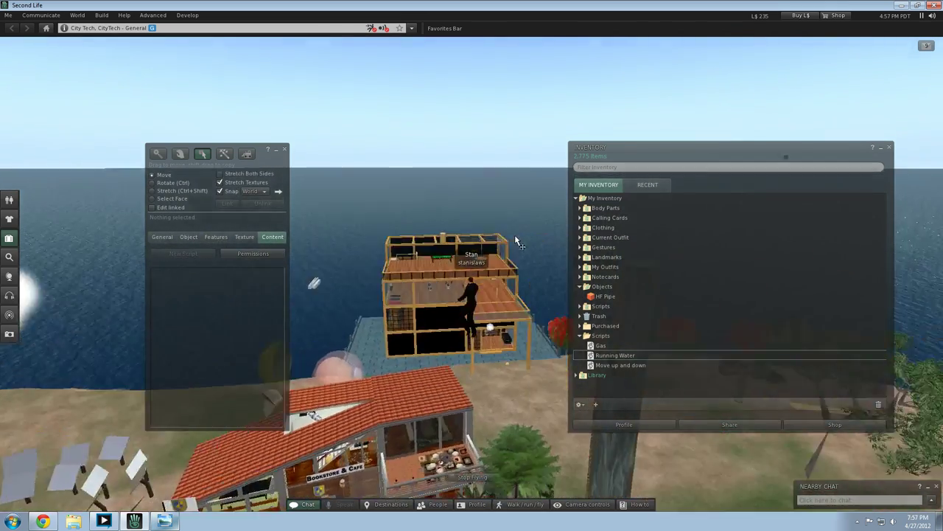
Step: Select the horizontal water pipe section and open the Running Water script from the inventory
key(Right)
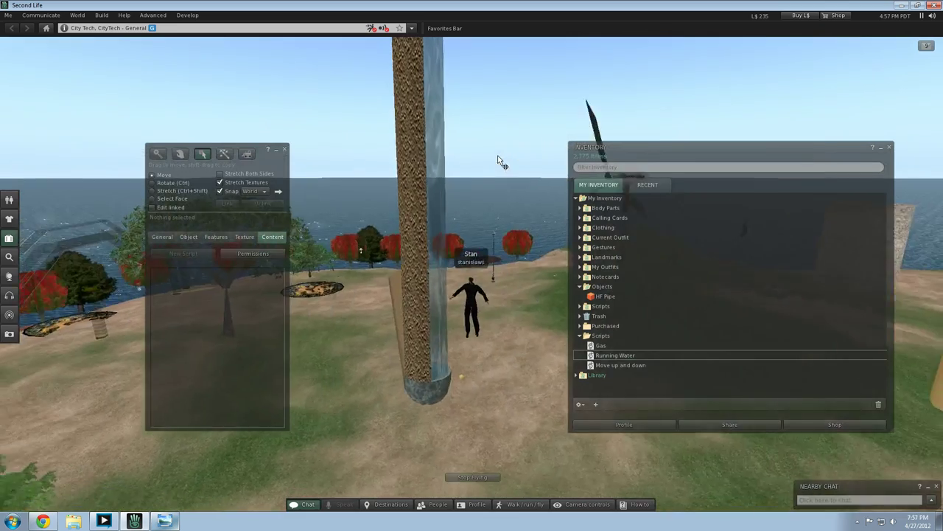
key(Right)
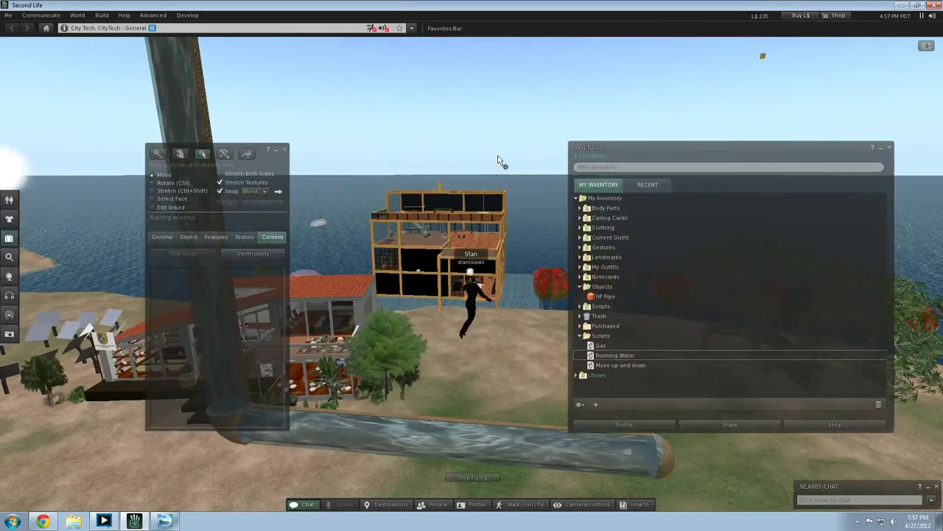
key(Page_Down)
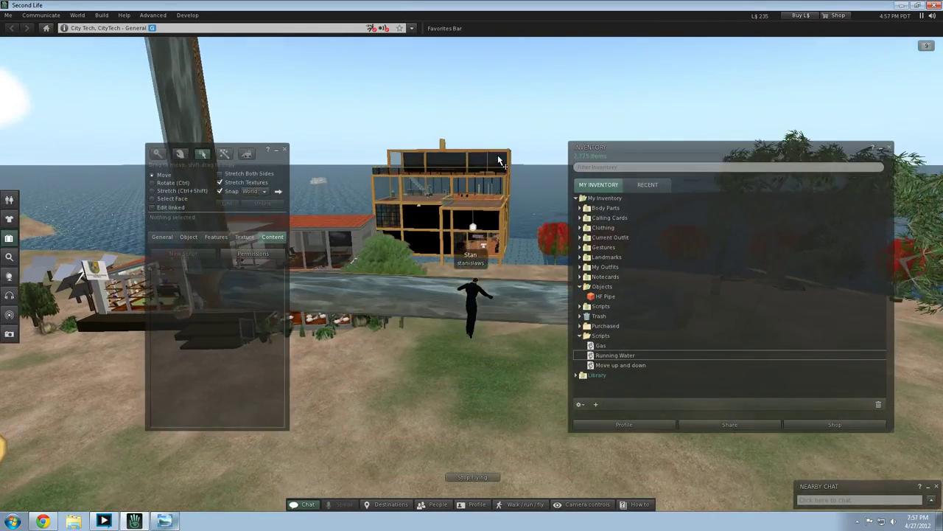
key(Left)
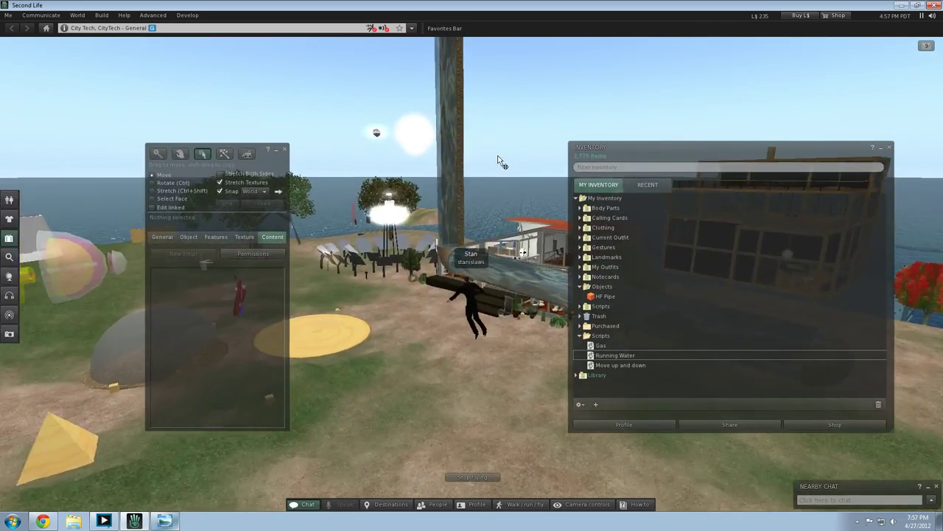
key(Right)
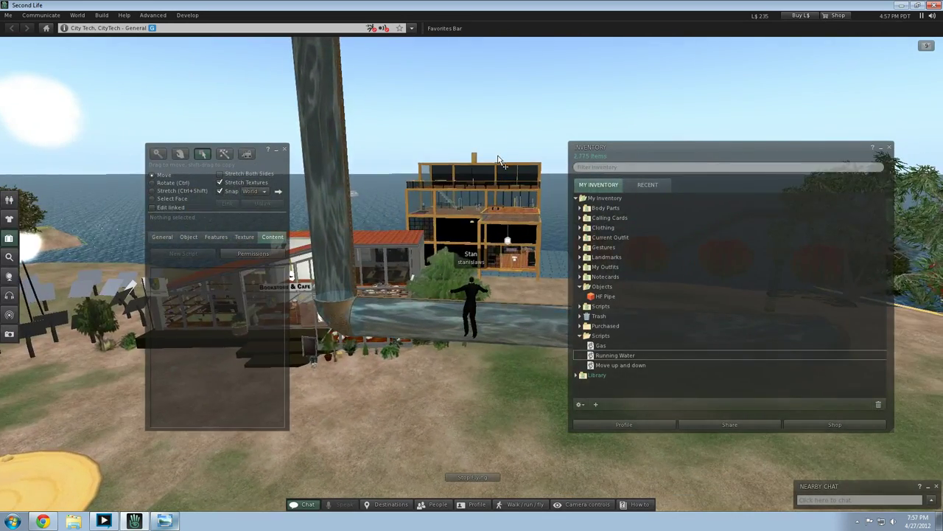
click(539, 292)
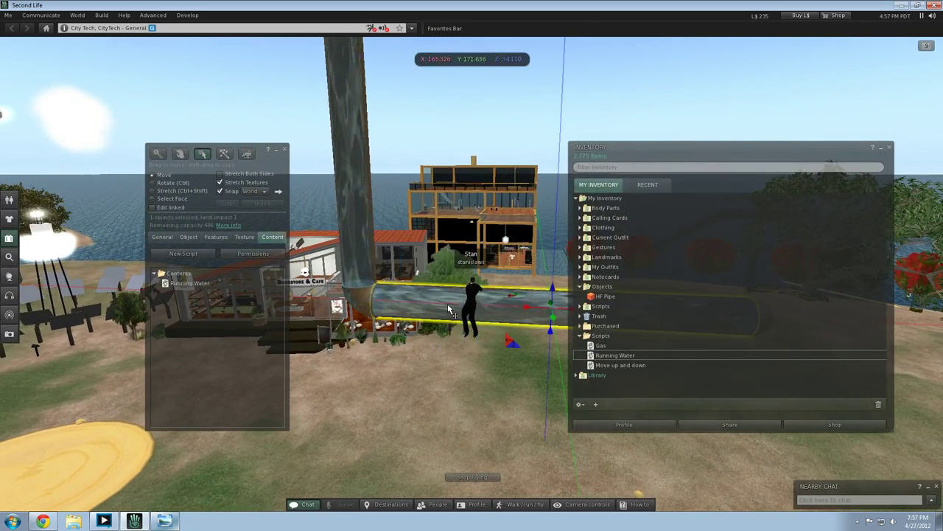
double_click(615, 355)
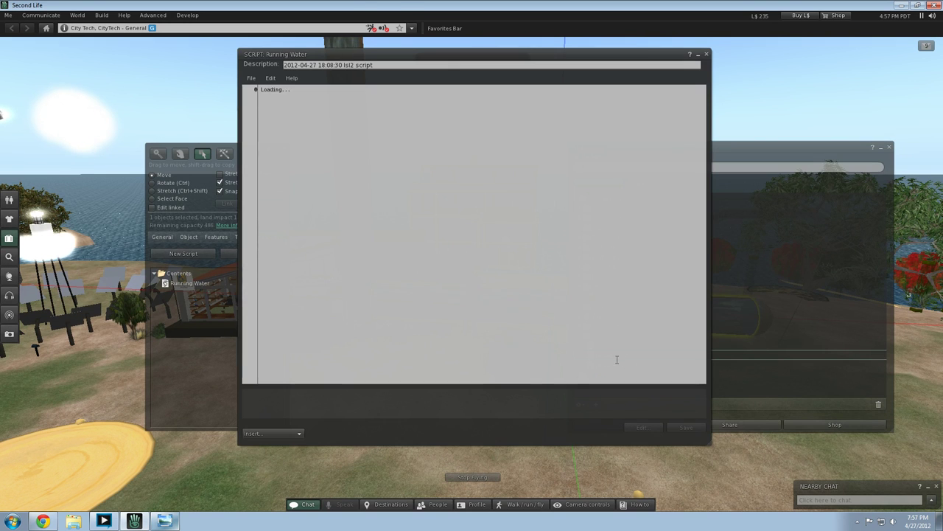
Step: Try setting the two values before .225 in the script's llSetTextureAnim call to 1 and save
click(390, 123)
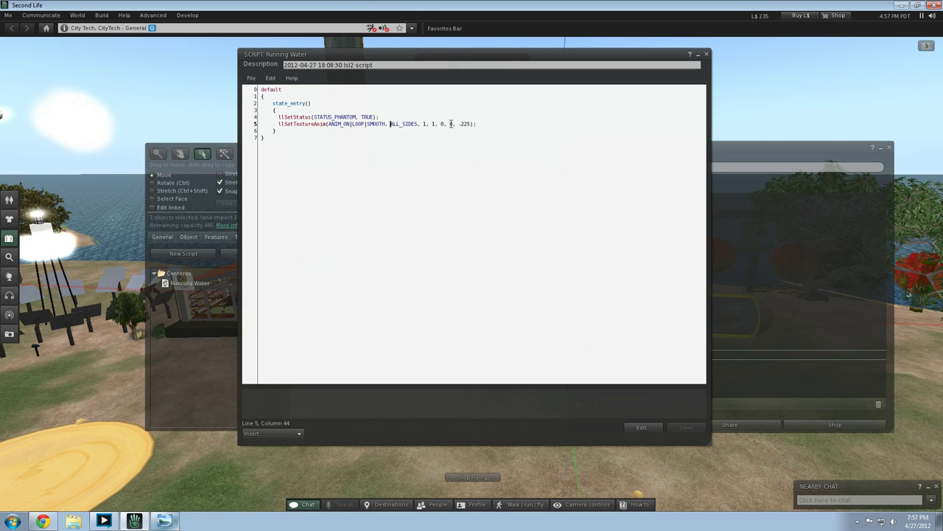
key(Left)
key(BackSpace)
text(10)
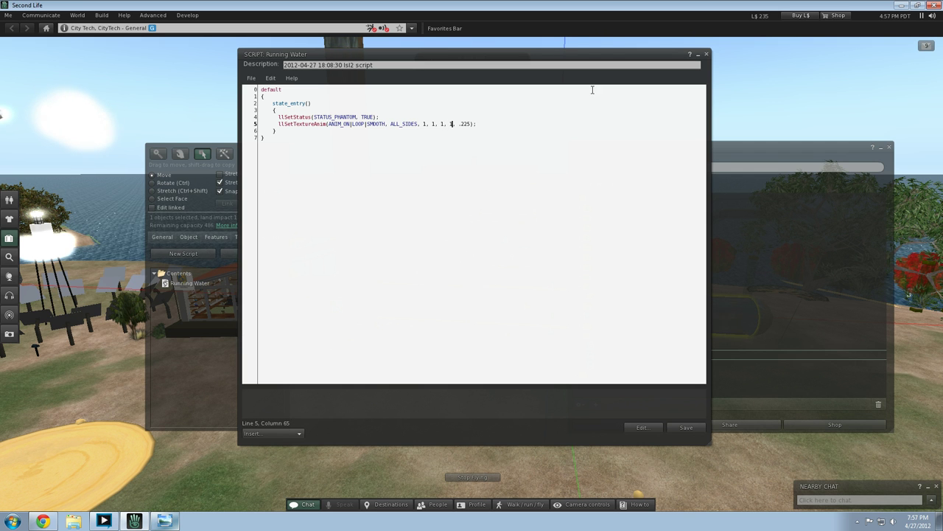
click(685, 428)
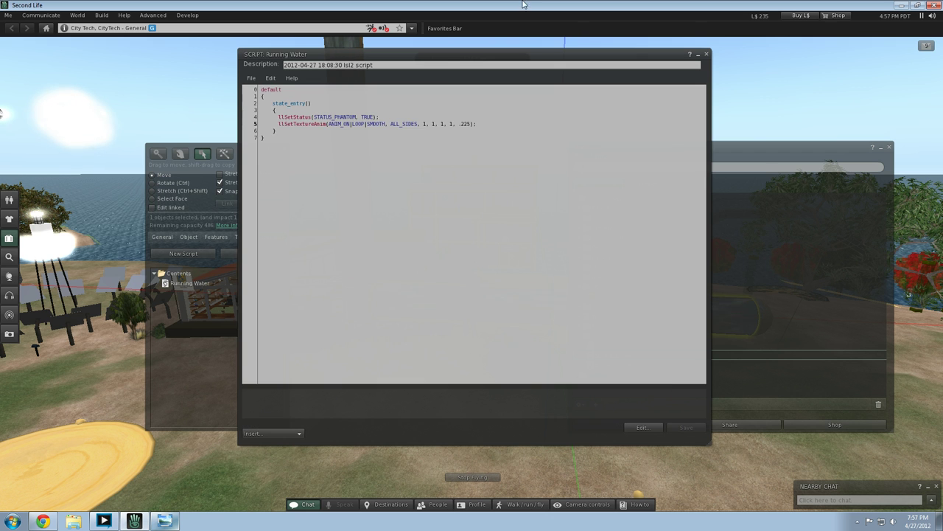
Step: Move the script window aside, set the two values before .225 back to 0, and save the script
drag(502, 62, 242, 92)
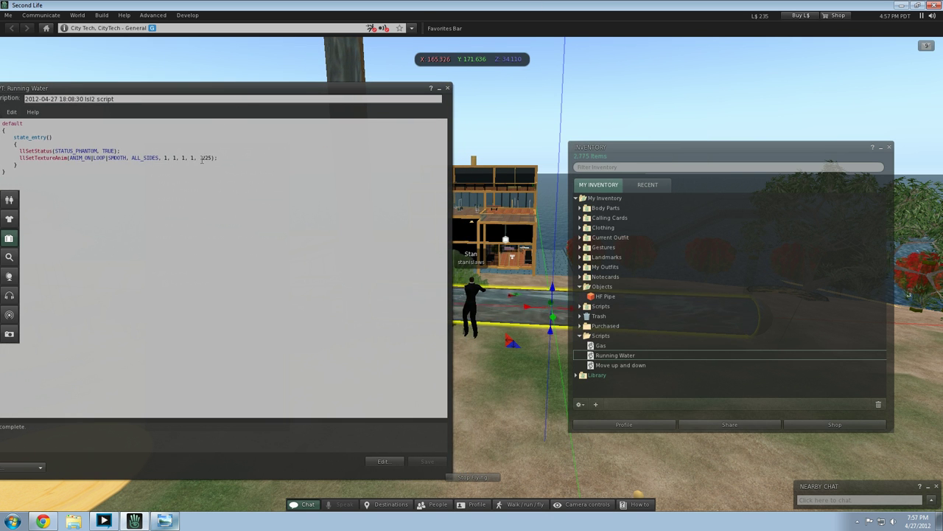
click(201, 159)
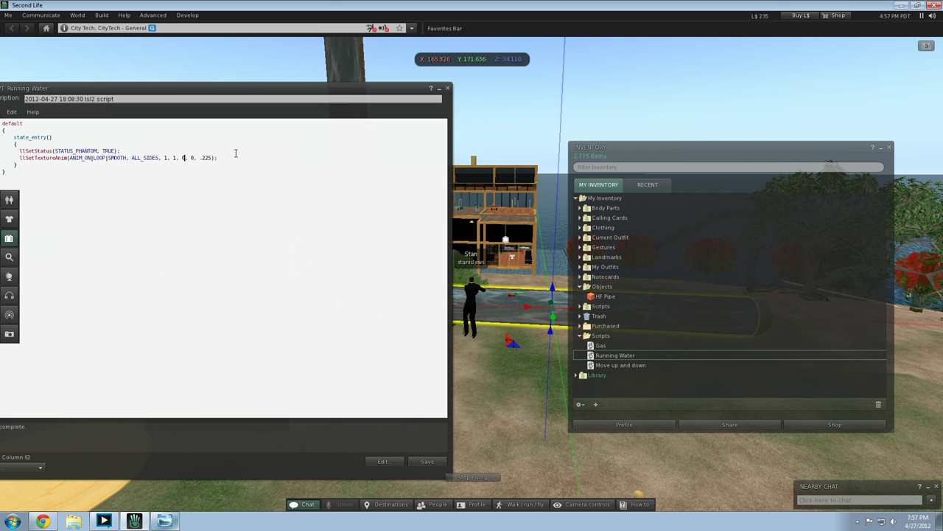
click(427, 461)
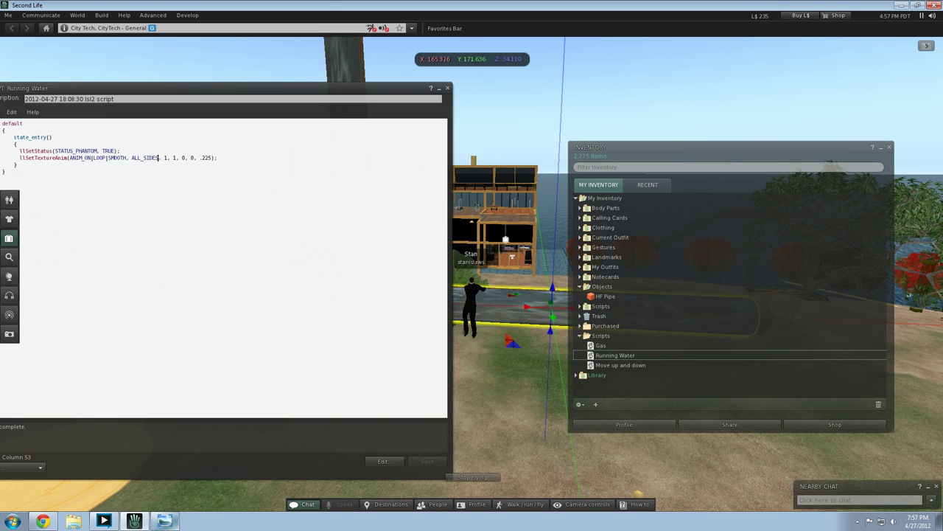
Step: Switch to Chrome, search Google for llSetTextureAnim in a new tab, and read the LSL Wiki article's animation modes and notes
drag(19, 158, 61, 157)
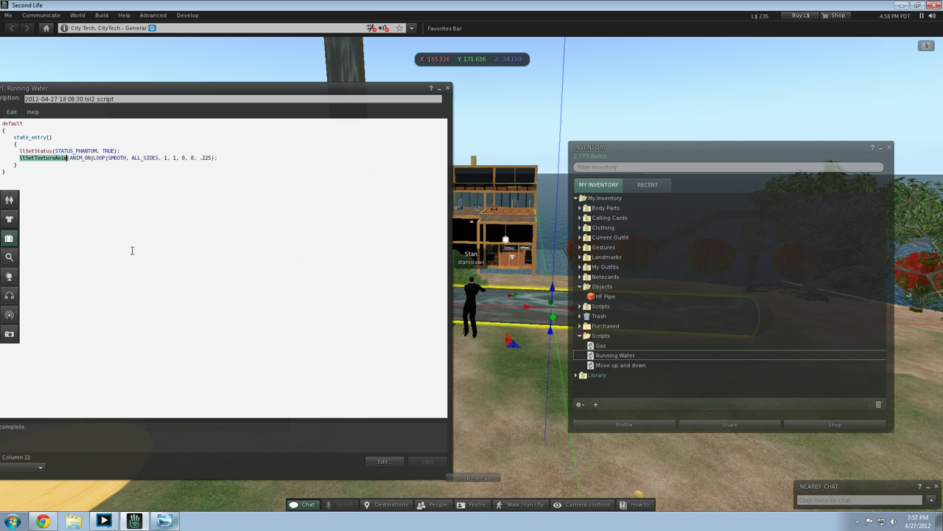
click(42, 521)
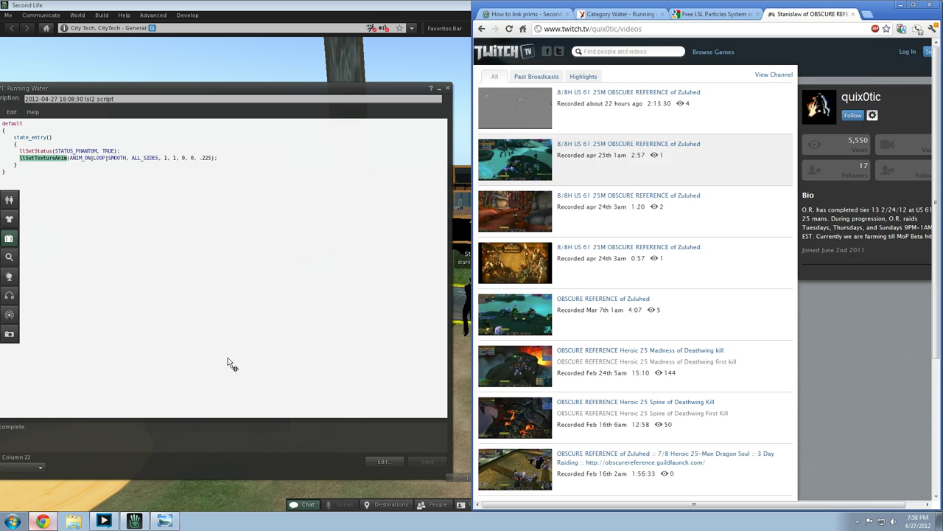
key(ctrl+t)
text(llSetTextureAnim)
key(Return)
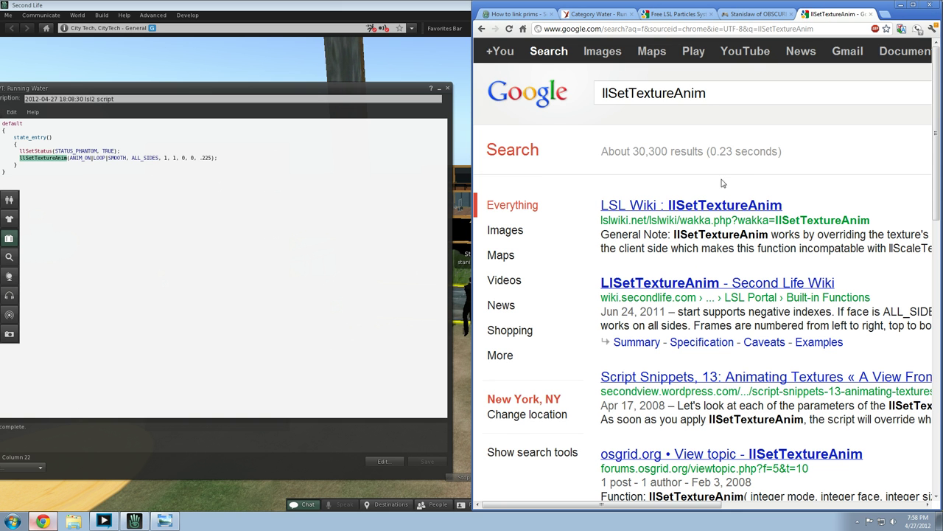
click(710, 206)
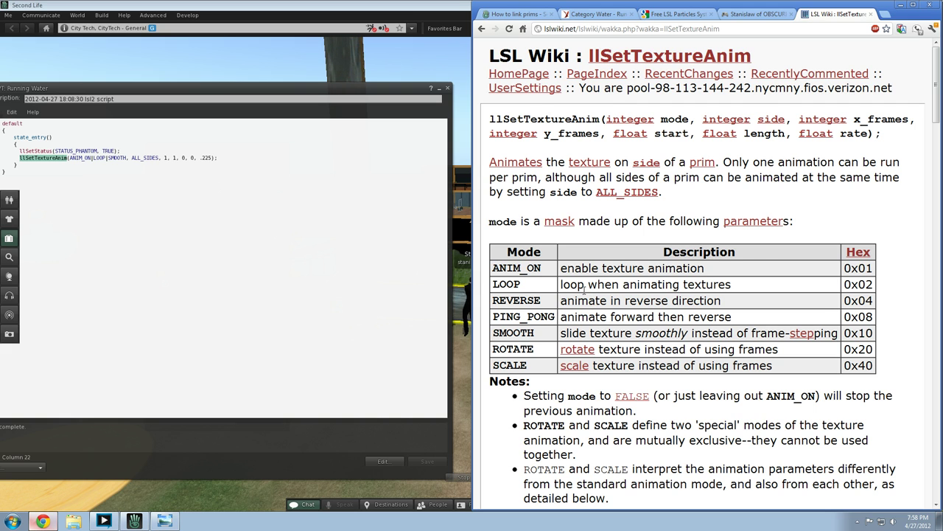
scroll(584, 290, down, 2)
scroll(585, 289, down, 2)
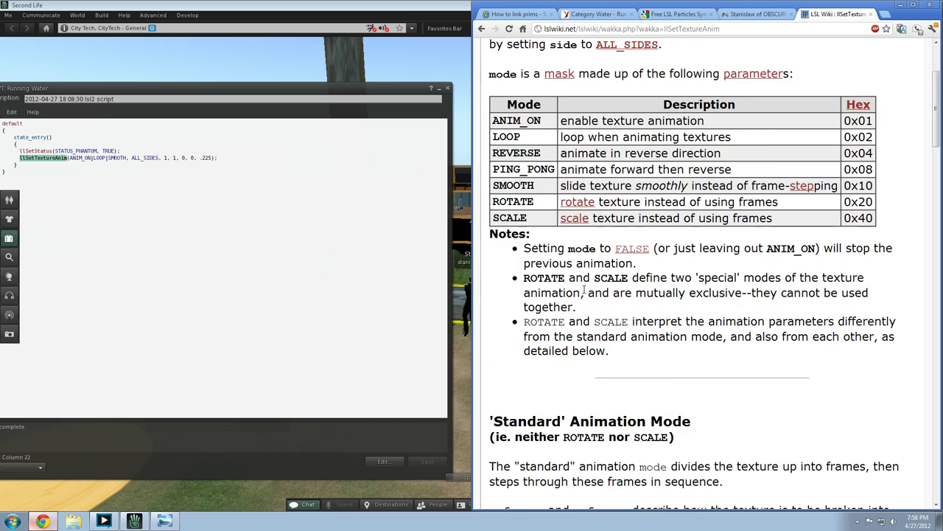
Step: Examine the llSetTextureAnim wiki page's signature, mode flags and animation sections, comparing the parameters with the call in the Running Water script
scroll(584, 289, down, 7)
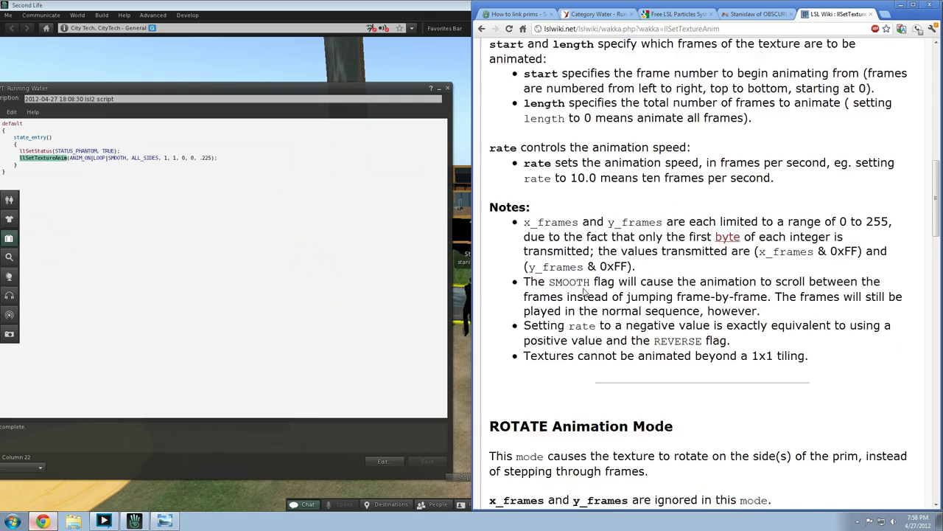
scroll(585, 288, down, 4)
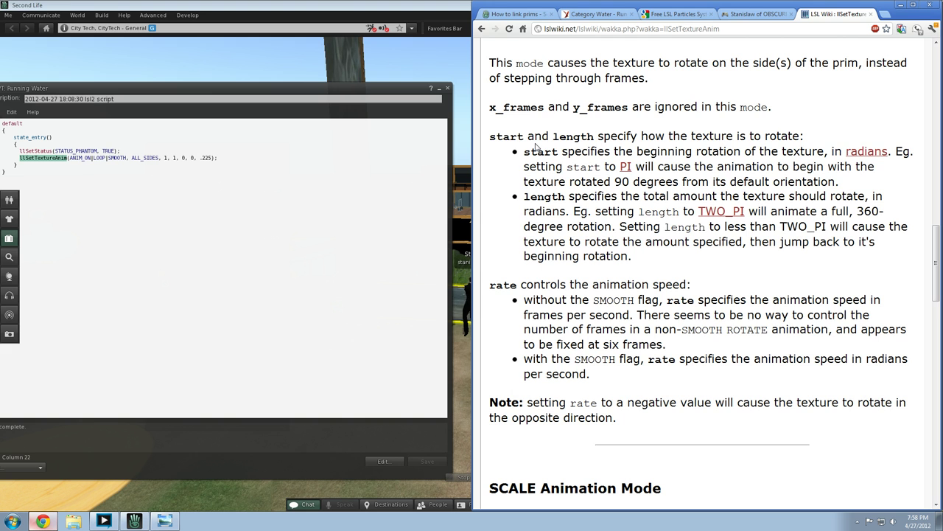
scroll(541, 155, up, 3)
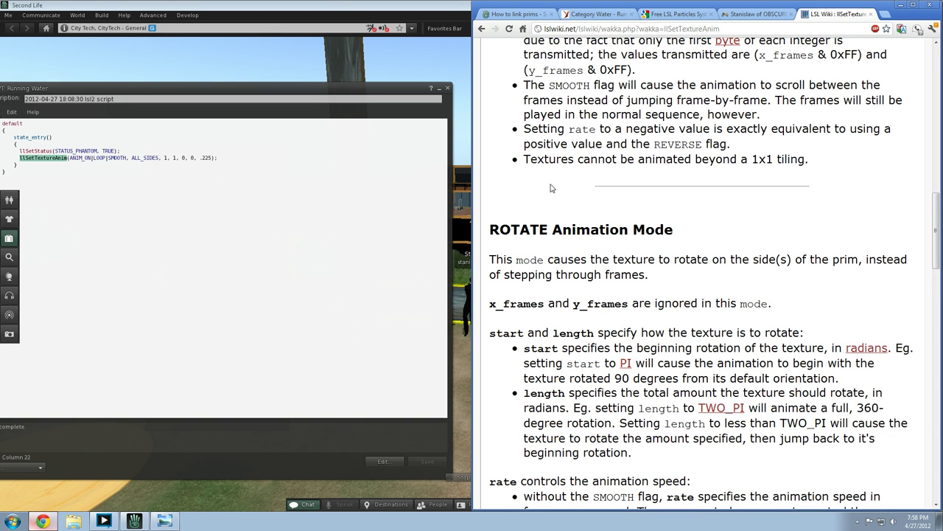
scroll(554, 190, up, 4)
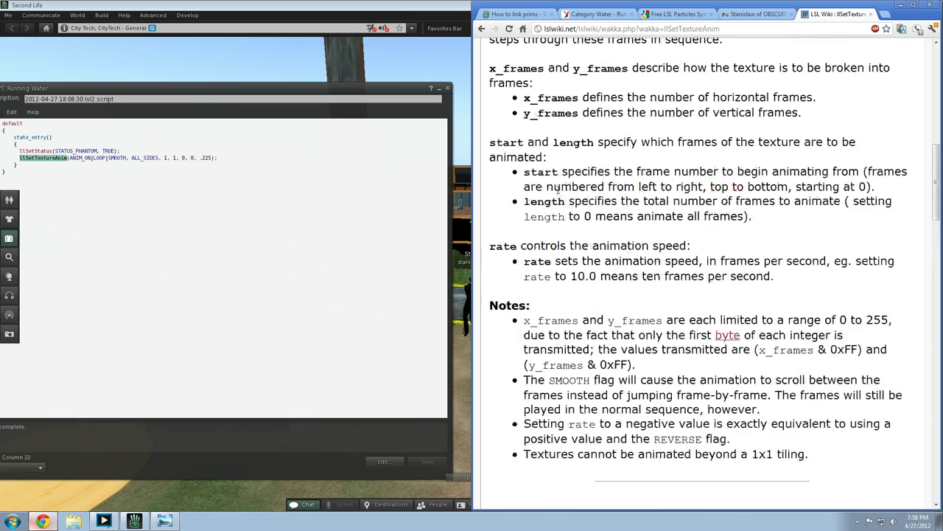
scroll(558, 190, up, 8)
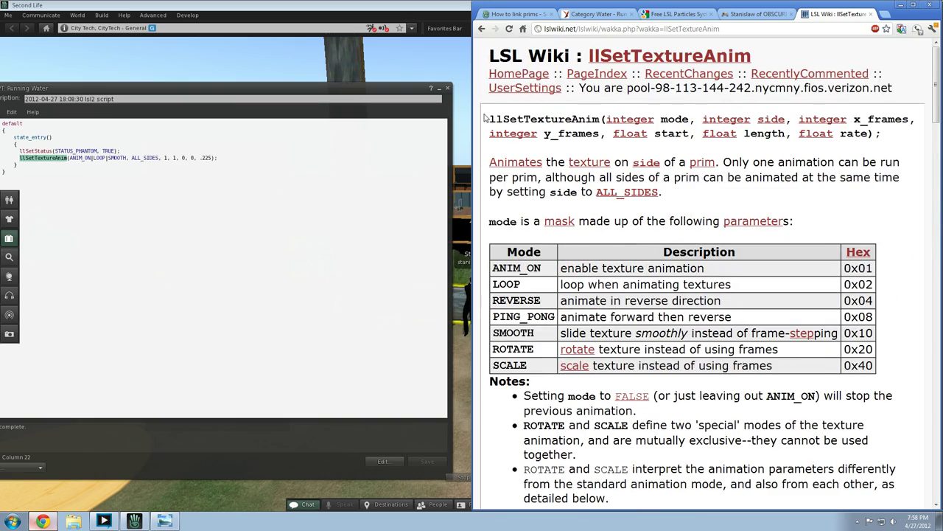
click(88, 158)
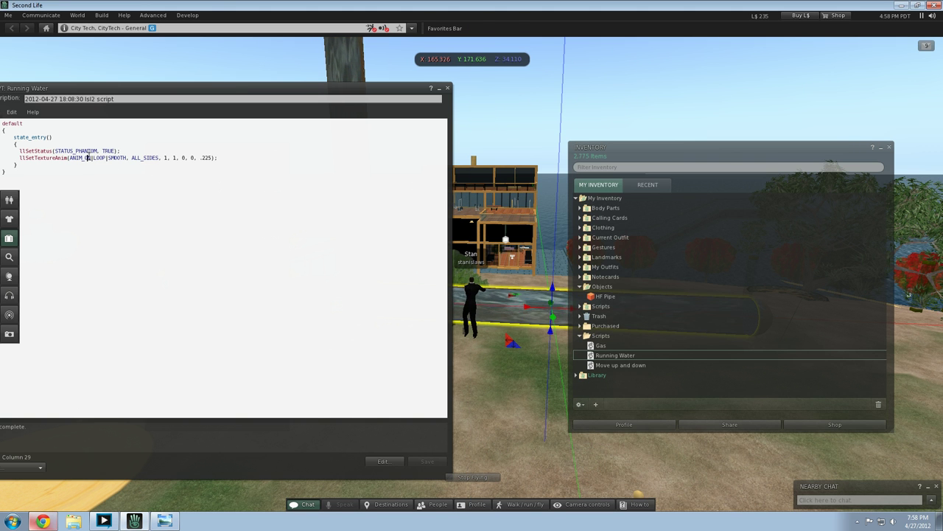
click(33, 523)
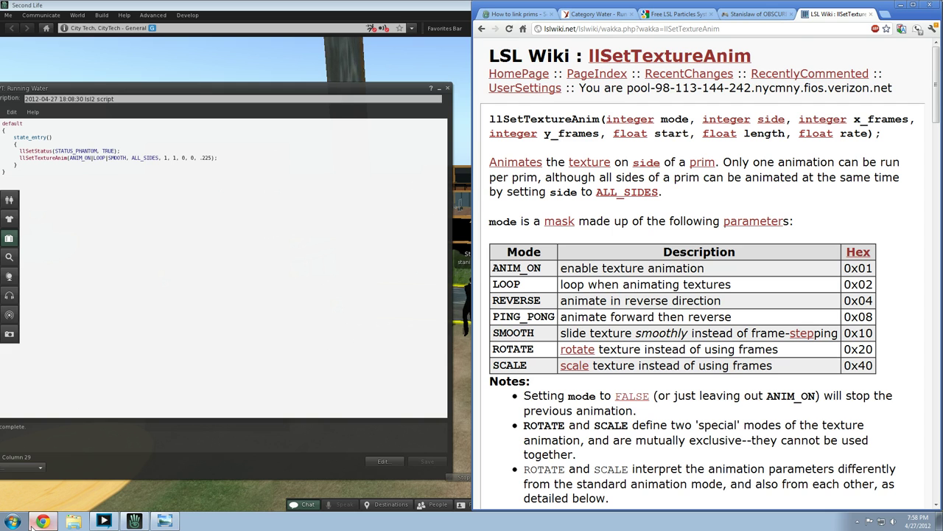
drag(586, 119, 668, 133)
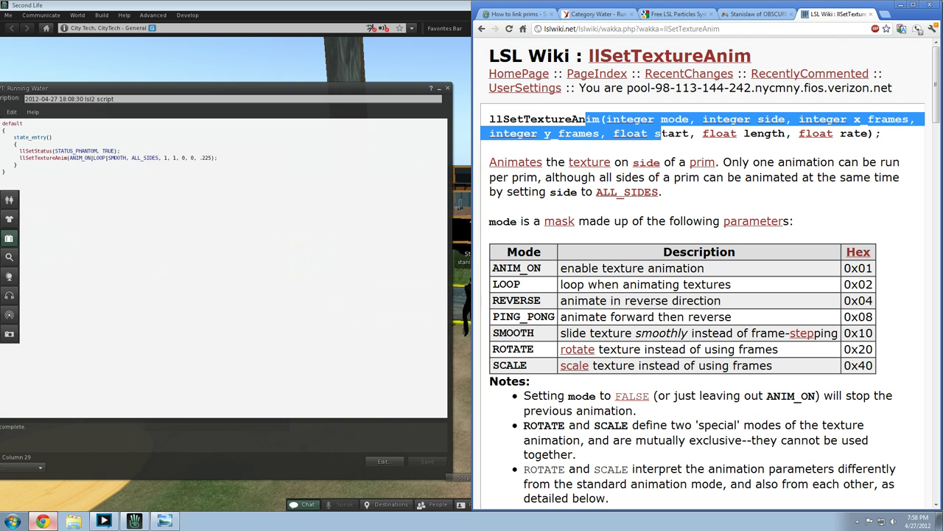
drag(661, 133, 690, 133)
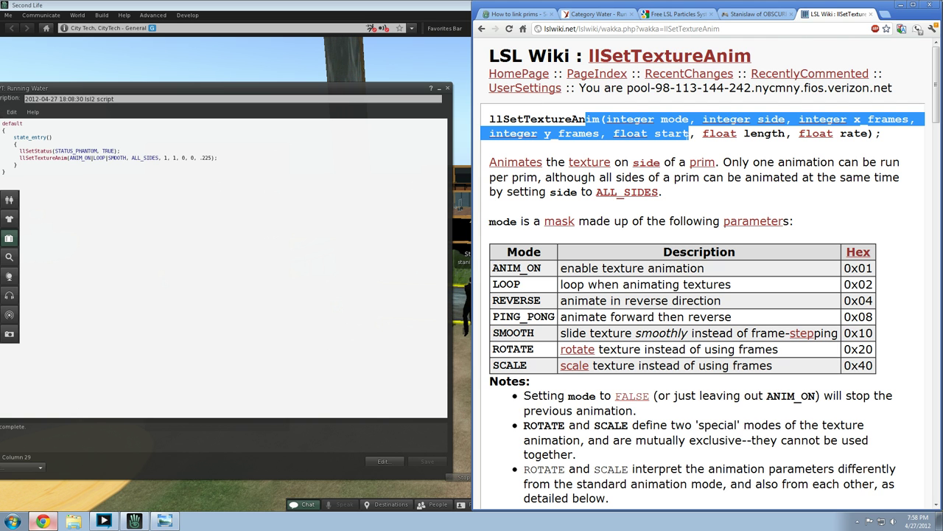
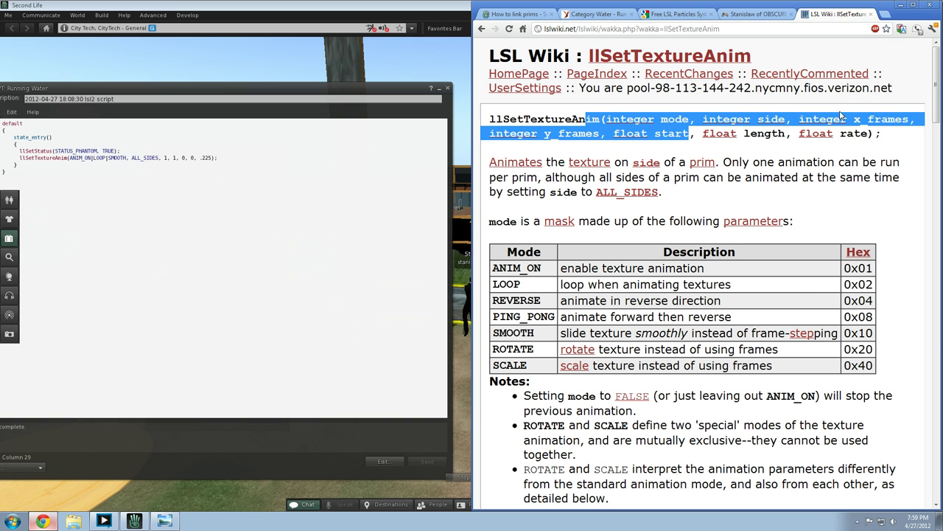
click(841, 119)
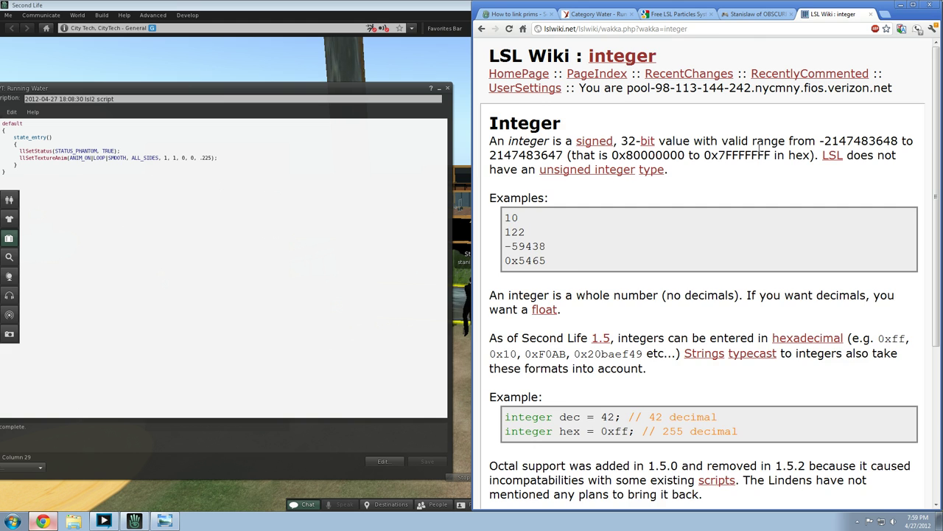
key(alt+Left)
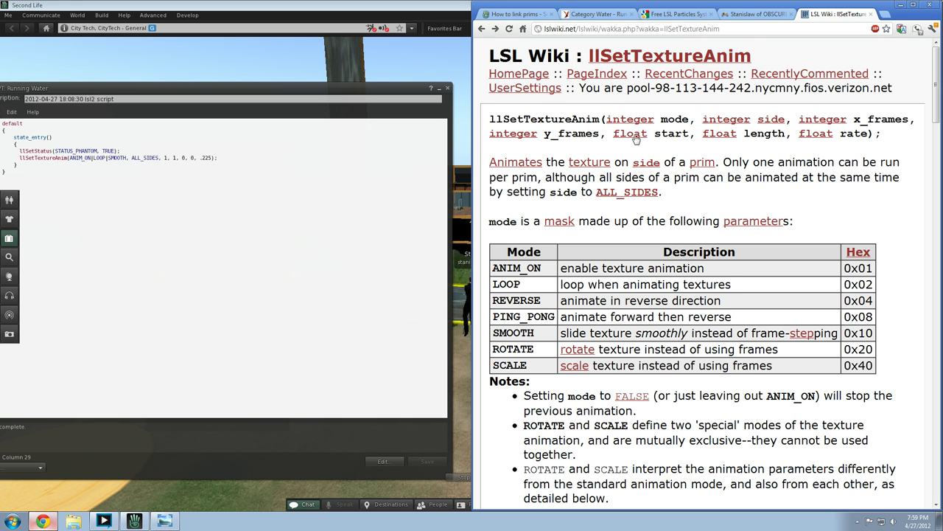
Step: Search the llSetTextureAnim wiki page for "direction" and go through the matches to the notes on smooth scrolling
scroll(669, 137, down, 15)
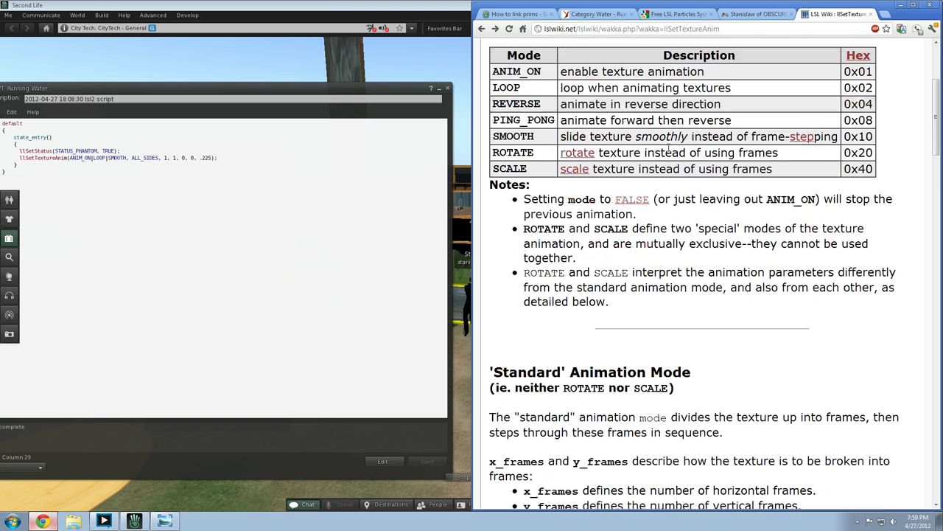
key(ctrl+f)
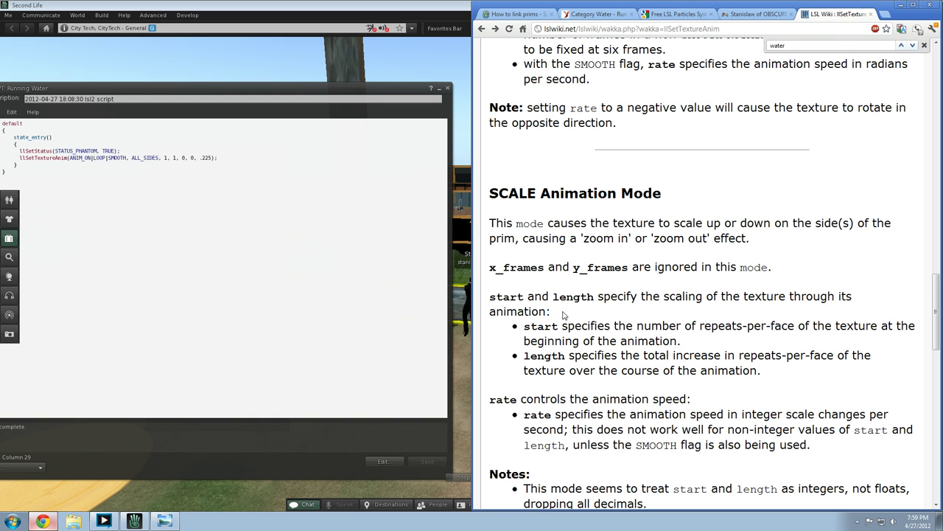
scroll(573, 325, down, 3)
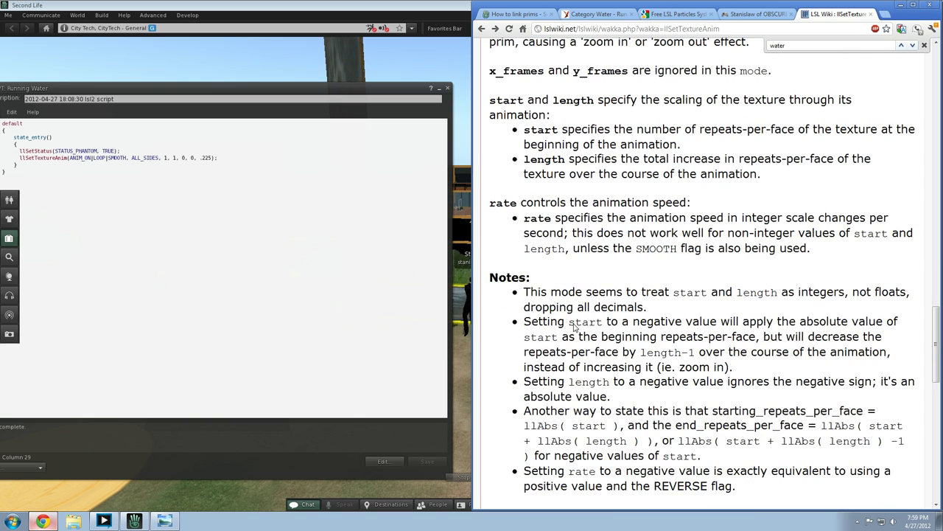
text(direction)
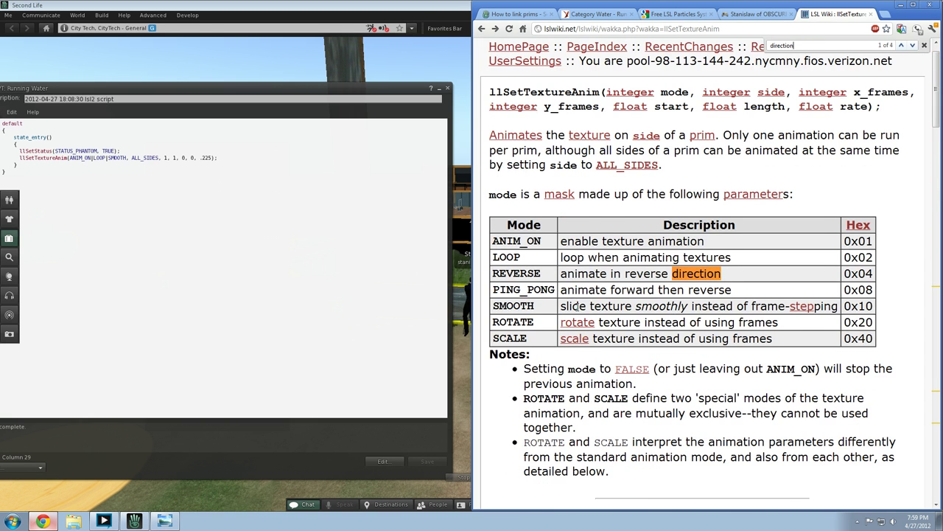
key(Return)
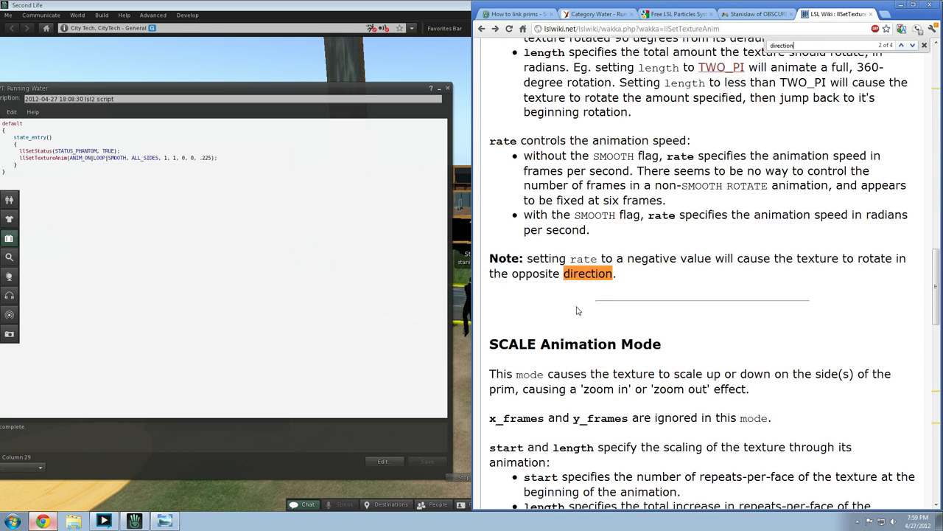
key(Return)
key(Return)
key(Return)
key(Return)
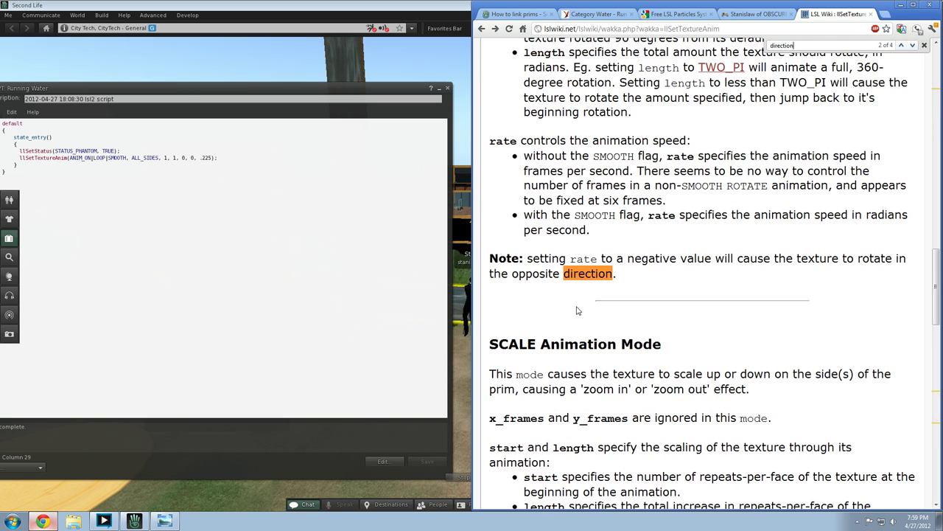
key(Return)
key(Return)
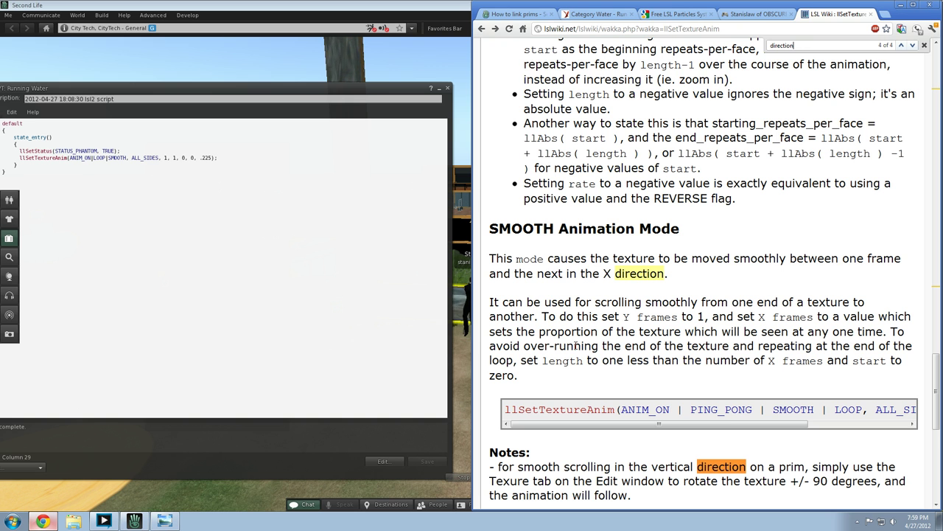
Step: Close the Running Water script and set the horizontal pipe's texture rotation to -180 degrees
click(446, 88)
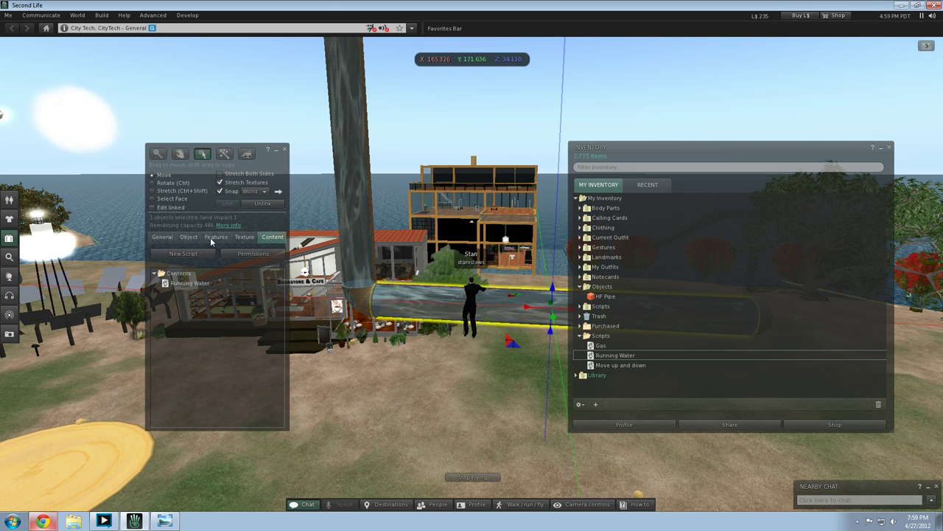
click(244, 236)
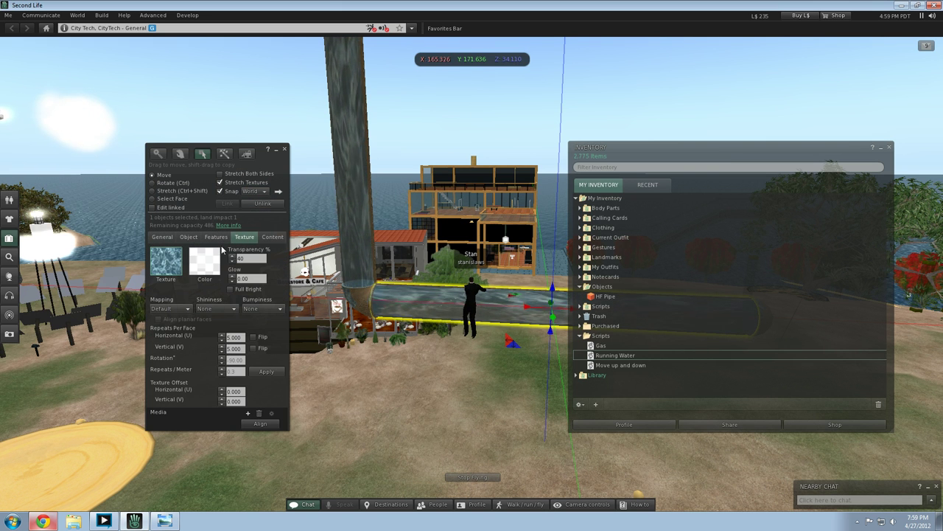
click(223, 364)
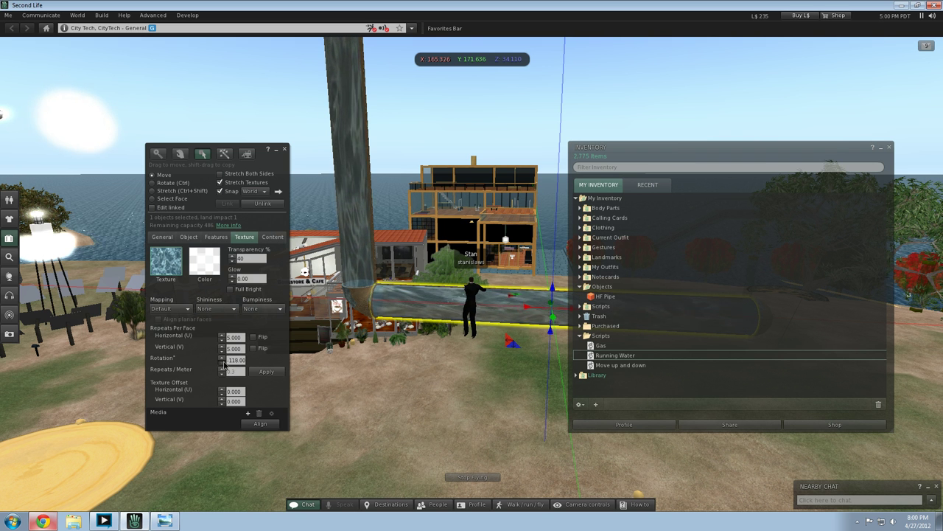
click(230, 360)
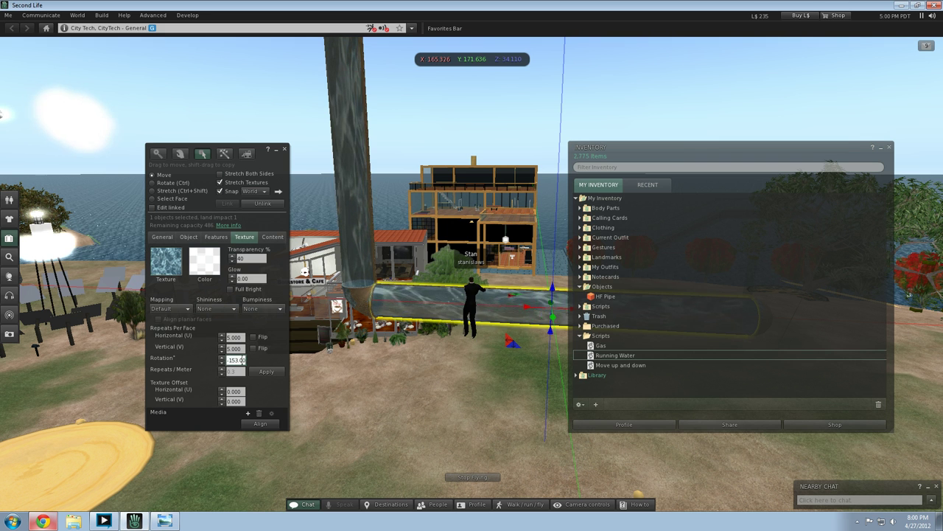
text(180)
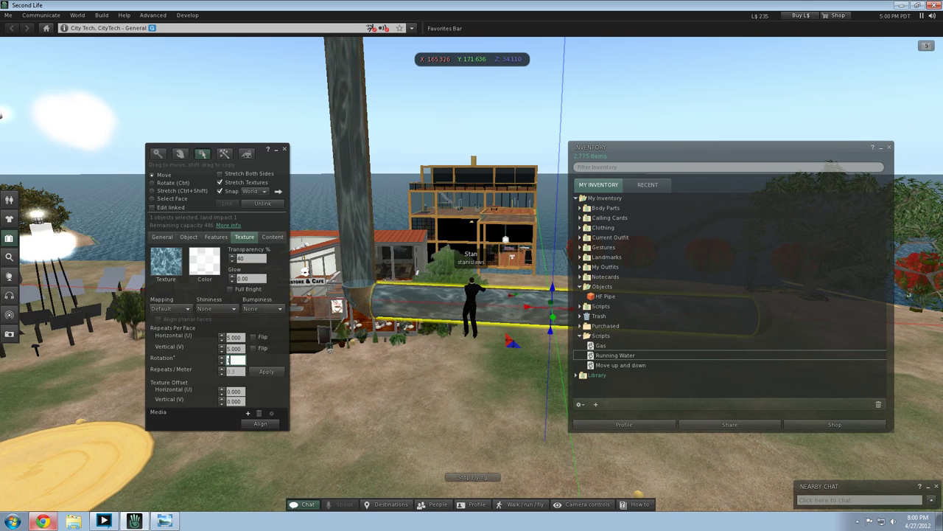
key(BackSpace)
key(BackSpace)
key(BackSpace)
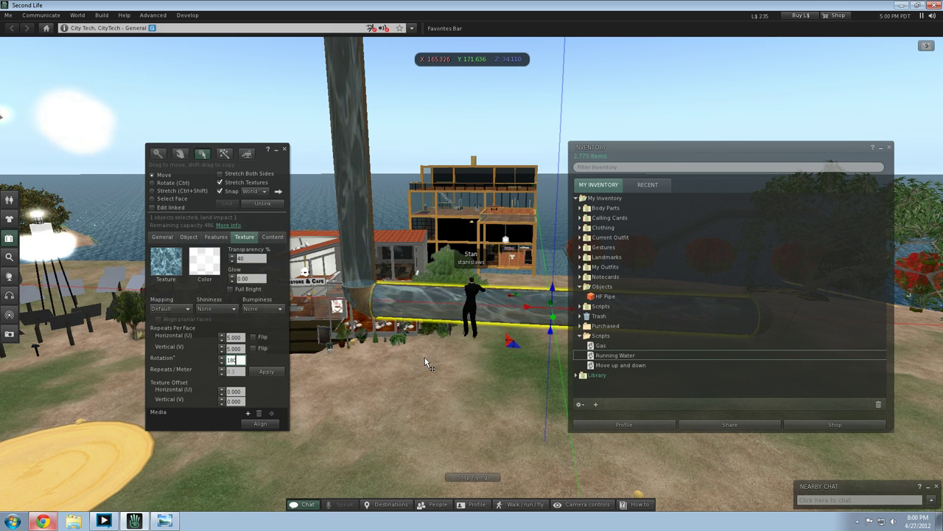
text(-180)
key(Return)
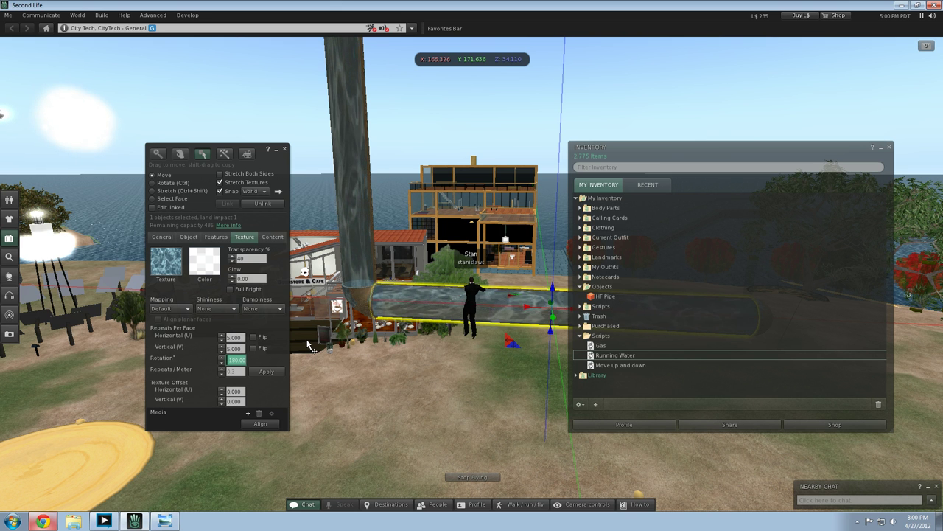
Step: Try texture rotations of 180 and 90 degrees on the horizontal pipe
text(180)
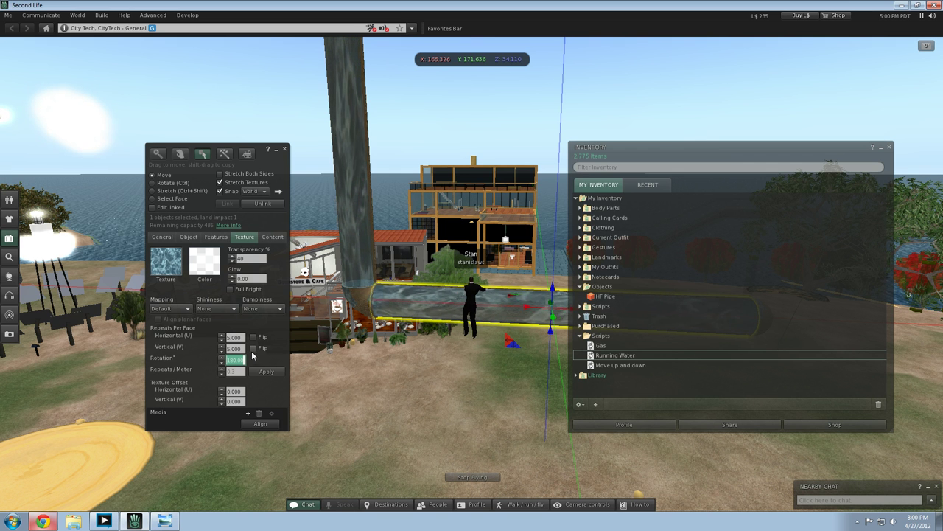
text(90)
key(Return)
text(1180)
key(Return)
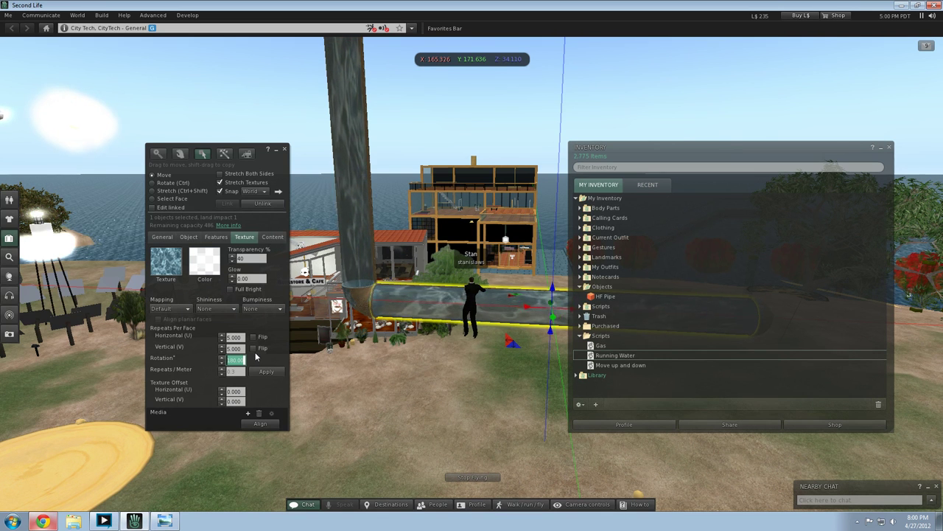
Step: Set the horizontal pipe's texture rotation to 360 degrees and deselect the pipe
text(360)
key(Return)
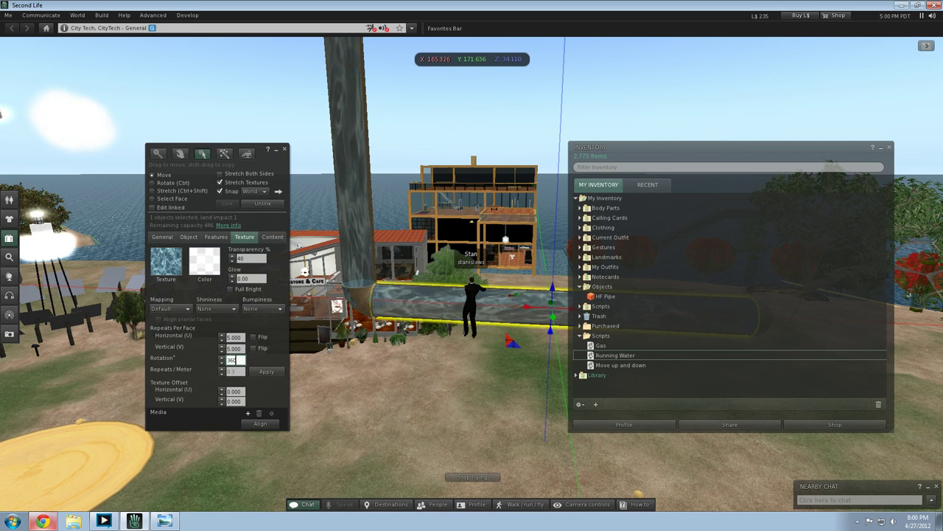
click(389, 399)
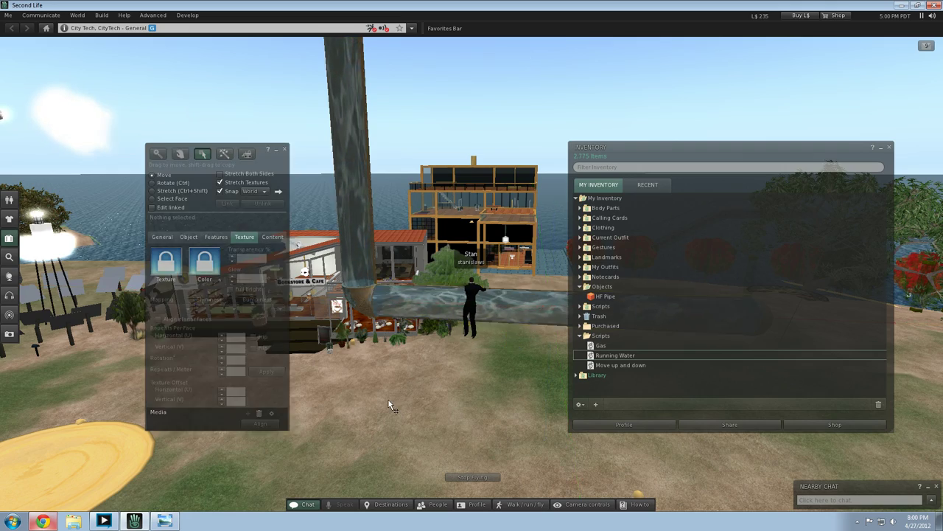
Step: Try texture rotations of 90 and 180 degrees on the vertical pipe
key(Right)
key(Left)
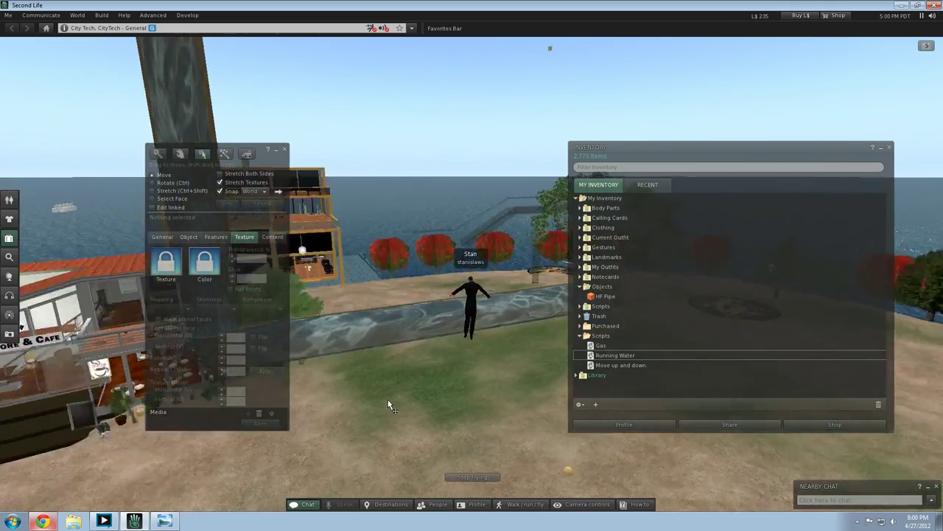
key(Up)
key(Left)
click(355, 252)
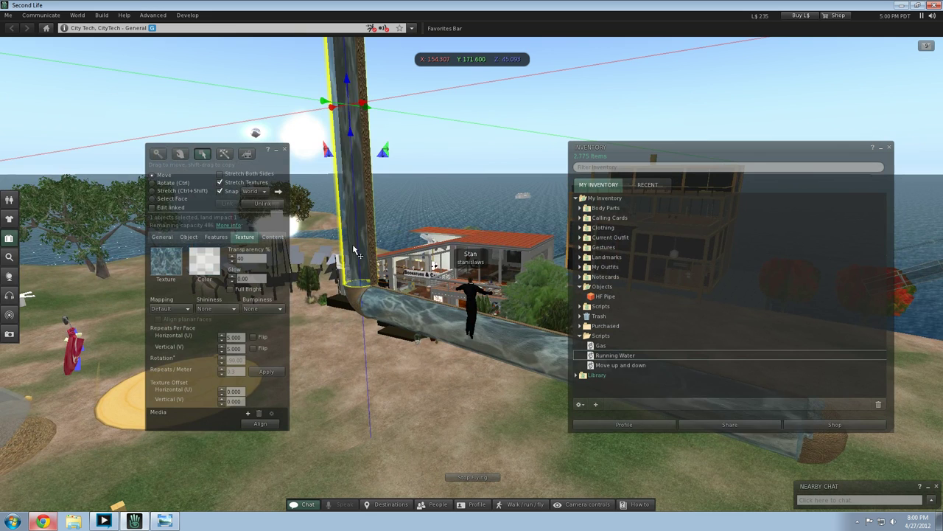
click(244, 360)
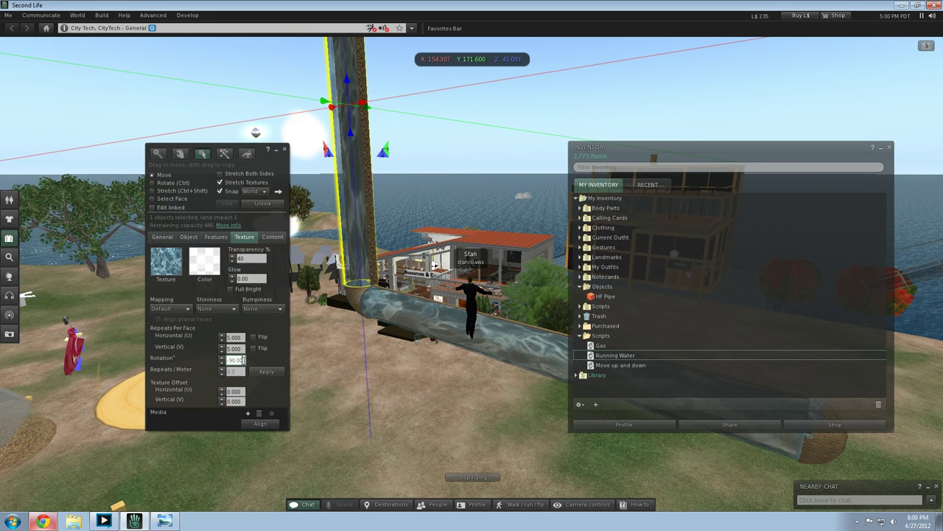
drag(243, 359, 113, 343)
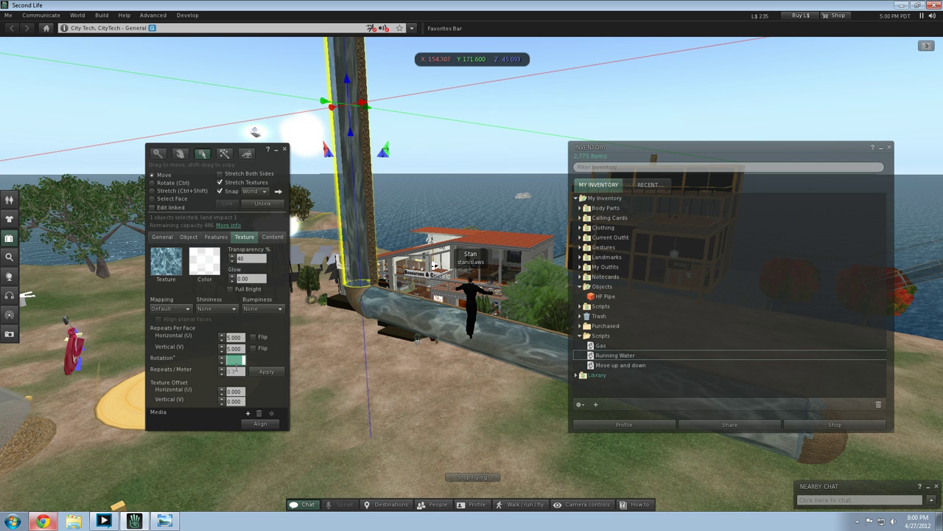
text(90)
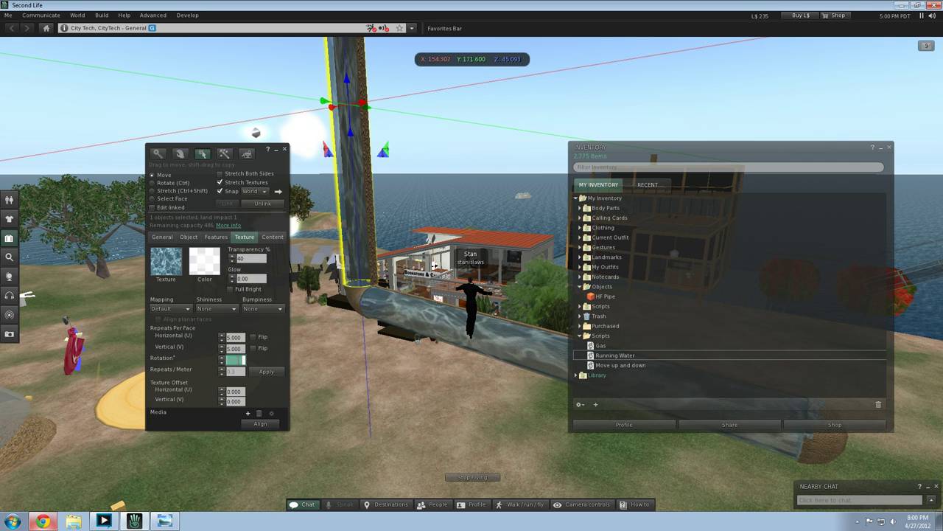
key(Return)
text(18)
key(Return)
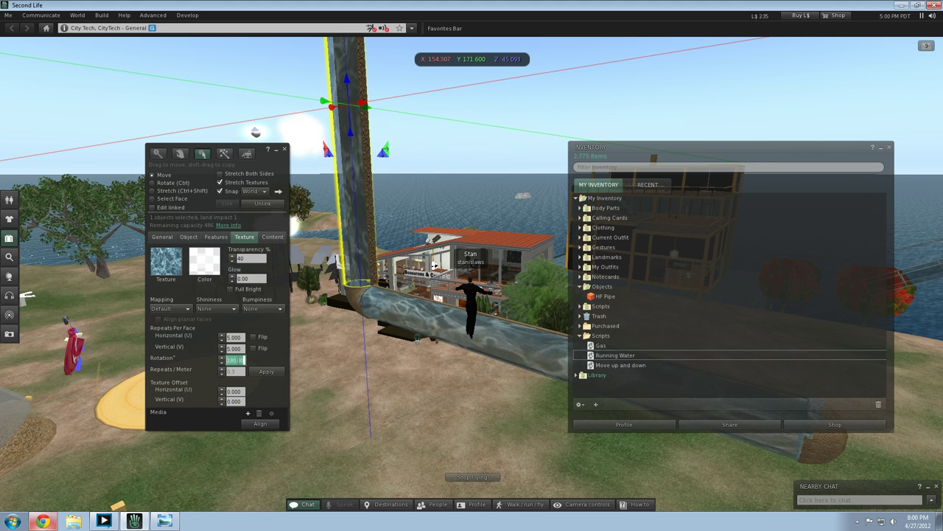
Step: Set the vertical pipe's texture rotation to 360 degrees and deselect the pipe
text(360)
key(Return)
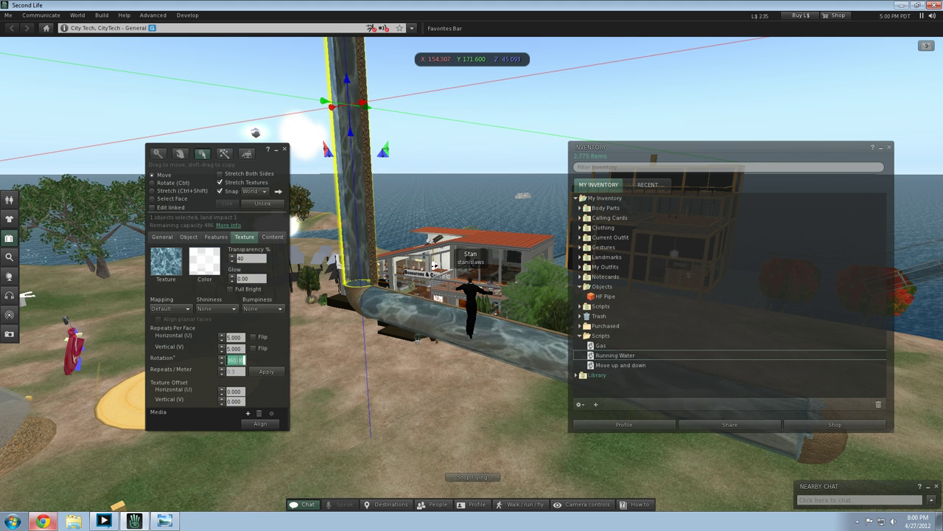
click(197, 448)
Step: Fly around the vertical and horizontal pipes to examine the direction in which the water texture flows
key(Right)
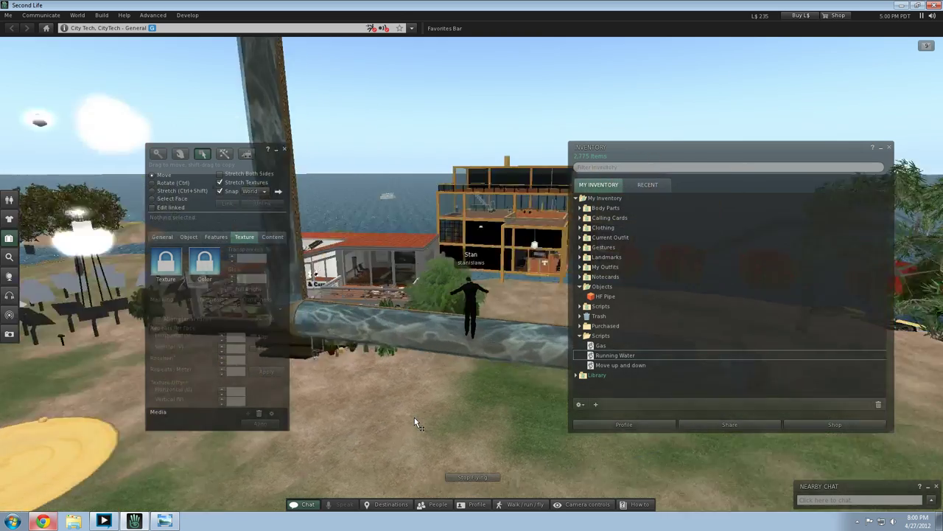
key(Down)
key(Right)
key(Up)
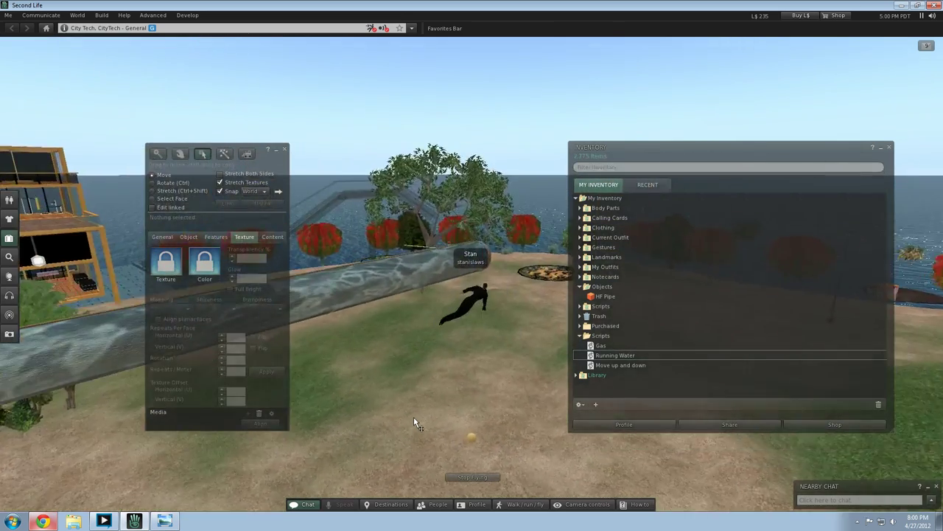
key(Left)
key(Left)
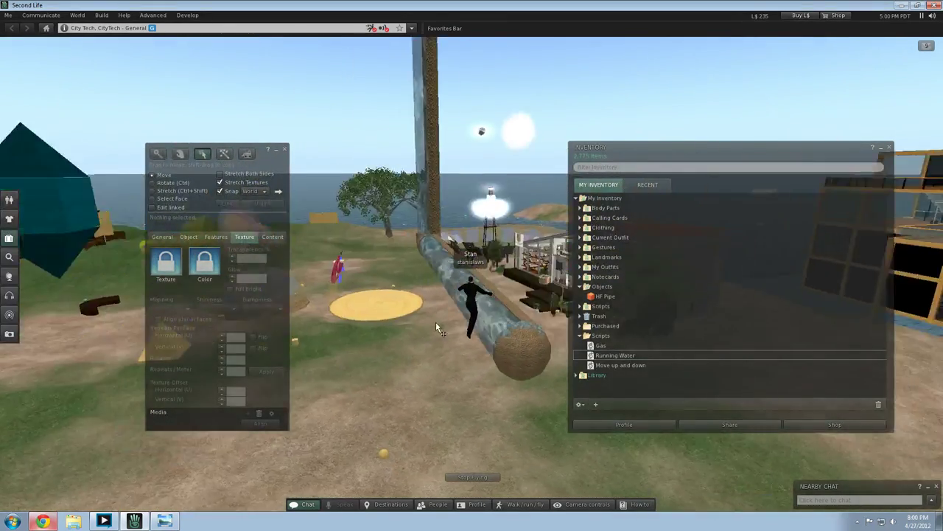
key(Right)
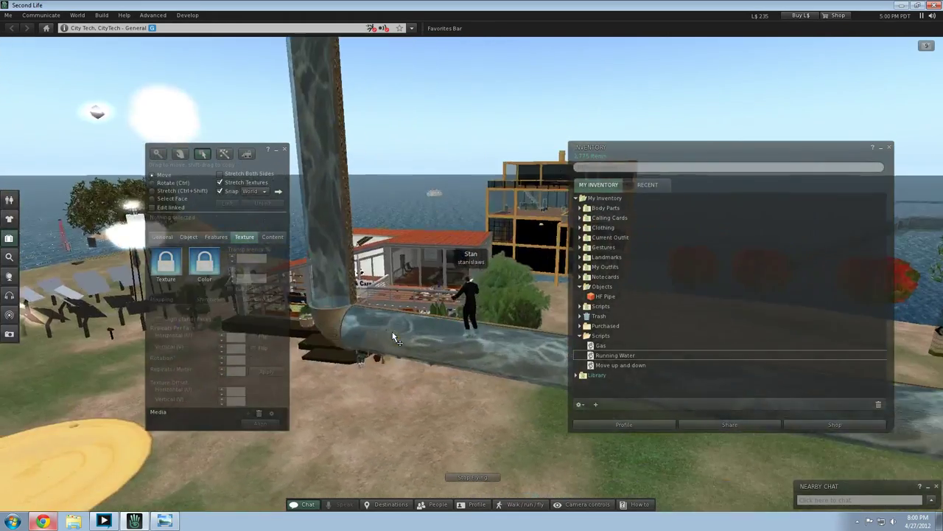
key(Page_Up)
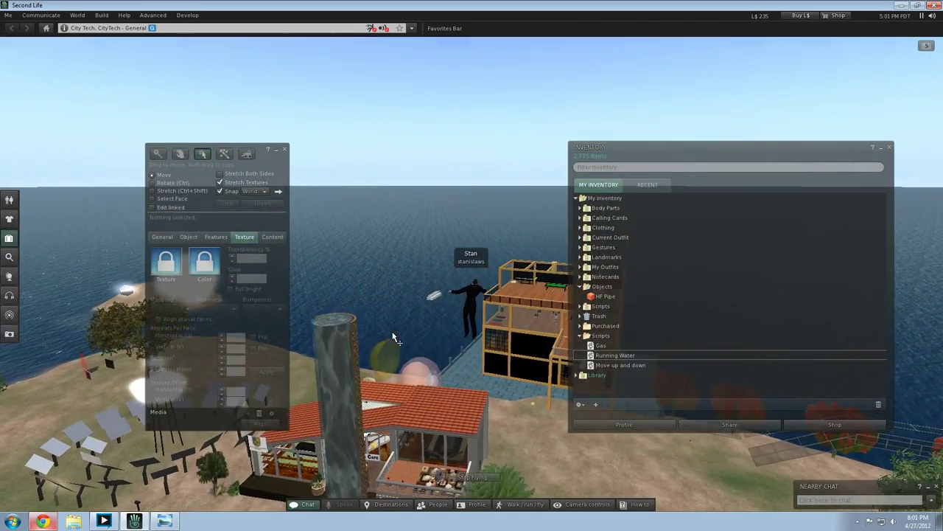
key(Page_Down)
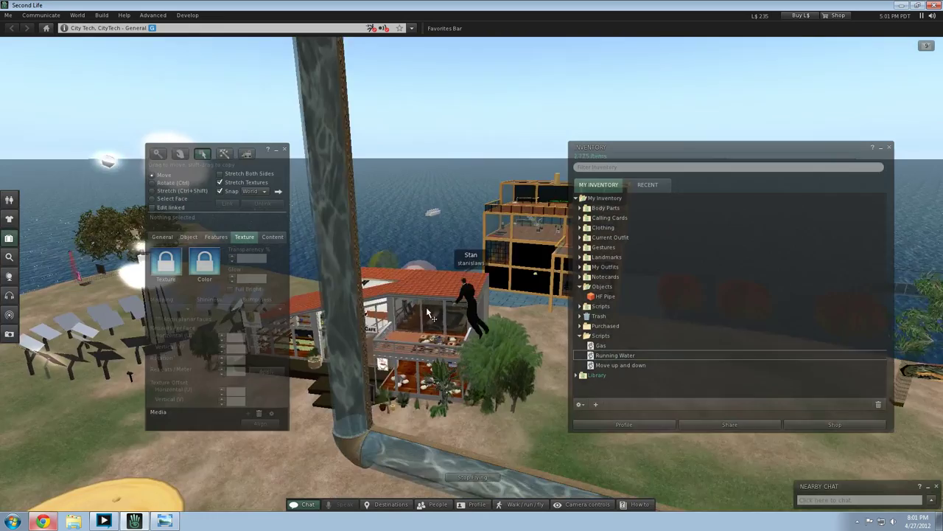
key(Down)
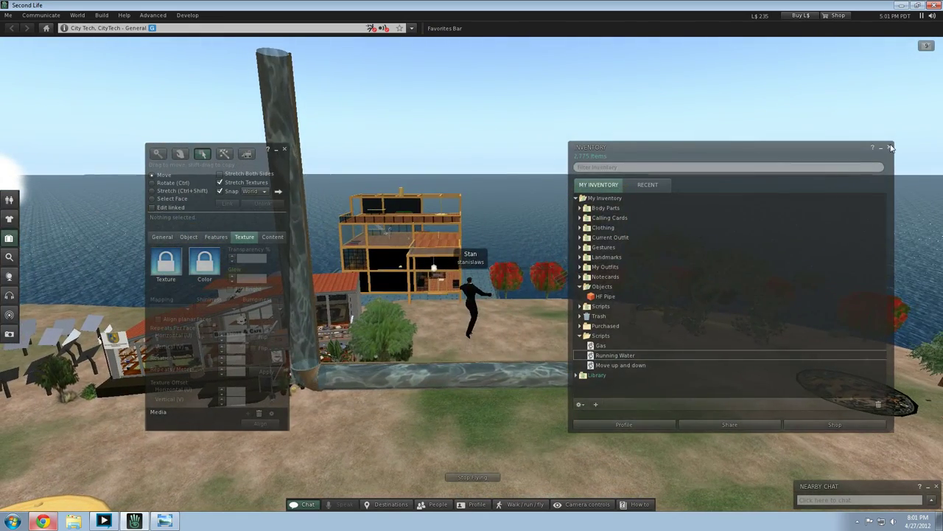
Step: Close the inventory and build windows and inspect the whole pipe assembly from several sides
click(889, 147)
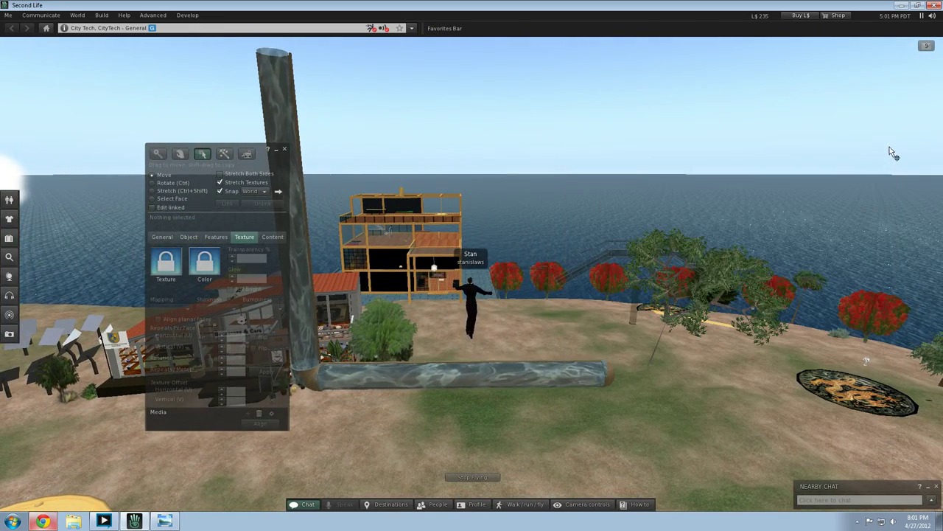
click(285, 153)
key(Left)
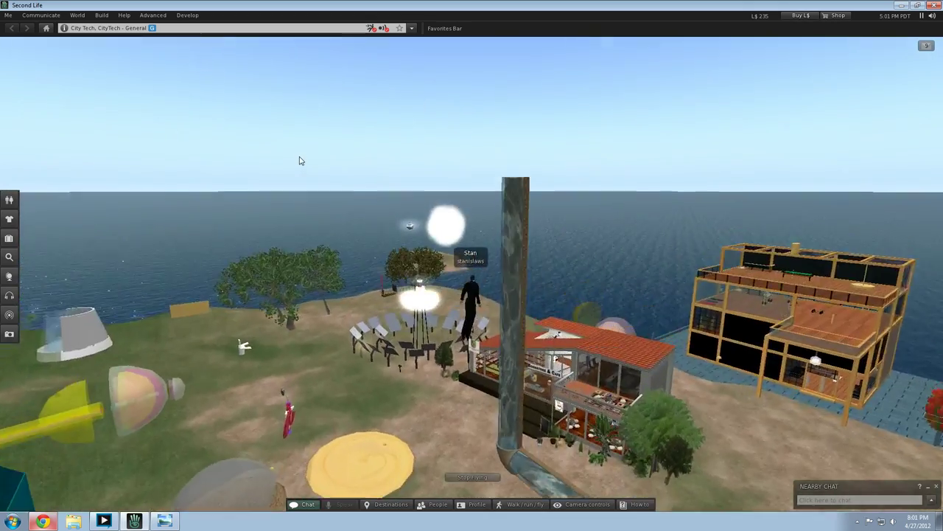
key(Right)
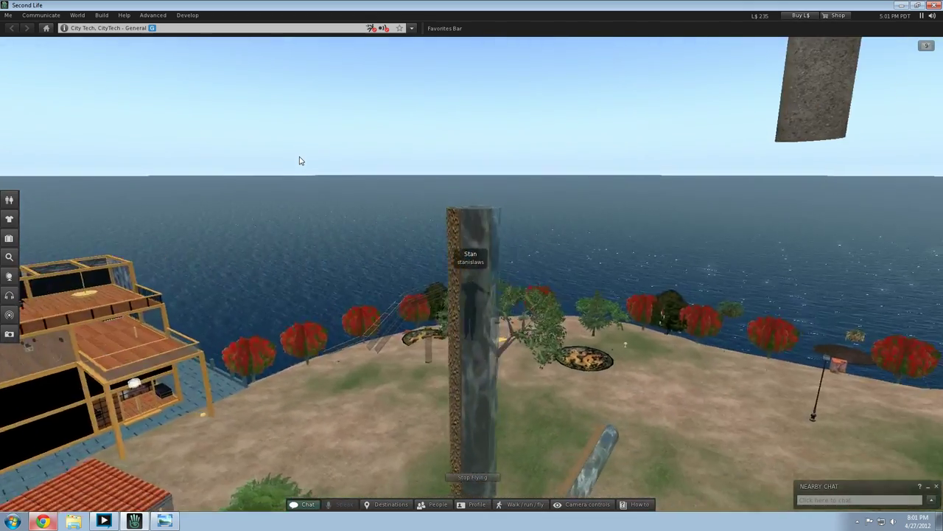
key(Right)
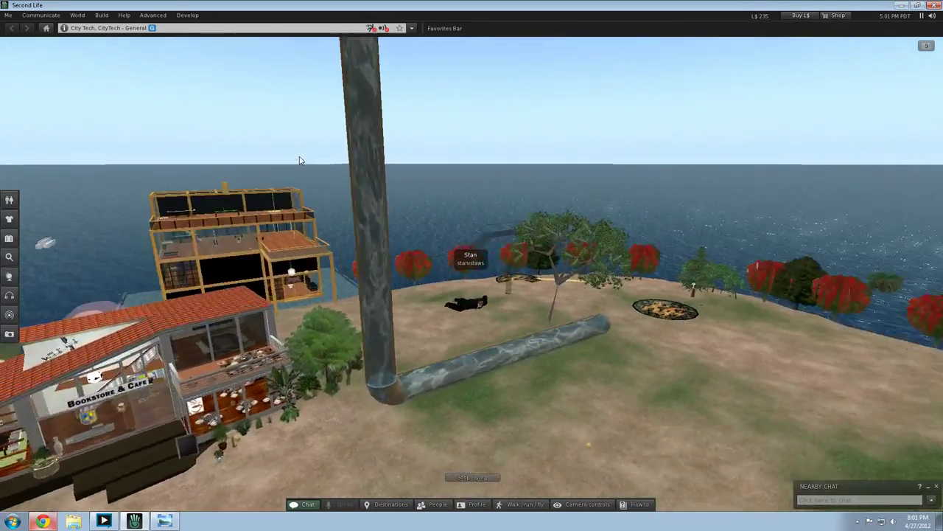
key(Left)
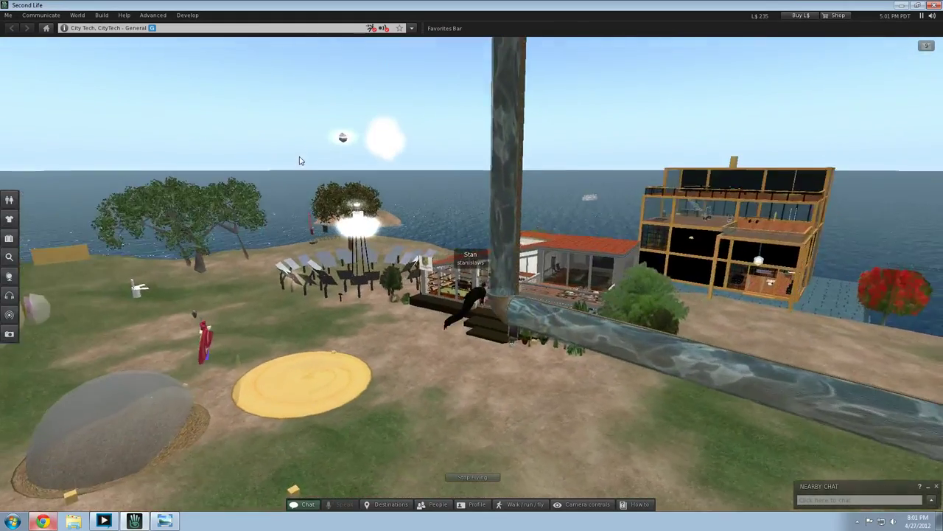
key(Up)
key(Down)
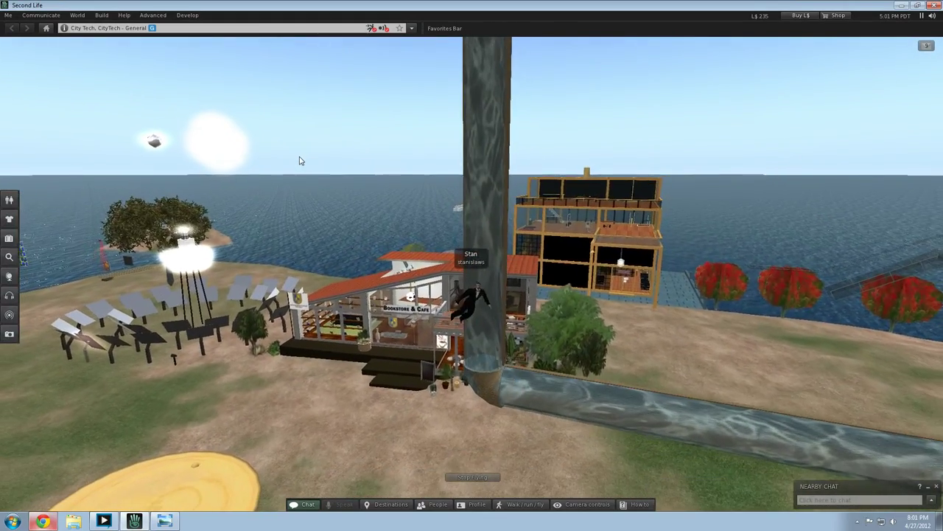
key(Down)
key(Right)
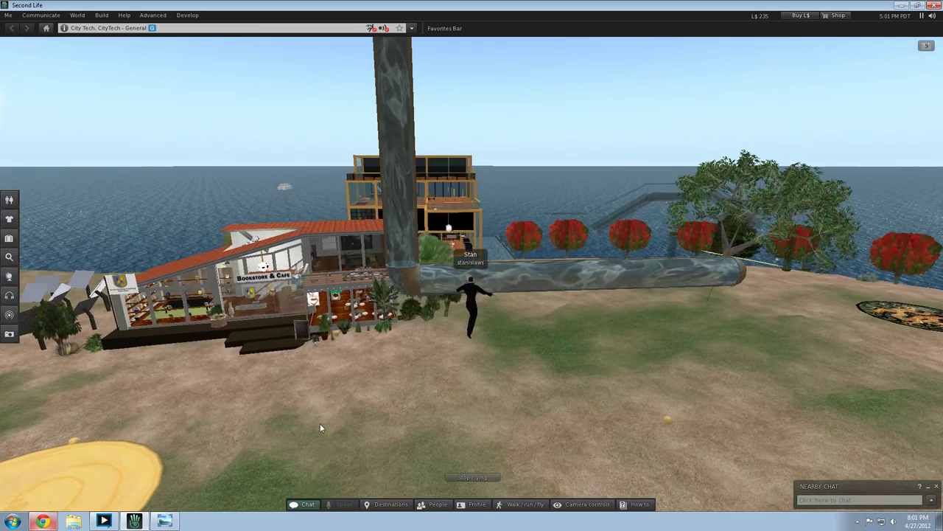
Step: Check the hydrafrack diagram in Windows Photo Viewer, then return to Second Life and compare it with the pipes from above and below
click(172, 521)
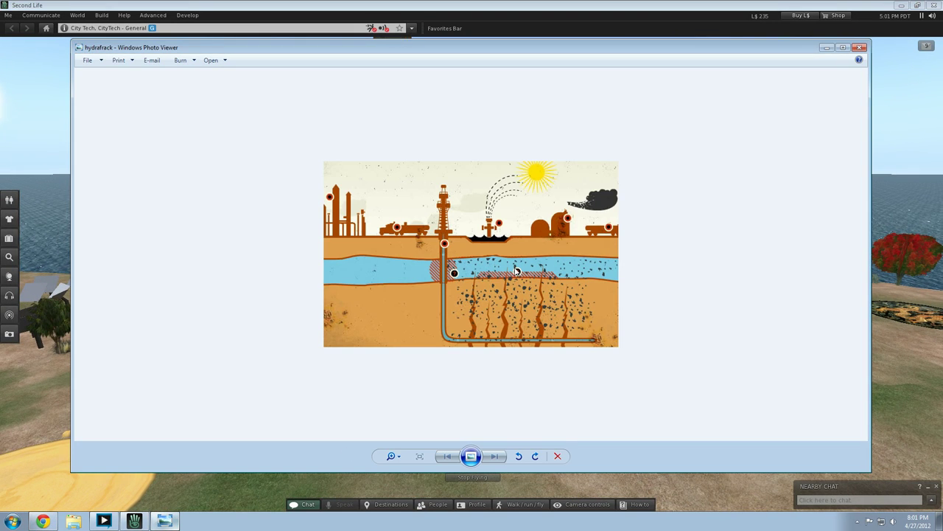
click(56, 174)
key(Page_Up)
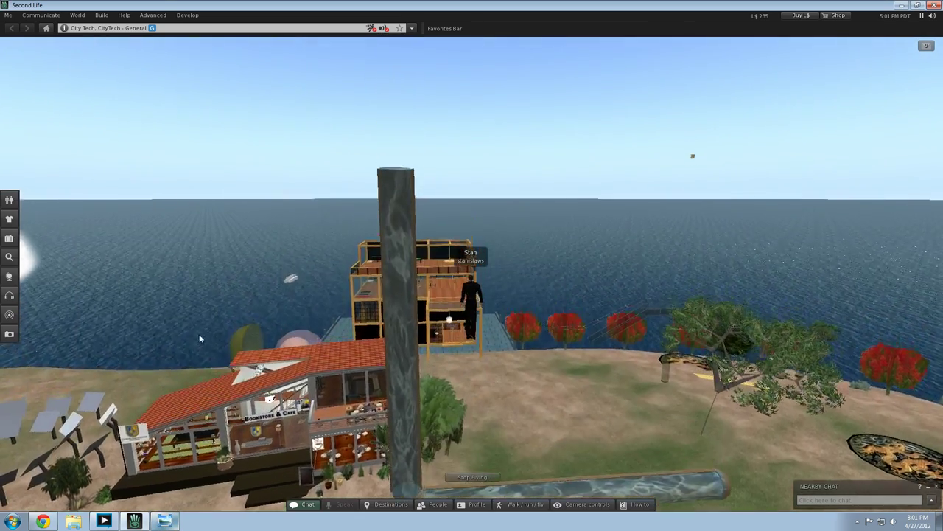
key(Left)
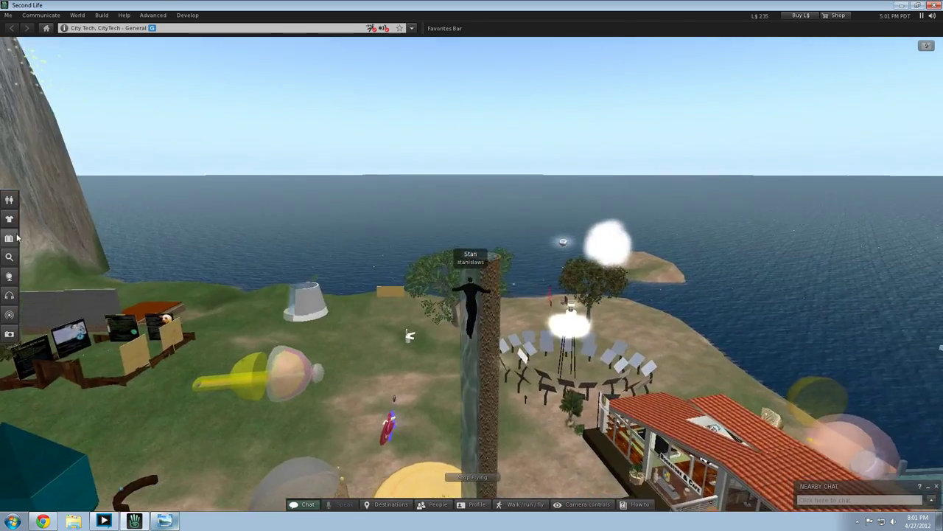
key(Right)
key(Page_Down)
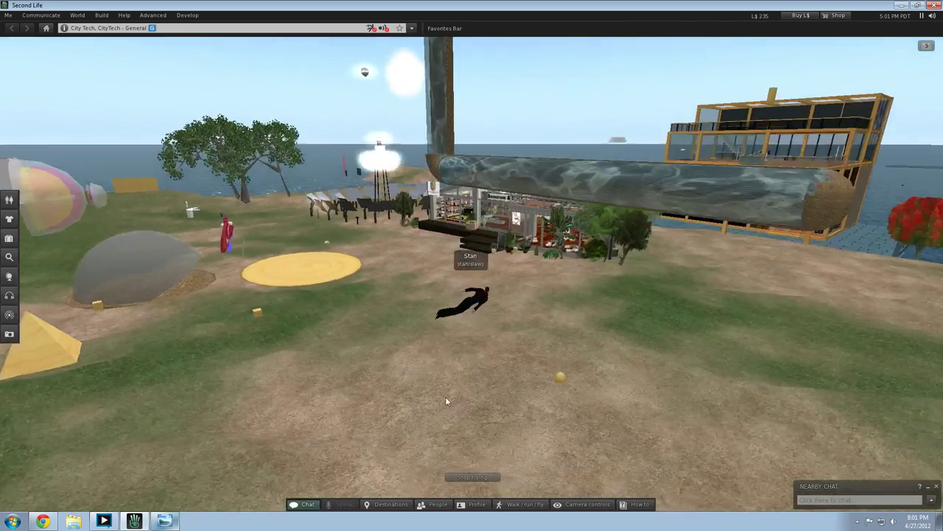
Step: Build a box on the ground near the avatar and raise it to a height of about 59.3 m, near the vertical pipe's top
right_click(415, 361)
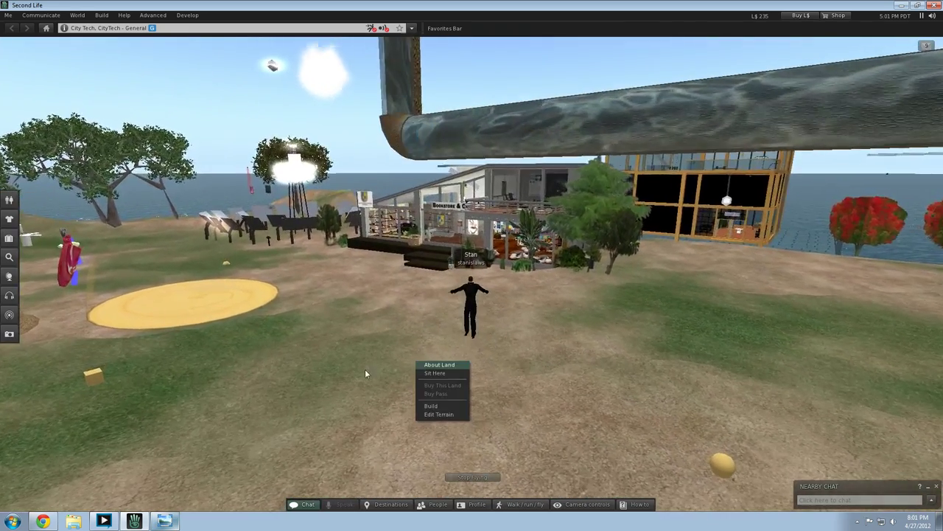
click(432, 405)
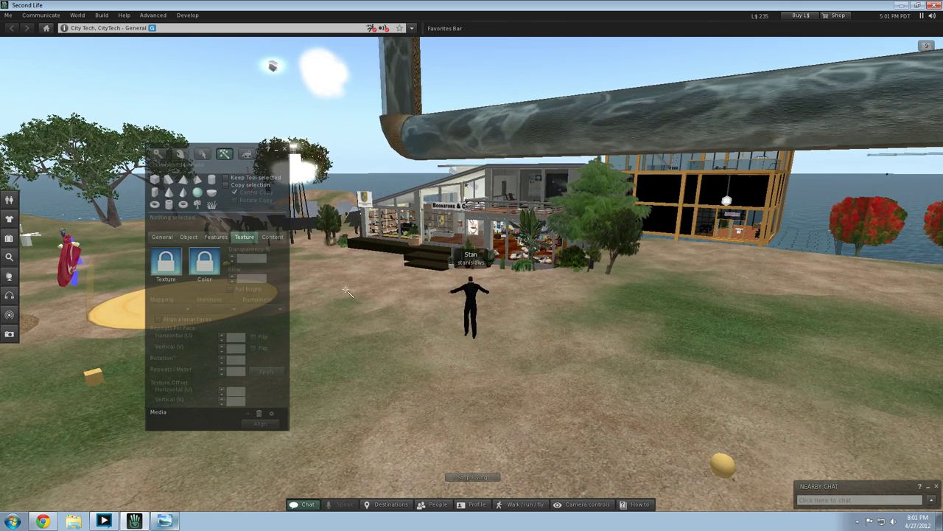
click(155, 179)
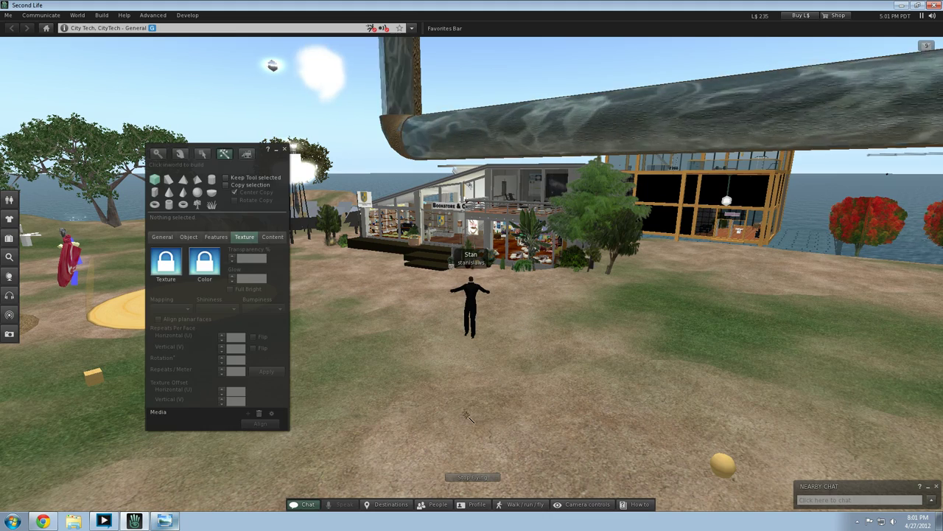
click(468, 418)
mouse_move(466, 380)
mouse_down()
mouse_move(461, 111)
mouse_move(461, 272)
mouse_move(446, 391)
mouse_move(449, 382)
mouse_up()
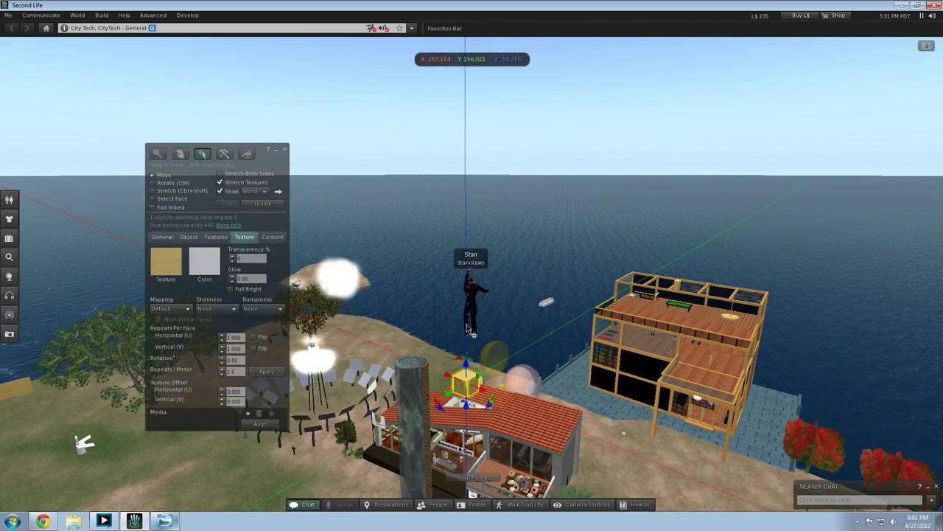
Step: Reselect the raised box and set its X and Y sizes to 10 m each
click(507, 379)
key(Left)
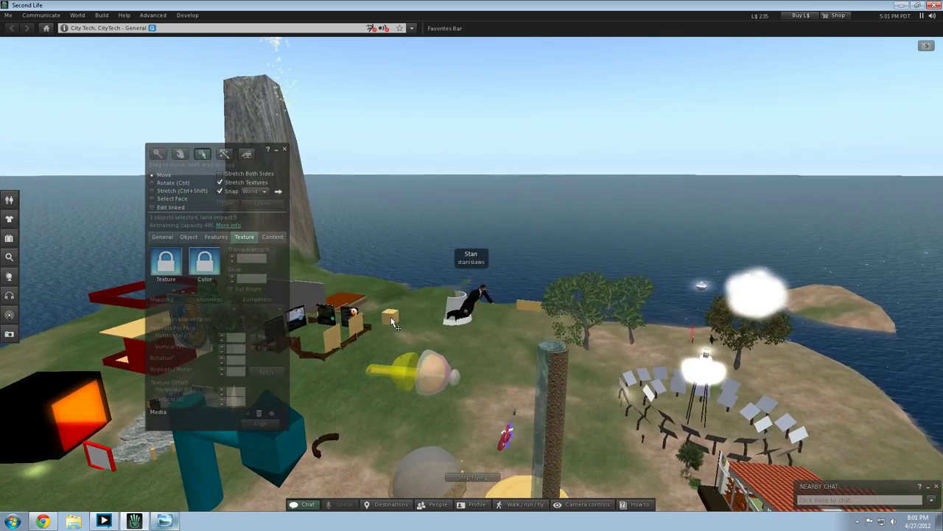
click(391, 325)
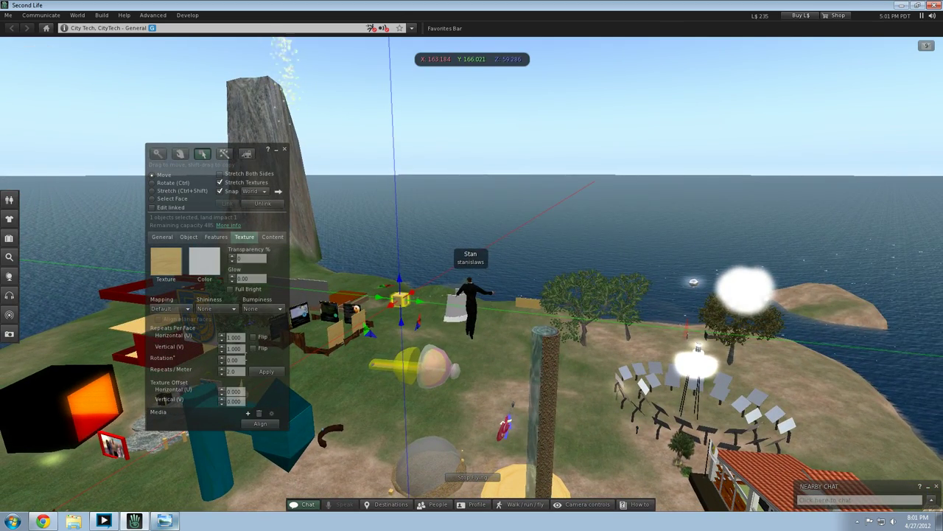
click(163, 236)
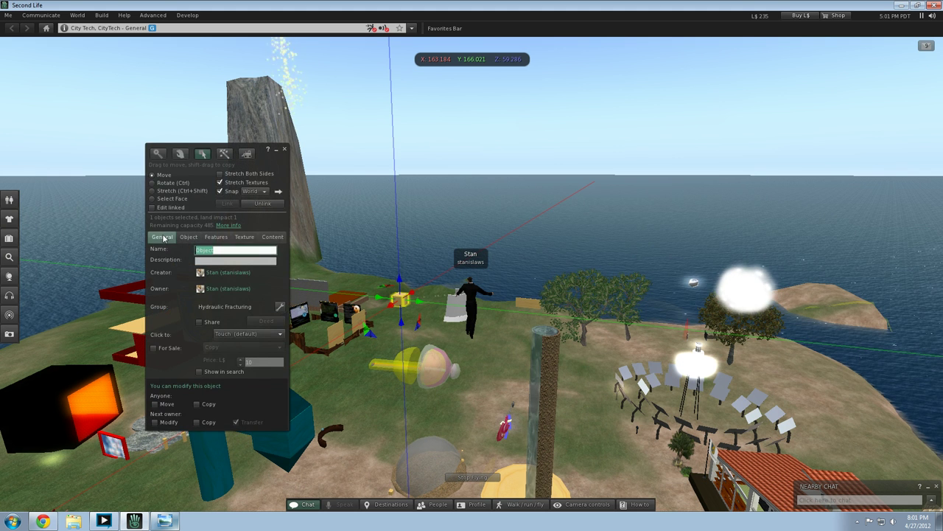
click(178, 237)
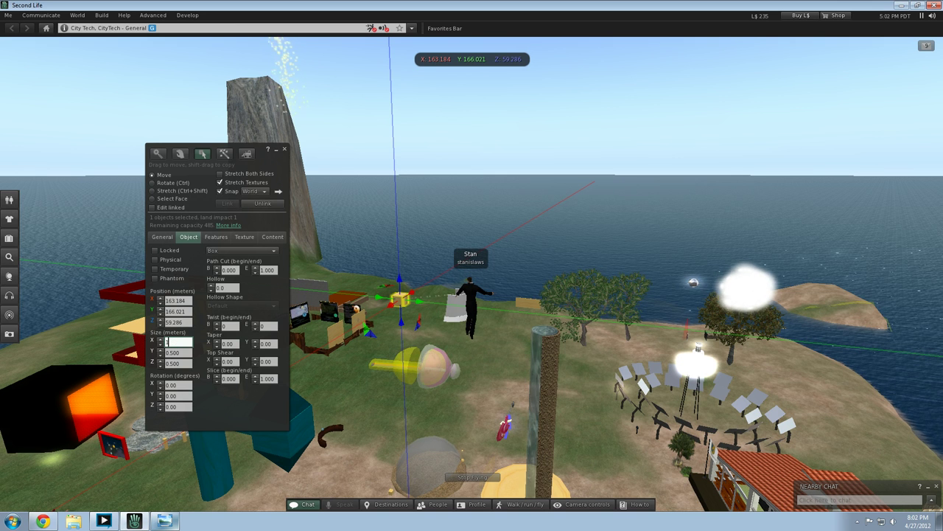
text(10)
key(Return)
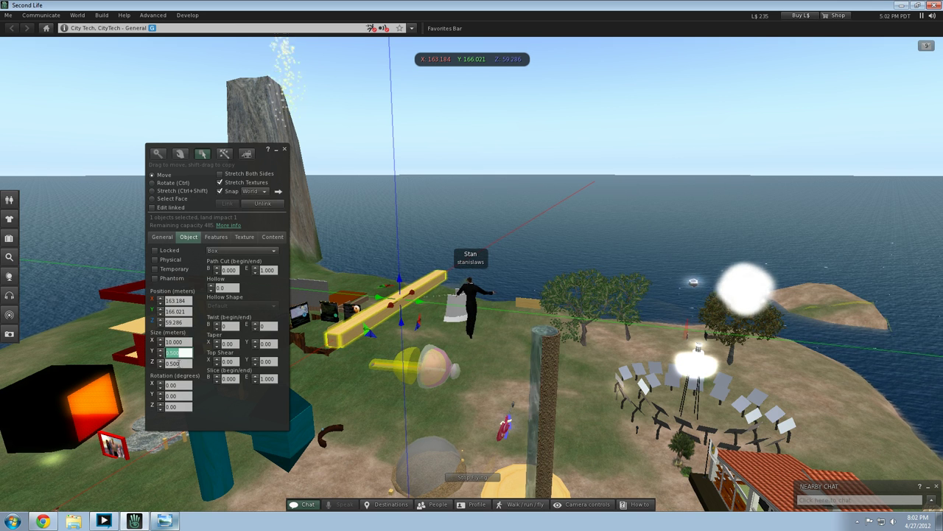
text(10)
key(Return)
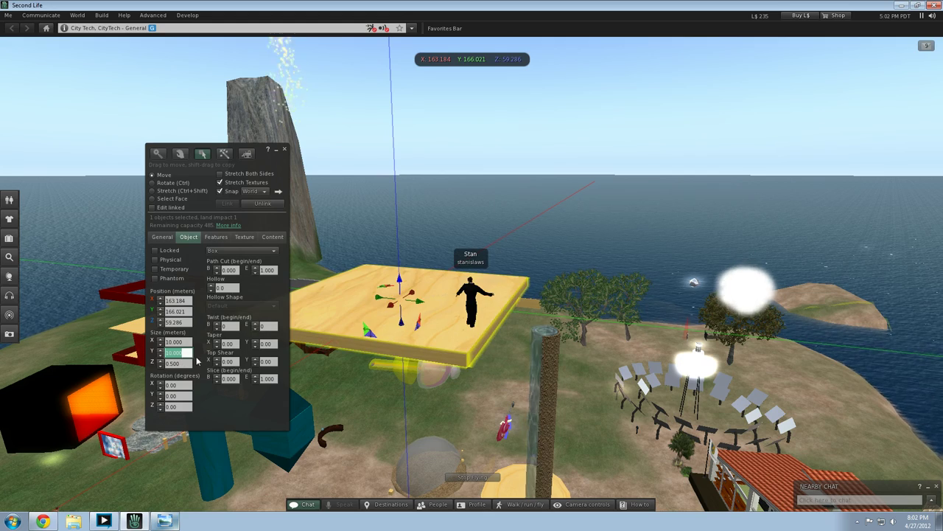
Step: Examine the raised platform from several sides relative to the vertical pipe and select it again
click(409, 418)
key(Left)
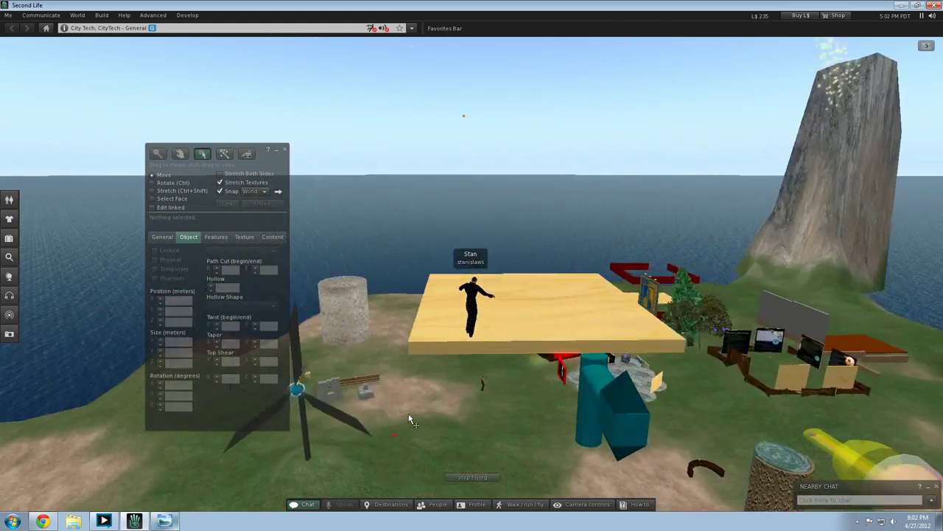
key(Right)
key(Right)
key(Down)
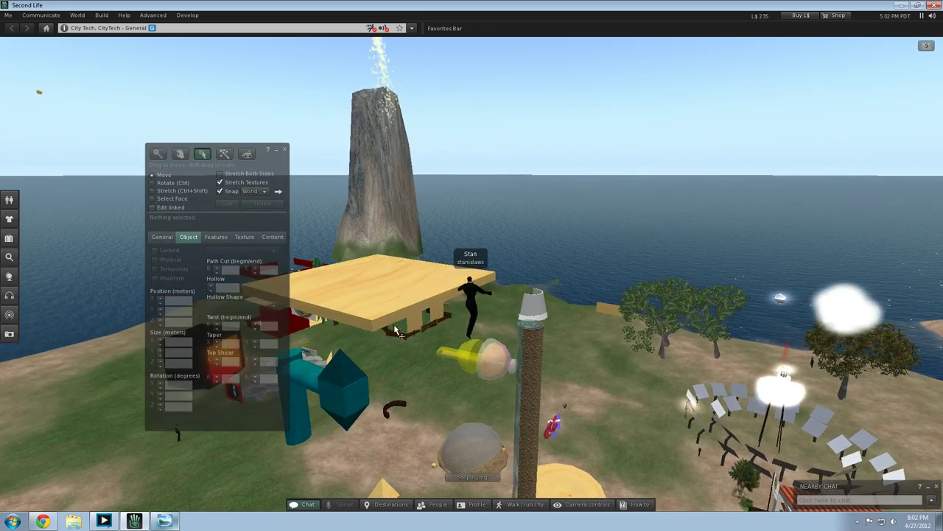
click(389, 308)
key(Right)
key(Left)
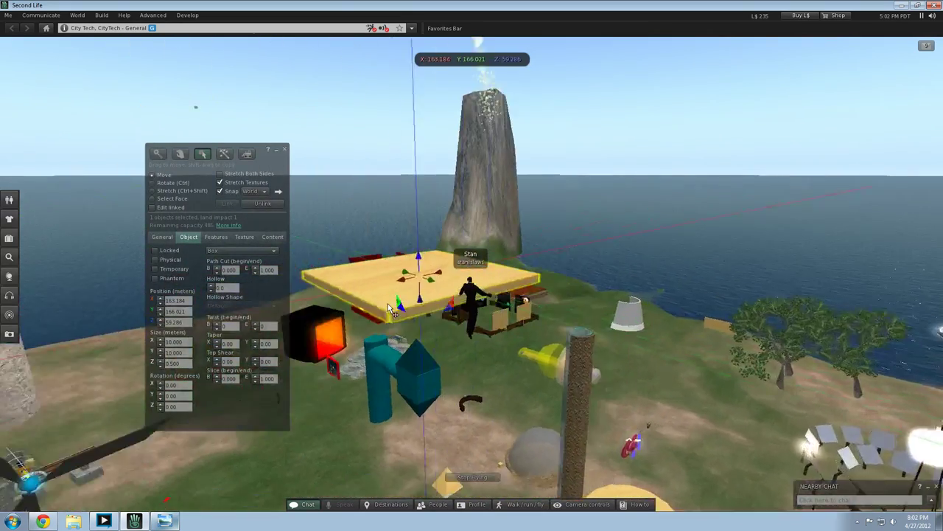
key(Right)
key(Up)
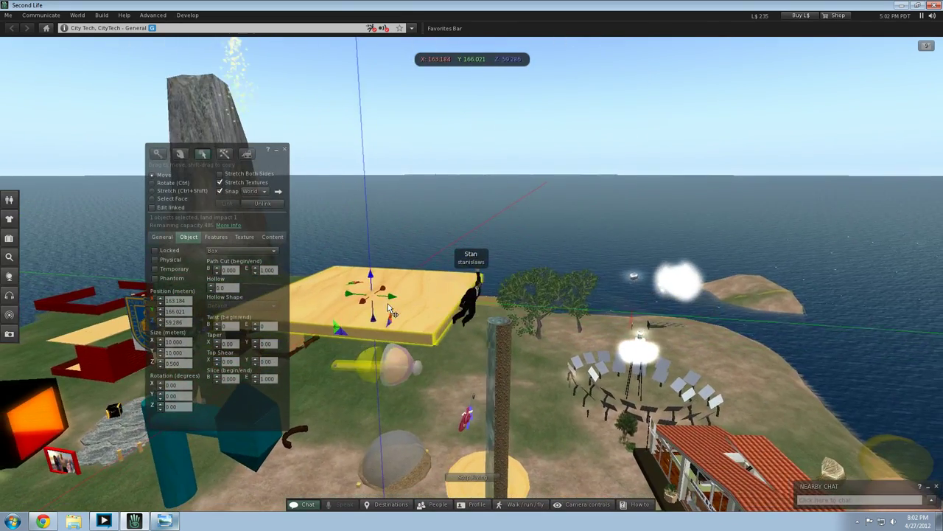
Step: Enlarge the selected platform to 20 m in both X and Y
click(184, 343)
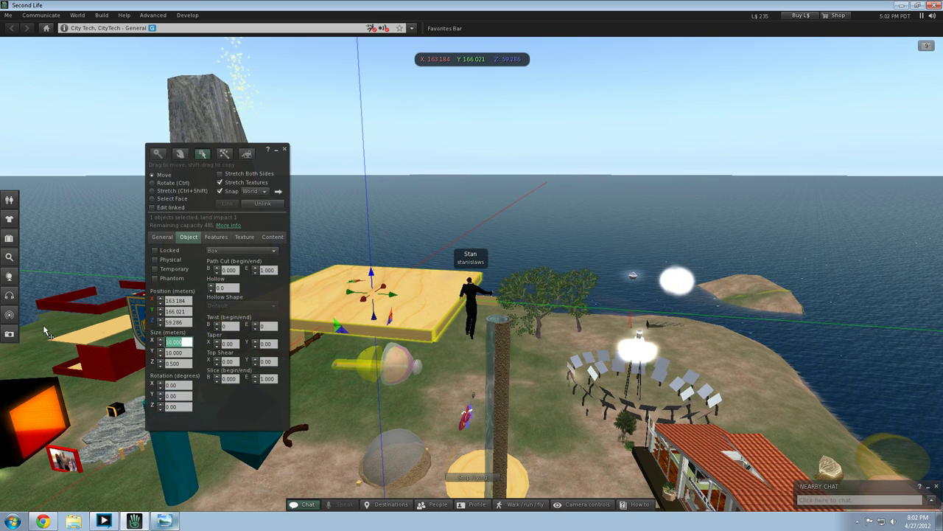
text(20)
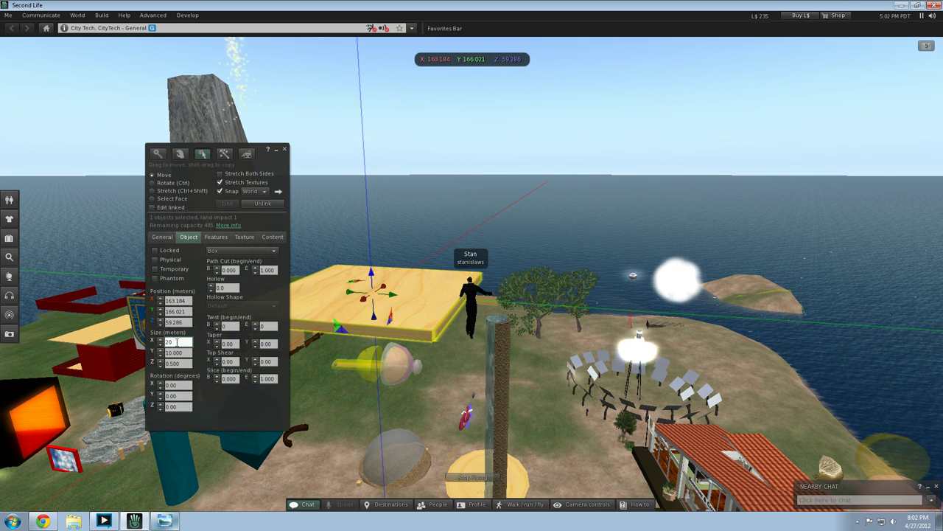
key(Tab)
text(20)
key(Return)
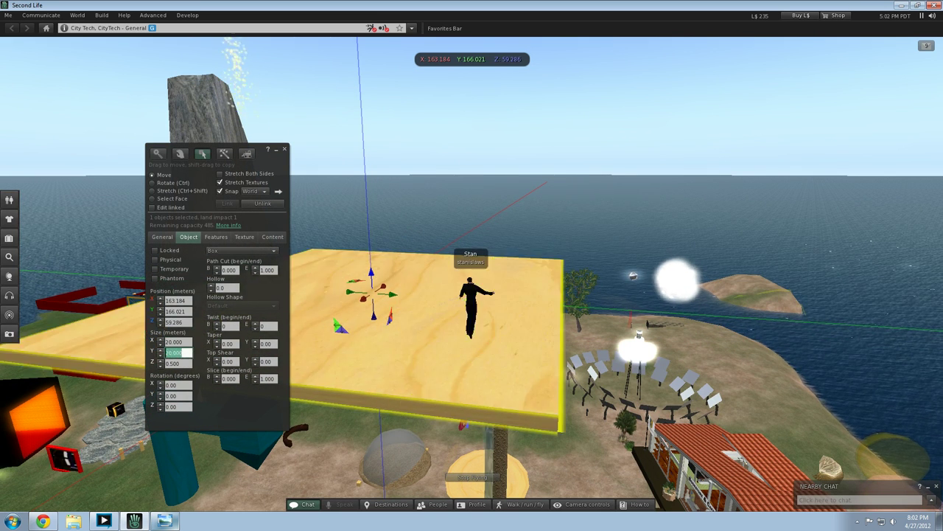
Step: Cut a round hole through the platform's centre using a hollow of 10 and the Circle hollow shape
click(800, 344)
key(Left)
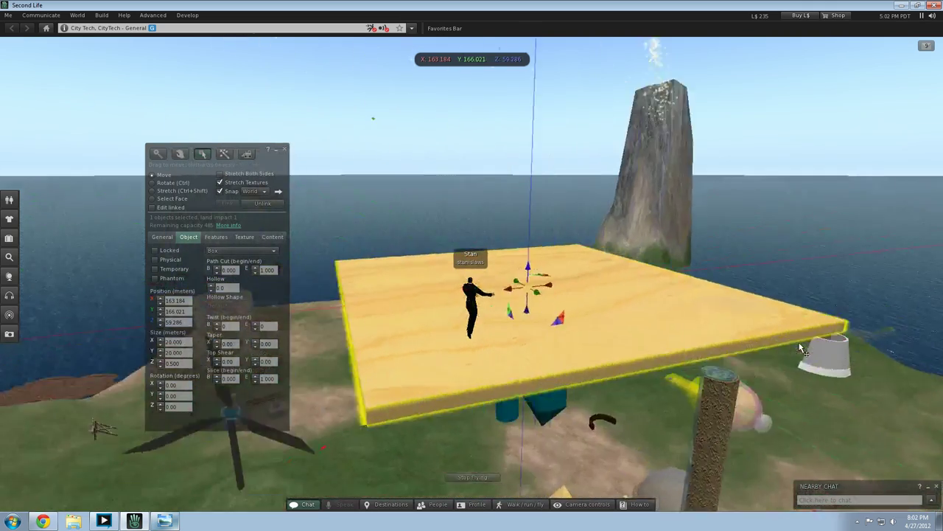
alt+drag(803, 351, 416, 341)
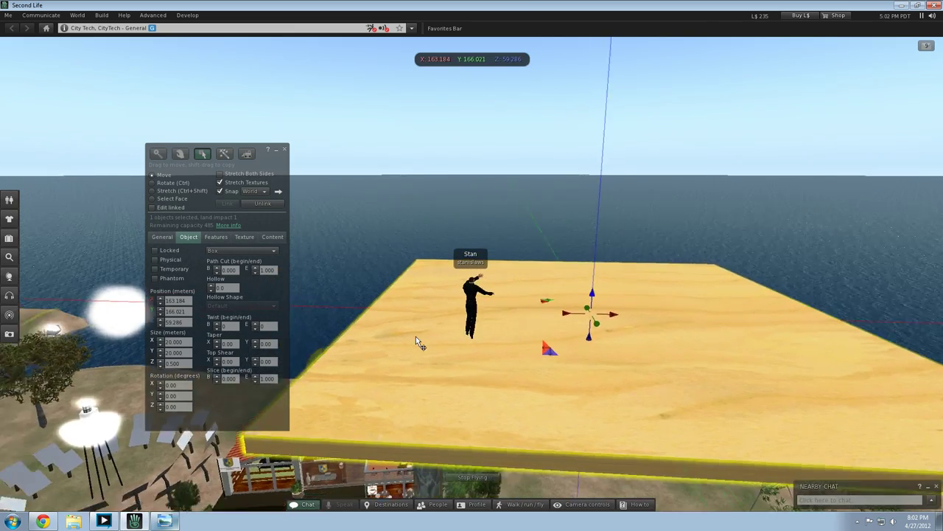
key(Left)
key(Down)
key(Right)
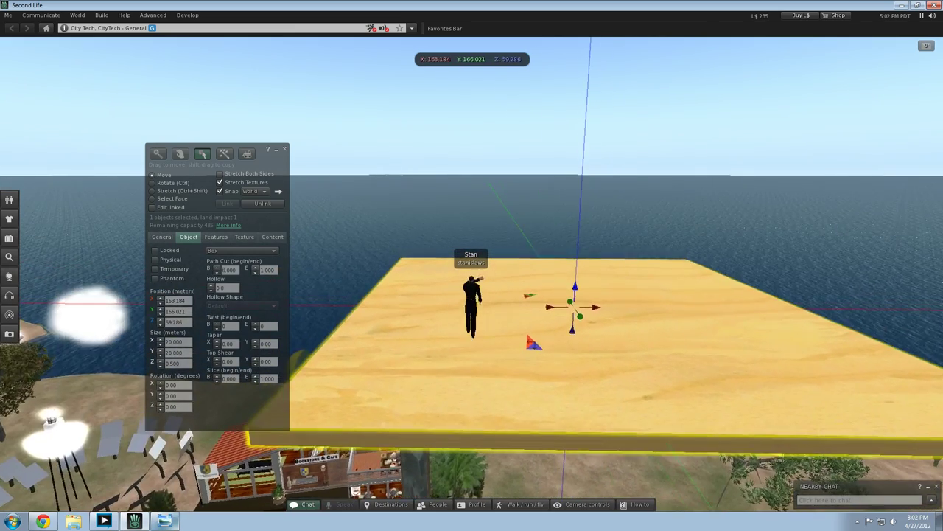
click(211, 286)
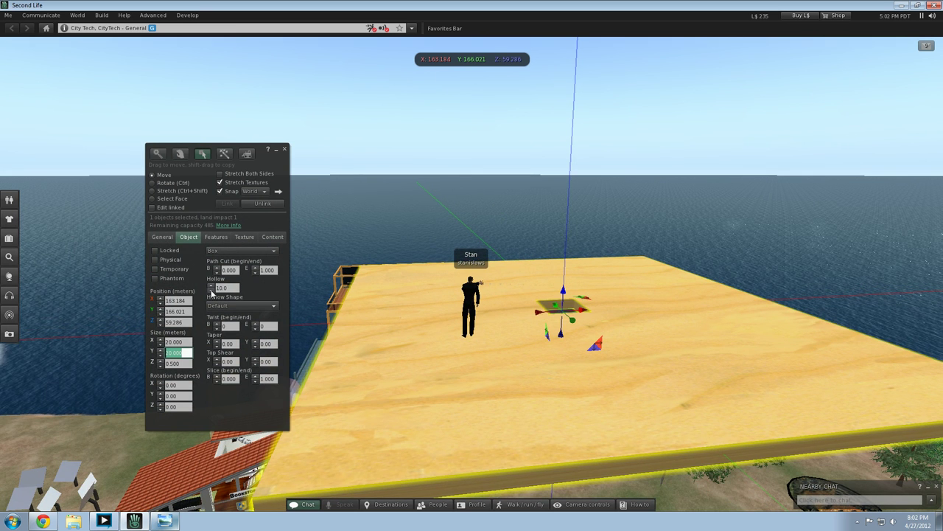
click(227, 306)
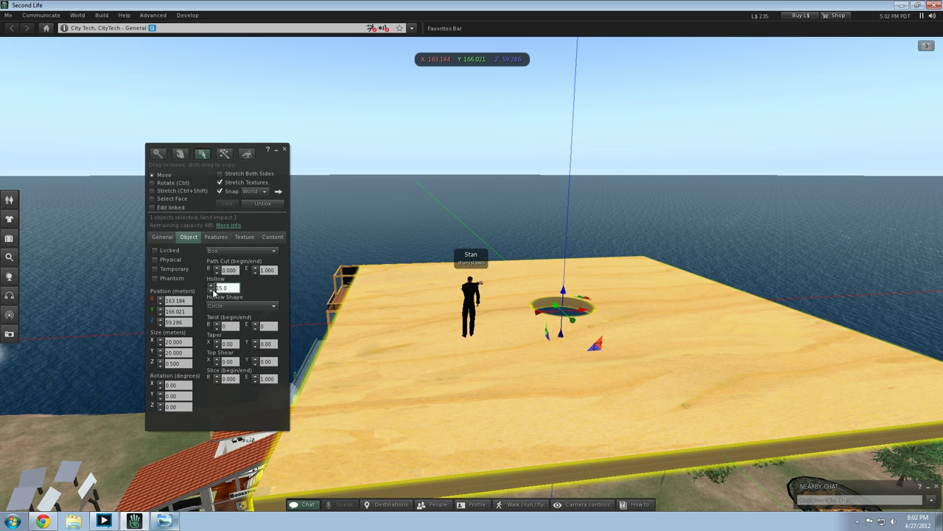
Step: Reselect the platform and move it horizontally toward the vertical pipe, to about X 152.0, Y 172.6
click(465, 253)
key(Left)
key(Down)
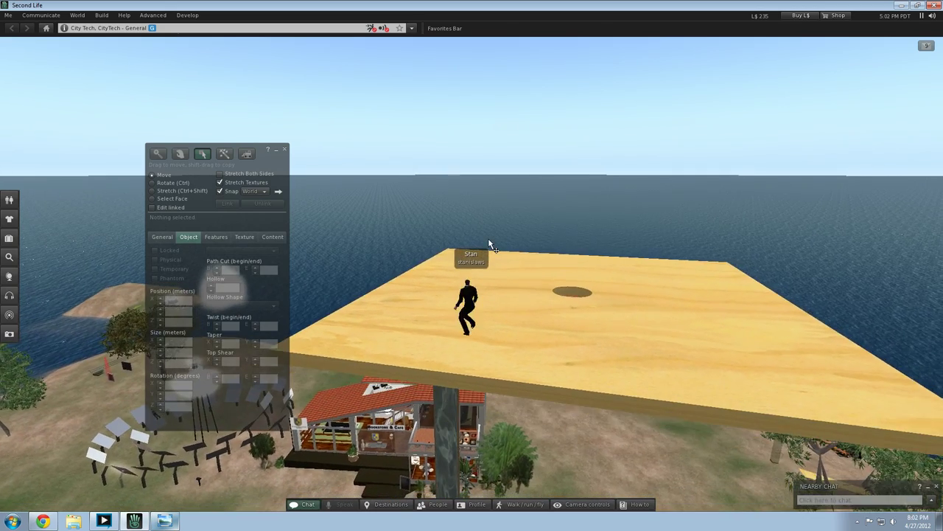
key(Page_Up)
key(Right)
key(Down)
click(457, 319)
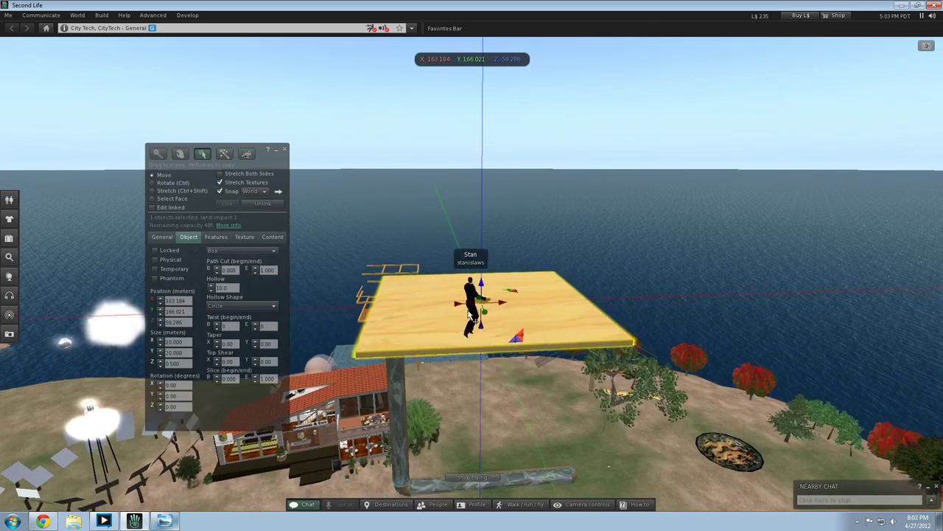
key(Left)
key(Up)
key(Right)
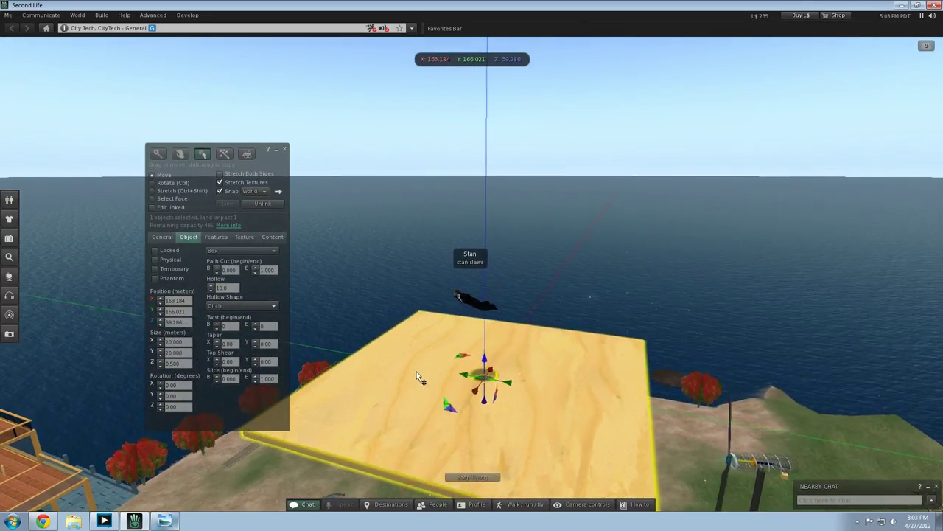
drag(463, 378, 247, 457)
key(Left)
key(Page_Down)
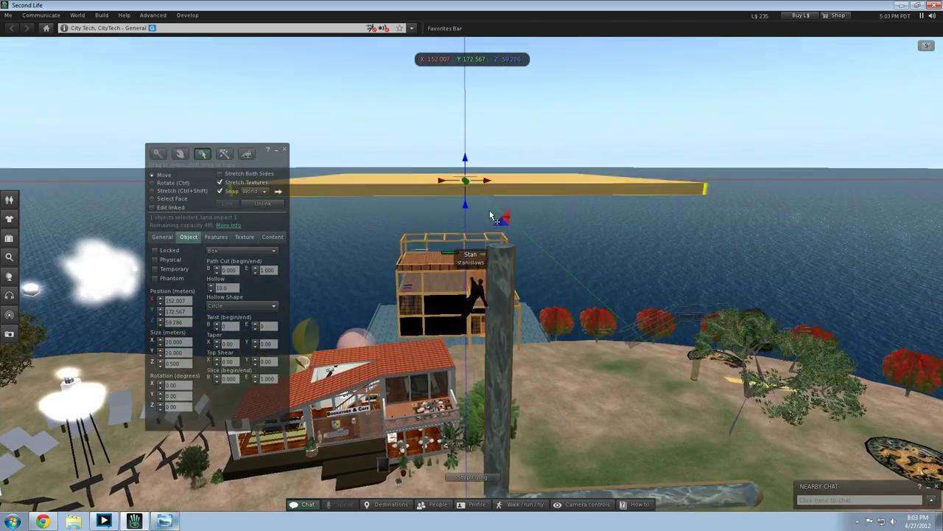
Step: Shift the platform along both horizontal axes to about X 155.4, Y 170.6, above the vertical pipe
drag(487, 183, 545, 191)
key(Left)
key(Right)
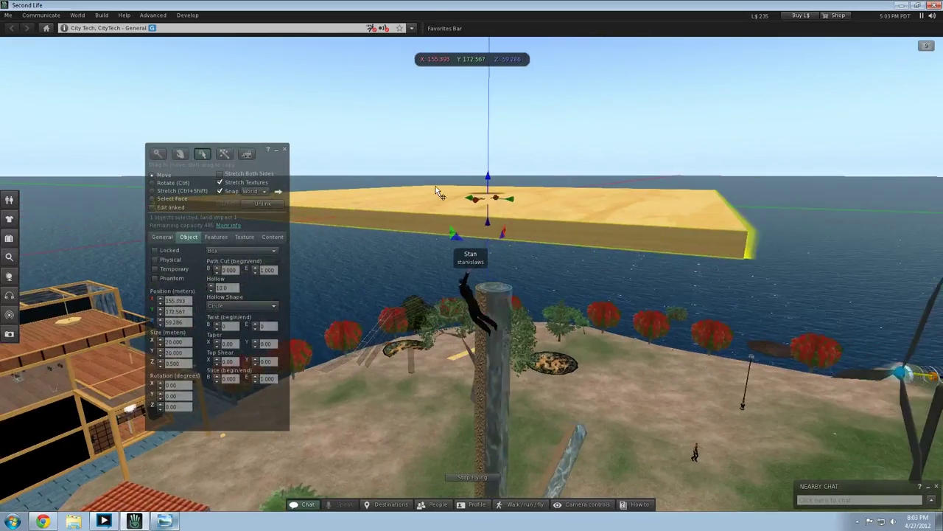
drag(512, 202, 554, 300)
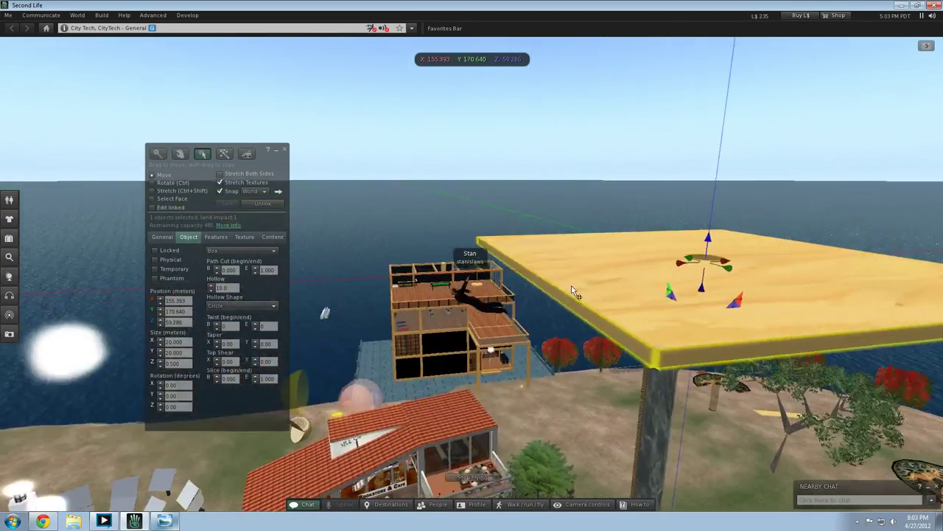
Step: Move the platform to about X 153.0 and lower it to a height of about 54.9 m, level with the pipe's top
drag(651, 253, 613, 254)
key(Right)
key(Left)
ctrl+alt+drag(578, 290, 572, 319)
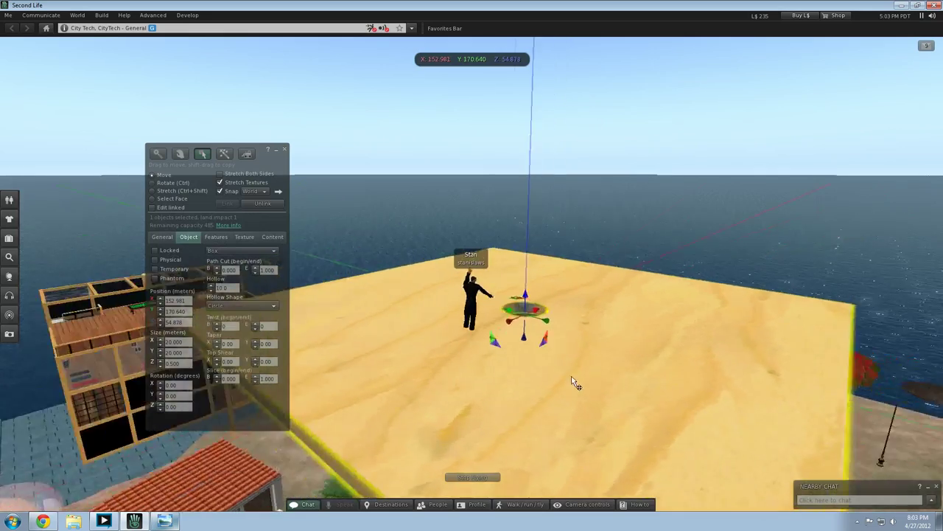
Step: Align the platform's round hole with the vertical pipe's opening, at about X 154.26, Y 171.53
key(Right)
key(Up)
drag(520, 426, 457, 416)
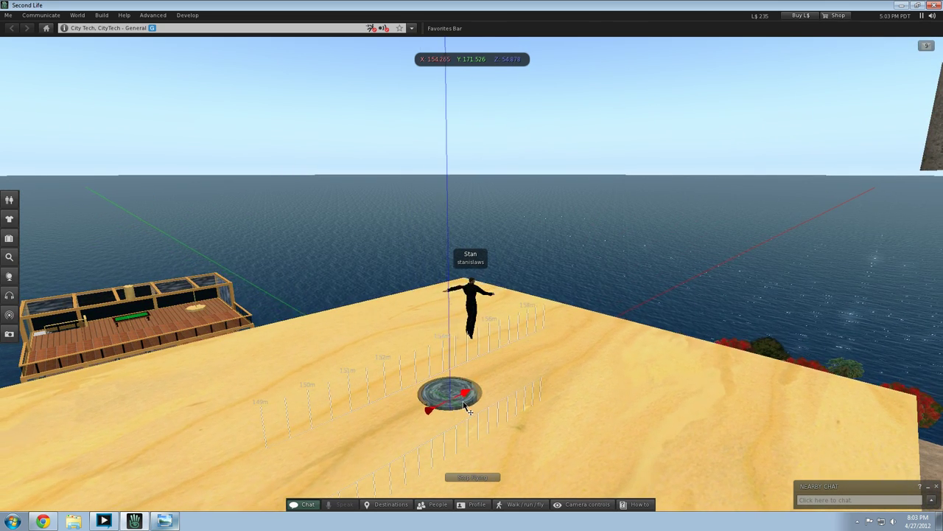
drag(464, 403, 464, 403)
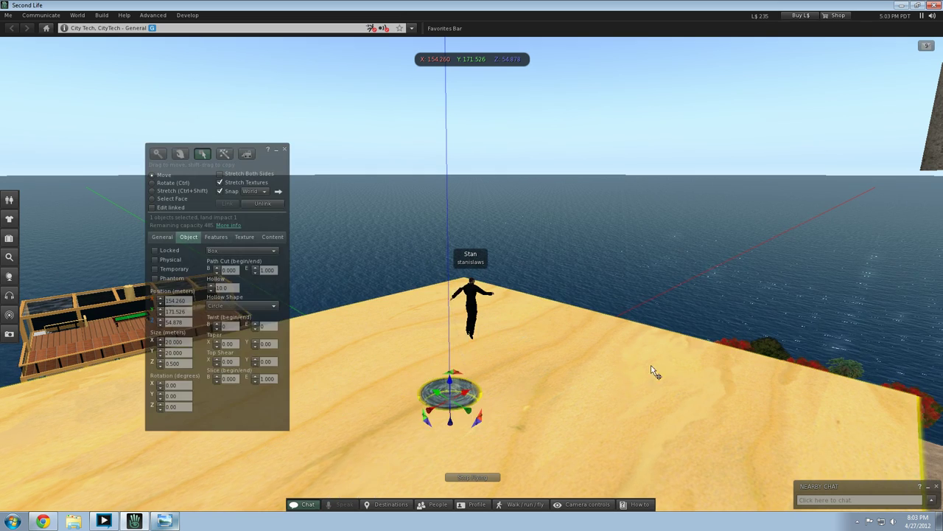
Step: Deselect the platform and examine its fit on the vertical pipe from above, below and the sides
click(734, 235)
key(Left)
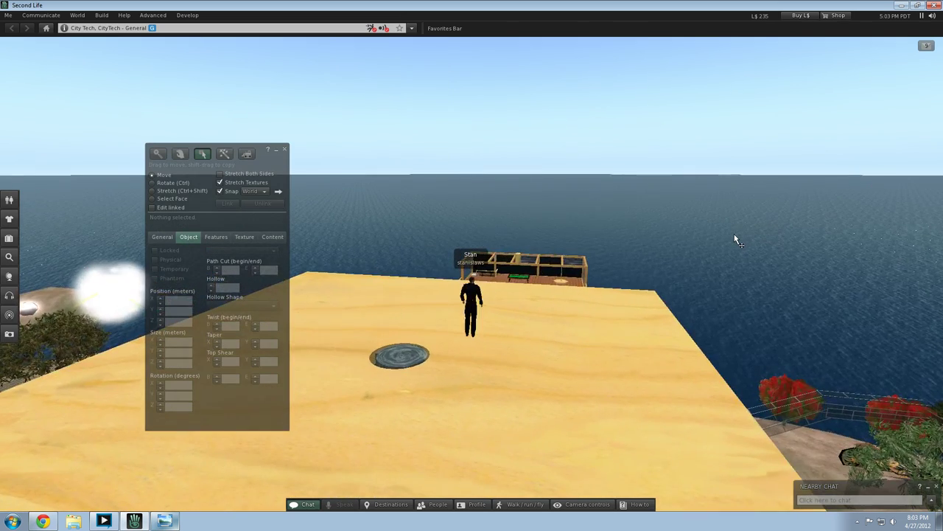
key(Down)
key(Page_Up)
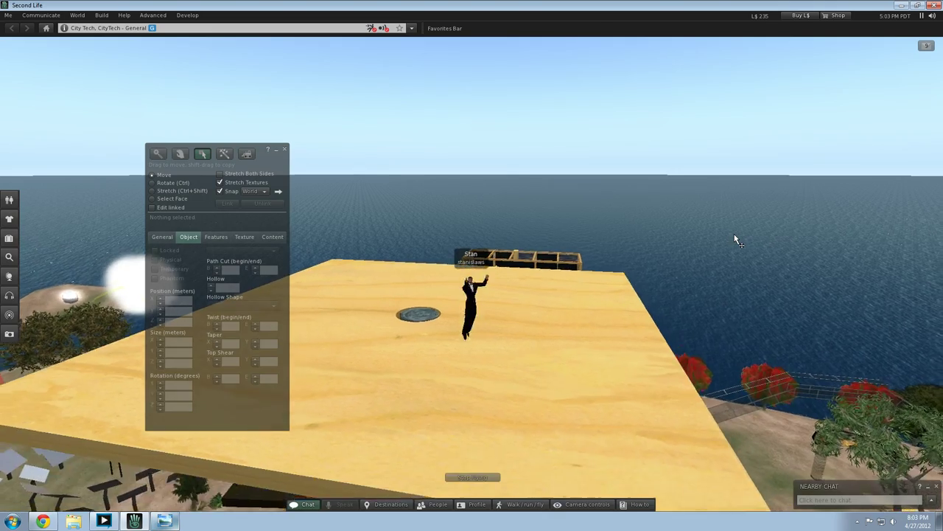
key(Page_Down)
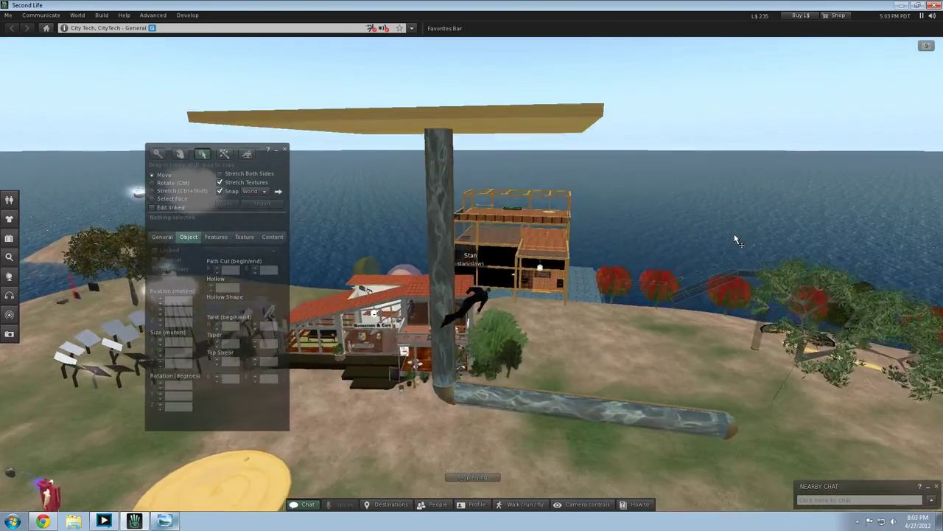
key(Left)
key(Right)
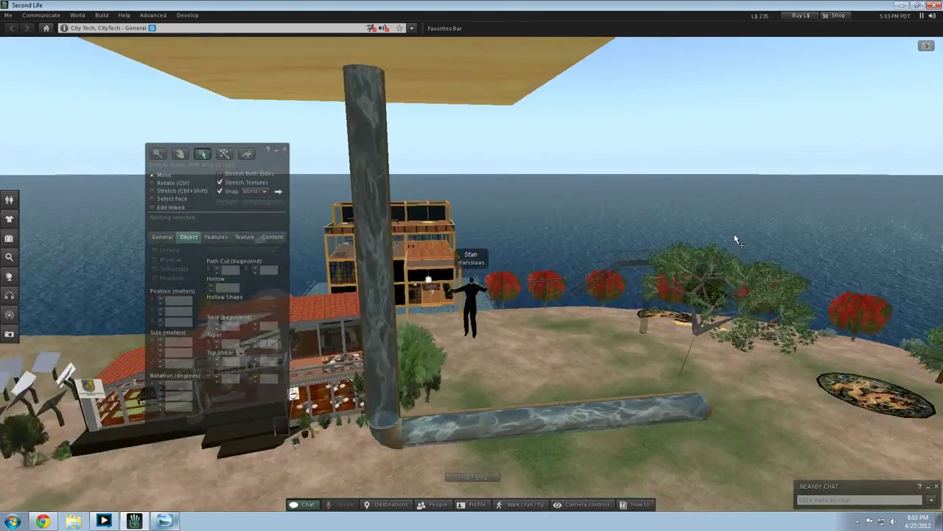
key(Page_Up)
key(Left)
key(Right)
key(Left)
key(Down)
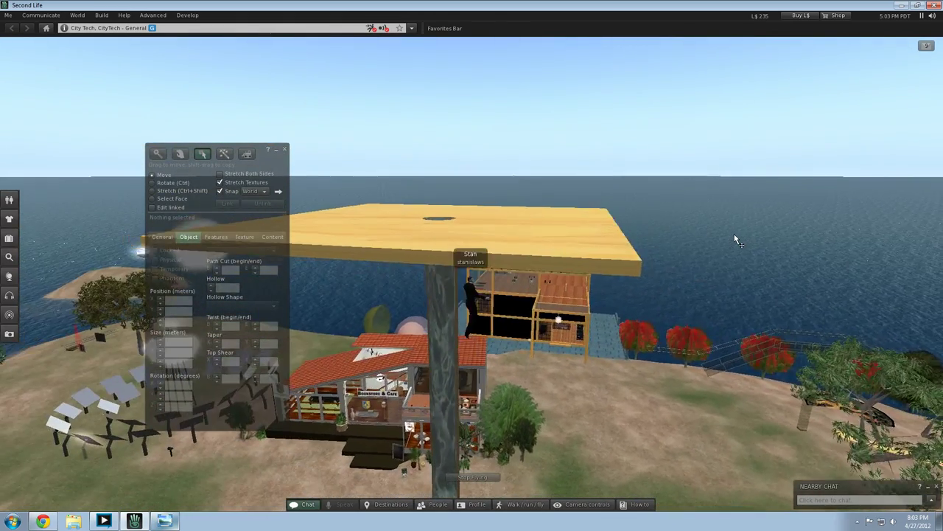
key(Down)
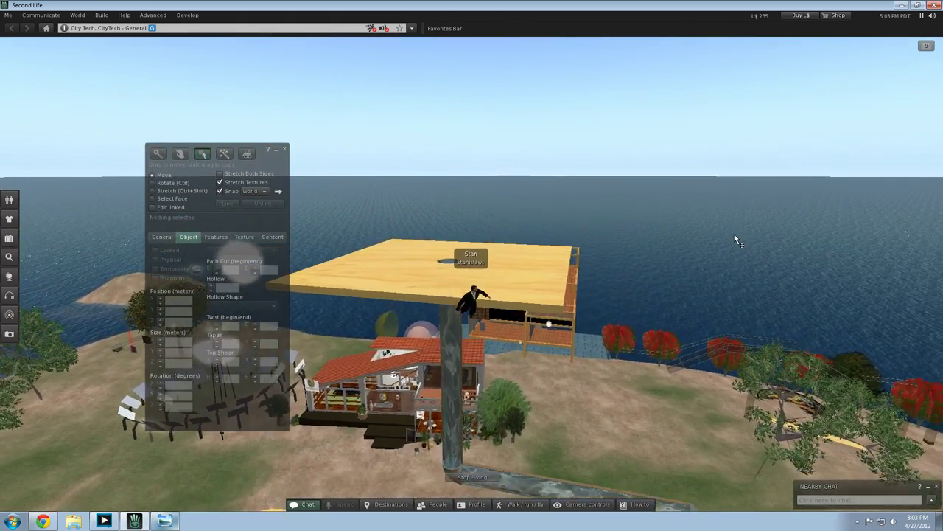
key(Left)
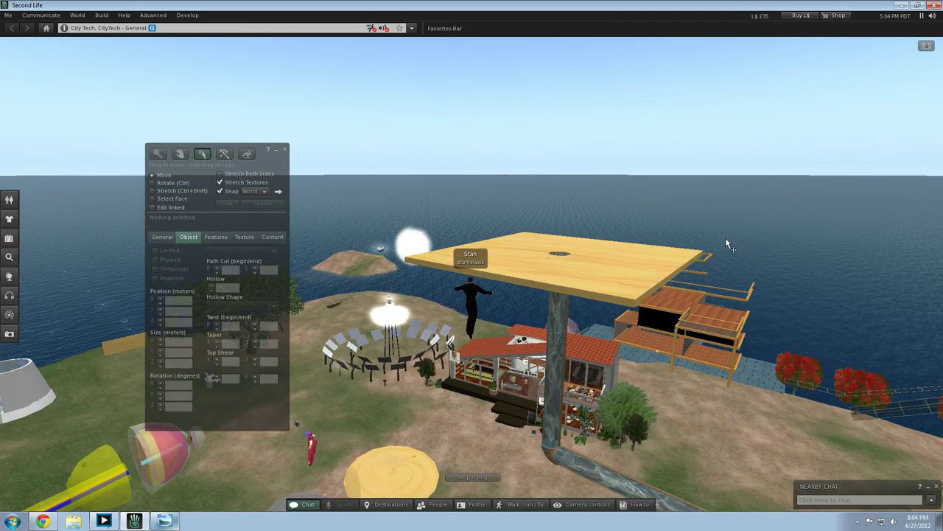
Step: Reselect the platform, try Y sizes of 30 m and 20 m, and settle on a Y size of 10 m
click(661, 272)
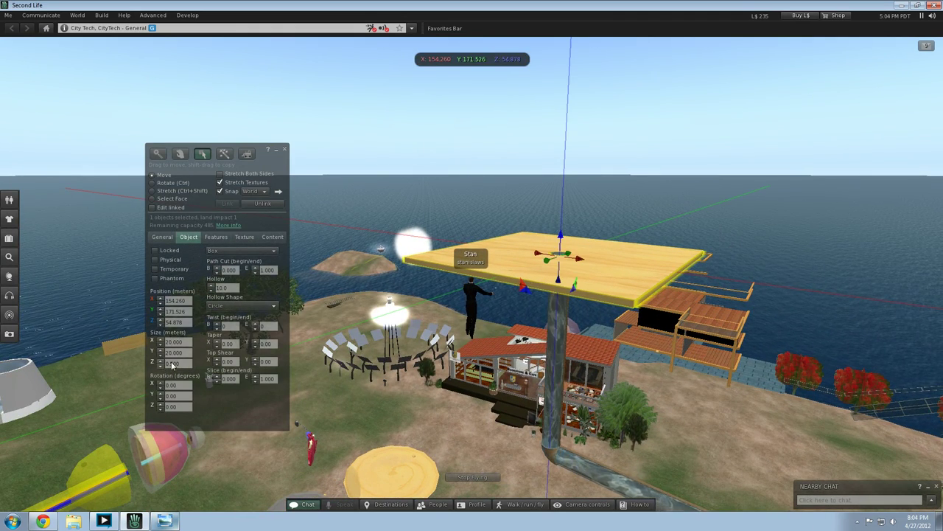
drag(184, 353, 14, 357)
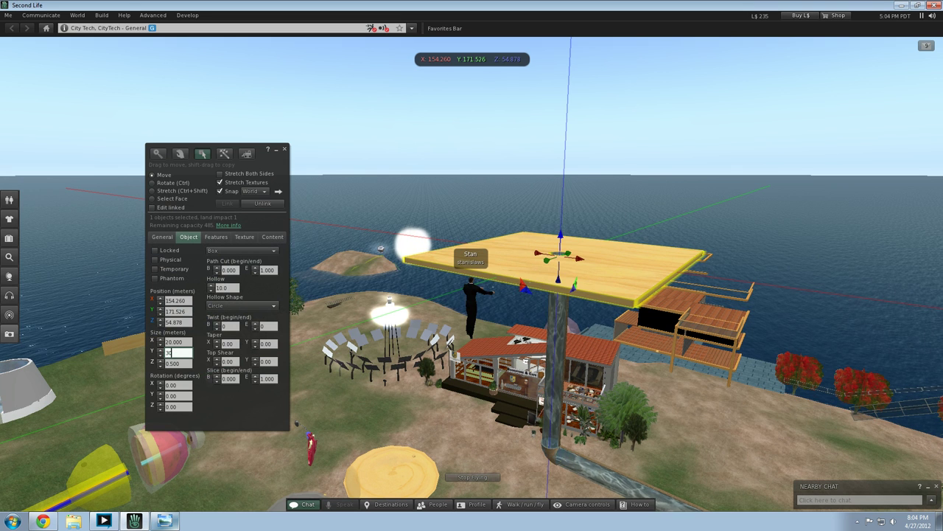
key(Return)
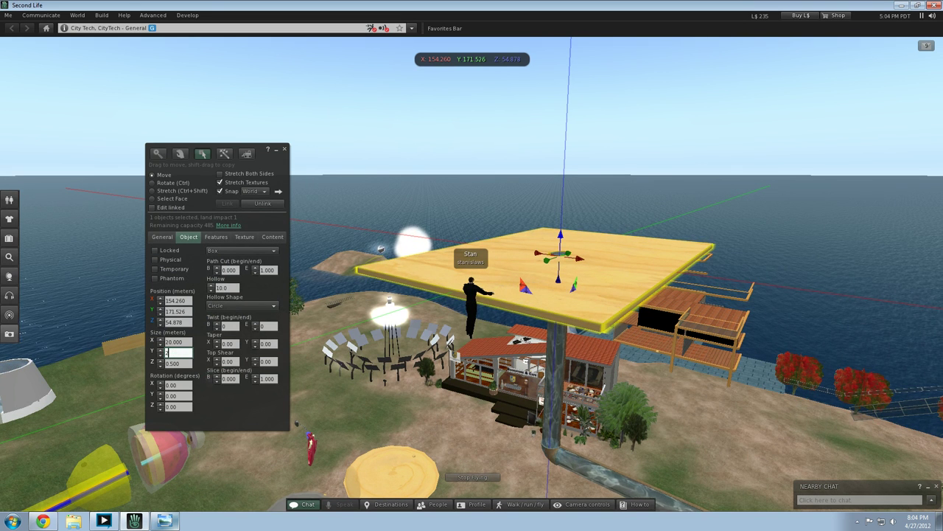
text(20)
key(Return)
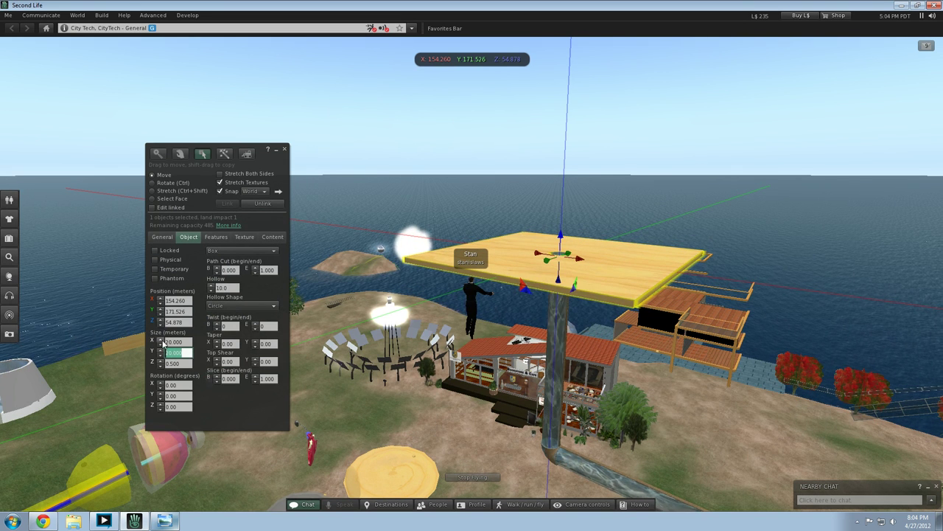
key(Return)
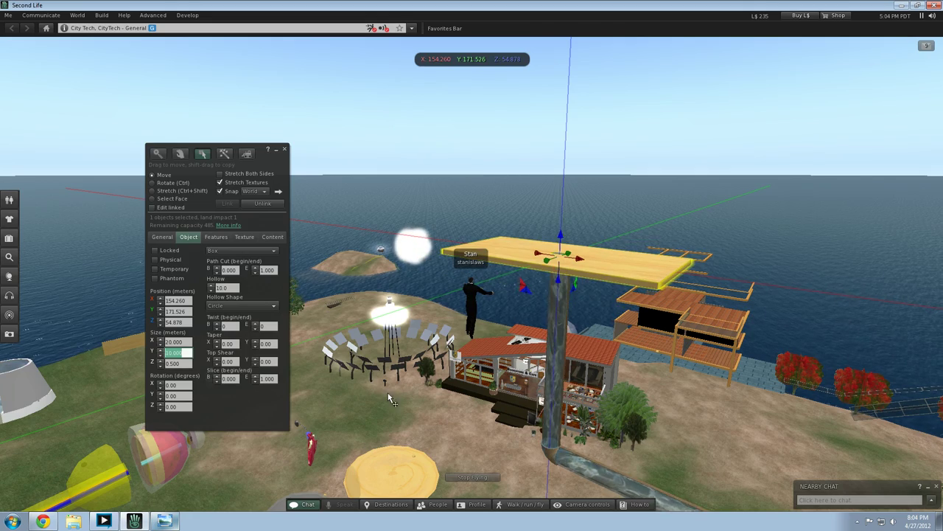
Step: Inspect the platform from another side, reselect it and try an X size of 30 m
click(449, 418)
key(Right)
key(Up)
key(Left)
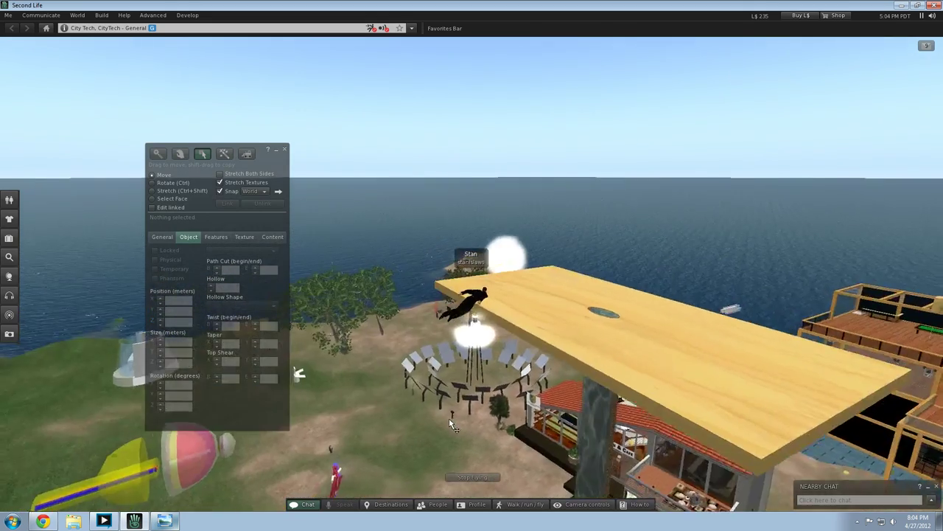
click(557, 362)
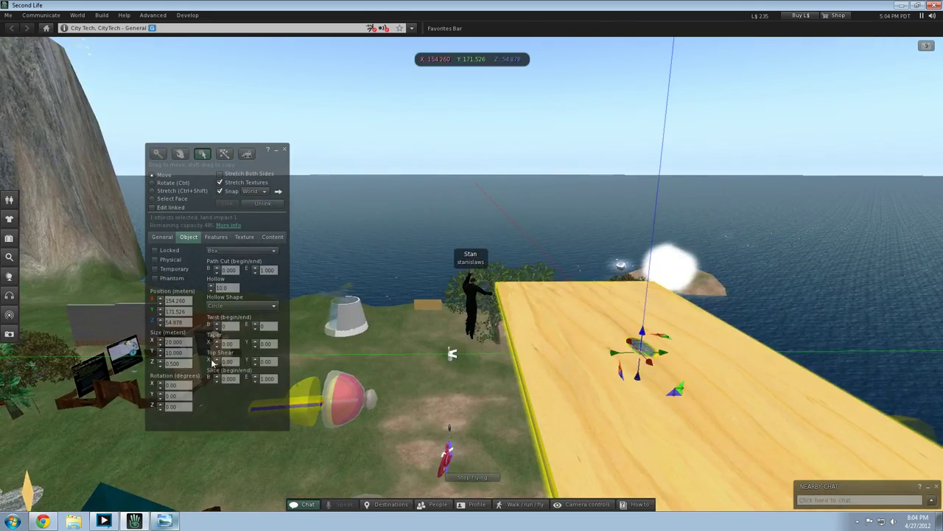
click(186, 354)
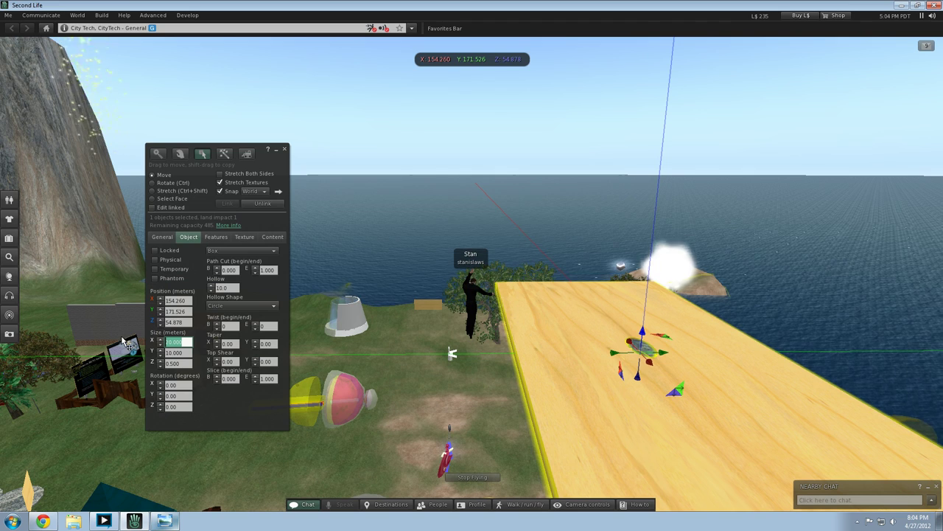
text(30)
key(Return)
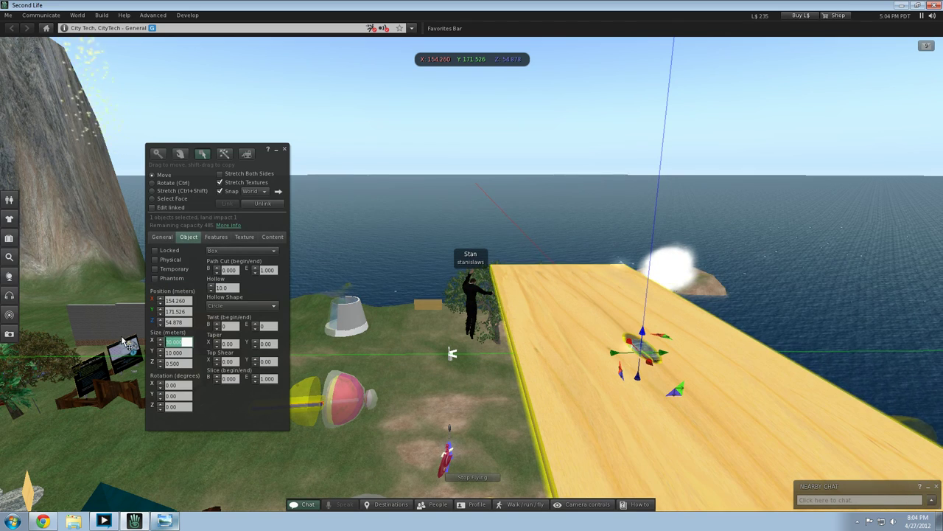
Step: Check the lengthened platform from the front, then try an X size of 50 m and deselect it
click(376, 373)
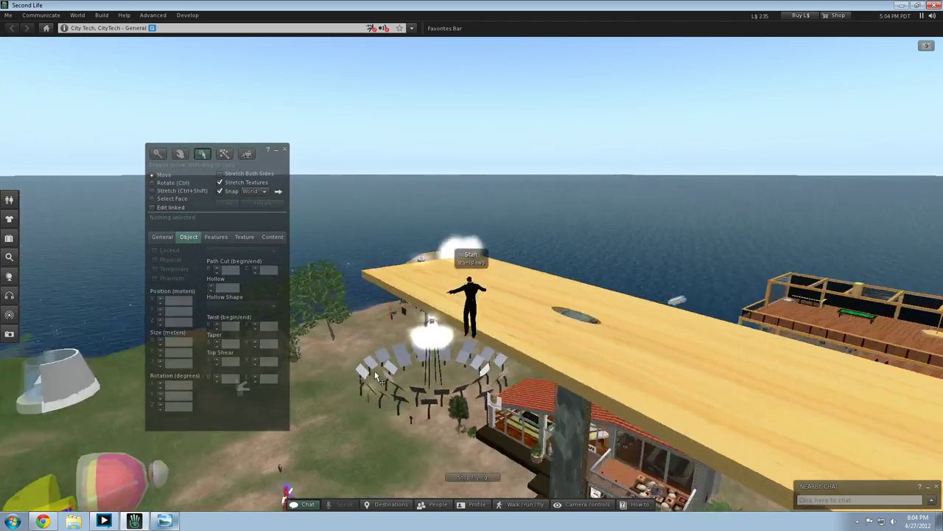
key(Right)
key(Down)
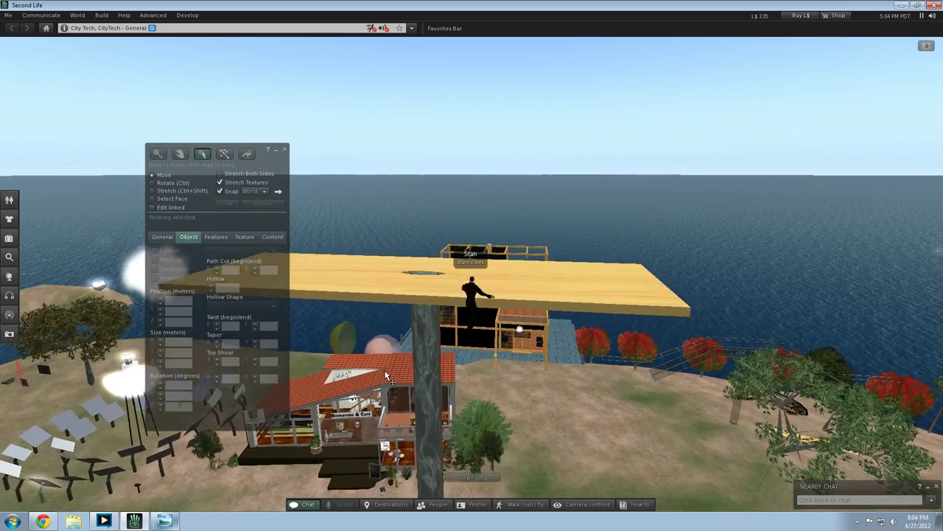
click(548, 253)
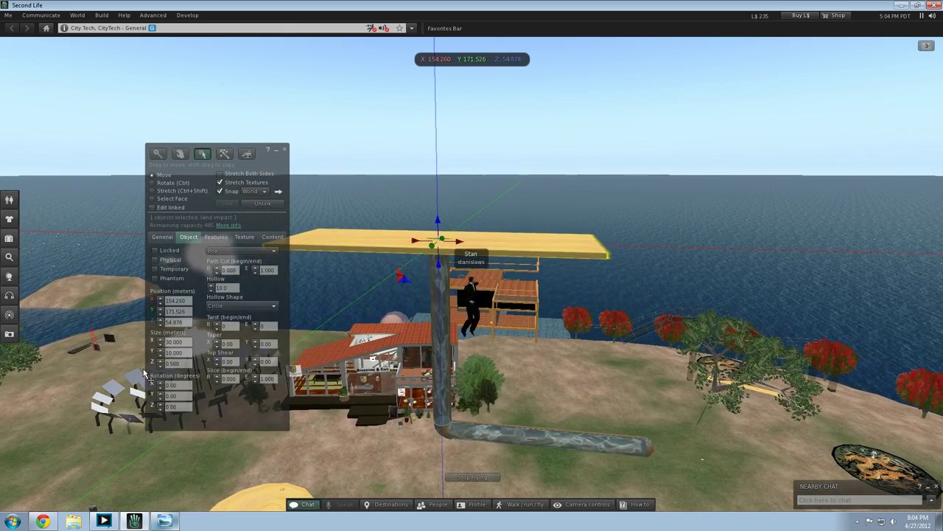
drag(185, 341, 2, 331)
text(50)
key(Return)
click(599, 366)
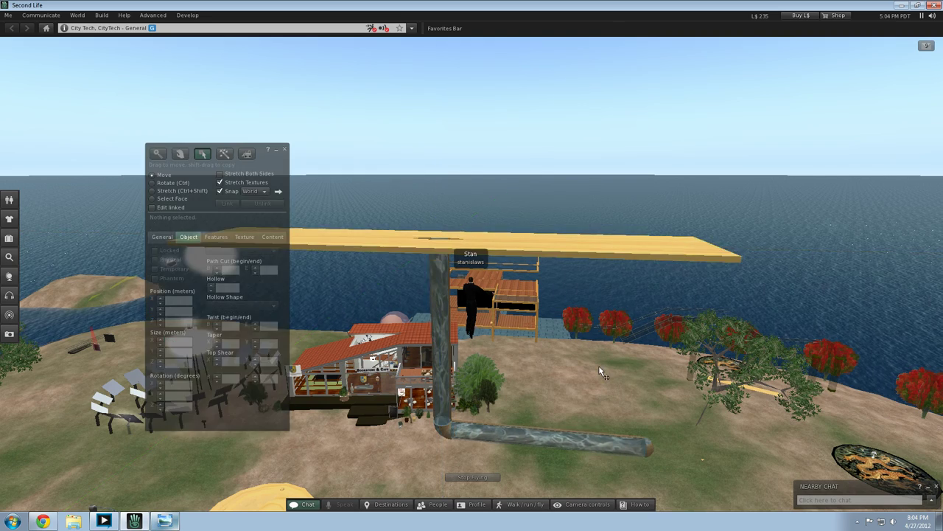
Step: Reselect the platform and thin it by setting its slice end to 0.020, keeping the Box shape
key(Left)
key(Left)
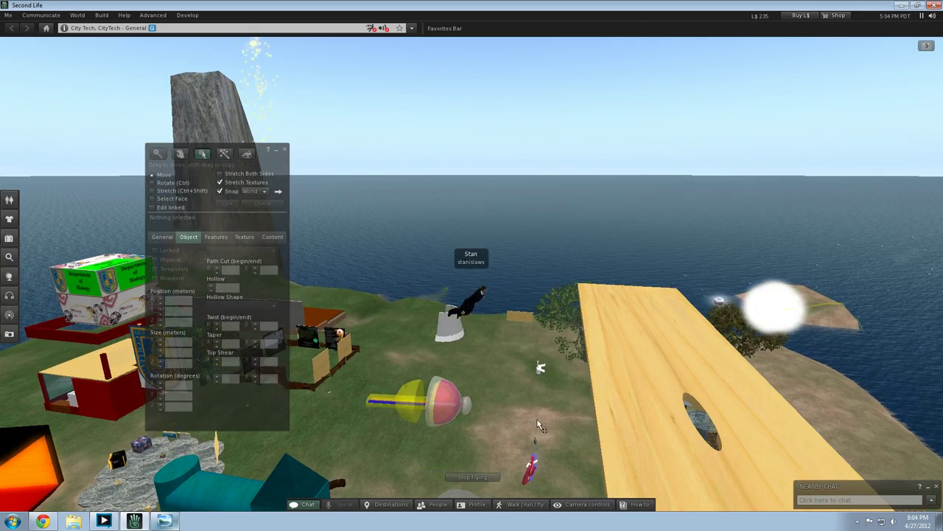
click(615, 365)
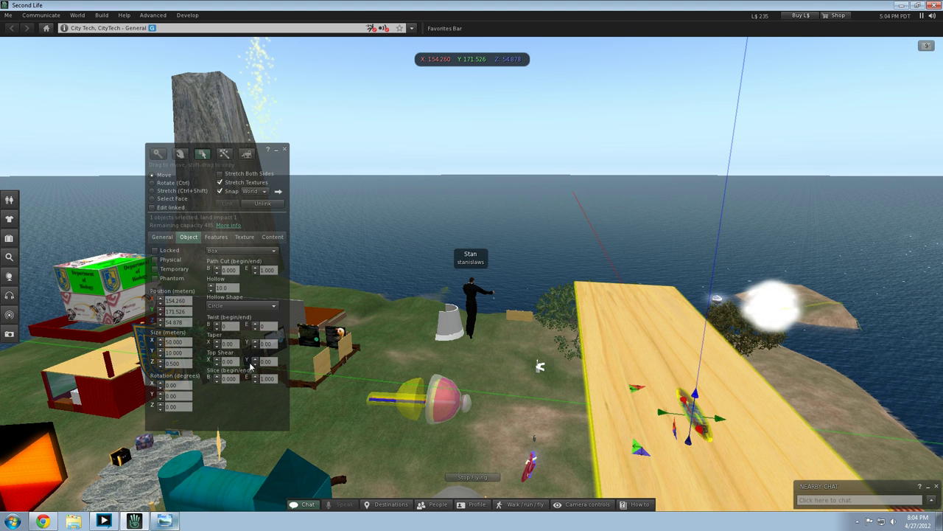
click(256, 348)
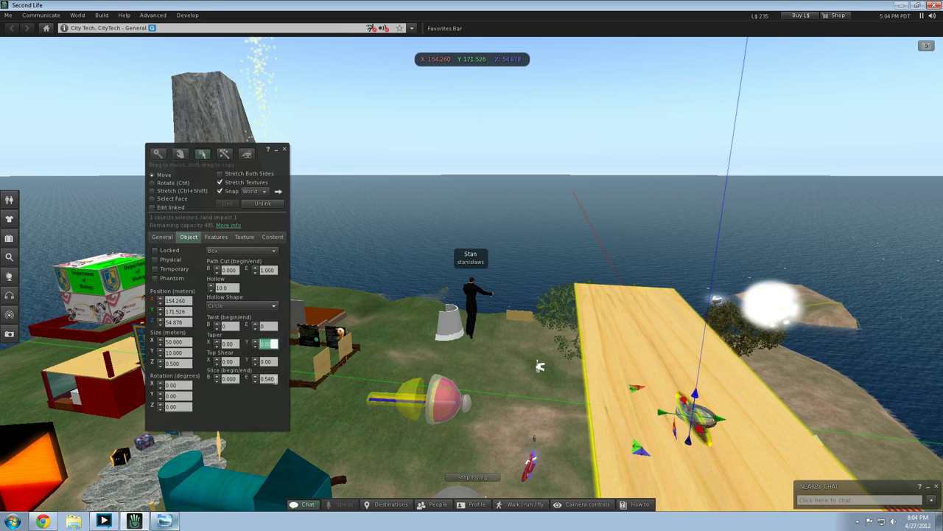
key(Return)
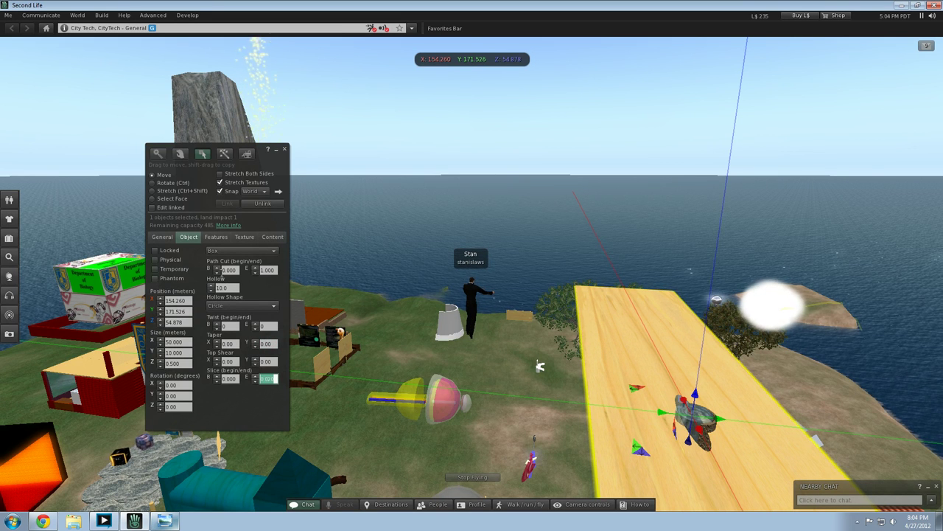
click(230, 252)
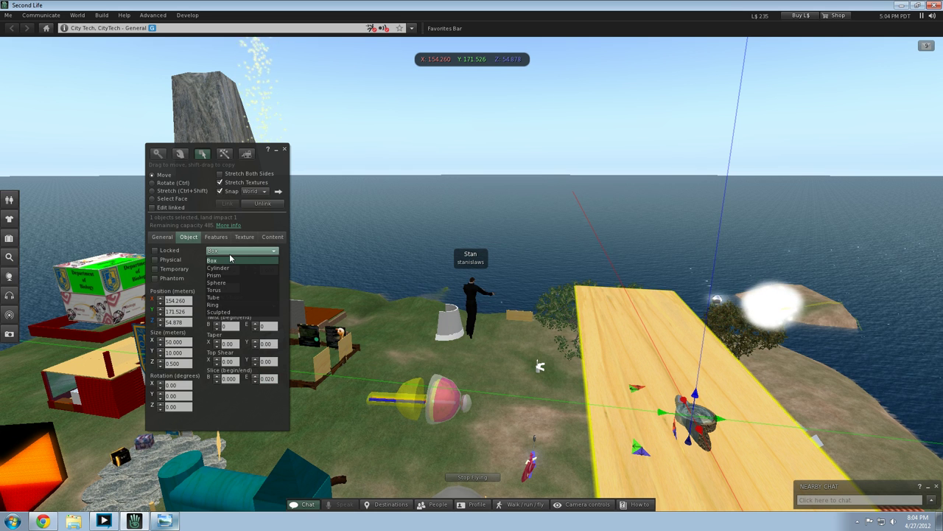
click(230, 260)
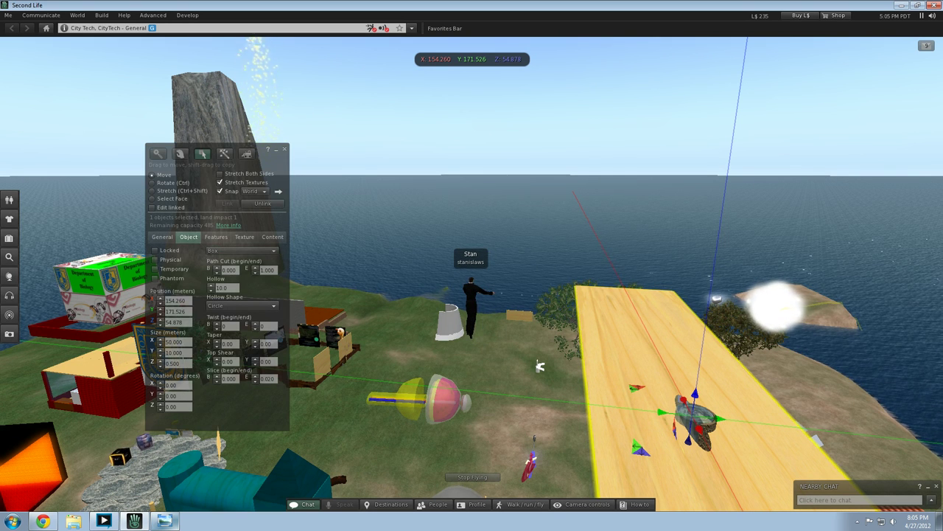
Step: Try a Y size of 50 m for the platform
click(177, 353)
text(50)
key(Return)
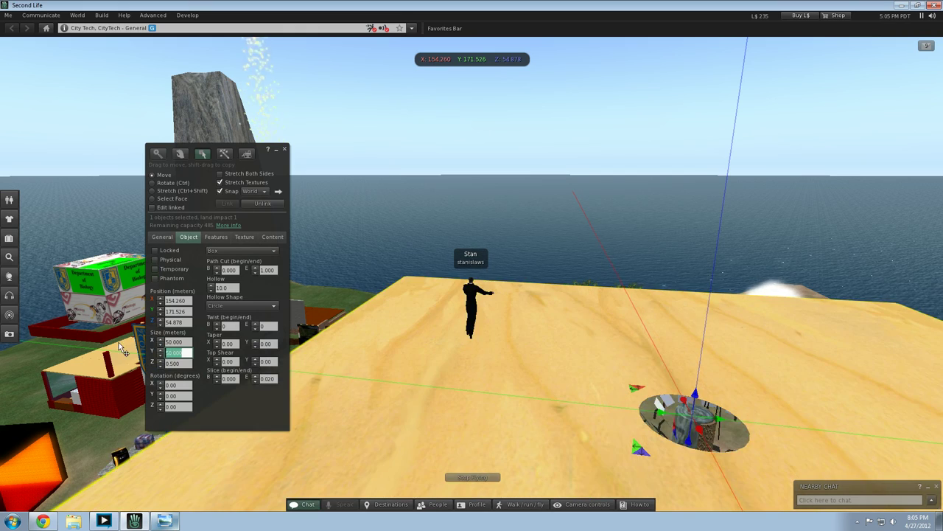
Step: Reduce the platform's hollow to 5.0 so its round hole fits closely around the pipe
key(Right)
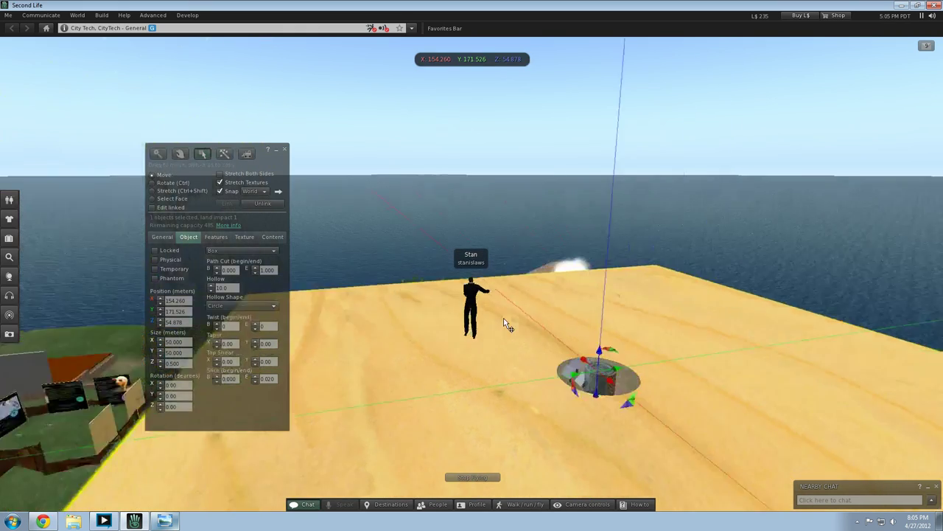
click(472, 409)
key(Left)
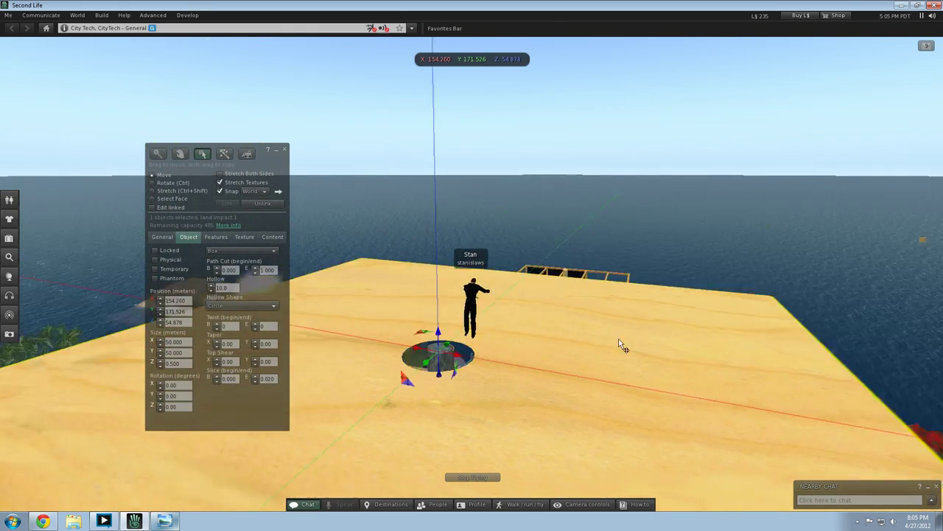
click(211, 291)
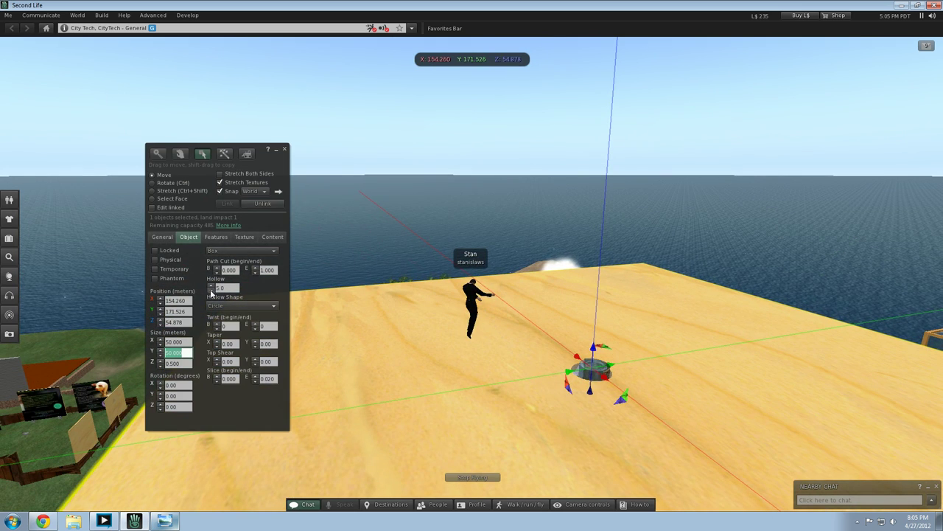
Step: Shift the platform along Y to 171.725 to centre its hole on the pipe, and check it from above and below
click(506, 346)
click(451, 178)
key(a)
click(661, 363)
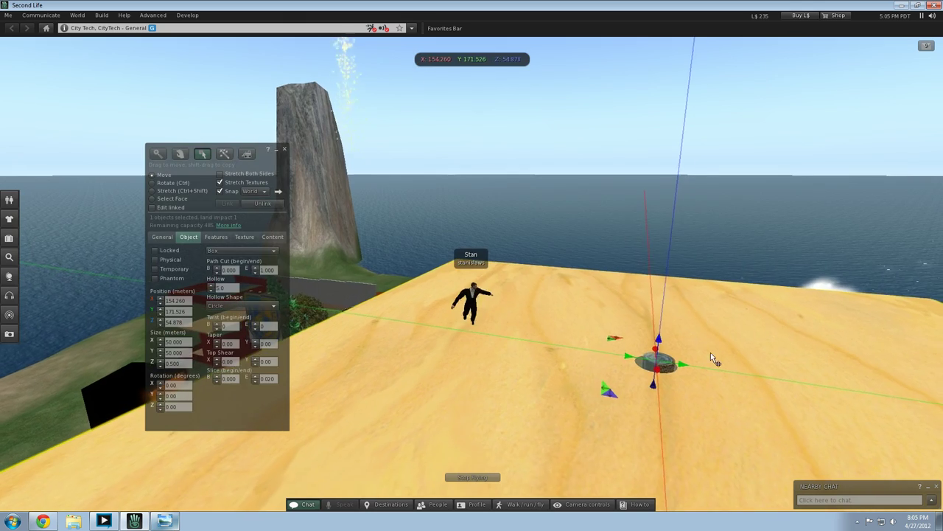
drag(678, 360, 680, 360)
key(Right)
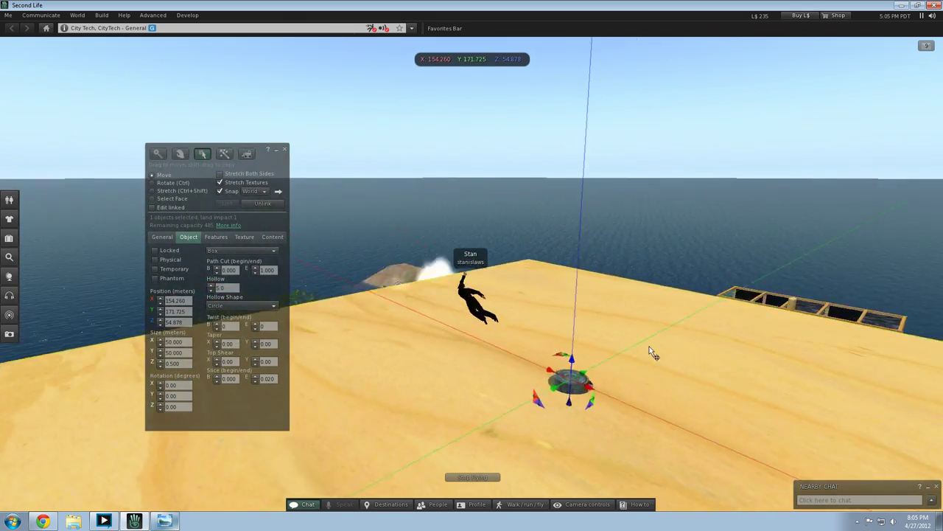
key(Page_Down)
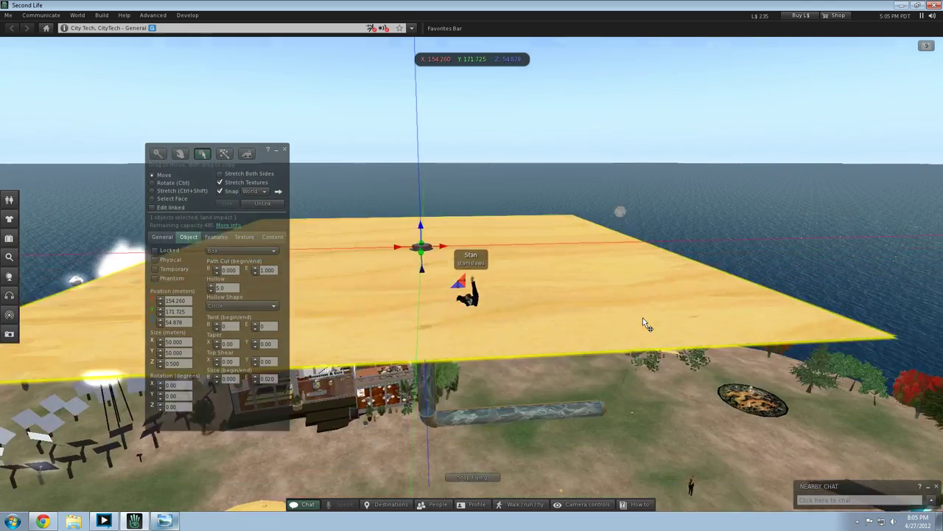
key(Page_Up)
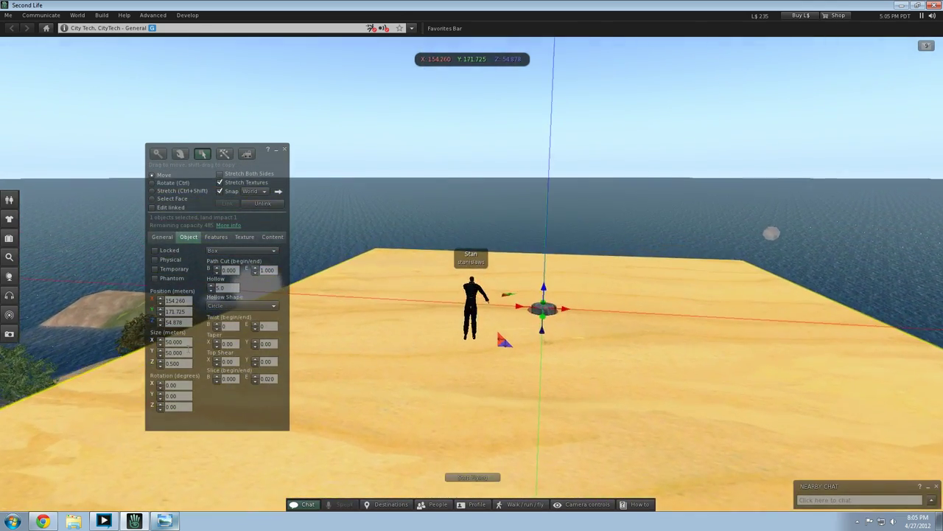
Step: Set both the X and Y sizes of the platform to 20 m
click(177, 342)
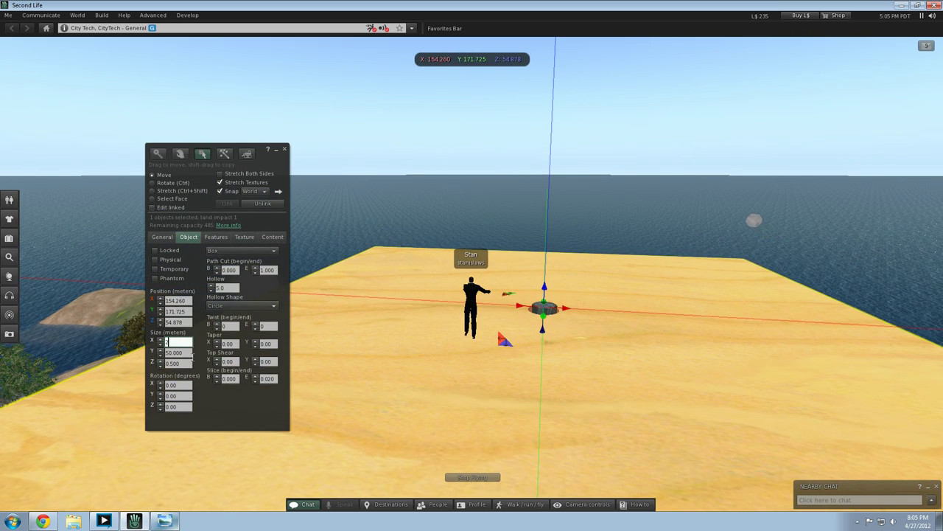
text(20)
key(Tab)
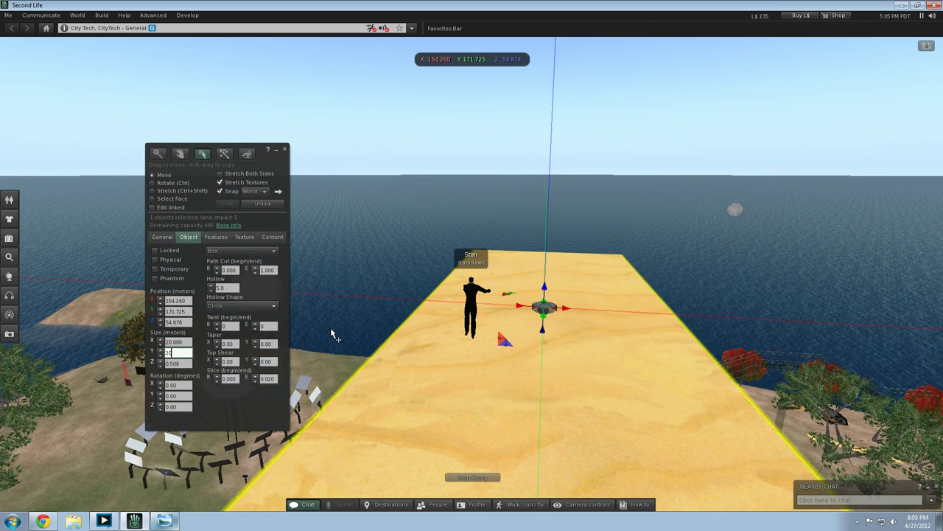
text(20)
key(Return)
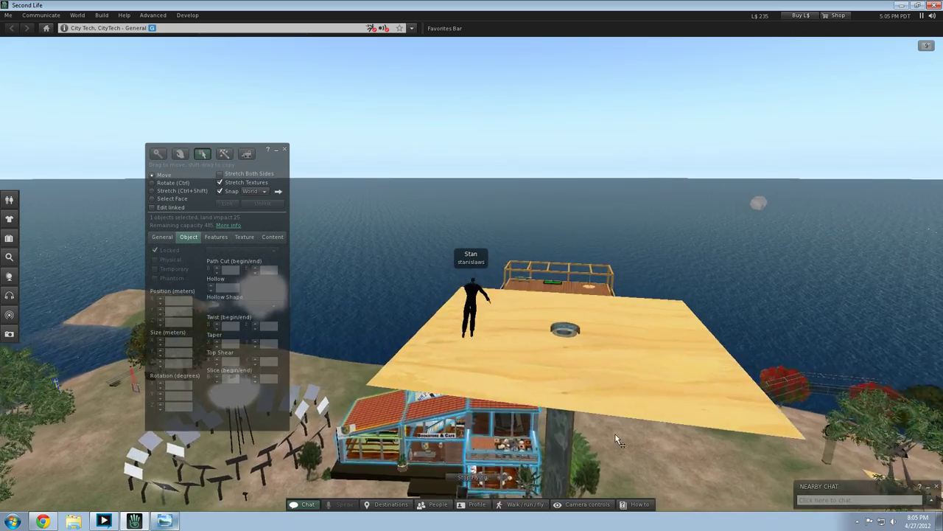
Step: Reselect the platform, lower it slightly so the pipe's top protrudes above the surface, and deselect it
key(Right)
key(Up)
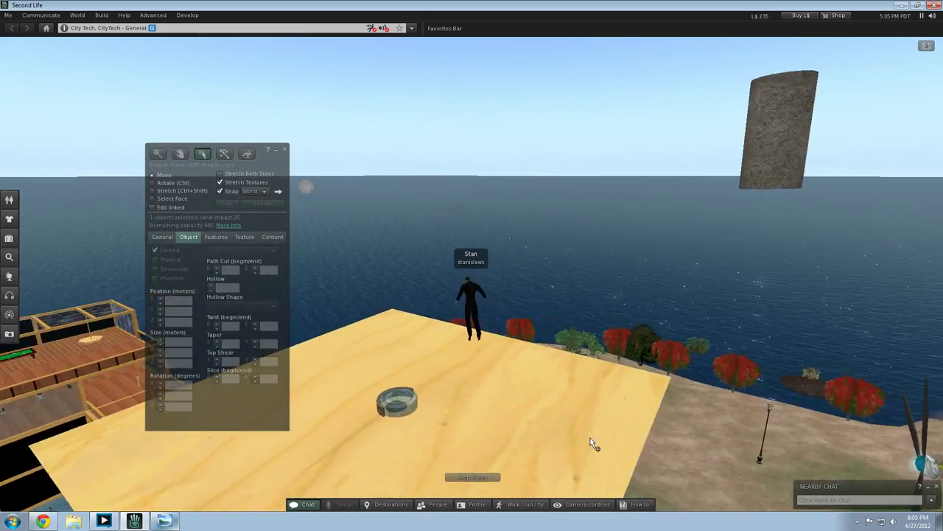
key(Right)
click(432, 404)
key(Left)
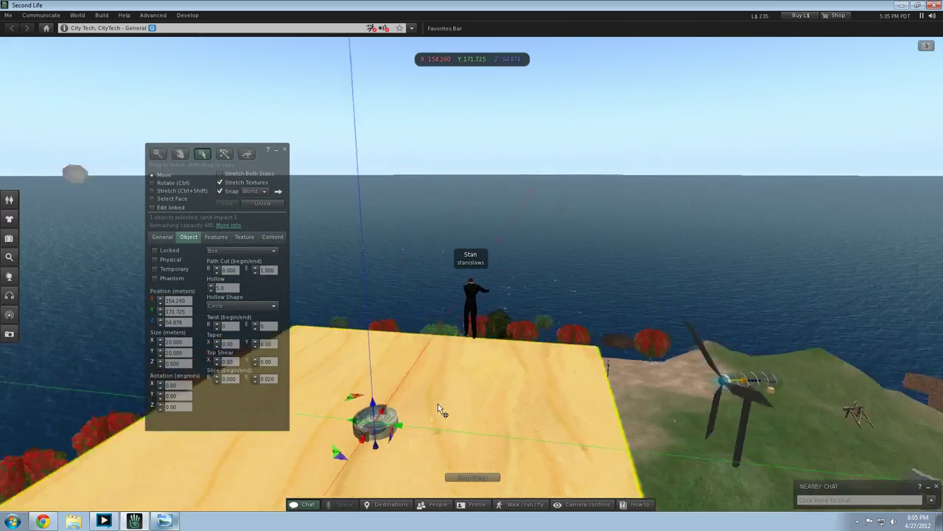
drag(424, 372, 428, 372)
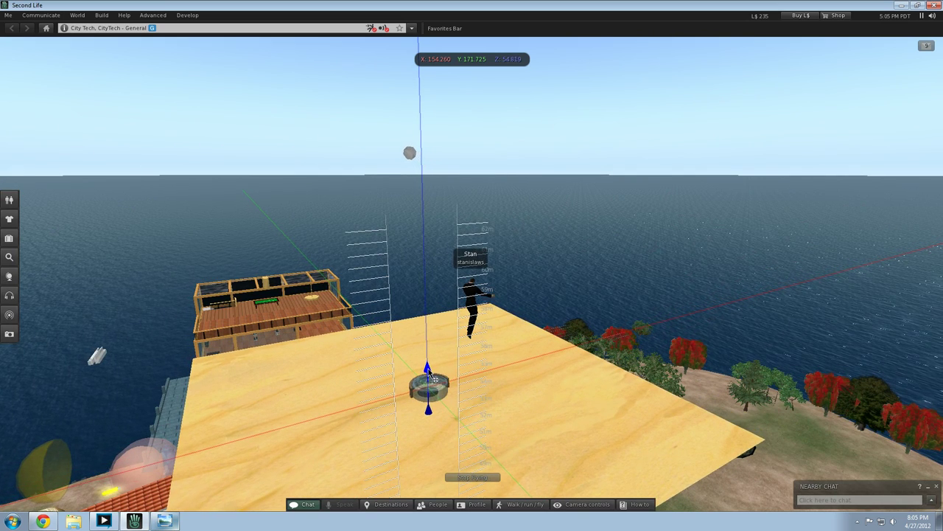
drag(435, 376, 437, 389)
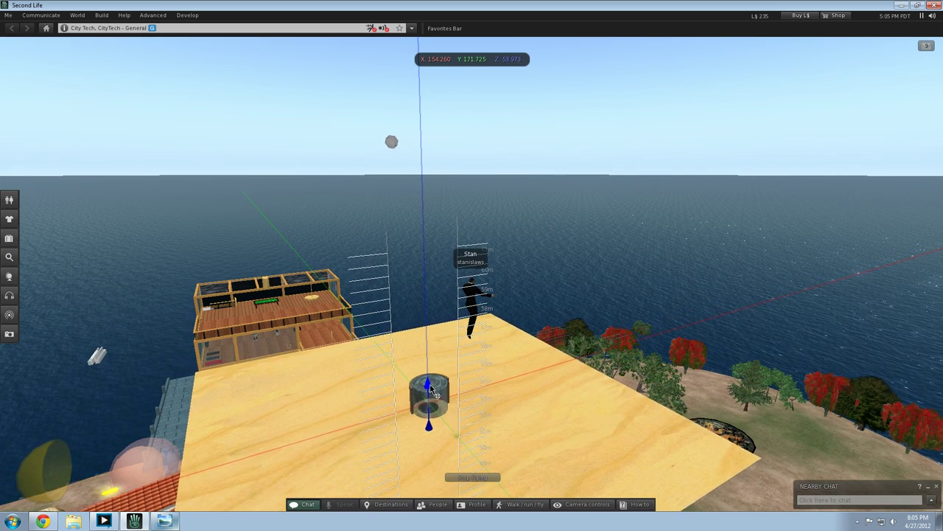
click(857, 318)
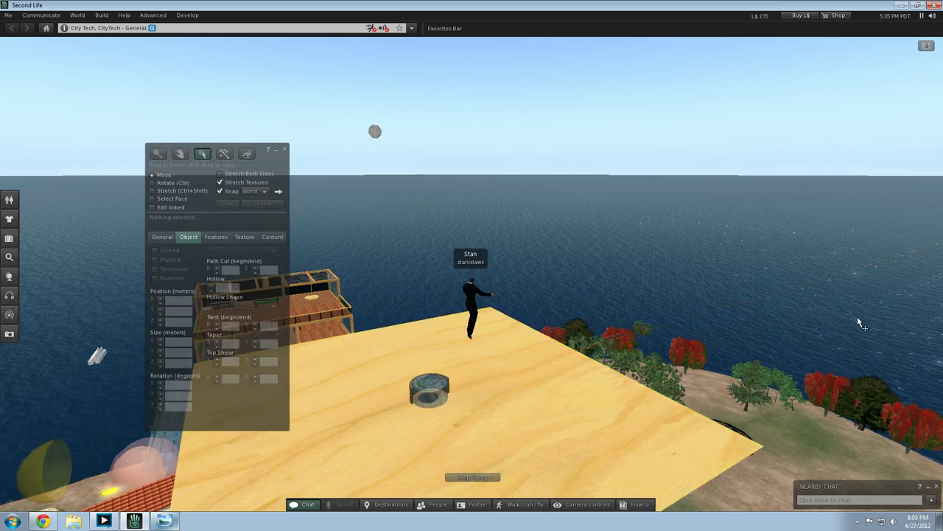
Step: Examine the platform's fit around the vertical pipe from the front, below and above
key(Left)
key(Down)
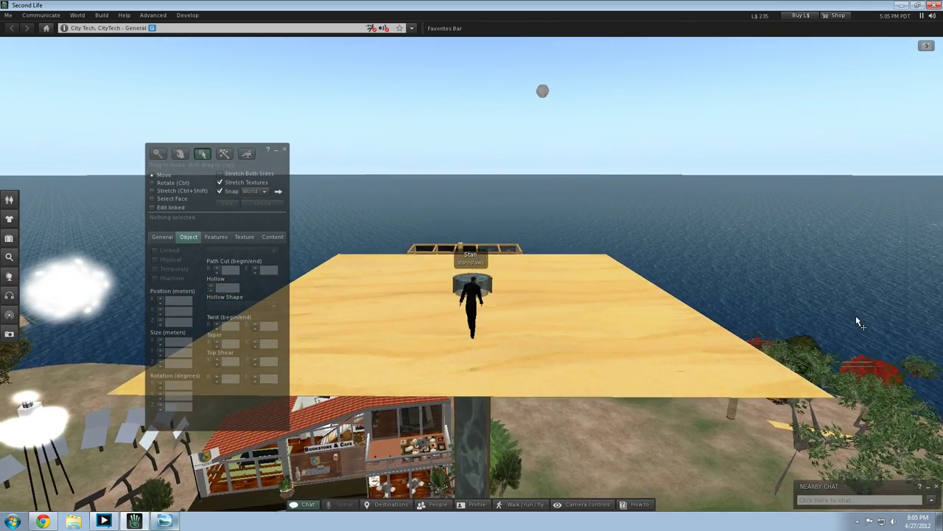
key(Page_Up)
key(Page_Down)
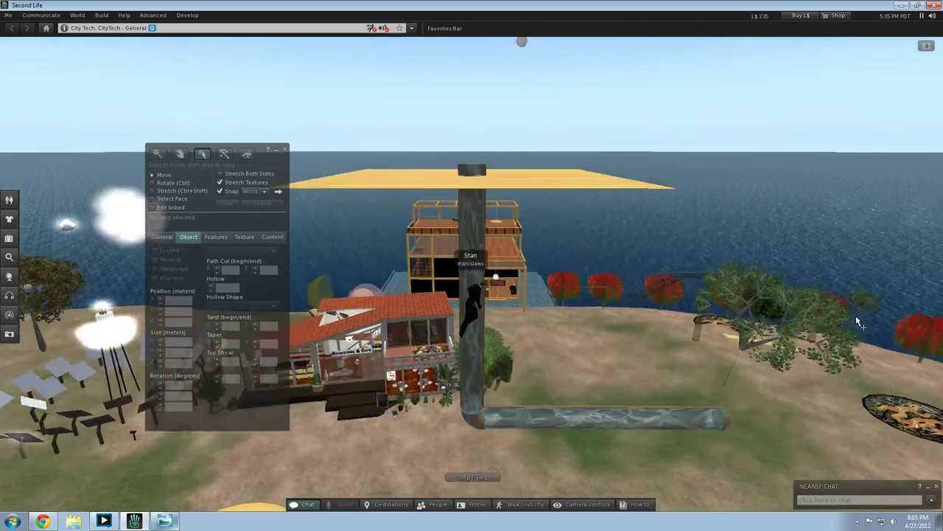
key(Page_Up)
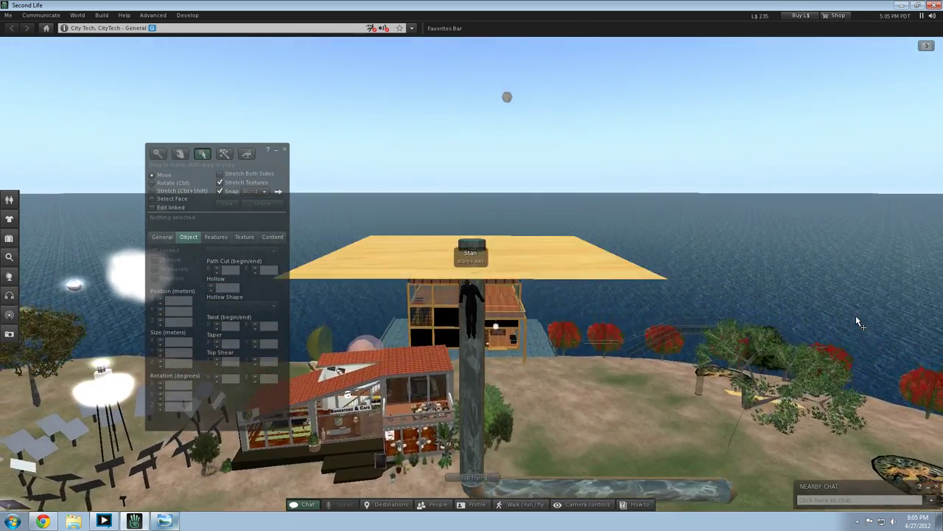
key(Right)
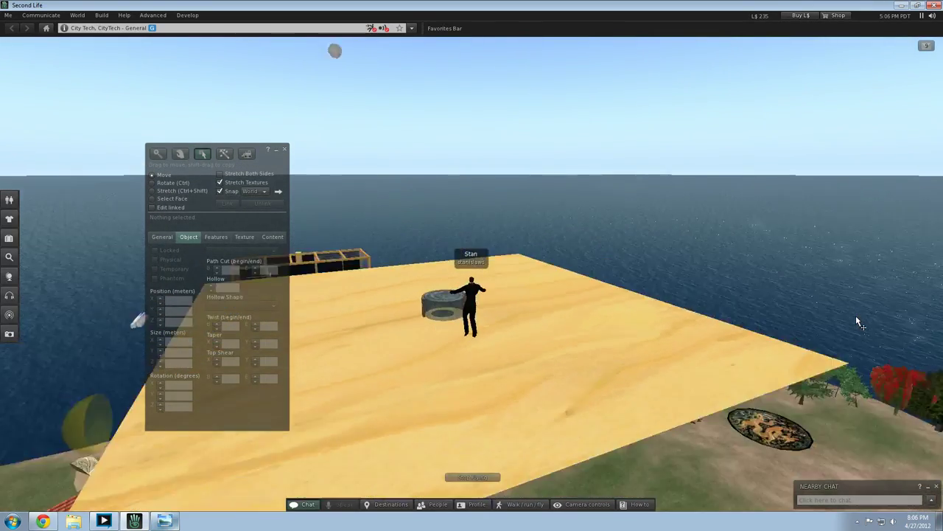
key(Left)
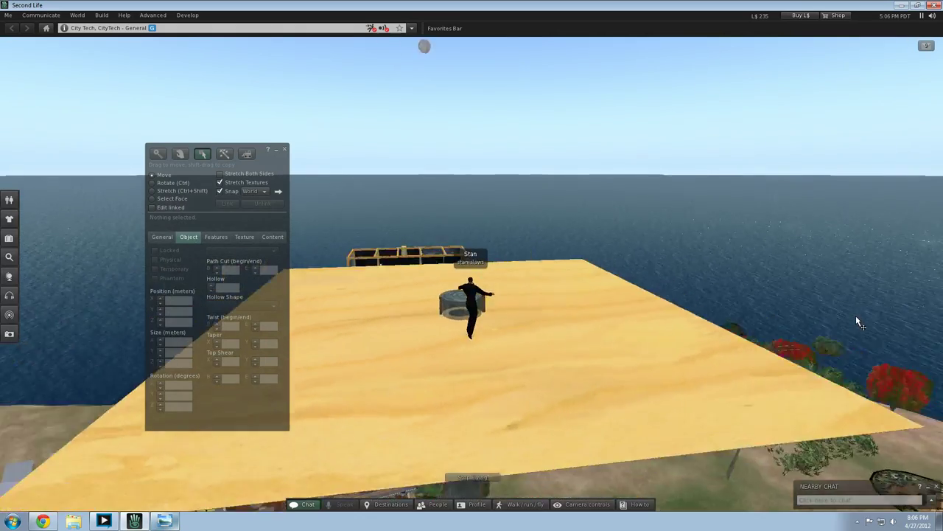
Step: Set the platform's hollow to 10 and shift it to X 154.351, Y 171.623, Z 54.552 around the vertical pipe
key(Page_Down)
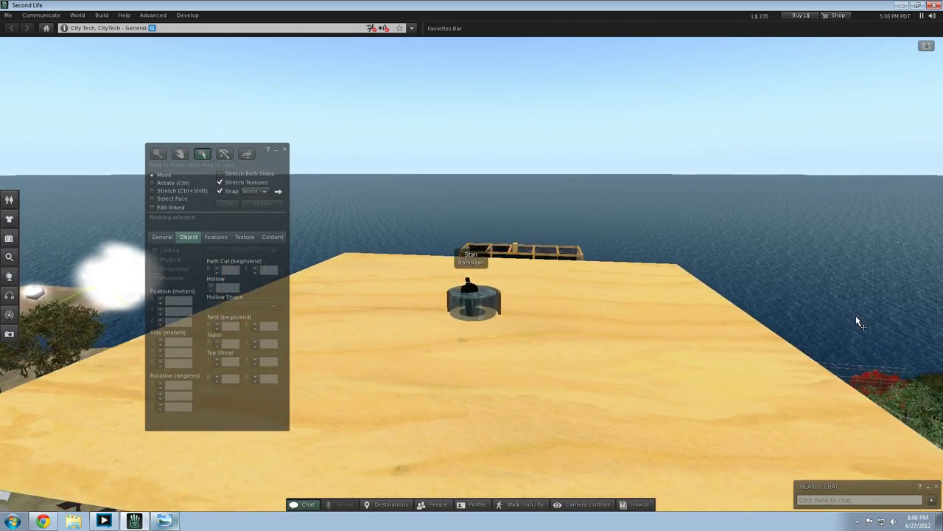
key(Page_Down)
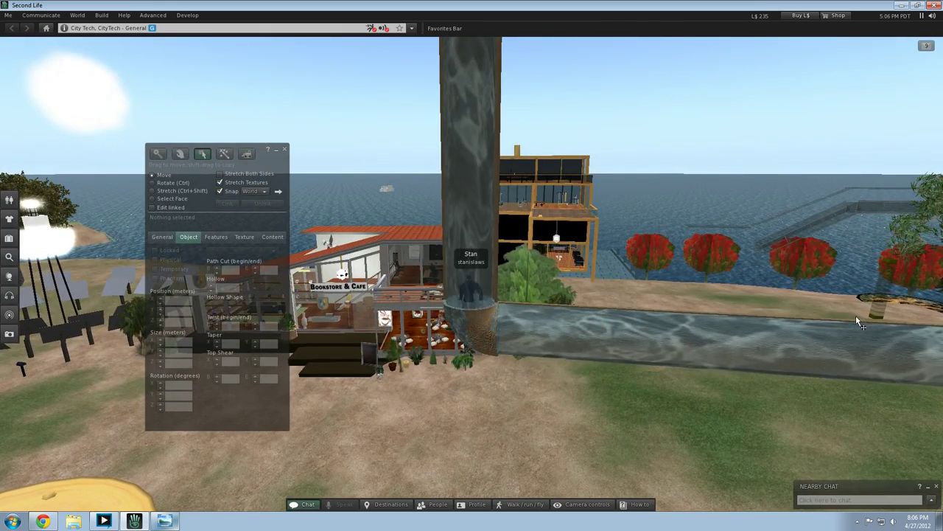
key(Page_Up)
key(Page_Up)
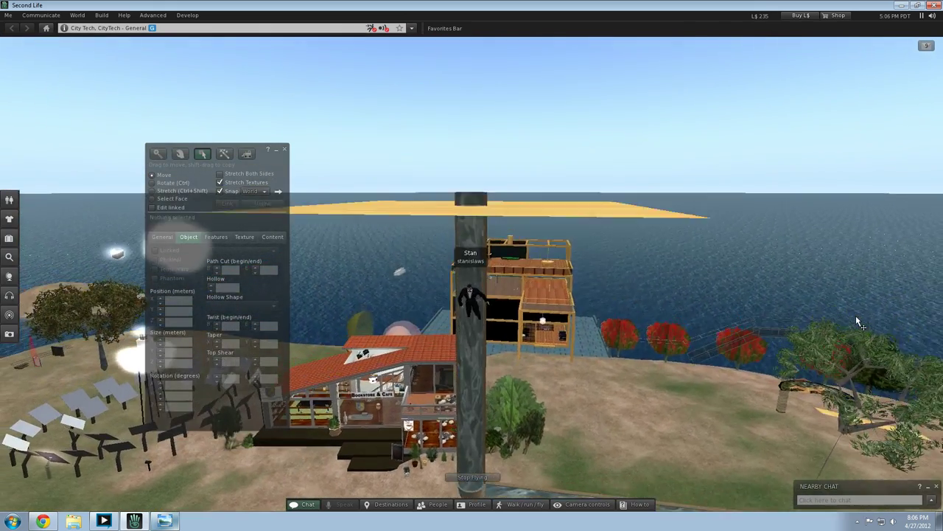
key(Page_Up)
key(Right)
key(Left)
key(Right)
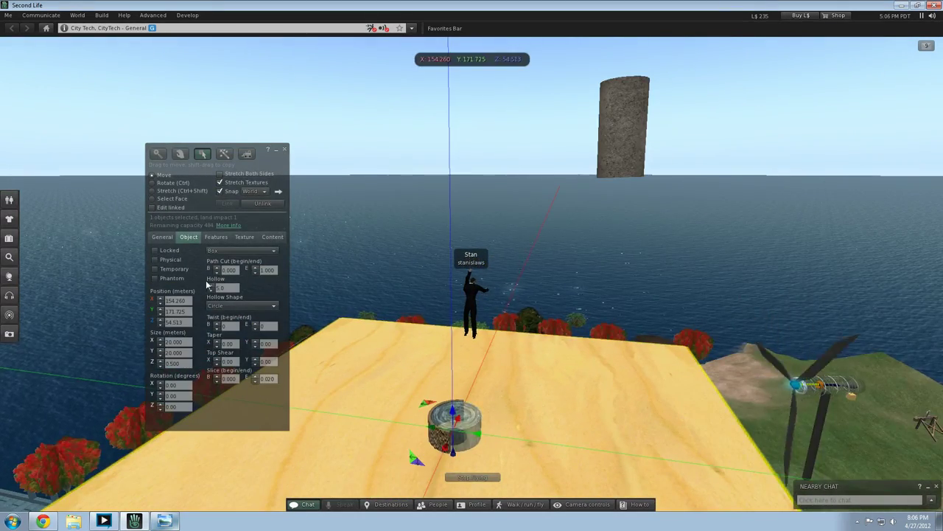
click(211, 286)
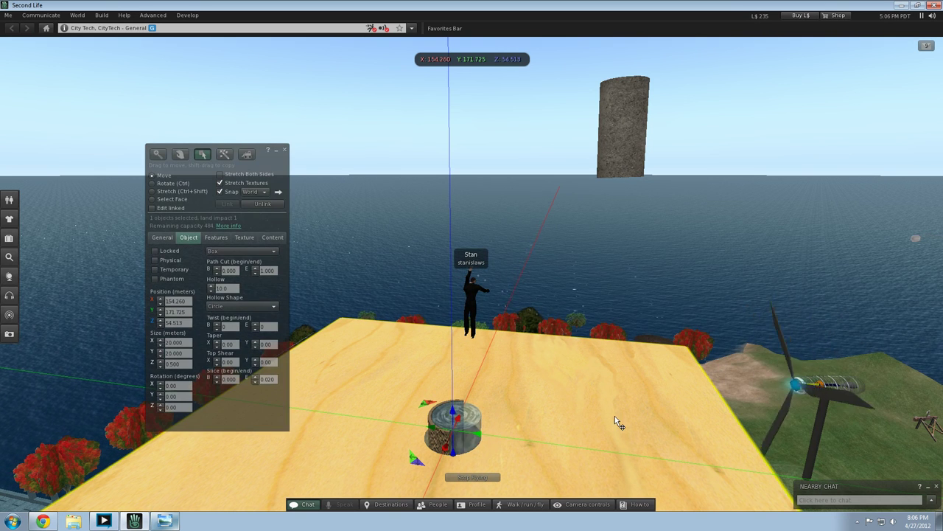
drag(485, 444, 463, 420)
click(775, 320)
Step: Examine the widened hole and the pipes from above and below, and consult the hydrafrack diagram
key(Left)
key(Left)
key(Down)
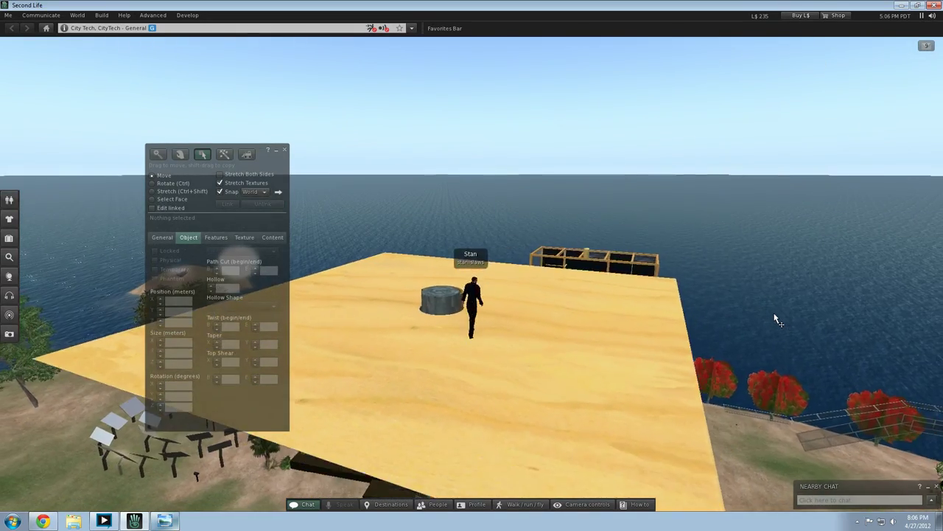
key(Page_Up)
key(Page_Down)
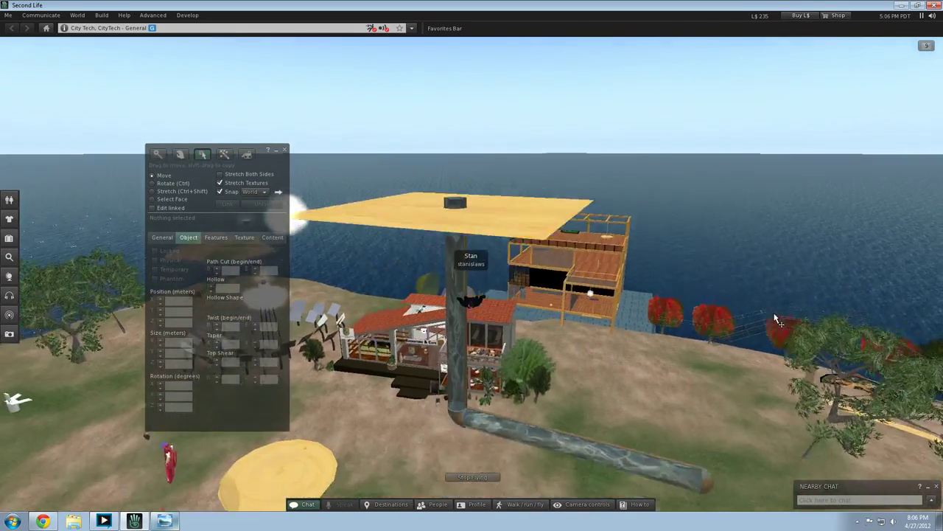
key(Page_Up)
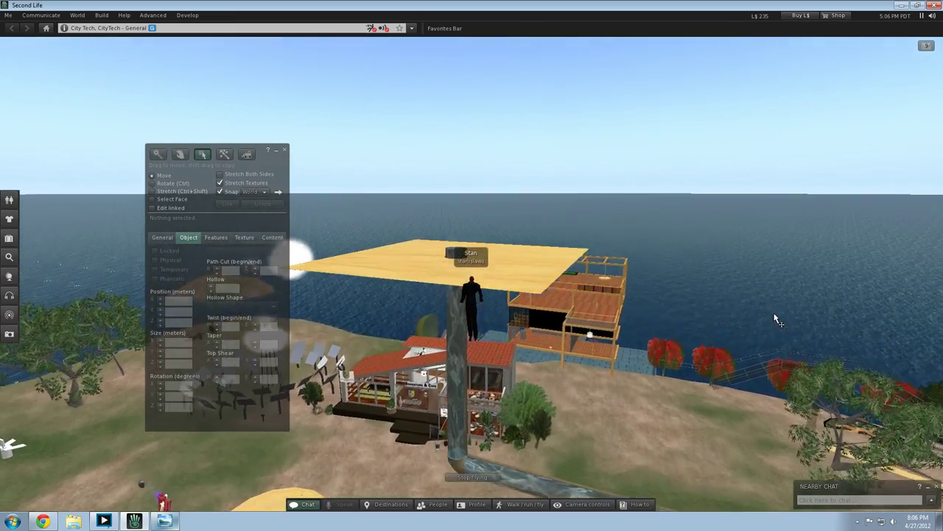
click(166, 521)
click(167, 521)
click(166, 521)
click(166, 521)
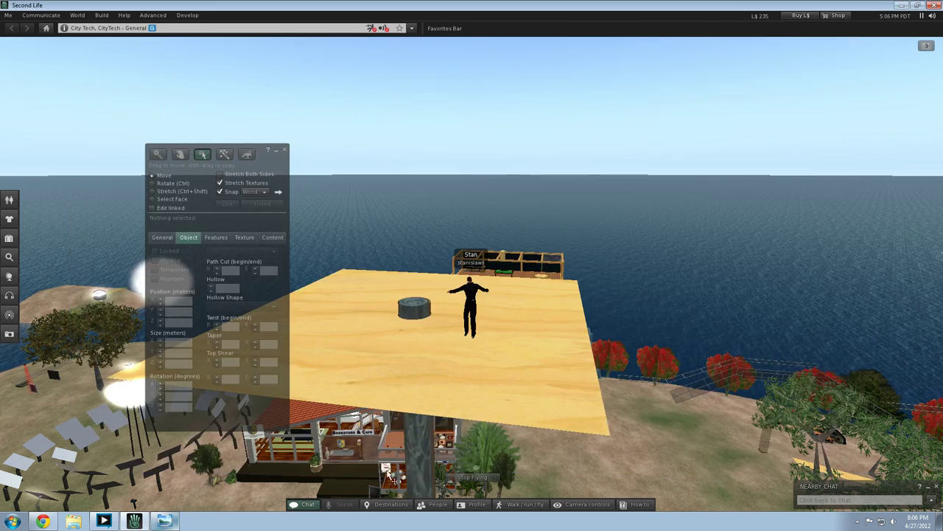
key(Right)
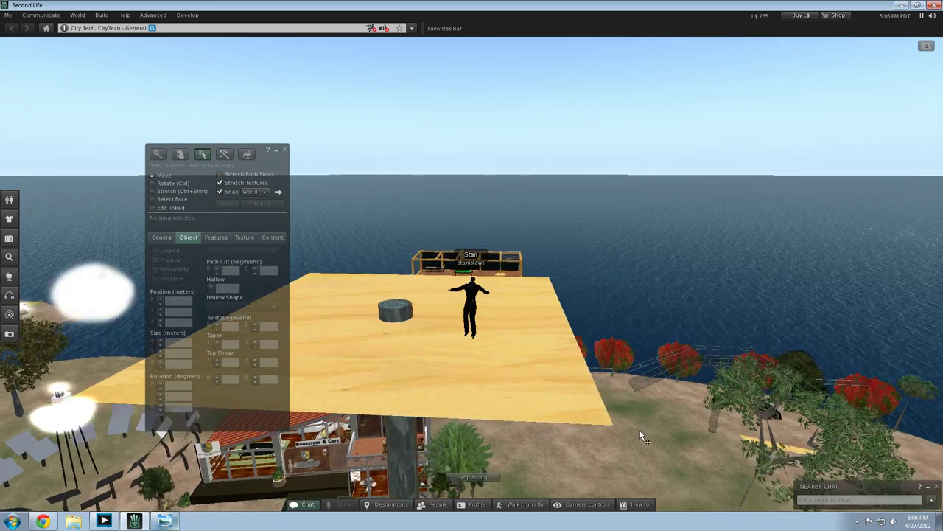
Step: Select the platform and apply the Concrete texture from the Buildings library folder
click(455, 367)
key(Left)
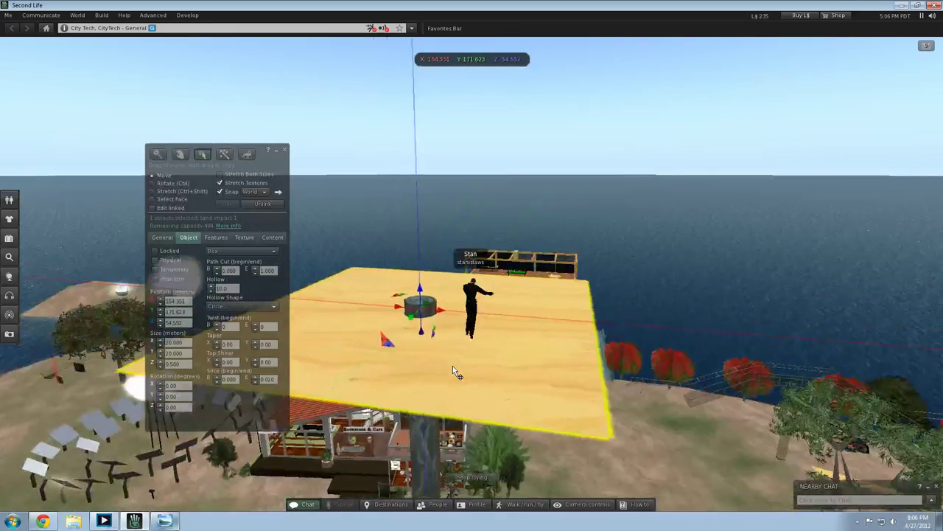
key(Right)
click(156, 238)
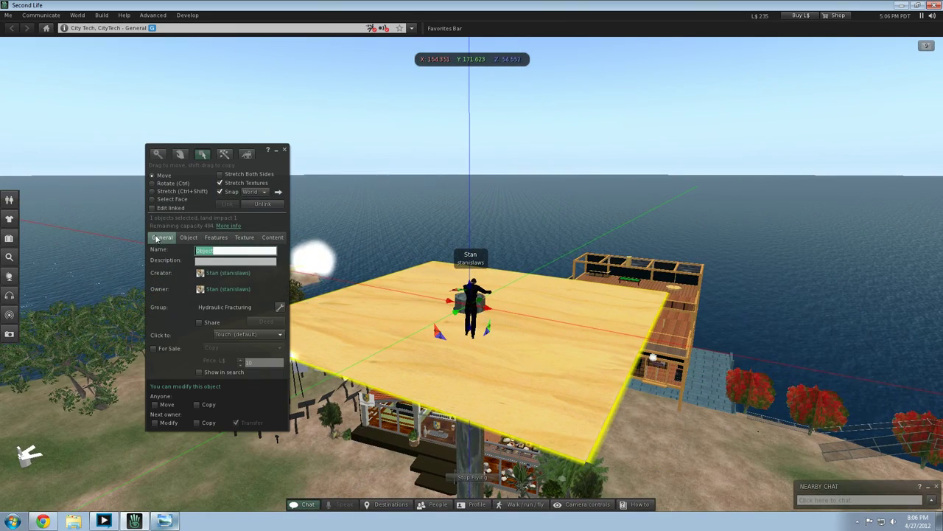
click(238, 238)
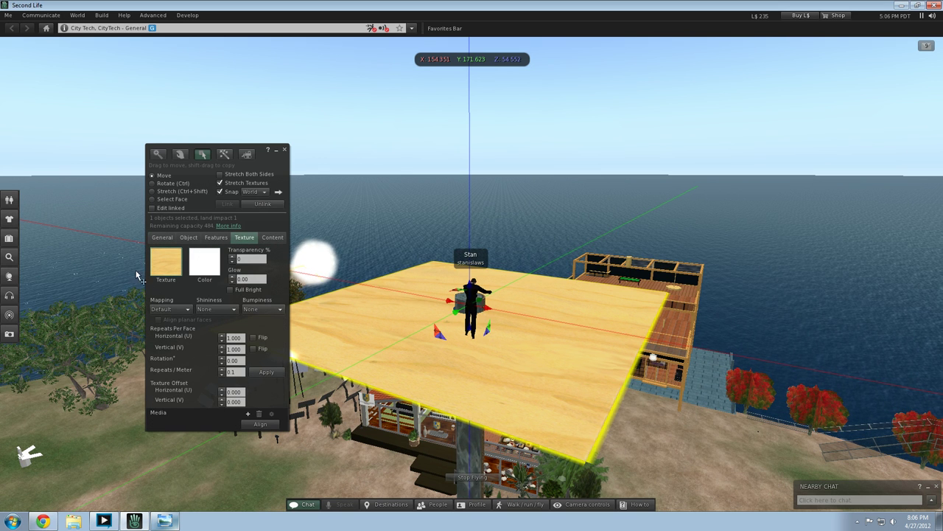
click(164, 270)
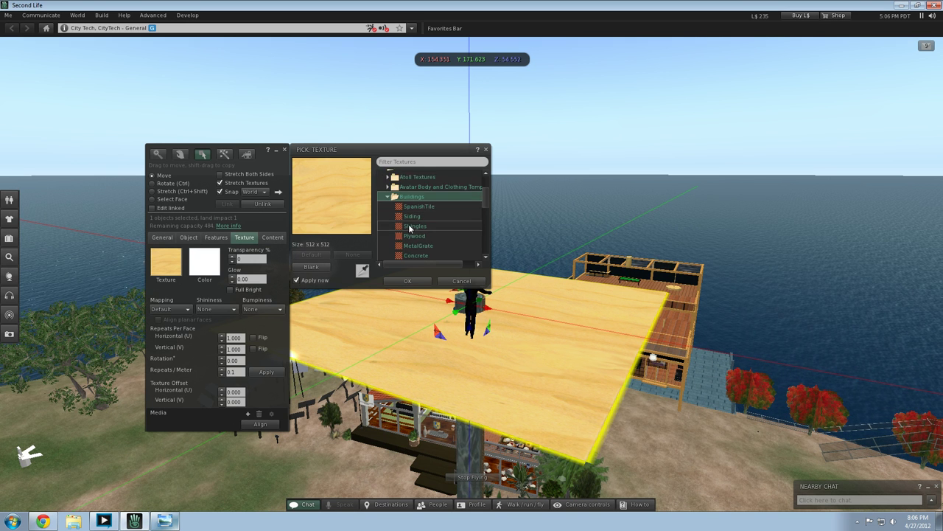
click(411, 224)
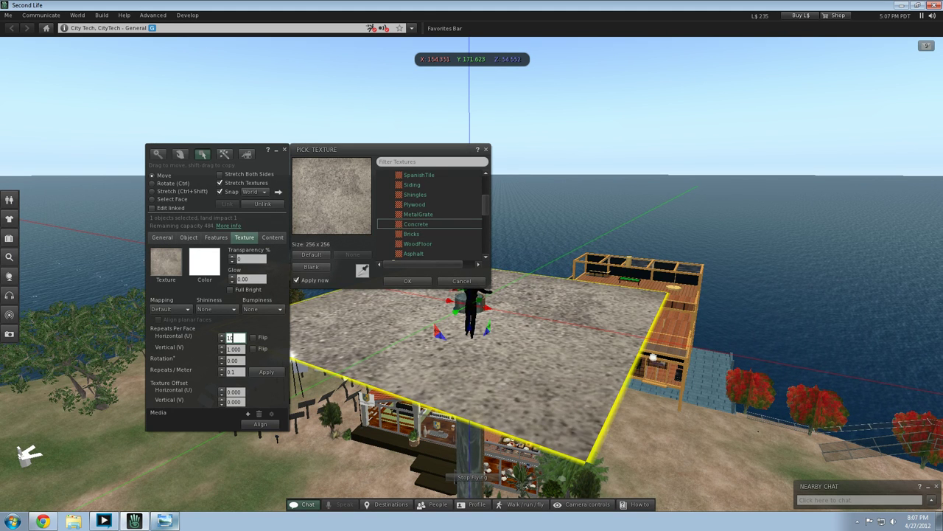
Step: Set the concrete texture's horizontal and vertical repeats per face to 10 and deselect the platform
text(10)
key(Tab)
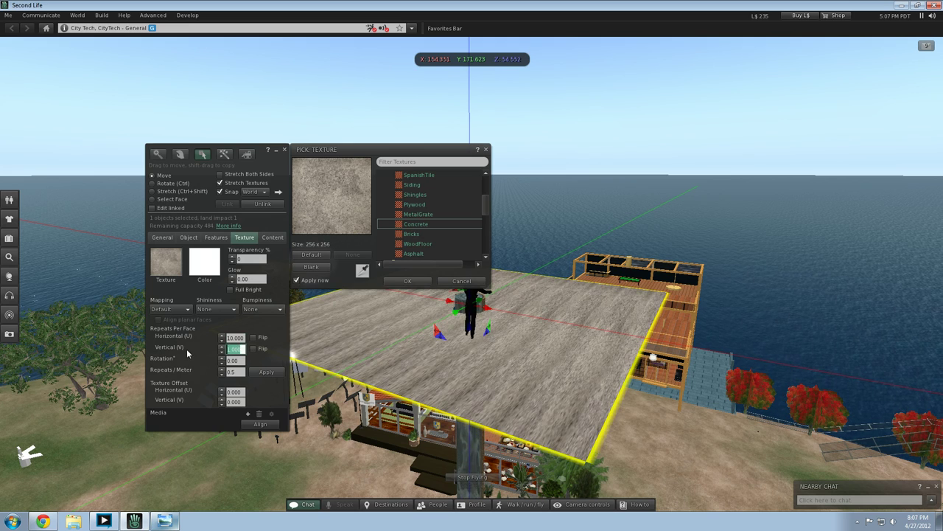
text(10)
click(239, 338)
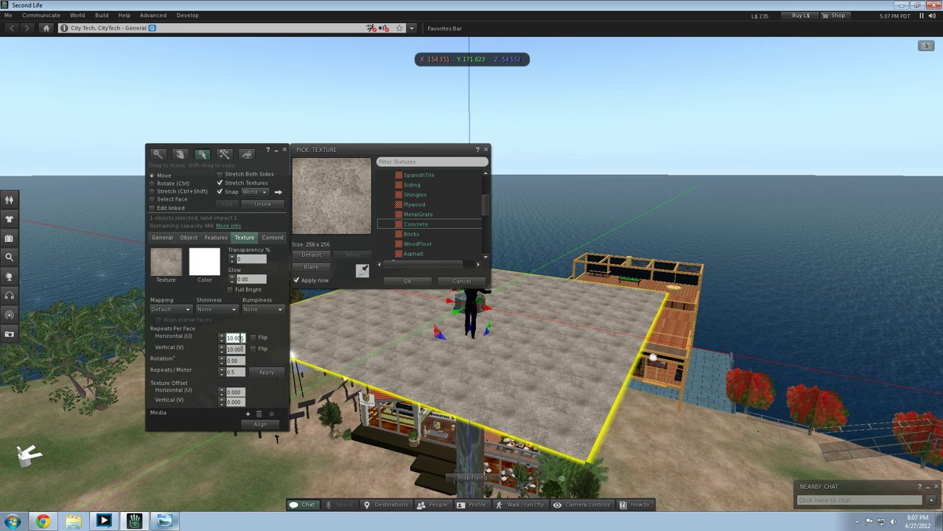
click(769, 481)
key(Left)
key(Up)
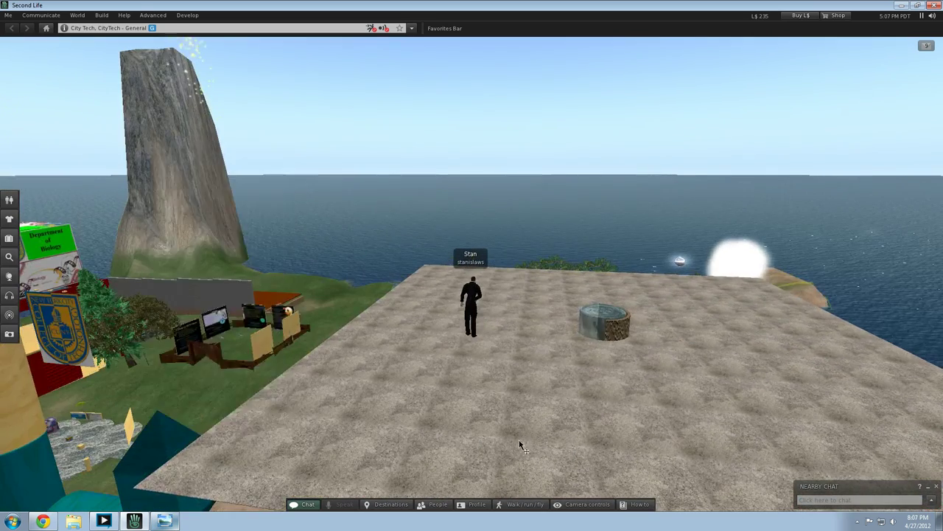
Step: Reselect the platform, try the checker bumpiness, and settle on concrete bumpiness for its surface
click(390, 296)
click(278, 309)
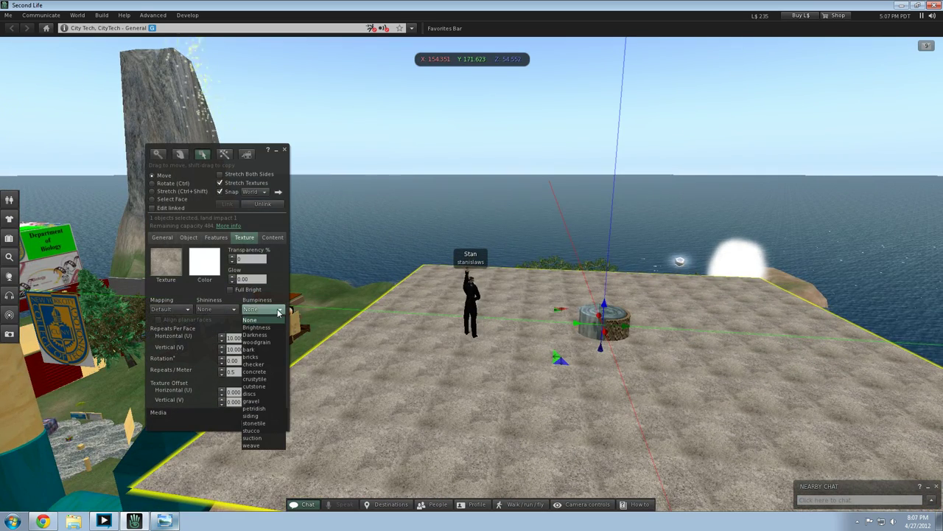
click(272, 365)
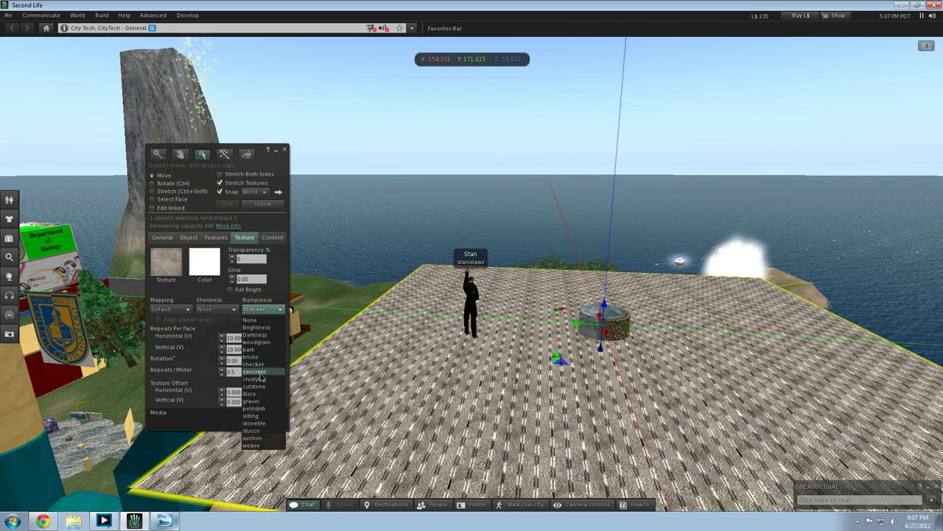
click(259, 372)
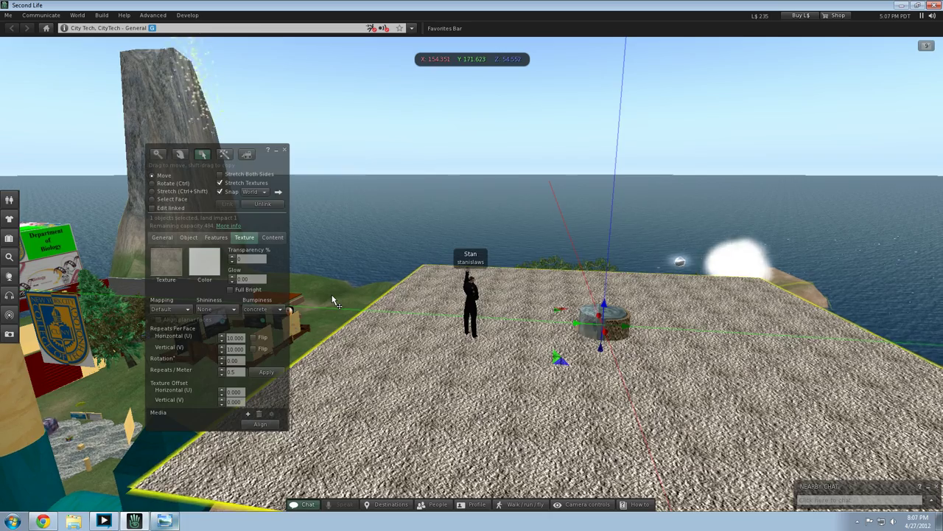
Step: Examine the textured platform and the pipes from above, below and different sides
key(Right)
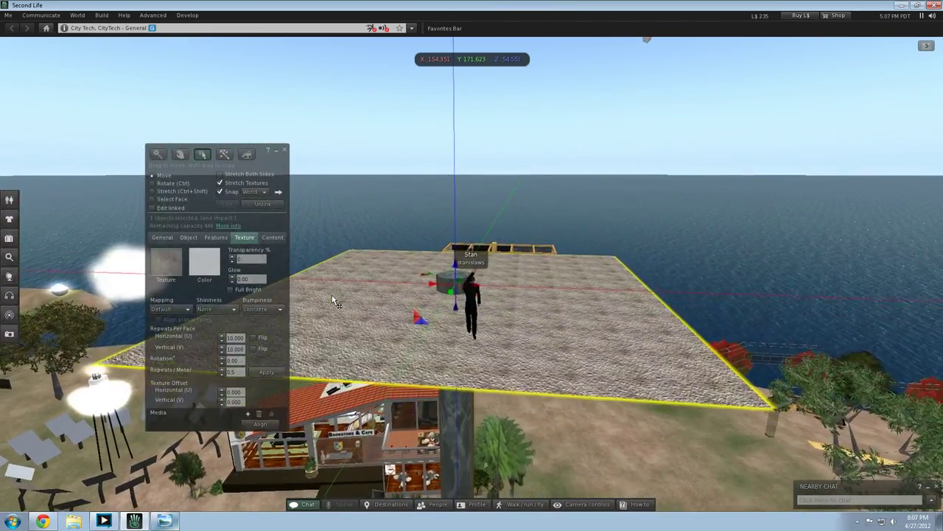
key(Down)
key(Page_Up)
key(Page_Down)
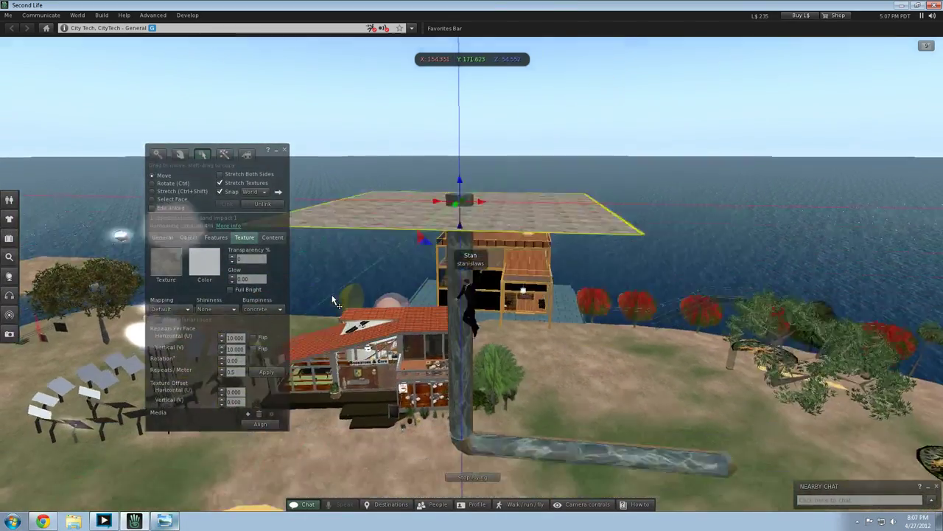
key(Page_Up)
key(Right)
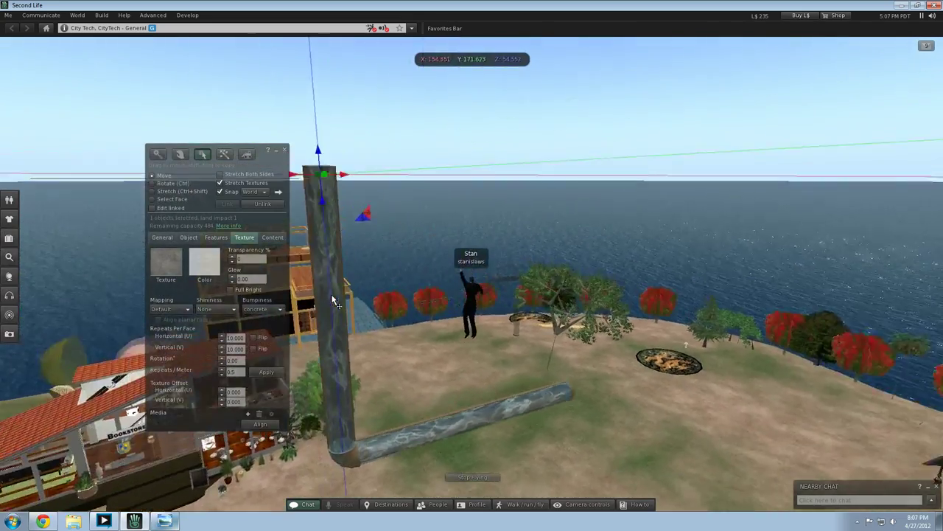
key(Page_Up)
key(Down)
key(Left)
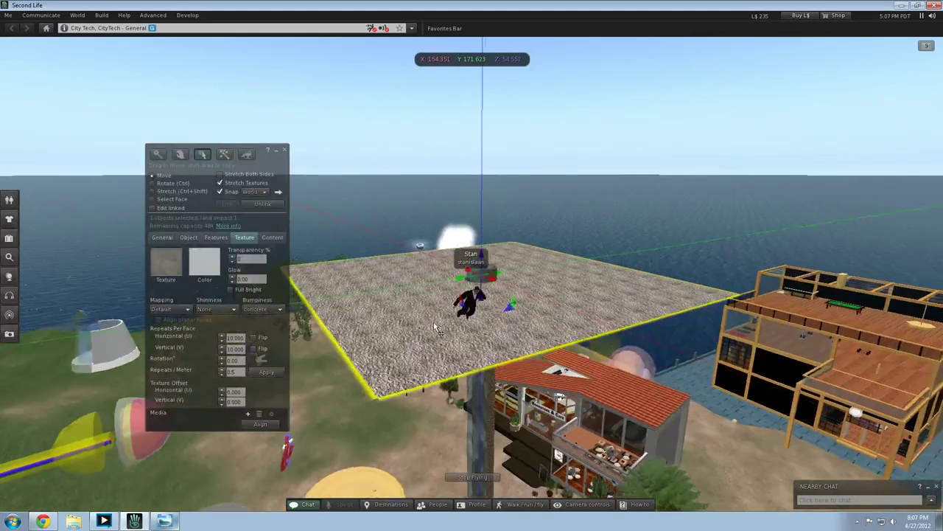
key(Down)
Step: Name the platform "HF Surface 1" and share it with the Hydraulic Fracturing group
click(163, 238)
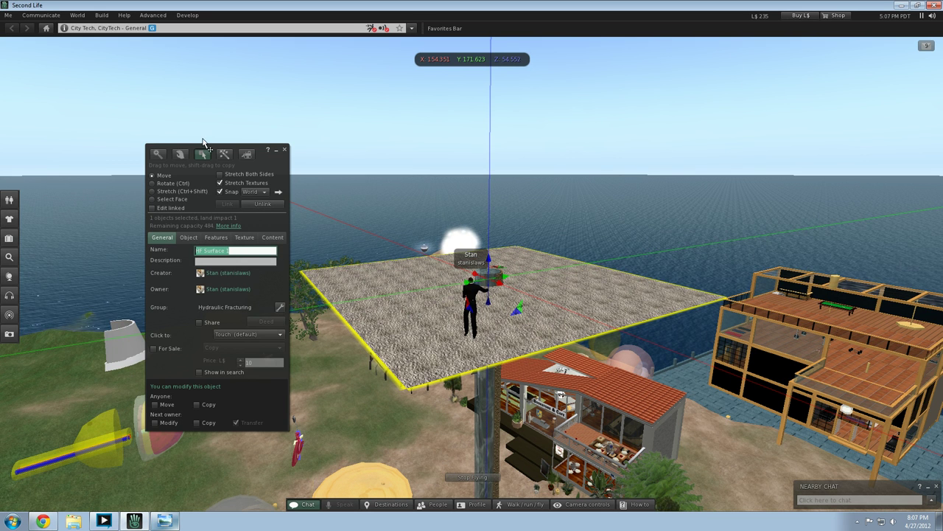
click(458, 347)
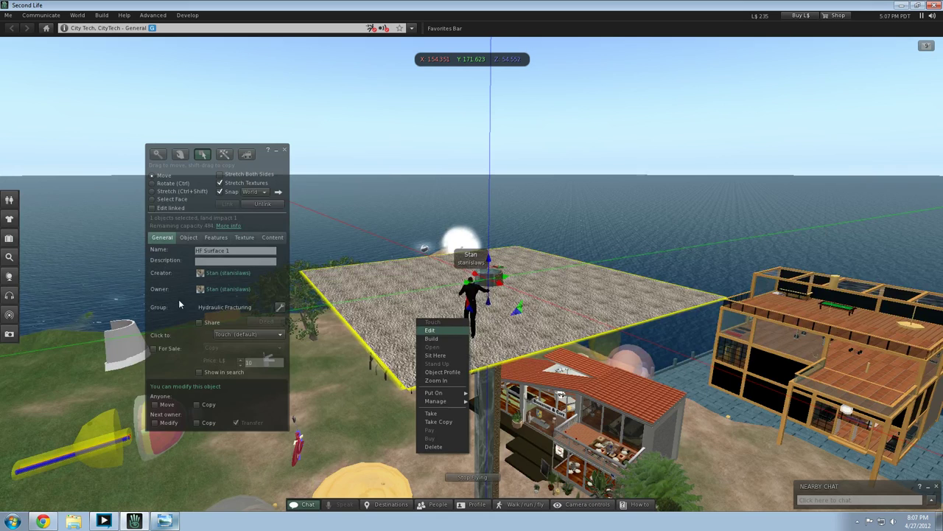
click(199, 324)
Step: Take a copy of the platform into the inventory and place the HF Surface 1 copy onto the existing platform
right_click(409, 316)
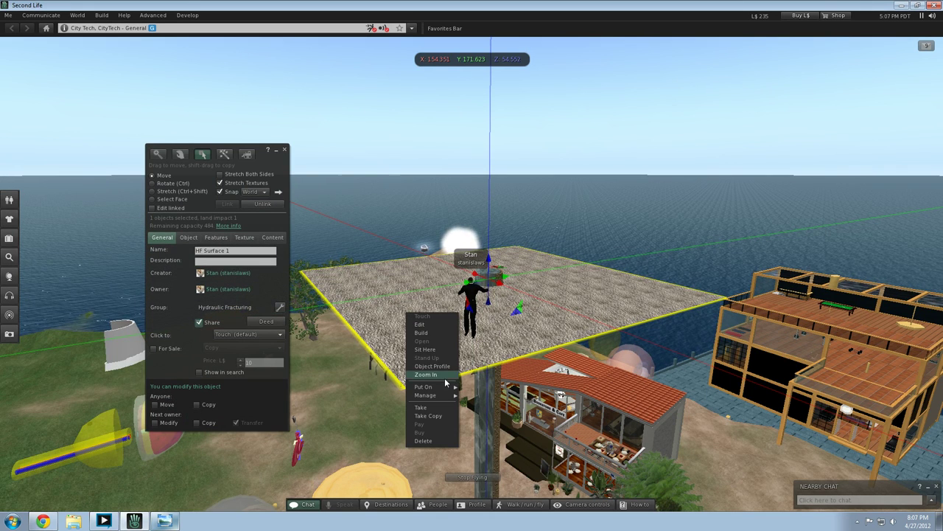
click(434, 417)
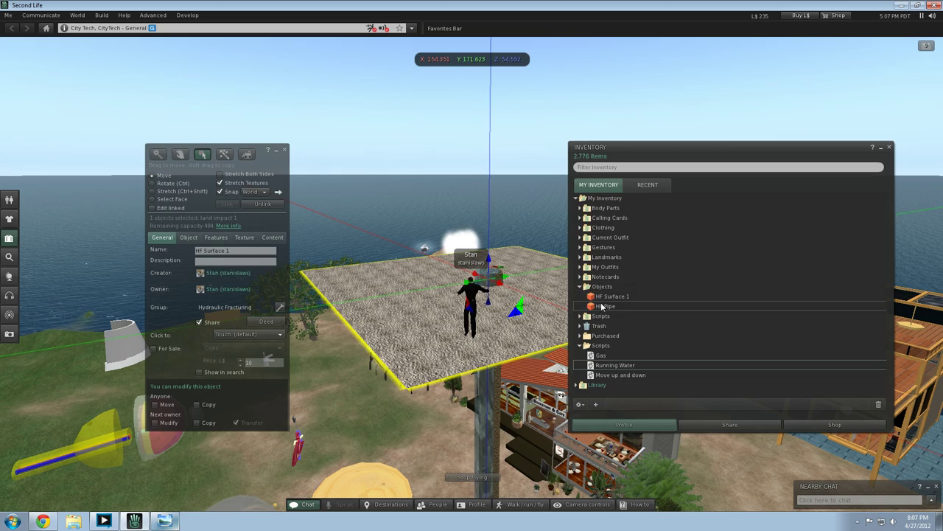
drag(602, 299, 508, 328)
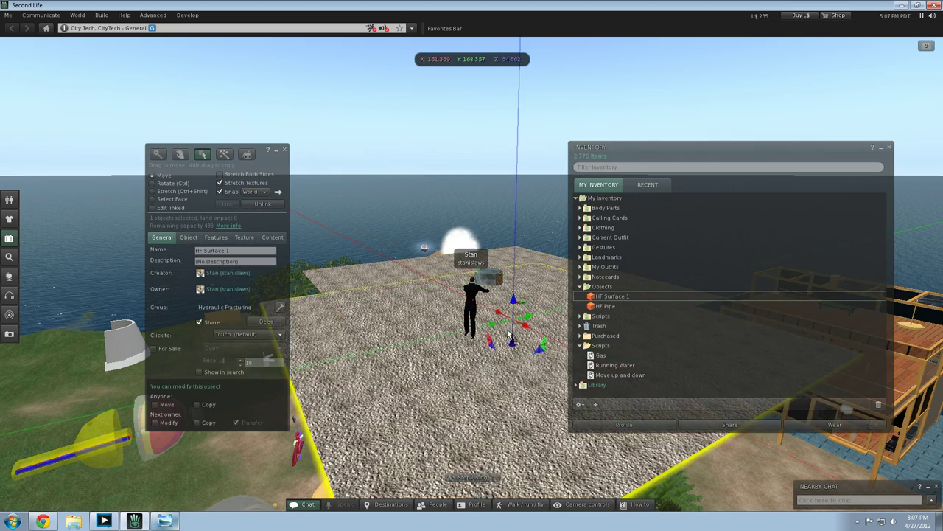
Step: Move the copied surface along Y to 171.701 and along X to 174.297, next to the original platform
key(Up)
key(Left)
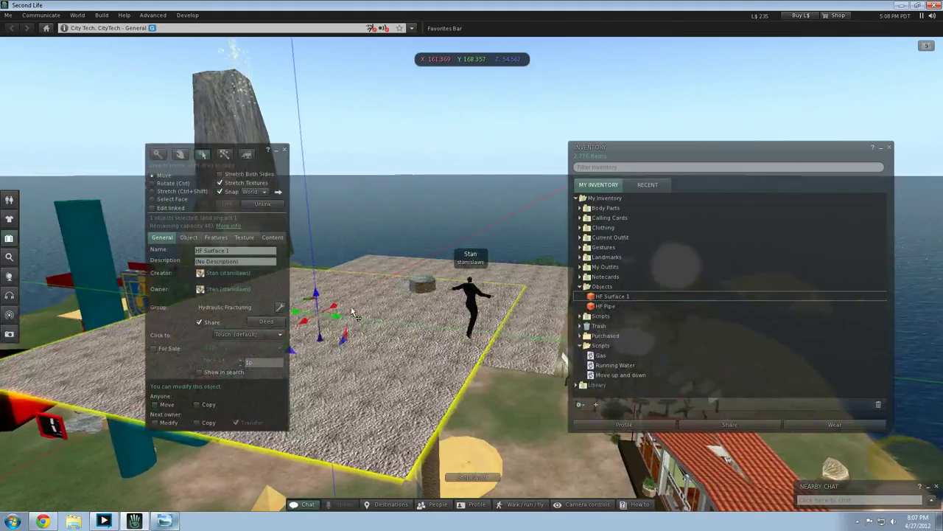
drag(337, 315, 393, 341)
key(Up)
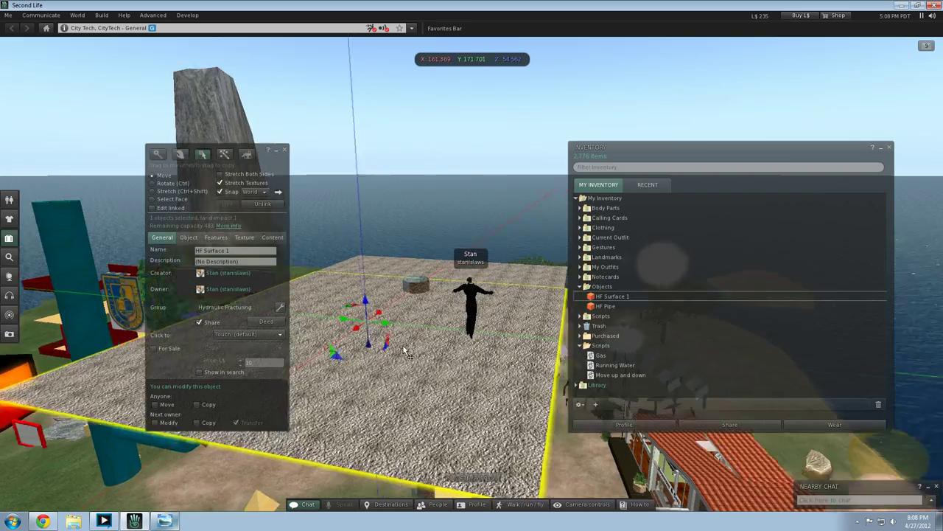
key(Left)
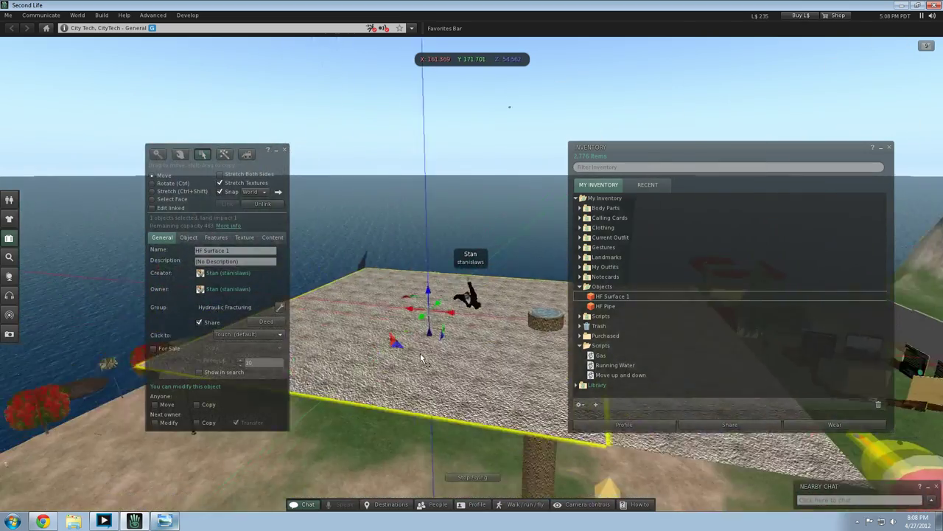
drag(425, 324, 258, 313)
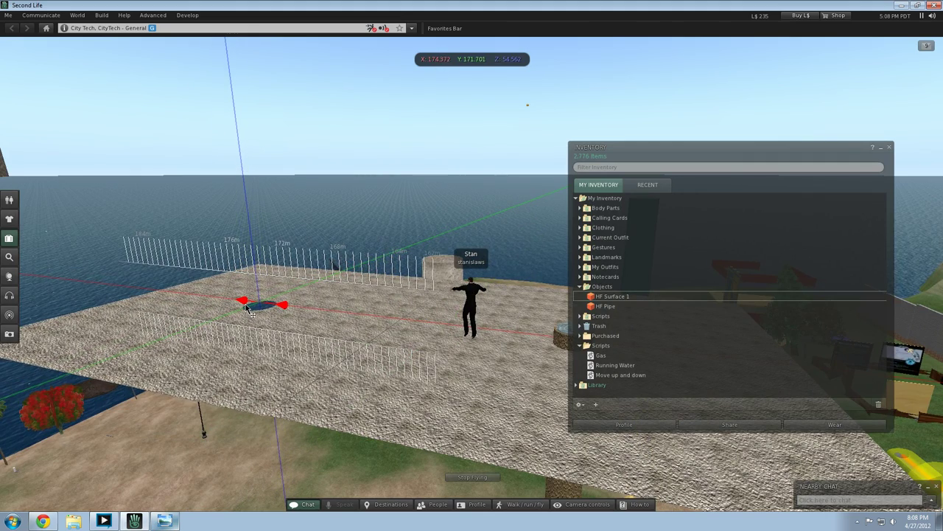
drag(247, 305, 248, 305)
key(Left)
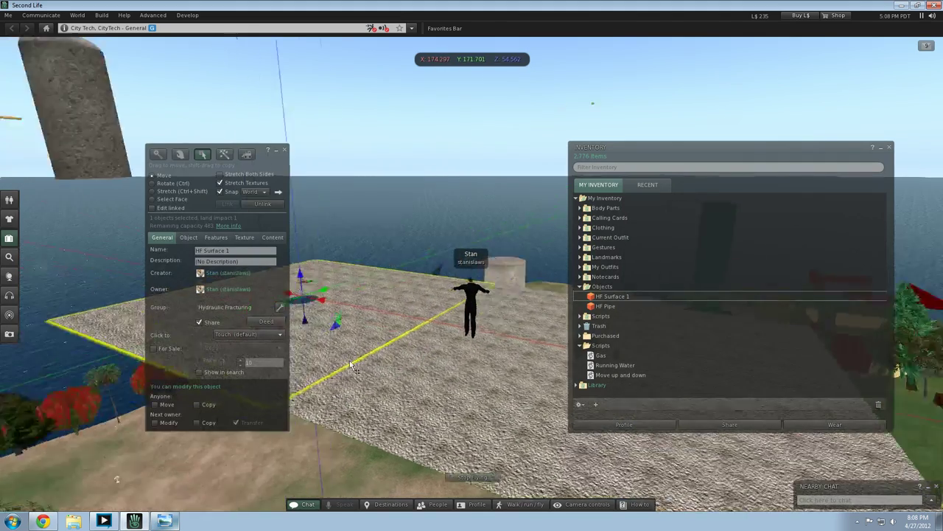
Step: Align the copied surface with the original platform by moving it to Y 171.606 and Z 54.587
key(Up)
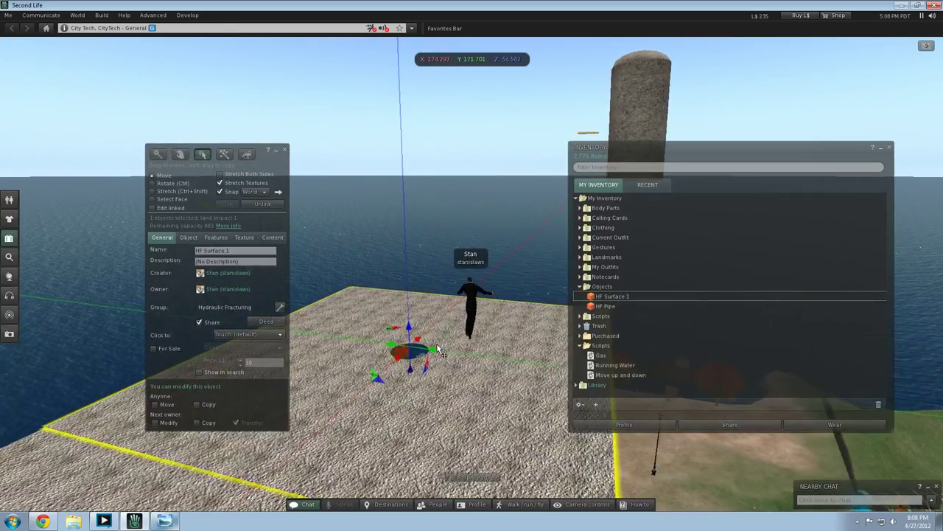
drag(437, 347, 441, 352)
key(Left)
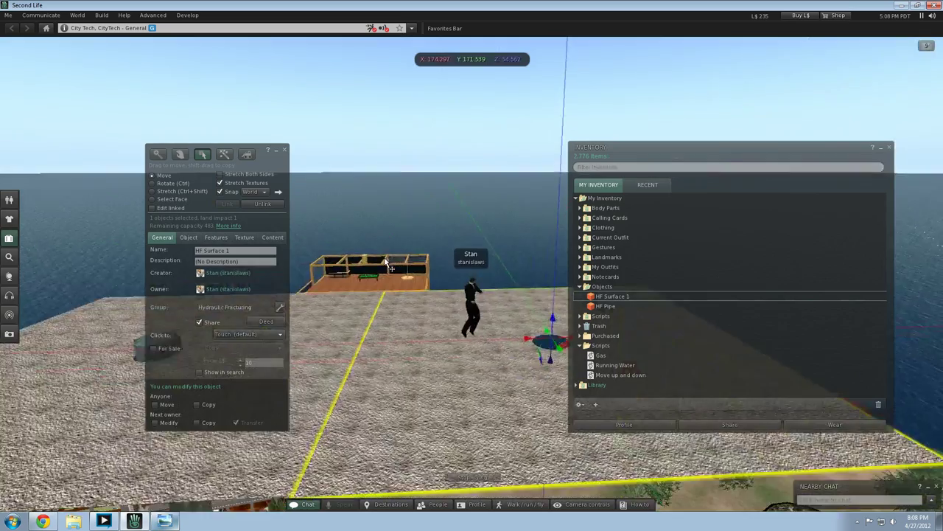
key(Down)
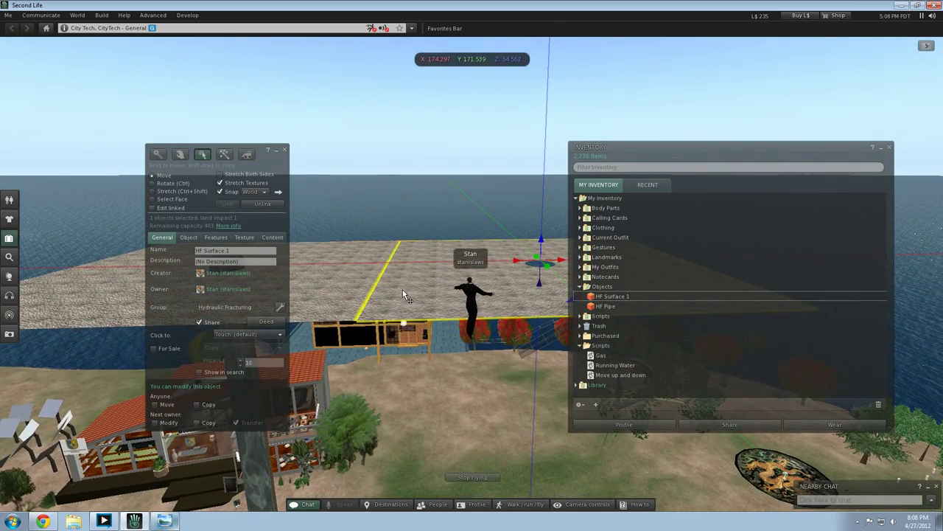
key(Up)
key(Right)
key(Page_Down)
mouse_move(437, 322)
mouse_down()
mouse_move(431, 317)
mouse_move(453, 333)
mouse_move(450, 324)
mouse_up()
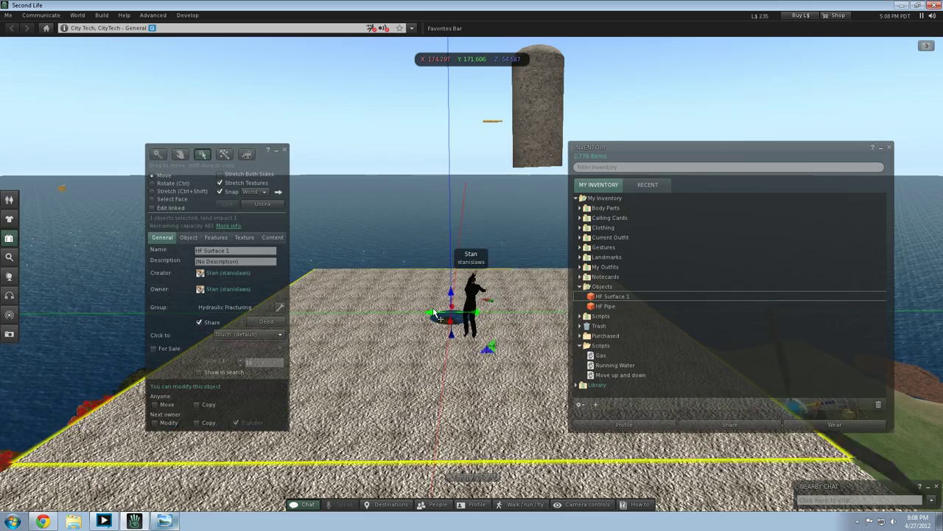
Step: Lower the copied surface along Z to 54.560 to level it with the original platform
key(Up)
key(Left)
key(Page_Down)
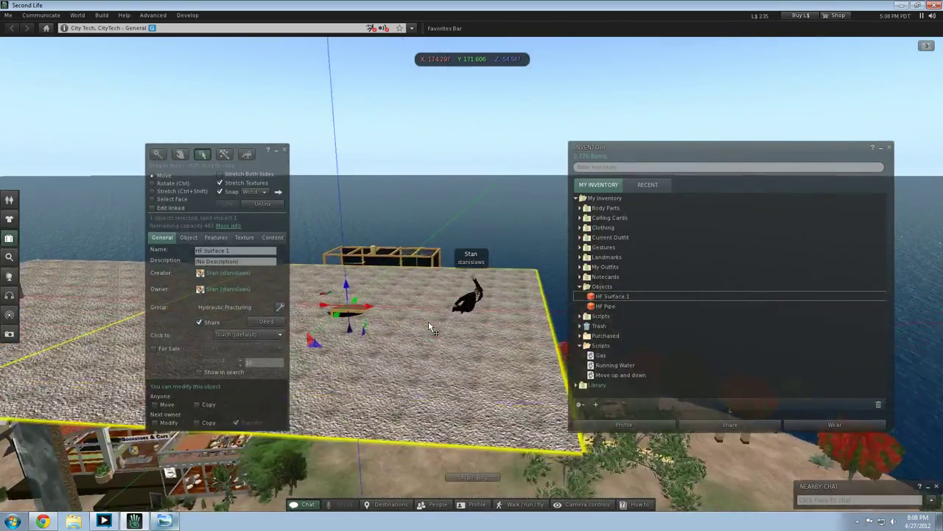
key(Right)
key(Left)
key(Page_Down)
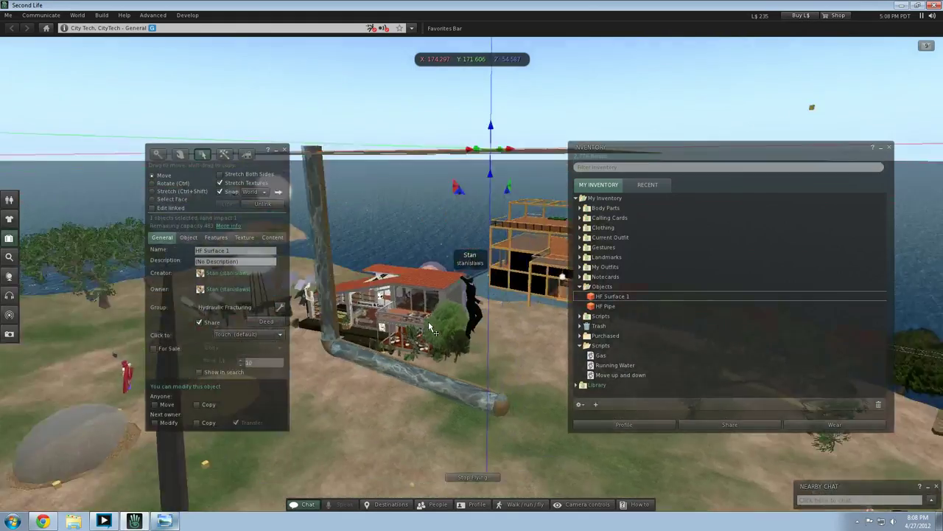
key(Right)
key(Up)
key(Page_Up)
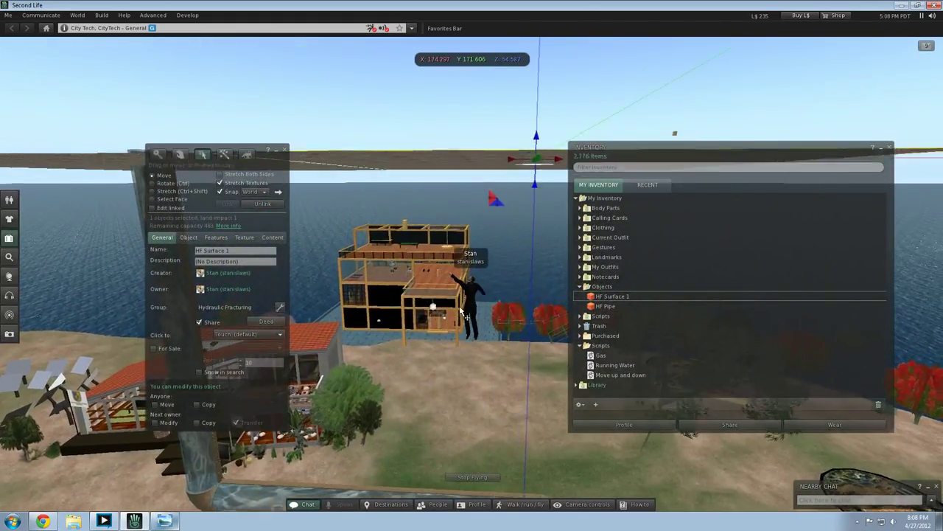
key(Left)
key(Left)
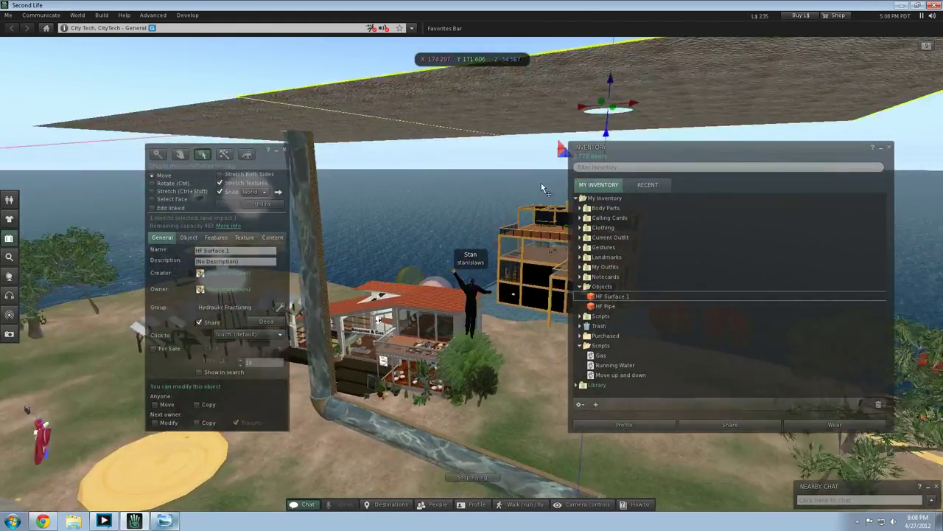
key(Page_Up)
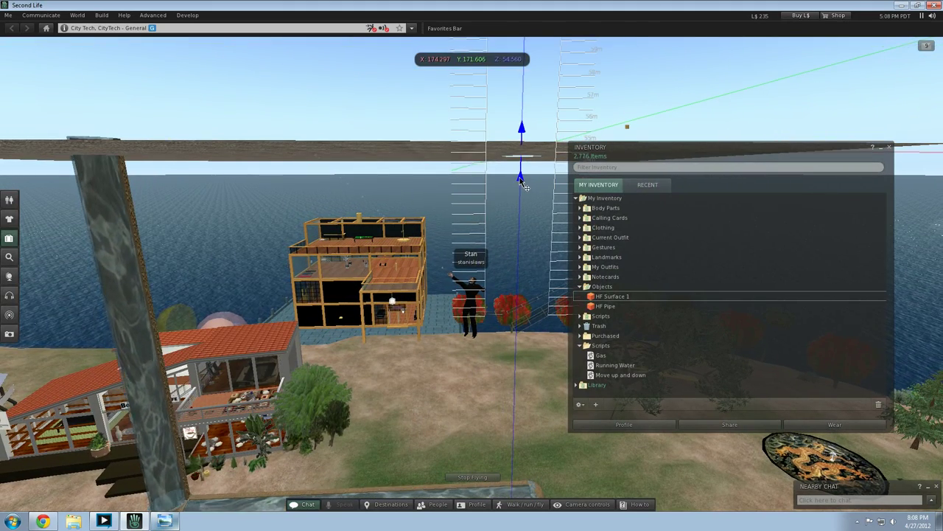
Step: Change the hollow shape of the copied HF Surface 1 from a circle to Square
key(Page_Up)
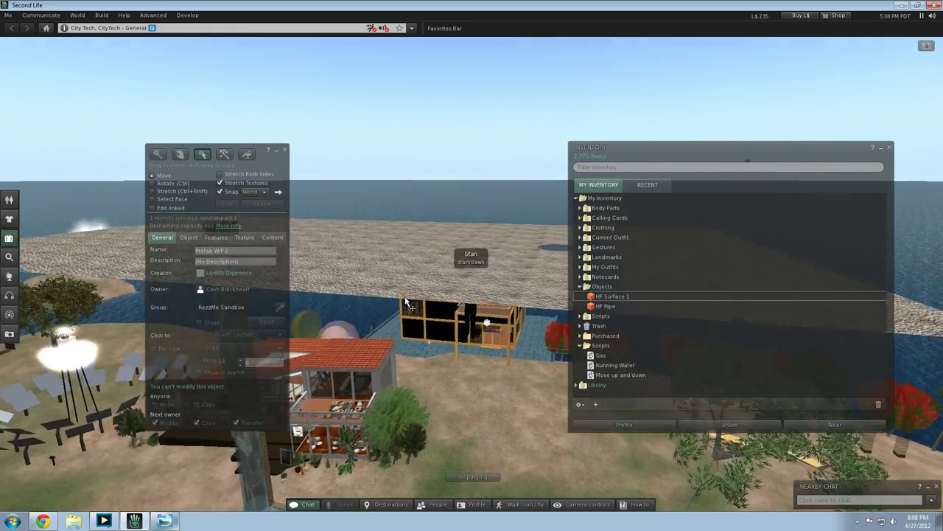
key(Page_Down)
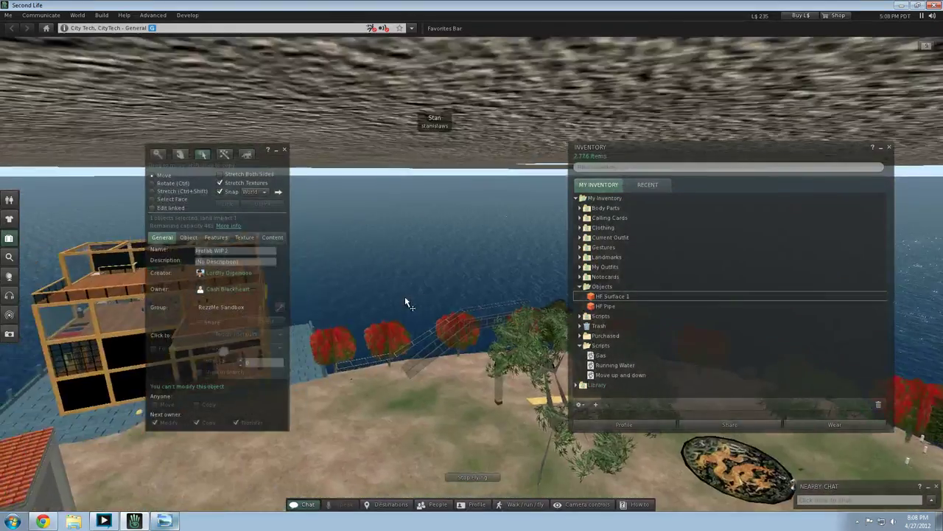
key(Up)
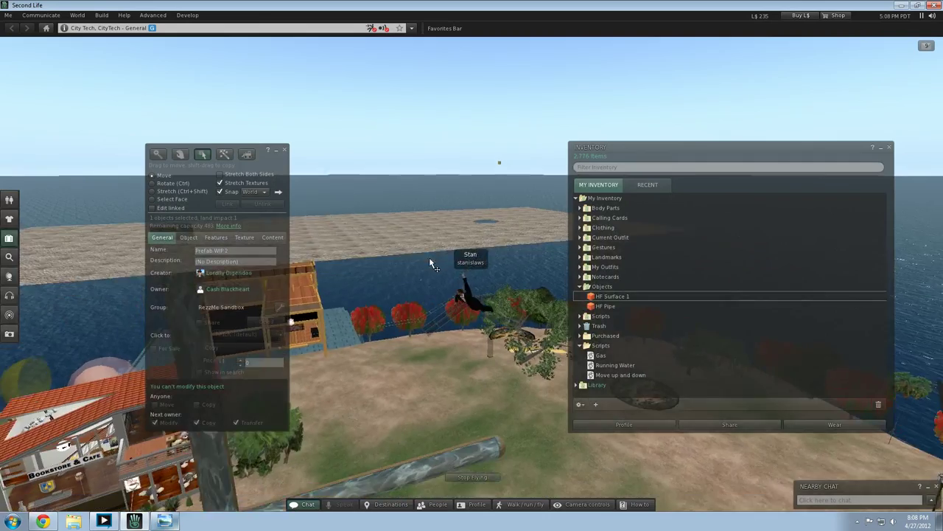
key(Page_Up)
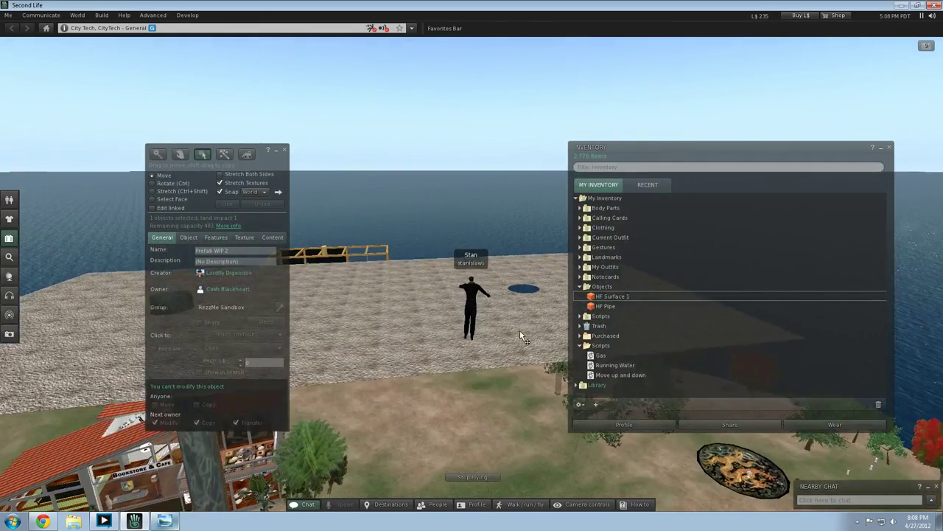
click(521, 332)
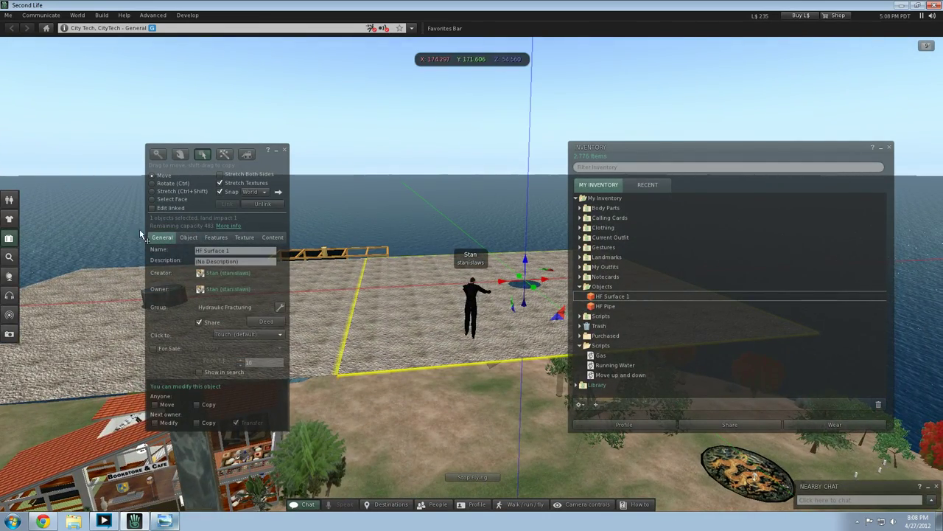
click(188, 237)
click(239, 307)
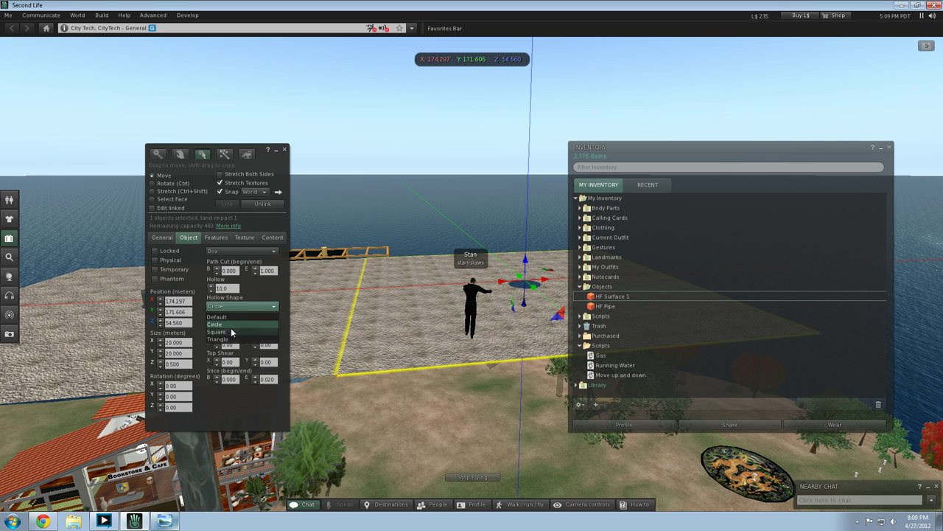
click(218, 331)
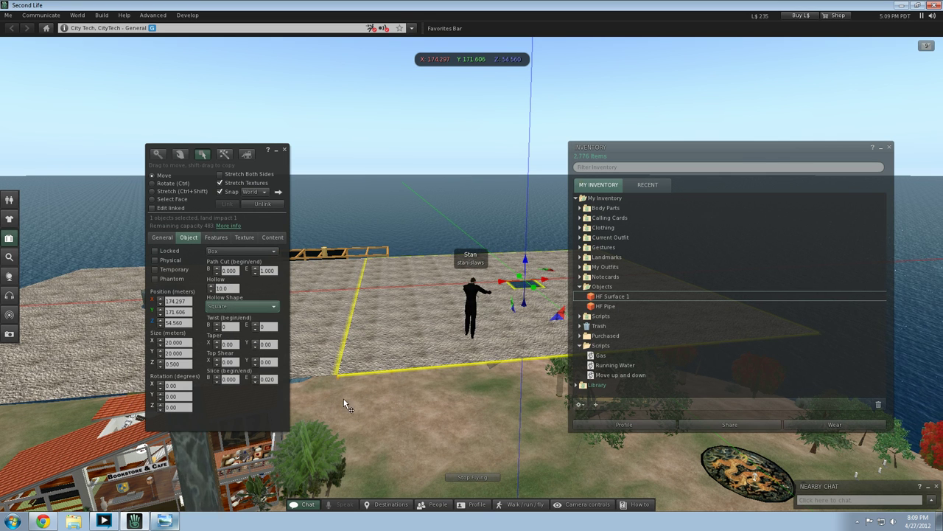
Step: Check the hydrafrack diagram in Windows Photo Viewer, and set the Z size of the platform around the vertical pipe to 1 m
click(163, 521)
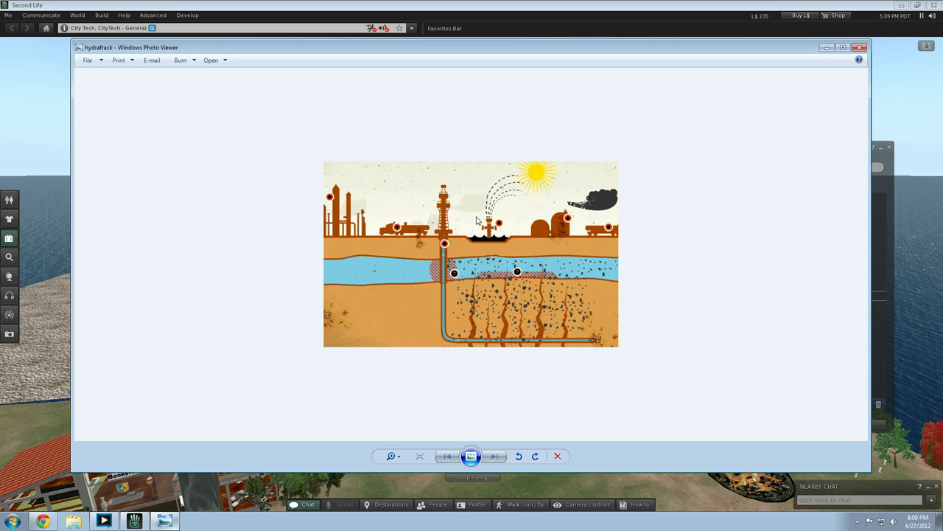
click(173, 522)
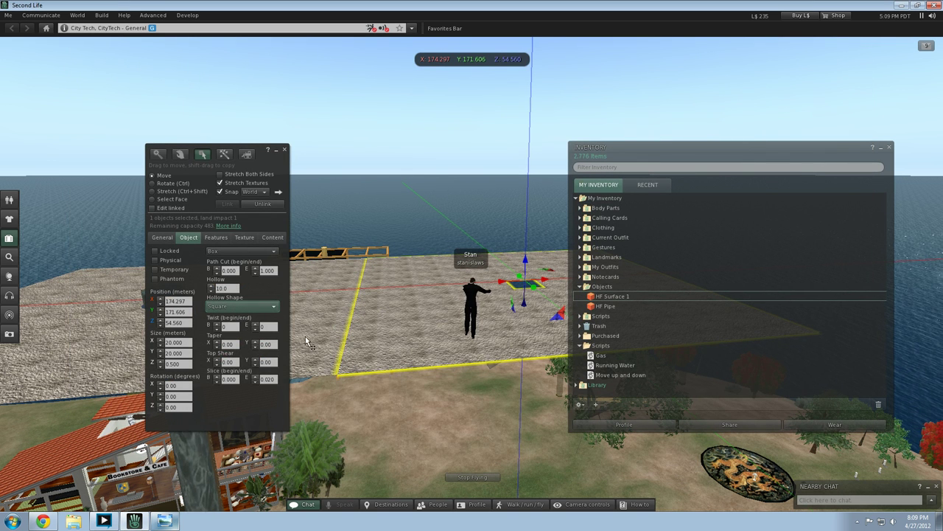
click(320, 338)
key(Left)
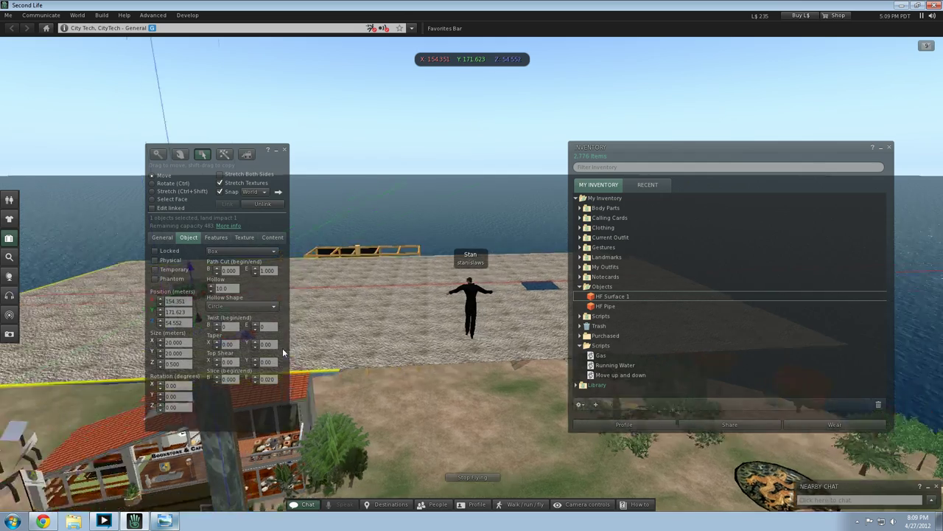
key(Right)
key(Down)
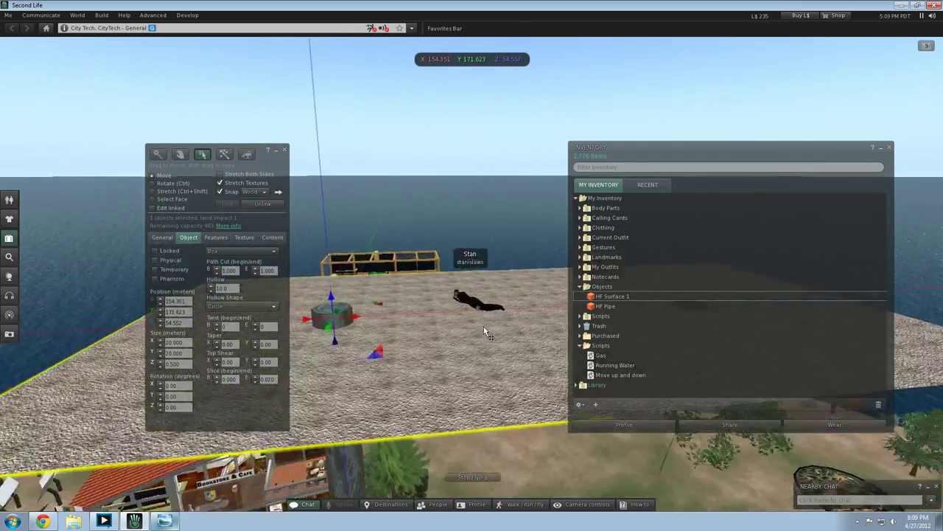
drag(184, 365, 140, 361)
text(1)
key(Return)
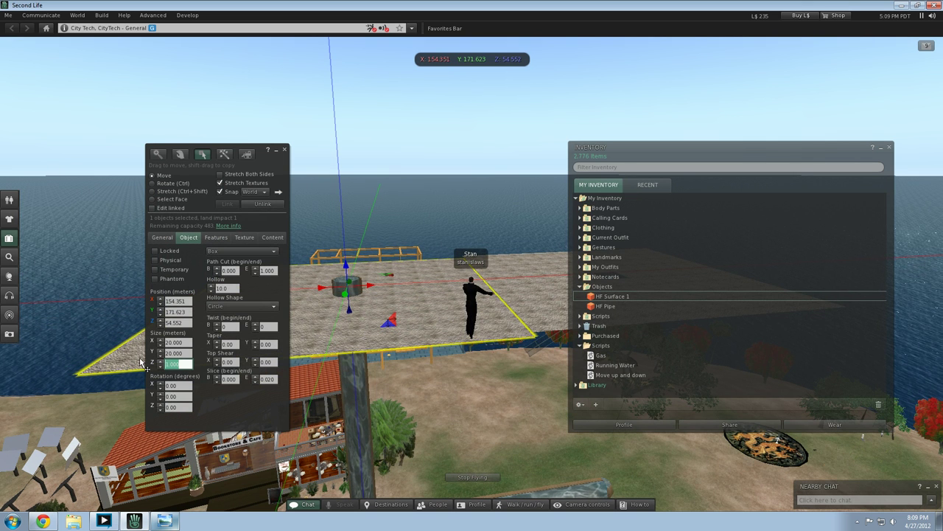
Step: Try a Z size of 20 m on the platform around the pipe and set it back to 1 m
text(20)
key(Return)
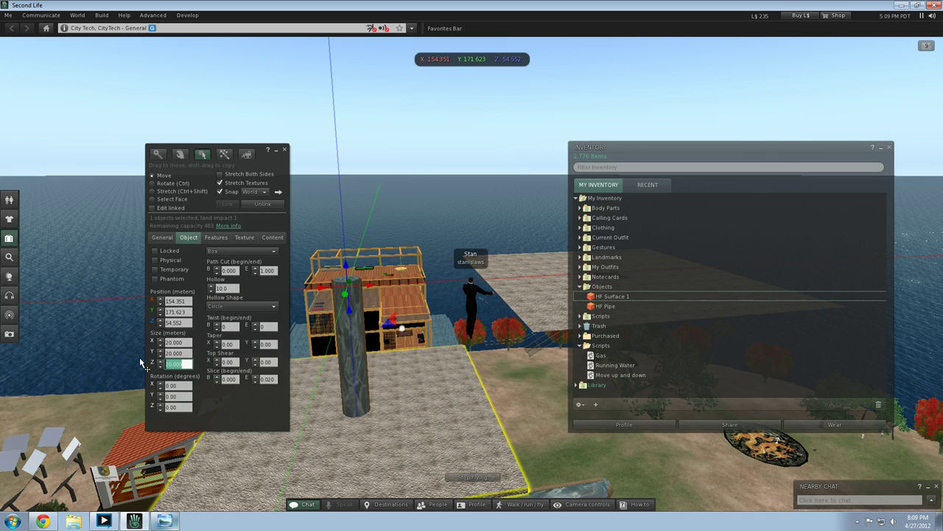
text(1)
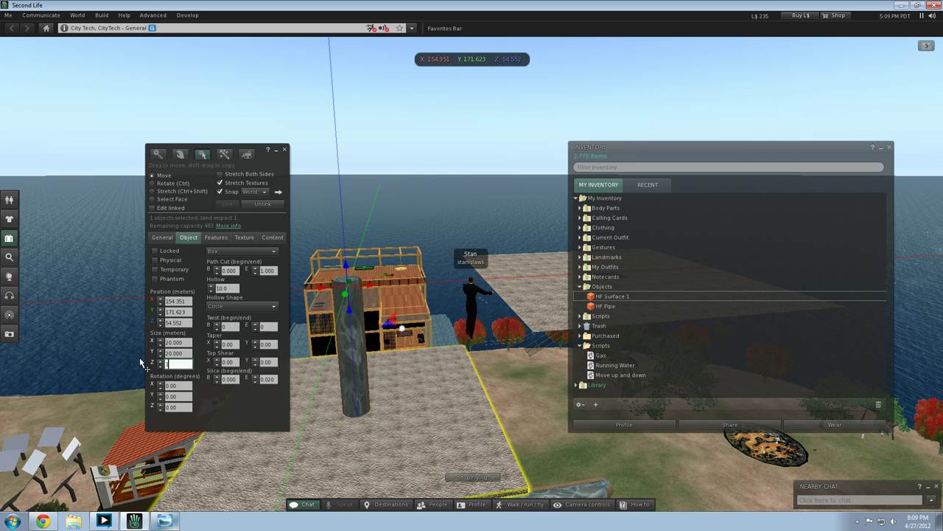
key(Return)
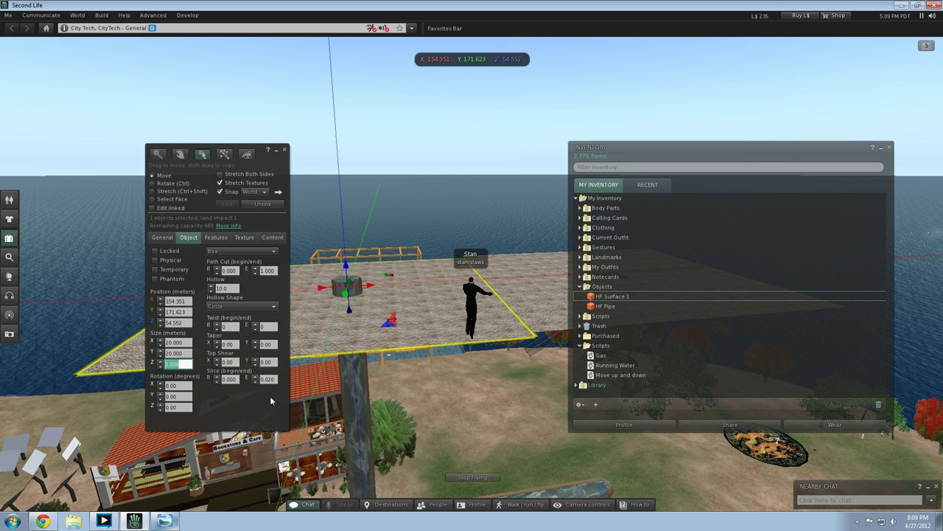
Step: Raise the platform around the vertical pipe along Z to 54.765
click(392, 408)
click(422, 319)
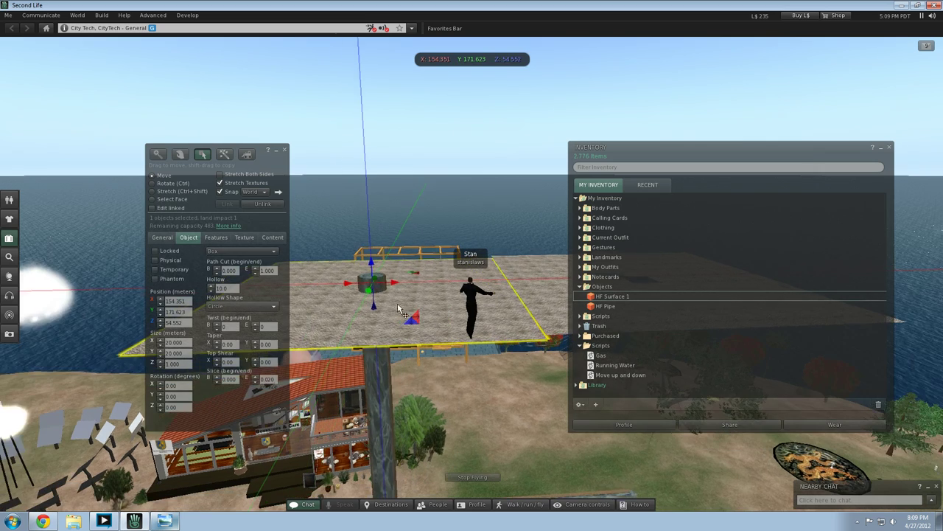
drag(370, 266, 372, 267)
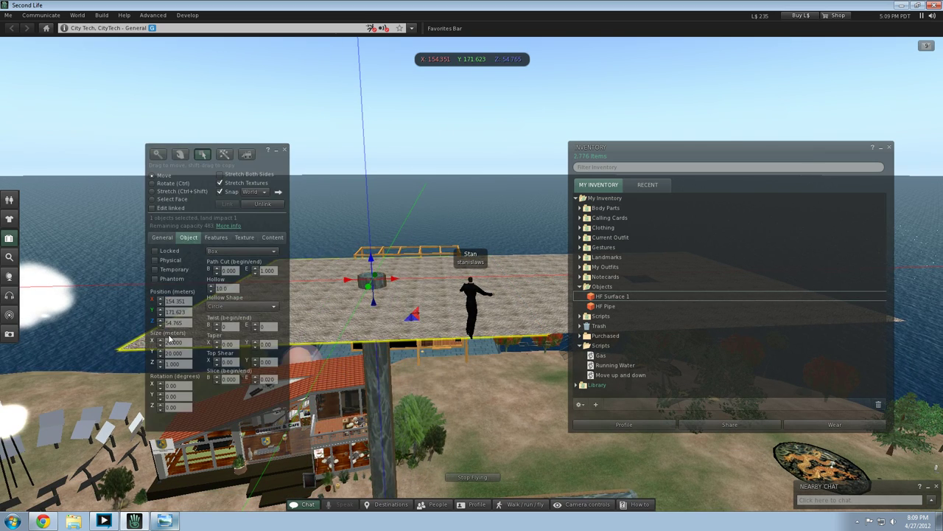
Step: Try a different Z size for the raised platform, return it to 1 m and deselect the platform
click(174, 364)
click(161, 362)
drag(161, 361, 172, 364)
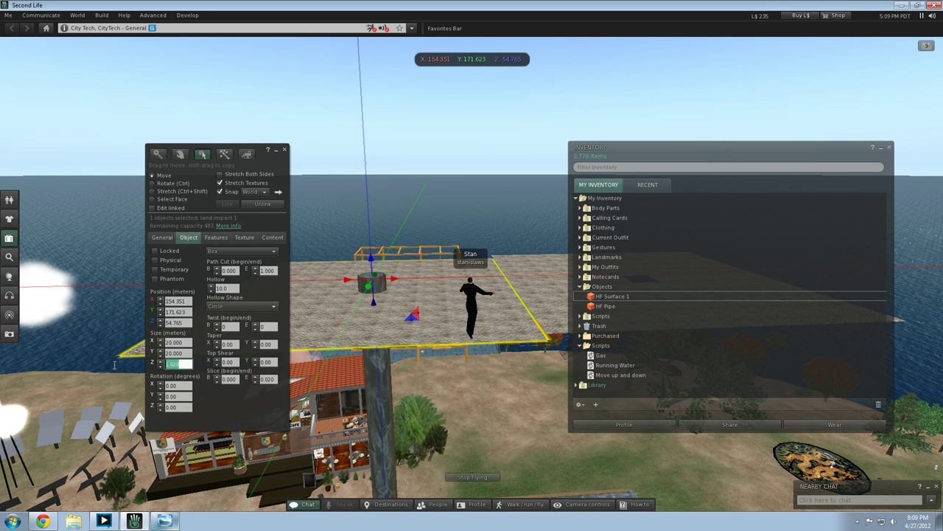
click(188, 396)
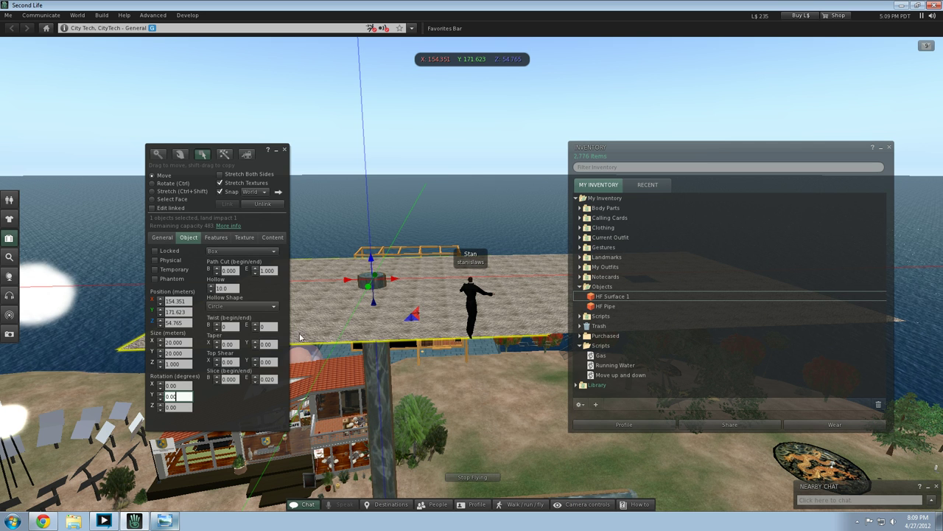
click(531, 313)
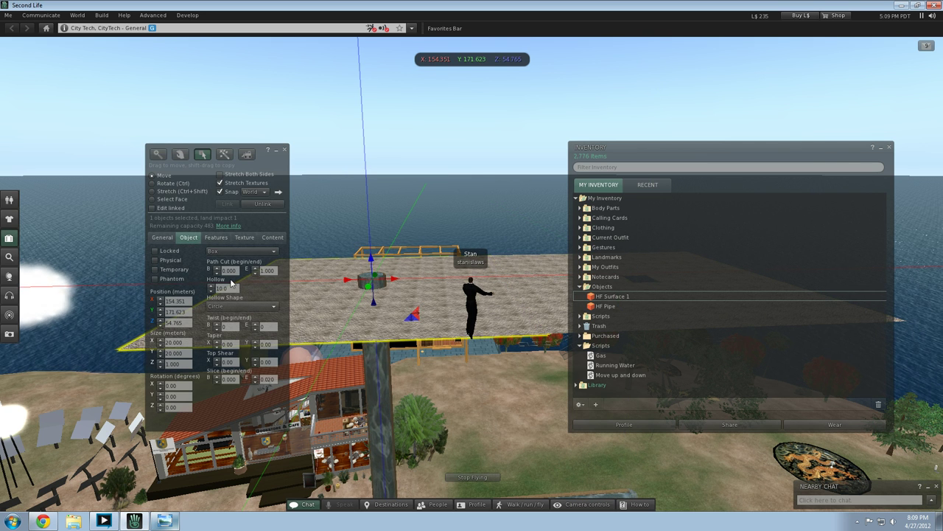
click(547, 311)
click(472, 404)
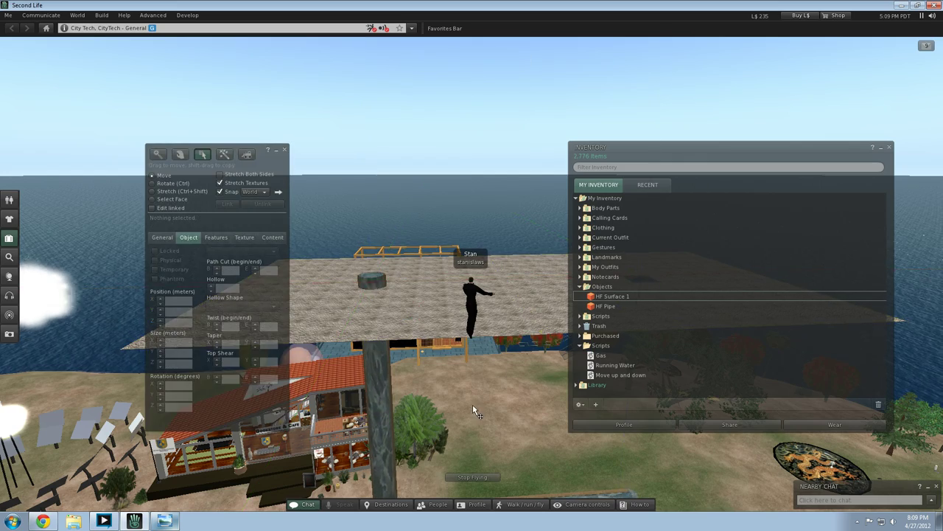
Step: Enlarge the square opening in the copied surface by setting its Hollow value to 40
key(Page_Up)
key(Right)
key(Up)
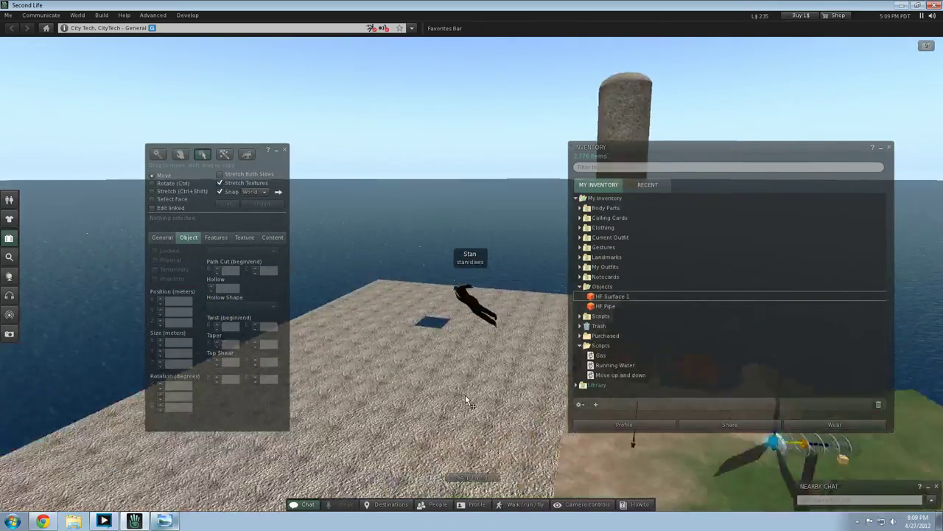
key(Left)
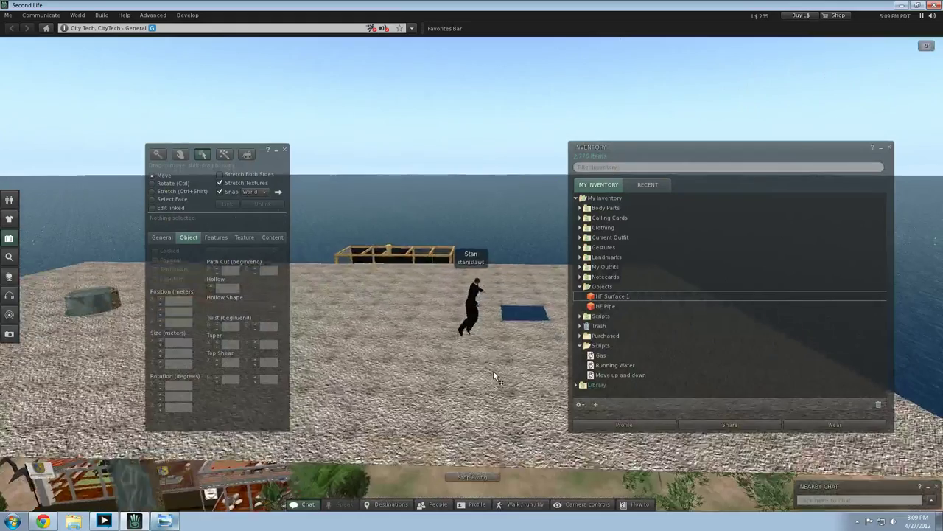
key(Down)
key(Down)
click(404, 280)
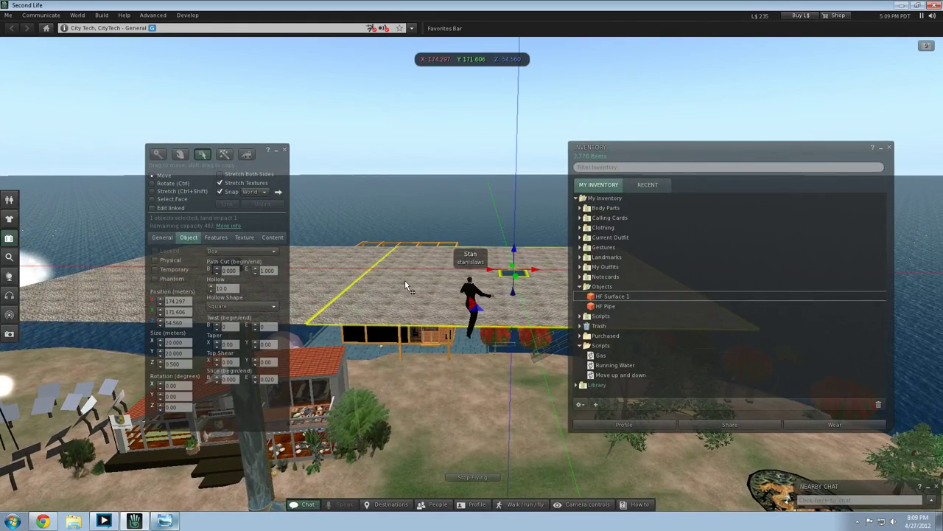
key(Up)
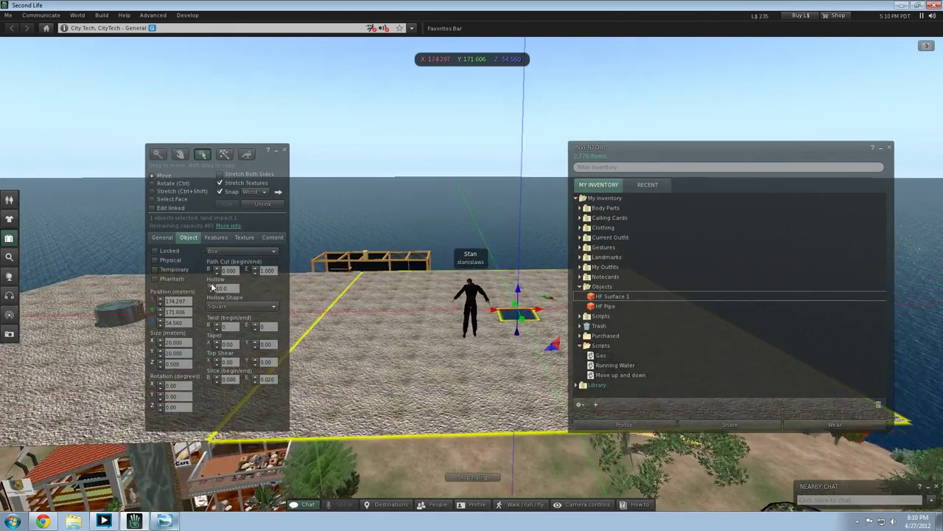
click(215, 286)
click(213, 285)
click(212, 286)
click(213, 285)
click(213, 286)
click(212, 286)
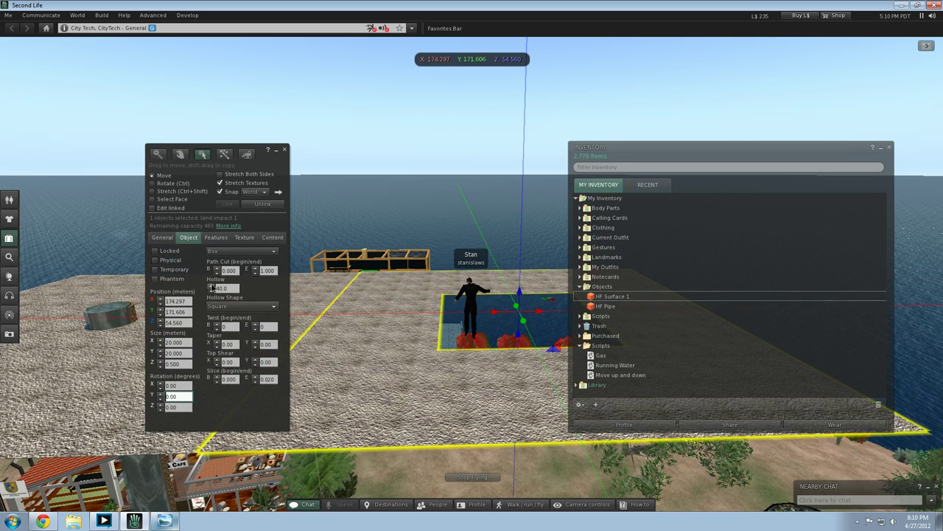
Step: Enlarge the square opening in the copied surface further by setting its Hollow value to 50
click(212, 285)
click(212, 285)
click(213, 285)
click(212, 290)
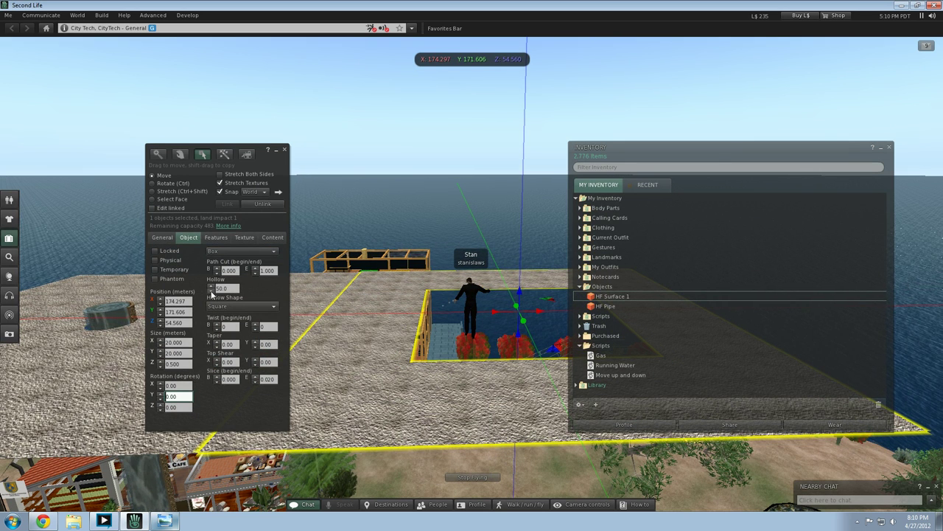
Step: Compare the model with the hydrafrack diagram in Windows Photo Viewer, return to Second Life and deselect the surface
click(163, 520)
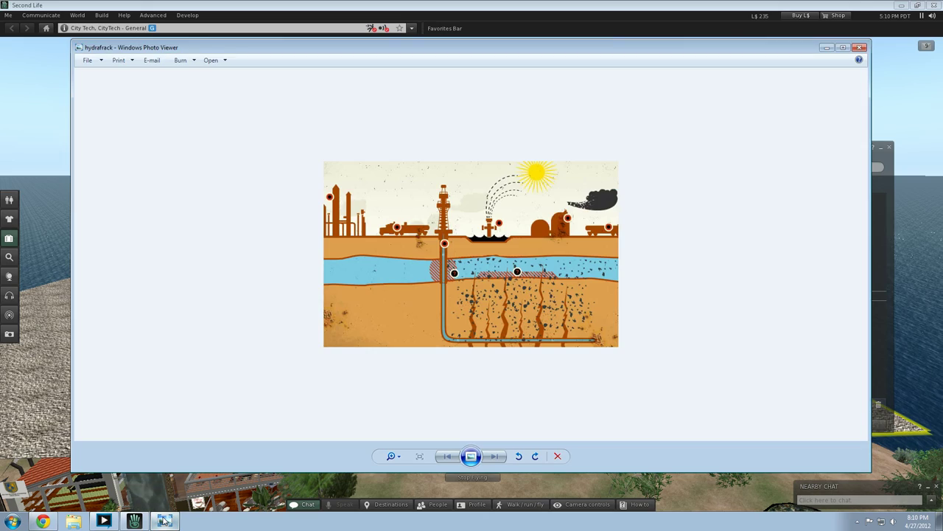
click(164, 520)
click(364, 221)
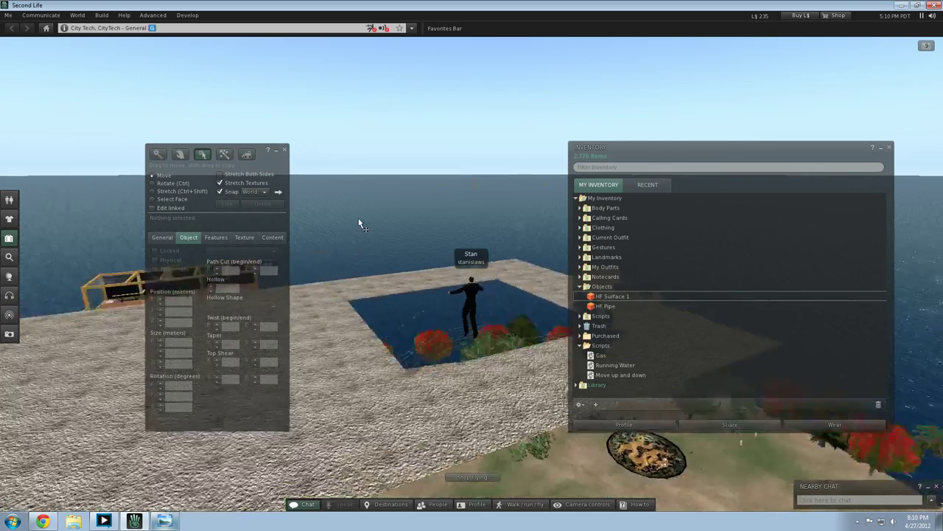
Step: Lower the surface with the square opening along Z to 54.530 and deselect it
key(Right)
key(Page_Down)
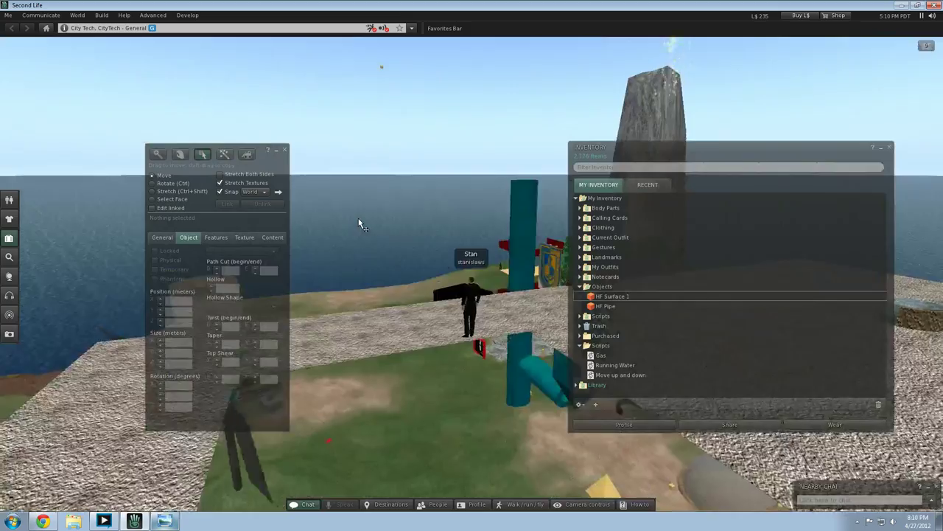
key(Right)
key(Page_Up)
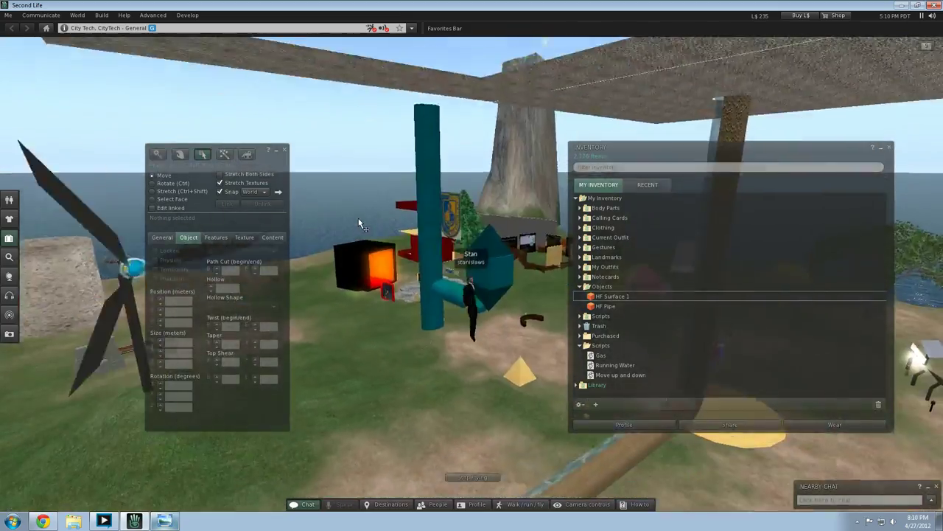
key(Page_Up)
key(Right)
key(Page_Down)
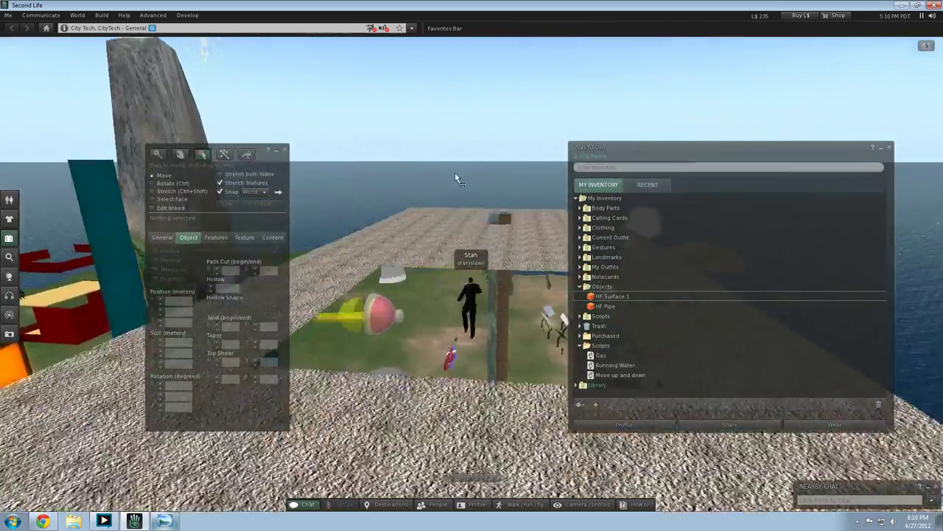
key(Page_Down)
click(431, 150)
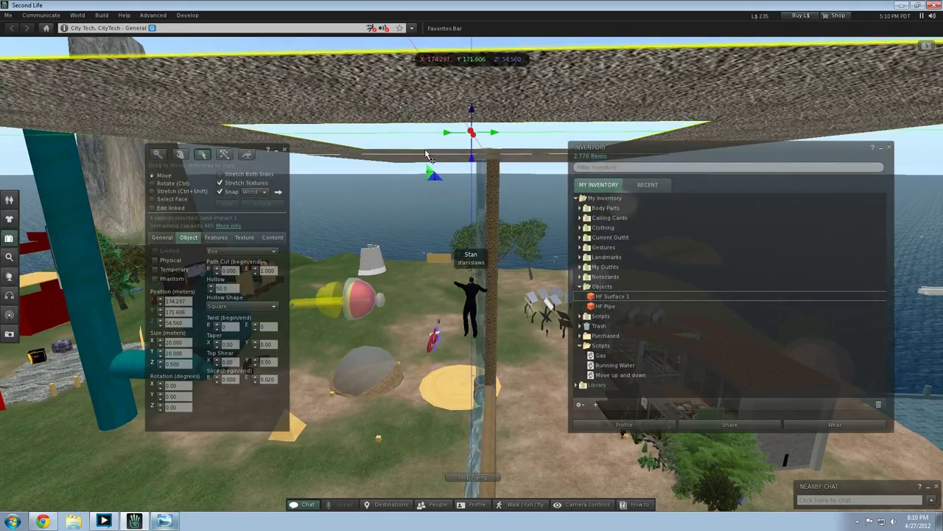
drag(472, 159, 472, 162)
click(472, 271)
Step: Inspect the alignment of the two joined surfaces and the water pipes from above, below and the side
key(Page_Up)
key(Left)
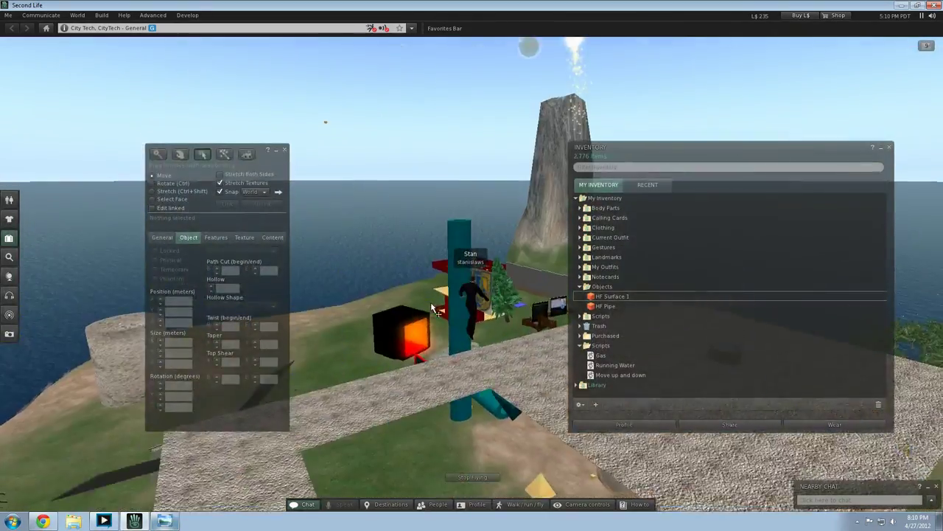
key(Right)
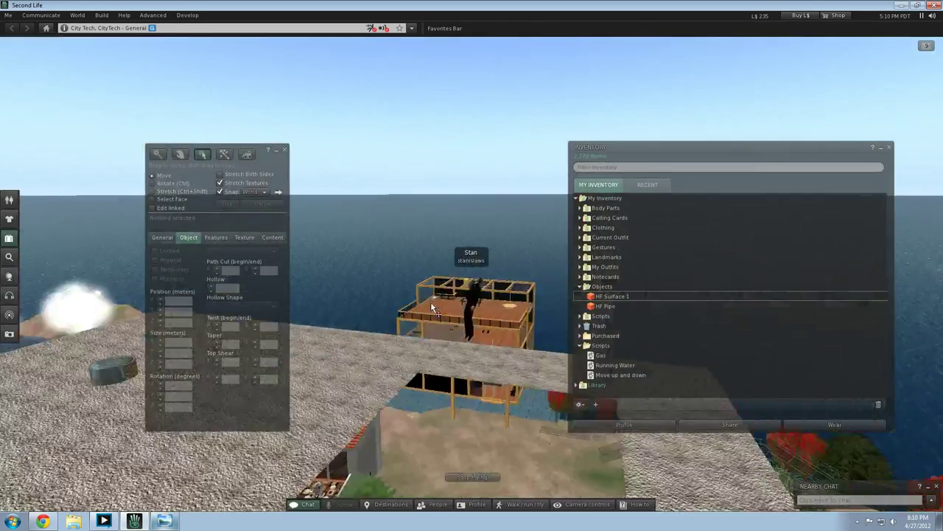
key(Down)
key(Page_Down)
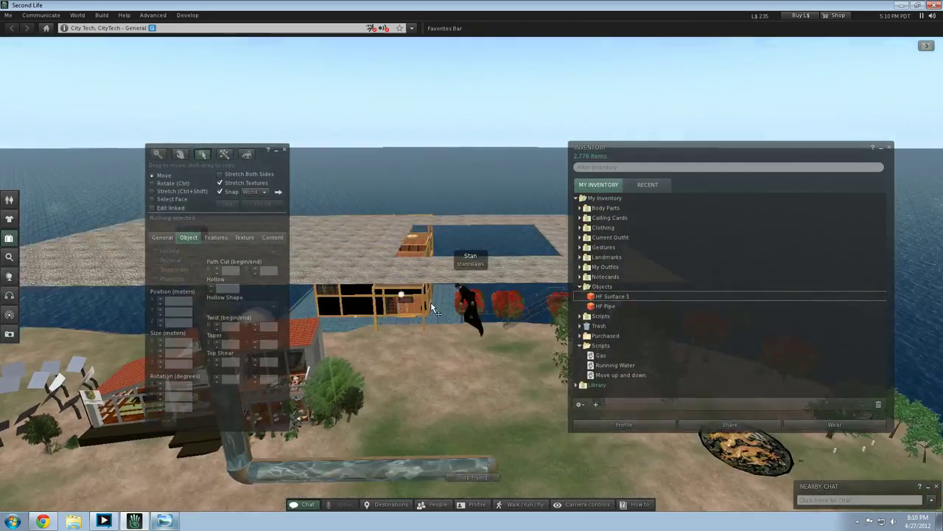
key(Left)
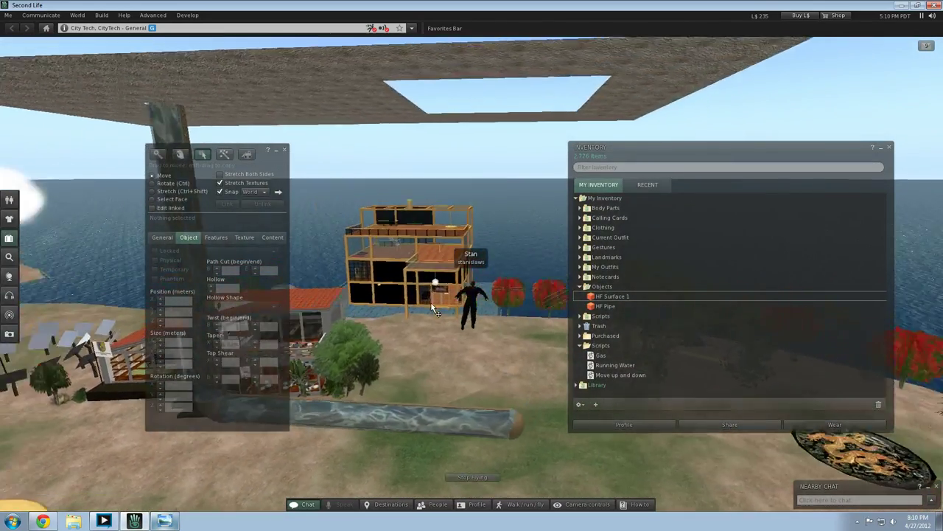
key(Up)
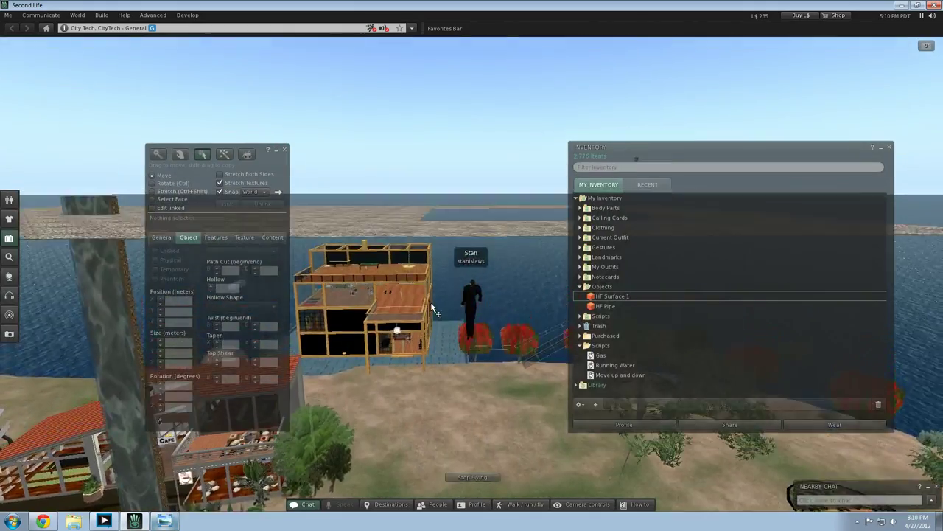
key(Page_Down)
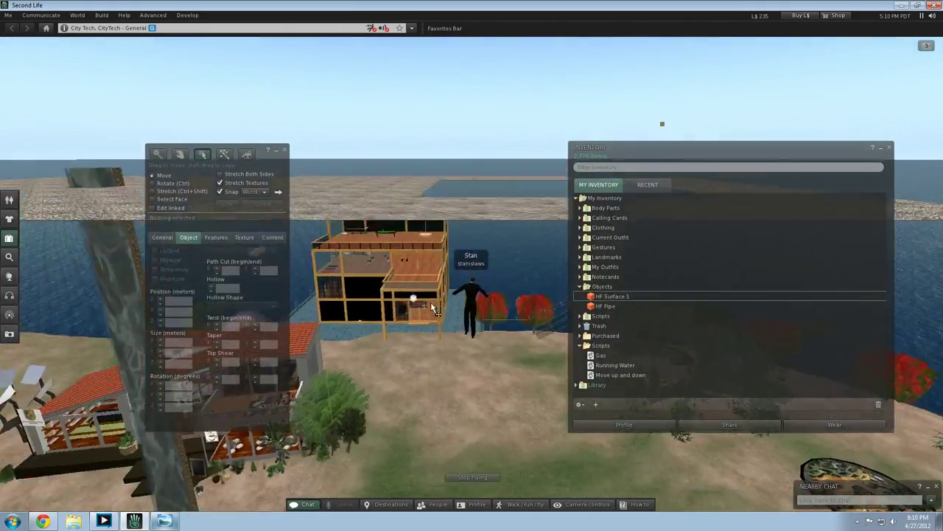
key(Left)
key(Left)
key(Right)
key(Page_Up)
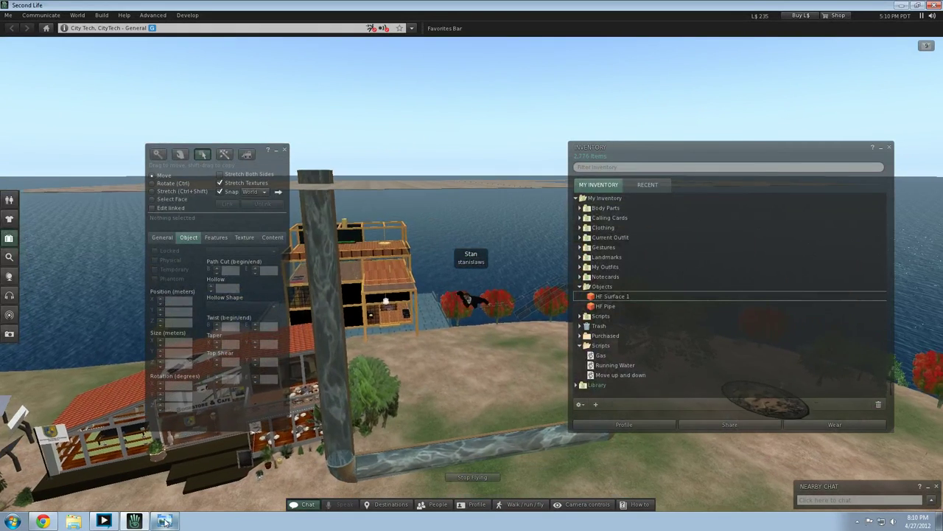
Step: Check the layers below ground in the hydrafrack diagram and return to the object's build settings
click(165, 521)
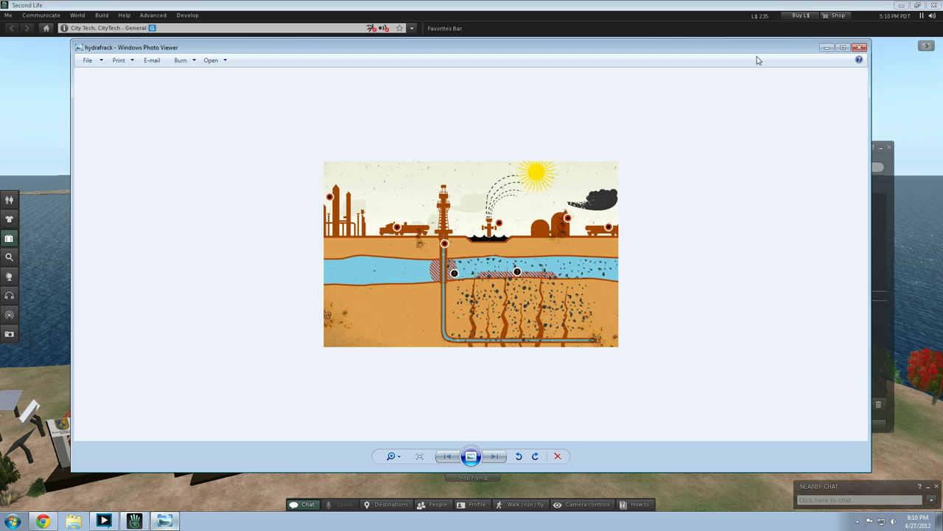
click(827, 48)
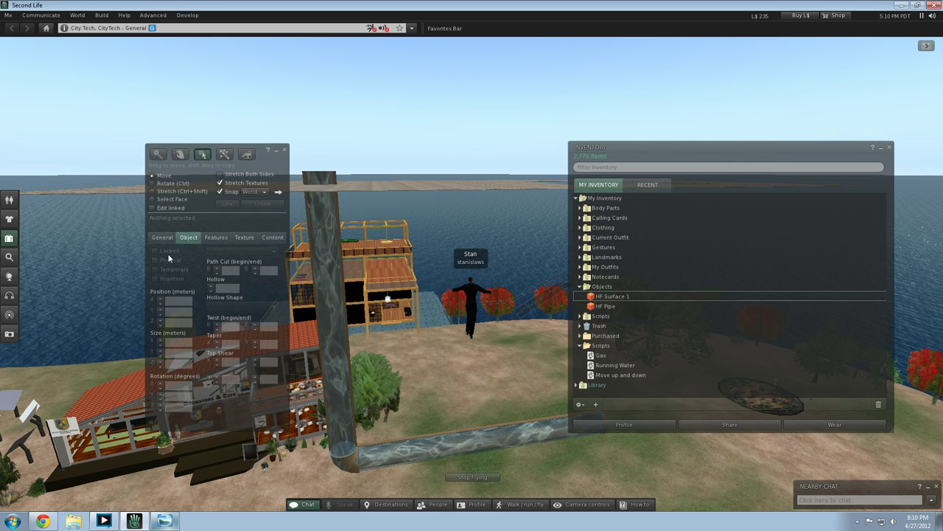
click(163, 238)
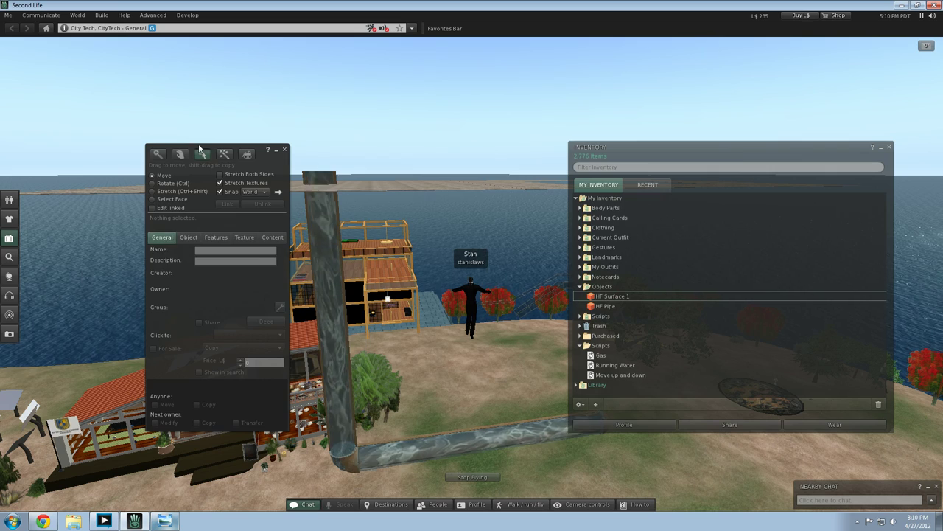
click(189, 237)
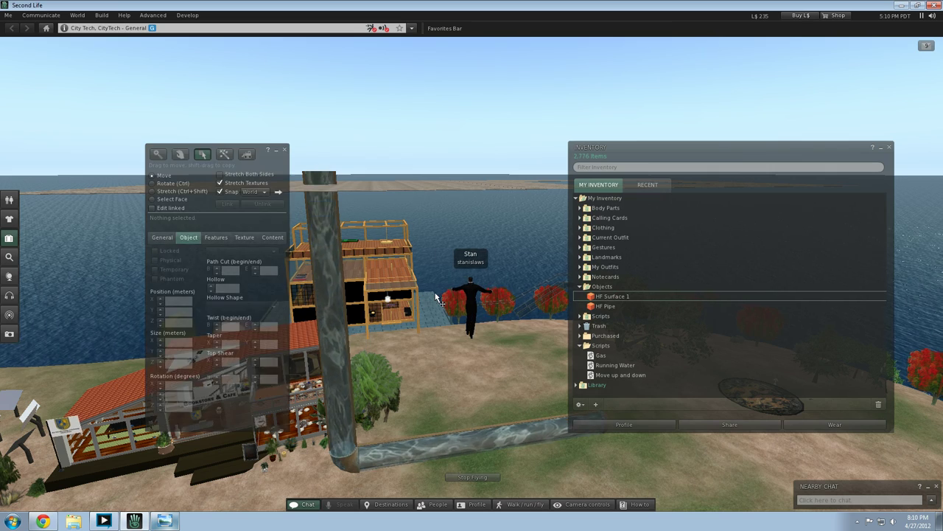
Step: Rename the surface with the square opening as HF Surface 2
key(Right)
key(Page_Down)
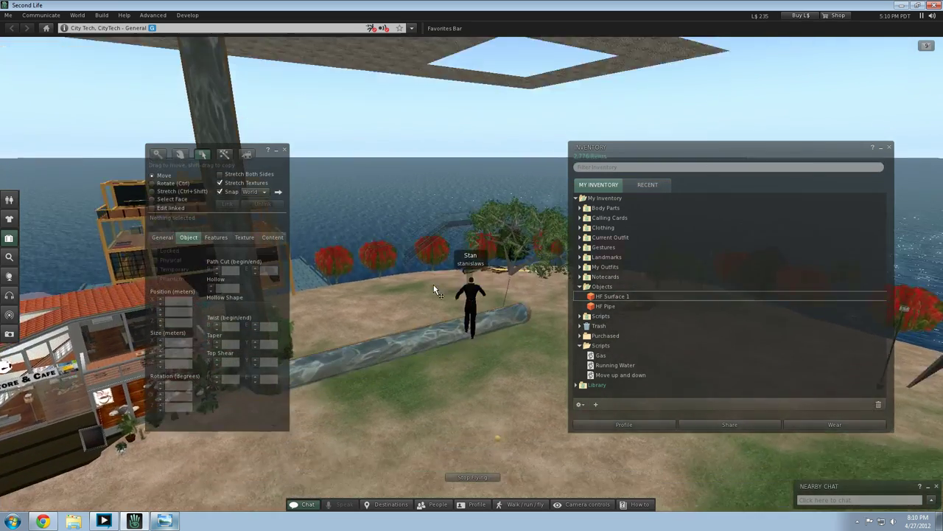
key(Page_Up)
key(Left)
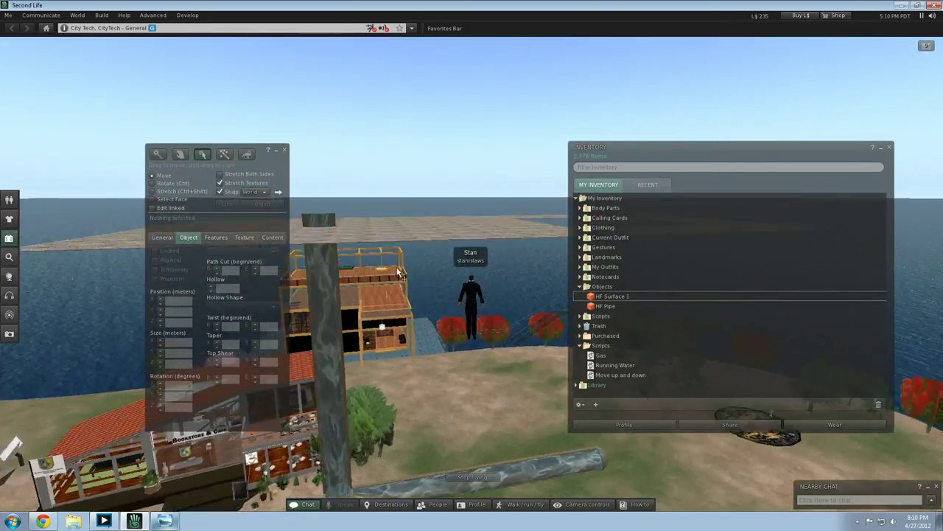
key(Right)
click(538, 280)
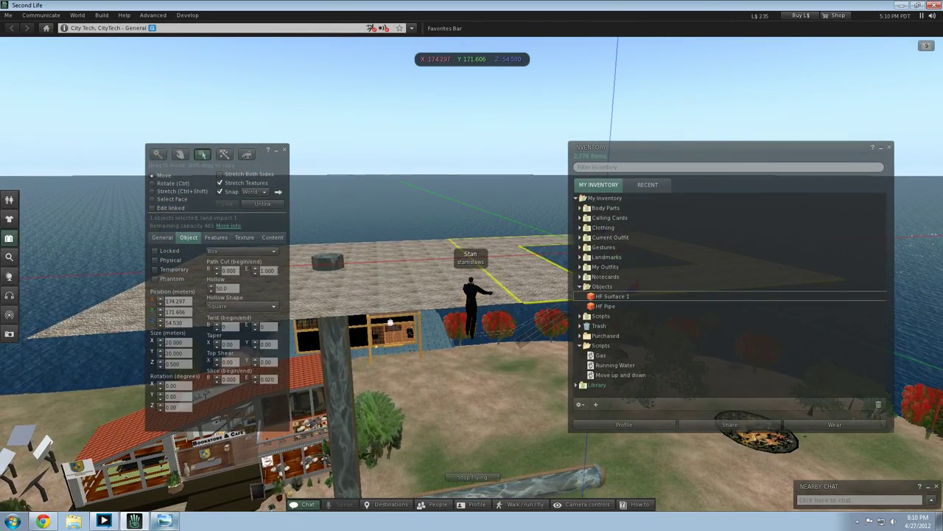
click(172, 238)
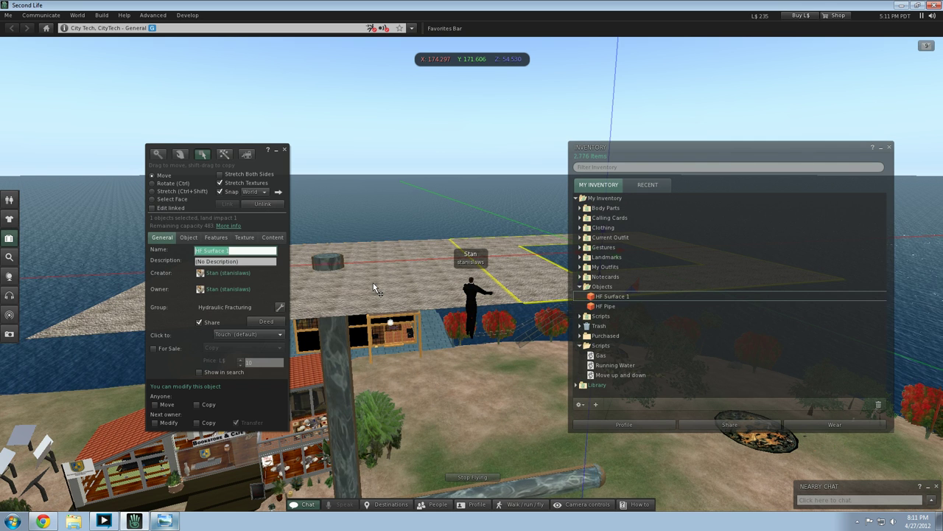
click(274, 252)
key(BackSpace)
text(2)
click(327, 263)
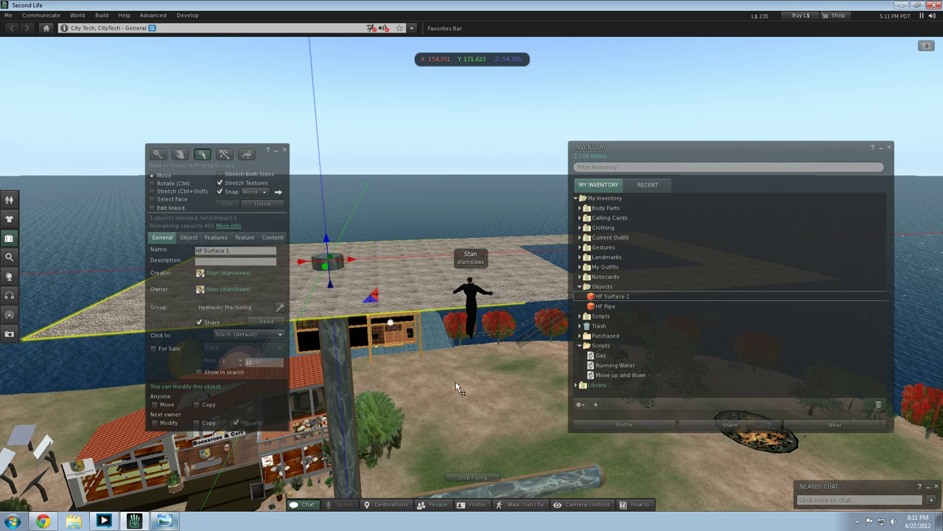
click(502, 276)
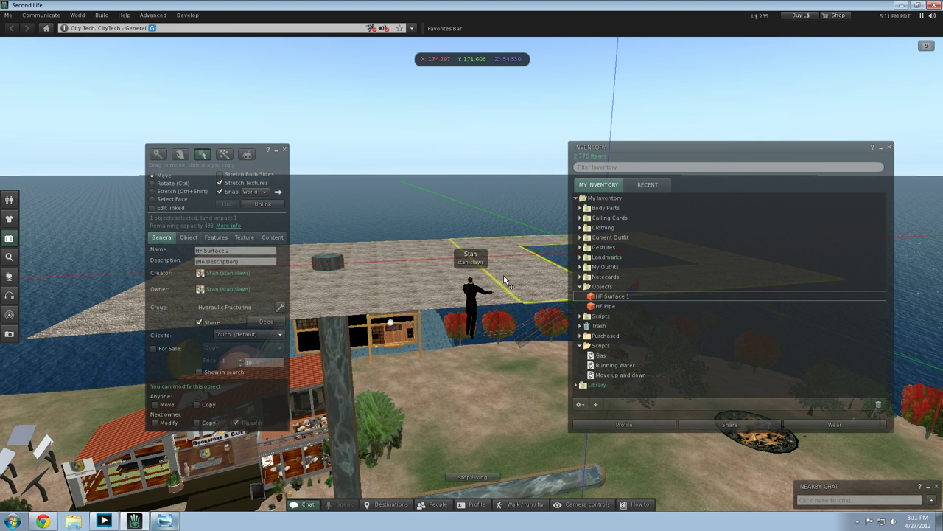
Step: Take a copy of HF Surface 2 into the inventory and select the neighbouring surface around the pipe
right_click(509, 276)
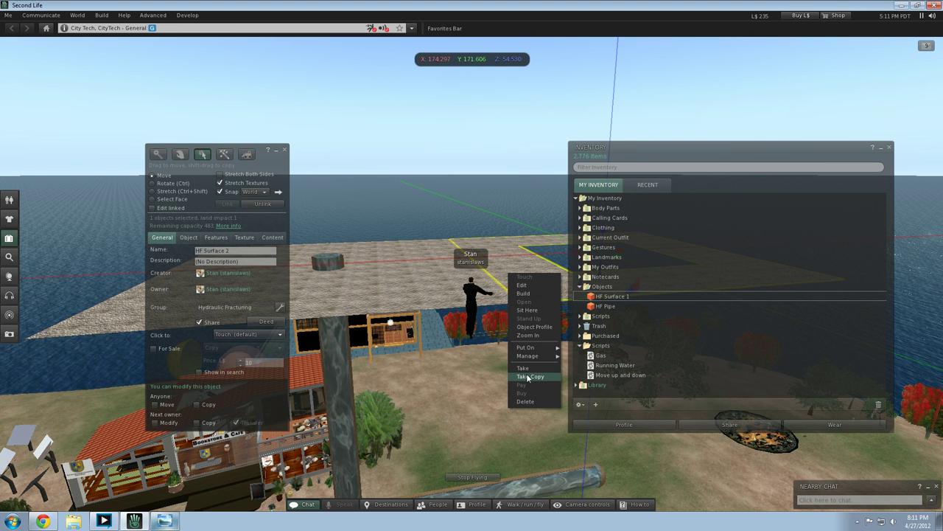
click(527, 377)
click(492, 294)
Step: Place a copy of HF Surface 1 from the inventory onto the existing surface and lower it along Z to 51.564
drag(604, 307, 457, 302)
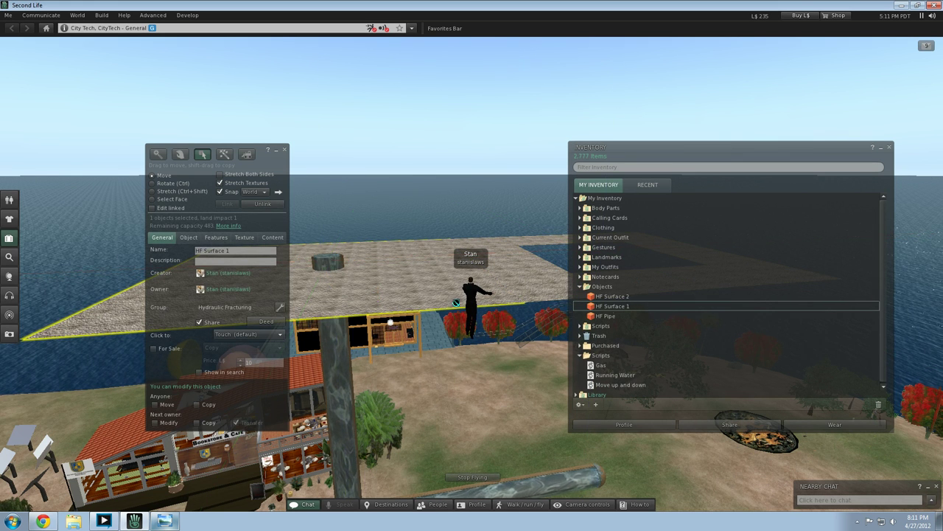
drag(387, 293, 387, 293)
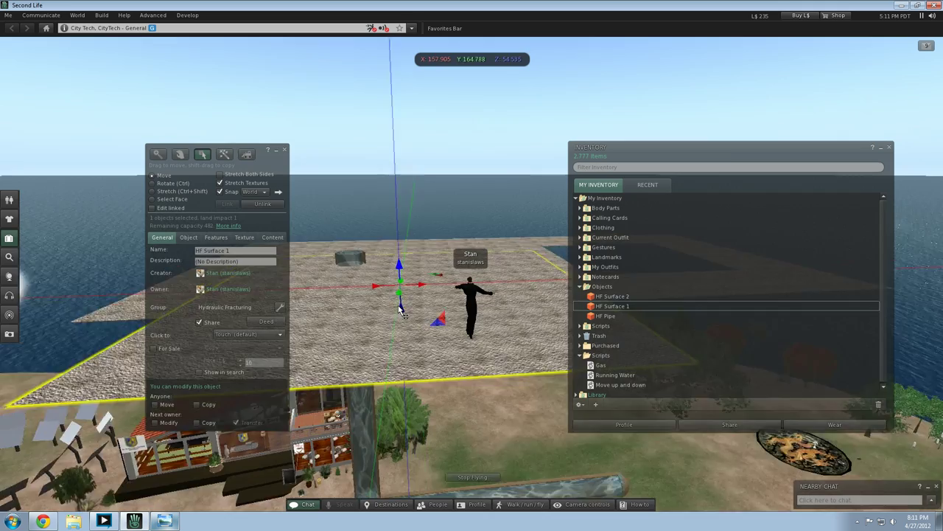
drag(449, 304, 457, 366)
Step: Try a Z size of 10 m on the lowered copy of HF Surface 1
key(Down)
key(Left)
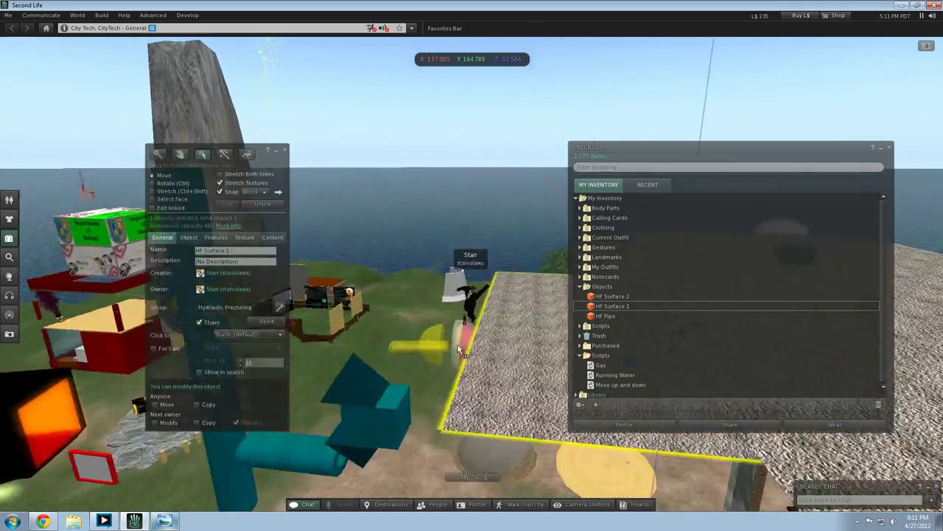
key(Right)
alt+drag(361, 272, 378, 292)
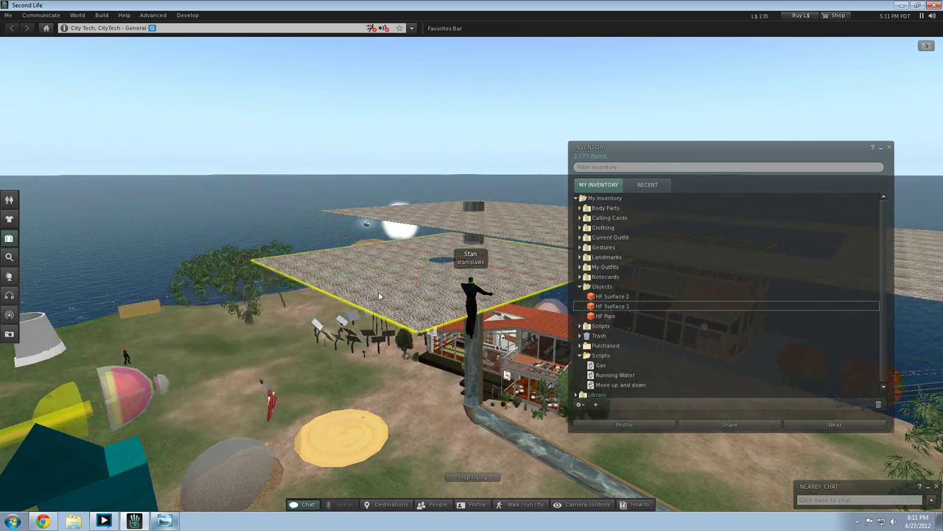
click(188, 237)
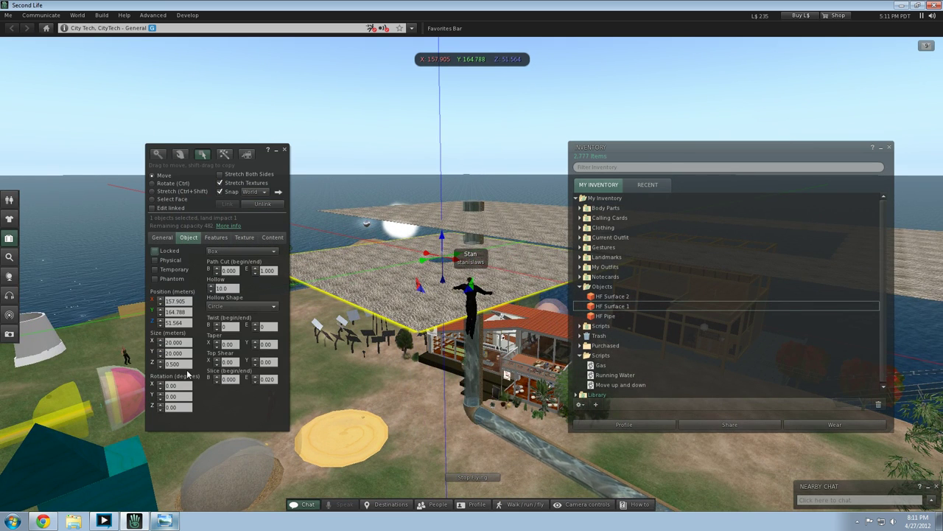
text(10)
key(Return)
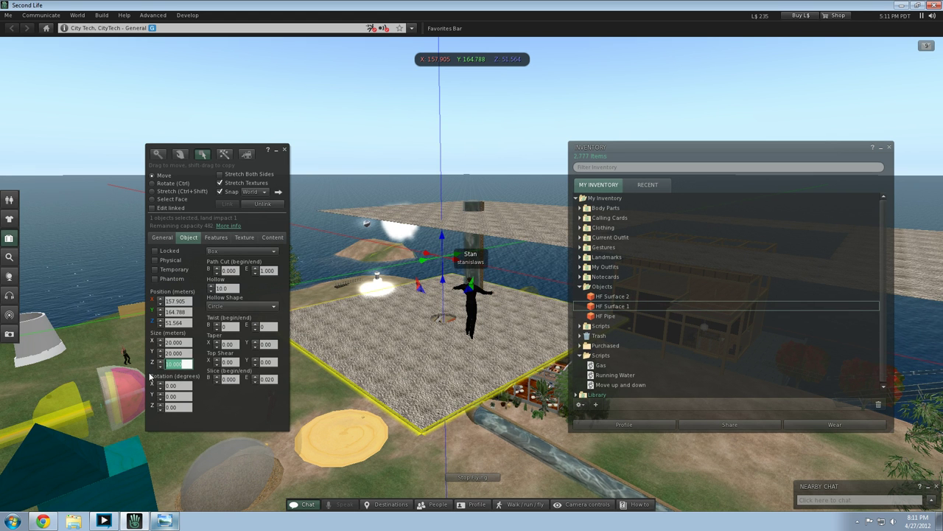
Step: Check the building block type choices for the thickened HF Surface 1 copy and delete the copy
click(250, 250)
click(250, 248)
click(250, 248)
click(250, 248)
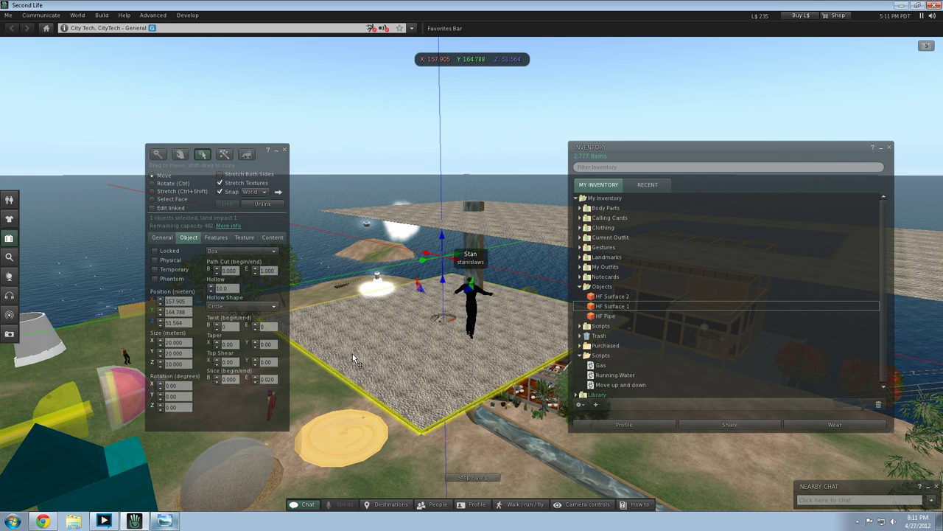
key(Delete)
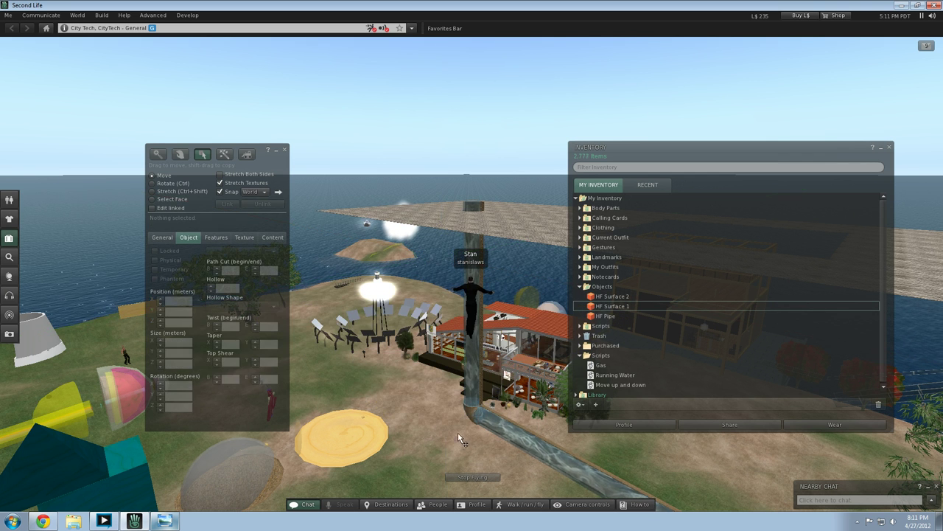
Step: Close the inventory and bring the avatar down to the ground near the horizontal pipe
key(Right)
click(888, 148)
click(888, 149)
key(Left)
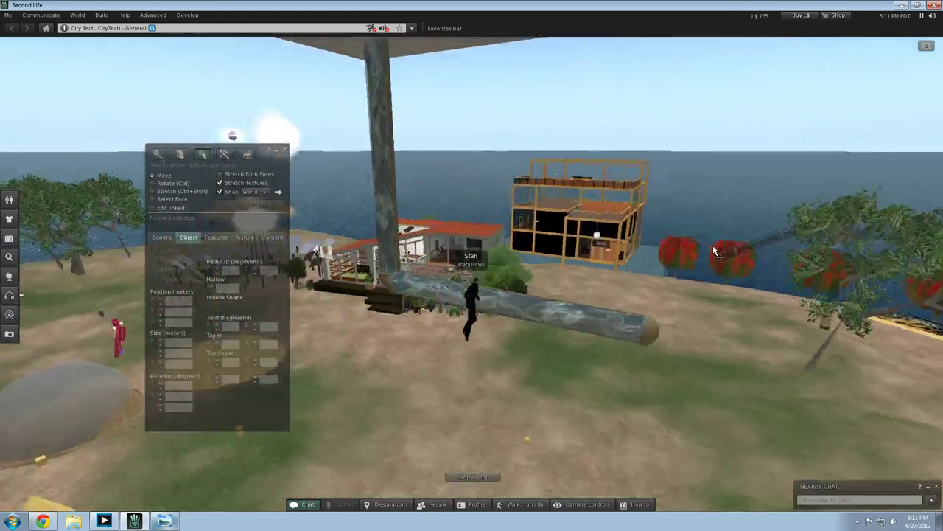
key(Left)
key(Page_Down)
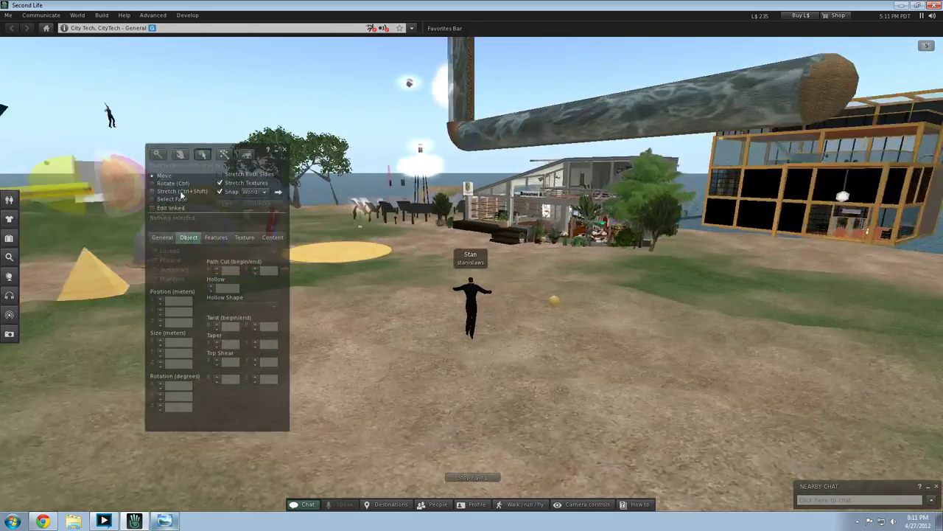
Step: Create a box on the ground near the horizontal pipe and raise it along Z to 35.5
key(Left)
click(224, 154)
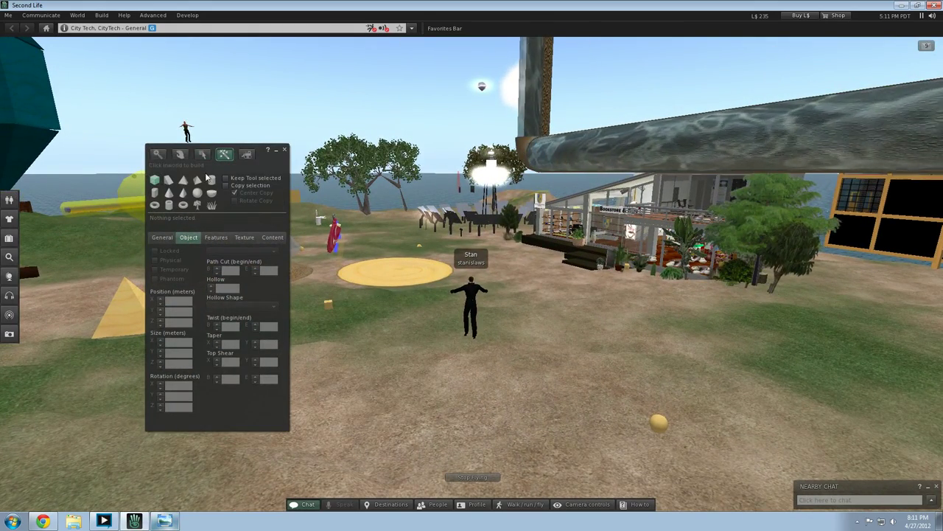
click(493, 418)
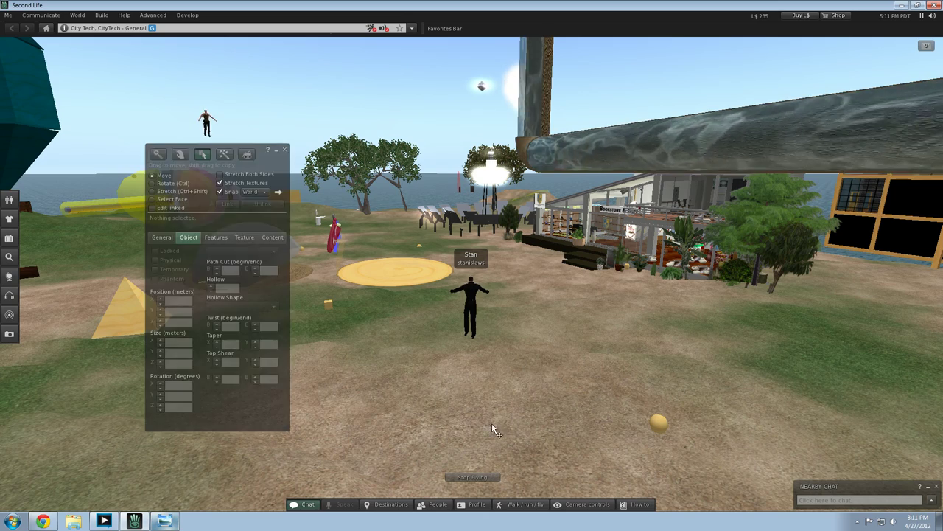
drag(497, 415, 490, 78)
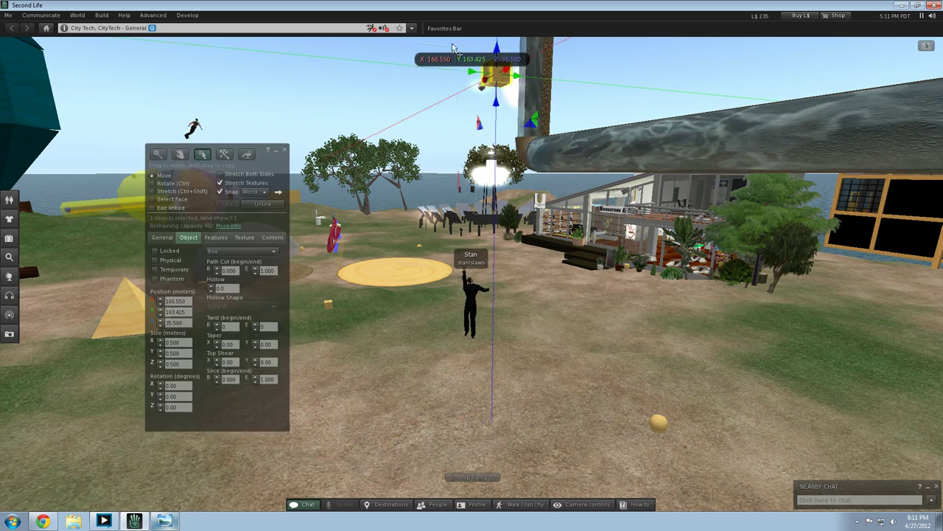
key(Page_Up)
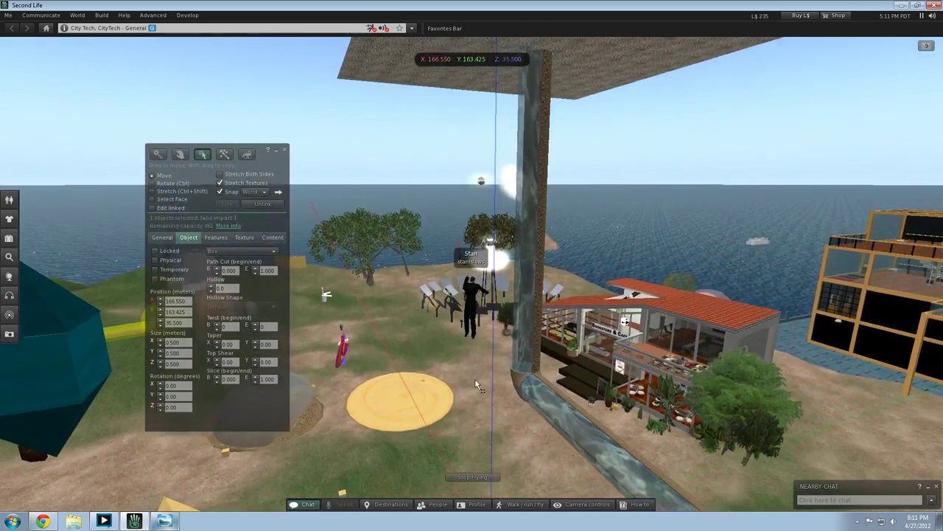
Step: Try a size of 10 m on X, Y and Z for the new box
click(177, 342)
text(10)
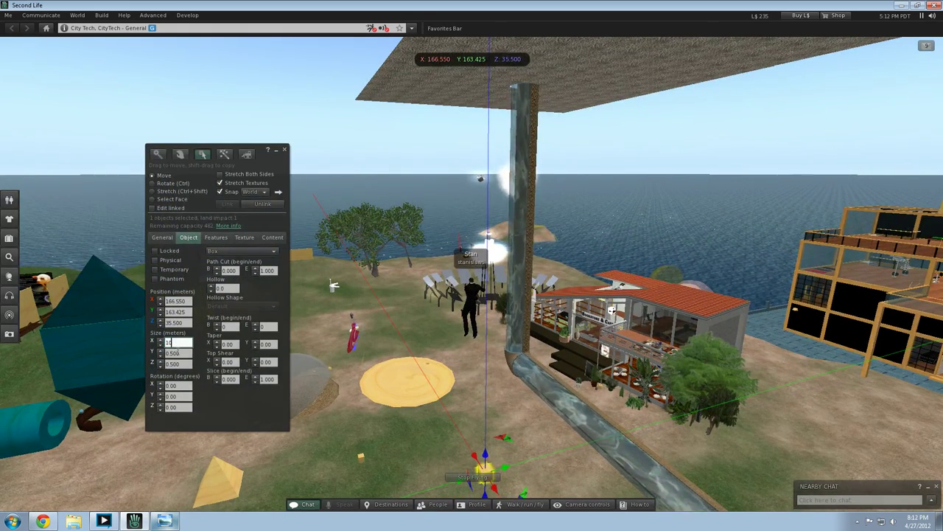
click(174, 352)
text(10)
key(Return)
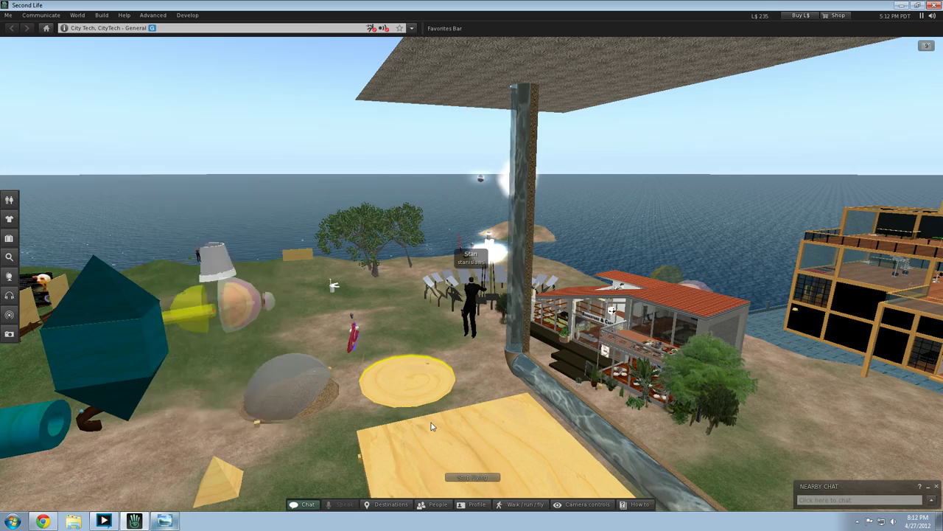
click(428, 420)
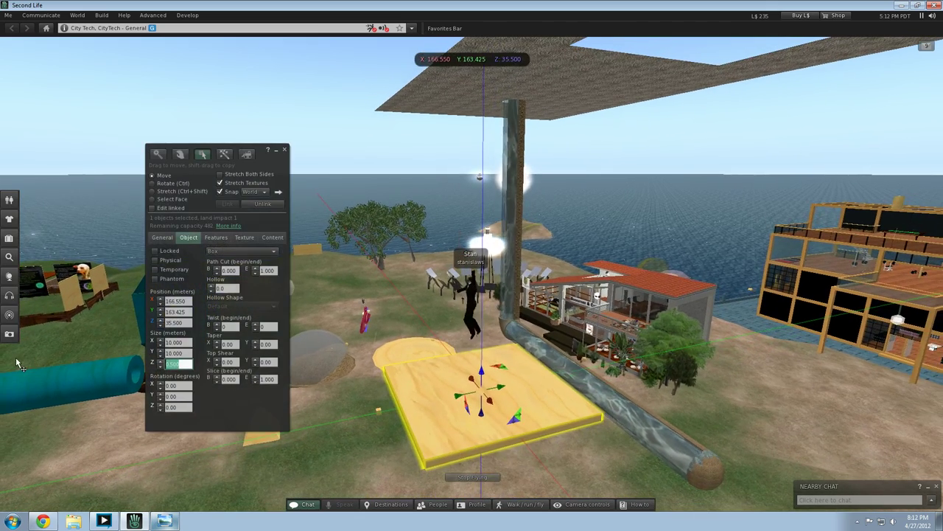
text(10)
key(Return)
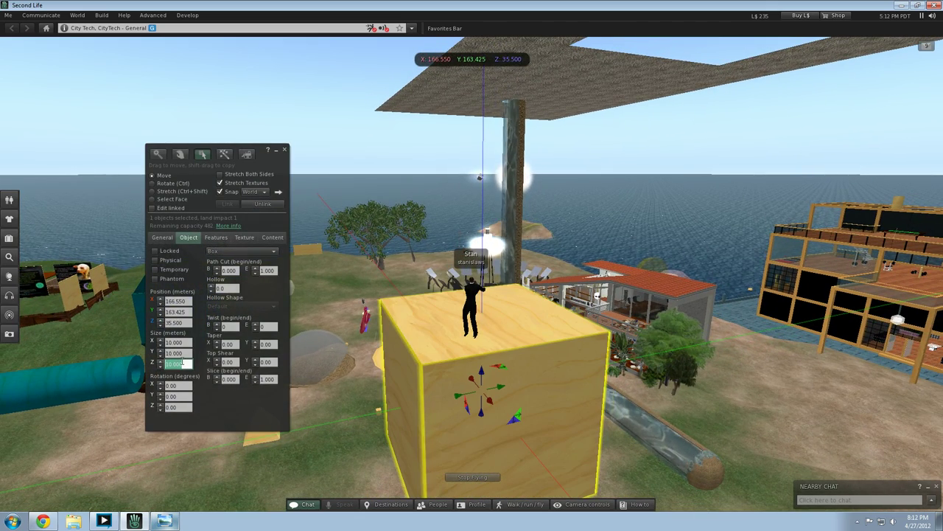
Step: Compare the box with the hydrafrack diagram and set its Z size to 5 m
click(382, 397)
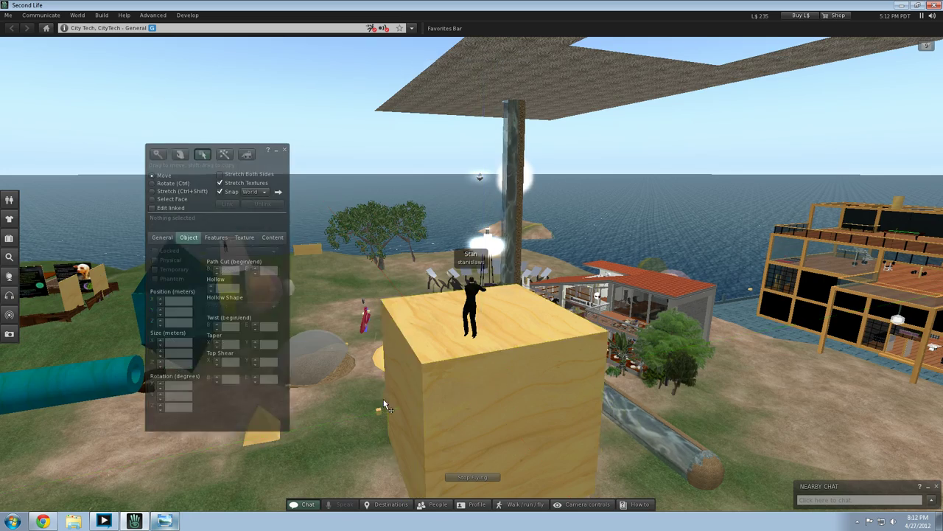
key(Left)
key(Right)
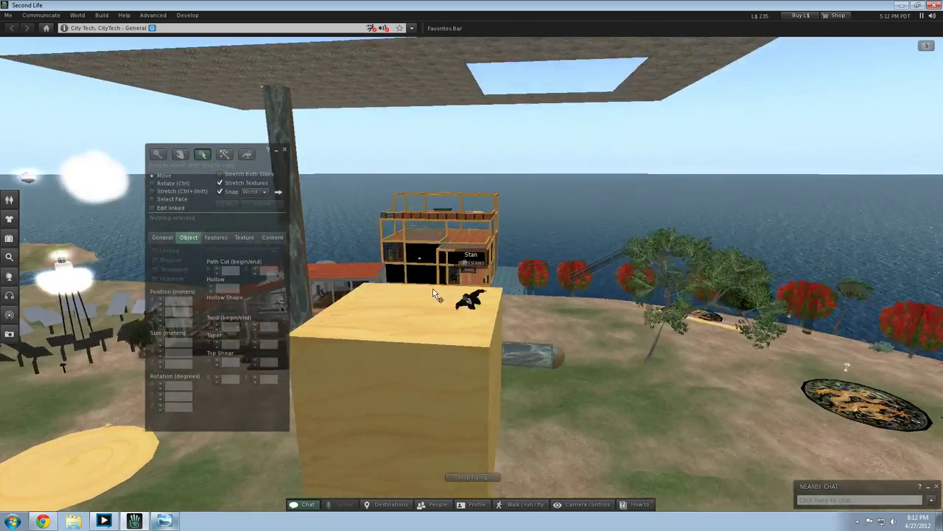
click(175, 522)
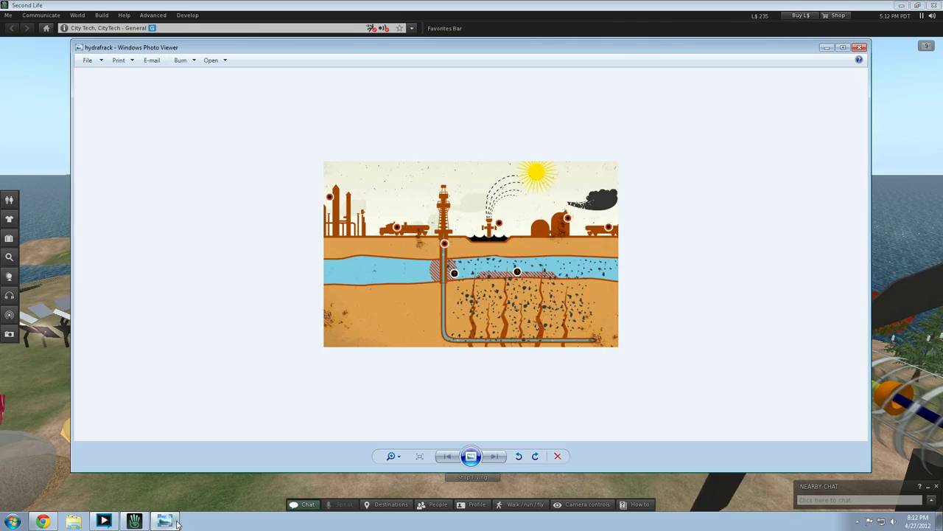
click(175, 522)
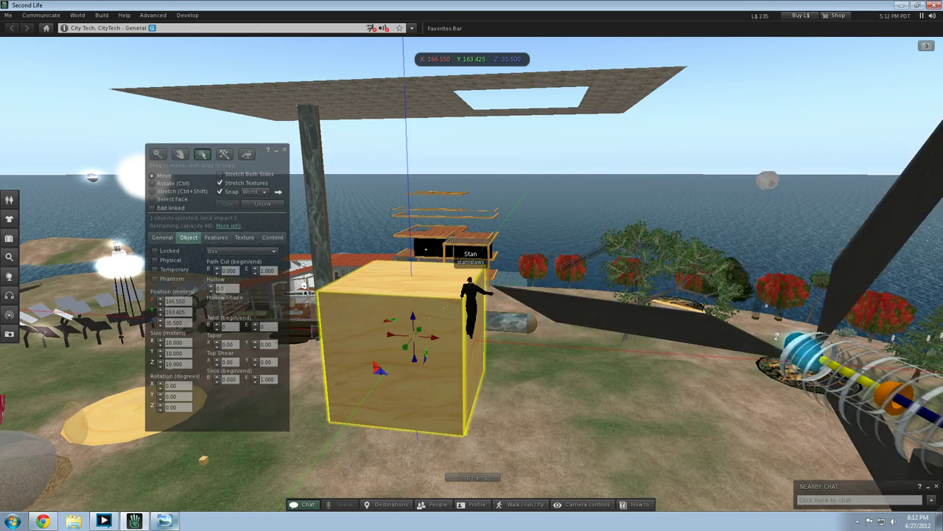
double_click(170, 365)
text(5)
key(Return)
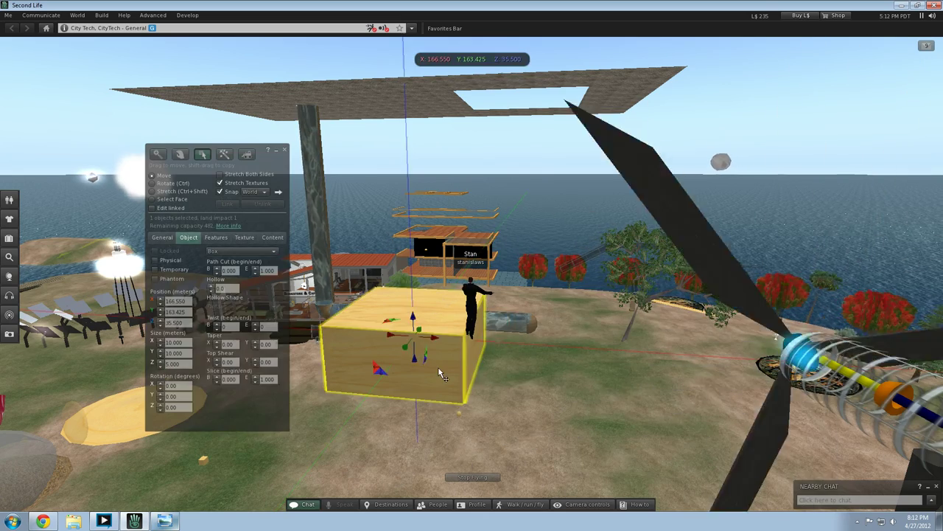
Step: Check the size of the ground surface around the vertical pipe and set the box's X and Y sizes to 20 m
key(Left)
key(Up)
key(Page_Up)
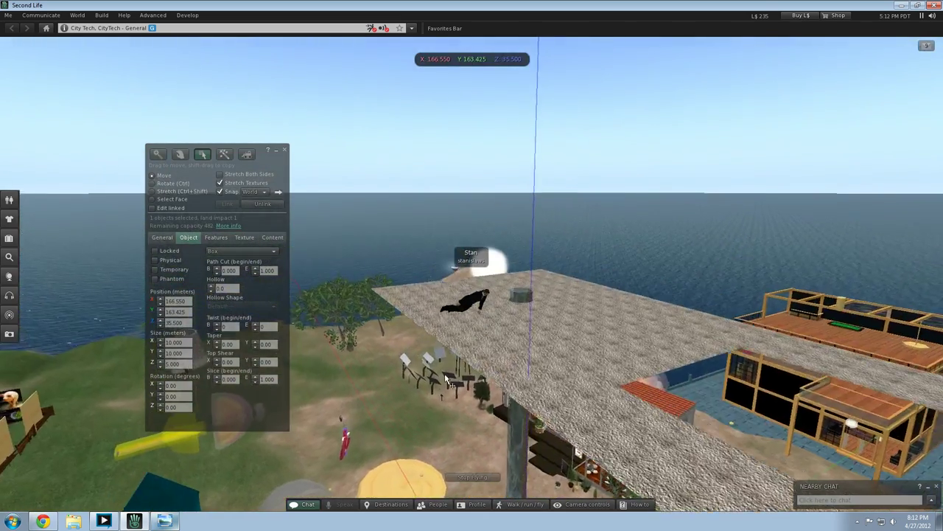
click(530, 347)
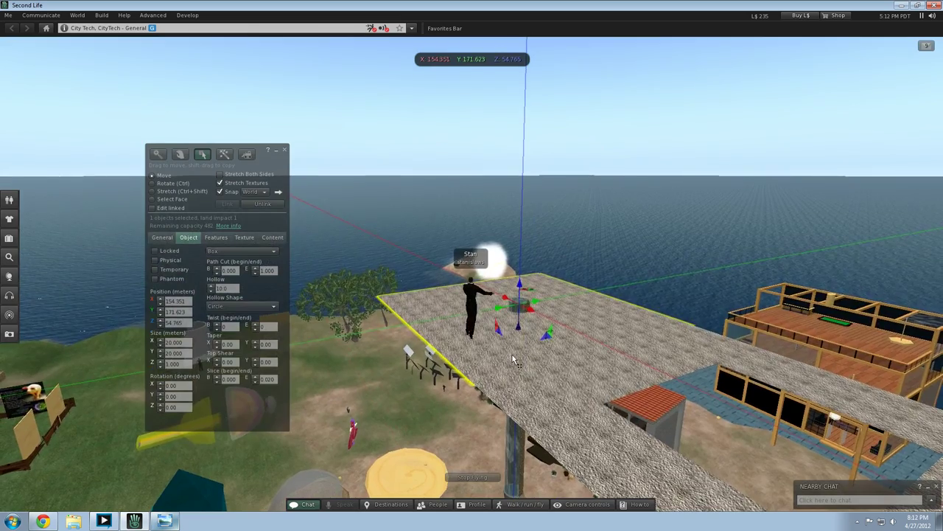
key(Page_Down)
click(447, 421)
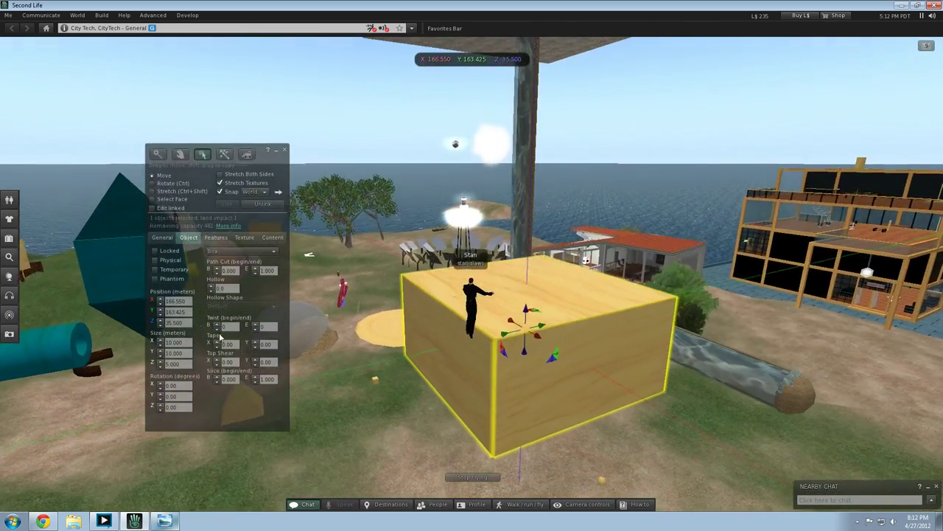
click(175, 342)
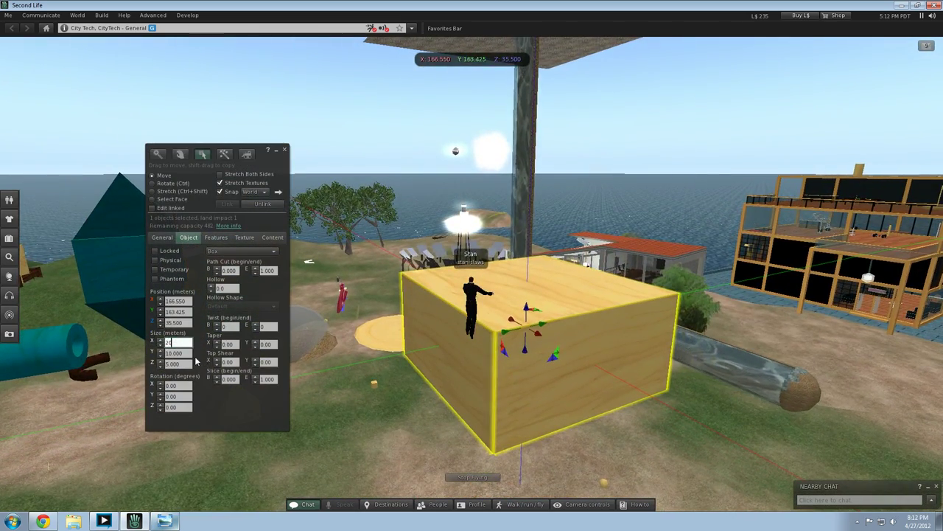
text(20)
click(186, 354)
click(321, 409)
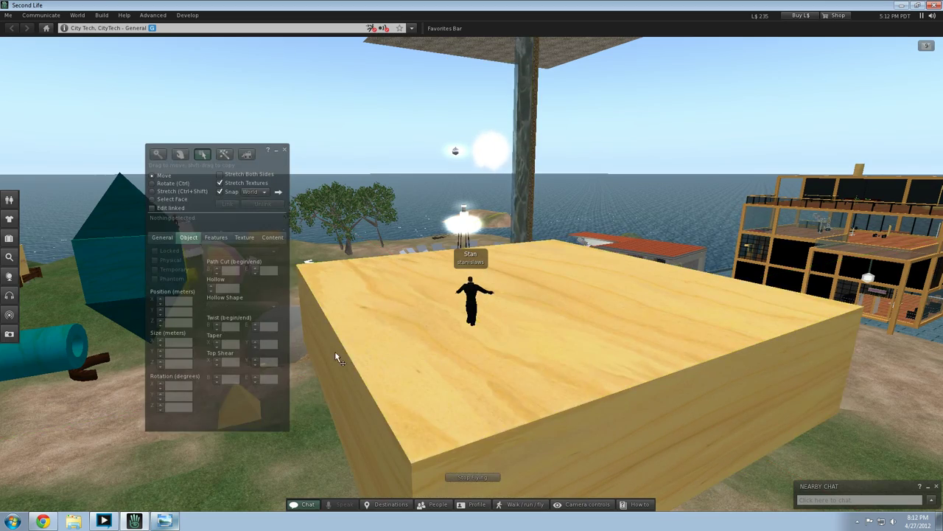
Step: Check the ground surface's hollow settings and give the box a hollow of 10 with a Circle shape
key(Right)
key(Page_Up)
key(Down)
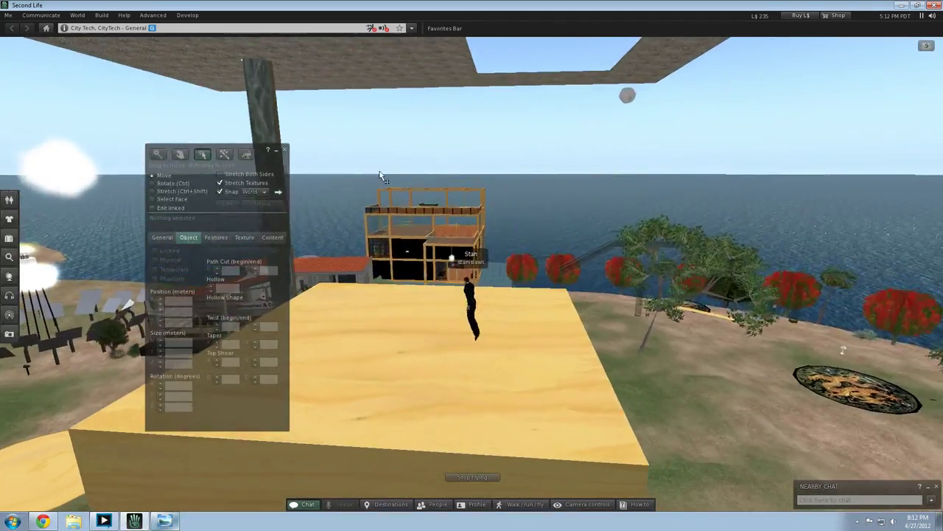
click(335, 43)
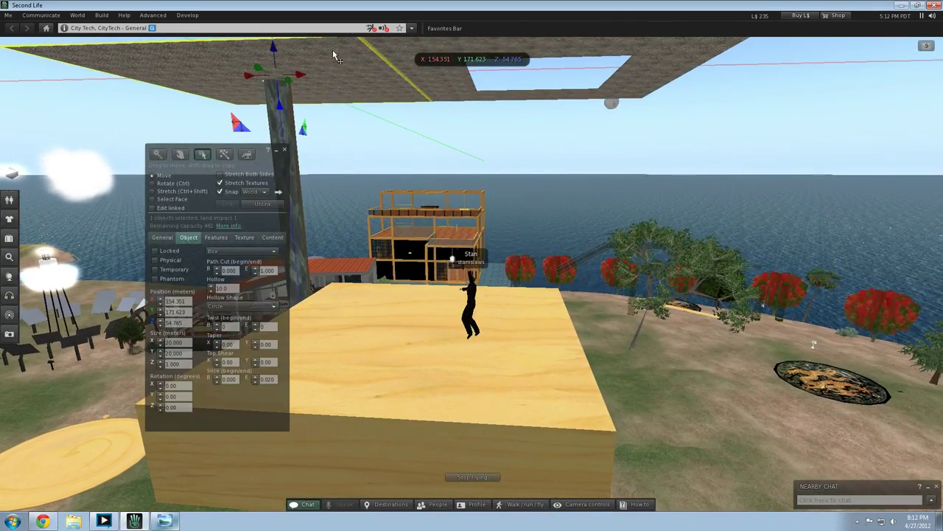
click(368, 377)
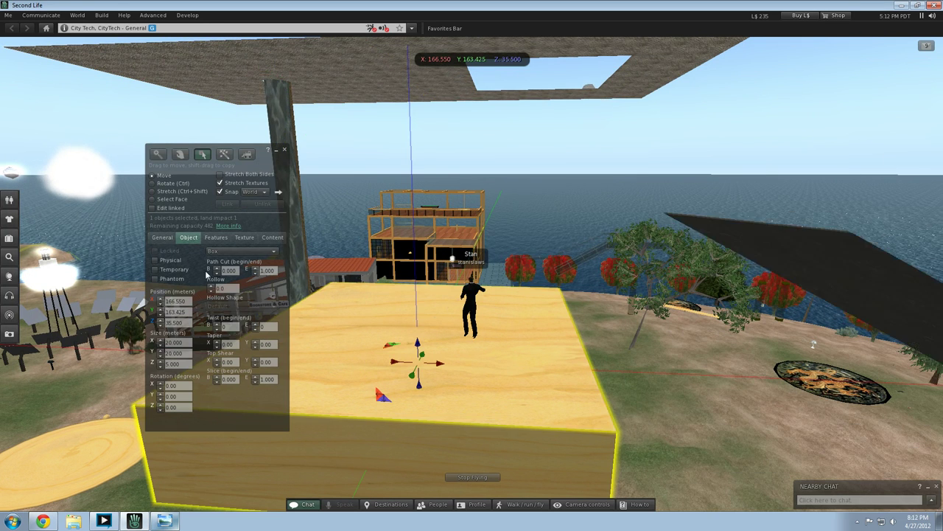
click(211, 287)
click(210, 286)
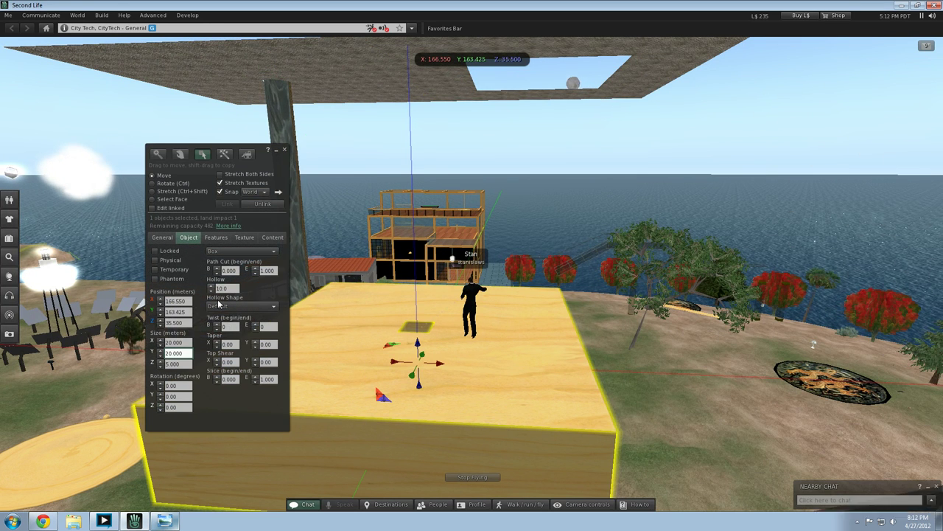
click(214, 308)
click(215, 324)
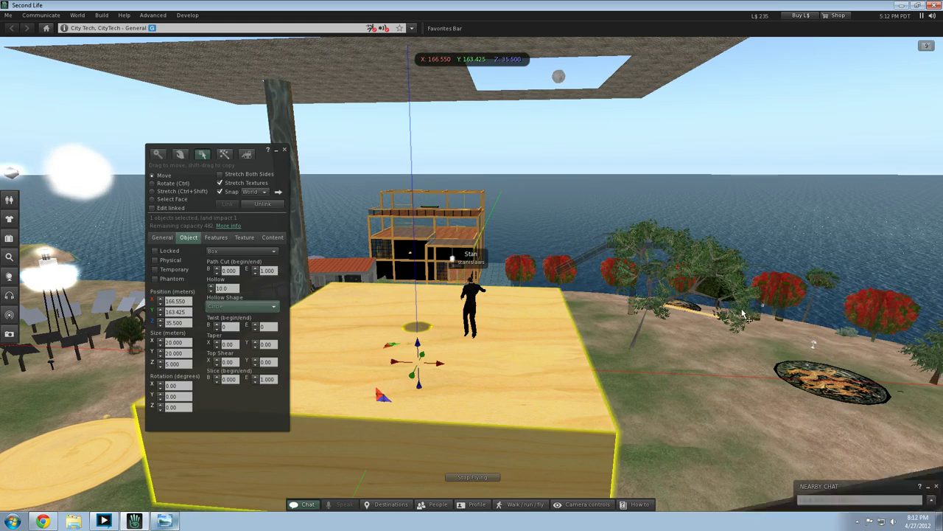
click(706, 320)
key(Left)
key(Left)
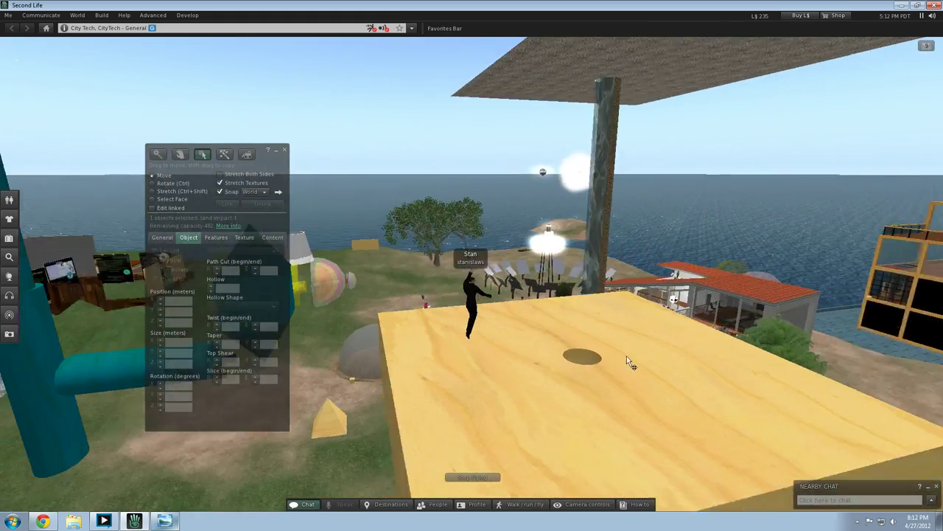
Step: Apply the Dirt - Fill texture from the library's Dirt, Sand, Ground folder to the box
click(587, 350)
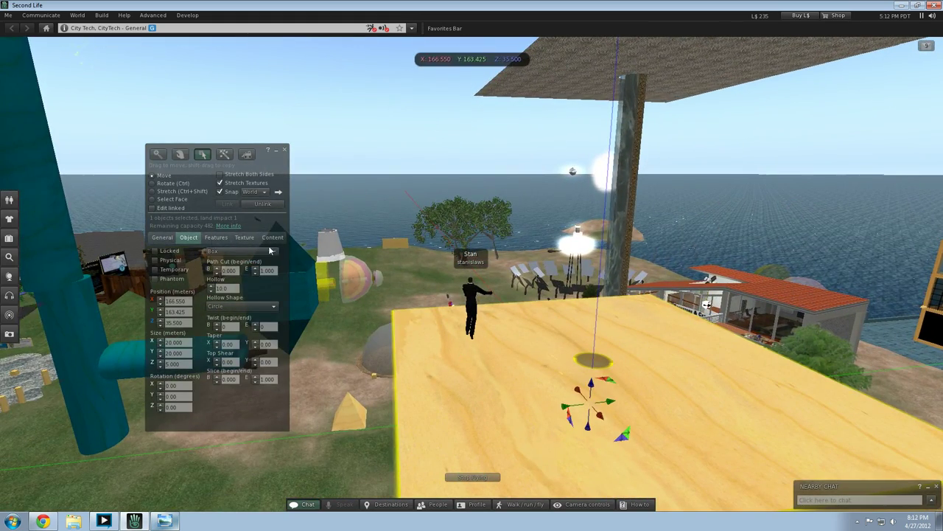
click(244, 239)
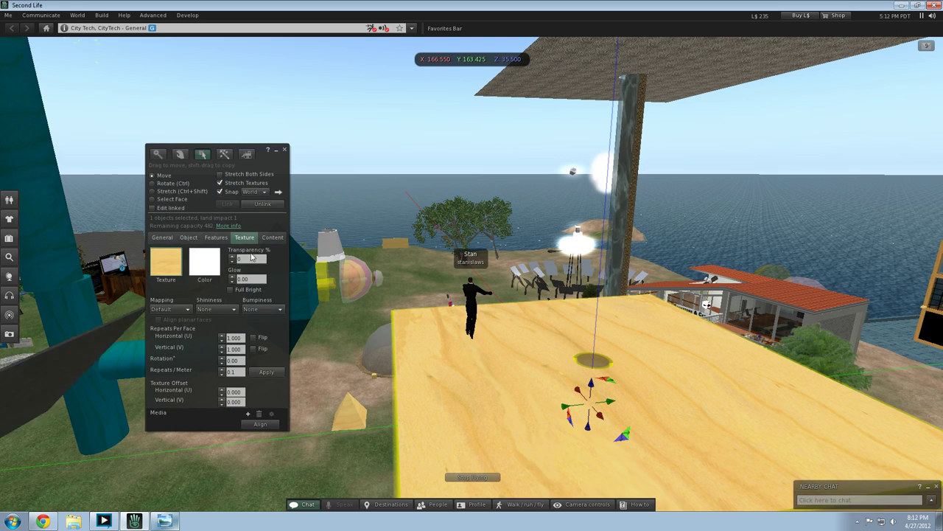
click(175, 269)
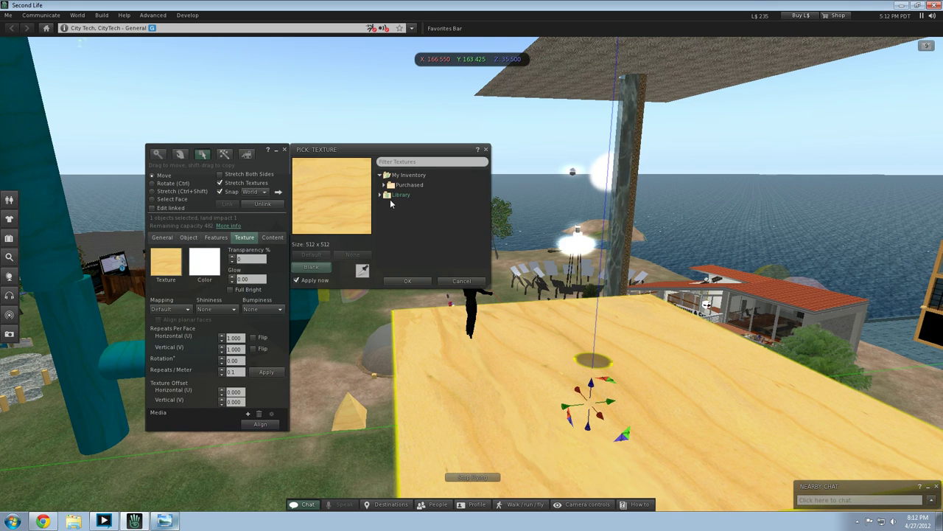
double_click(392, 196)
double_click(398, 215)
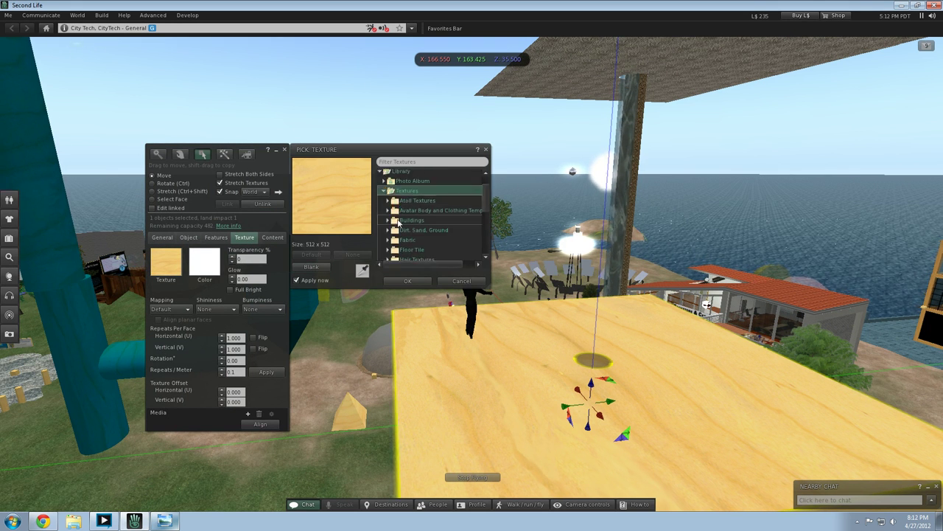
scroll(436, 221, down, 3)
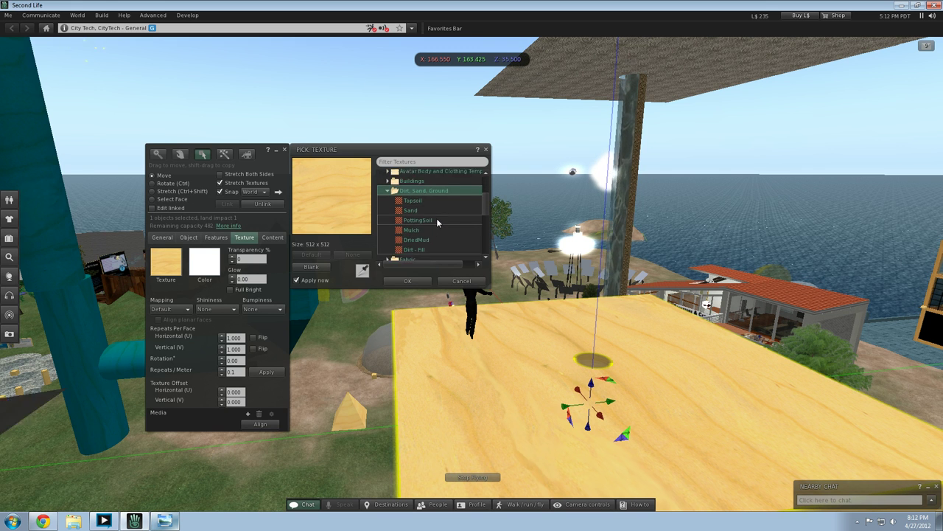
scroll(433, 224, up, 1)
click(423, 243)
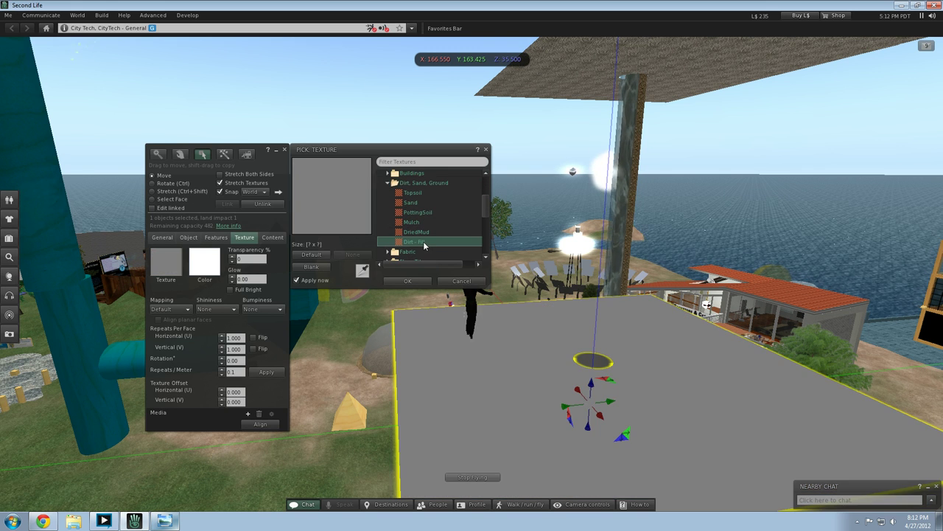
key(Up)
key(Up)
key(Up)
key(Up)
key(Up)
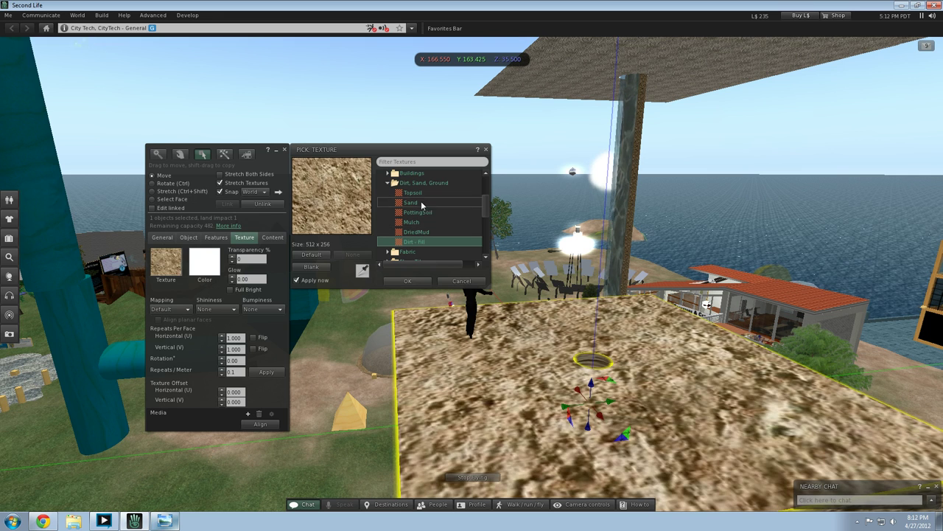
click(420, 242)
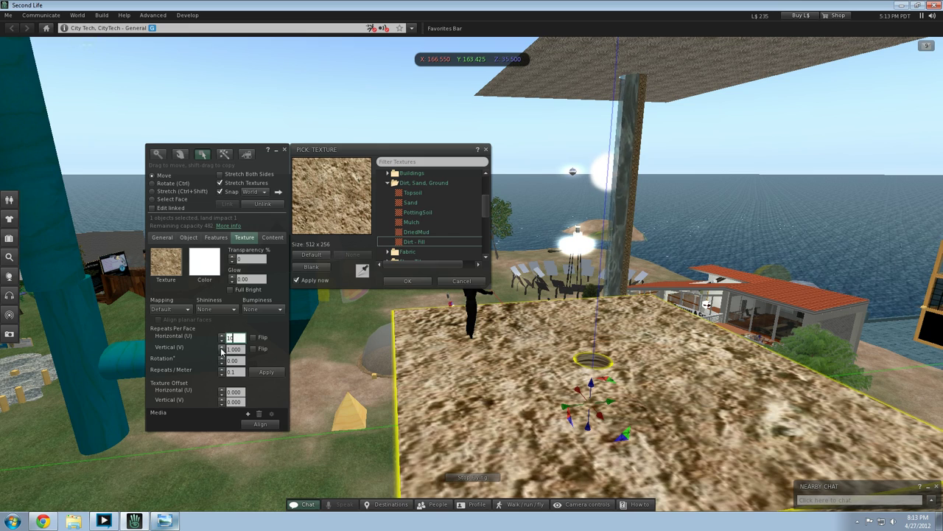
Step: Set the box texture's horizontal and vertical repeats per face to 10 and its bumpiness to bricks
text(10)
key(Tab)
text(10)
key(Tab)
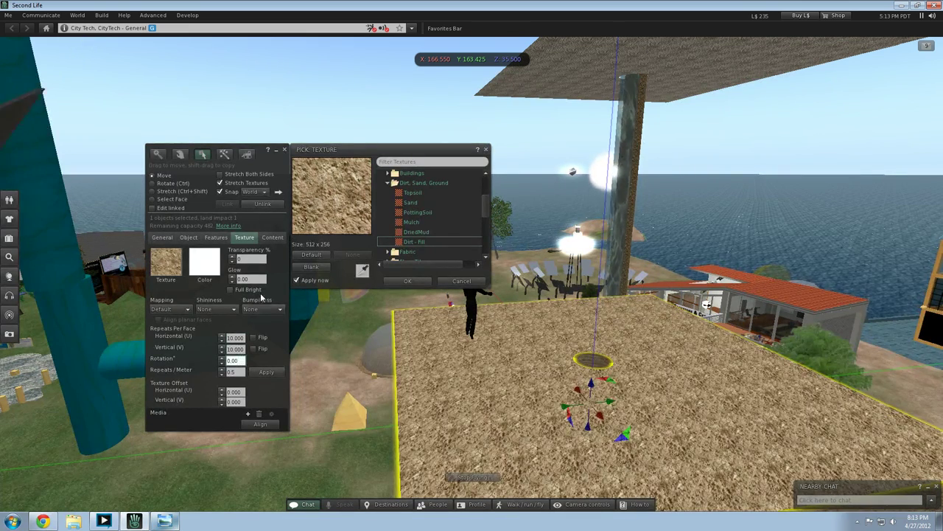
click(260, 308)
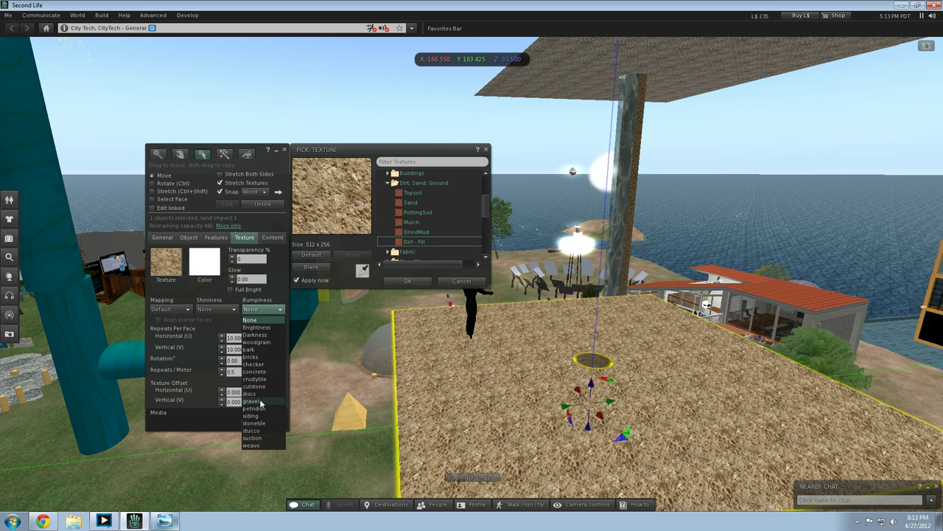
click(262, 356)
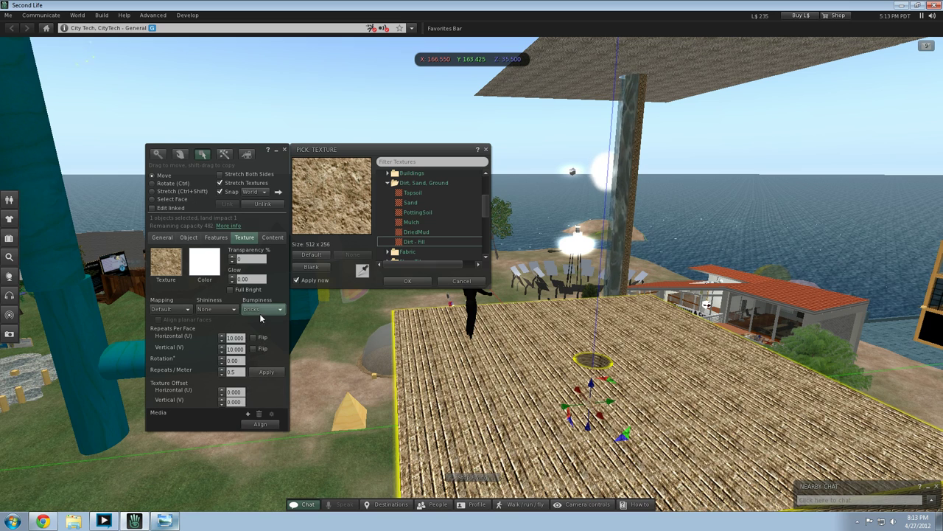
Step: Try bark as the box texture's bumpiness, settle on stucco, and reselect the box
click(260, 311)
click(258, 349)
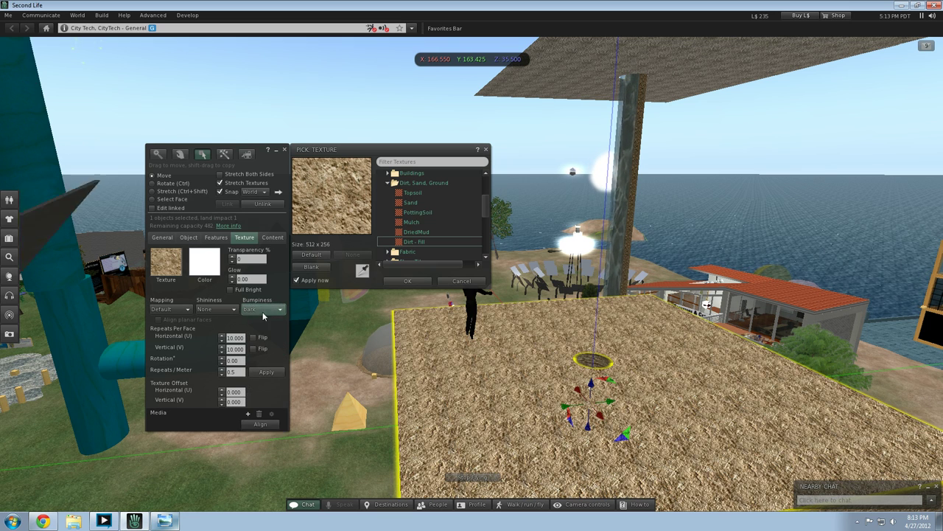
click(262, 309)
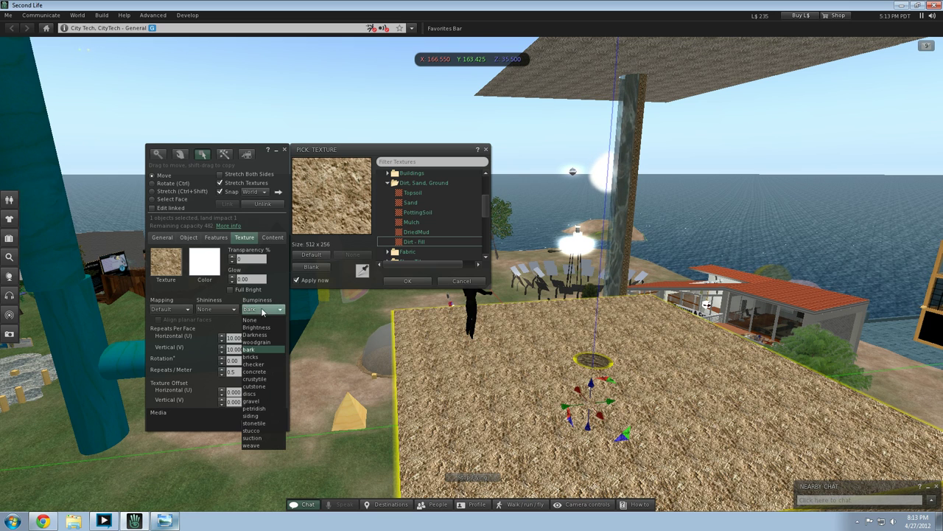
click(265, 433)
click(343, 395)
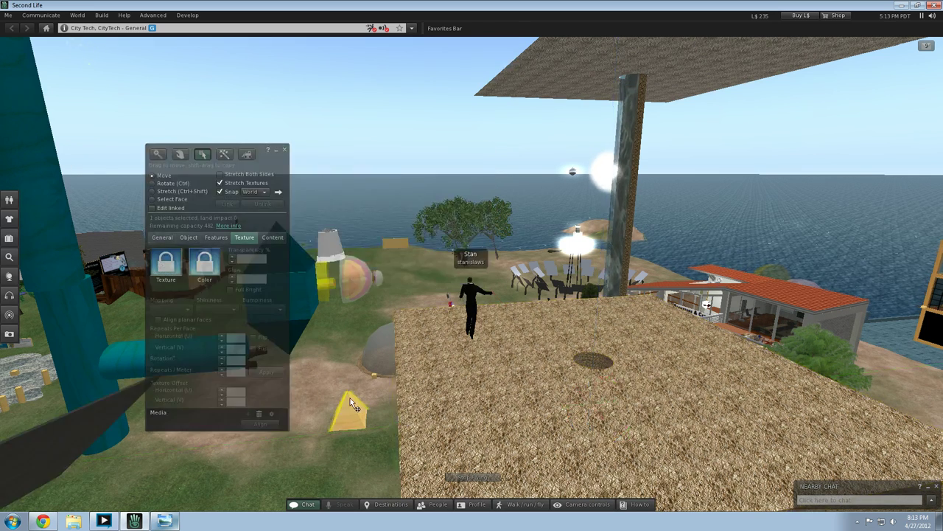
click(461, 381)
Step: View the box from several sides and make it phantom
key(Right)
key(Right)
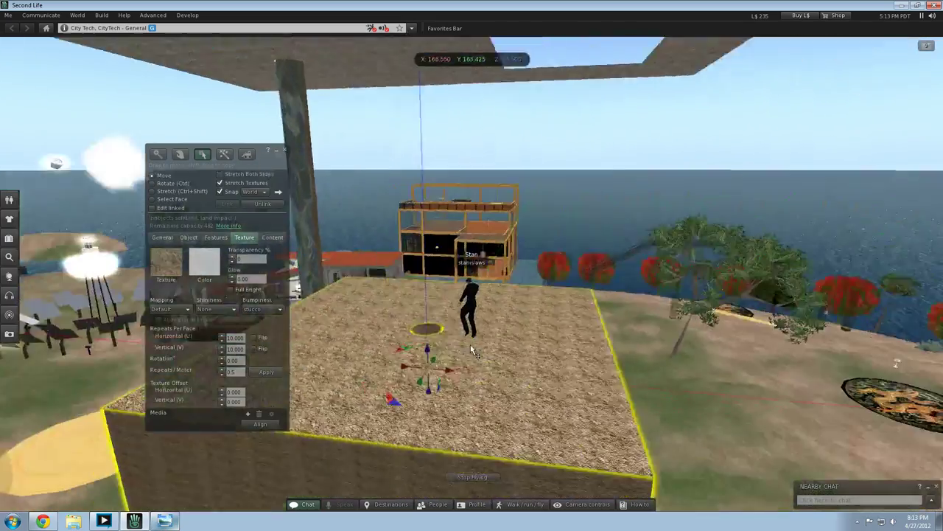
key(Page_Down)
key(Left)
key(Left)
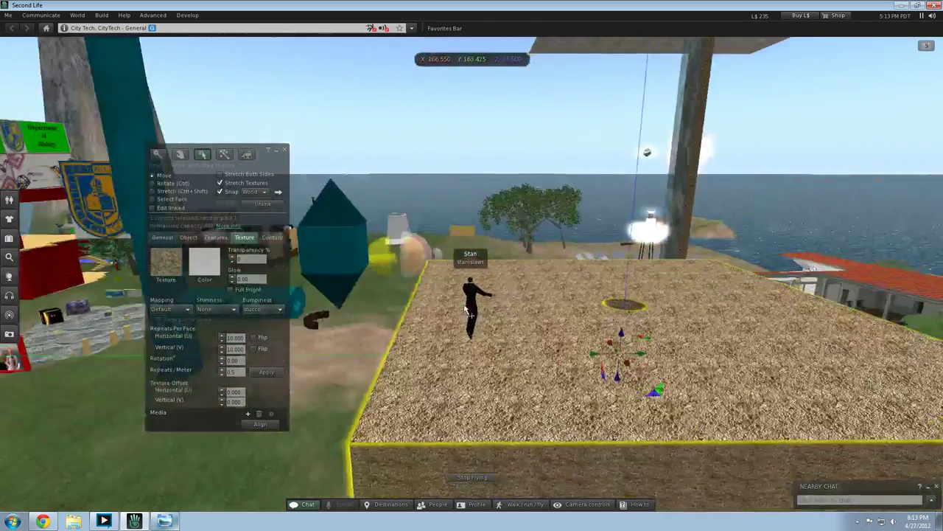
key(Right)
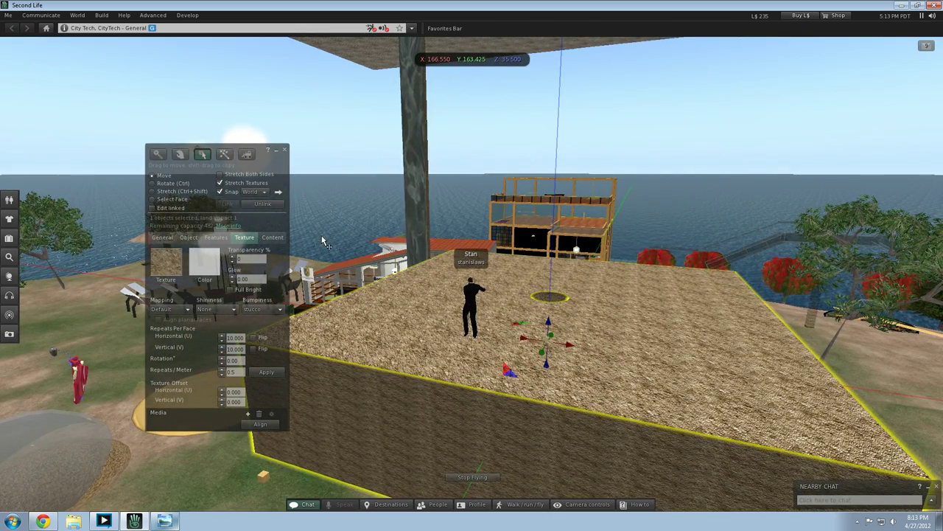
key(Page_Up)
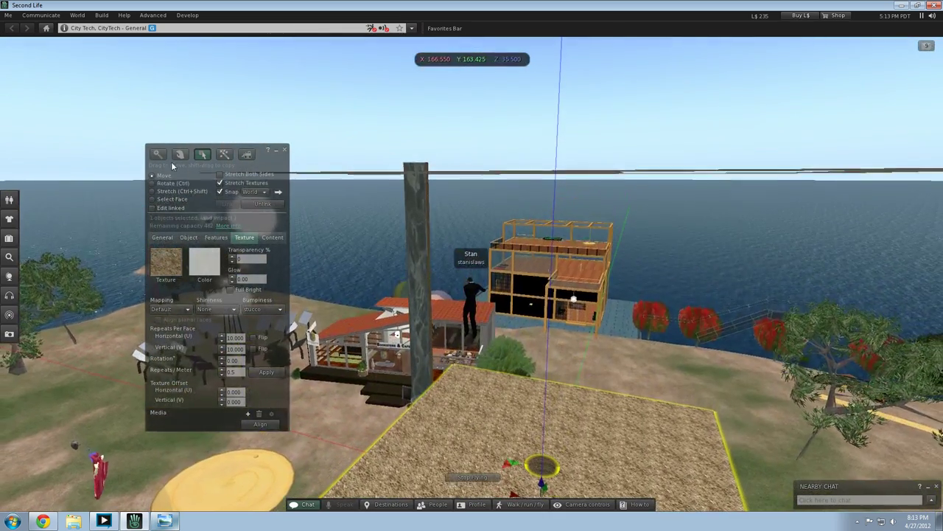
click(188, 238)
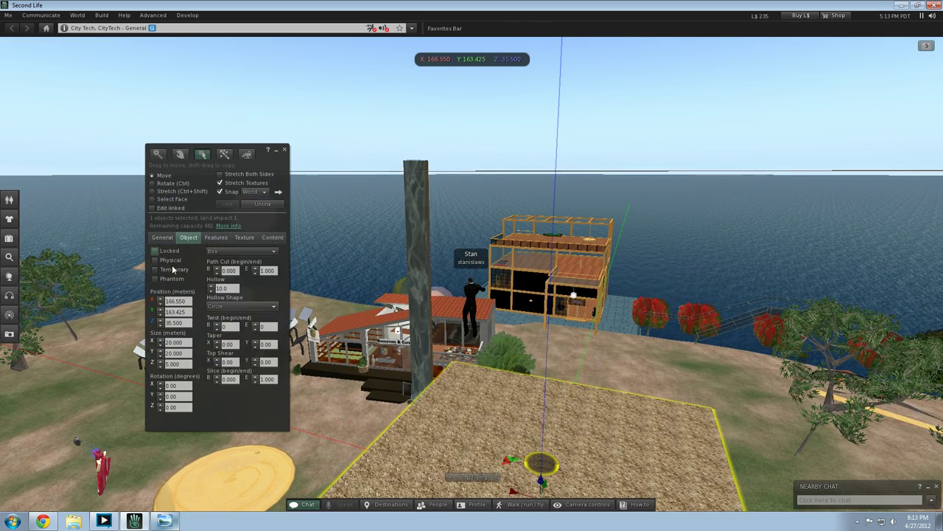
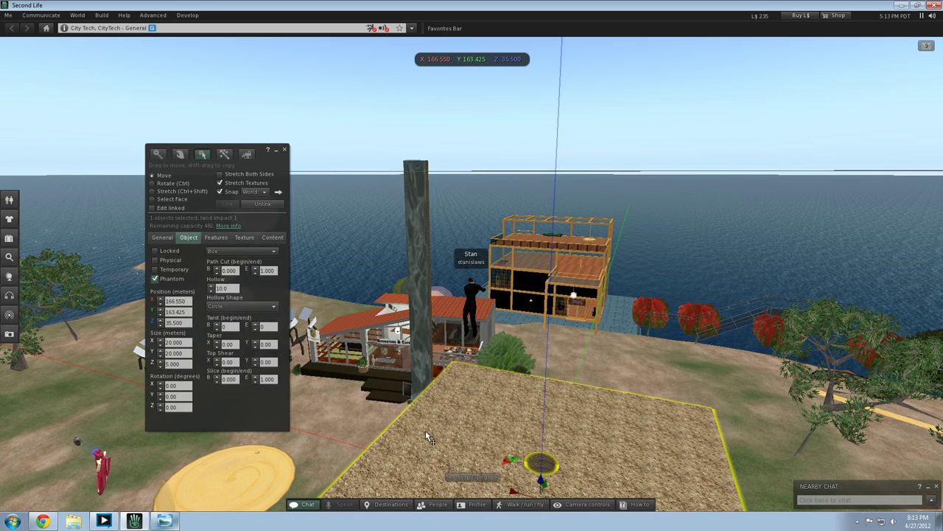
Step: Set the box's transparency to 50%
click(270, 237)
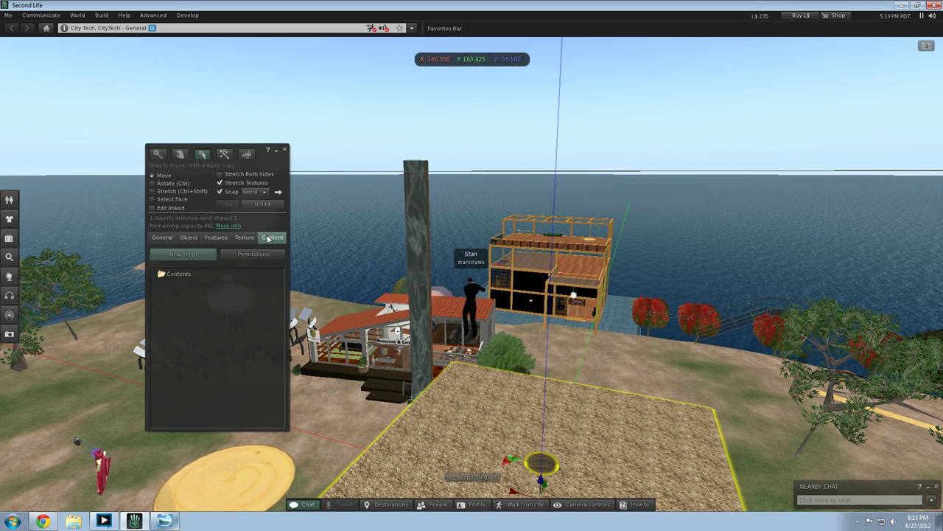
click(189, 238)
click(246, 237)
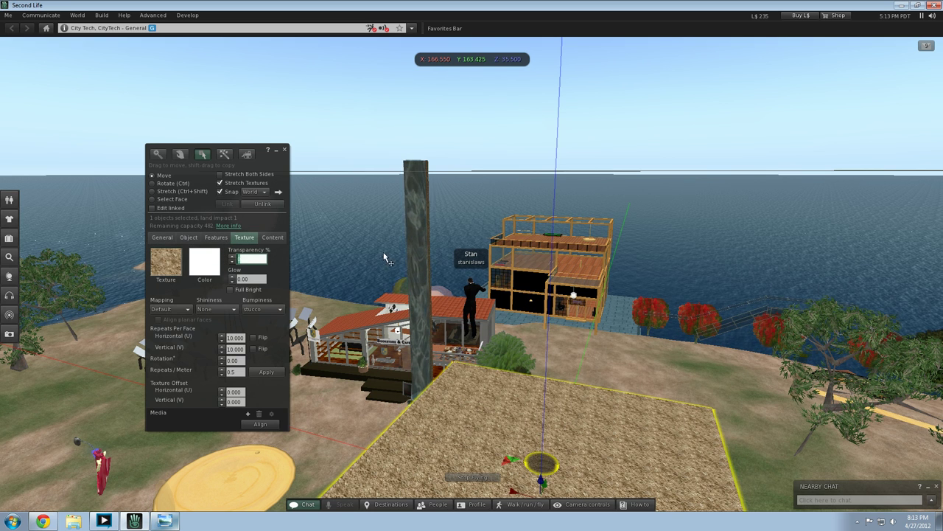
click(381, 326)
click(409, 451)
Step: Raise the box to a height of about Z 52.07 m, near the level of the ground surfaces
key(Page_Down)
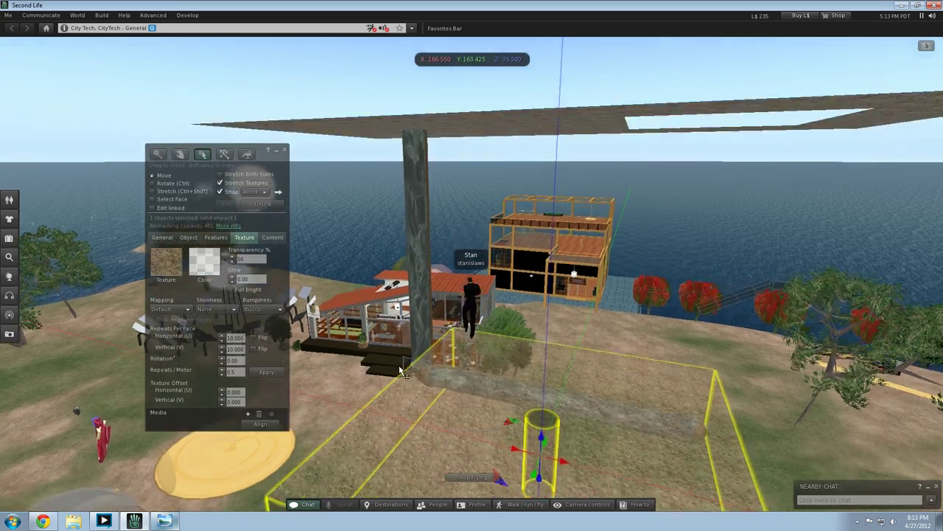
key(Left)
key(Page_Down)
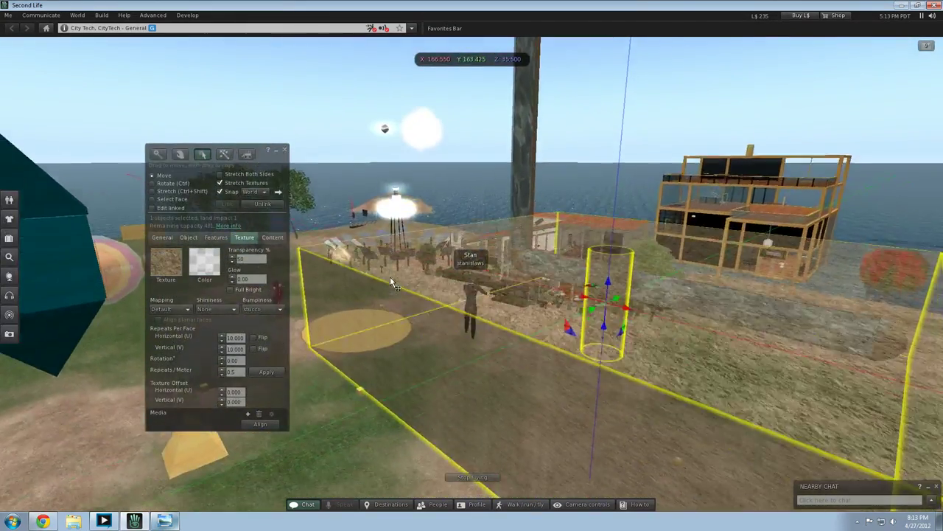
key(Right)
key(Right)
key(Page_Up)
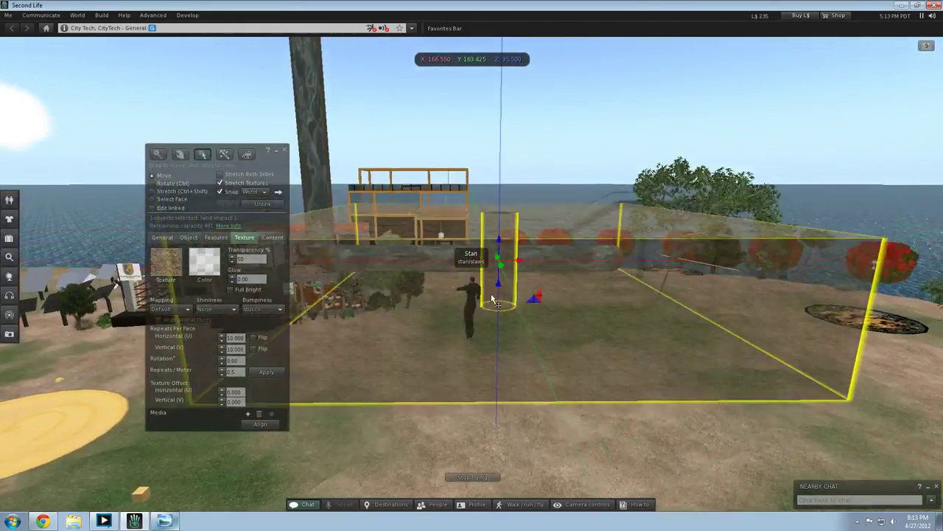
drag(499, 325, 464, 120)
key(Page_Up)
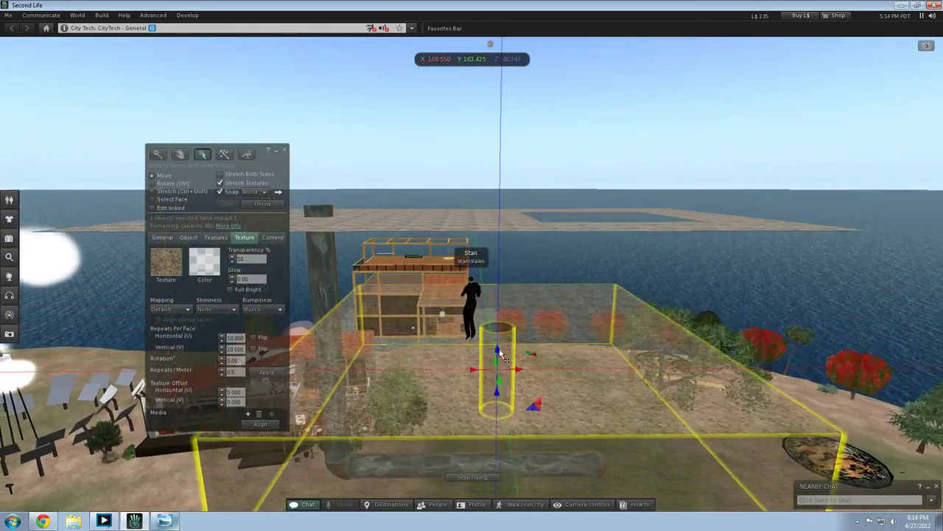
drag(499, 356, 494, 262)
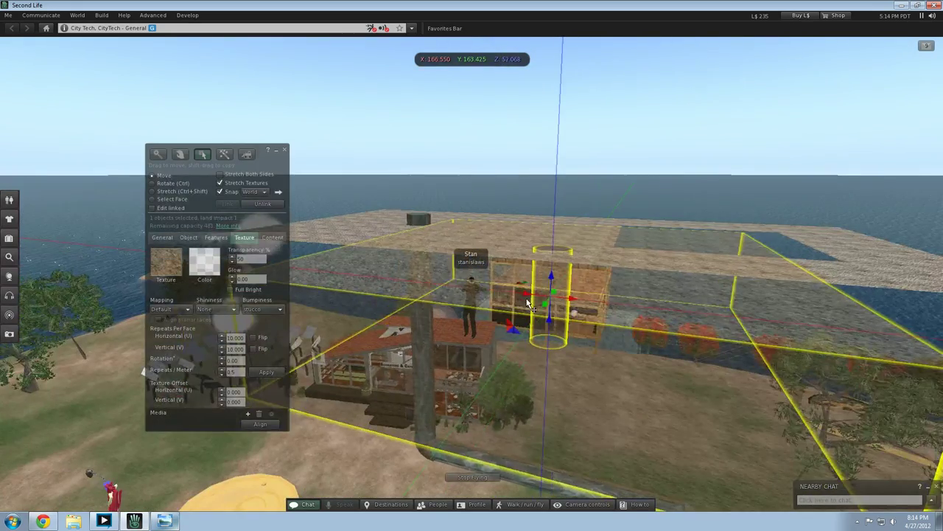
Step: Move the box horizontally to about X 154.42, Y 171.57 so its circular hollow is centred around the vertical pipe
drag(488, 302, 420, 291)
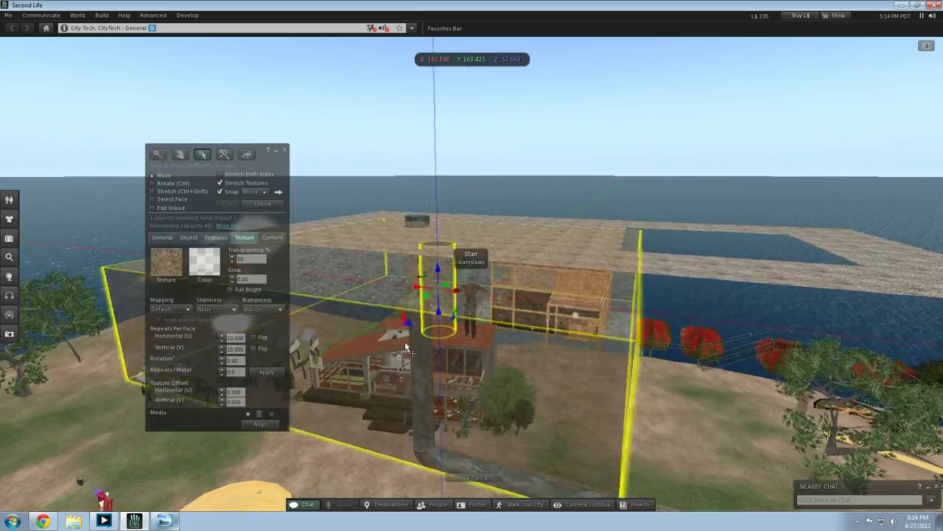
key(Left)
key(Left)
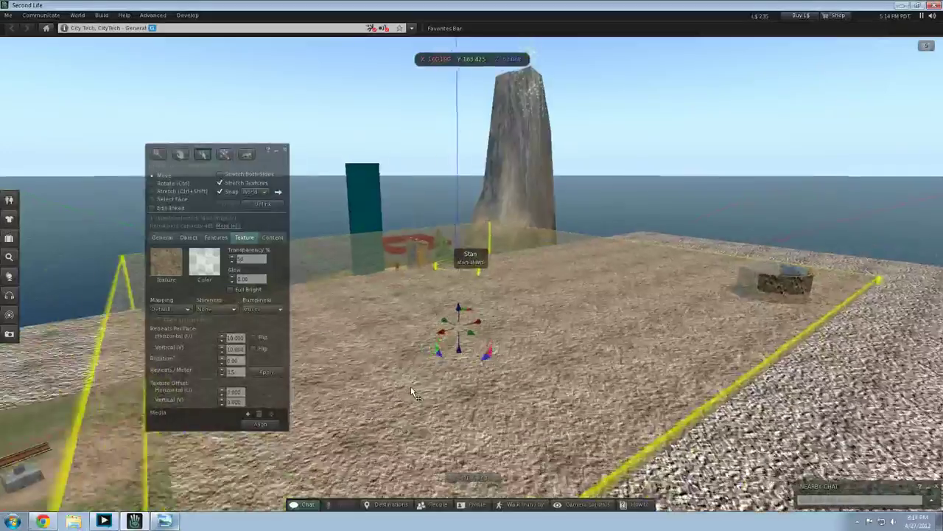
key(Up)
key(Right)
key(Up)
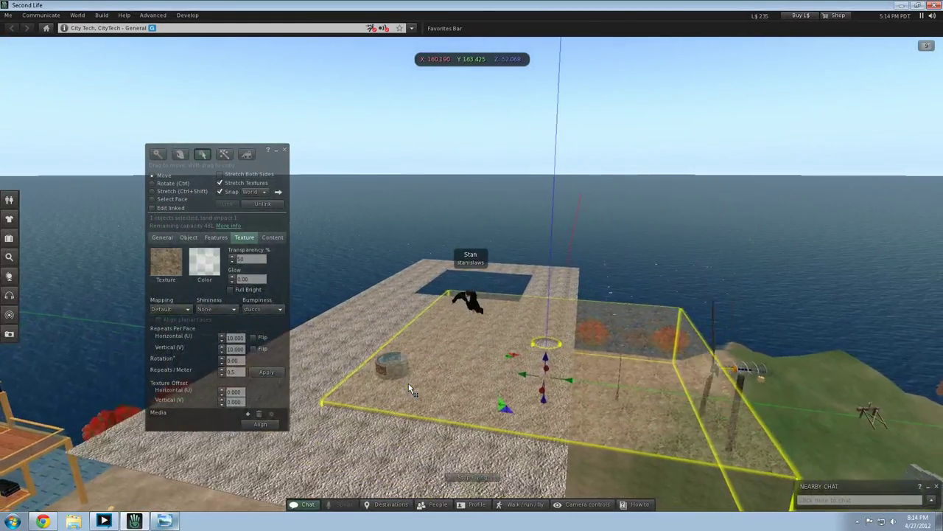
click(566, 505)
drag(269, 385, 172, 444)
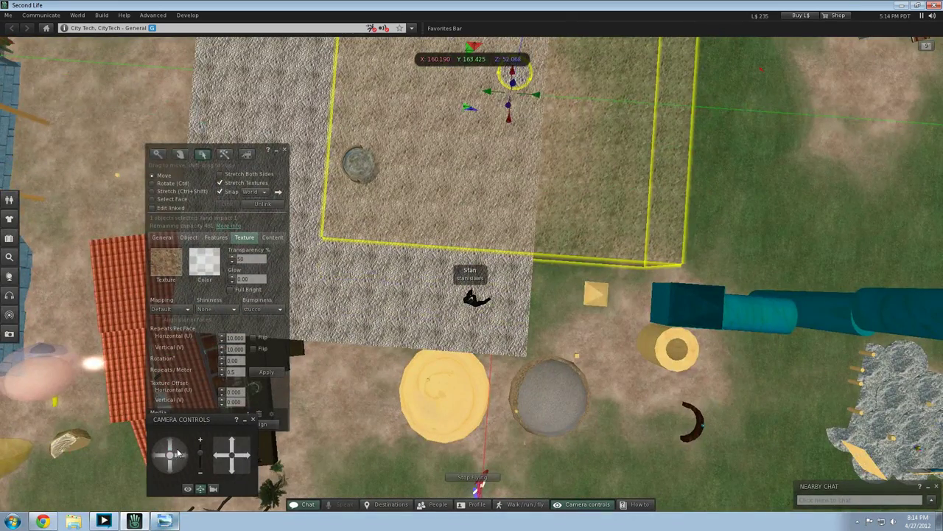
drag(216, 458, 230, 445)
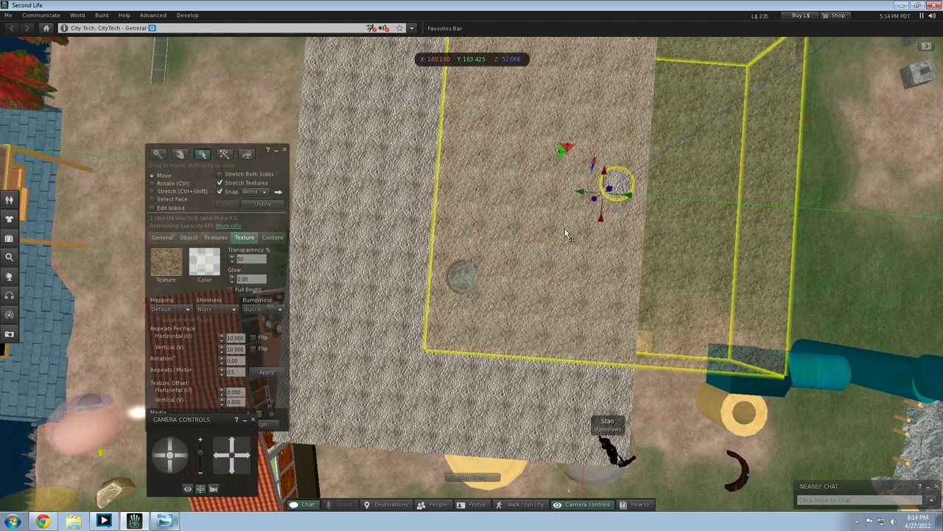
drag(605, 216, 447, 293)
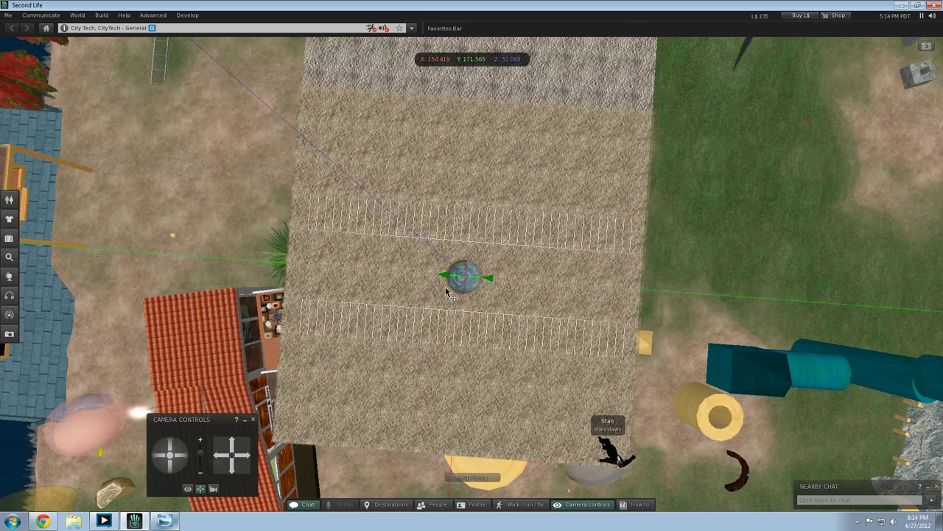
drag(445, 293, 444, 292)
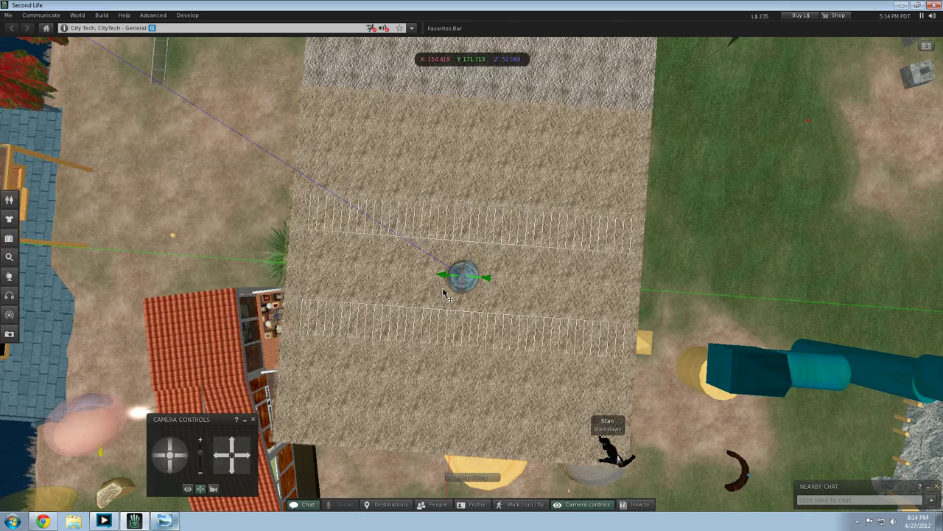
drag(447, 293, 458, 295)
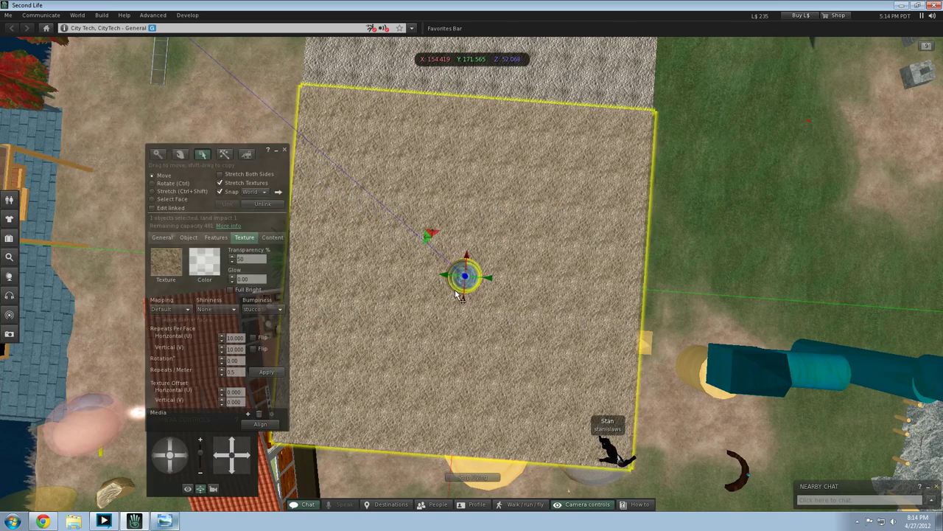
Step: Lower the box along the vertical pipe to about Z 51.78 m, just beneath the ground surface
key(Escape)
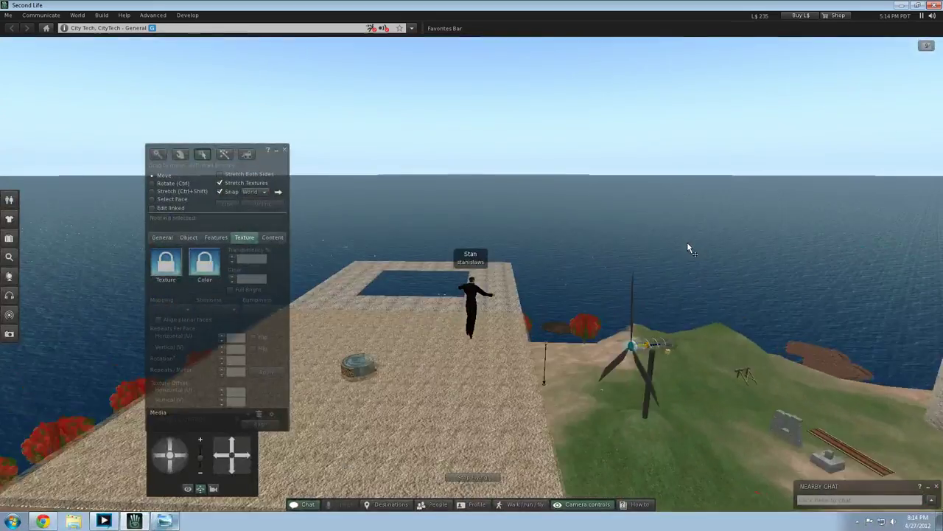
key(Down)
key(Right)
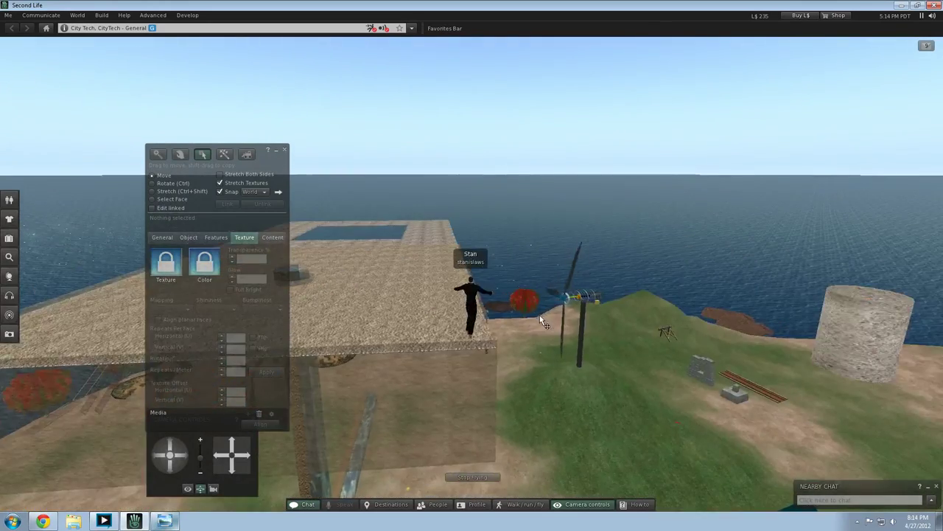
key(Page_Down)
key(Left)
click(477, 216)
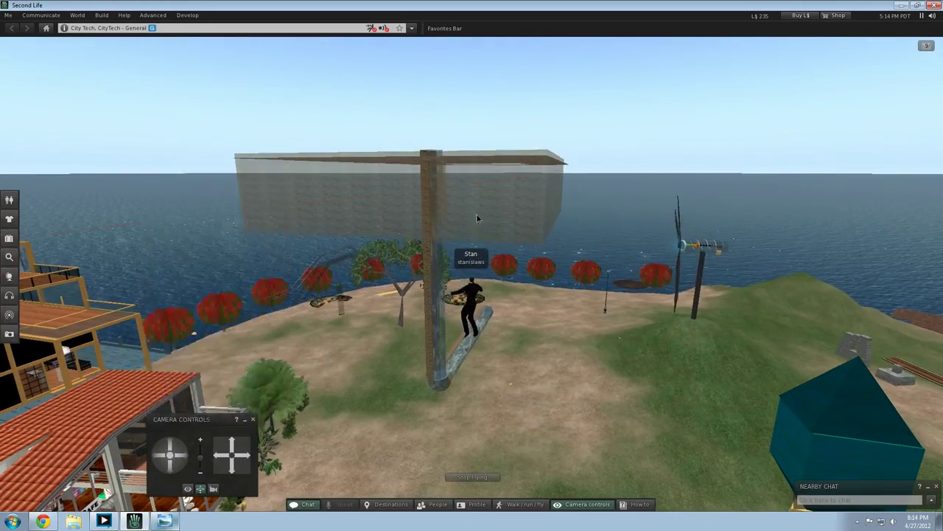
drag(436, 214, 433, 223)
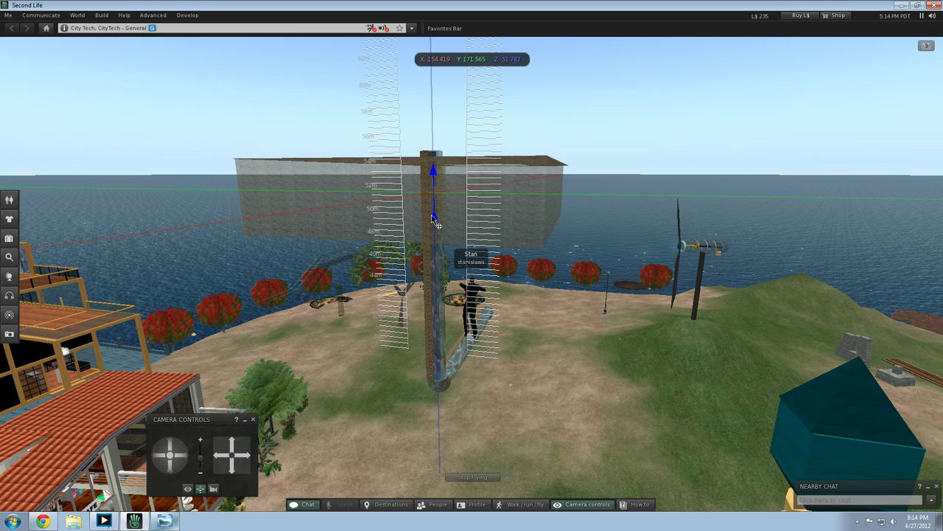
drag(433, 219, 433, 218)
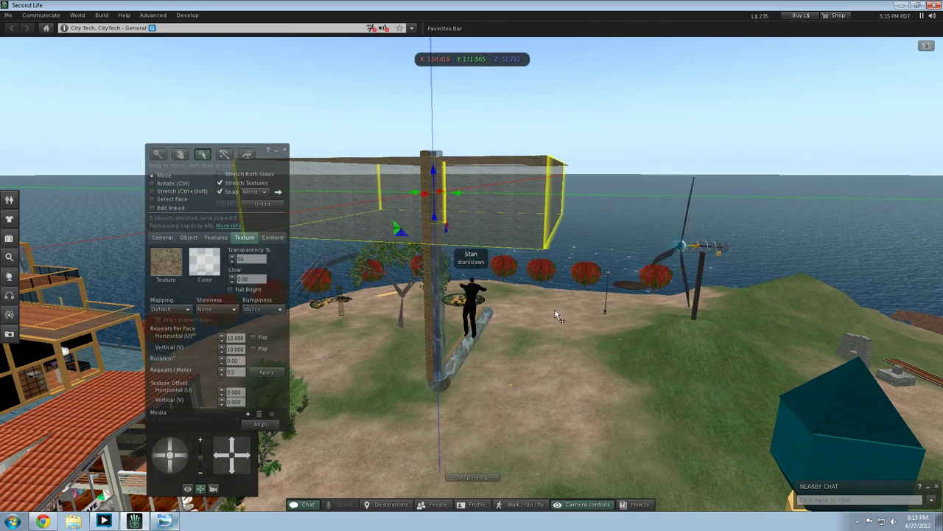
Step: Examine the box's position around the vertical pipe and under the ground surface from the side and below
key(Page_Up)
key(Right)
key(Up)
key(Left)
key(Left)
key(Page_Down)
key(Page_Down)
key(Page_Up)
key(Page_Up)
key(Down)
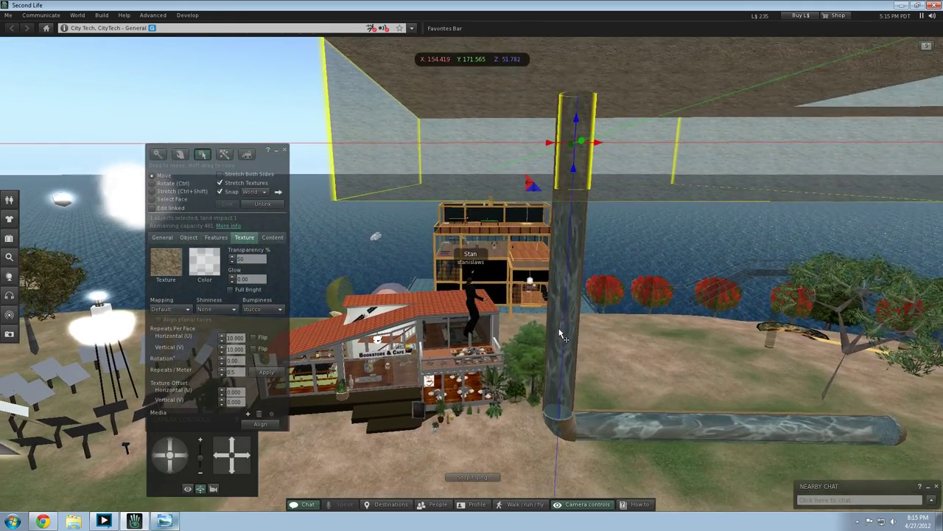
key(Down)
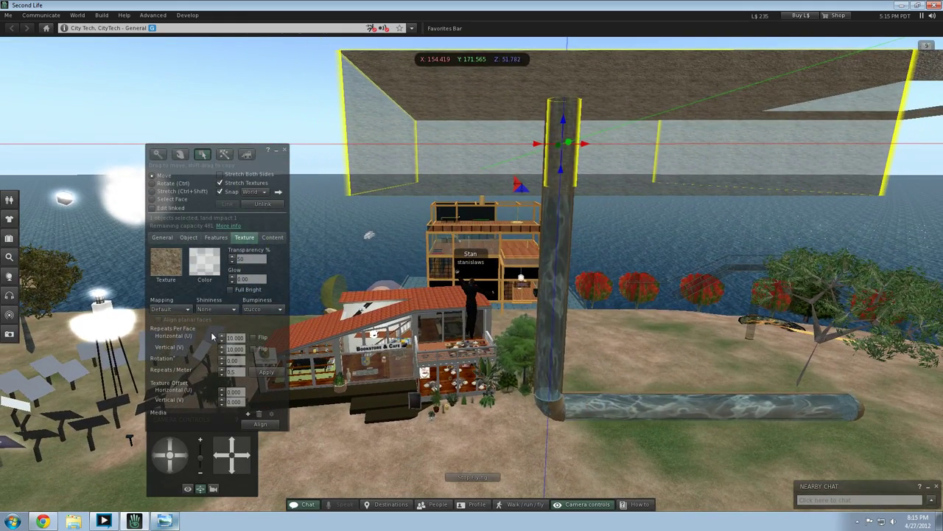
Step: Set the box's Z size to 2.5 m
click(163, 237)
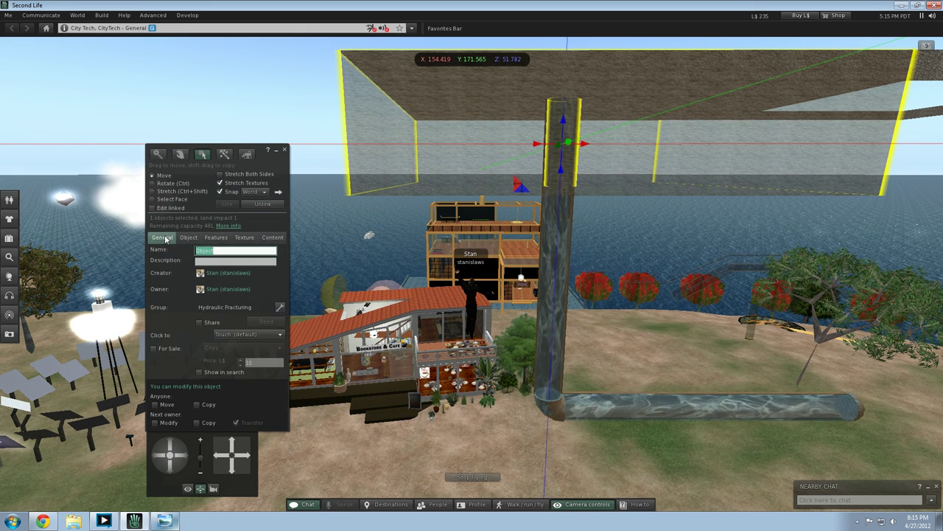
click(188, 237)
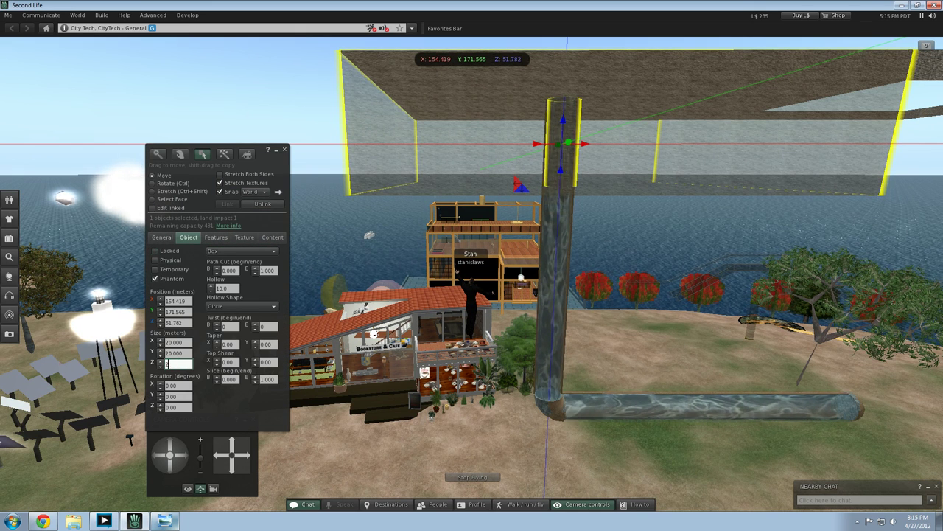
key(Return)
click(491, 254)
Step: Reselect the thinned box and raise it to about Z 52.78 m, up against the ground surface
key(Left)
key(Right)
key(Left)
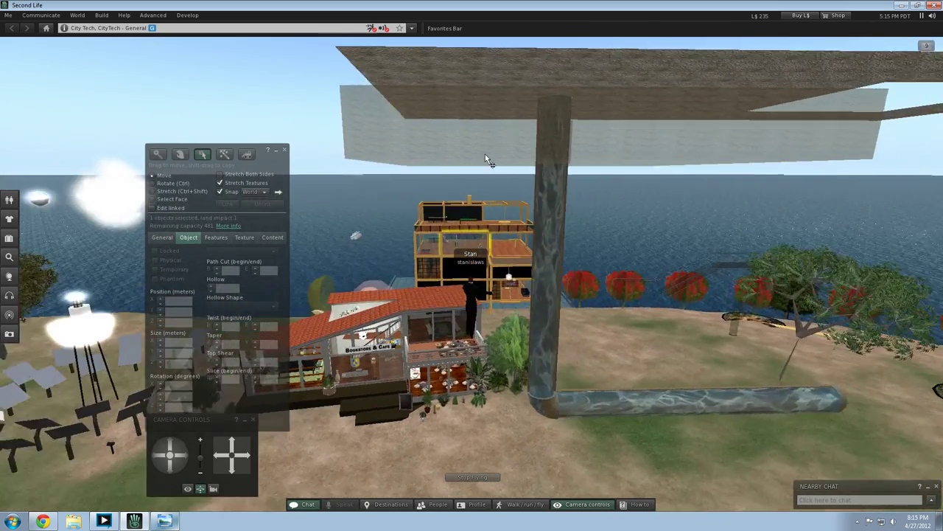
click(480, 118)
drag(579, 118, 568, 100)
key(Page_Up)
key(Page_Down)
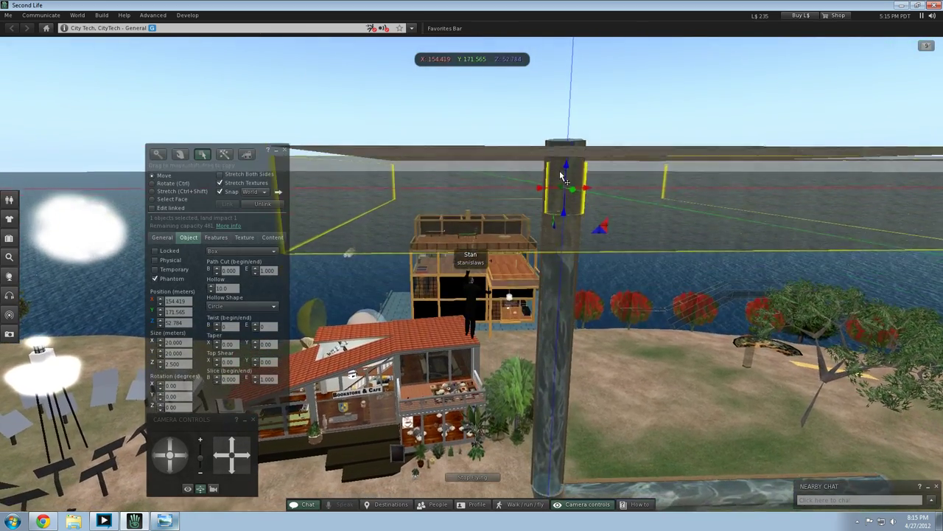
Step: Raise the box along the vertical pipe to about Z 53.00 m and shift it to about X 154.35 m
drag(565, 169, 567, 165)
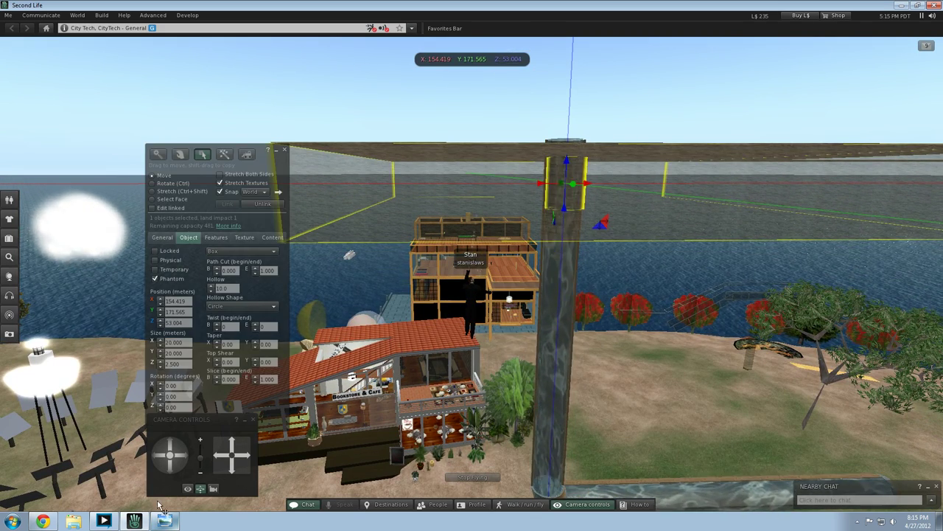
click(105, 521)
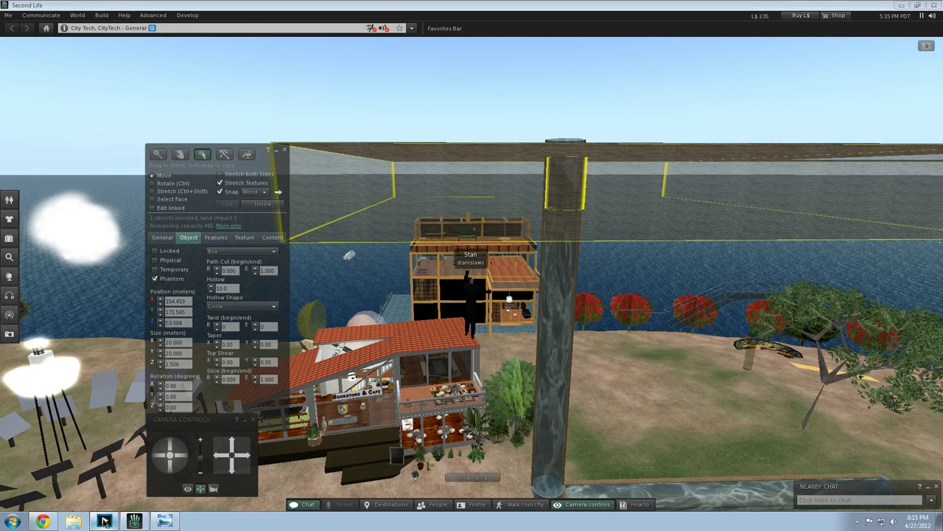
click(104, 521)
drag(547, 190, 543, 188)
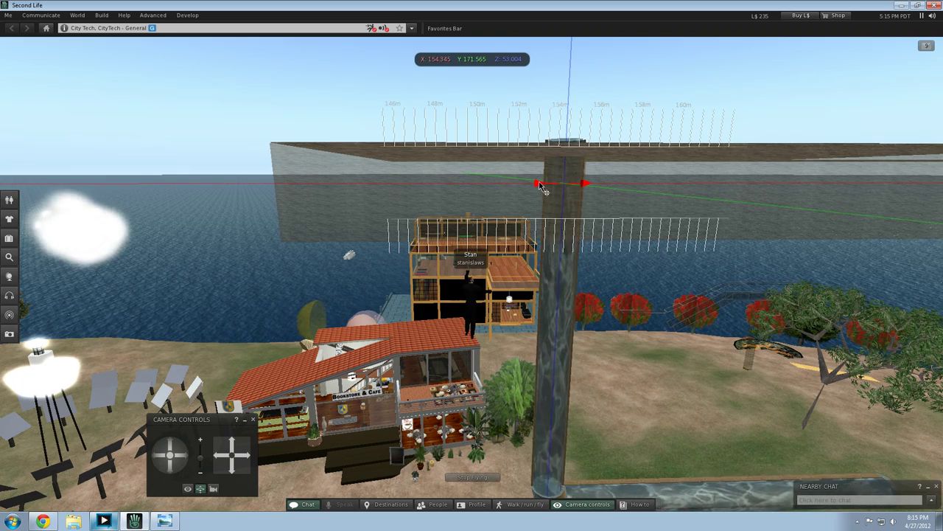
drag(543, 188, 543, 189)
Step: Examine the box's fit around the vertical pipe and beneath the ground surface from several sides
click(396, 385)
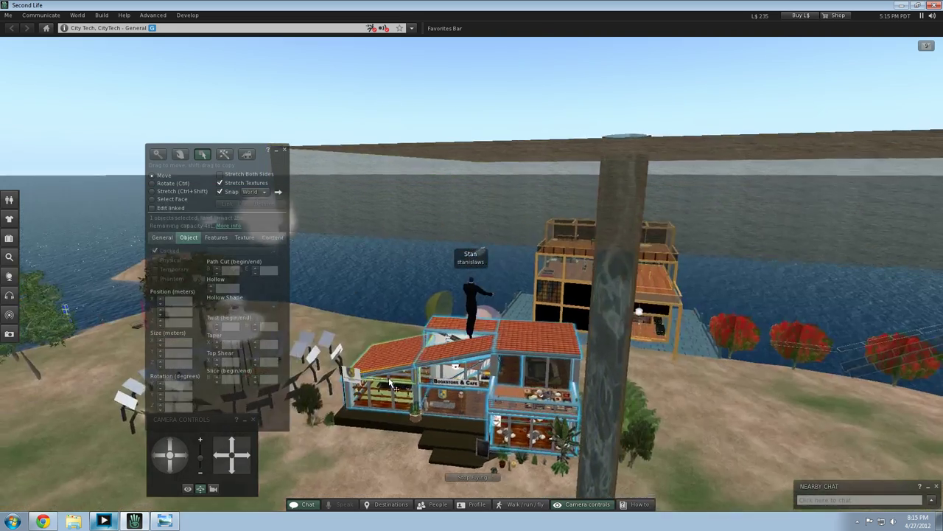
key(Right)
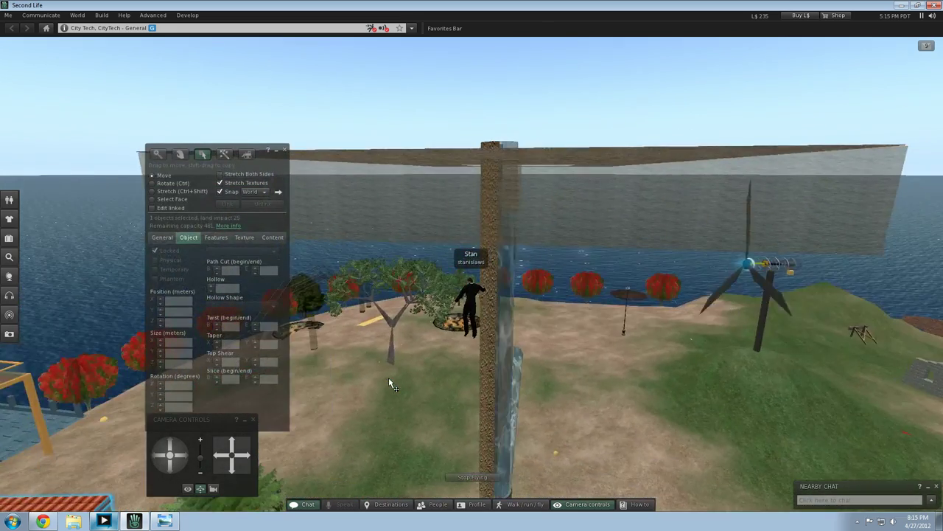
key(Up)
key(Right)
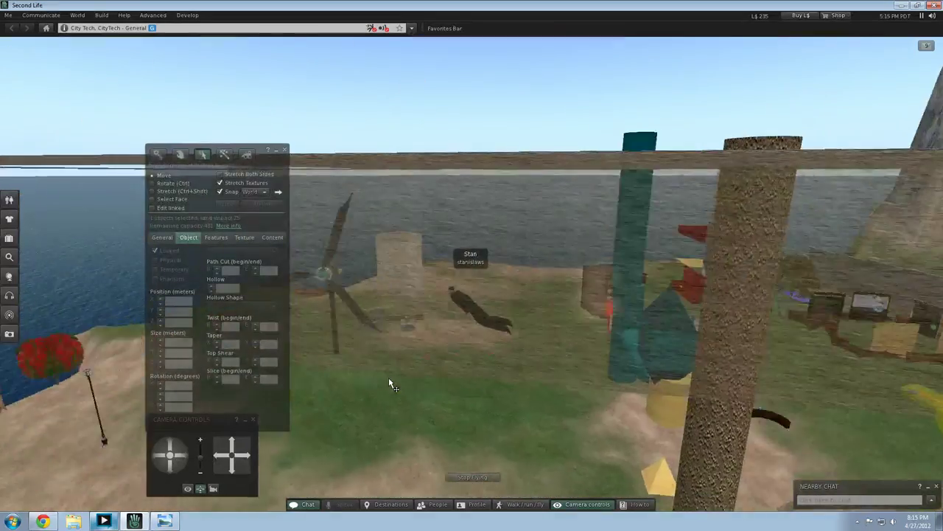
key(Down)
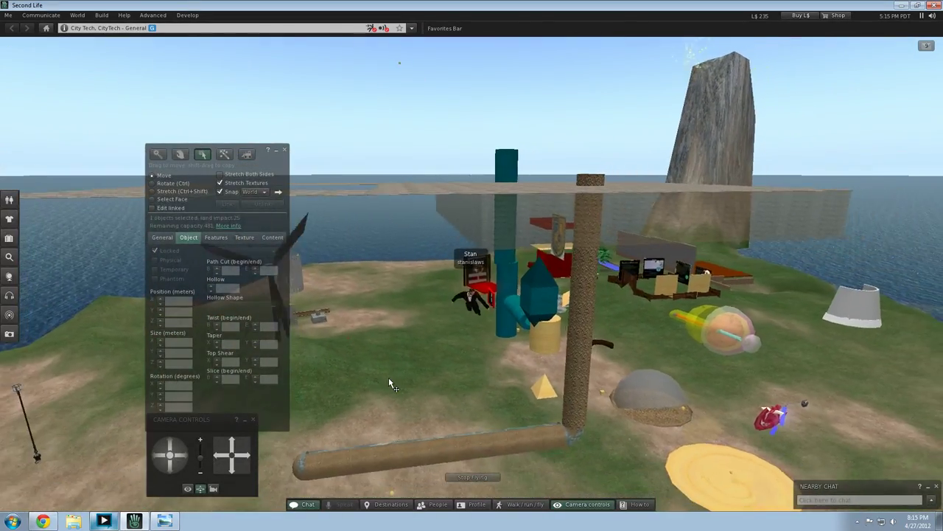
key(Left)
key(Up)
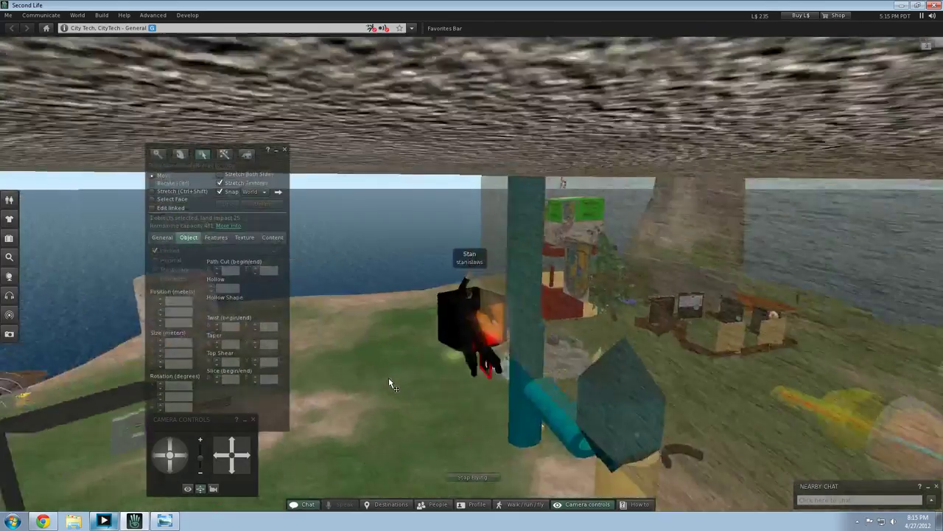
key(Left)
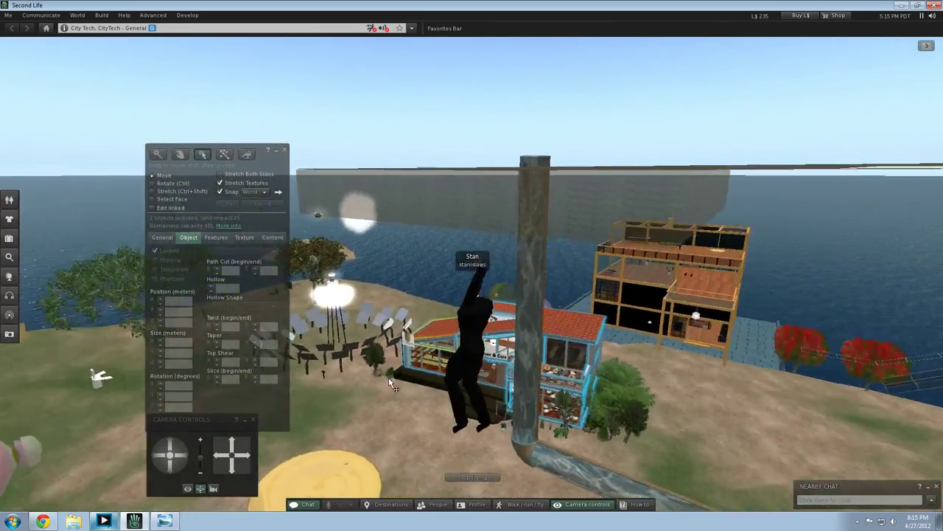
key(Left)
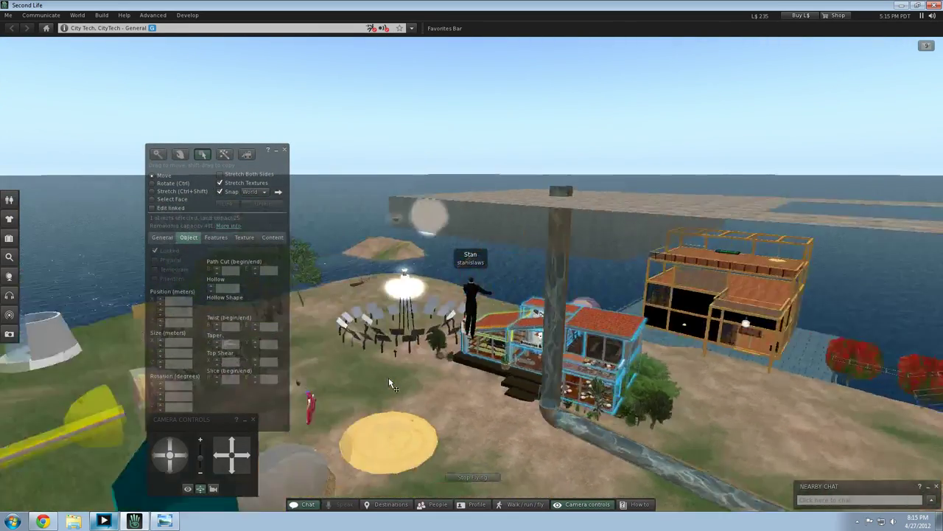
key(Right)
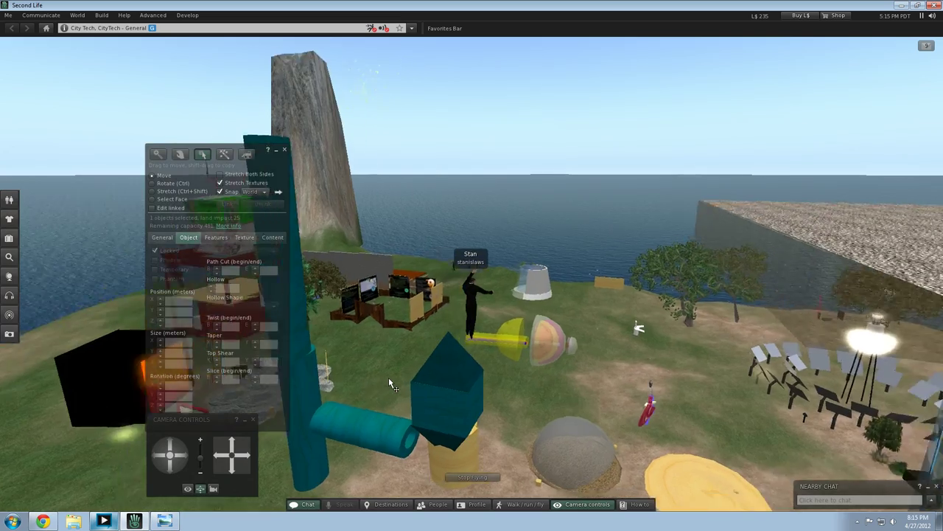
key(Right)
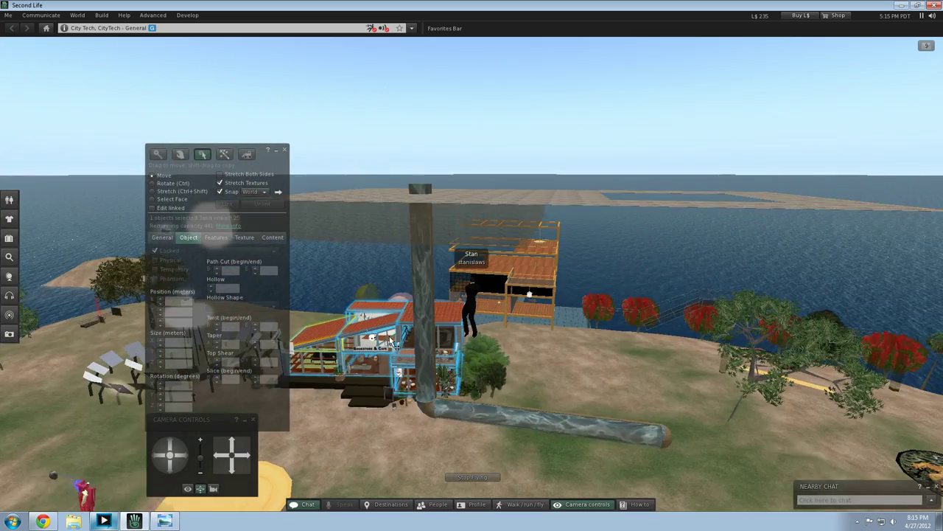
Step: Reselect the box beneath the ground surface and name it "HF Round Soil"
click(497, 237)
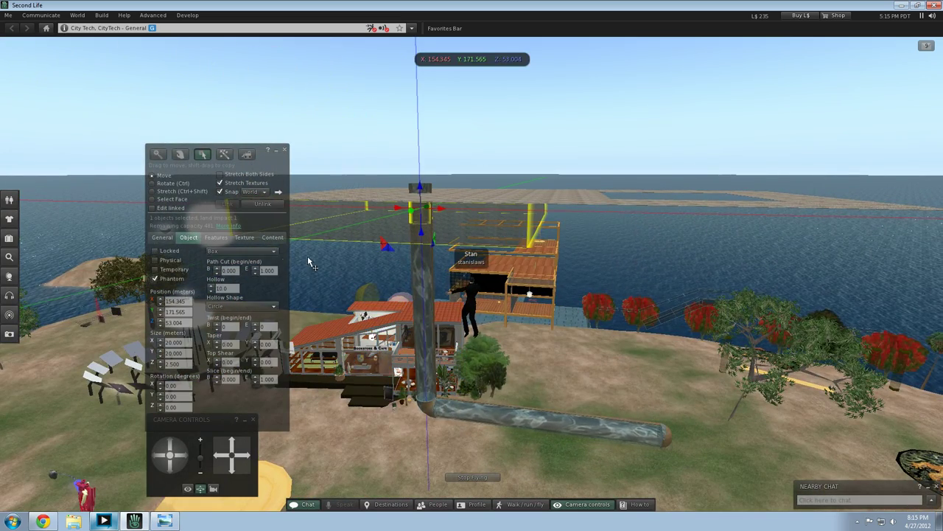
click(155, 239)
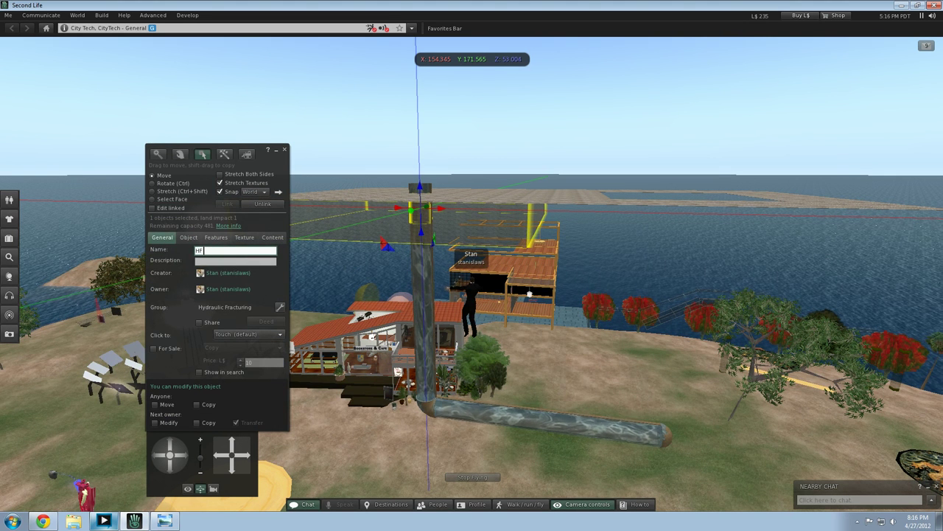
text(HF Round Soil)
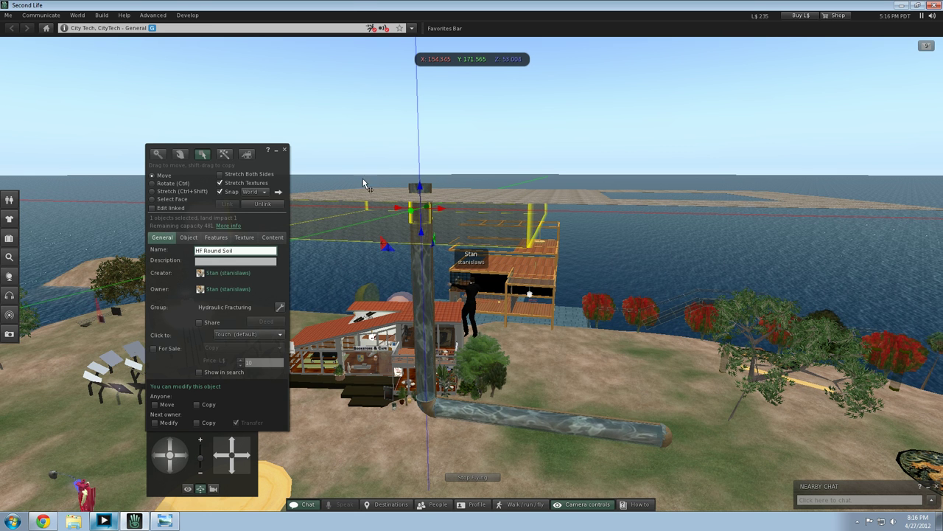
click(346, 358)
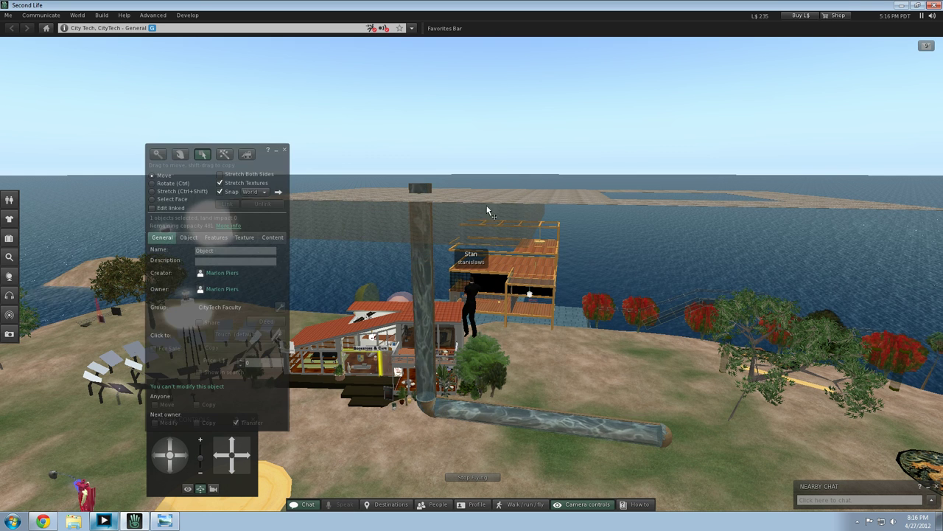
Step: Take a copy of the HF Round Soil box into the inventory
click(481, 220)
right_click(483, 223)
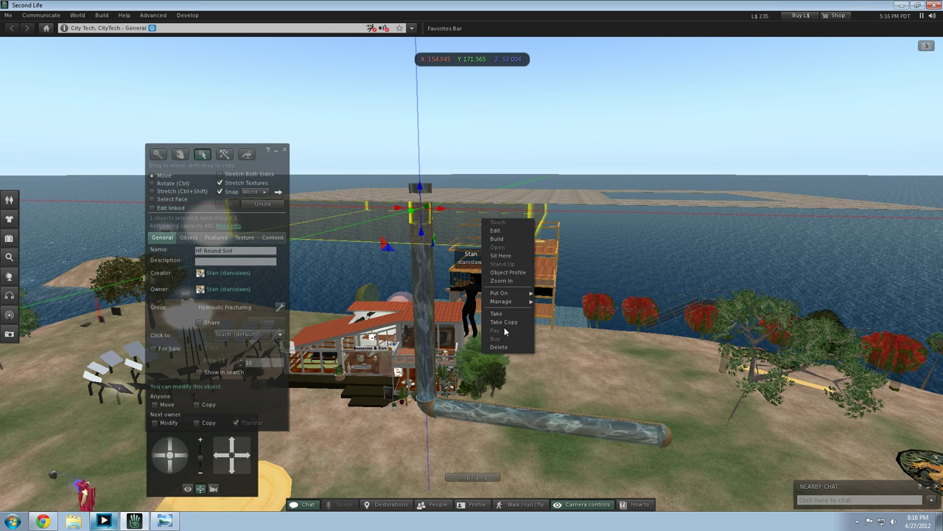
right_click(577, 199)
right_click(569, 205)
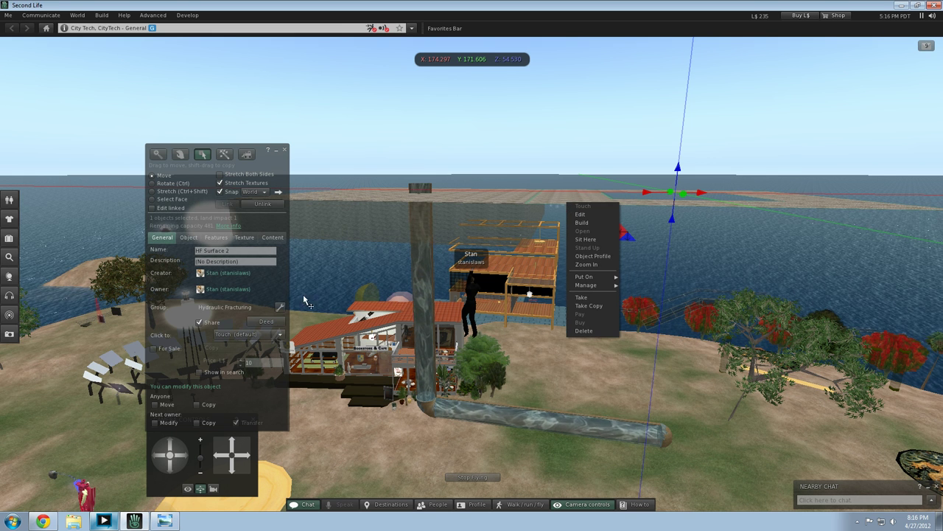
Step: Place a copy of HF Round Soil from the inventory above the ground surfaces beside the vertical pipe
click(9, 237)
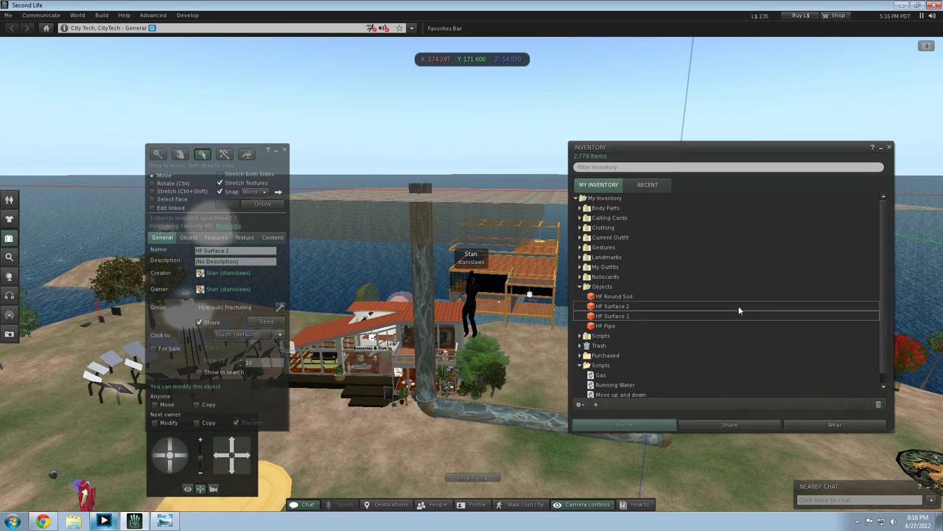
drag(621, 296, 547, 207)
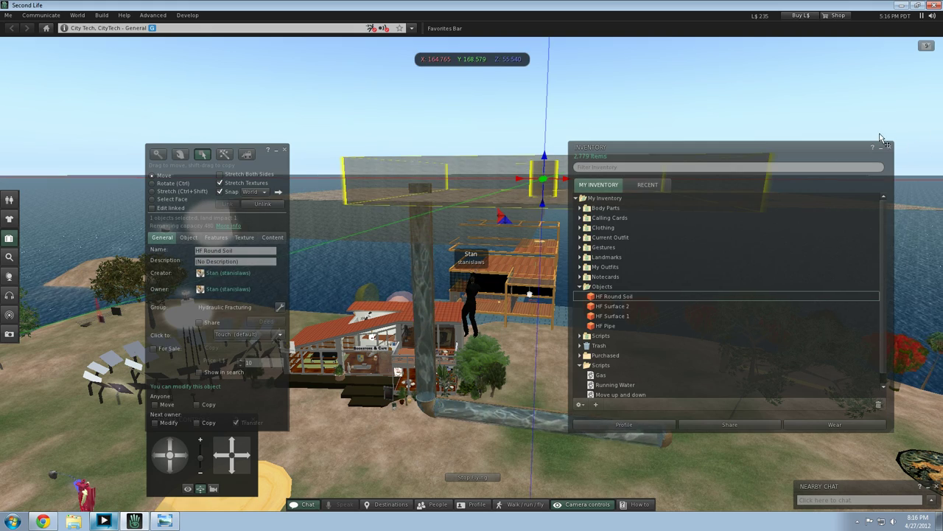
click(888, 147)
Step: Move the placed soil copy over the ground surface with the square opening, to about X 175.25 m, Y 171.60 m
key(Right)
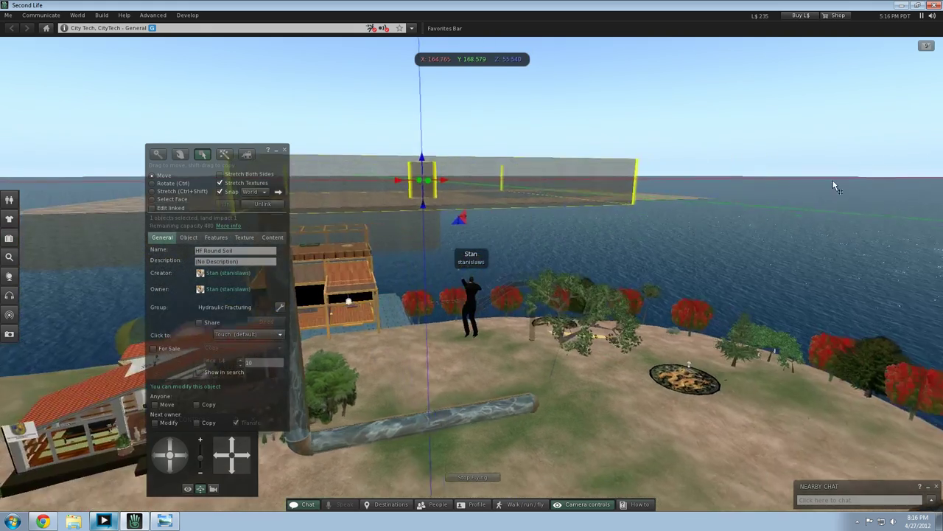
key(Left)
key(Right)
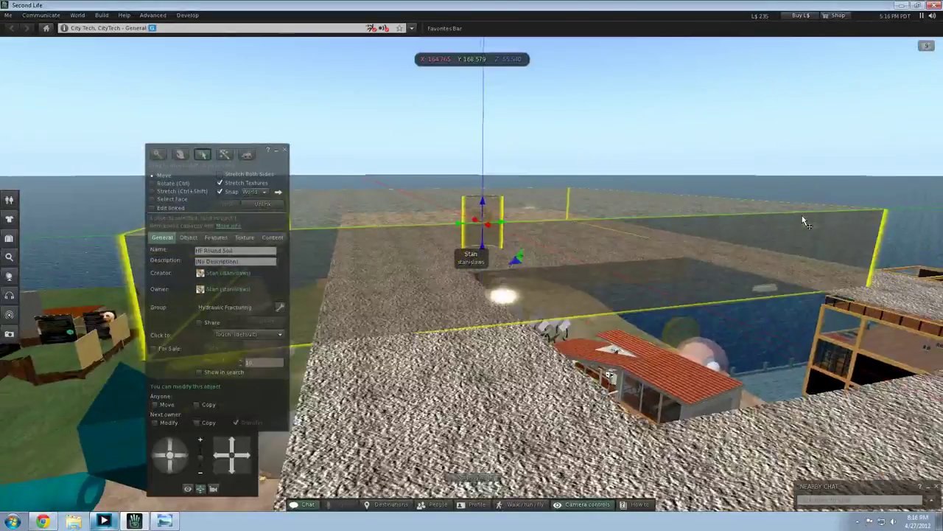
key(Right)
key(Left)
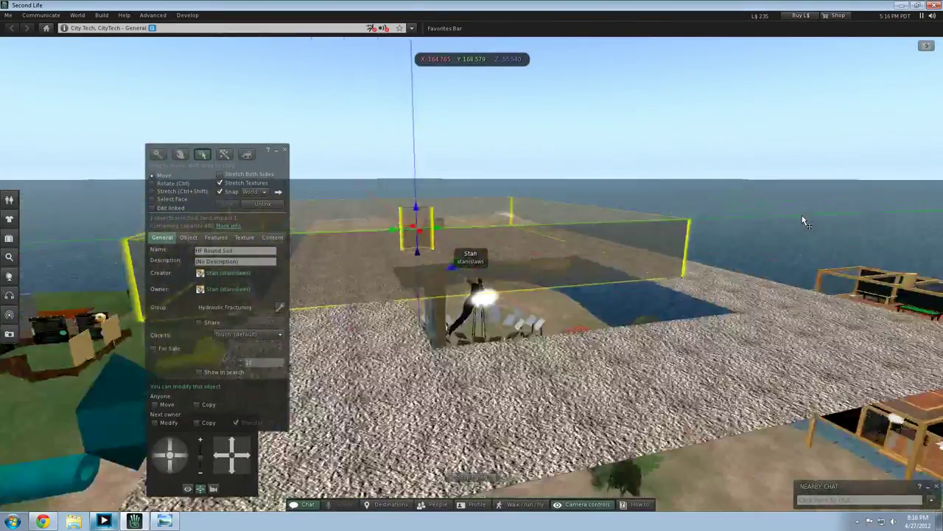
key(Page_Up)
key(Down)
key(Escape)
click(514, 329)
drag(488, 328, 500, 326)
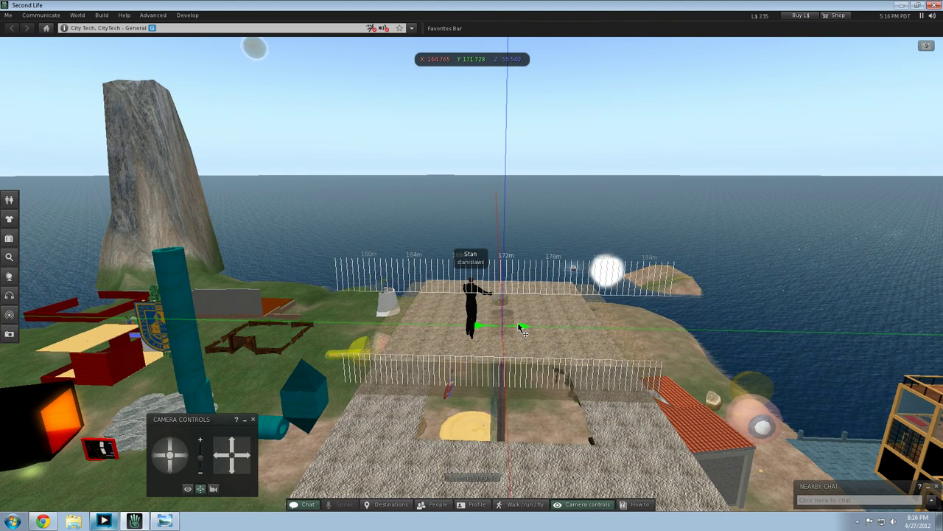
drag(518, 328, 501, 389)
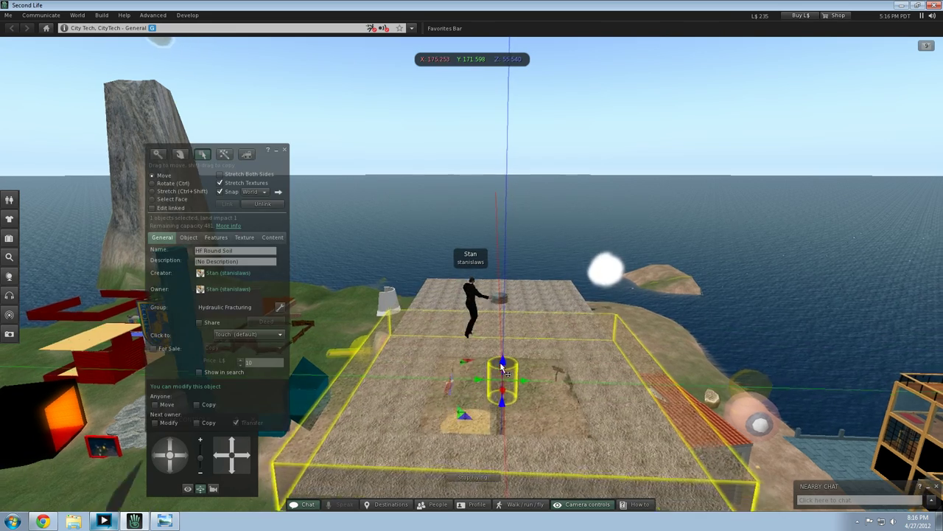
Step: Delete the placed HF Round Soil copy from above the ground surface with the square opening
key(Left)
key(Right)
key(Page_Down)
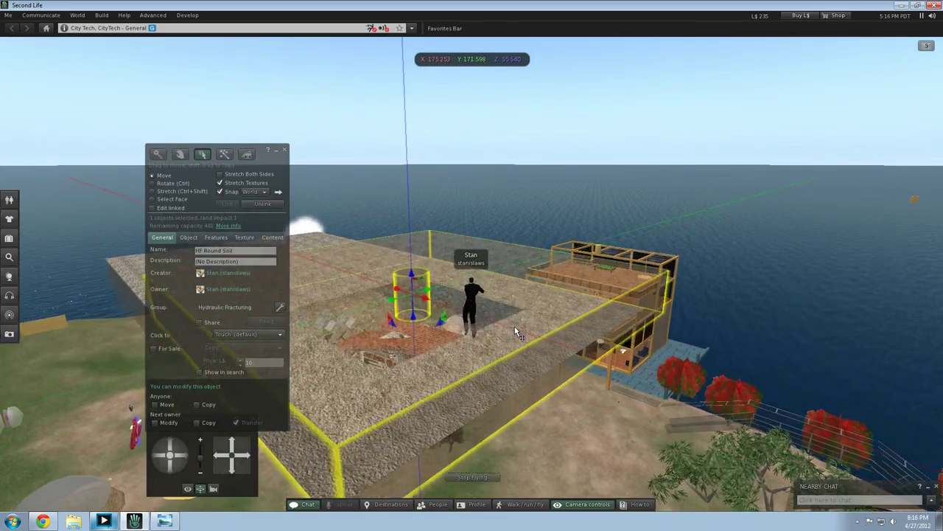
key(Delete)
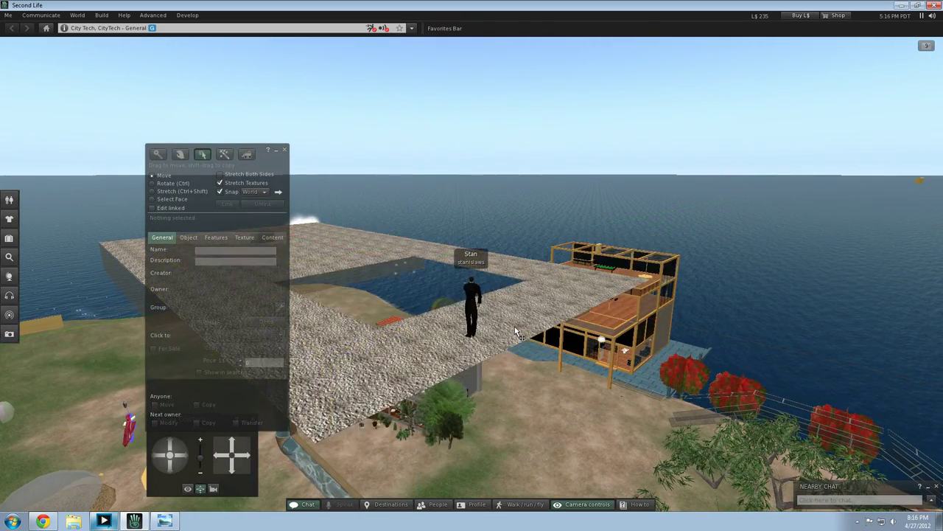
Step: Examine the ground surface and its square opening from above and from the side
key(Left)
key(Page_Up)
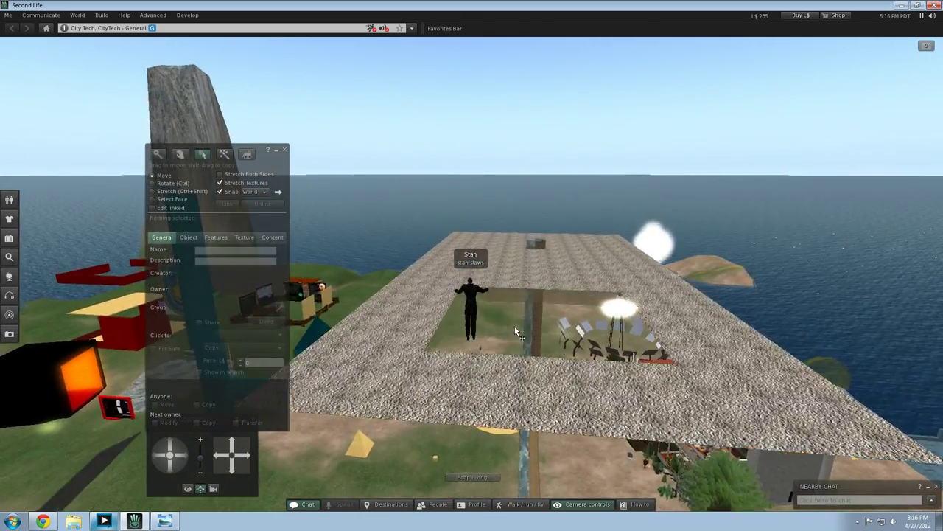
key(Right)
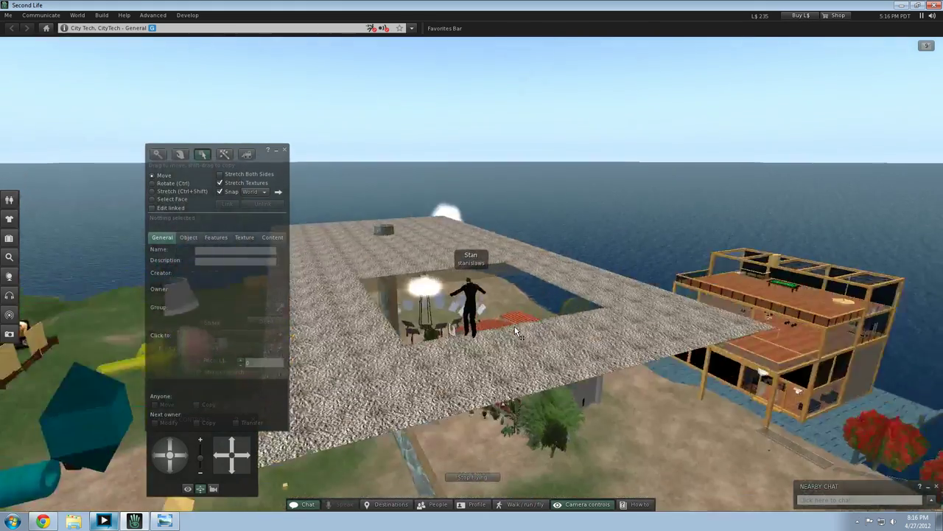
key(Page_Up)
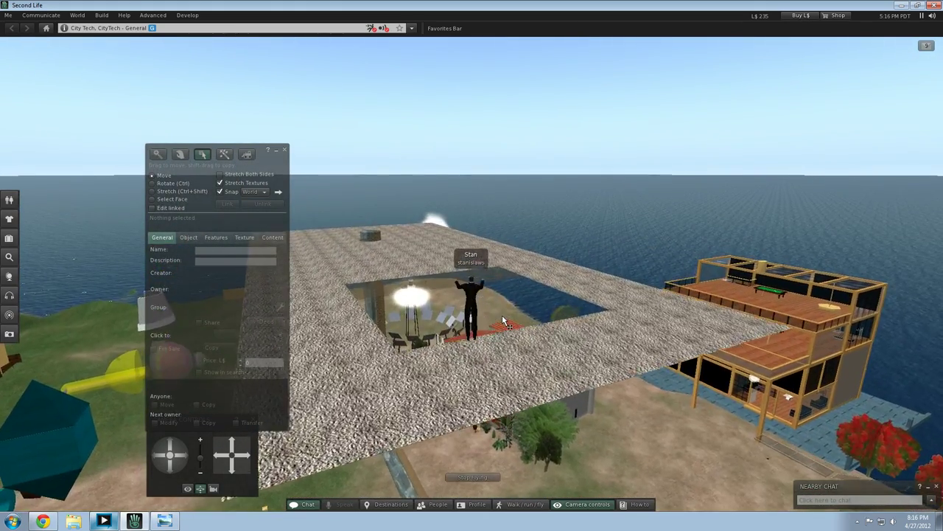
key(Left)
key(Left)
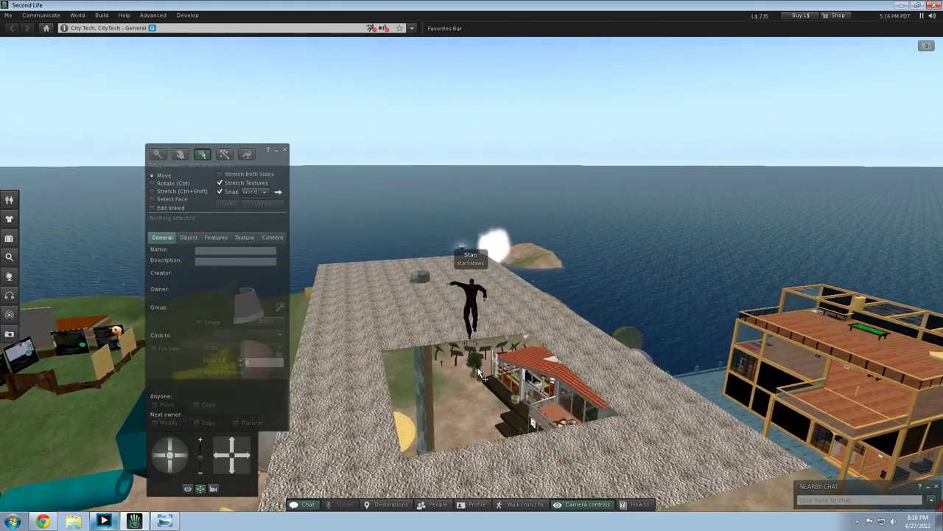
key(Right)
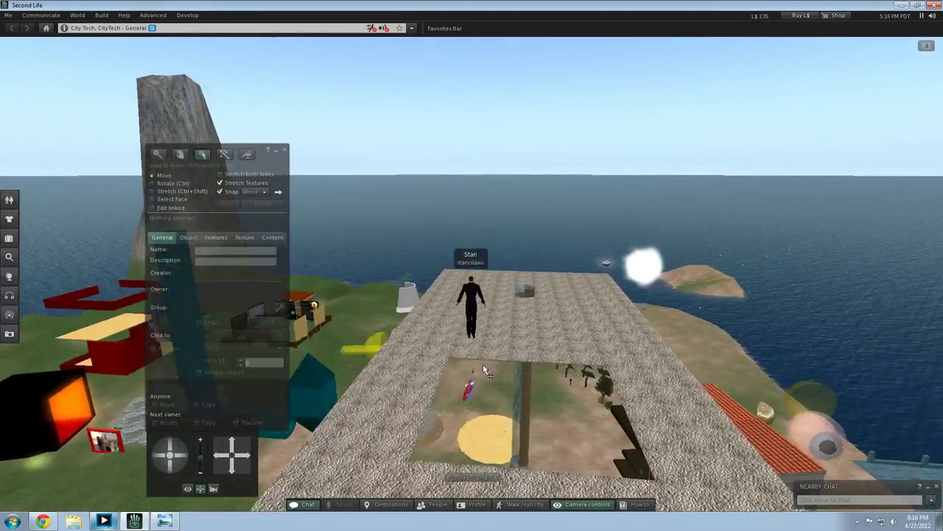
key(Page_Down)
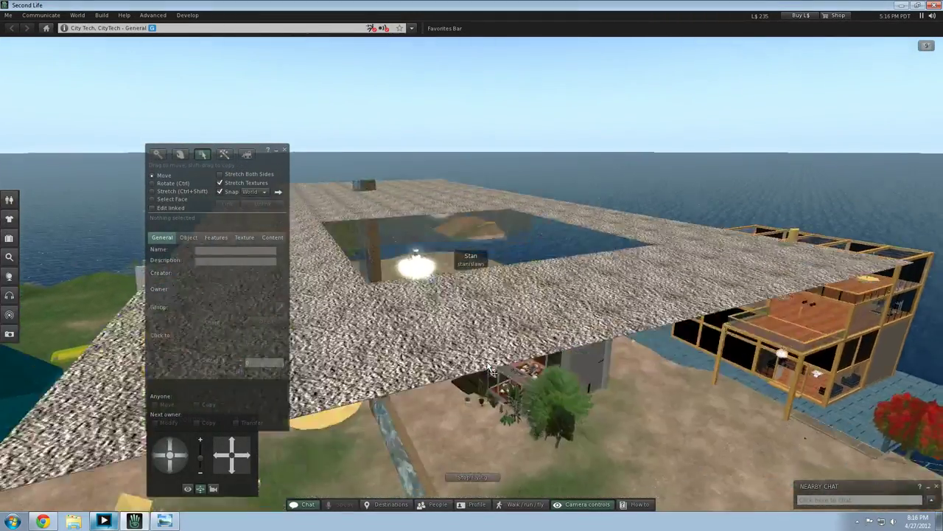
key(Right)
key(Page_Up)
key(Page_Up)
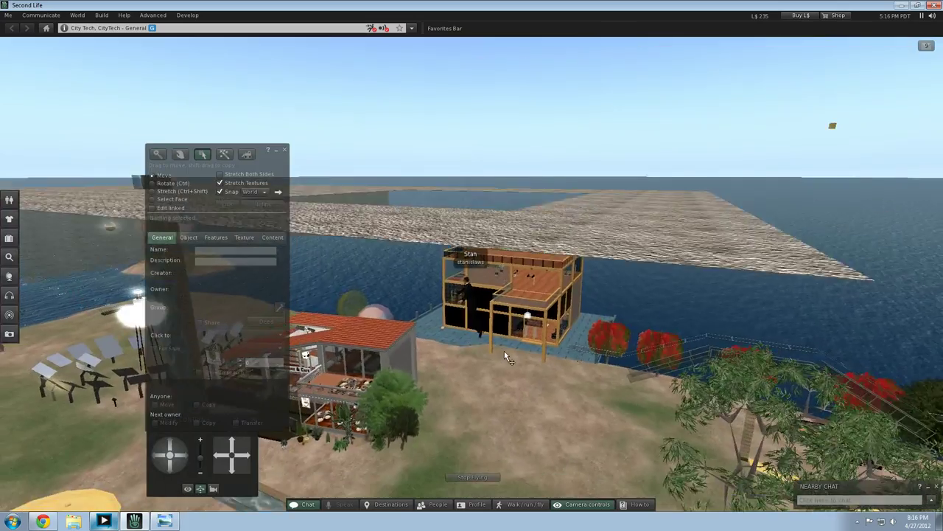
key(Left)
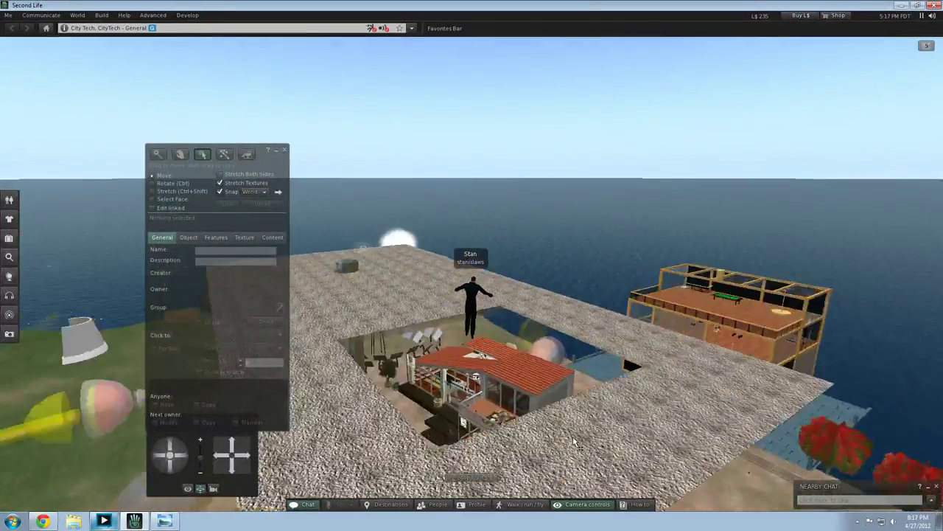
Step: Set the Z size of HF Surface 2, the ground surface with the square opening, to 20 m
click(572, 438)
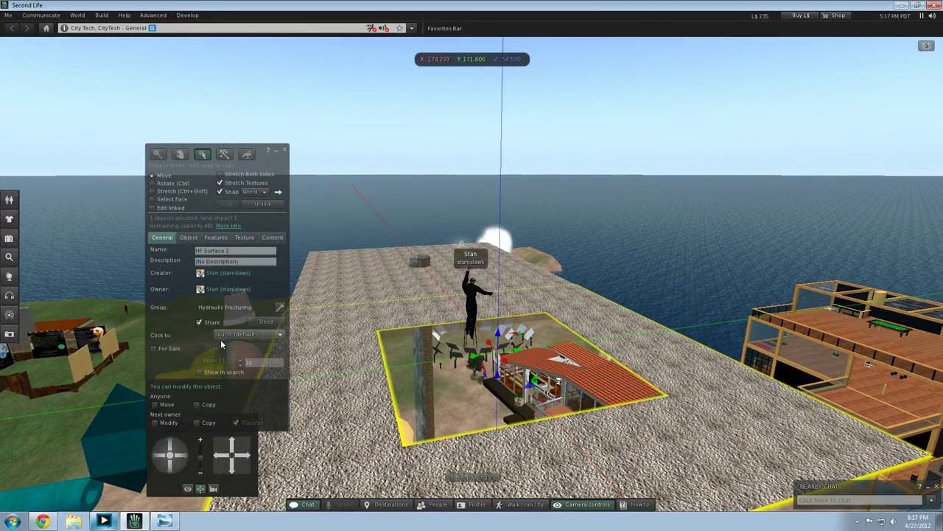
click(186, 237)
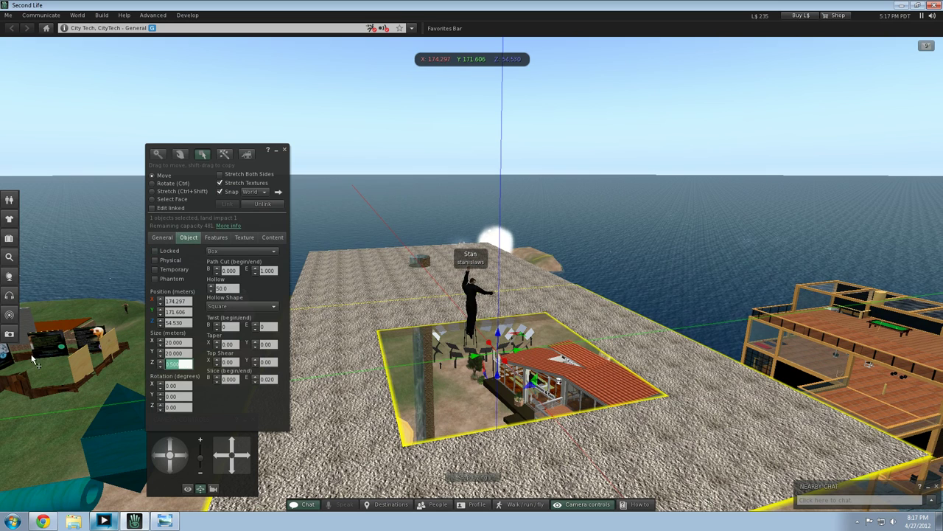
text(20)
key(Return)
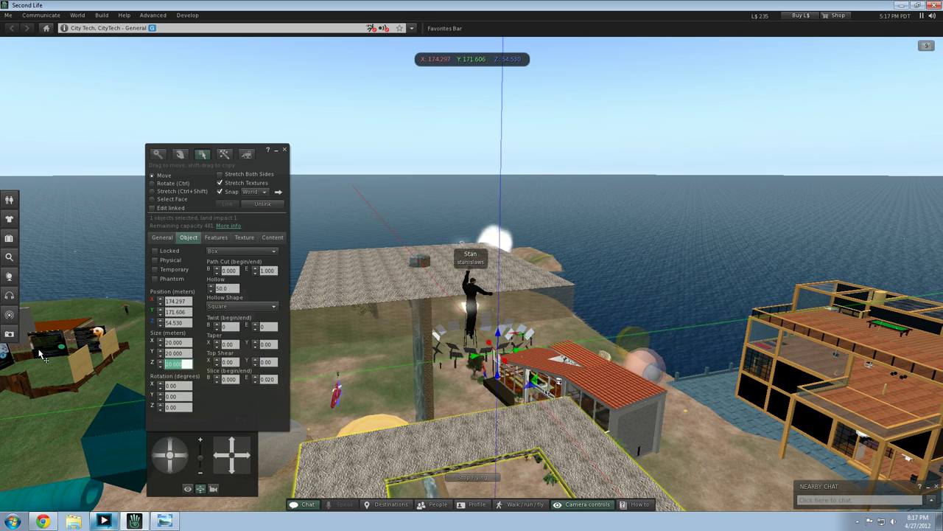
Step: Check the neighbouring ground surface's dimensions and undo the last Z size change on HF Surface 2
click(388, 286)
key(Left)
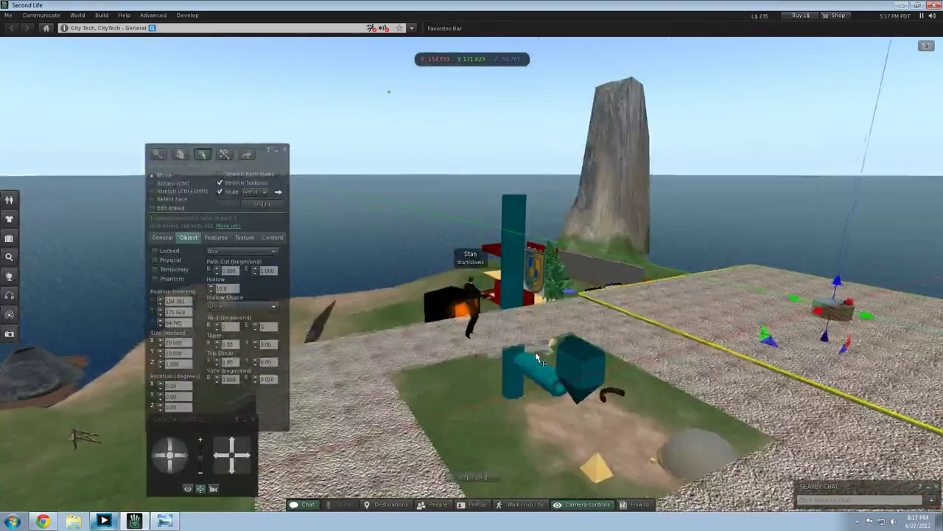
key(ctrl+z)
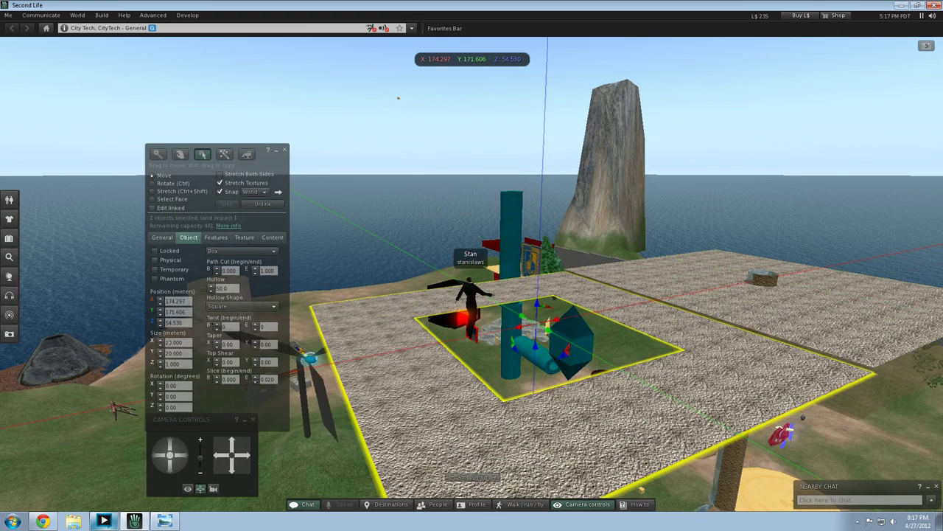
Step: Try resizing HF Surface 2 to 10 m in X, 10 m in Y and 50 m in Z
click(168, 343)
text(10)
key(Tab)
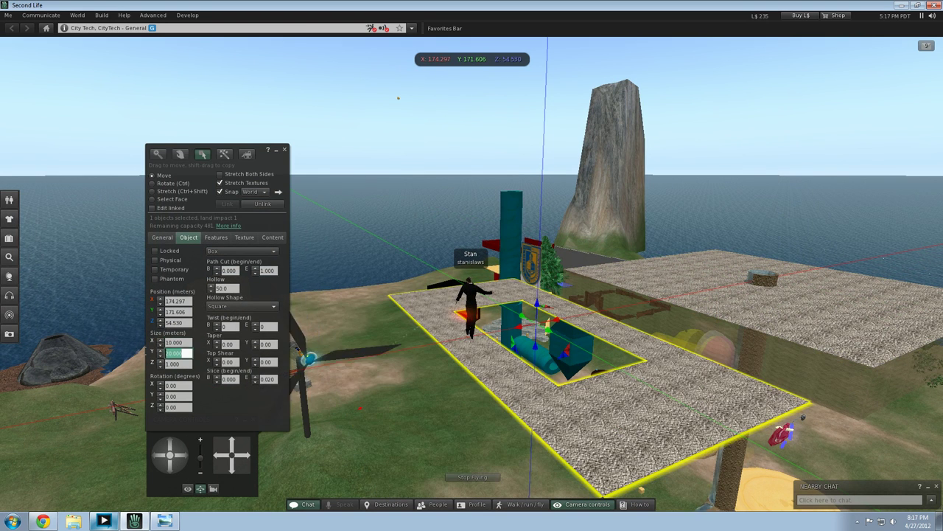
key(Tab)
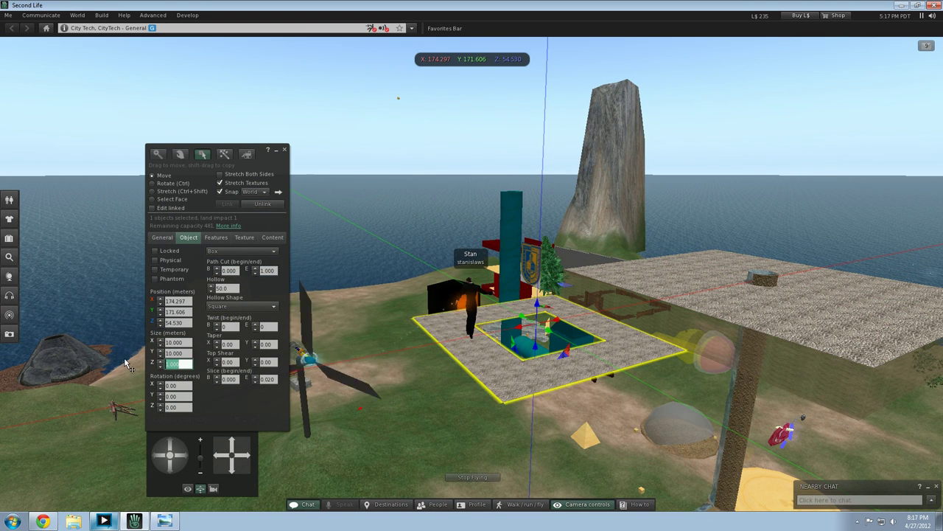
text(50)
key(Return)
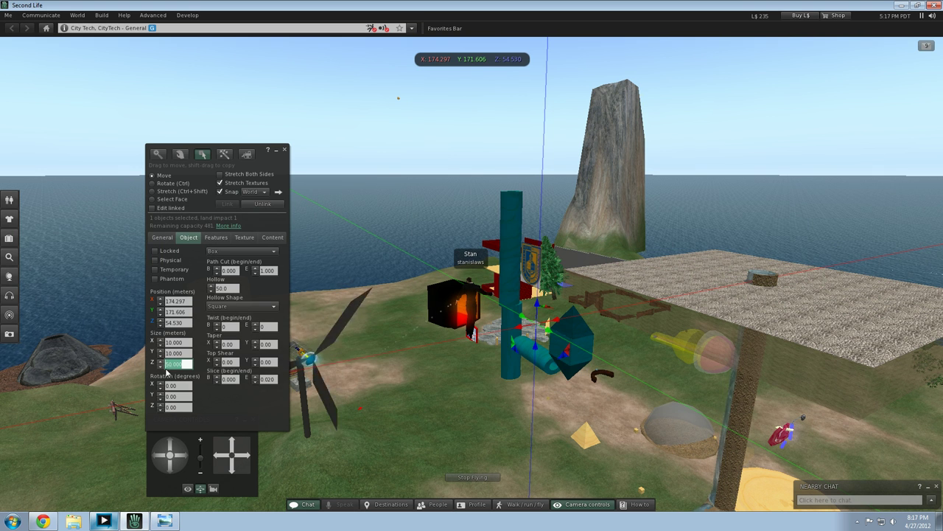
Step: Restore HF Surface 2 to 20 m in X, 20 m in Y and 1 m in Z
text(1)
key(Return)
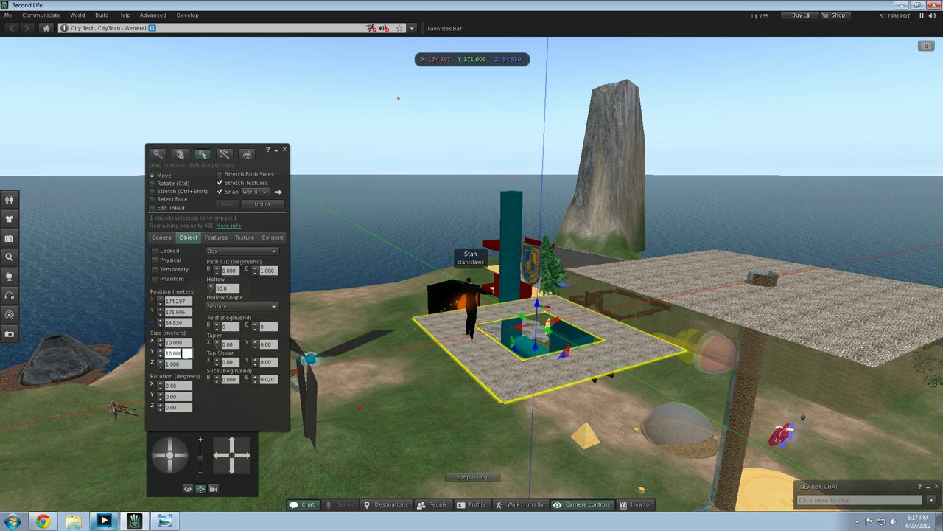
text(20)
click(181, 343)
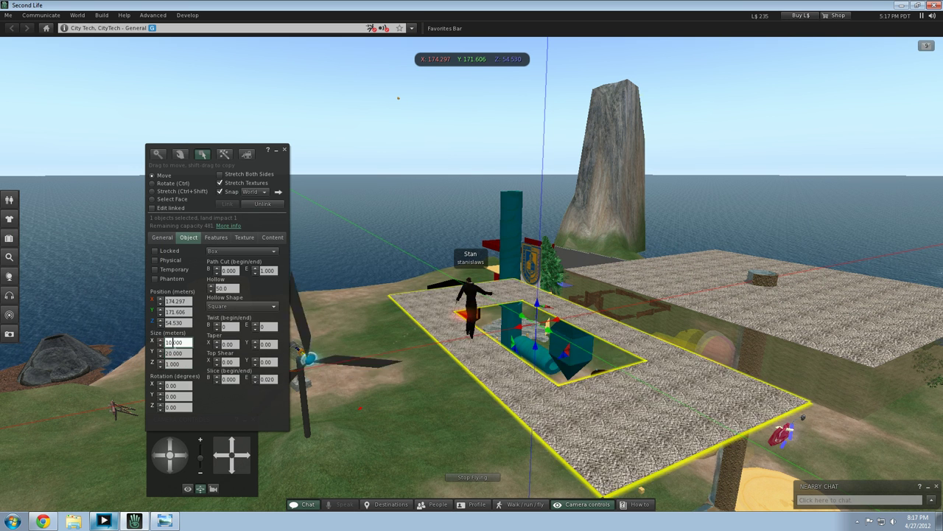
text(20)
key(Return)
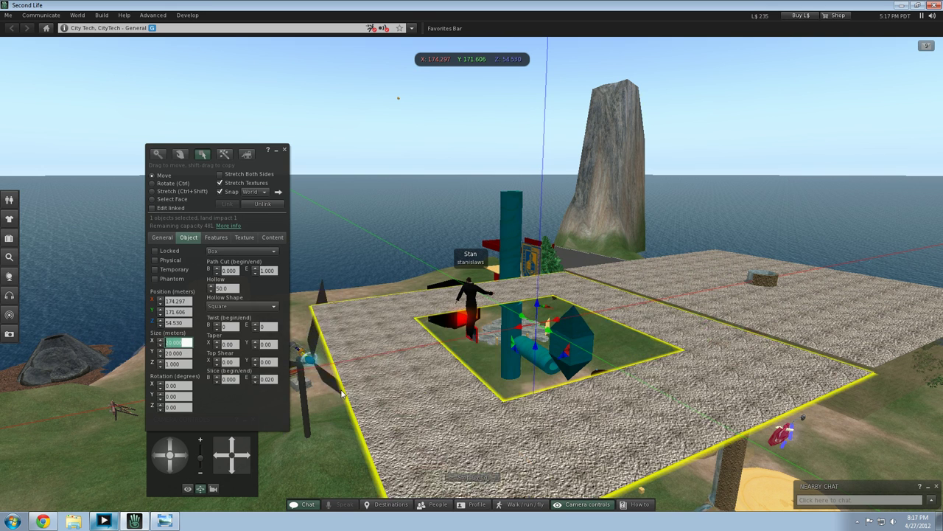
Step: Raise the stone platform section with the square opening to Z about 54.805 m
click(691, 449)
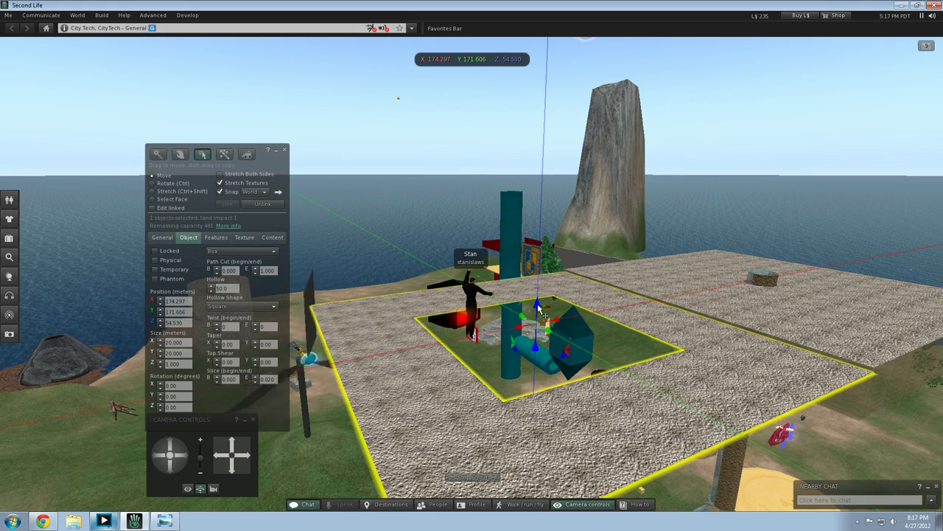
key(Left)
key(Down)
drag(592, 253, 583, 247)
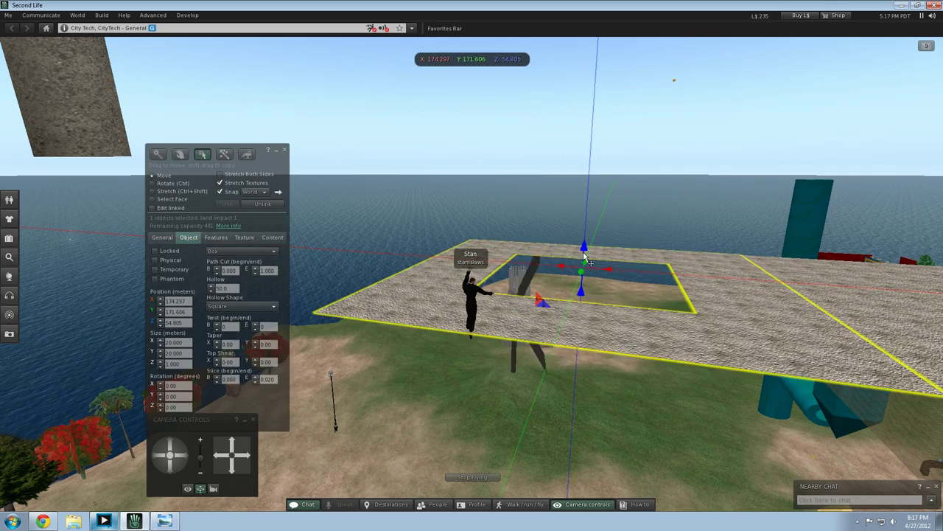
Step: Examine the raised platform section and its square opening from several sides, above and below
key(Right)
key(Right)
key(Up)
key(Left)
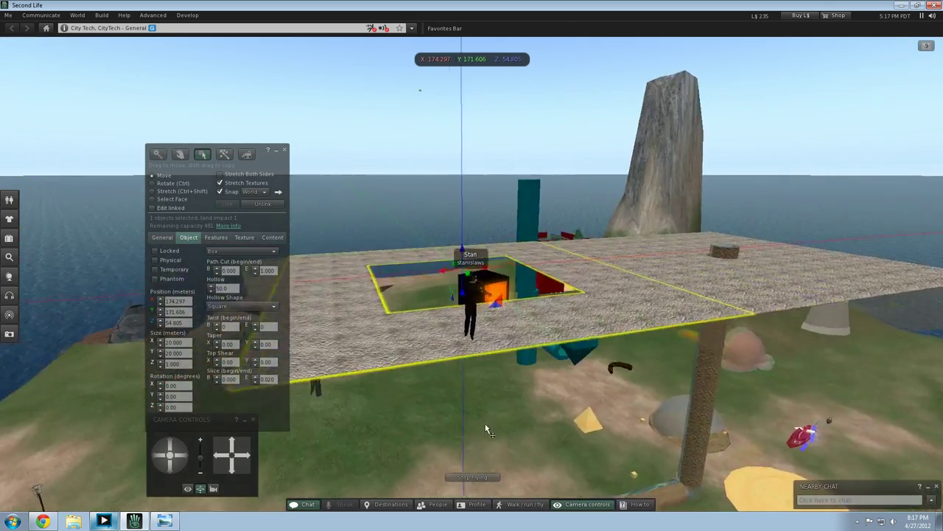
key(Right)
key(Right)
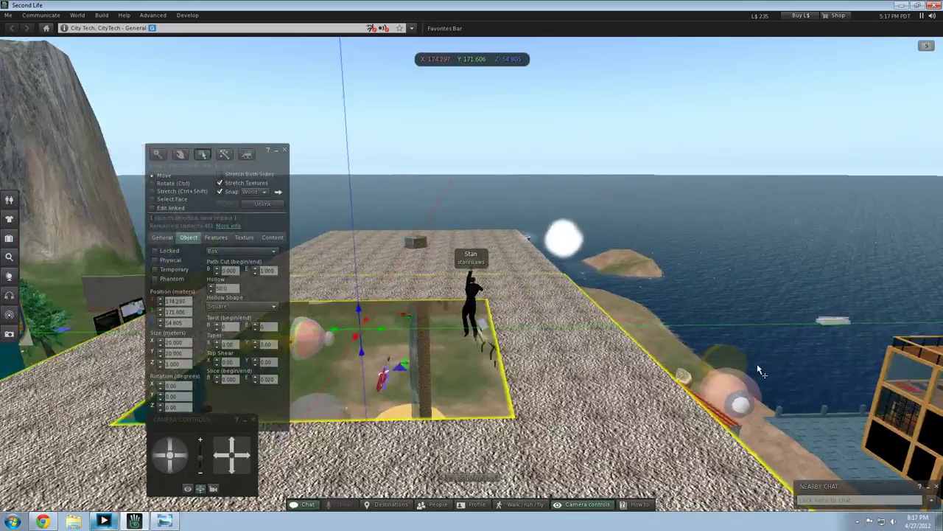
click(757, 364)
key(Left)
key(Left)
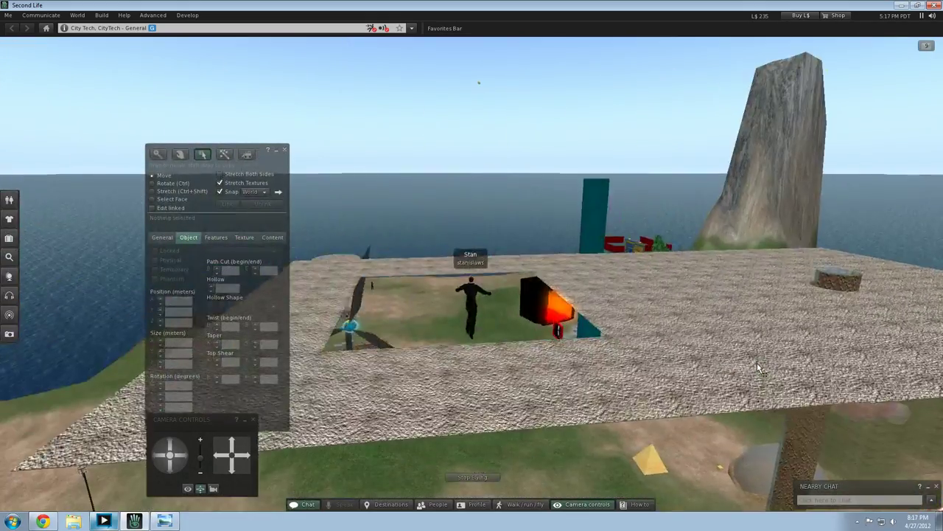
key(Page_Down)
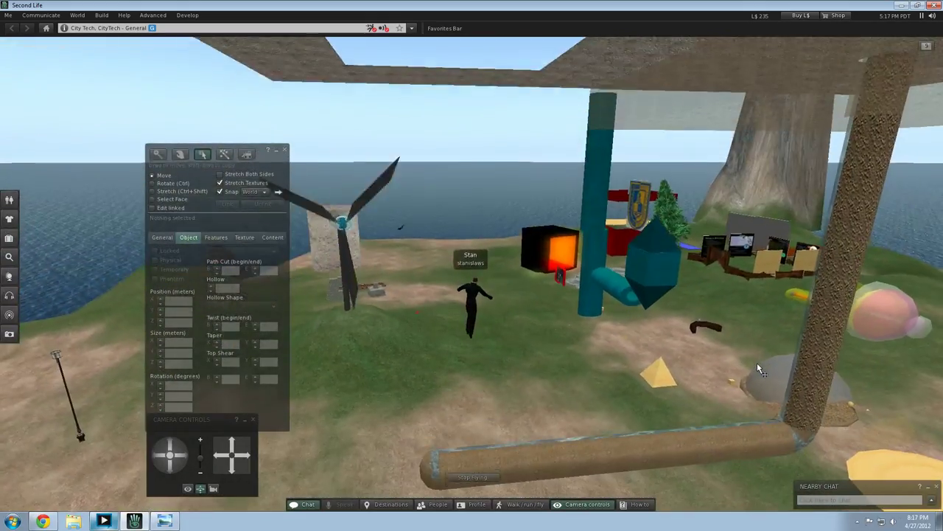
key(Page_Up)
key(Page_Up)
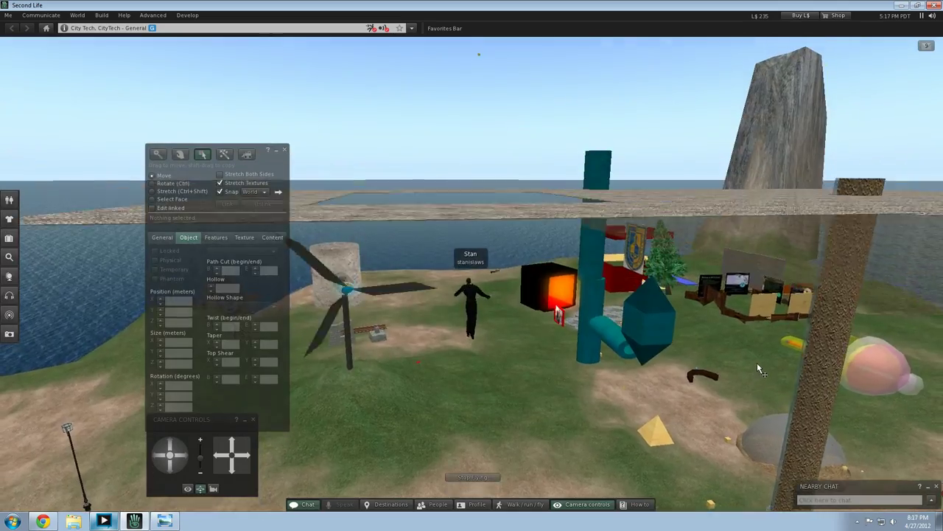
key(Page_Down)
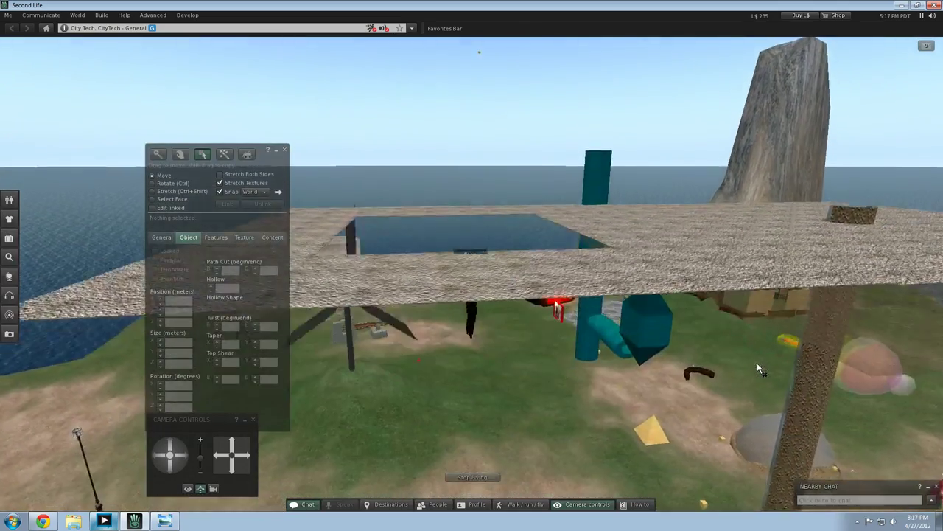
key(Right)
key(Page_Up)
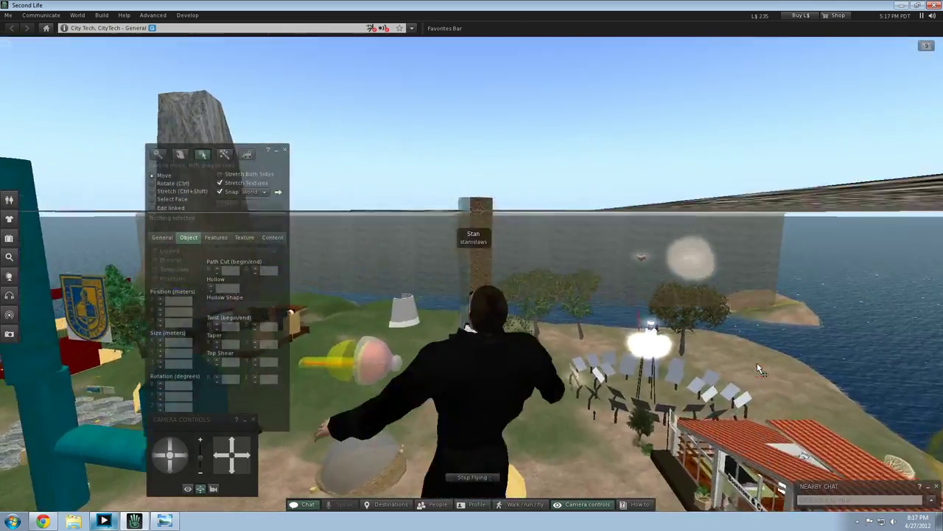
key(Left)
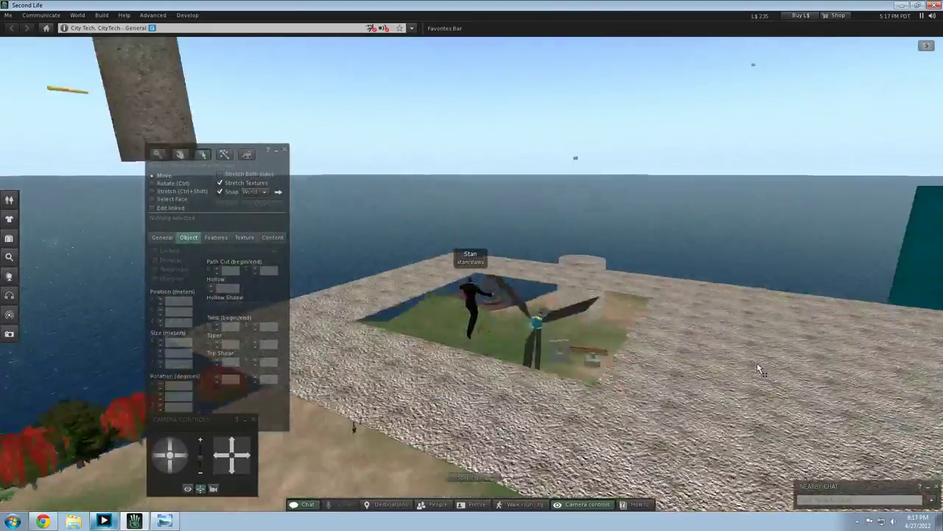
key(Right)
key(Right)
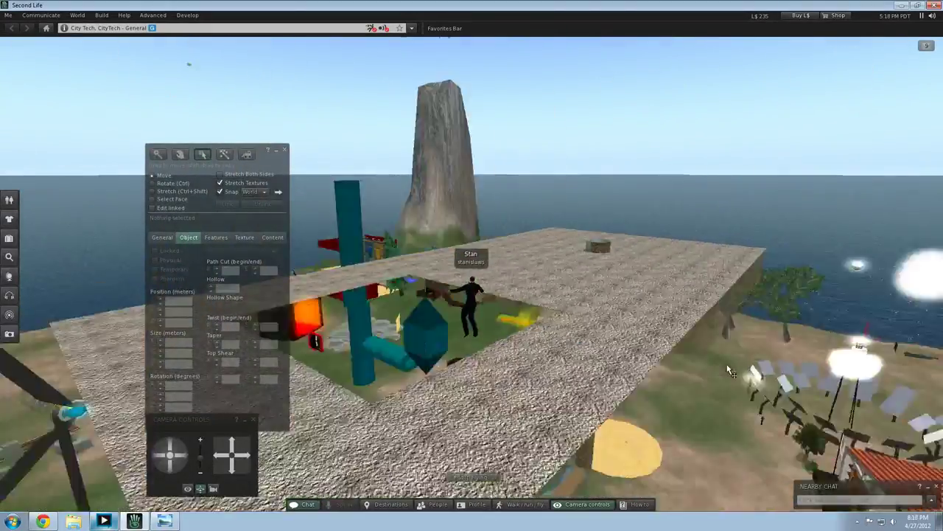
key(Right)
key(Page_Down)
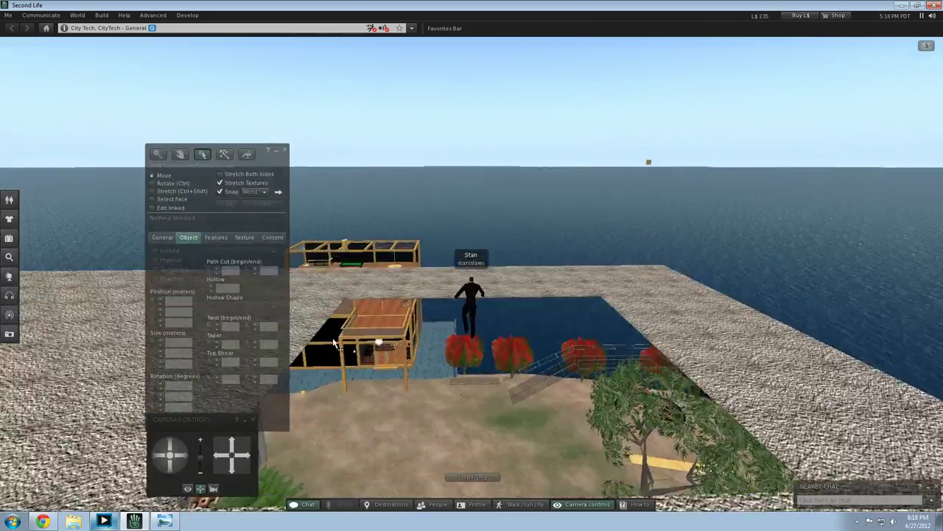
Step: Create a box on the ground in front of the avatar and raise it to Z about 55.864 m
key(Page_Down)
key(Left)
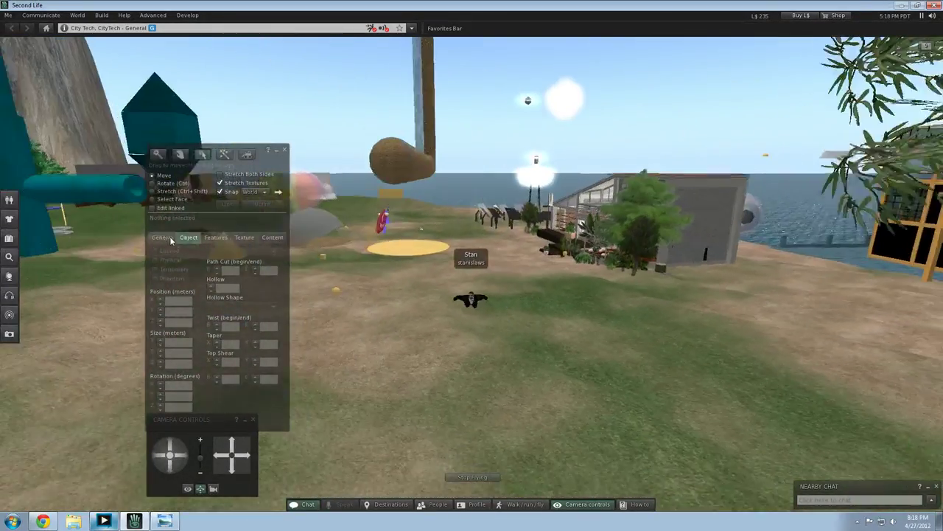
click(171, 239)
click(188, 241)
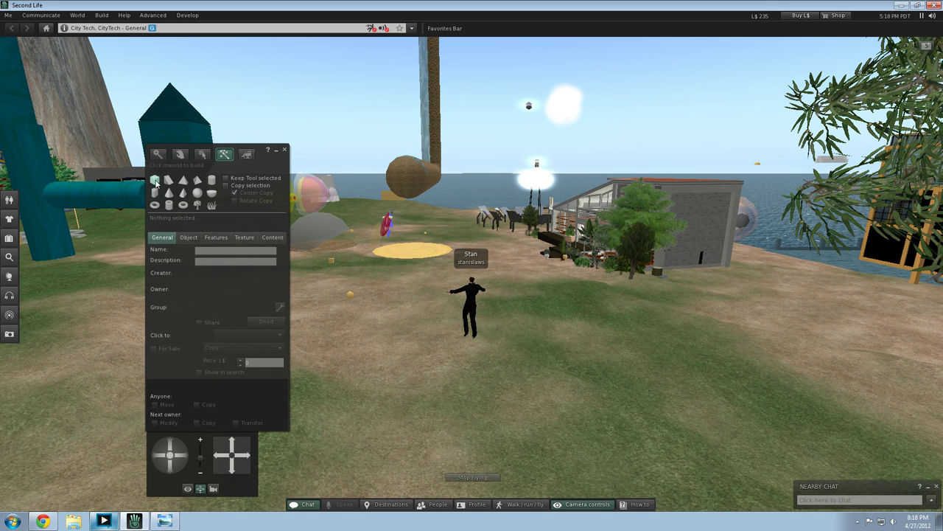
click(494, 420)
drag(490, 390, 482, 353)
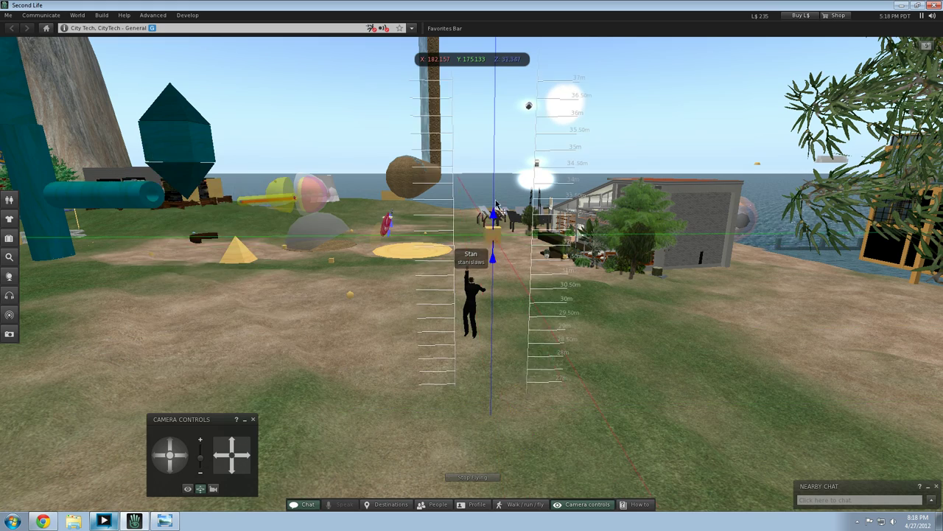
drag(499, 161, 474, 214)
Step: Move the box over the platform's square opening, to X about 174.551 m and Y about 171.999 m
key(Page_Up)
key(Right)
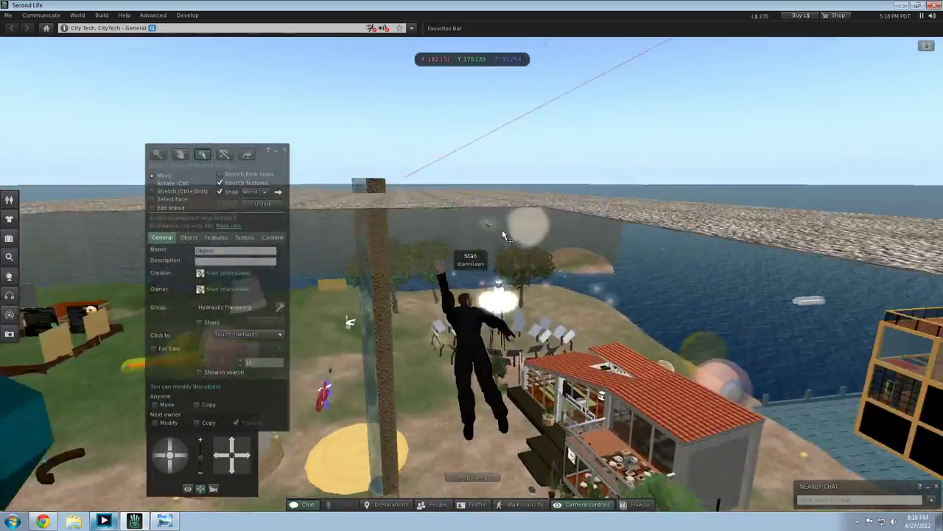
key(Right)
key(Page_Up)
drag(566, 370, 431, 377)
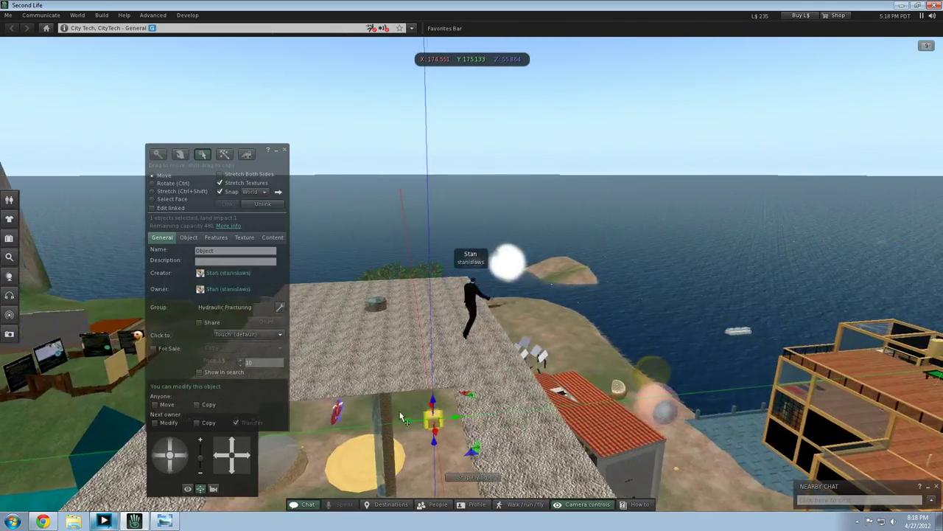
drag(400, 419, 398, 428)
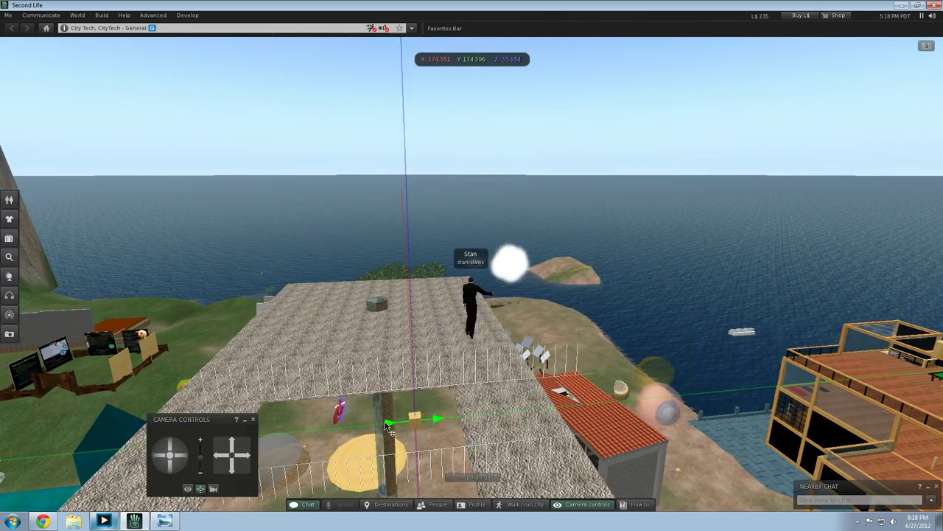
drag(336, 431, 338, 432)
click(641, 427)
key(Left)
click(459, 410)
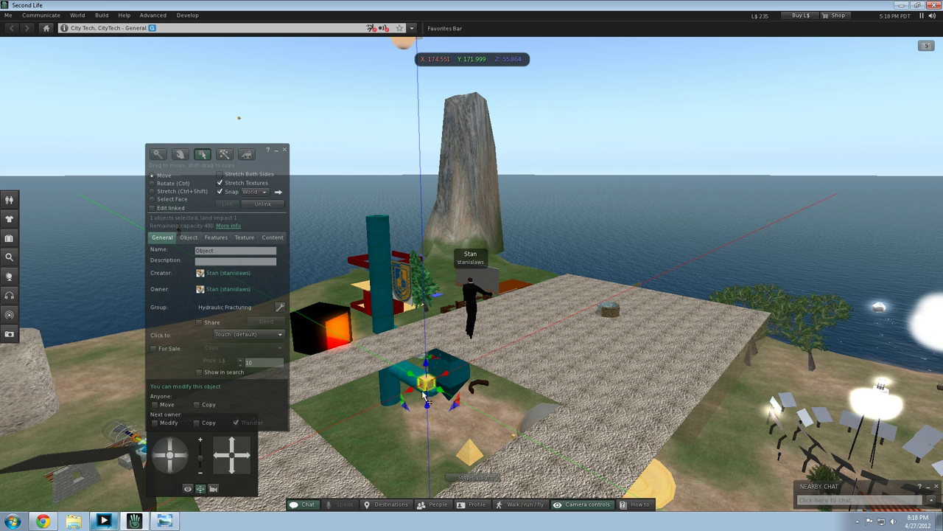
Step: Check the size and position of the platform section HF Surface 2
click(572, 408)
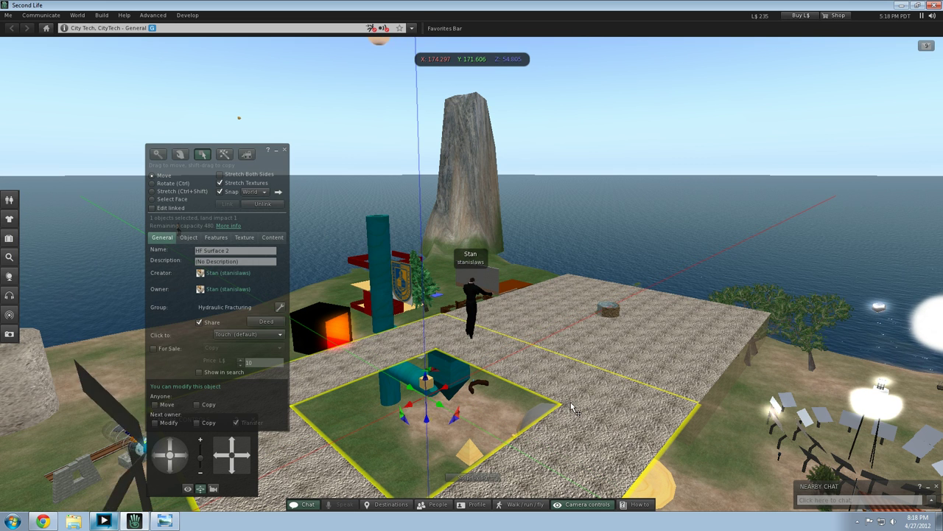
click(189, 238)
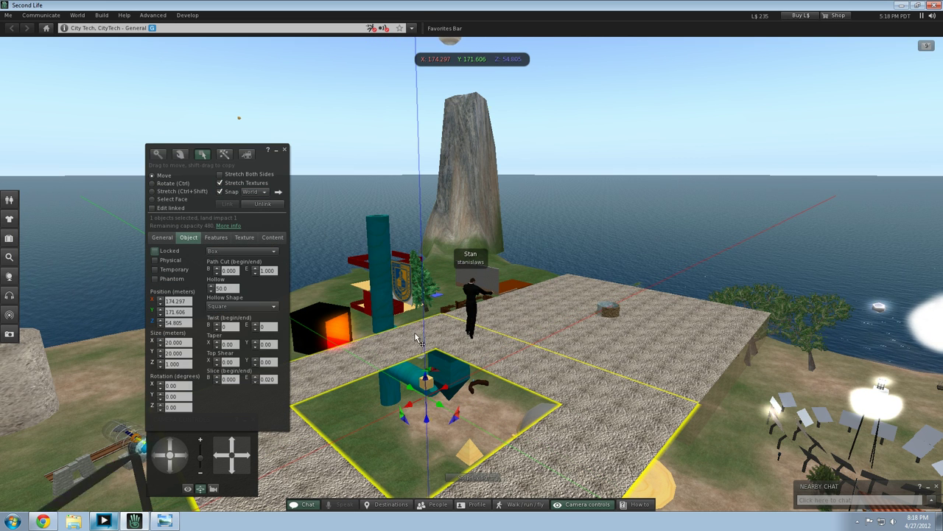
click(427, 386)
click(429, 378)
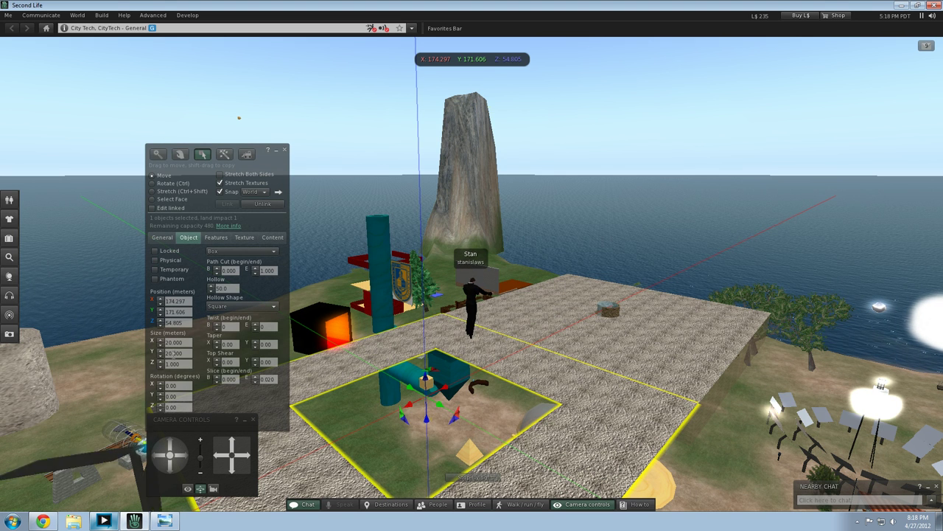
click(428, 383)
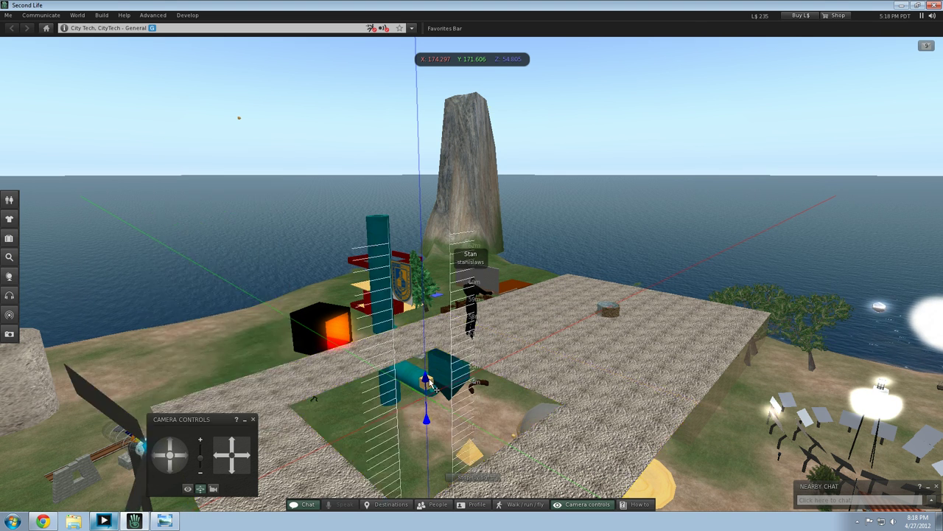
Step: Set the small wooden box's X and Y sizes to 10 m each
key(Left)
key(Left)
key(Page_Down)
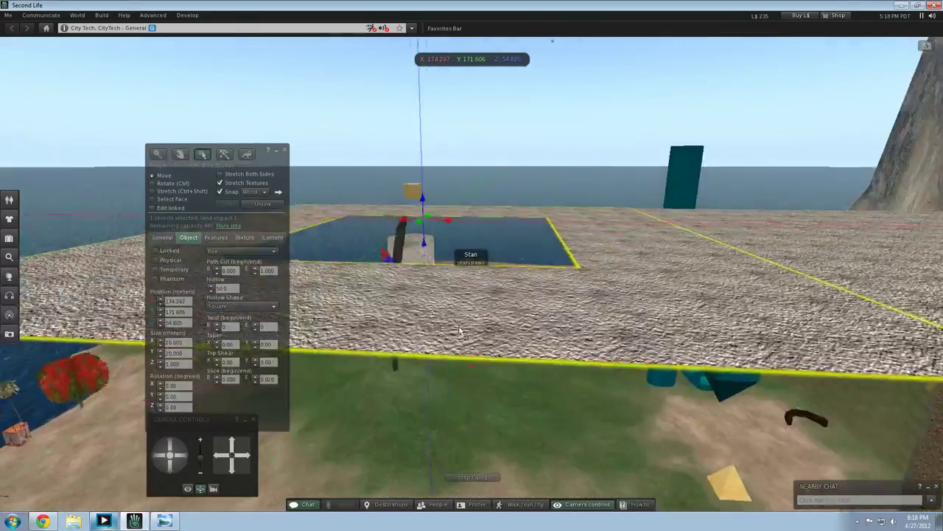
key(Page_Up)
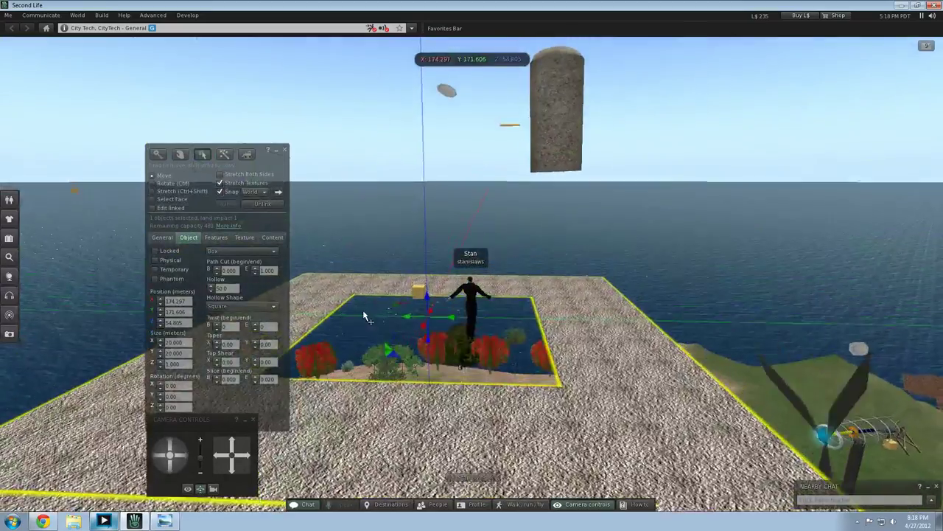
click(420, 303)
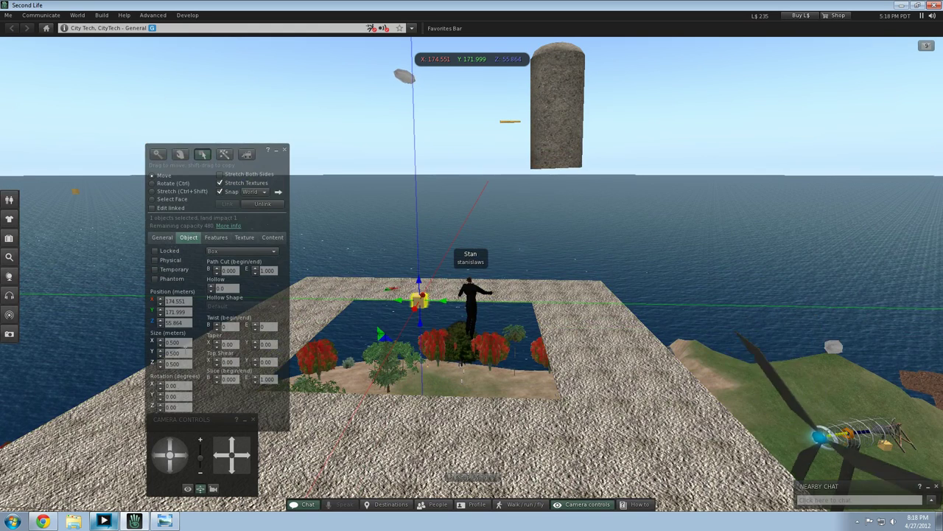
click(175, 342)
text(10)
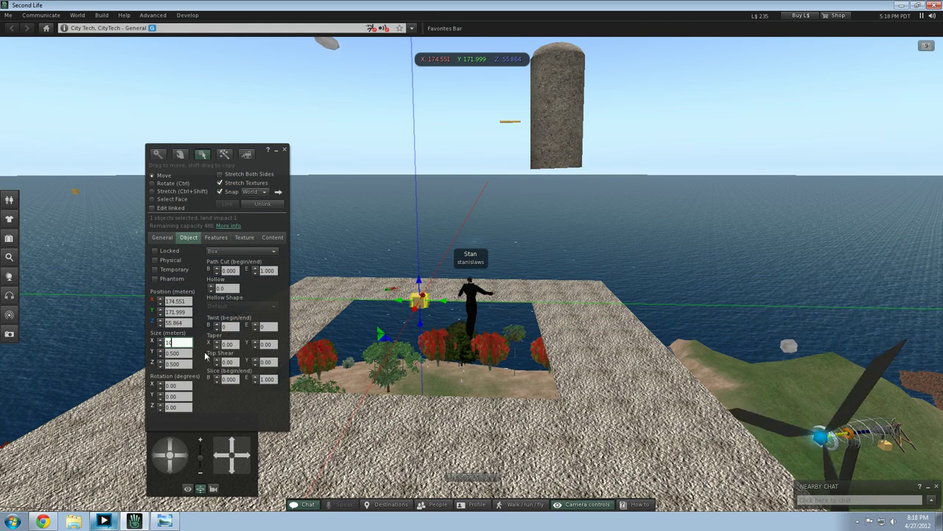
key(Tab)
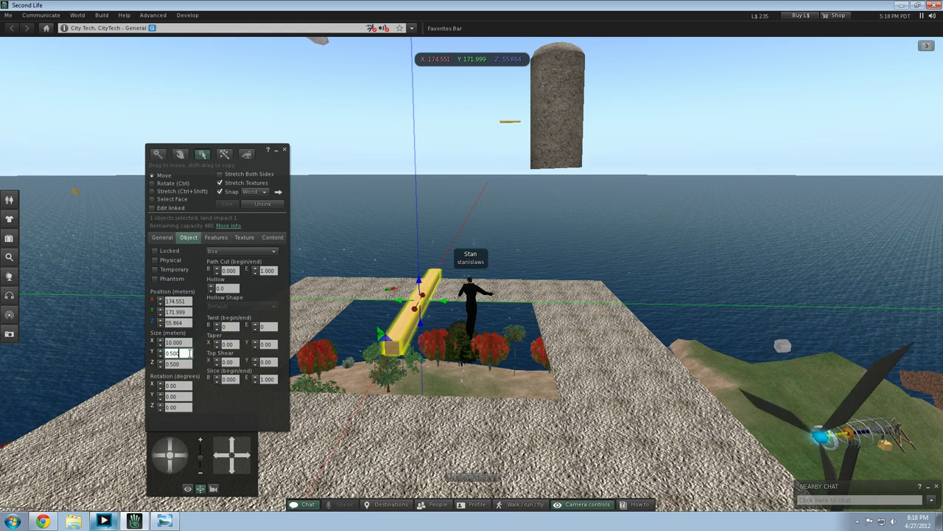
text(10)
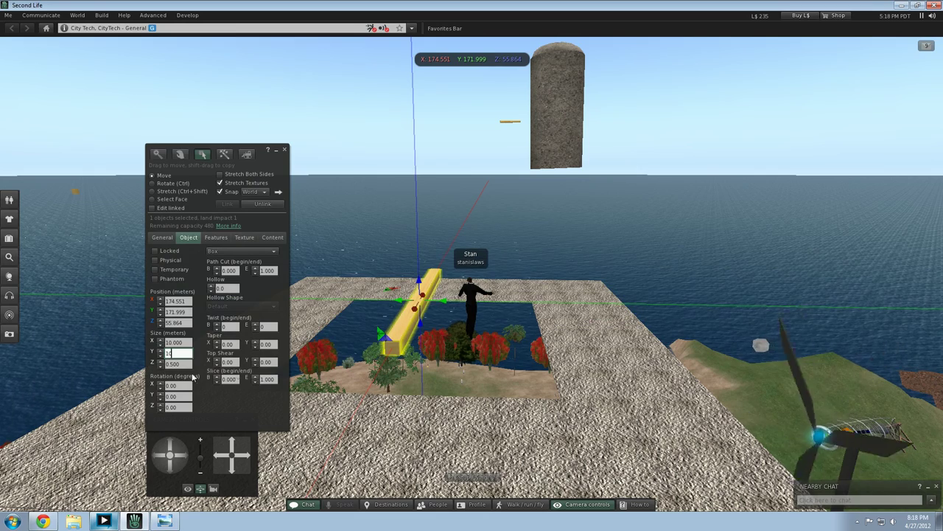
key(Tab)
click(459, 375)
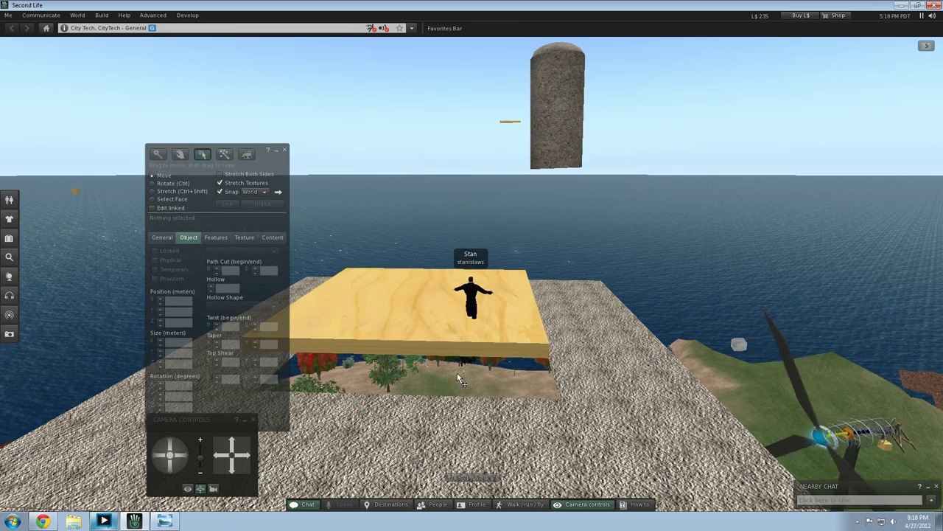
Step: Set the wooden slab's Z size to 1 m
key(Left)
click(468, 365)
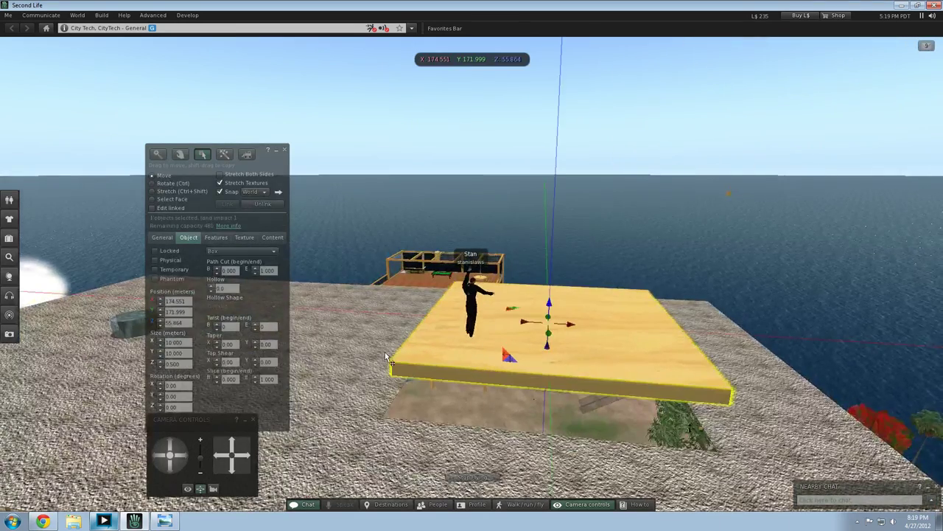
click(188, 364)
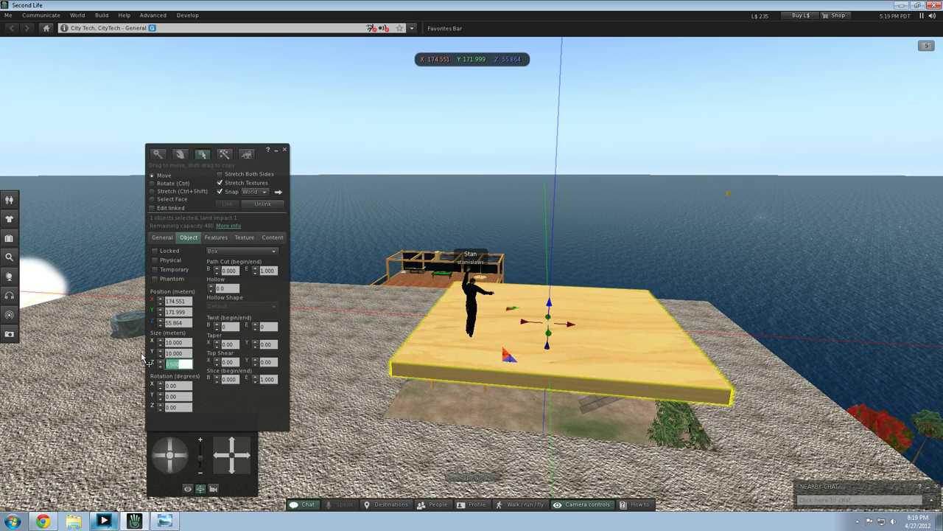
text(1)
key(Return)
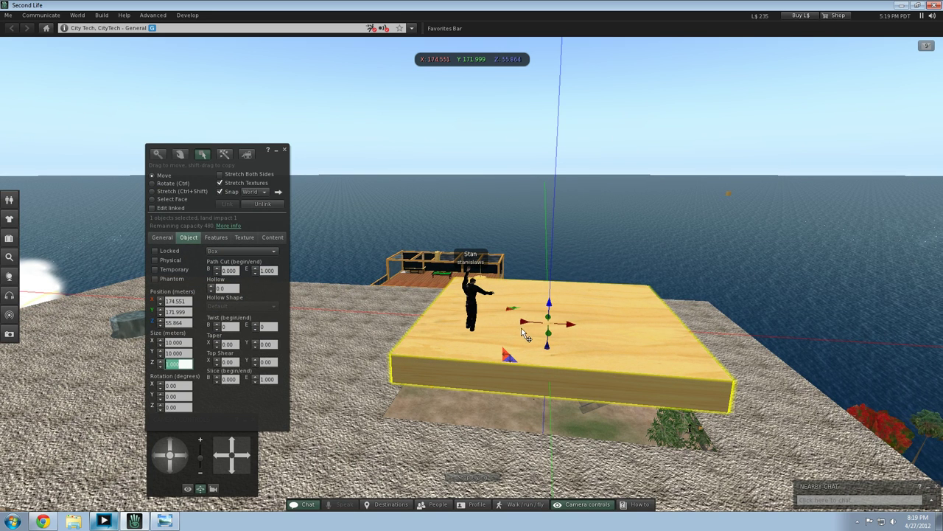
Step: Lower the wooden slab into the platform's square opening, to Z about 54.024 m
drag(550, 354, 551, 384)
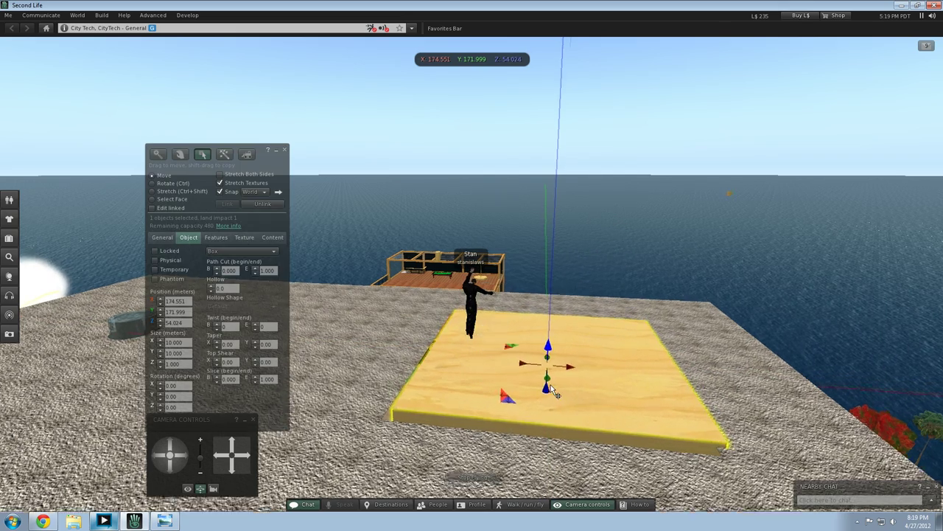
key(Left)
key(Down)
drag(440, 382, 462, 234)
click(632, 344)
key(Right)
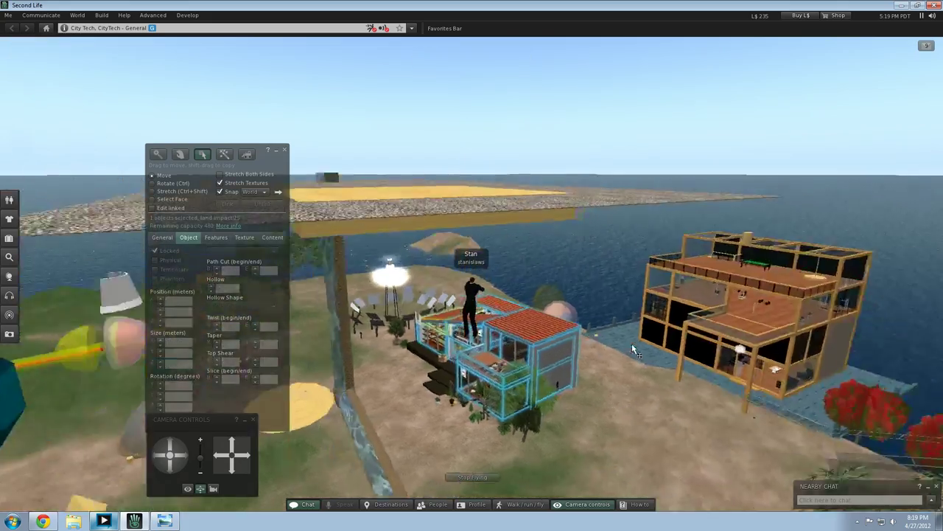
Step: Shift the wooden slab along X to about 174.311 m so it closes the gap at the platform opening's edge
key(Left)
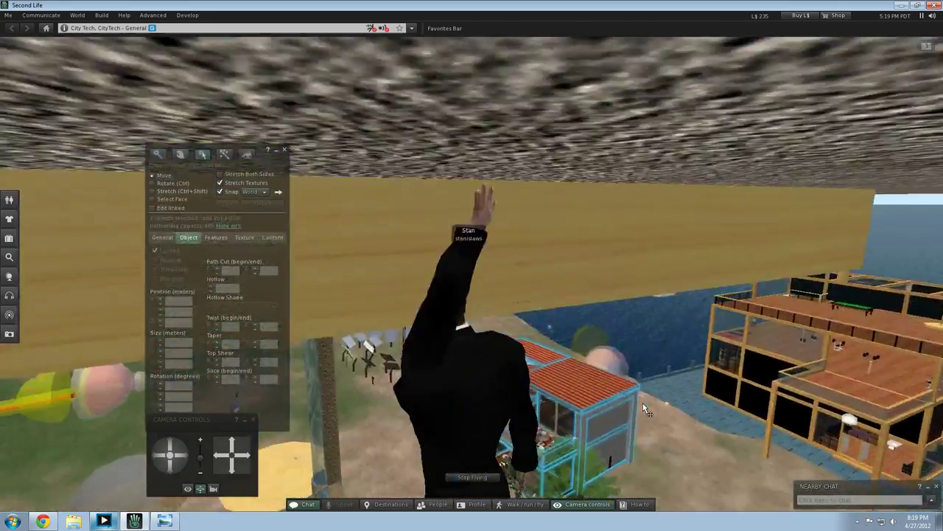
key(Left)
key(Page_Up)
key(Up)
key(Right)
click(461, 401)
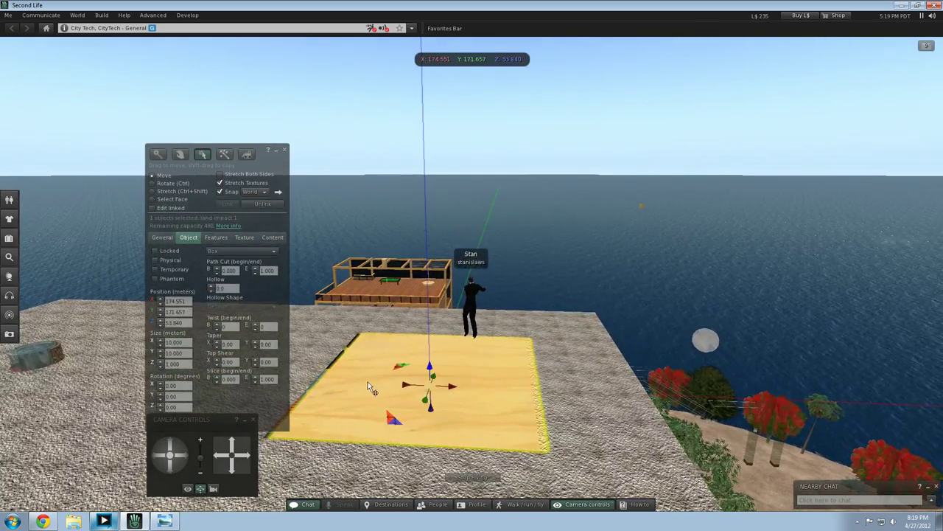
key(ctrl+b)
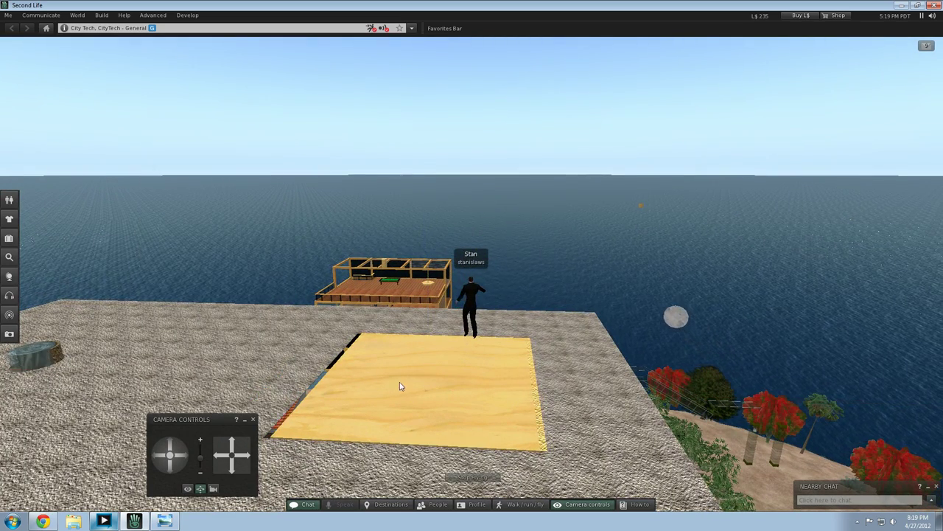
click(402, 384)
drag(406, 384, 405, 389)
Step: Reselect the wooden slab for editing and try a Hollow value of 20 on it
click(723, 413)
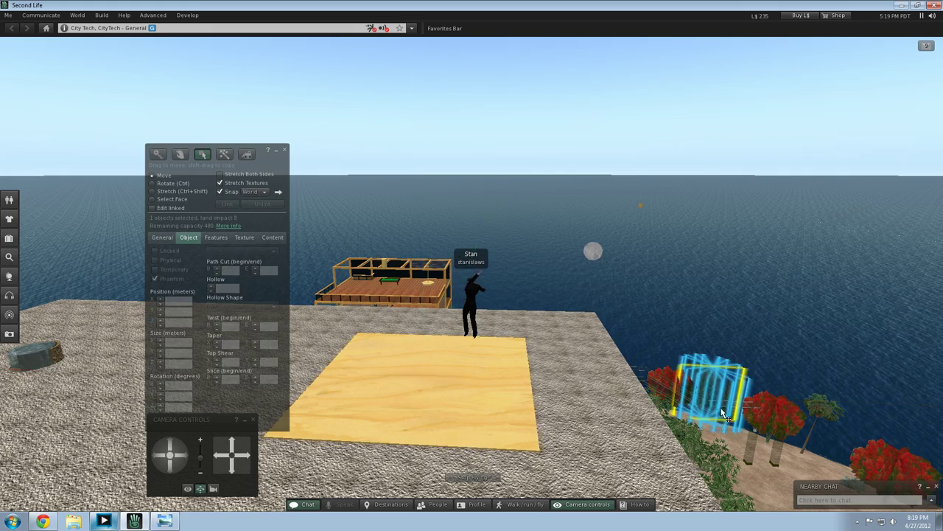
click(503, 402)
key(Left)
alt+drag(499, 375, 400, 385)
click(788, 392)
click(505, 416)
right_click(505, 420)
click(476, 461)
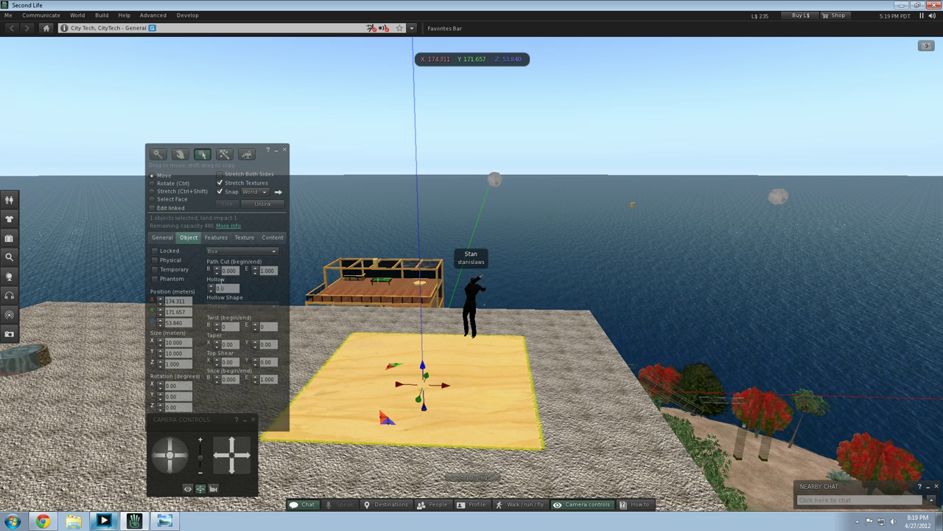
click(212, 287)
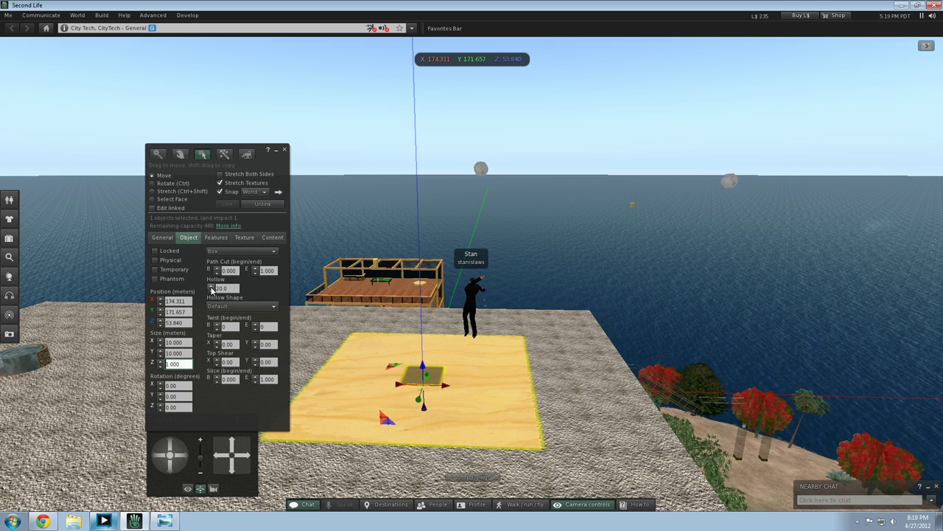
click(211, 287)
click(211, 291)
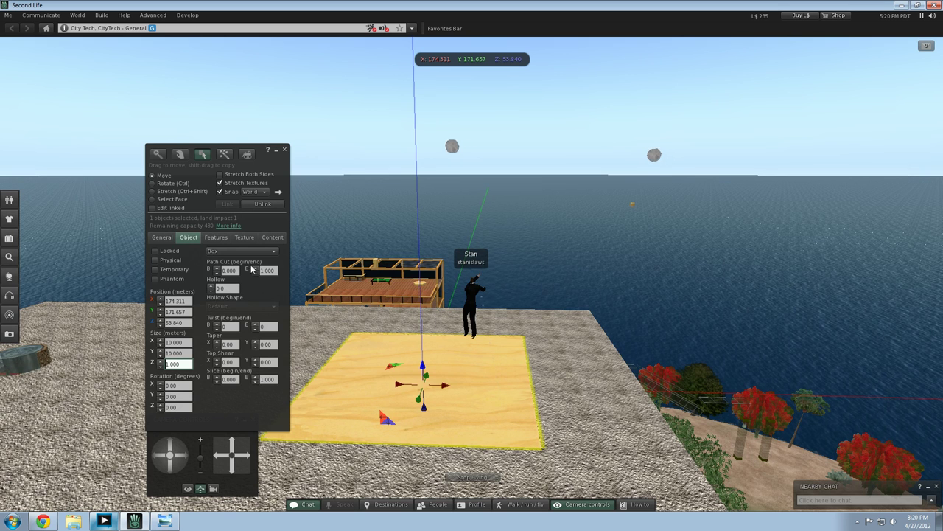
Step: Try a Path Cut end of 0.825 and a Top Shear Y of 0.50 on the wooden slab
click(255, 274)
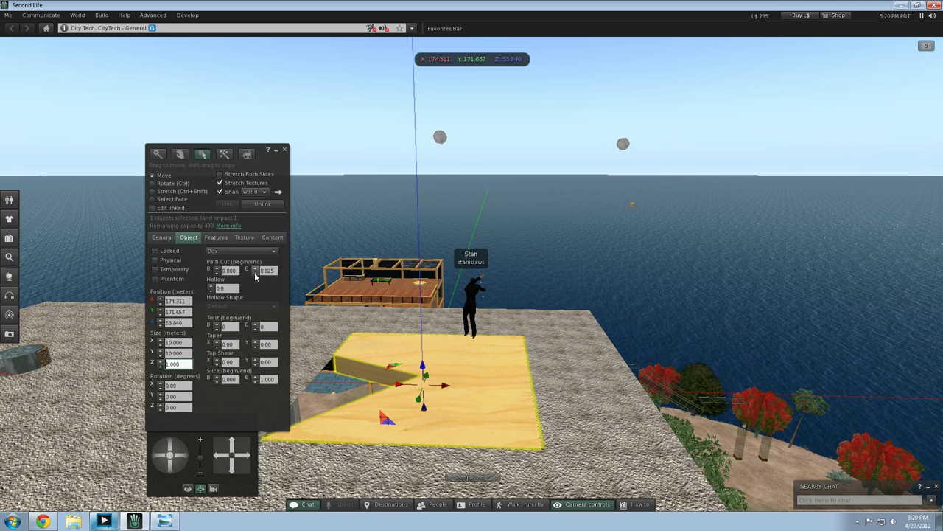
click(255, 269)
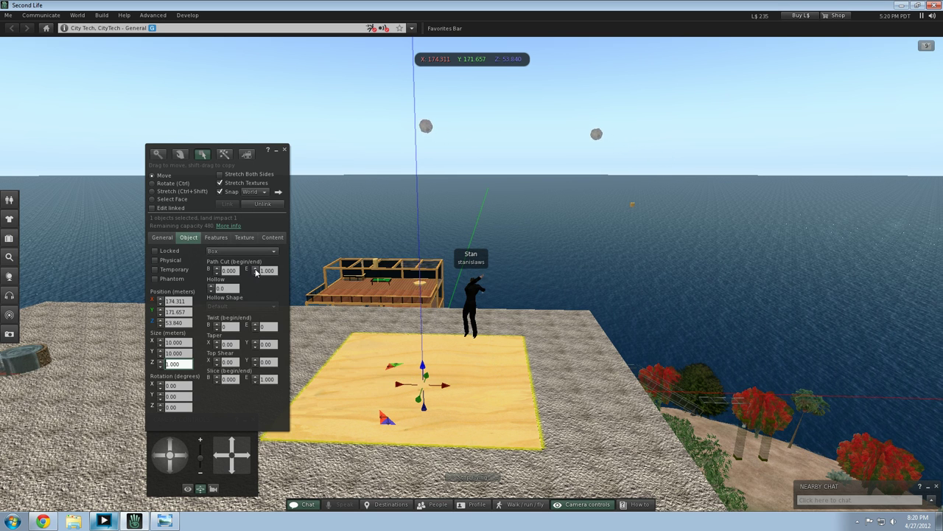
click(255, 361)
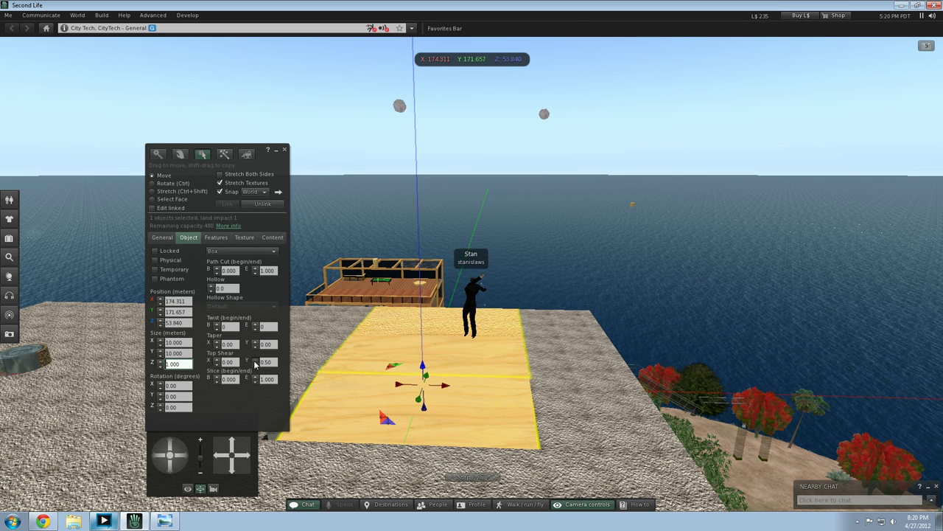
click(256, 365)
click(255, 366)
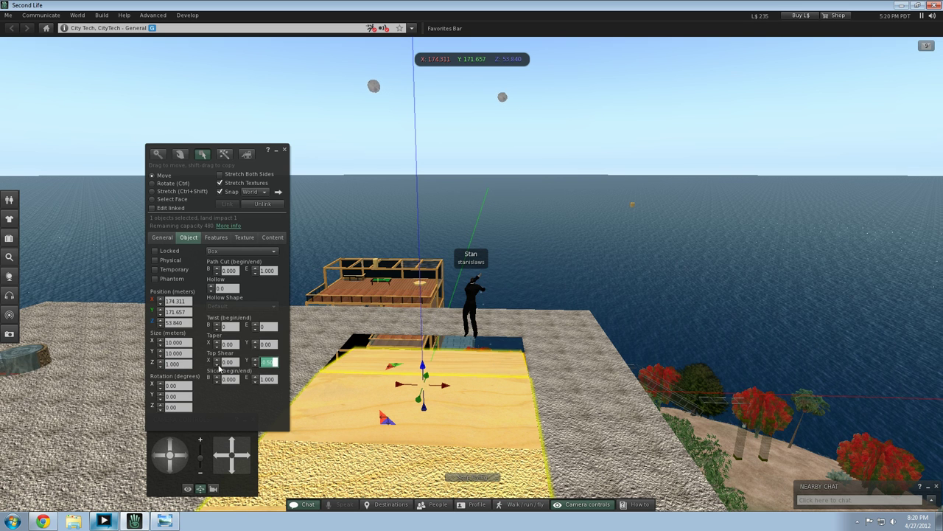
Step: Try slicing the wooden slab from its end value, restore the full slice, and reselect the slab
click(267, 379)
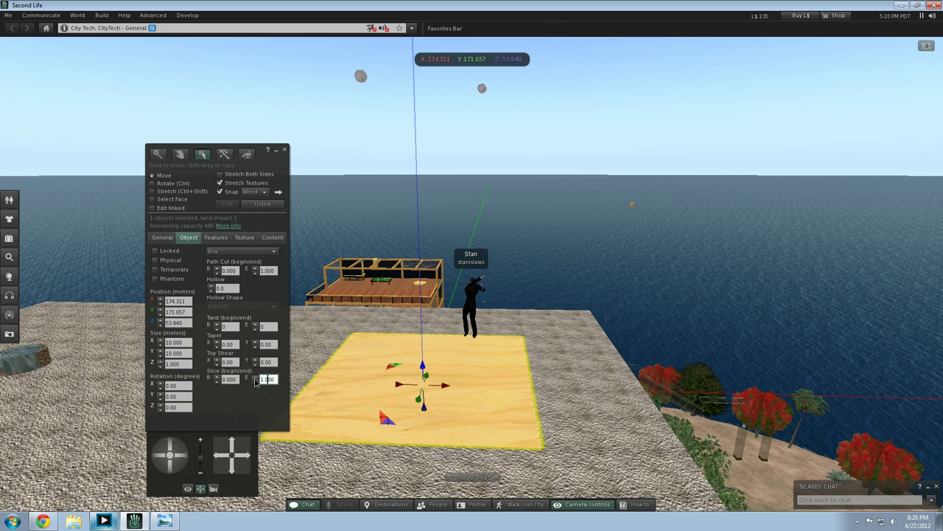
drag(256, 384, 257, 378)
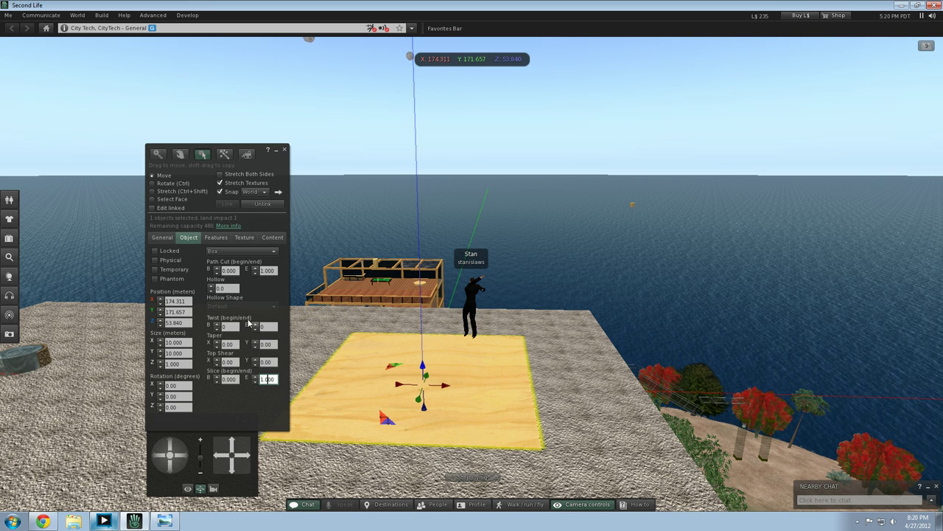
click(407, 381)
key(Escape)
click(361, 376)
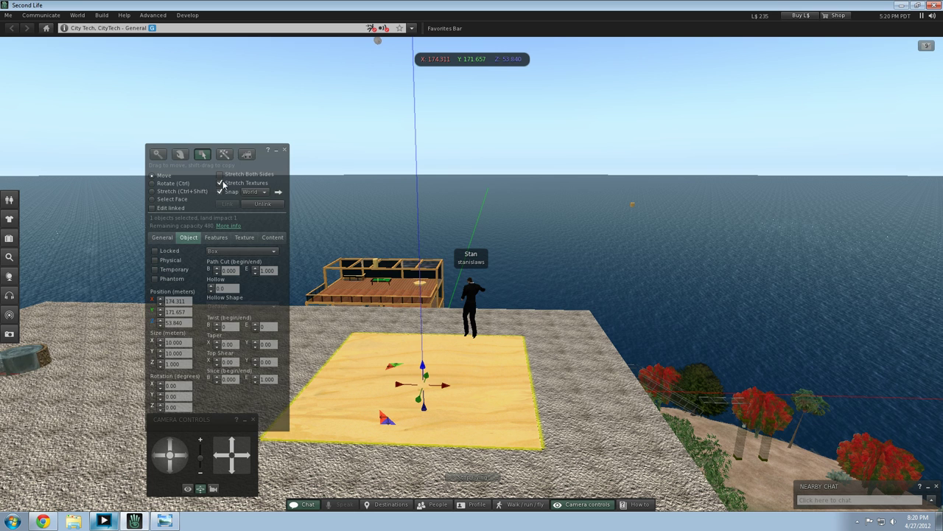
click(224, 154)
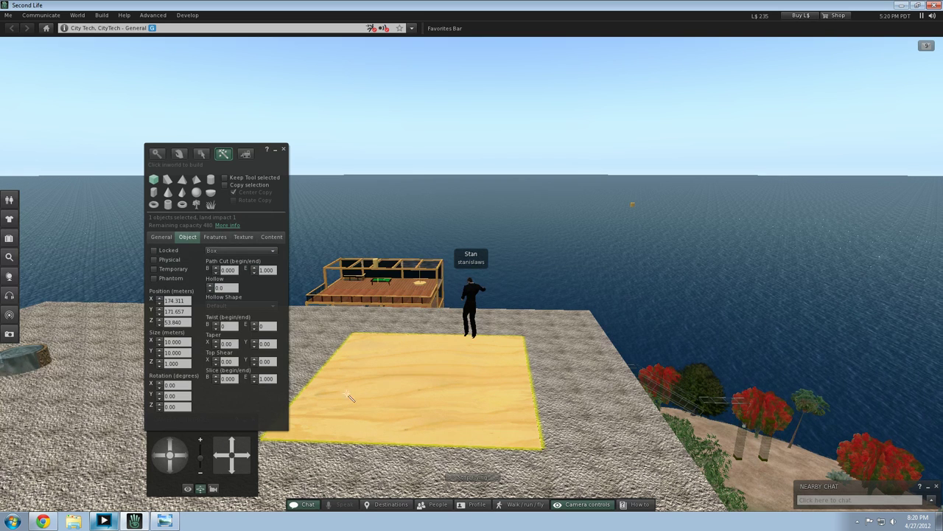
click(391, 402)
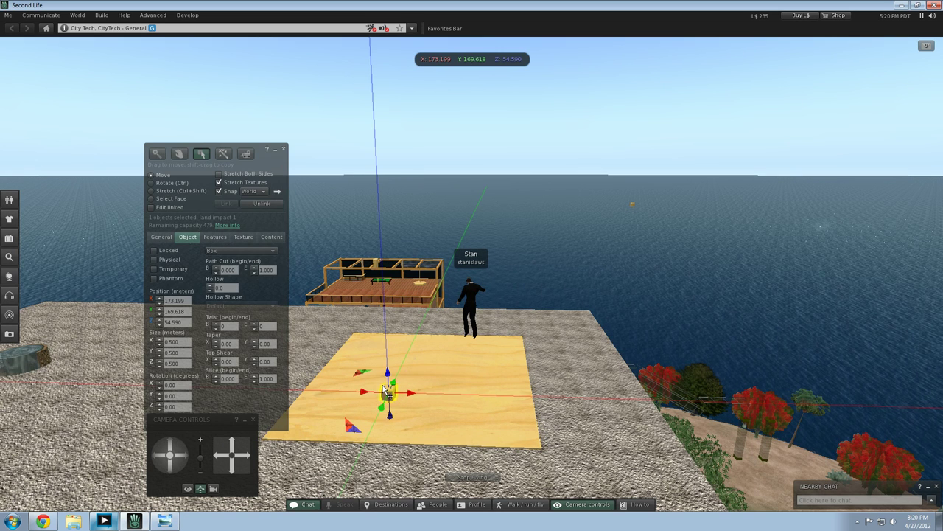
key(Delete)
Step: Hollow the wooden slab to 95 so only a thin frame lines the platform opening
click(435, 391)
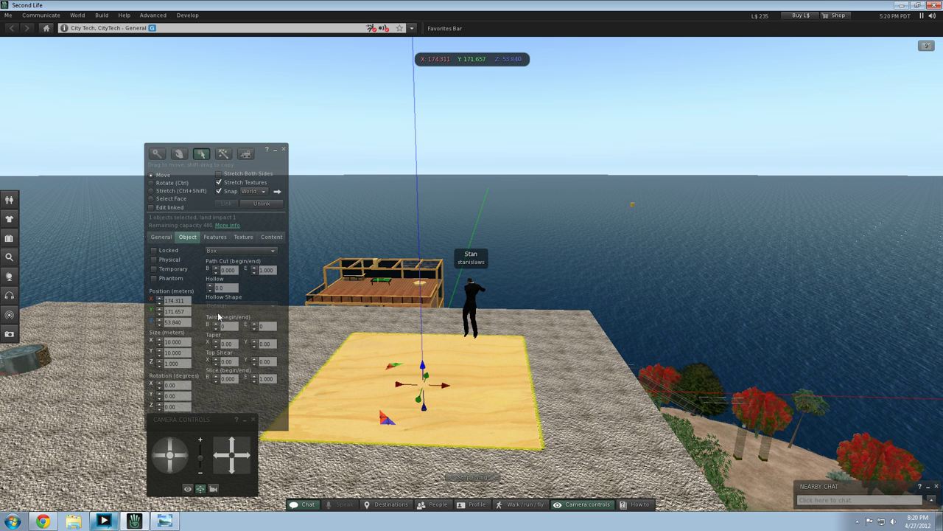
click(211, 286)
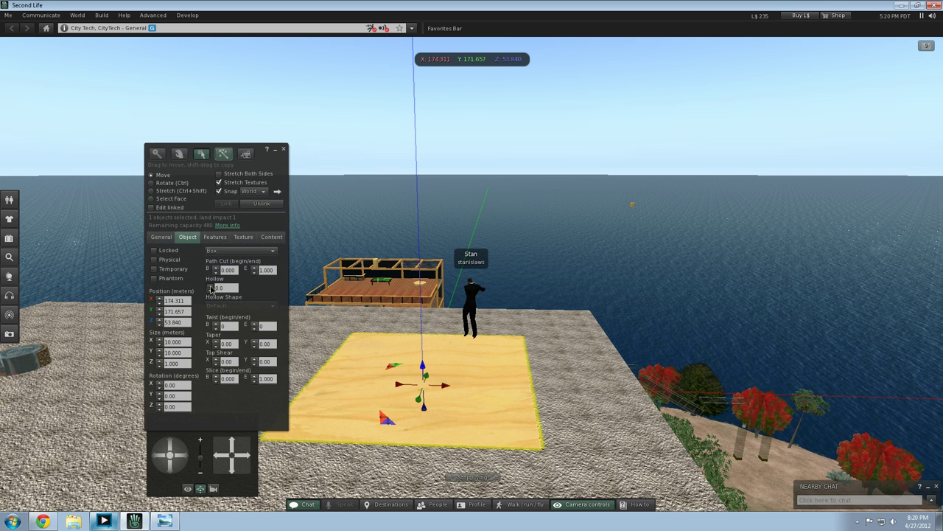
click(211, 286)
drag(210, 289, 212, 288)
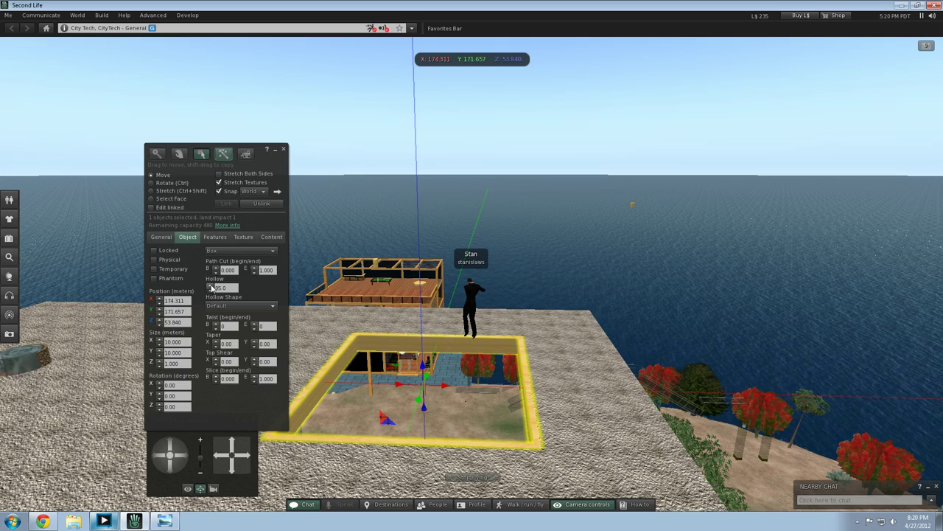
click(395, 392)
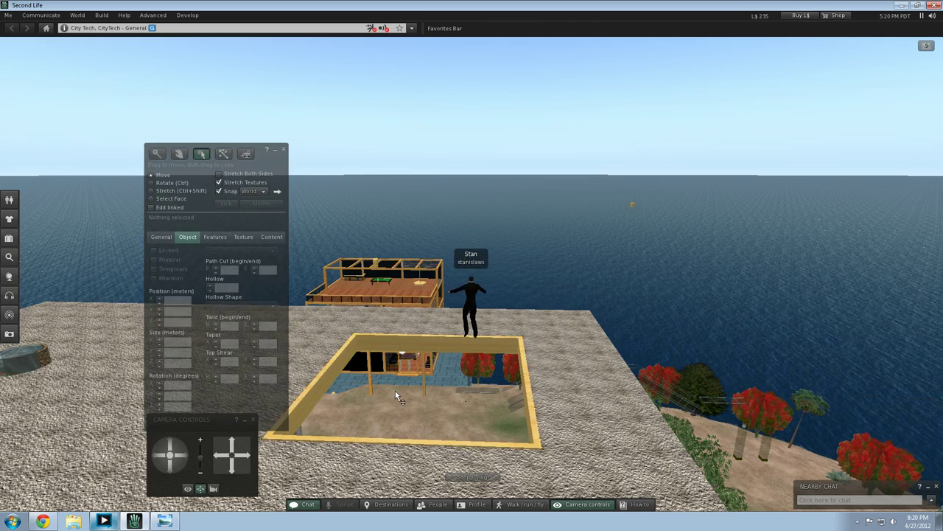
Step: Apply the Concrete texture from the library's Buildings textures to the hollowed wooden frame in the platform opening
key(Page_Down)
key(Page_Up)
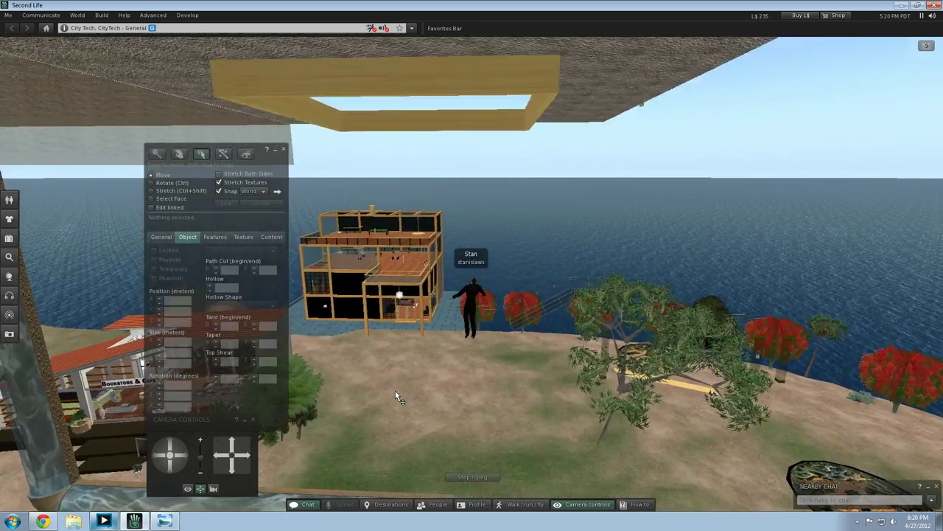
key(Page_Up)
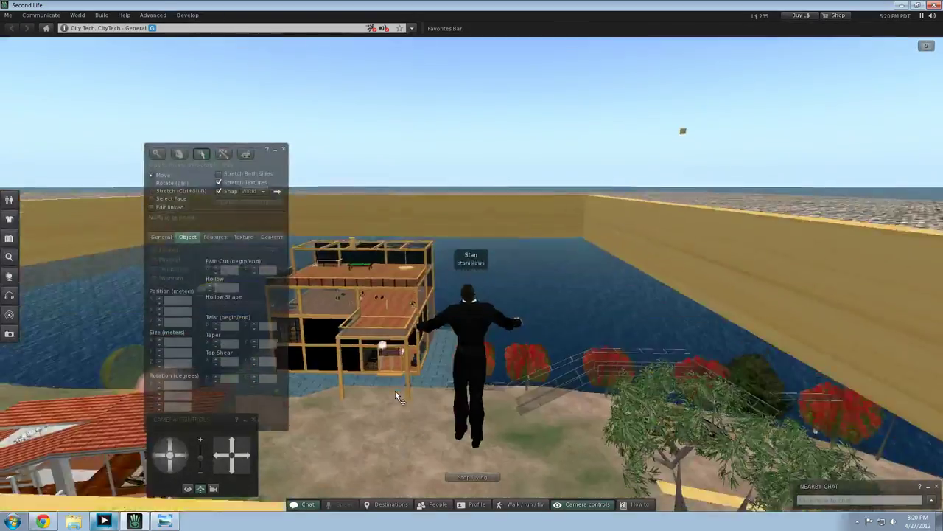
key(Page_Up)
key(Left)
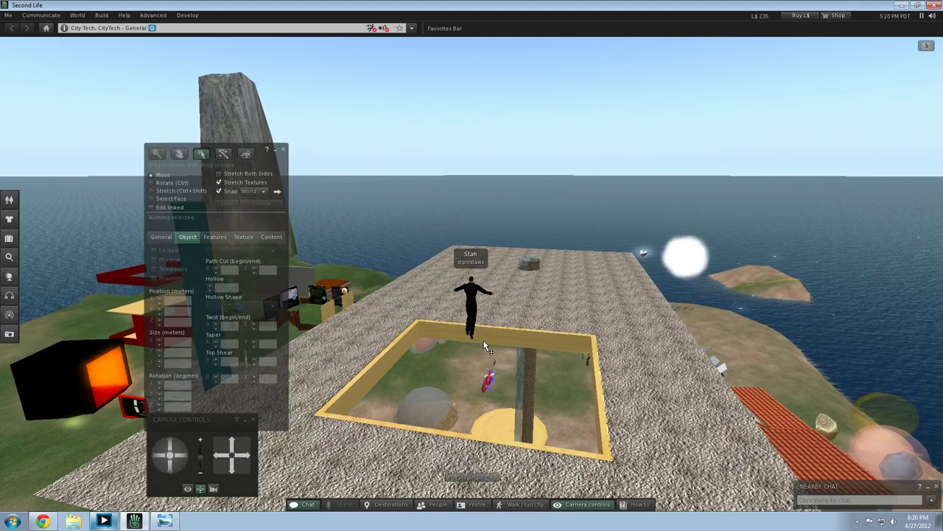
click(493, 343)
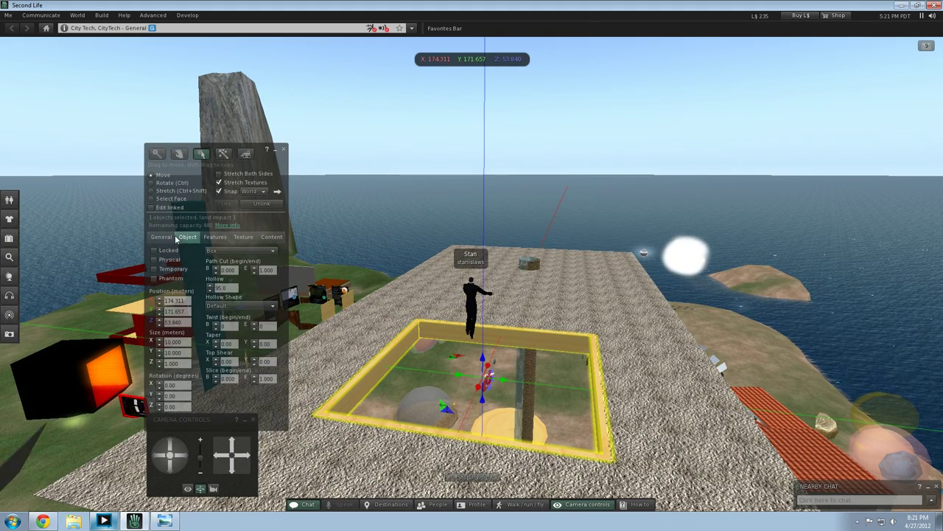
click(238, 239)
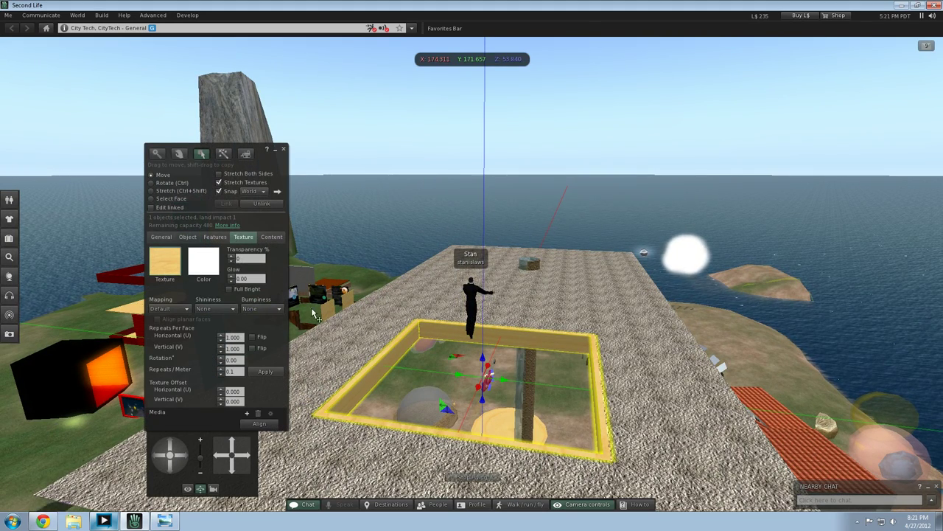
click(165, 263)
click(401, 195)
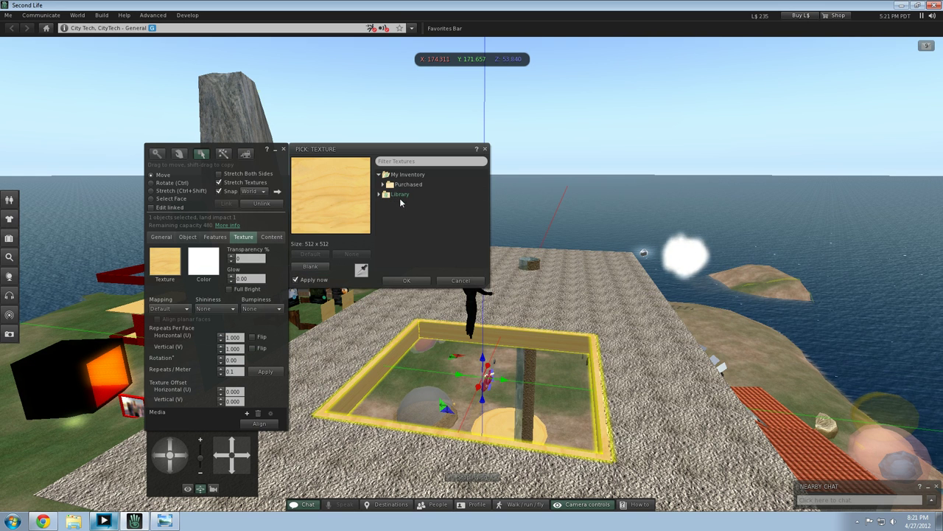
double_click(403, 196)
double_click(402, 214)
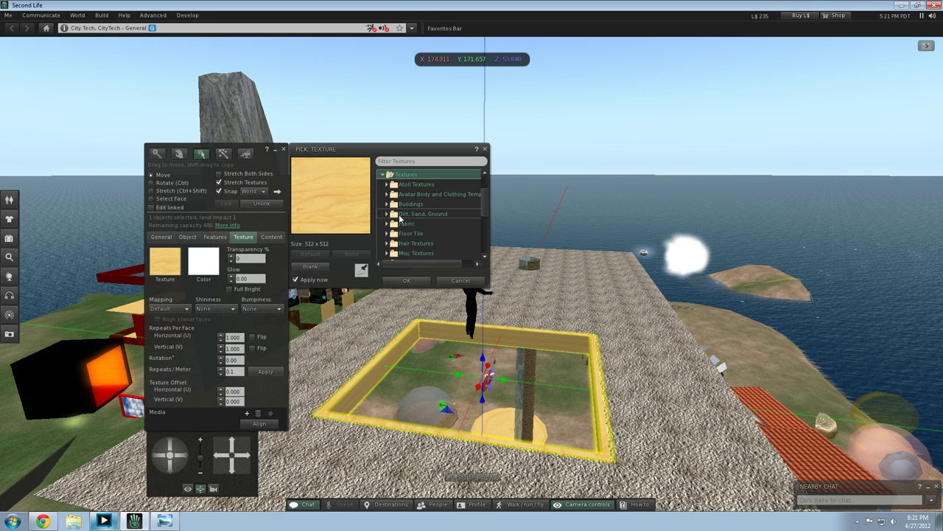
double_click(403, 205)
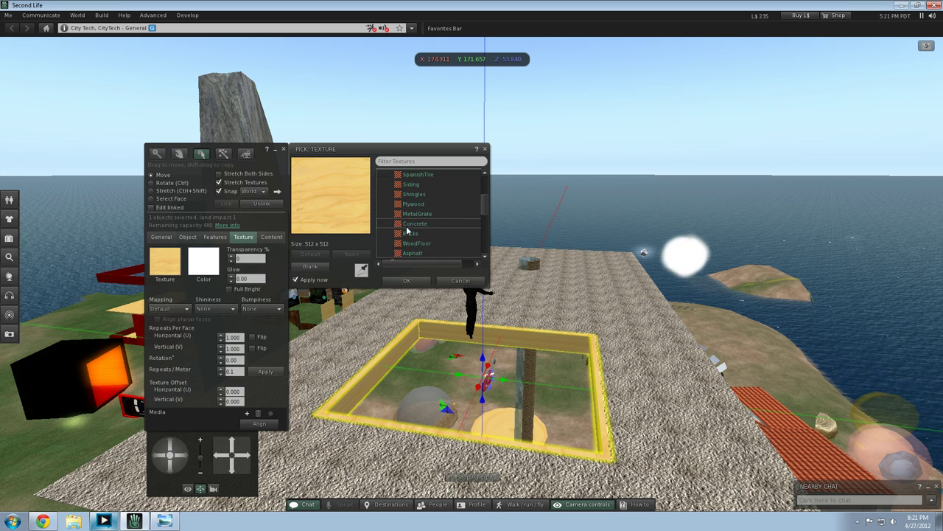
click(411, 238)
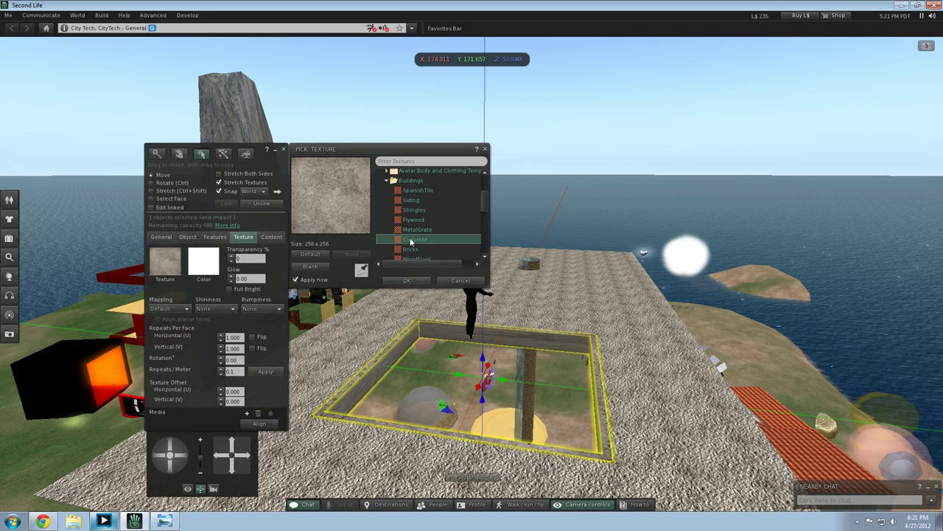
click(407, 281)
click(565, 431)
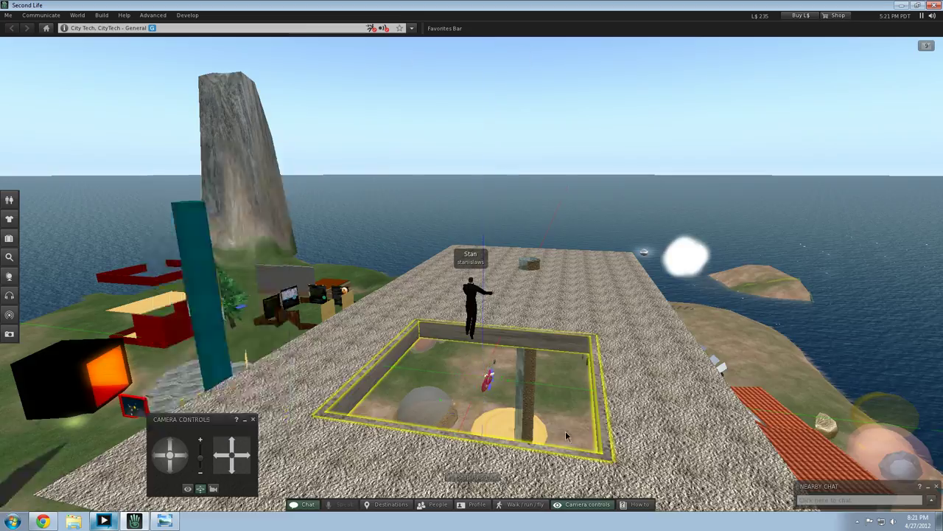
Step: Name the concrete frame in the platform opening HF Pit Wall
key(Right)
key(Page_Down)
key(Right)
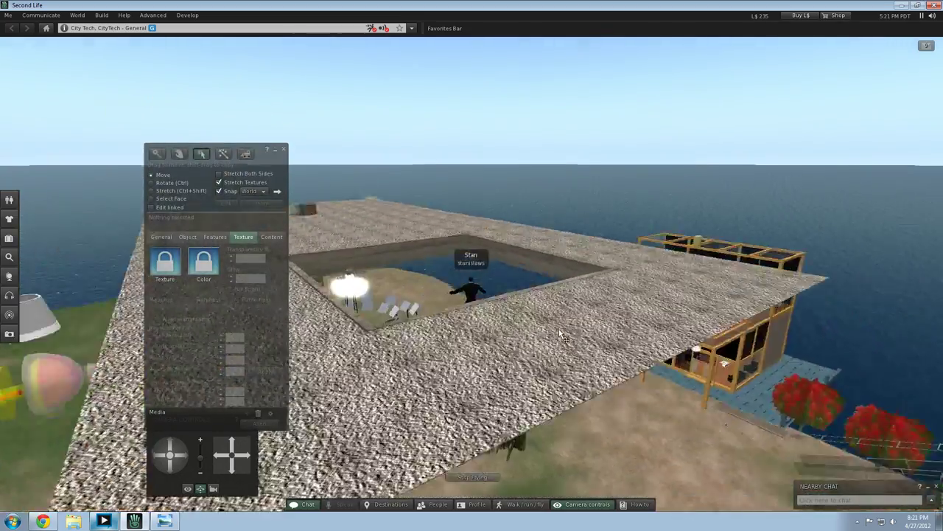
key(Page_Up)
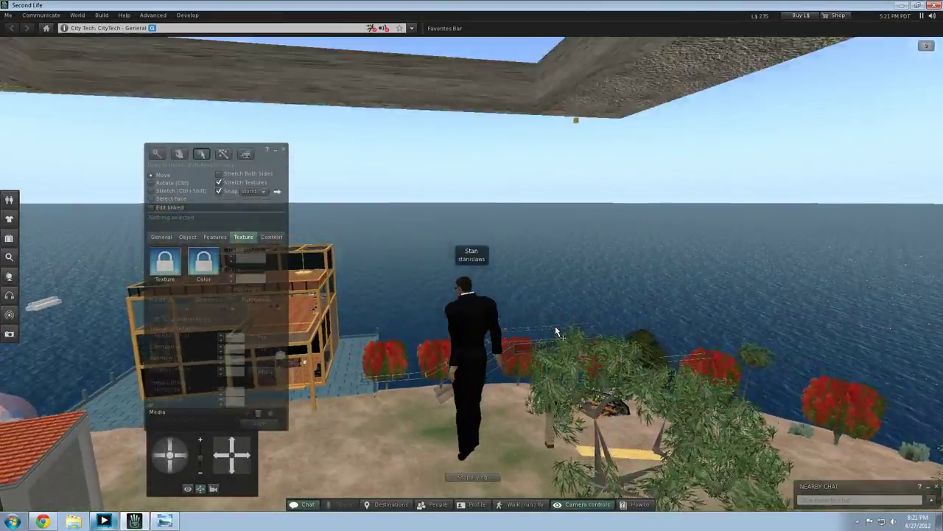
key(Left)
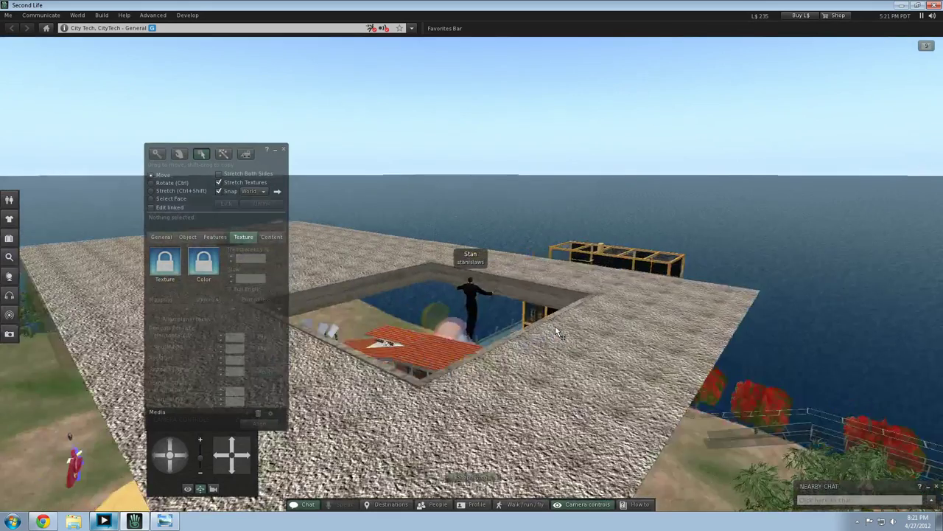
click(528, 292)
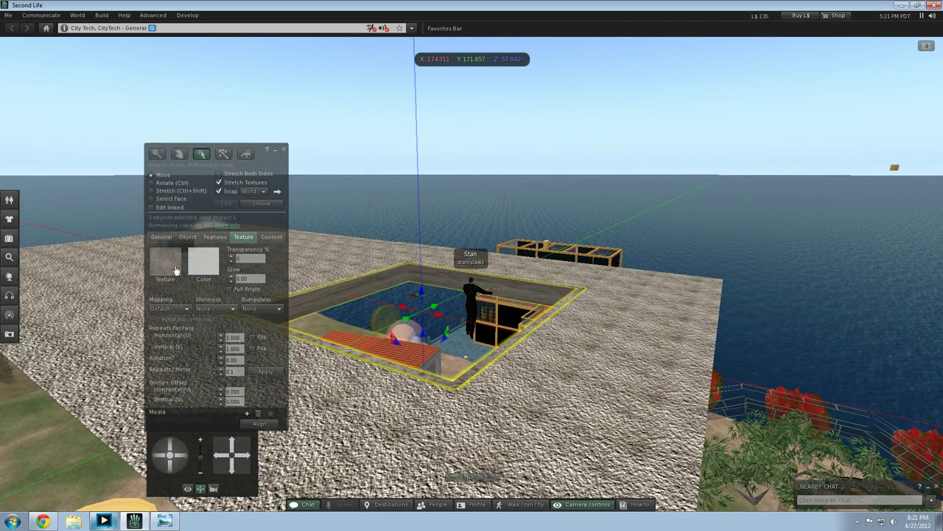
click(162, 238)
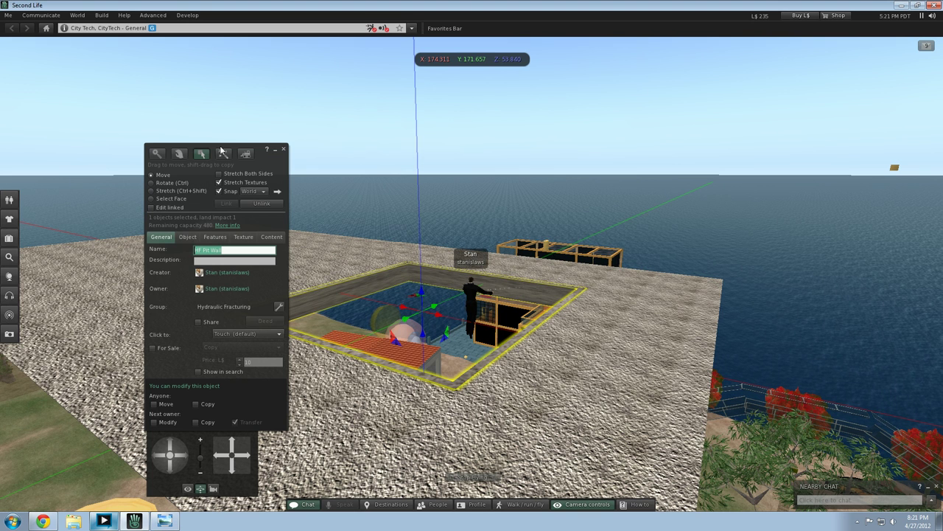
Step: Try an X taper of -1.00 on the pit wall and inspect the sloped sides from several directions
click(188, 237)
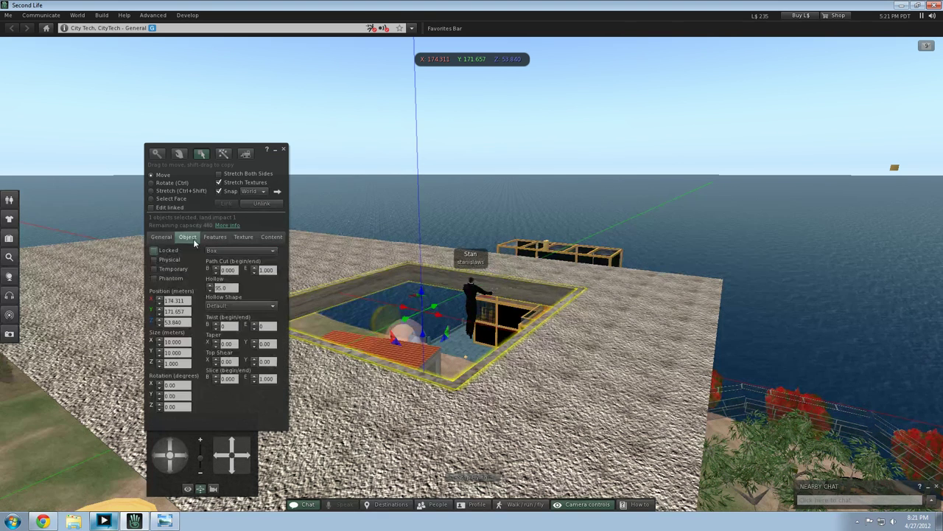
click(217, 343)
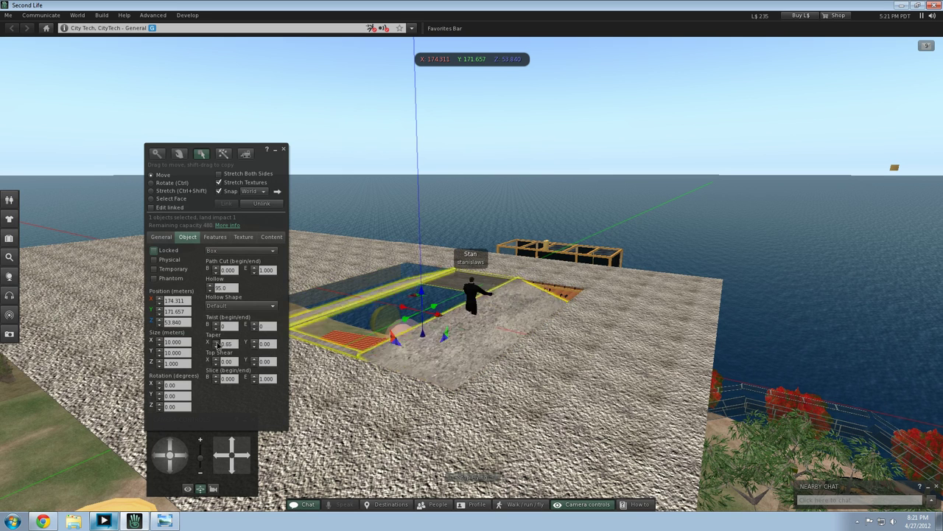
click(215, 342)
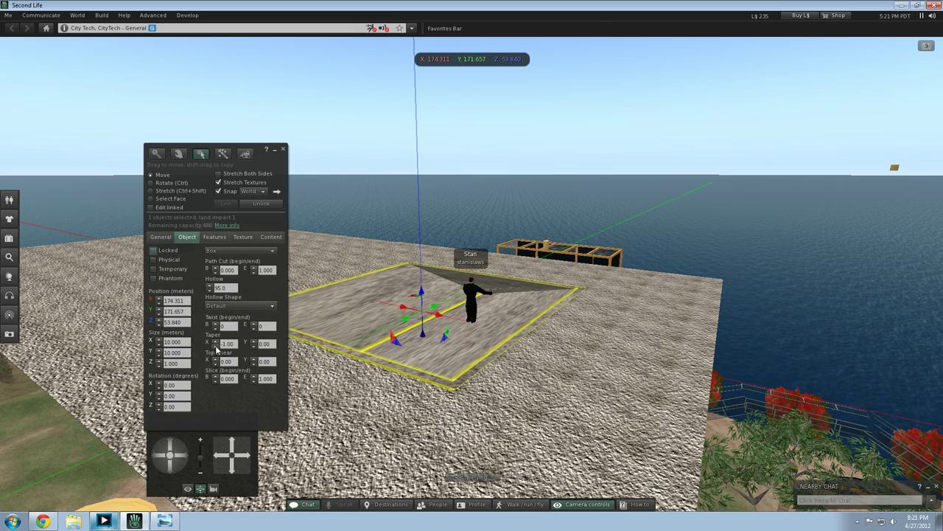
click(757, 379)
key(Up)
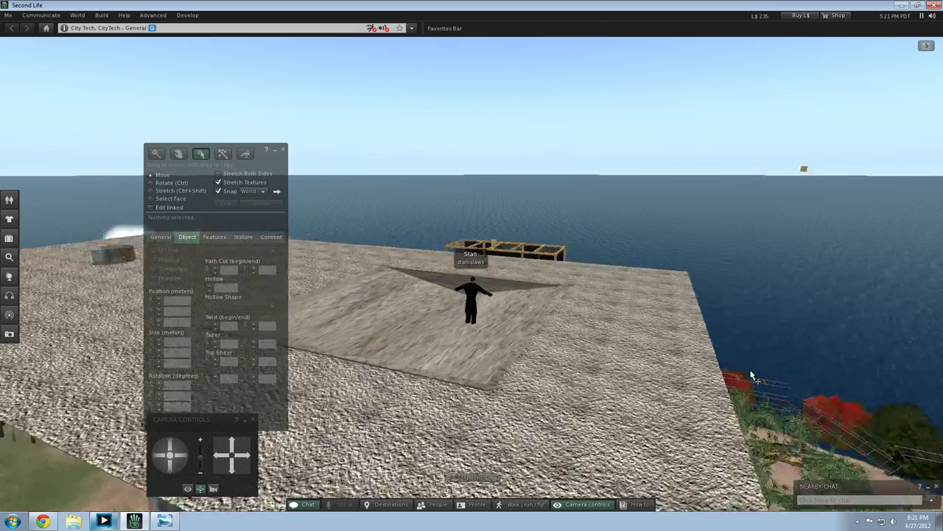
key(Right)
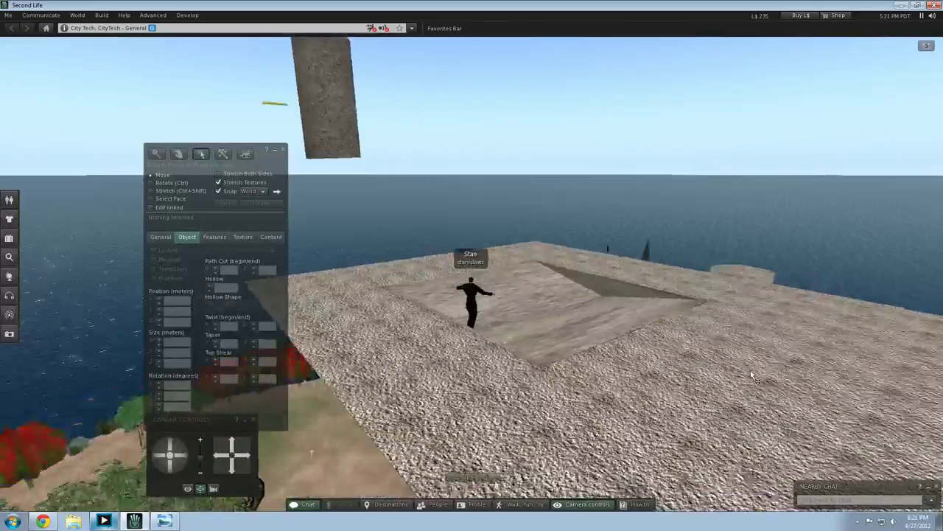
key(Right)
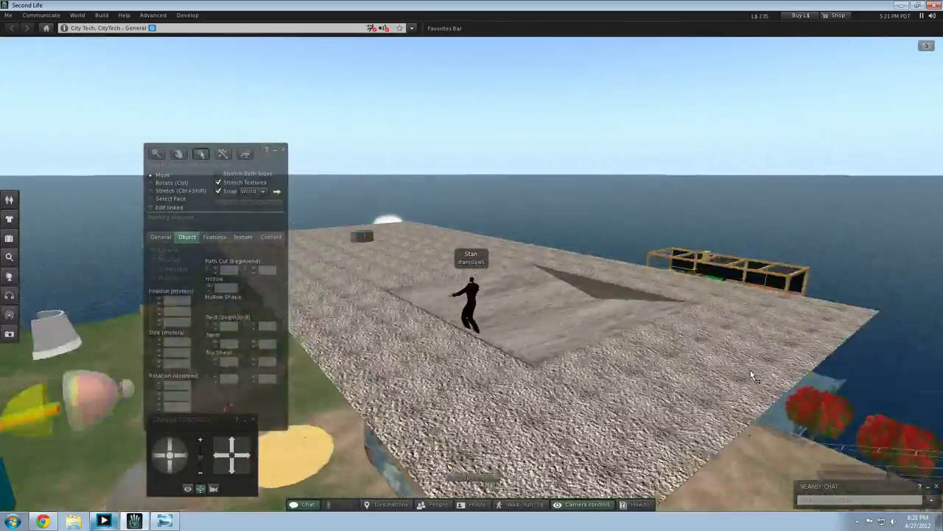
key(Right)
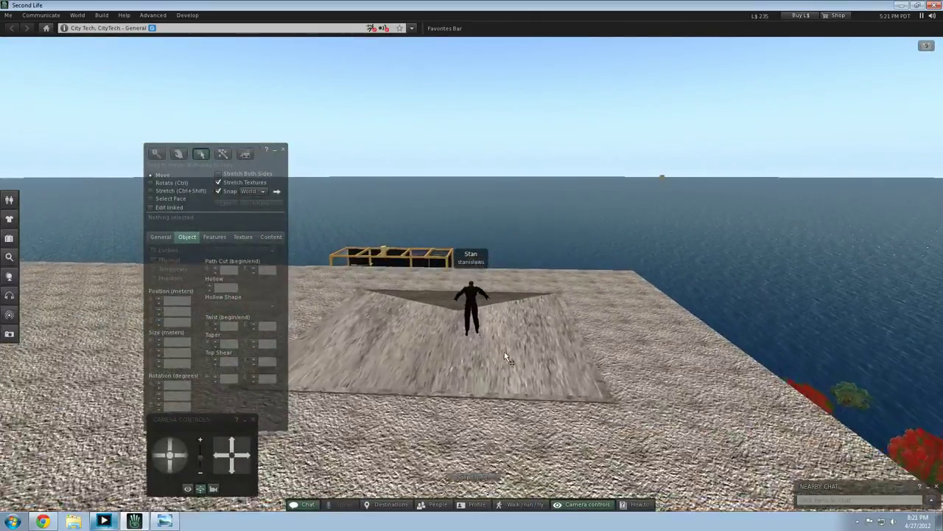
Step: Reselect the pit wall and set its X taper to -0.25 so two sides slope gently inward
click(498, 344)
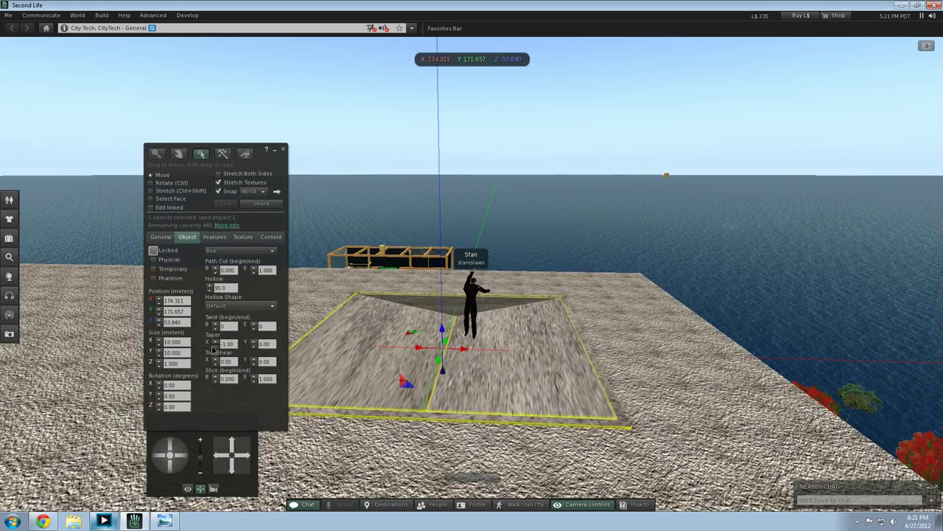
click(215, 345)
drag(216, 345, 218, 346)
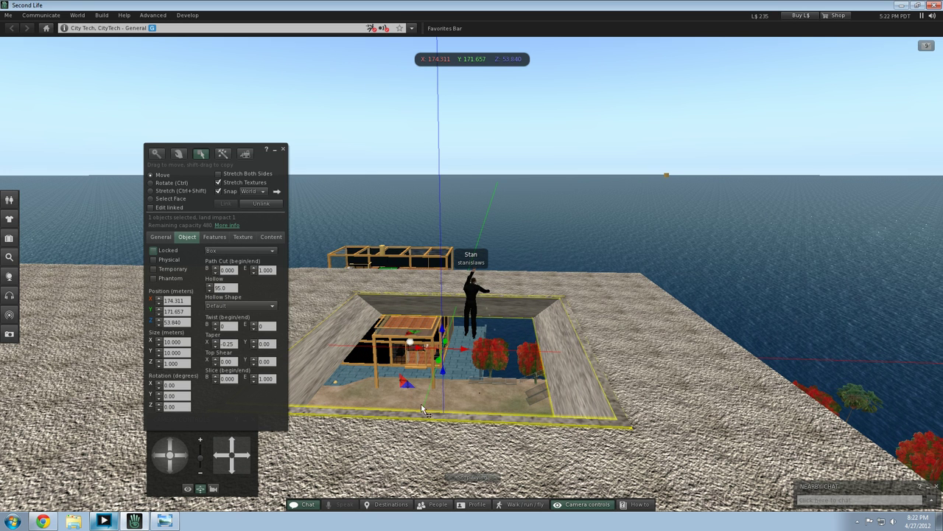
click(163, 520)
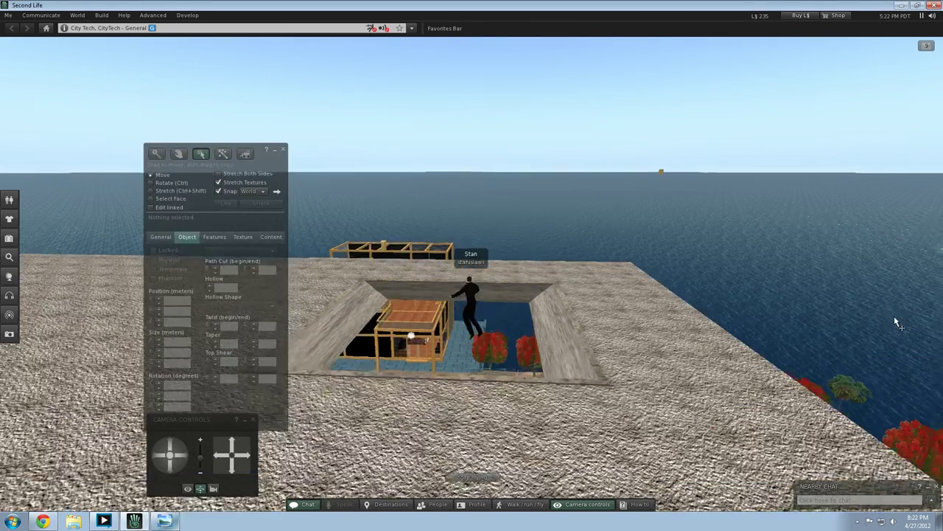
Step: Fly beneath, above and around the platform to examine the tapered pit wall in the opening
key(Page_Up)
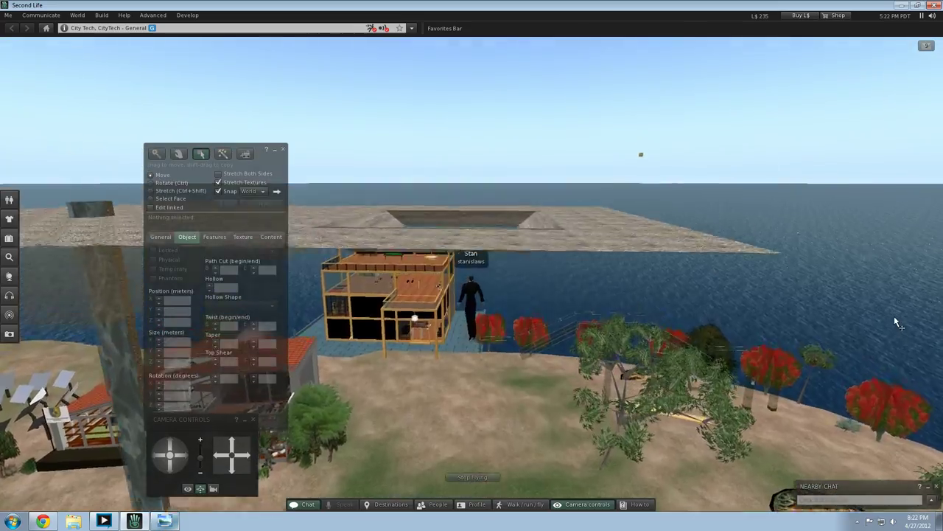
key(Right)
key(Page_Down)
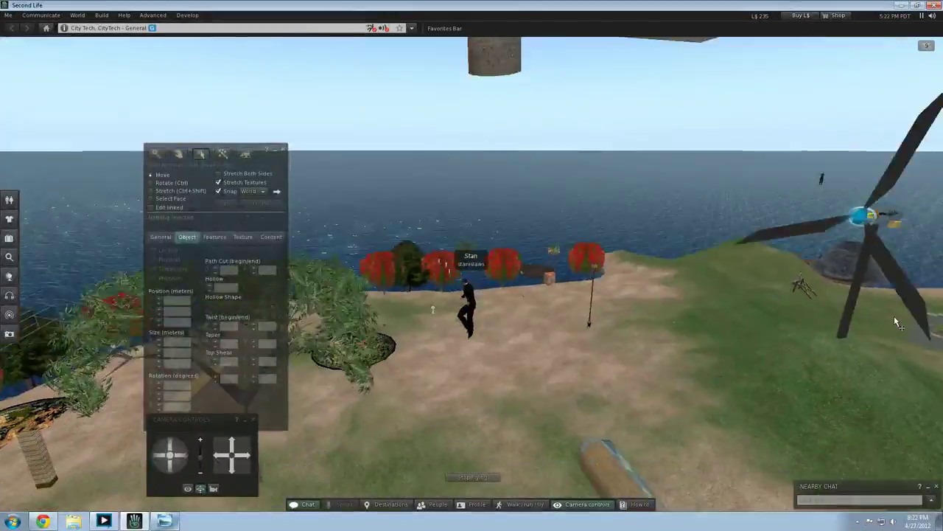
key(Right)
key(Right)
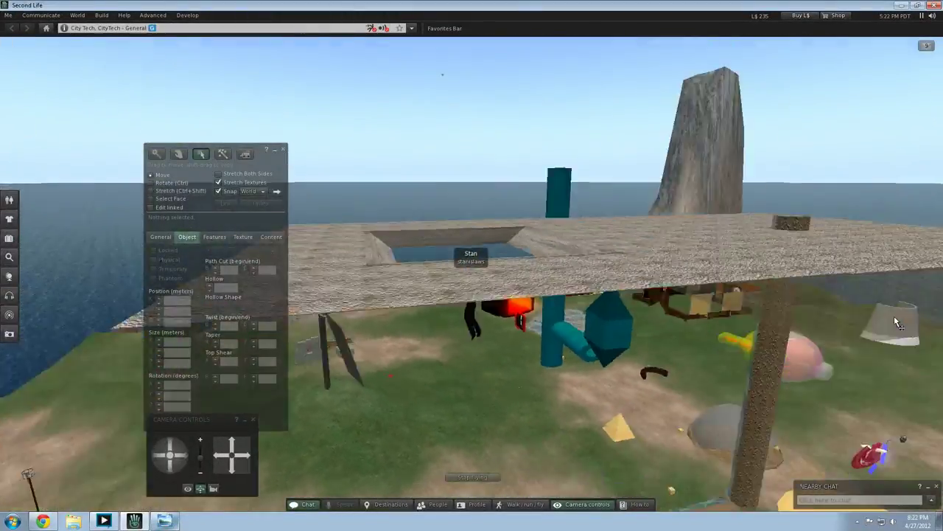
key(Page_Up)
key(Left)
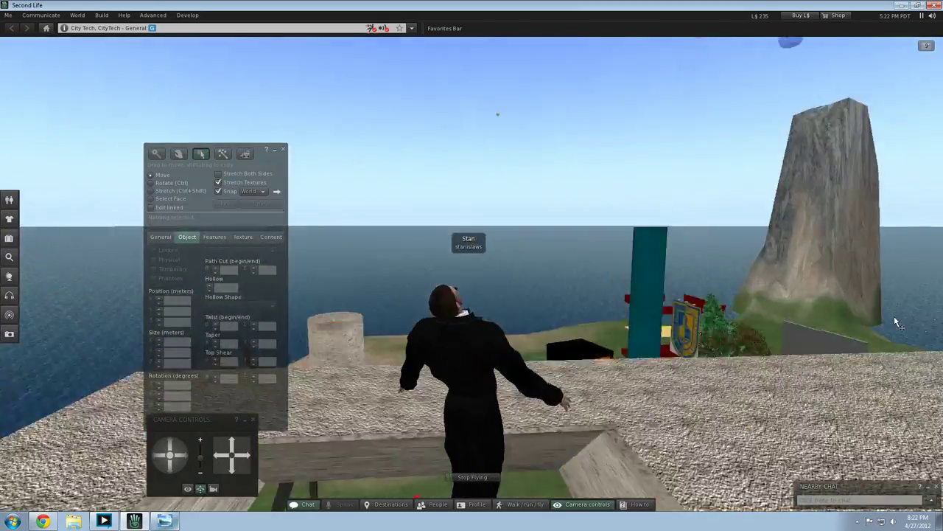
key(Up)
key(Page_Down)
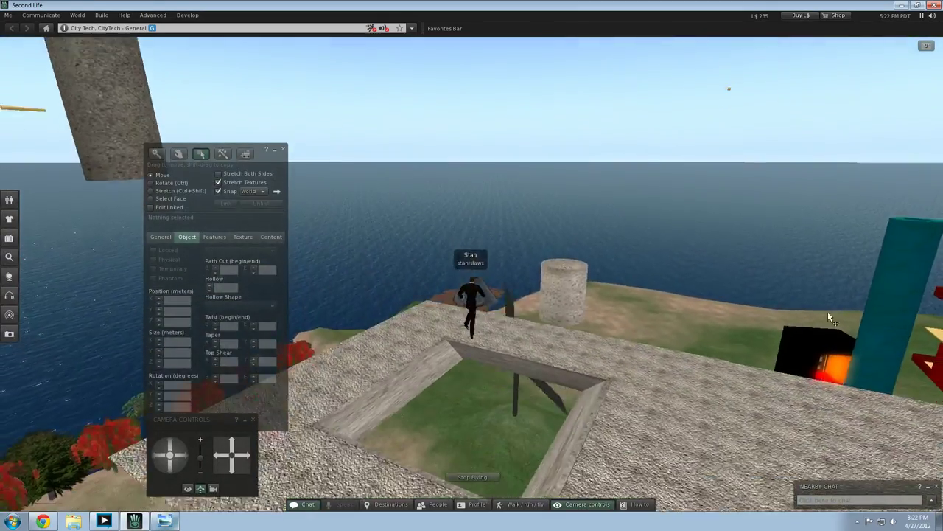
key(Page_Up)
key(Right)
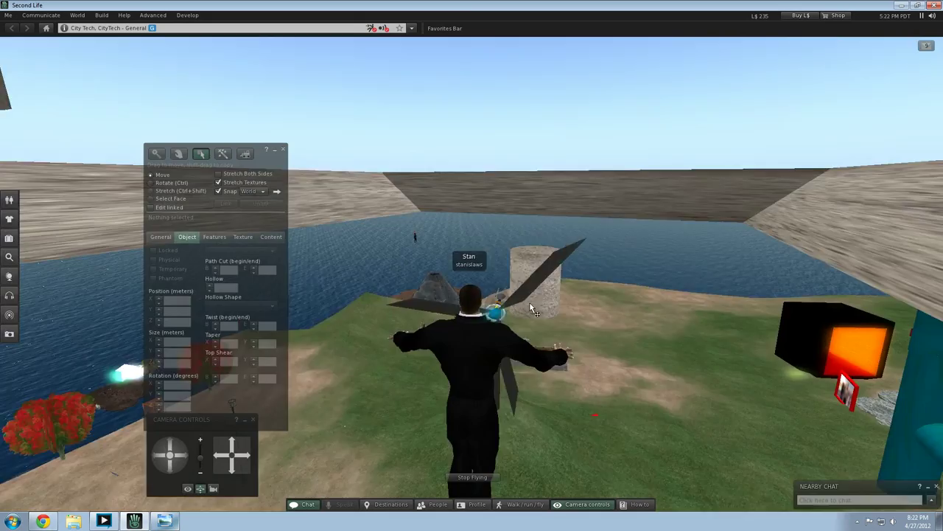
key(Right)
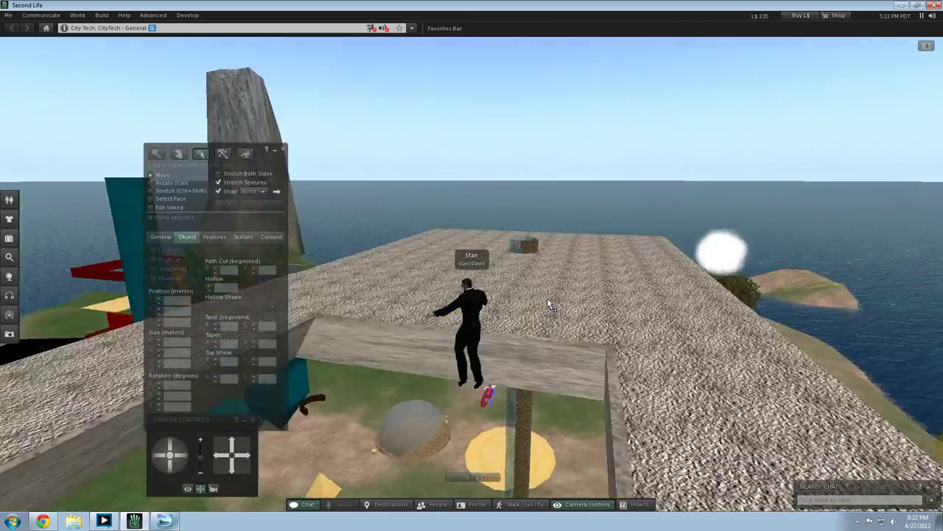
Step: Take a copy of HF Pit Wall into the inventory and place it on the platform beside the opening
click(484, 331)
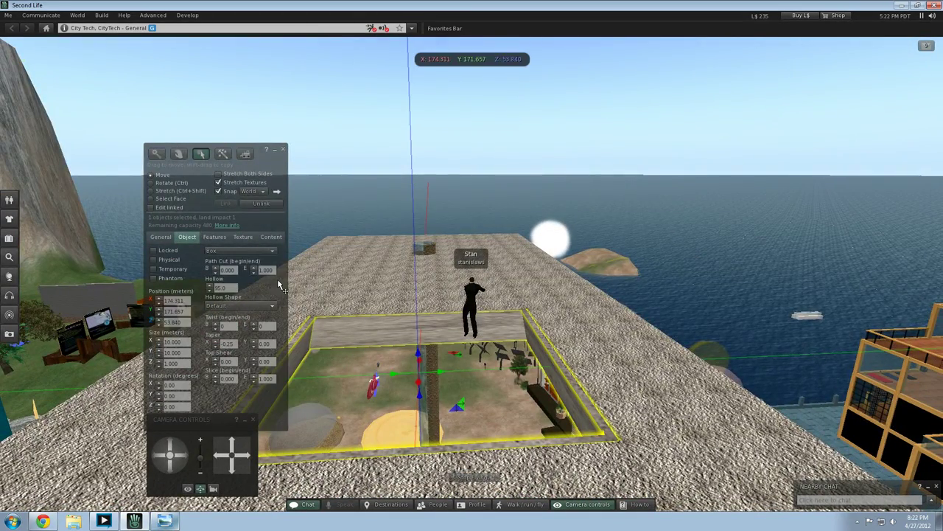
click(158, 239)
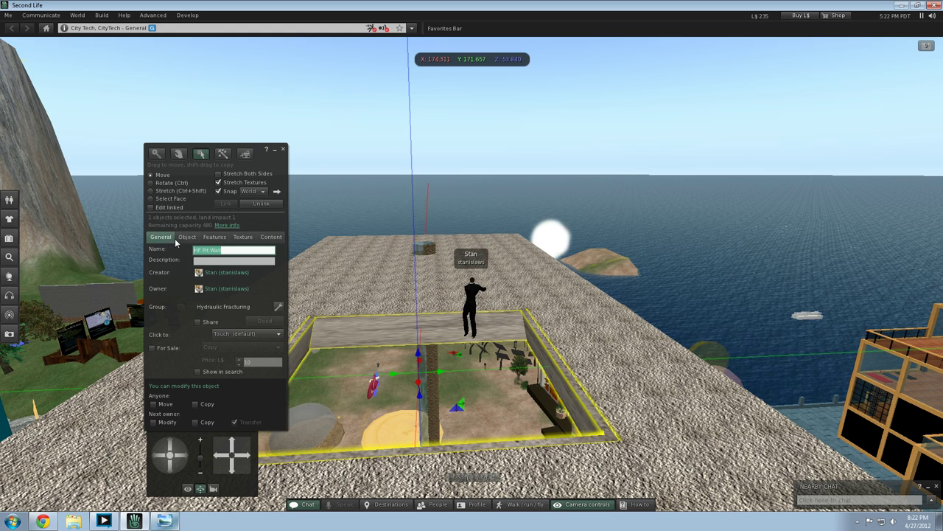
click(390, 338)
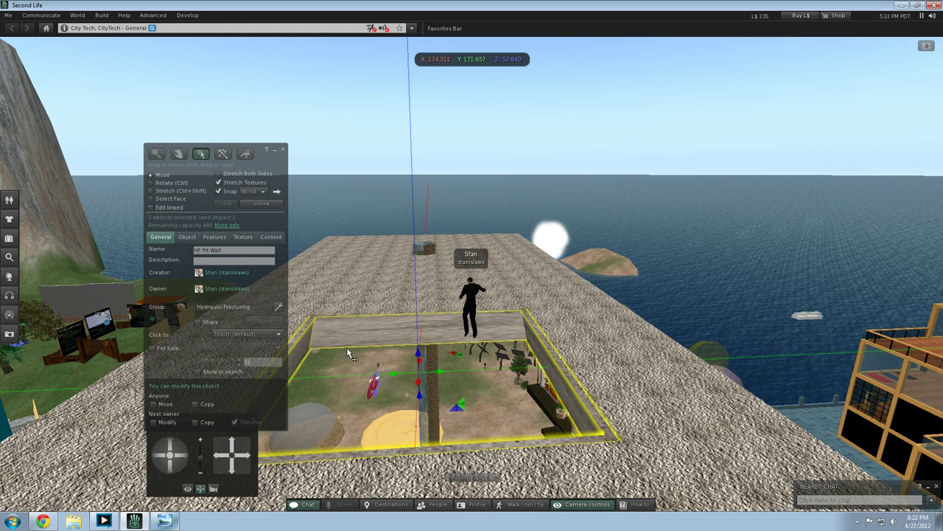
click(9, 240)
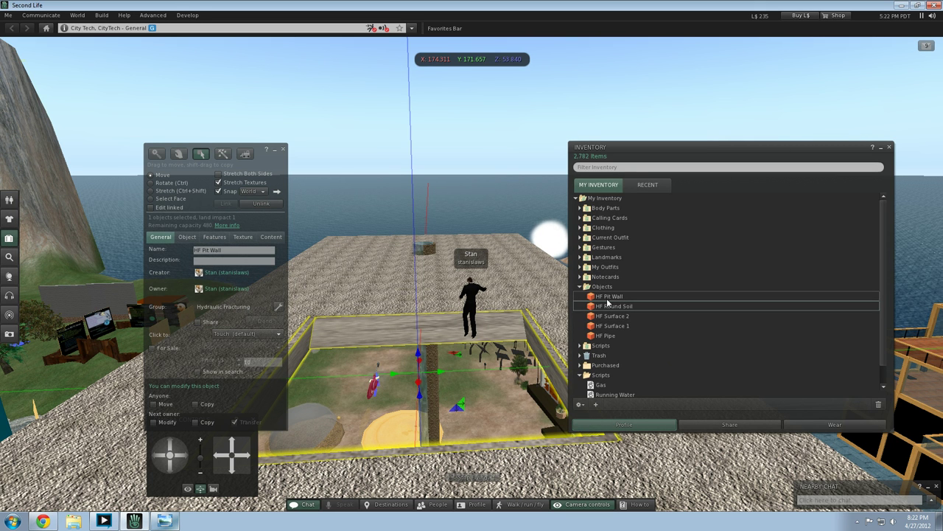
drag(609, 301, 388, 295)
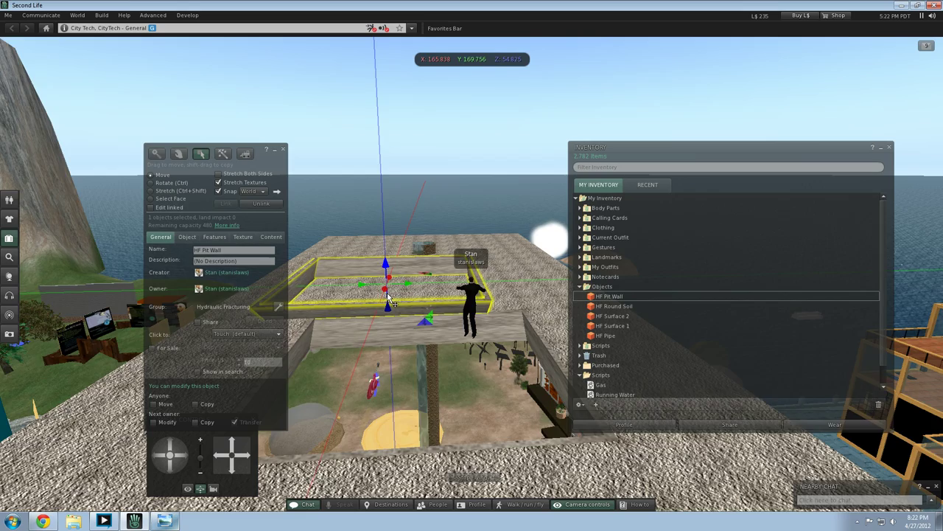
Step: Make the copied pit wall solid with a hollow of 0 and set its transparency to 40%
key(Left)
key(Down)
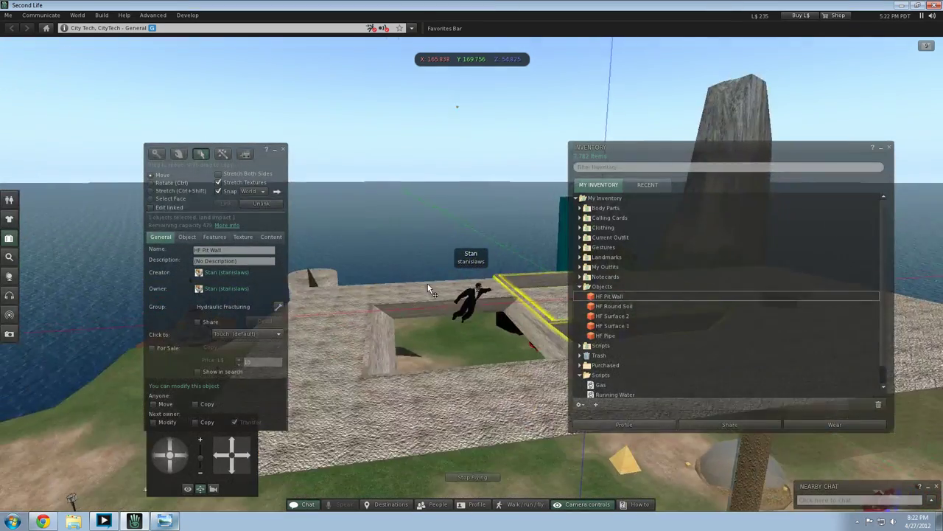
key(Right)
click(188, 238)
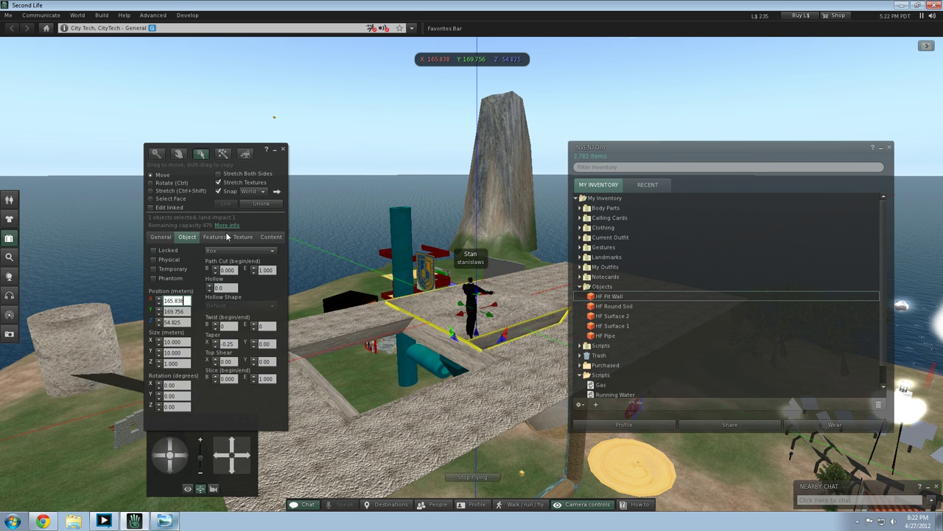
click(243, 237)
text(40)
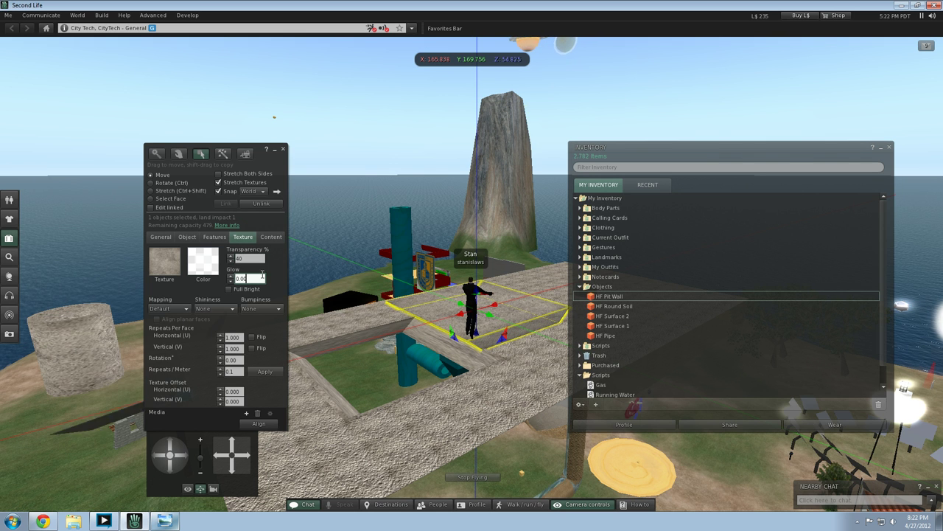
Step: Apply the Water - ripple layer 1 texture from the library's waterfall textures to the solid copy
click(164, 262)
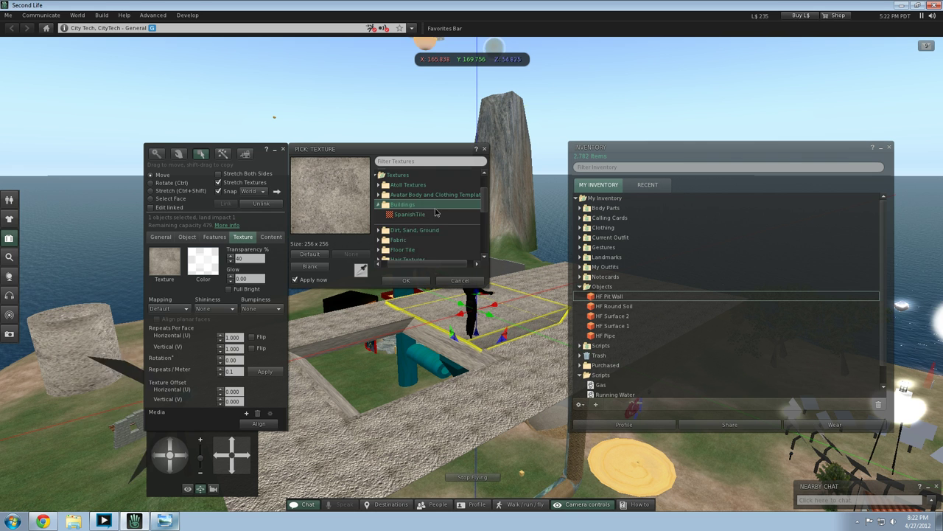
scroll(426, 226, down, 5)
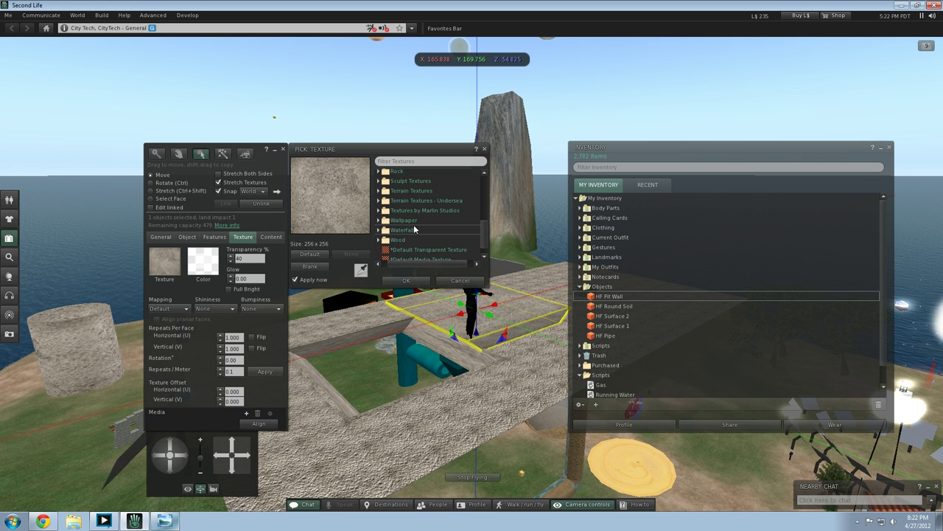
double_click(417, 229)
scroll(417, 224, down, 4)
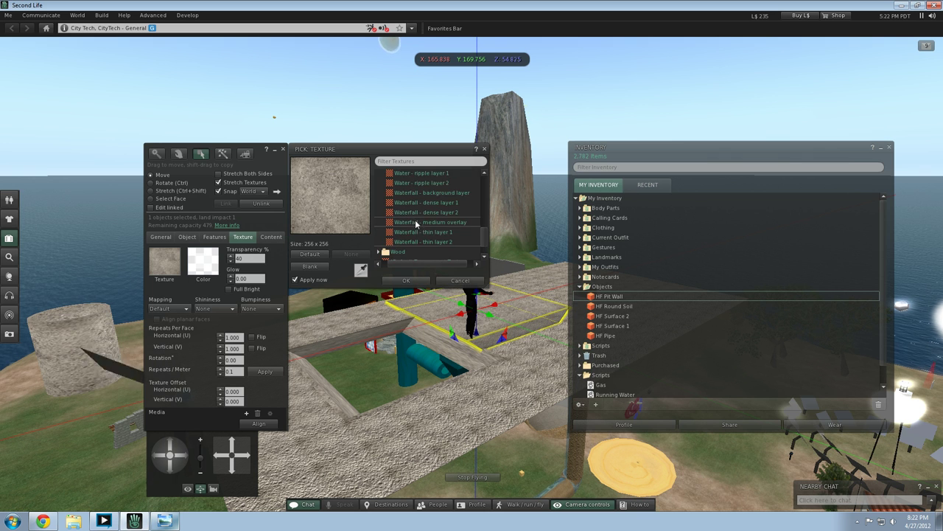
click(422, 219)
click(423, 199)
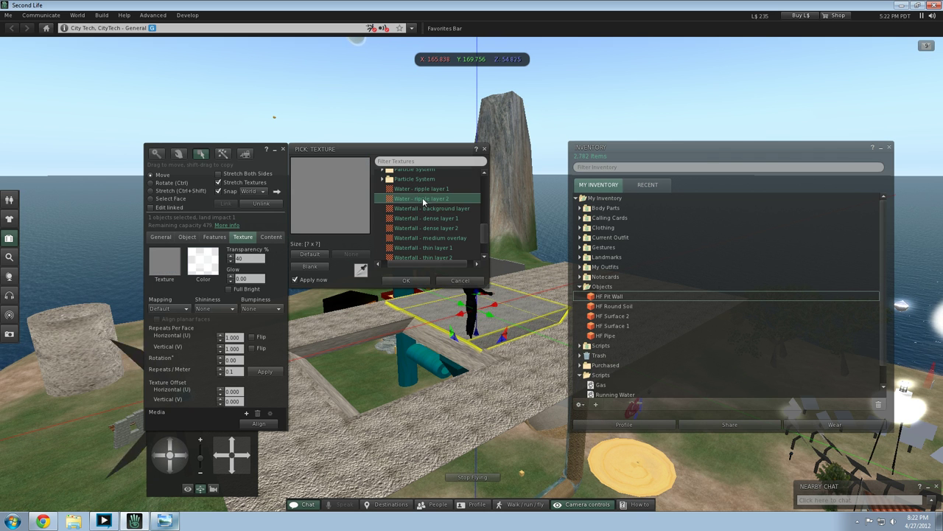
click(424, 188)
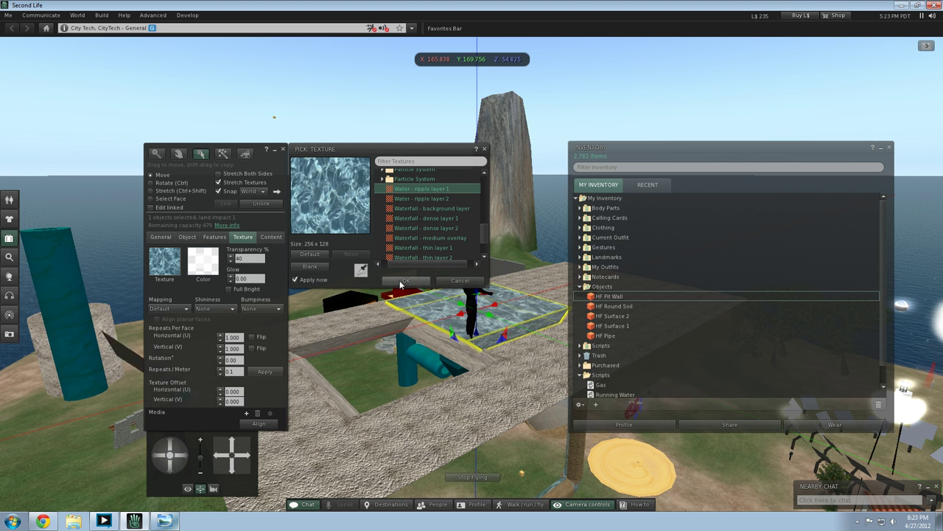
click(399, 280)
Step: Set the water block's X and Y sizes to 9.5 m each
click(153, 238)
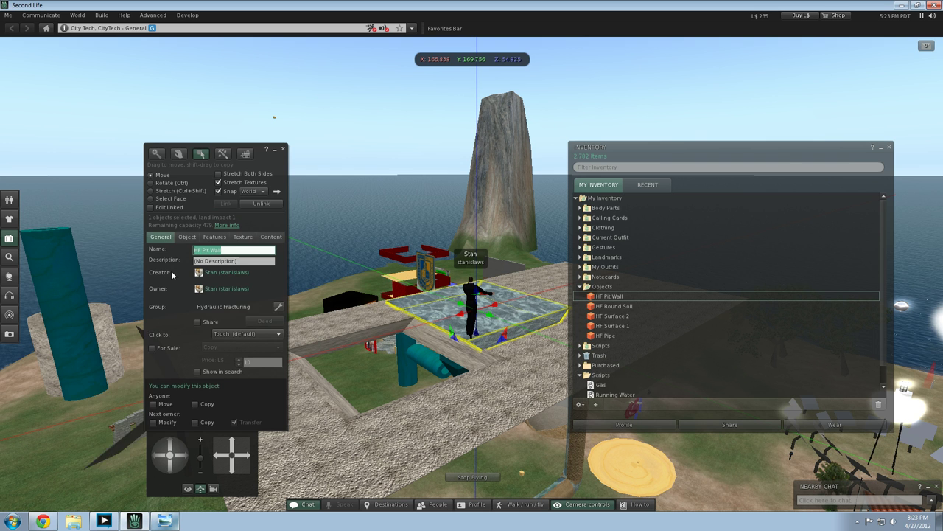
click(186, 237)
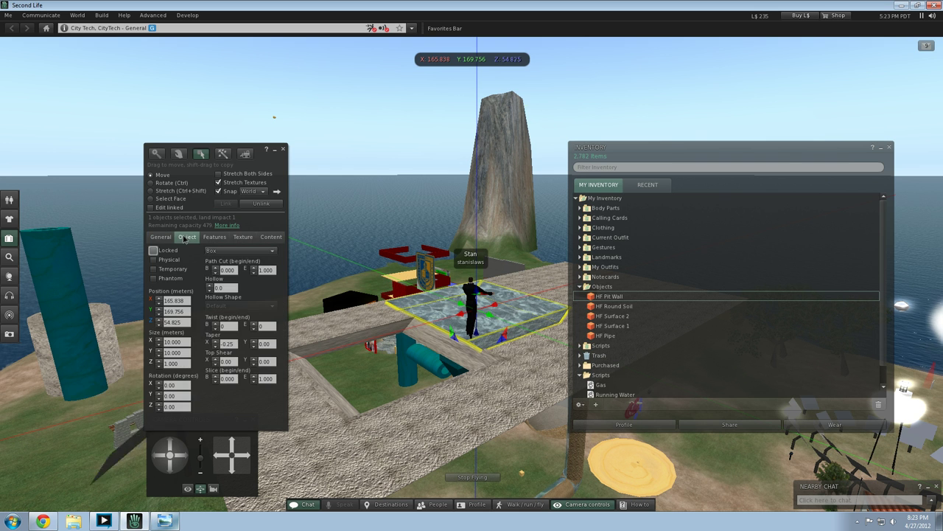
click(472, 331)
click(452, 313)
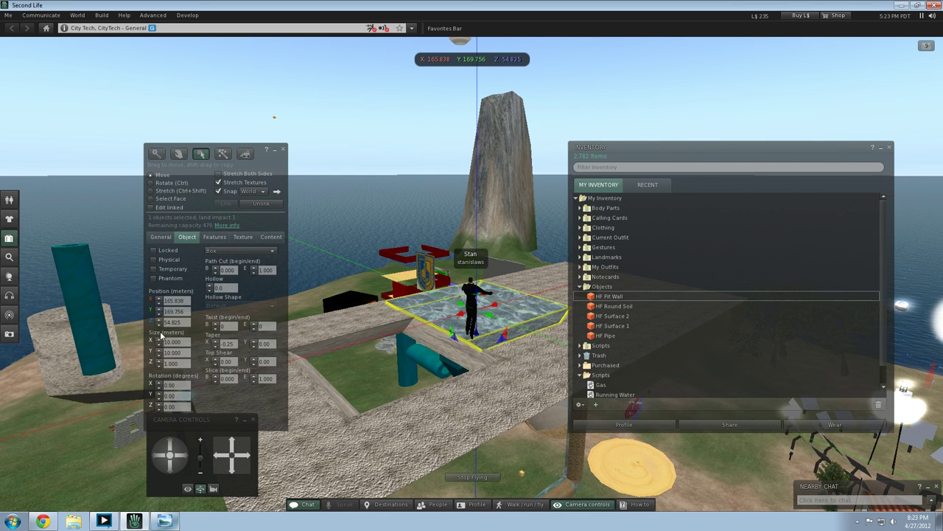
drag(184, 354, 116, 349)
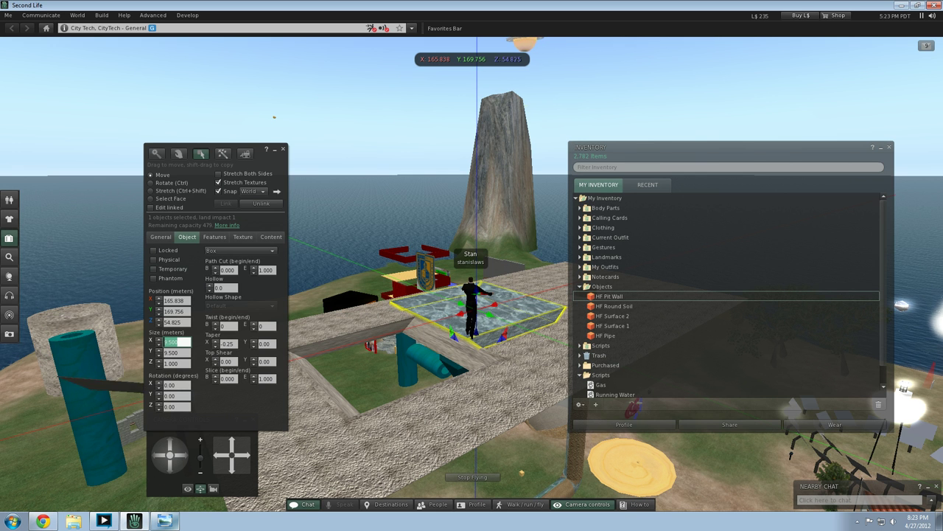
Step: Move the water block over the pit opening, to about X 174.6 and Y 171.5
drag(465, 317, 349, 359)
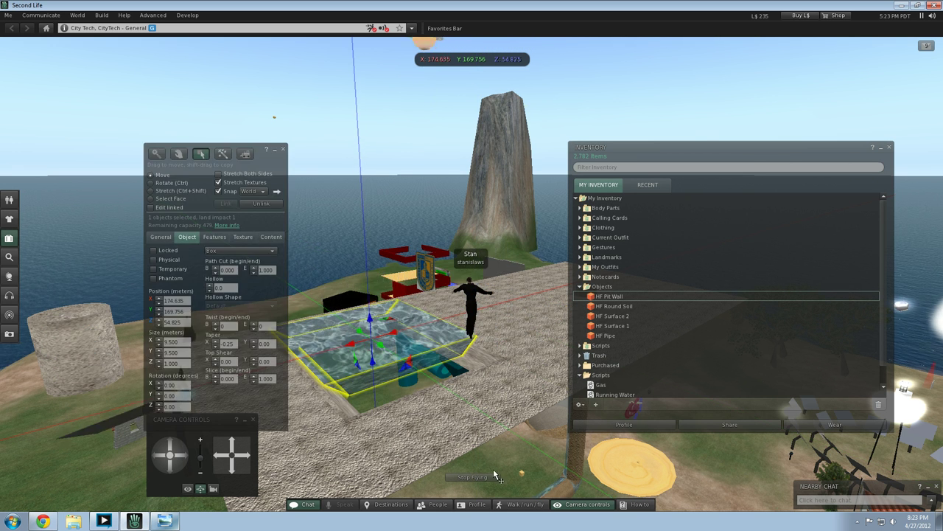
click(496, 468)
key(Left)
key(Right)
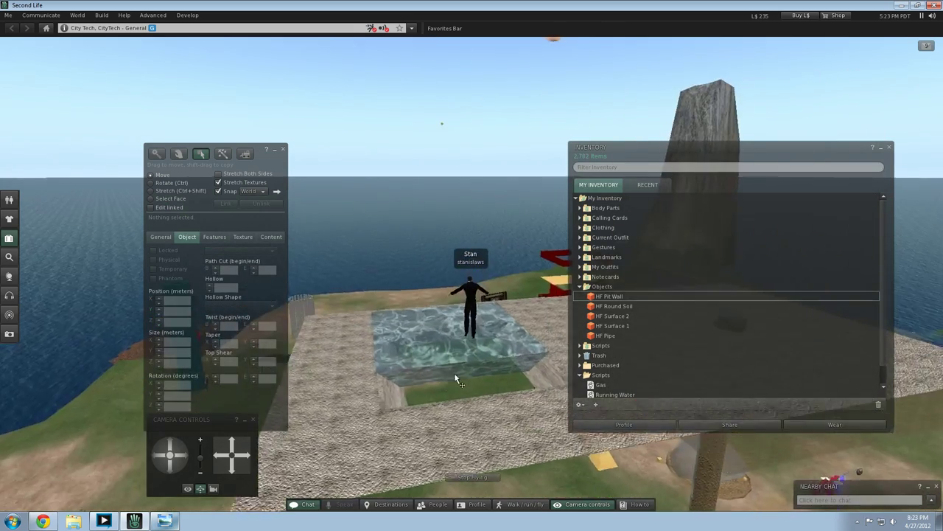
key(Up)
key(Right)
key(Down)
click(433, 420)
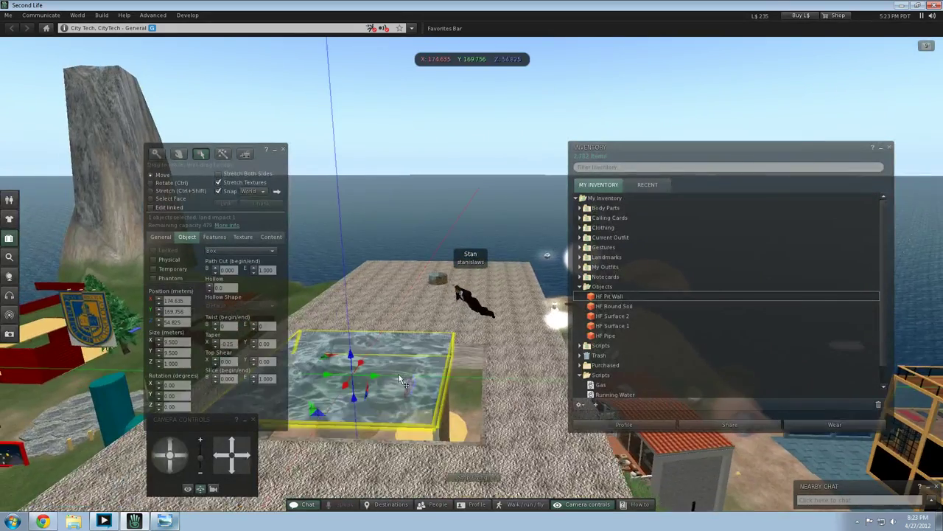
drag(377, 369, 423, 367)
Step: Lower the water block into the pit to about Z 53.95
key(Left)
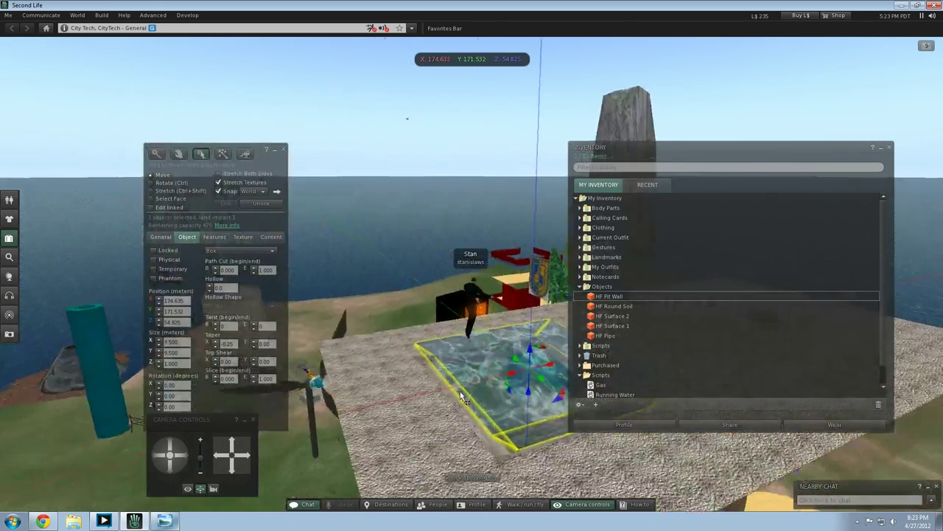
key(Right)
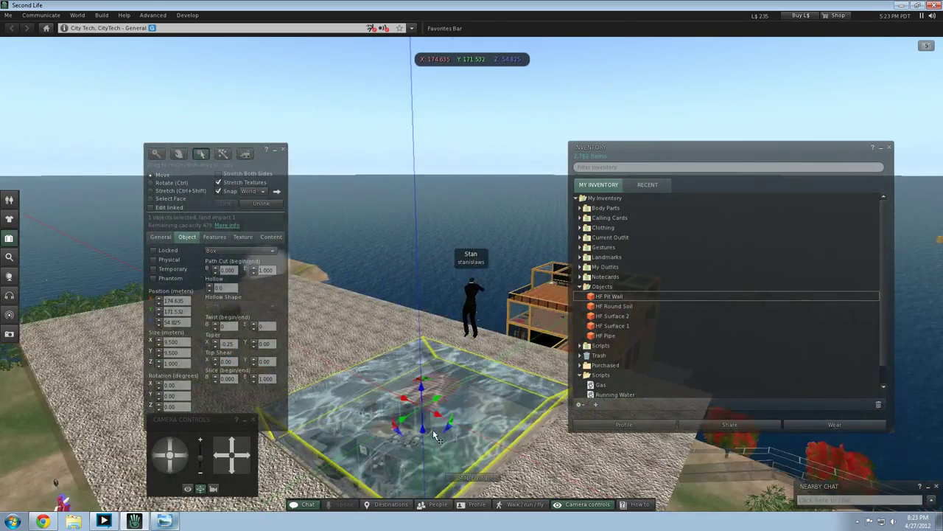
drag(426, 431, 427, 448)
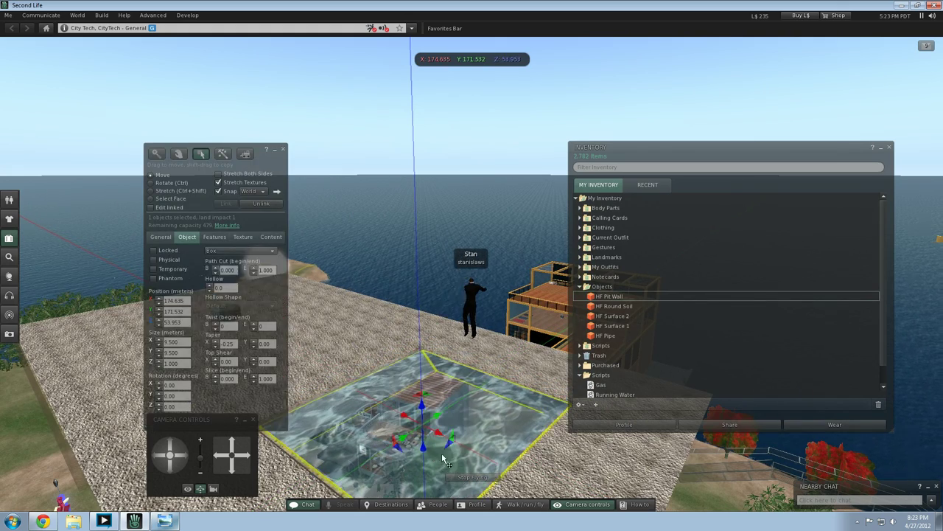
Step: Nudge the water block along the Y axis to about 171.7 to align it with the pit walls
key(Right)
key(Left)
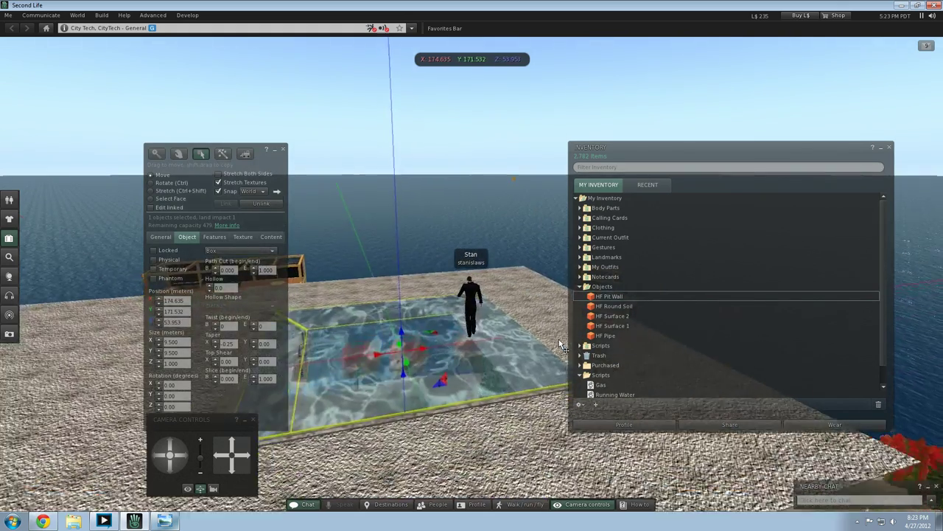
key(Left)
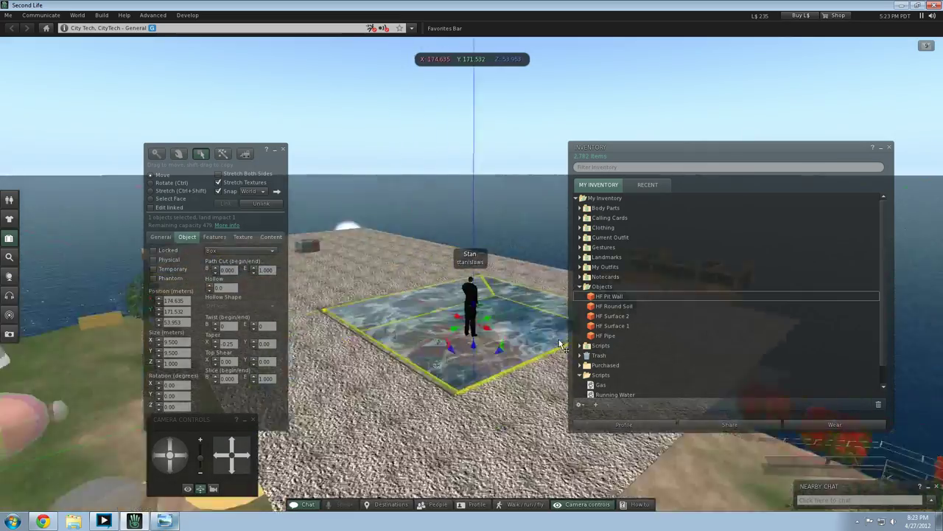
key(Right)
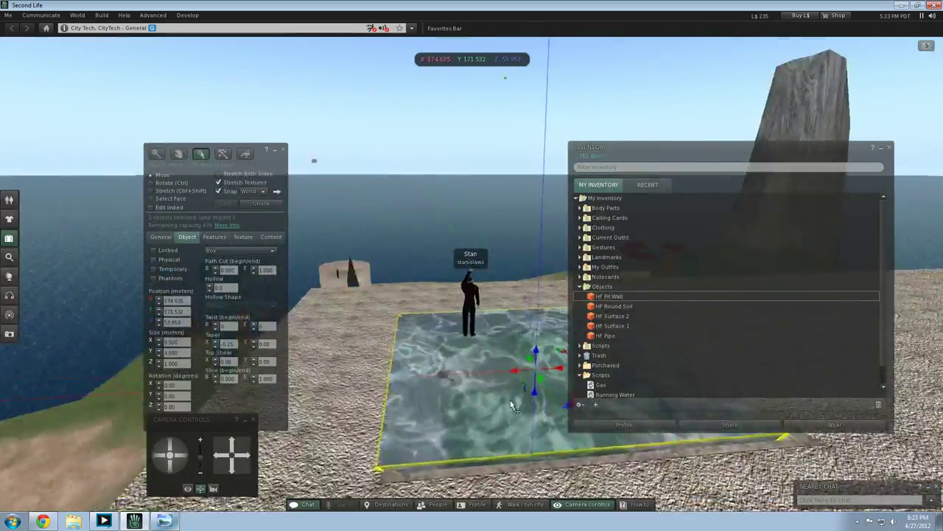
key(Escape)
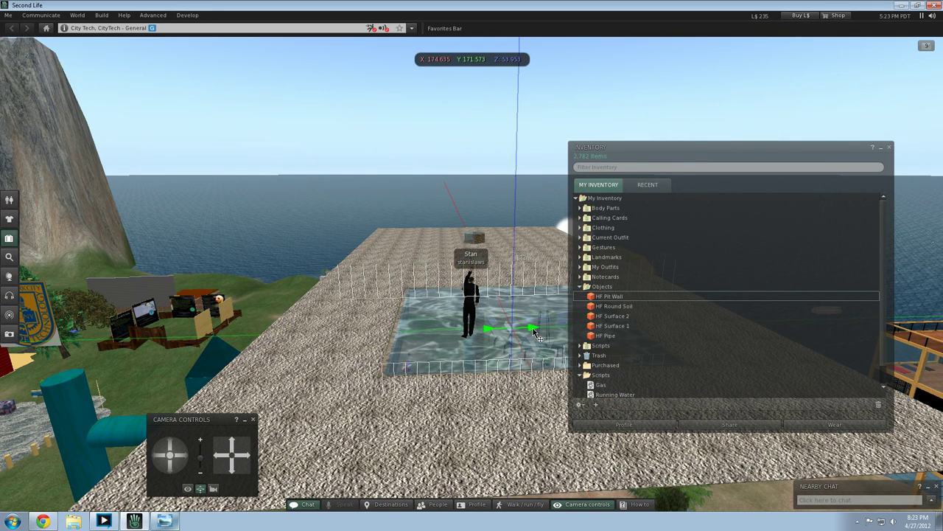
drag(540, 333, 536, 331)
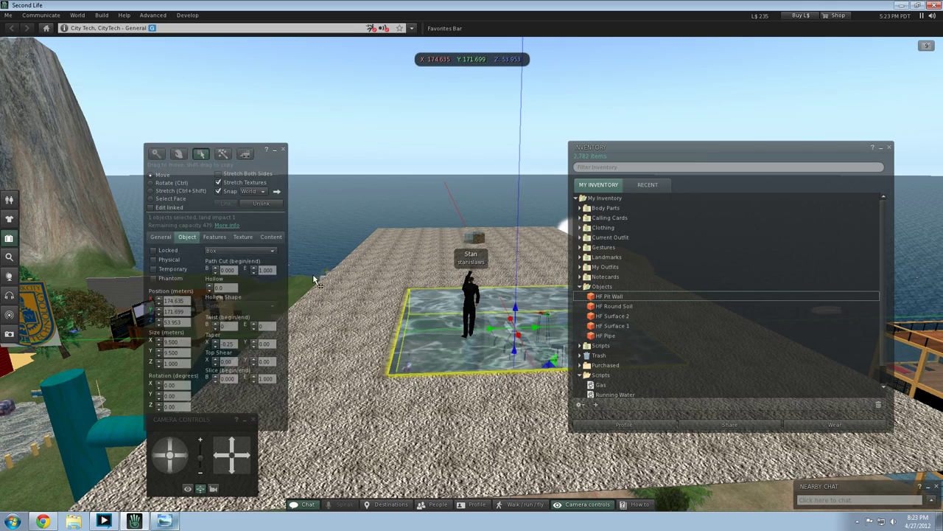
Step: Add the Running Water script from the inventory to the water block's contents
key(Right)
alt+drag(372, 338, 310, 339)
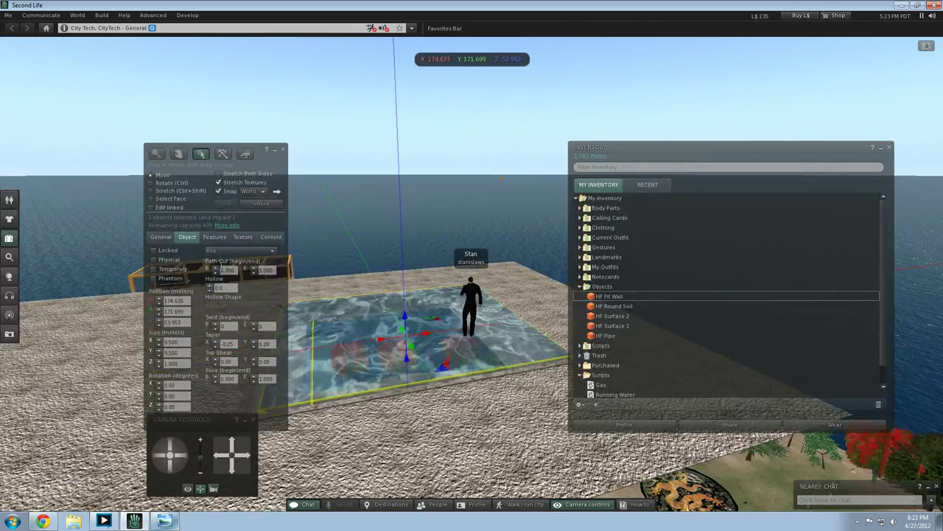
click(270, 237)
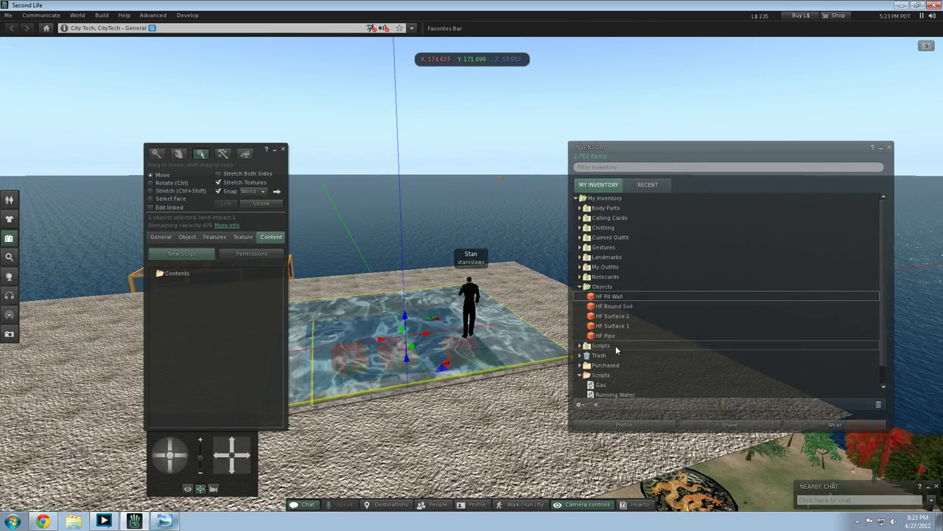
drag(616, 373, 169, 318)
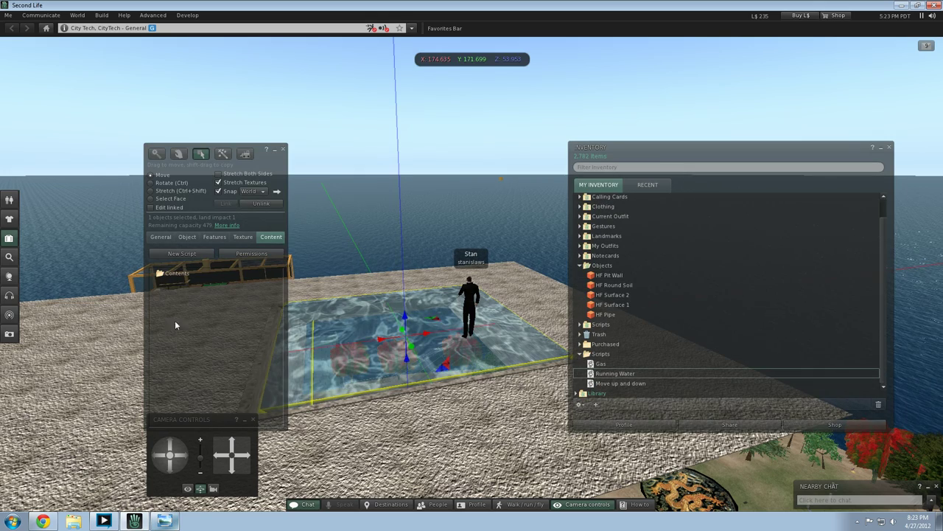
Step: Examine the water block's flowing surface and its fit in the pit from above and below the platform
click(390, 178)
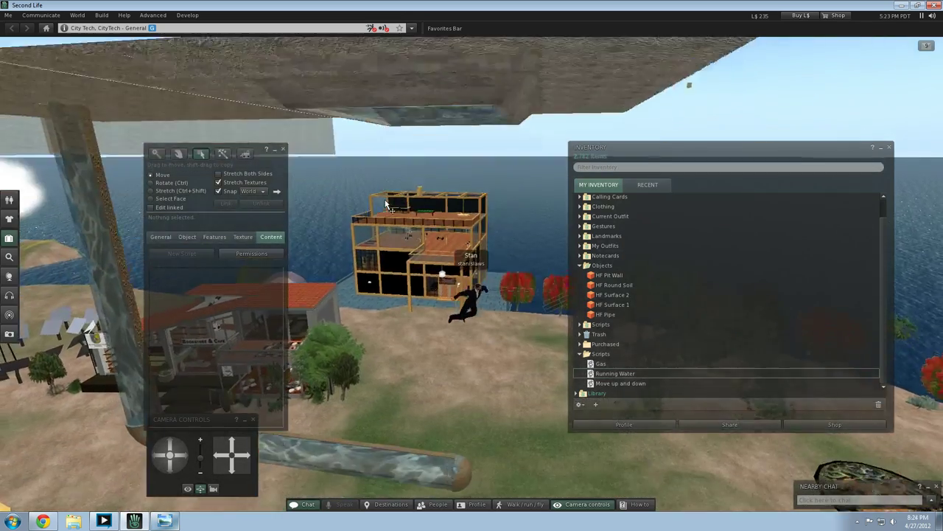
key(Page_Up)
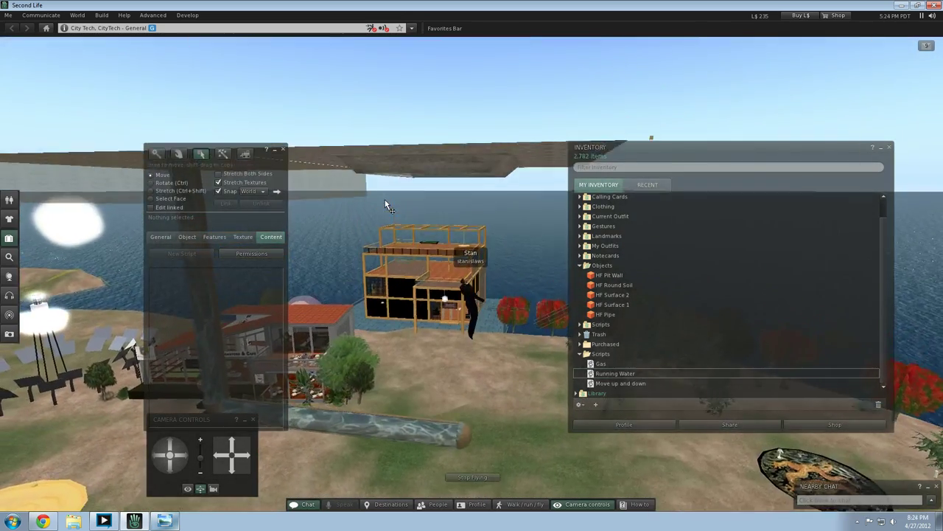
key(Page_Up)
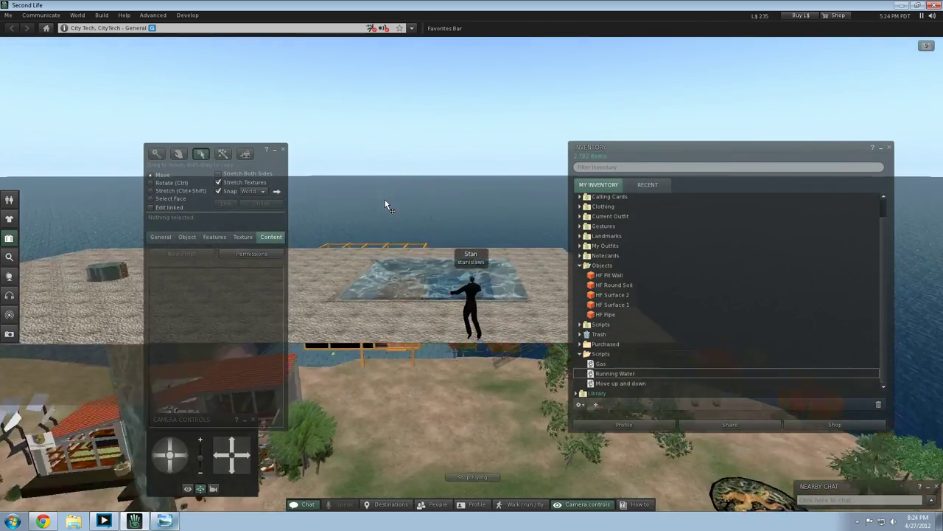
key(Up)
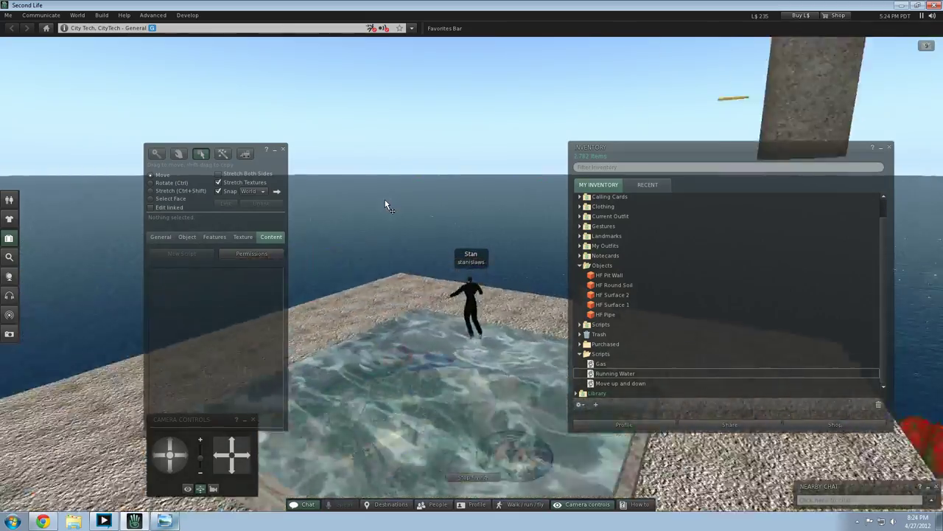
key(Right)
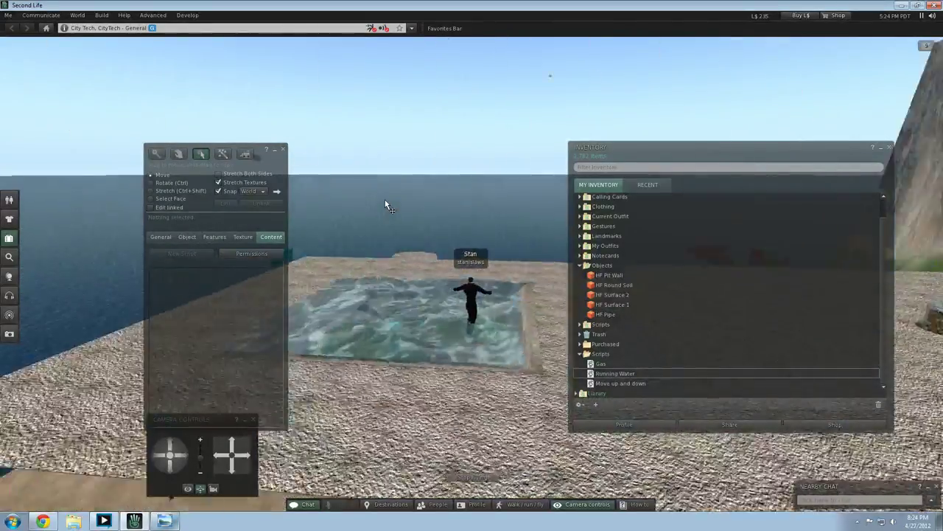
key(Left)
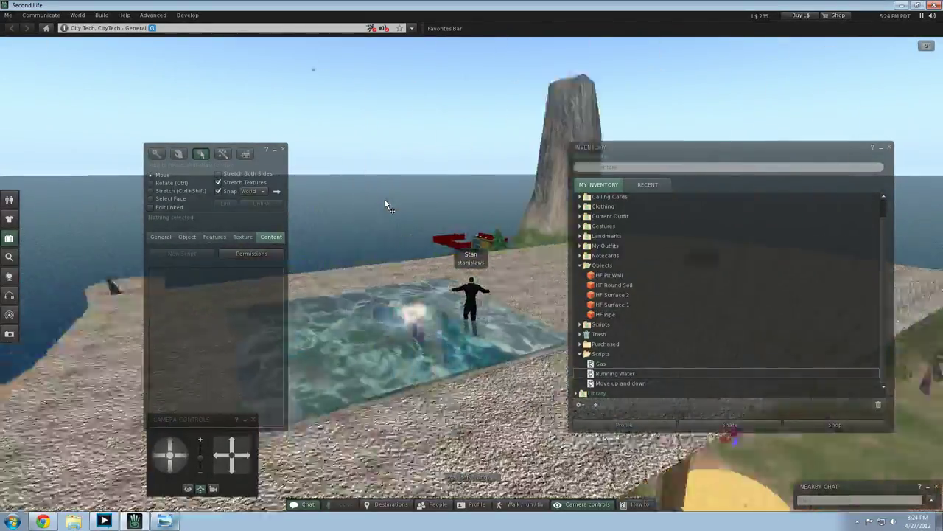
key(Page_Down)
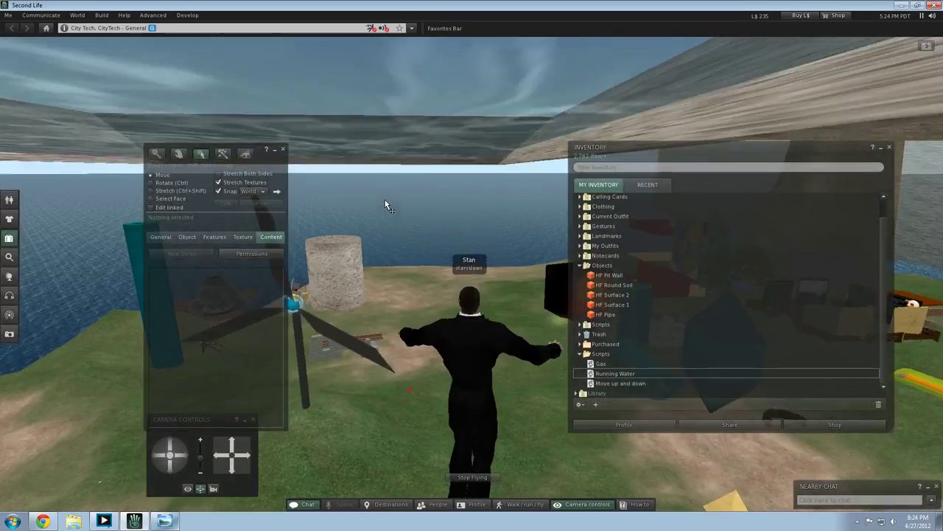
key(Page_Up)
Step: Lower the water block slightly below the platform surface, to about Z 53.69
click(388, 328)
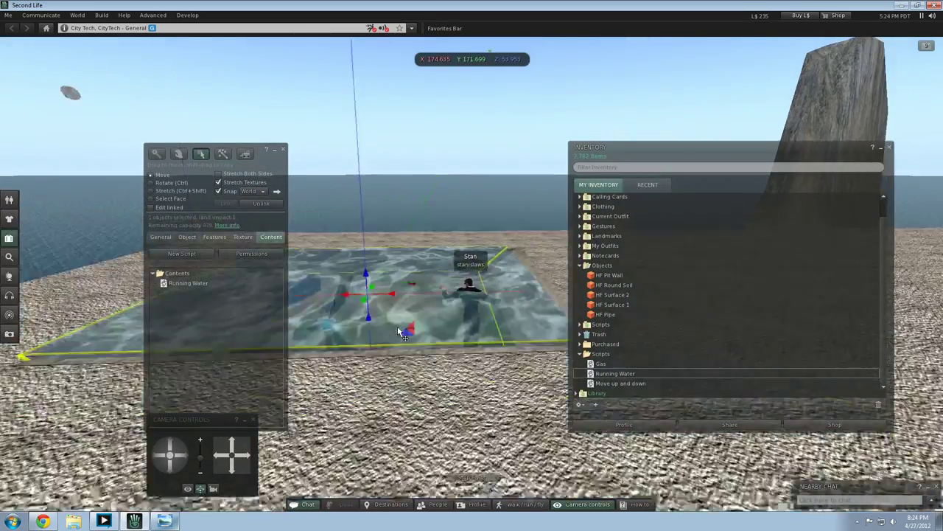
drag(410, 291, 410, 289)
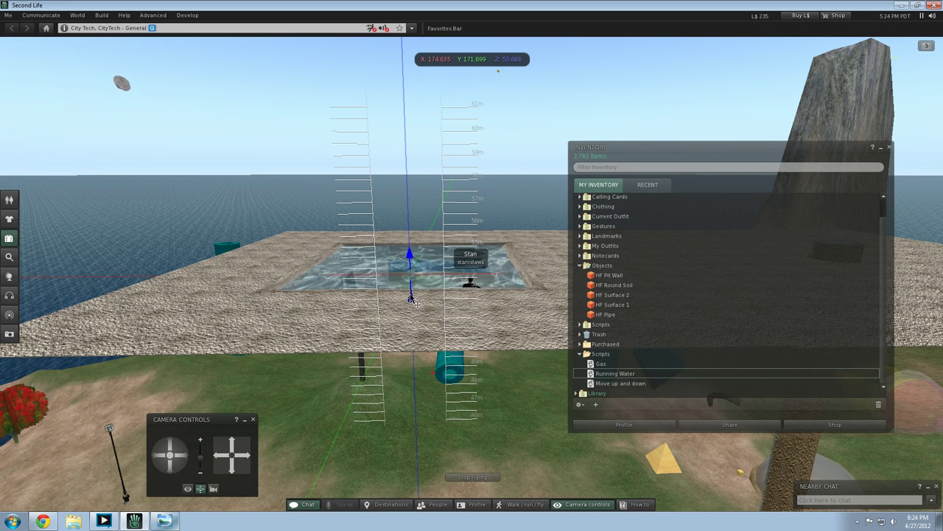
drag(411, 296, 410, 298)
click(434, 401)
Step: Shift the water block along the X axis to about 174.41 so that it sits within the pit wall
key(Up)
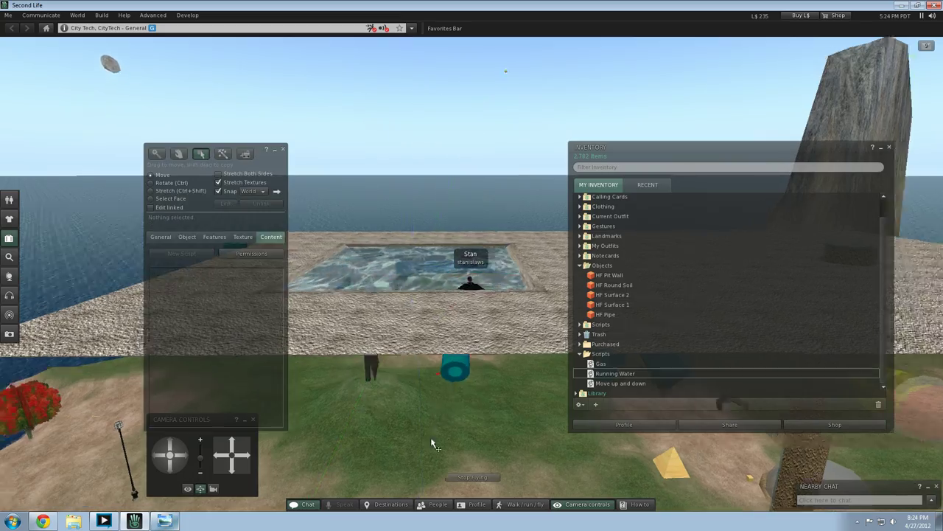
key(Left)
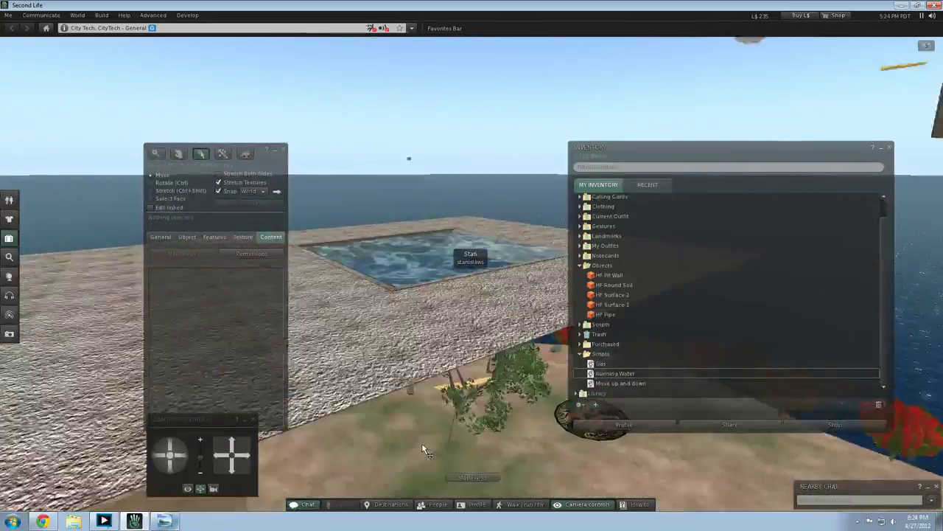
key(Left)
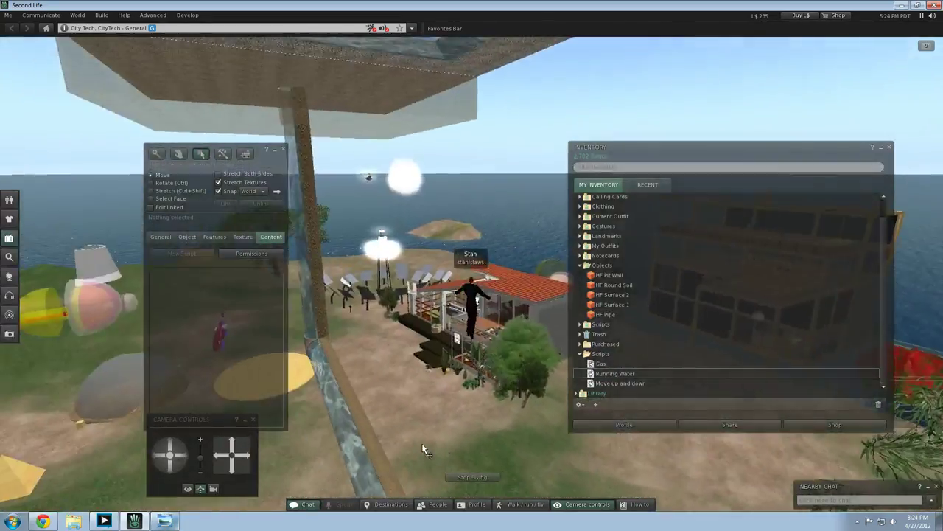
key(Left)
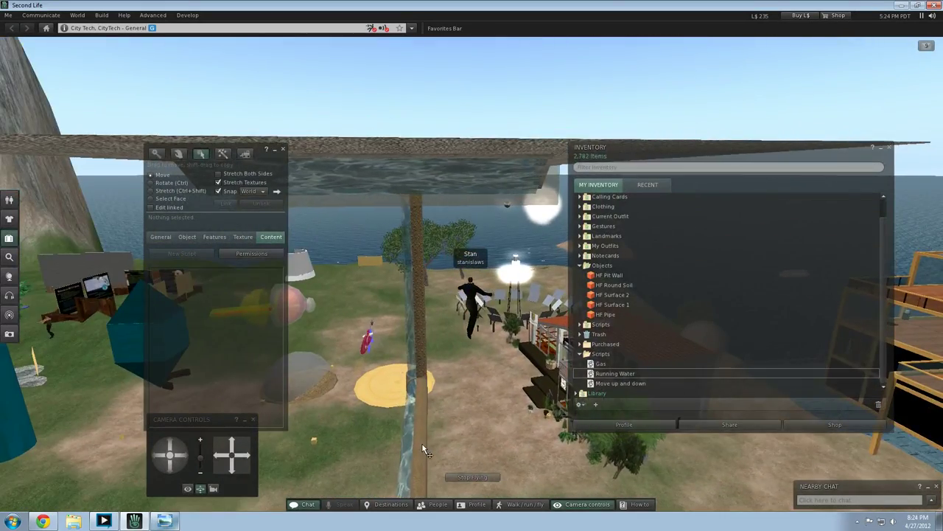
key(Left)
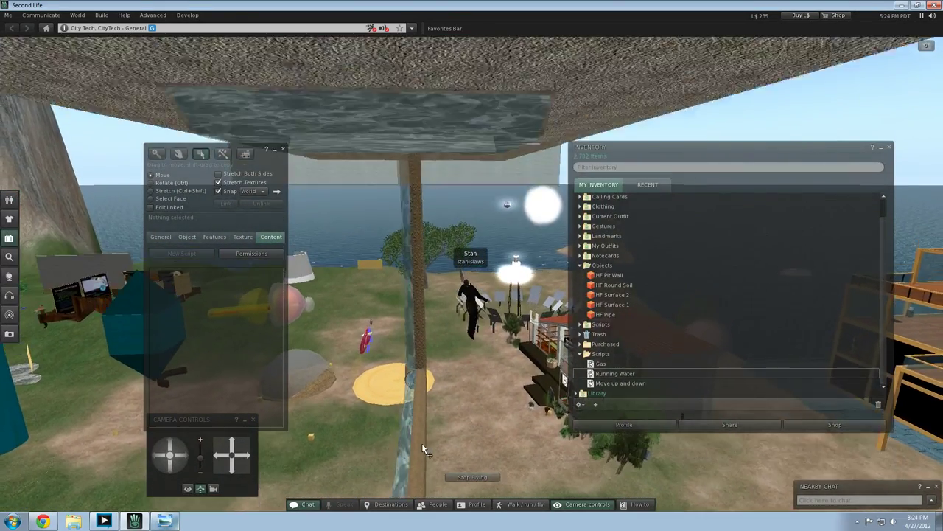
key(Left)
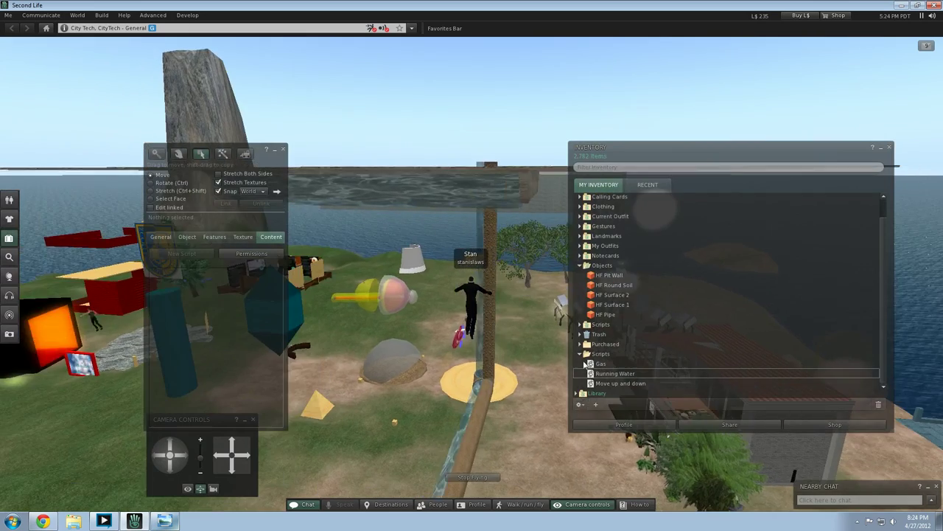
key(Left)
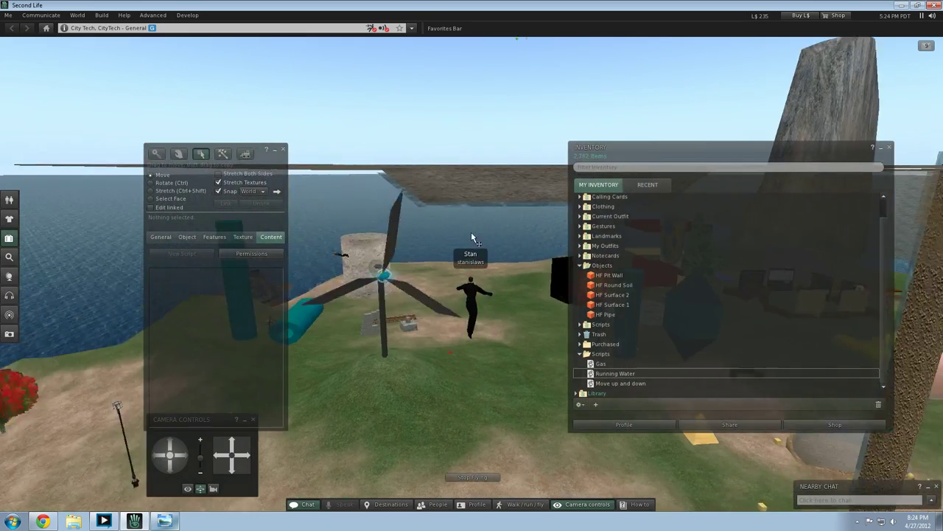
click(457, 201)
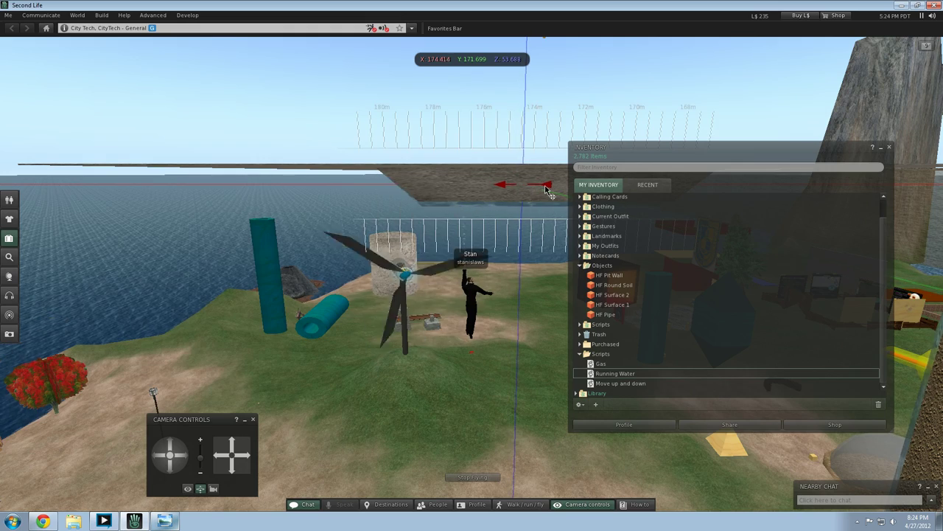
click(453, 370)
Step: Check the pit's underside and fine-tune the water block's X position to about 174.35
key(Right)
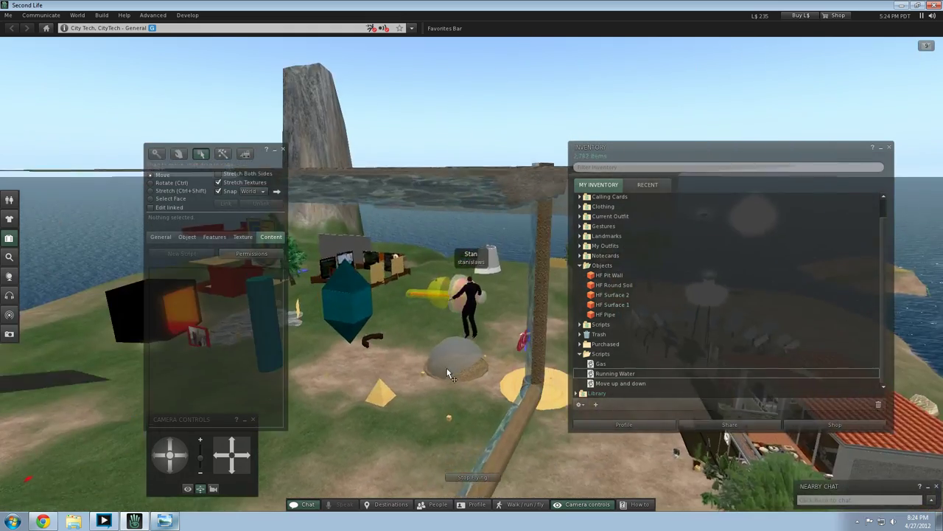
key(Page_Up)
key(Left)
key(Left)
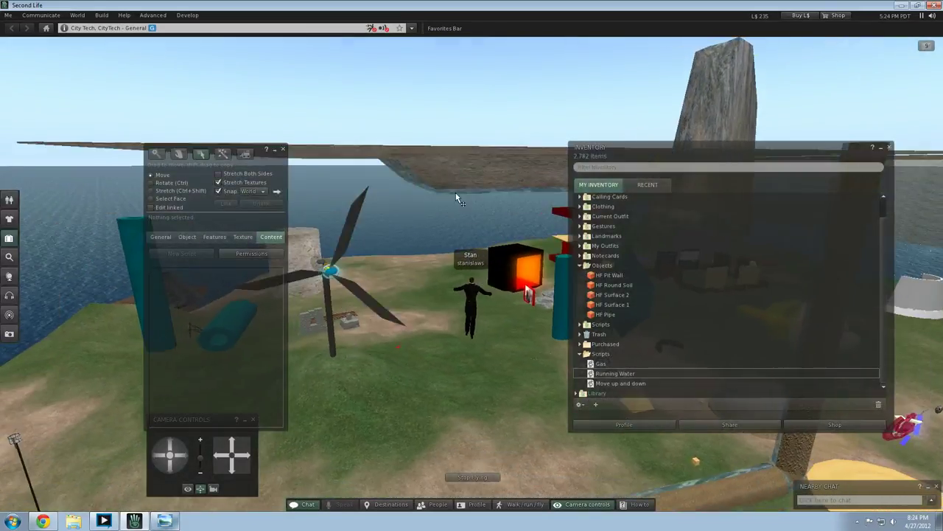
key(Left)
key(Page_Down)
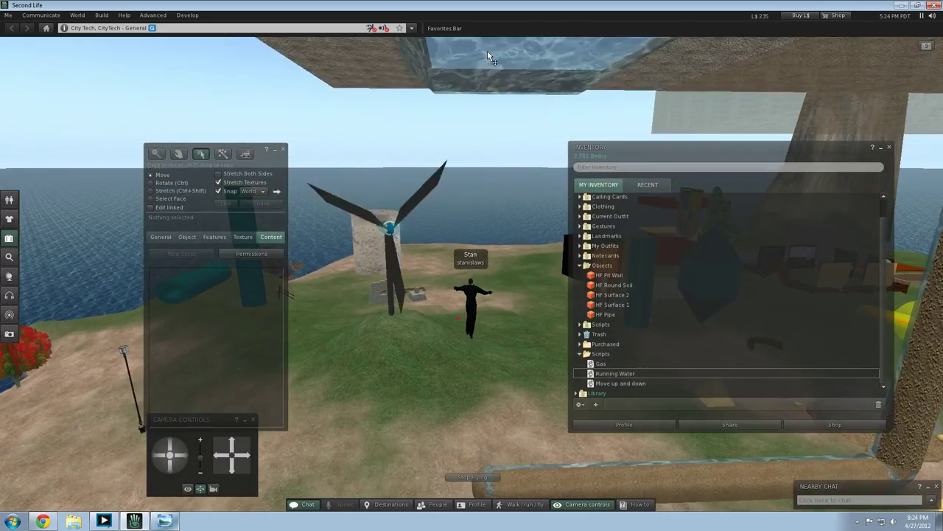
drag(487, 55, 552, 141)
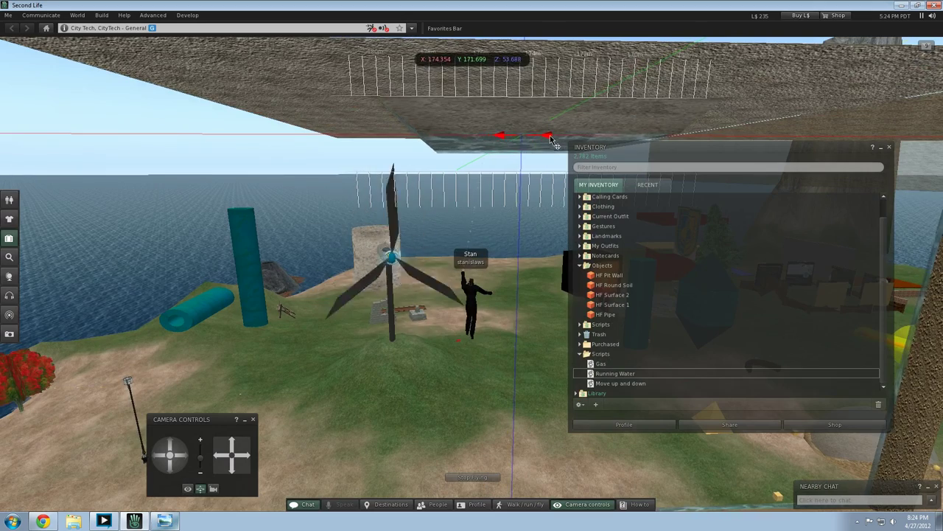
Step: Fine-tune the water block's position to about X 174.25 and Y 171.78 so that it sits within the pit wall
drag(554, 138, 554, 138)
key(Right)
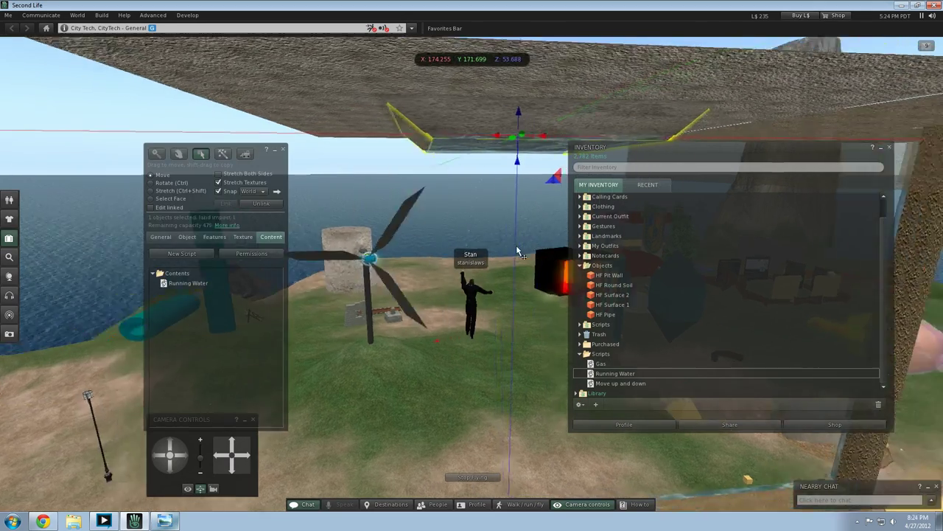
key(Left)
key(Page_Up)
key(Left)
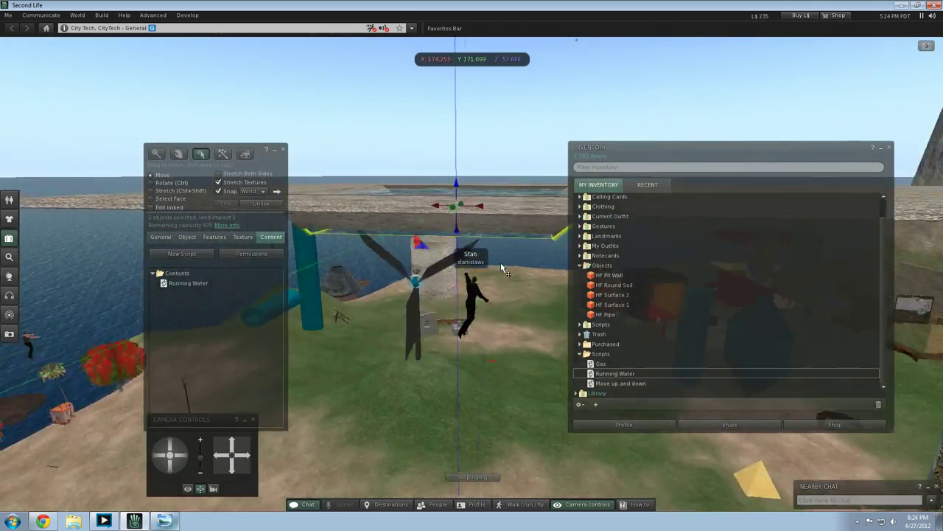
key(Right)
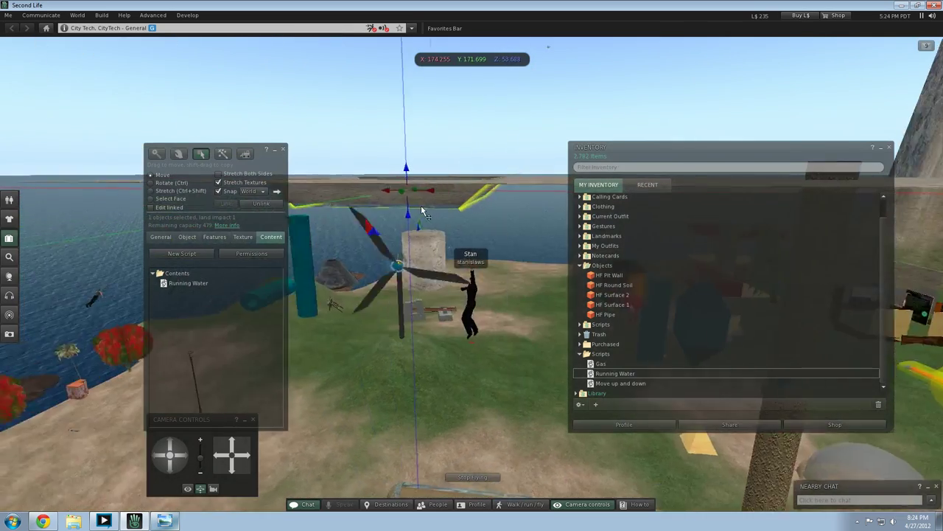
drag(367, 191, 368, 193)
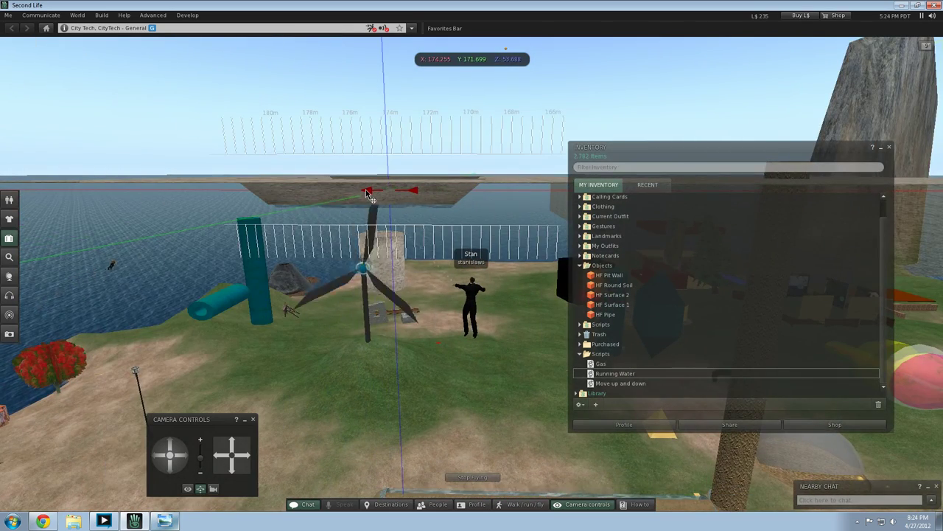
drag(368, 193, 368, 195)
key(Left)
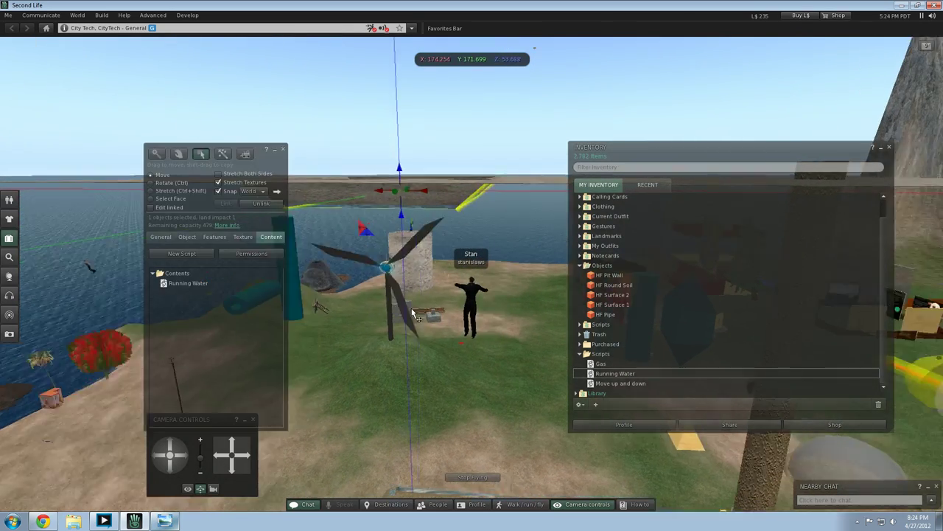
alt+drag(418, 296, 389, 189)
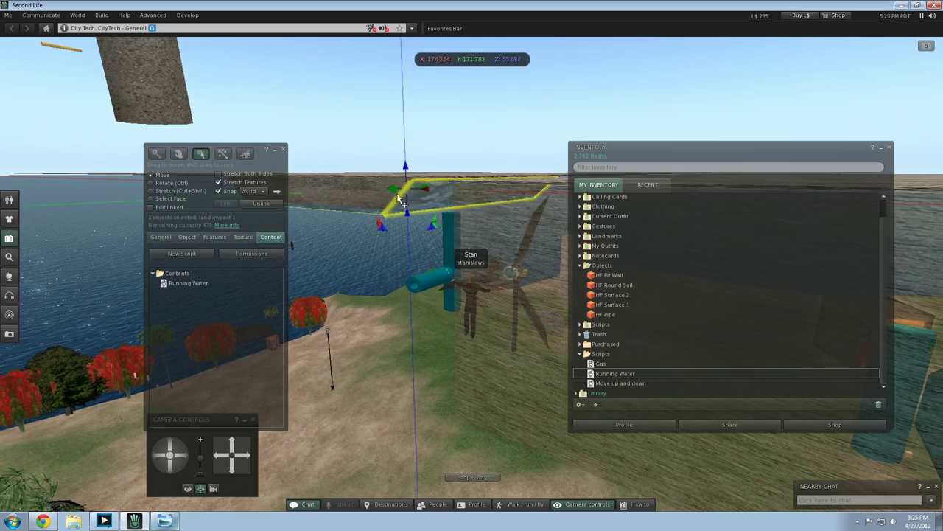
Step: Check the pit's underside from another side and shift the water block along the X axis to about 174.30
key(Left)
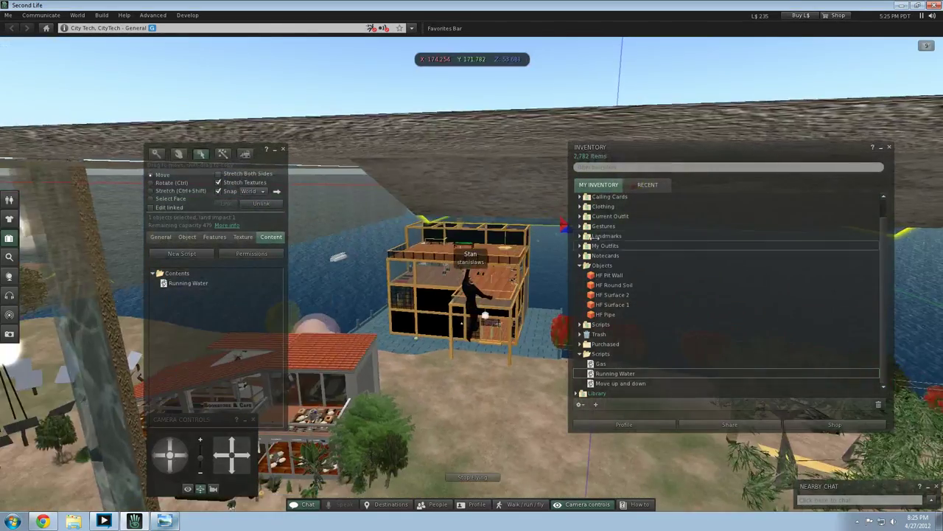
key(Right)
key(Left)
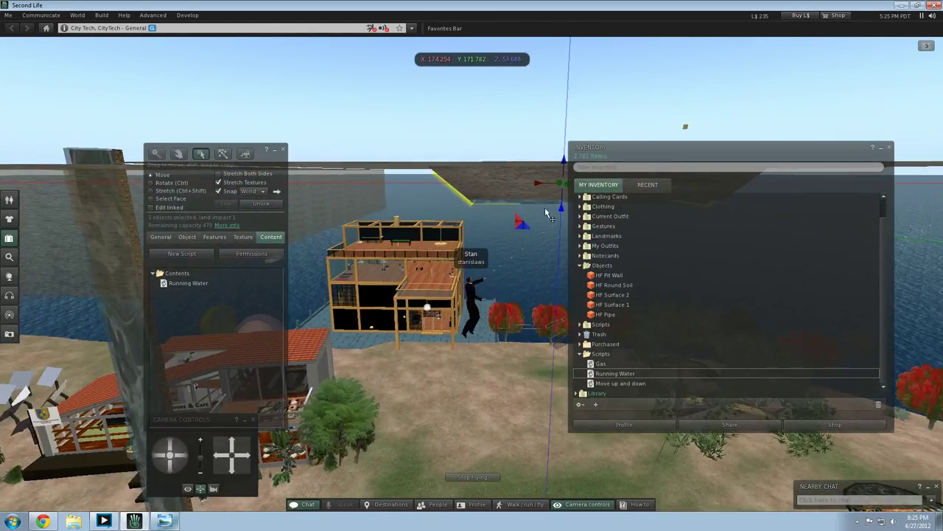
key(Right)
drag(537, 185, 536, 185)
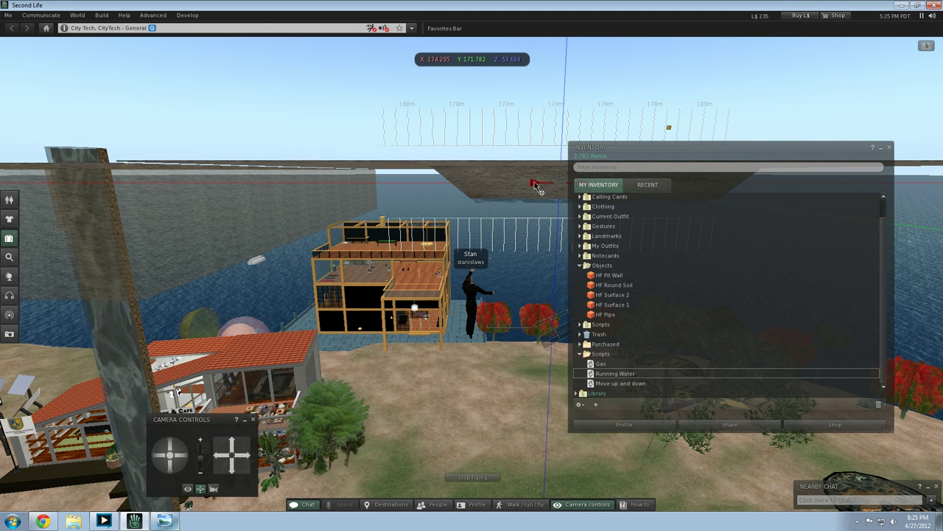
drag(534, 184, 536, 184)
key(Right)
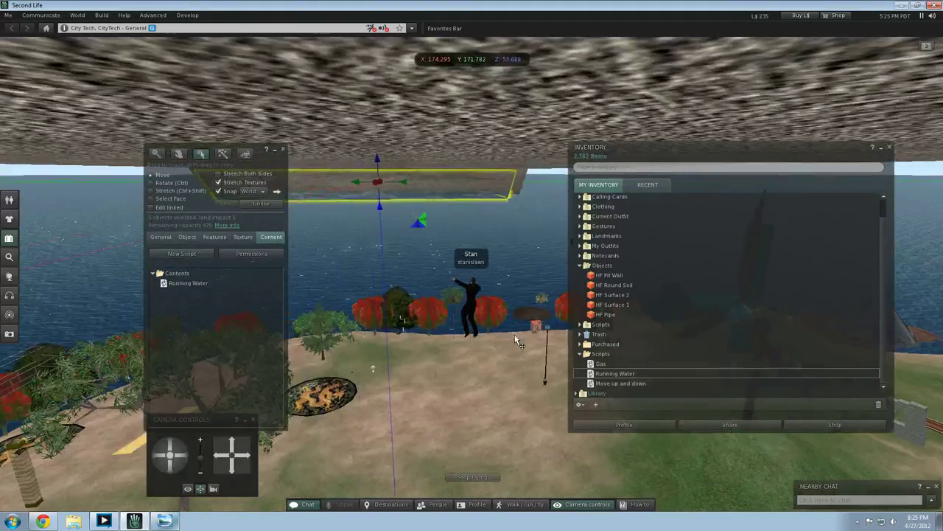
Step: Deselect the water block and examine its fit in the pit from below and above the platform
click(514, 335)
key(Up)
key(Left)
key(Left)
key(Up)
key(Right)
key(Page_Up)
key(Page_Down)
key(Page_Up)
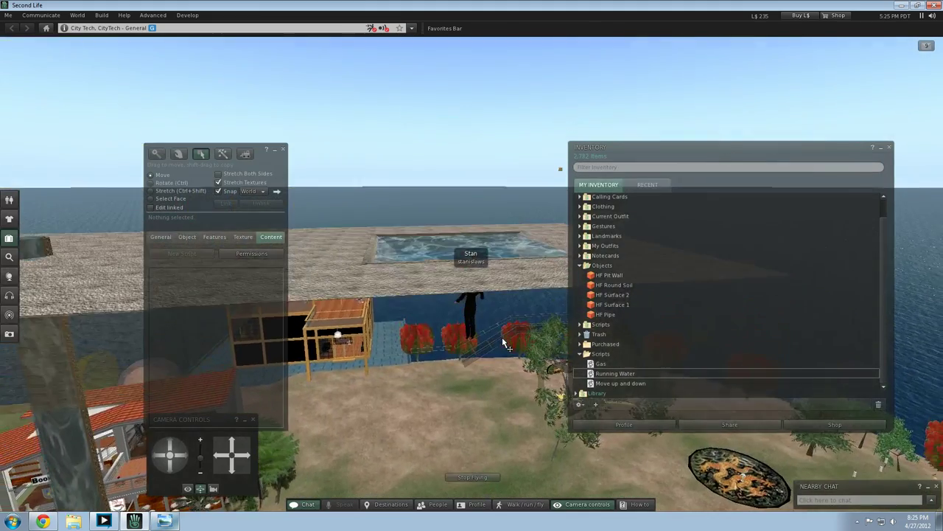
key(Down)
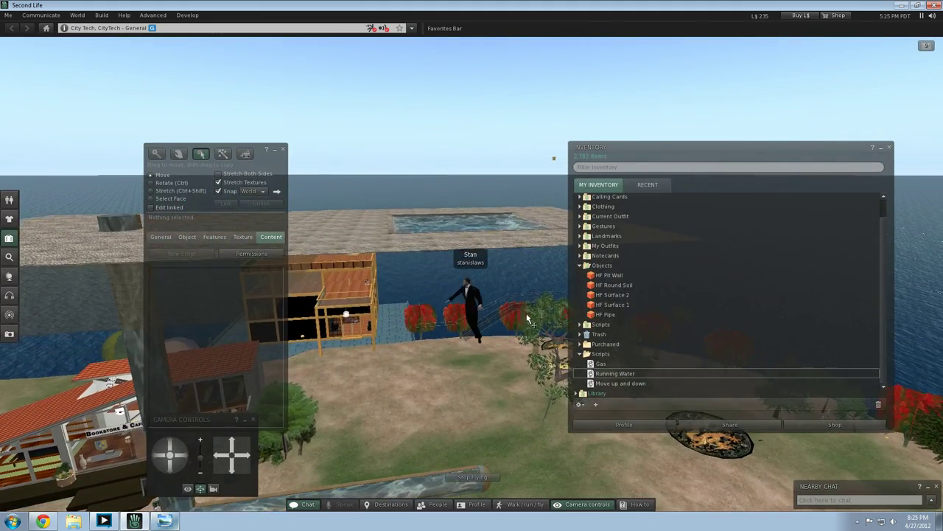
key(Page_Up)
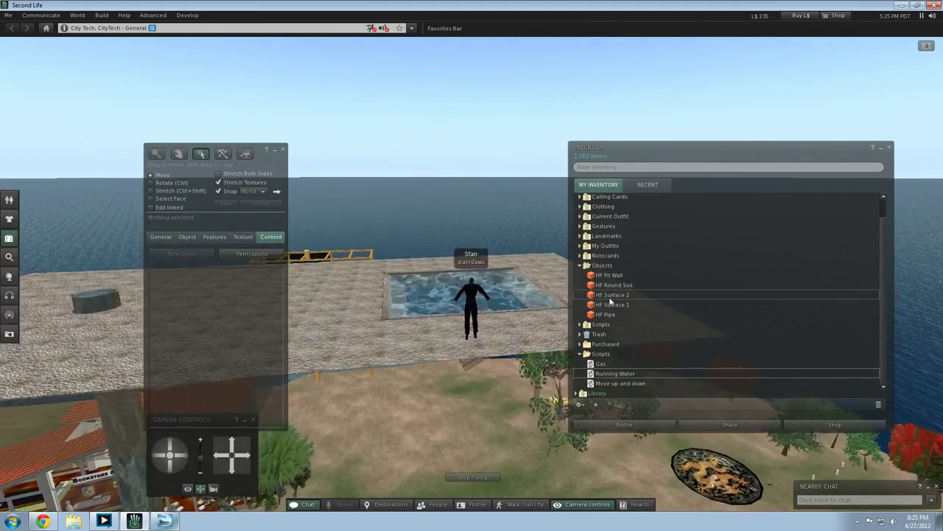
Step: Place a copy of HF Surface 2 from the inventory and move it along the Y axis to about 171.90, beneath the pit
drag(613, 297, 341, 325)
drag(341, 350, 500, 296)
key(Up)
key(Left)
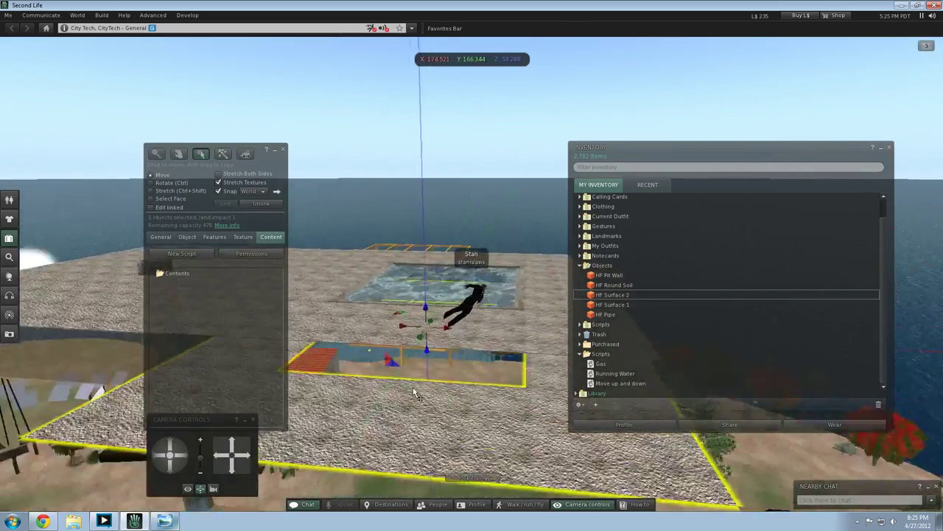
key(Left)
drag(347, 331, 468, 327)
key(Page_Down)
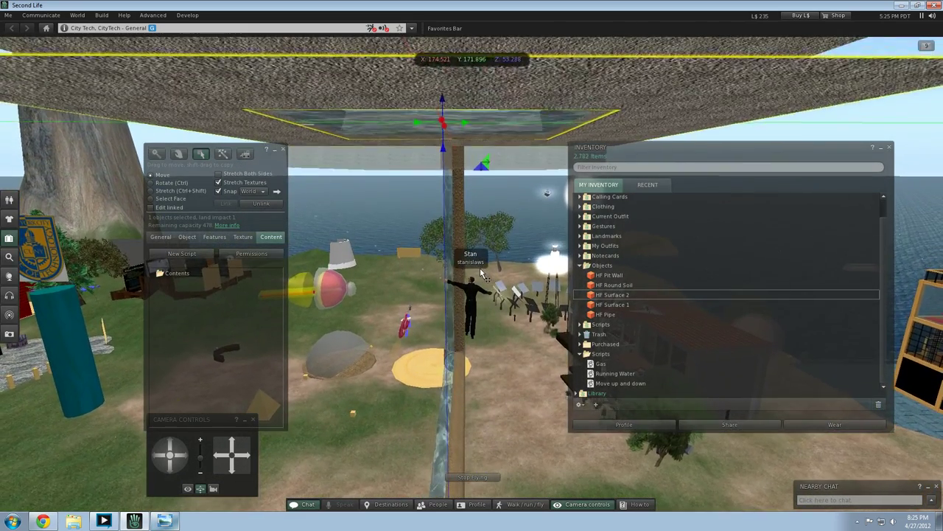
Step: Set the HF Surface 2 copy's X and Y size to 10 m and its hollow to 0
click(160, 236)
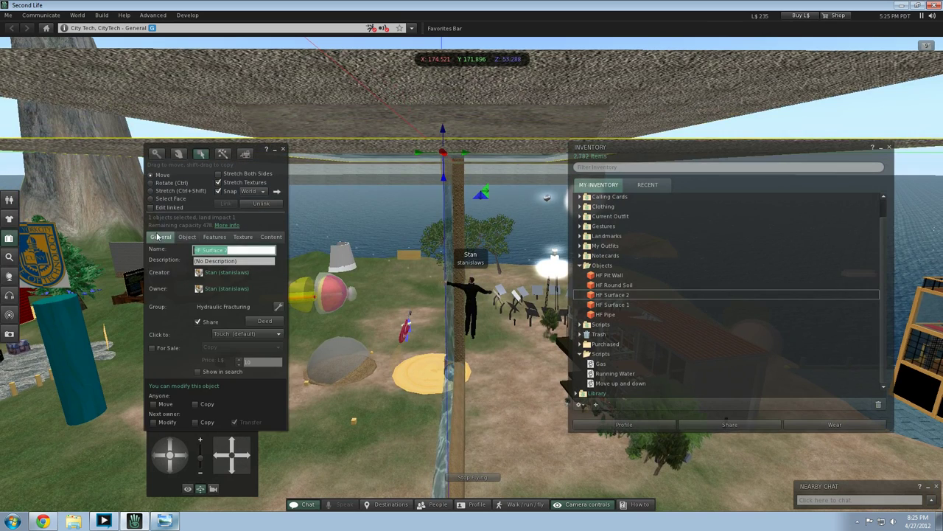
click(187, 238)
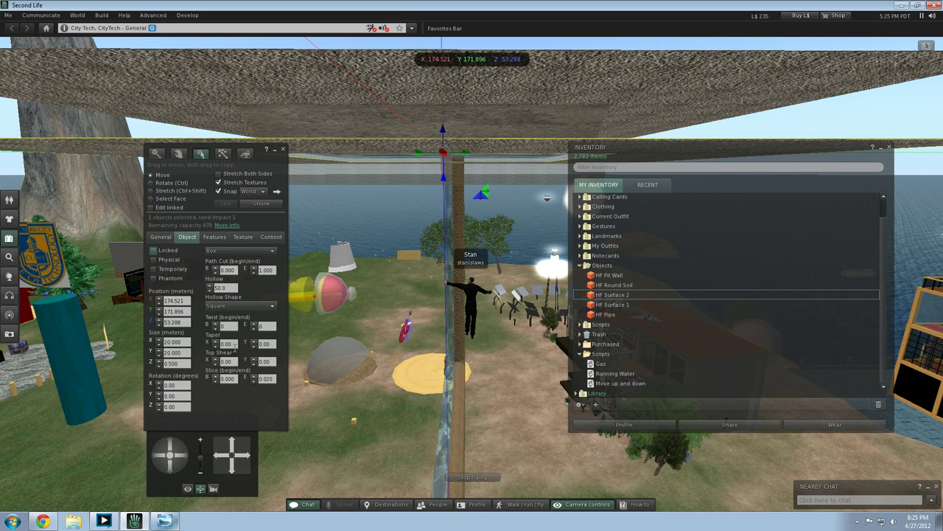
click(169, 346)
text(1)
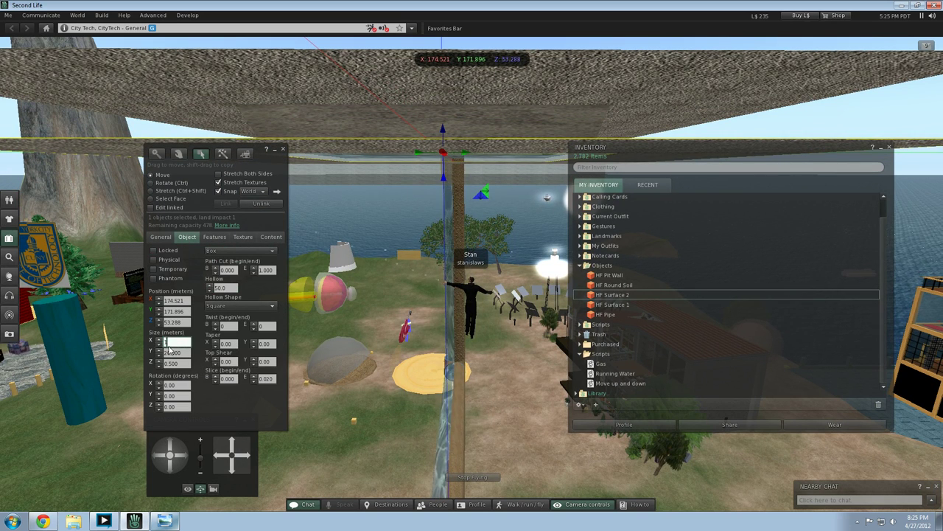
text(0)
key(Tab)
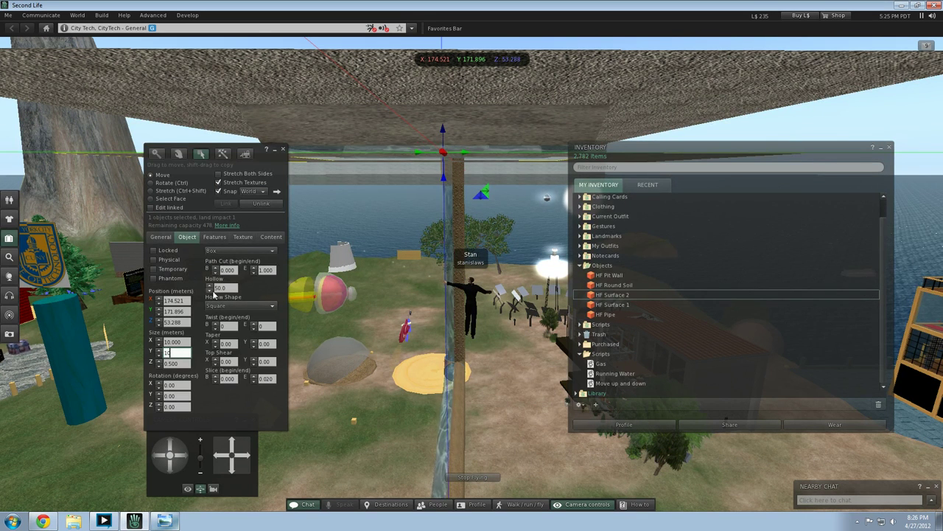
click(327, 370)
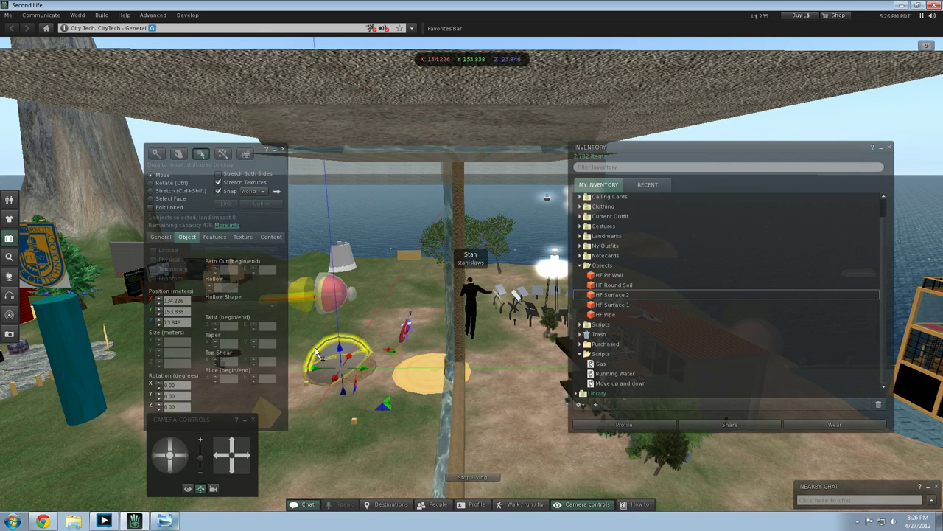
Step: Raise the resized slab towards the pit's underside, to about Z 53.37
key(Left)
key(Page_Up)
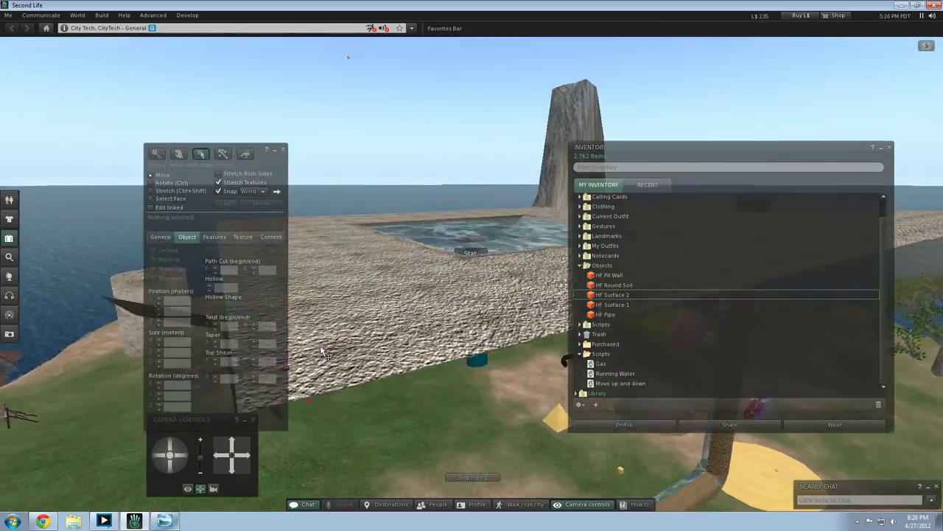
key(Page_Up)
key(Right)
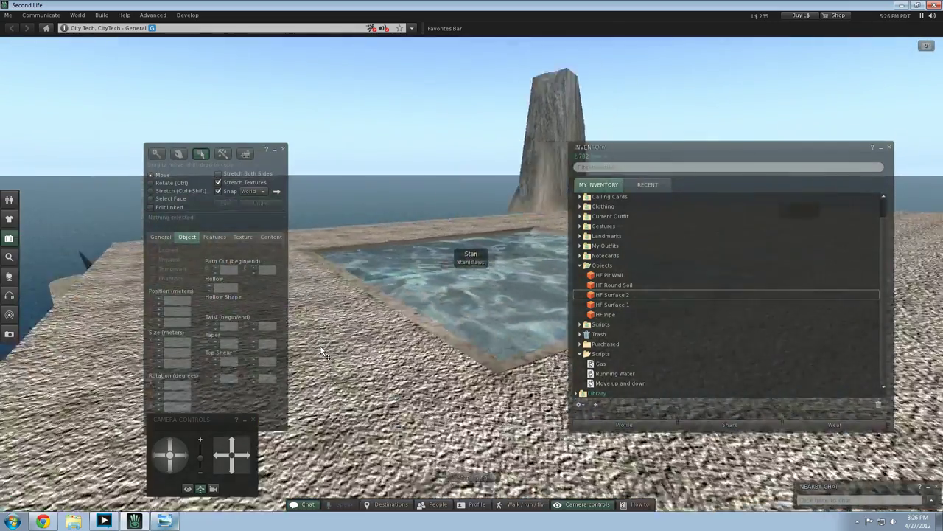
key(Page_Down)
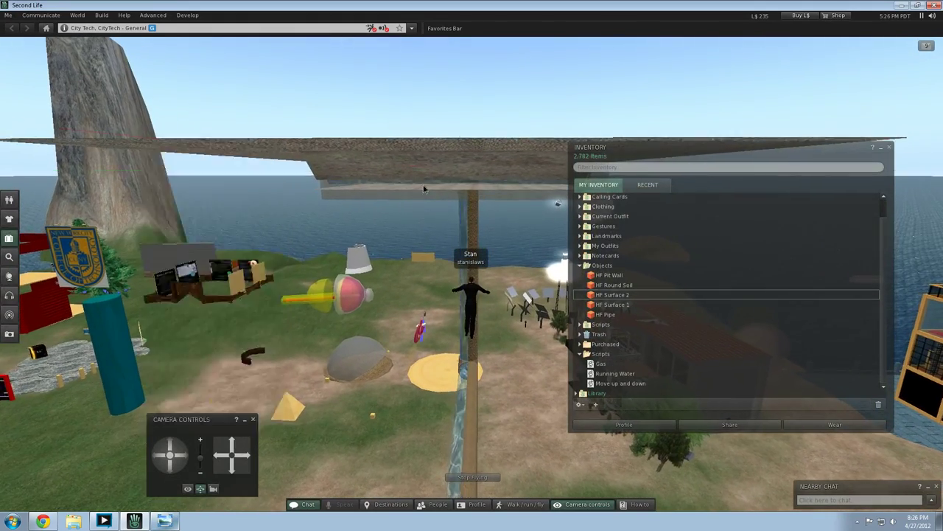
click(425, 195)
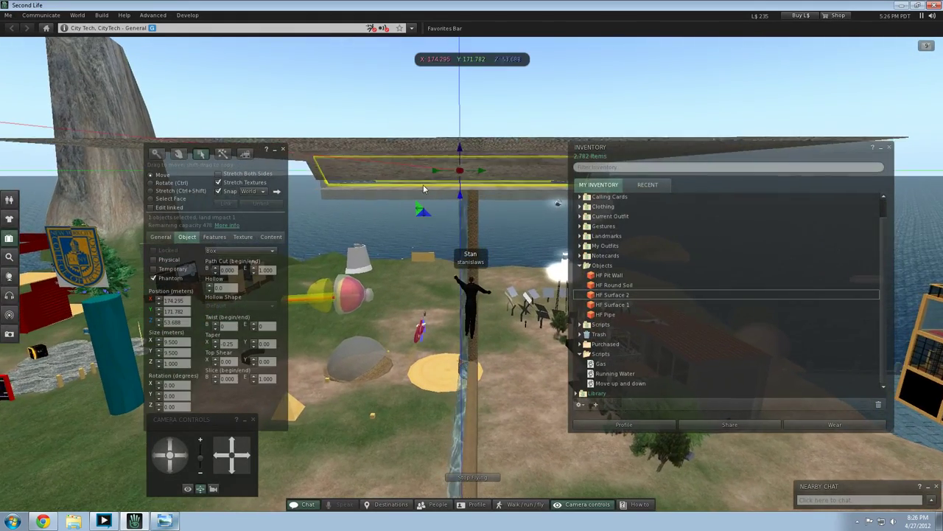
key(Left)
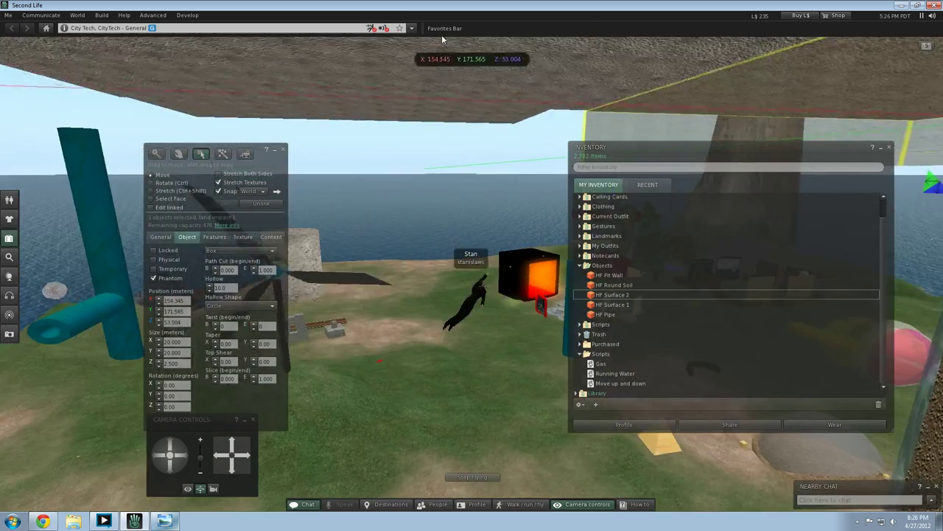
click(394, 110)
drag(384, 102, 384, 99)
key(Left)
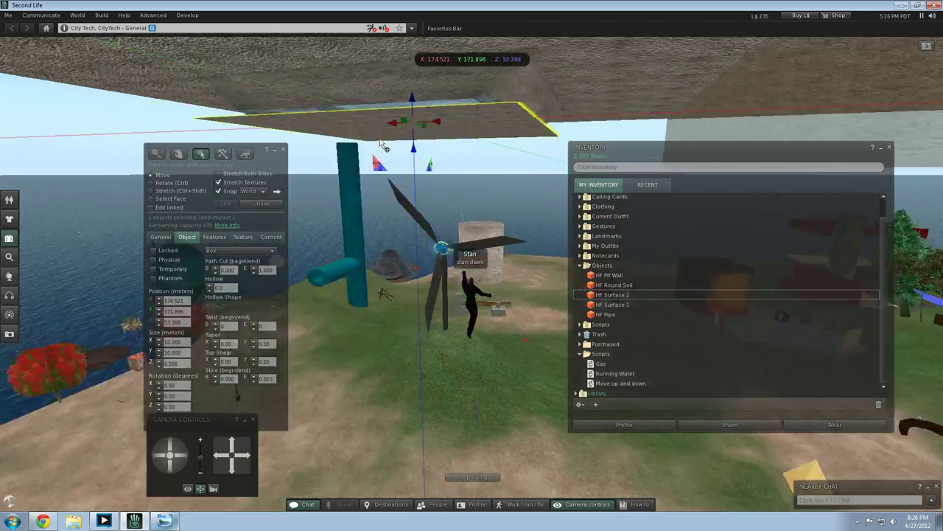
Step: Try to line up the slab with the pit along the Y axis, and remove the slab
key(Right)
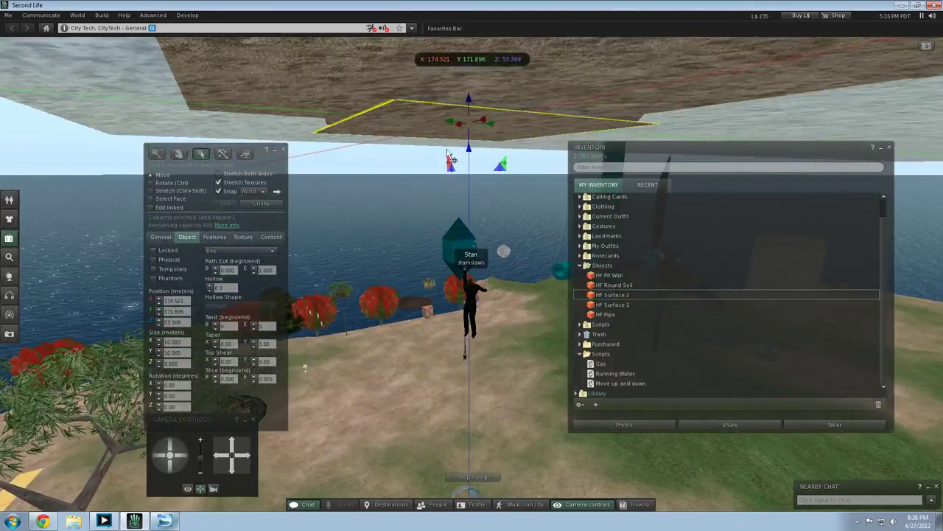
drag(445, 118, 436, 124)
key(Right)
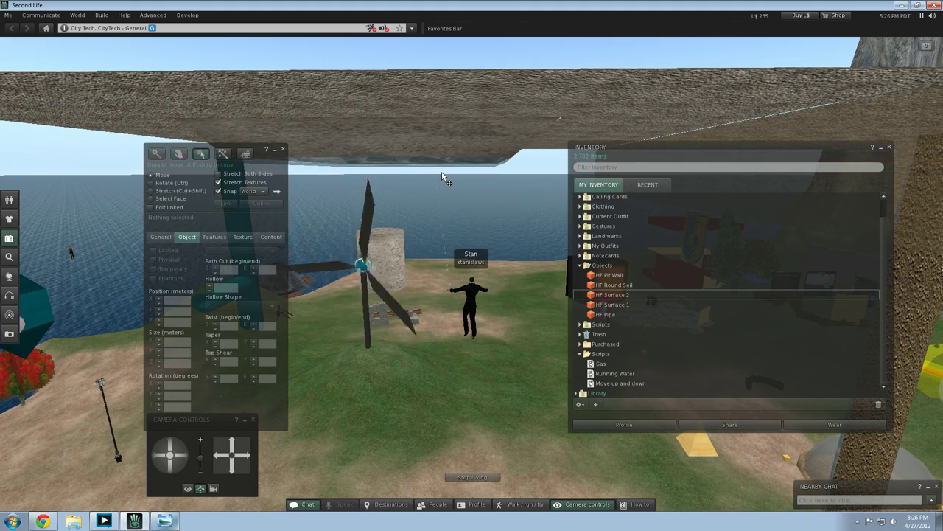
Step: Inspect the pit's open underside and the water surface from around the platform
key(Up)
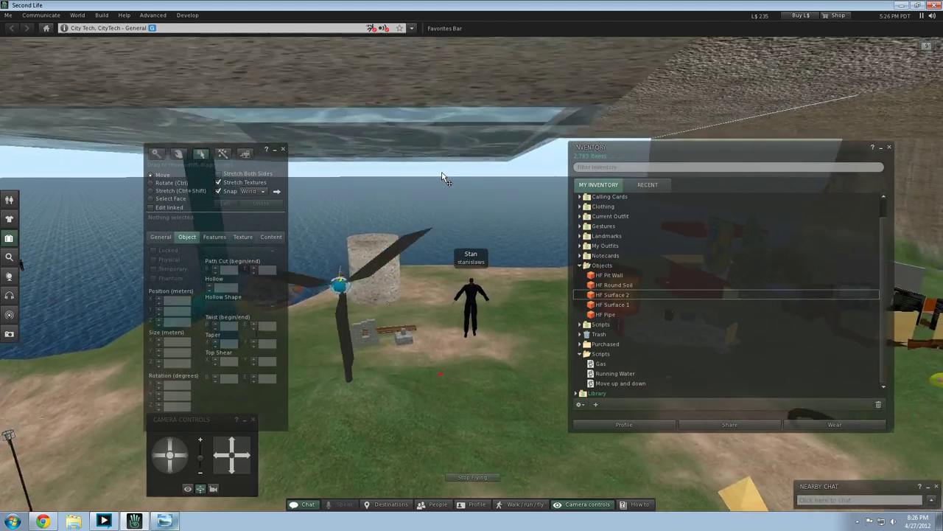
key(Right)
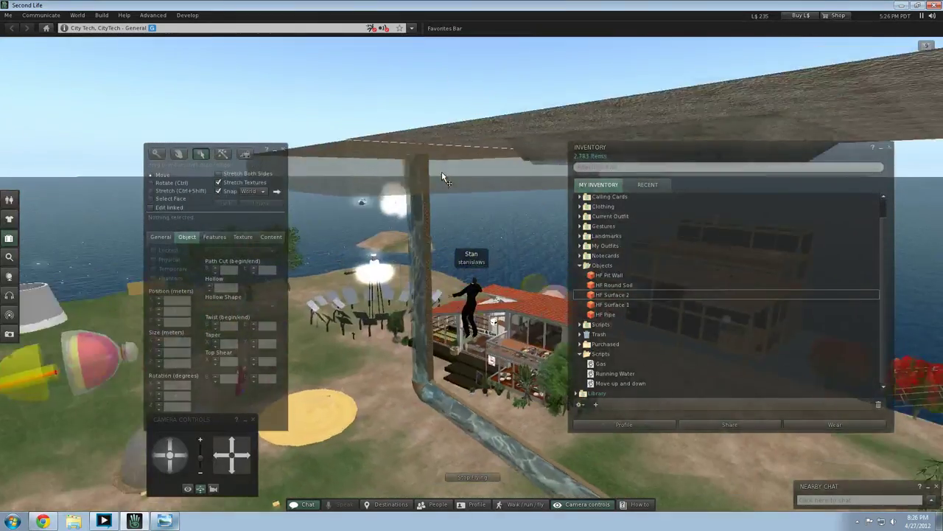
key(Right)
key(Down)
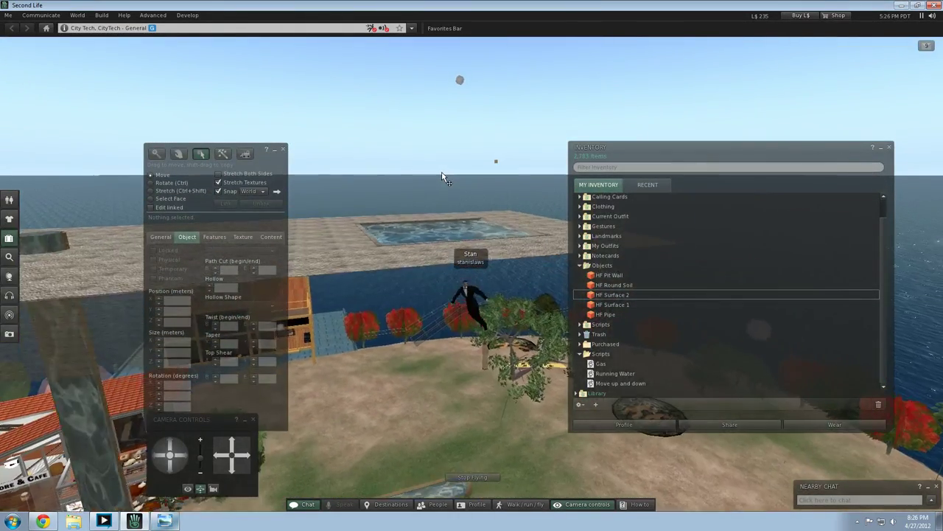
key(Left)
key(Up)
key(Down)
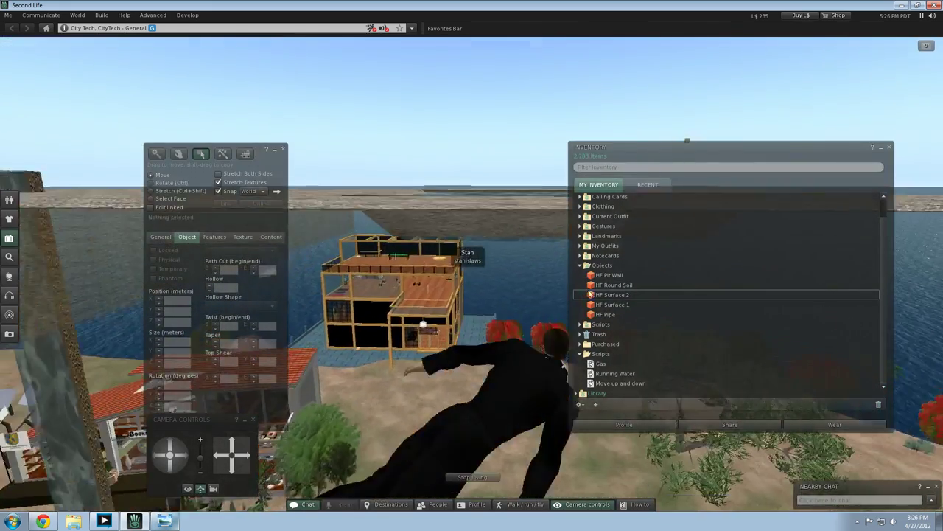
Step: Place a copy of HF Pit Wall from the inventory below the pit, at about X 173.11, Y 172.07, Z 51.69
click(606, 275)
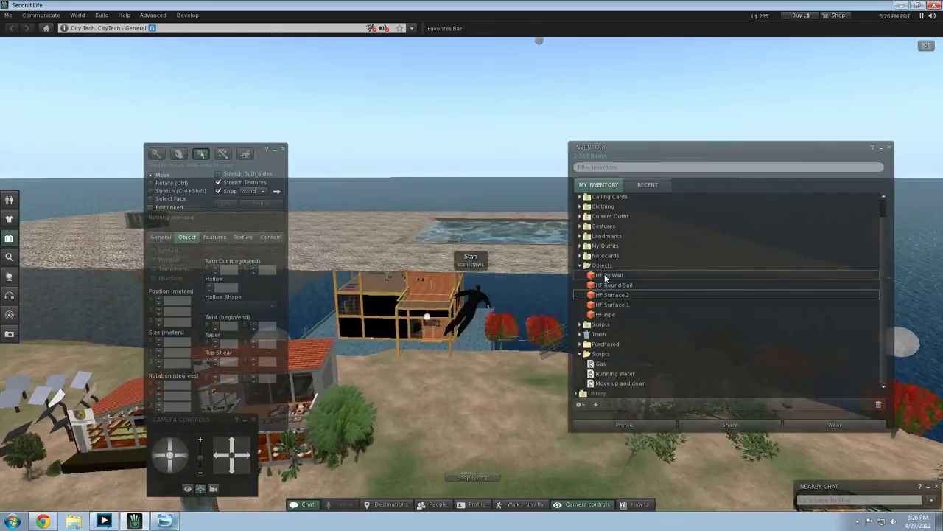
drag(605, 275, 316, 251)
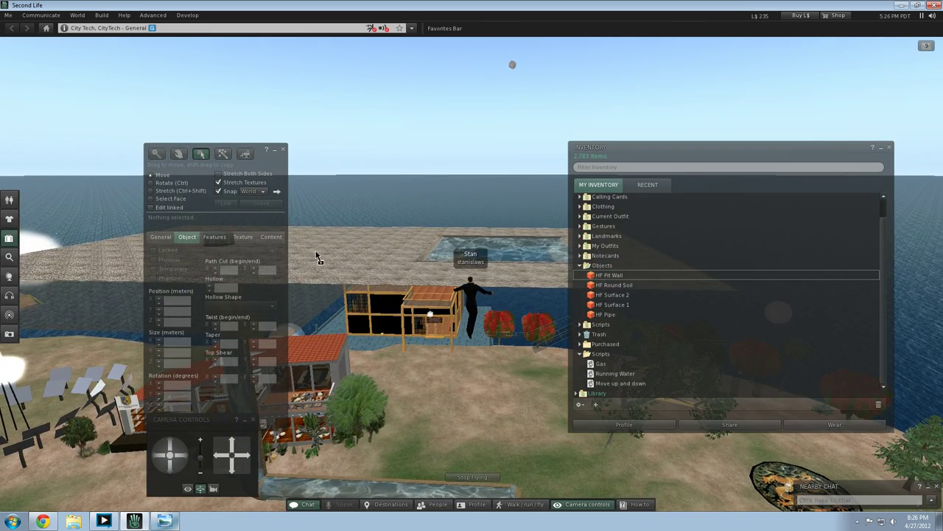
drag(370, 272, 548, 245)
key(Up)
key(Left)
key(Right)
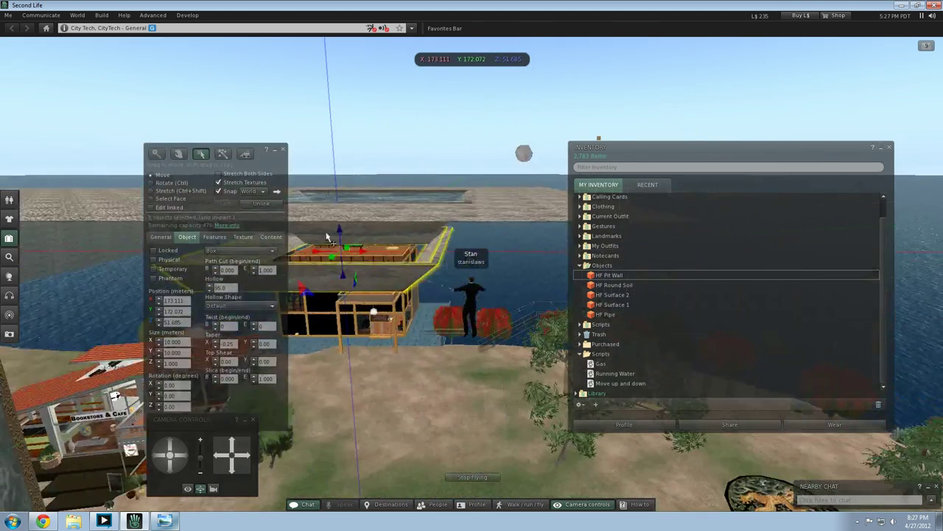
Step: Raise the pit wall copy to about X 173.57, Z 52.42, and set its X taper to -1.00
drag(340, 234, 262, 250)
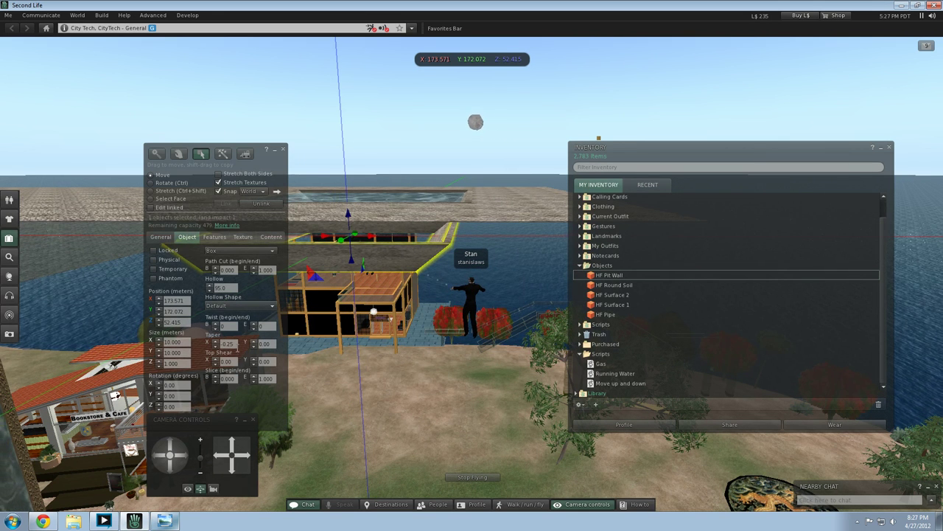
click(215, 343)
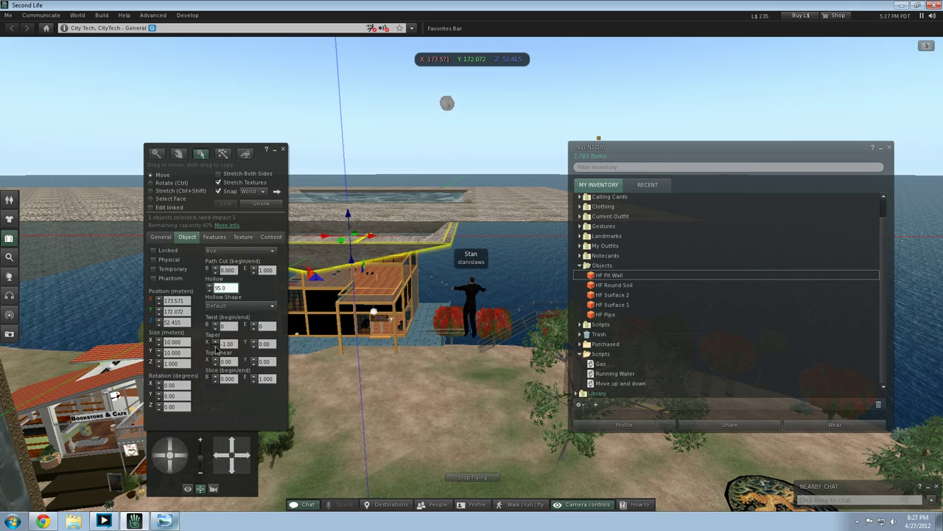
click(467, 363)
key(Left)
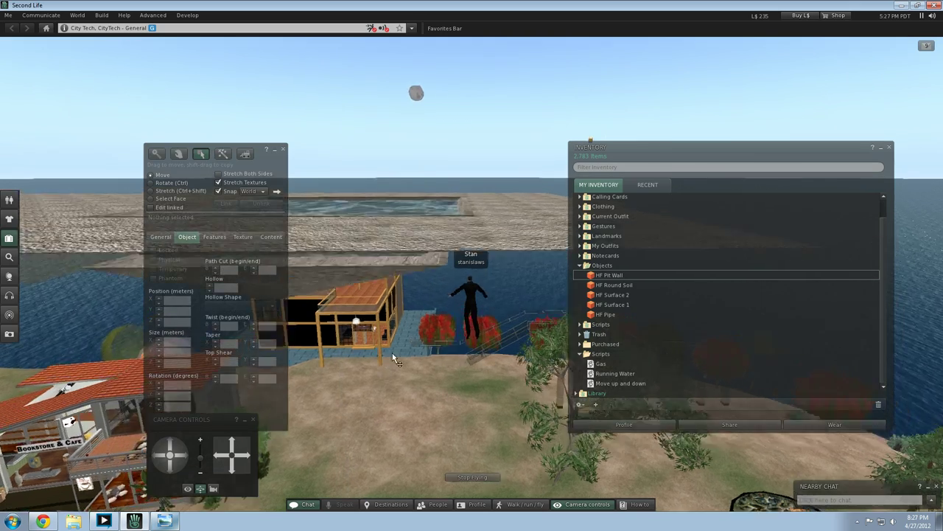
Step: Shift the tapered pit wall copy beneath the platform to about X 175.11, Z 53.17
key(Escape)
click(415, 225)
drag(385, 237, 413, 209)
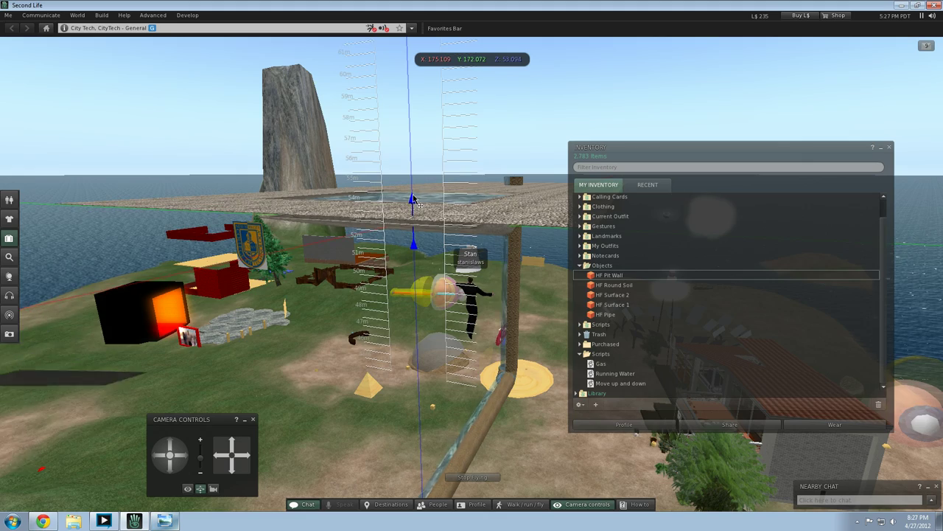
drag(413, 196, 414, 197)
key(Right)
key(Left)
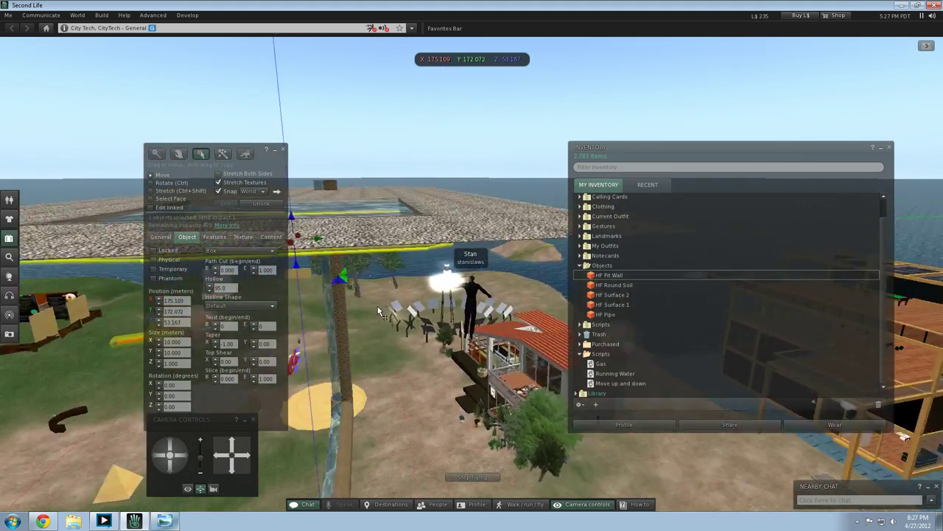
Step: Reposition the pit wall copy under the pit at about X 174.60, Z 52.78
alt+drag(381, 313, 351, 245)
drag(331, 133, 356, 122)
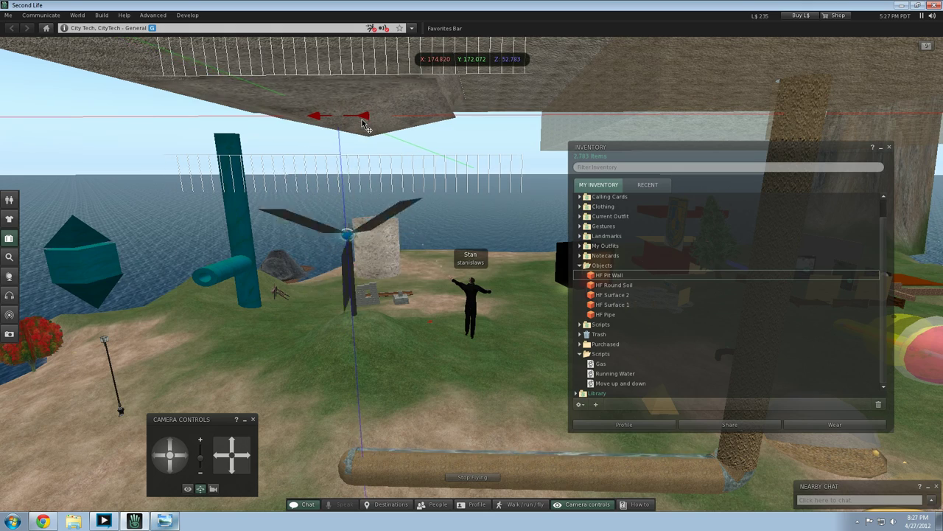
drag(366, 120, 367, 121)
key(Left)
key(Up)
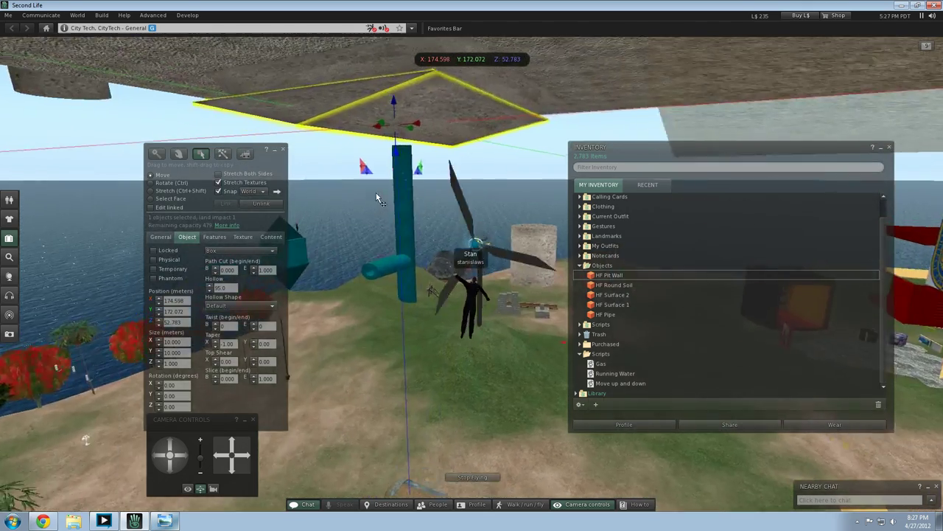
Step: Check the pit wall copy from several sides and raise it to about Z 52.81
key(Right)
key(Left)
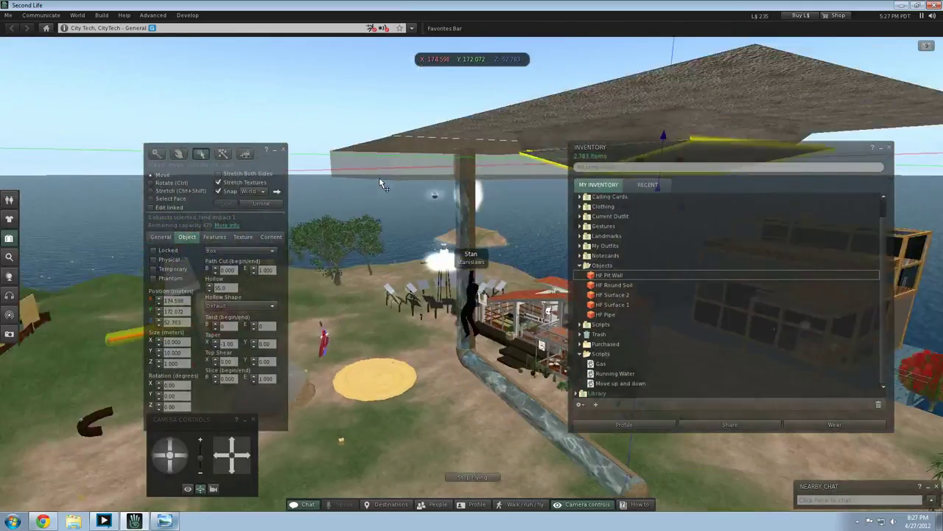
key(Left)
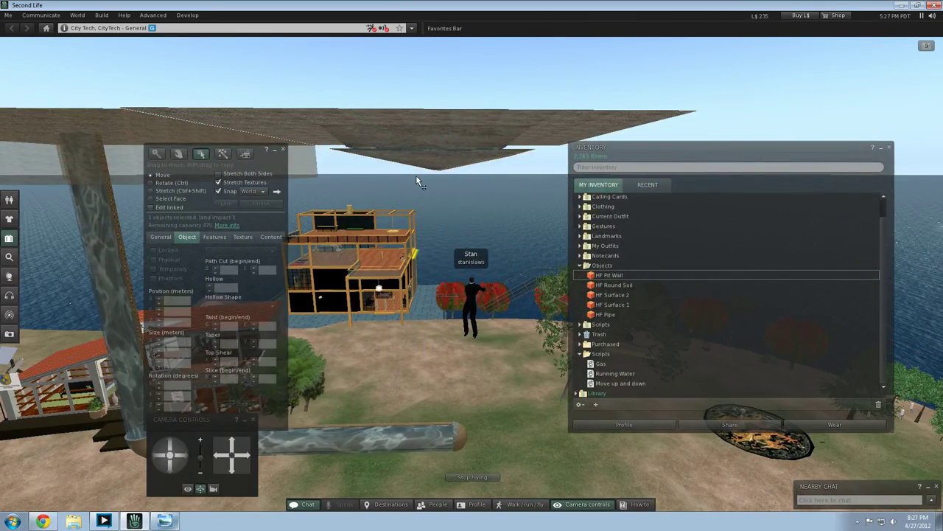
drag(440, 142, 439, 145)
key(Left)
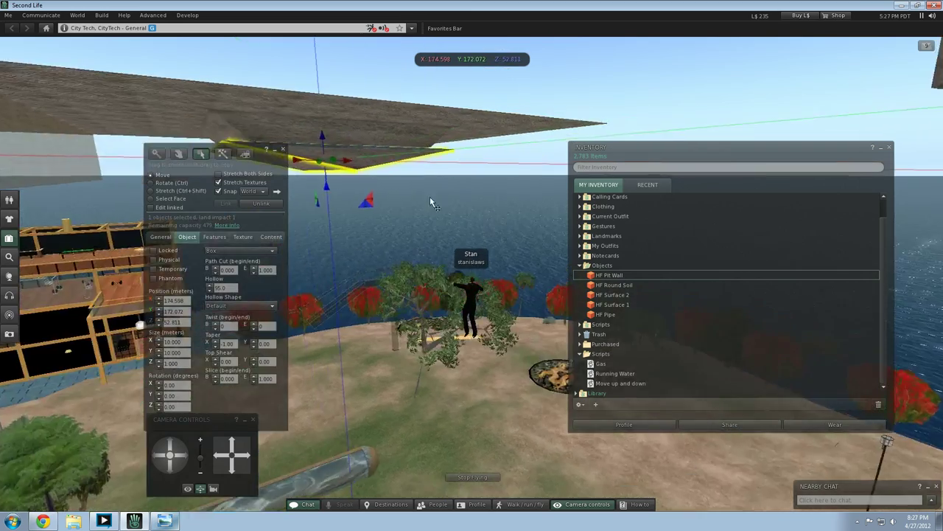
Step: Align the pit wall copy with the upper pit along the Y axis, at about Y 171.47
key(Left)
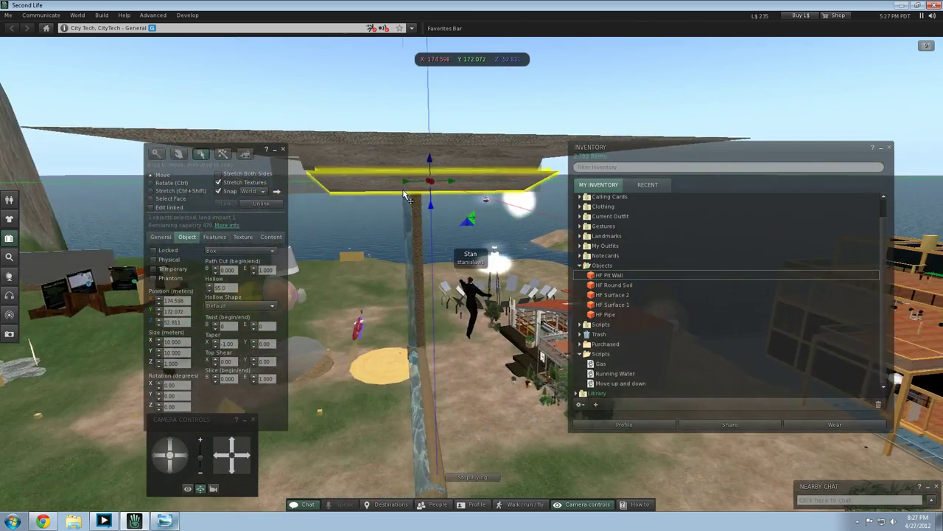
drag(401, 187, 410, 181)
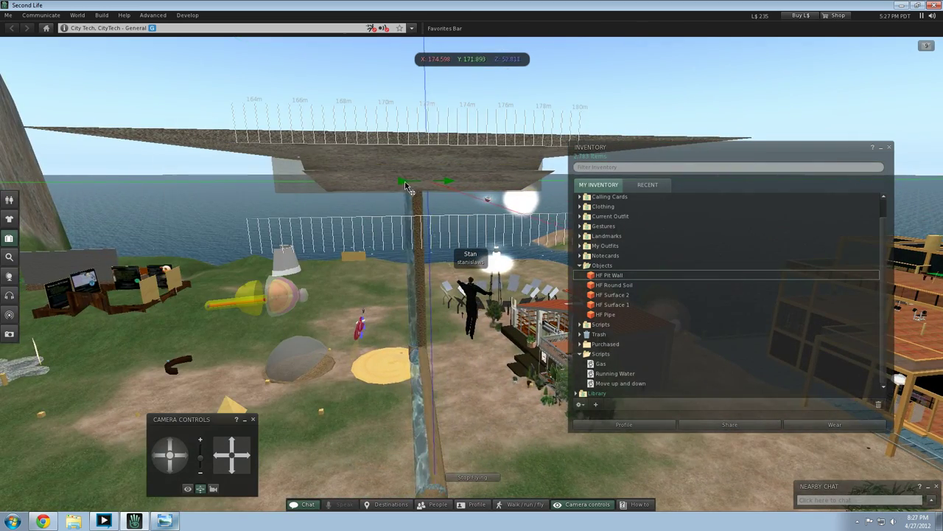
drag(398, 182, 397, 182)
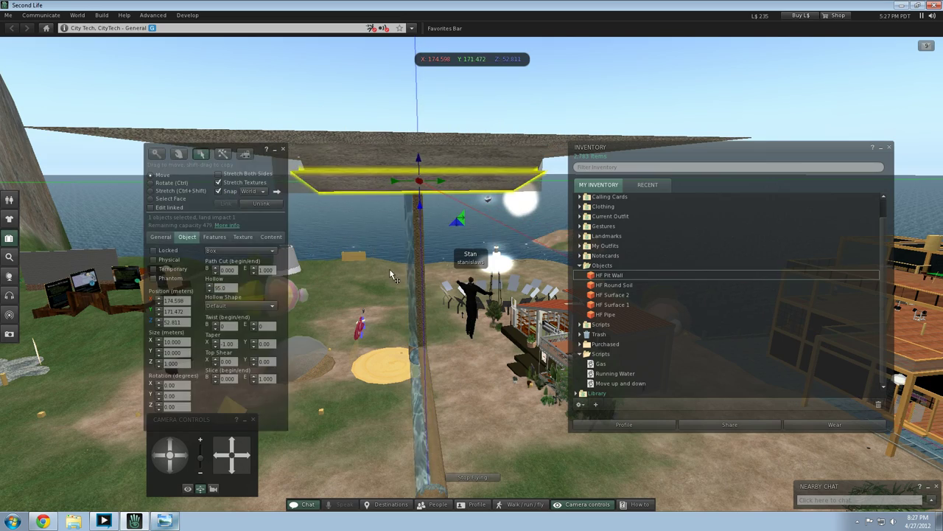
Step: Fine-tune the pit wall copy's position under the pit to about X 174.43, Y 171.57, Z 52.89
key(Left)
key(Left)
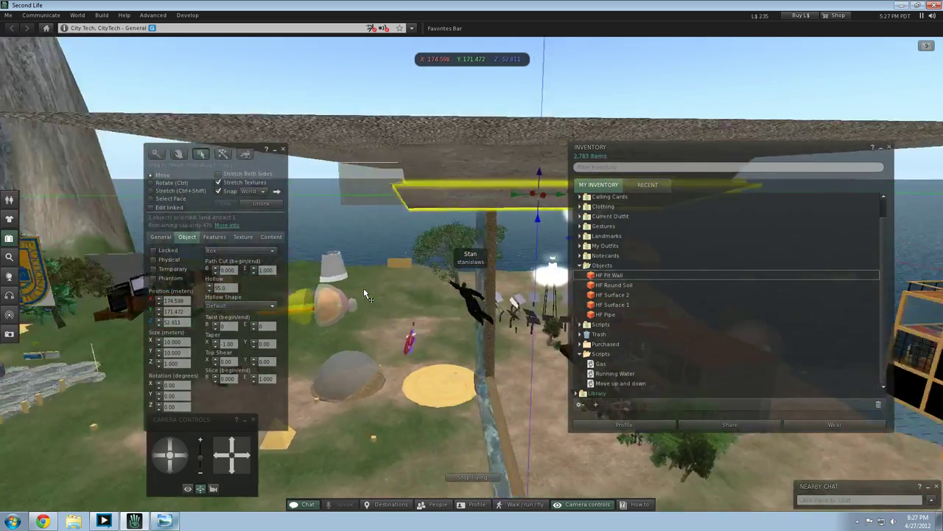
key(Left)
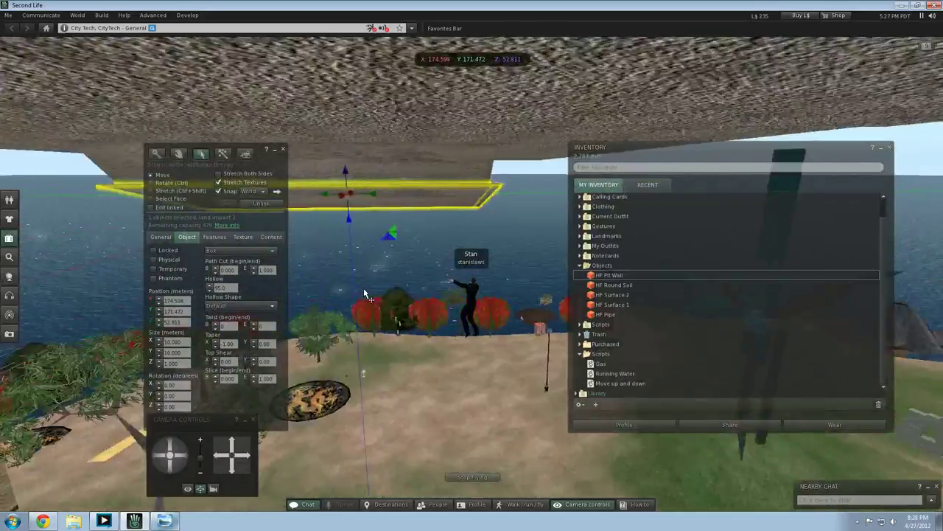
key(Down)
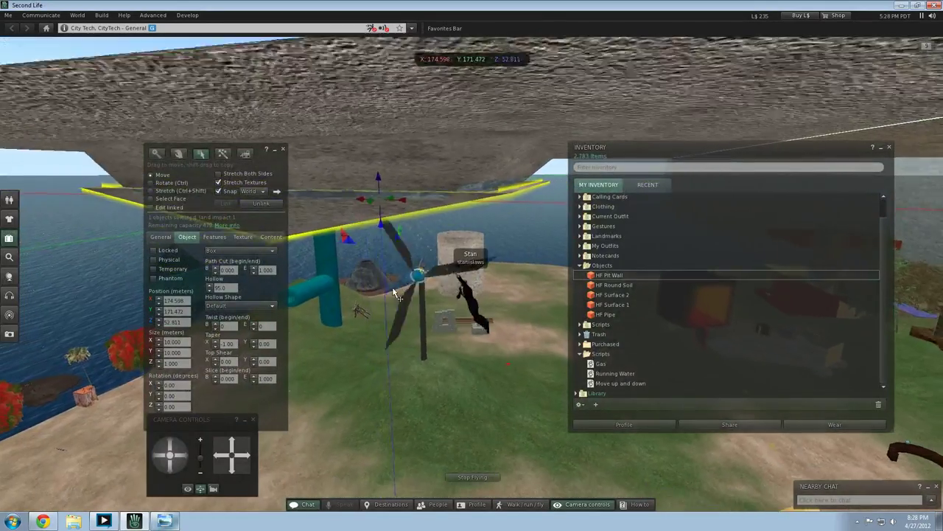
key(Left)
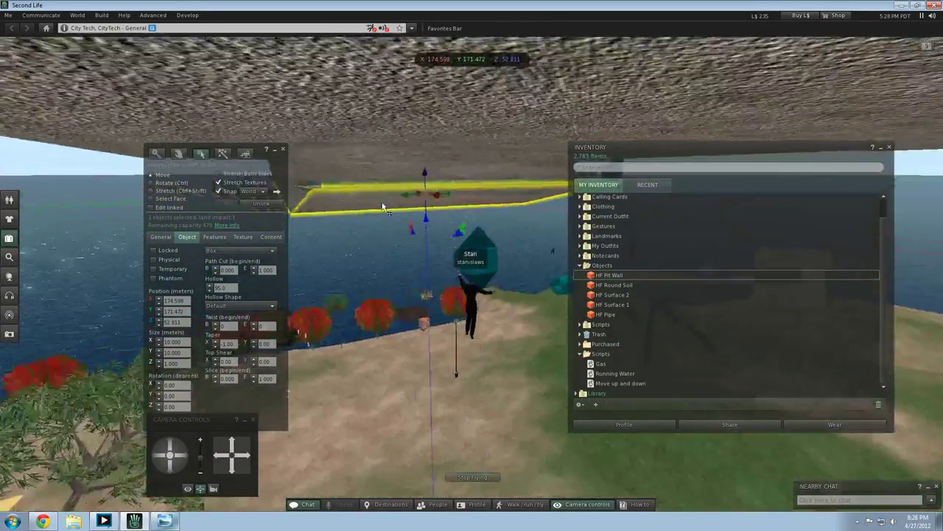
drag(412, 196, 429, 177)
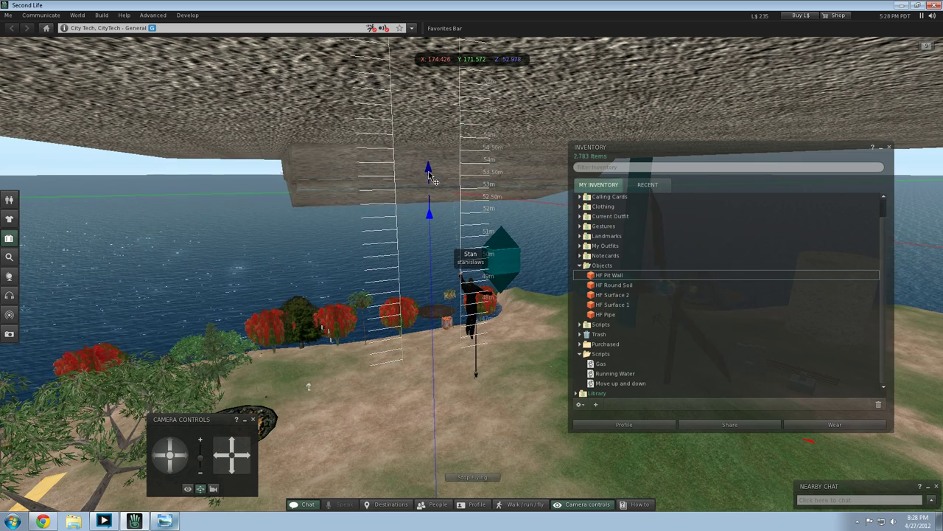
drag(429, 175, 429, 176)
Step: Nudge the pit wall copy against the pit's underside, to about X 174.38, Z 52.93
key(Right)
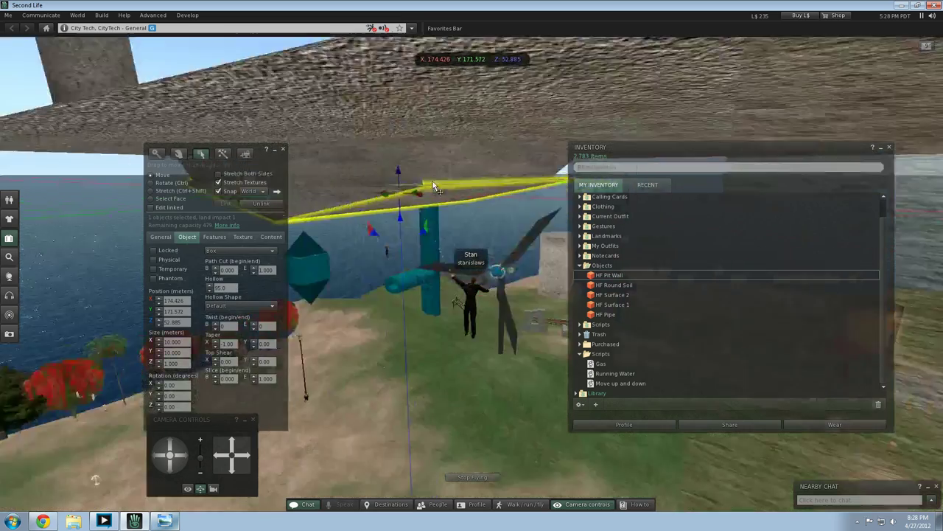
drag(391, 172, 391, 172)
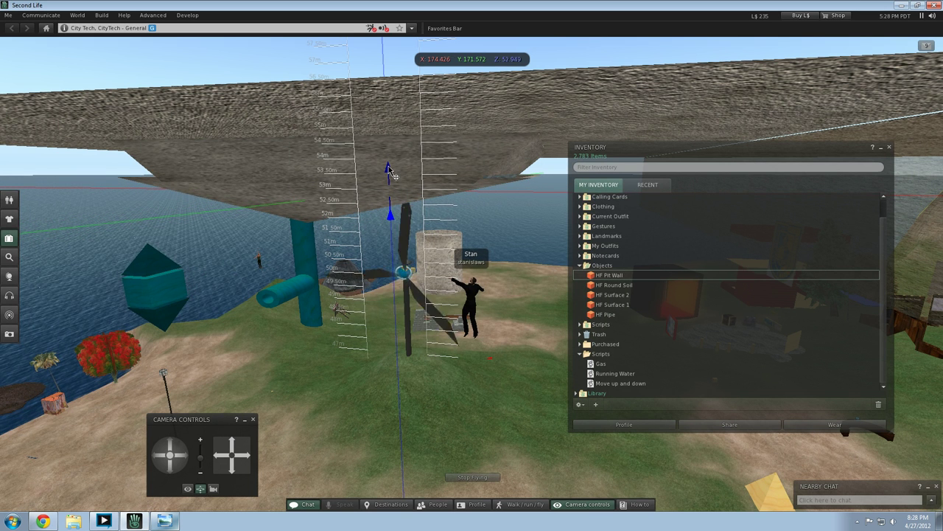
drag(390, 172, 391, 173)
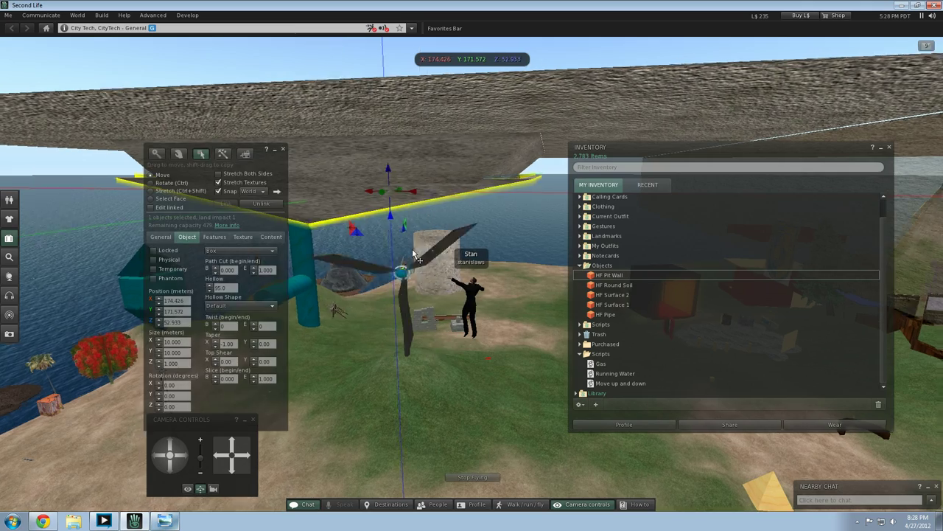
key(Left)
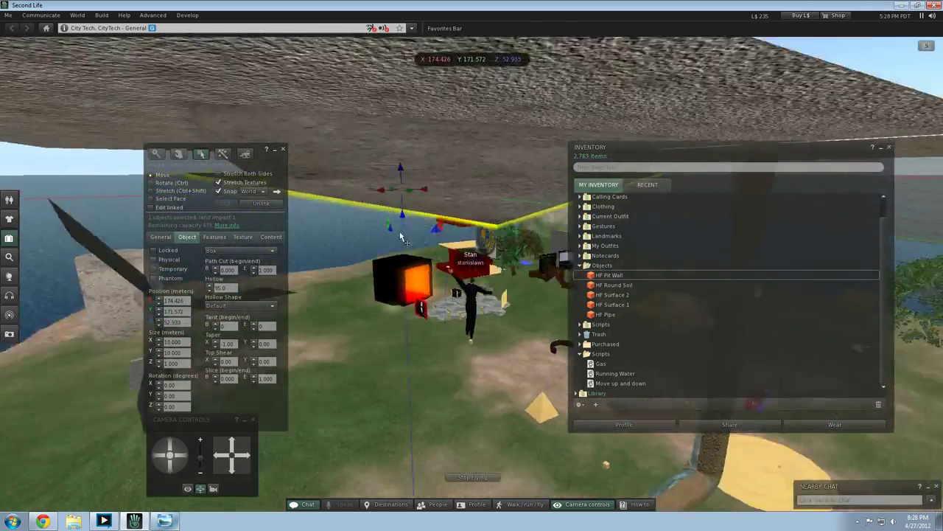
drag(404, 190, 415, 197)
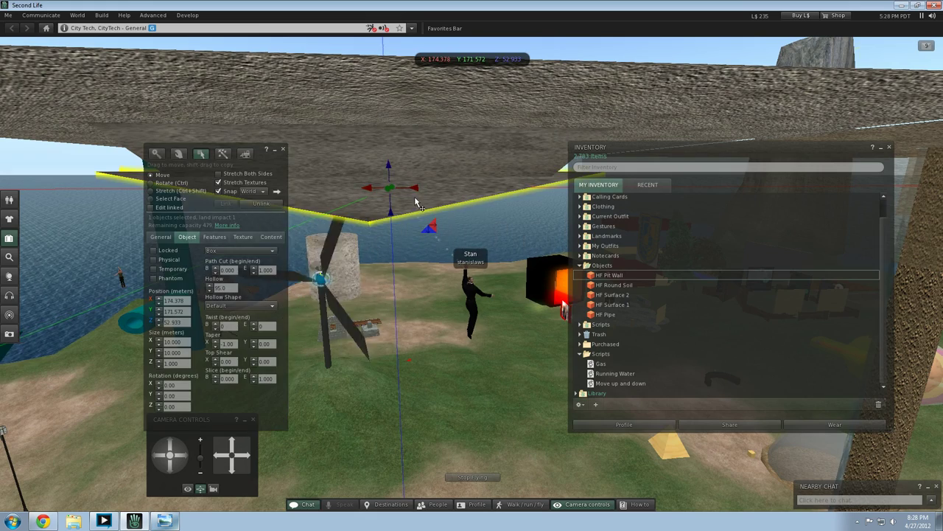
Step: Raise the pit wall copy to about Z 53.22, and select the water block above it
key(Page_Up)
key(Page_Down)
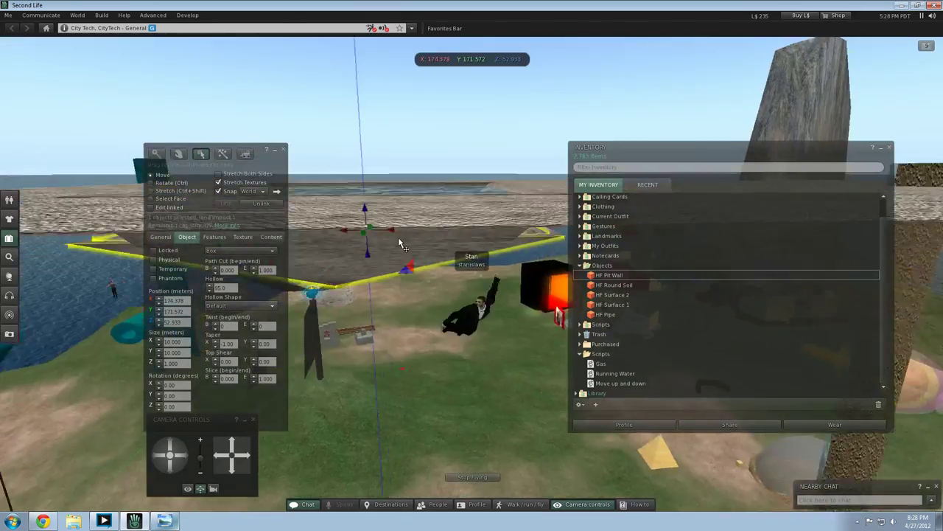
drag(412, 241, 411, 220)
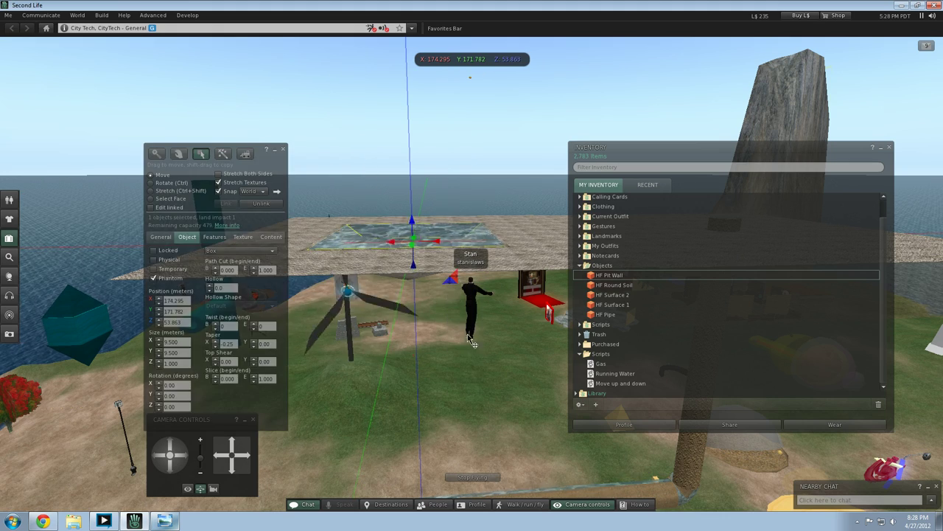
Step: Check the pit's underside from below, lower the pit wall copy slightly, and deselect it
key(Page_Down)
key(Left)
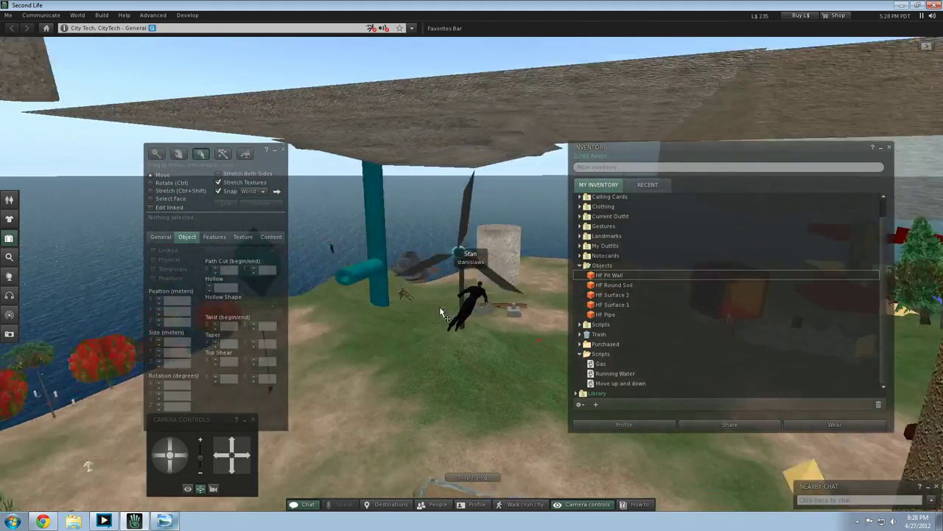
key(Right)
key(Left)
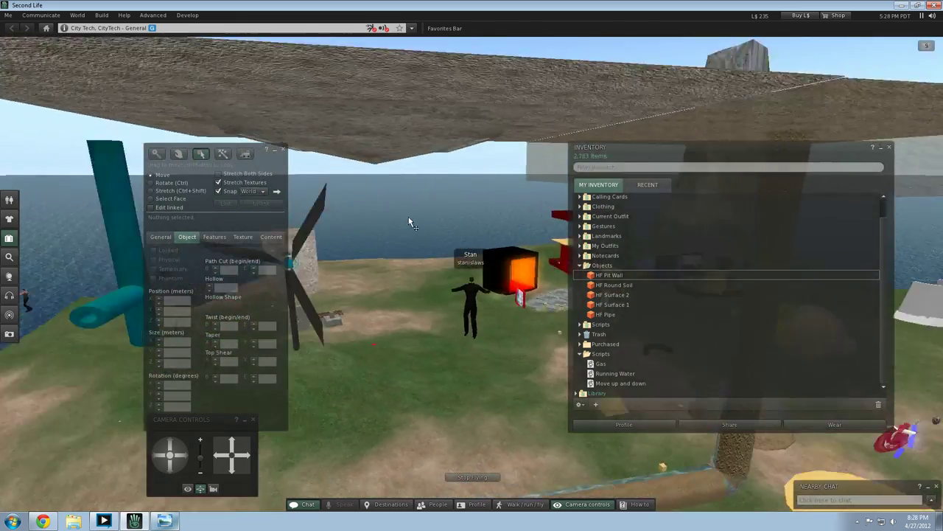
key(Right)
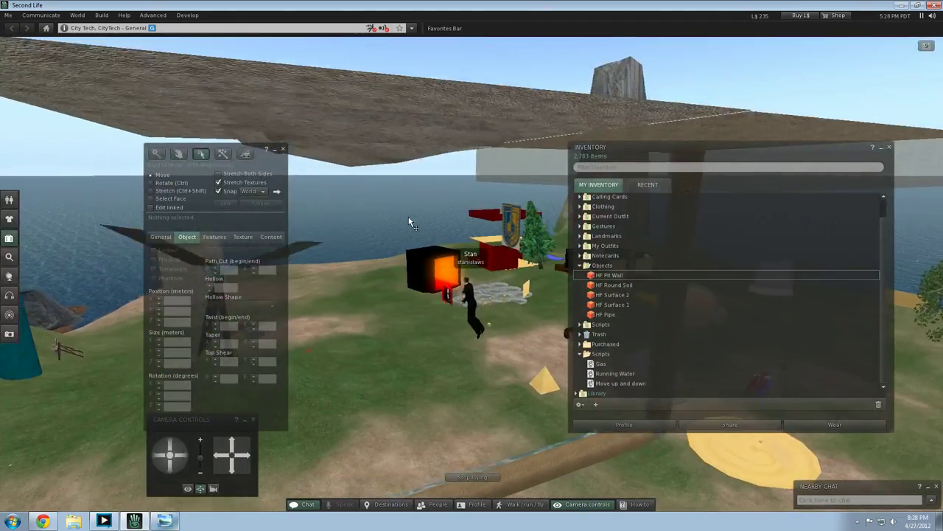
key(Left)
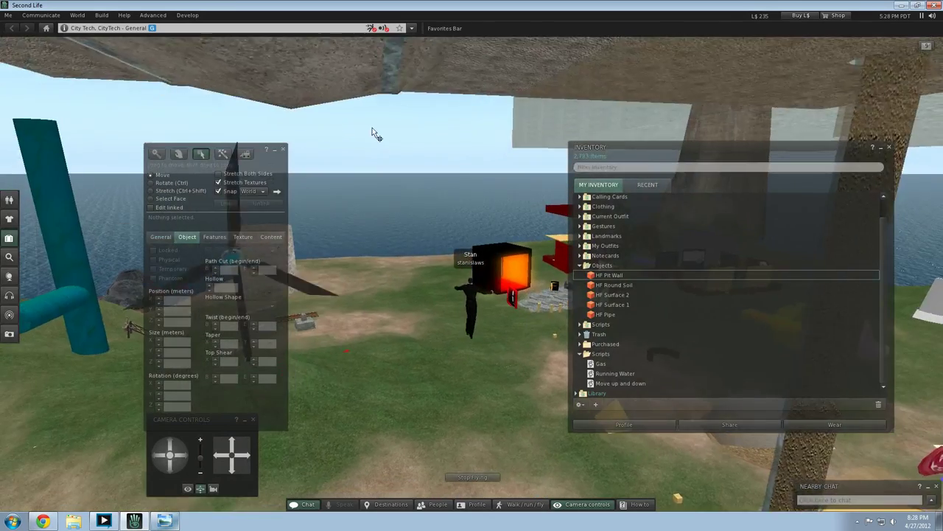
key(Down)
click(283, 149)
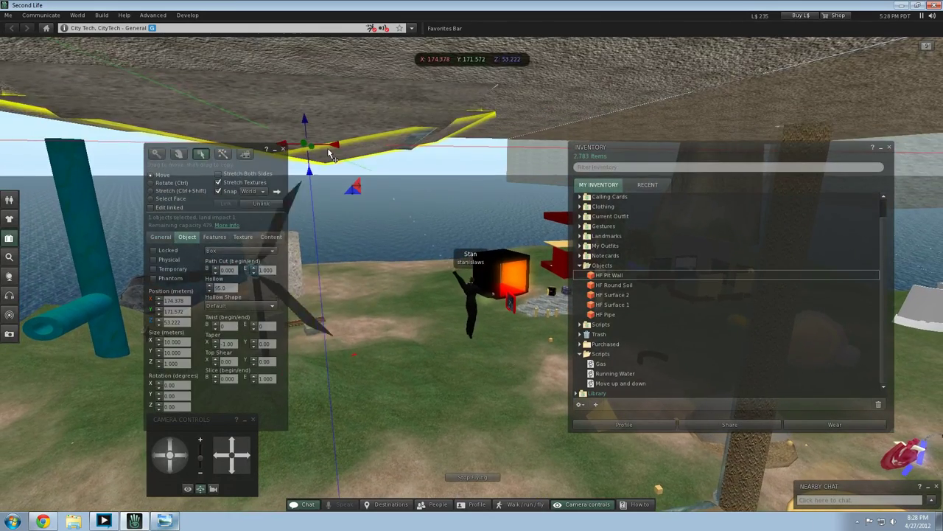
drag(309, 172, 309, 173)
click(355, 239)
Step: Inspect the closed underside from below and the water surface from above the platform
key(Left)
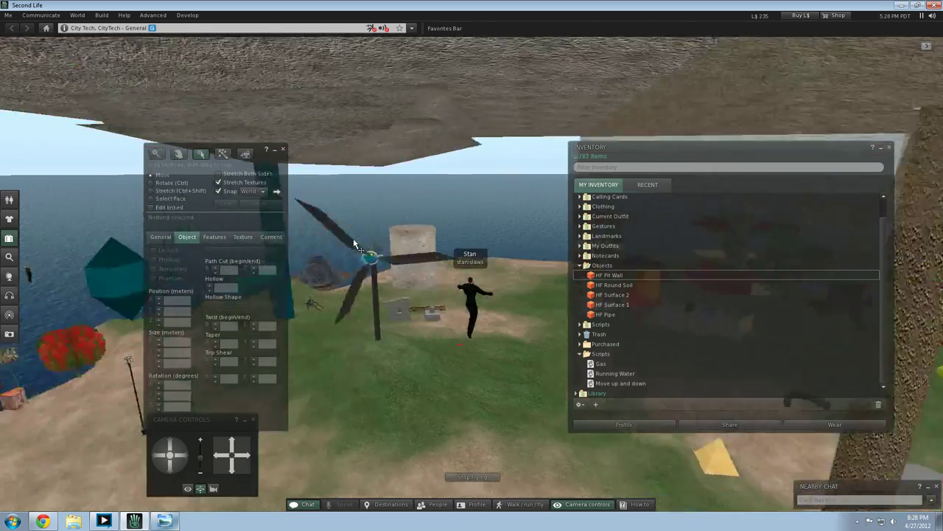
key(Up)
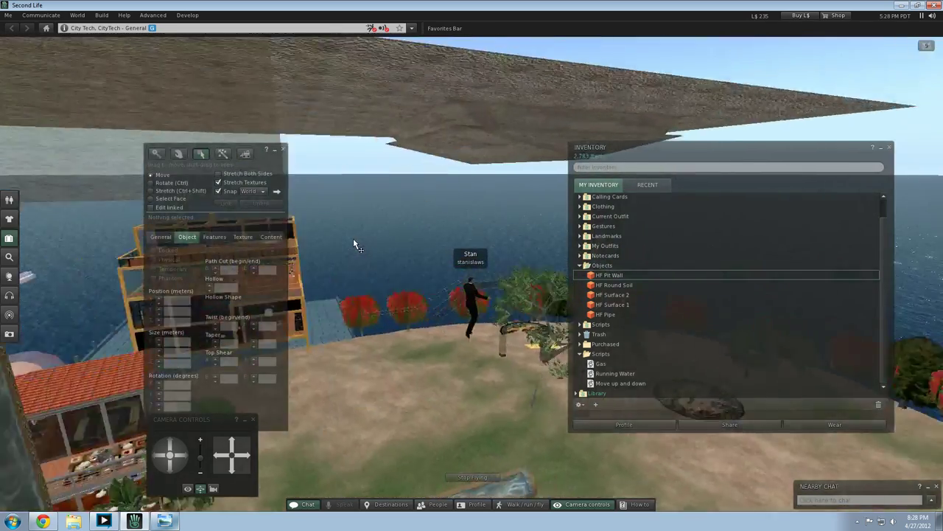
key(Up)
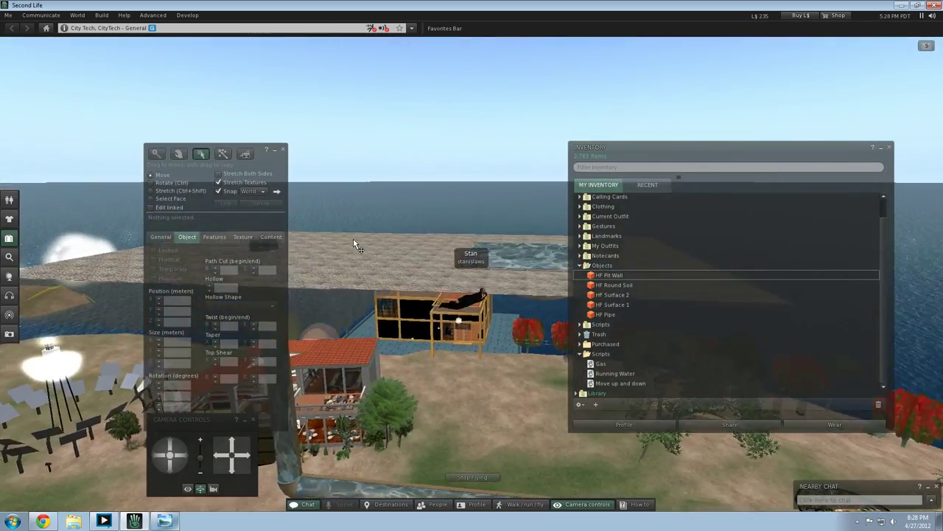
key(Page_Down)
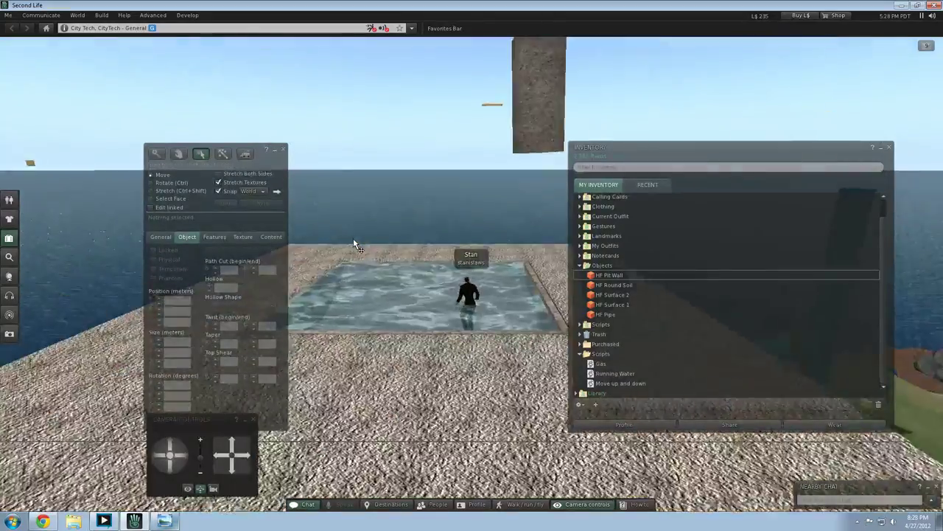
key(Left)
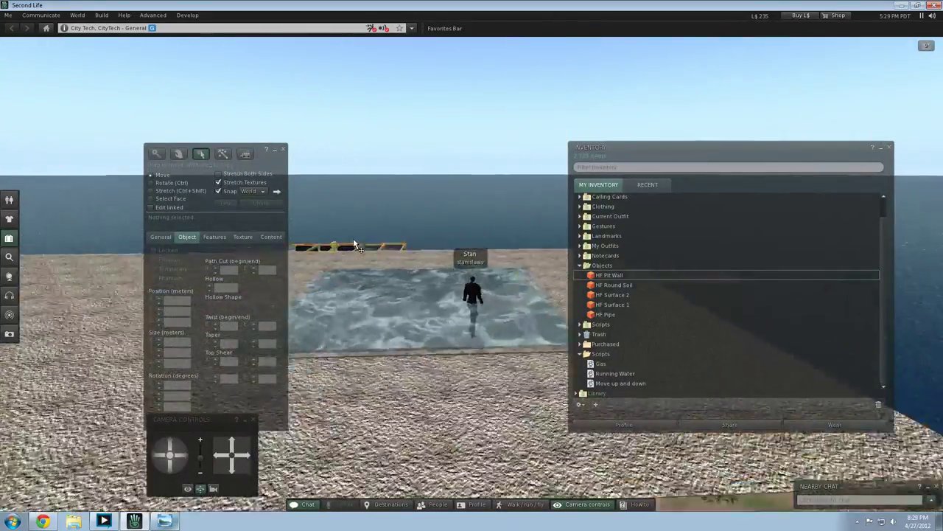
Step: Fly around the platform to view its surface and check the hydrafrack reference picture
key(Up)
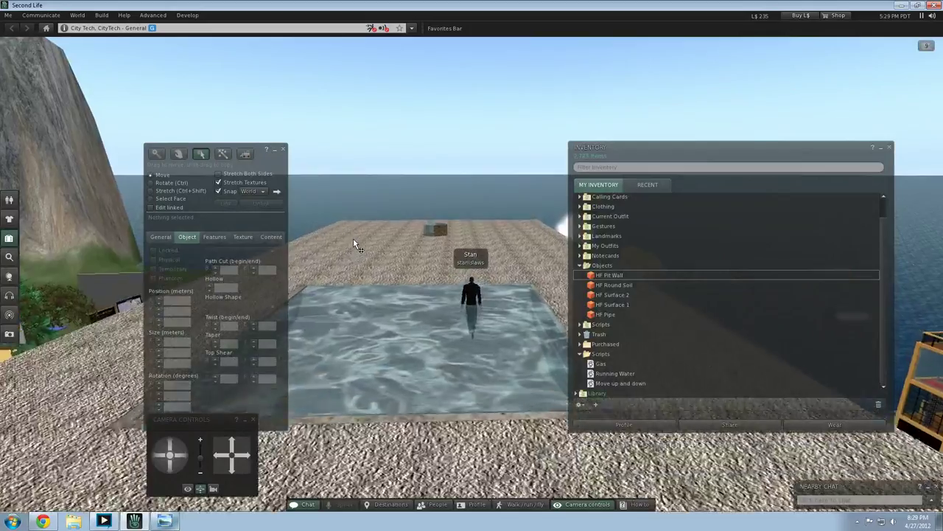
key(Right)
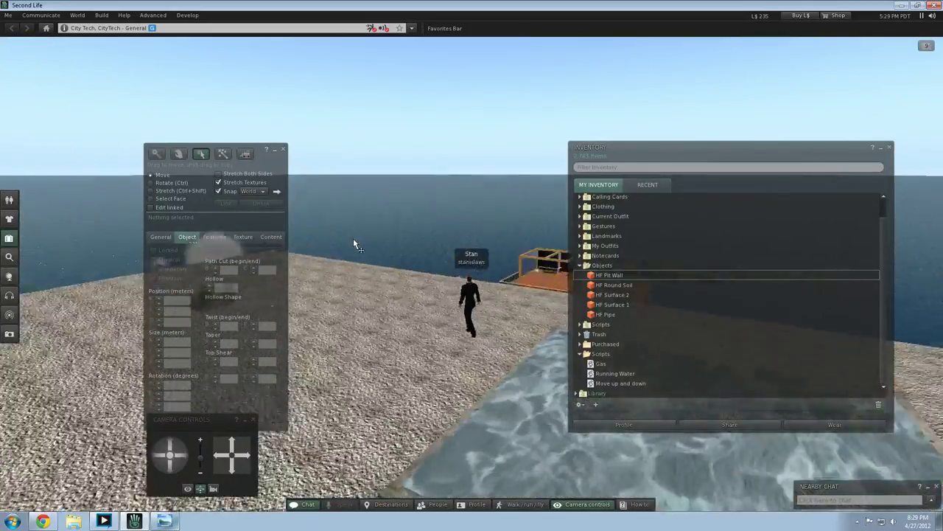
key(Page_Up)
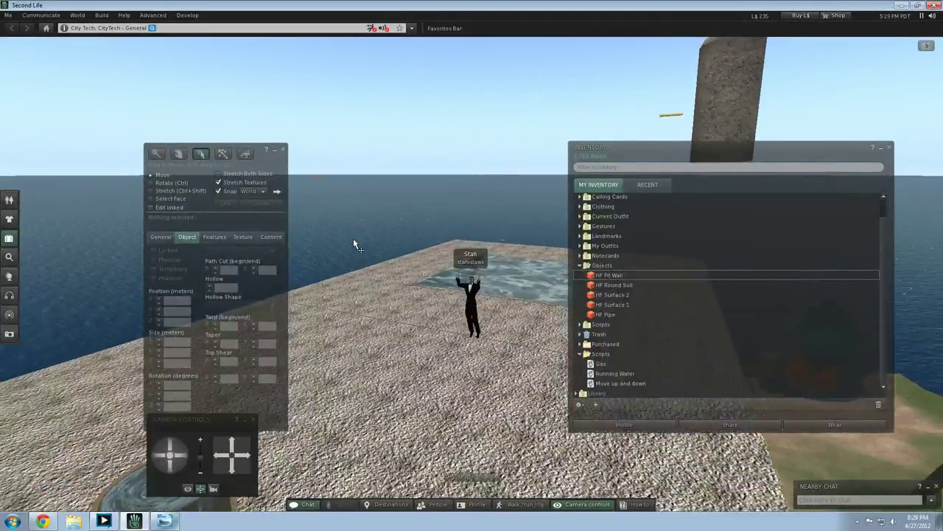
key(Left)
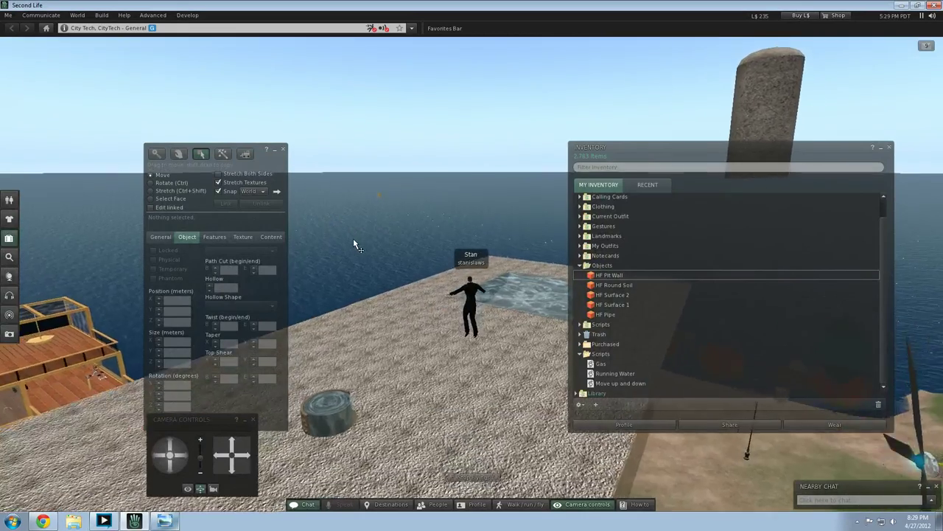
key(Down)
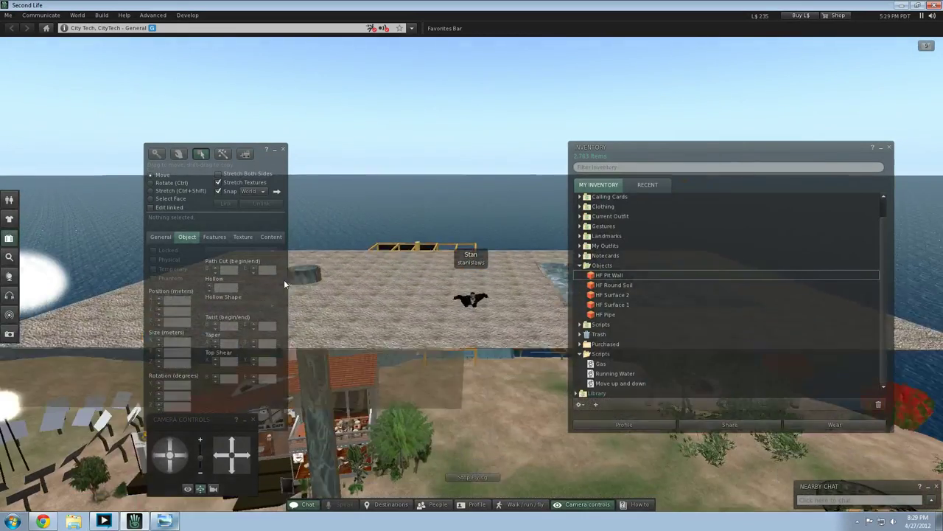
click(174, 521)
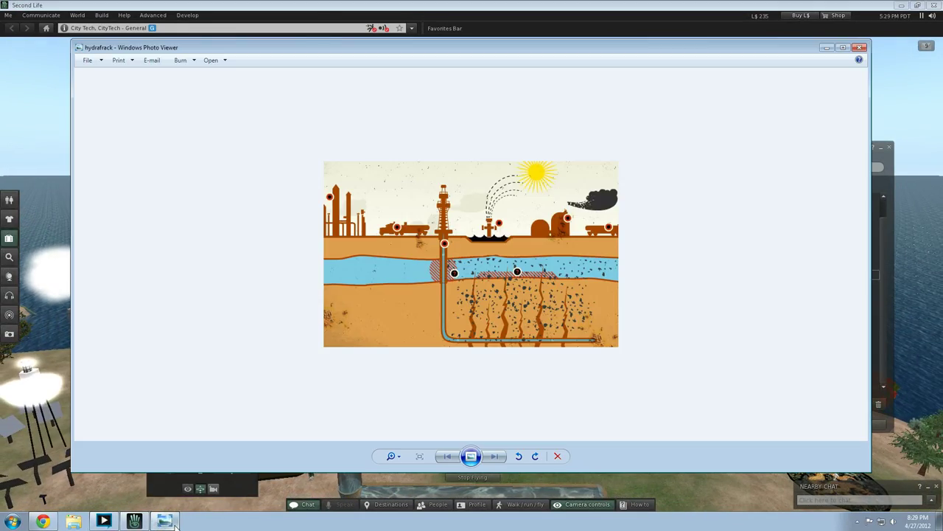
click(174, 521)
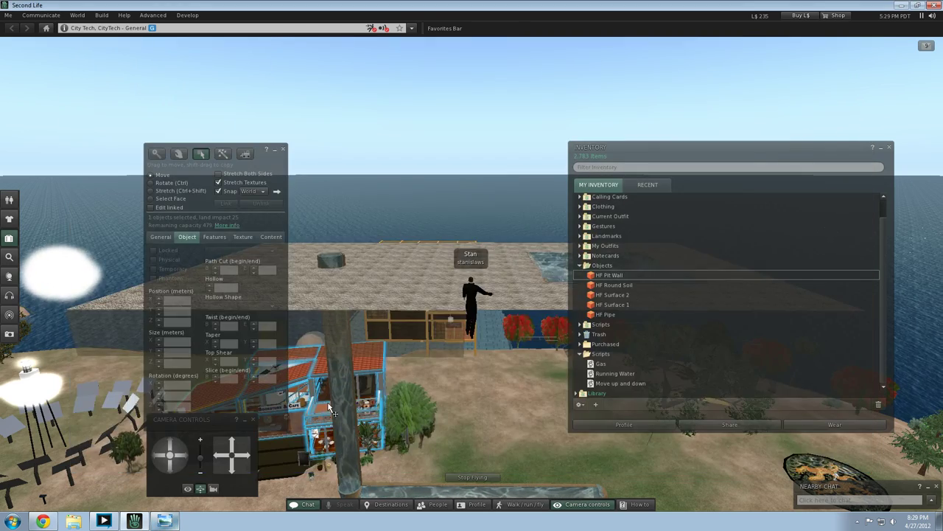
Step: Deselect the building and examine the open stretch of platform between the pipe end and the water pit
click(401, 399)
key(Right)
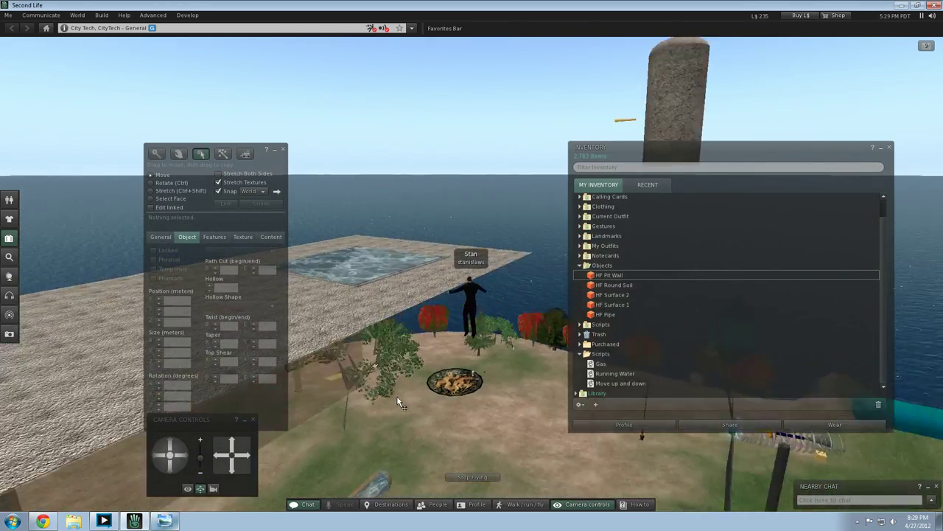
key(Left)
key(Left)
key(Up)
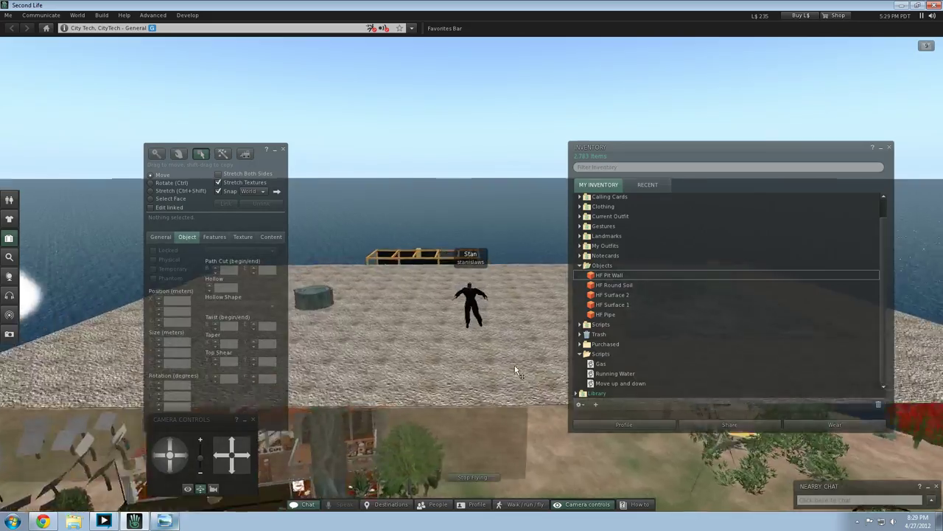
key(Right)
key(Right)
key(Left)
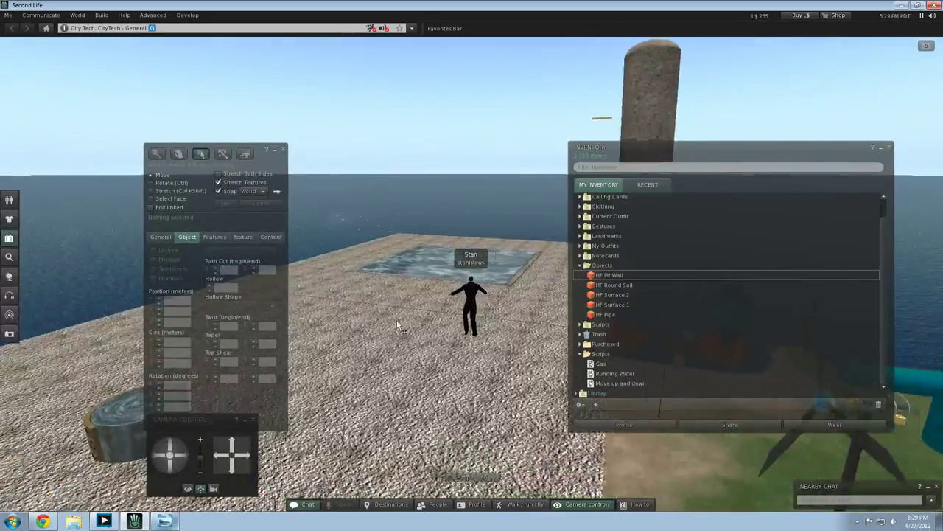
key(Up)
Step: Create a tube on the stone platform, raise it to about Z 57.12, and show its object parameters
click(161, 236)
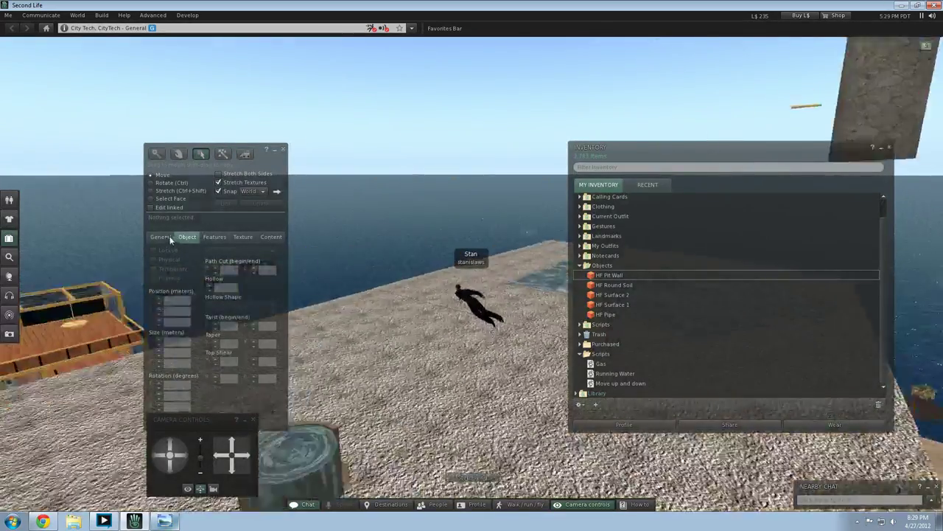
click(222, 154)
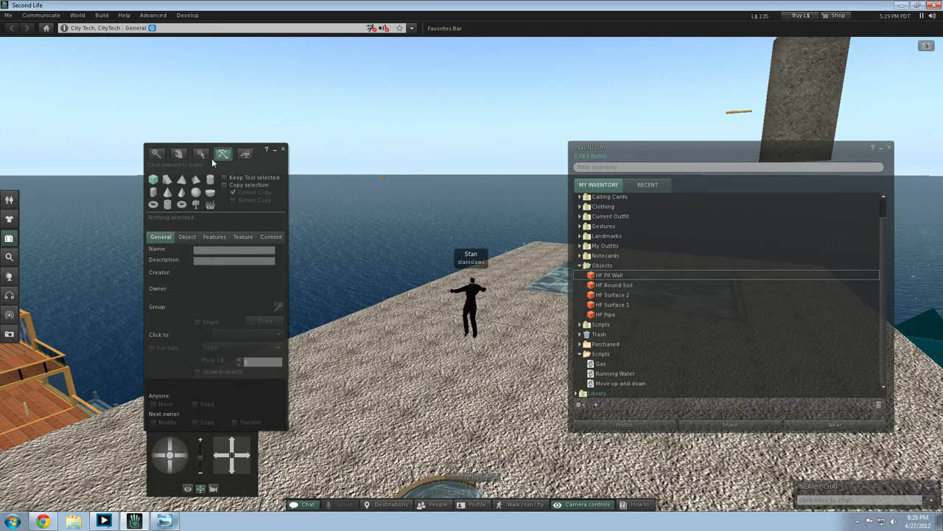
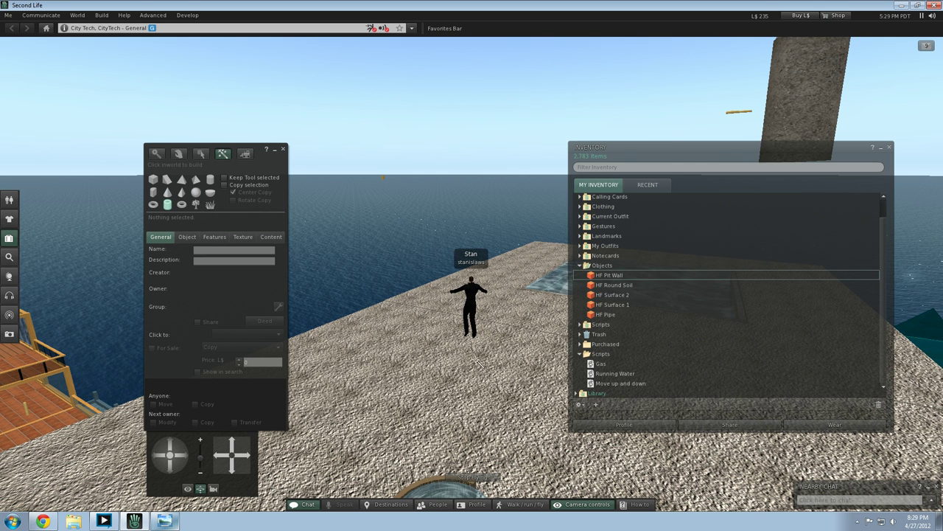
click(498, 359)
click(492, 334)
drag(496, 331, 472, 256)
click(184, 237)
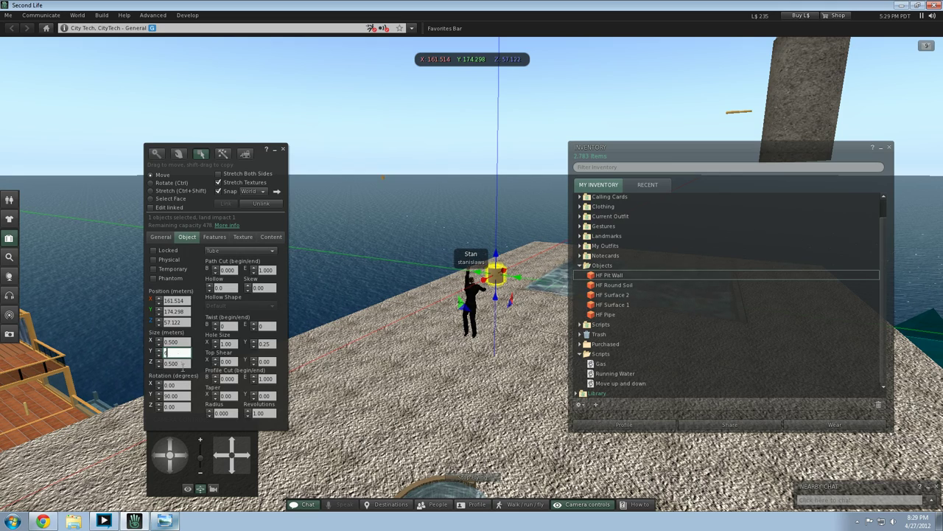
Step: Try Y sizes of 6 m and then 1 m for the new tube
key(Tab)
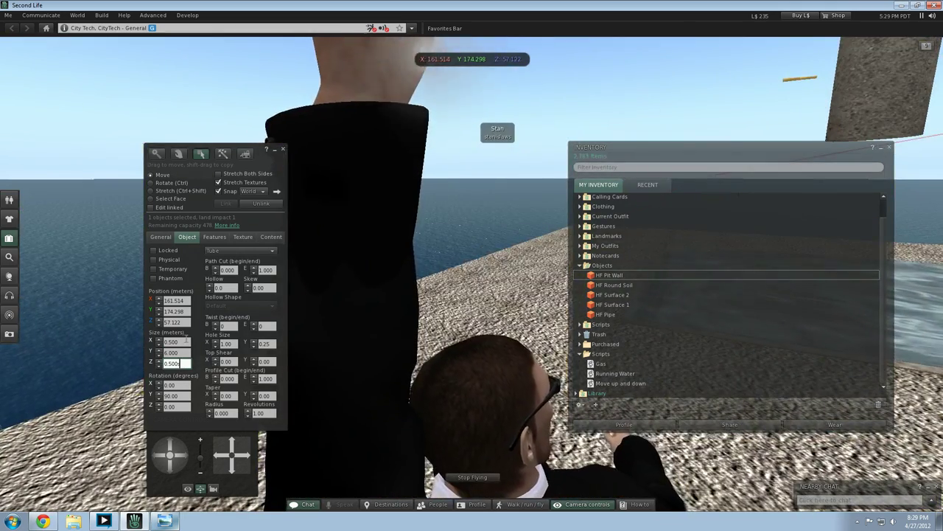
key(BackSpace)
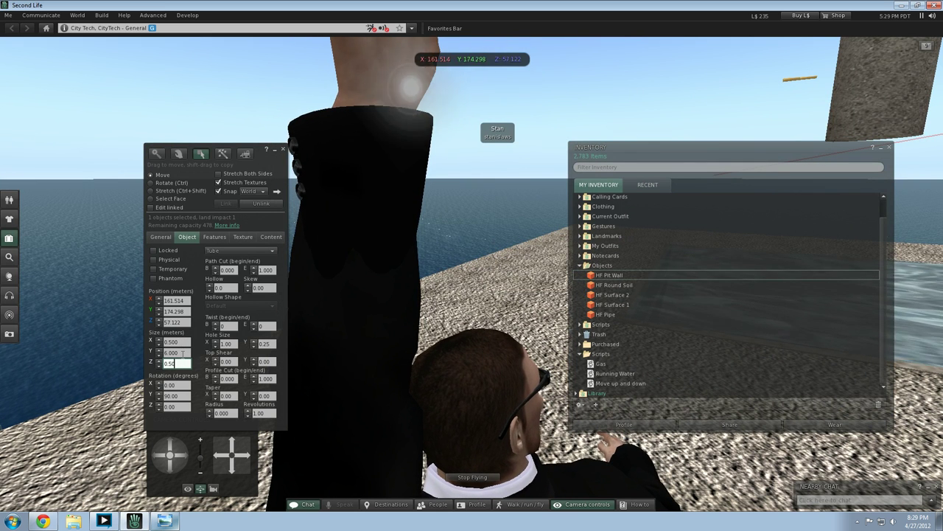
drag(183, 354, 108, 352)
text(1)
key(Return)
click(185, 353)
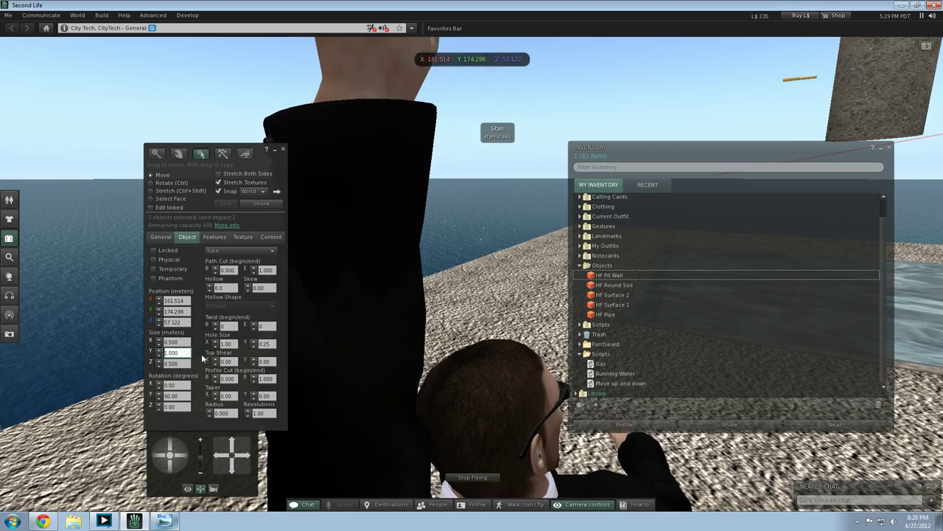
key(Left)
key(Left)
key(Left)
key(Left)
key(BackSpace)
Step: Deselect the tube, reposition the avatar behind it on the platform, and reopen the tube for editing
click(366, 303)
click(381, 287)
key(Down)
key(Page_Up)
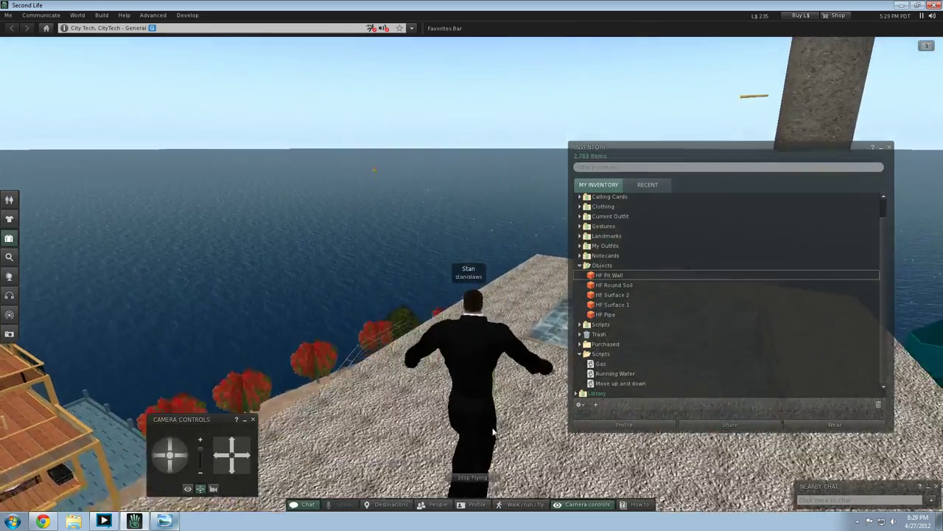
key(Right)
key(shift+Left)
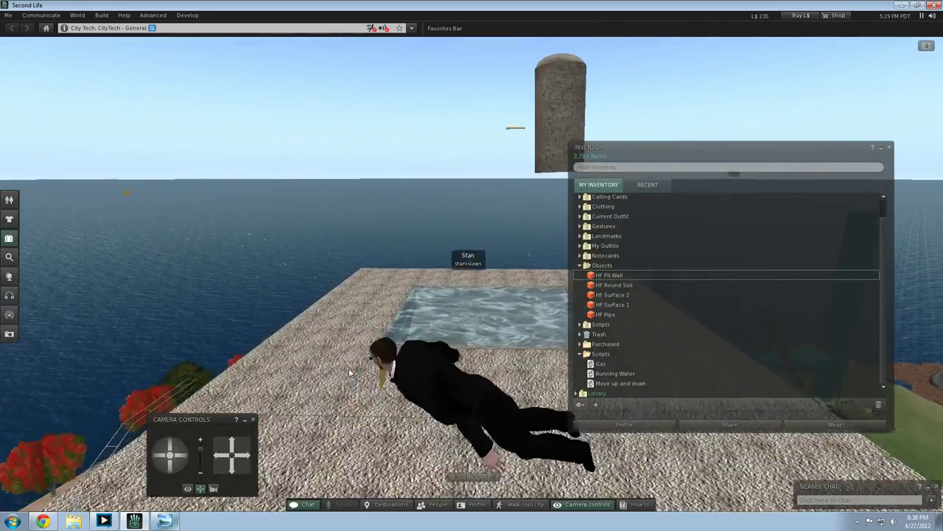
key(Down)
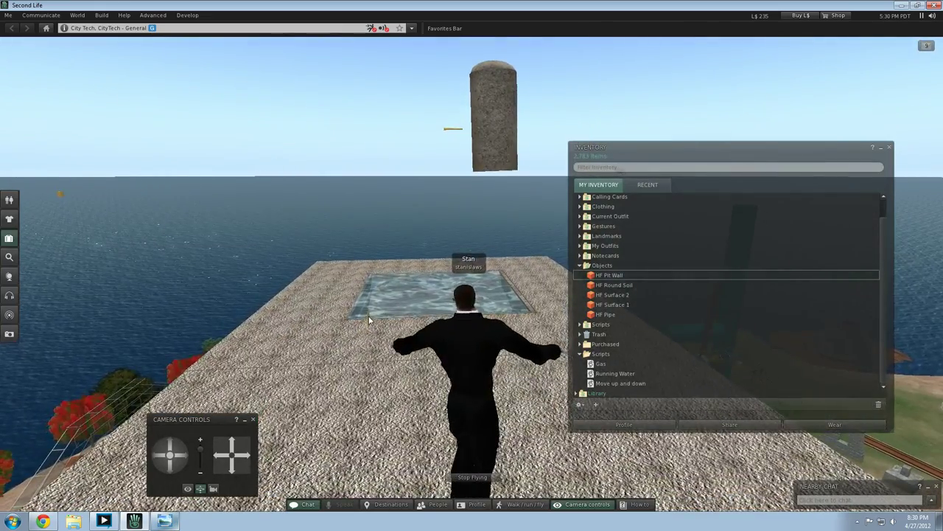
key(Left)
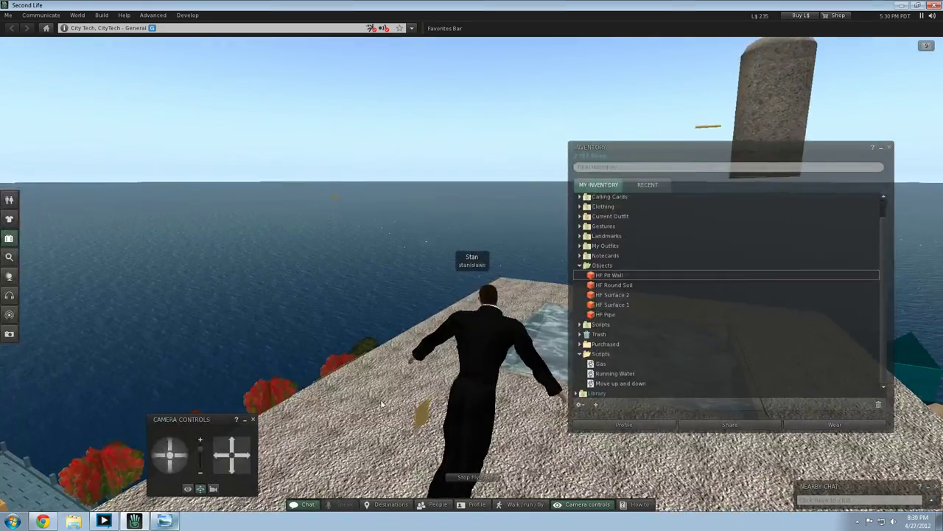
right_click(426, 283)
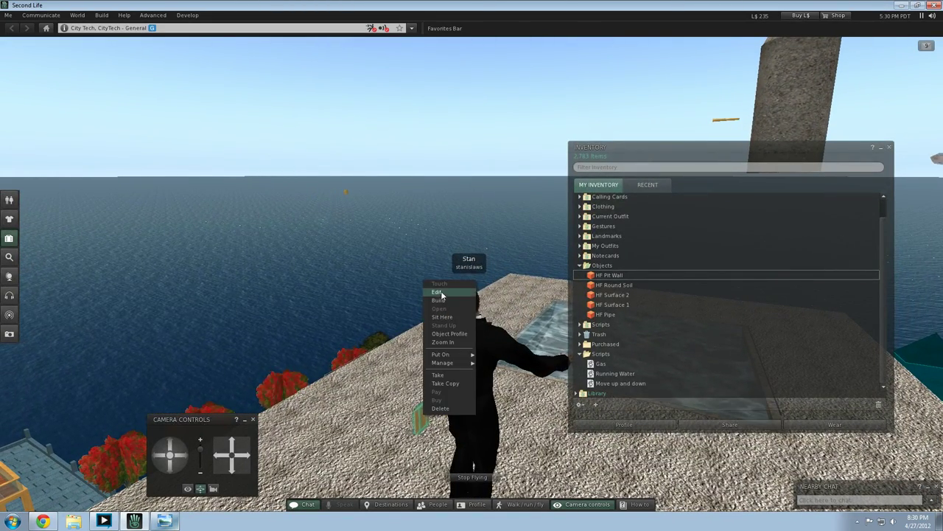
click(438, 292)
Step: Try Y sizes of 6 m and 5 m for the tube, and settle on 2 m
click(175, 352)
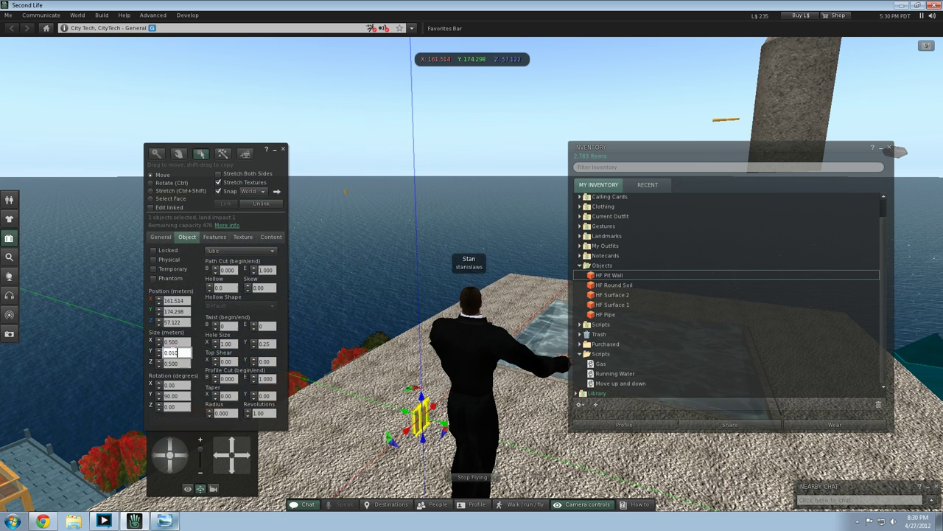
text(6)
key(Return)
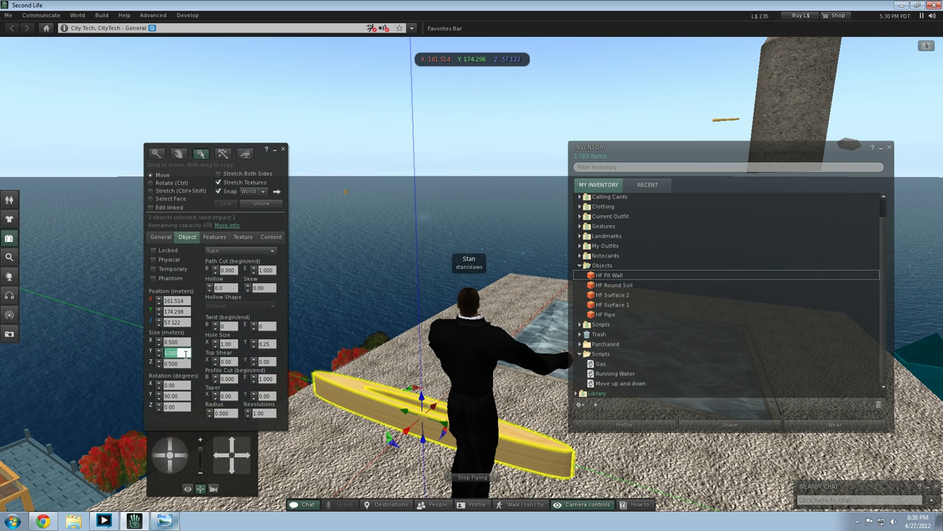
text(5)
key(Return)
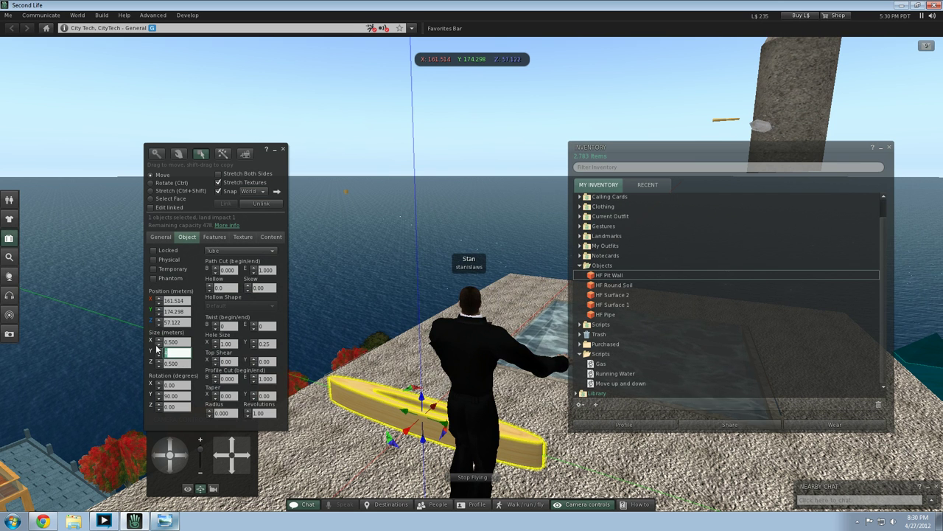
text(2)
key(Tab)
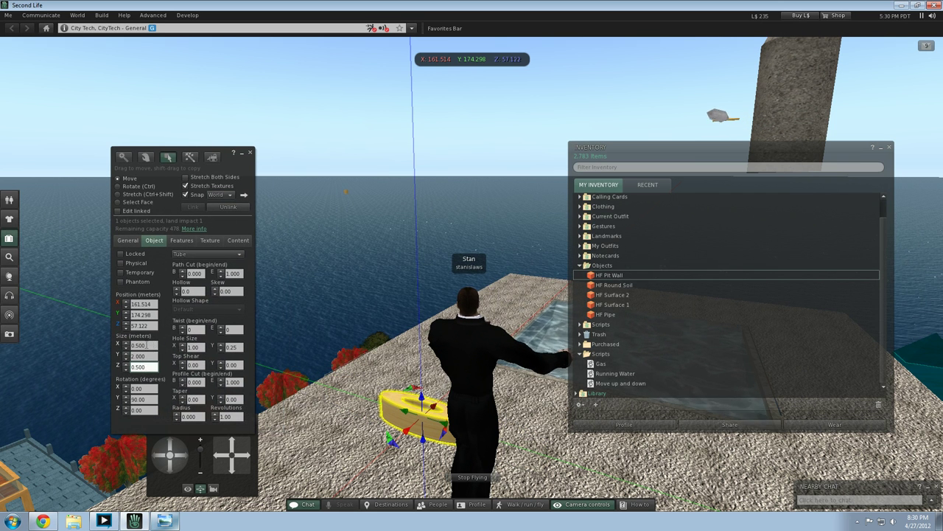
Step: Set the tube's X and Z sizes to 2 m
text(2)
key(Return)
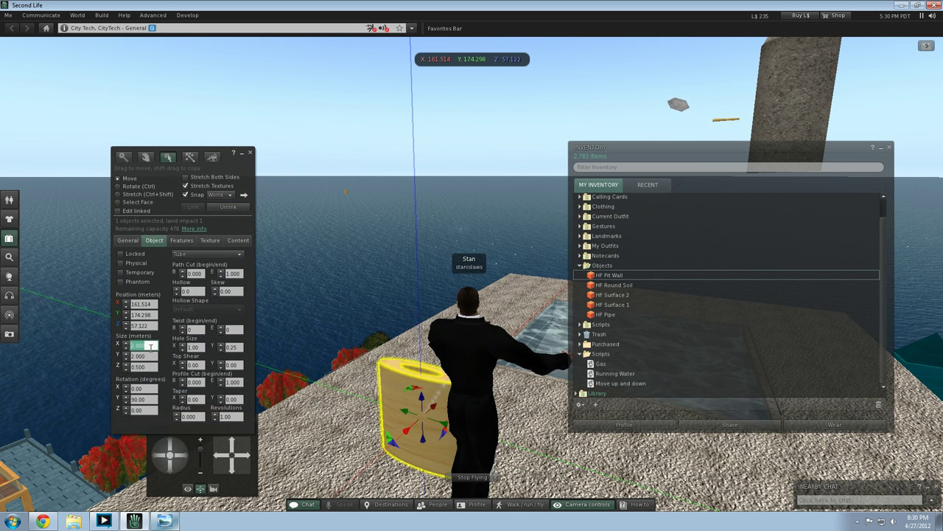
text(2)
key(Return)
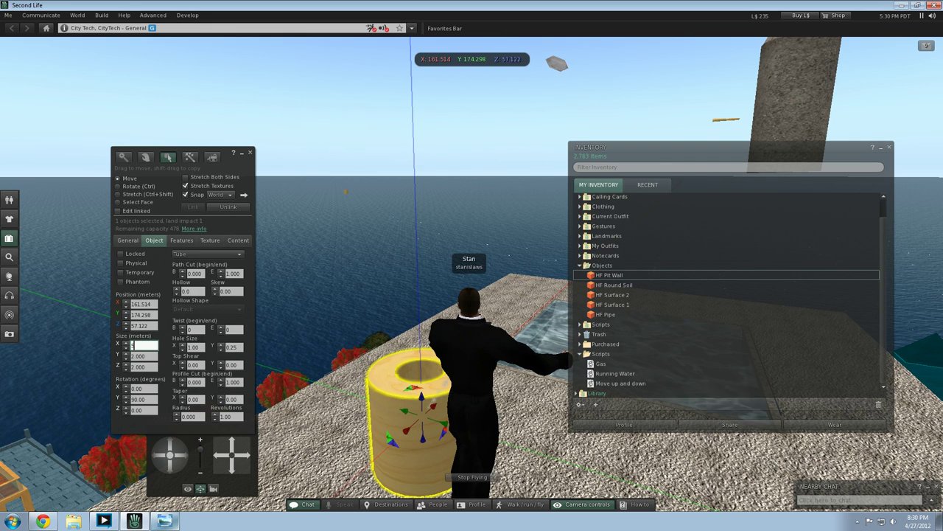
Step: Try an X size of 5 m for the tube, settle on 3 m, and deselect it
key(Return)
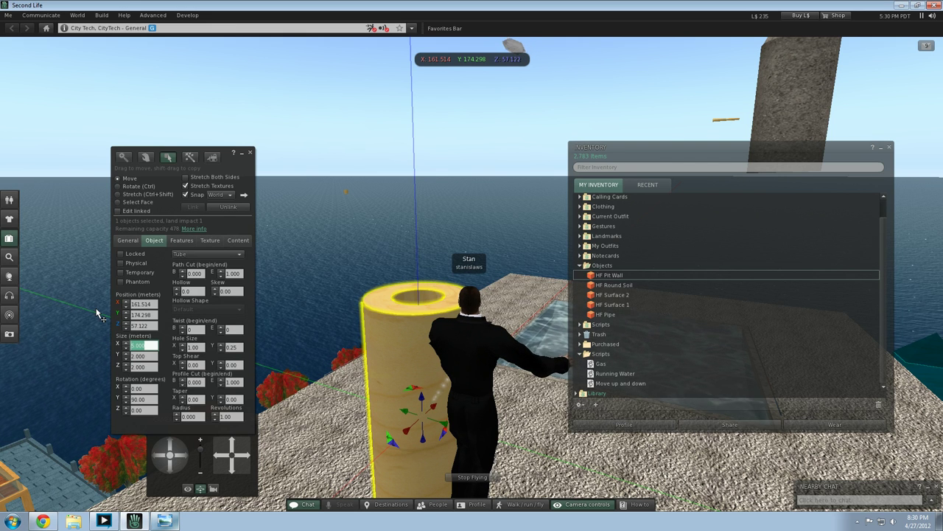
text(1)
key(Return)
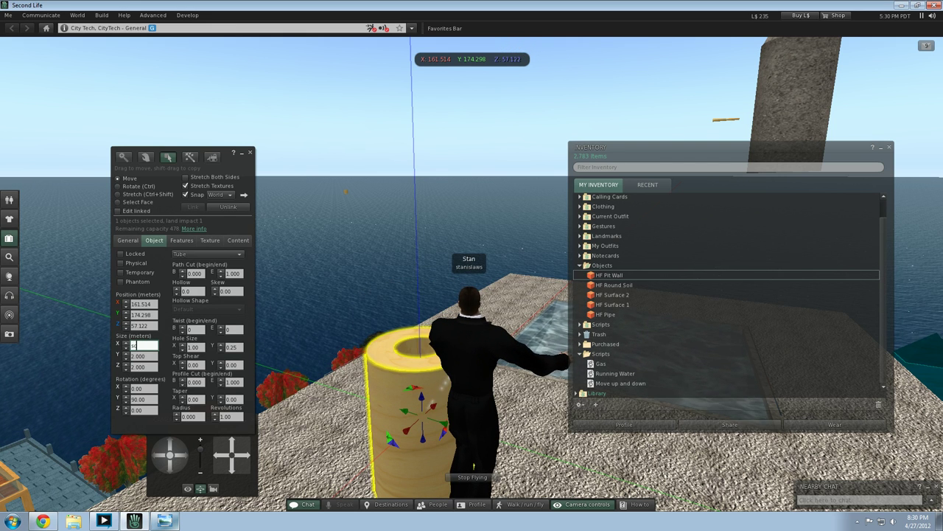
click(318, 287)
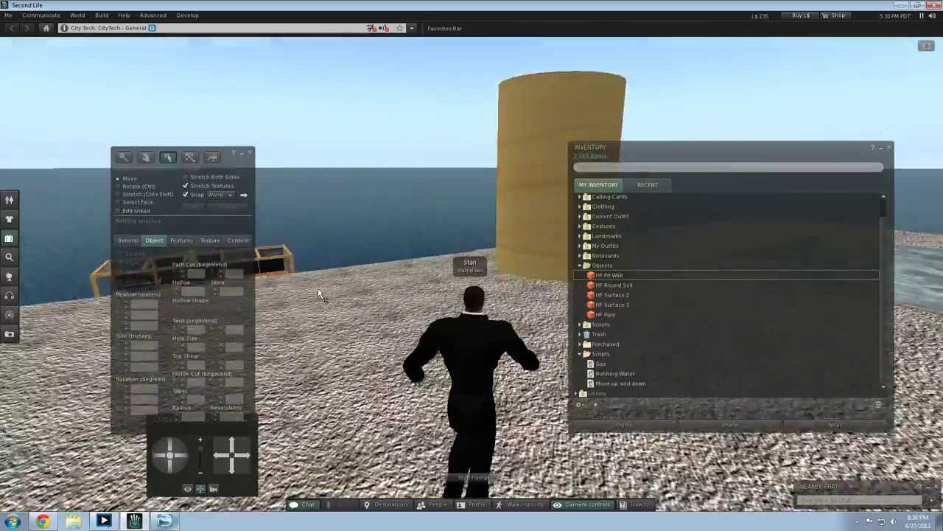
Step: Reselect the tube and lower it onto the stone platform, to about Z 55.8
key(Up)
key(Left)
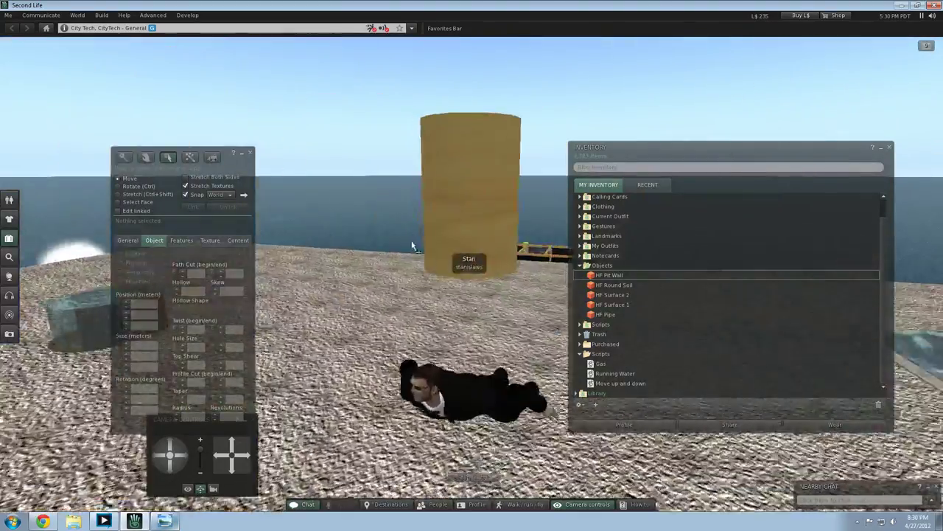
click(469, 236)
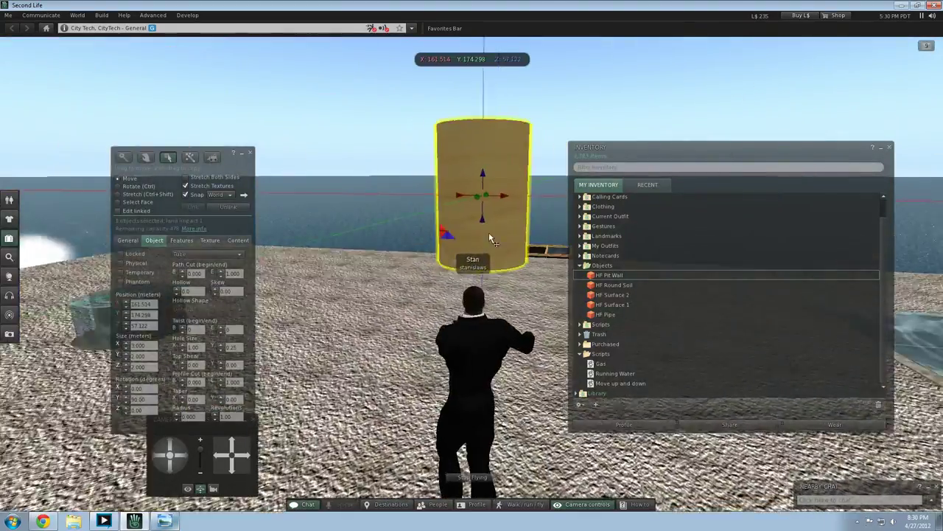
drag(462, 220, 462, 295)
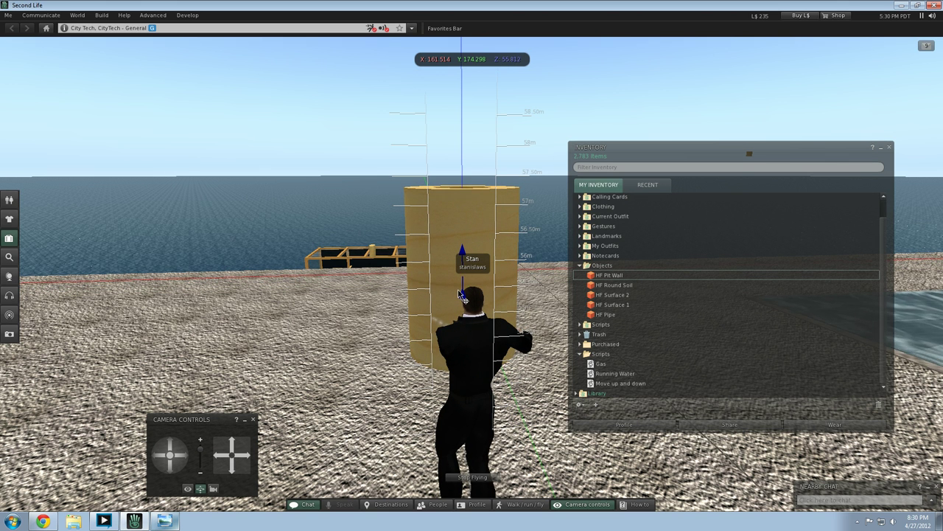
drag(459, 295, 460, 297)
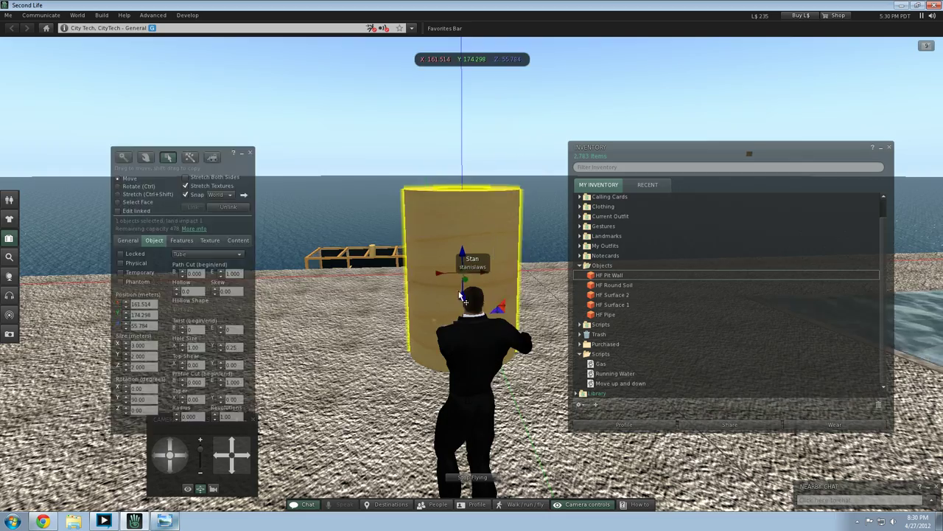
Step: Deselect the tube and fly around the platform to examine the tube, water pit and surroundings from above and below
click(348, 202)
key(Right)
key(Page_Up)
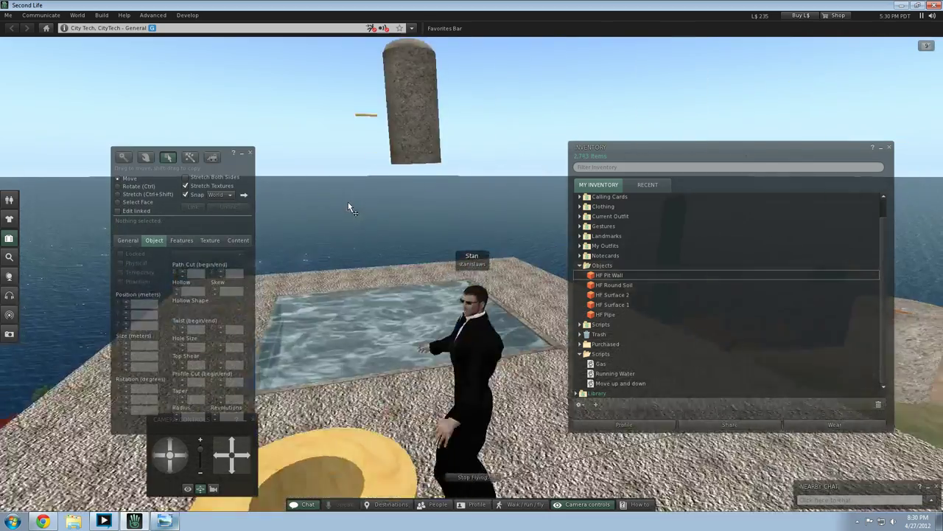
key(Down)
key(Page_Down)
key(Right)
key(Left)
key(Up)
key(Right)
key(Page_Down)
key(Page_Up)
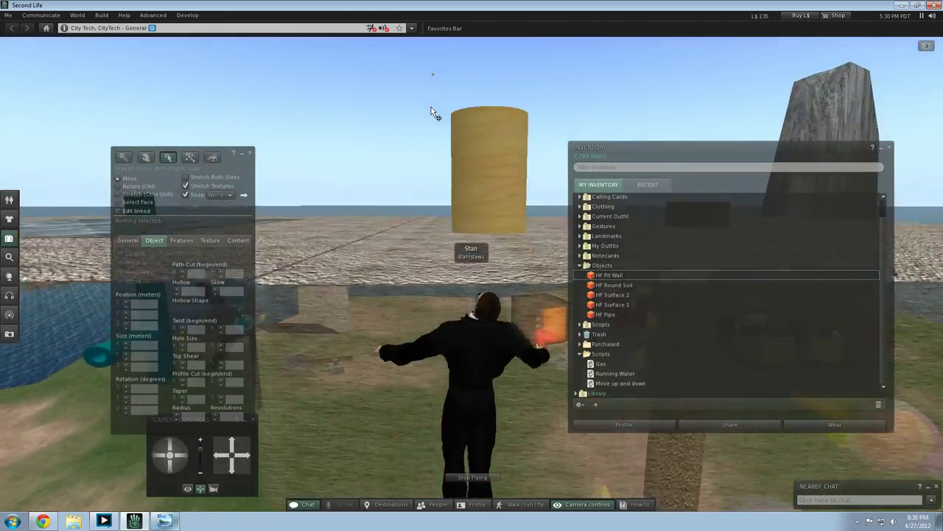
key(Down)
key(Page_Up)
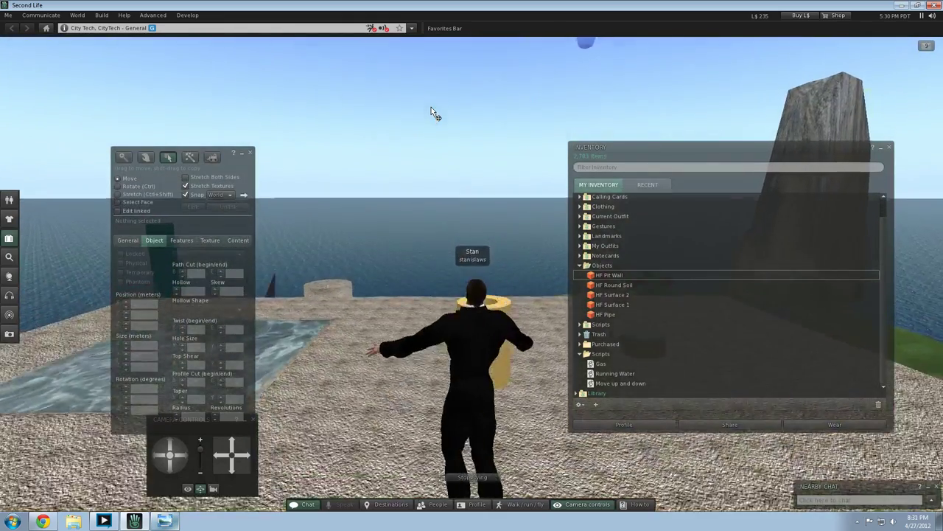
Step: Create a sphere on the stone platform in front of the tube
key(Up)
key(Right)
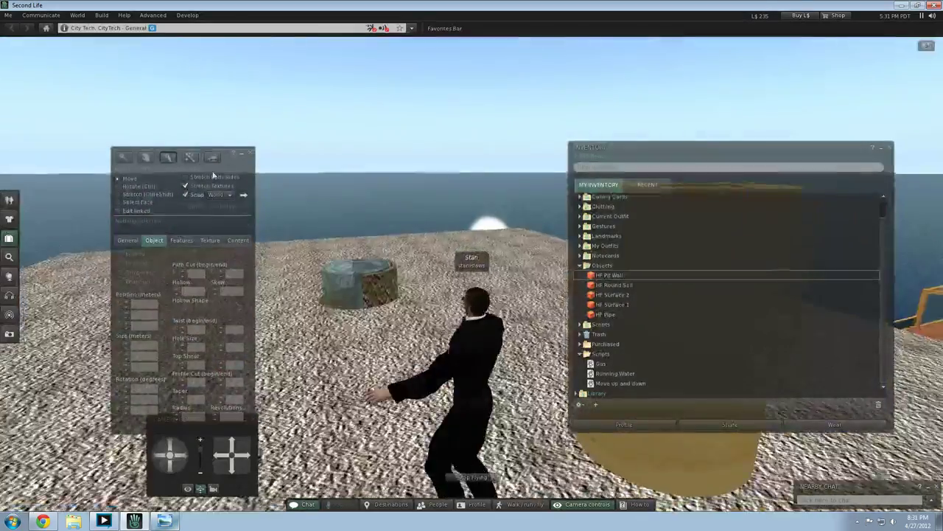
click(189, 157)
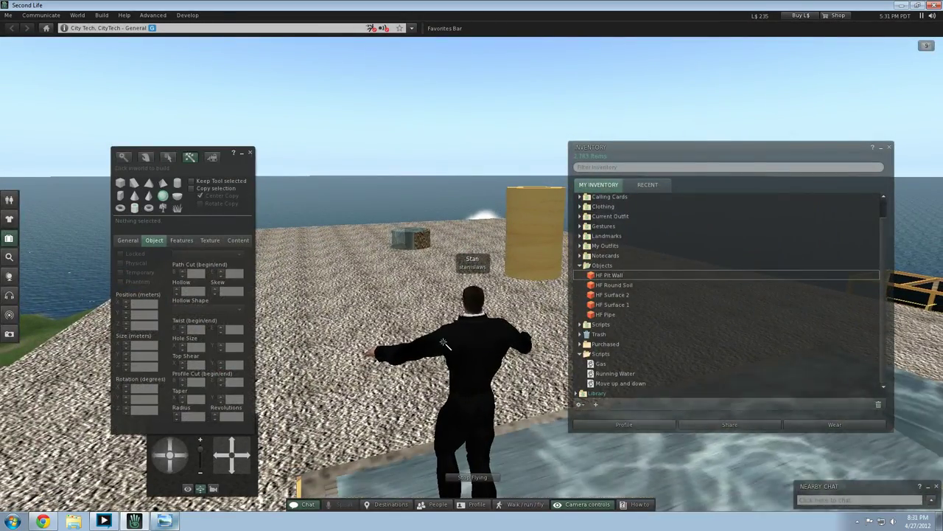
click(416, 315)
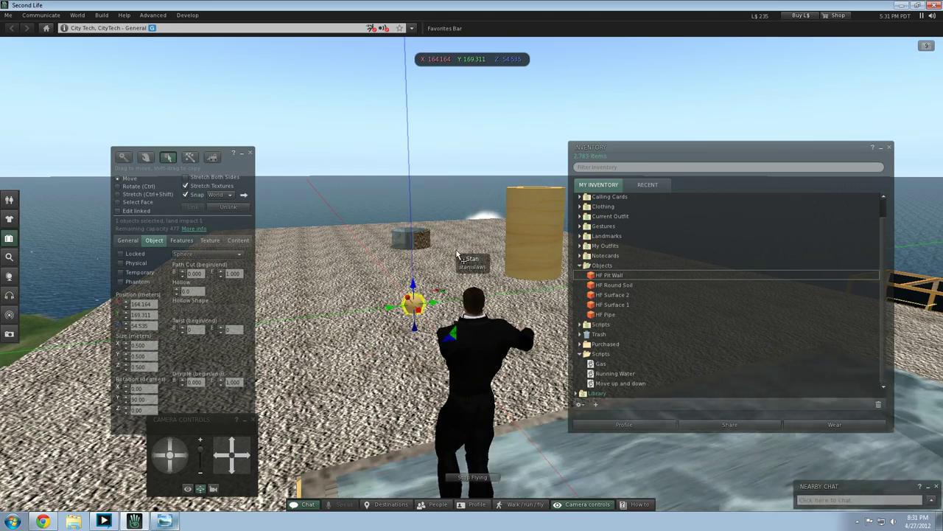
Step: Select the tube and set its path cut to begin at 0.25 and end at 0.75
click(519, 237)
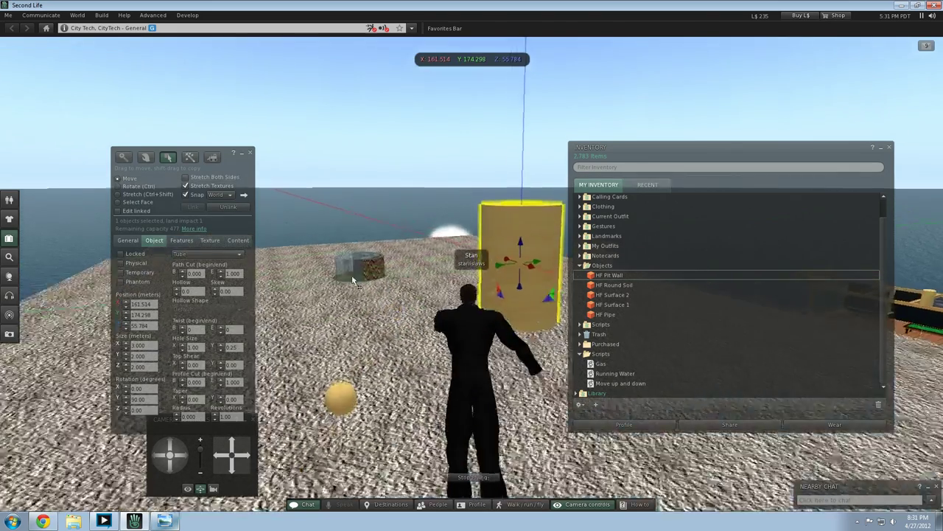
click(183, 277)
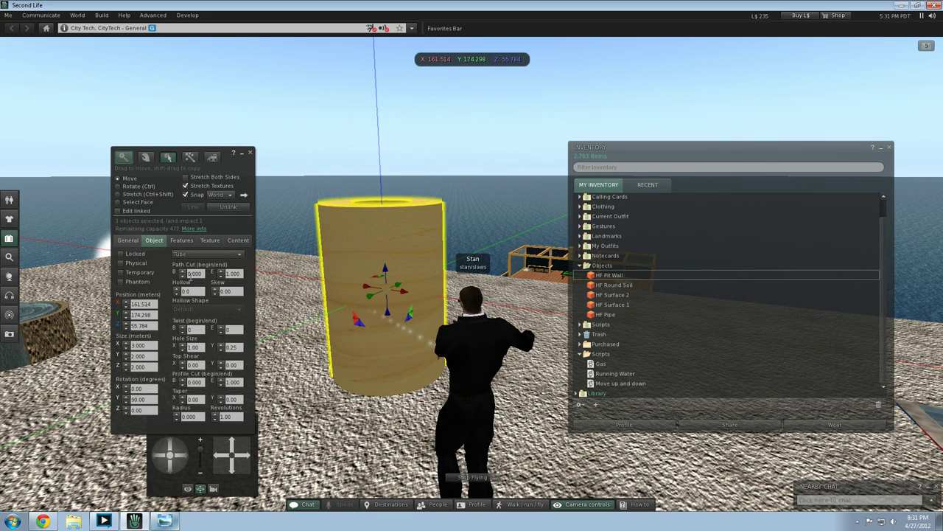
key(BackSpace)
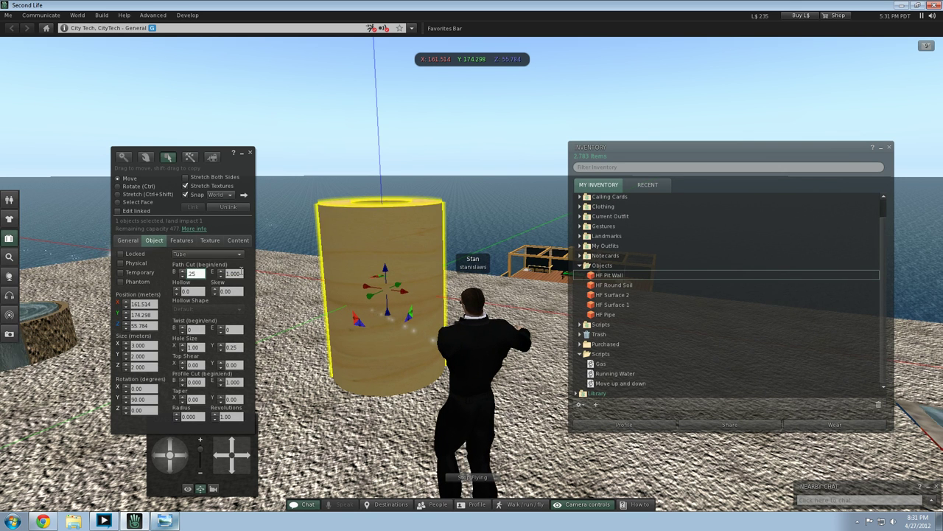
text(.25)
key(Tab)
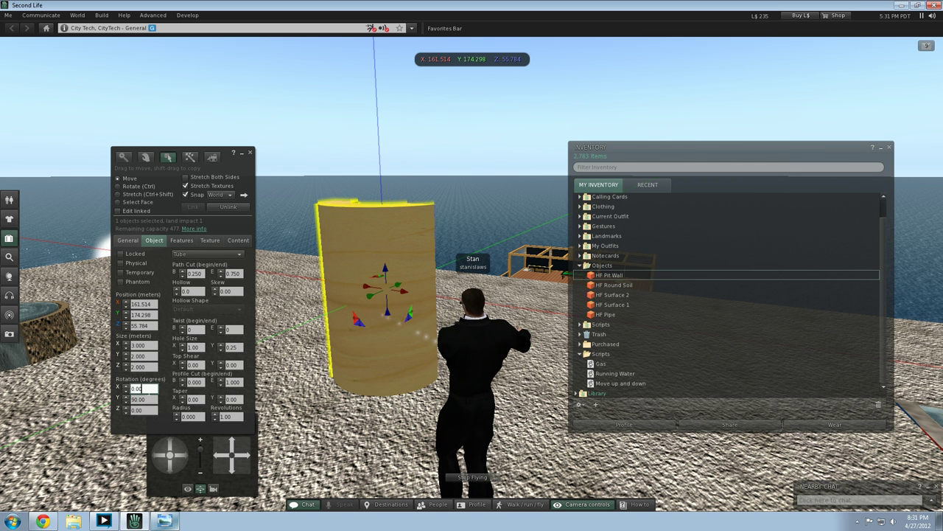
Step: Try laying the half tube down with 90° rotations, and restore its upright orientation with a Y rotation of 90°
text(90)
key(Return)
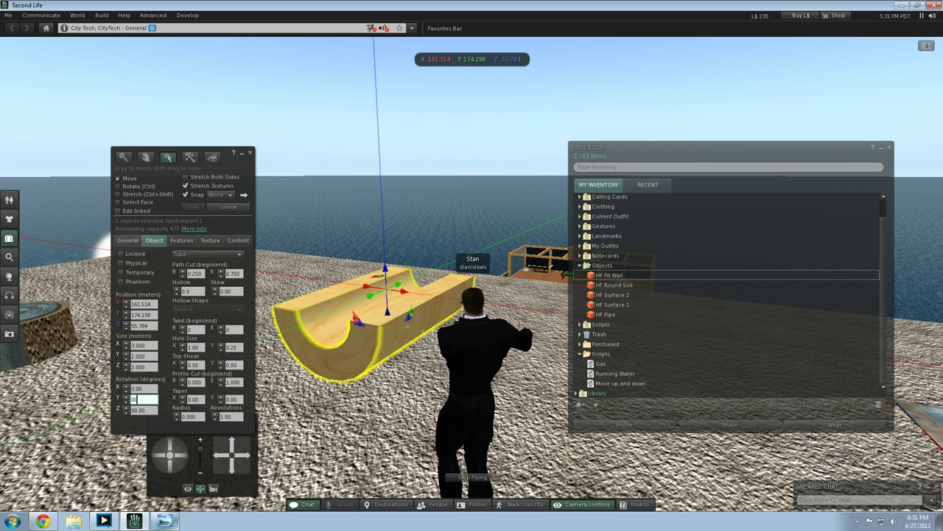
text(90)
key(Return)
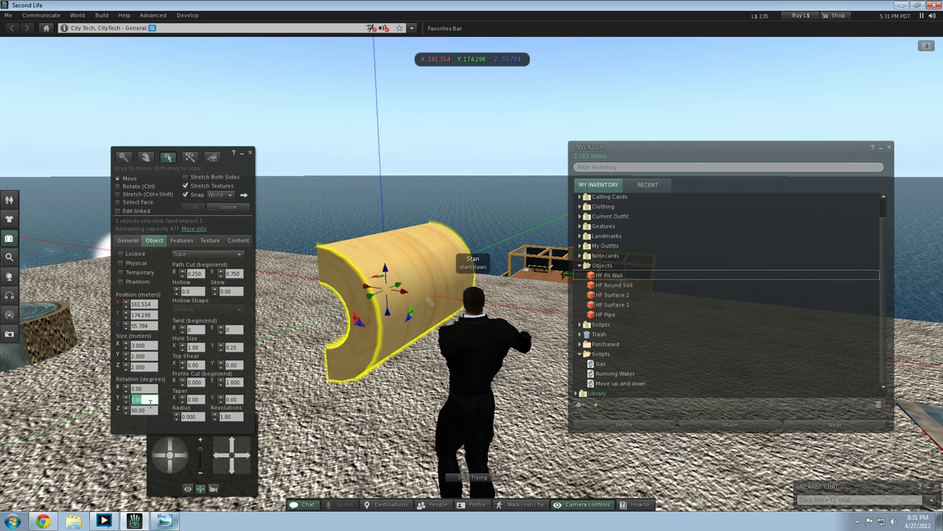
text(90)
key(Return)
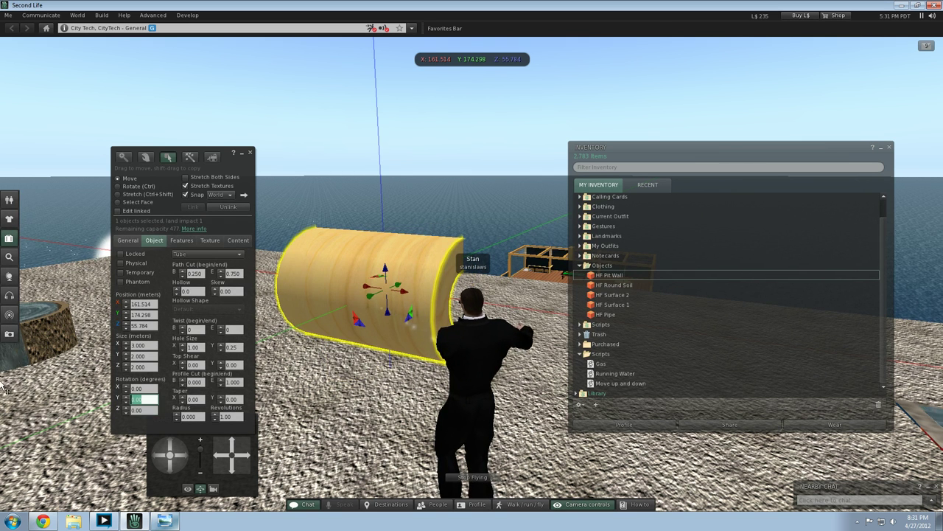
text(90)
key(Return)
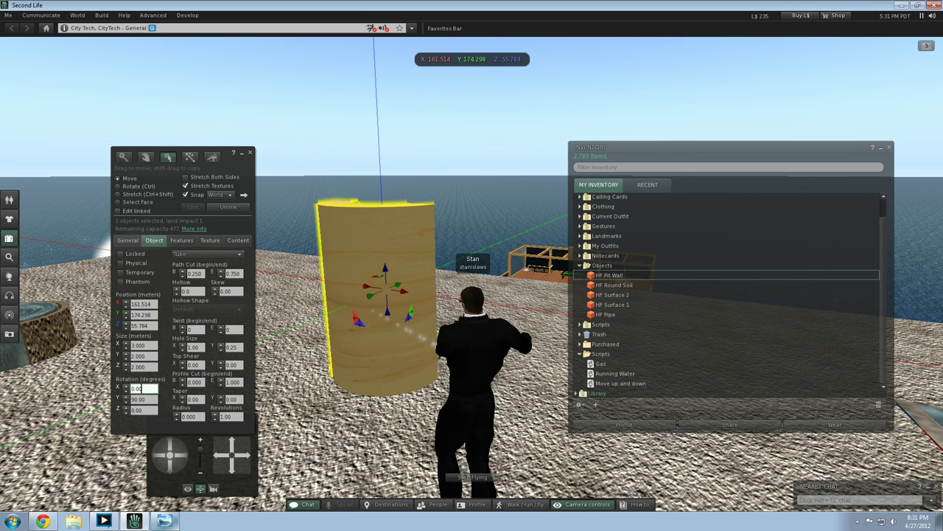
Step: Try an X rotation of 270° on the half tube, and settle on a Z rotation of 180°
text(2)
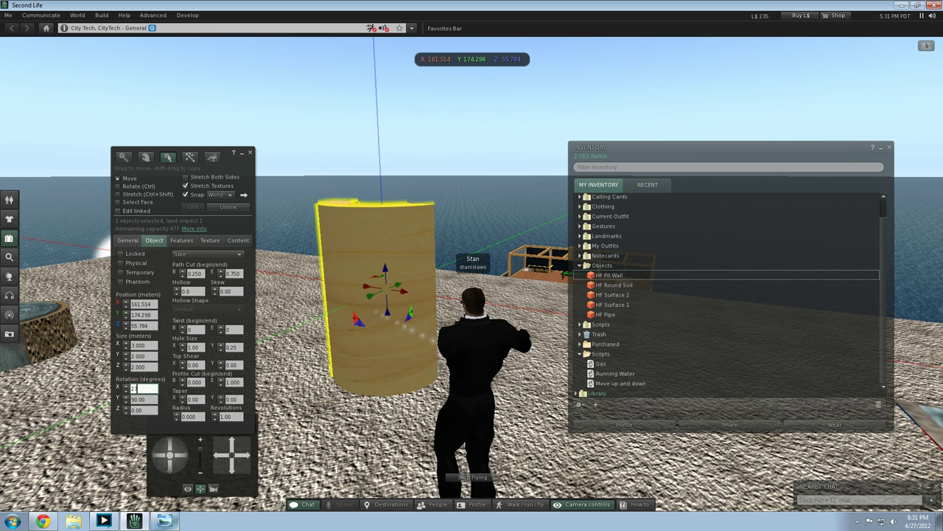
text(70)
key(Return)
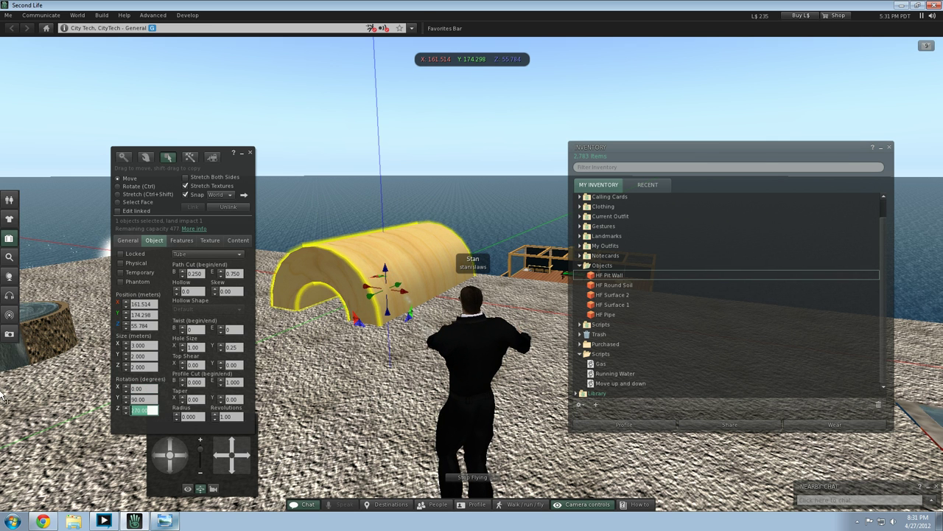
key(Return)
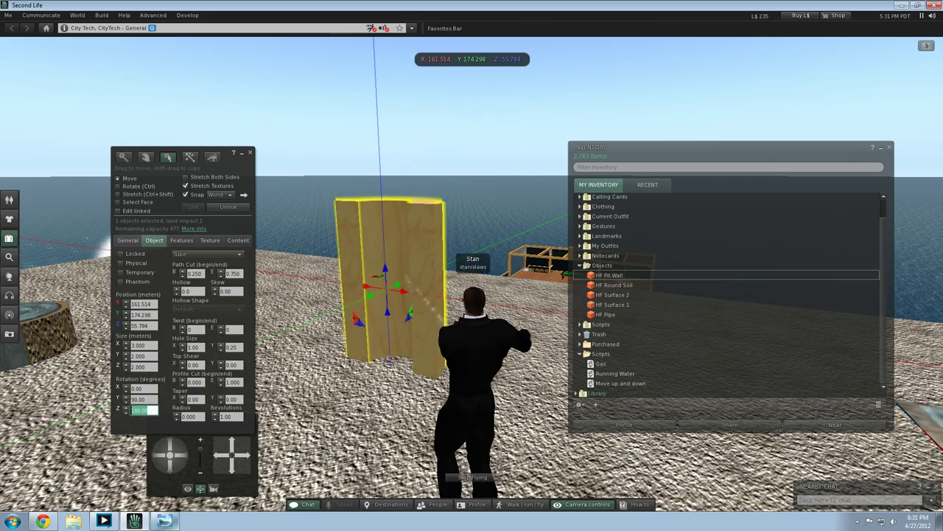
Step: Circle around the half tube to examine its open side and its placement on the platform
click(296, 395)
key(Right)
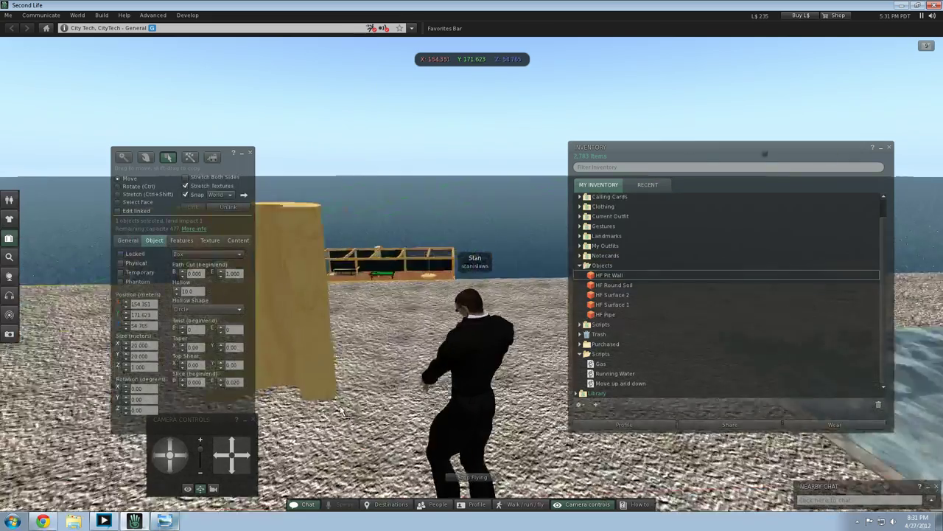
key(Left)
key(Left)
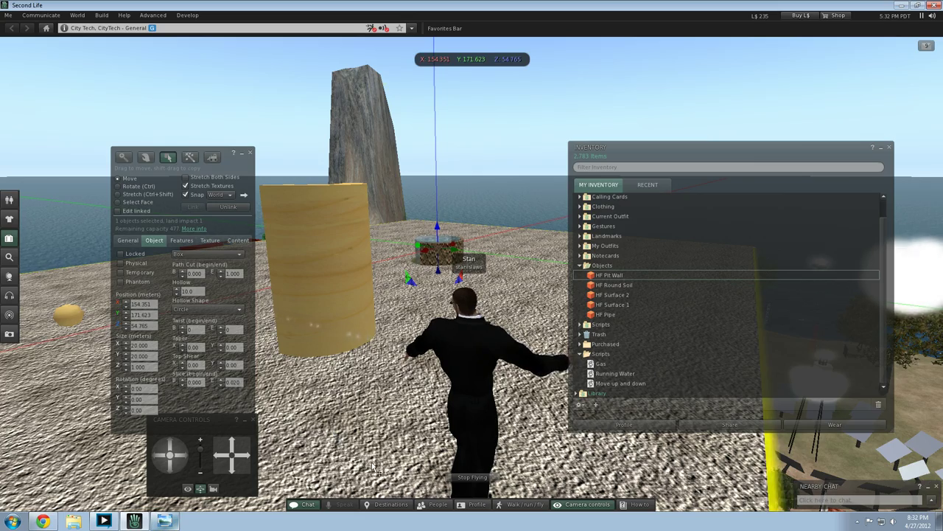
key(Left)
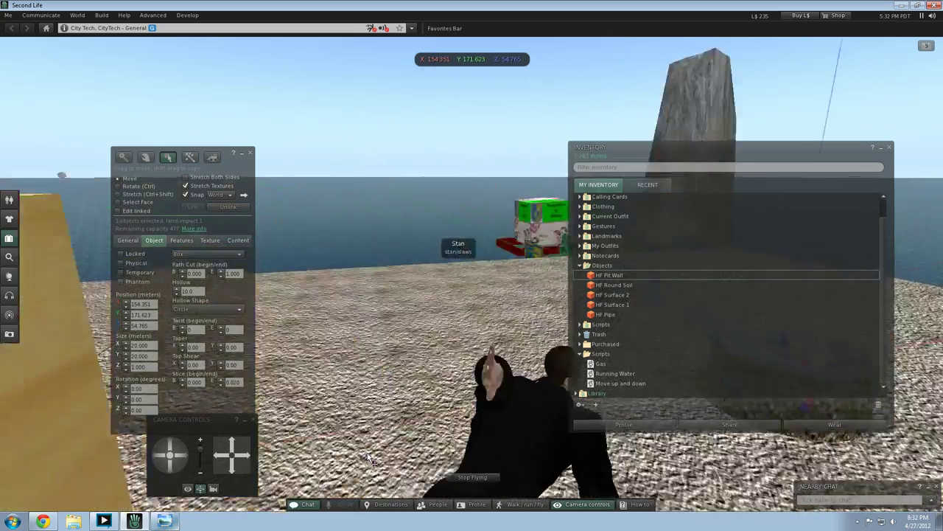
key(Left)
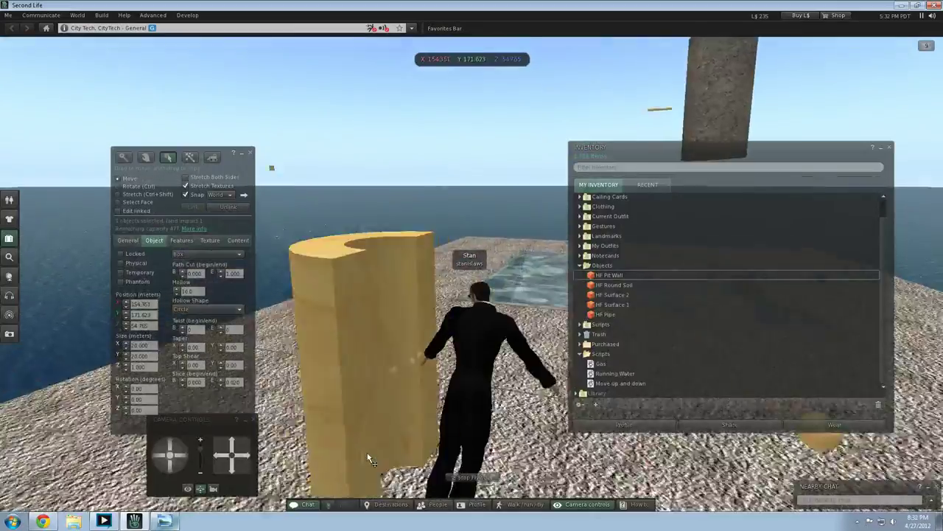
key(Left)
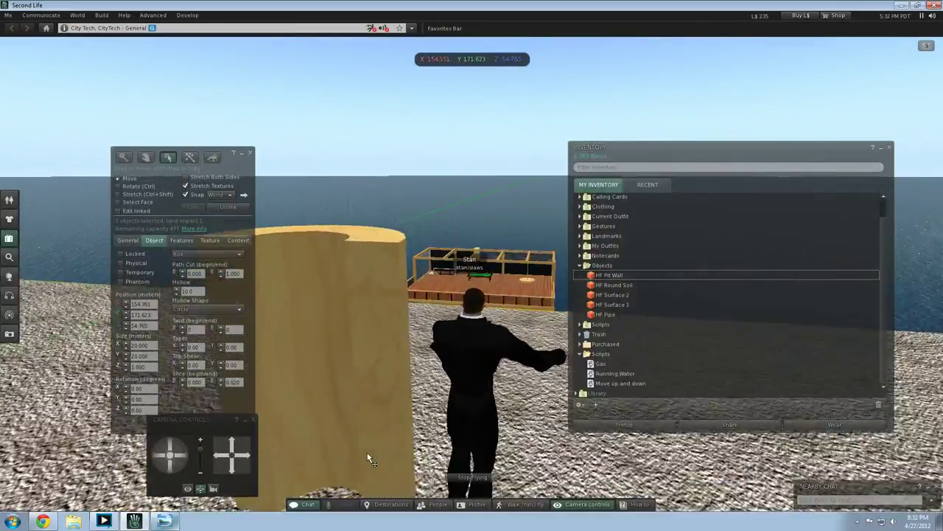
key(Left)
Step: Select the sphere and move it into the air near the half tube, to about Y 174 and Z 57.3
key(Up)
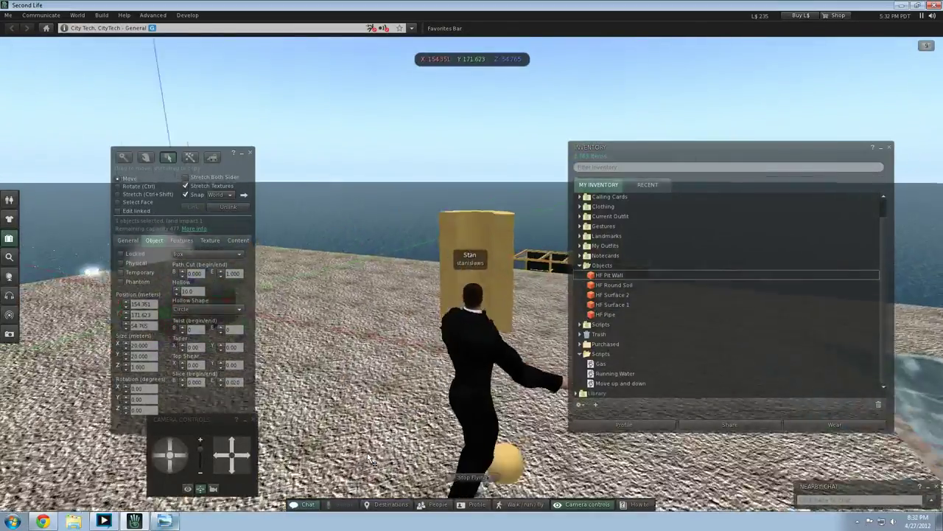
key(Up)
key(Up)
click(335, 449)
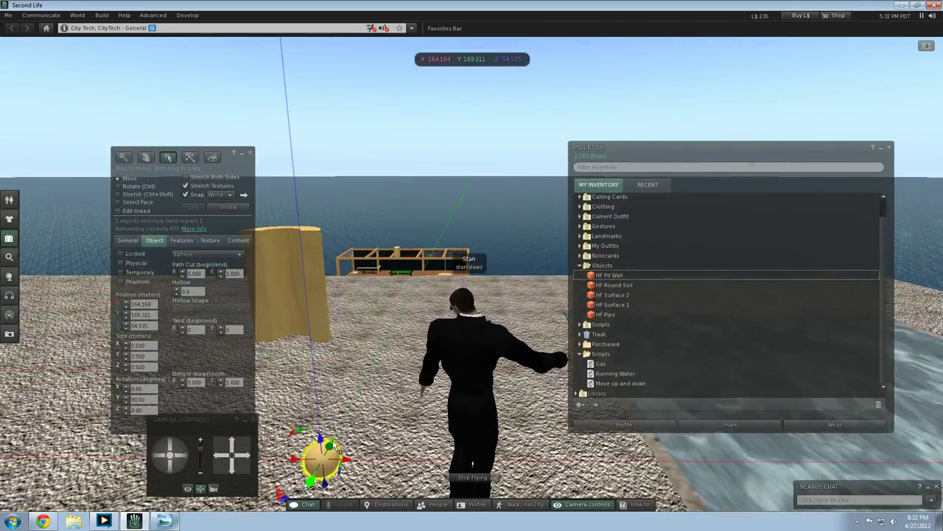
drag(335, 452, 386, 198)
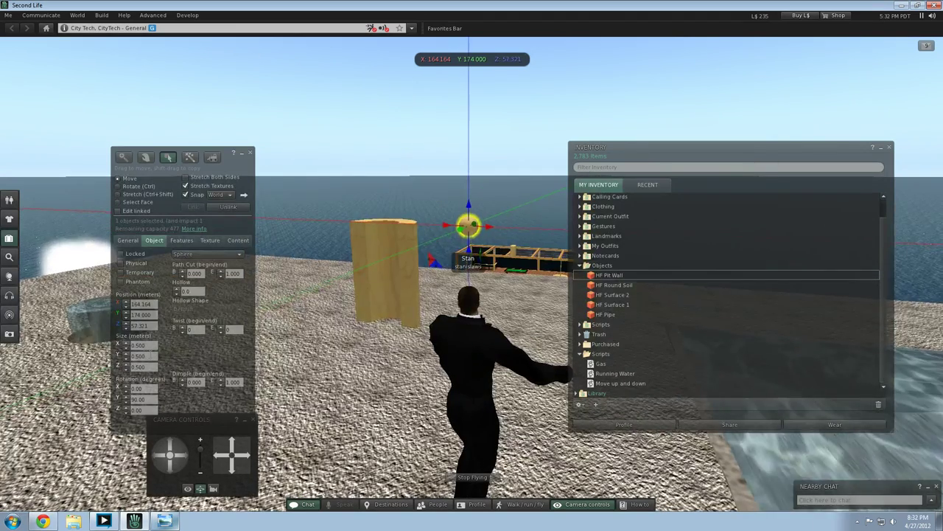
Step: Set the sphere's X, Y and Z sizes to 2 m
drag(150, 345, 43, 334)
text(2)
key(Return)
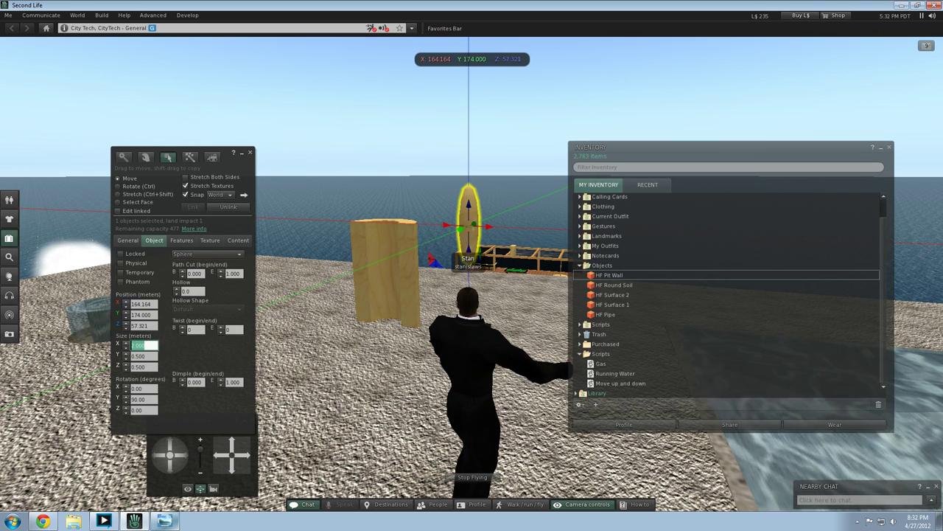
click(142, 356)
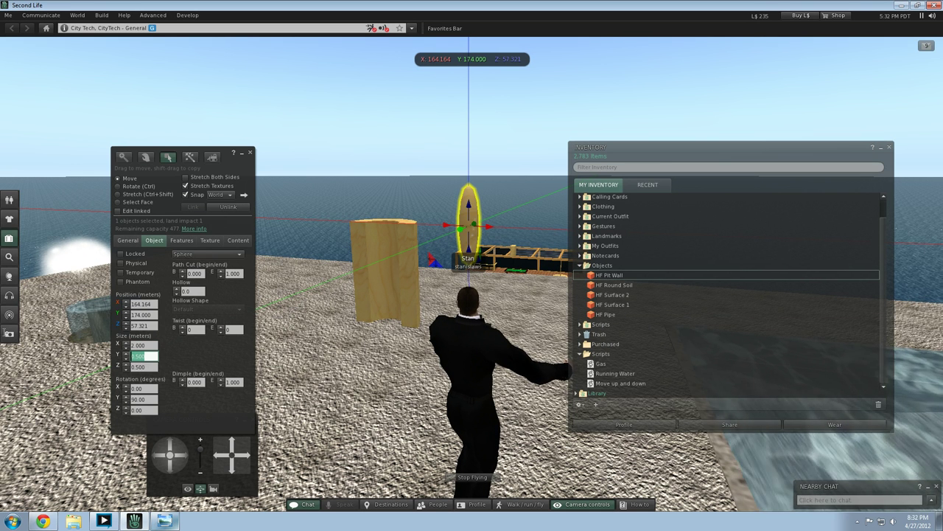
text(2)
key(Return)
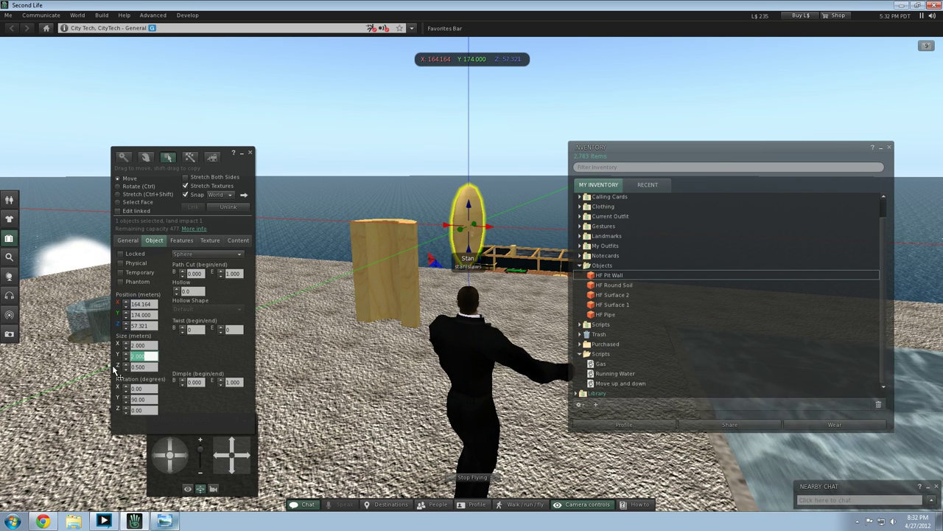
click(145, 367)
text(2)
key(Return)
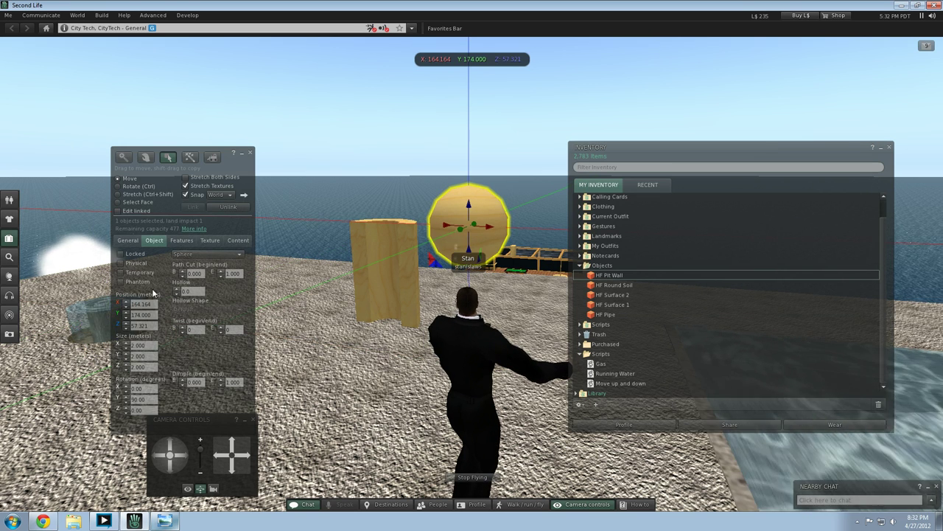
Step: Hollow the sphere to 90
drag(197, 292, 115, 285)
text(90)
key(Return)
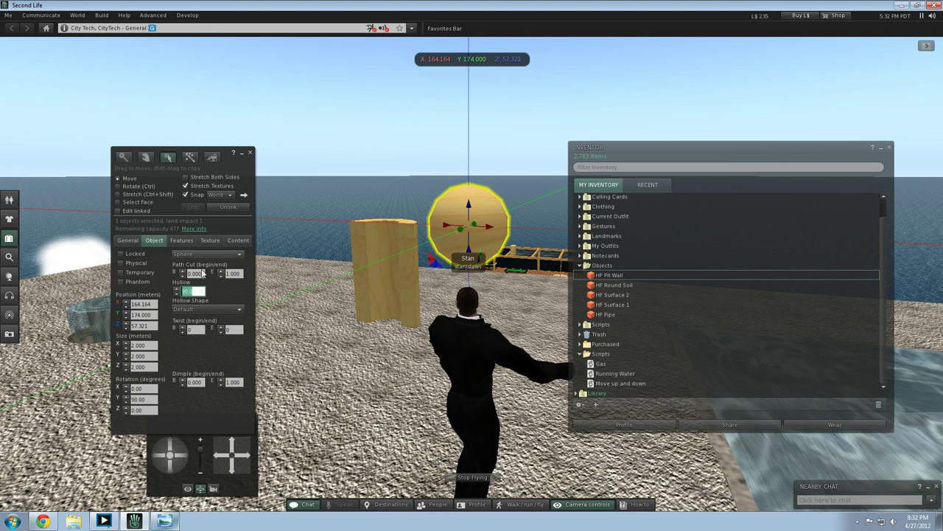
Step: Set the end of the hollow sphere's path cut to 0.25
click(220, 279)
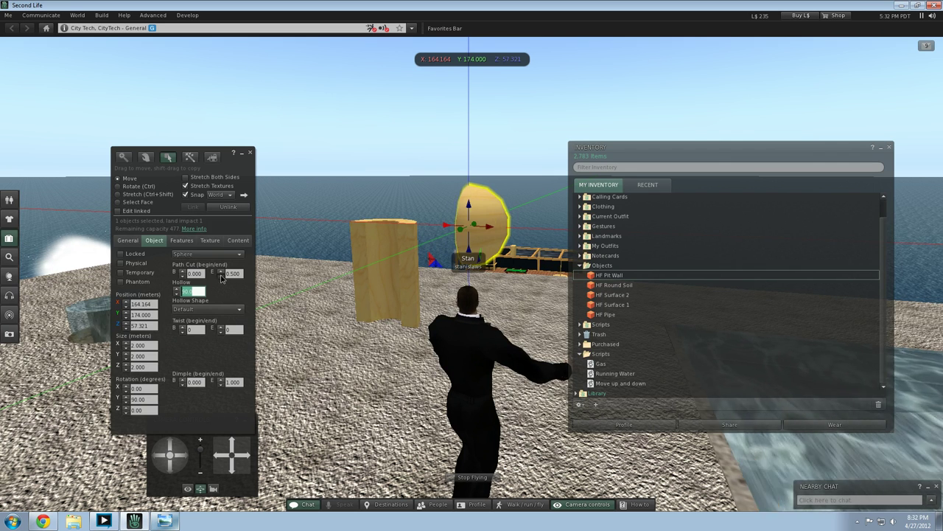
click(221, 276)
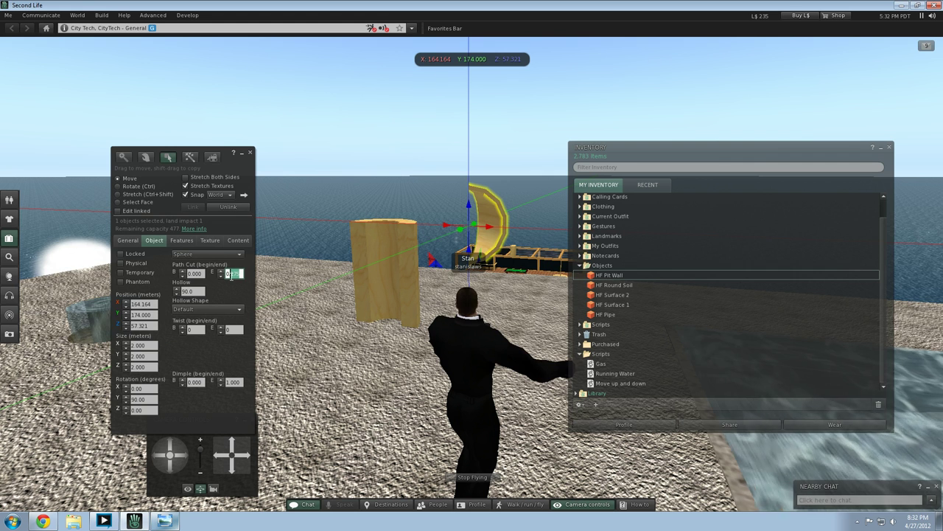
key(BackSpace)
key(BackSpace)
key(BackSpace)
text(25)
Step: Set the beginning of the hollow sphere's path cut to 0.23
click(196, 274)
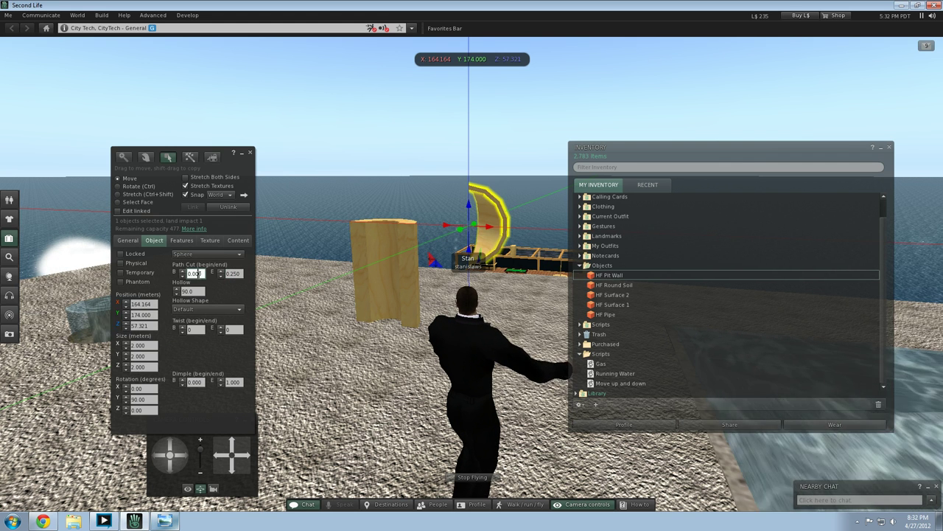
key(BackSpace)
key(BackSpace)
text(23)
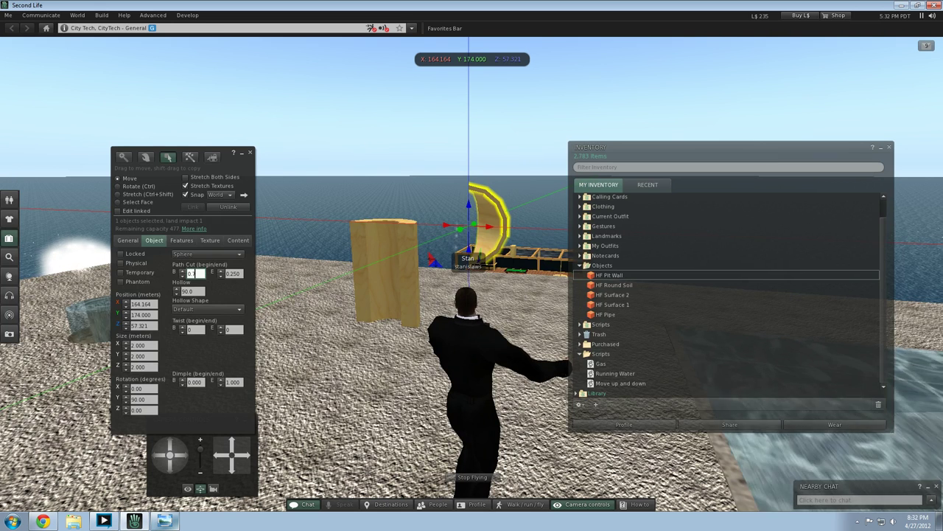
key(Return)
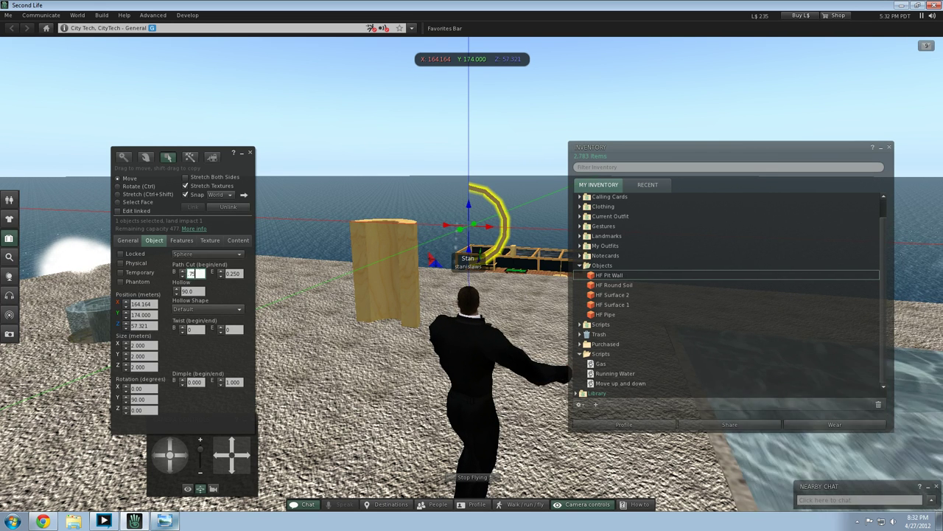
Step: Compare the cut sphere with the half tube and reset the beginning of the sphere's path cut to 0
click(390, 303)
key(Up)
key(Right)
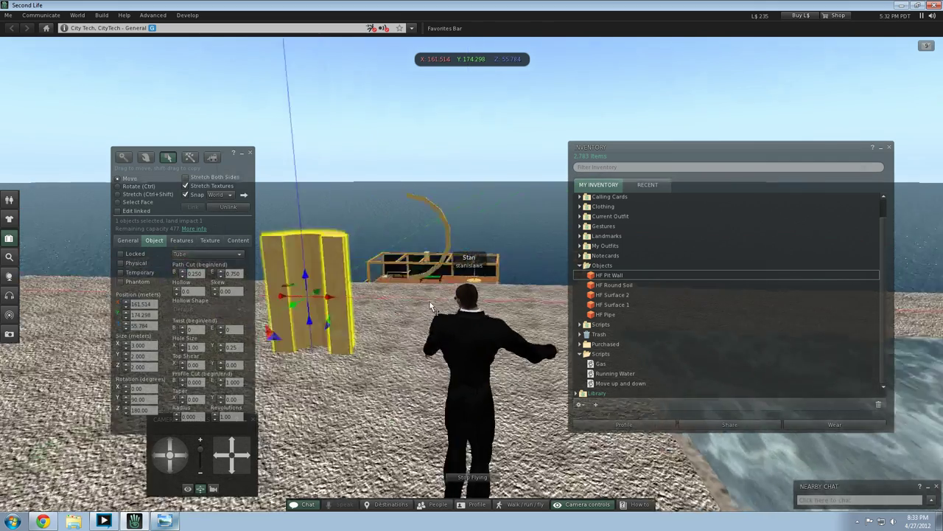
click(322, 291)
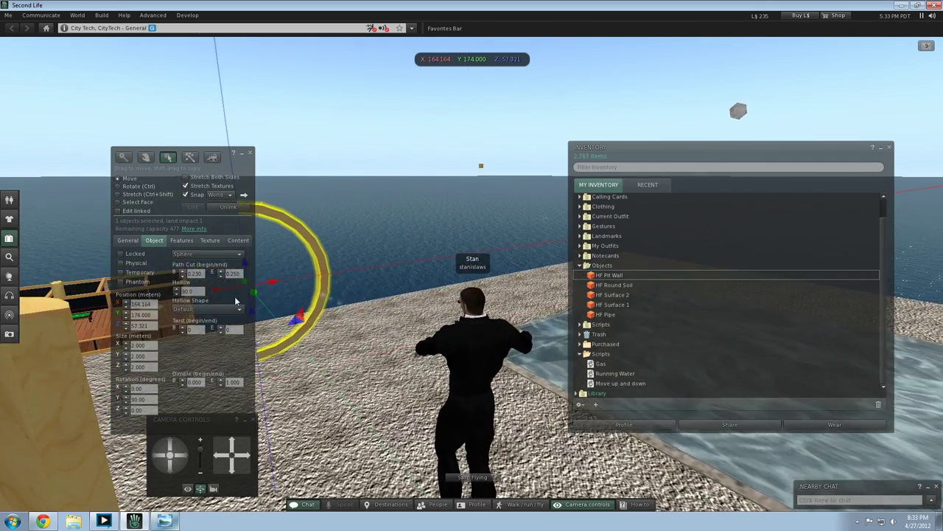
click(182, 274)
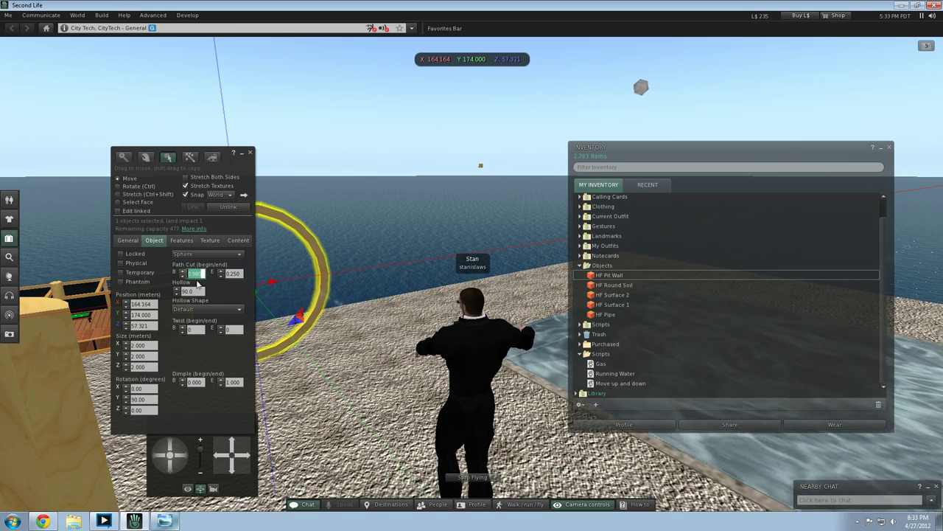
text(0)
key(Return)
key(Escape)
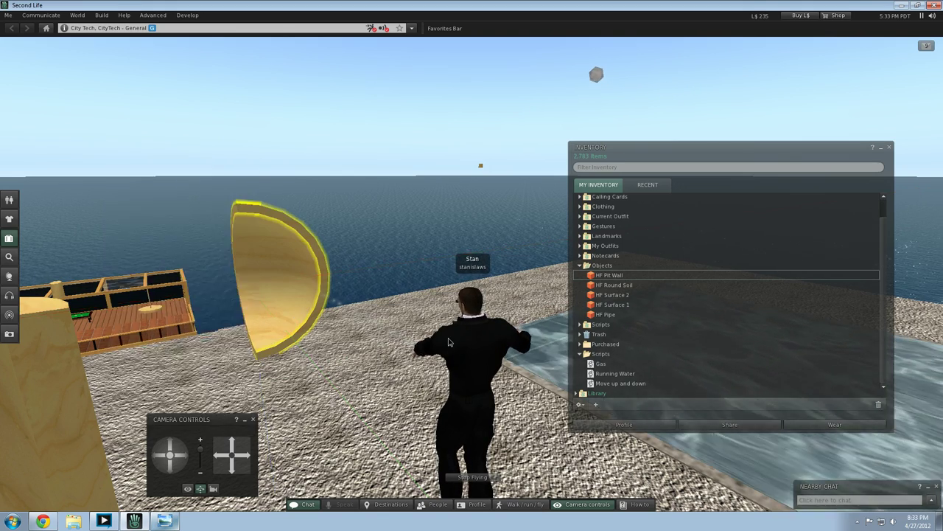
Step: Set the hollow sphere's path cut to begin at 0.25 and end at 0.75, leaving half of the sphere
click(399, 278)
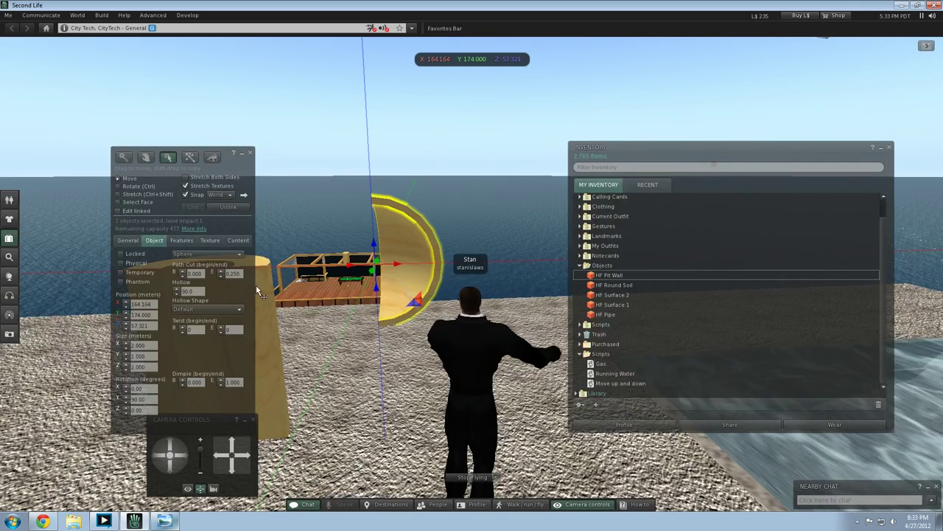
click(233, 272)
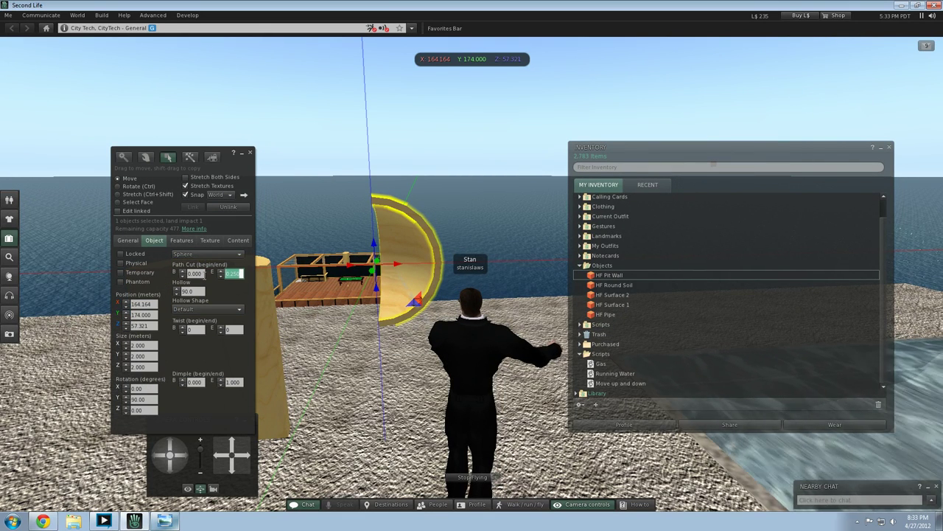
key(Return)
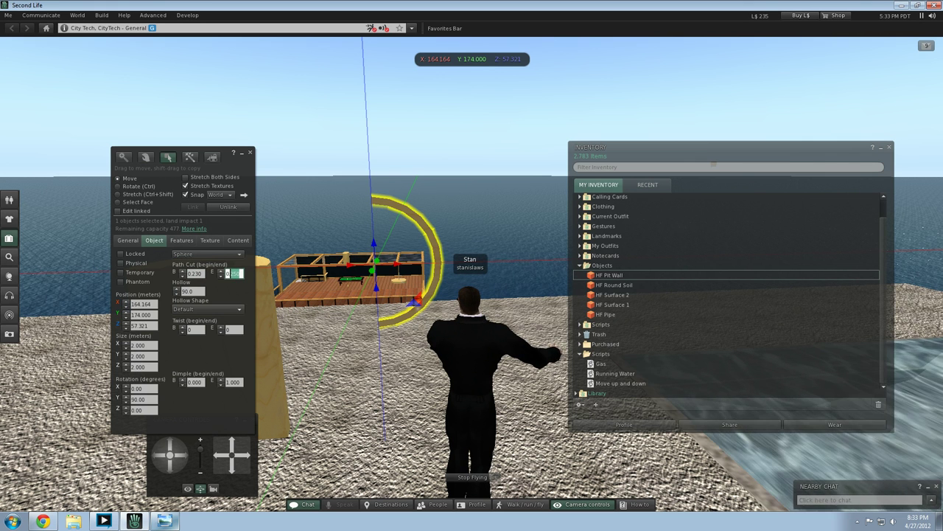
key(Return)
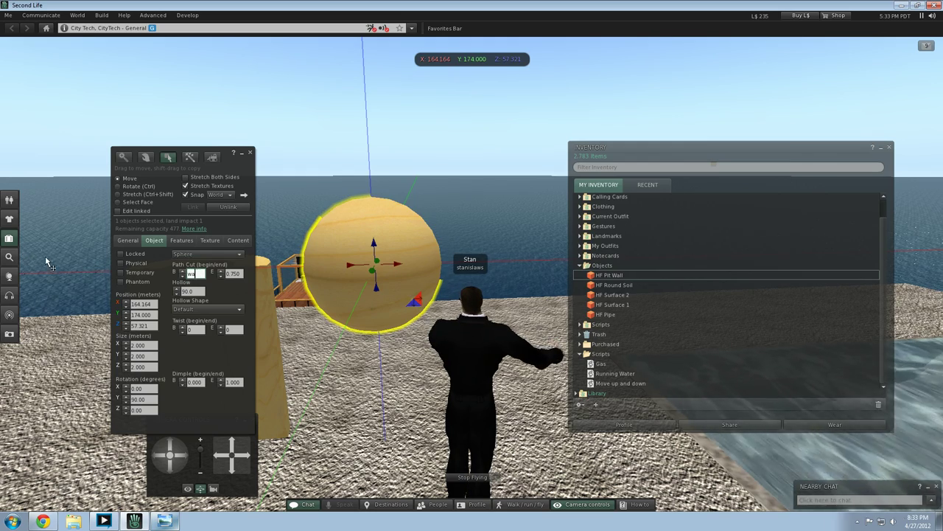
click(500, 297)
click(408, 268)
key(a)
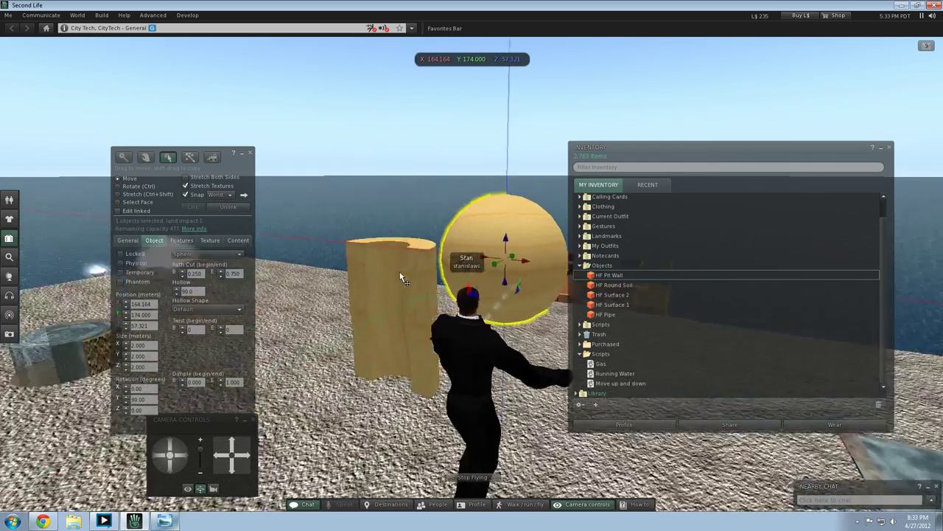
Step: Rotate the half sphere to X 270 and Y 0 degrees so that it forms a dome opening downward
key(d)
alt+drag(402, 278, 398, 272)
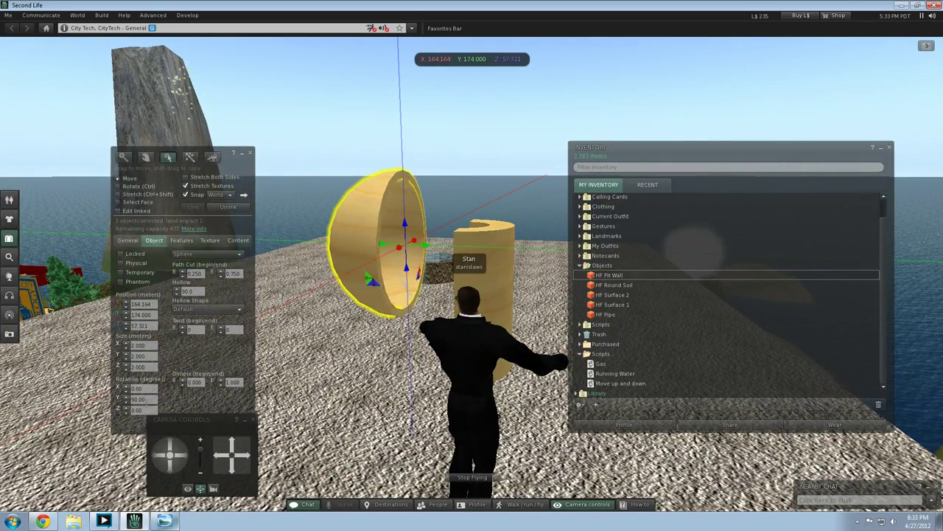
click(140, 398)
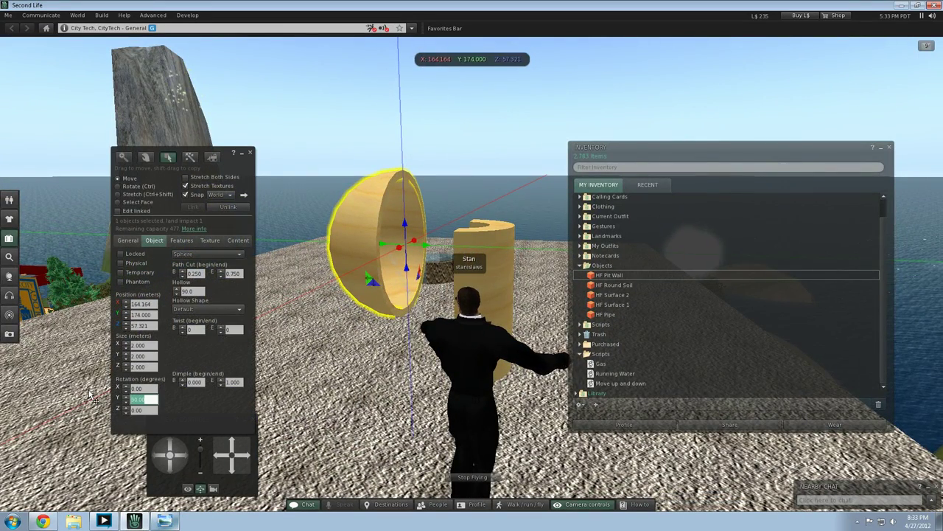
key(Return)
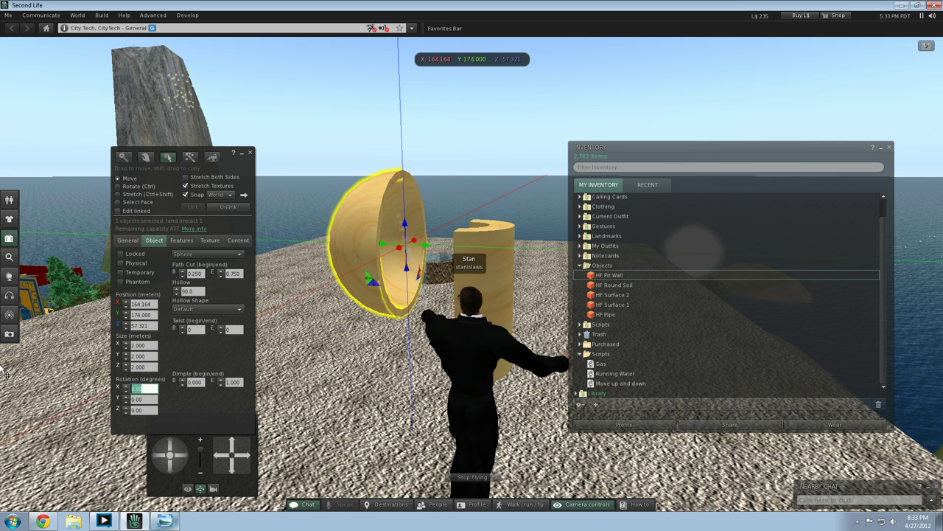
text(0)
key(Return)
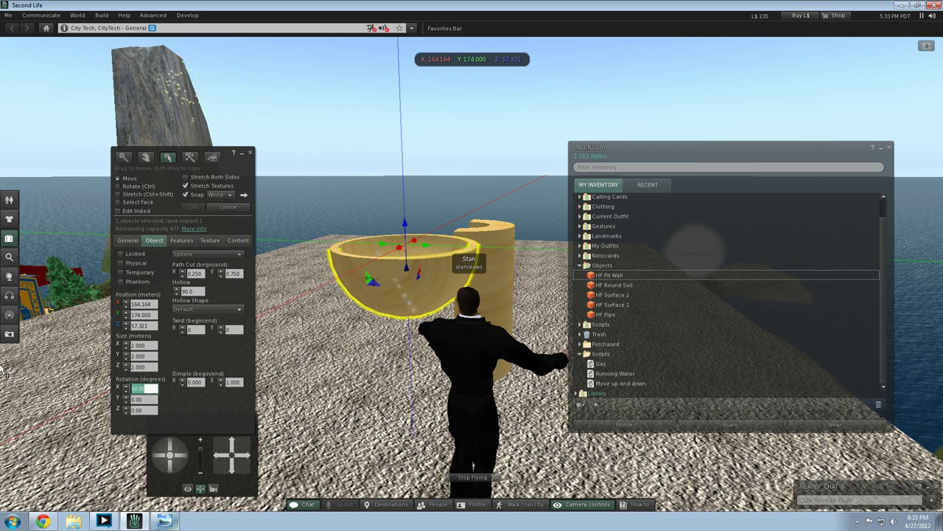
key(Return)
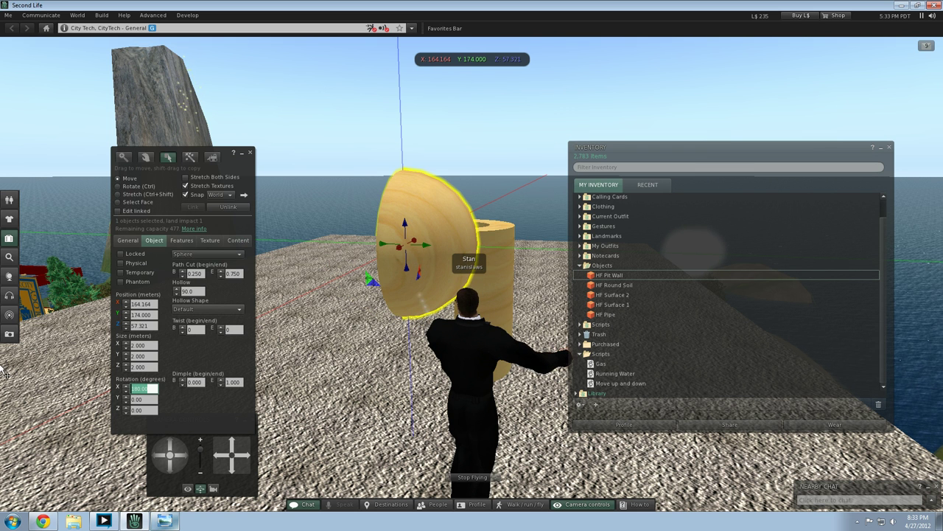
text(270)
key(Return)
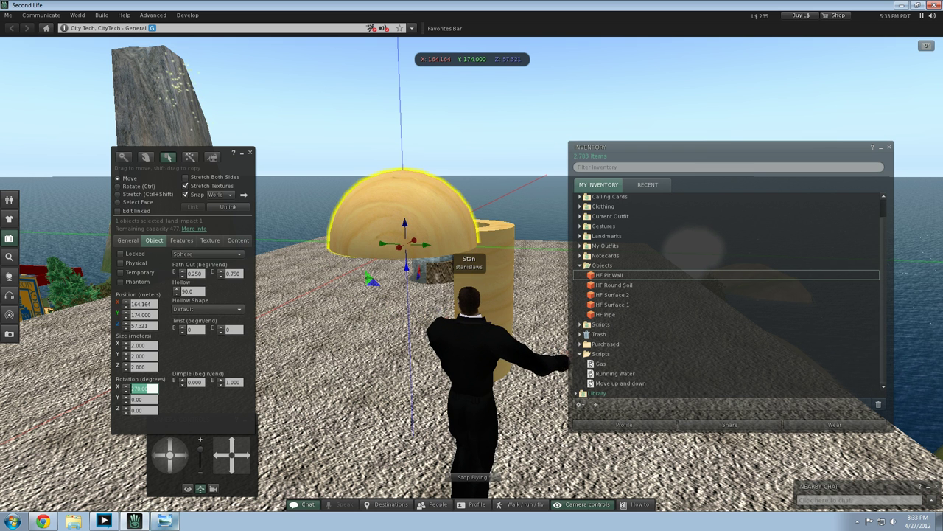
Step: Select the dome and move it along X onto the upright half tube, to about X 161.48
click(293, 389)
key(Up)
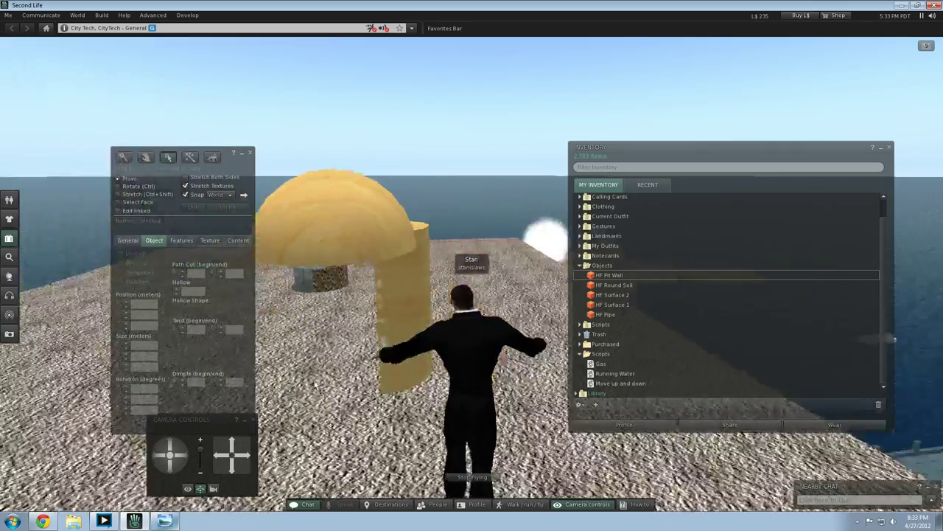
key(Left)
key(Left)
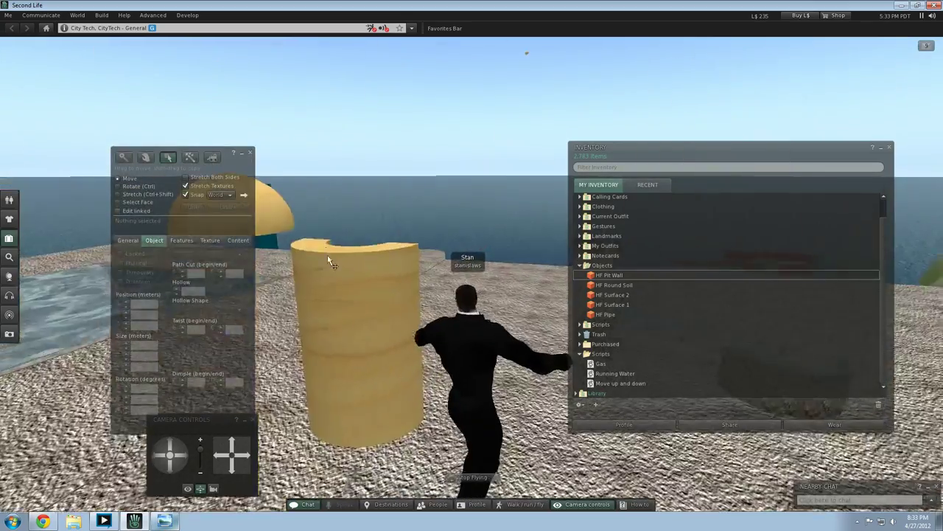
click(266, 204)
key(Up)
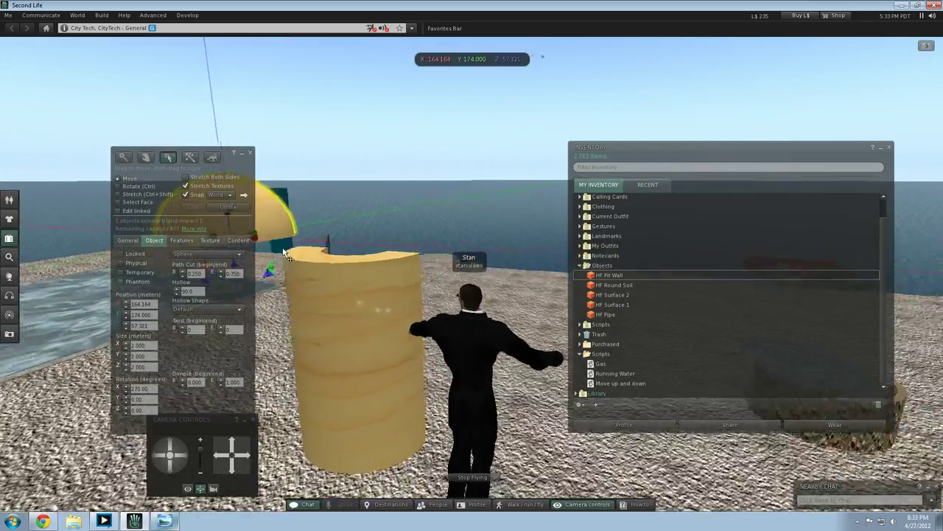
key(Left)
drag(454, 228, 311, 240)
key(Left)
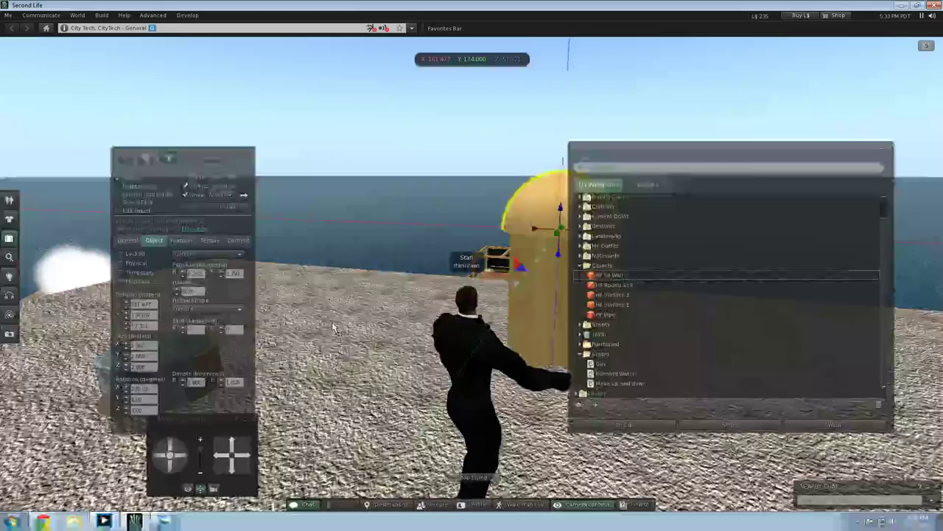
Step: Shift the dome over the top of the half tube to about X 161.54 and Y 174.45
key(Up)
key(Right)
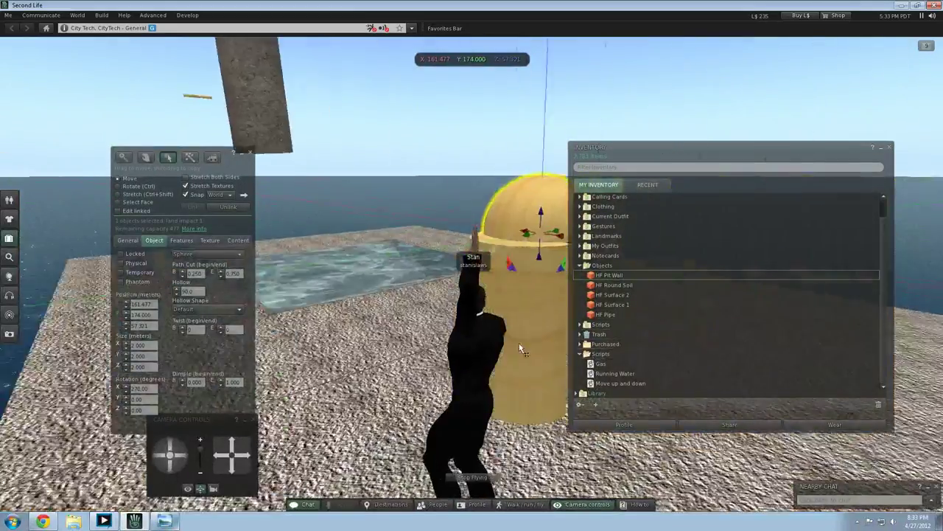
drag(520, 279, 515, 253)
click(531, 478)
key(Right)
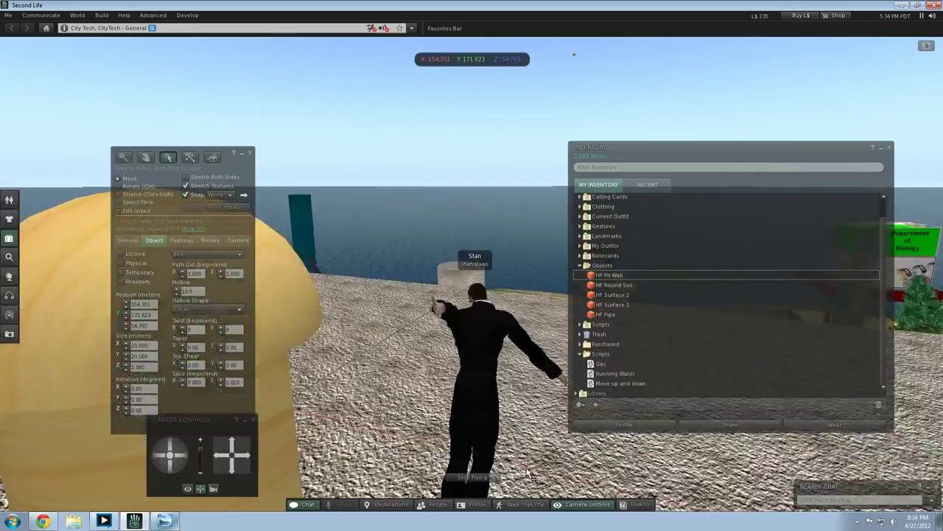
key(Left)
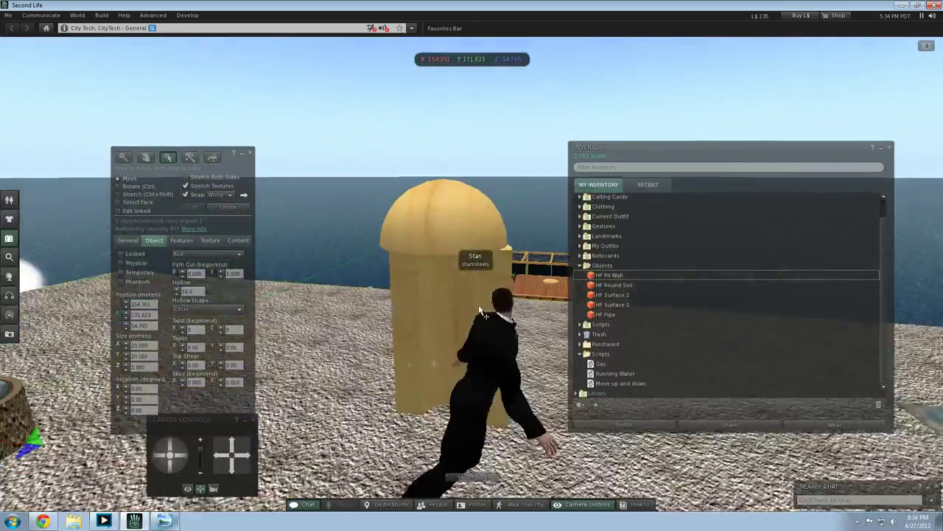
click(451, 210)
drag(459, 243, 464, 253)
key(Right)
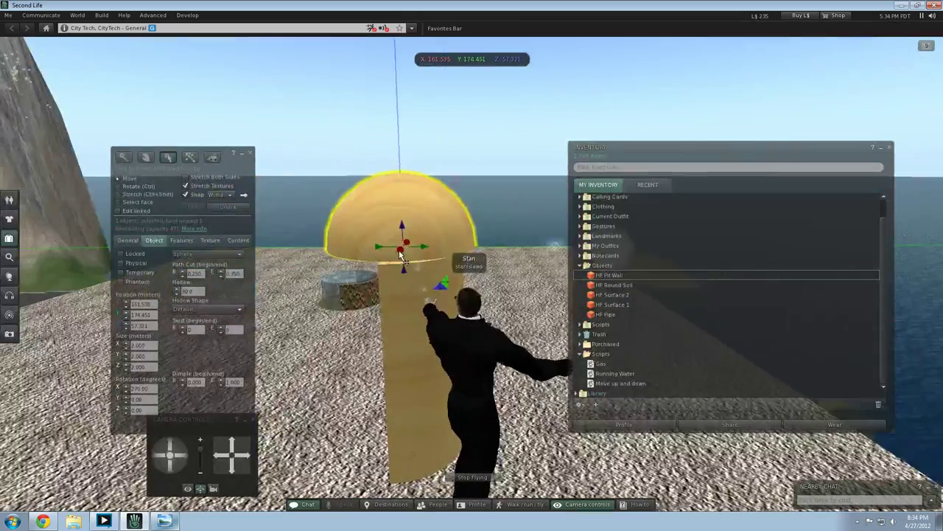
Step: Reposition the dome on the half tube to about X 161.72 and Y 174.35, and inspect the fit from several sides
drag(374, 251, 400, 258)
click(353, 339)
key(Left)
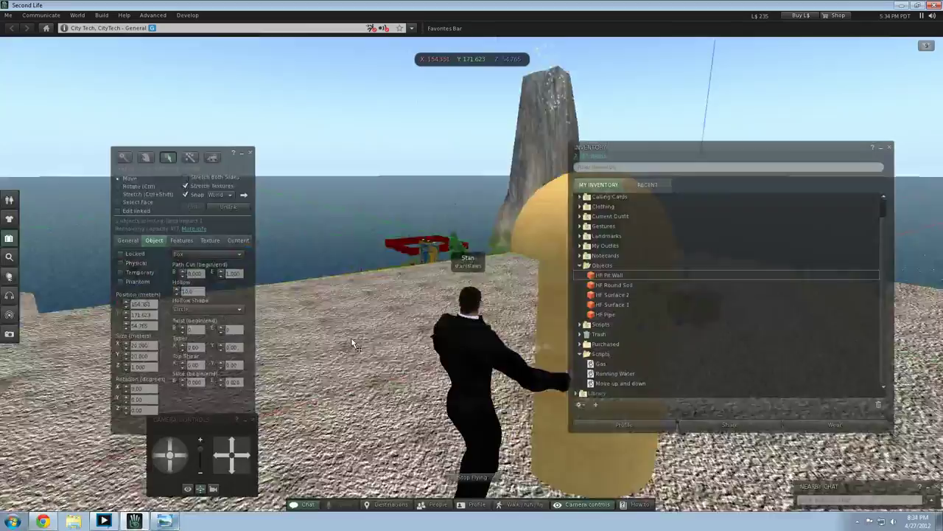
key(Right)
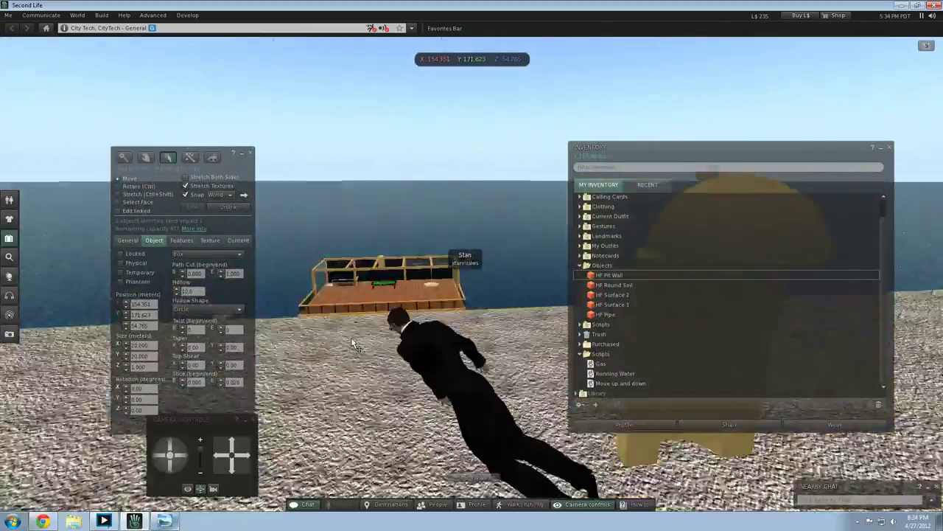
key(Right)
key(Up)
key(Left)
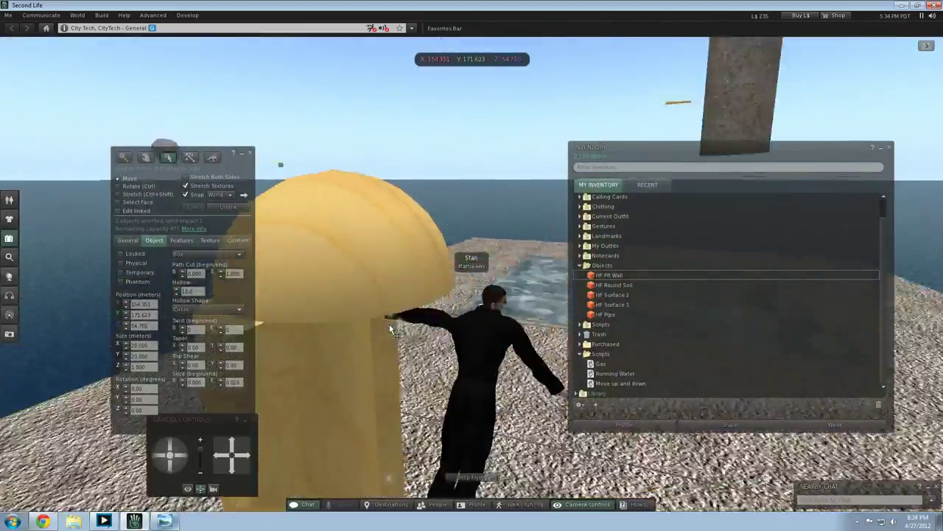
Step: Select the dome and align it with the half tube's sides by moving it along X to about 161.50
click(415, 245)
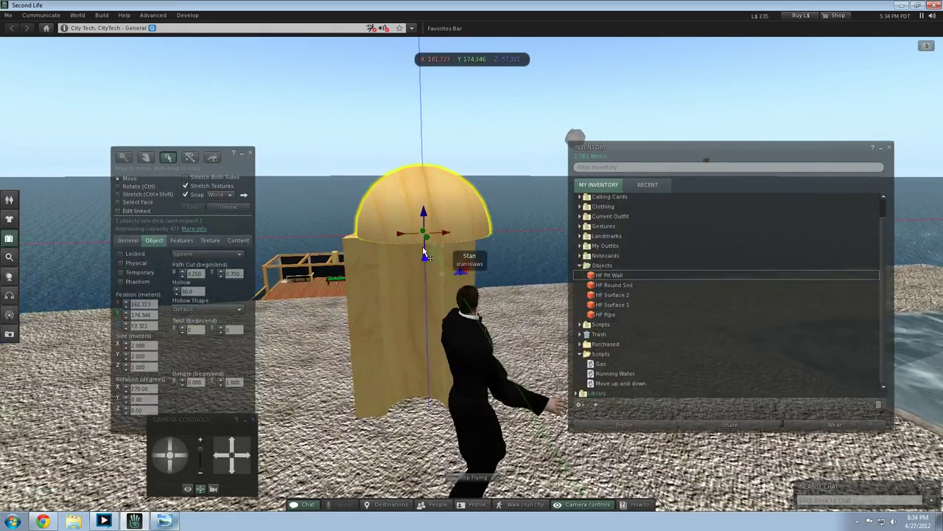
drag(406, 245, 389, 241)
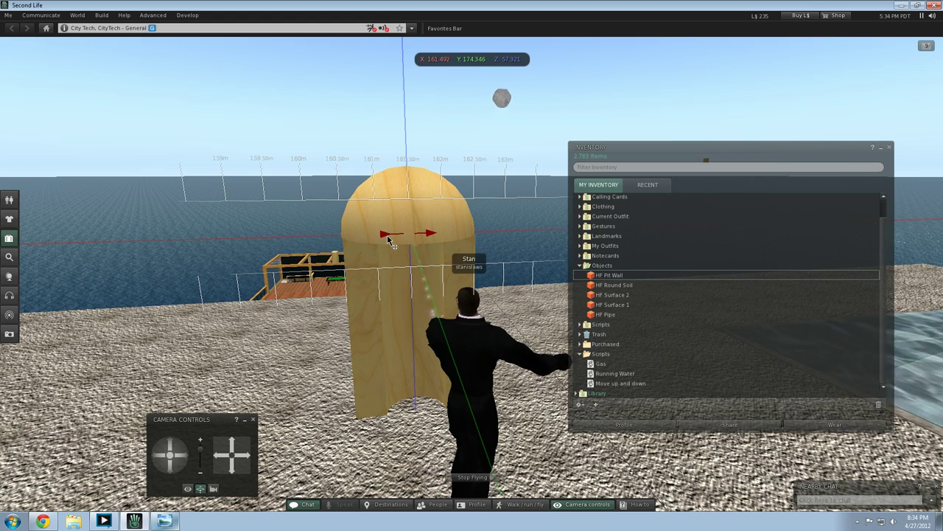
drag(387, 238, 389, 239)
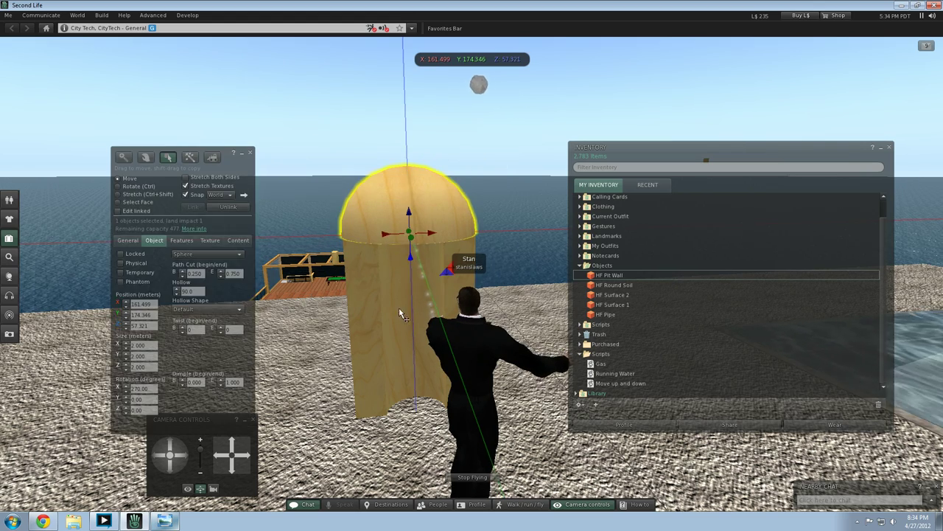
Step: Check the dome's alignment from the curved side of the half tube and nudge it along X to about 161.53
key(Right)
key(Up)
key(Left)
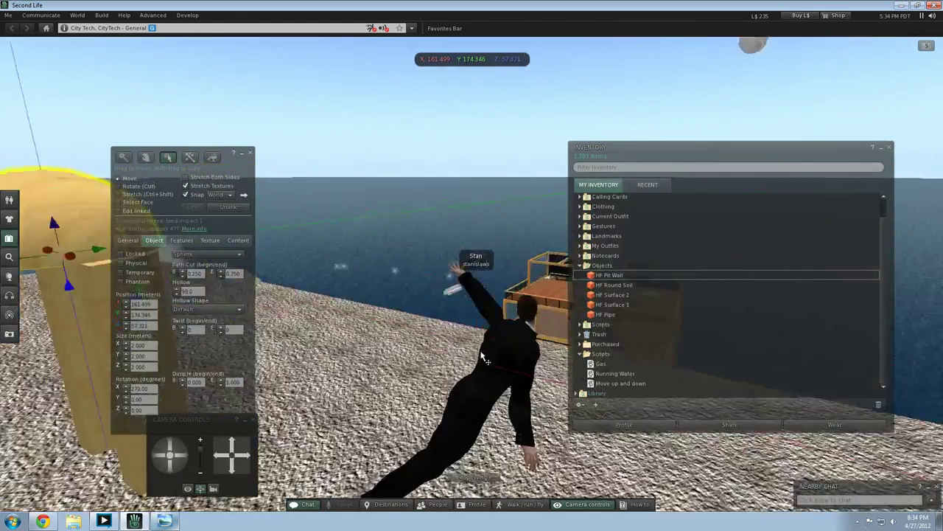
key(Left)
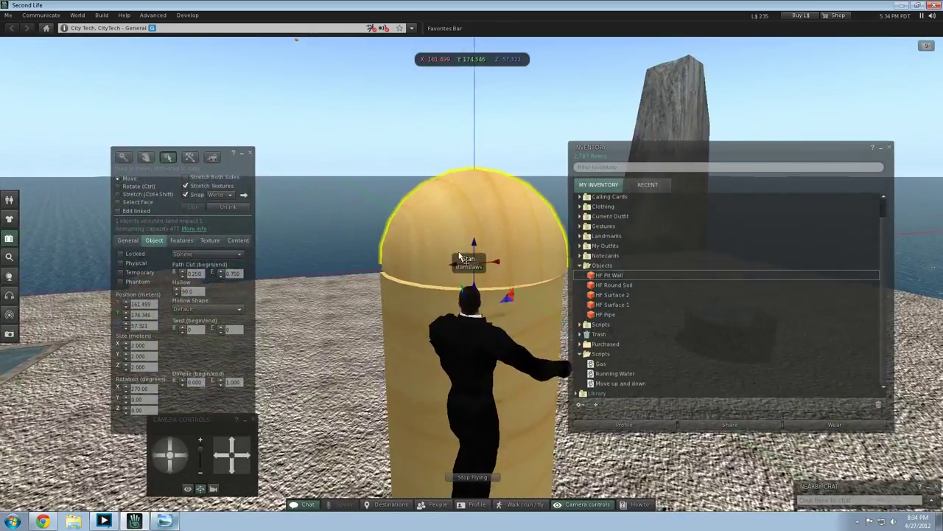
drag(452, 264, 451, 265)
key(Left)
key(Right)
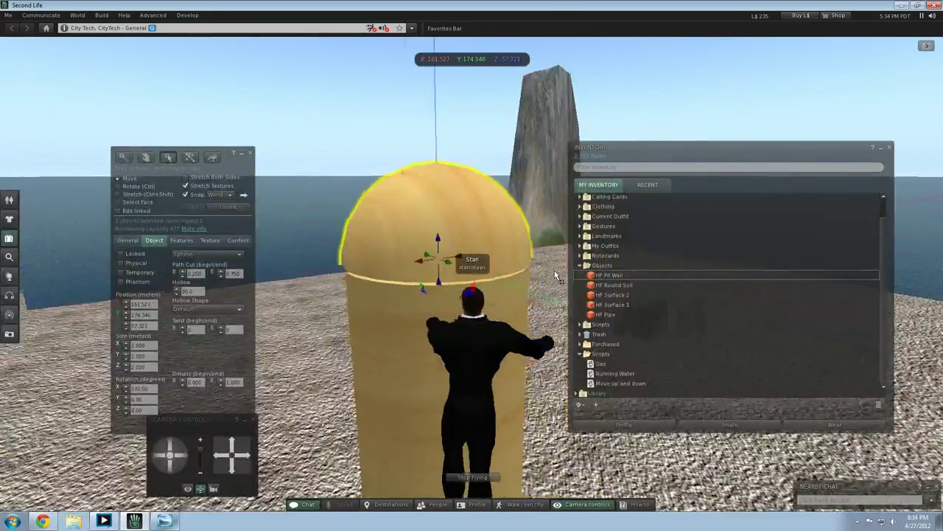
Step: Fine-tune the dome's position on the half tube to about X 161.51, Y 174.31 and Z 57.28, checking it from several sides
drag(332, 277, 304, 304)
click(471, 338)
key(Right)
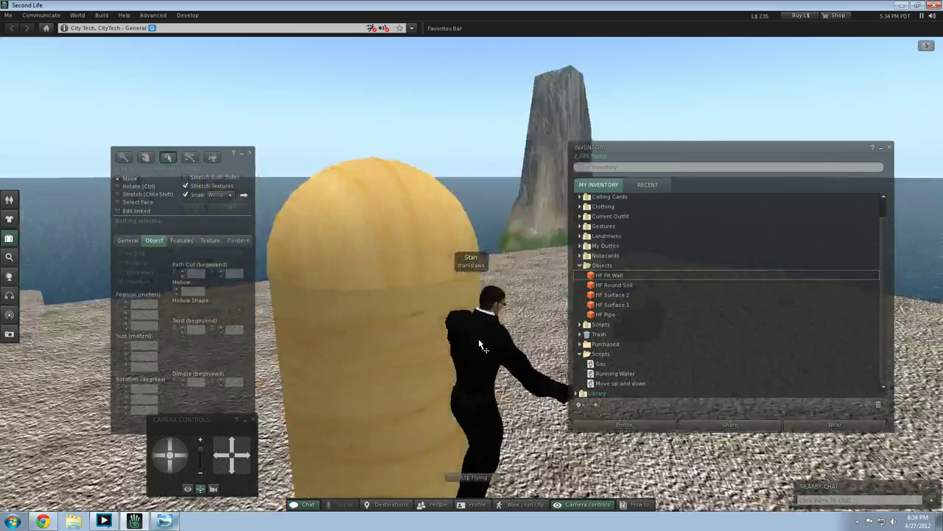
key(Left)
key(Up)
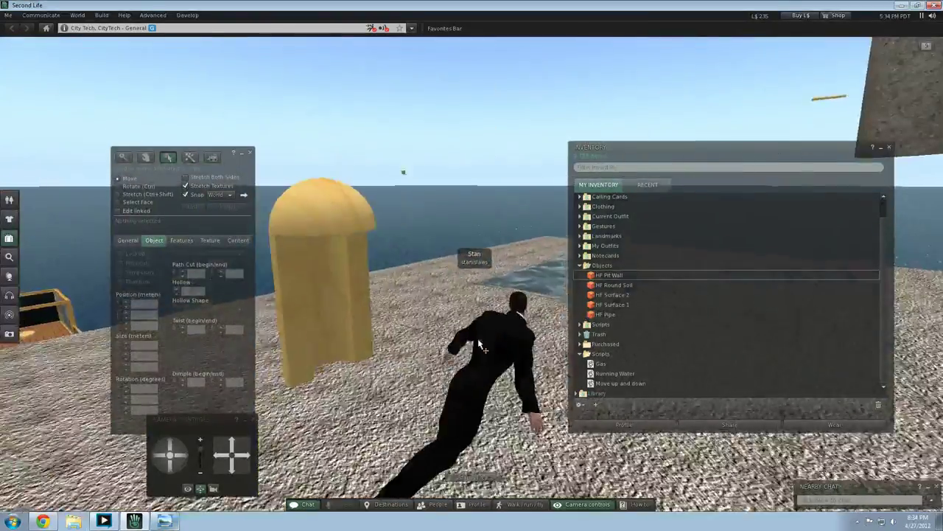
click(364, 252)
drag(353, 232, 351, 231)
click(486, 227)
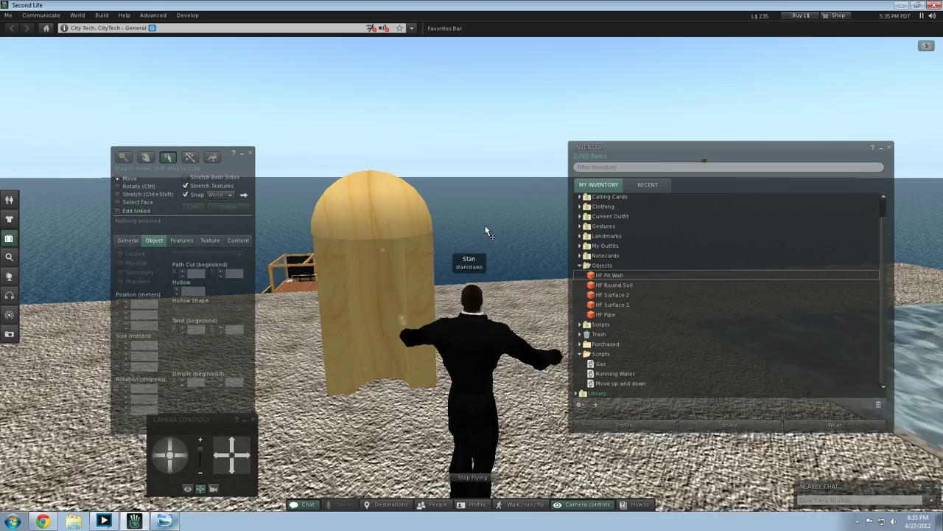
key(Up)
key(Left)
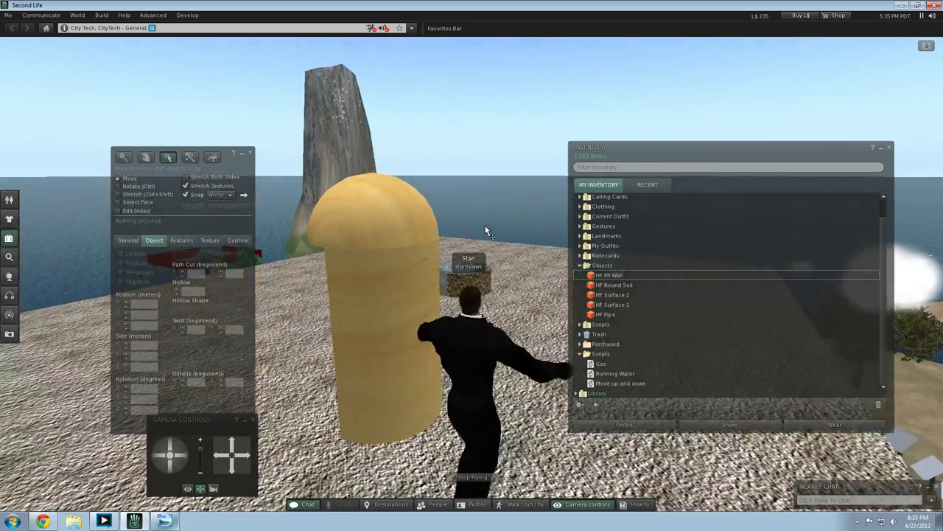
Step: Turn the half tube into a full tube by setting its path cut to begin at 0 and end at 1
click(371, 285)
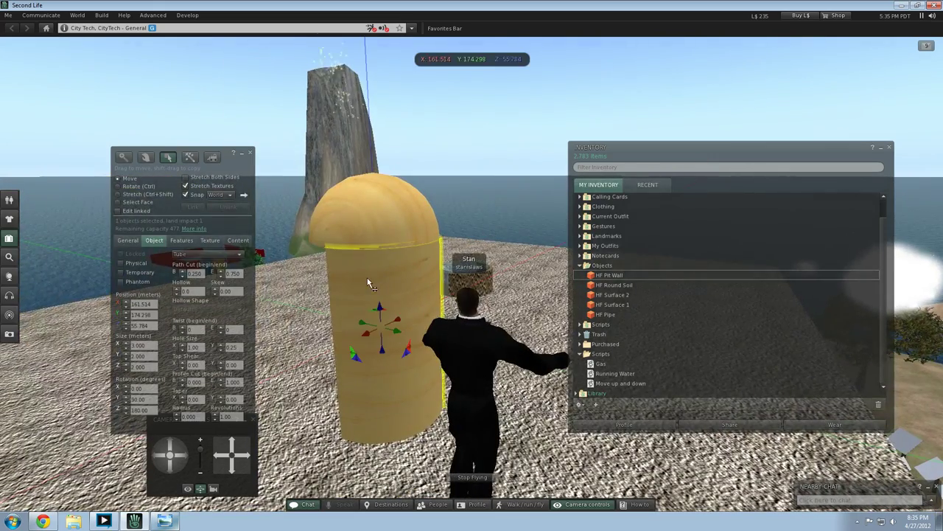
click(205, 275)
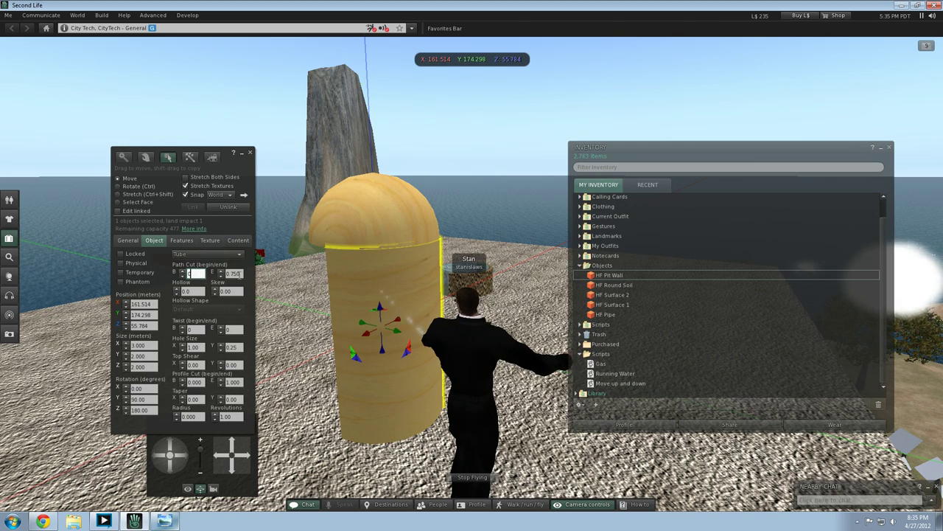
text(0)
key(Tab)
click(289, 311)
click(350, 324)
Step: Select the dome together with the full tube and link them into one object
key(Left)
key(Left)
key(Up)
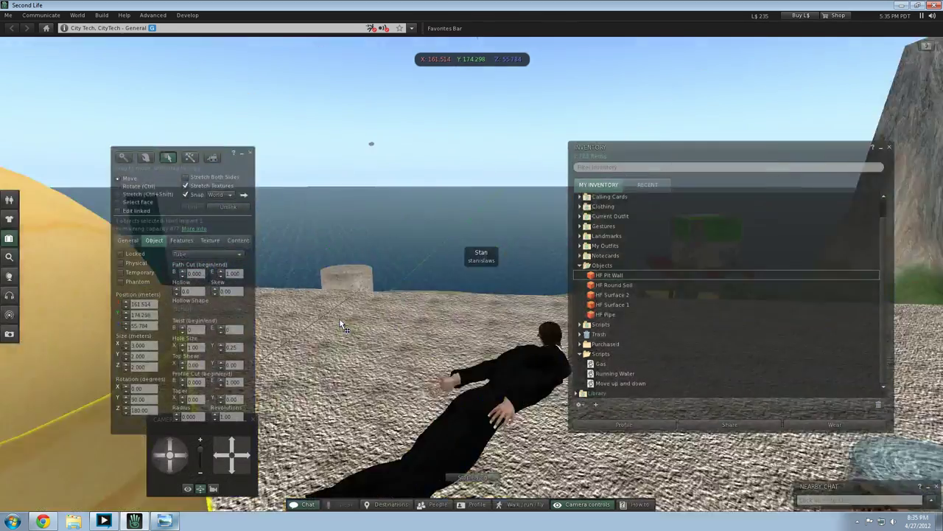
key(Left)
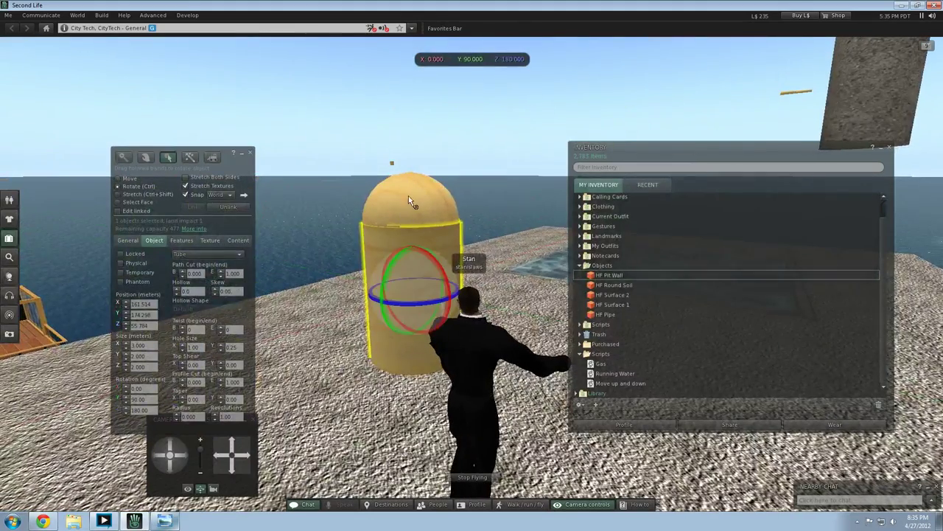
ctrl+click(409, 201)
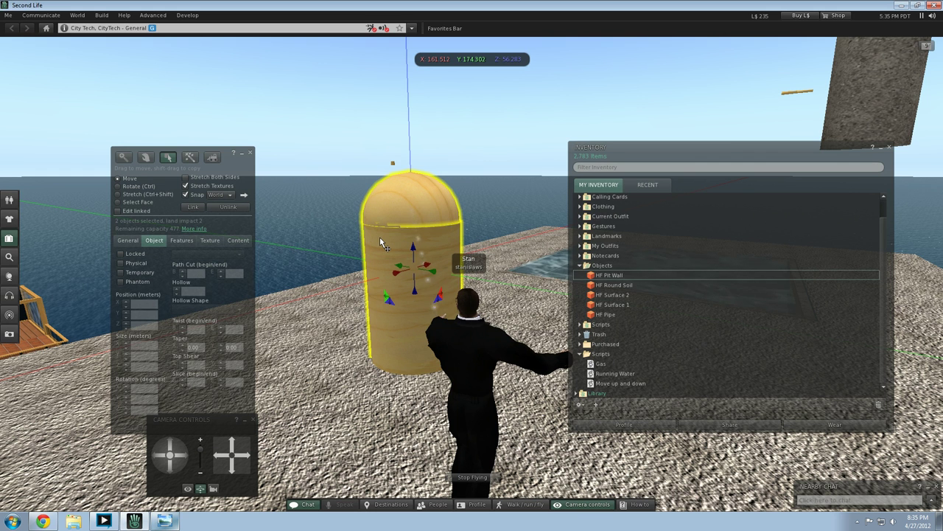
key(ctrl)
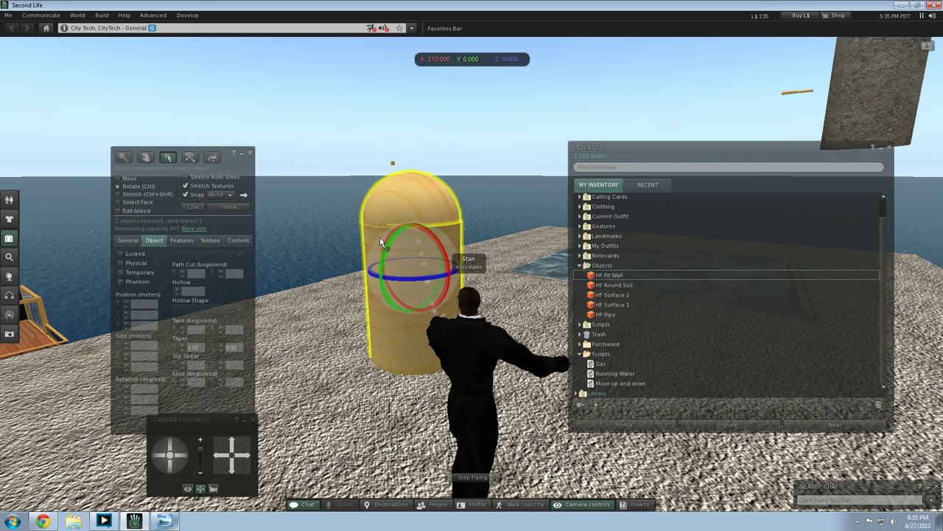
key(ctrl+l)
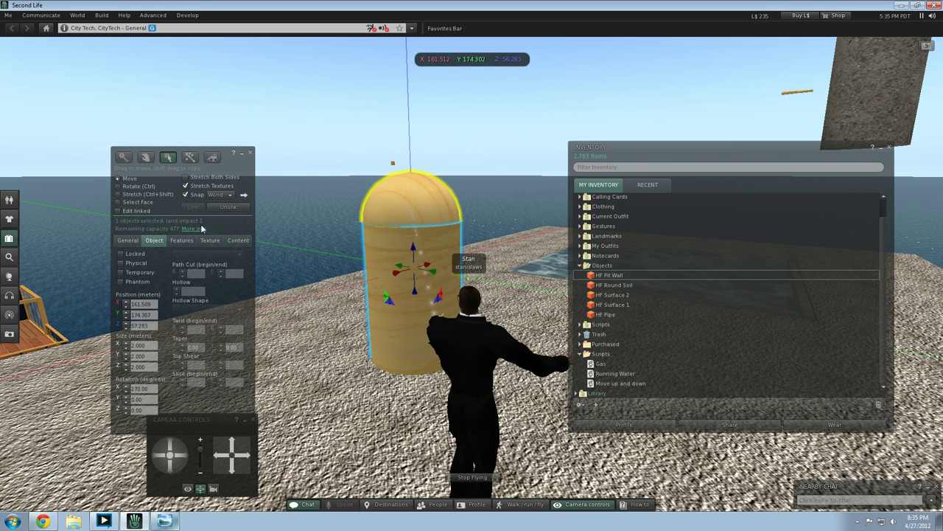
Step: Apply the Concrete texture from the Library's Buildings textures to the linked silo and set its bumpiness to concrete
click(209, 241)
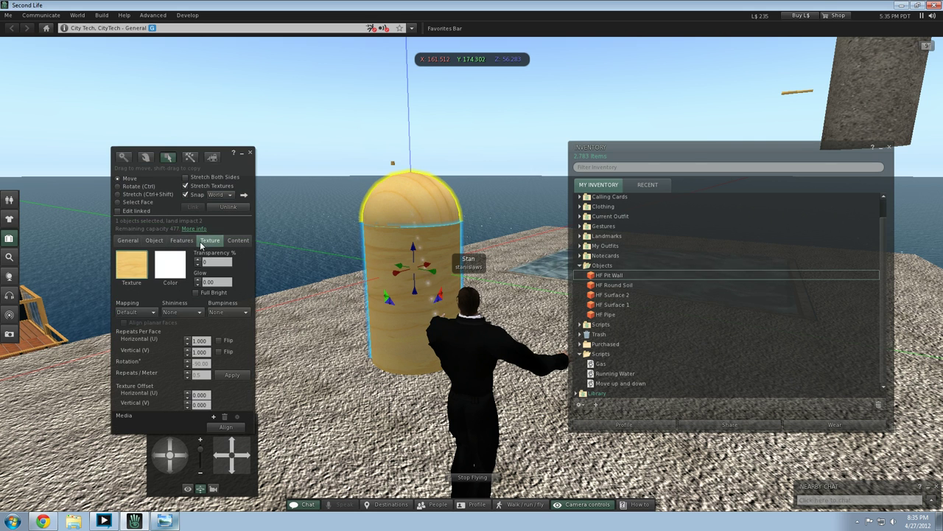
click(125, 265)
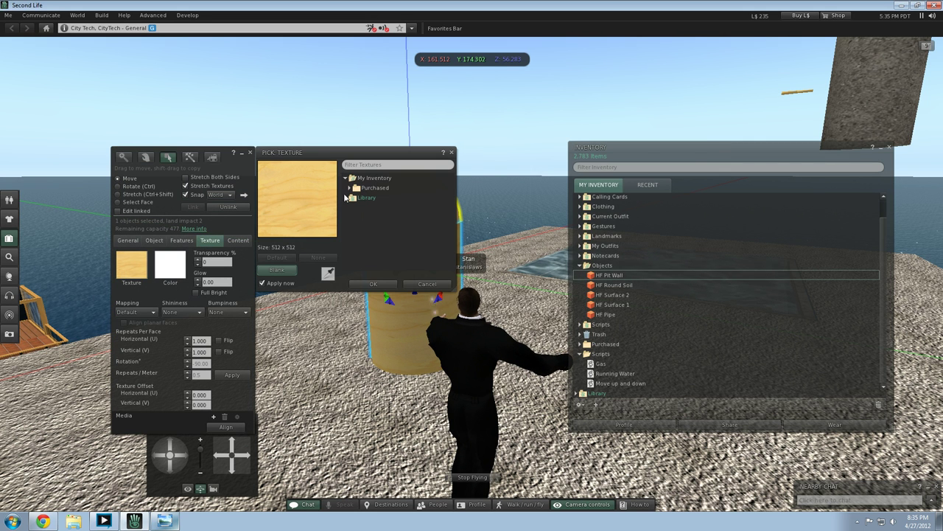
click(370, 199)
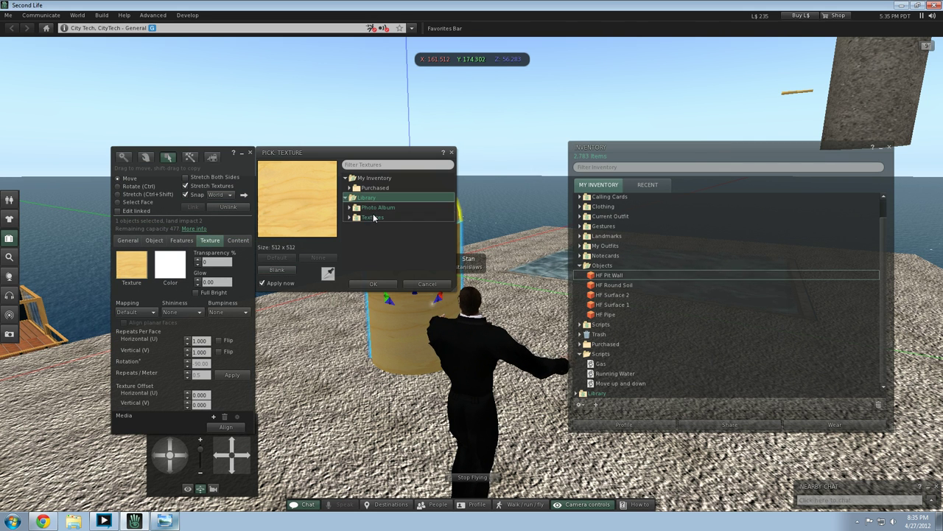
click(367, 218)
double_click(367, 218)
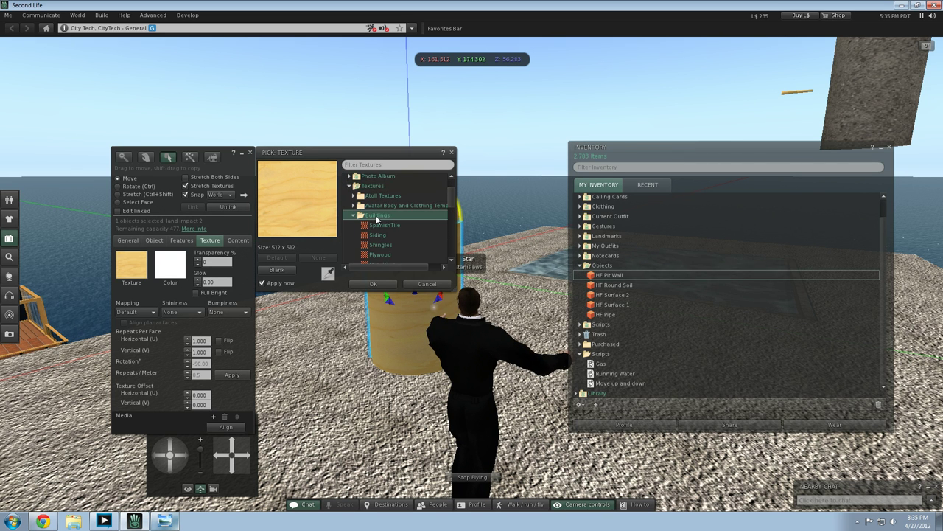
click(379, 243)
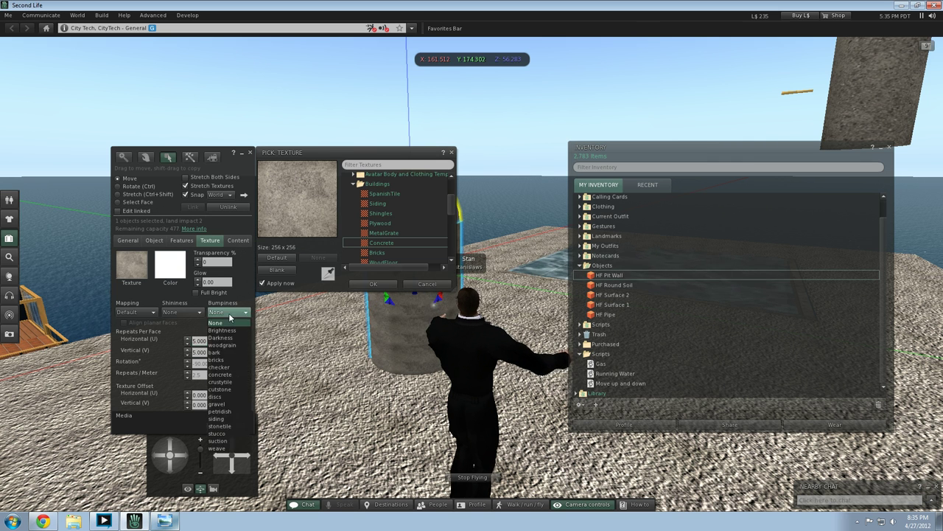
click(278, 377)
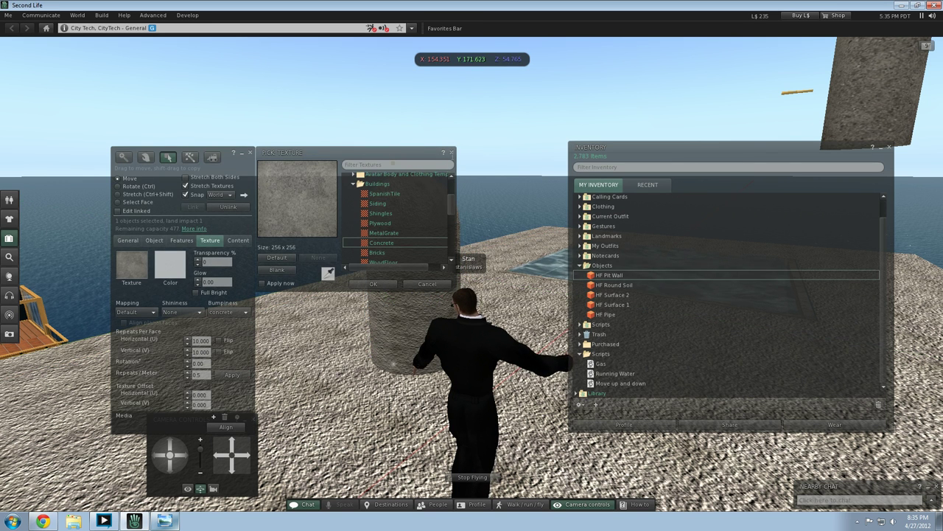
click(452, 153)
click(424, 244)
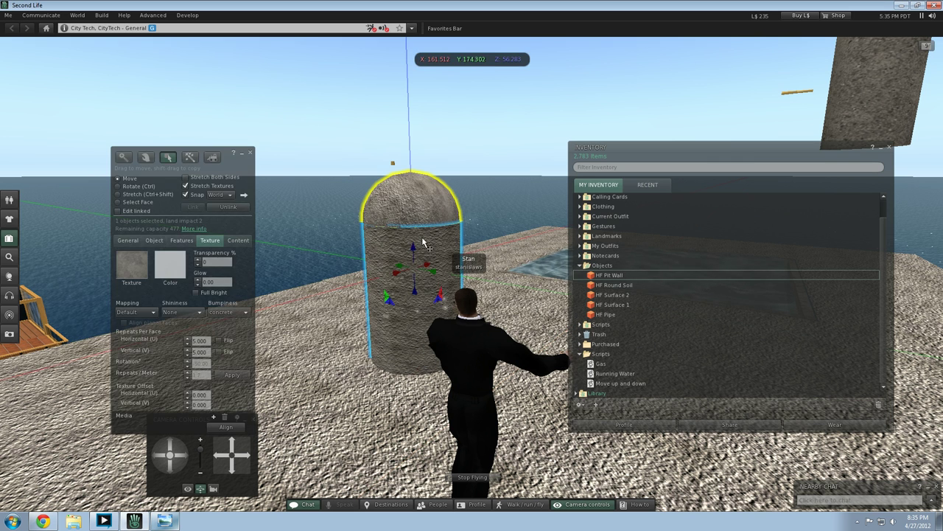
Step: Name the linked silo "HF Storage Silo" and take a copy of it into the inventory
click(123, 241)
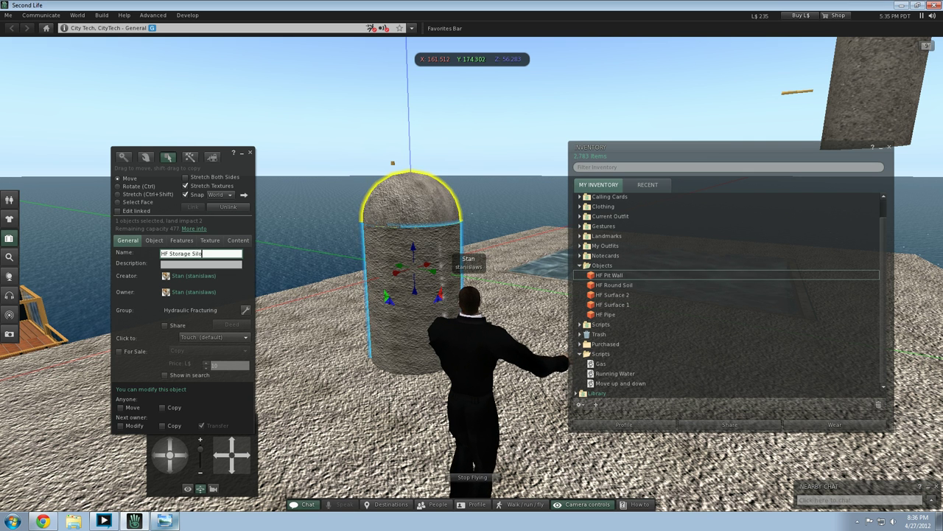
click(403, 236)
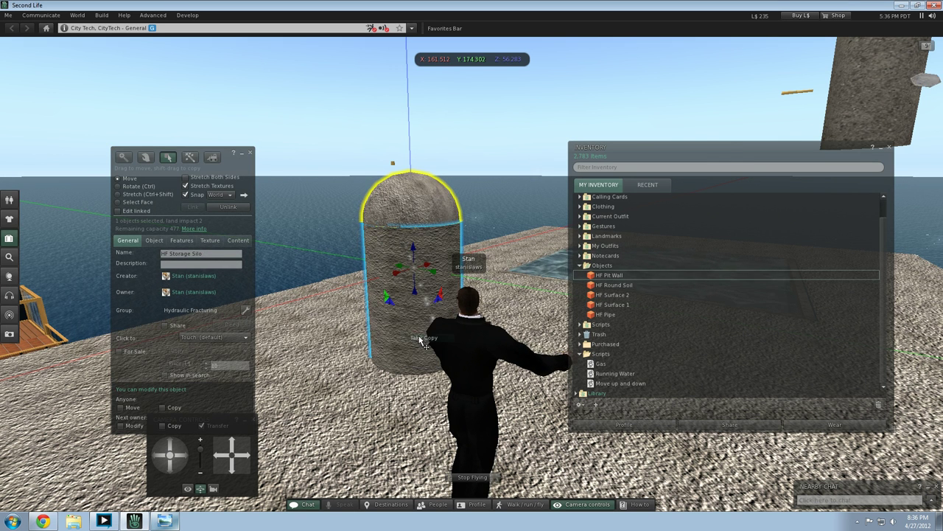
Step: Place a copy of HF Storage Silo from the inventory on the platform and move it along X to about 164.28
click(627, 274)
drag(521, 396, 521, 396)
key(Right)
key(Up)
key(Left)
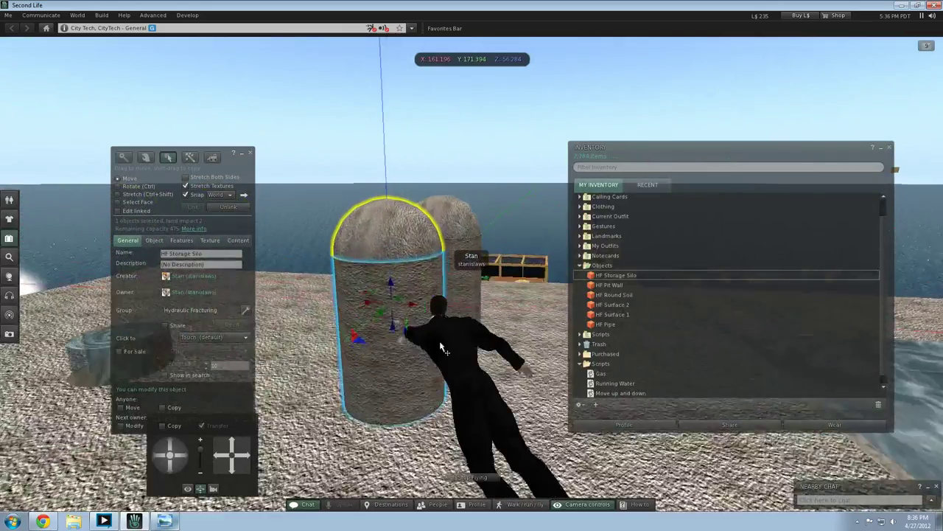
drag(385, 318, 565, 336)
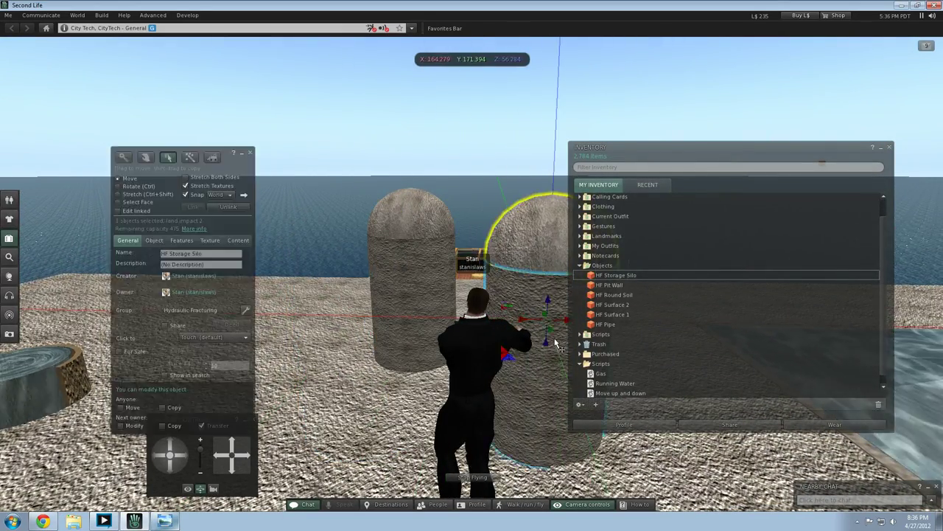
Step: Line up the second silo beside the first by moving it along Y to about 174.37, and check the alignment
key(Up)
key(Right)
key(Right)
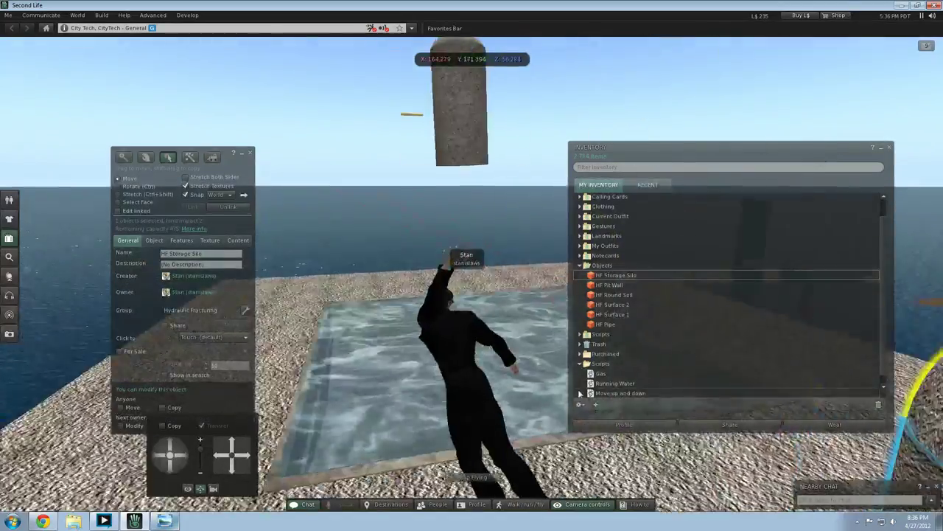
key(Right)
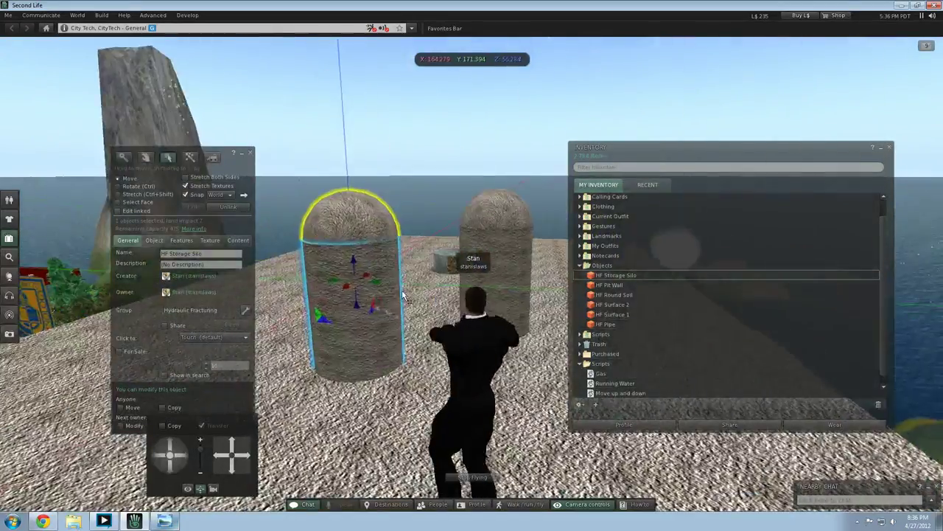
drag(377, 289, 510, 305)
key(Left)
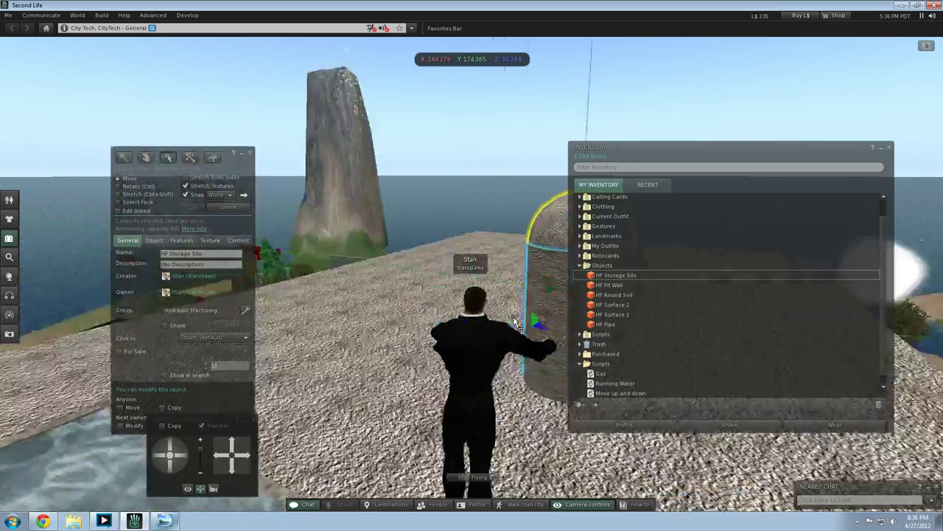
key(Up)
key(Right)
key(Right)
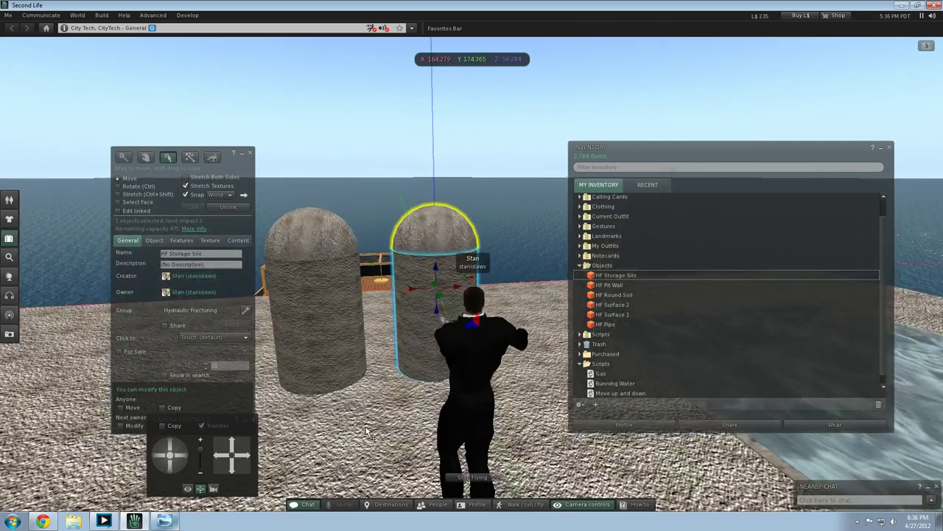
Step: Switch to the hydrafrack reference picture in Windows Photo Viewer to examine the storage tanks, and return to Second Life
click(168, 521)
click(165, 521)
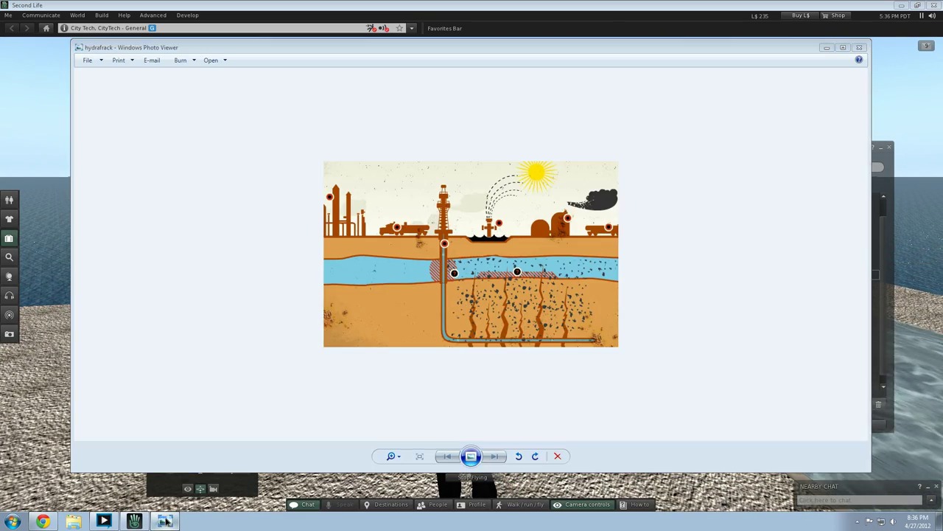
click(165, 521)
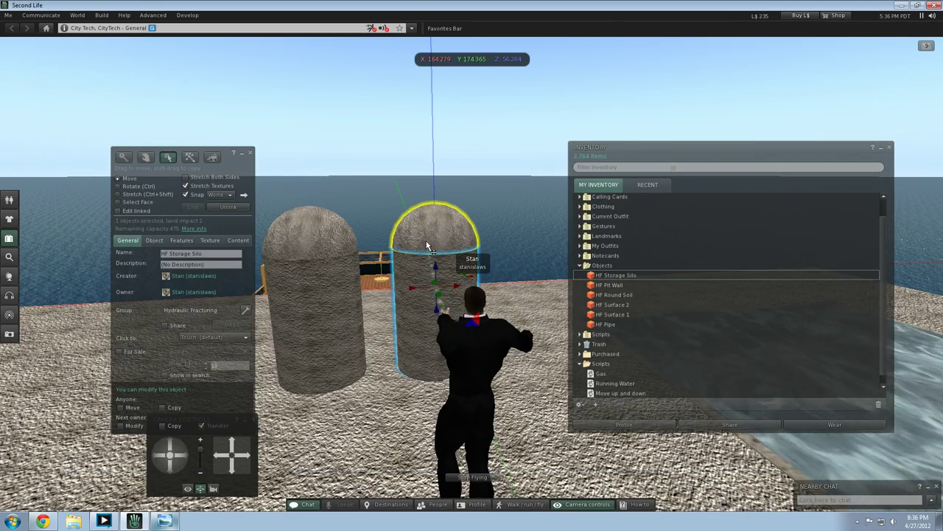
Step: Unlink the second silo's parts and lift its dome off the tube to about Z 58.67
click(229, 208)
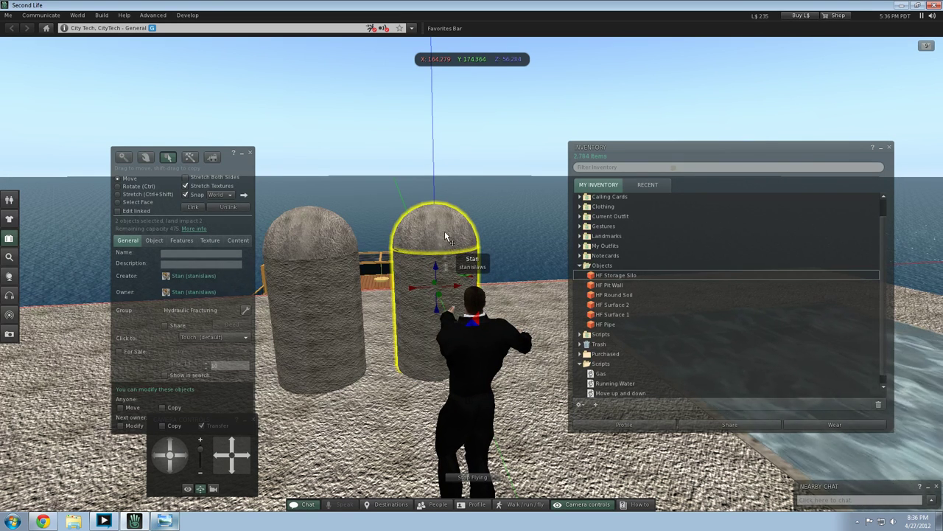
click(431, 256)
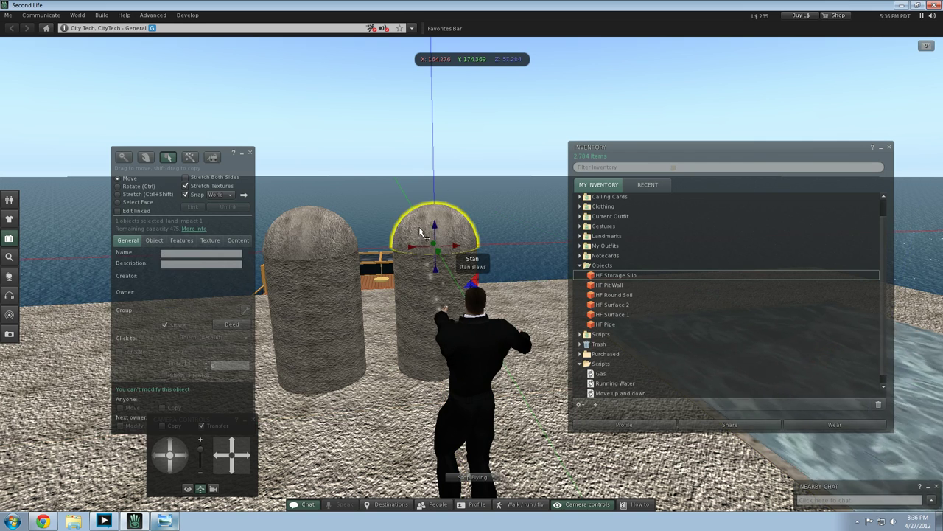
drag(435, 225, 434, 163)
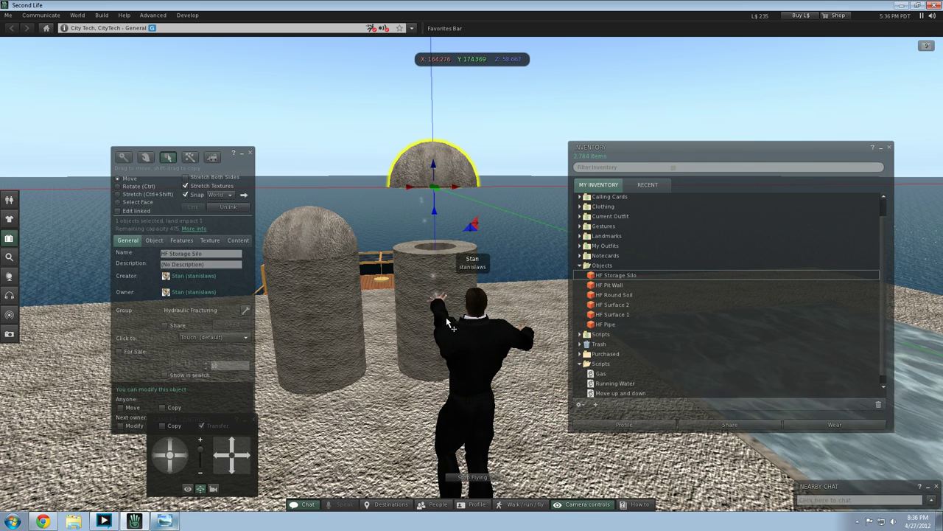
Step: Lengthen the second silo's tube by setting its X size to 4 m
click(155, 240)
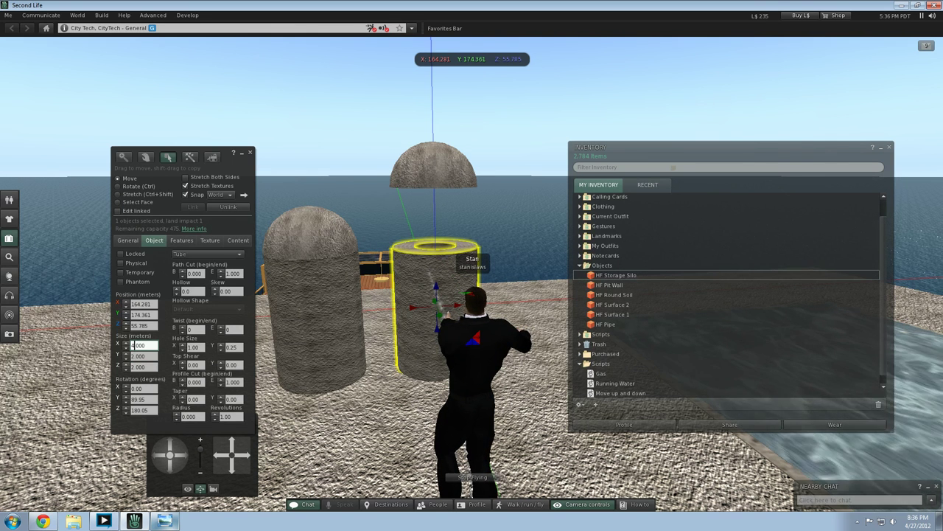
key(Return)
click(426, 284)
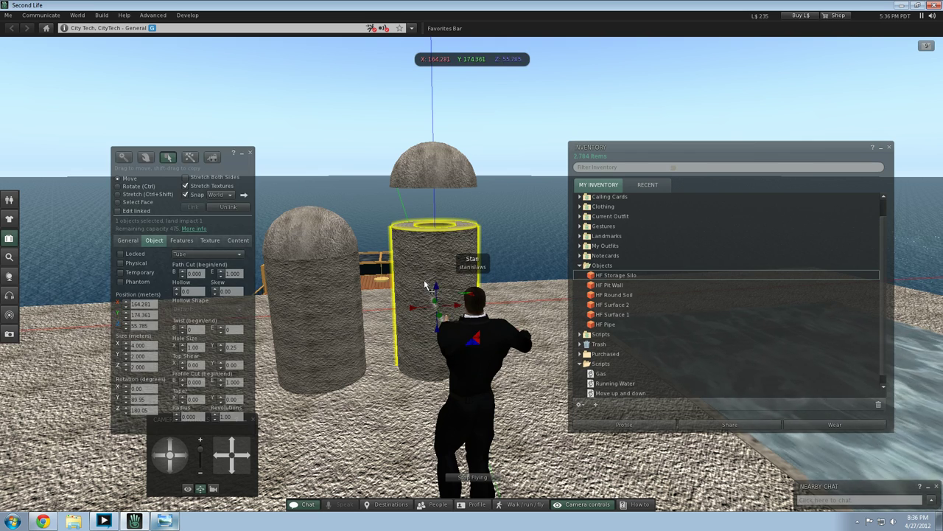
Step: Raise the lengthened tube to about Z 56.28 and lower the dome onto it at about Z 58.27
drag(441, 286, 440, 287)
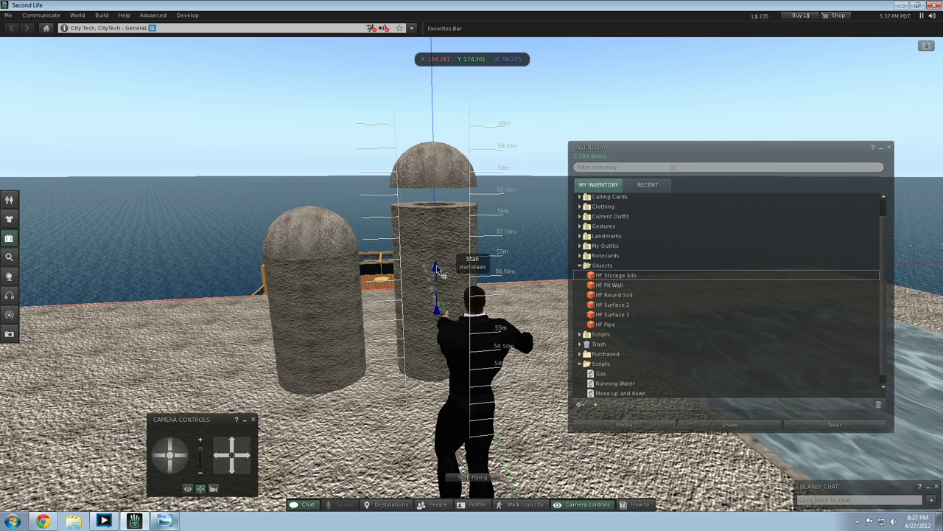
drag(440, 271, 441, 270)
click(444, 174)
drag(434, 212, 435, 213)
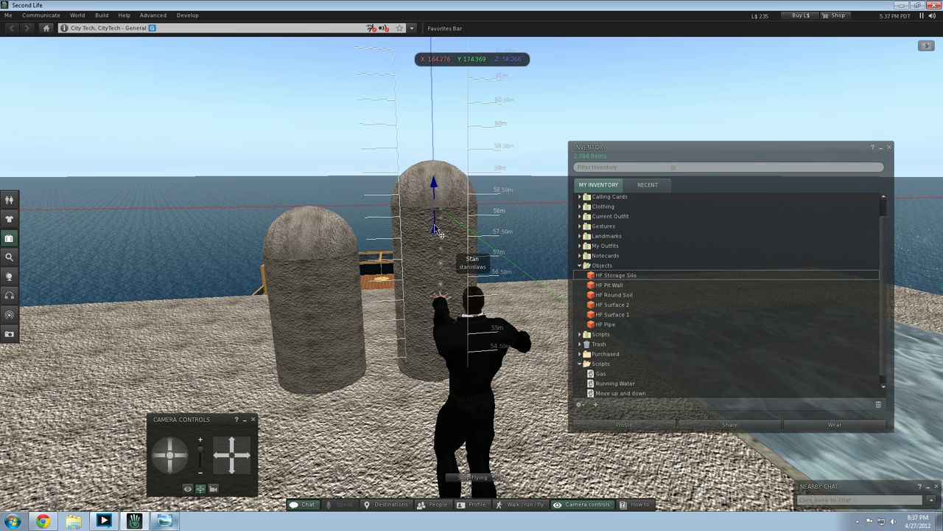
Step: Seat the dome on the second silo's tube at about Z 58.27 and deselect it
drag(435, 230, 434, 230)
click(544, 110)
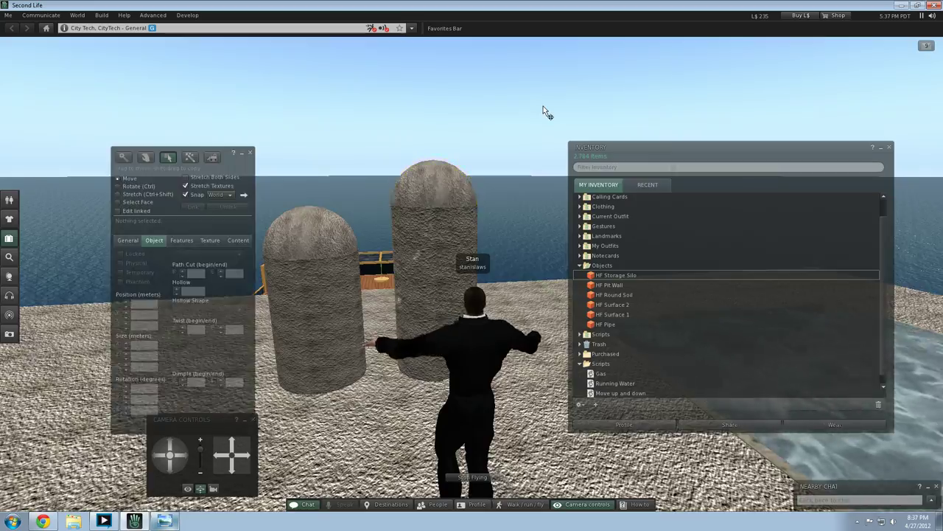
Step: Fly the avatar around both silos and off the stone platform to view the whole scene from a distance
key(Up)
key(Left)
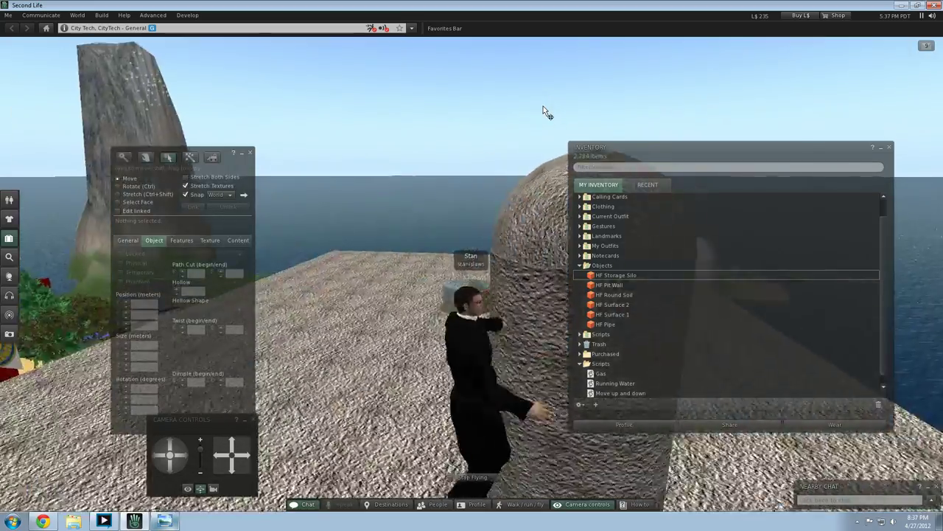
key(Up)
key(Left)
key(Up)
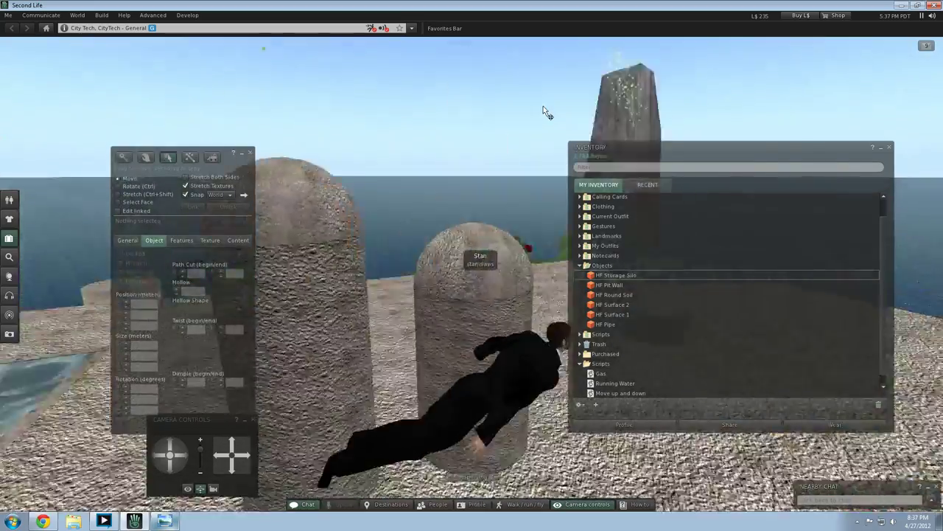
key(Up)
key(Right)
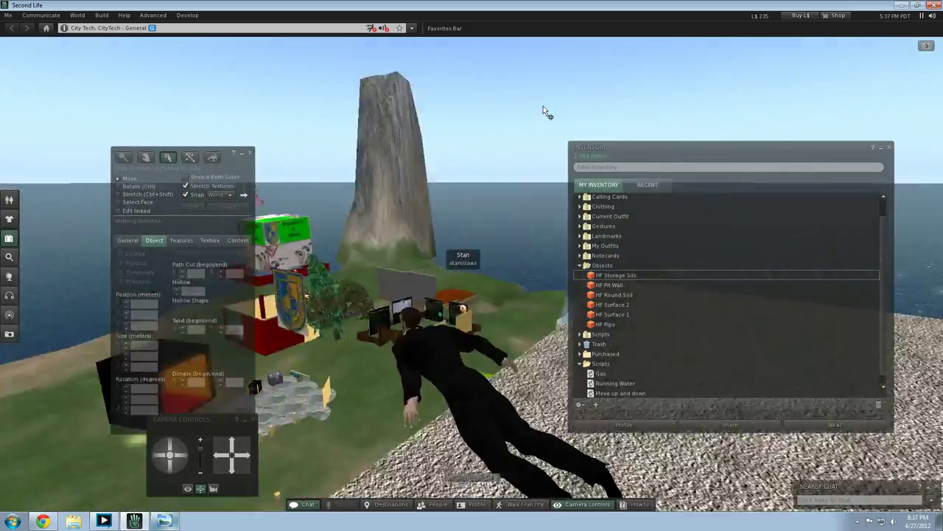
key(Down)
key(Right)
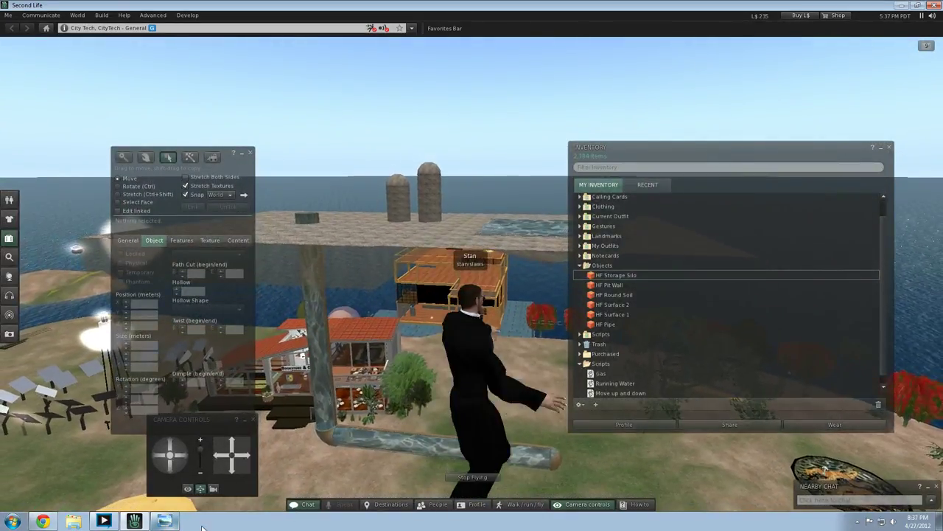
Step: Switch to the hydrafrack reference picture in Windows Photo Viewer to compare its layout with the scene, and return to Second Life
click(166, 521)
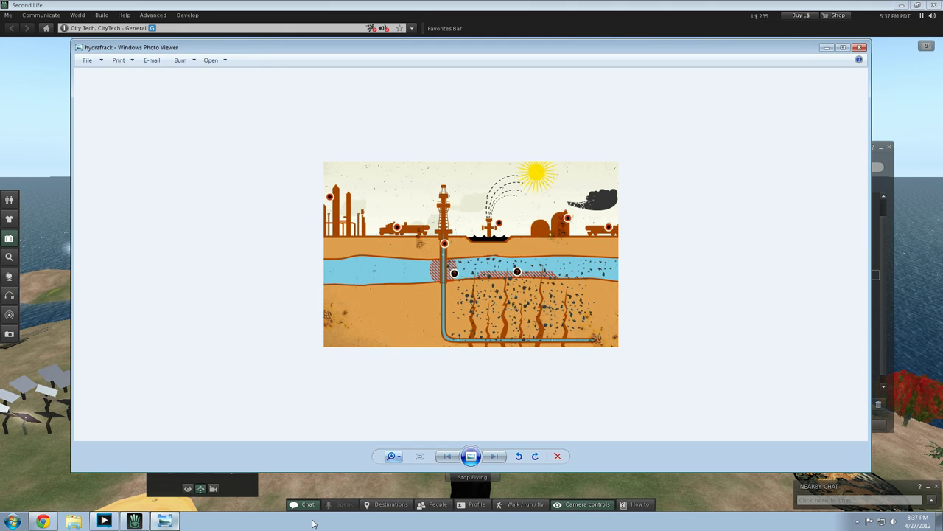
click(174, 522)
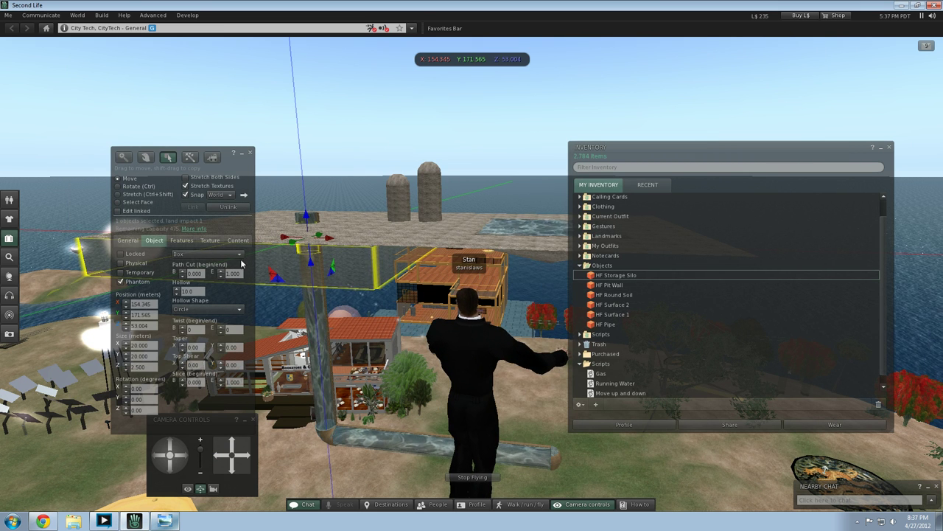
Step: Select the transparent soil box beneath the stone platform and check its name in its general properties
click(118, 244)
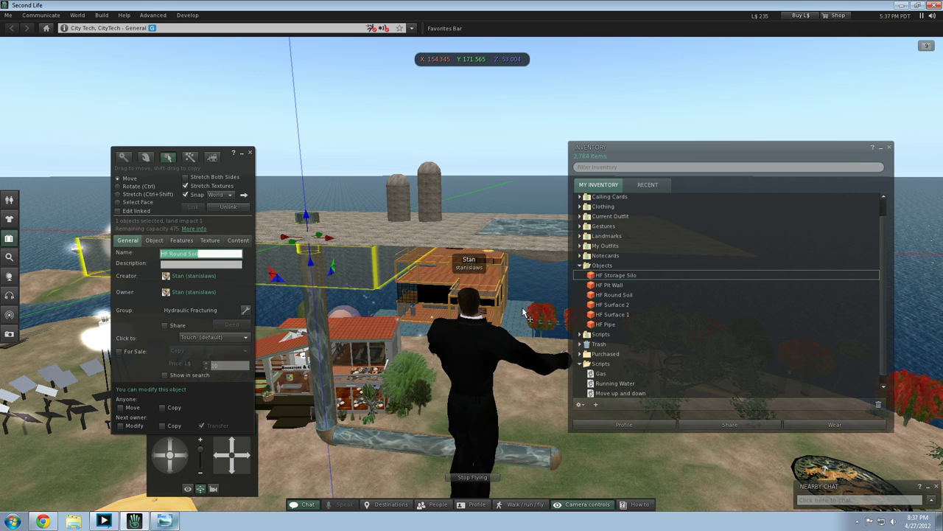
Step: Place HF Round Soil from the inventory into the scene and position it at X 175.147, Y 171.953, Z 53.072
drag(606, 296, 431, 252)
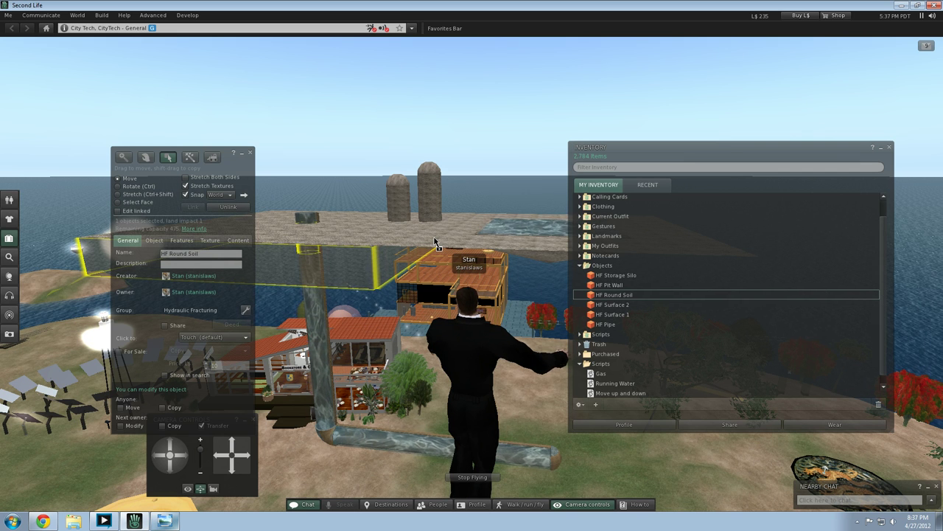
drag(436, 243, 437, 246)
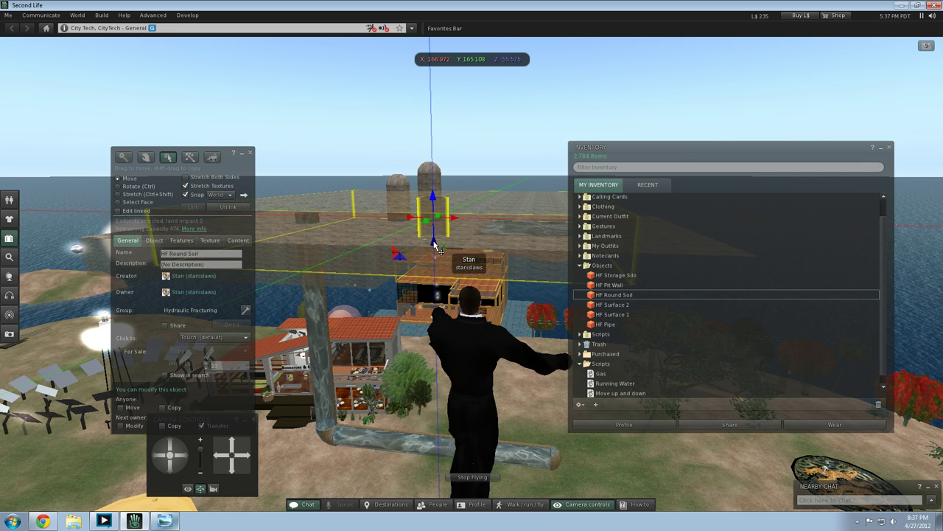
drag(338, 237, 483, 244)
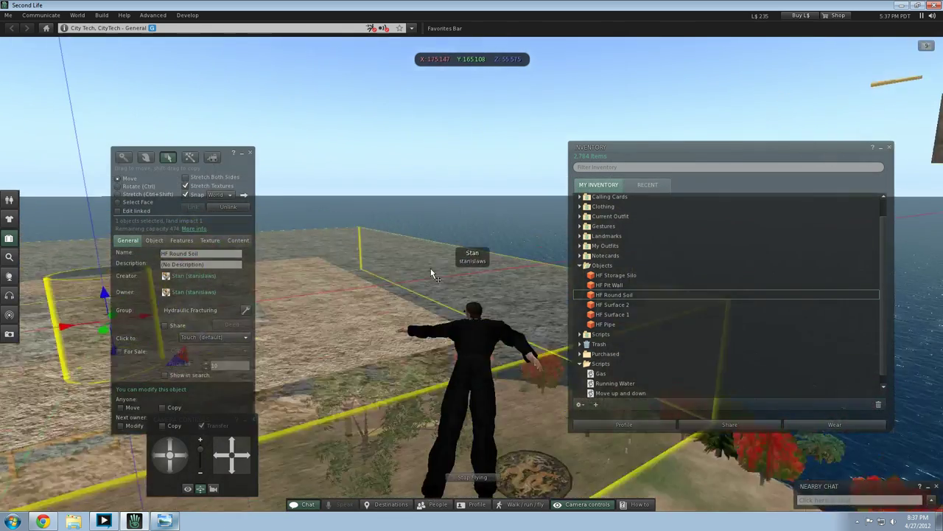
key(Left)
key(Down)
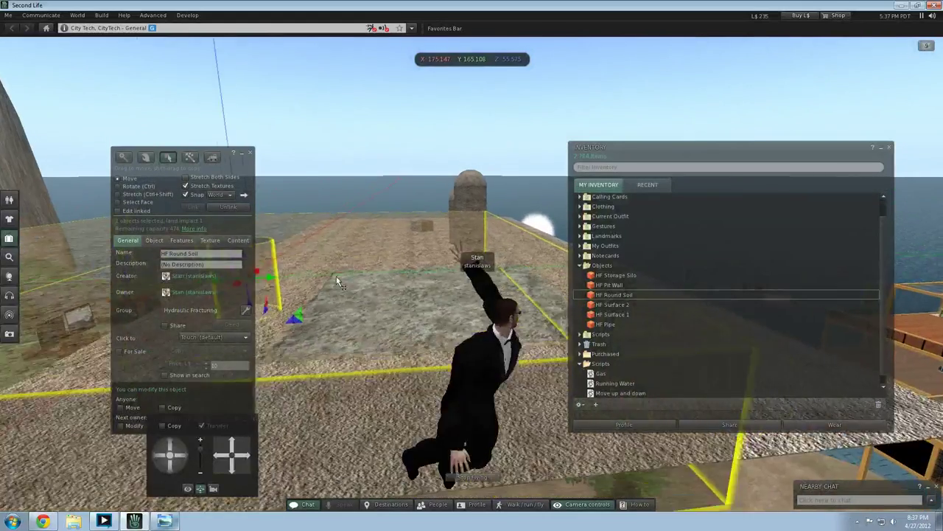
drag(354, 244, 477, 239)
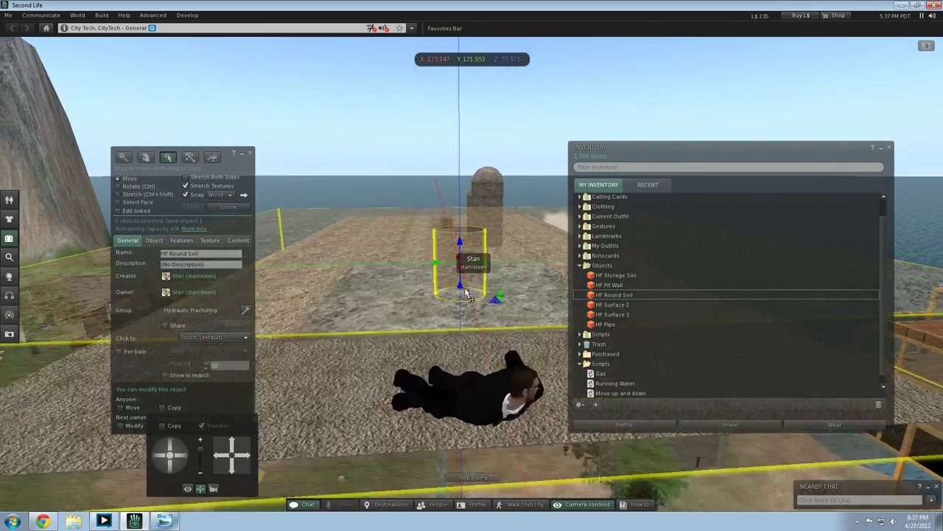
drag(461, 286, 472, 335)
Step: Set the hollow of the placed soil object to 0
key(Left)
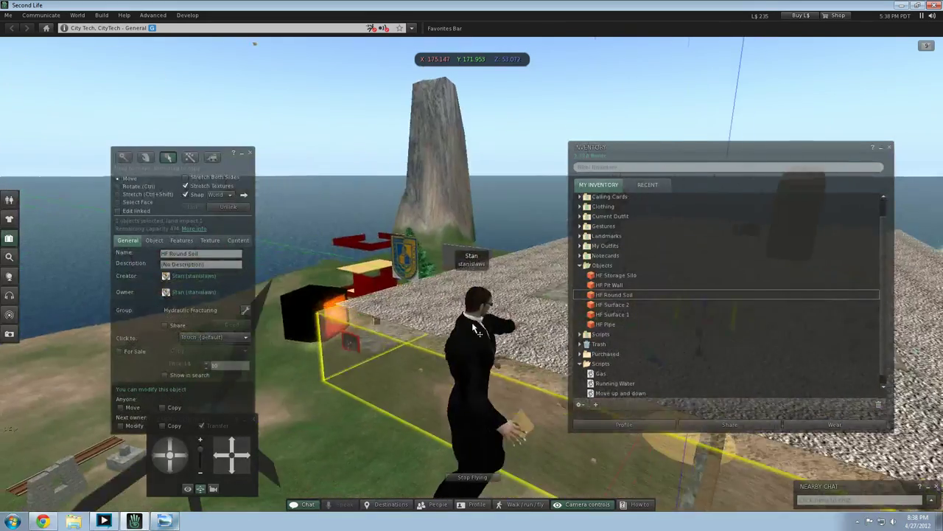
key(Right)
key(Right)
key(Up)
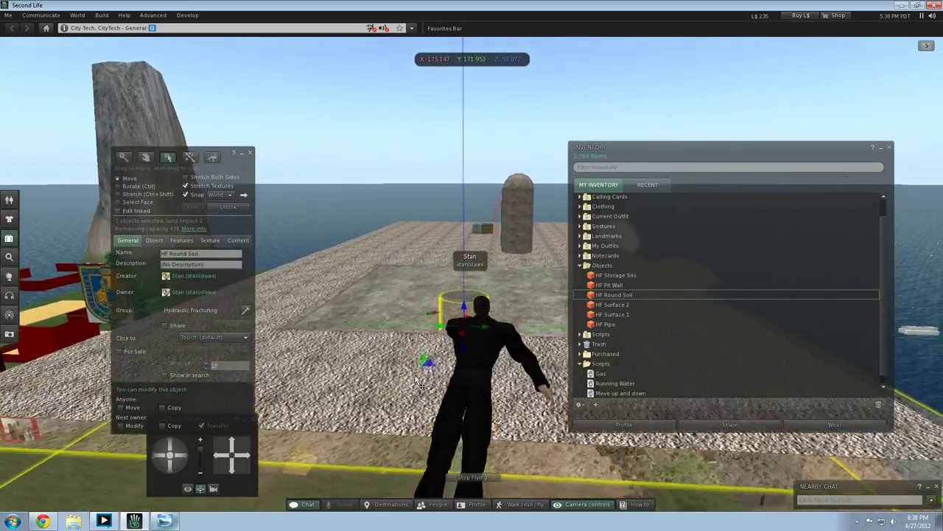
key(Left)
key(Right)
key(Up)
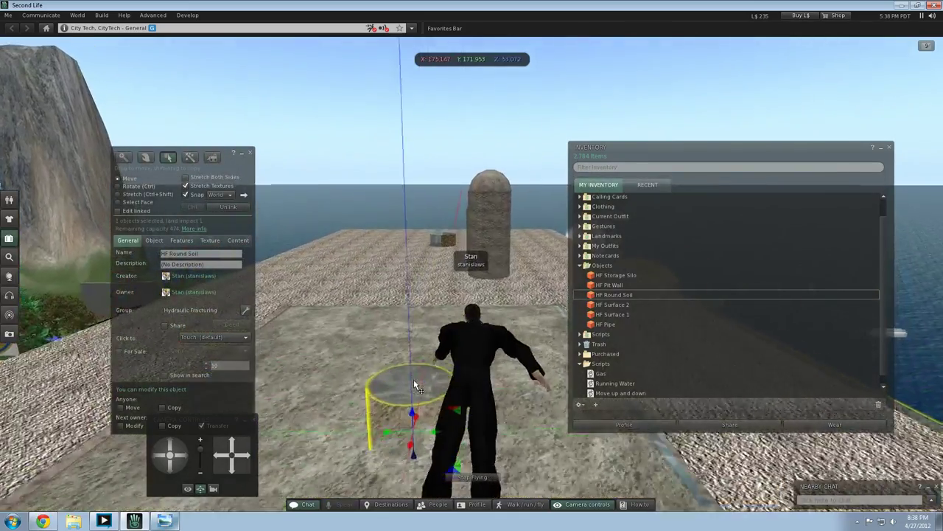
key(Up)
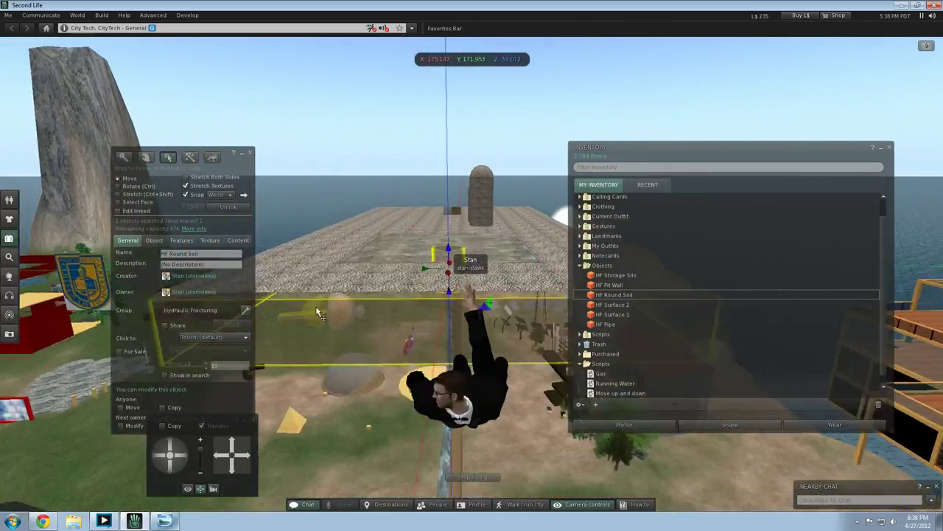
key(Up)
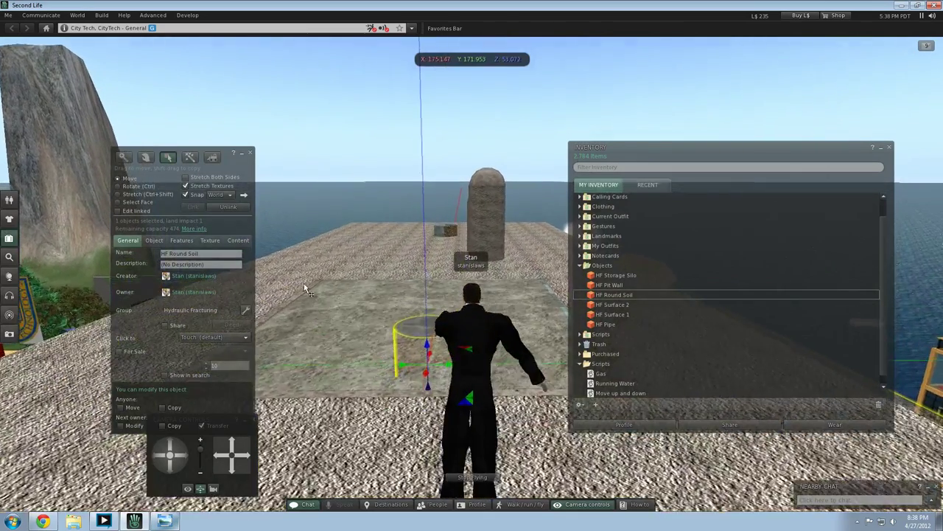
click(154, 240)
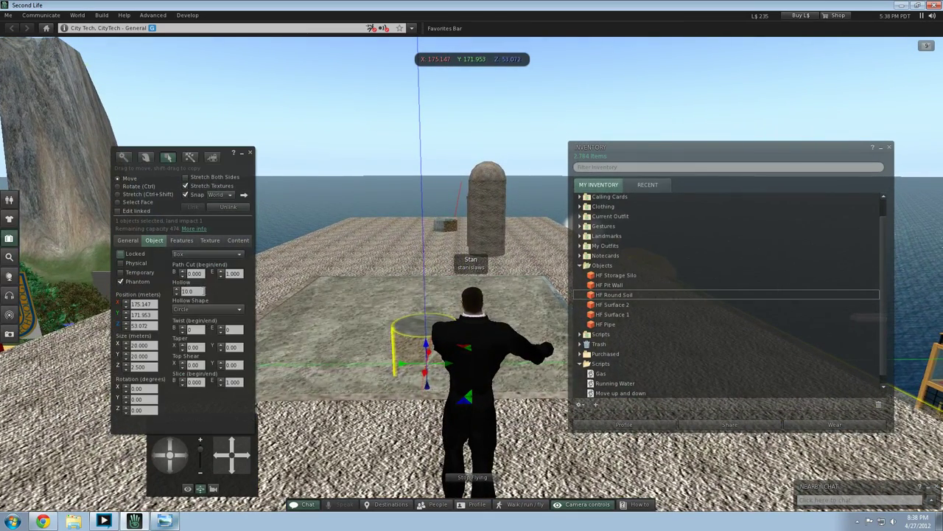
text(0)
key(Return)
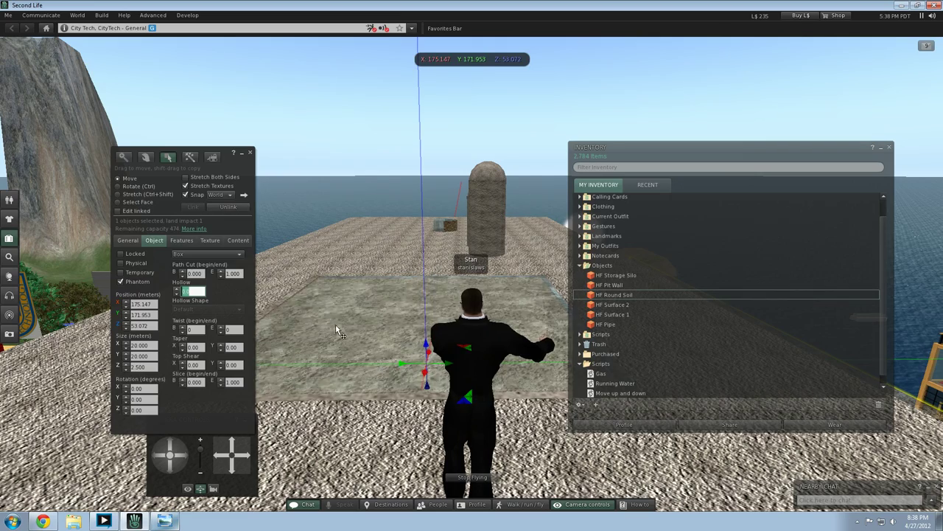
click(36, 321)
key(Down)
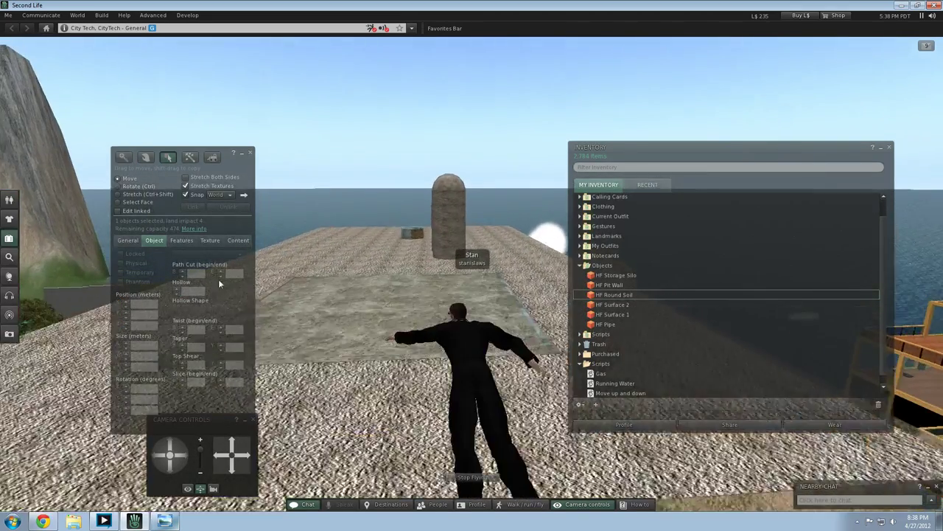
key(Left)
key(Down)
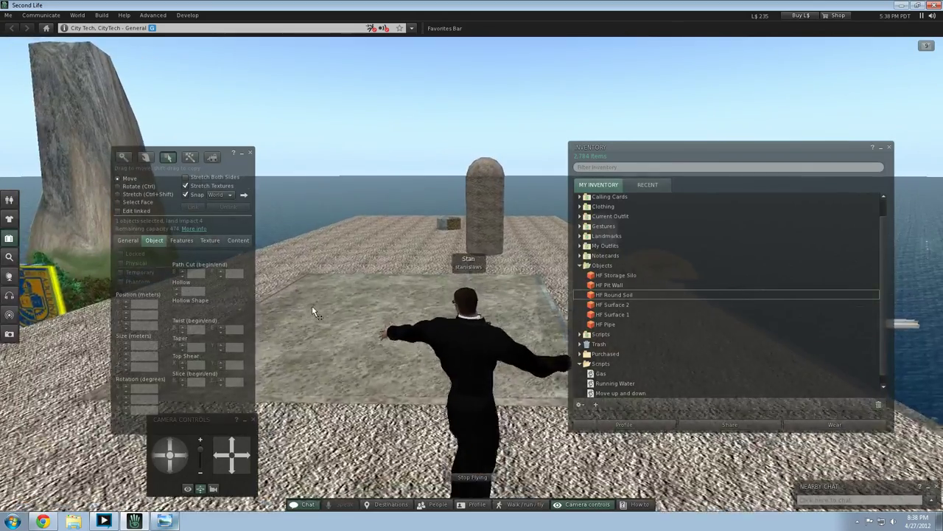
key(Up)
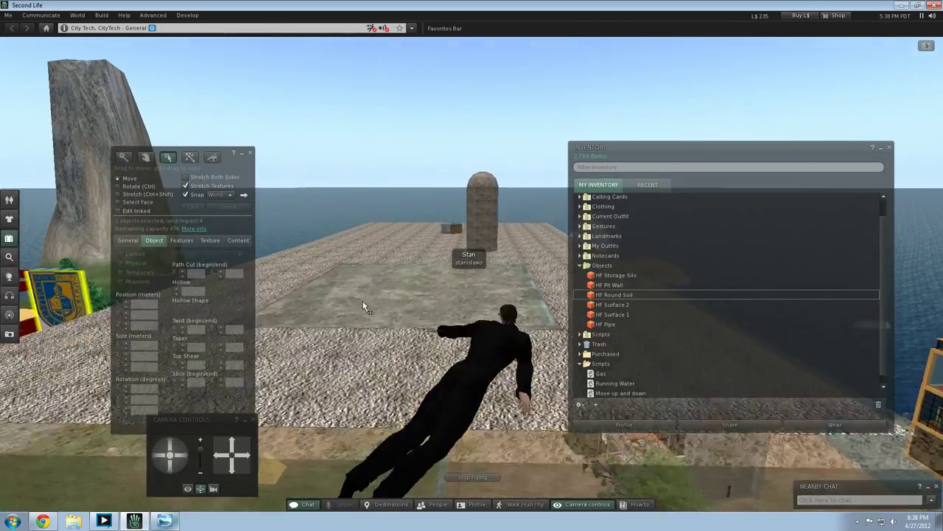
click(132, 242)
click(153, 241)
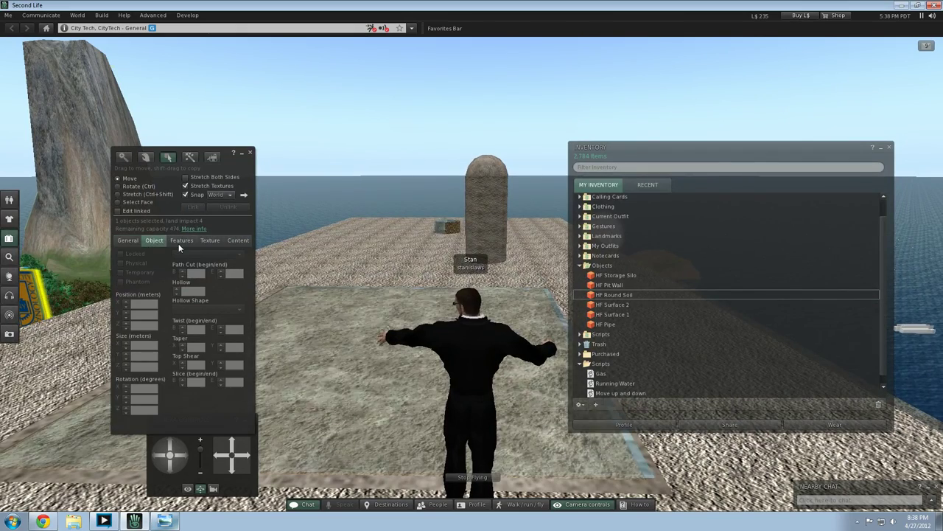
Step: Centre the soil block under the water pool from a top-down view by moving it to X 174.329, Y 171.668
click(170, 446)
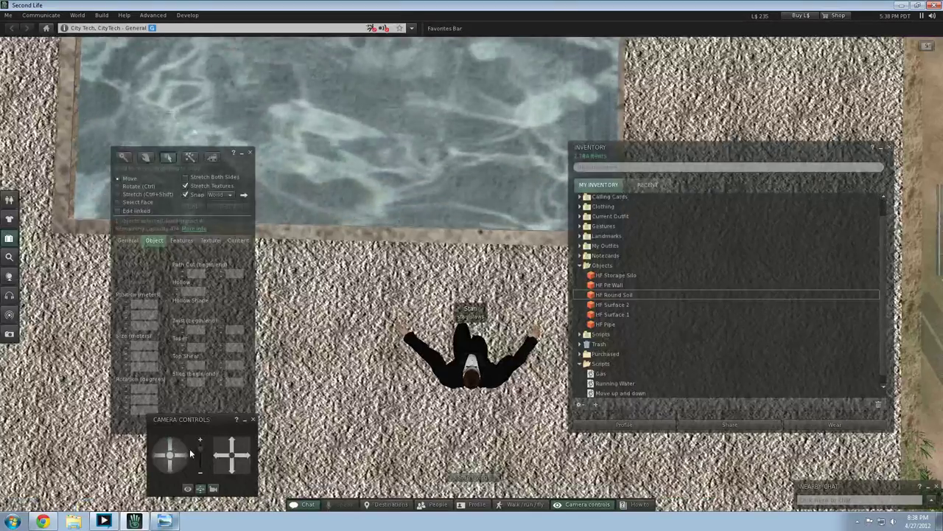
click(230, 474)
click(414, 471)
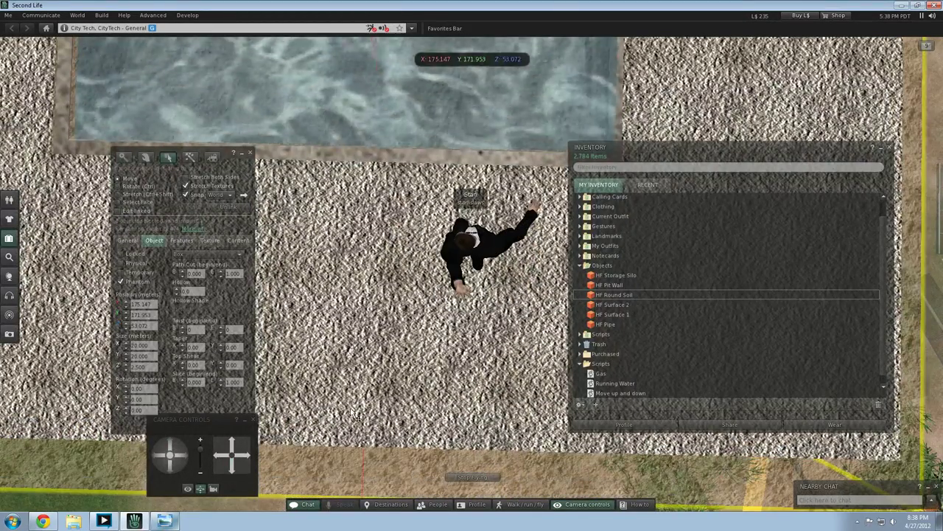
scroll(367, 310, down, 2)
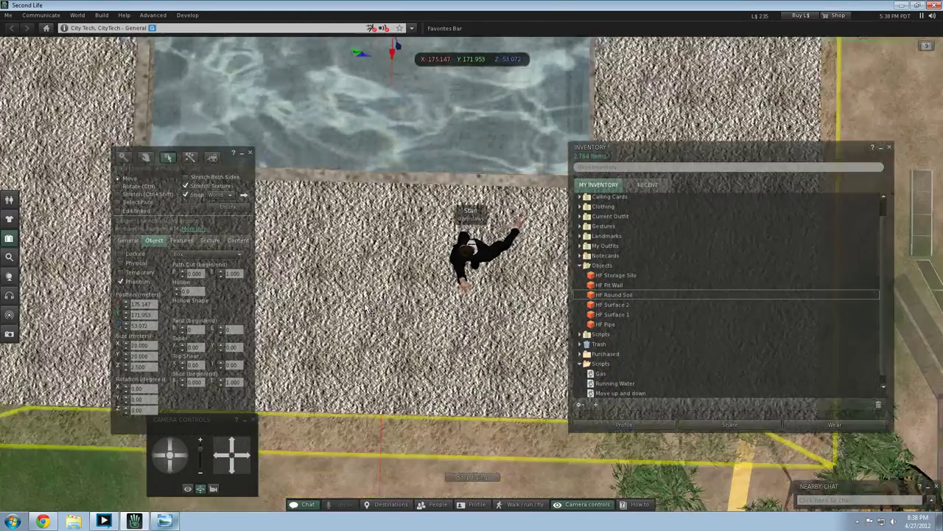
scroll(367, 307, down, 3)
drag(428, 113, 428, 97)
click(407, 111)
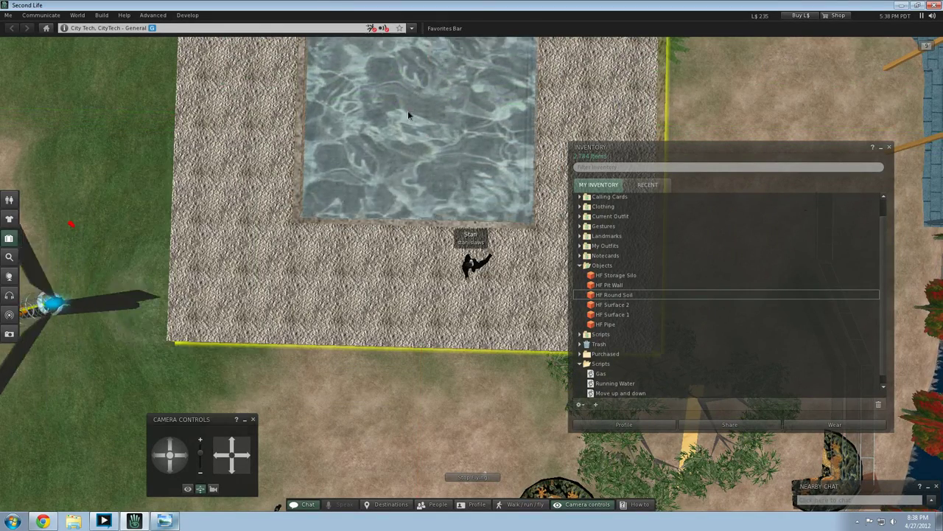
click(407, 114)
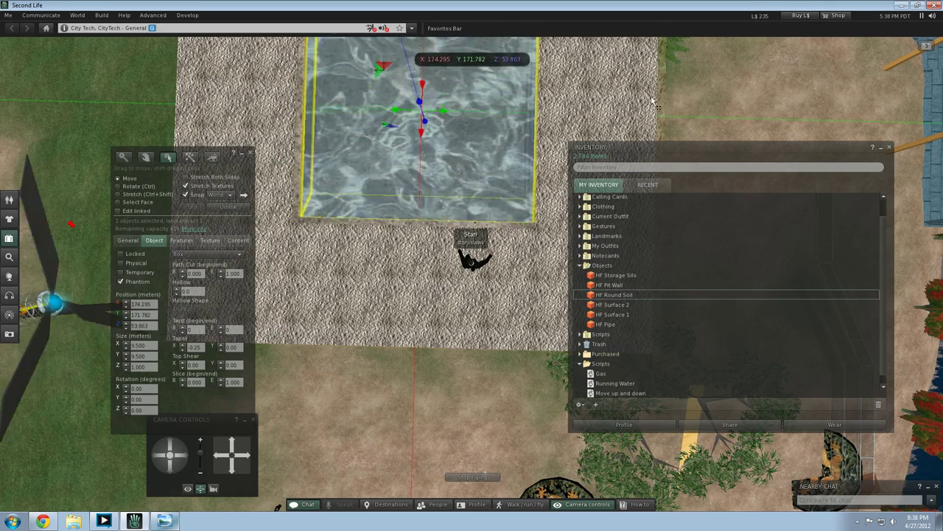
drag(401, 119, 393, 116)
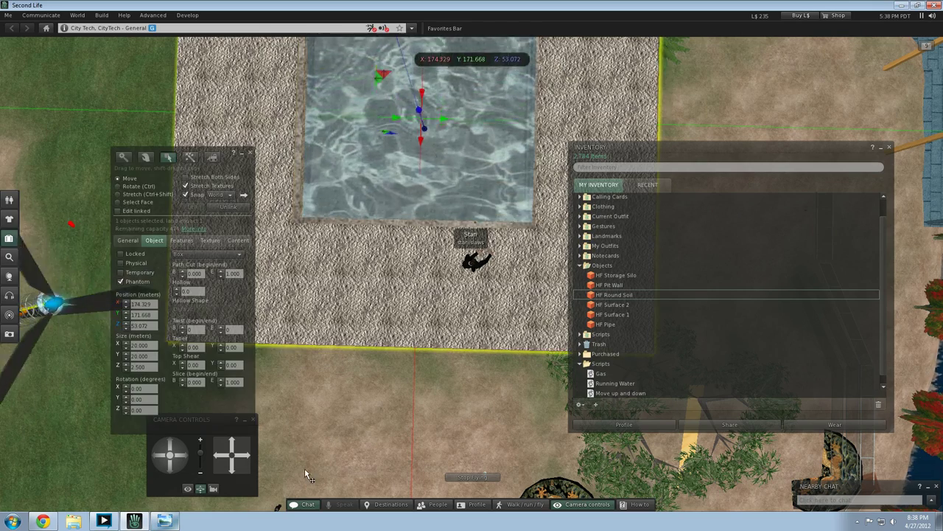
click(322, 443)
Step: Rename the soil block beneath the platform to HF Soil
key(Up)
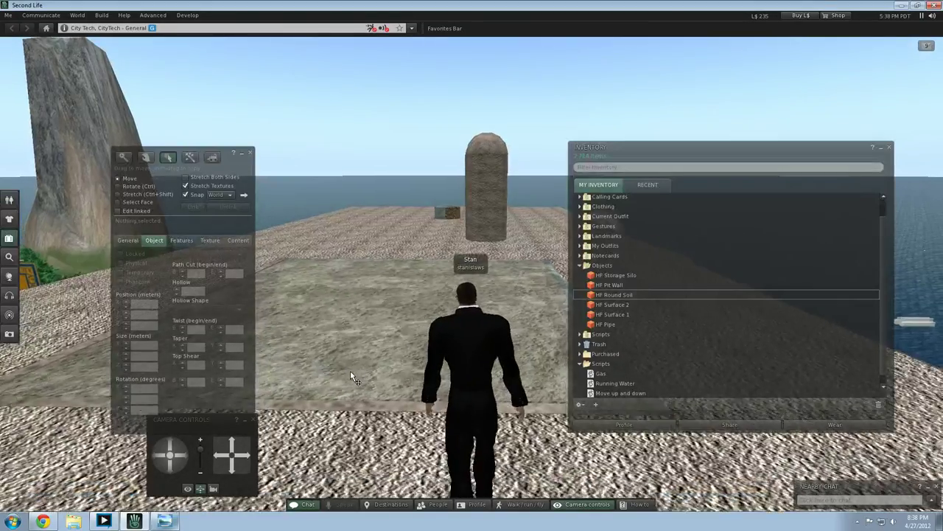
key(Down)
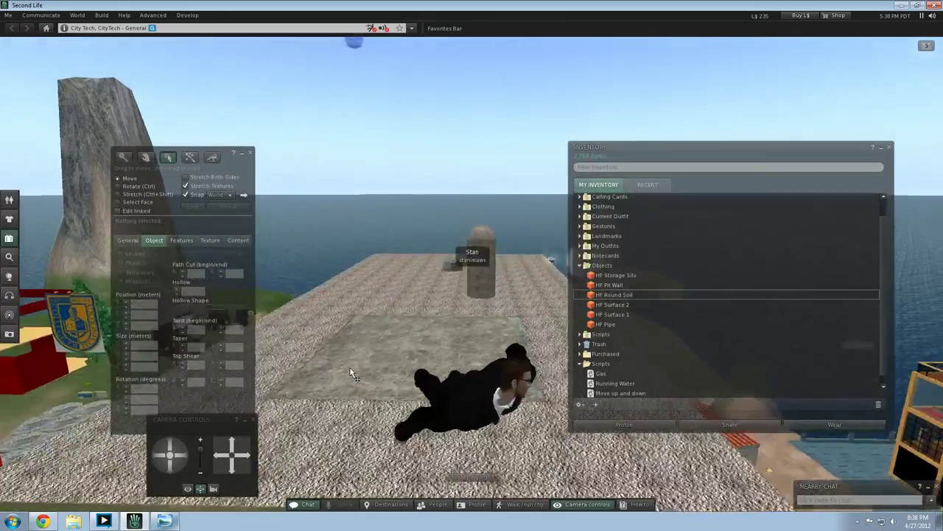
key(Page_Down)
key(Up)
key(Page_Up)
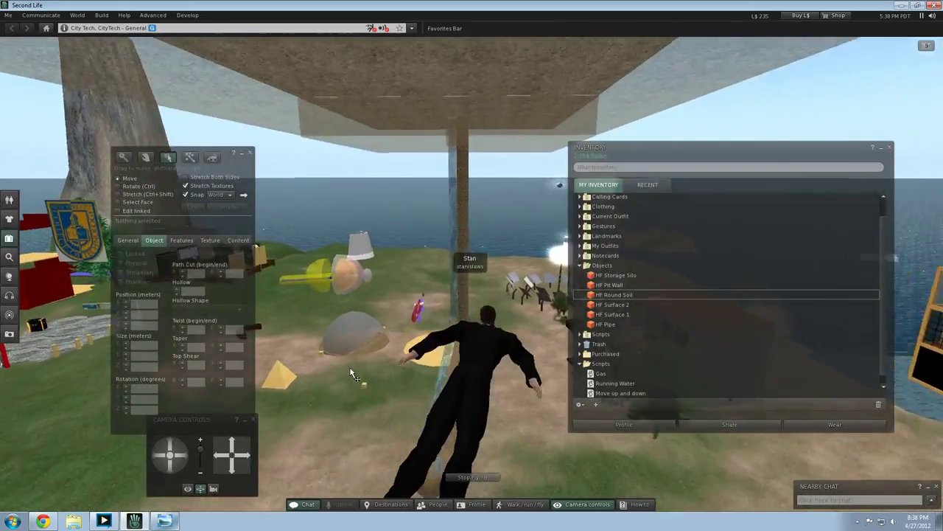
key(Page_Down)
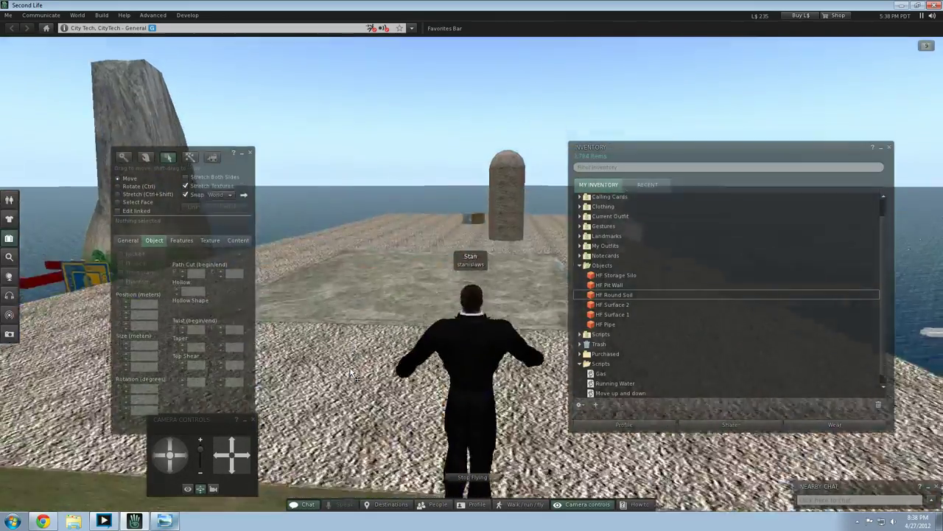
click(417, 222)
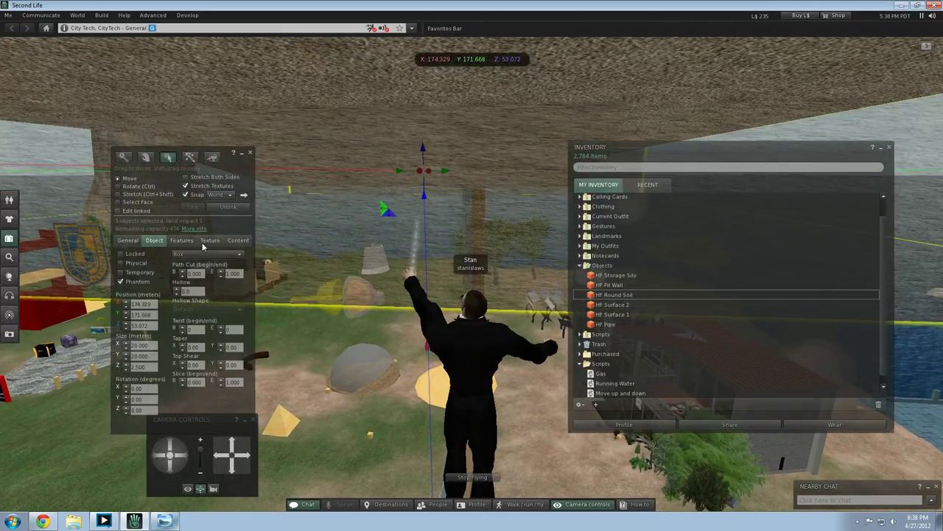
click(127, 240)
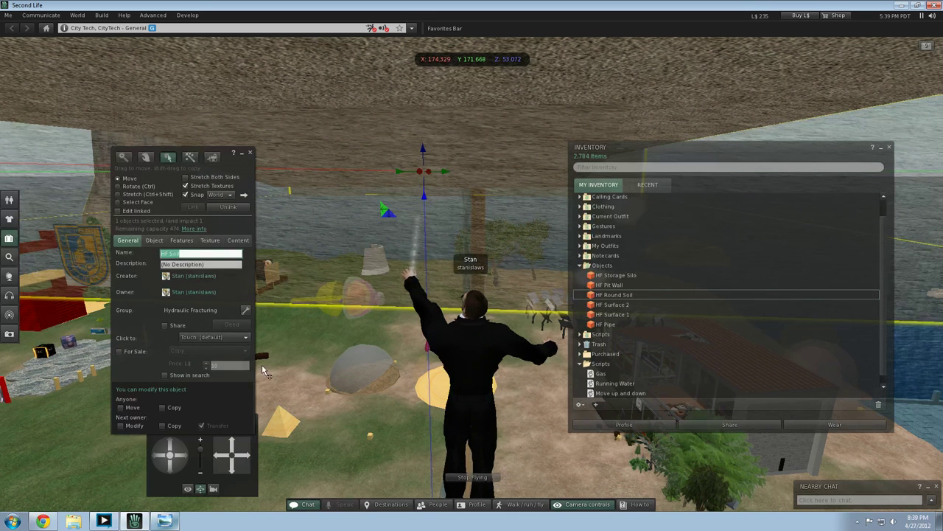
Step: Fly around below the platform to examine the underside of the soil block and the vertical pipe
key(Down)
key(Left)
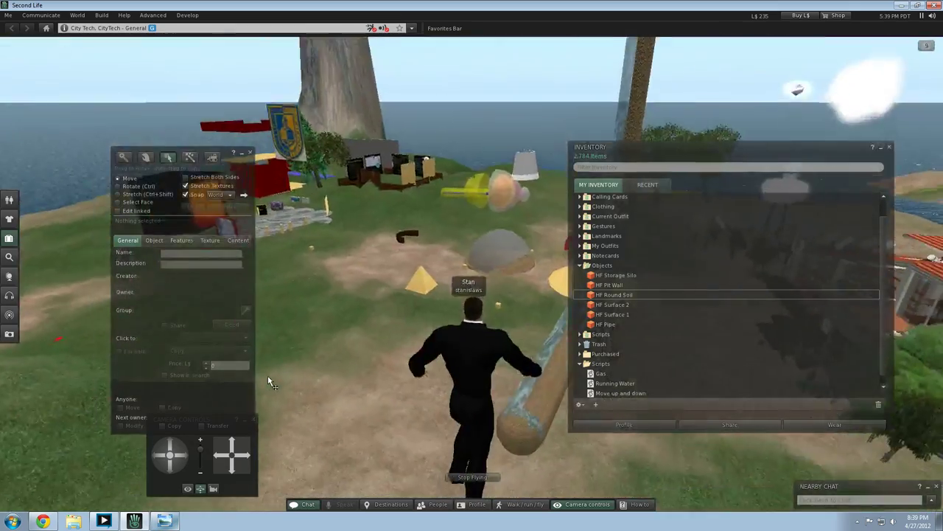
key(Right)
key(Up)
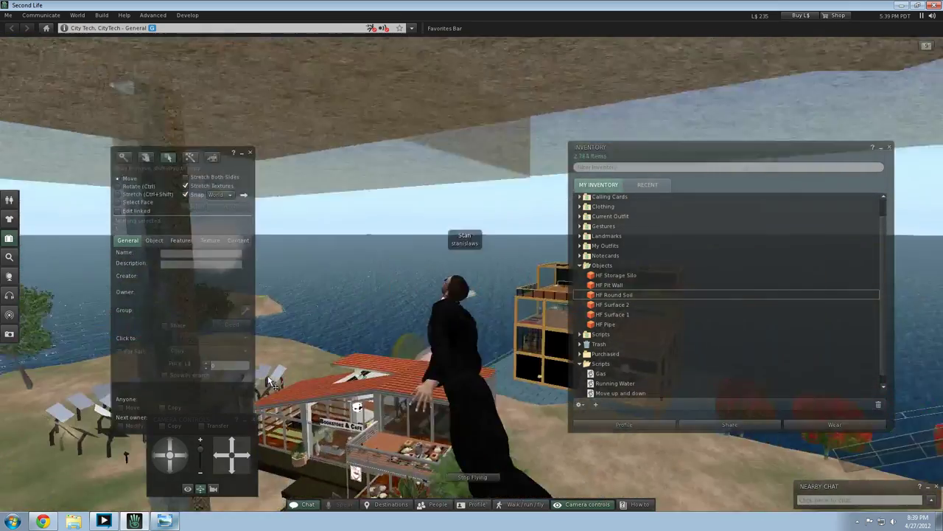
key(Left)
key(Right)
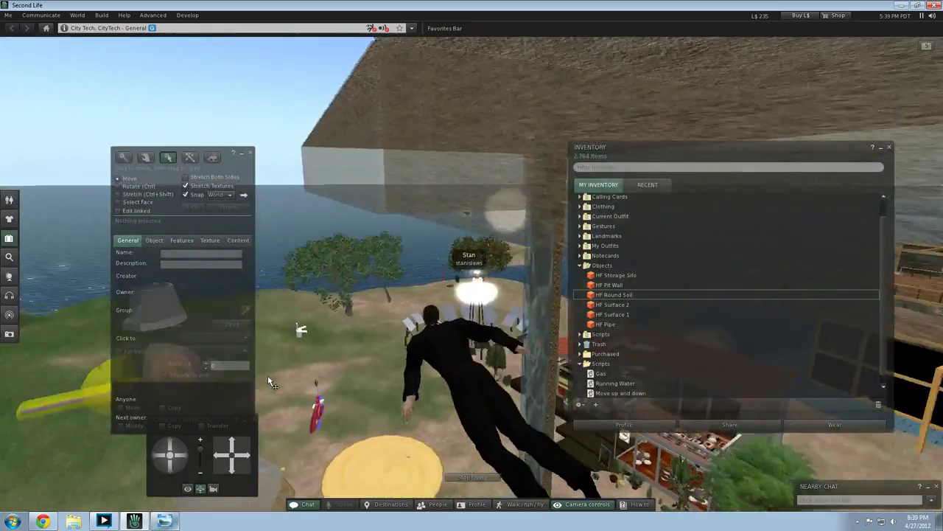
key(Down)
key(Up)
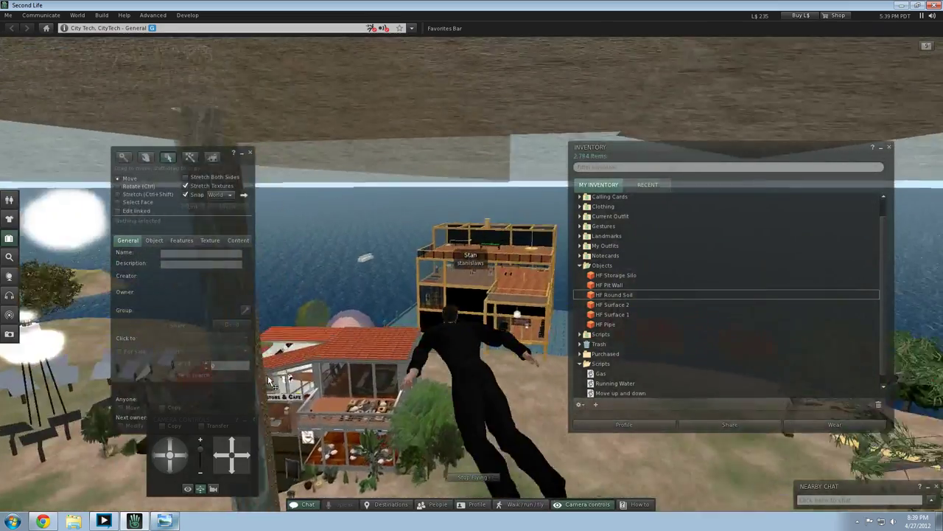
key(Left)
key(Down)
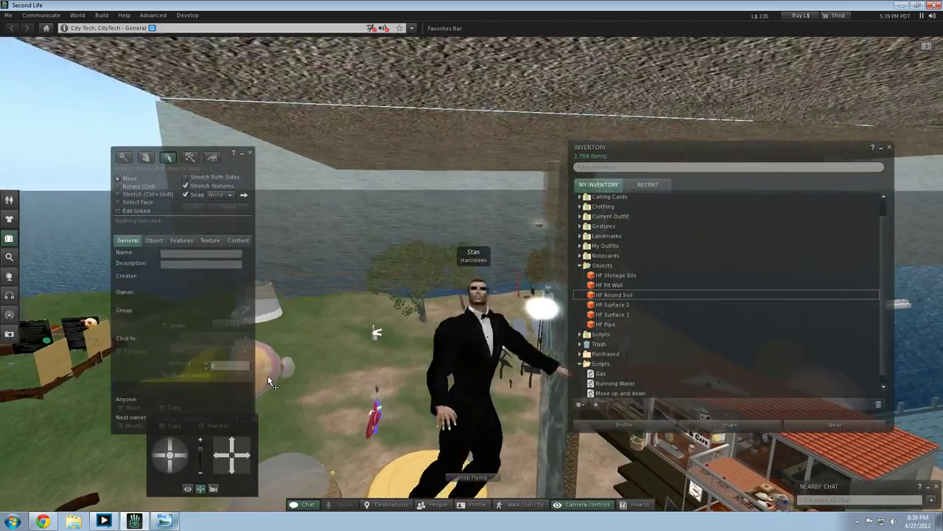
key(Down)
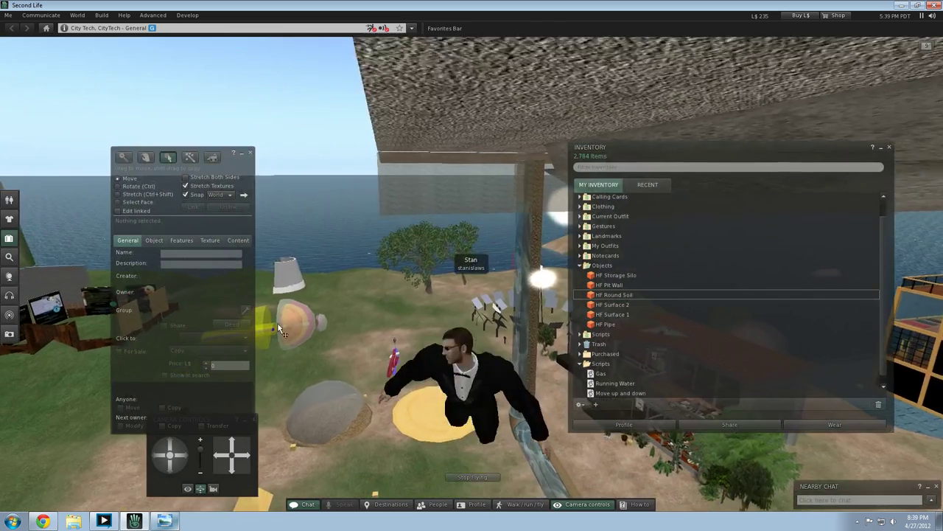
key(Left)
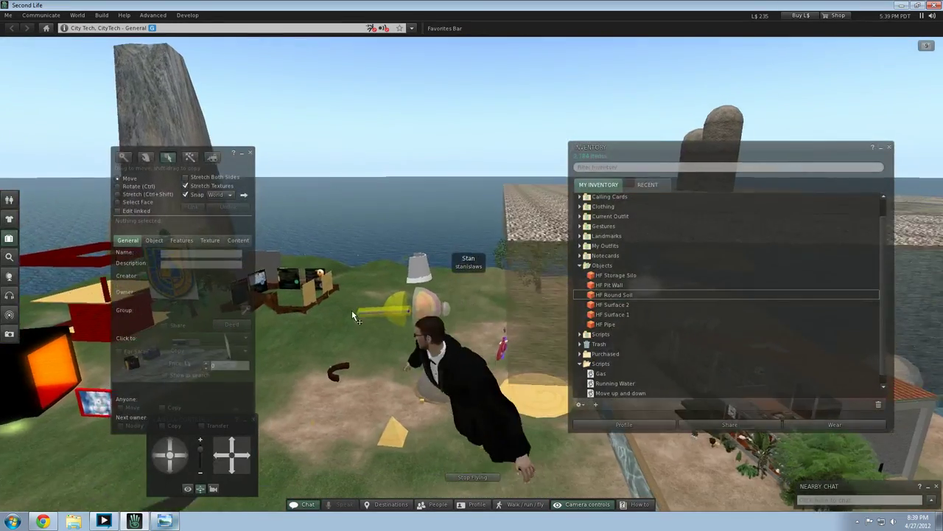
Step: Shift the HF Soil block slightly along the Y axis to Y 171.604
click(505, 281)
key(Right)
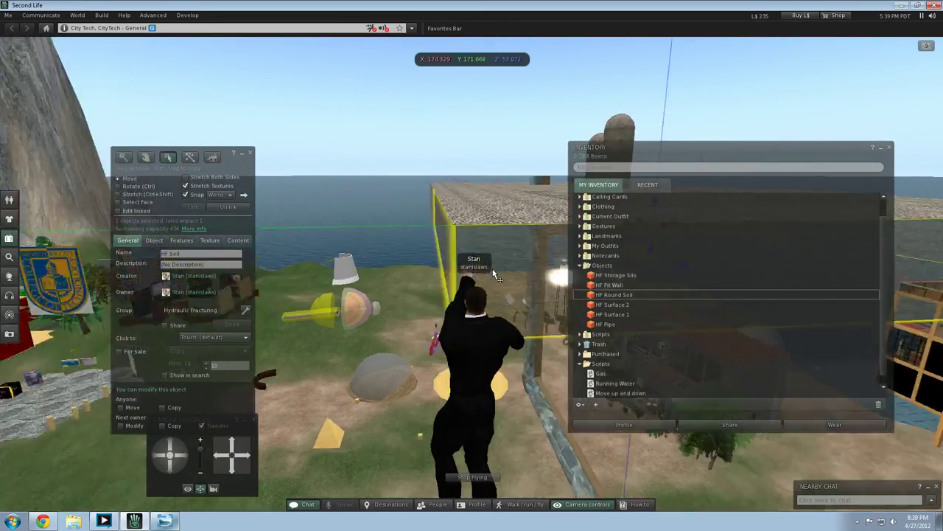
drag(504, 223, 503, 226)
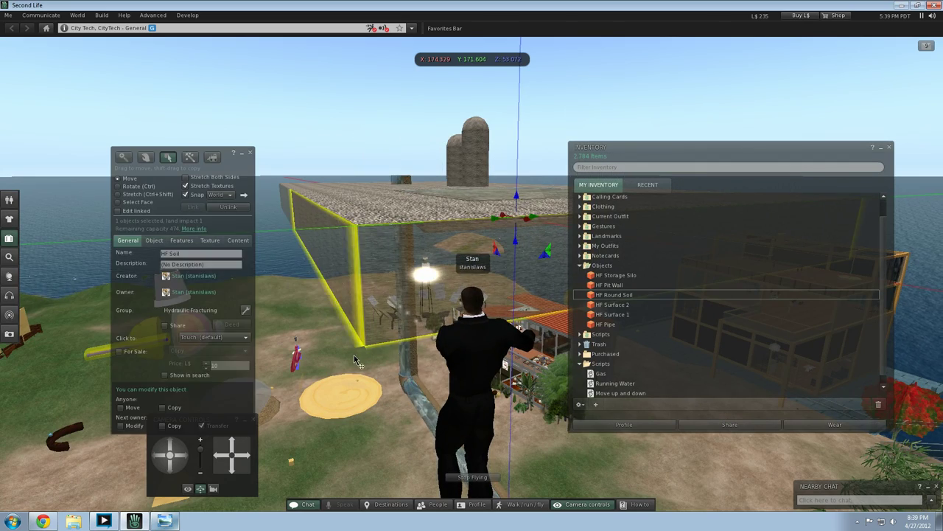
Step: Fly around and beneath the shifted soil block to examine its alignment with the platform, the vertical pipe and the horizontal pipe
key(Up)
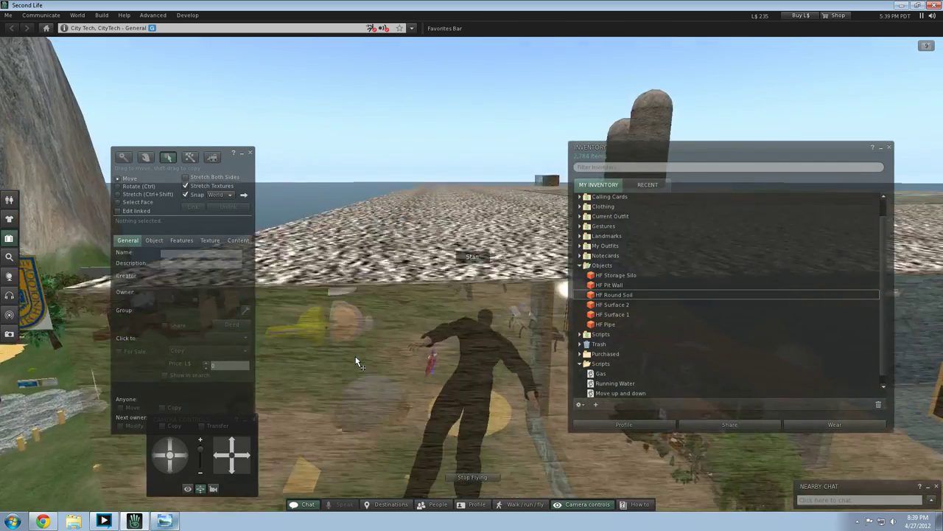
key(Right)
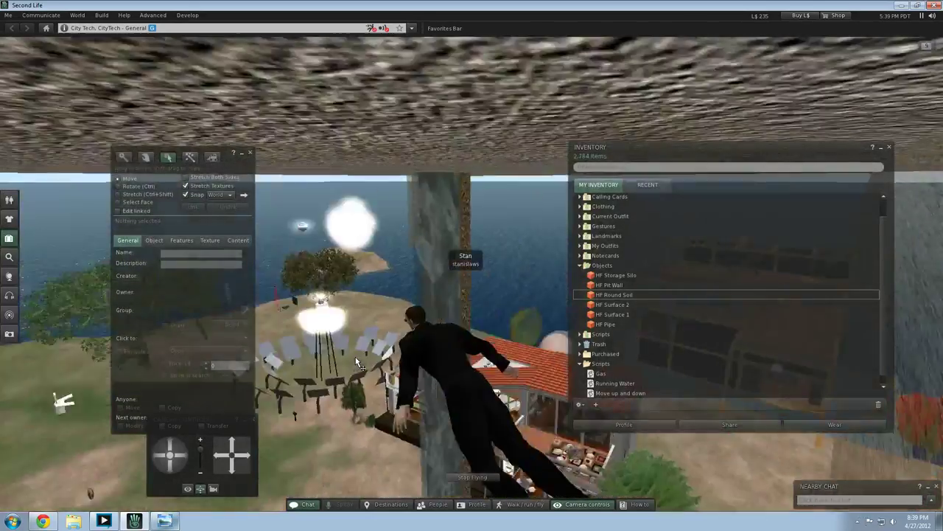
key(Down)
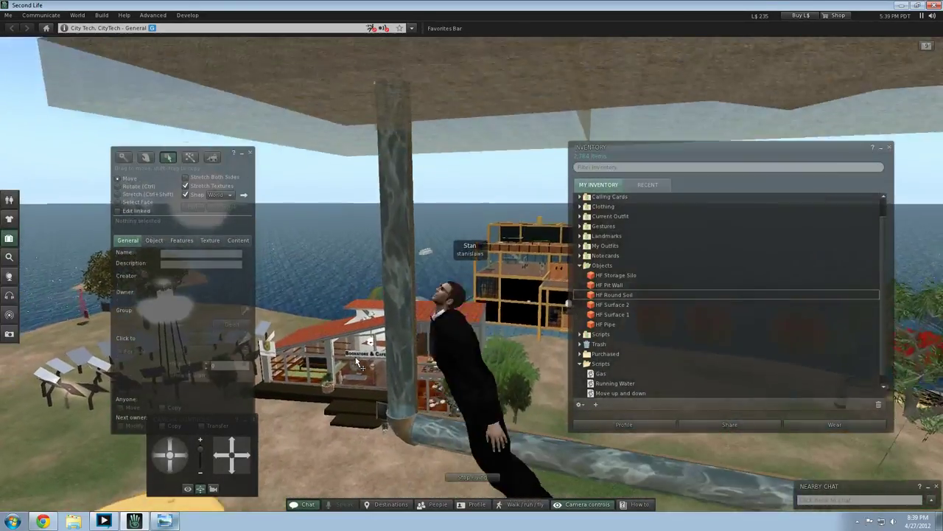
key(Up)
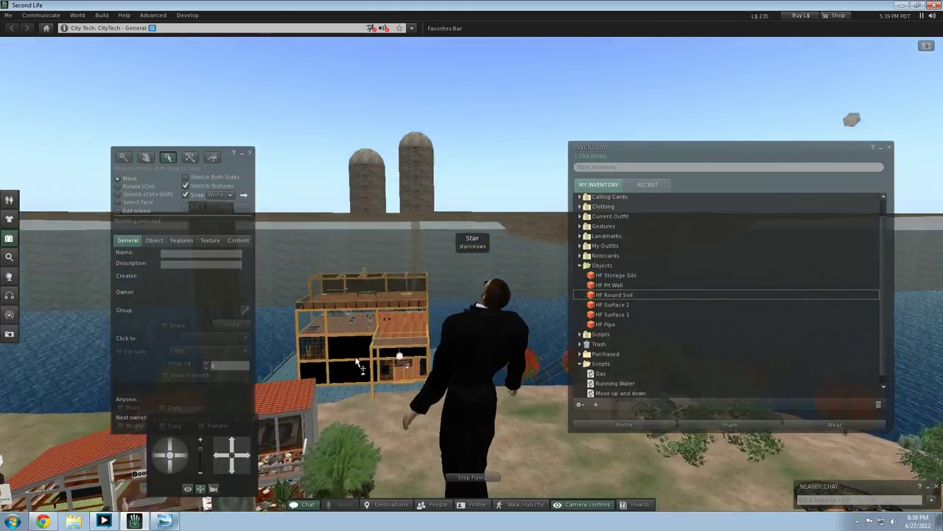
key(Up)
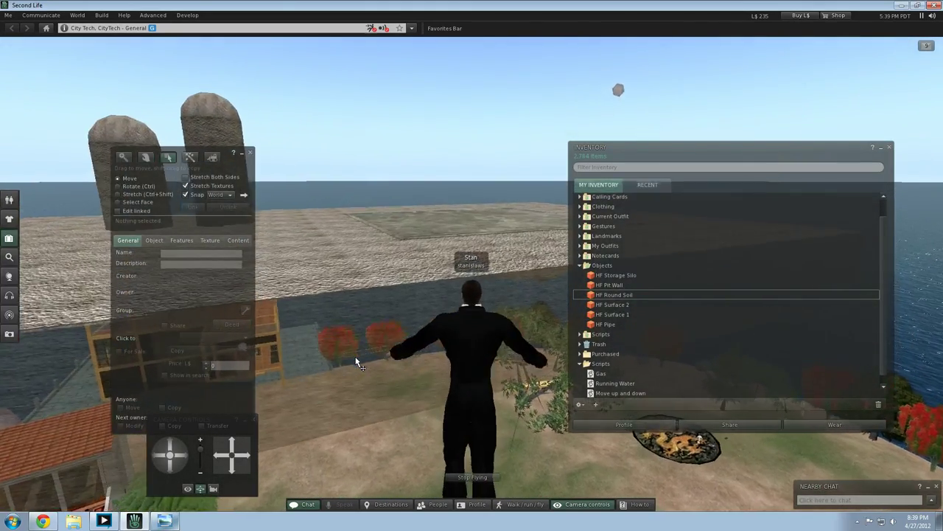
key(Page_Down)
key(Left)
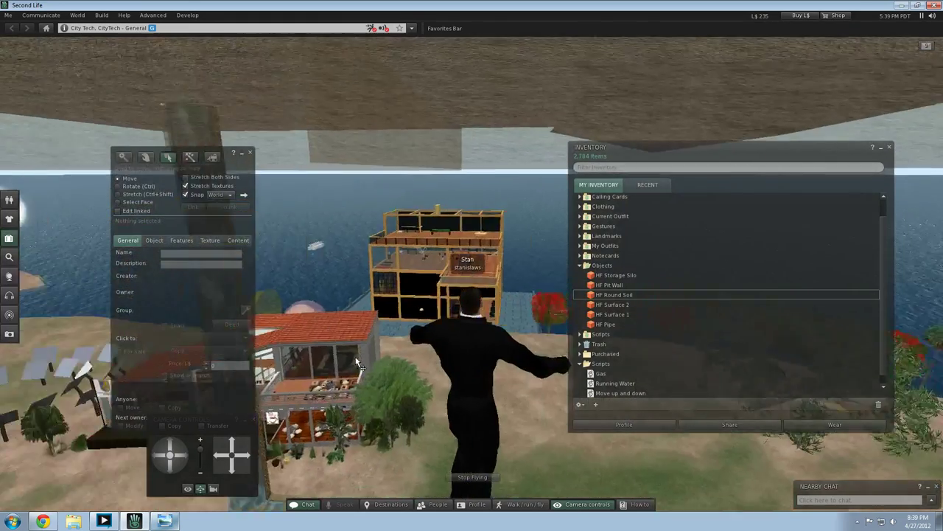
key(Up)
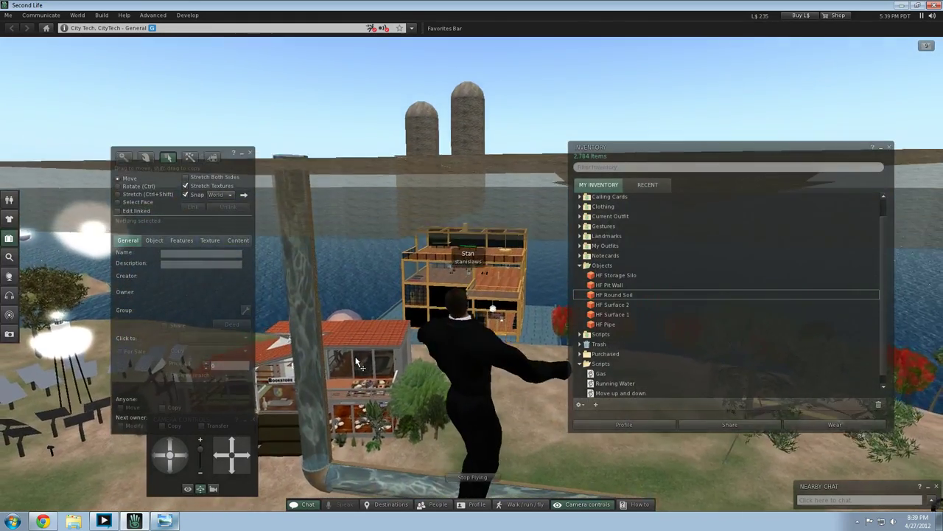
key(Right)
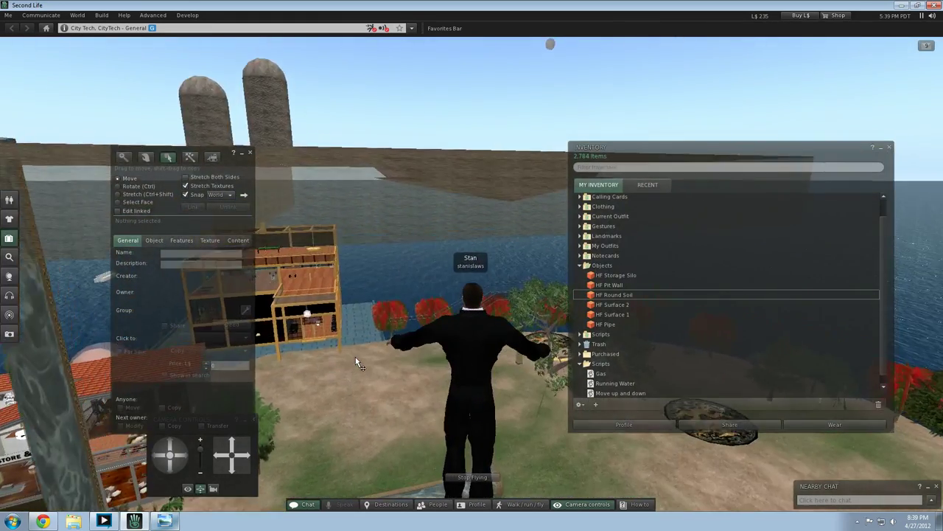
key(Page_Down)
key(Left)
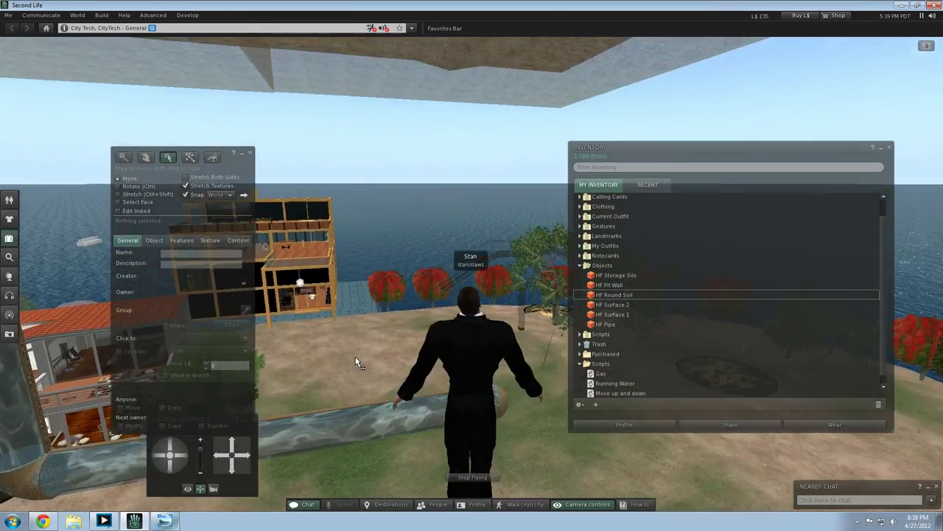
key(Right)
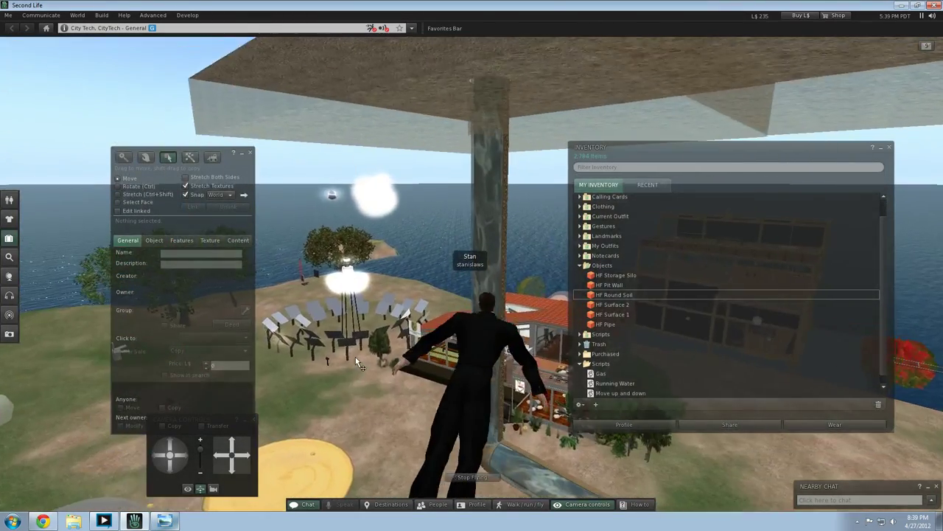
key(Left)
key(Right)
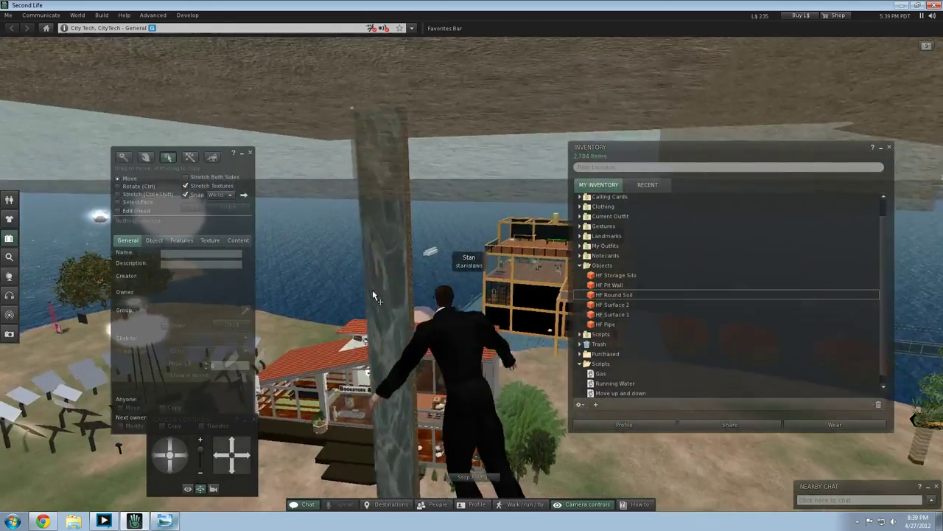
key(Left)
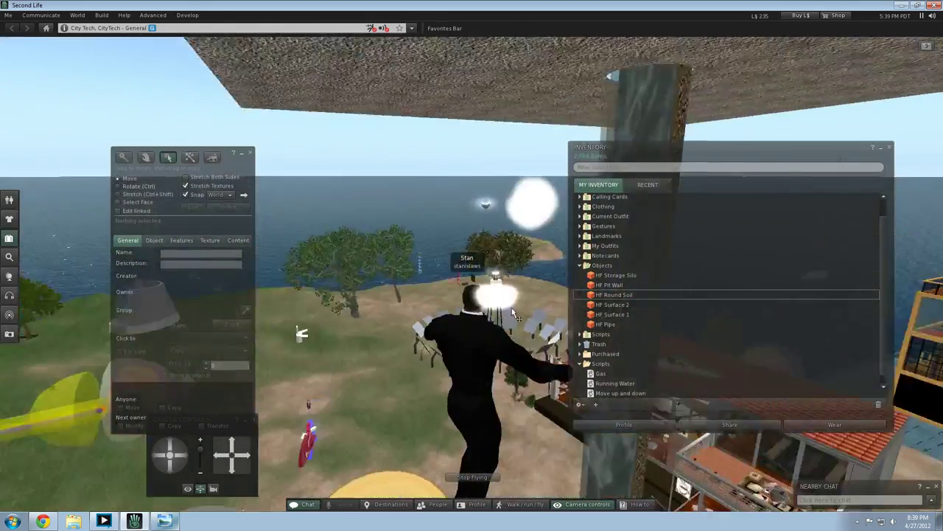
key(Right)
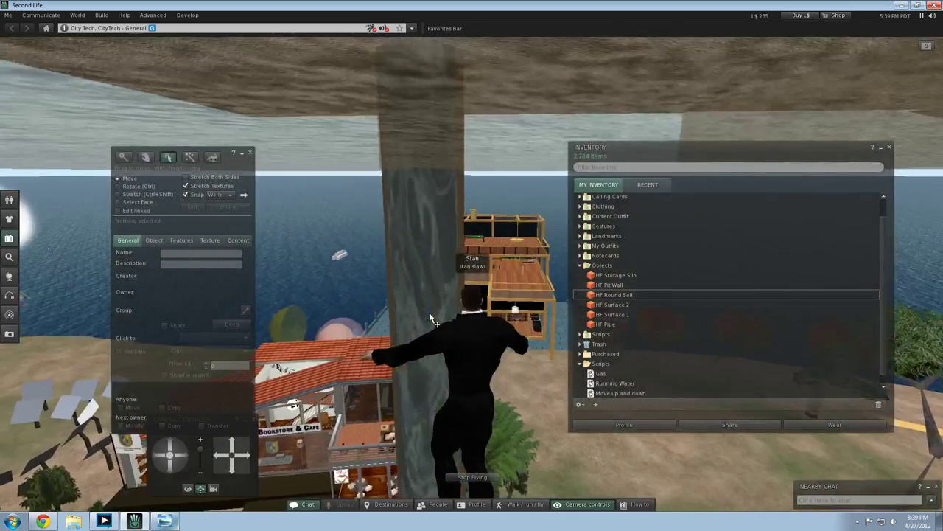
key(Page_Down)
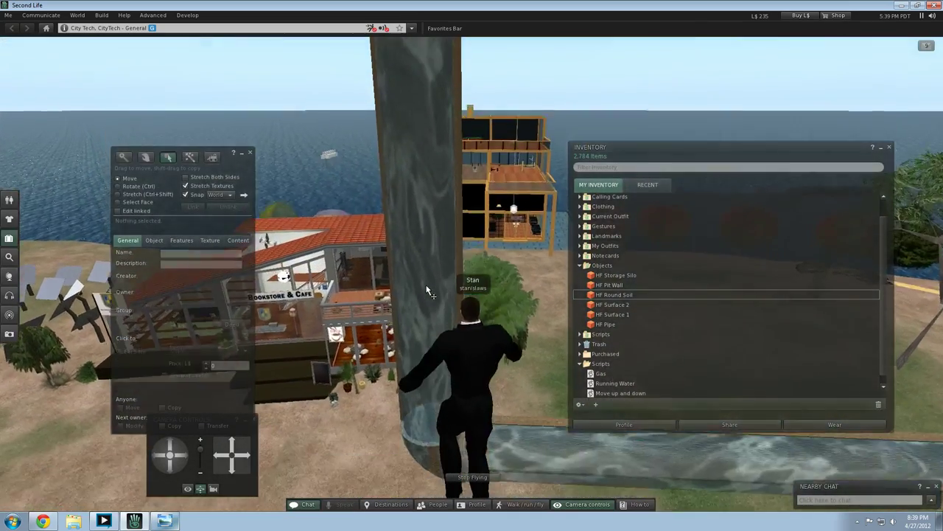
key(Page_Up)
key(Down)
key(Page_Up)
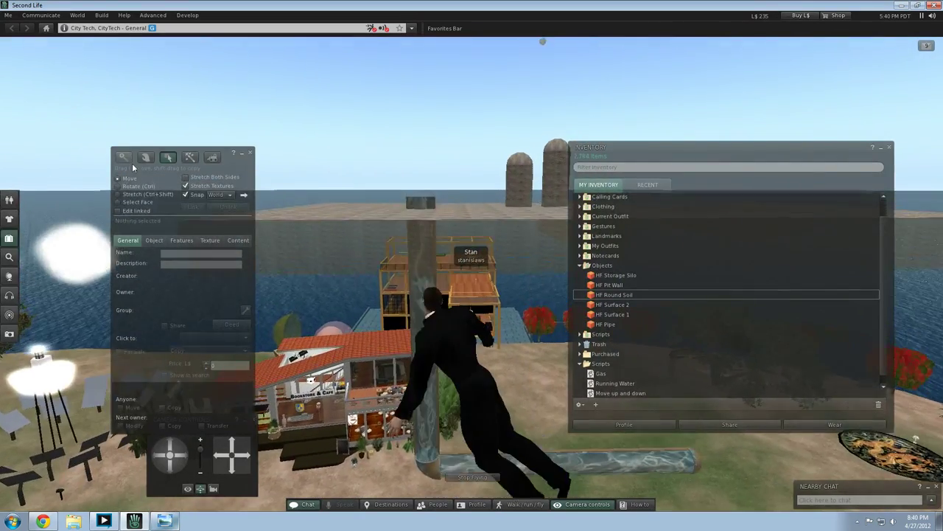
Step: Create a new box above the surface platform at about X 157.7, Y 164.1, Z 56.9
click(193, 158)
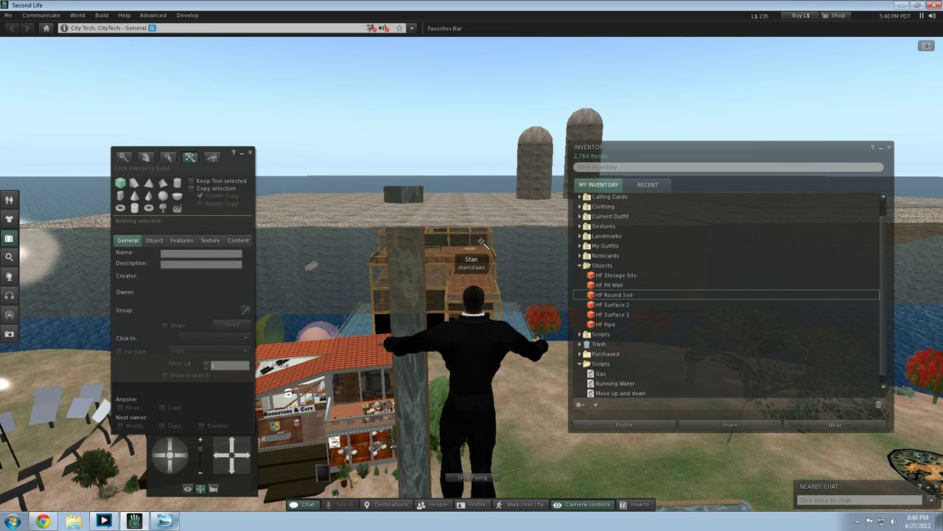
click(479, 218)
drag(479, 193, 472, 140)
Step: Check the size and shape parameters of the HF Surface 1 platform
click(445, 204)
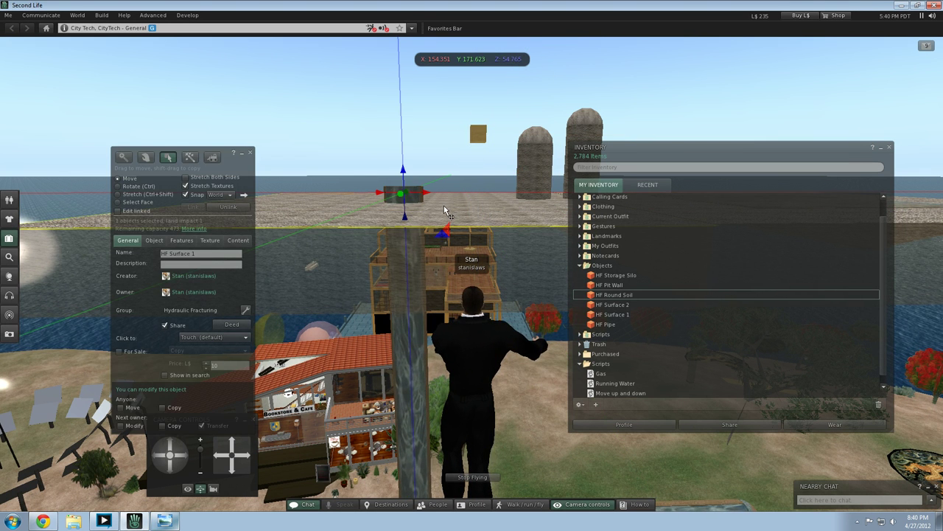
click(154, 241)
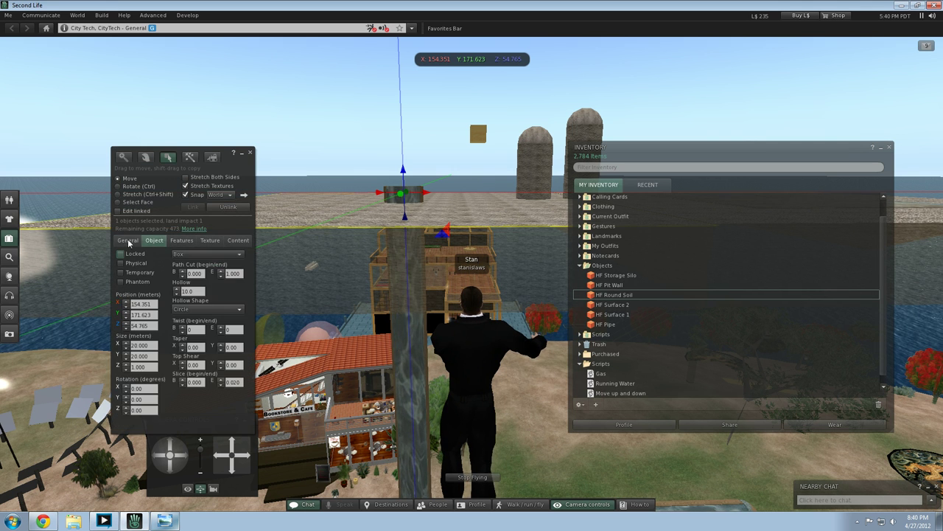
click(128, 241)
click(155, 241)
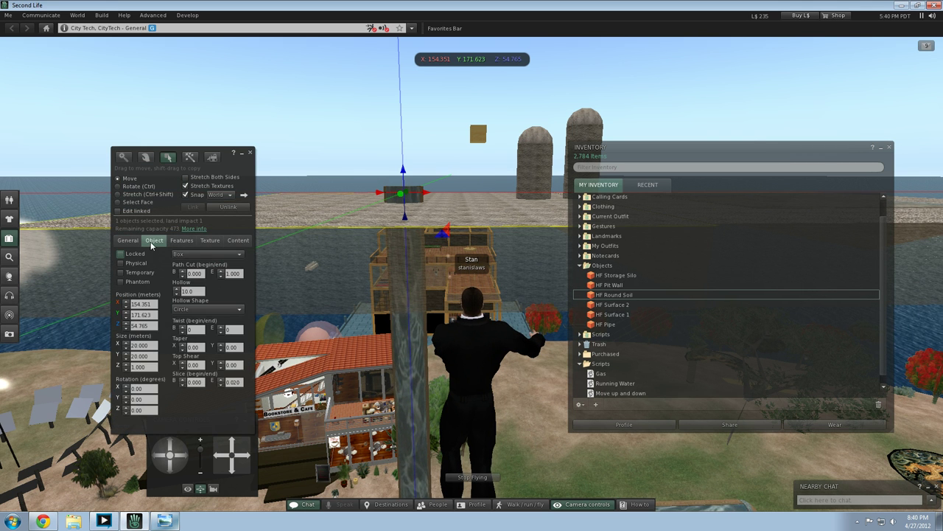
click(319, 230)
click(321, 214)
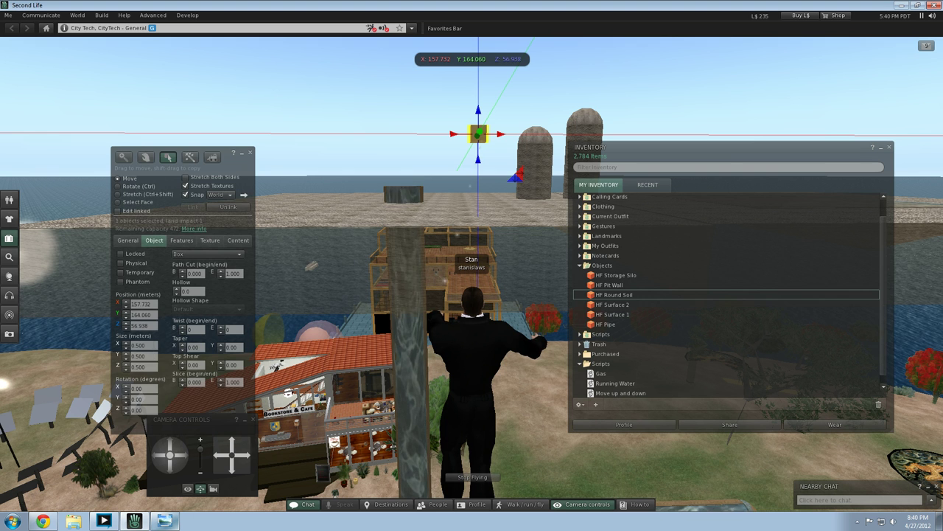
Step: Set the new box's size to 20 m in X and 40 m in Y
click(148, 345)
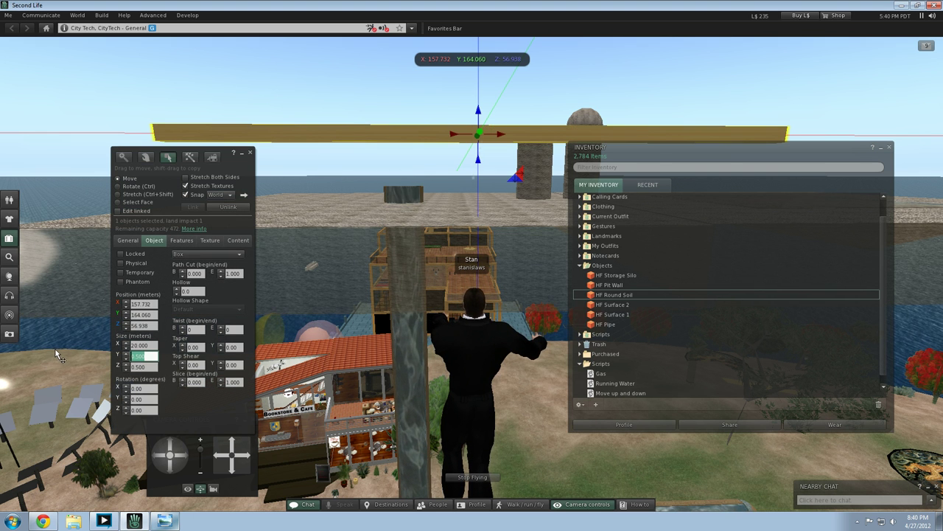
text(40)
key(Return)
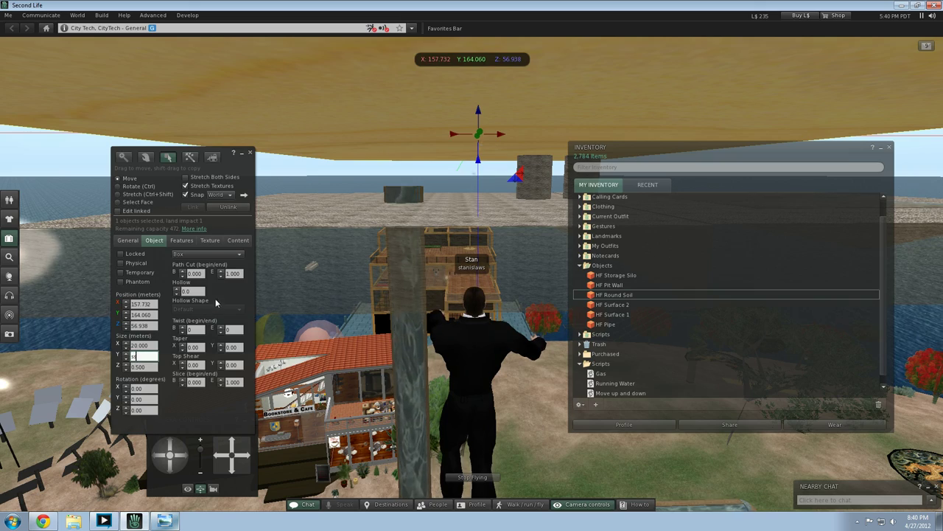
Step: Resize the wooden box to 40 m in X, 20 m in Y and 10 m in Z
click(298, 366)
key(s)
key(d)
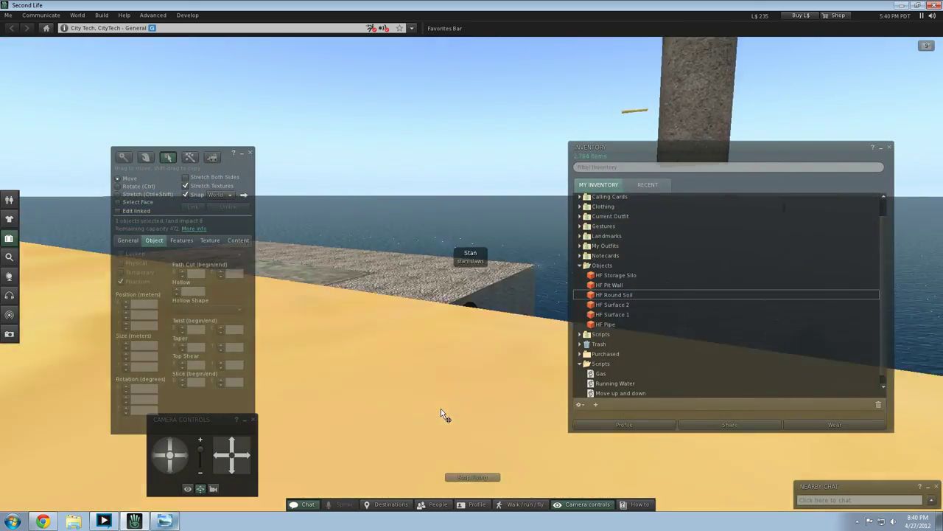
key(Left)
key(Page_Up)
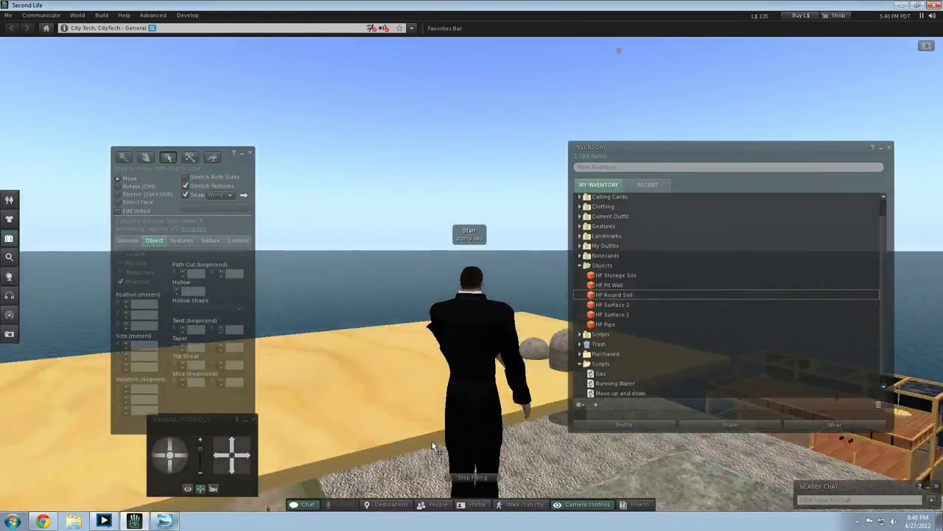
key(Left)
key(Down)
click(433, 345)
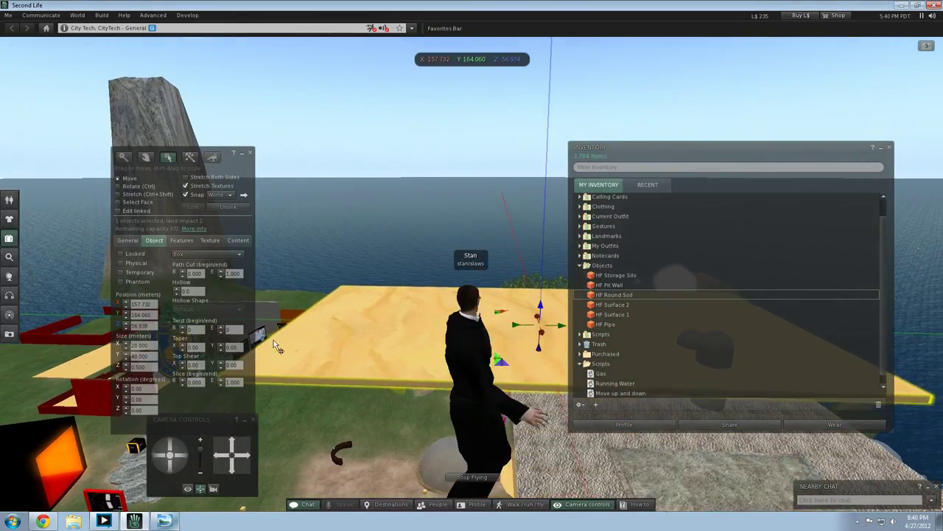
drag(152, 346, 54, 337)
text(4)
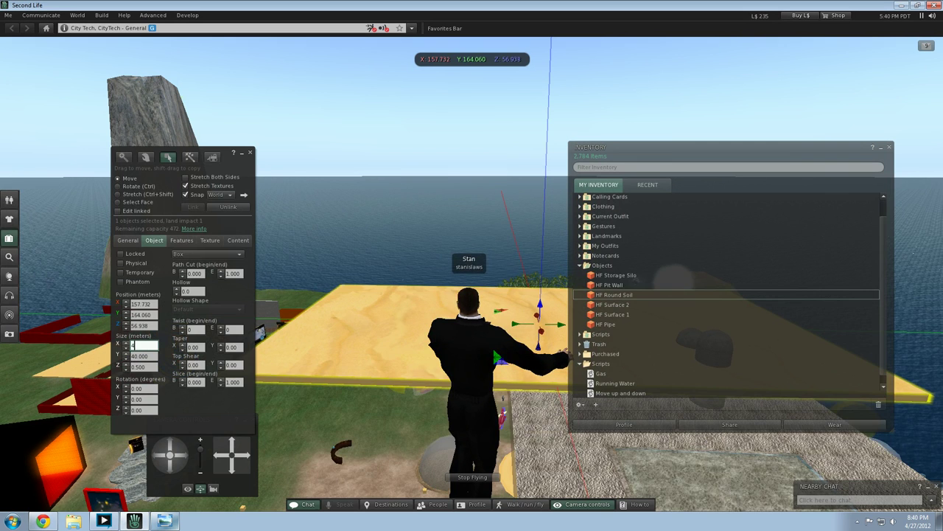
text(0)
key(Return)
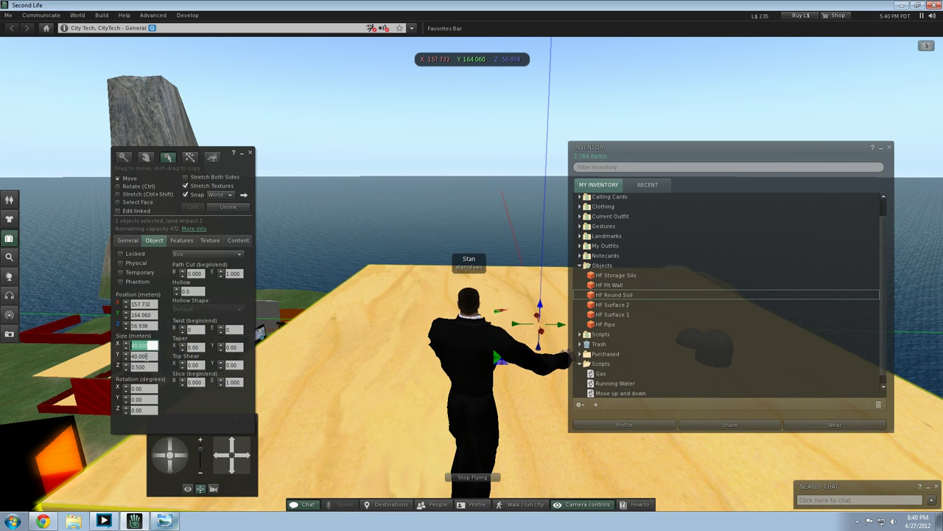
text(20)
key(Return)
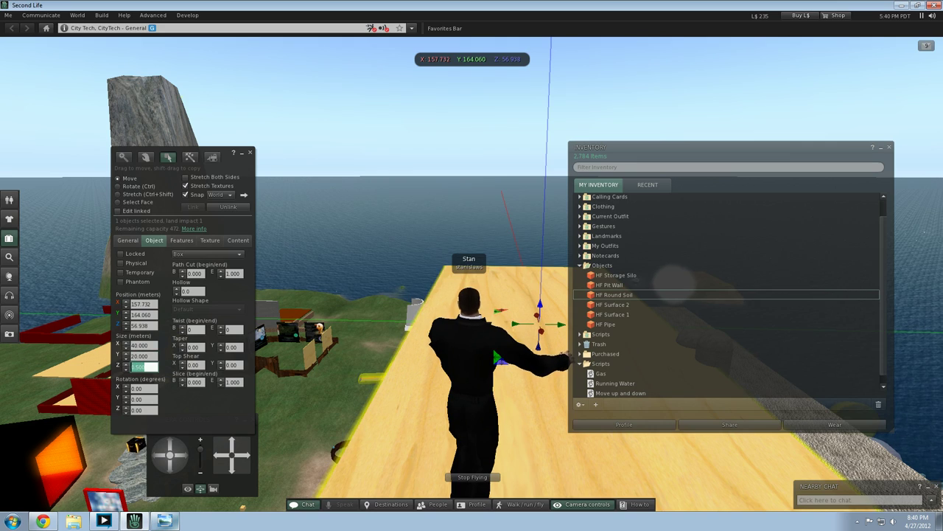
text(10)
key(Return)
Step: Set the wooden box's Z size to 5 m and lower it beneath the soil block to Z 44.871
click(346, 249)
key(Left)
key(Up)
key(Down)
key(Page_Down)
key(Page_Down)
key(Left)
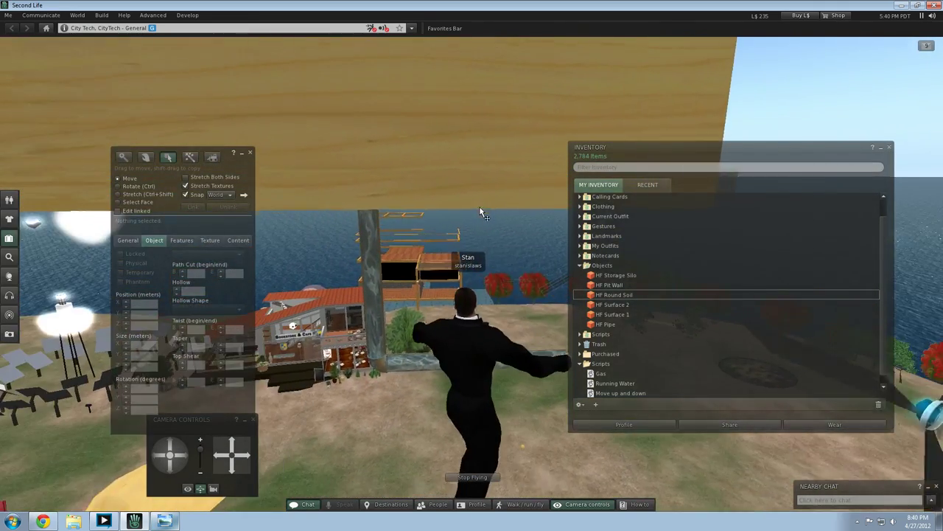
click(459, 226)
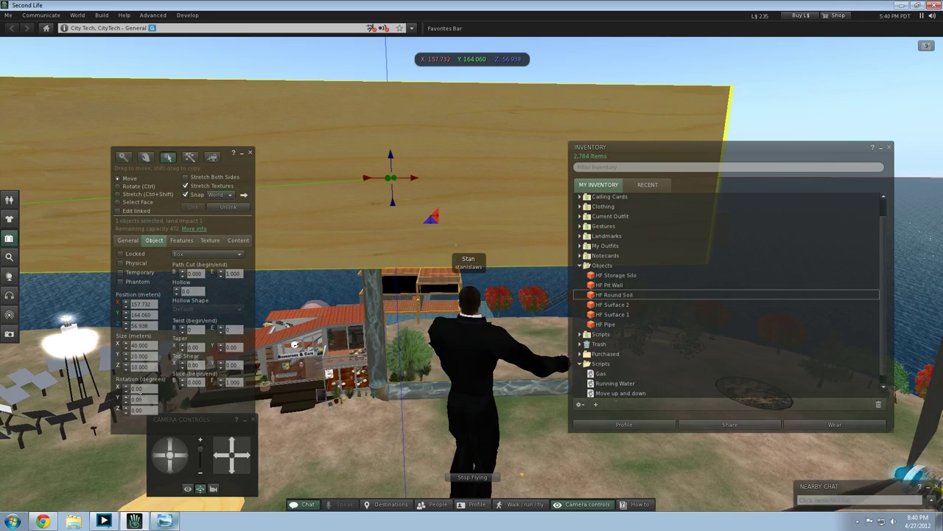
click(143, 366)
text(1)
key(Return)
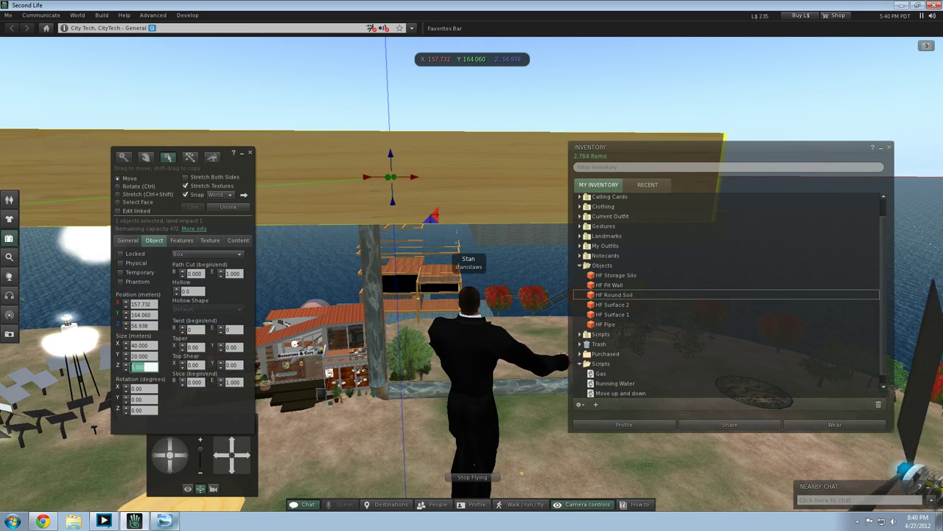
drag(396, 207, 384, 348)
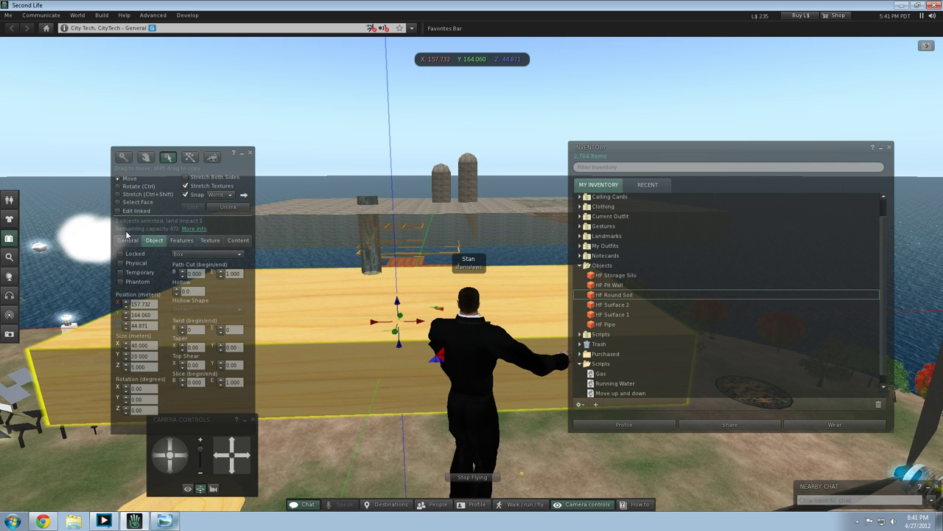
Step: Set the wooden box's transparency to 40% and texture it with Water - ripple layer 1 after previewing the waterfall textures
click(210, 240)
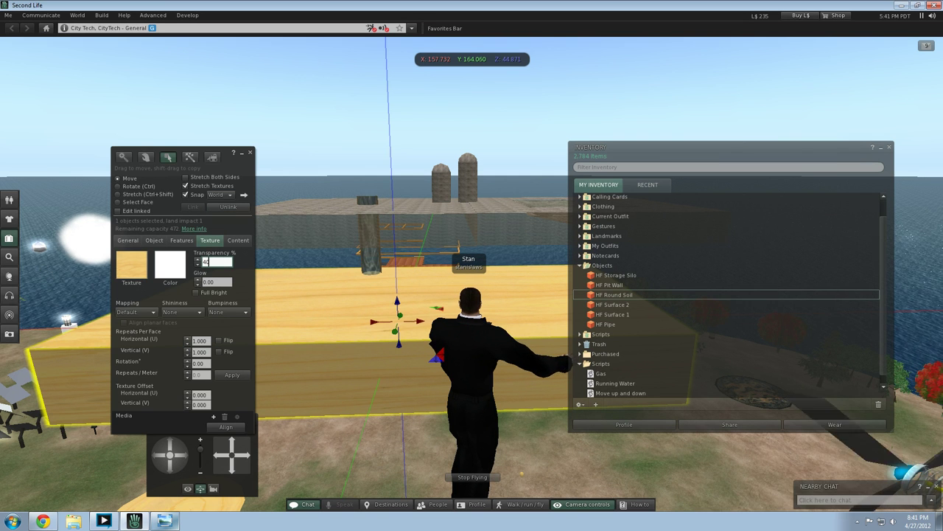
click(130, 267)
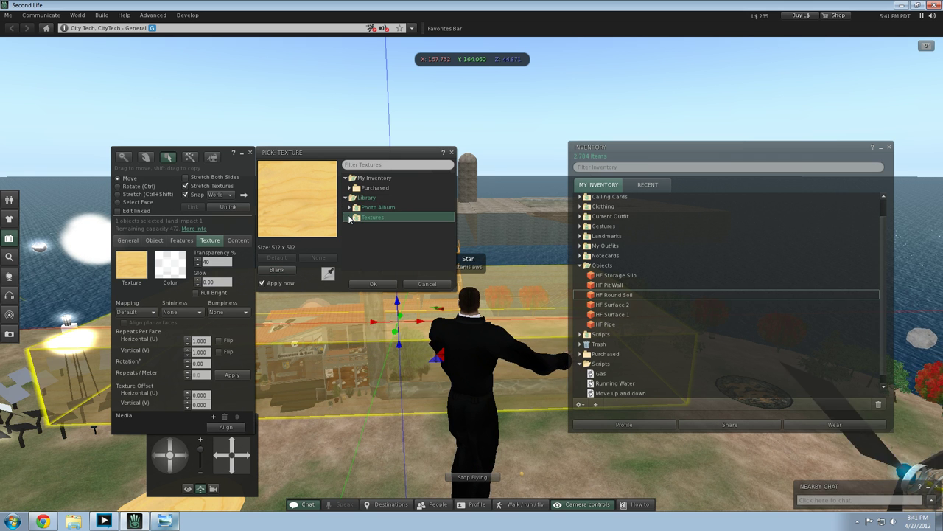
scroll(391, 232, down, 8)
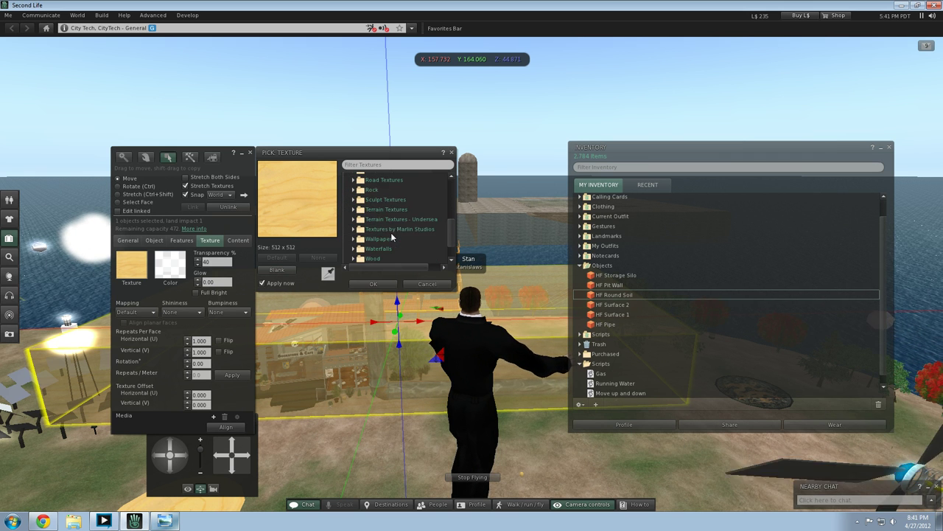
double_click(383, 221)
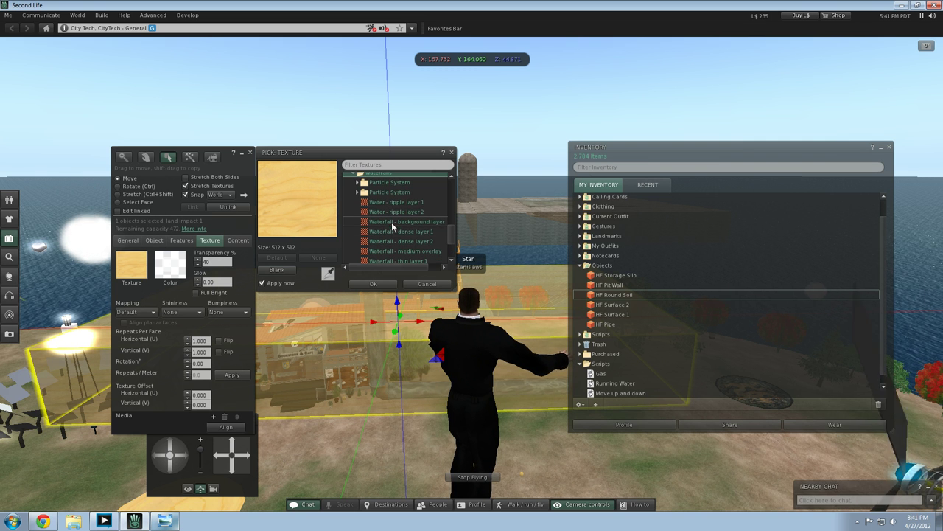
double_click(391, 231)
double_click(389, 239)
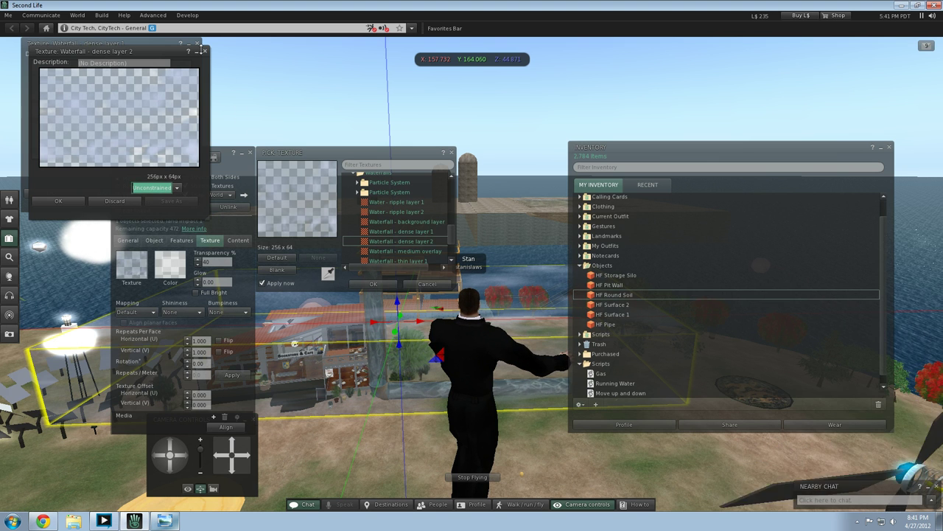
click(196, 51)
click(407, 211)
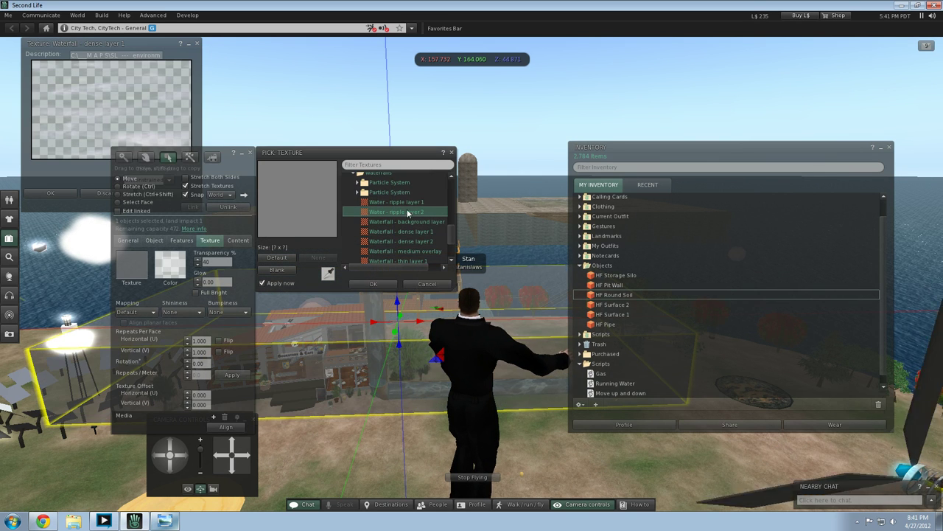
click(405, 205)
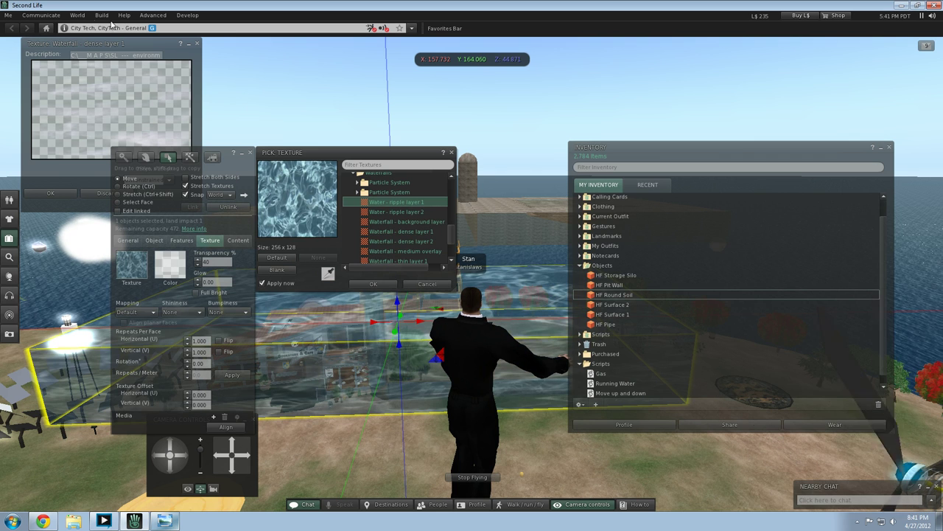
click(452, 152)
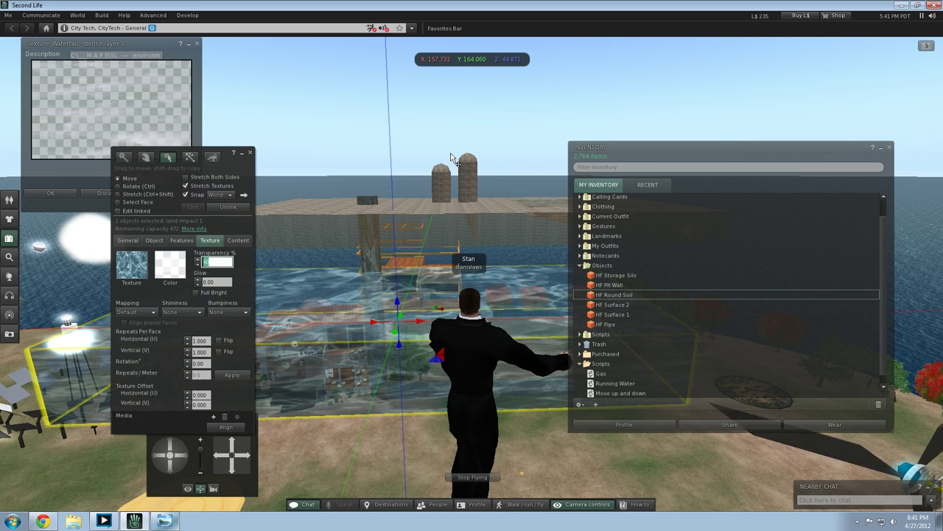
click(197, 44)
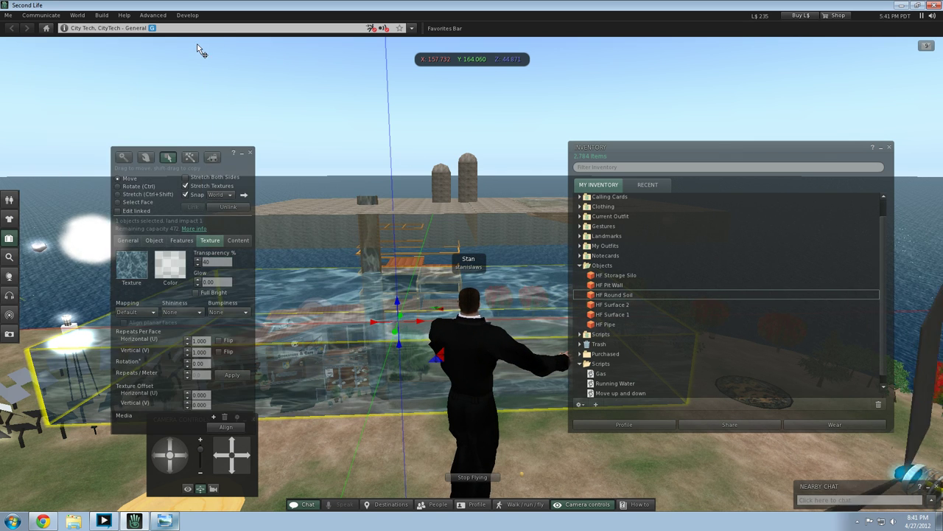
Step: Add the Running Water script from the inventory to the water box's contents
click(231, 241)
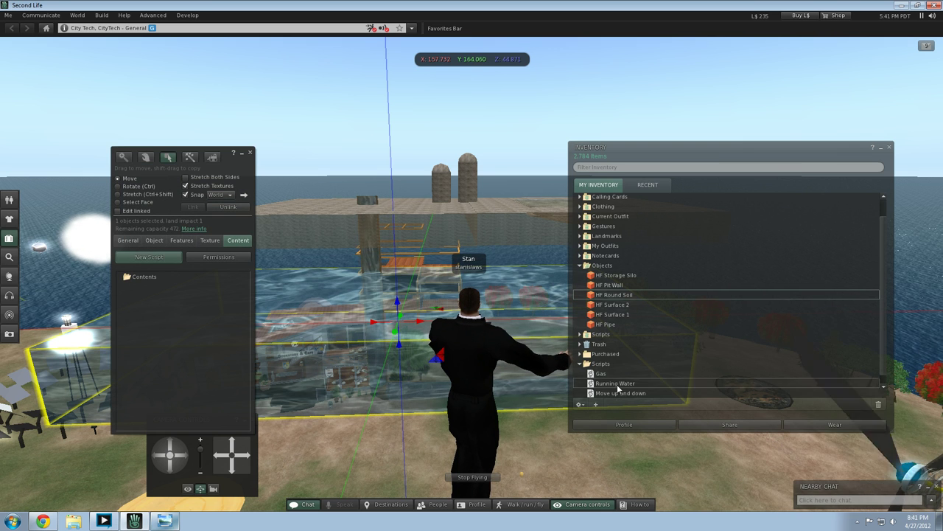
drag(617, 385, 155, 384)
drag(175, 324, 175, 325)
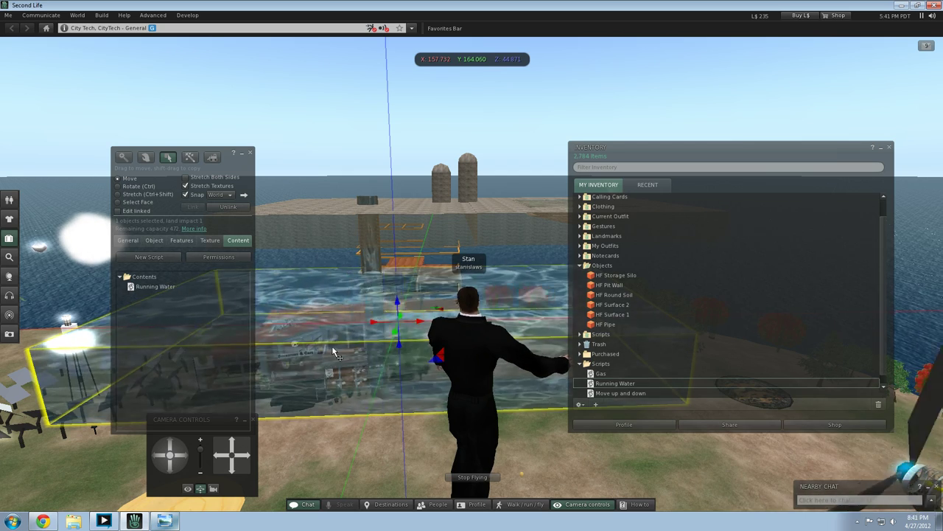
Step: Rotate the water box's texture by 90 degrees and finish editing the box
click(210, 240)
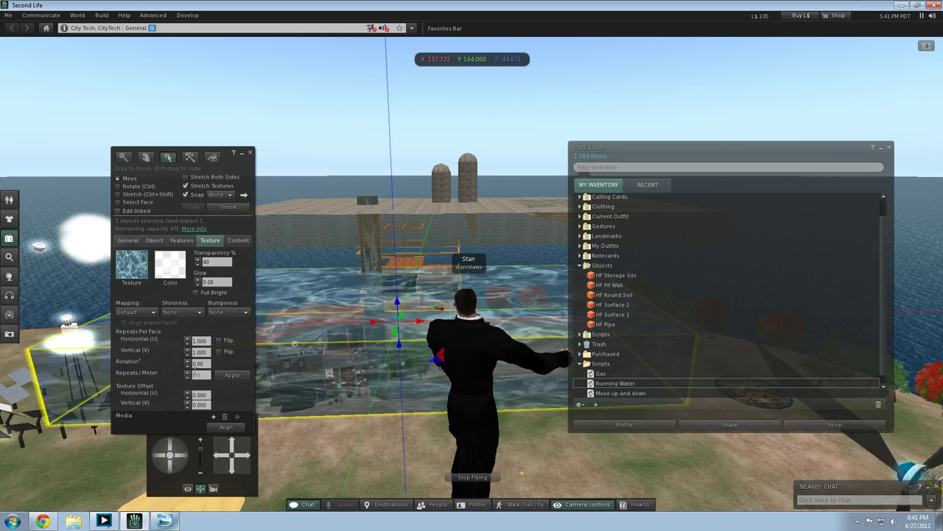
drag(207, 365, 187, 363)
text(90)
key(Return)
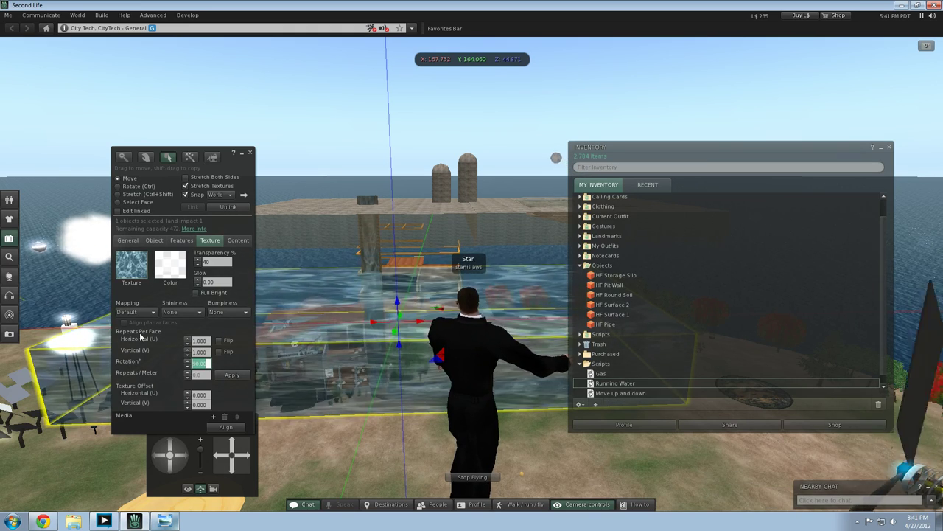
click(337, 452)
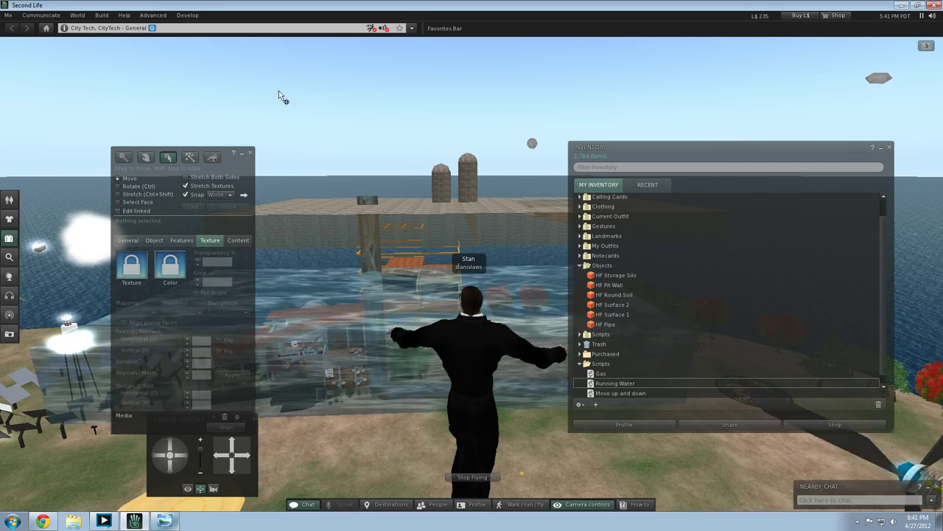
click(250, 153)
Step: Fly around the model to examine the water layer's flow, texture and placement beneath the soil block
key(Down)
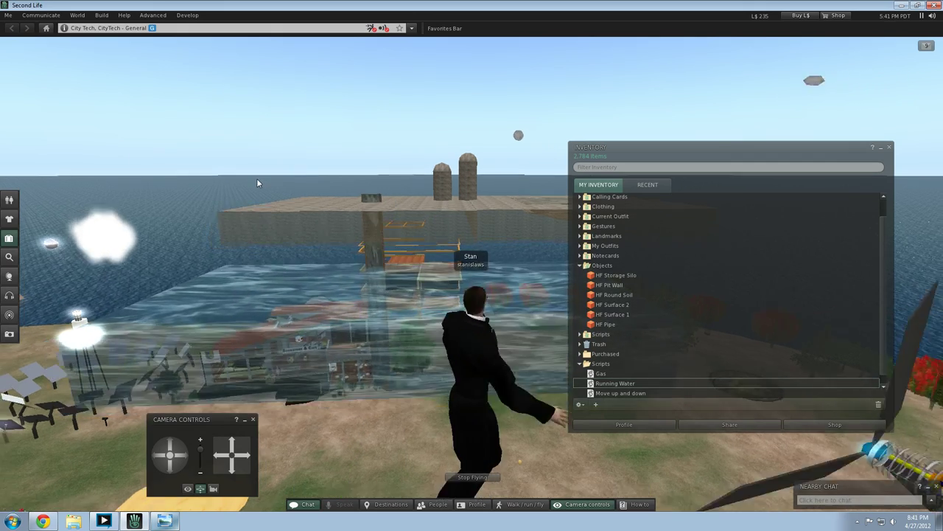
key(Page_Down)
key(Up)
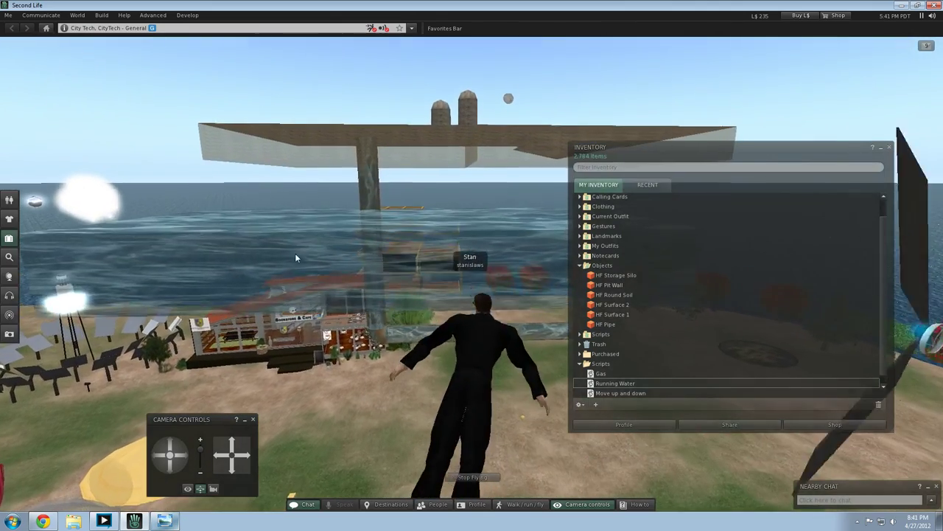
key(Up)
key(Right)
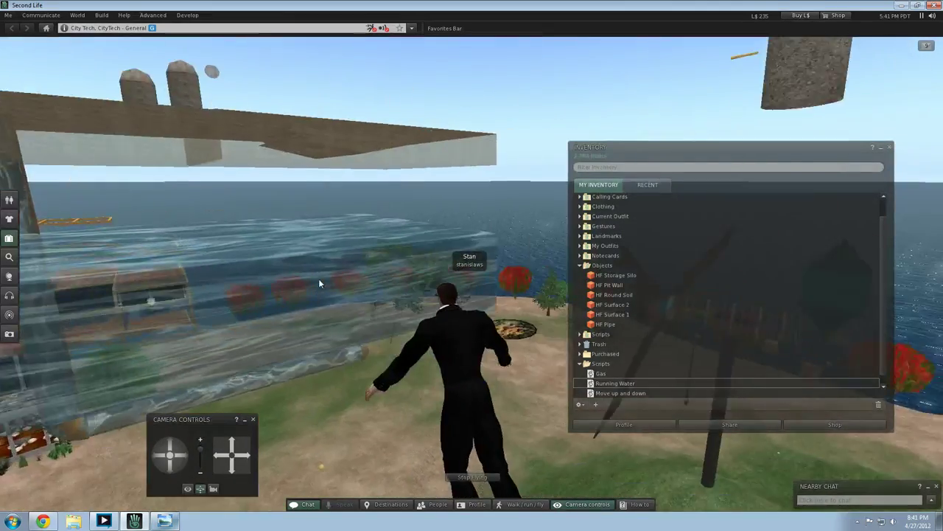
key(Left)
key(Up)
key(Left)
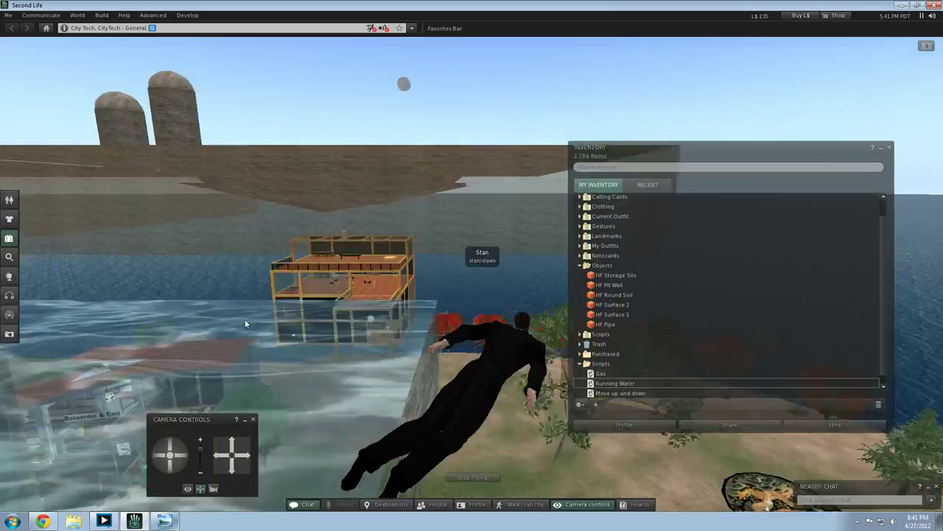
key(Right)
key(Up)
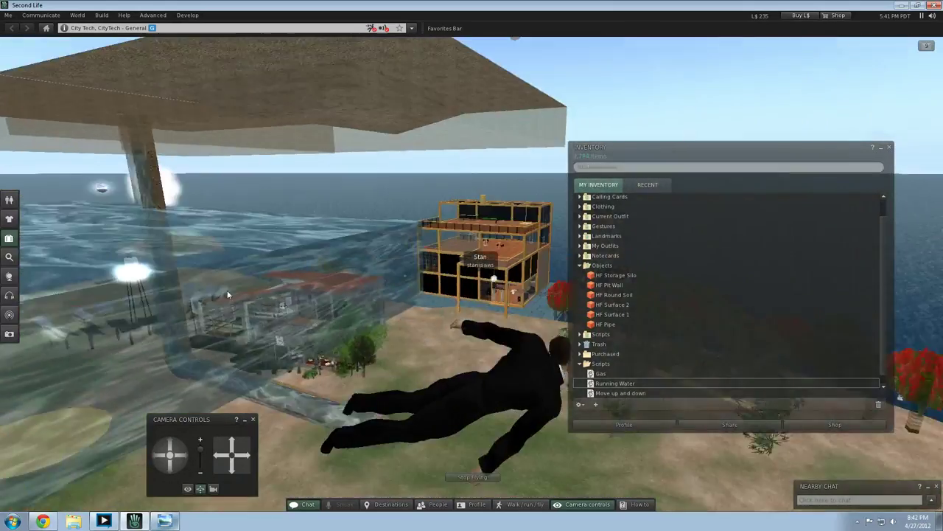
key(Left)
key(Up)
key(Left)
key(Down)
key(Right)
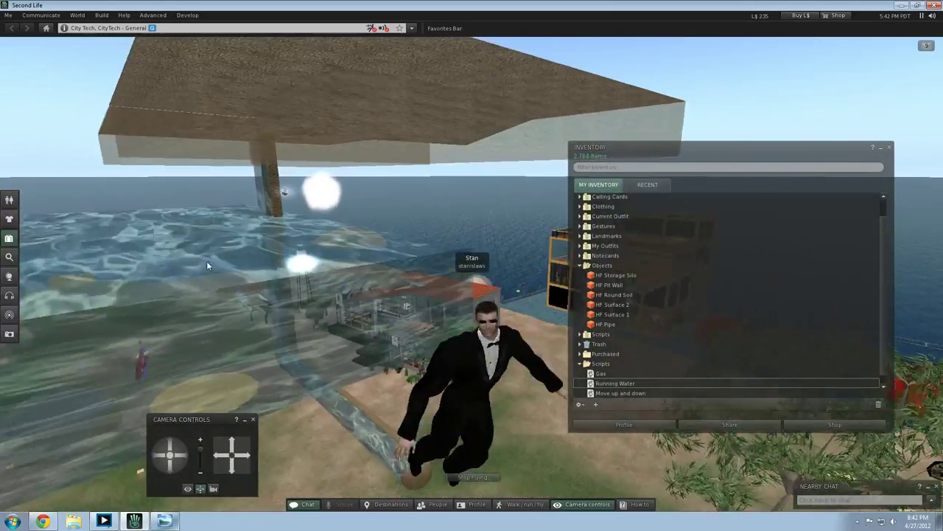
key(Left)
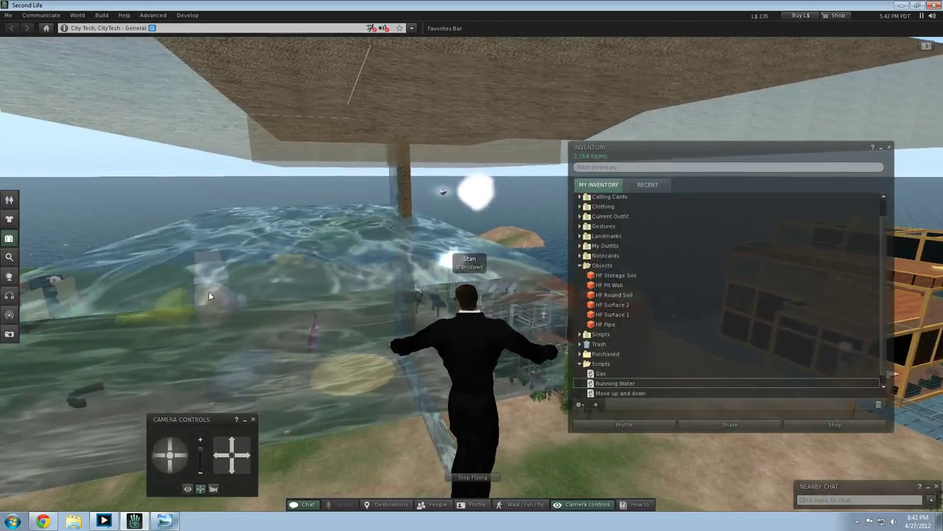
right_click(297, 282)
click(221, 237)
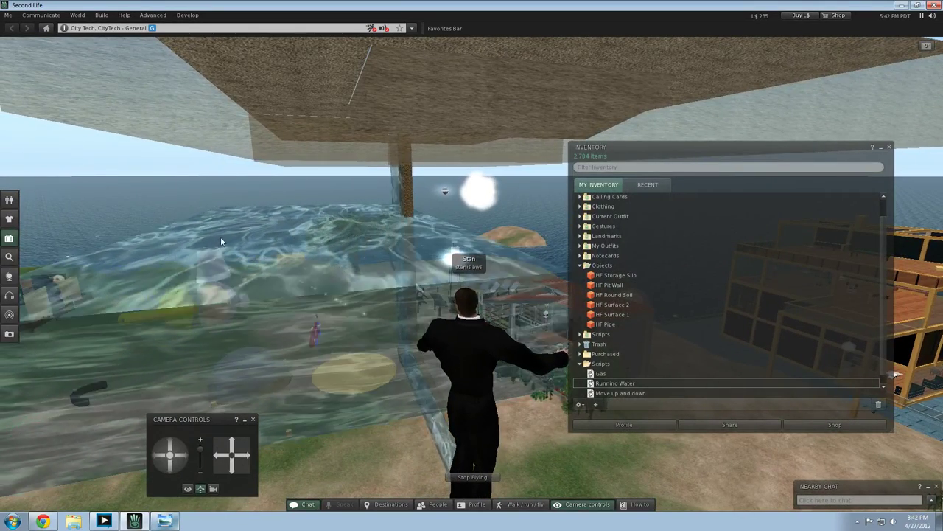
key(Right)
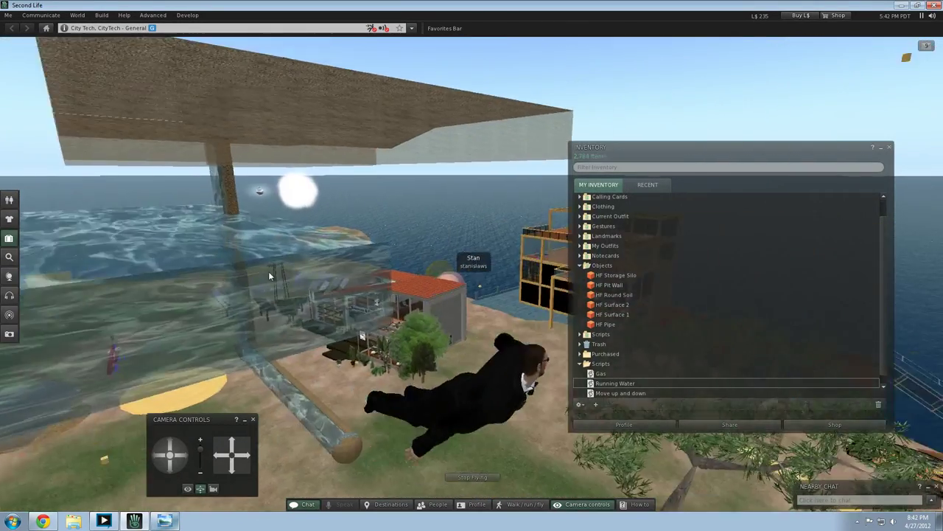
key(Left)
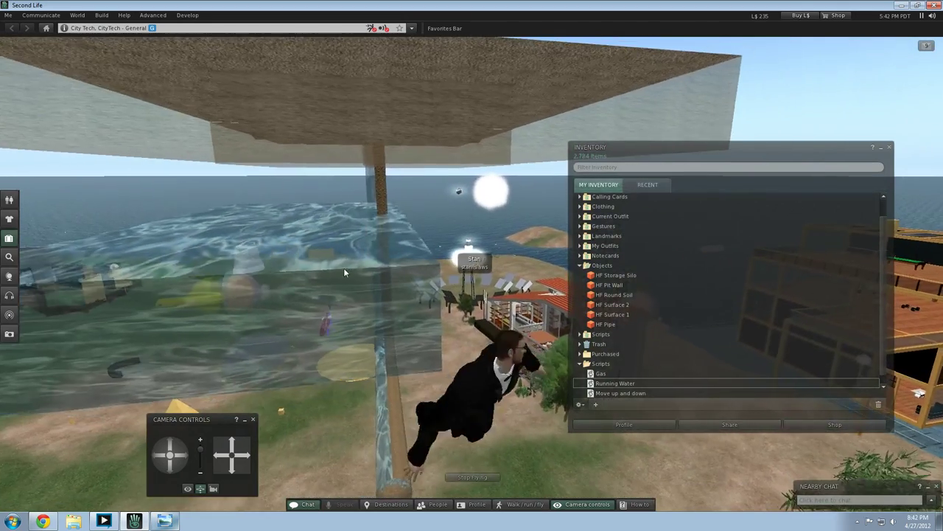
Step: Open the water layer for editing and shift it along the Y axis to about 171.930 m
right_click(248, 255)
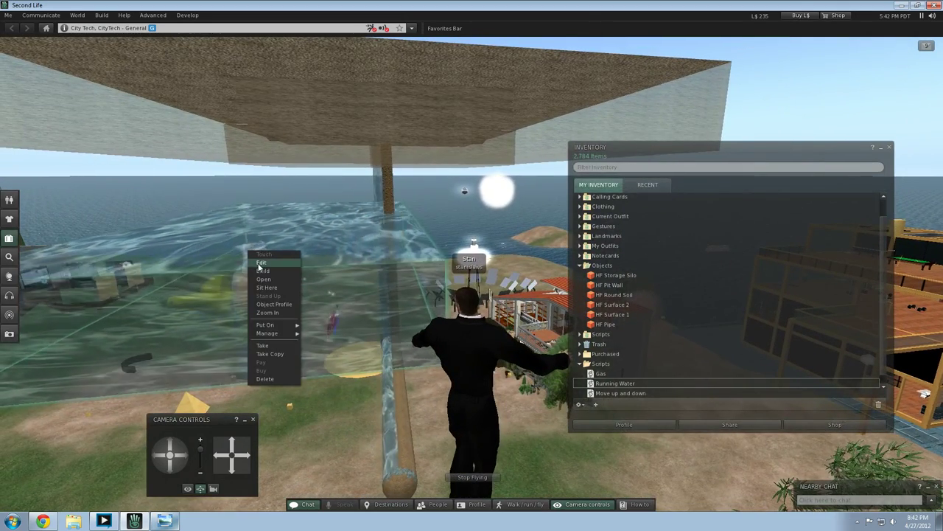
click(261, 264)
drag(303, 249, 325, 251)
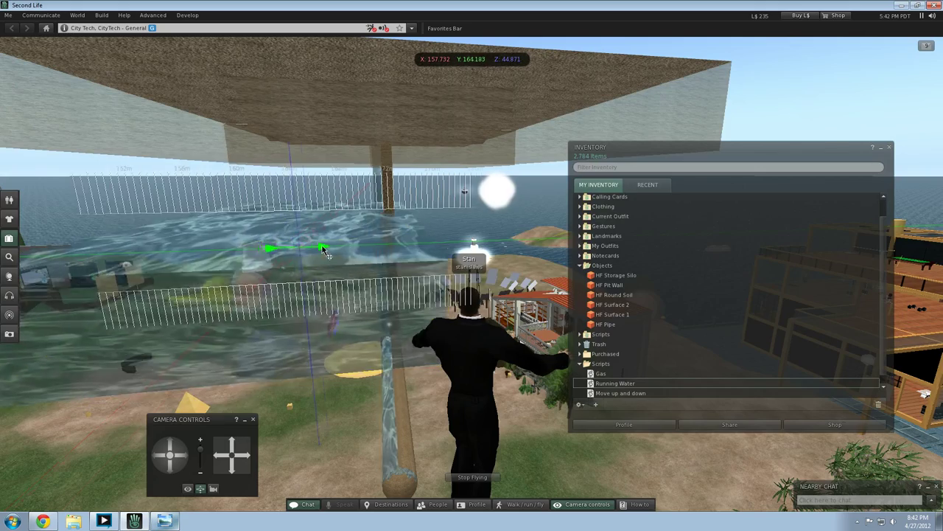
drag(411, 245, 410, 244)
Step: Raise the water layer toward the underside of the soil block, to about Z 48.503 m
key(Left)
key(Up)
key(Page_Down)
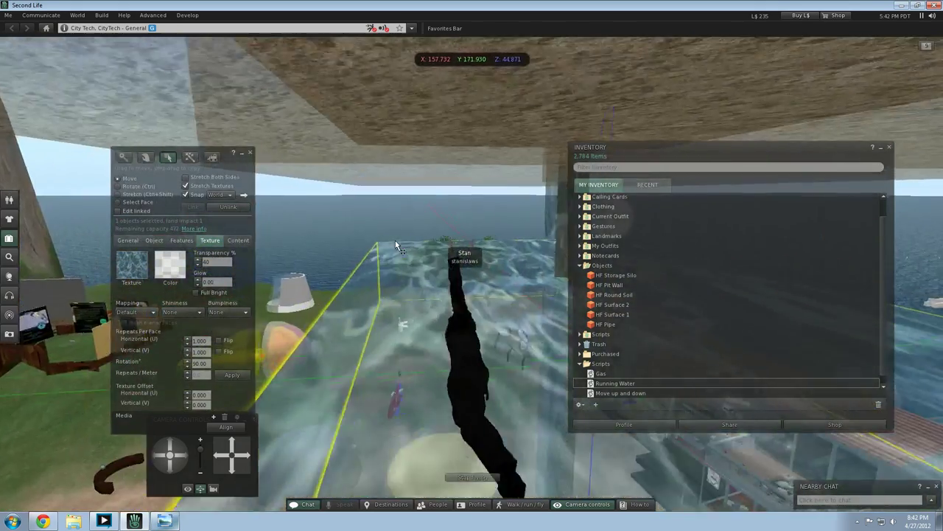
key(Right)
key(Right)
key(Down)
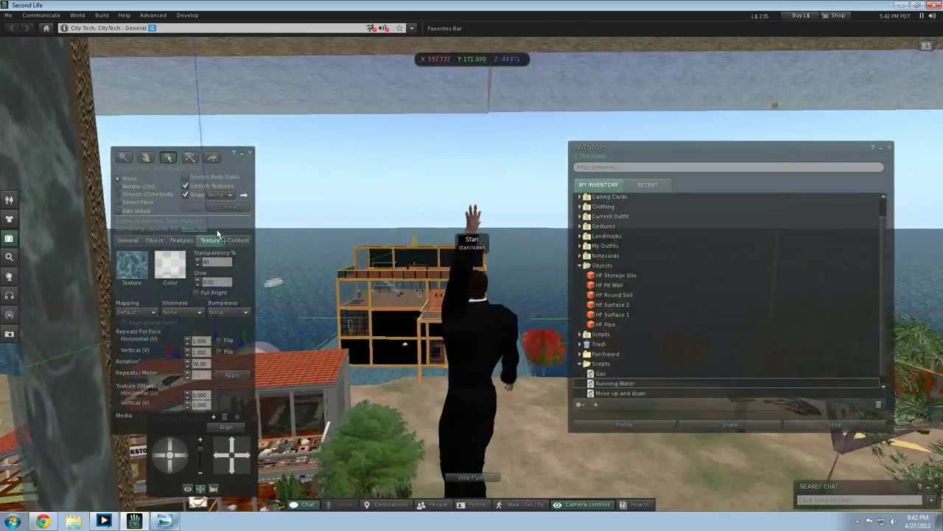
key(Left)
click(154, 241)
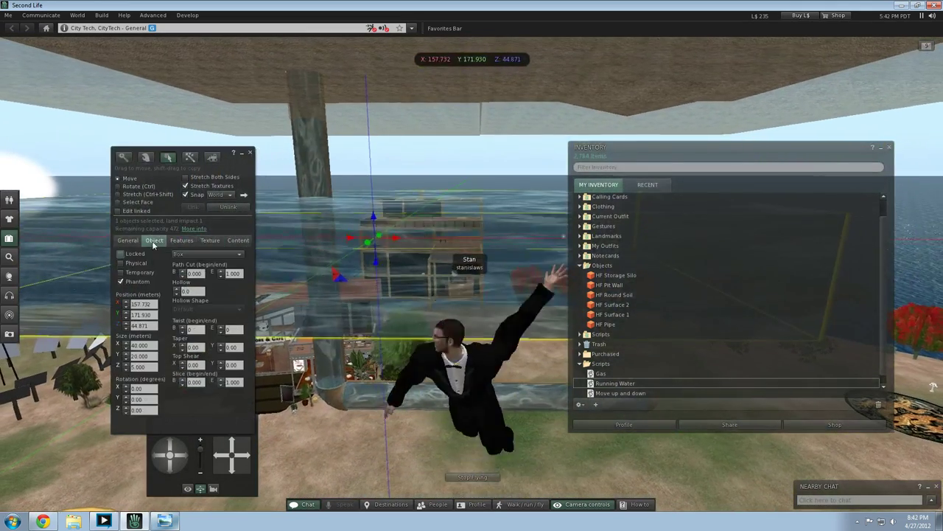
drag(373, 220, 375, 158)
Step: Align the water layer beneath the soil block at about Y 170.933 m and Z 49.236 m, checking the fit from several sides
key(Right)
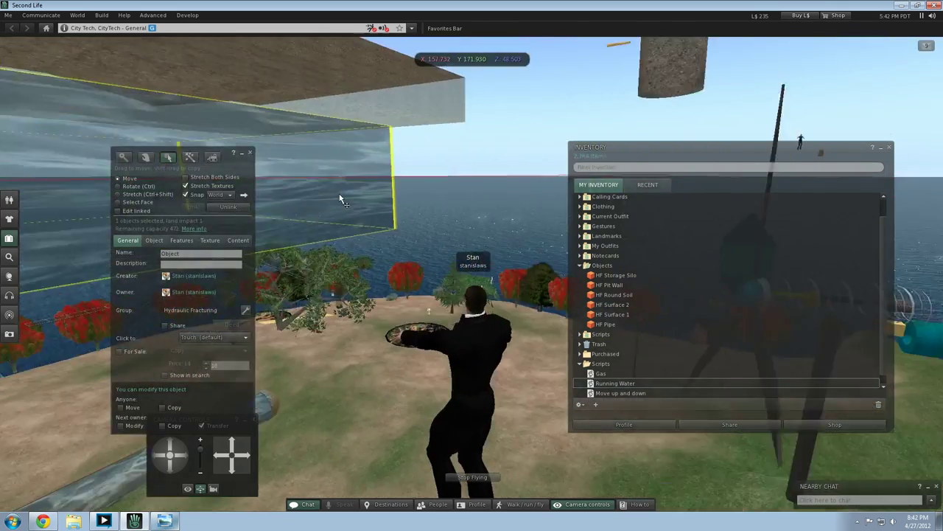
key(Up)
key(Left)
key(Left)
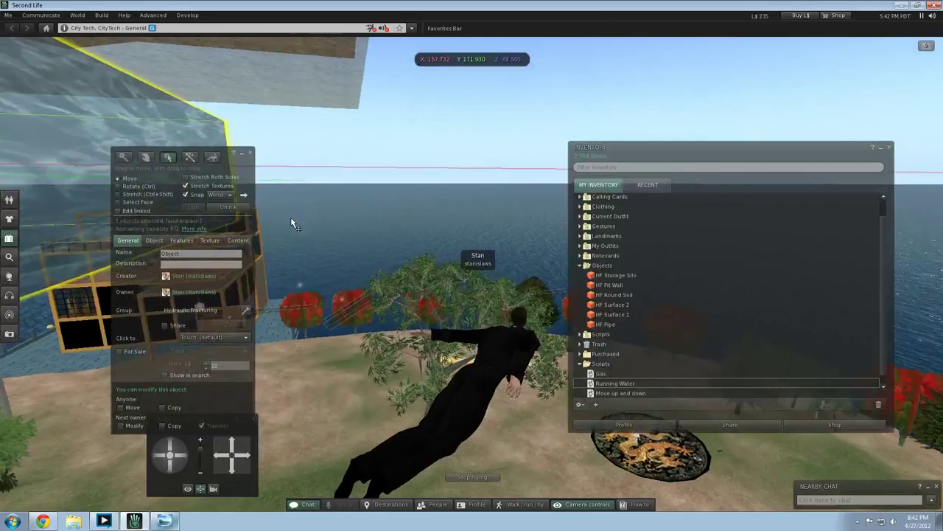
key(Down)
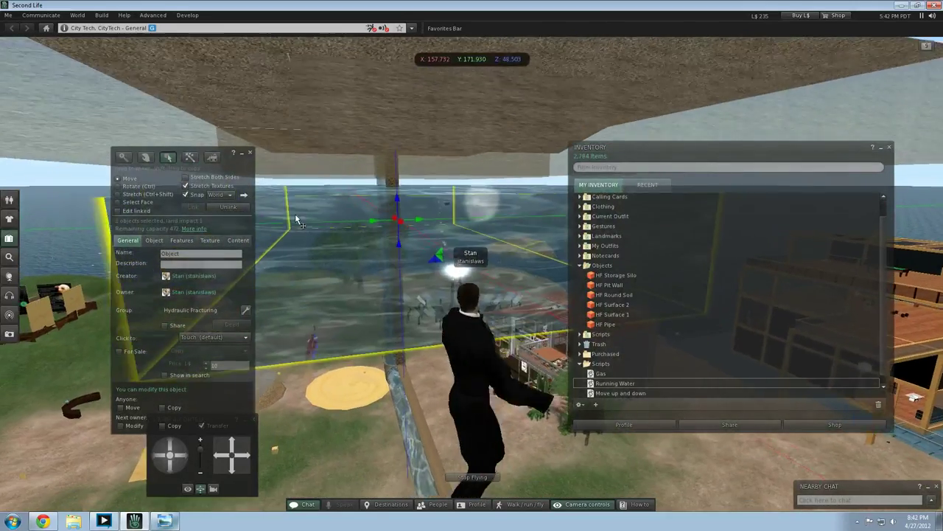
drag(412, 181, 380, 193)
key(Left)
key(Up)
key(Right)
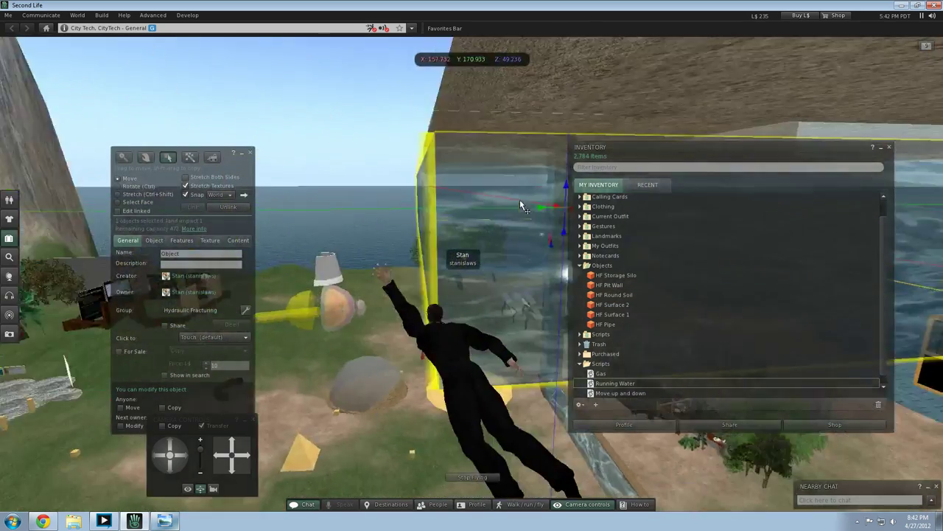
key(Left)
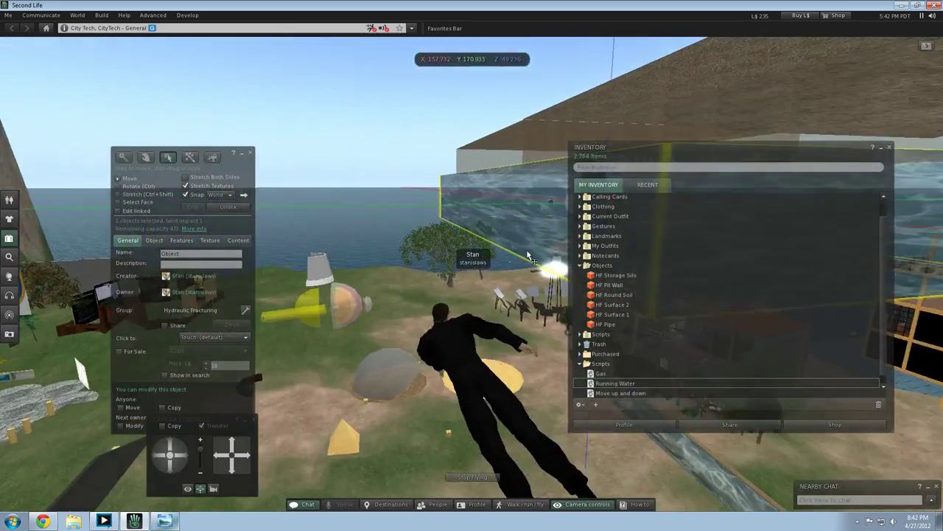
key(Right)
key(Down)
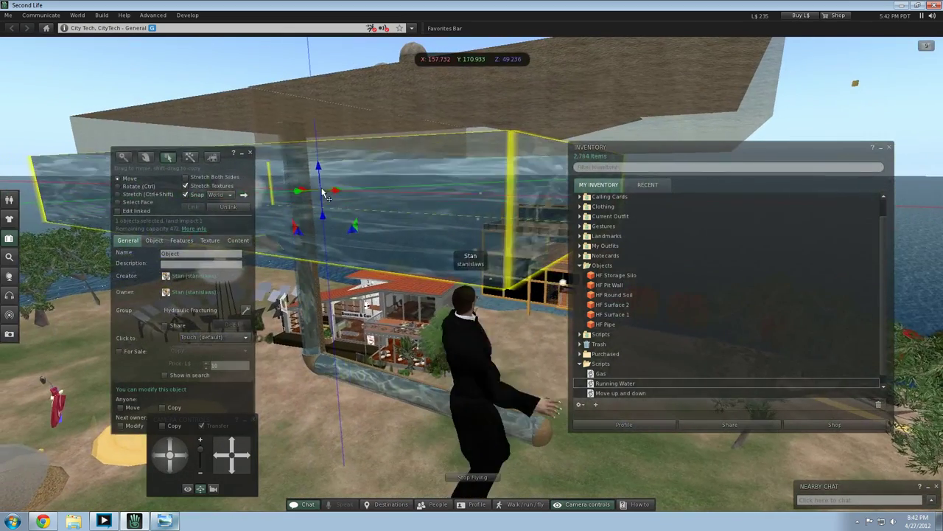
Step: Shift the water layer along the X axis to about 164.257 m and check its alignment beneath the soil block
drag(334, 198, 397, 207)
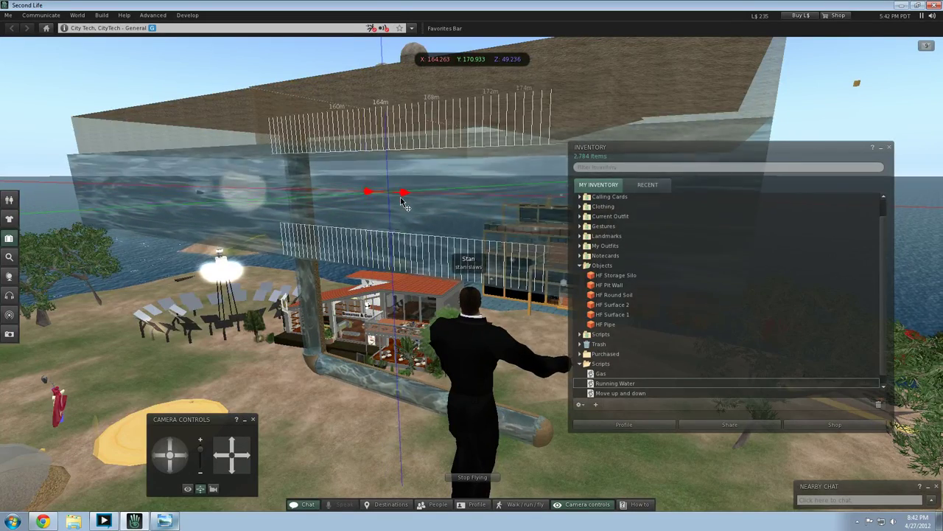
key(Right)
key(Up)
key(Left)
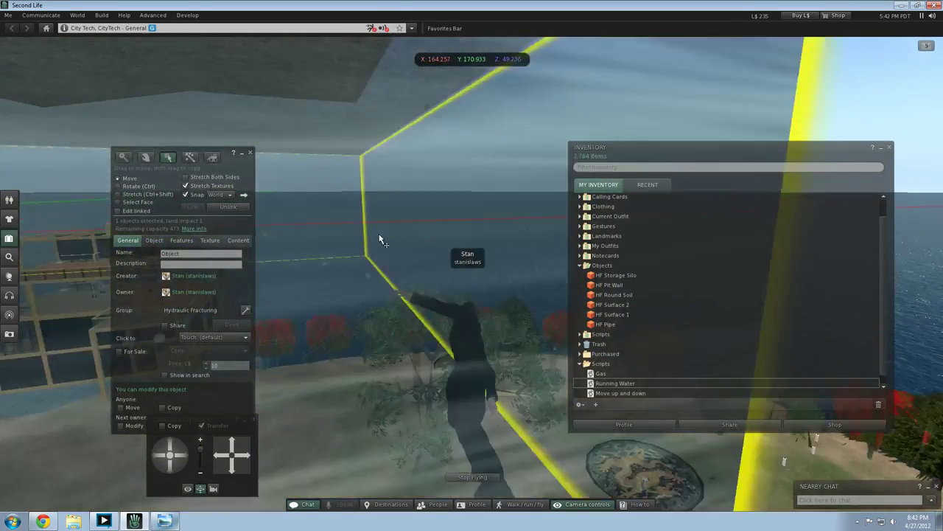
key(Left)
key(Down)
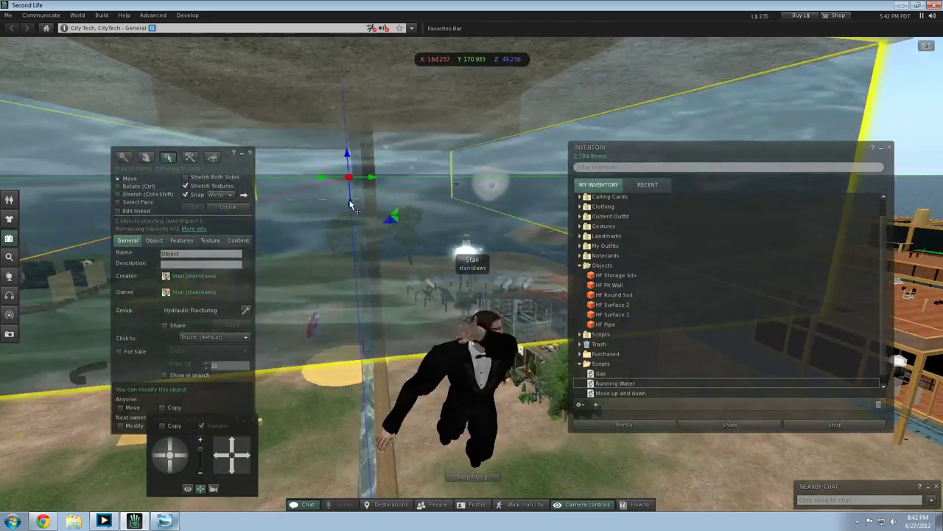
Step: Move the water layer to about Y 171.500 m and Z 49.225 m beneath the soil block
drag(375, 180, 391, 196)
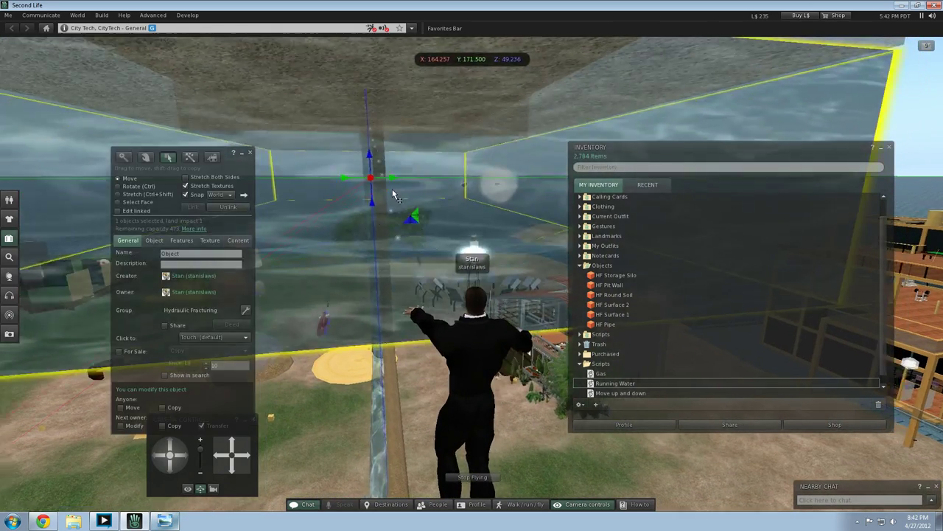
key(Down)
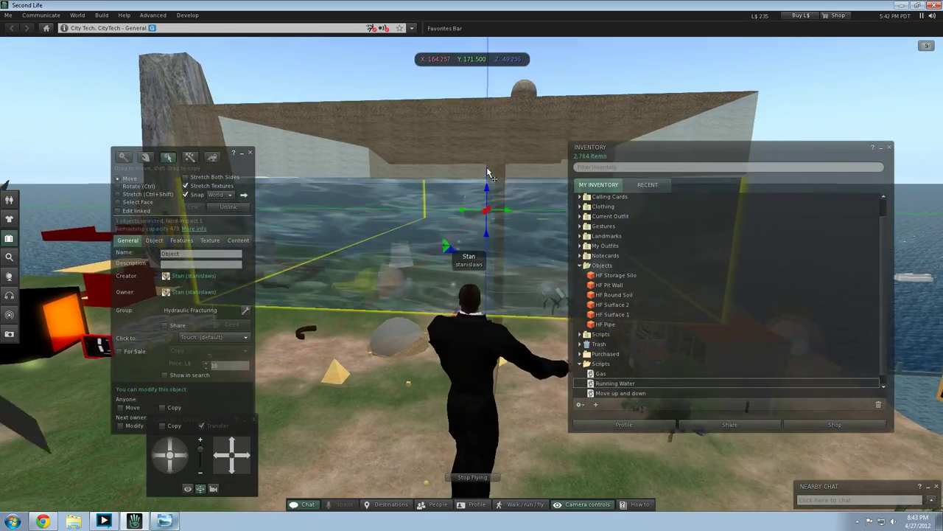
drag(476, 205, 474, 198)
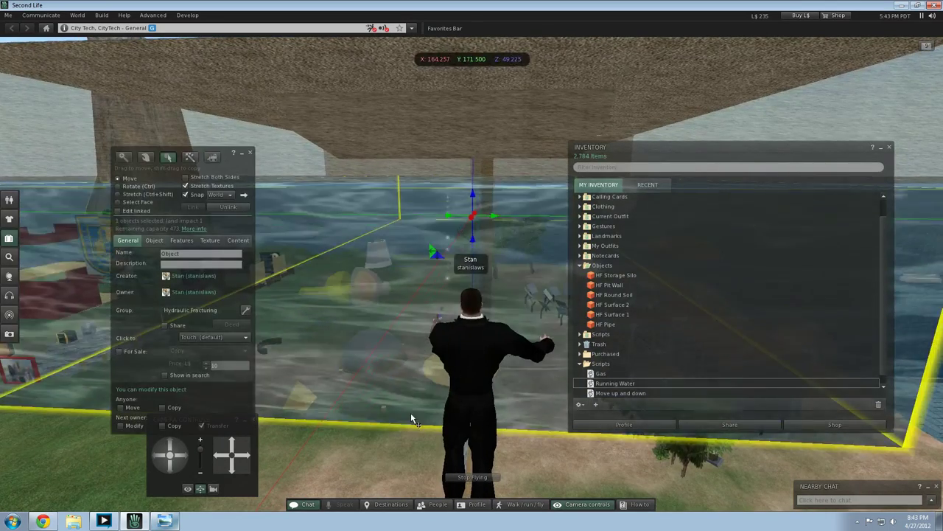
Step: Fly around and beneath the model to examine the water layer's fit under the soil block
key(Page_Down)
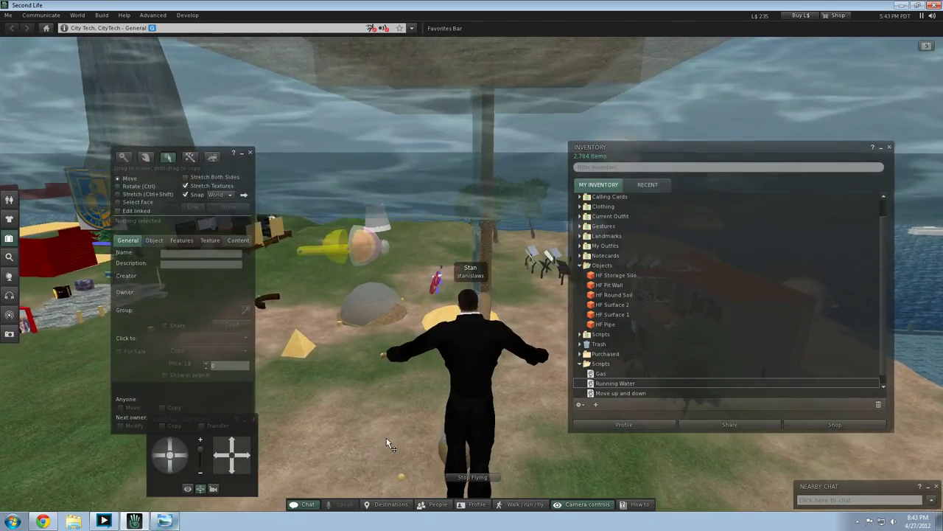
key(Right)
key(Page_Up)
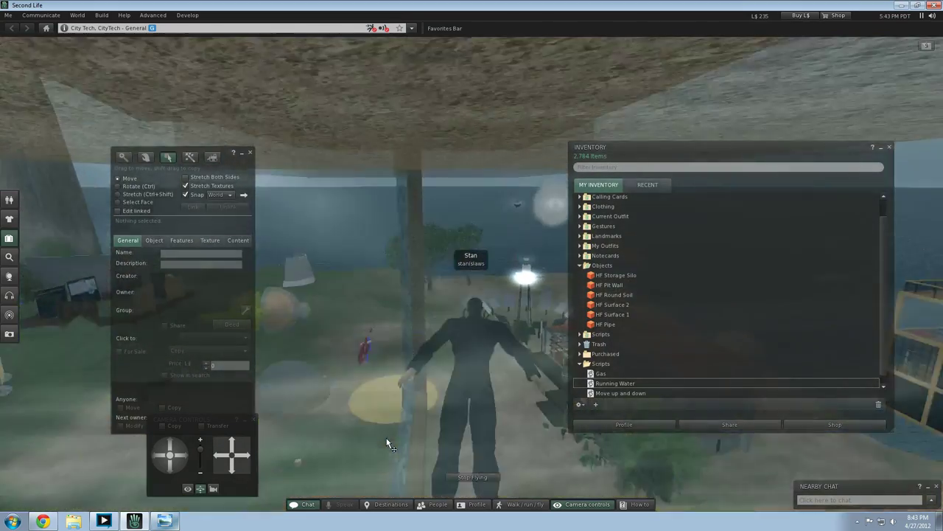
key(Up)
key(Left)
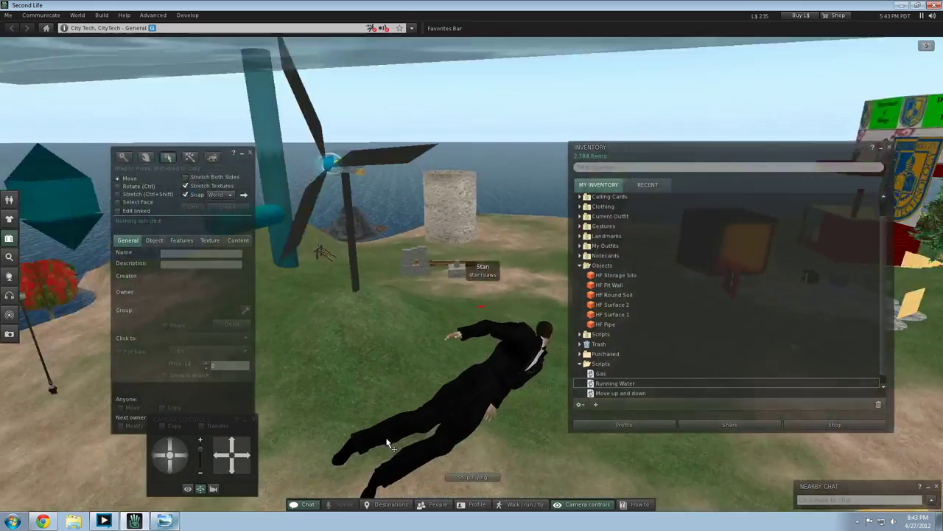
key(Left)
key(Down)
key(Down)
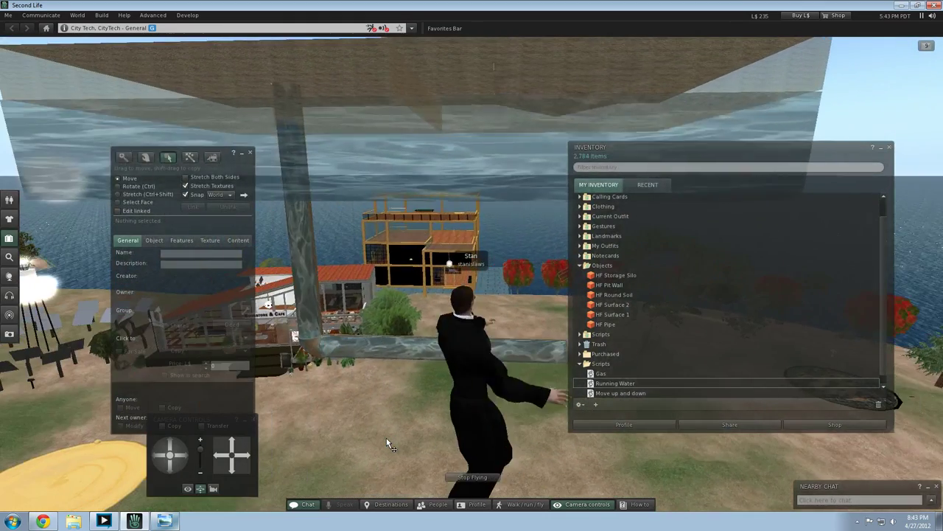
key(Left)
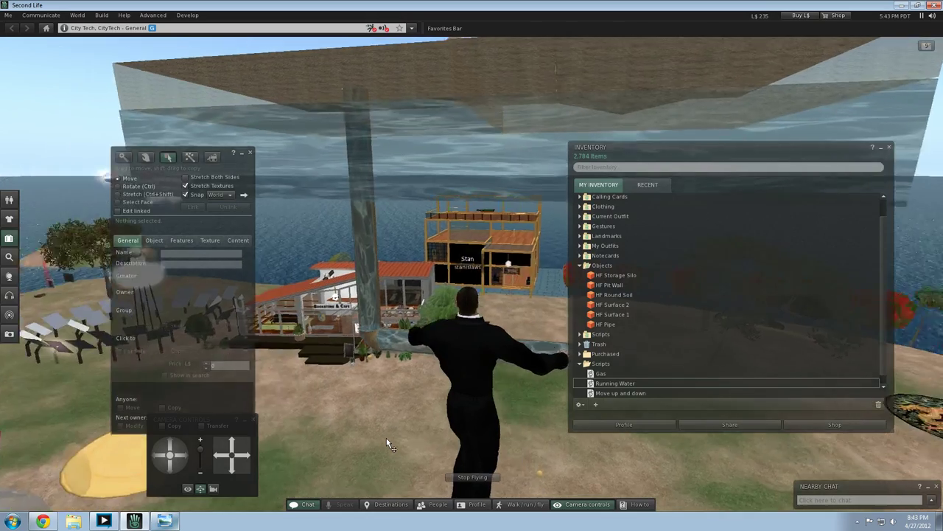
key(Up)
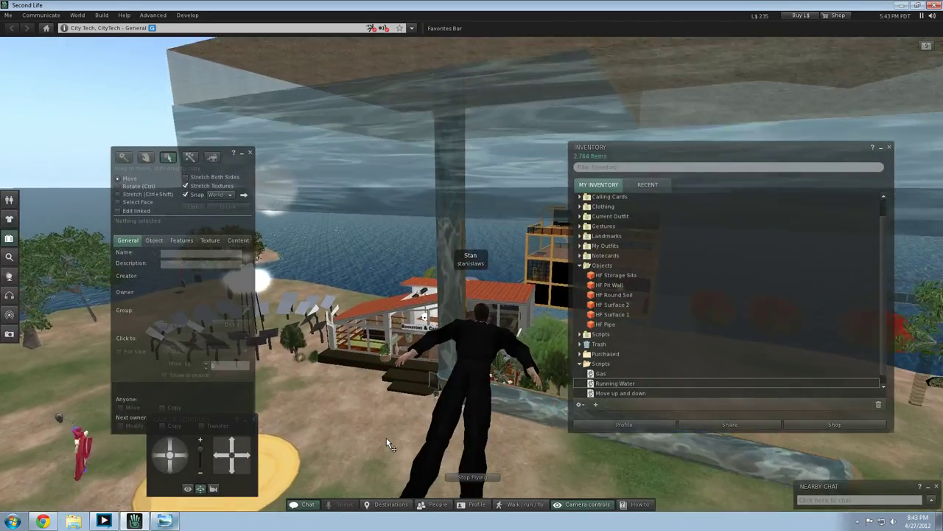
key(Right)
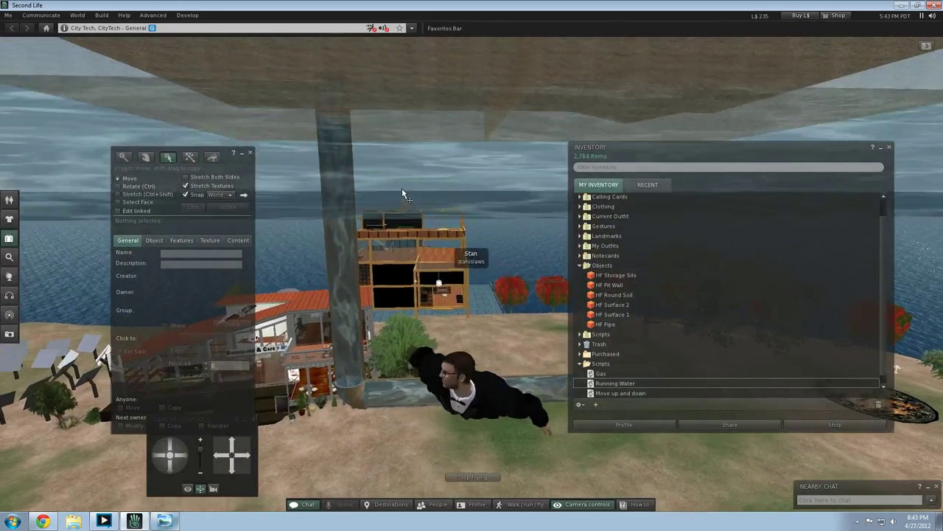
Step: Set the texture animation rate to .111 in the water layer's Running Water script, save it, and close the script and inventory
click(402, 189)
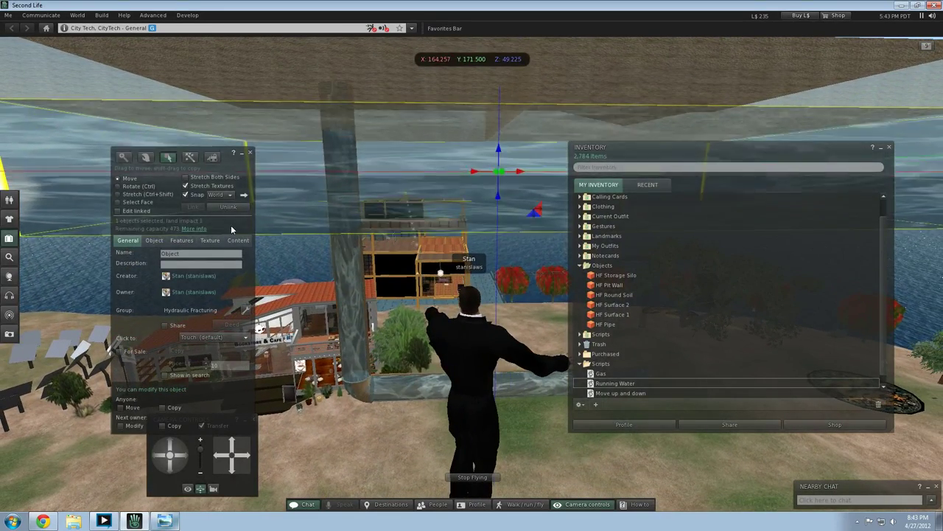
click(231, 242)
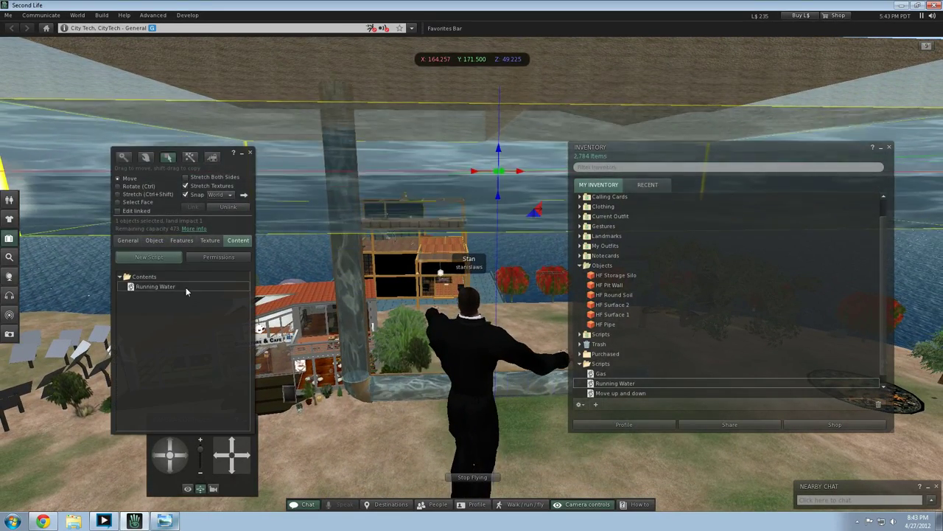
double_click(186, 287)
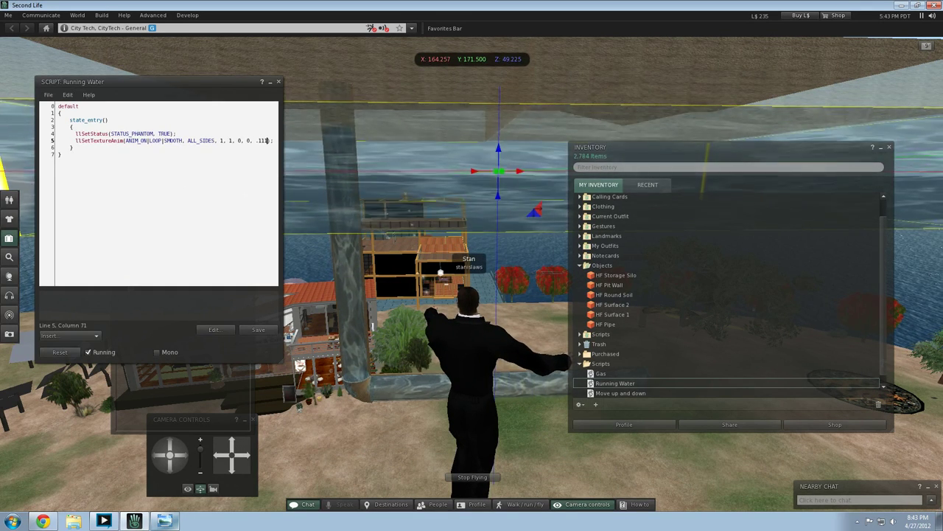
click(258, 331)
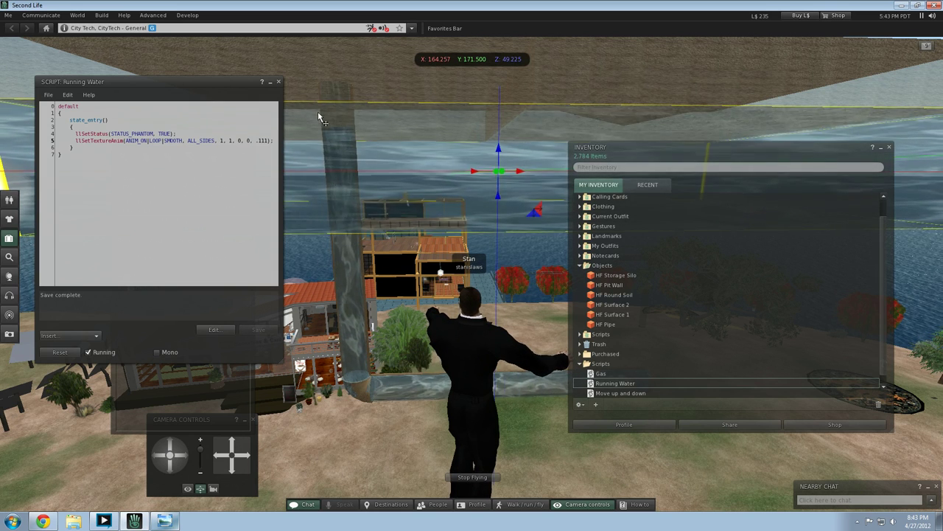
click(279, 83)
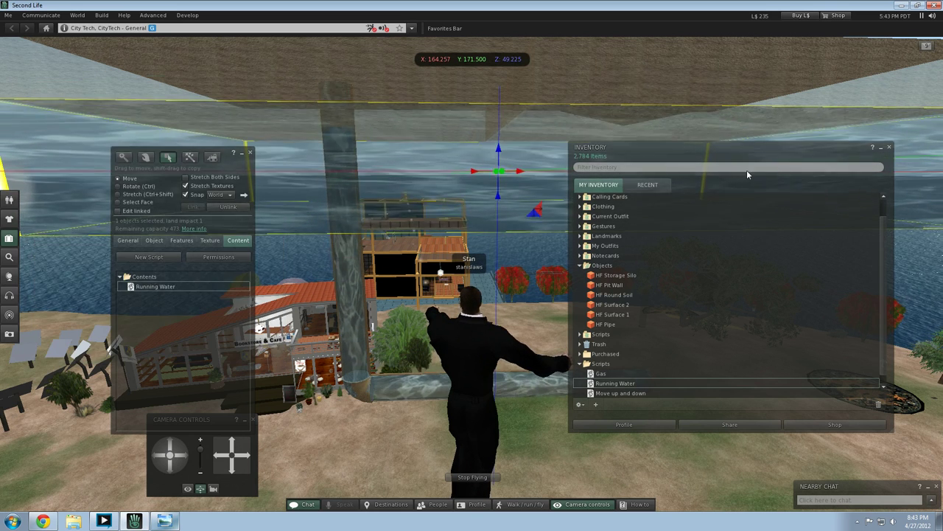
click(891, 149)
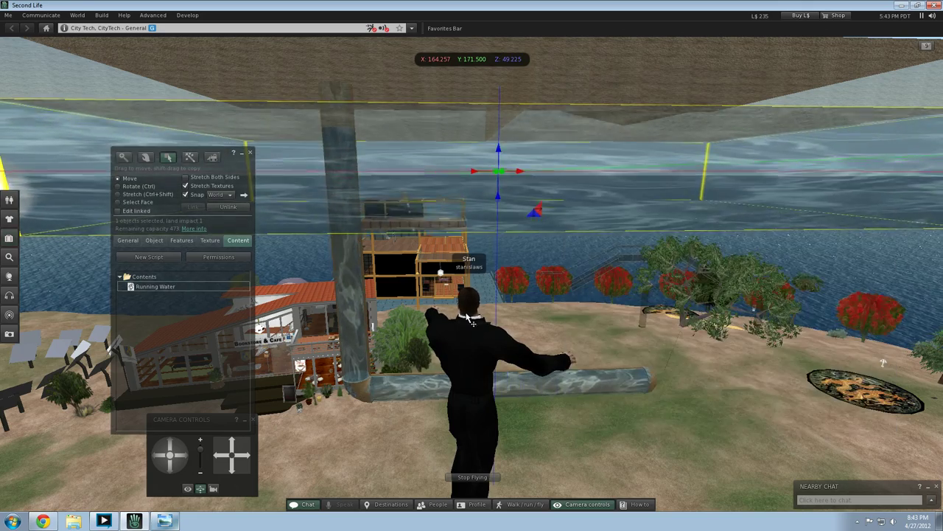
Step: Inspect the water layer from several sides and shift it along the X axis to about 164.416 m
key(Left)
key(Right)
key(Up)
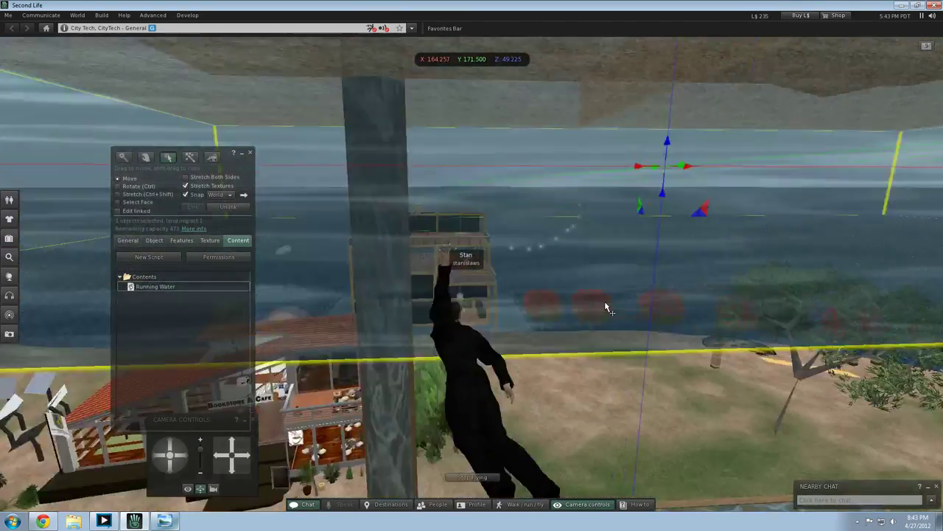
key(Left)
key(Left)
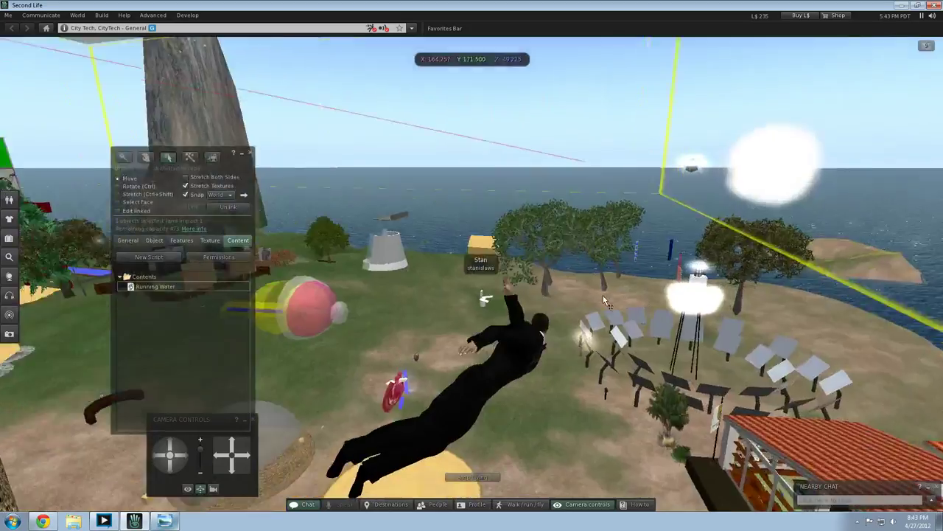
key(Left)
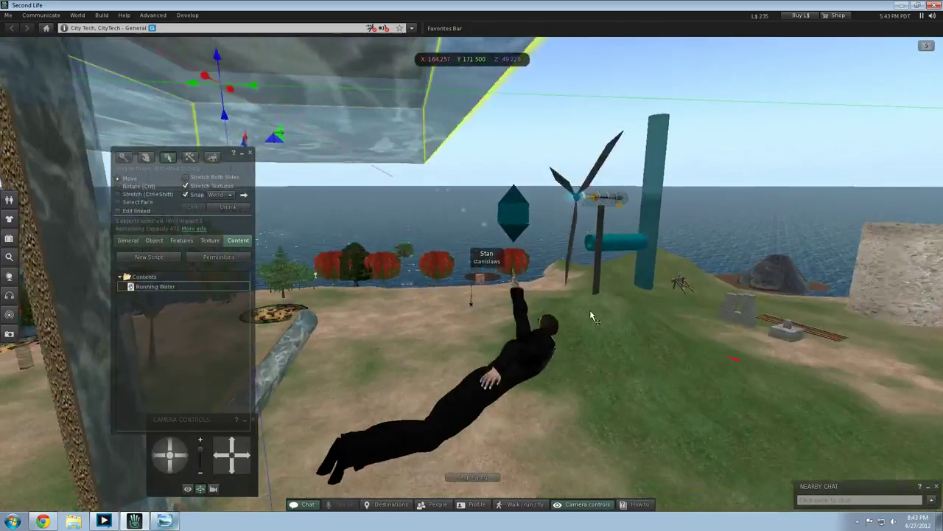
key(Down)
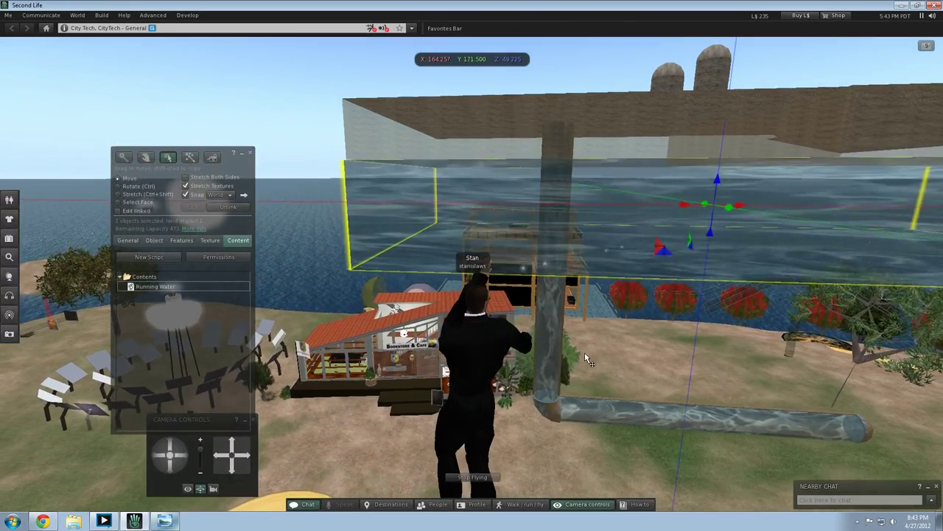
key(Right)
drag(704, 208, 707, 210)
Step: Align the water layer with the soil block's edges at about Y 171.538 m and Z 49.259 m, then deselect it
key(Left)
key(Up)
key(Right)
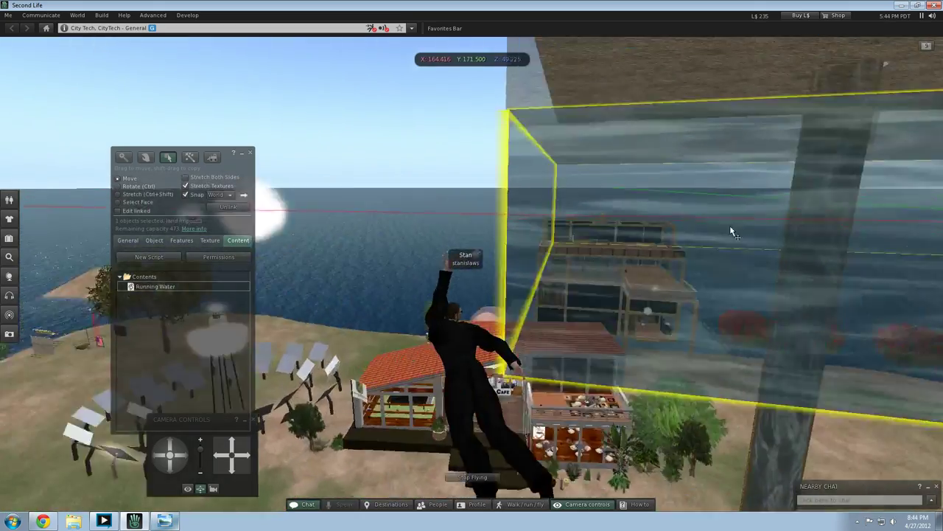
key(Right)
key(Down)
key(Left)
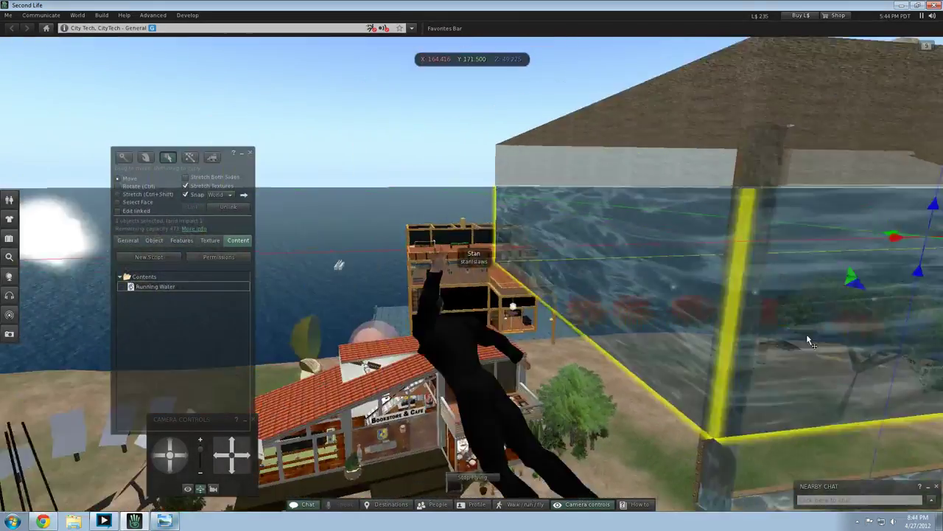
key(Left)
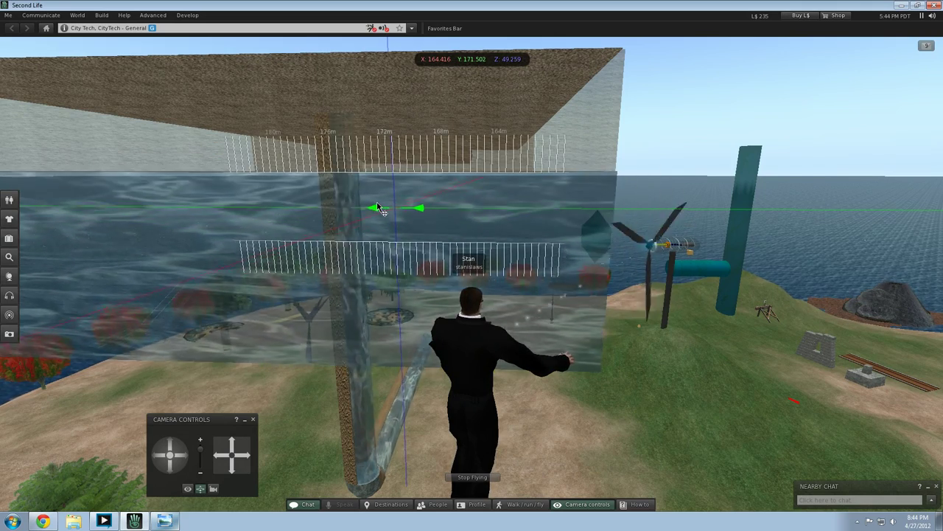
click(682, 328)
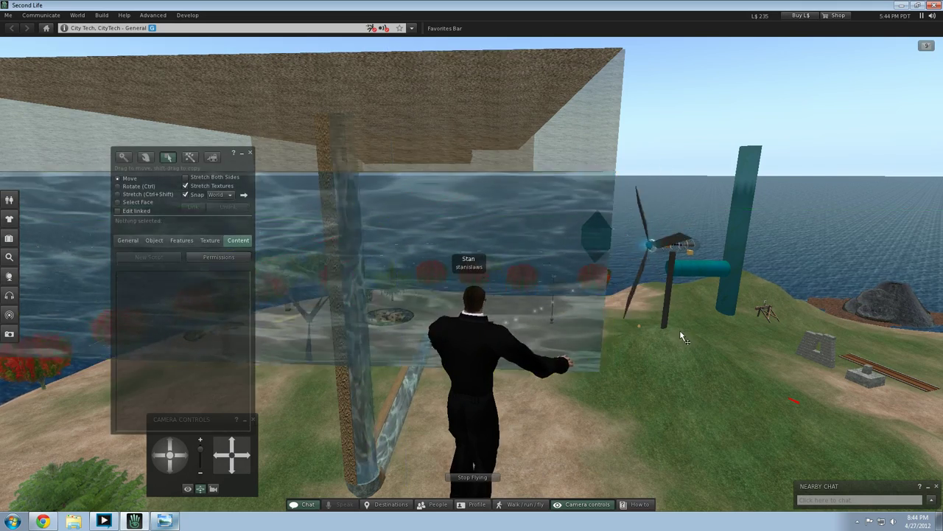
Step: Select the soil block above the water layer and lower it slightly along the Z axis toward the water
key(Right)
key(Left)
key(Up)
key(Left)
key(Right)
key(Up)
key(Left)
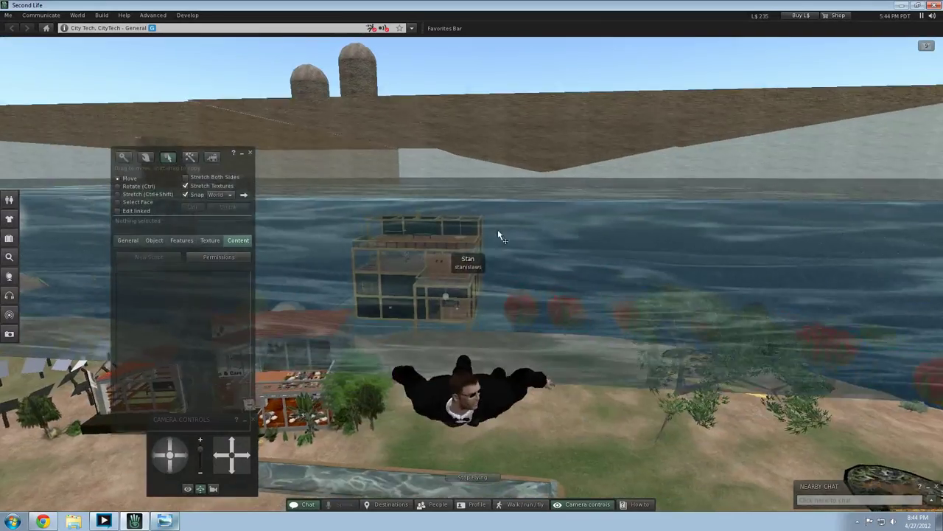
click(495, 232)
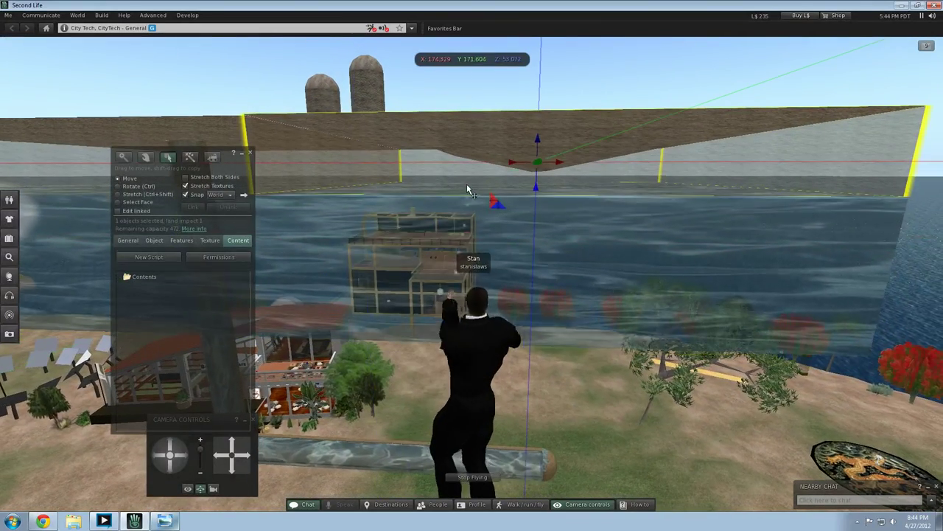
drag(536, 190, 537, 193)
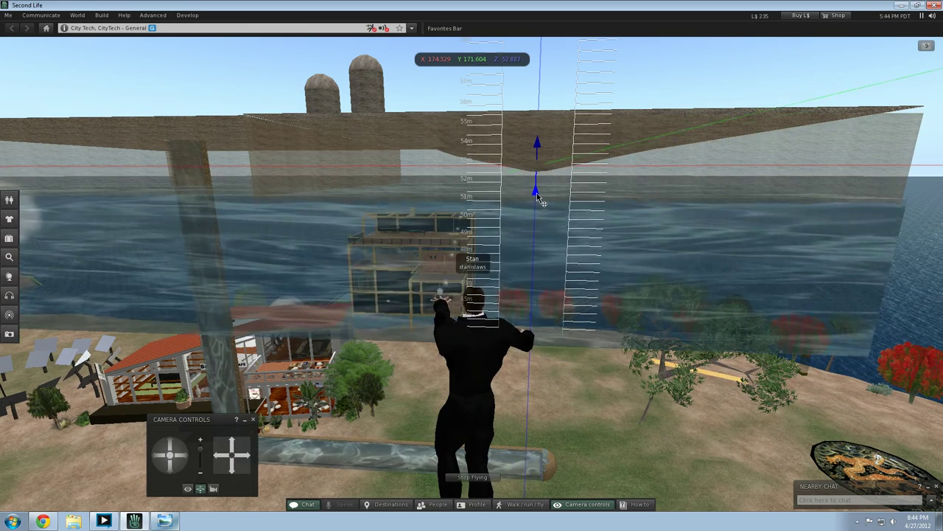
drag(536, 192, 536, 190)
Step: Select the water layer, inspect it from above and the side, and shift it slightly along the X axis to about 164.342 m
click(710, 261)
key(Right)
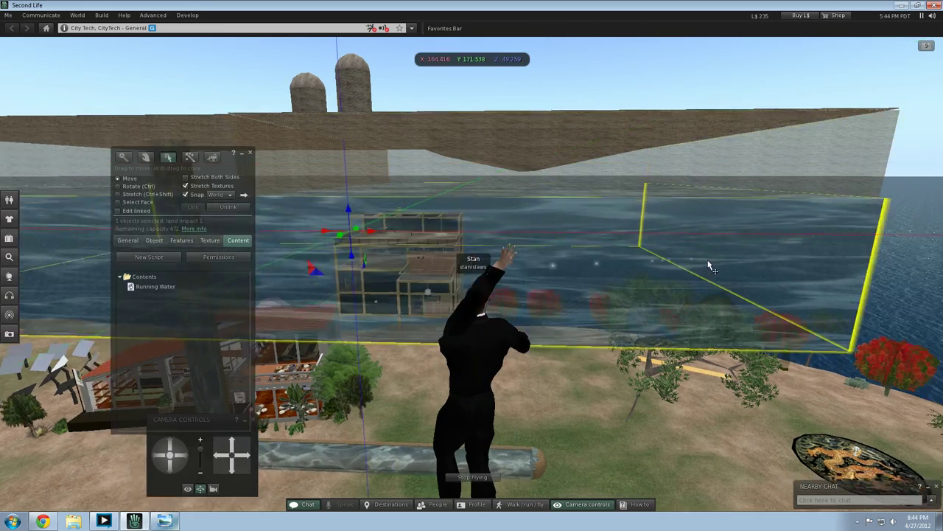
key(Page_Up)
key(Left)
key(Up)
key(Down)
key(Page_Up)
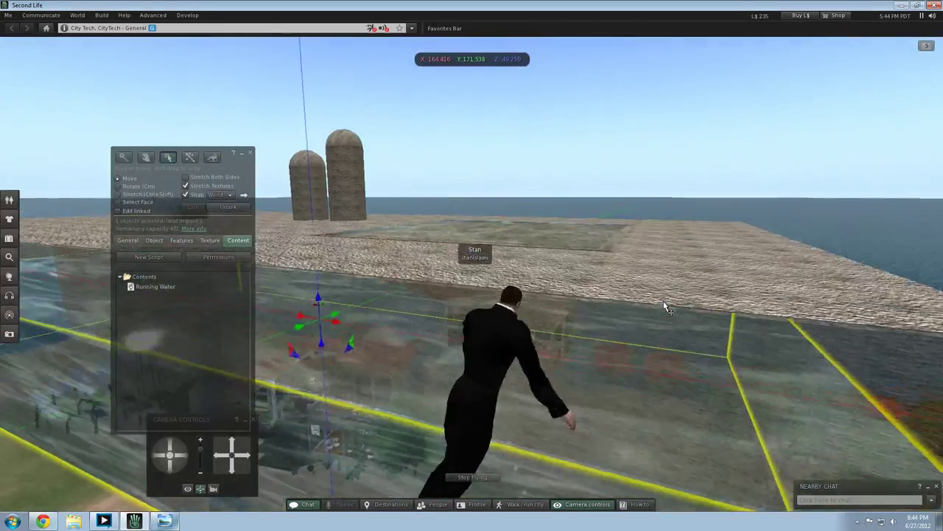
key(Left)
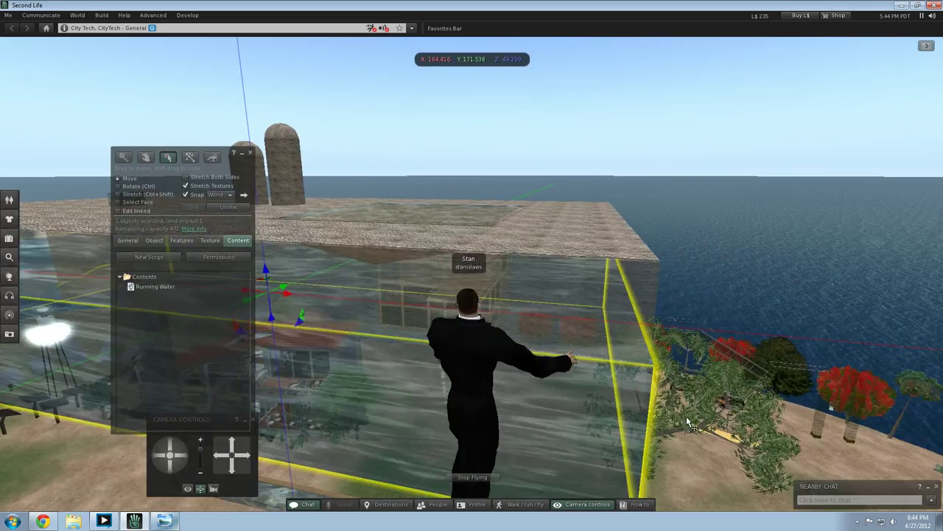
key(Page_Down)
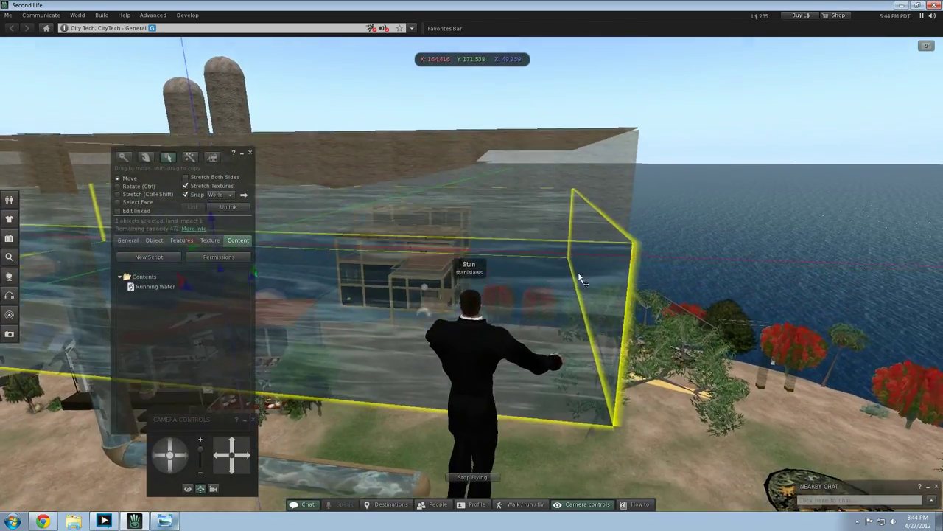
key(Left)
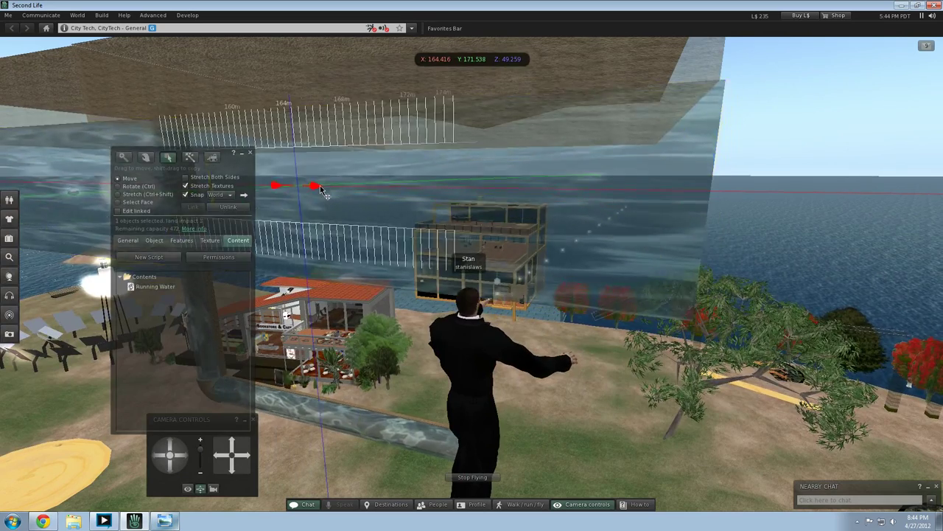
click(360, 318)
Step: Inspect the layers' alignment around the end of the soil block, and open the water layer's general properties
key(Left)
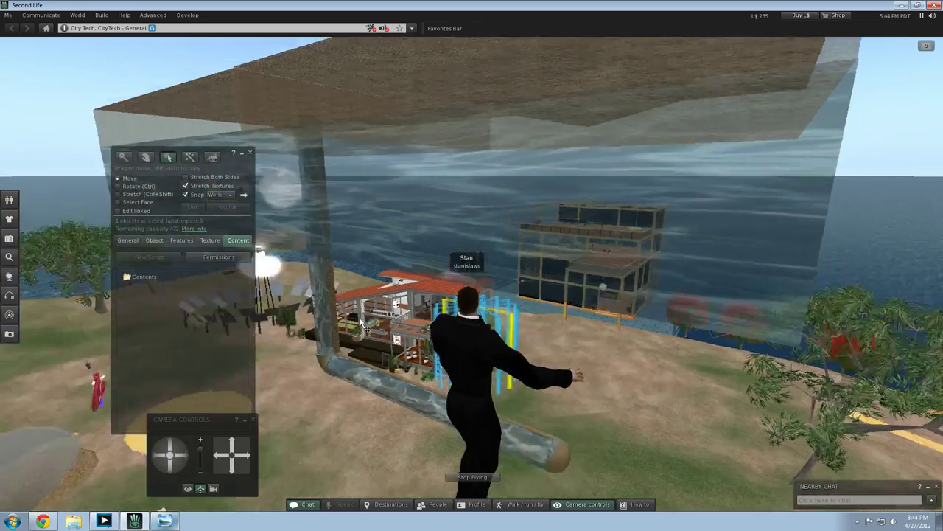
key(Right)
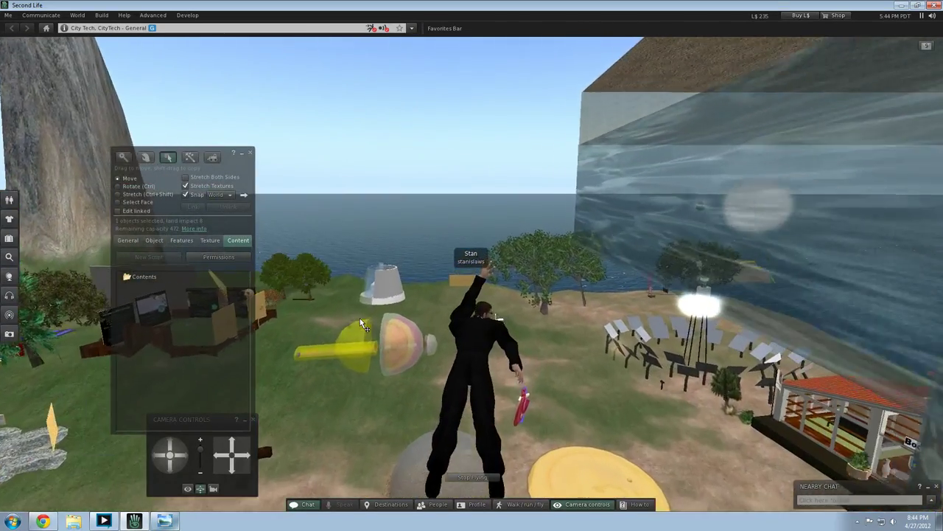
key(Right)
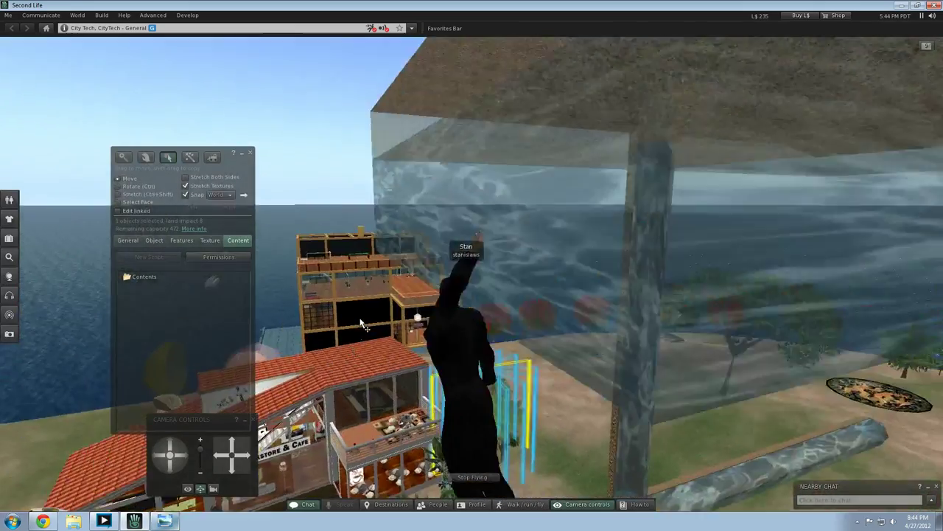
key(Right)
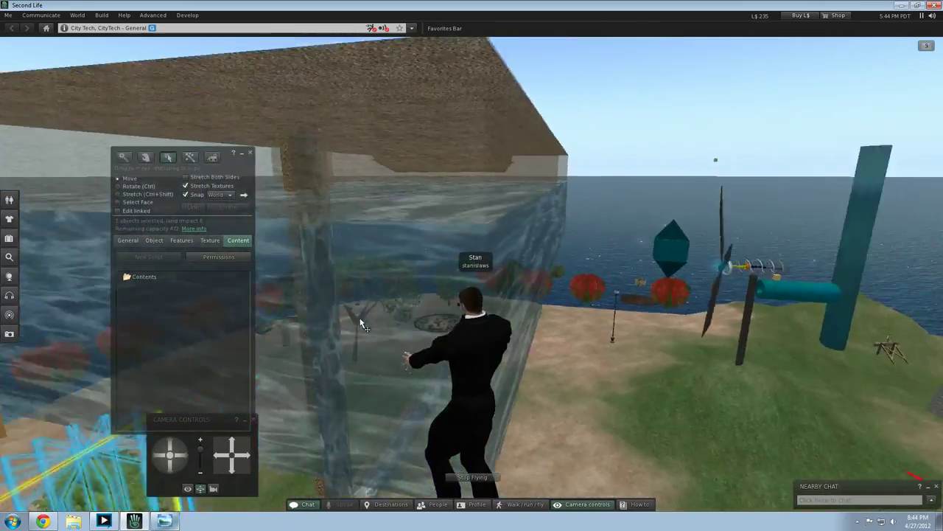
key(Left)
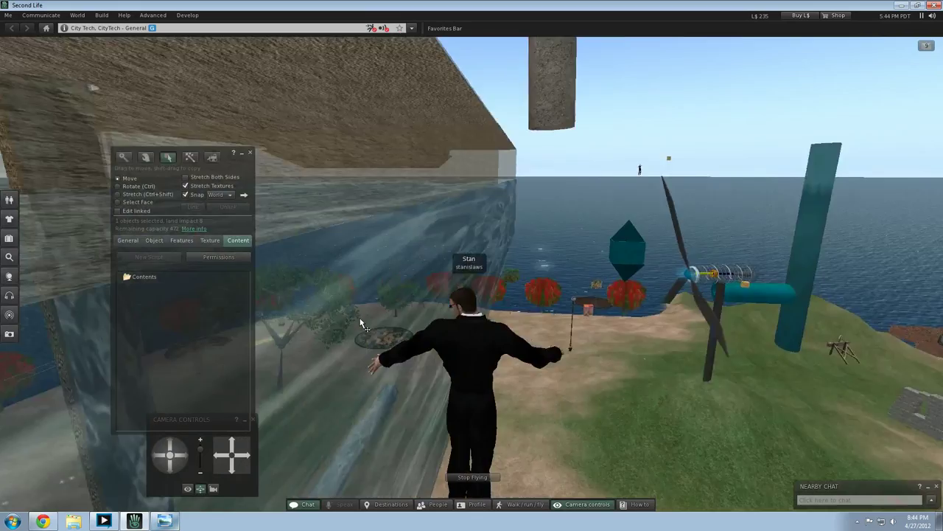
key(Down)
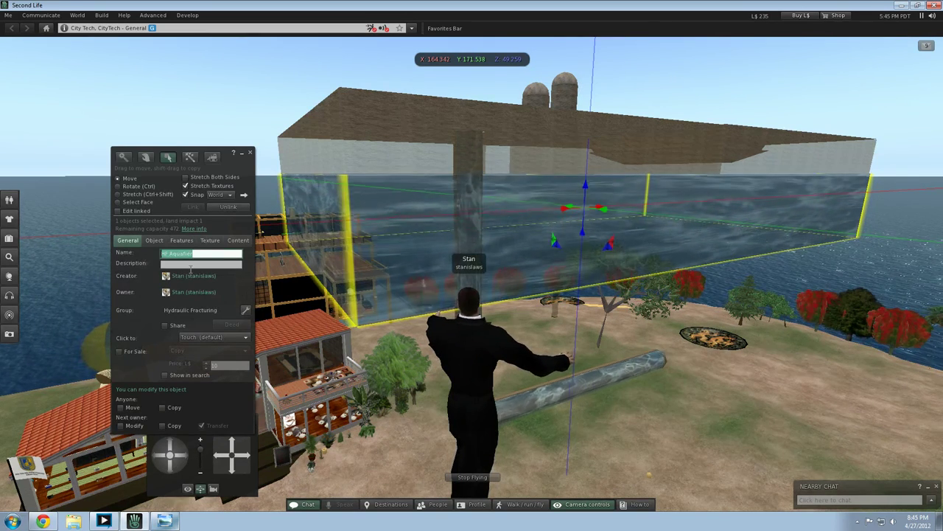
Step: Examine how the soil block, water layer and pipe line up from the front, at layer height and from underneath
key(Right)
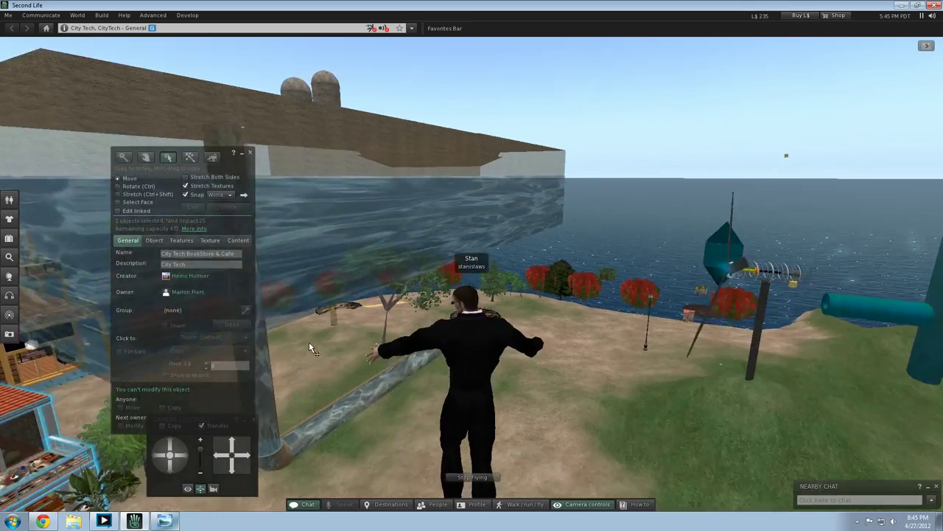
key(Up)
key(Left)
key(Page_Down)
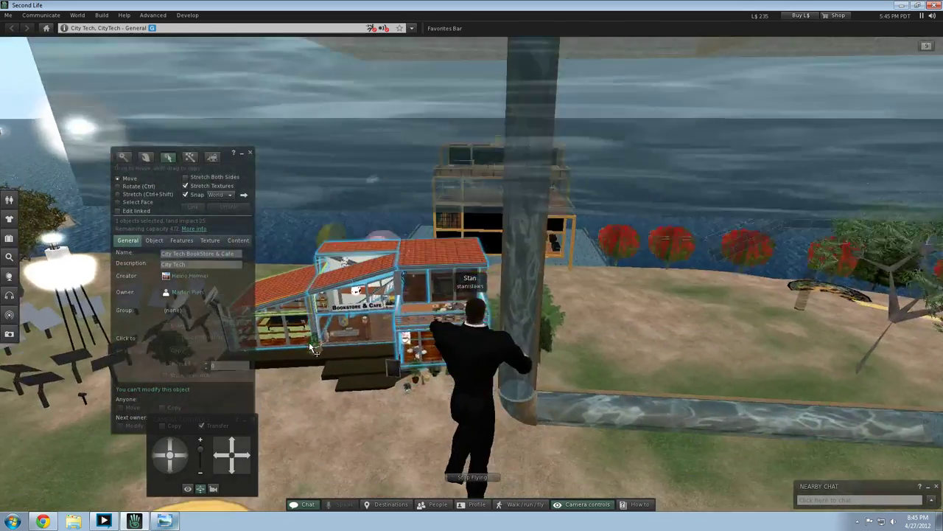
key(Page_Up)
key(Down)
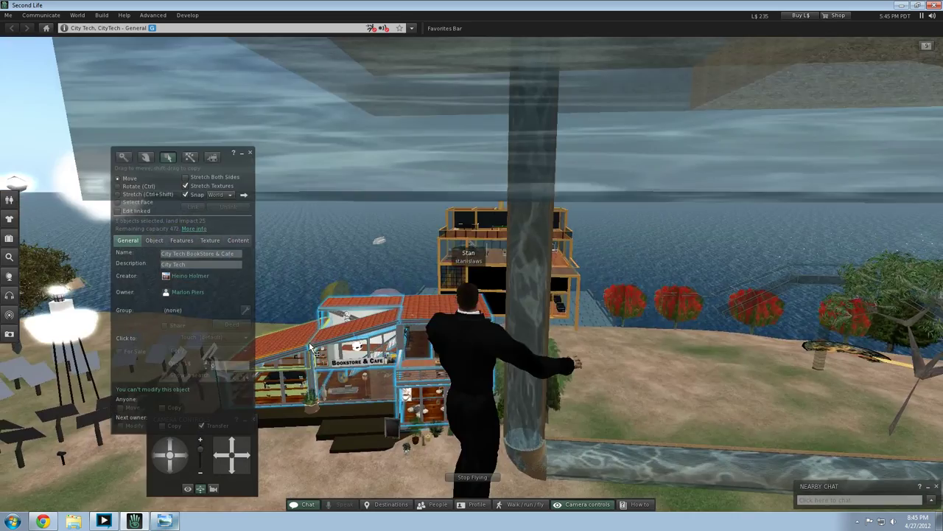
key(Right)
key(Page_Up)
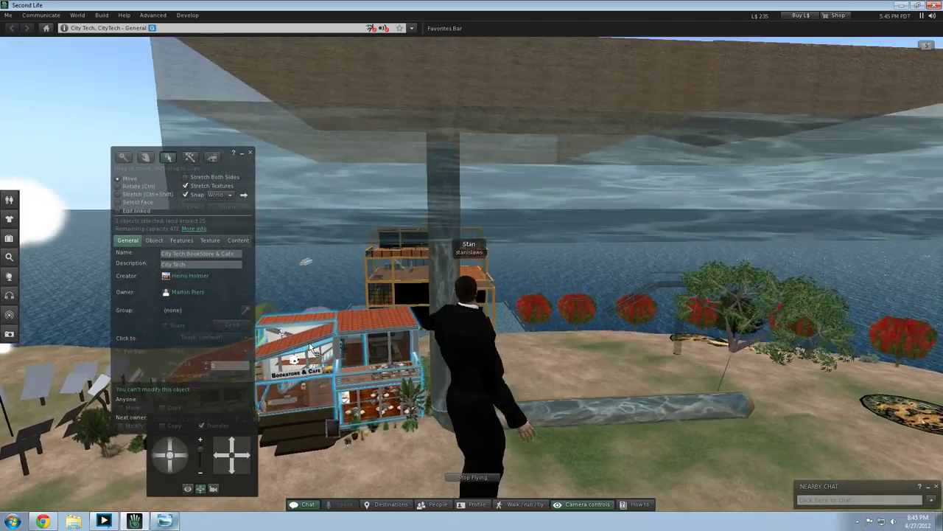
key(Page_Down)
key(Page_Up)
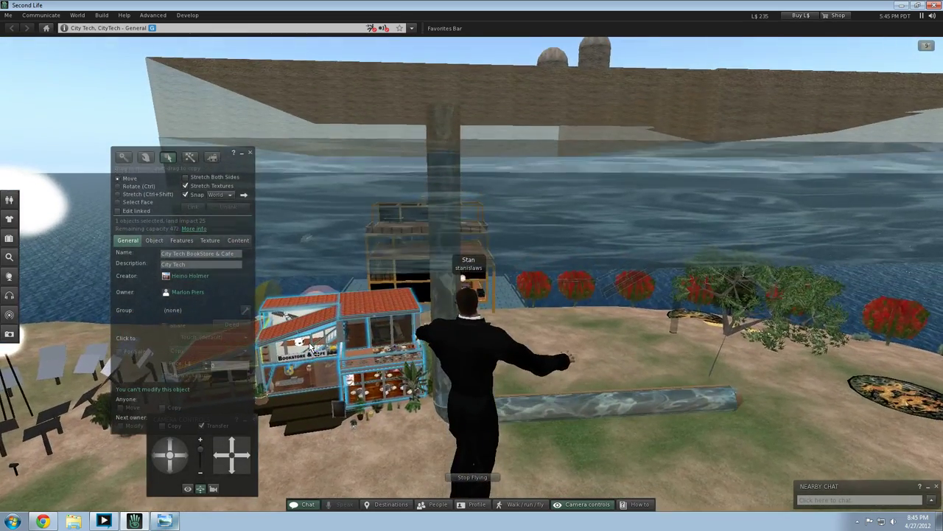
key(Right)
key(Right)
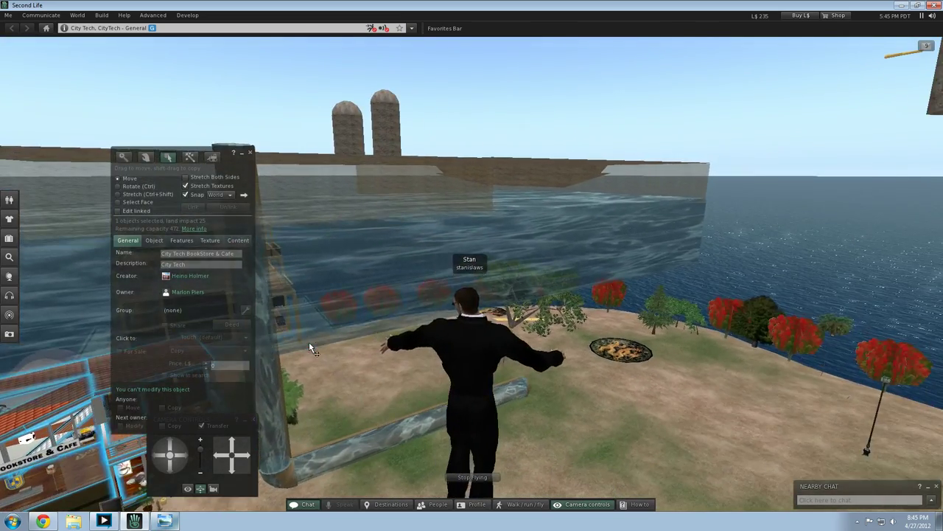
key(Left)
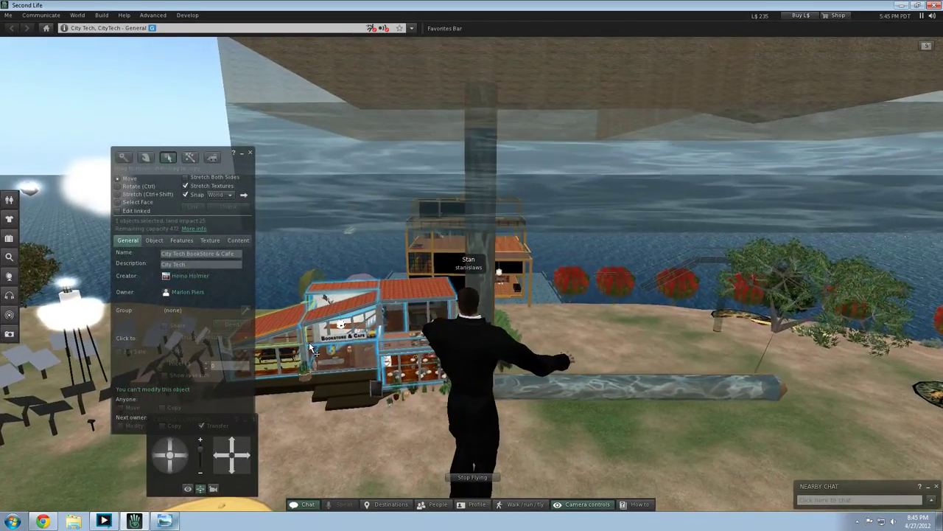
key(Page_Down)
key(Right)
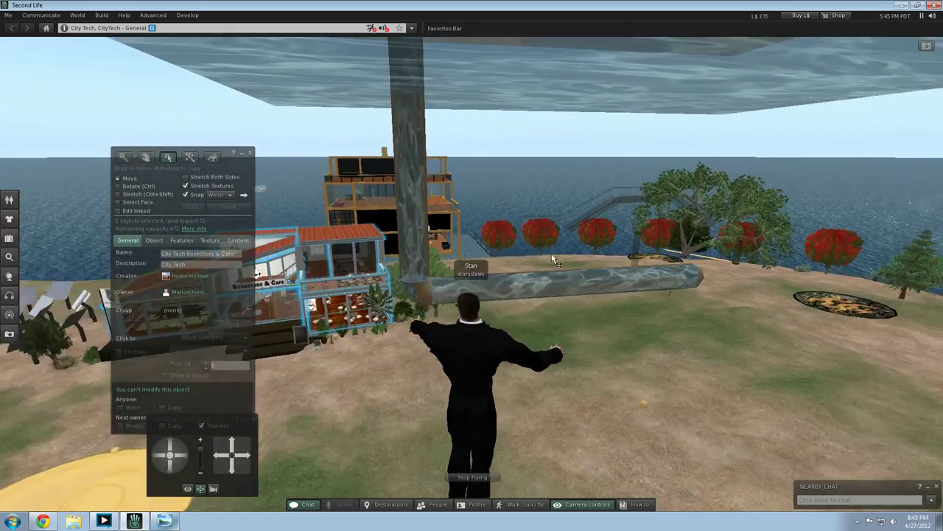
key(Page_Up)
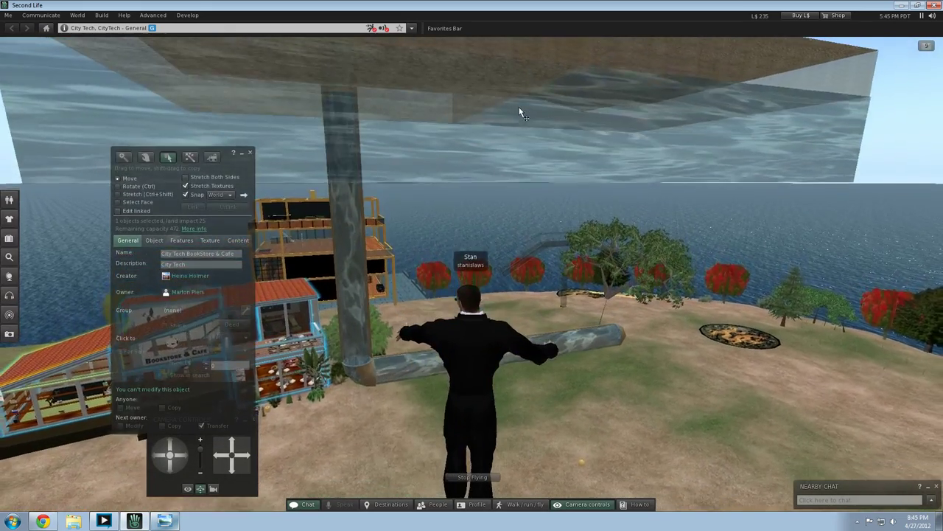
key(Page_Up)
key(Page_Down)
key(Page_Up)
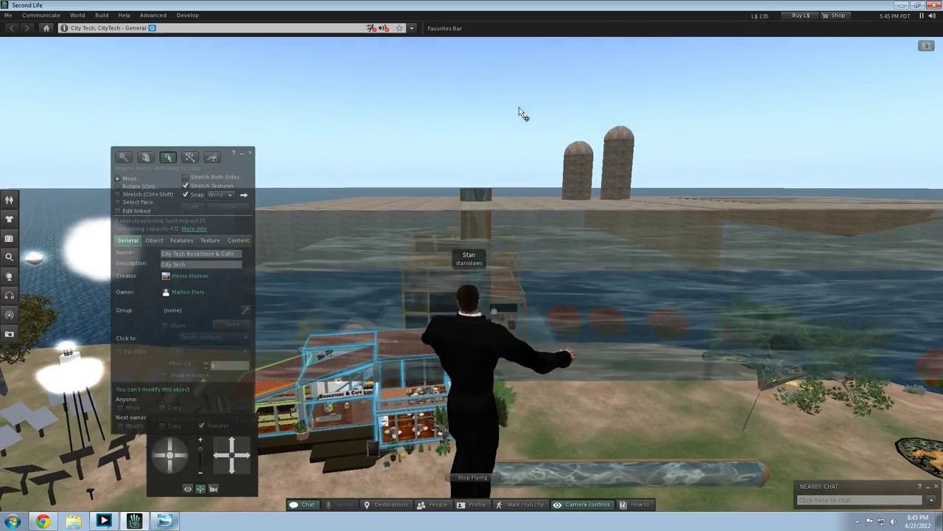
key(Page_Down)
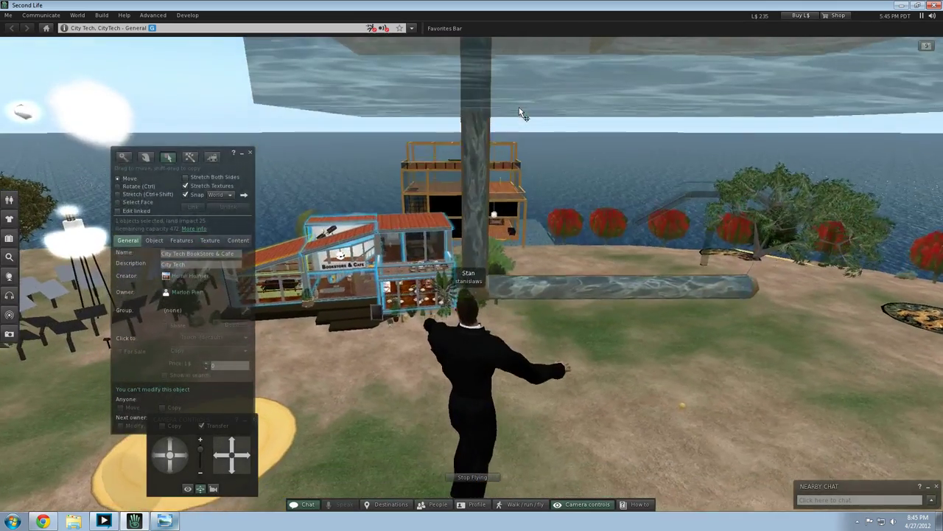
Step: Fly over the surface platform and examine the whole model from above and from a distance
key(Page_Up)
key(Page_Up)
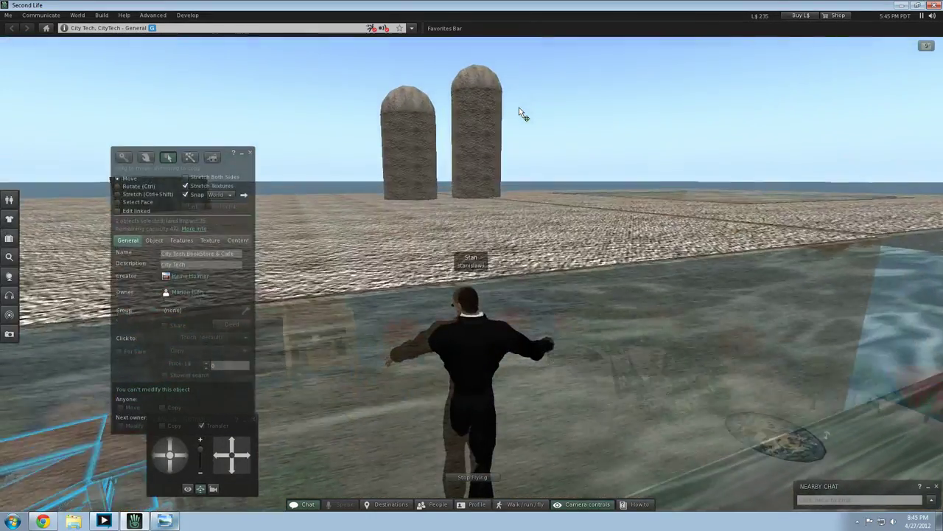
key(Down)
key(Page_Up)
key(Up)
key(Right)
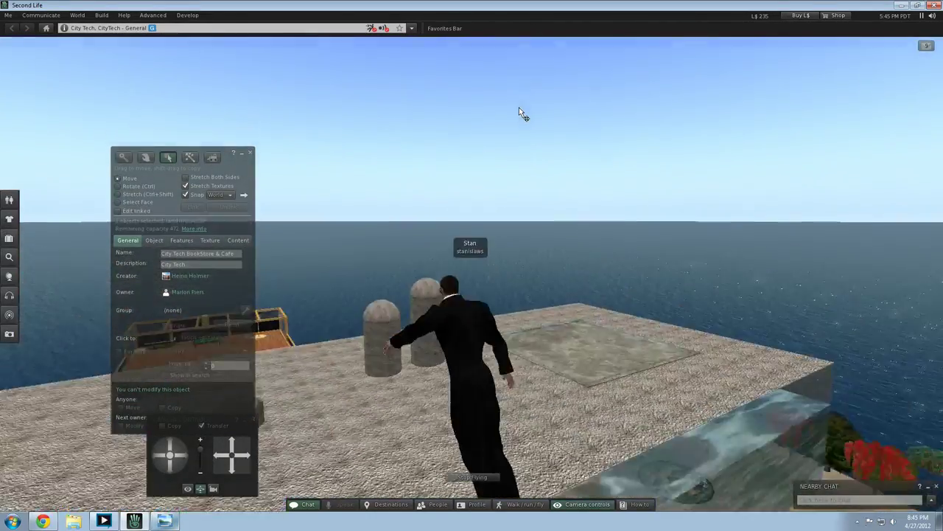
key(Left)
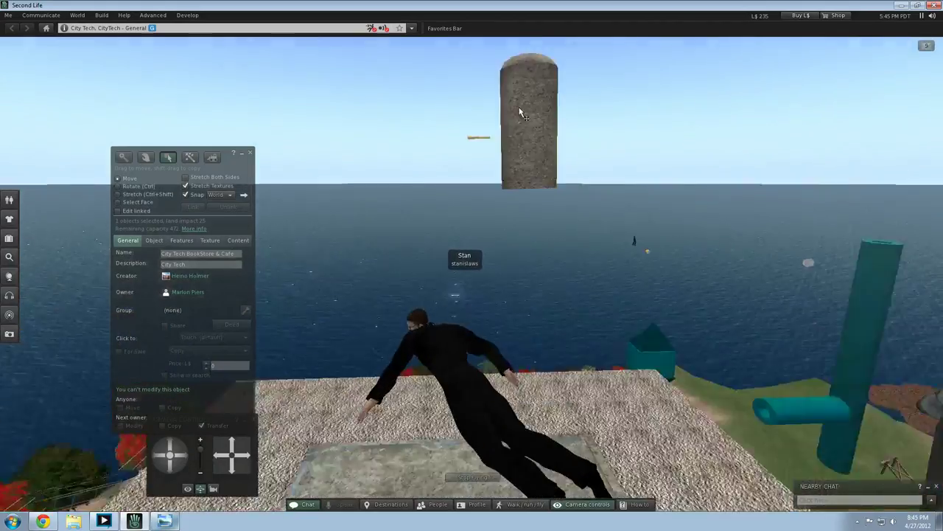
key(Right)
key(Up)
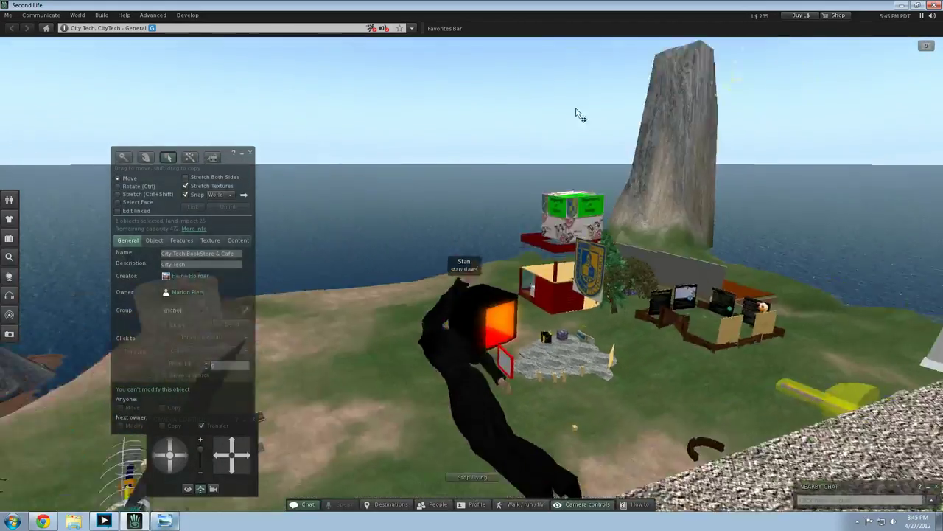
key(Down)
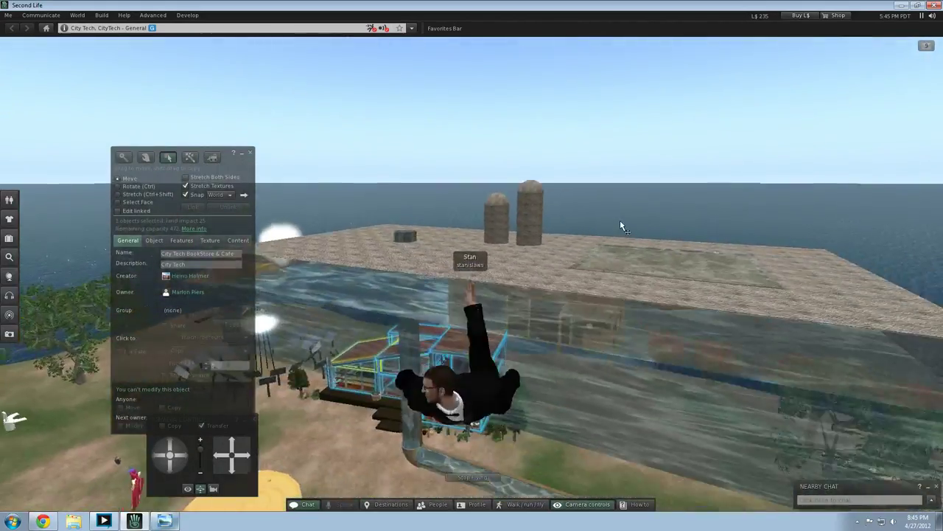
key(Left)
key(Right)
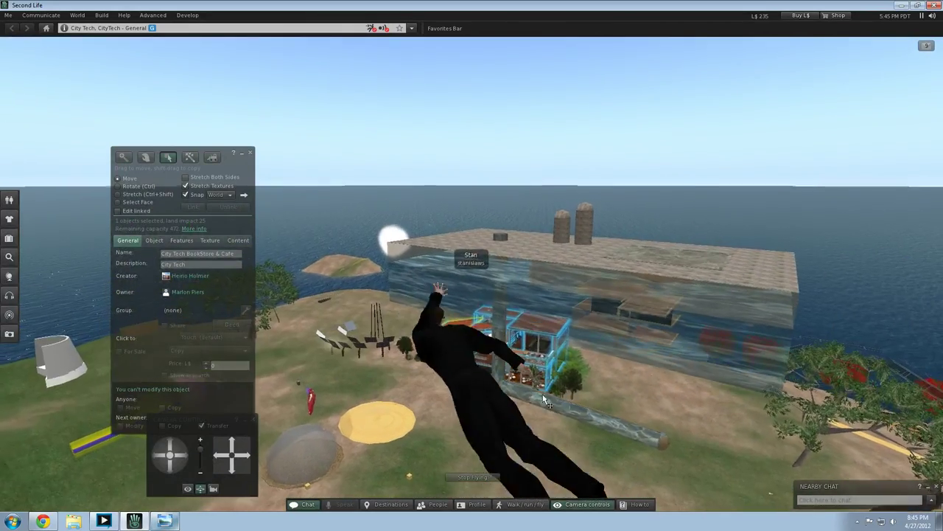
Step: Switch to Windows Photo Viewer to study the layers in the hydrafrack diagram, and return to Second Life
click(170, 522)
click(165, 521)
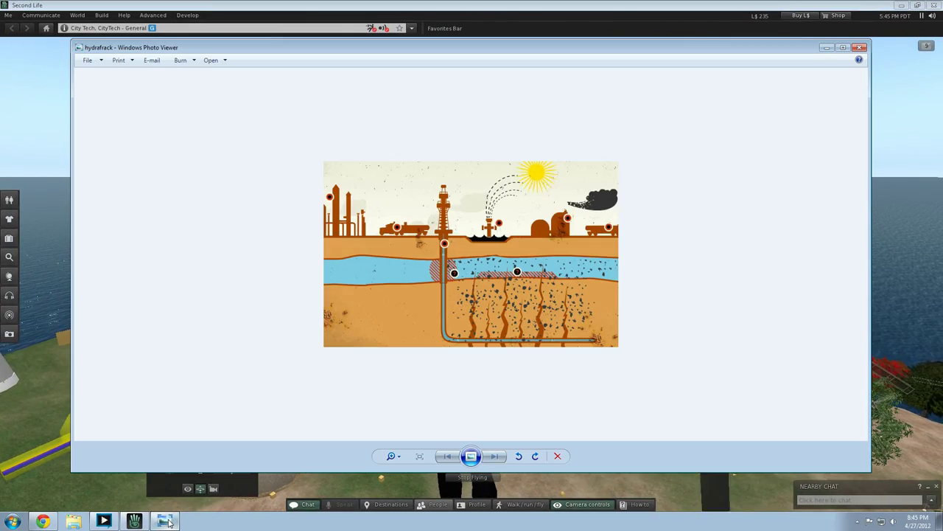
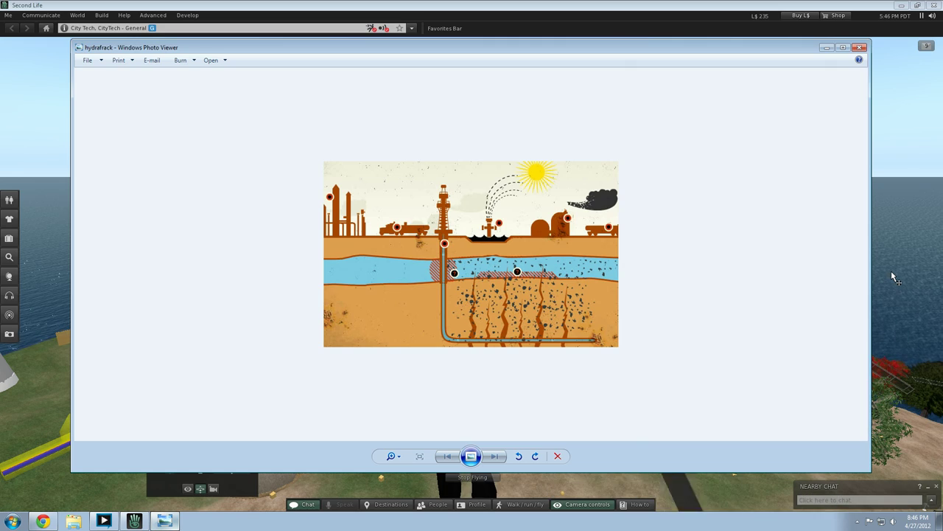
key(alt+F4)
Step: Select the HF Aquafier water layer from the front of the model and take a copy of it into the inventory
key(Up)
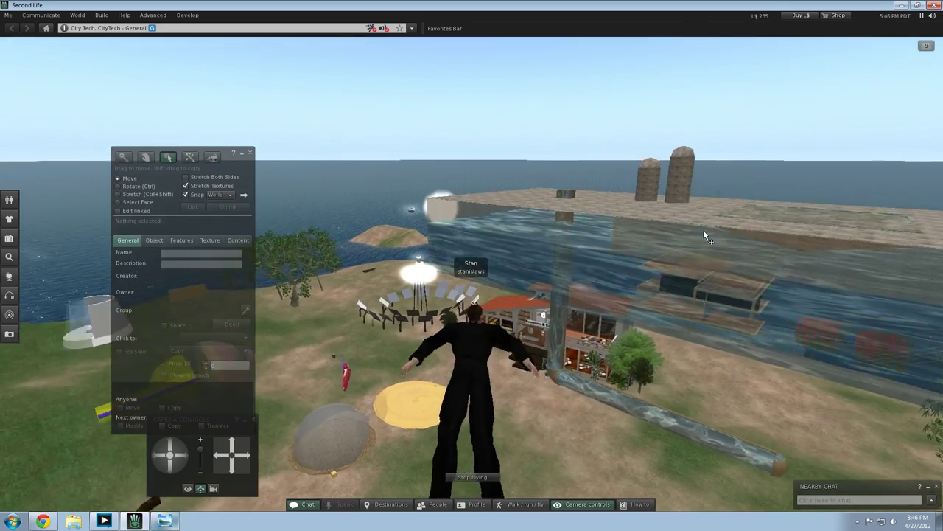
key(Right)
key(Page_Down)
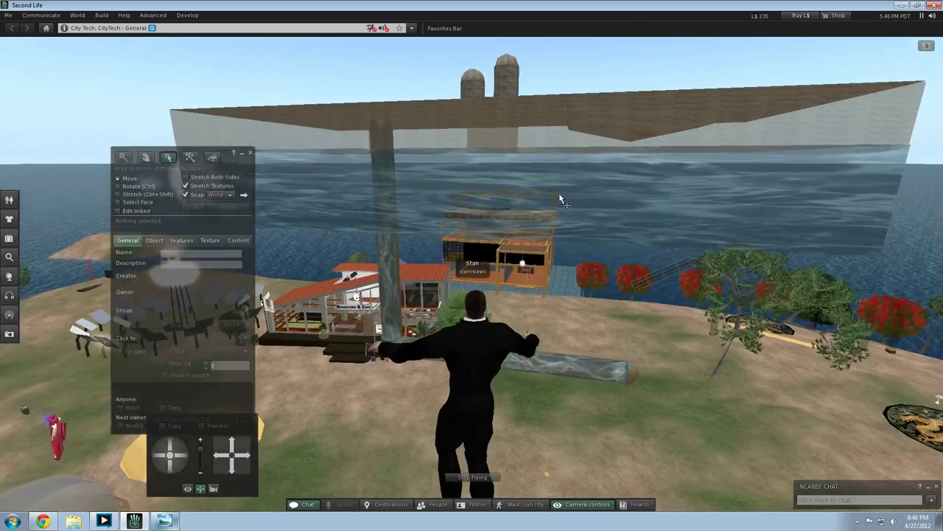
click(563, 196)
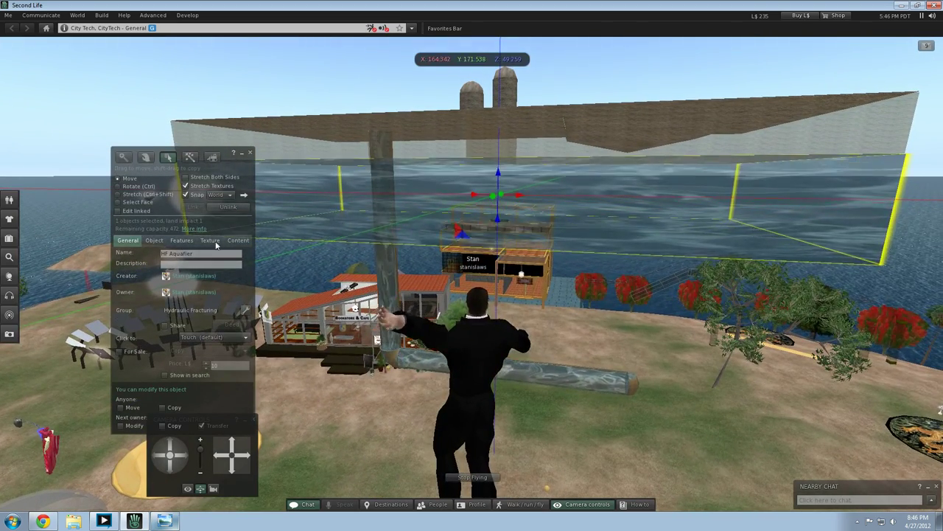
right_click(577, 218)
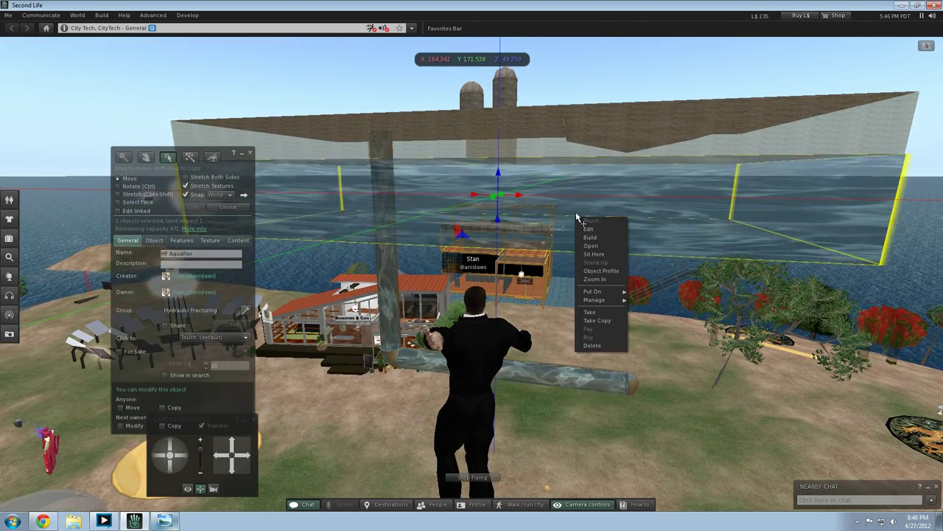
click(597, 320)
right_click(558, 440)
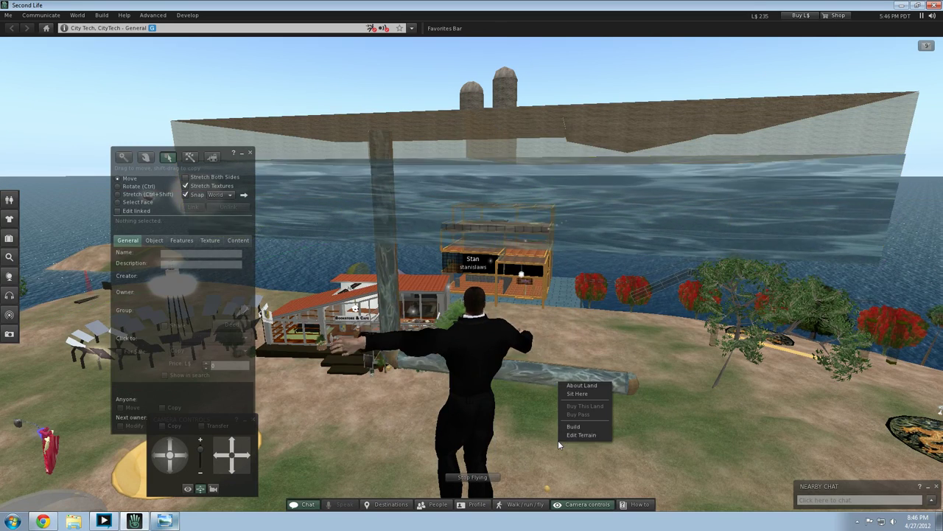
Step: Place a copy of HF Aquafier from the inventory's Objects folder into the world beside the model
click(497, 436)
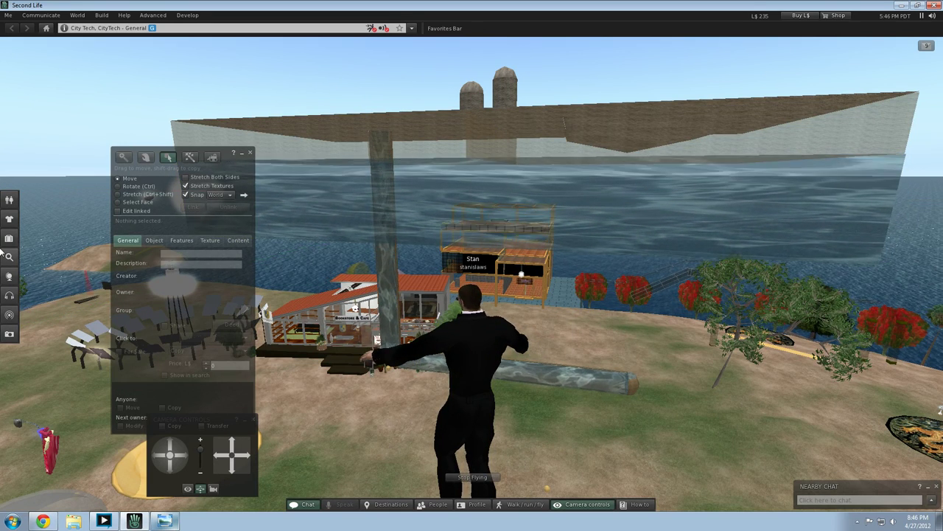
key(ctrl+i)
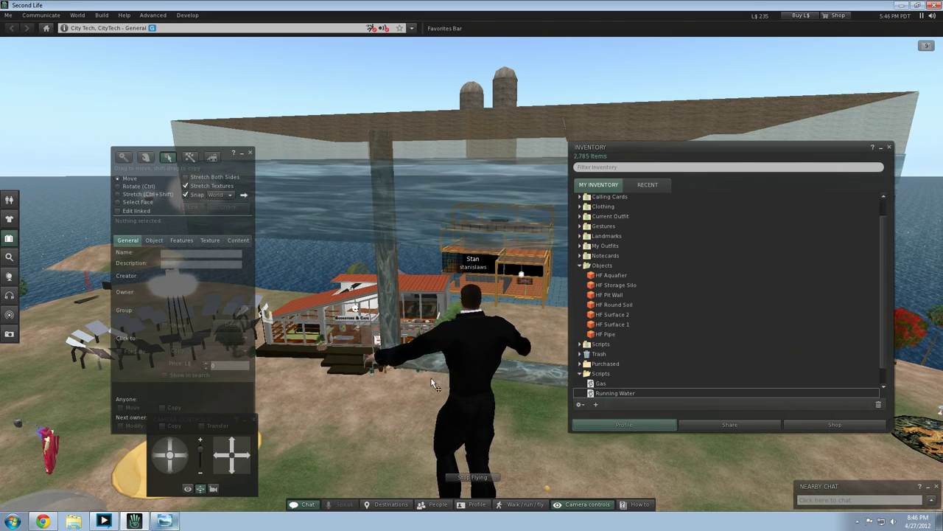
click(406, 411)
key(Page_Up)
key(Right)
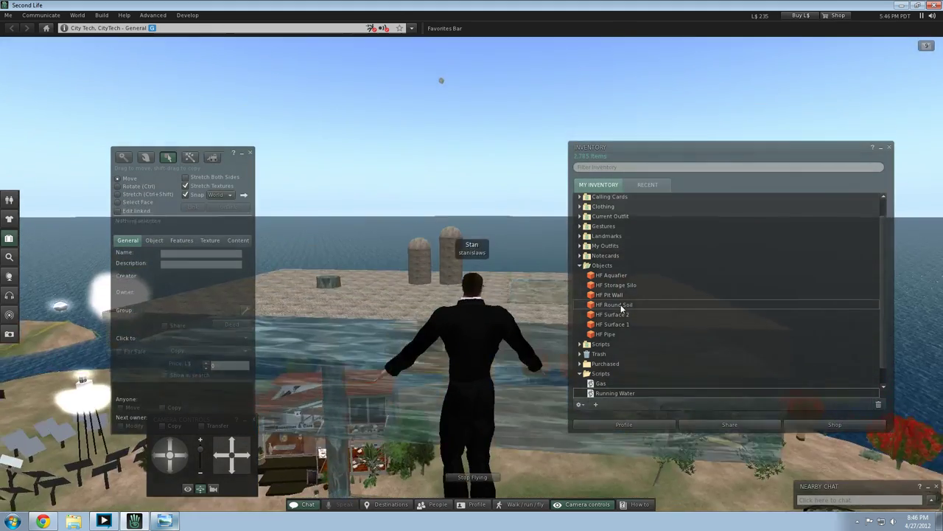
key(Up)
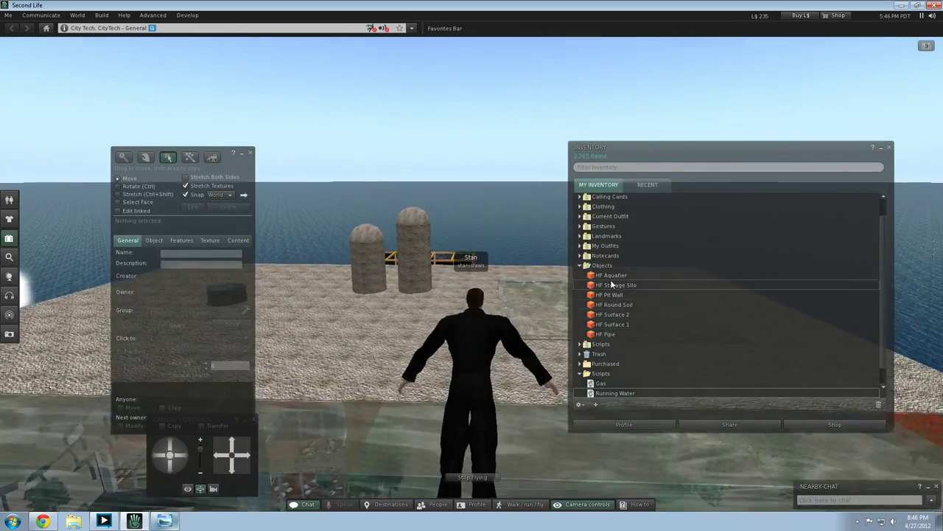
click(611, 275)
drag(387, 354, 387, 351)
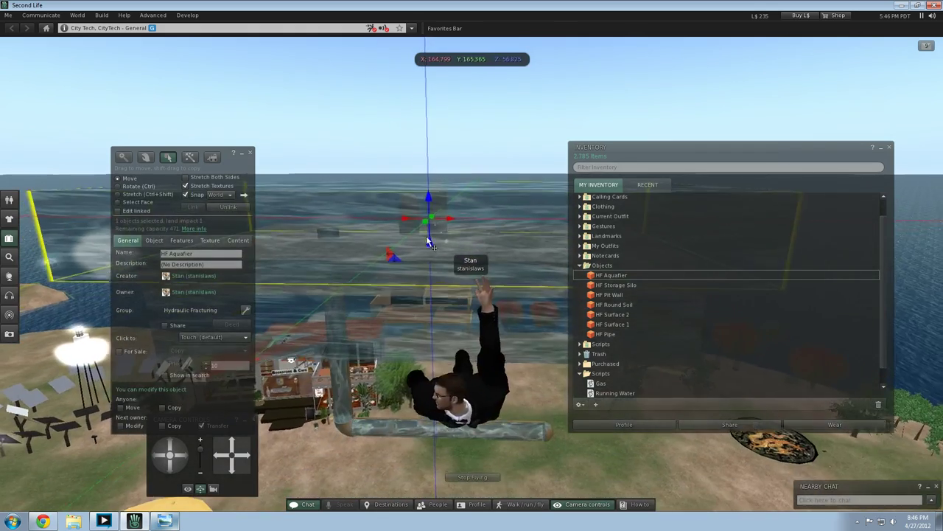
Step: Lower the new HF Aquafier copy to a height of about Z 33.16, well beneath the existing water layer
drag(431, 235, 438, 450)
click(237, 240)
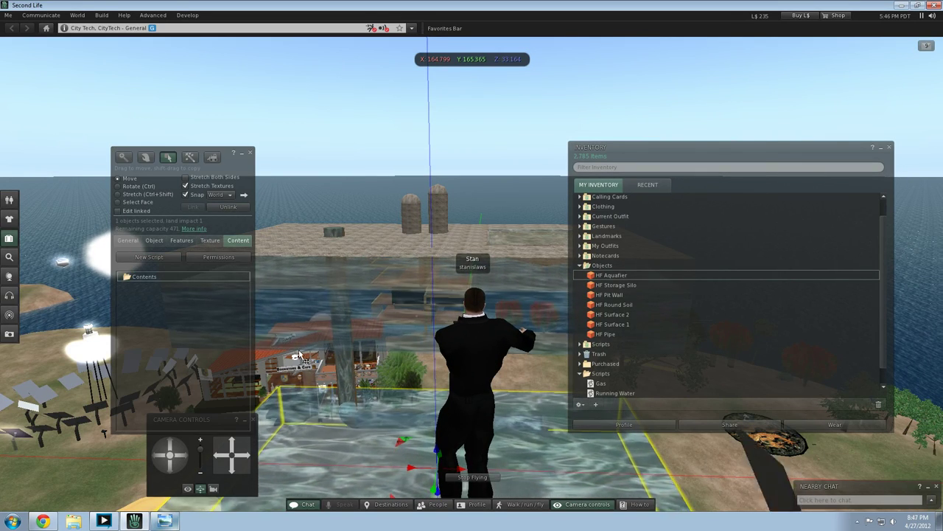
click(138, 241)
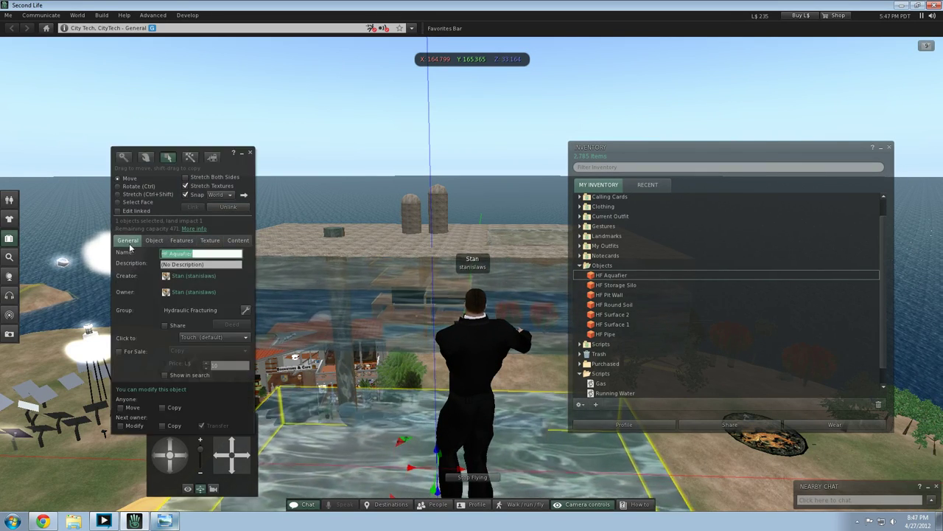
key(Page_Down)
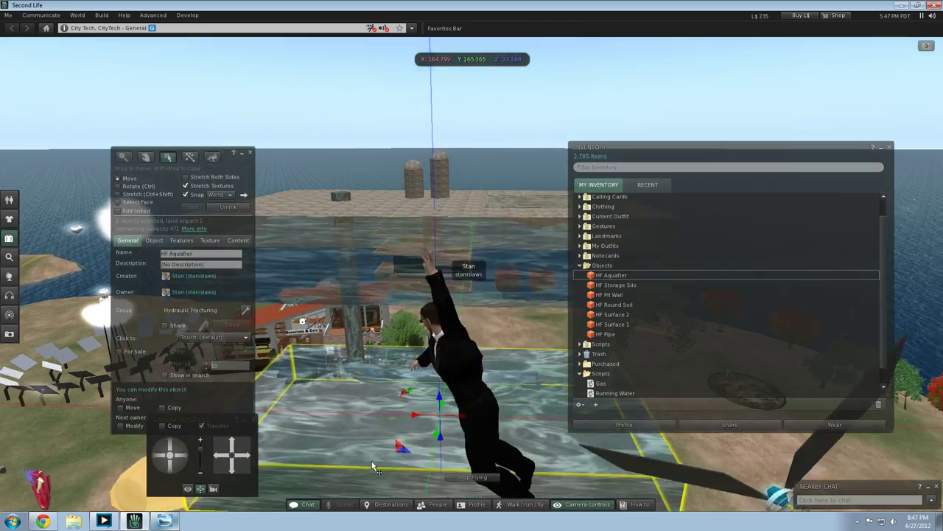
key(Up)
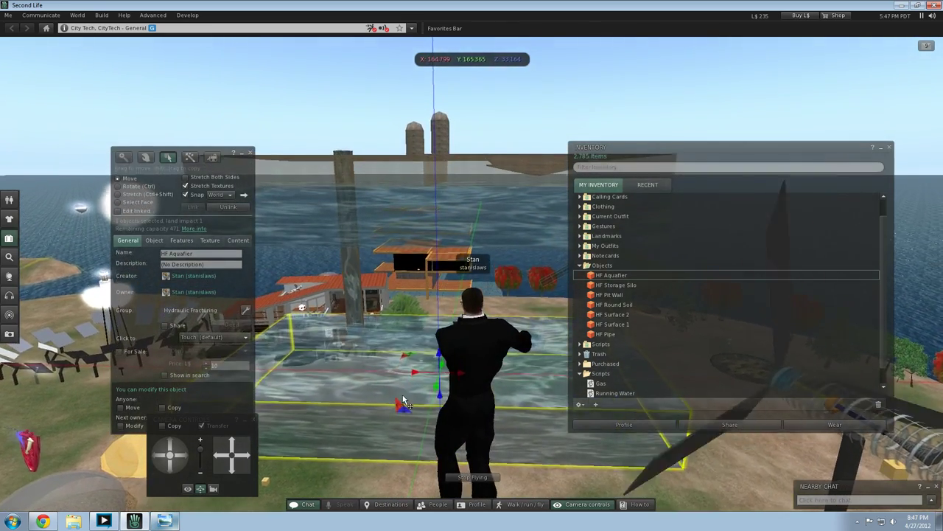
key(Right)
key(Left)
Step: Set the last llSetTextureAnim value in the copied layer's Running Water script to 0 and save the script
click(237, 241)
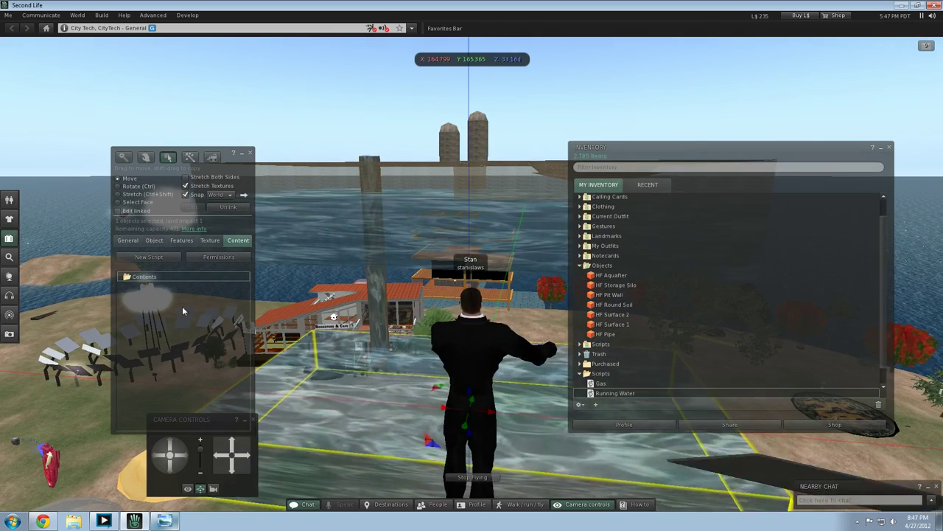
double_click(150, 294)
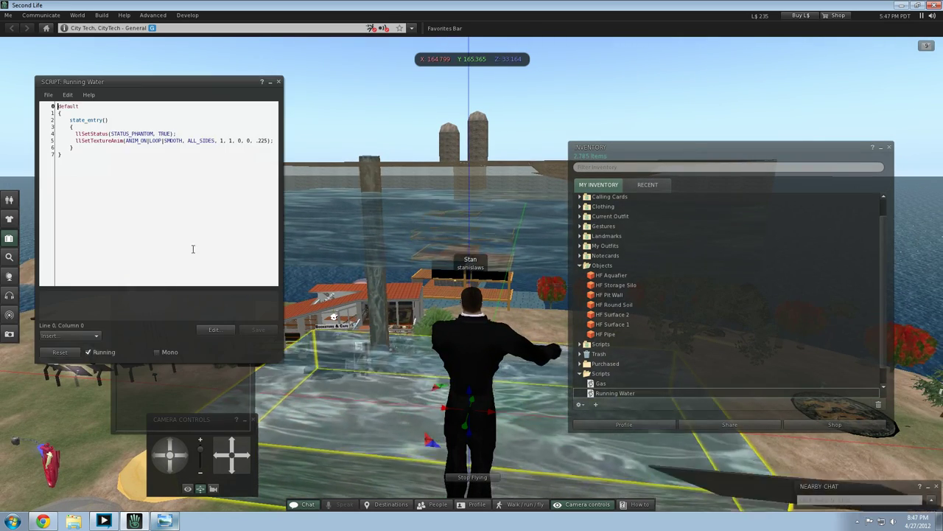
click(256, 140)
drag(256, 140, 269, 140)
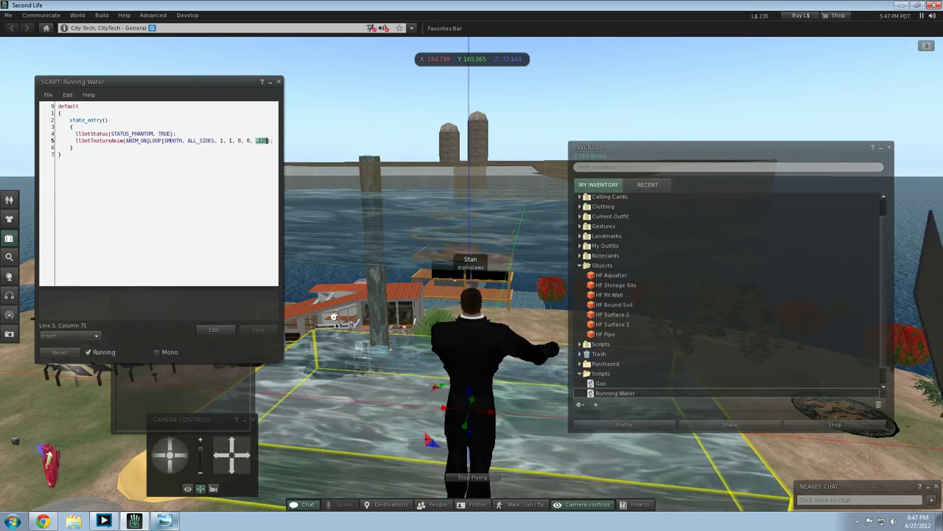
text(0)
key(Return)
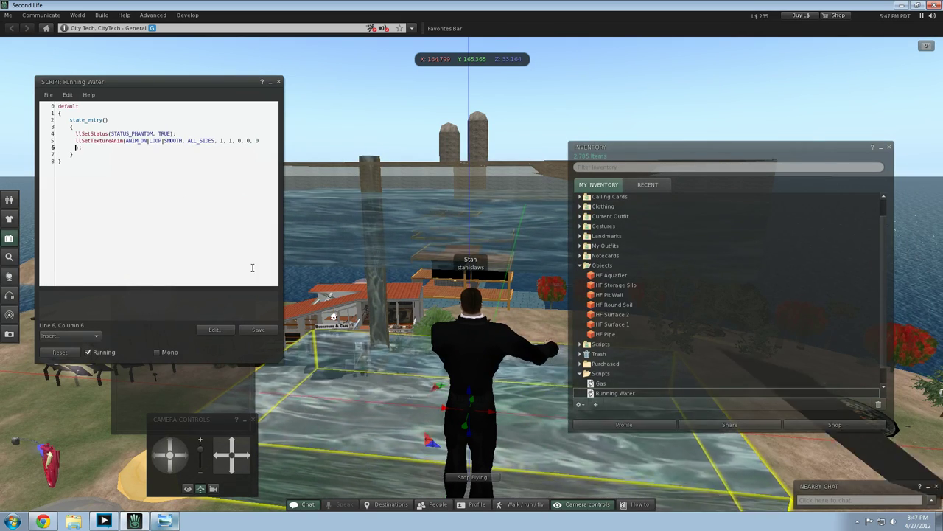
key(BackSpace)
key(BackSpace)
key(BackSpace)
click(255, 329)
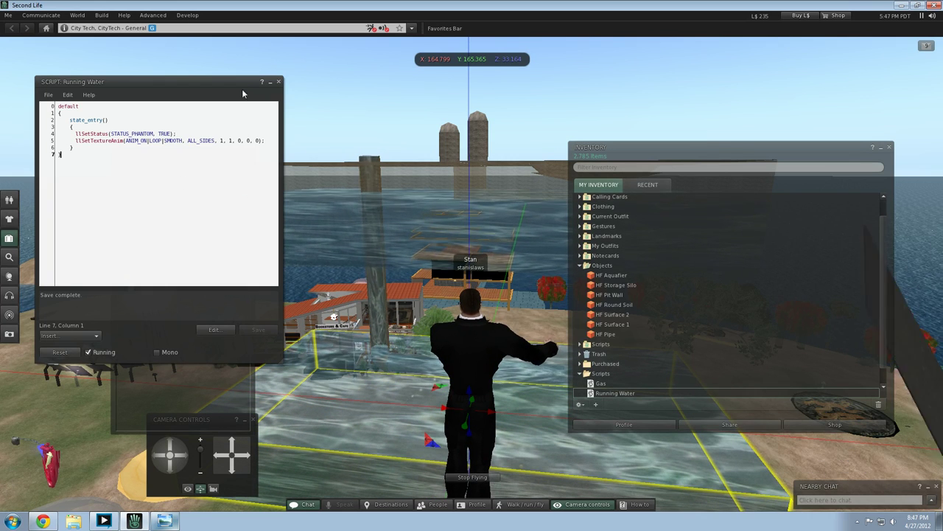
Step: Close the script and delete Running Water from the copied layer's contents
click(279, 82)
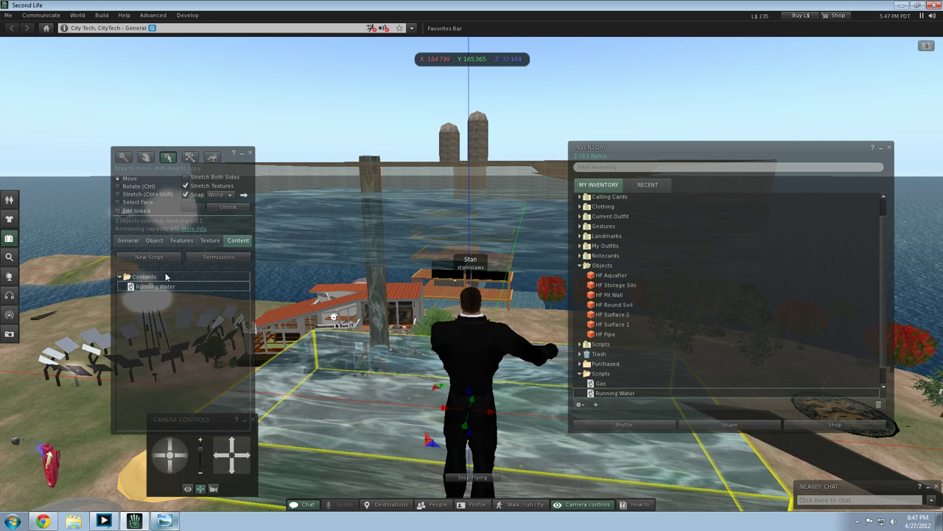
click(165, 286)
key(Delete)
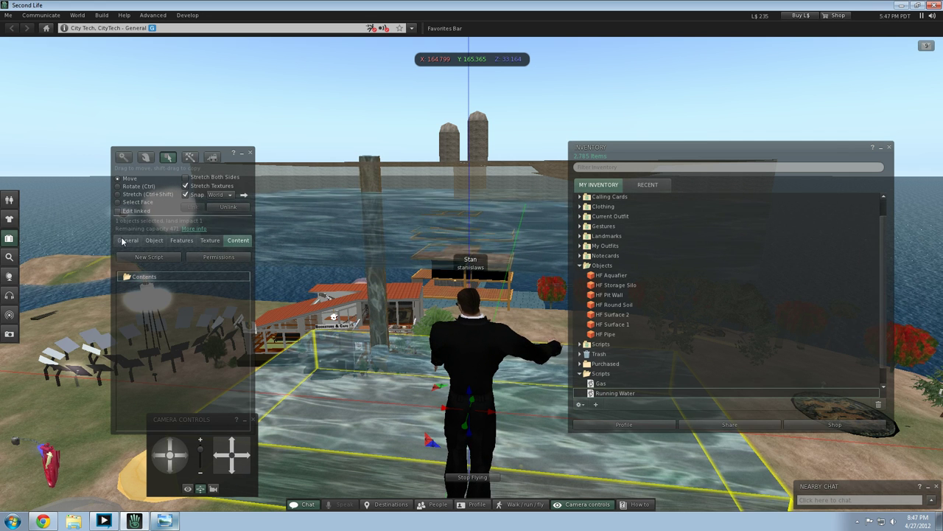
Step: Apply the Dirt - Fill texture from the Dirt, Sand, Ground folder to the copied layer
click(209, 240)
click(140, 260)
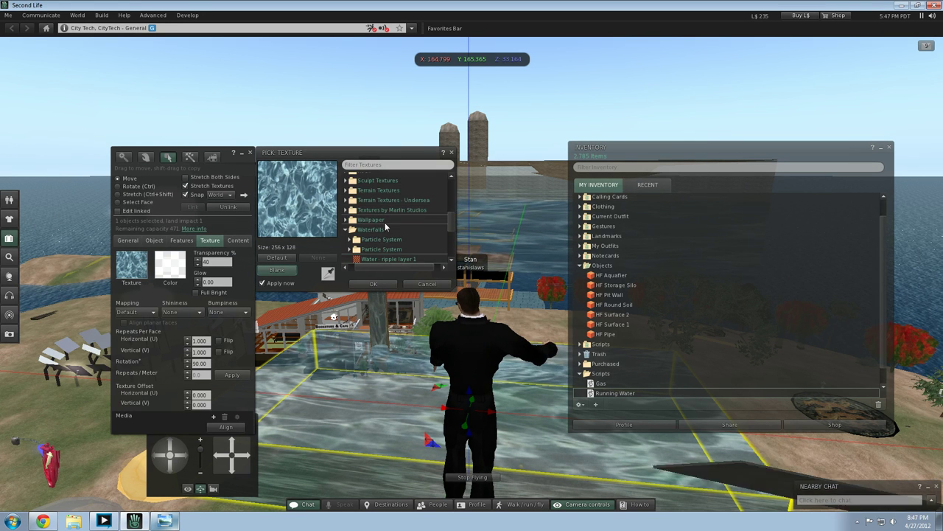
scroll(394, 237, up, 2)
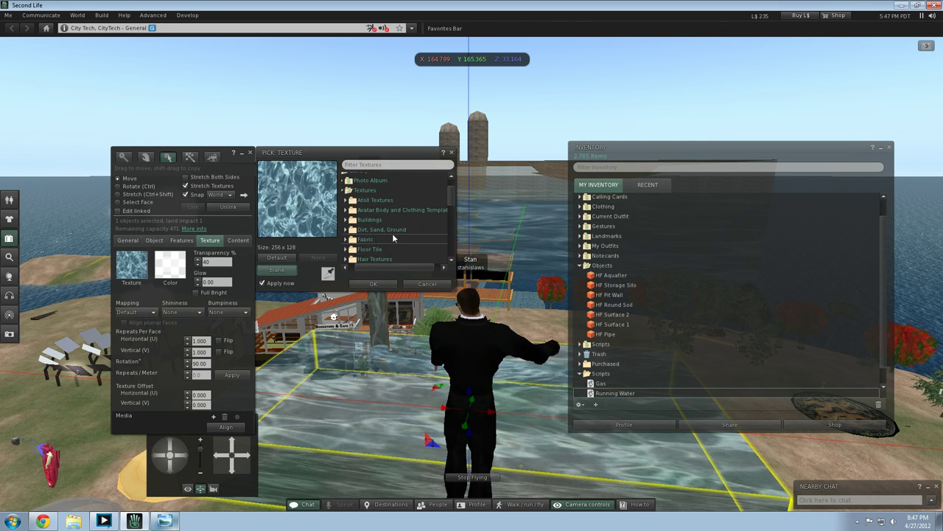
double_click(392, 230)
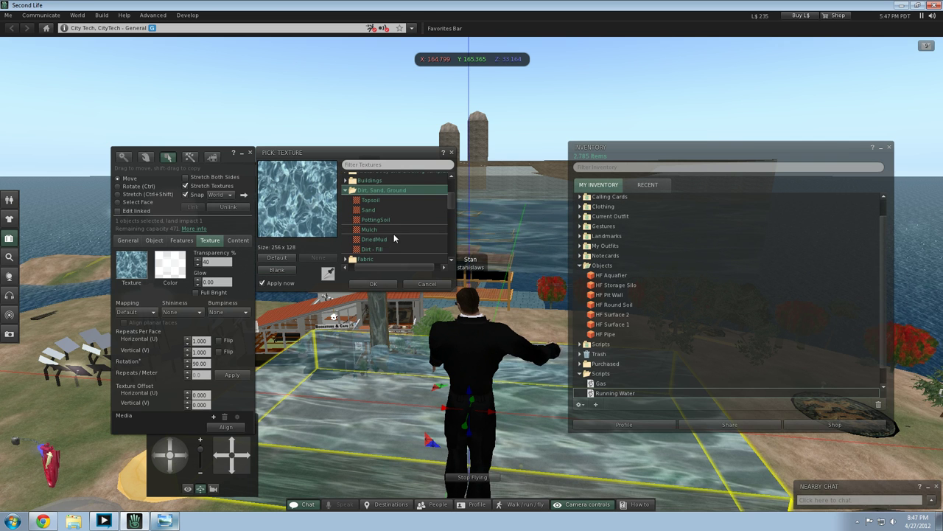
double_click(388, 249)
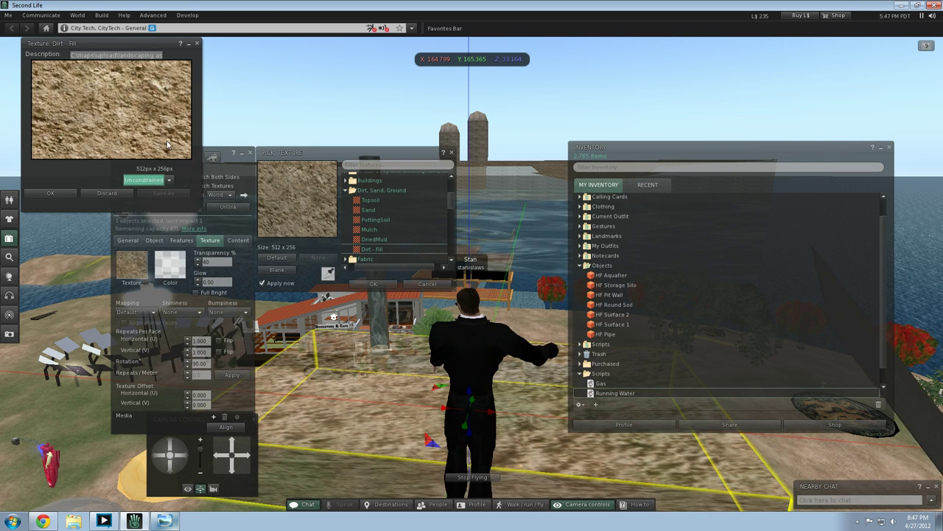
click(197, 45)
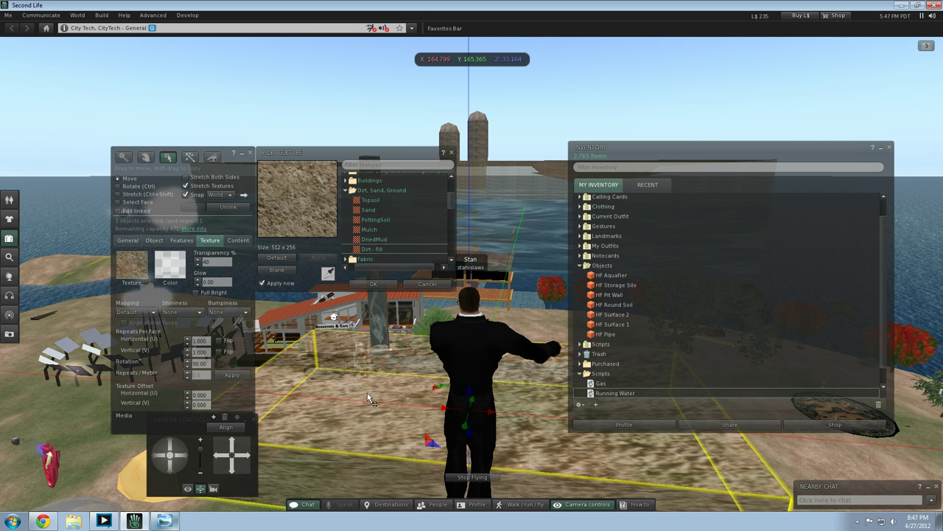
click(451, 153)
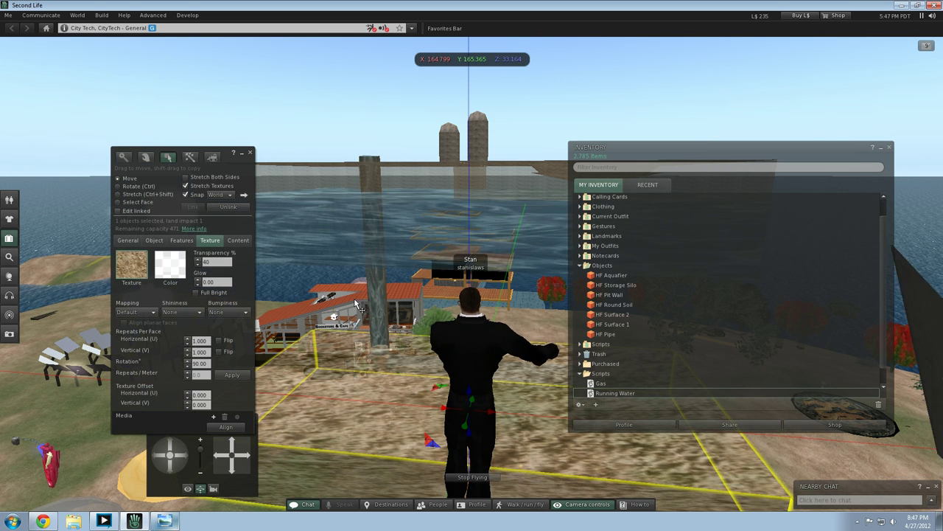
Step: Set the dirt layer's transparency to 50% and finish editing it
drag(225, 262, 109, 268)
text(50)
click(293, 311)
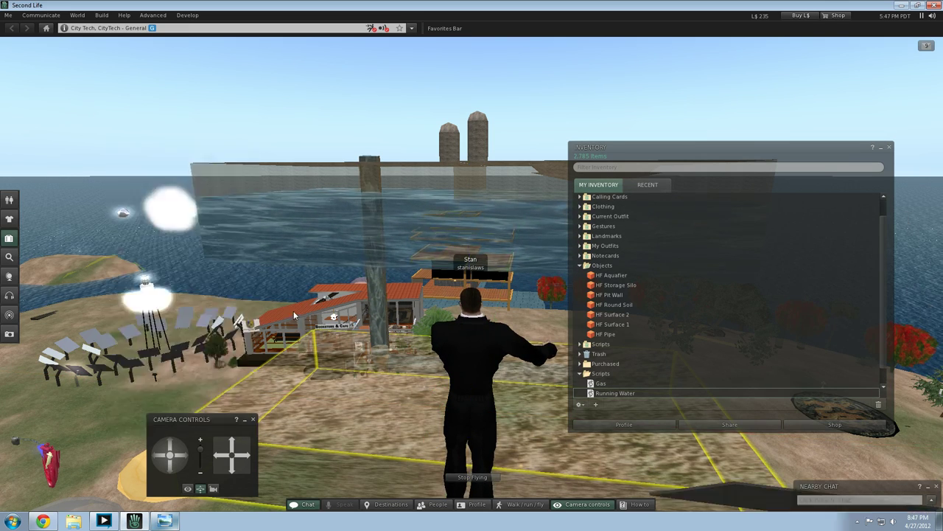
key(Escape)
Step: Fly around the model and examine the dirt layer's position relative to the water layer and pipe from above, beneath and the side
key(Right)
key(Up)
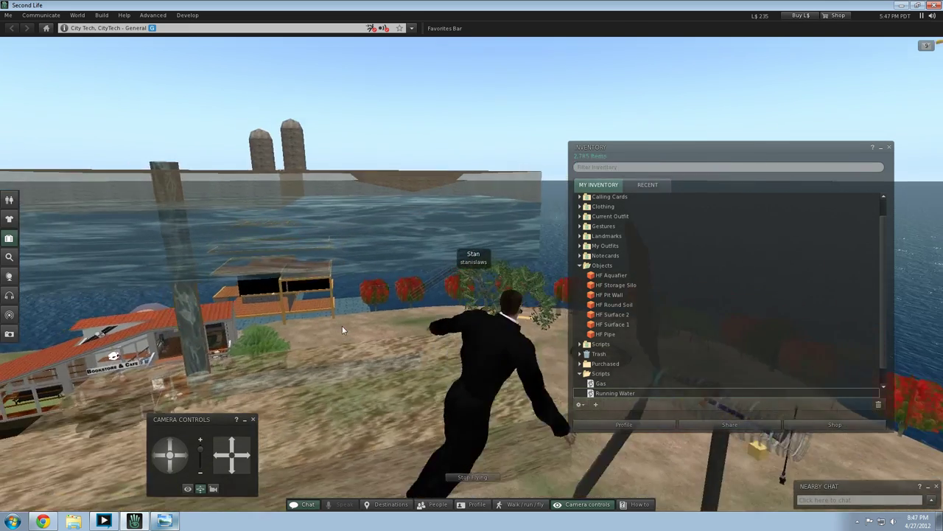
key(Left)
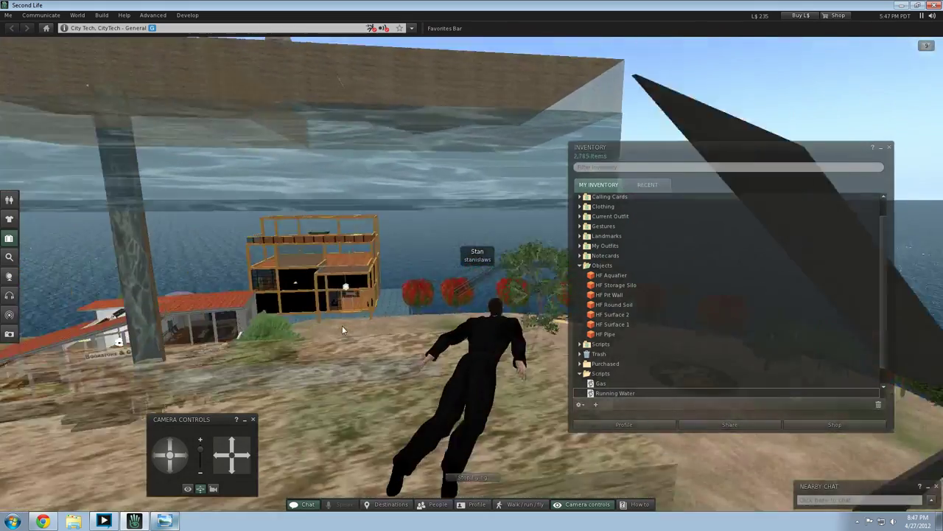
key(Page_Up)
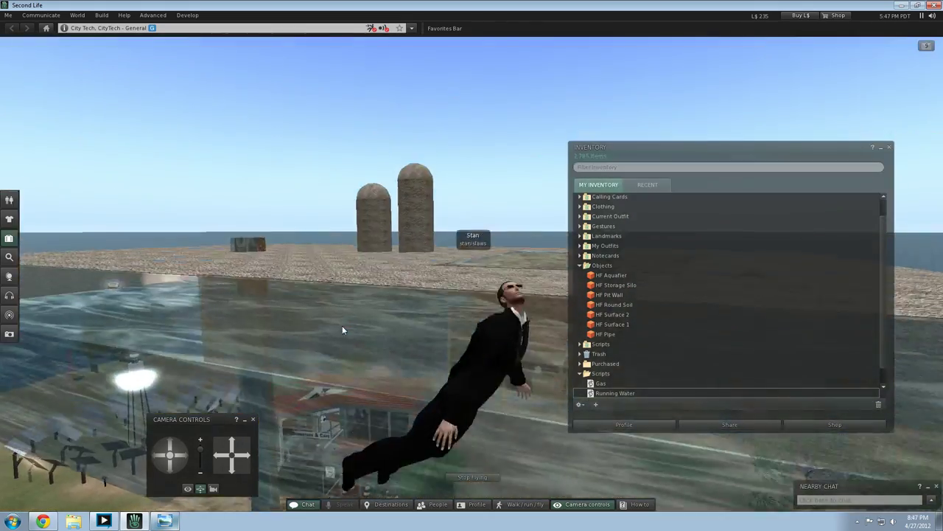
key(Page_Down)
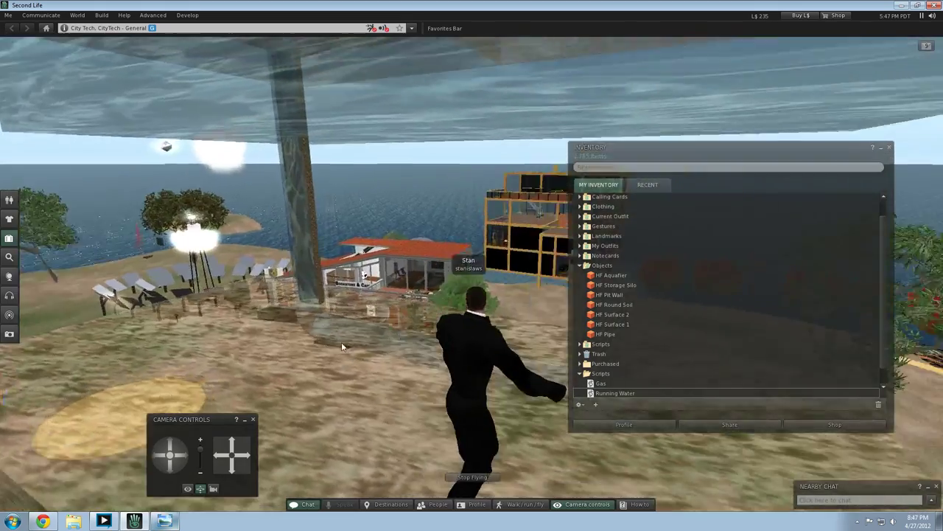
key(Right)
key(Up)
key(Left)
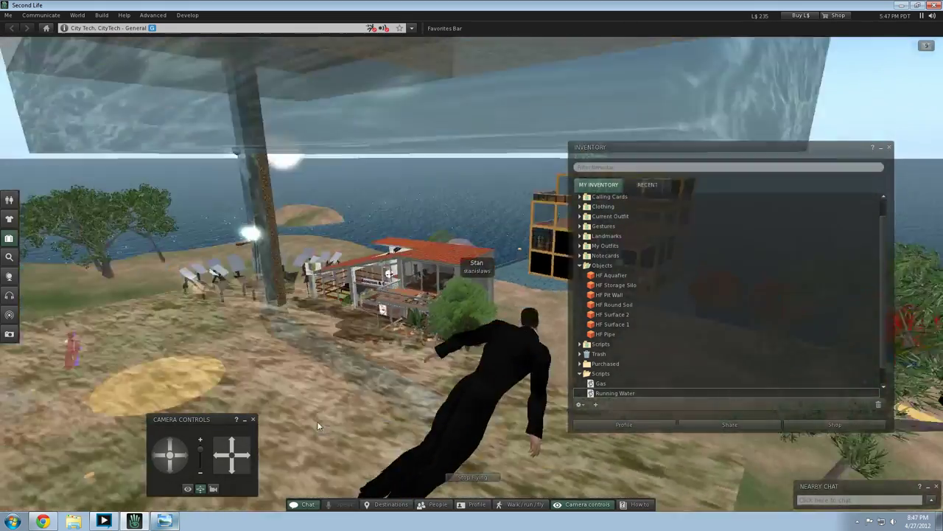
key(Right)
key(Left)
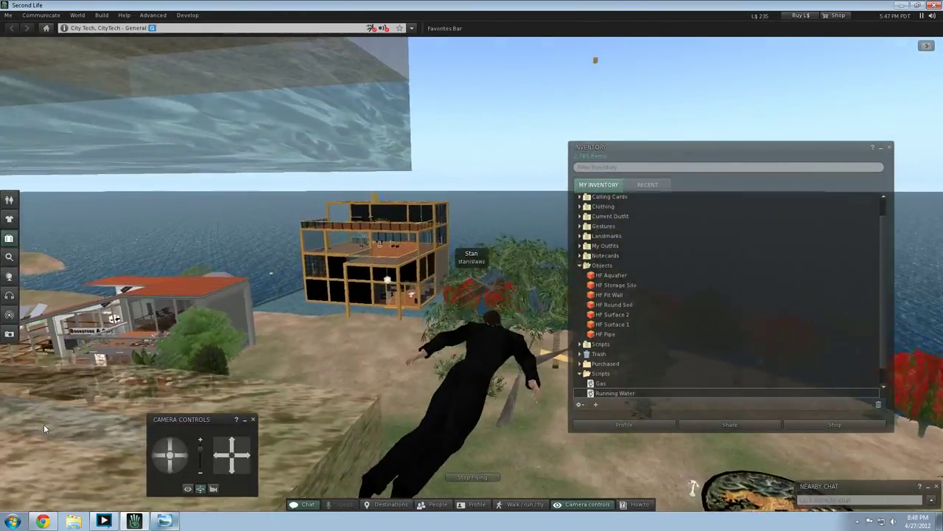
key(Down)
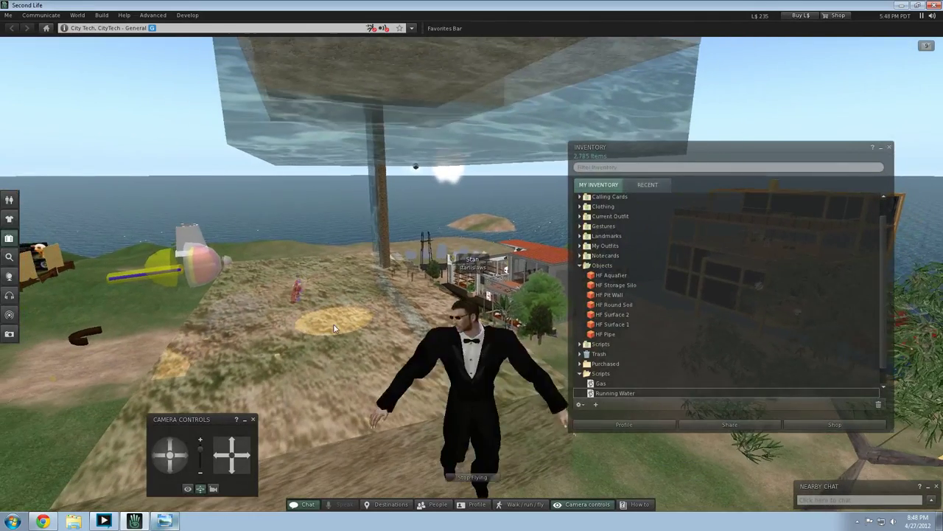
Step: Edit the dirt layer and move it up beneath the water layer, to about Y 169.92 and Z 40.81
right_click(298, 352)
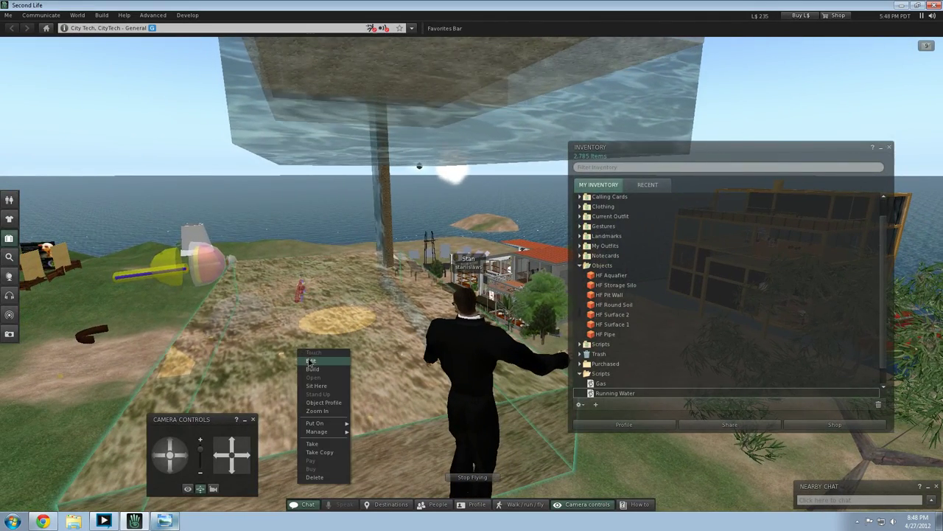
click(311, 361)
drag(361, 329, 381, 219)
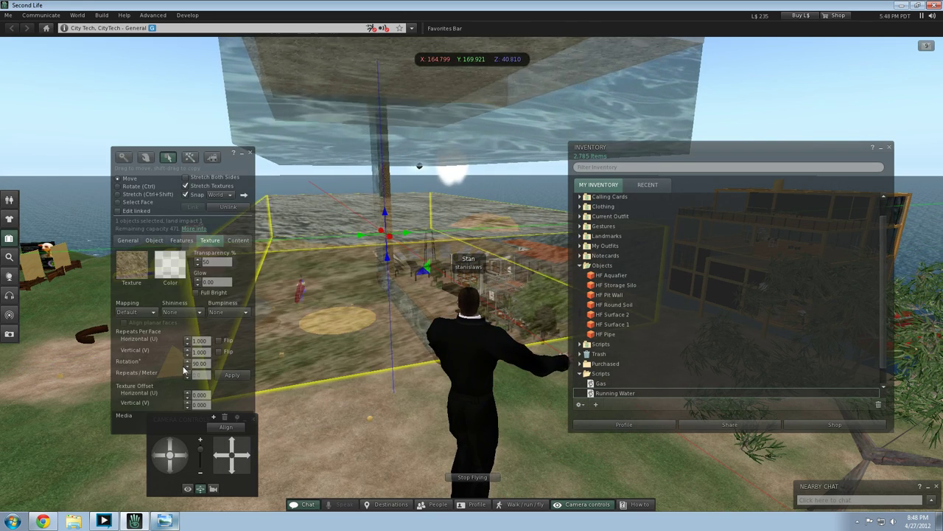
Step: Set the dirt layer's Z size to 10 m
click(128, 240)
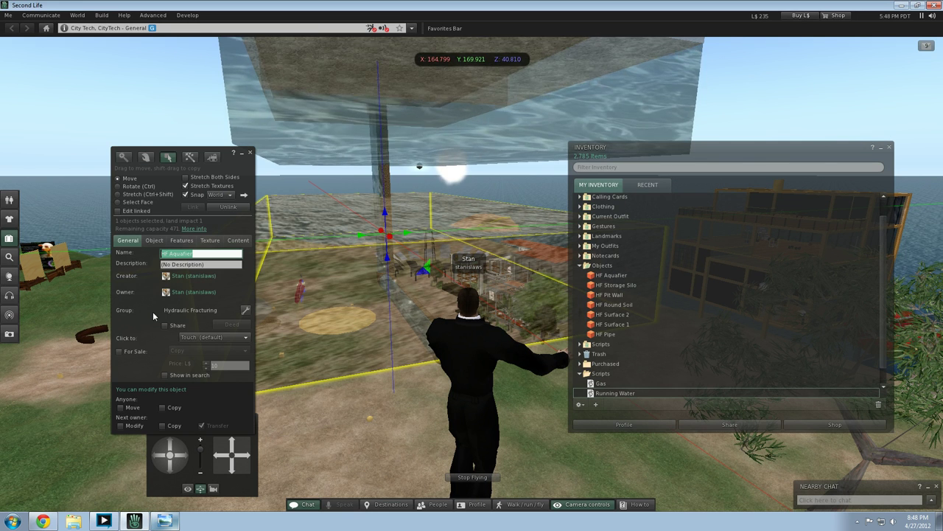
click(161, 241)
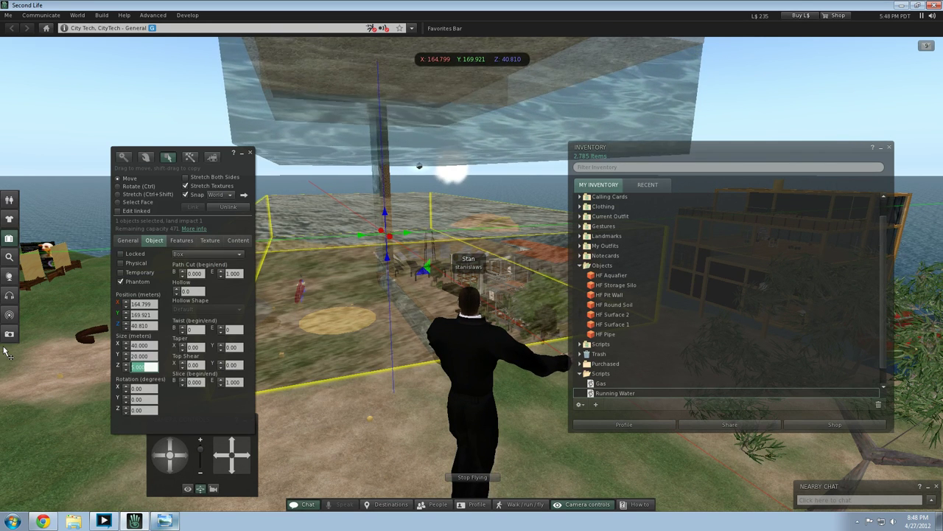
text(100)
key(Return)
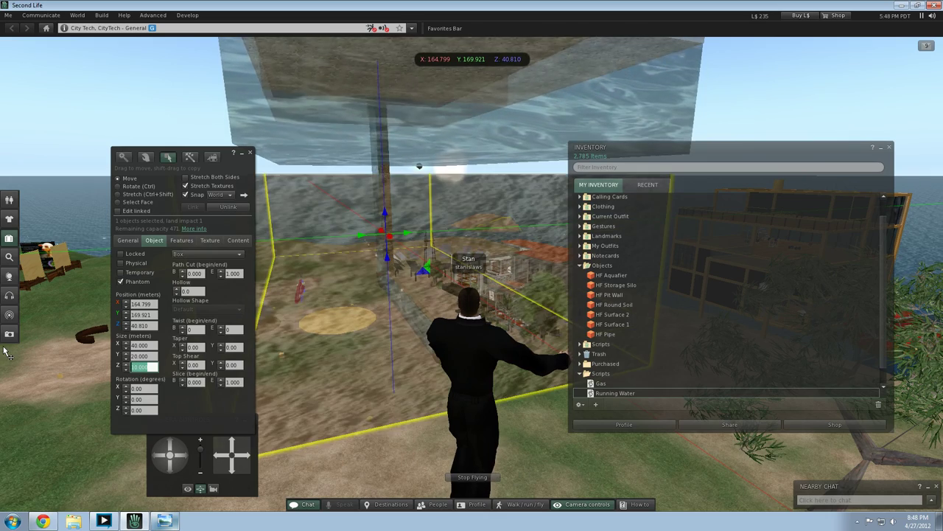
Step: Select the dirt layer from farther back and enlarge its Z size to 15 m
click(321, 449)
key(Left)
key(Down)
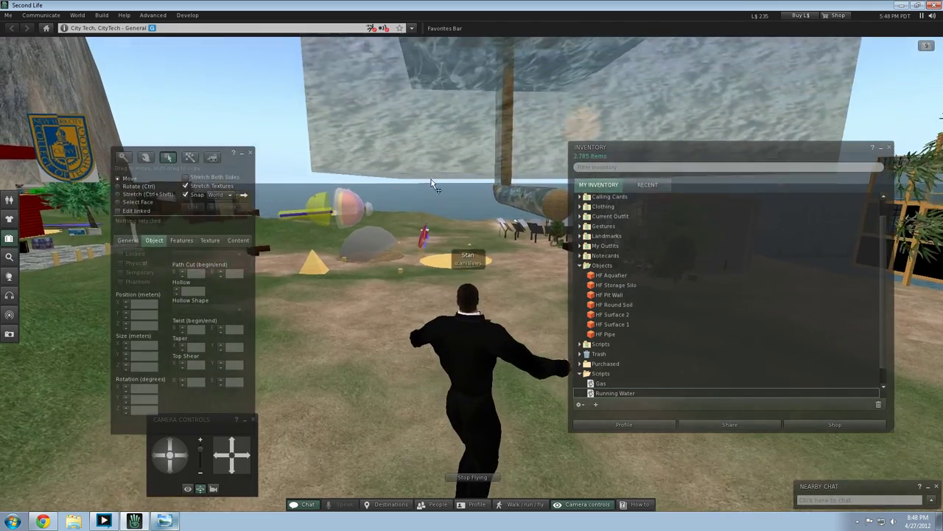
click(431, 179)
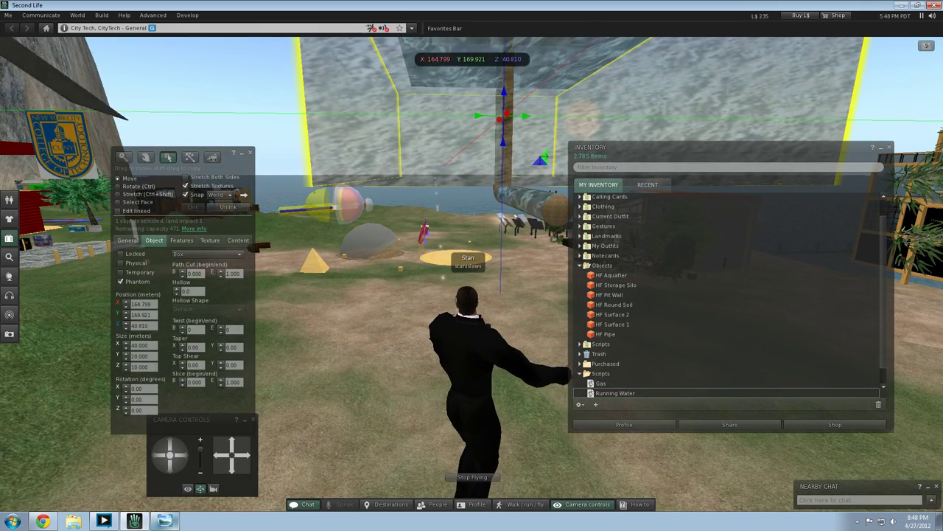
drag(153, 367, 53, 368)
key(Return)
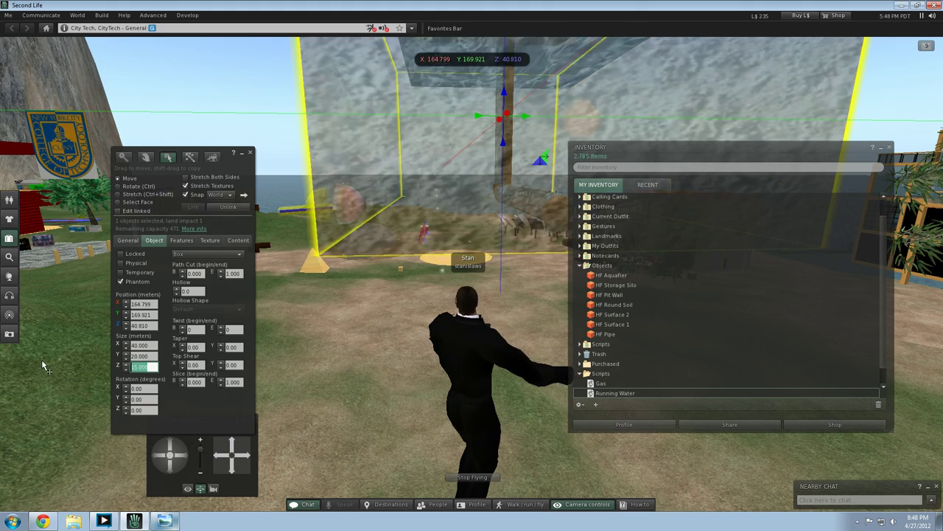
Step: Reselect the dirt layer and set its Z size to 12.5 m
click(322, 325)
key(Page_Up)
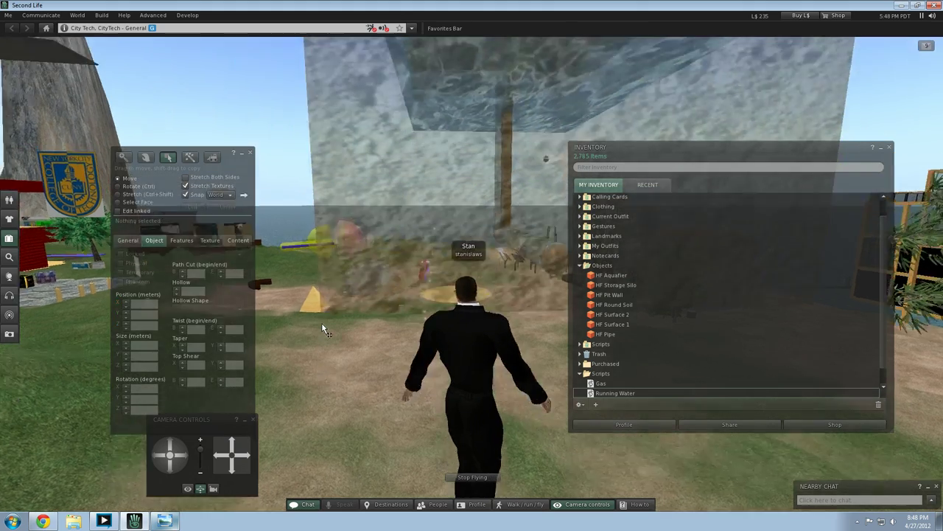
key(Down)
click(381, 294)
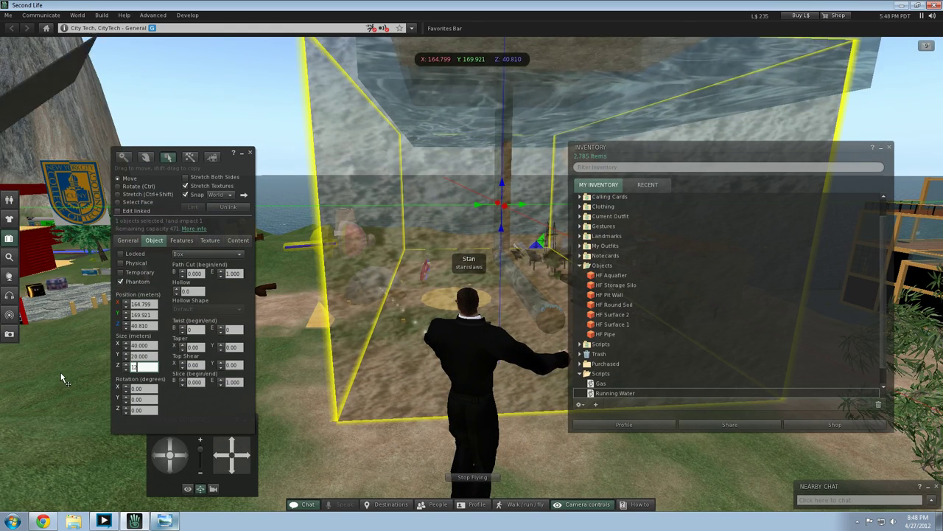
text(12.5)
key(Return)
Step: Move the dirt layer along the Y axis to about 171.32 to line it up with the water layer
click(387, 133)
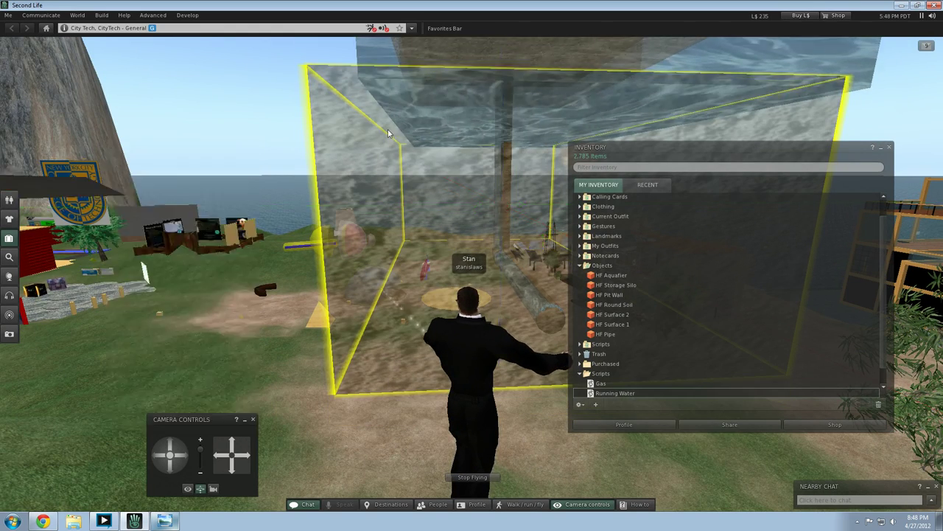
key(Right)
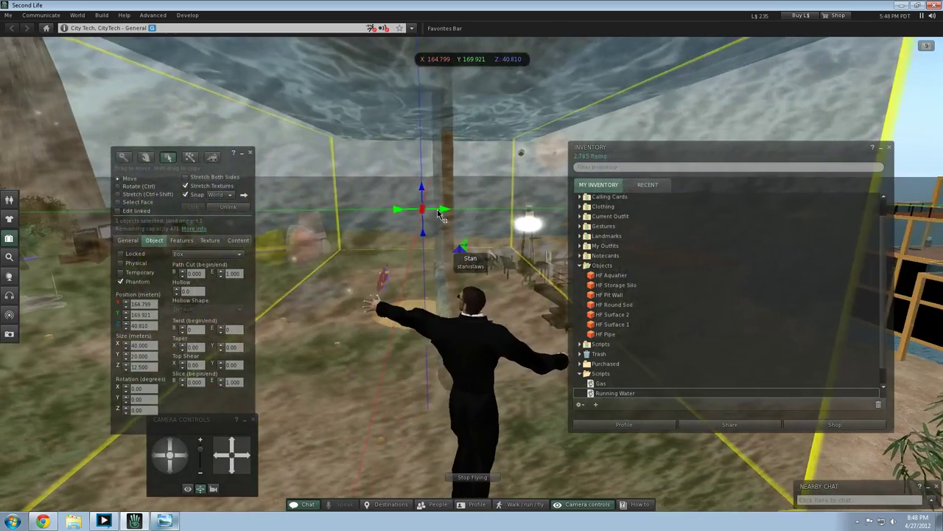
drag(435, 211, 451, 211)
key(Right)
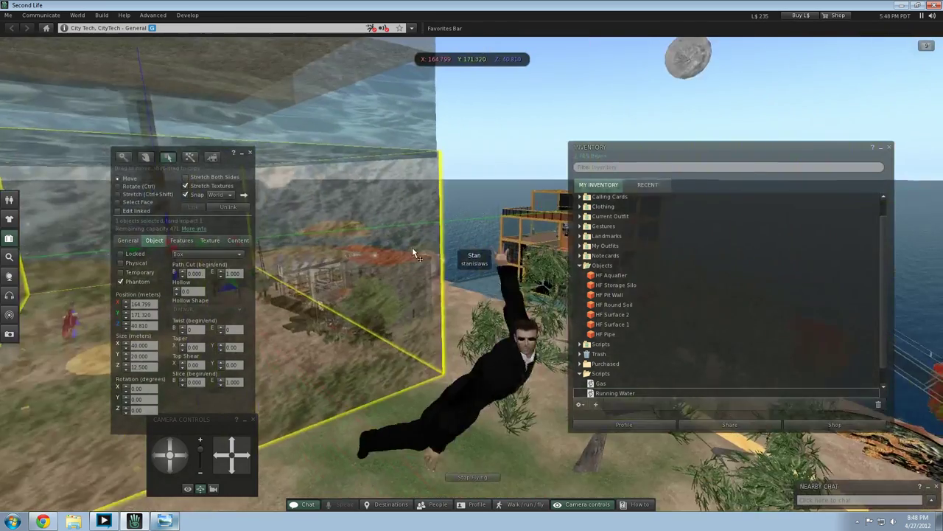
key(Left)
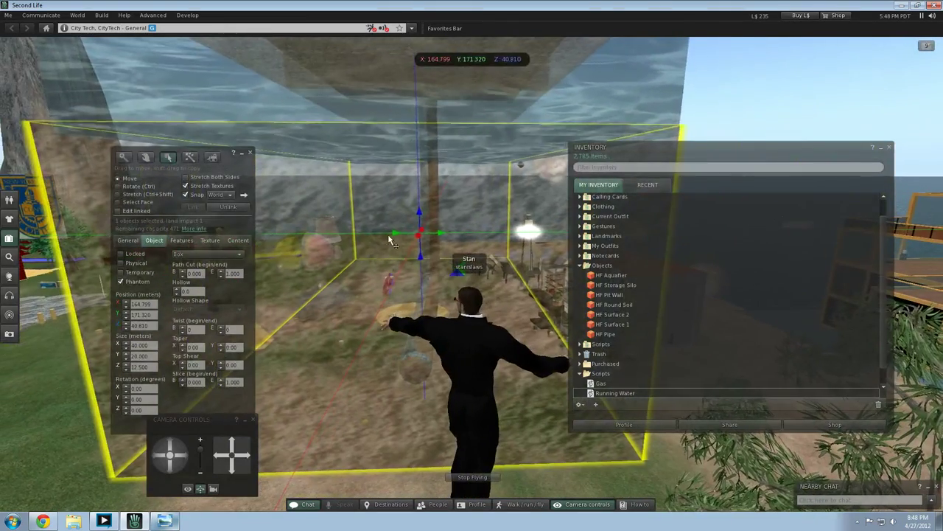
click(393, 239)
drag(397, 236, 399, 237)
Step: Shift the dirt layer along the X axis to about 164.01, checking its edge against the water layer
key(Right)
key(Up)
key(Left)
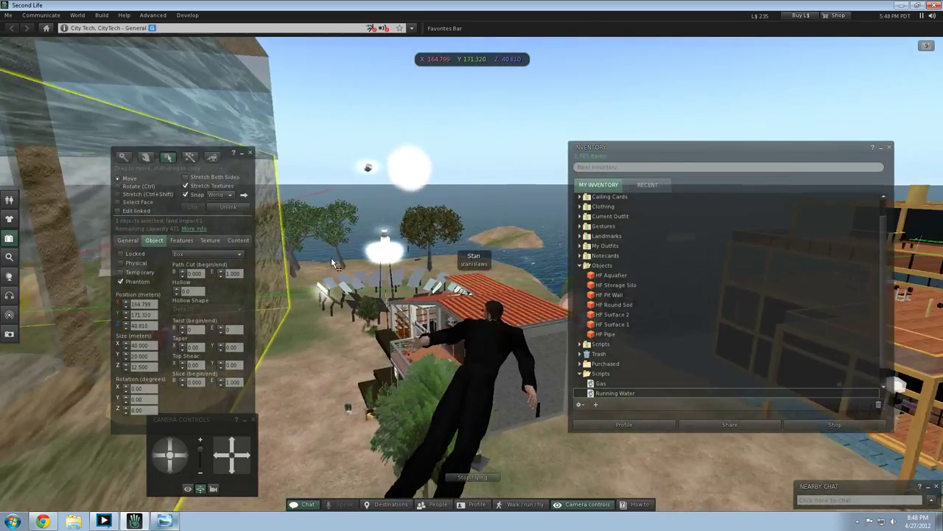
key(Up)
key(Left)
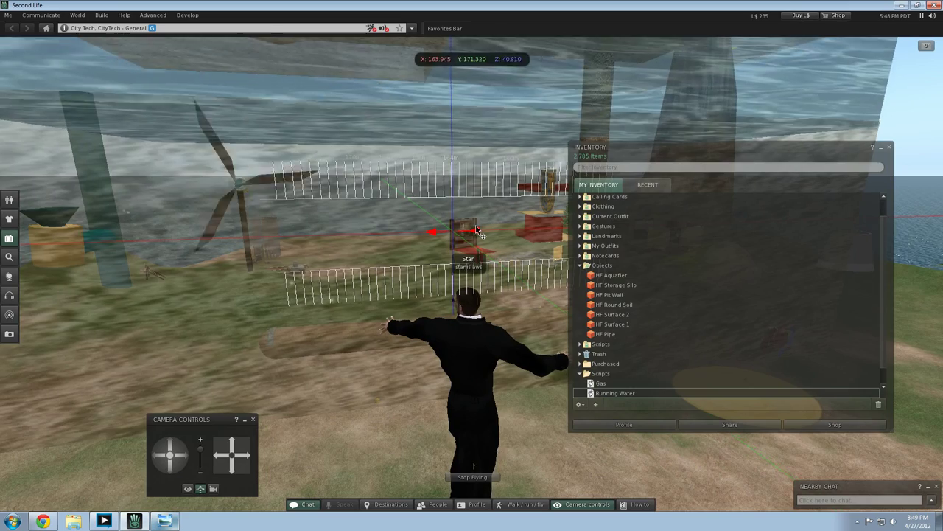
key(ctrl+3)
key(Right)
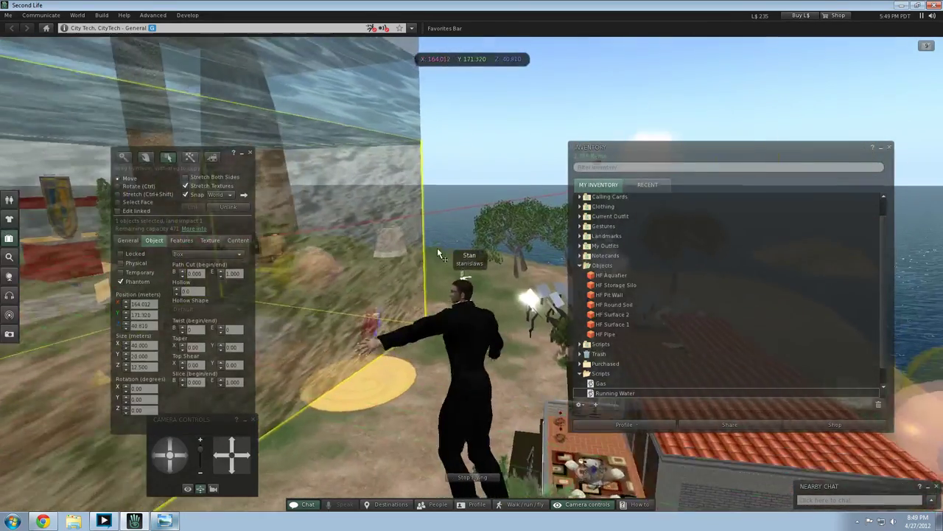
Step: Check the dirt layer's sides against the water layer and adjust its X position to about 164.37
key(Up)
key(Left)
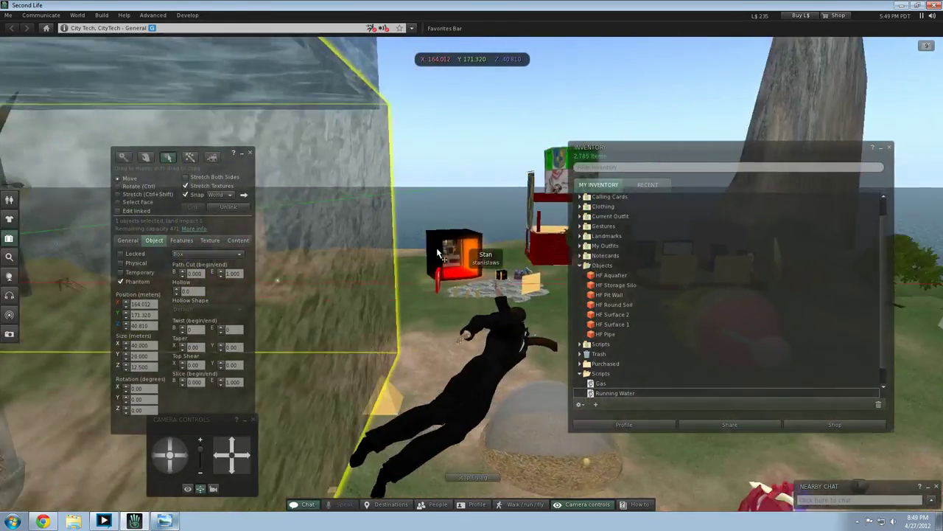
key(Left)
key(Down)
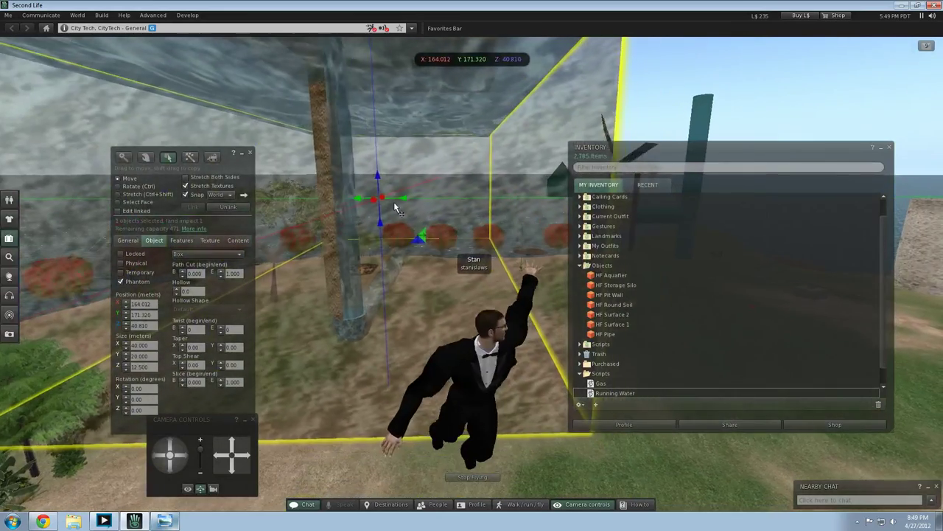
key(Page_Up)
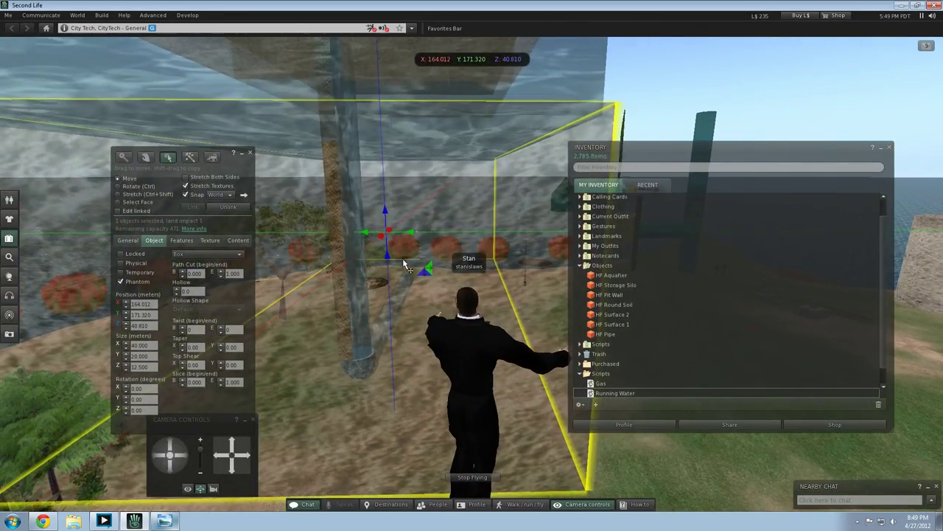
key(Right)
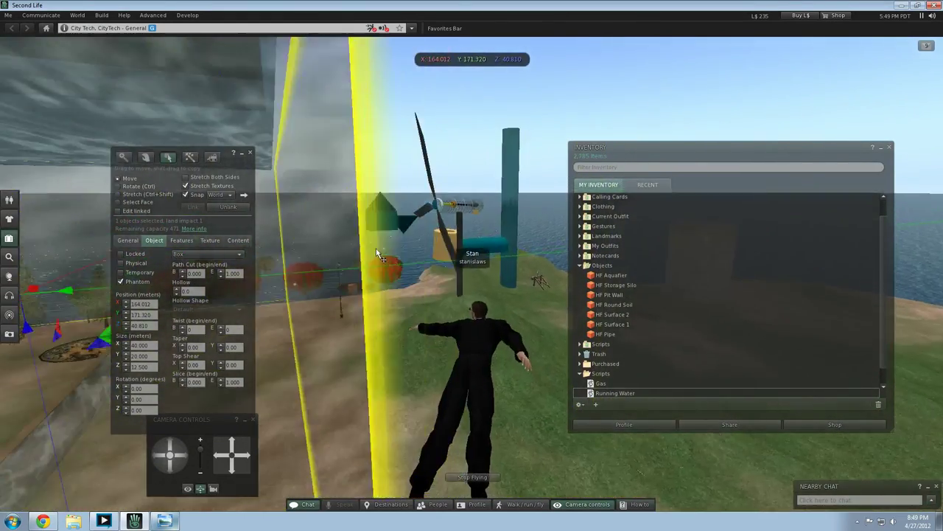
key(Left)
key(Down)
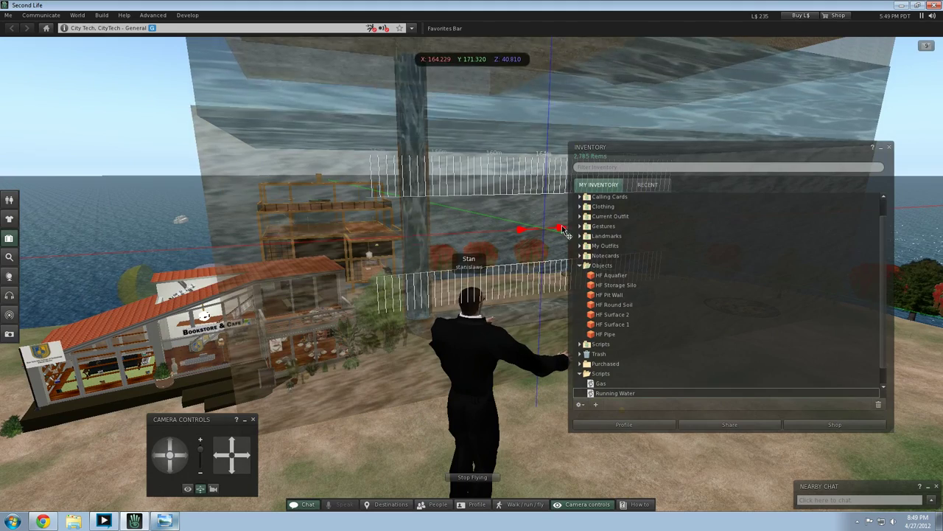
drag(563, 228, 564, 230)
Step: Fine-tune the dirt layer's Y position to about 171.54, flush with the water layer above
key(Left)
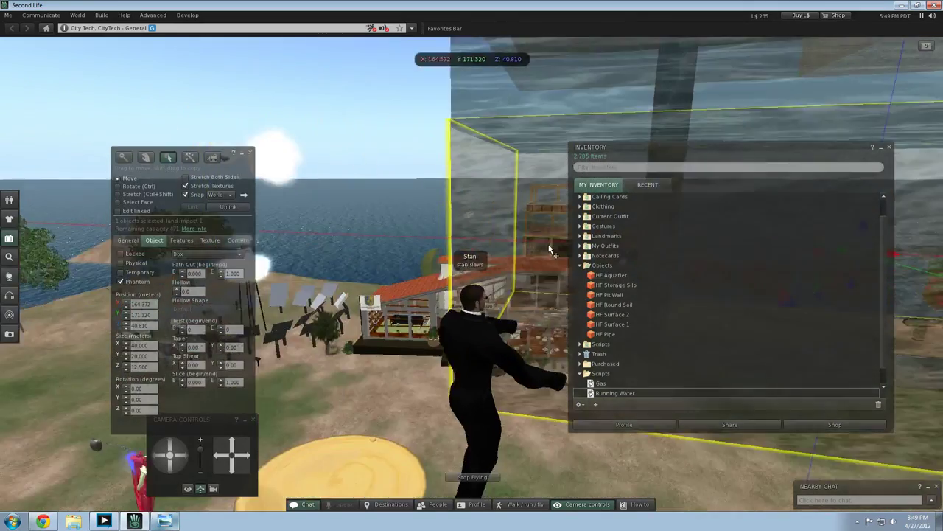
key(Up)
key(Right)
key(Down)
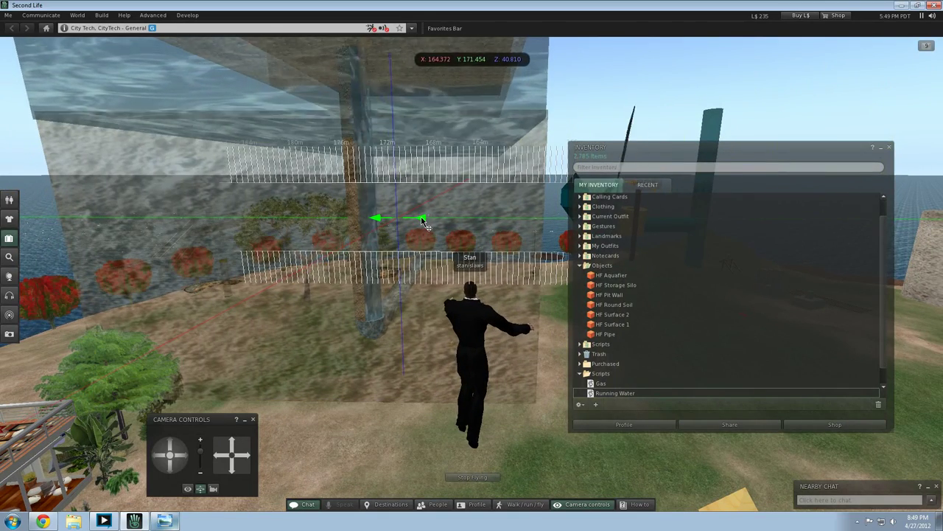
drag(421, 217, 421, 222)
Step: Fly around the model to examine the dirt layer's alignment on all sides and beneath, and finish editing it
key(Right)
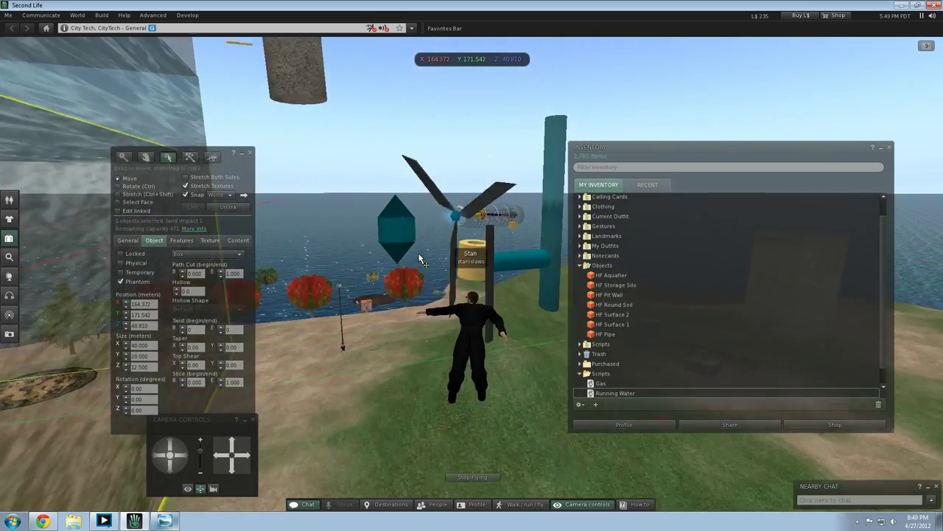
key(Left)
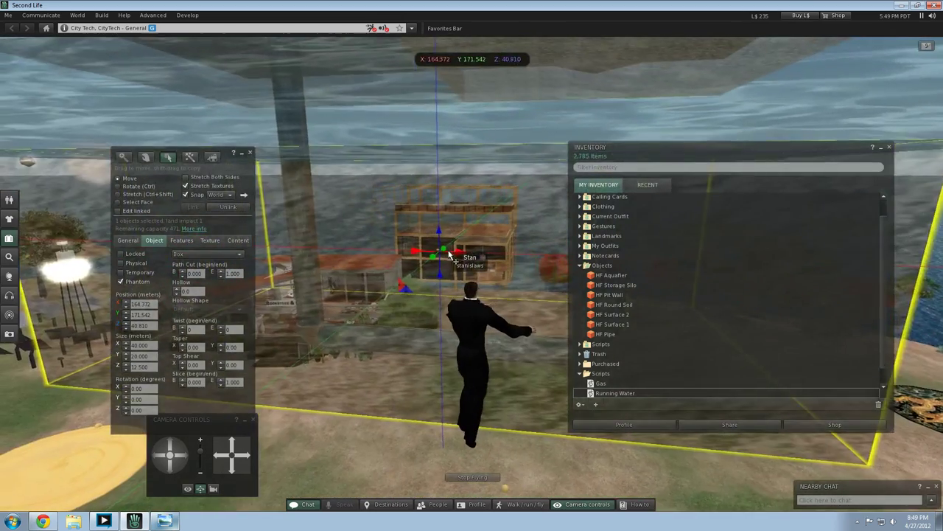
key(Right)
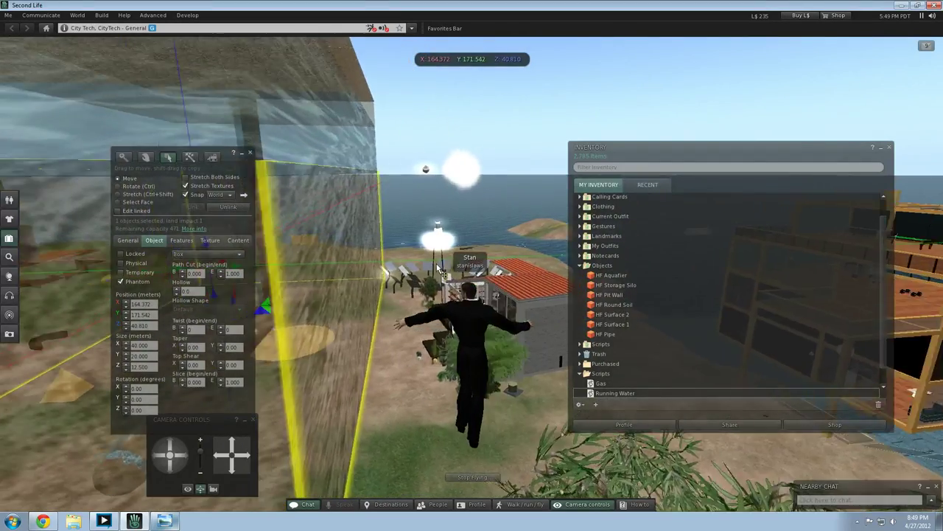
key(Left)
key(Escape)
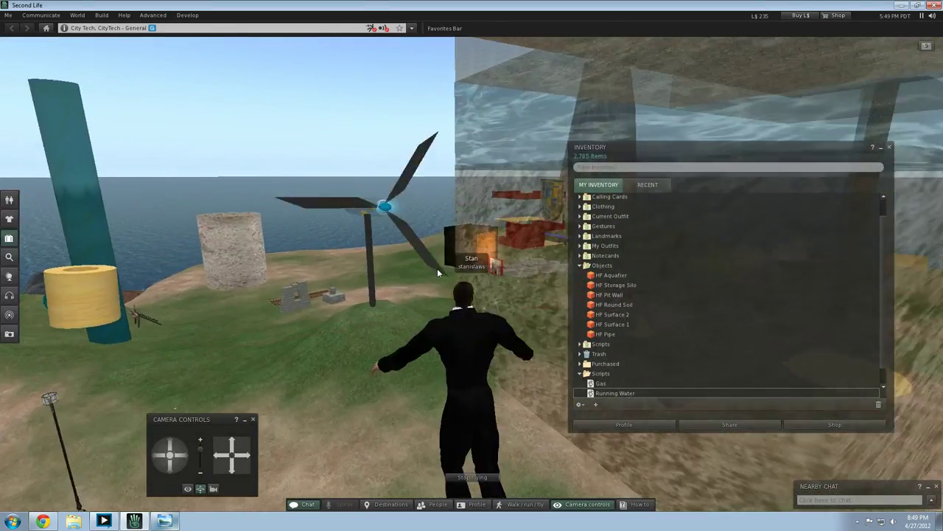
key(Right)
key(Down)
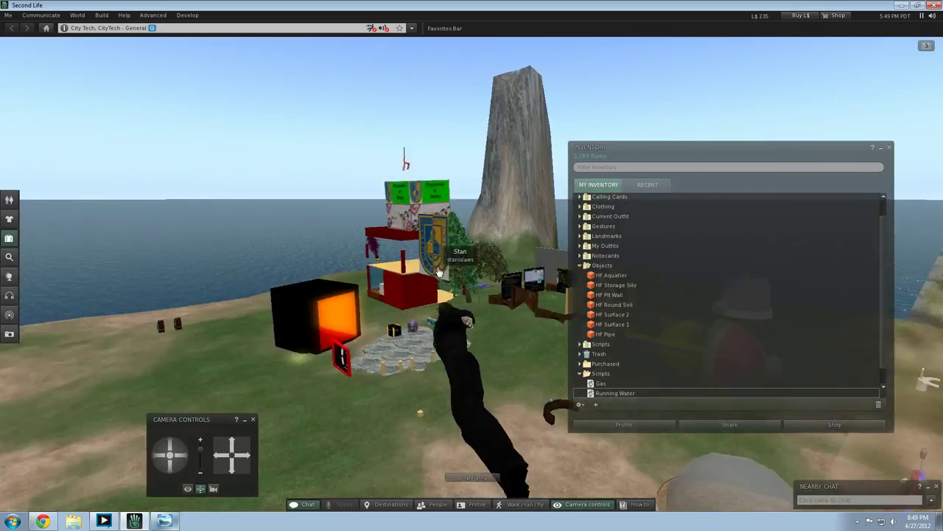
key(Down)
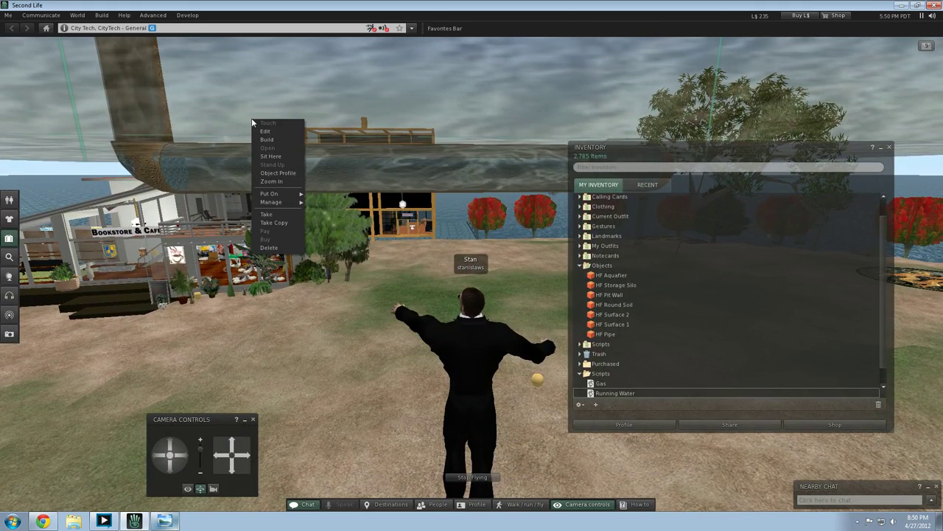
Step: Edit the dirt layer again and set its Z size to 14 m
click(267, 133)
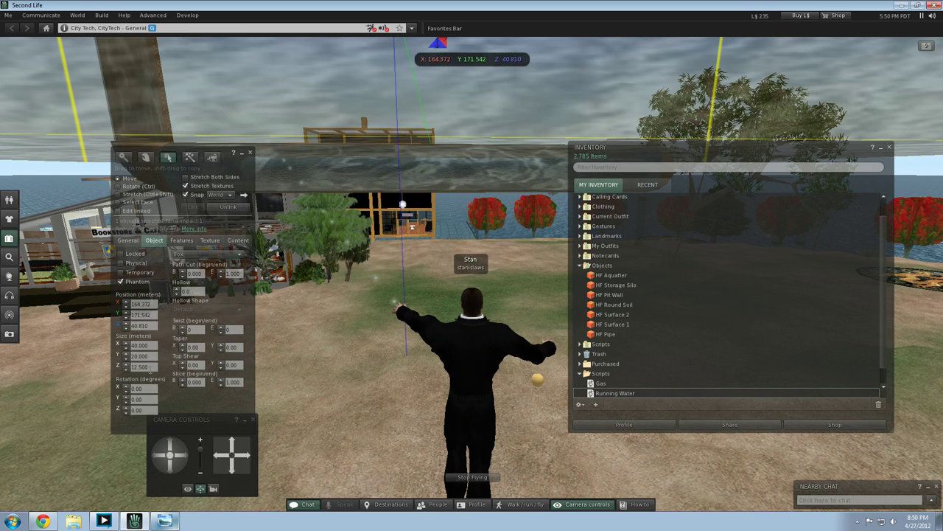
drag(150, 368, 55, 368)
text(1)
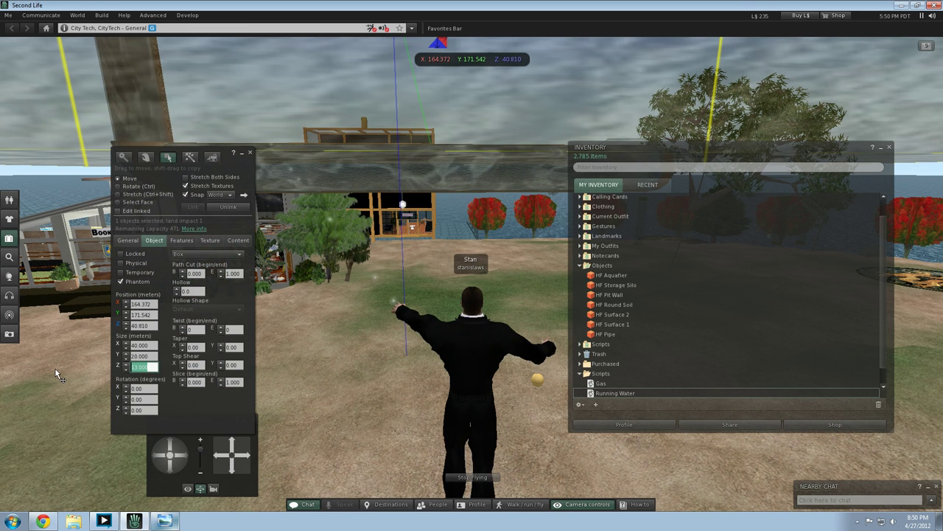
text(14)
key(Return)
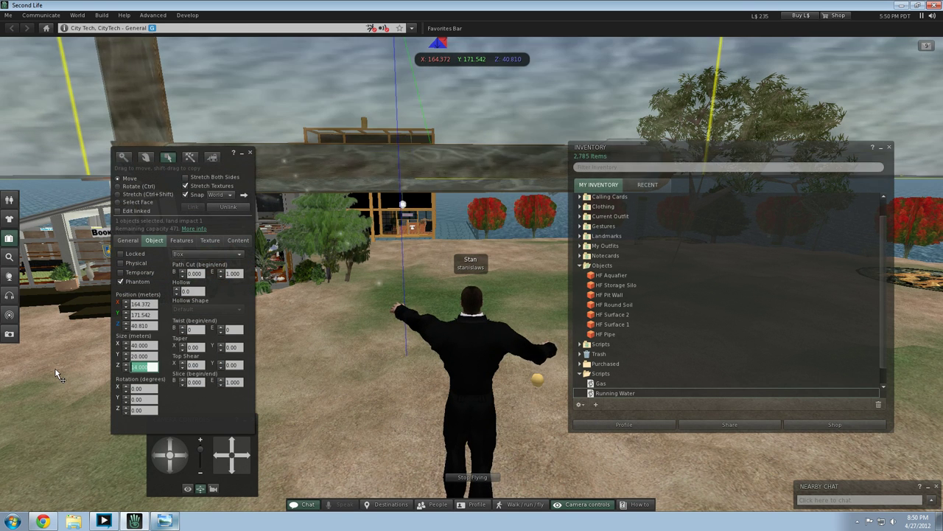
Step: Back away and lower the dirt layer to about Z 39.75 beneath the water layer, and deselect it
click(389, 280)
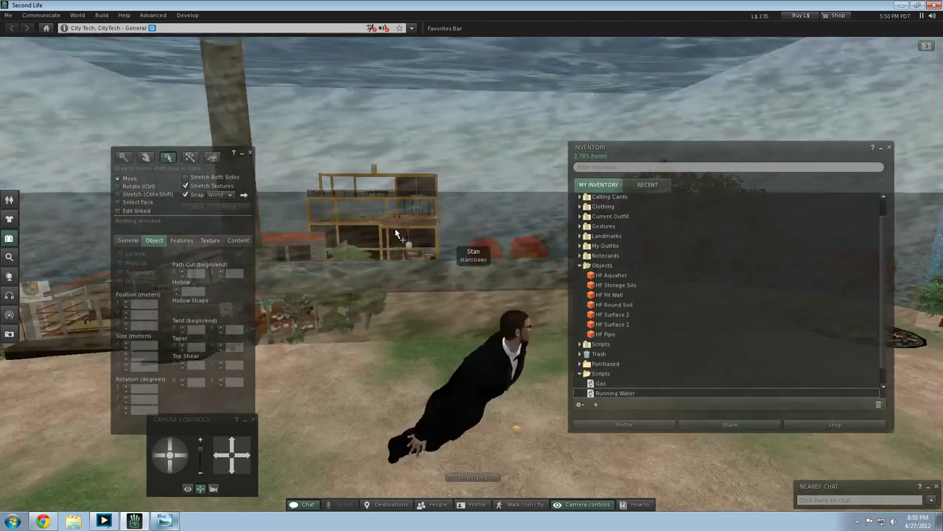
key(Down)
click(412, 243)
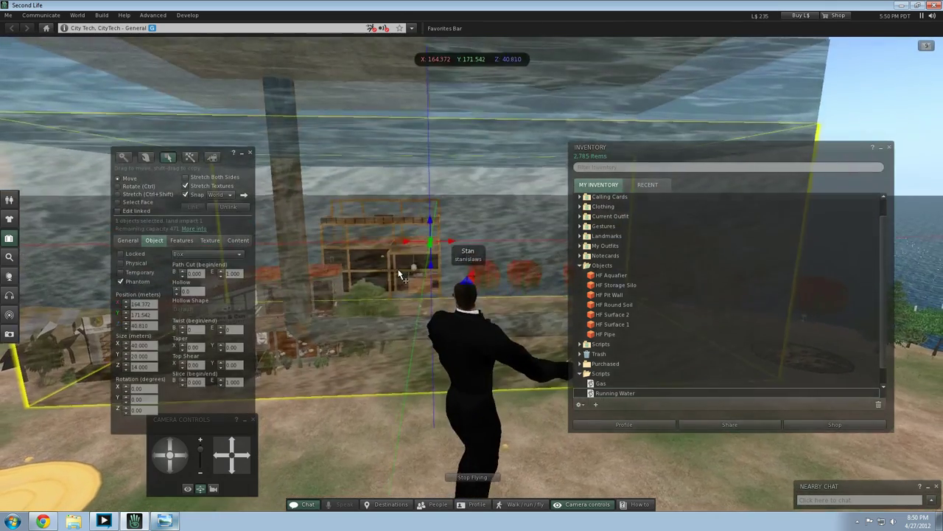
drag(432, 256, 432, 277)
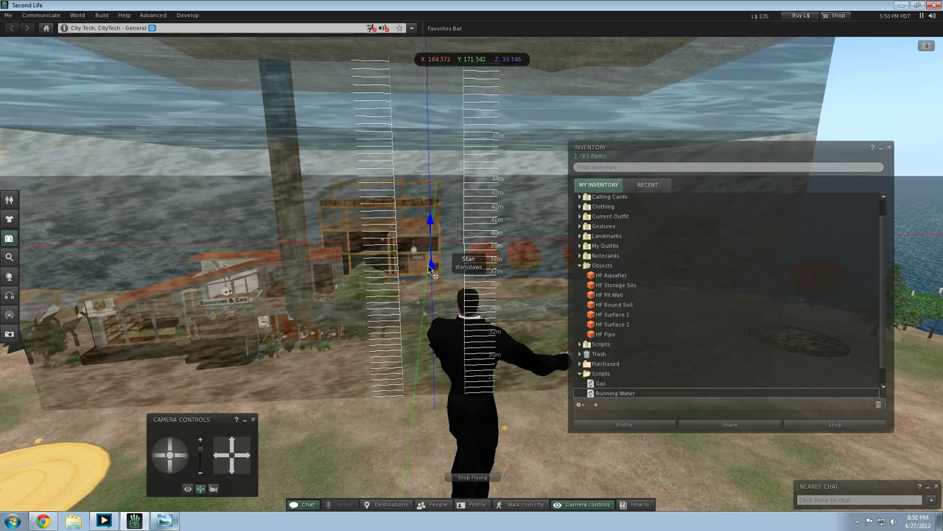
drag(429, 264, 428, 264)
click(462, 439)
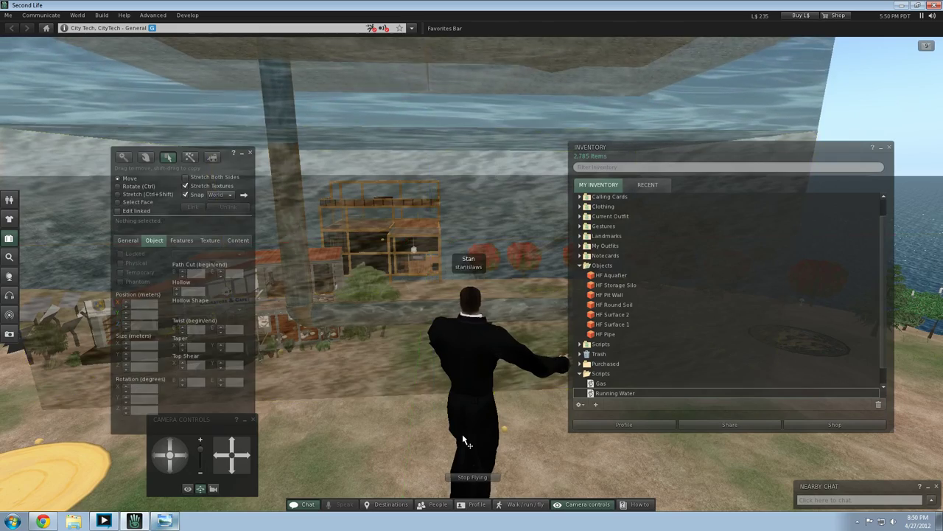
Step: Fly beneath and around the layered model to examine how the lowered dirt layer sits around the pipe, and finish editing
key(Page_Down)
key(Up)
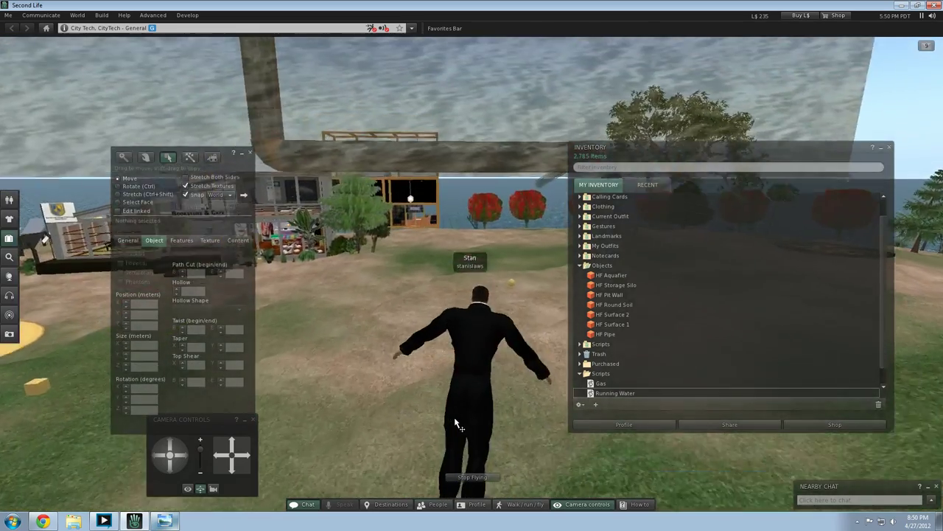
key(Up)
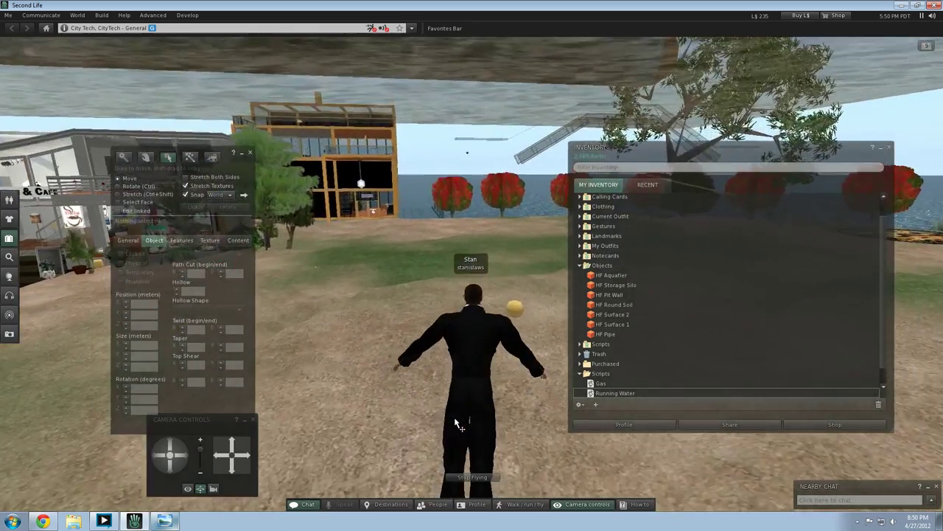
key(Right)
key(Right)
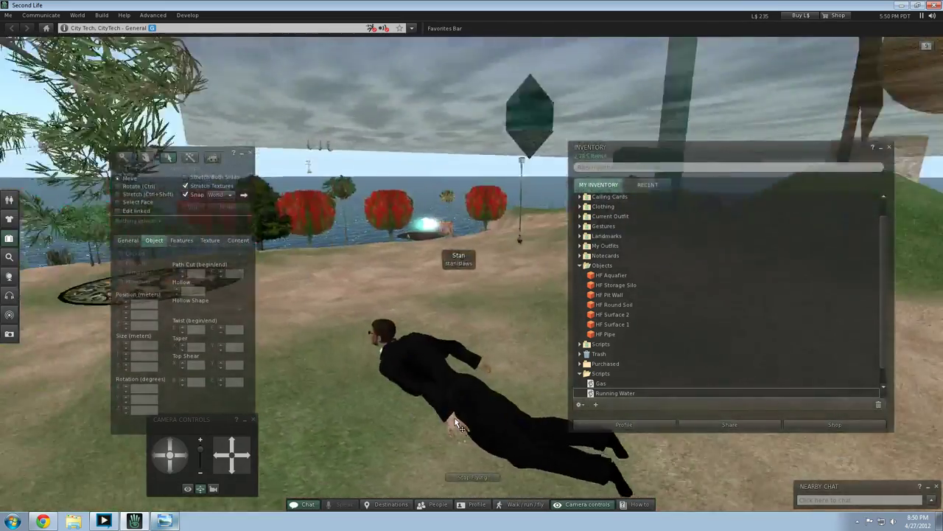
key(Down)
key(Left)
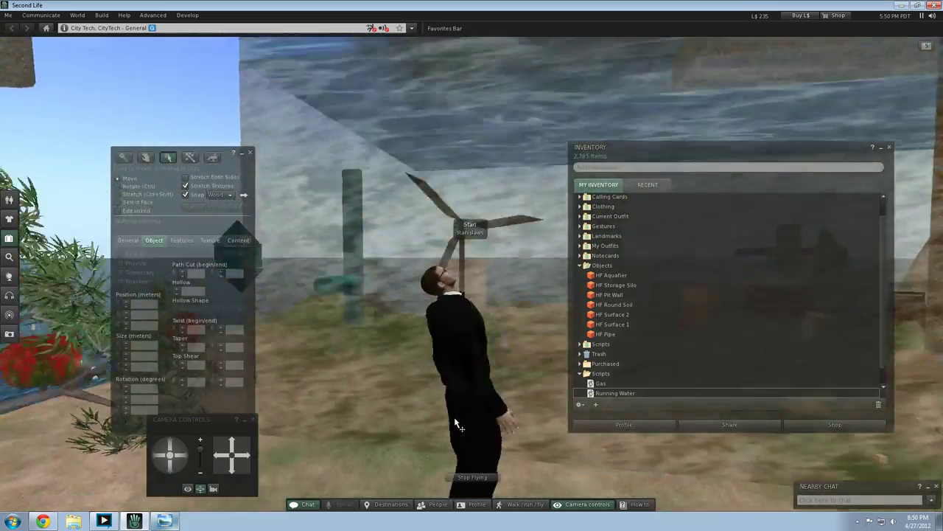
key(Up)
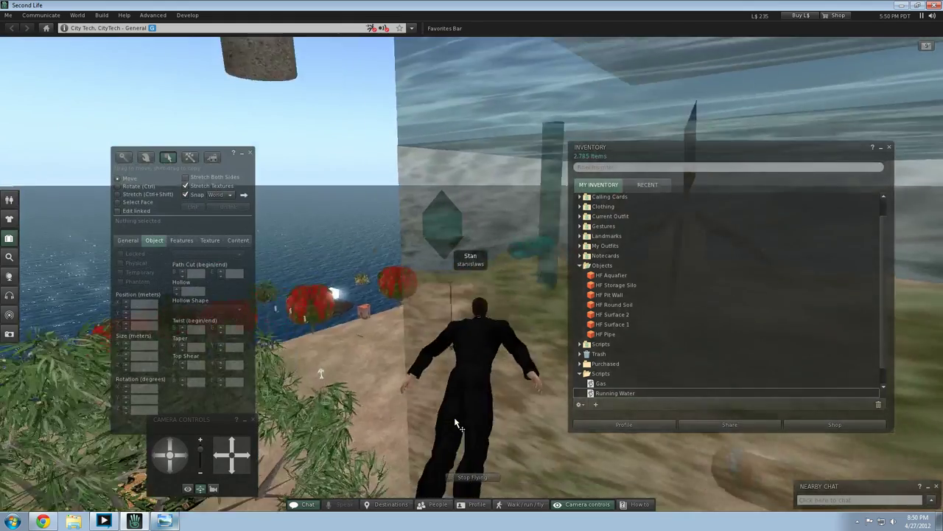
key(Right)
key(Down)
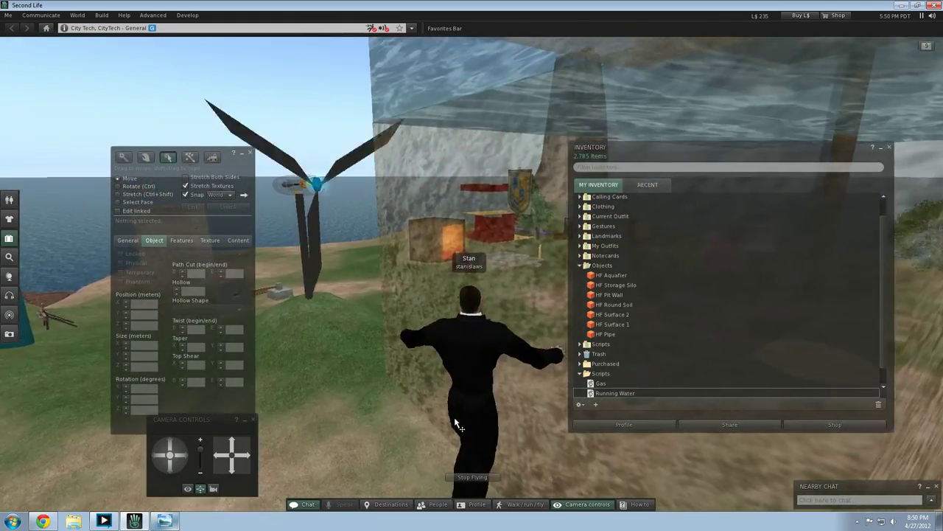
key(Up)
key(Left)
key(Escape)
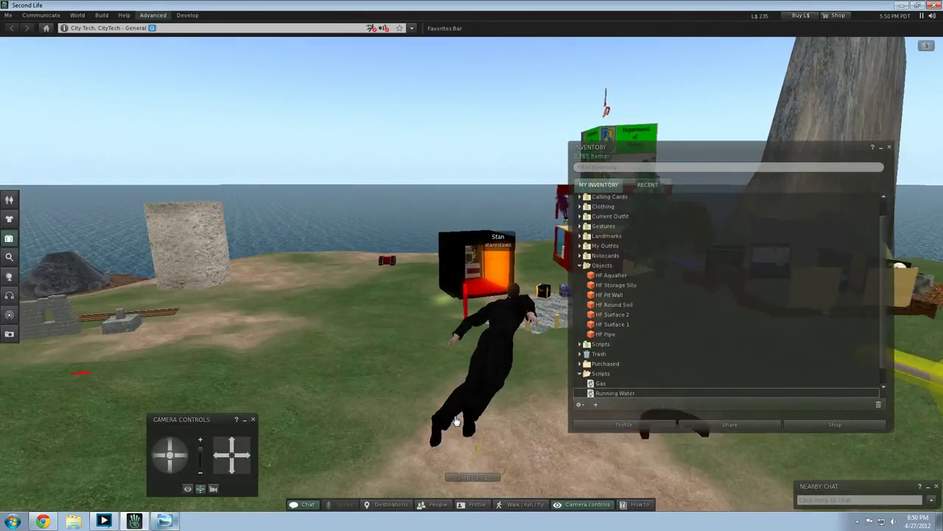
Step: Circle back to the front of the model and rise to view the water layer beneath the surface platform
key(Left)
key(Up)
key(Left)
key(Right)
key(Up)
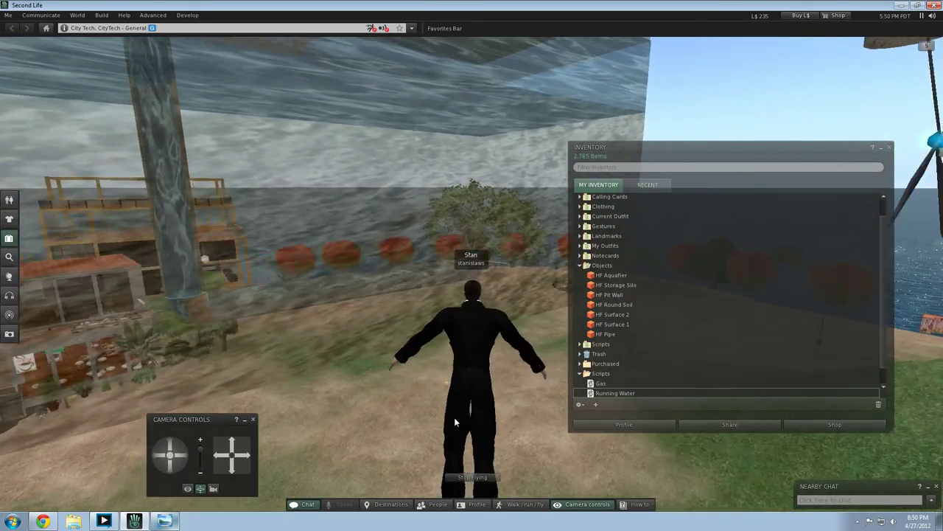
key(Left)
key(Down)
key(Page_Up)
key(Right)
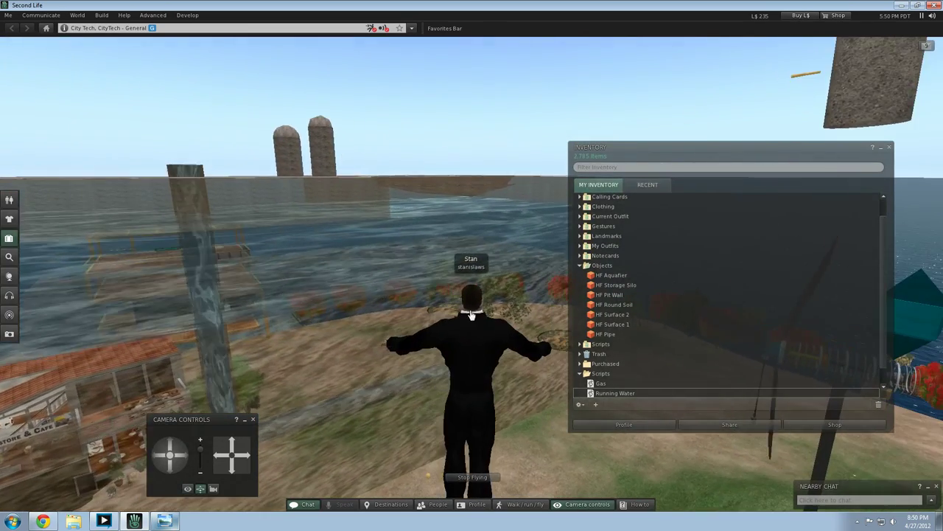
Step: Edit the water layer and review the Running Water script in its contents, then close the script
right_click(411, 258)
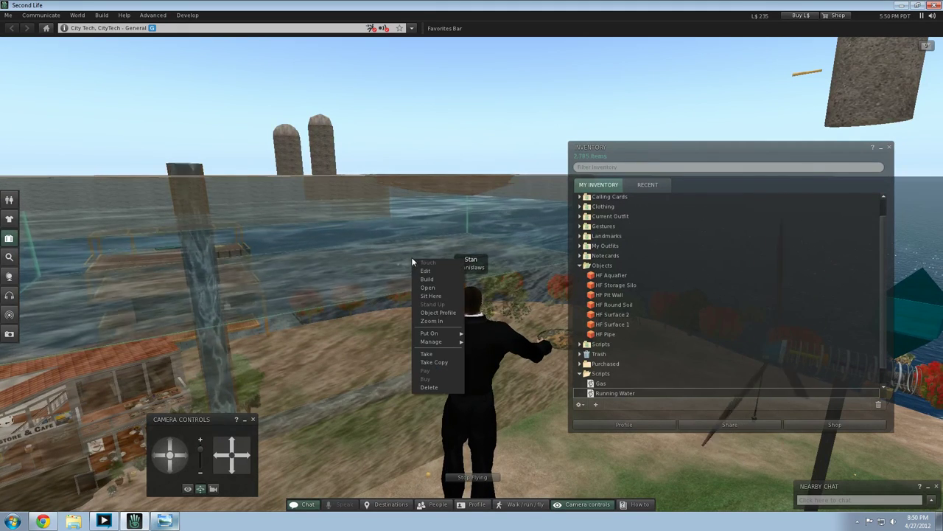
click(424, 271)
click(237, 241)
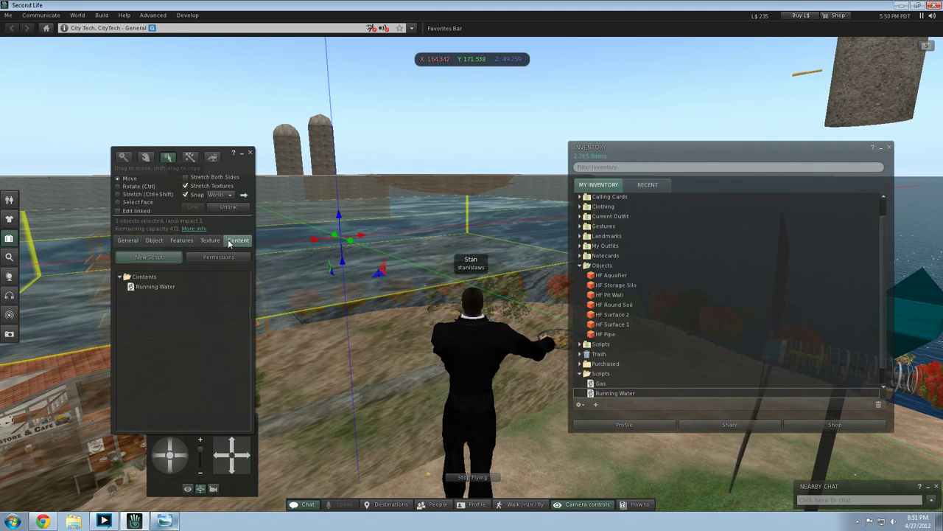
double_click(197, 286)
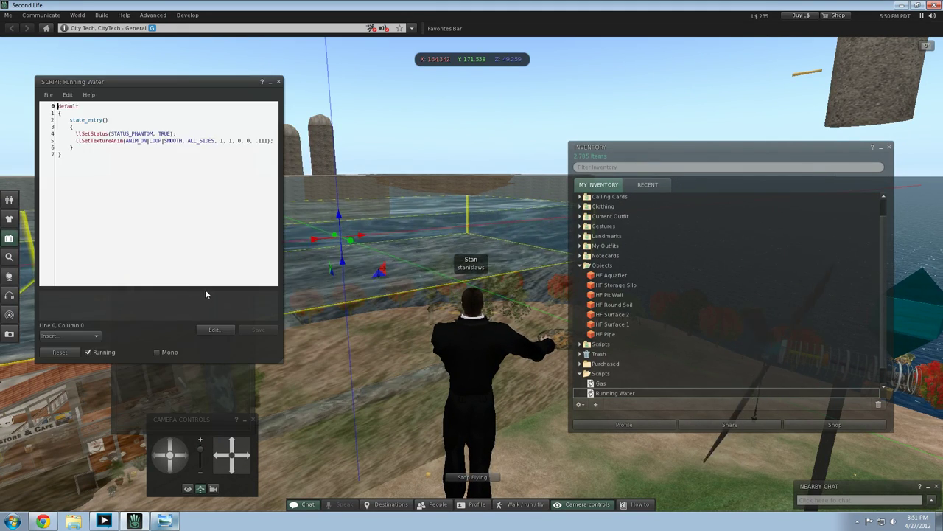
click(277, 82)
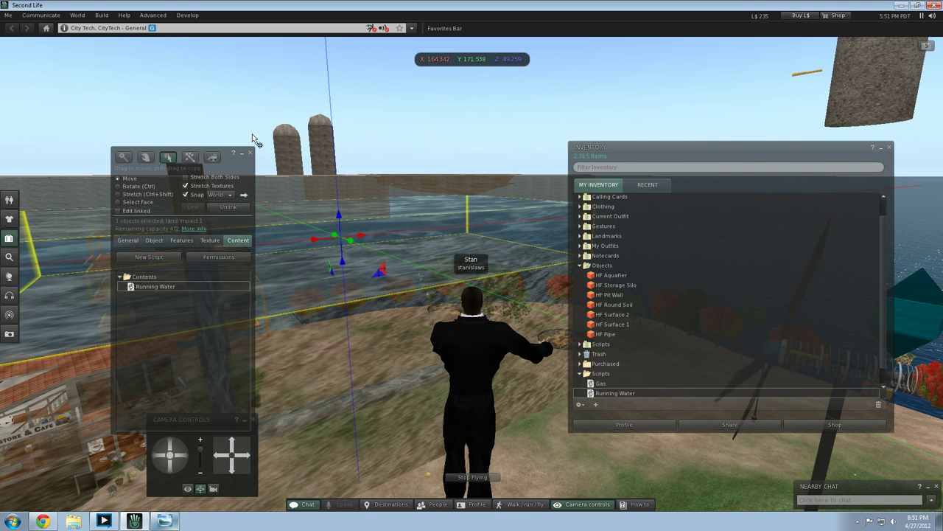
Step: Try texture rotations of 270 and 0 degrees on the water layer
click(210, 240)
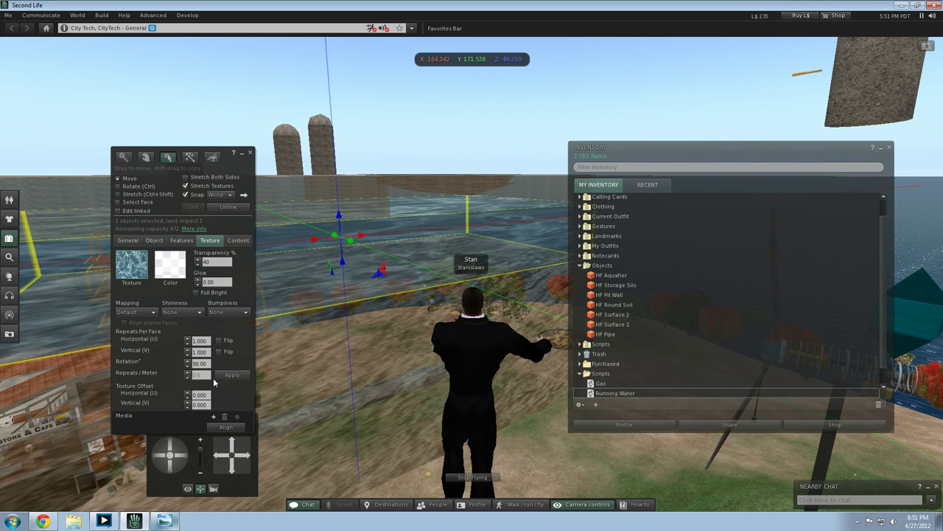
text(2)
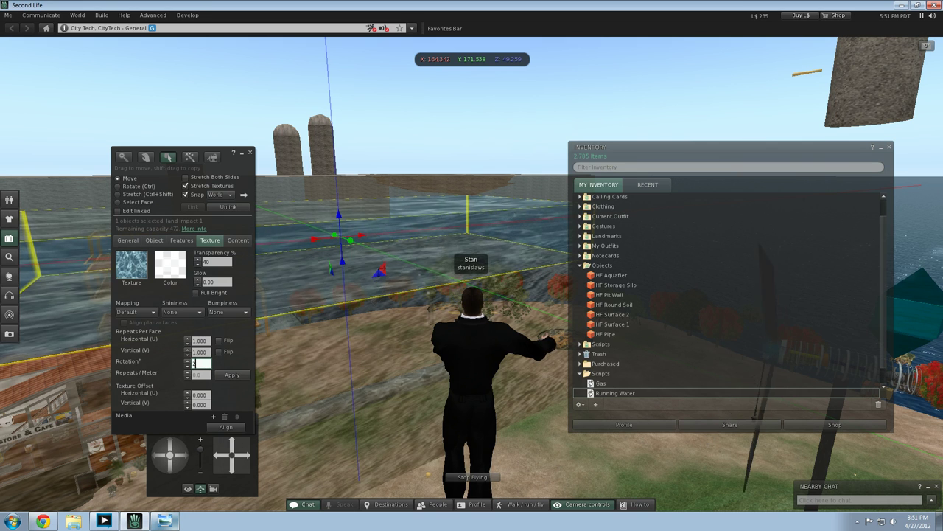
text(270)
key(Return)
text(0)
key(Return)
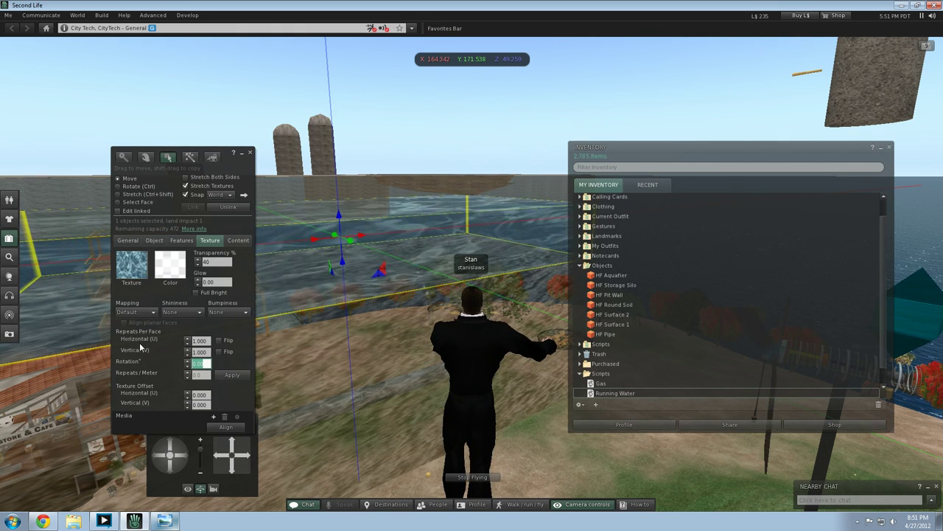
Step: Set the water layer's texture rotation to 180 degrees and finish editing it
text(180)
key(Return)
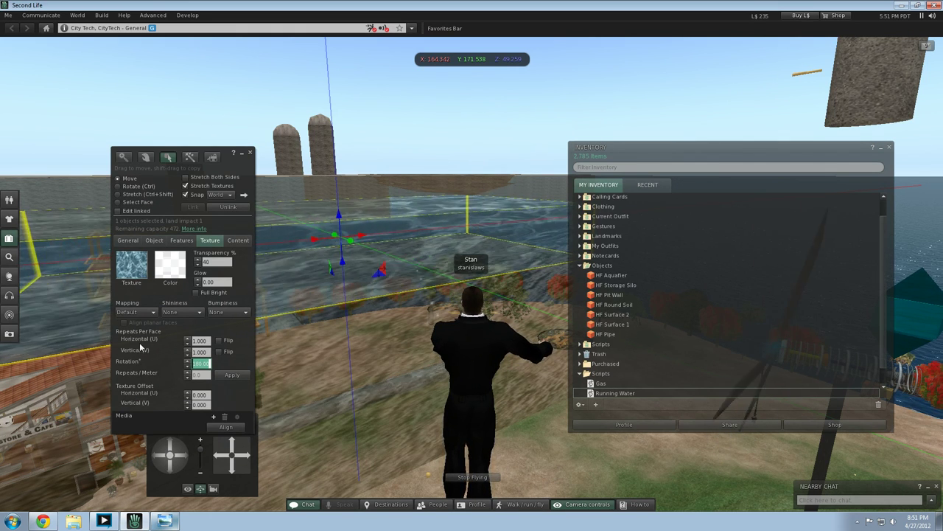
click(424, 407)
click(251, 153)
Step: Back away and fly around the model to examine the water layer's texture flow from several angles
key(Down)
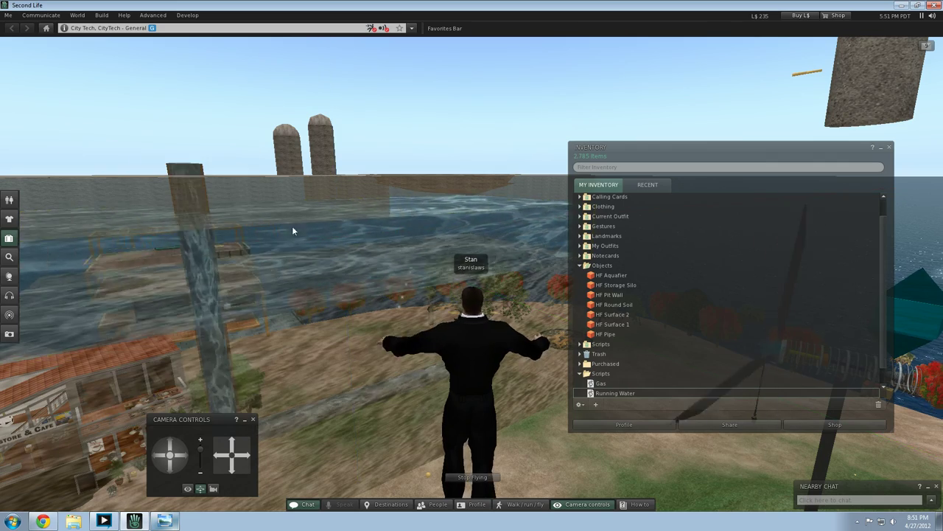
key(Left)
key(Page_Down)
key(Right)
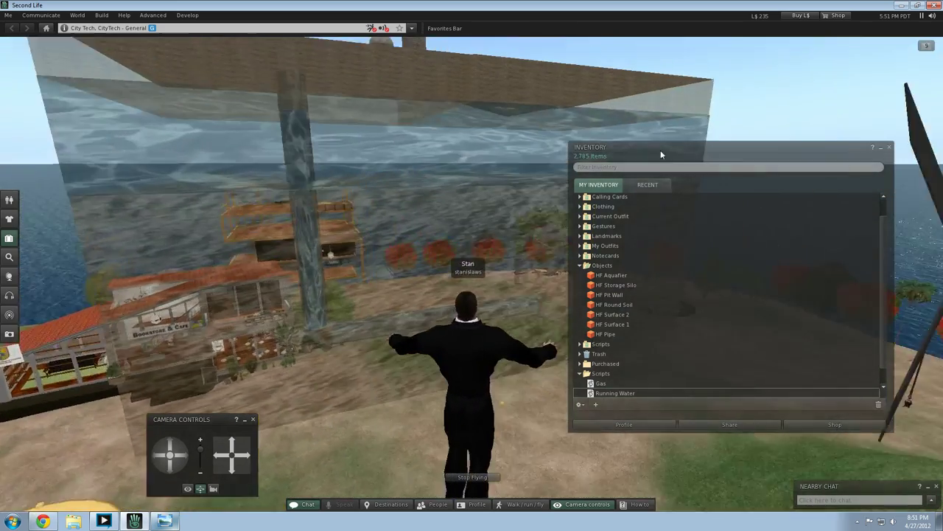
key(Left)
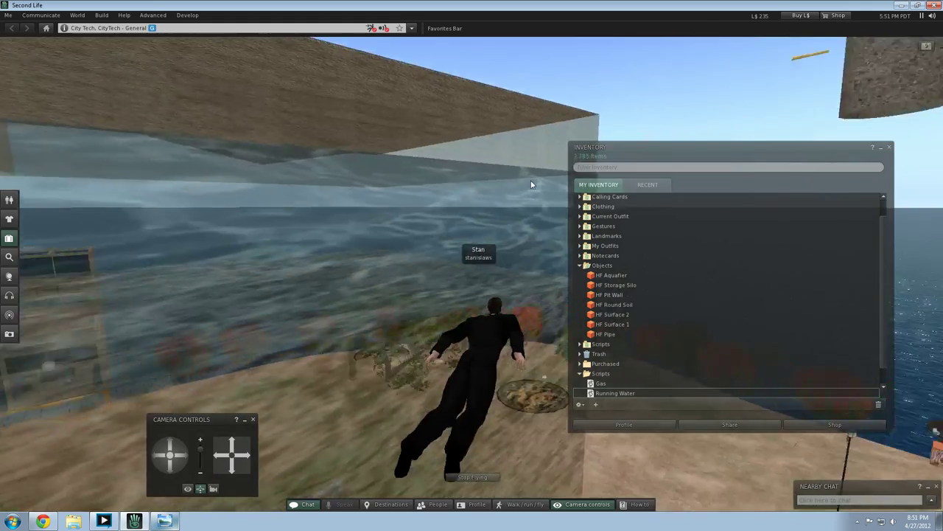
key(Left)
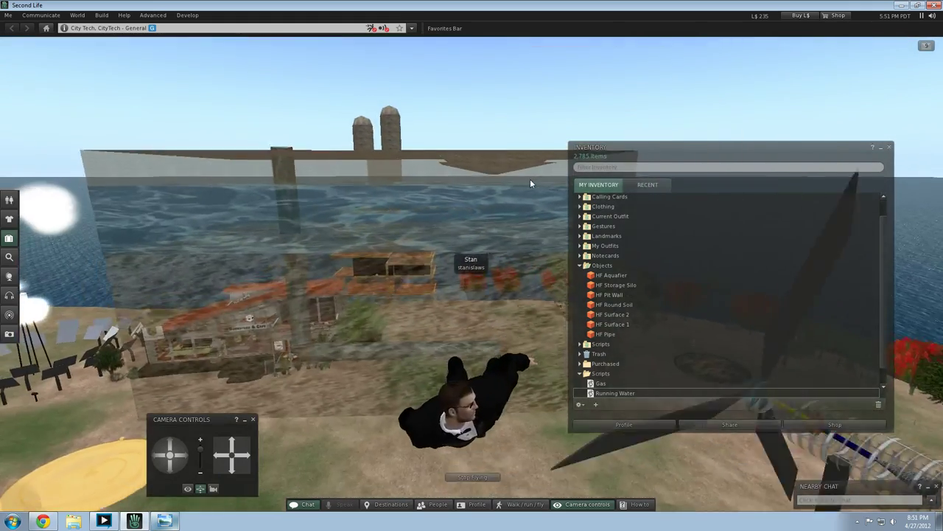
key(Page_Down)
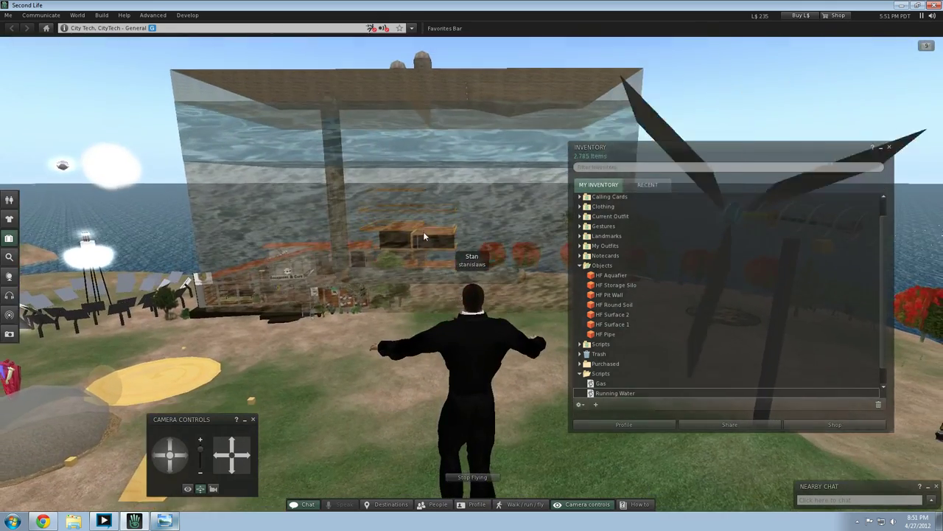
Step: Fly up over the surface platform with the silos and back down to inspect the layers and pipe
key(Page_Up)
key(Page_Up)
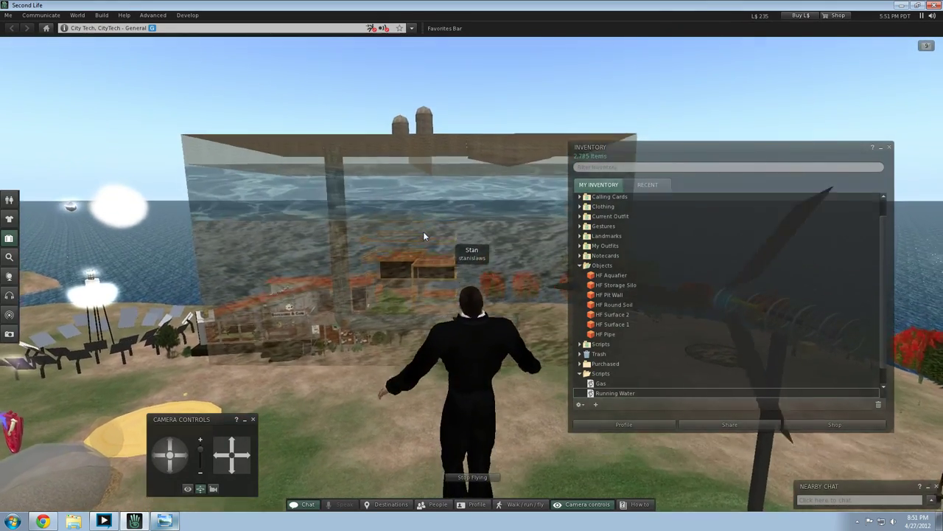
key(Up)
key(Up)
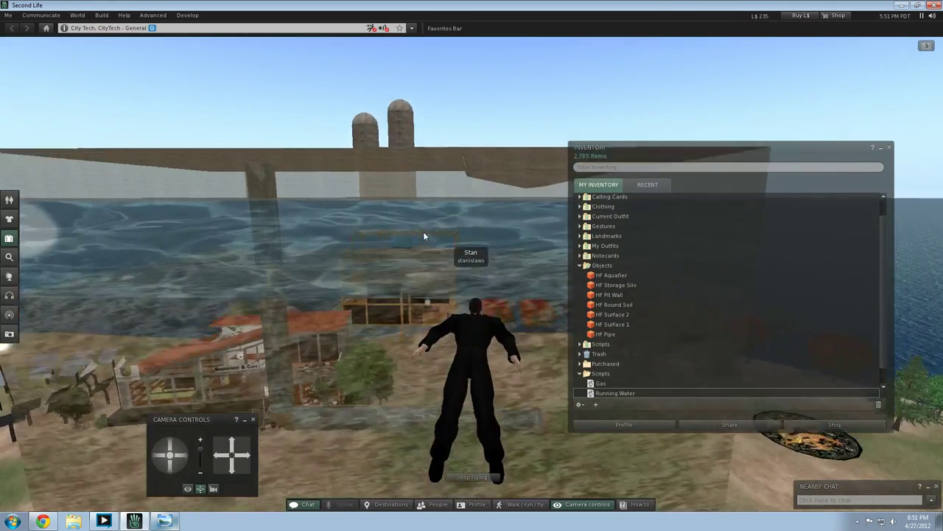
key(Up)
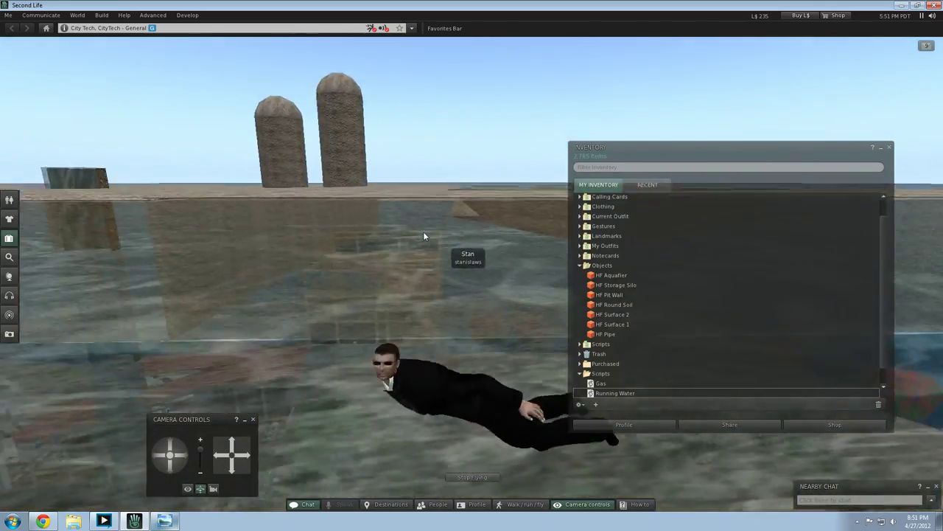
key(Page_Down)
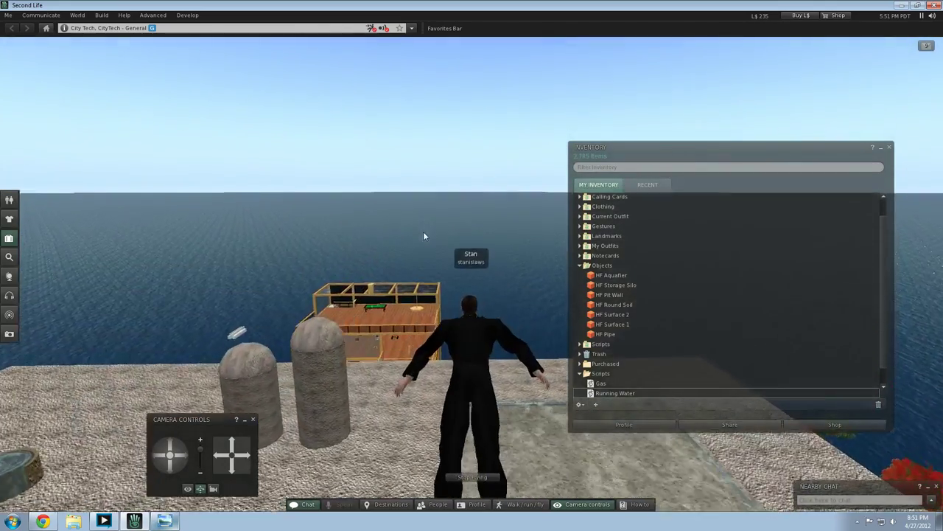
key(Down)
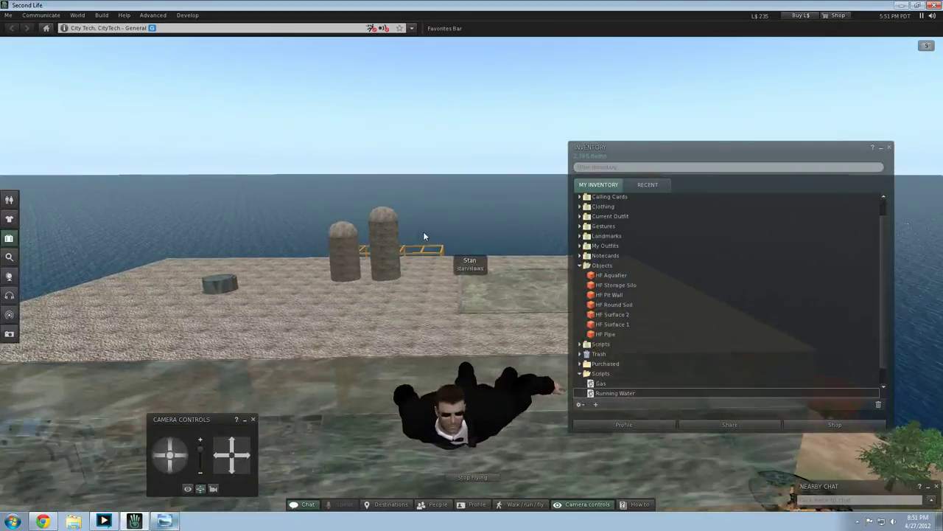
key(Up)
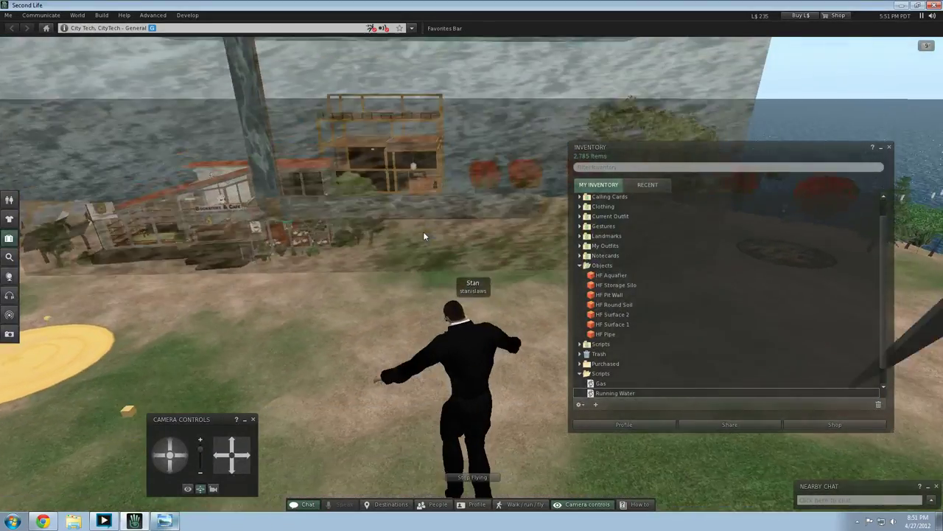
key(Down)
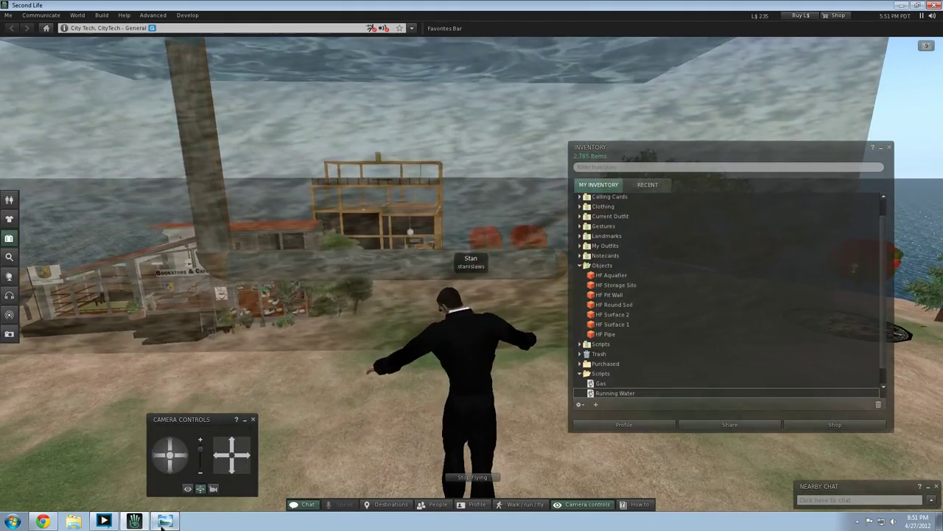
Step: Check the hydrafrack reference diagram in the photo viewer, return to Second Life, and close the inventory
click(164, 521)
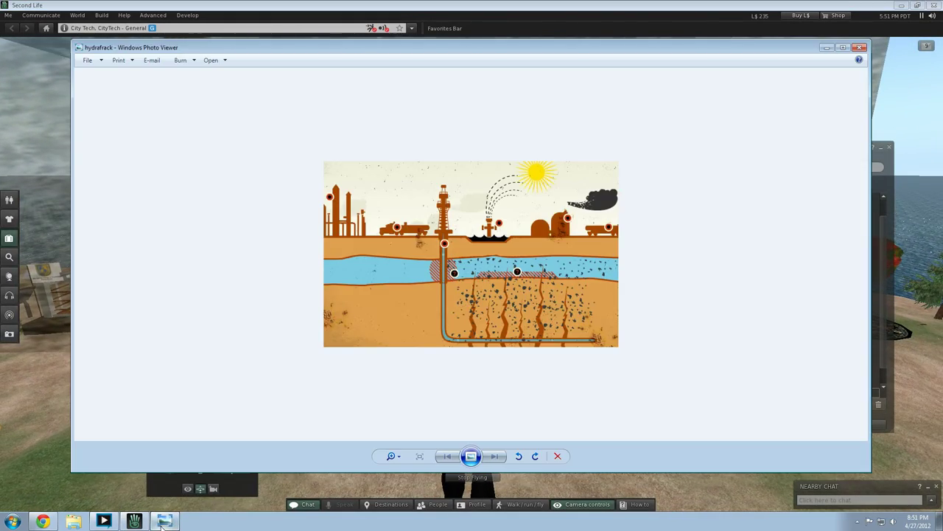
click(164, 521)
key(Up)
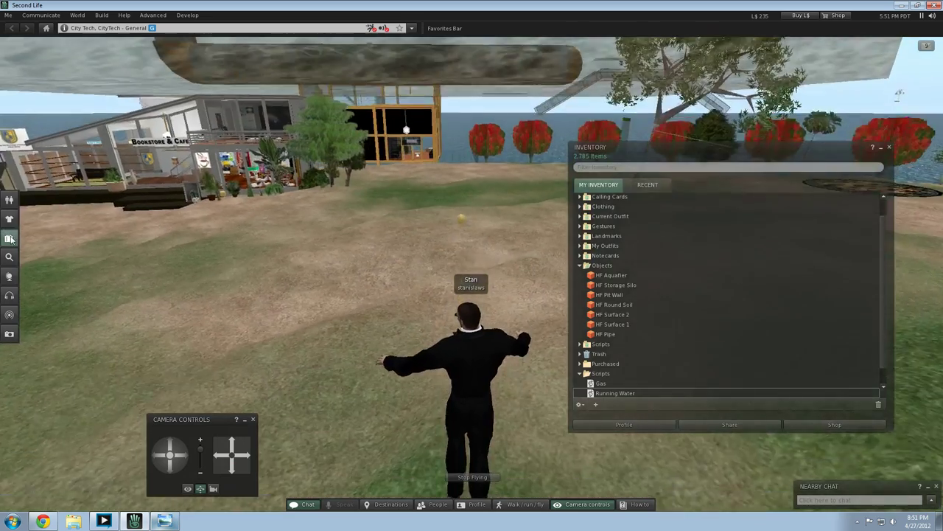
click(9, 237)
click(9, 238)
click(9, 238)
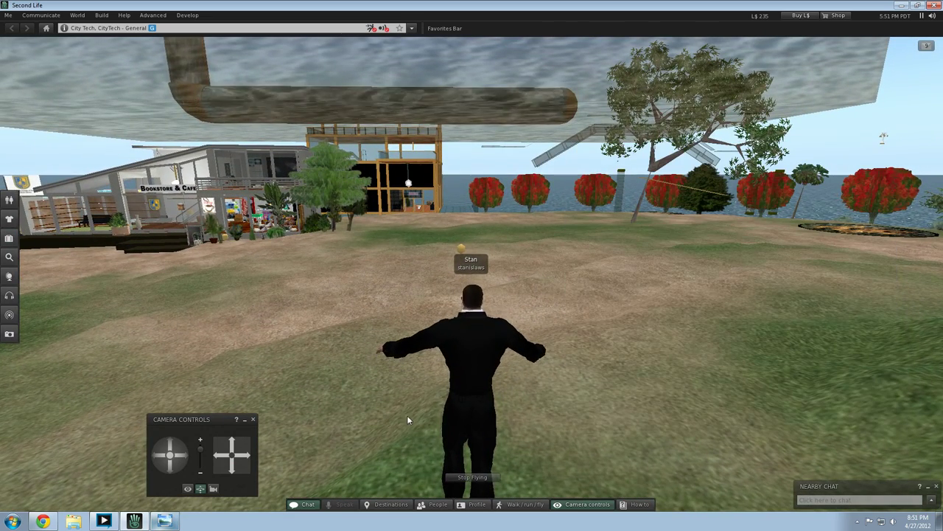
Step: Create a cone on the ground in front of the avatar and raise it to about Z 29.99
click(403, 442)
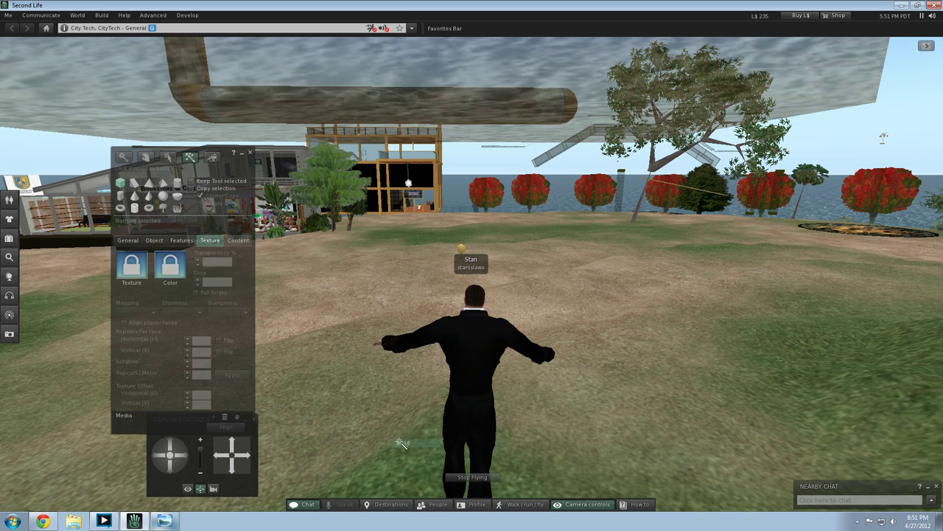
click(134, 196)
click(565, 392)
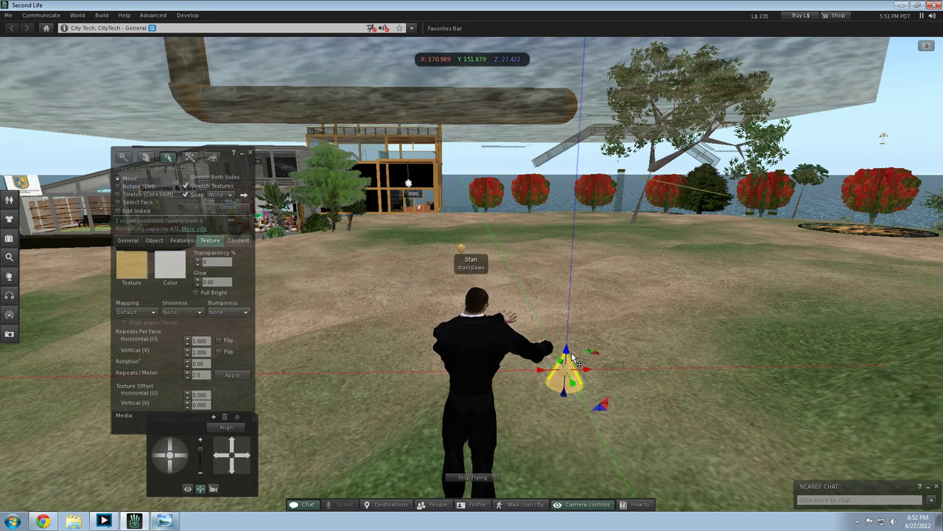
drag(573, 360, 562, 309)
drag(562, 187, 561, 181)
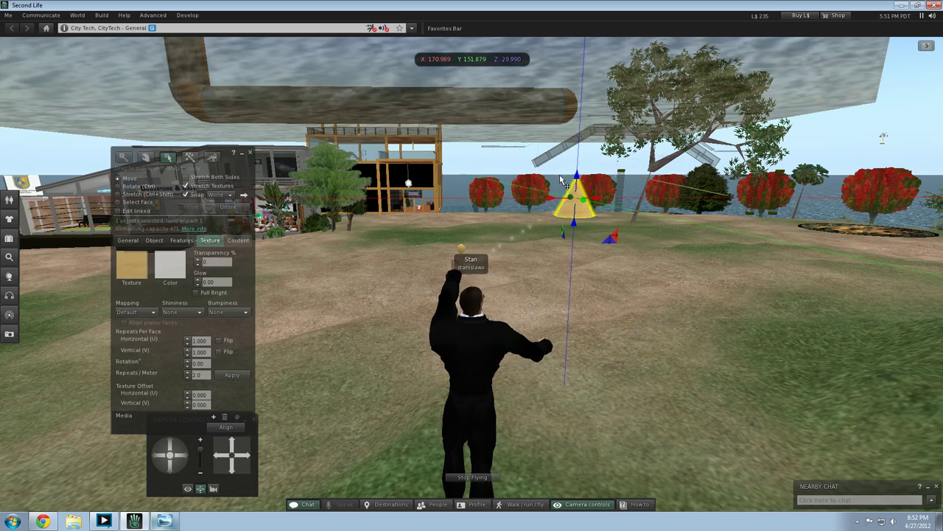
Step: Set the cone's Z size to 10 m and raise the cone to about Z 36.29
key(Page_Up)
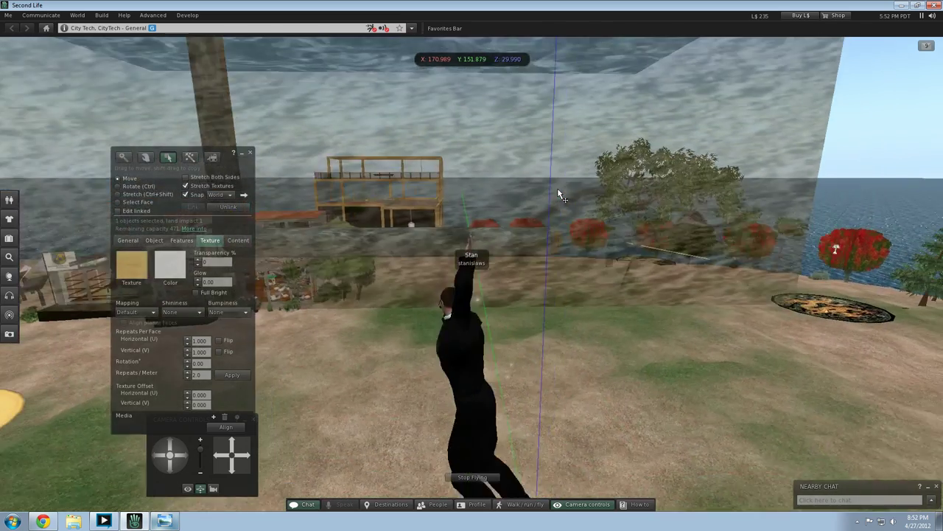
key(Down)
key(Down)
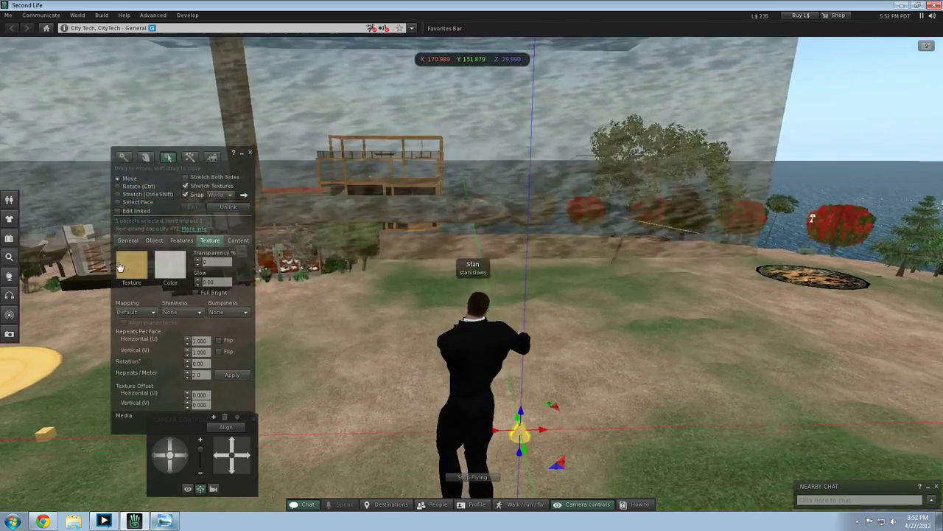
click(125, 241)
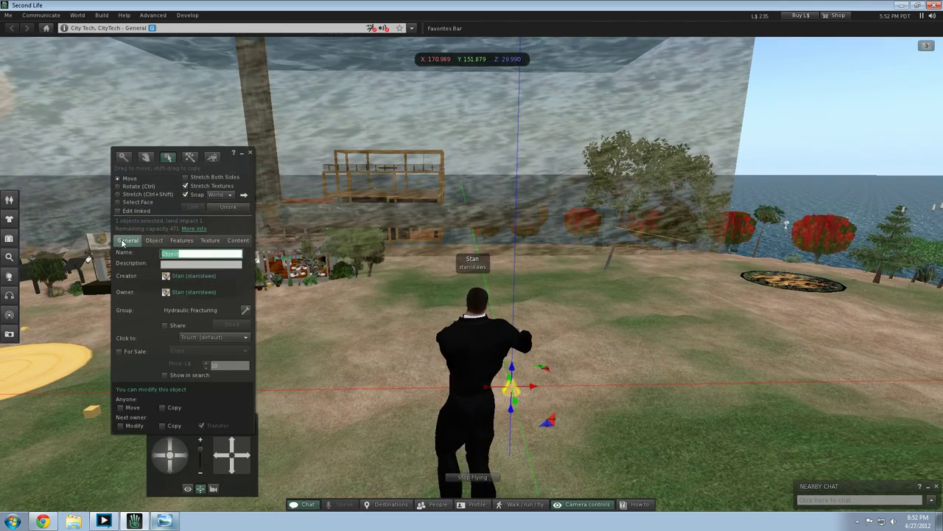
click(154, 241)
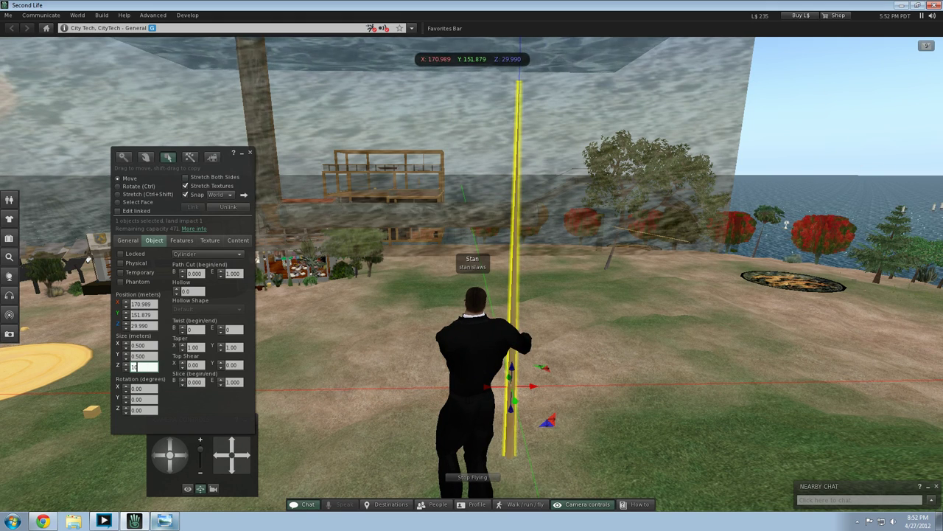
drag(507, 374, 518, 308)
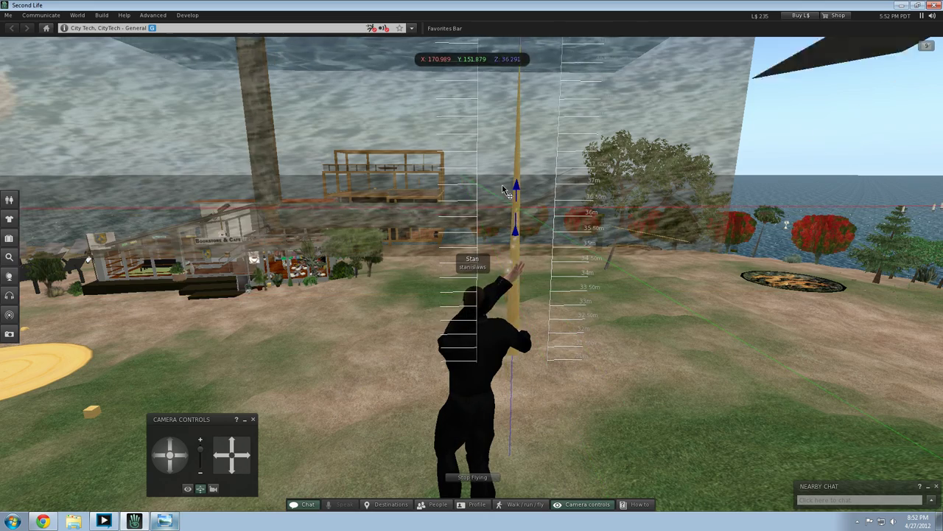
drag(503, 186, 503, 189)
Step: Shift the cone along the Y axis to about 171.57, over the pipe, and raise it to about Z 38.26
key(Right)
key(Up)
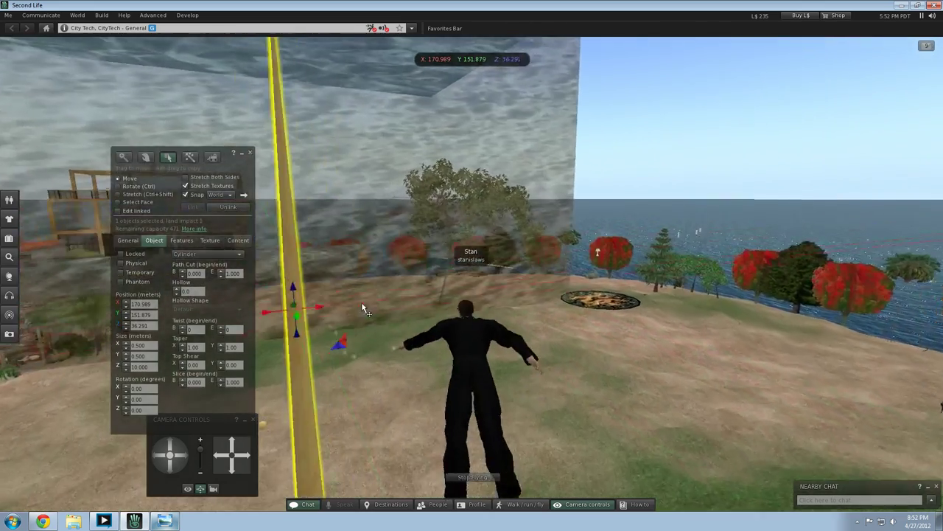
key(Up)
key(Left)
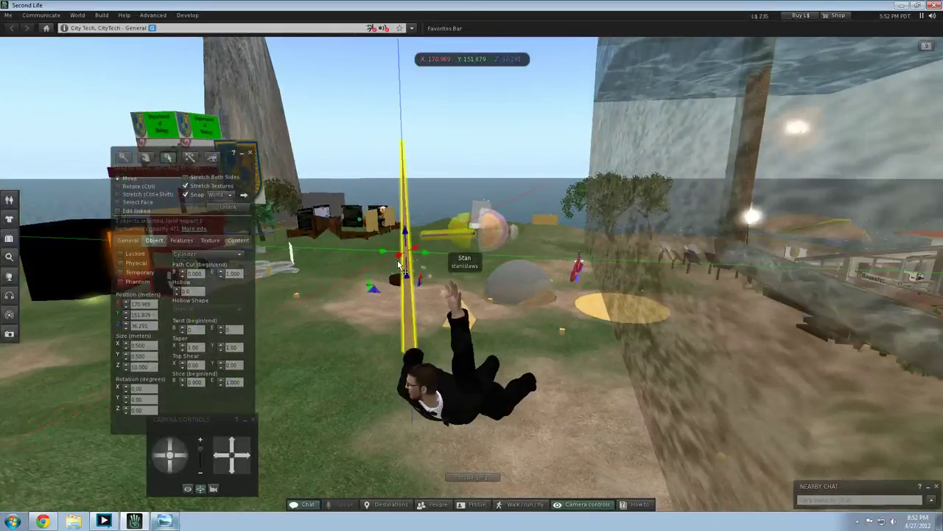
drag(398, 265, 852, 262)
drag(825, 225, 834, 179)
Step: Set the cone's Z size to 15 m and raise the cone to about Z 40.55
key(Right)
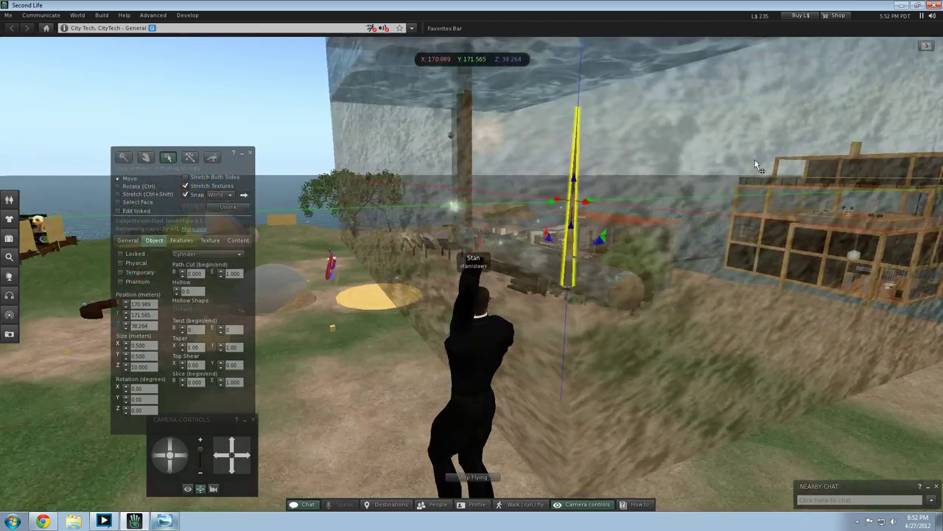
key(Page_Up)
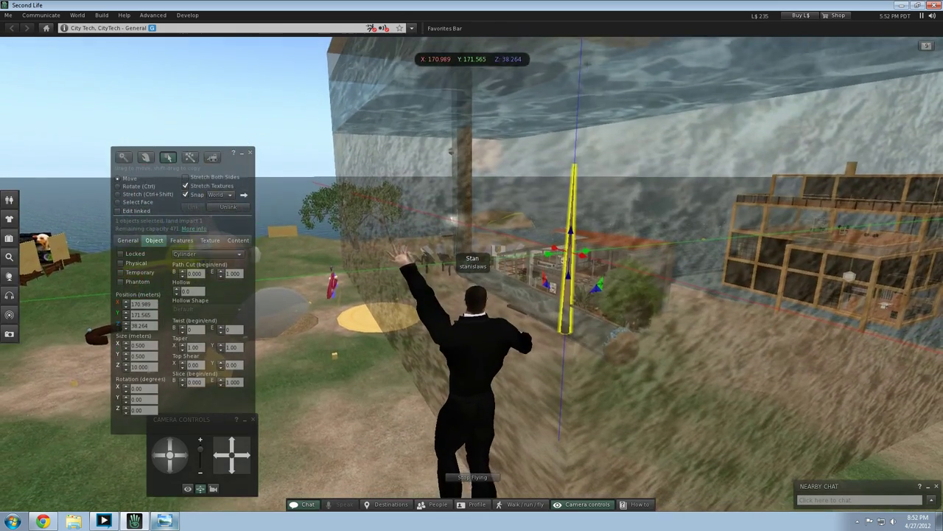
drag(151, 367, 83, 362)
text(15)
key(Return)
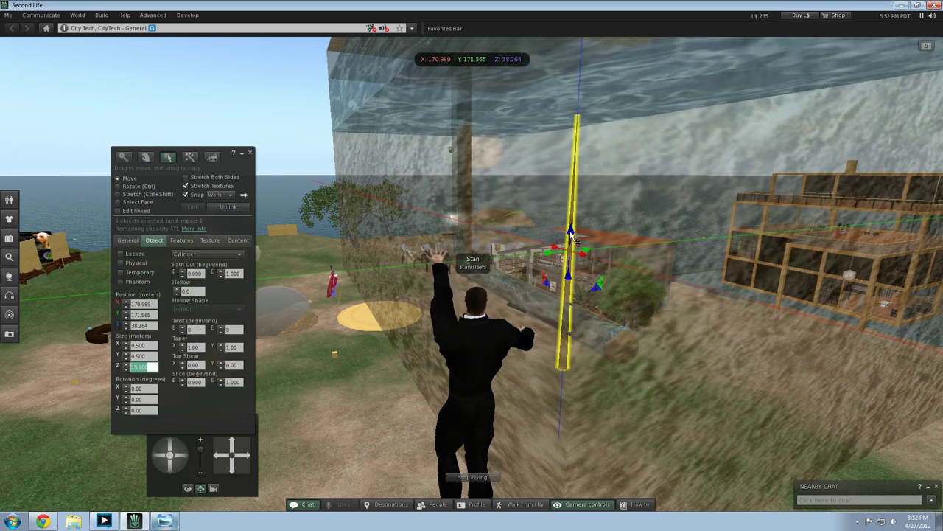
drag(573, 234, 573, 236)
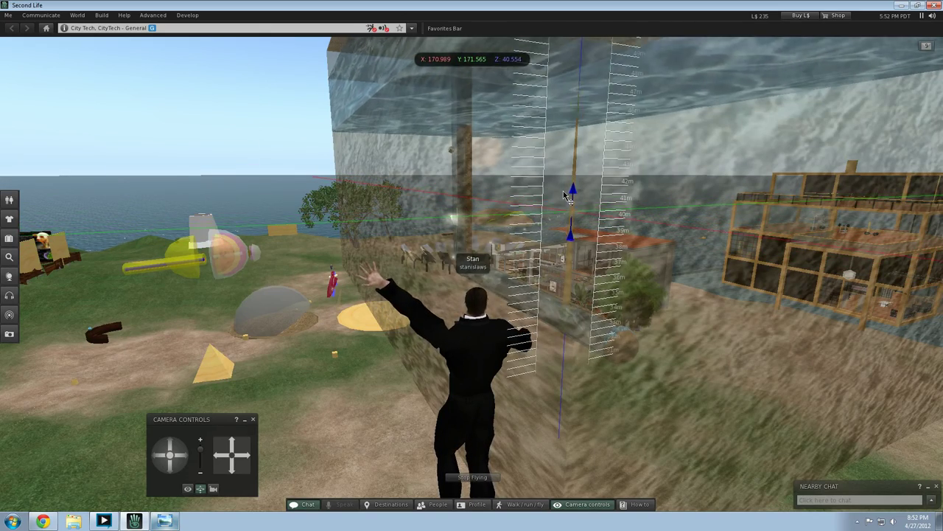
drag(564, 192, 566, 197)
Step: Fly around the cone to examine where its base meets the pipe and where its tip meets the layers
key(Right)
key(Up)
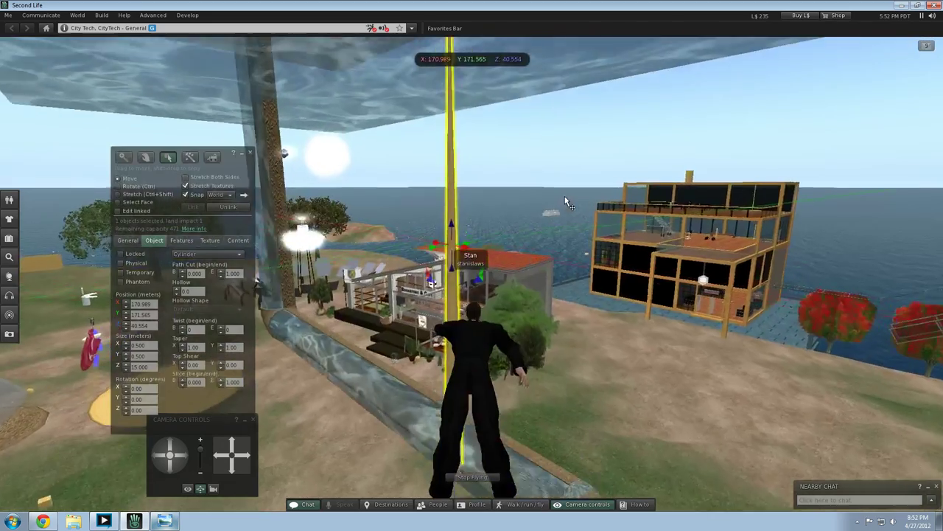
key(Right)
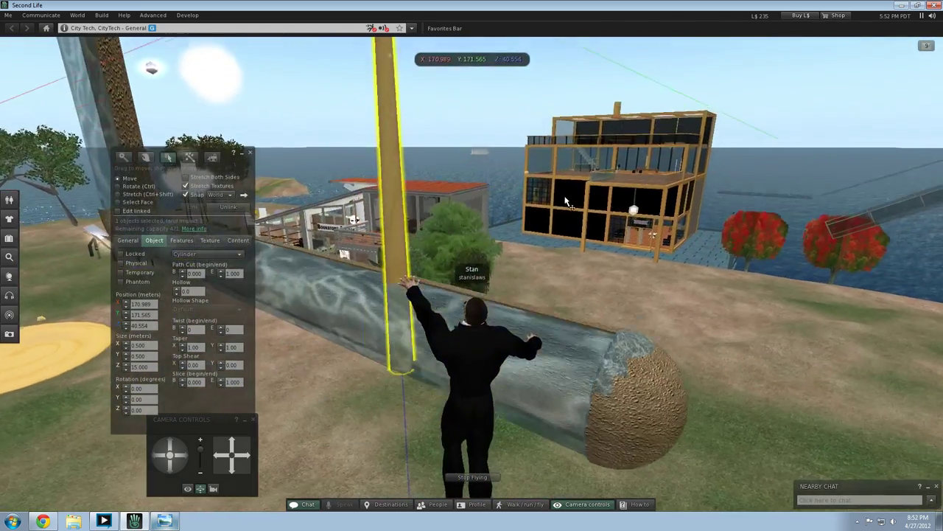
key(Page_Down)
key(Page_Up)
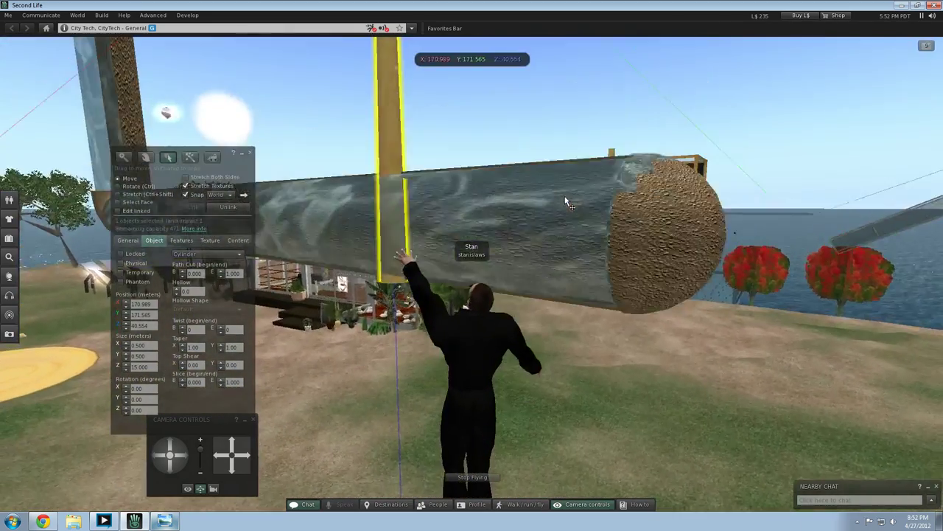
key(Page_Up)
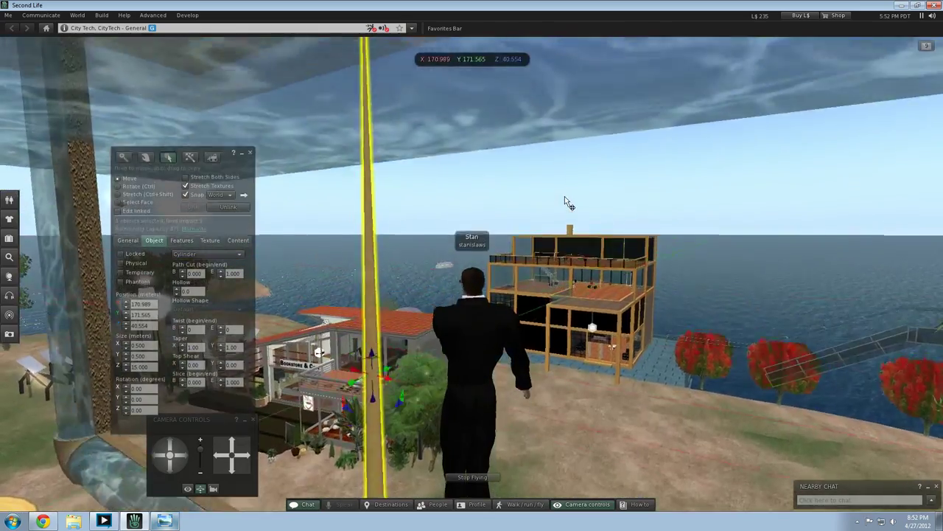
key(Page_Up)
key(Right)
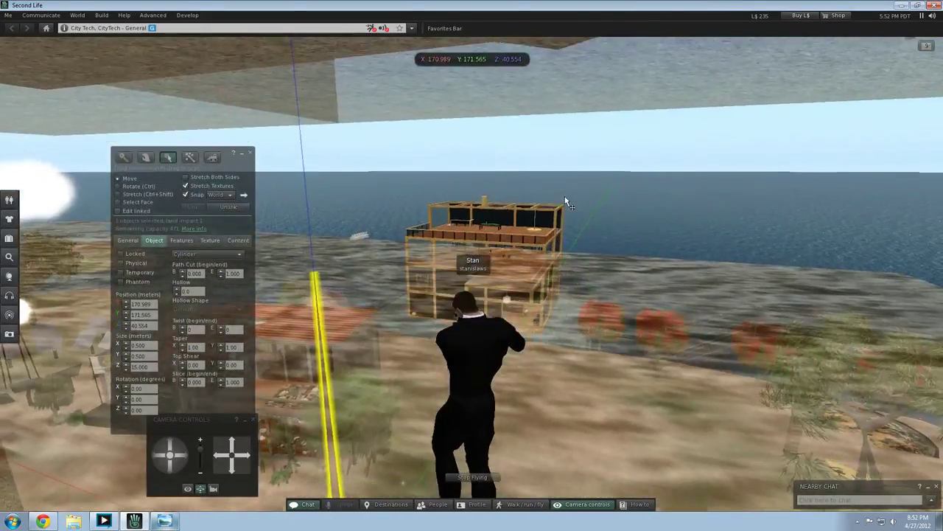
key(Page_Down)
key(Down)
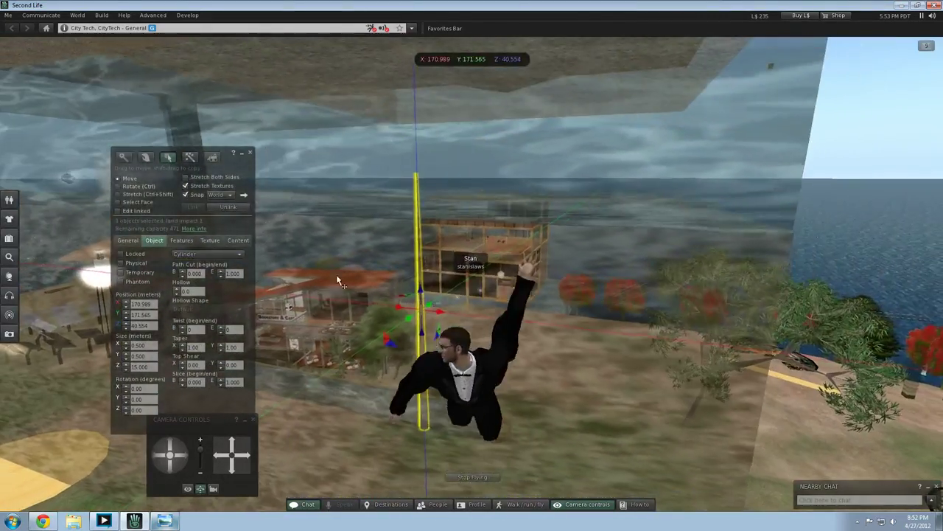
Step: Set the cone's Z size to 14 m
key(Up)
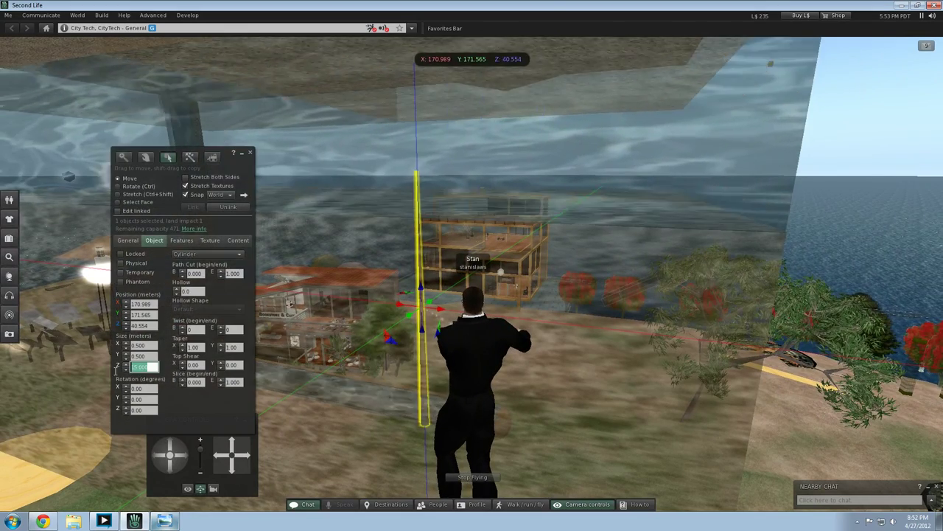
click(141, 366)
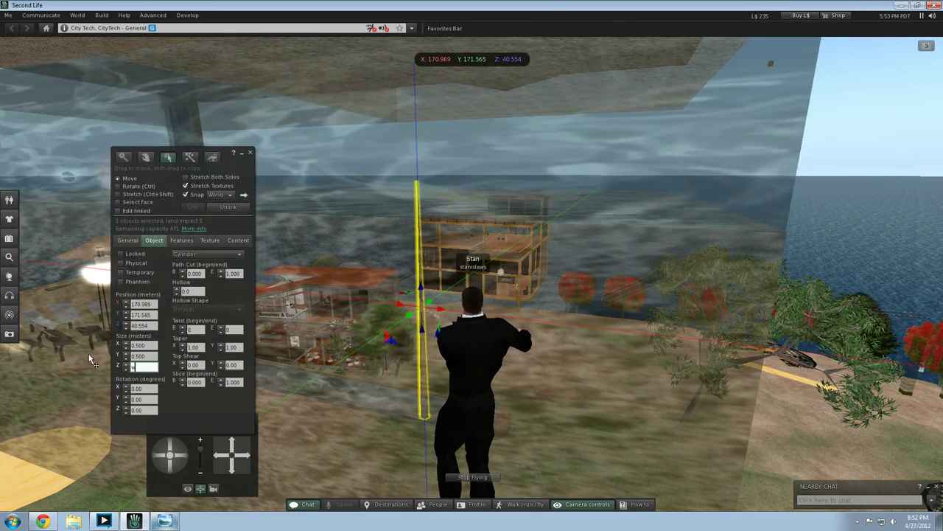
click(833, 294)
Step: Widen the cone by setting both its X and Y sizes to 1 m, and deselect it
key(Up)
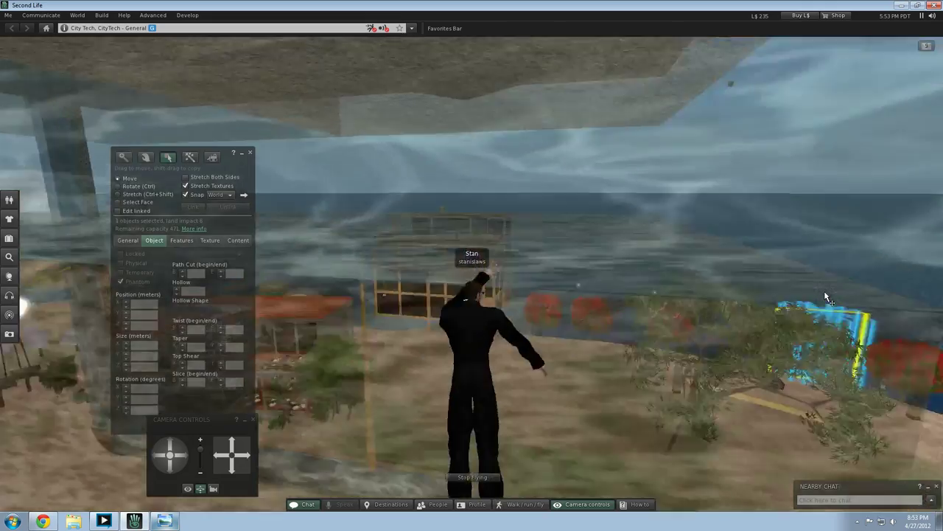
key(Left)
key(Up)
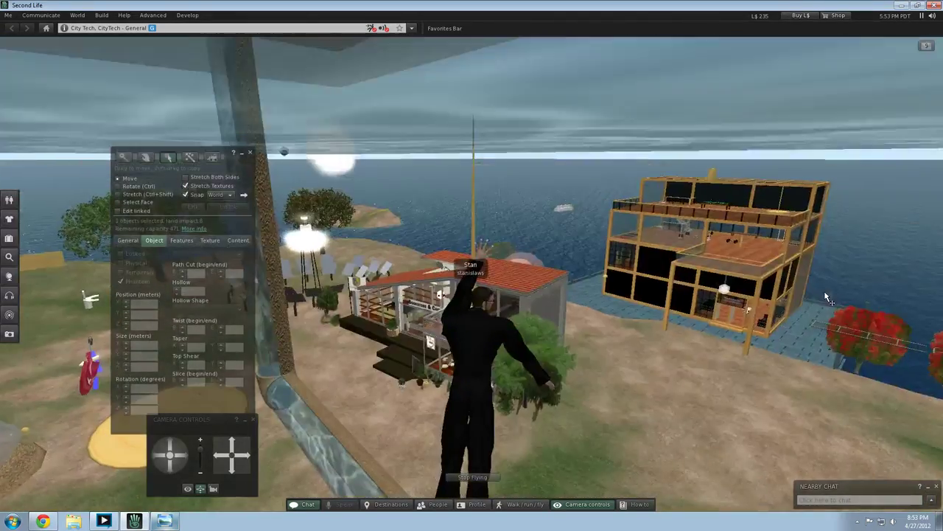
key(Left)
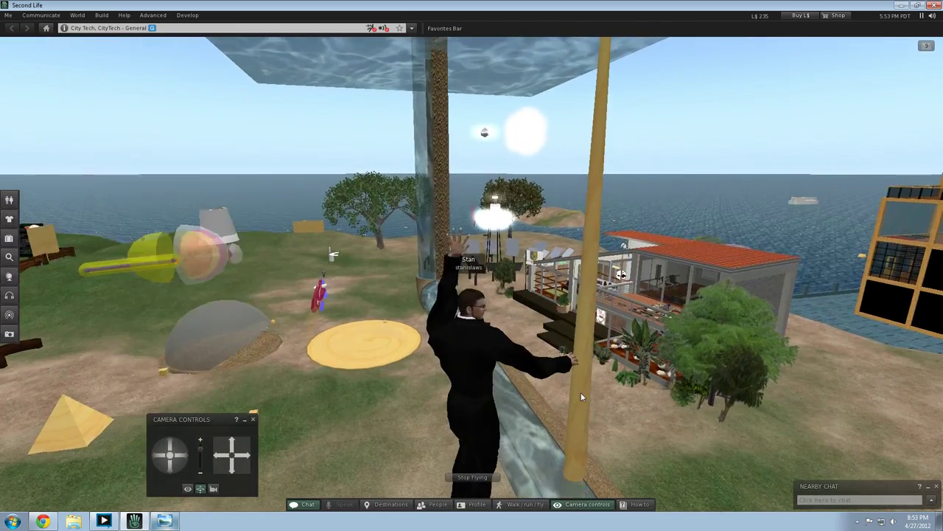
click(579, 391)
click(144, 356)
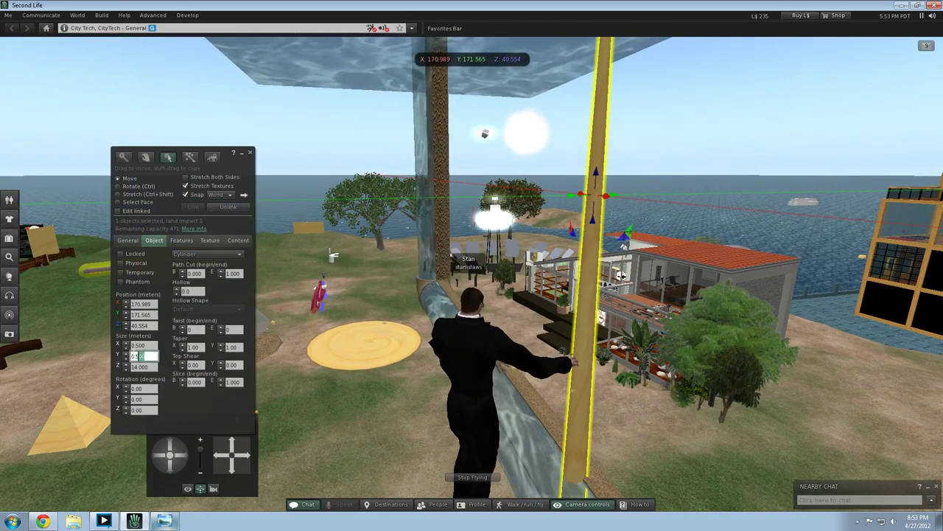
text(1)
click(142, 345)
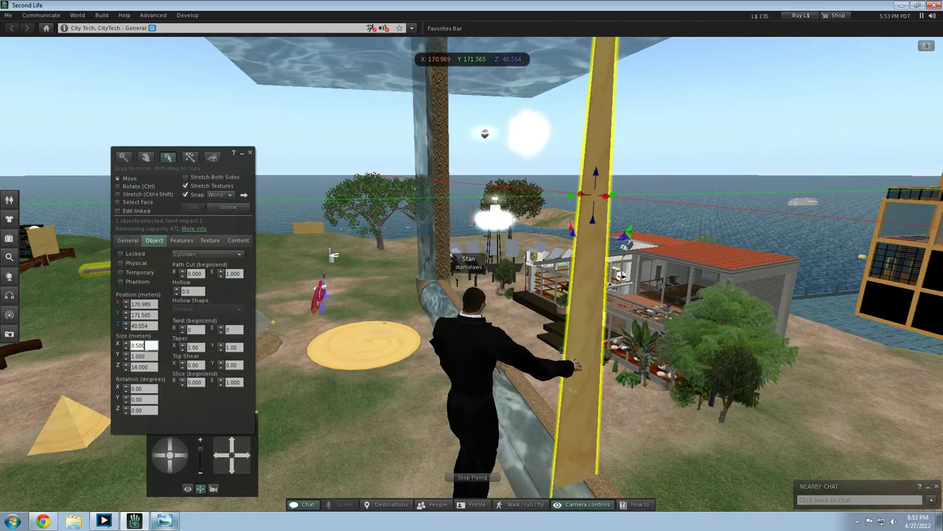
click(283, 344)
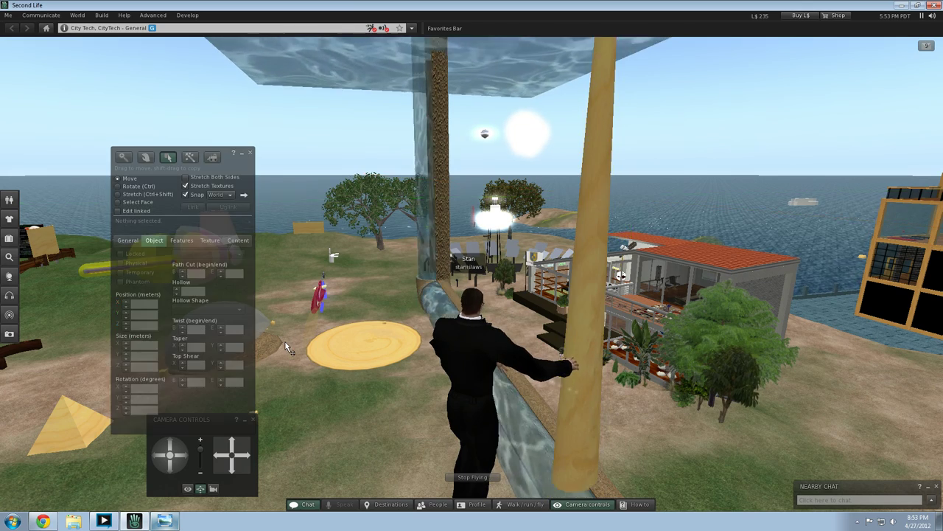
Step: Fly around the widened cone to examine its fit against the pipe and the water layer
key(Right)
key(Down)
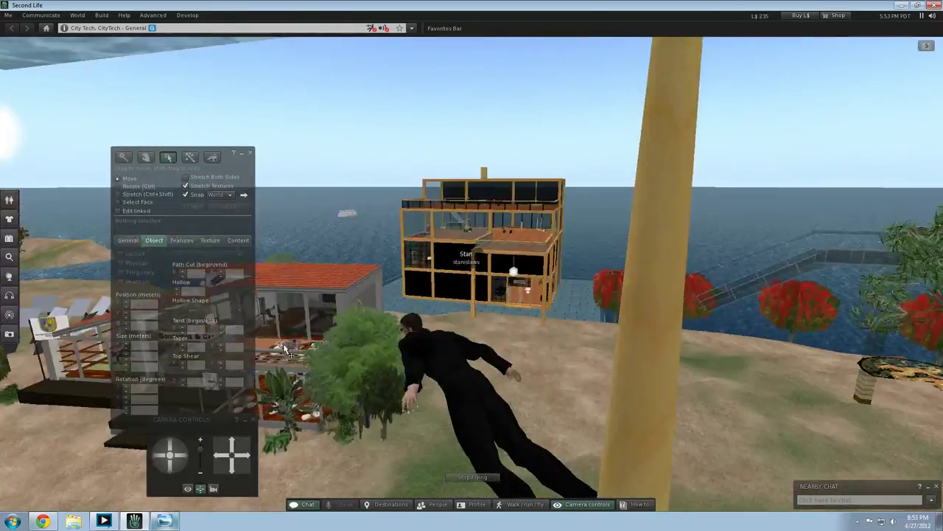
key(Up)
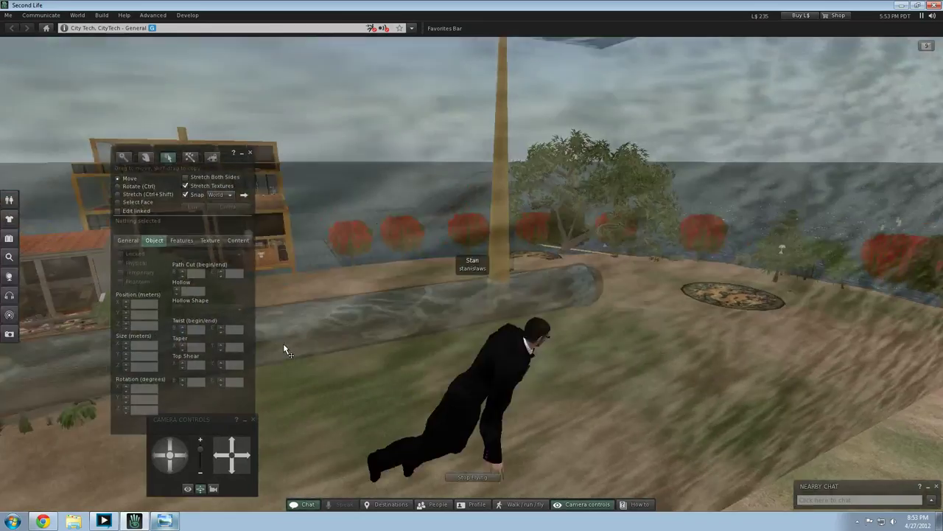
key(Right)
key(Left)
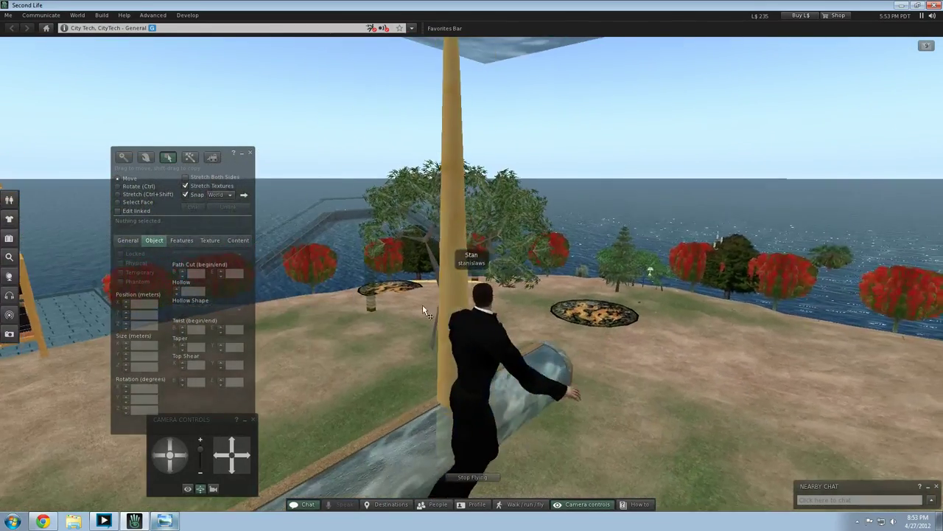
key(Left)
key(Down)
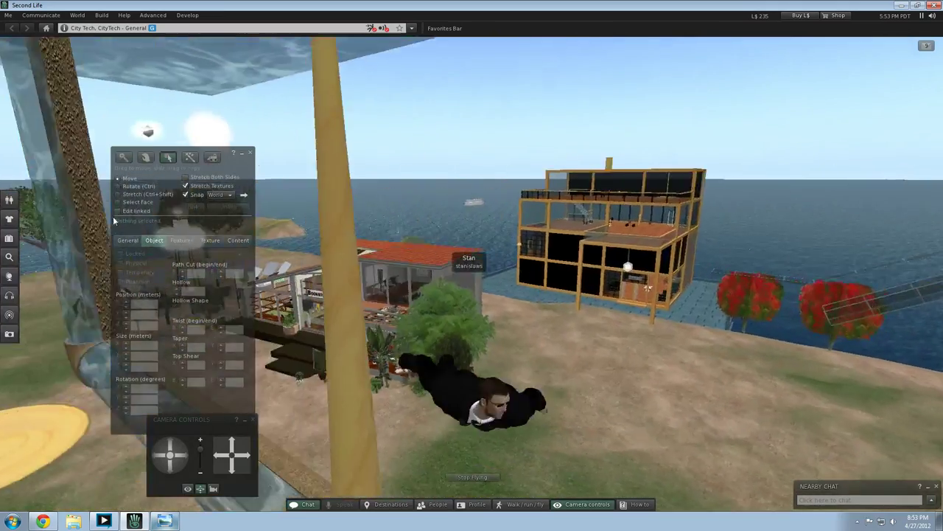
key(Up)
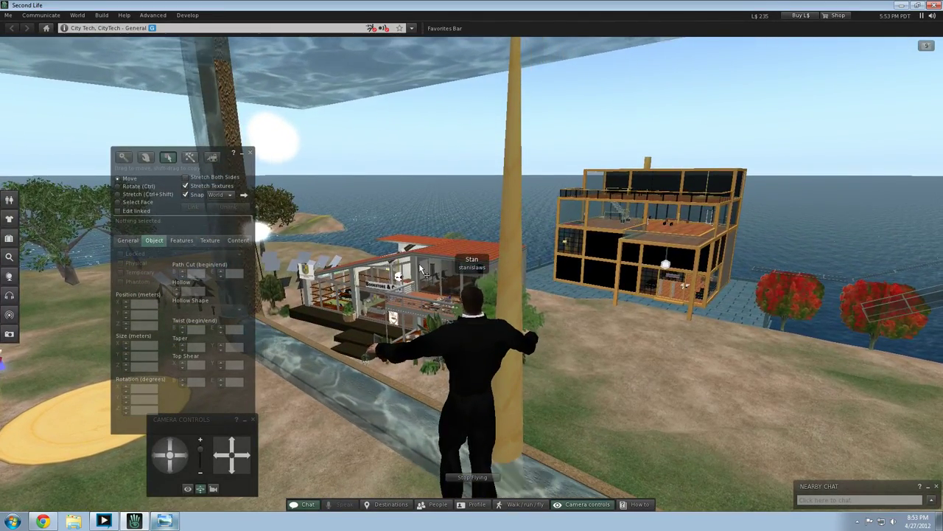
Step: Select the tall cone and open its texture choices at the first Particle System folder inside Waterfalls
click(508, 297)
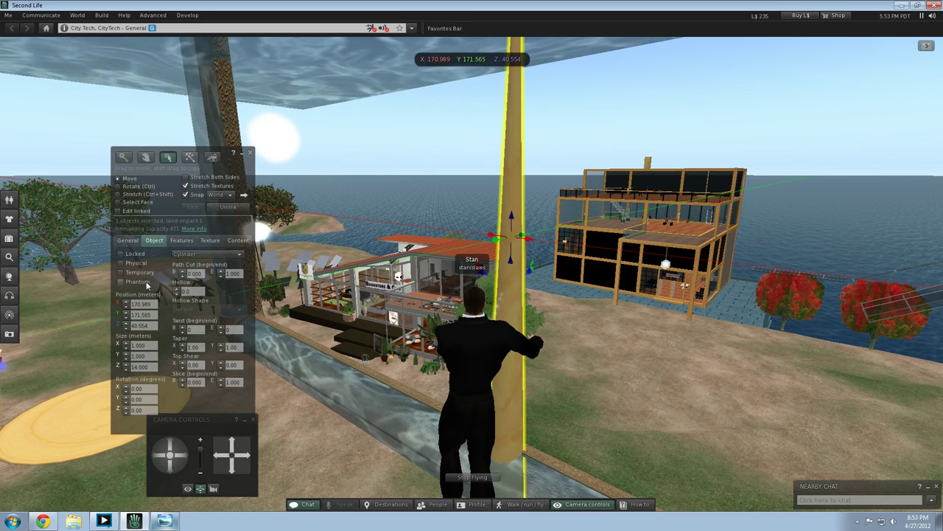
click(211, 240)
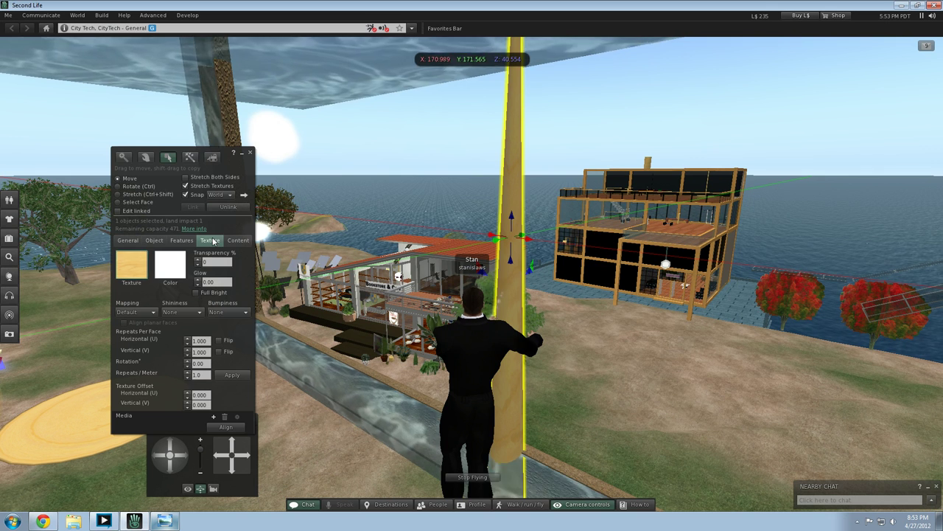
click(133, 265)
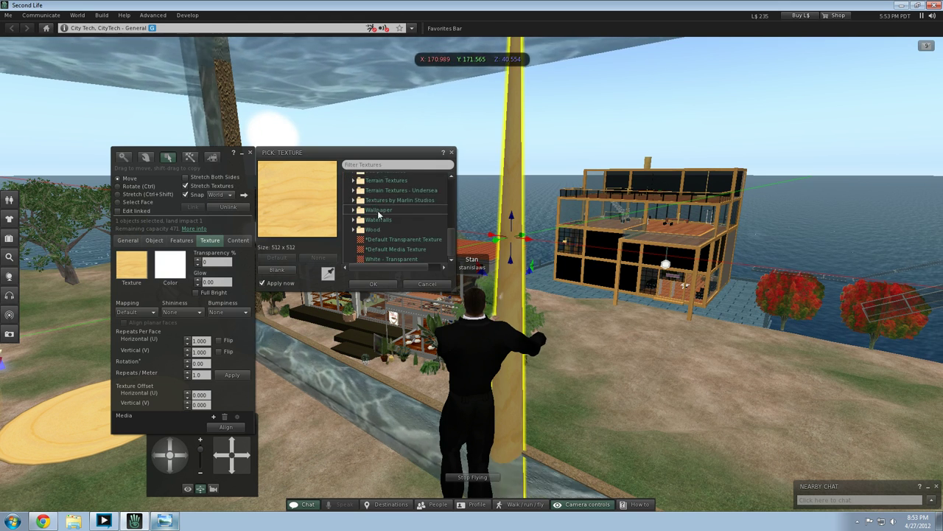
scroll(379, 230, up, 1)
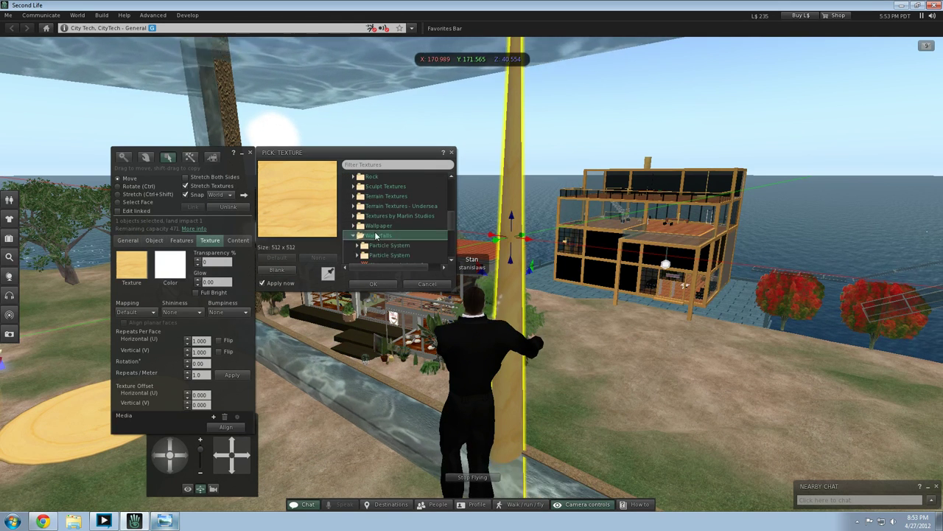
scroll(377, 236, down, 7)
double_click(393, 190)
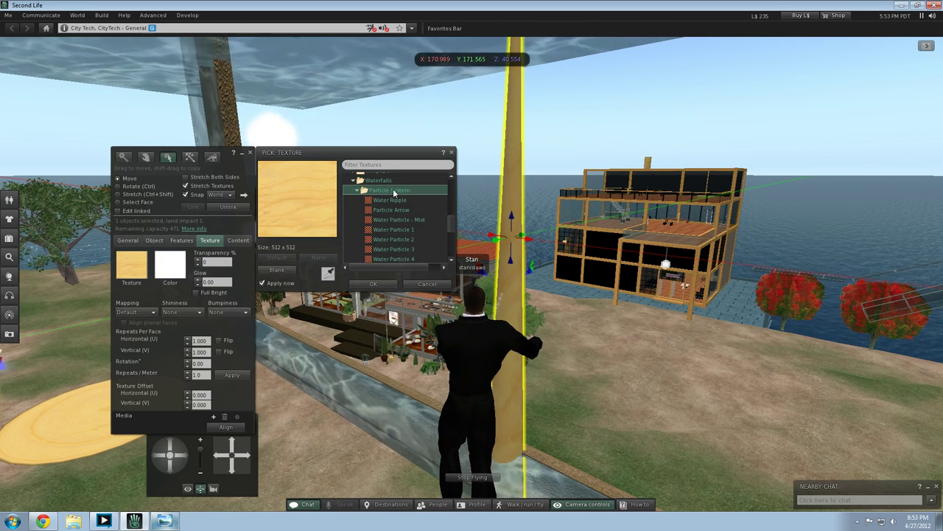
Step: Try the Water Ripple, Particle Arrow, Water Particle - Mist and Water Particle 1 to 4 textures on the cone
click(393, 201)
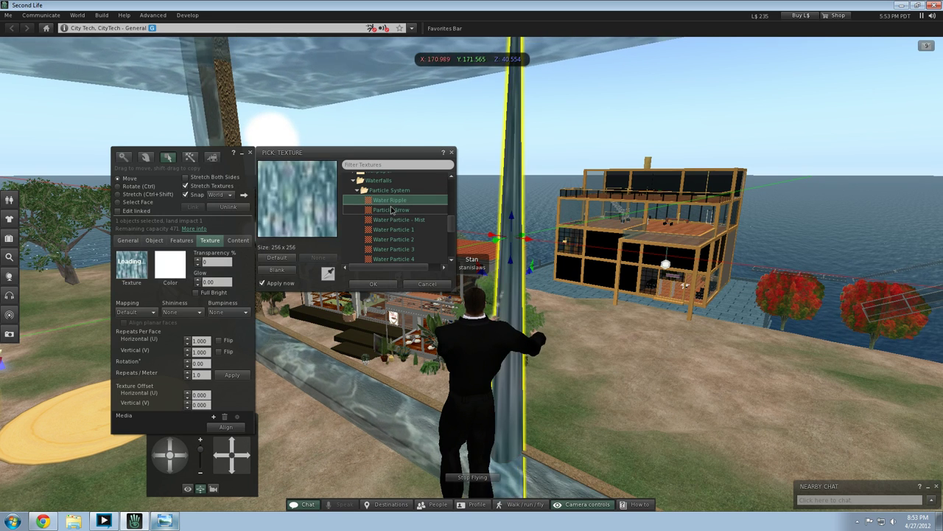
click(392, 209)
click(383, 220)
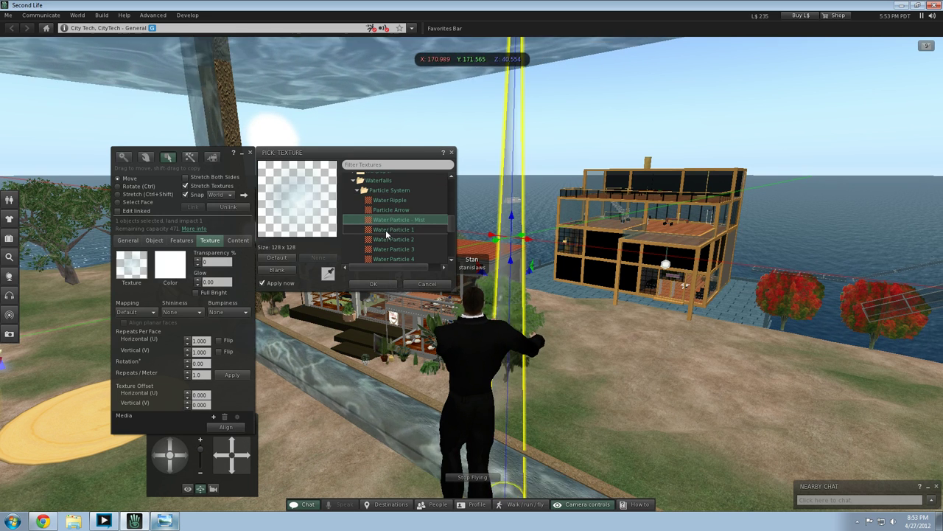
click(387, 230)
click(386, 239)
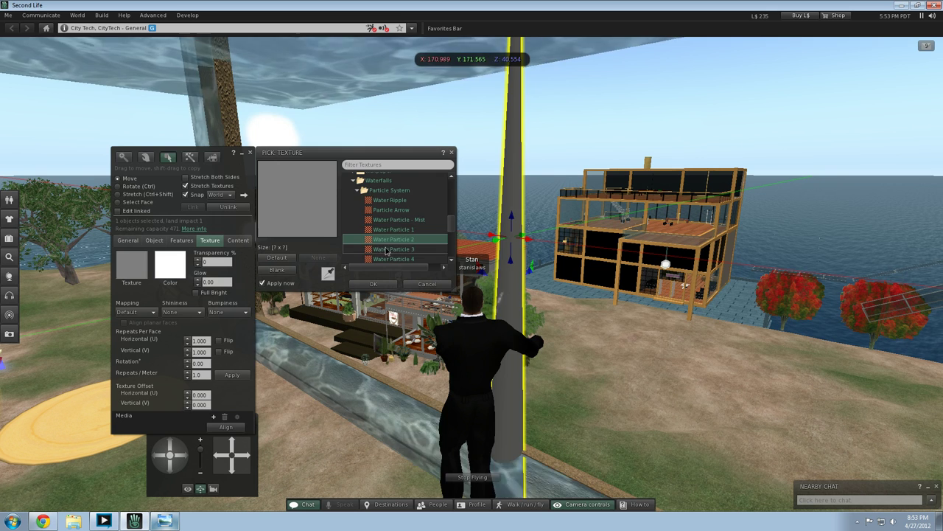
click(385, 249)
scroll(399, 251, down, 1)
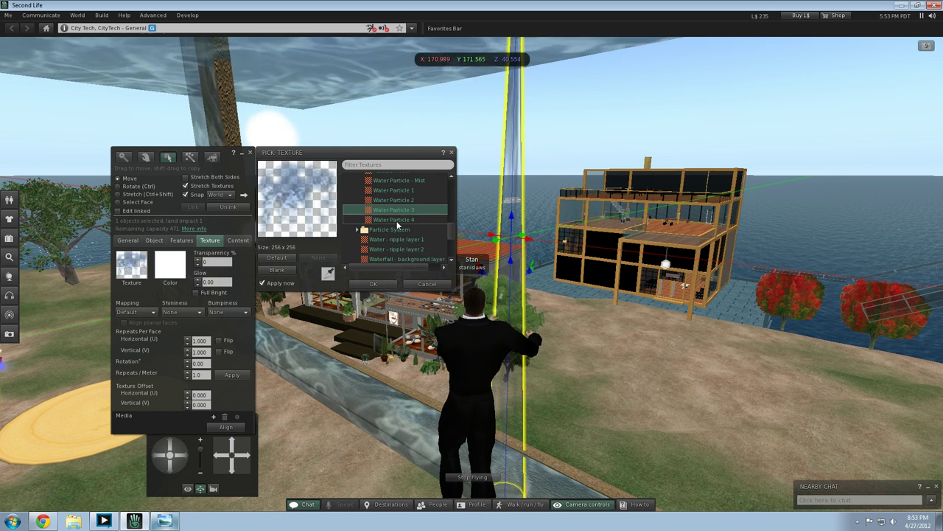
click(395, 221)
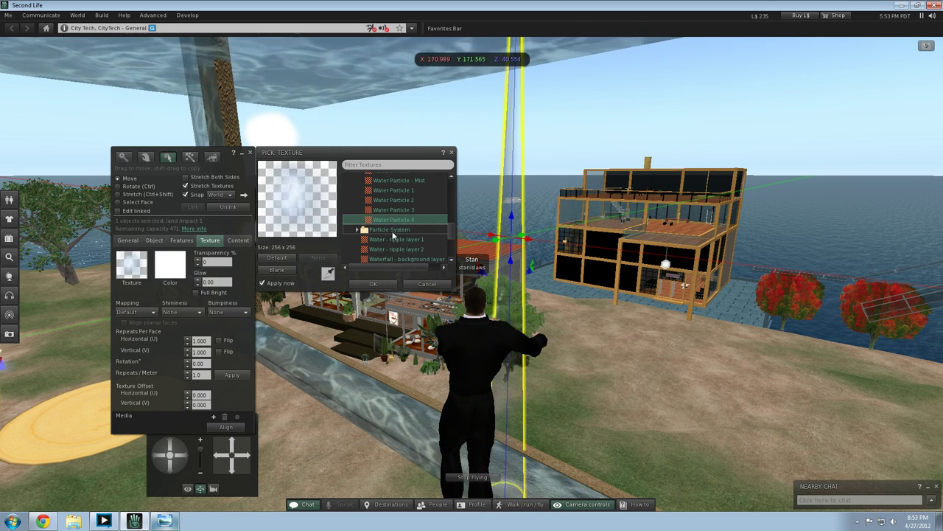
Step: Try the Water Particle 1 to 4 textures from the second Particle System folder on the cone
scroll(394, 233, down, 1)
click(395, 225)
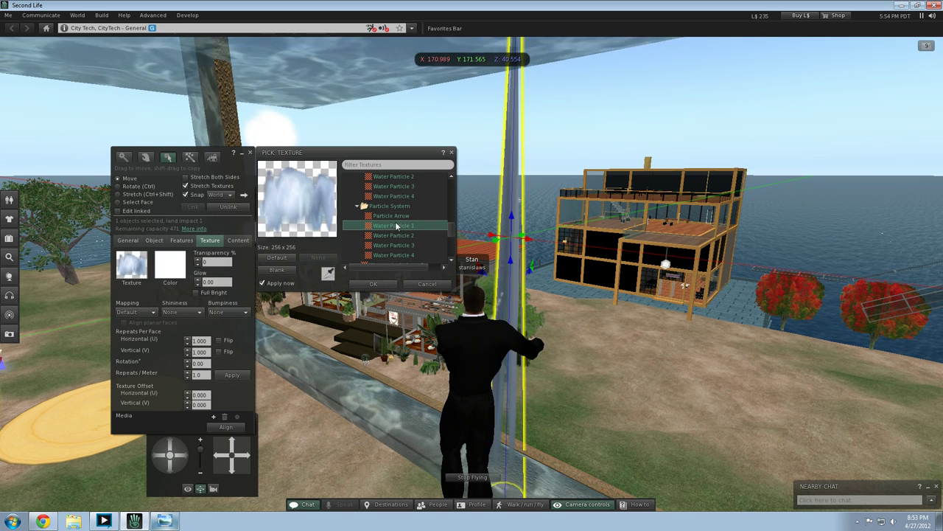
click(398, 236)
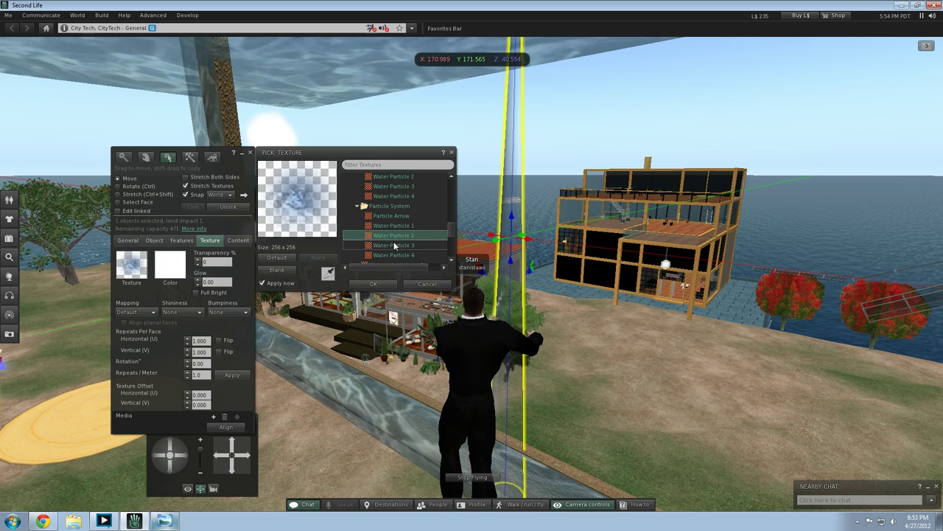
click(394, 245)
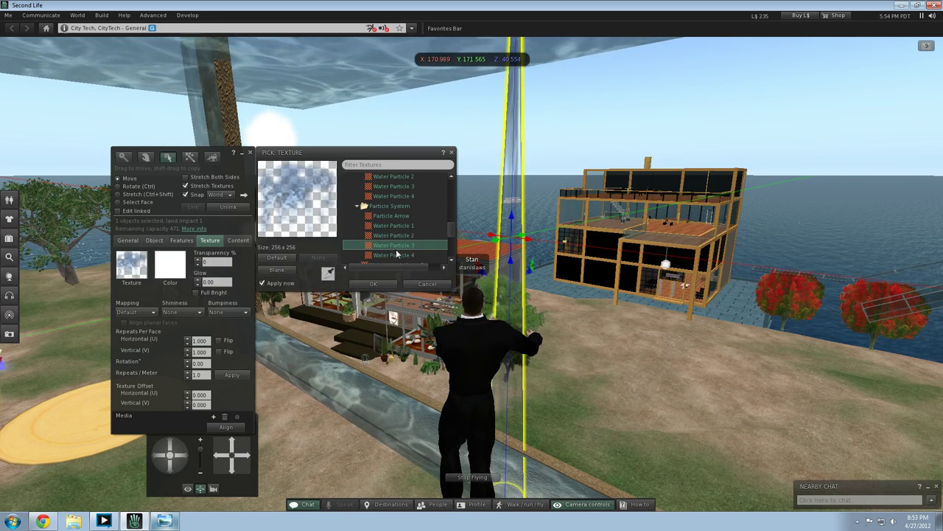
click(396, 252)
click(400, 227)
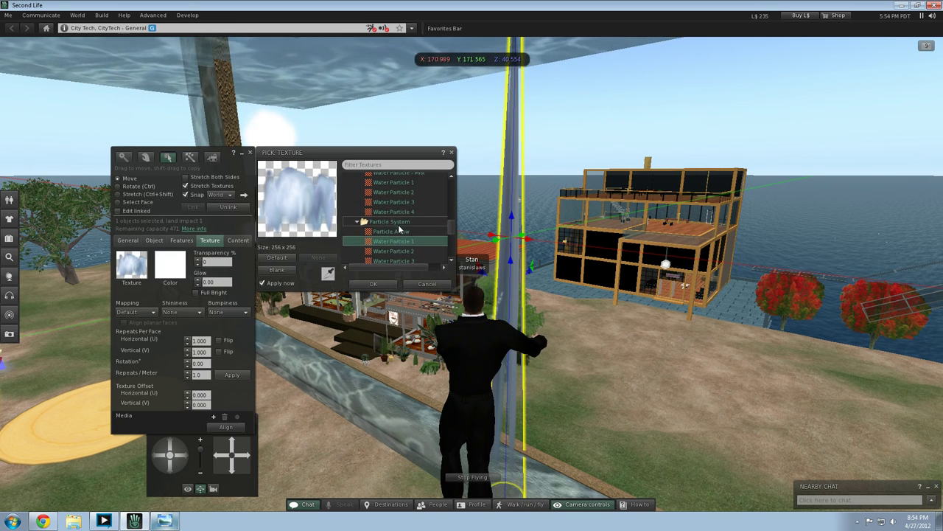
Step: Apply the Water - ripple layer 1 texture from the Waterfalls folder to the cone
scroll(398, 225, up, 3)
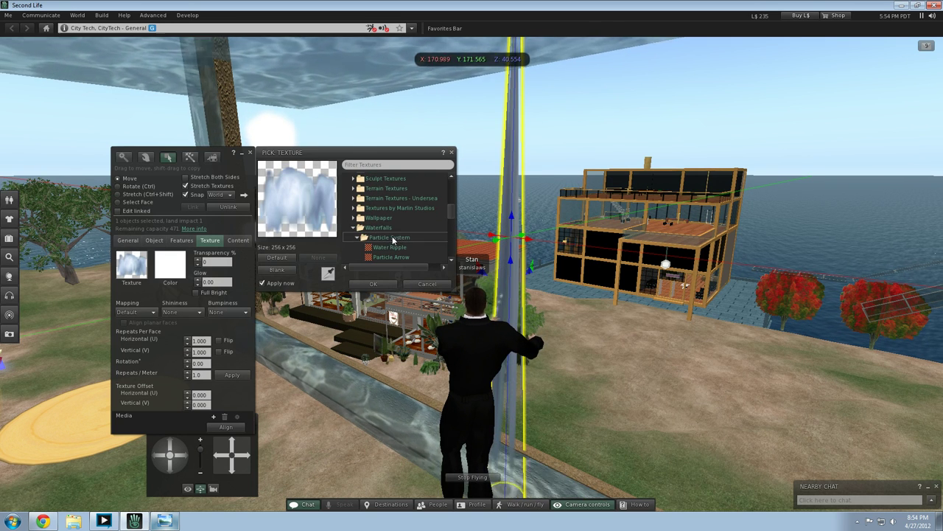
double_click(392, 237)
double_click(389, 229)
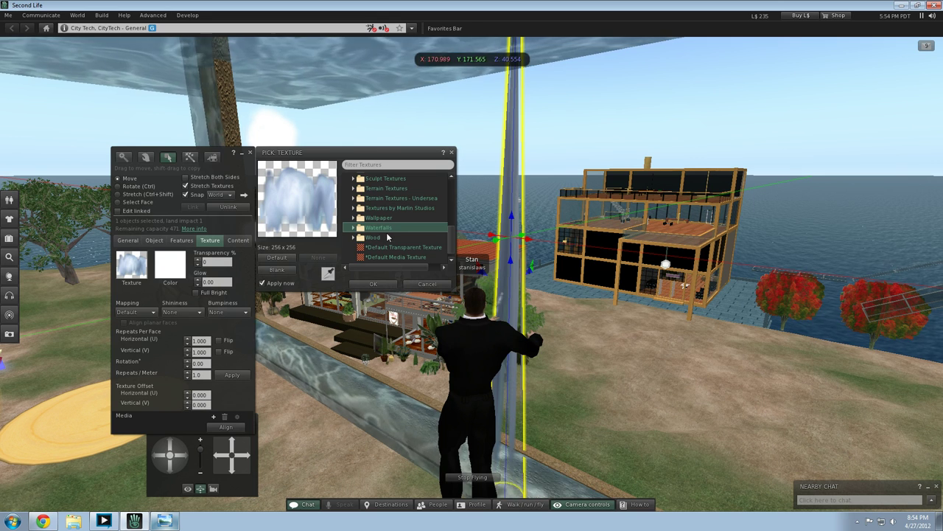
double_click(386, 228)
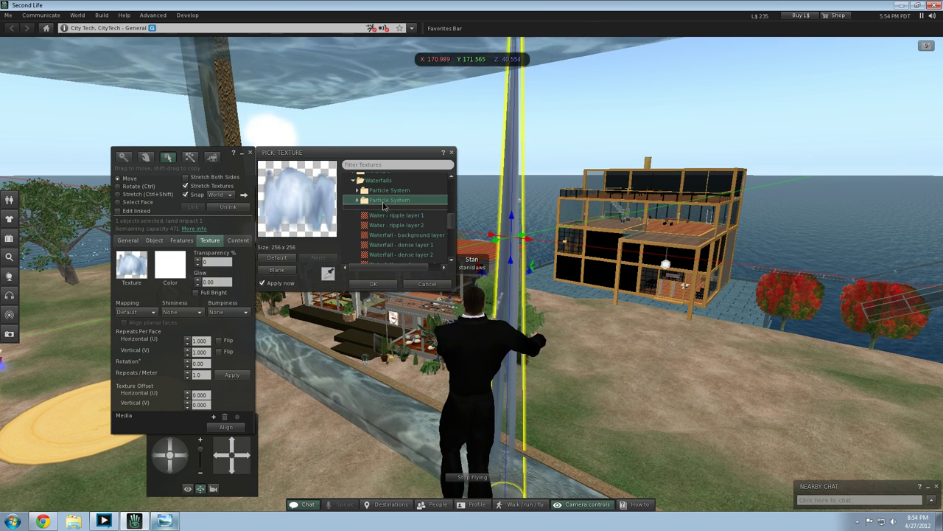
scroll(381, 206, down, 2)
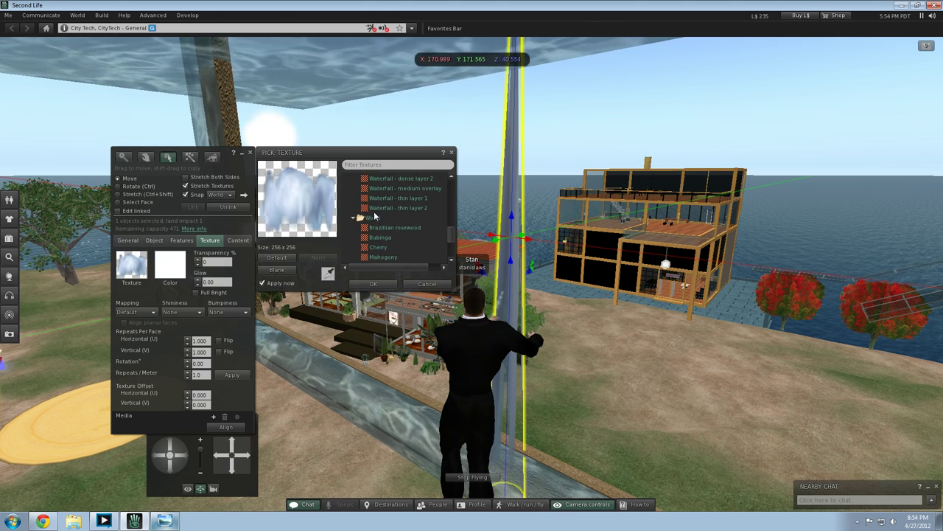
scroll(375, 212, up, 5)
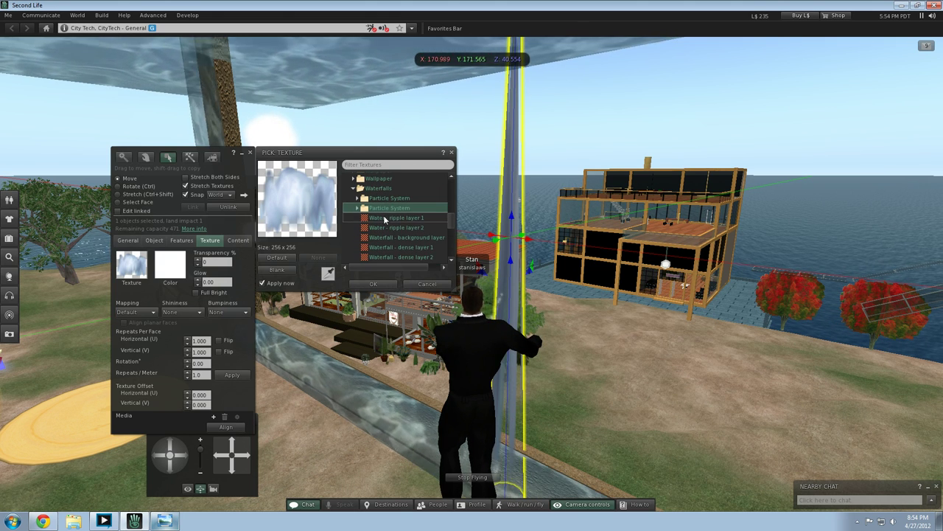
click(391, 217)
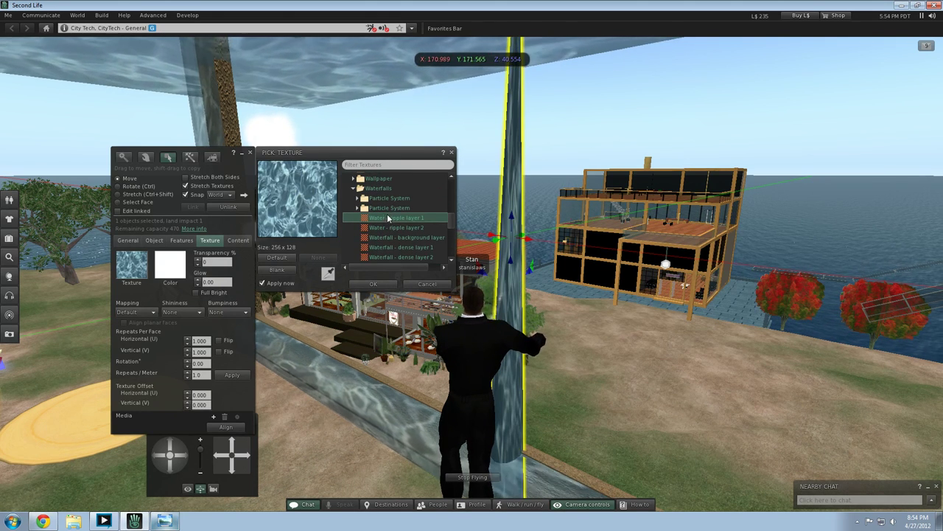
Step: Tint the cone's water texture pure red
click(514, 220)
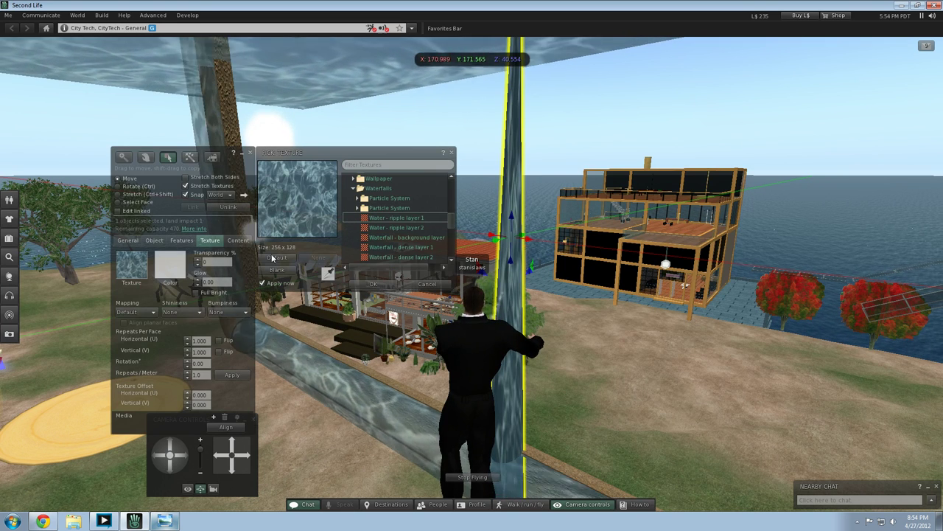
click(171, 264)
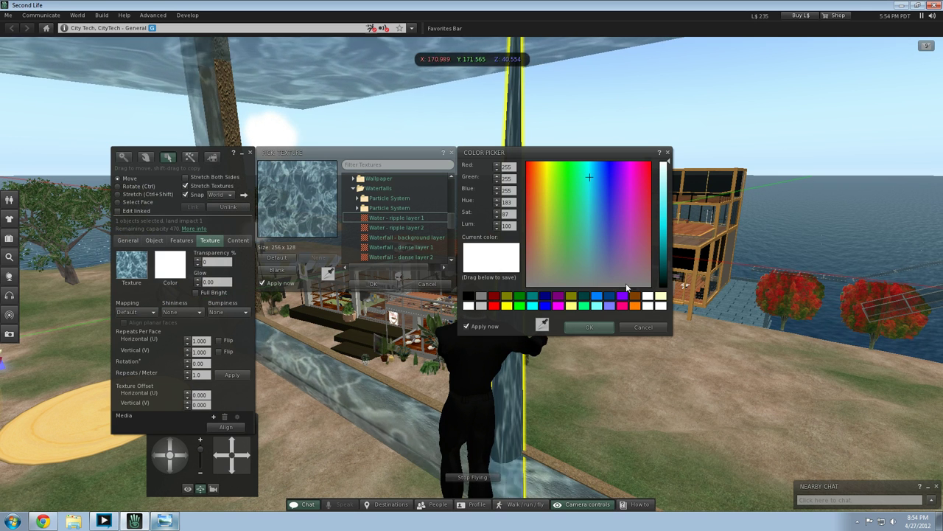
click(494, 305)
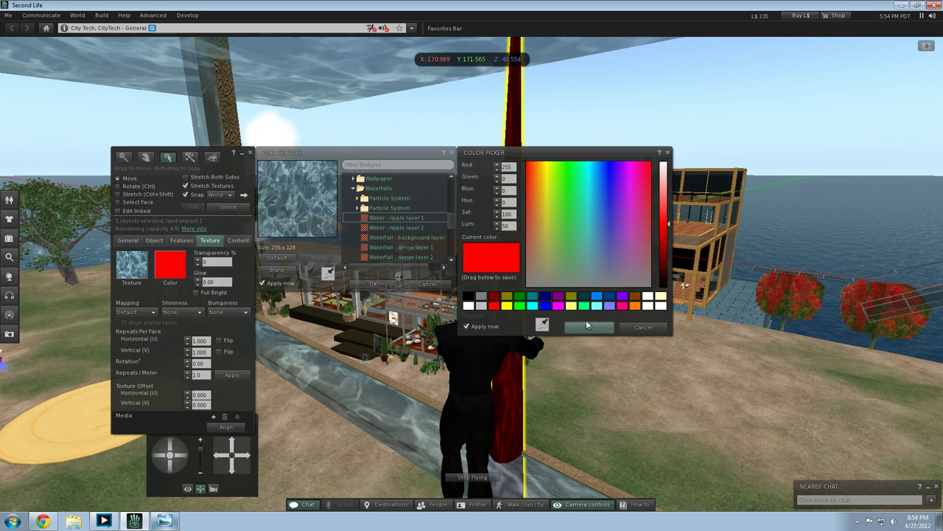
click(582, 326)
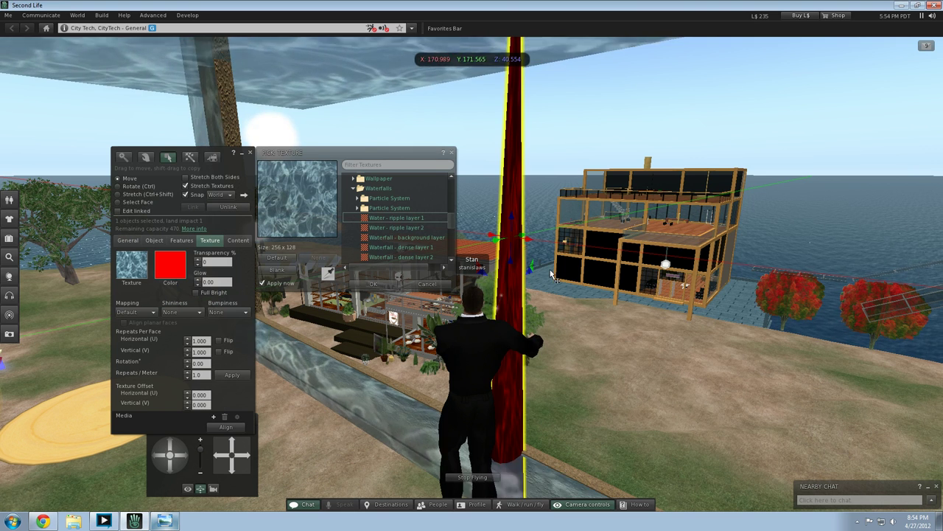
Step: Add the Running Water script from the inventory to the cone's contents and check its code
click(512, 297)
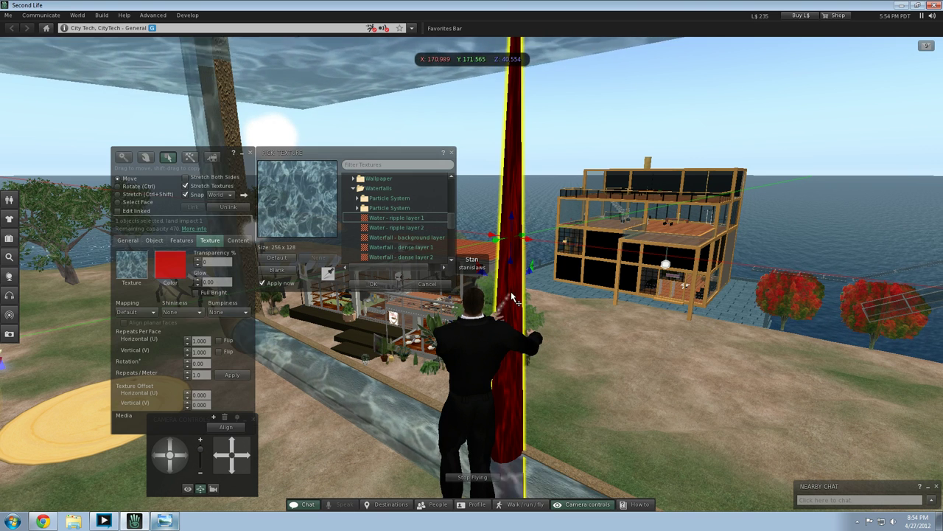
click(238, 240)
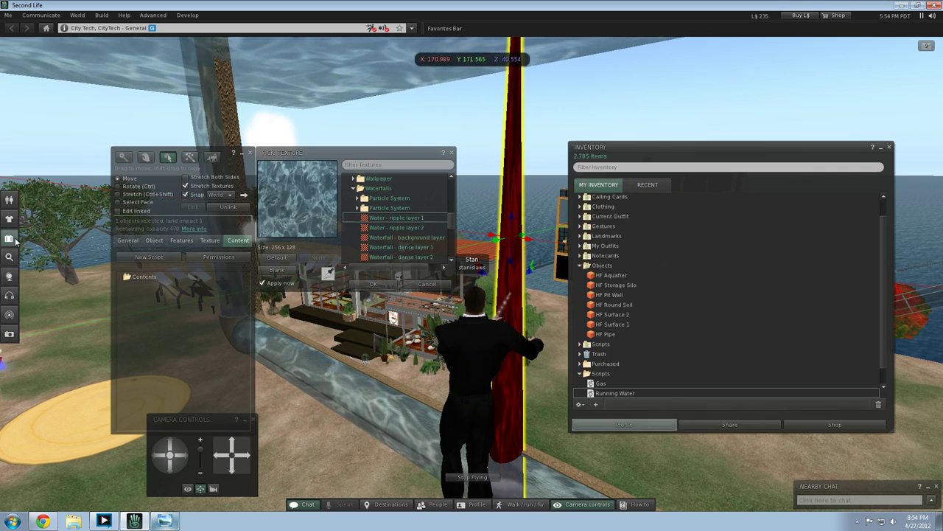
key(ctrl+i)
scroll(646, 349, down, 2)
drag(625, 371, 210, 341)
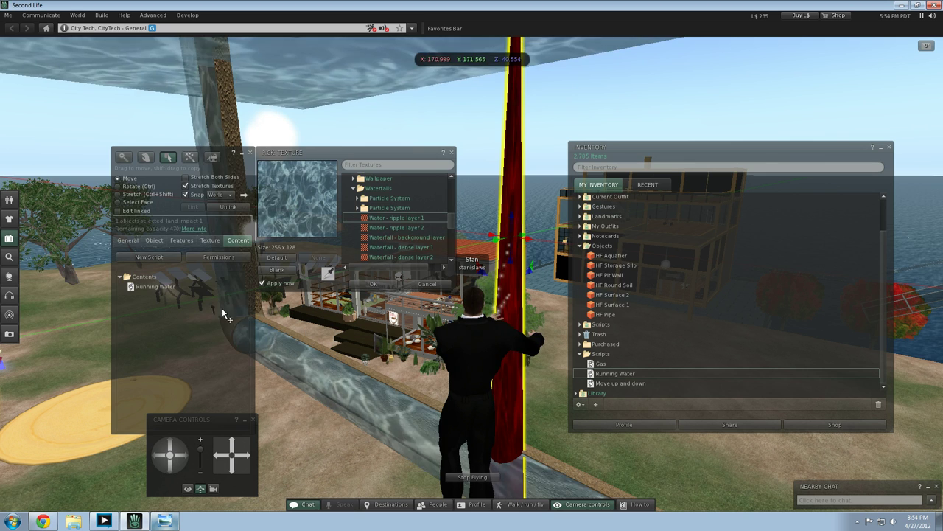
double_click(153, 287)
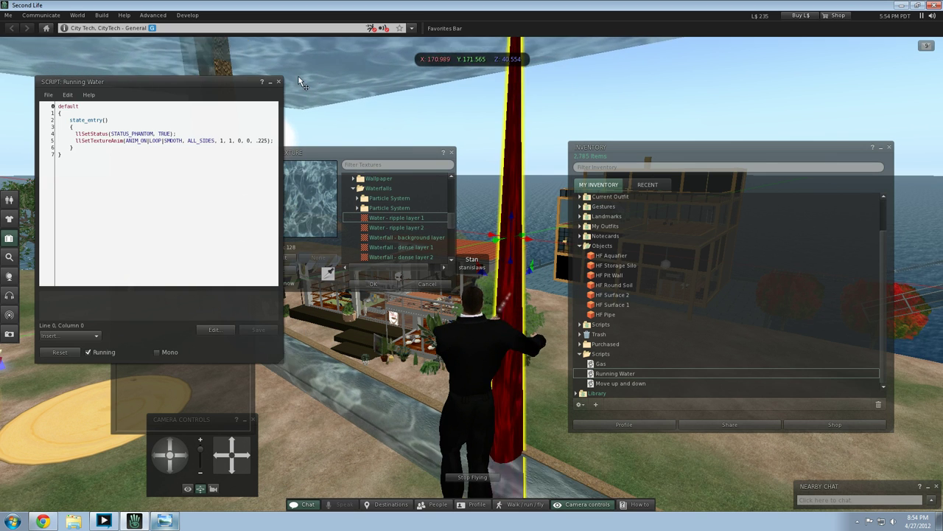
click(279, 81)
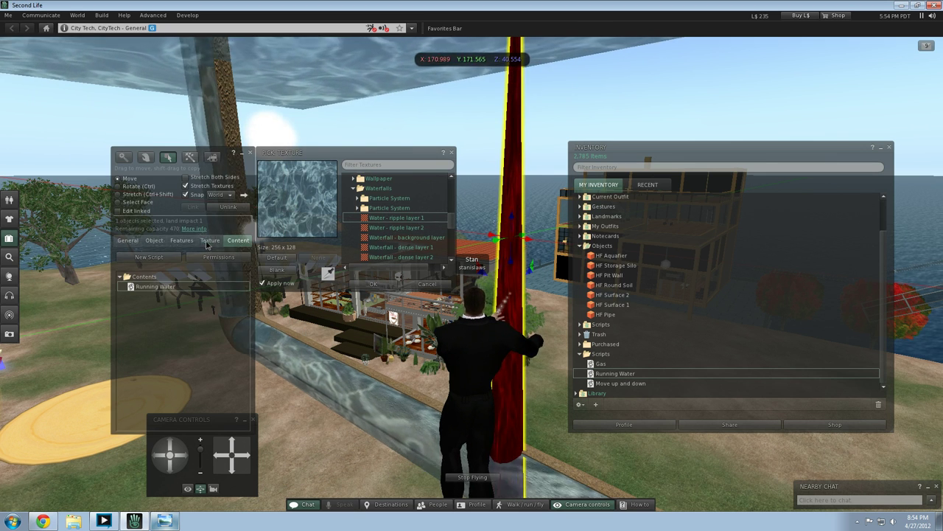
Step: Try texture rotations of 90 and 180 degrees on the cone, and settle on 270 degrees
click(210, 240)
drag(207, 363, 146, 358)
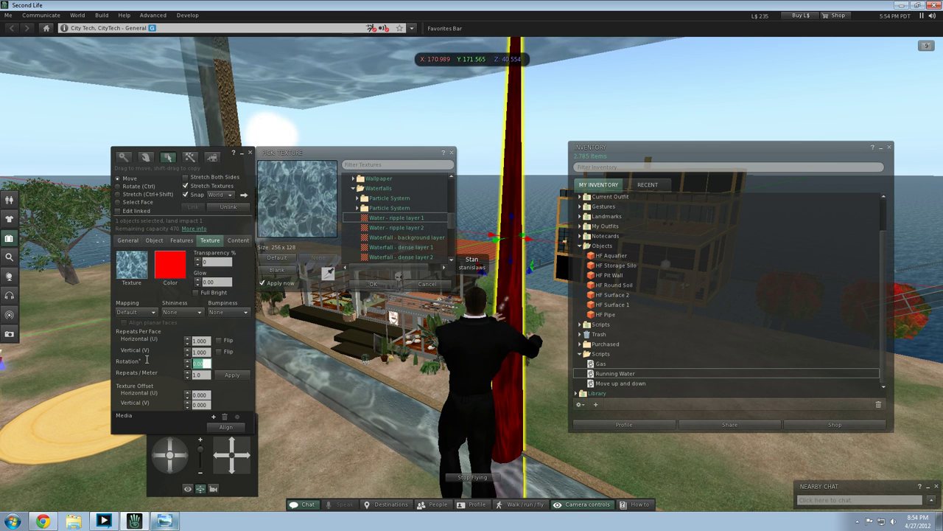
text(90)
key(Return)
text(180)
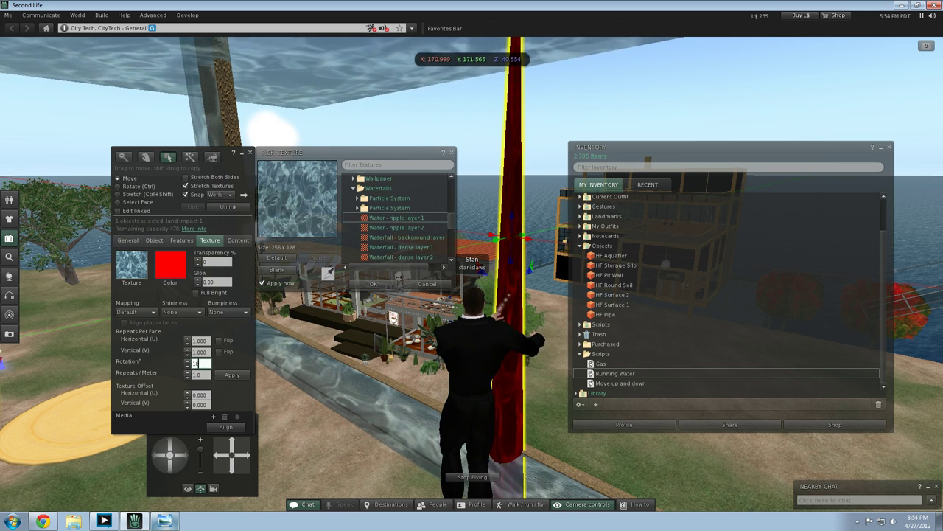
key(Return)
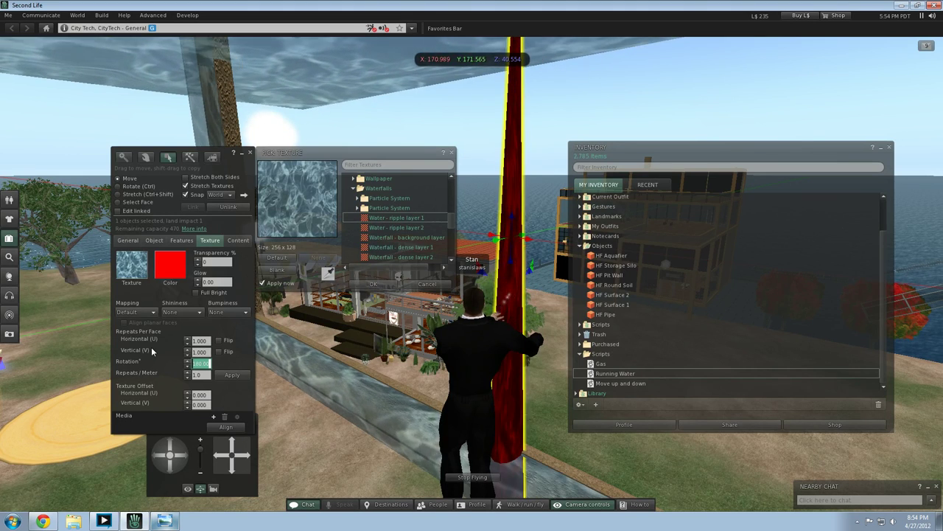
text(2270)
key(Return)
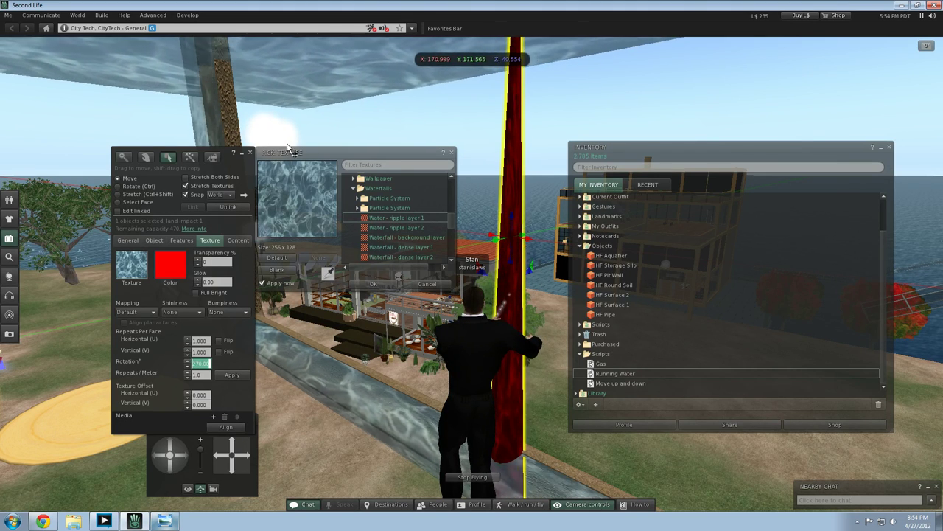
Step: Deselect the cone and fly around it to examine the direction of the animated red texture
click(452, 114)
key(Right)
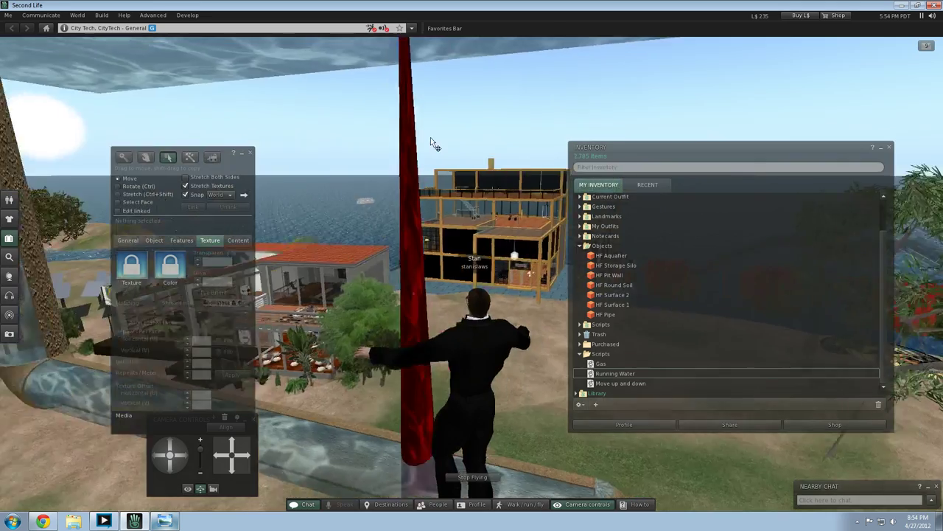
key(Page_Down)
key(Page_Up)
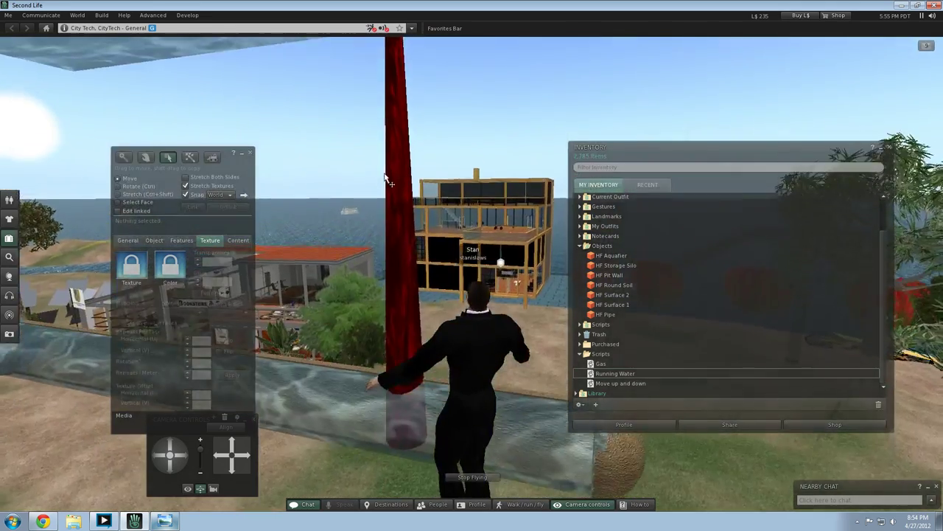
Step: Fly down and up beside the red cone to examine its flowing texture from the pipe to the upper layer
key(Page_Down)
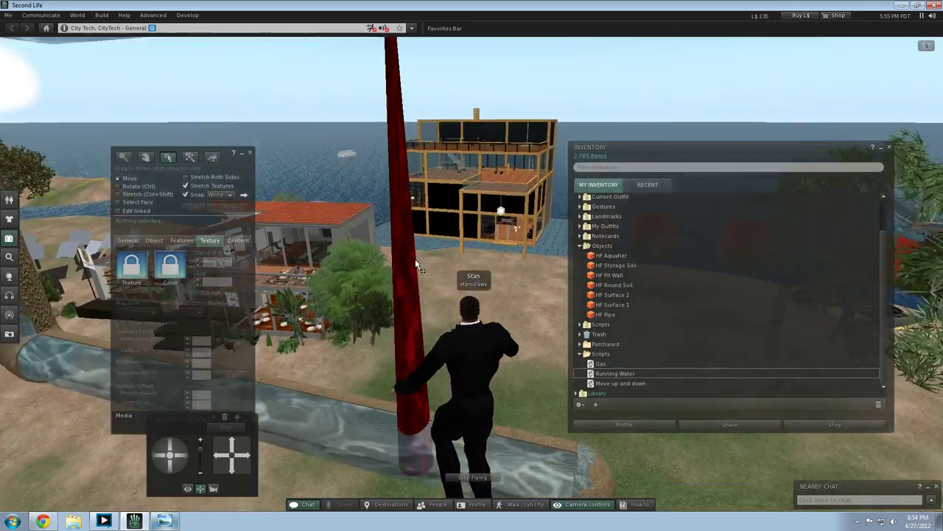
key(Page_Up)
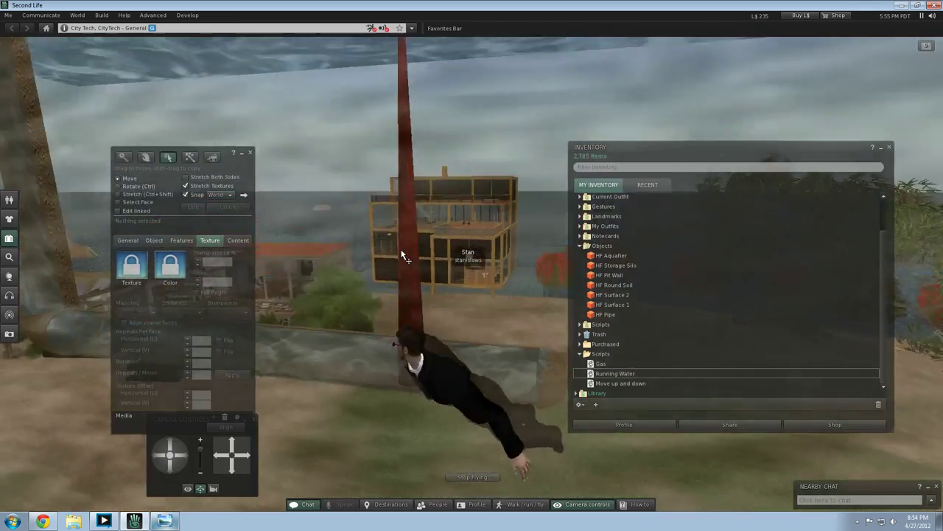
key(Page_Down)
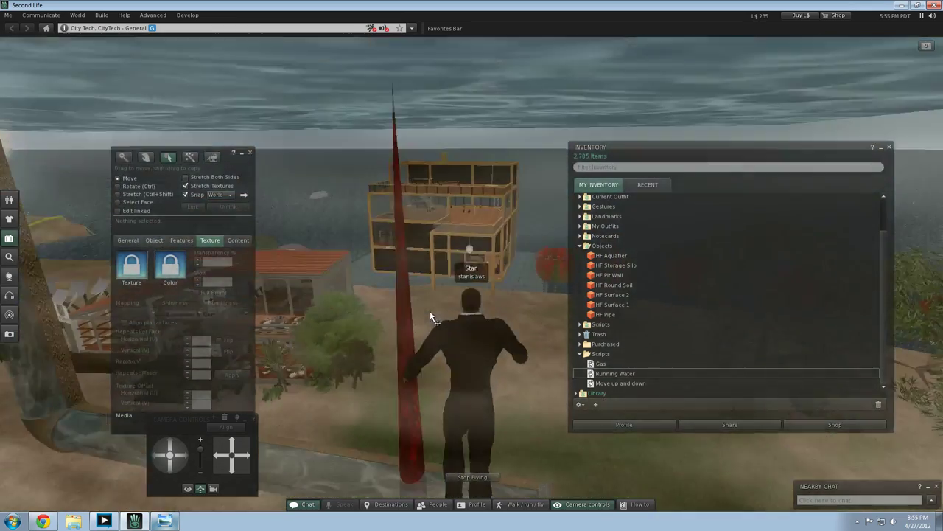
key(Left)
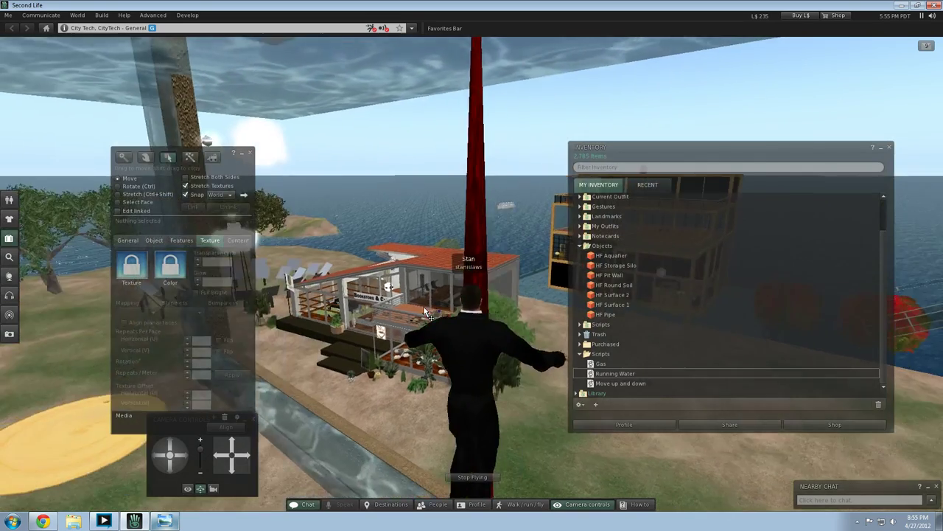
key(Right)
key(Page_Down)
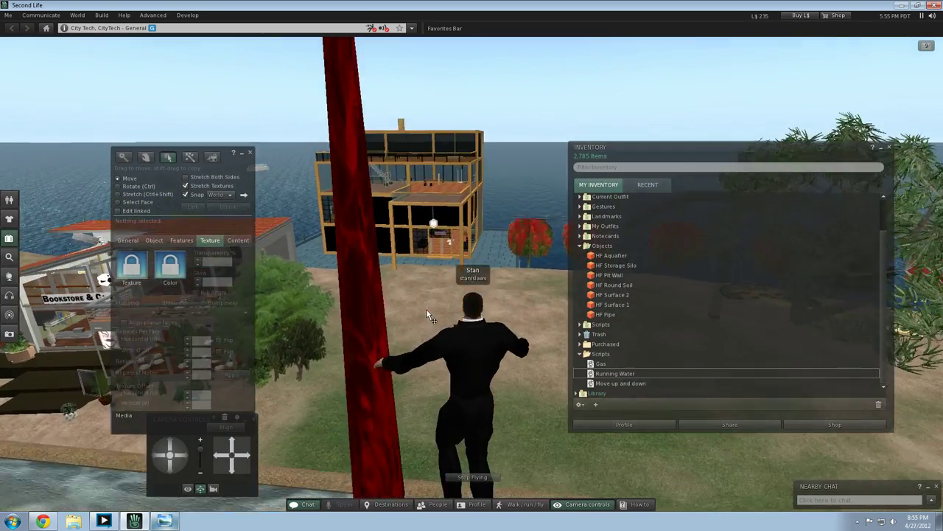
key(Down)
Step: Review the code of the Move up and down script in the inventory and add the script to the red cone's contents
click(389, 277)
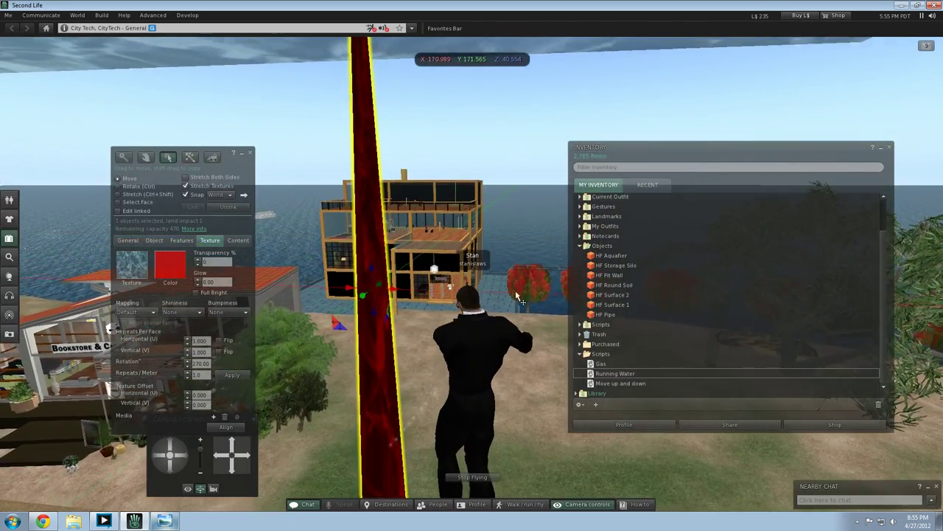
click(631, 384)
double_click(630, 383)
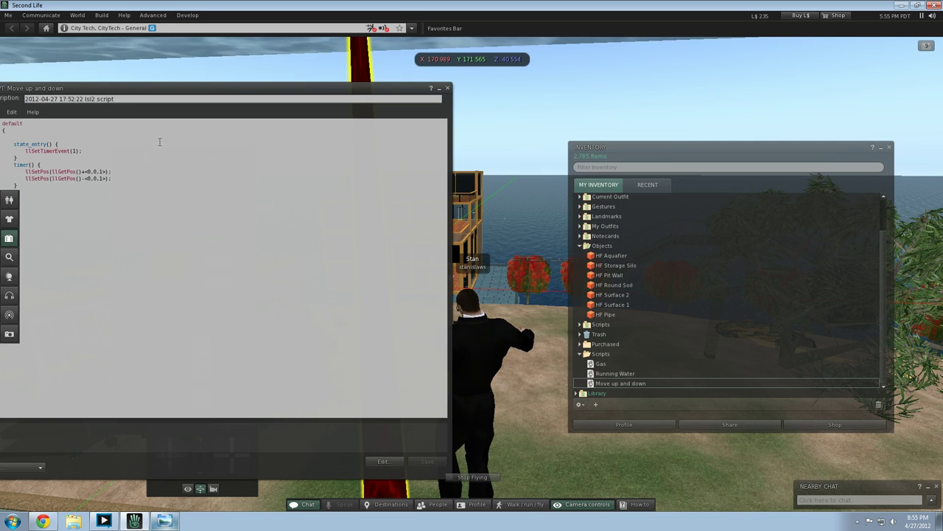
drag(128, 90, 222, 101)
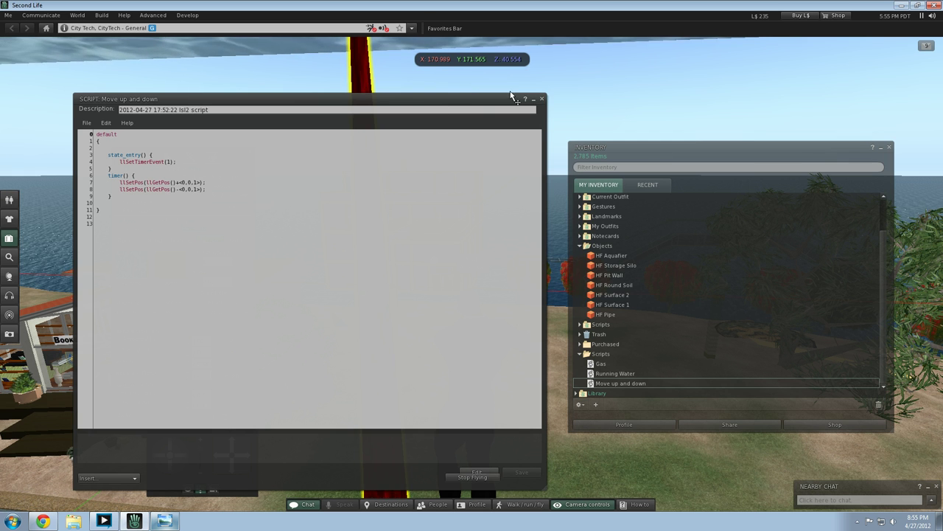
click(541, 99)
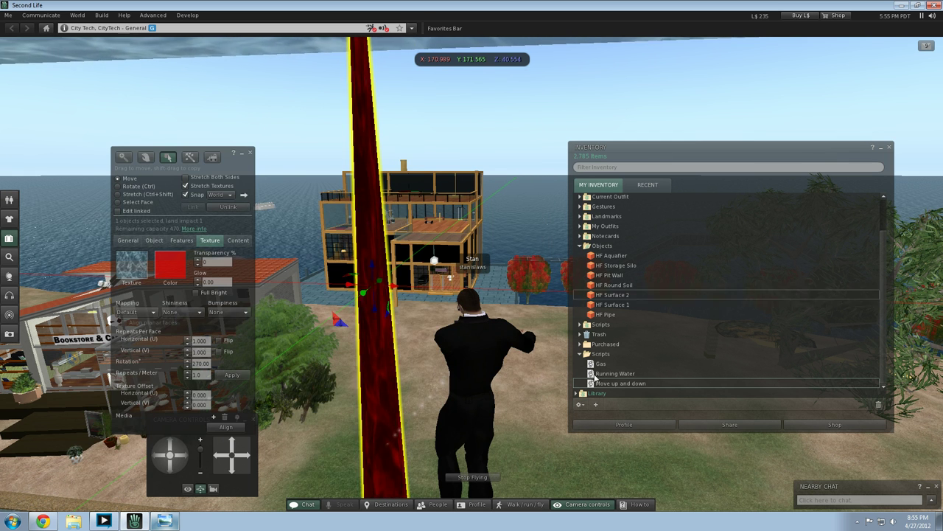
click(238, 240)
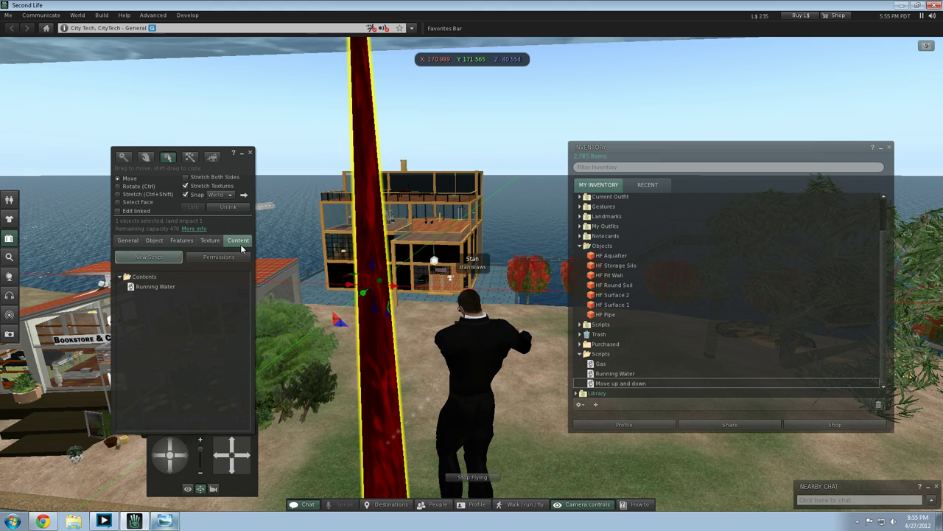
drag(640, 384, 216, 335)
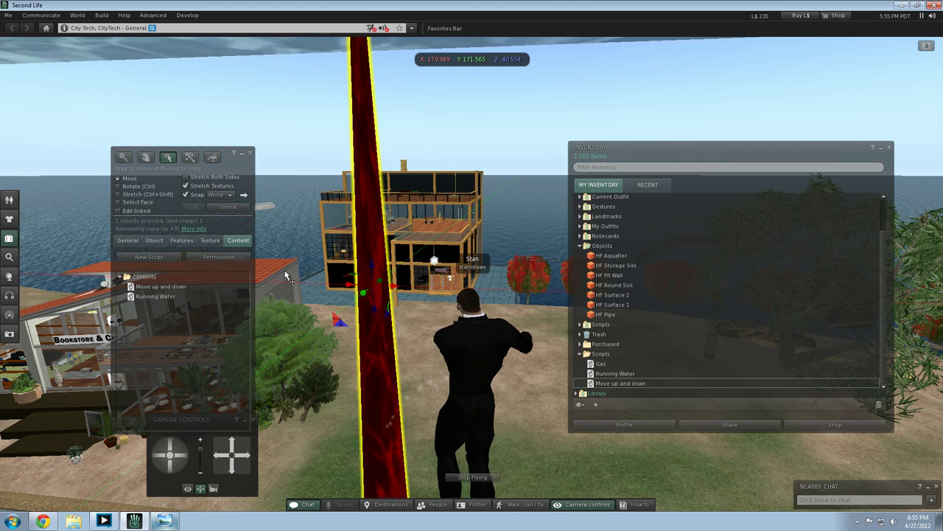
Step: Back away from the cone, leave object editing and close the inventory window
click(367, 267)
key(Down)
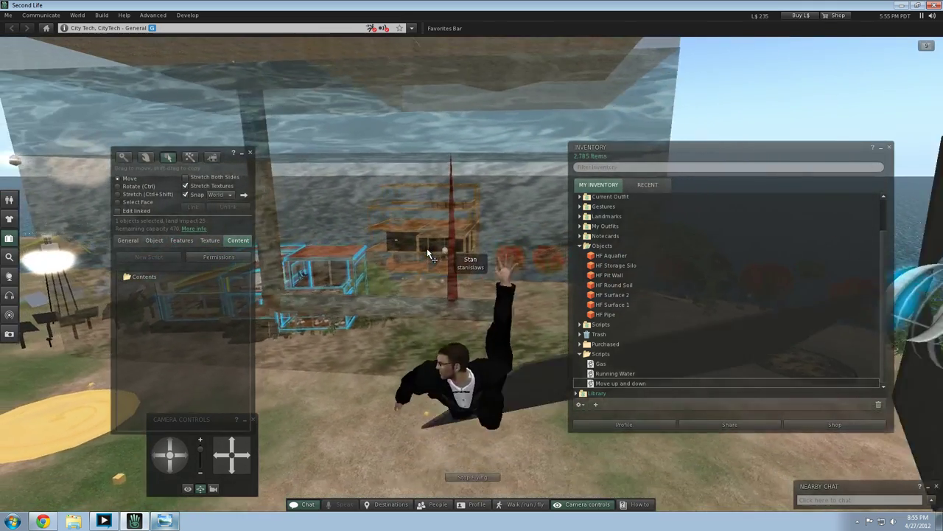
key(Escape)
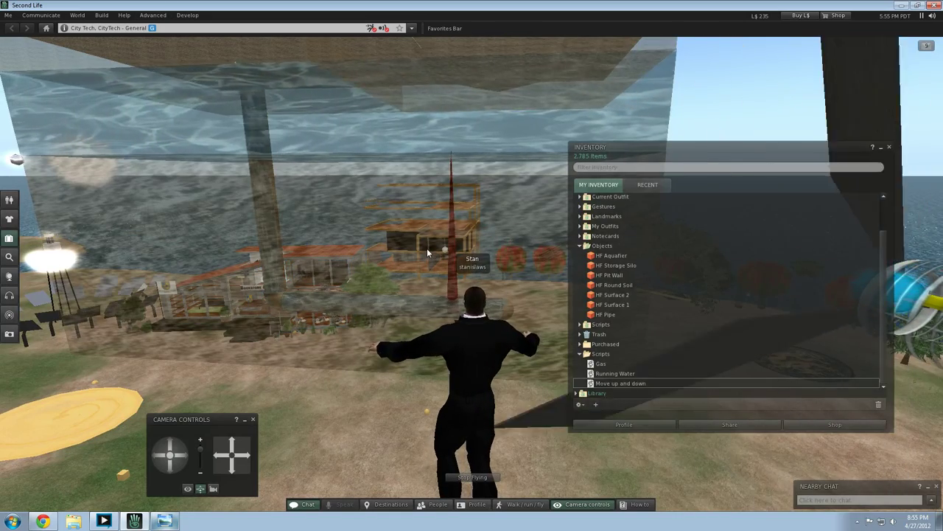
click(889, 148)
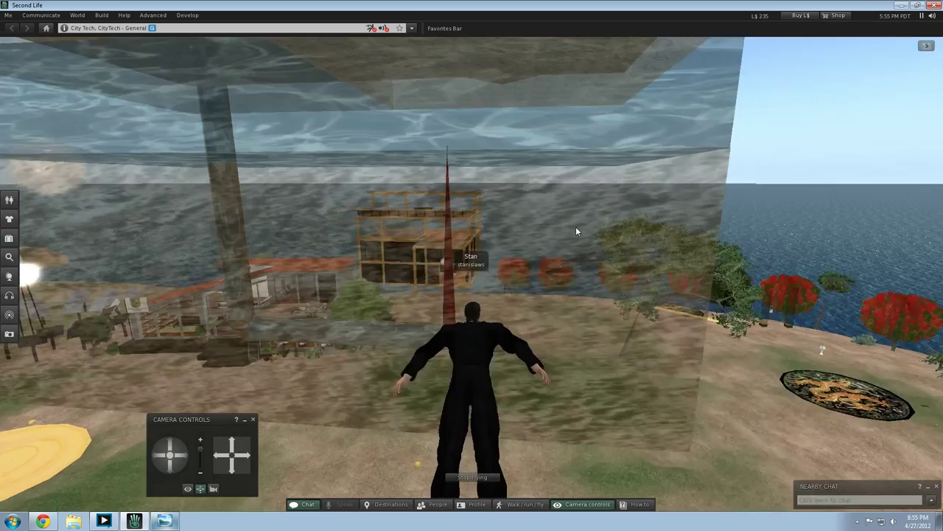
Step: Fly up to the cone and back out, examining its up-and-down movement from the pipe to the tip
key(Up)
key(Page_Down)
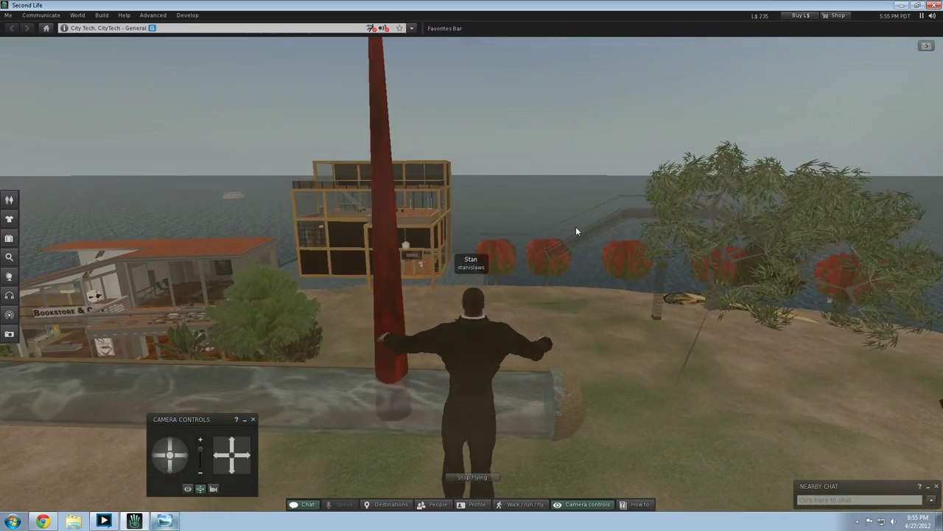
key(Page_Up)
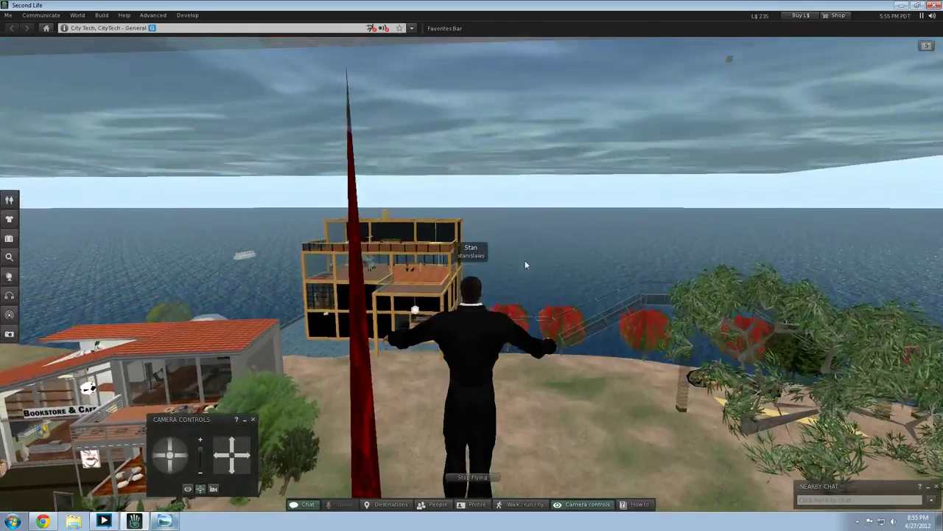
key(Down)
key(Page_Down)
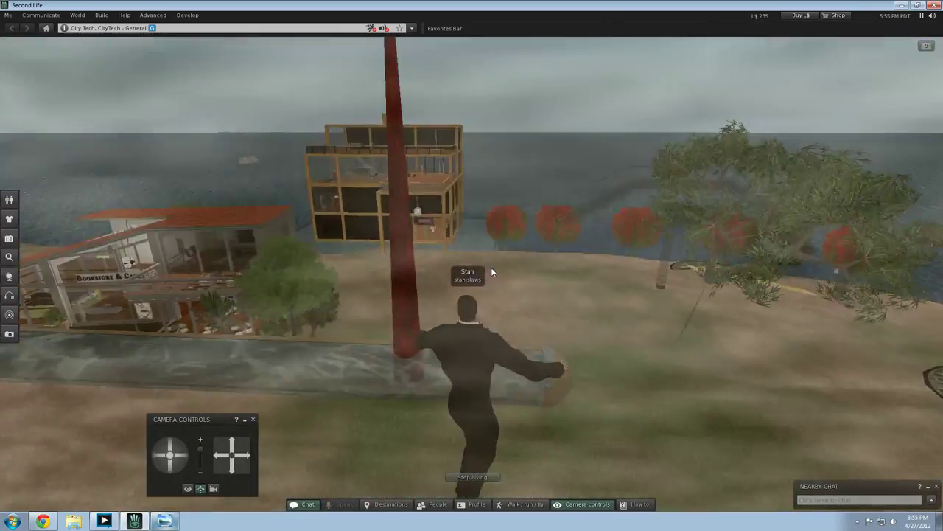
key(Down)
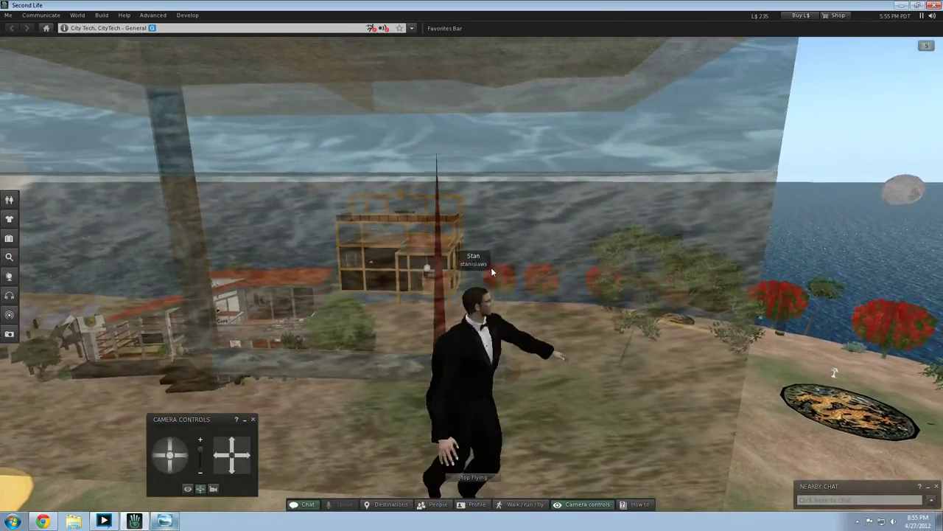